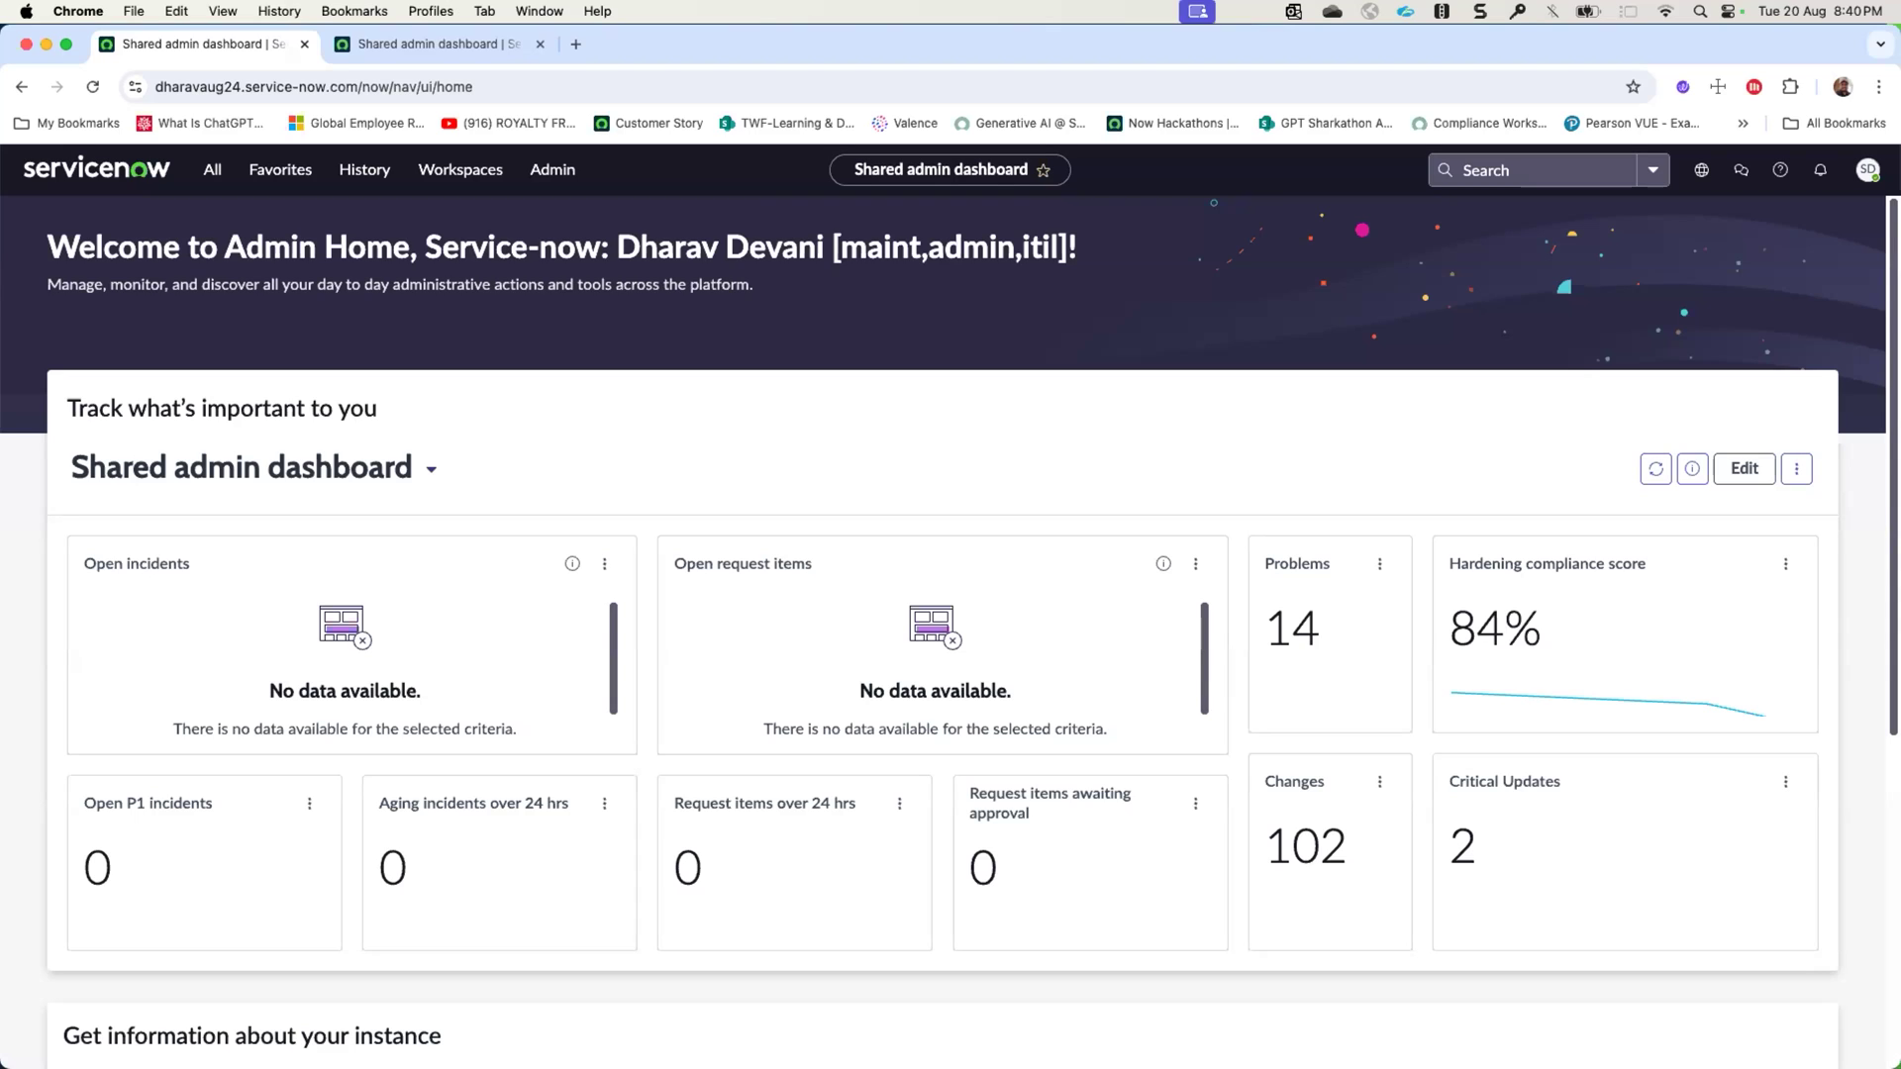
- Open the CAM Workspace and go to its home page
{"action": "left_click", "coordinate": [436, 171]}
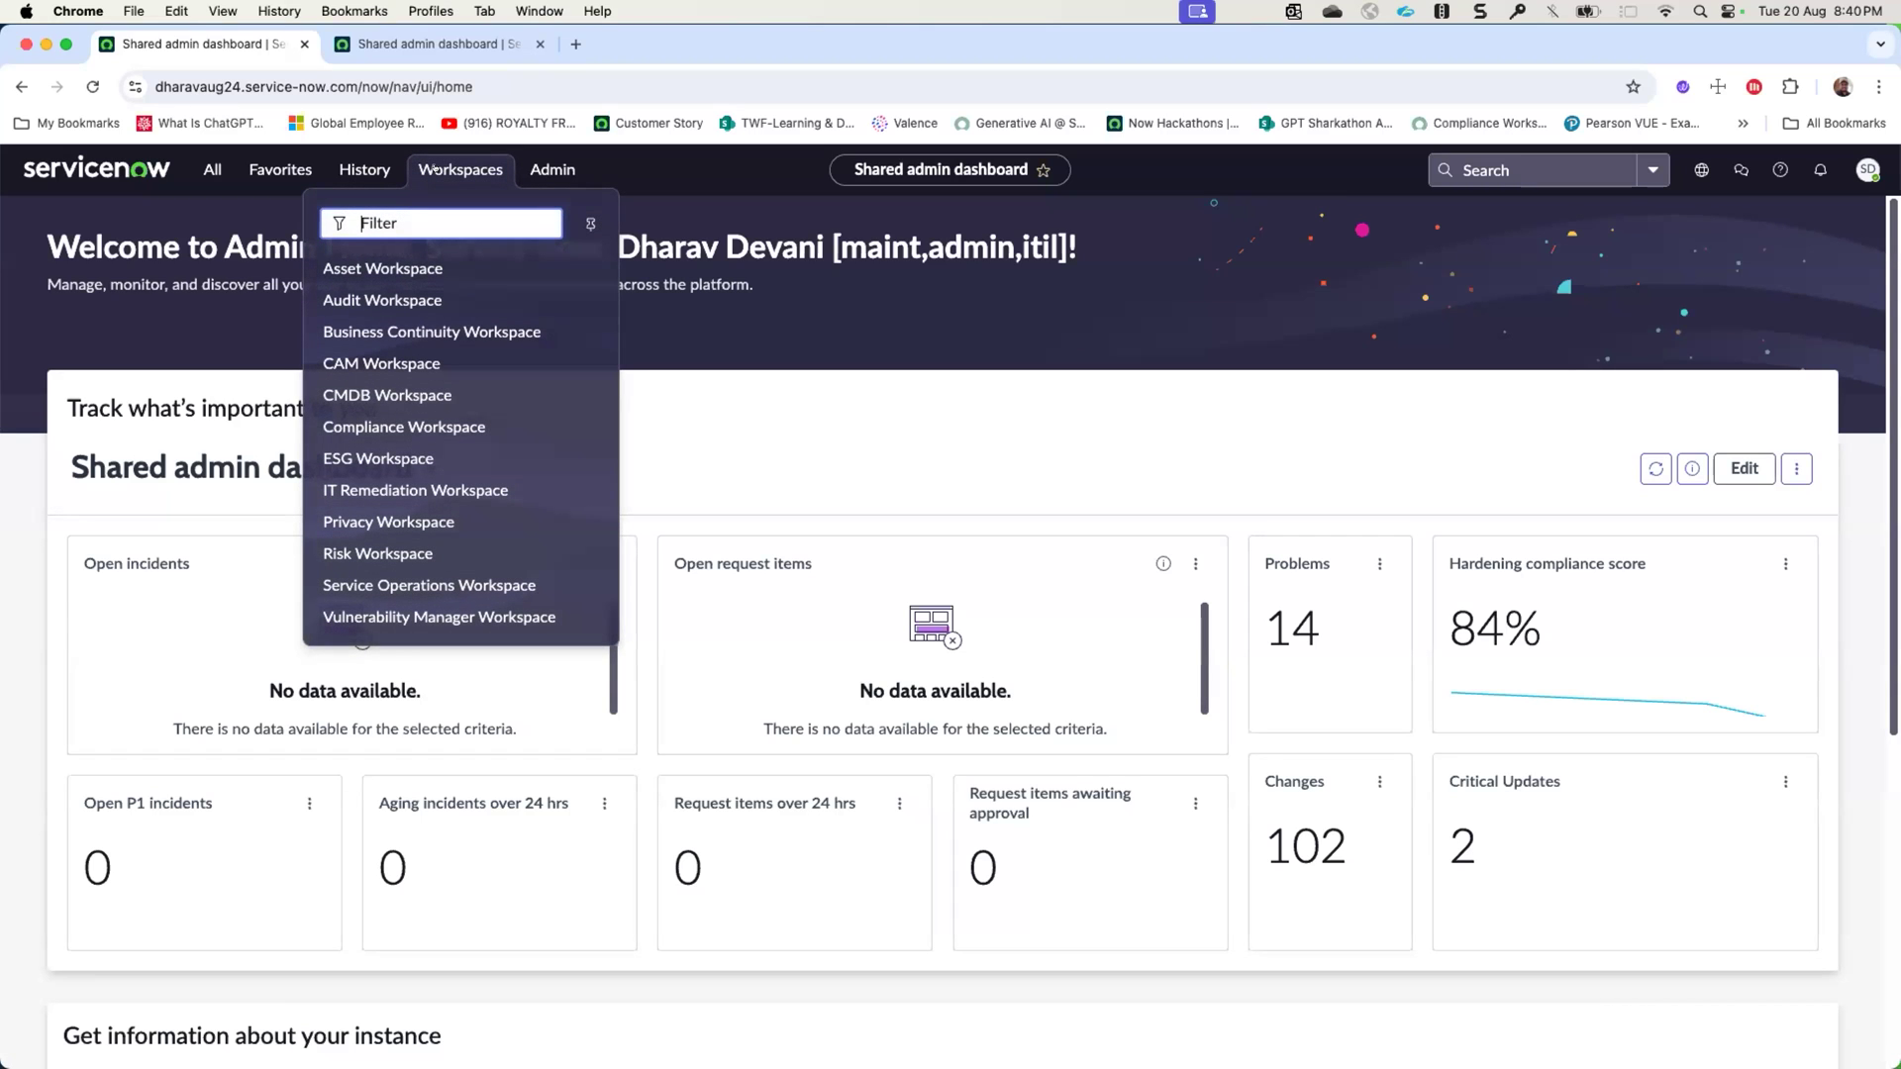
{"action": "left_click", "coordinate": [383, 362]}
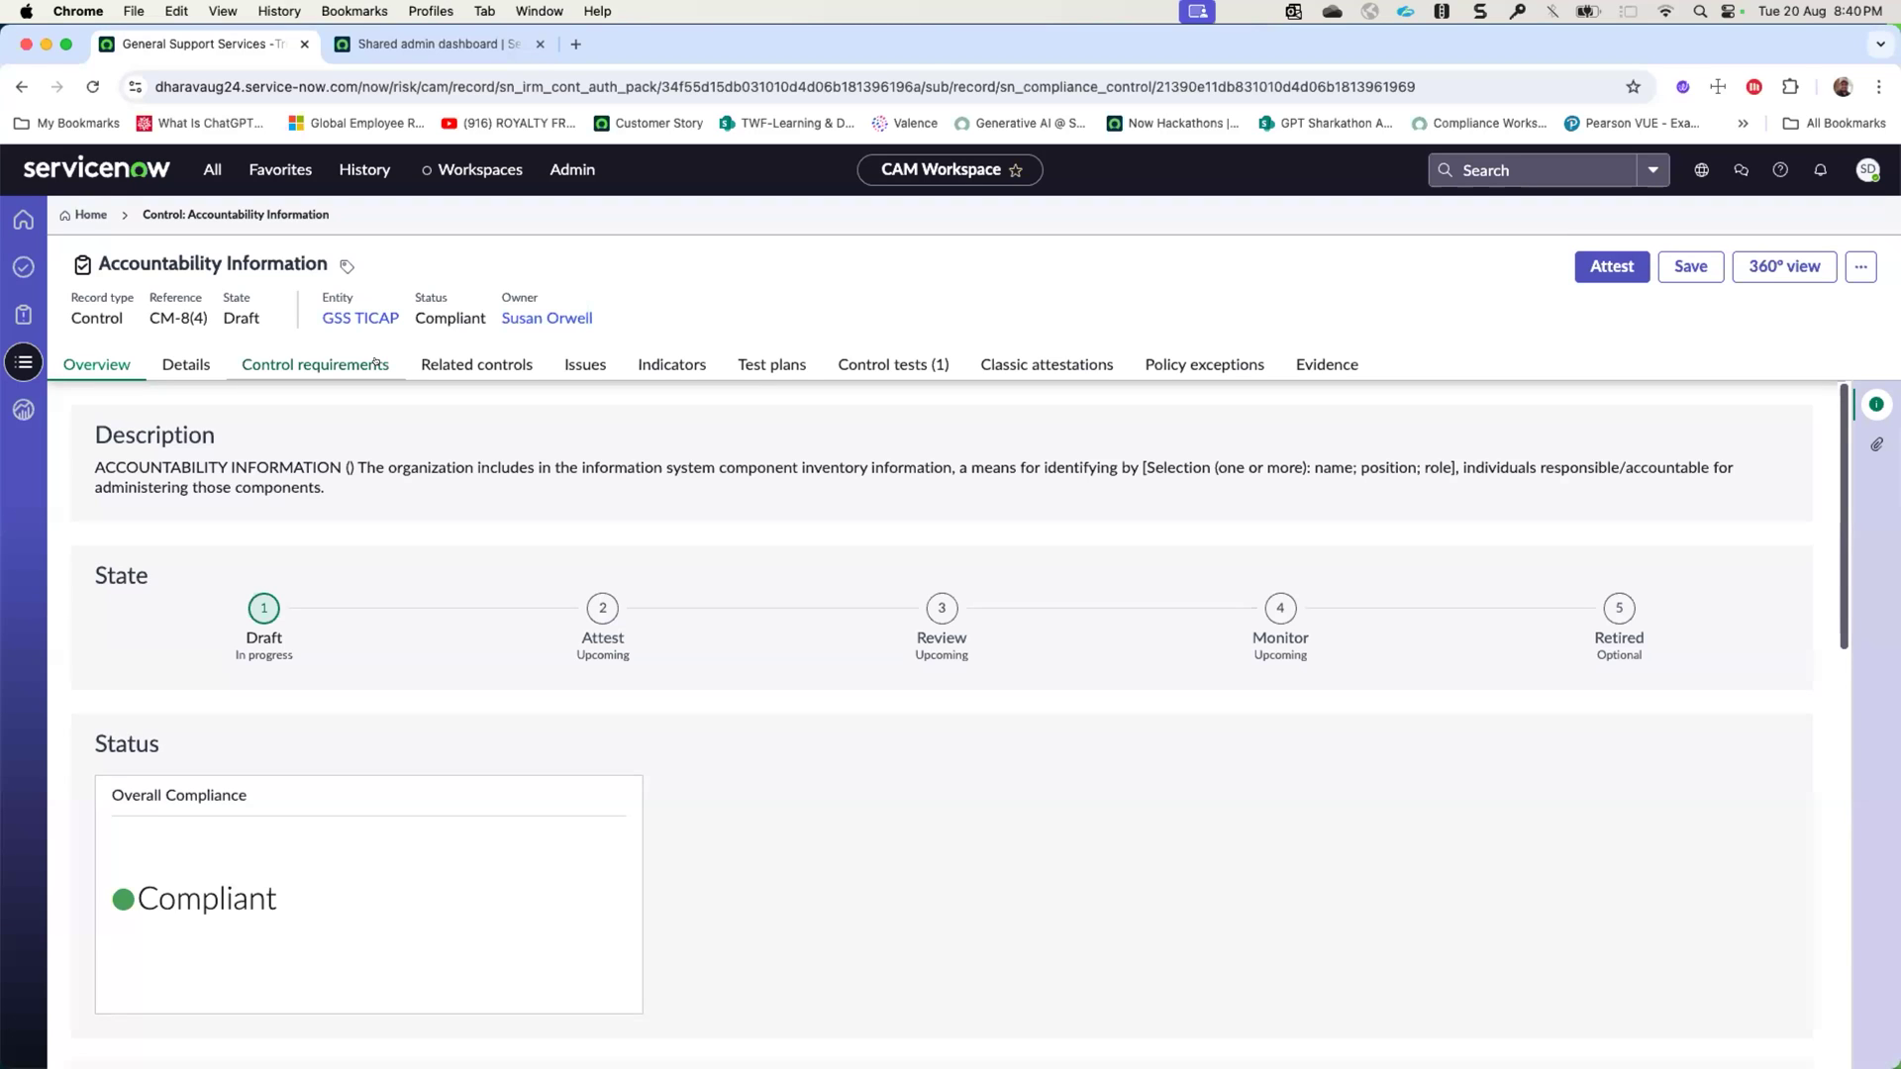
{"action": "left_click", "coordinate": [24, 220]}
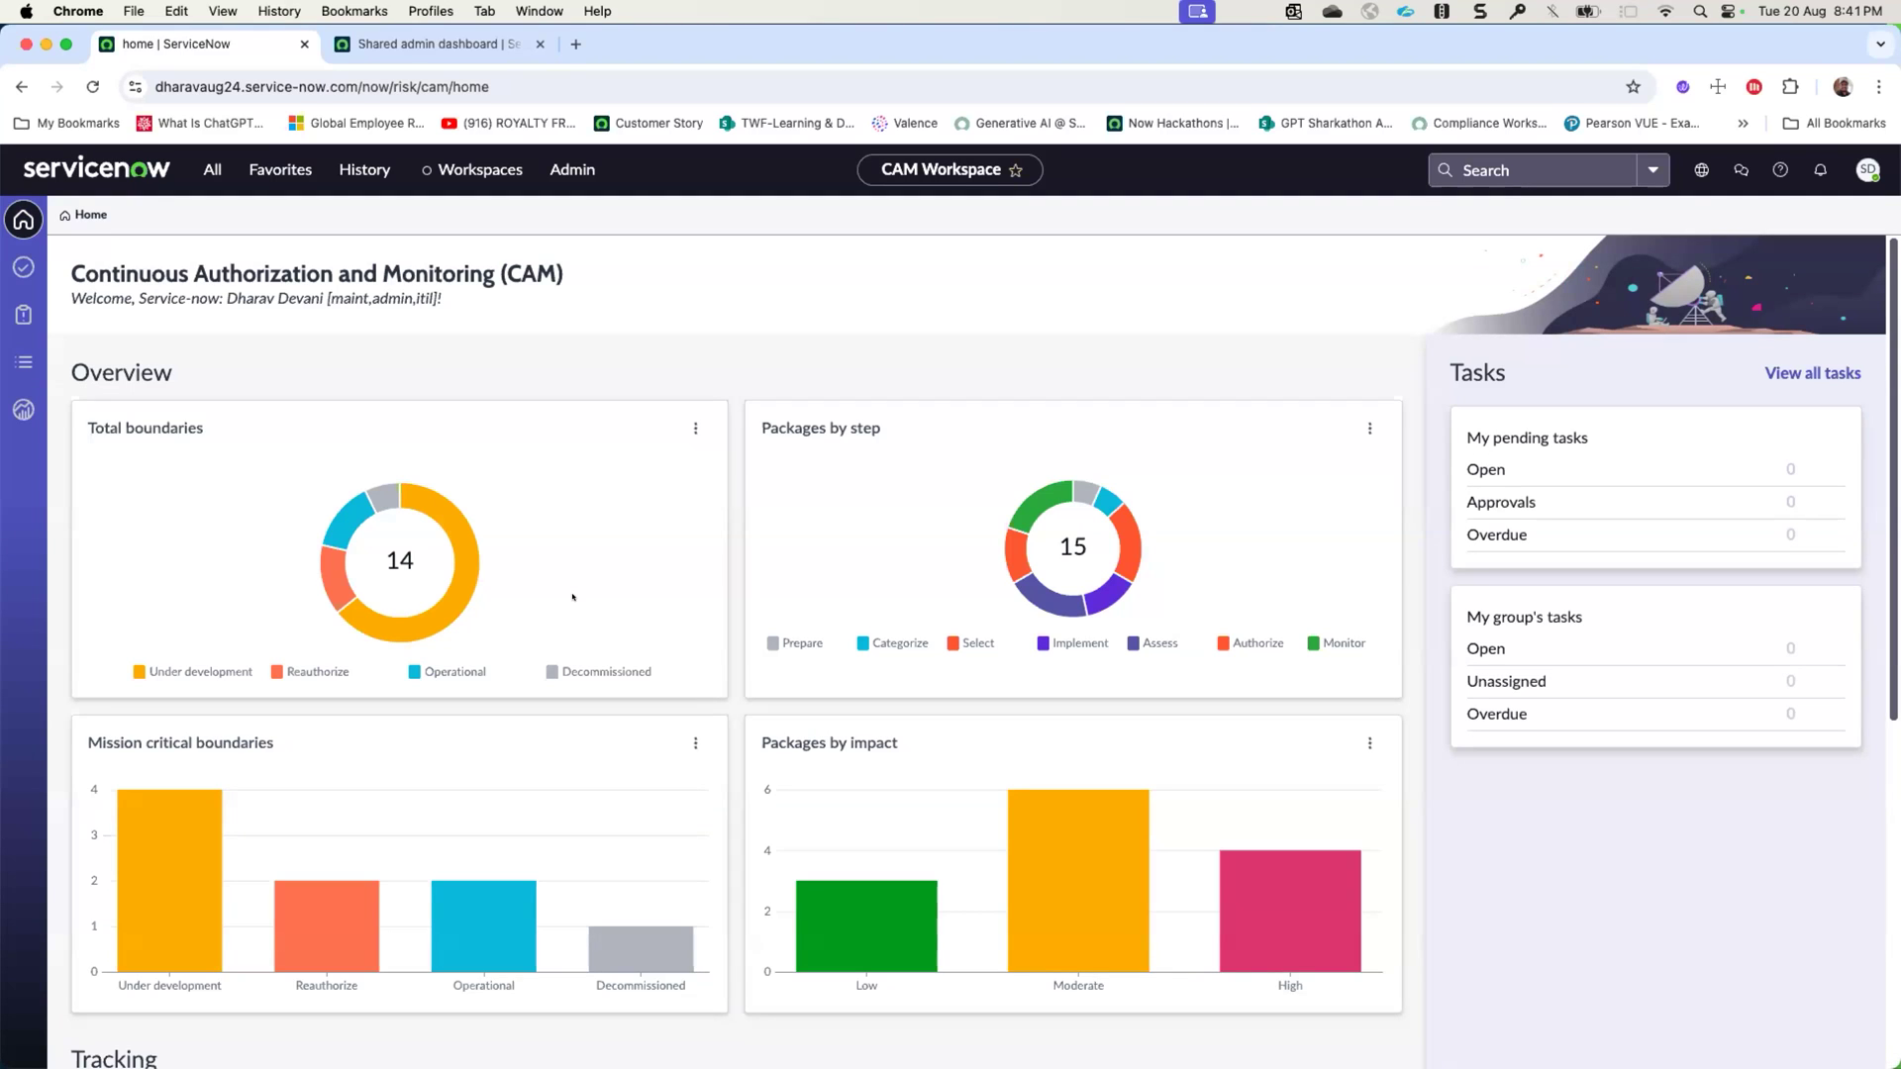
- Toggle the Under development and Reauthorize segments off and on in the Total boundaries chart, and check the chart's additional options
{"action": "scroll", "coordinate": [572, 598], "scroll_direction": "down", "scroll_amount": 1}
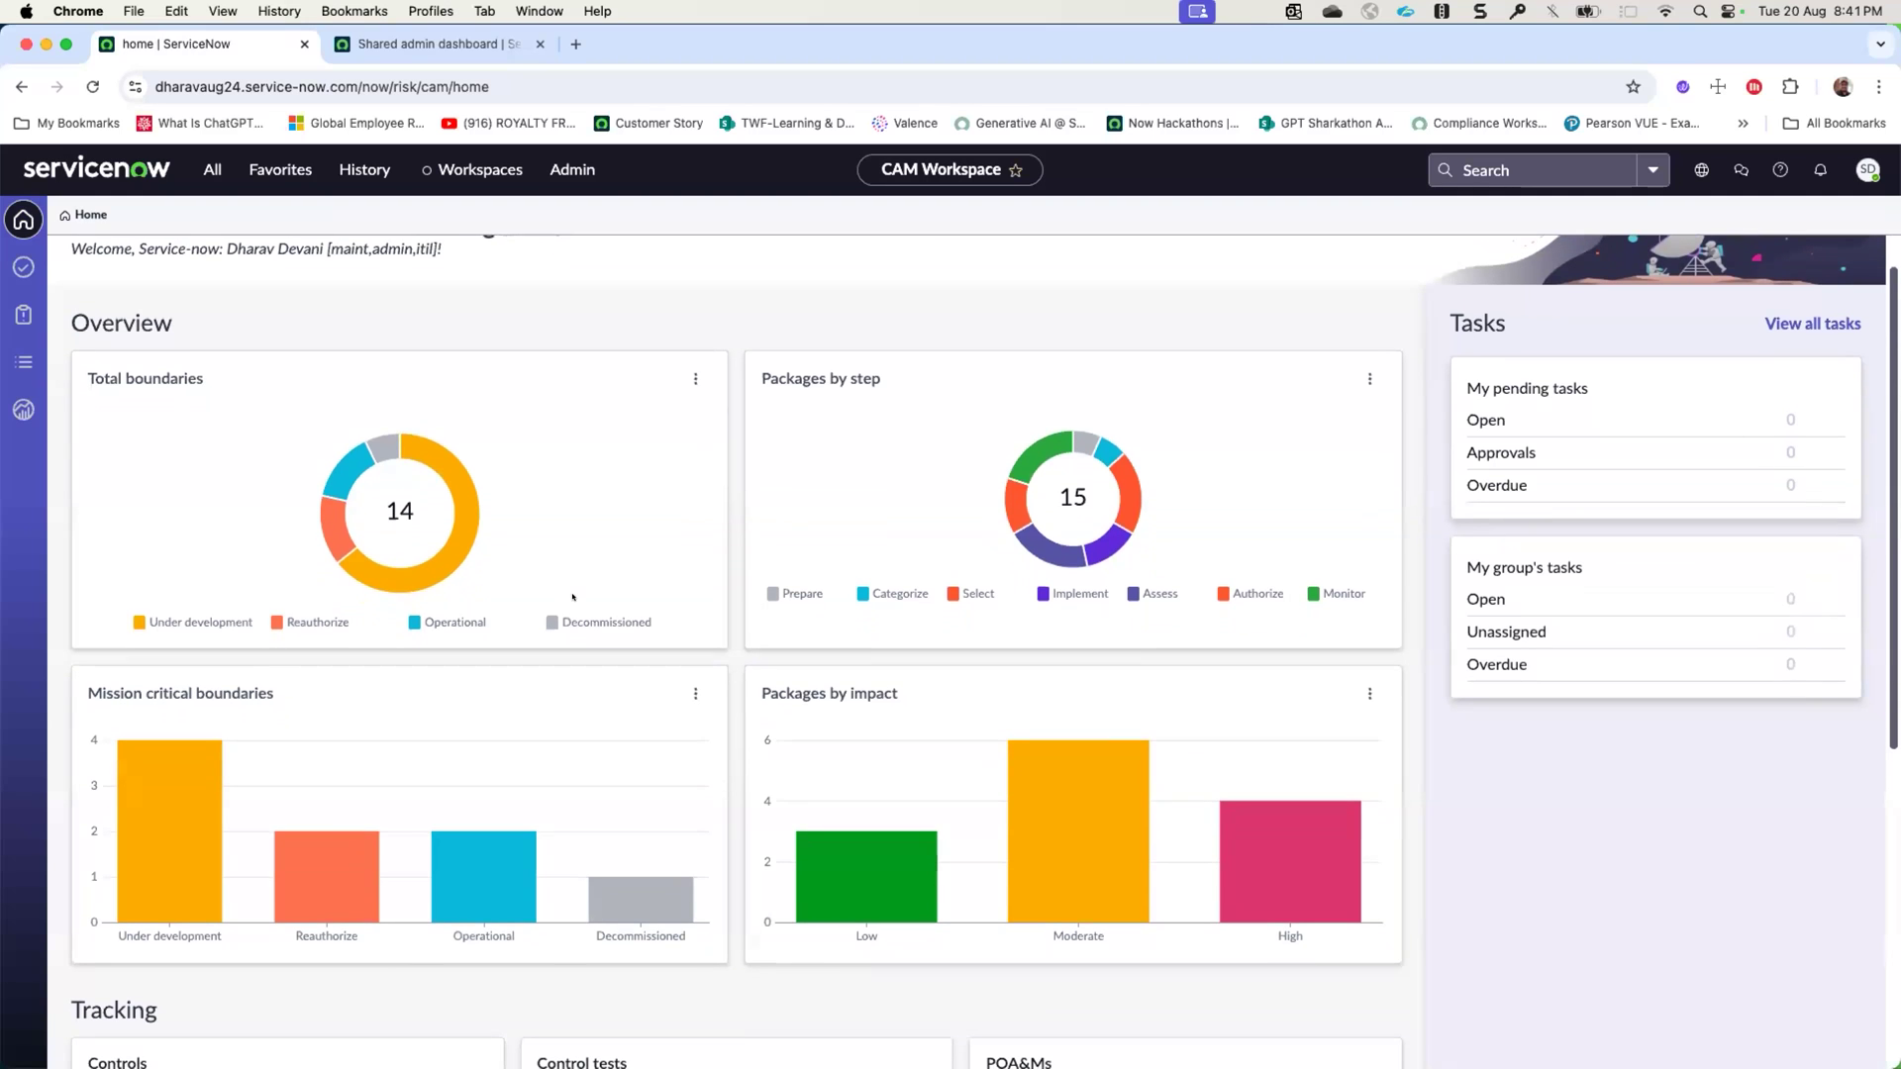
{"action": "left_click", "coordinate": [214, 625]}
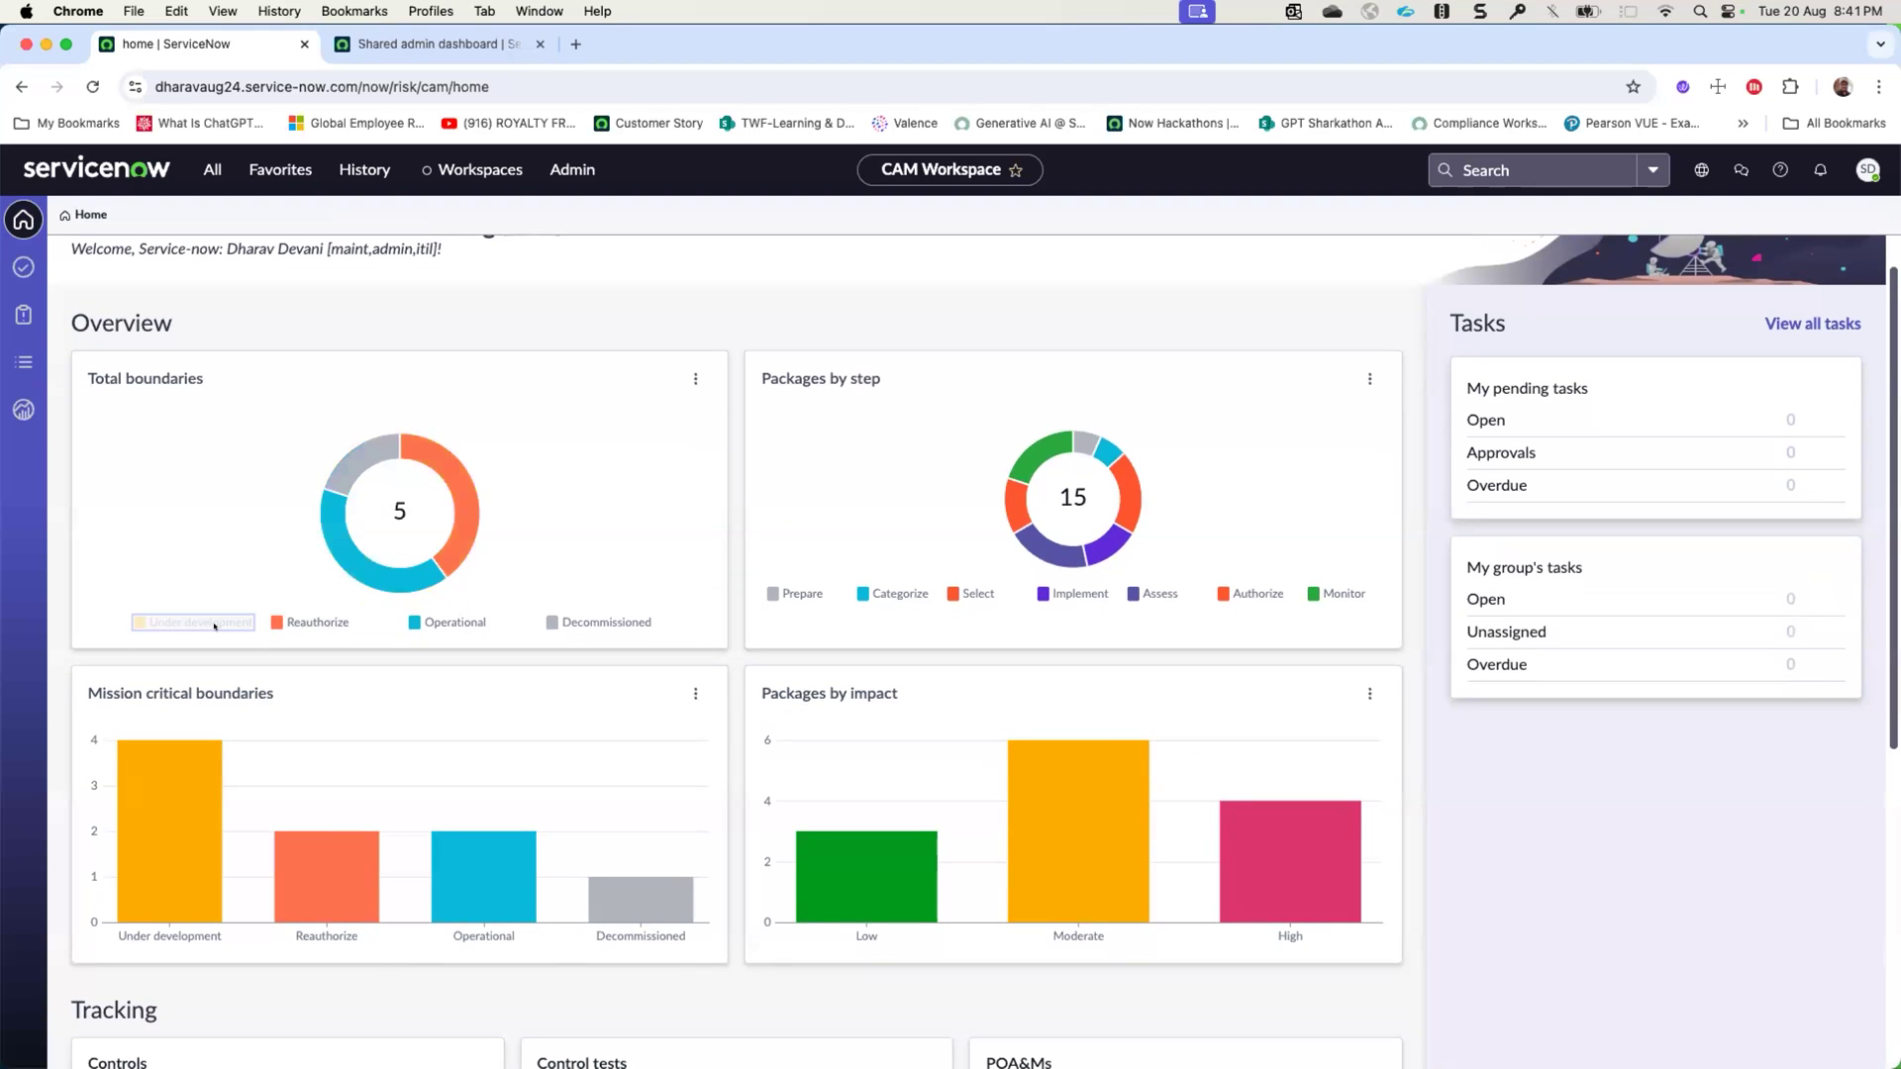
{"action": "left_click", "coordinate": [297, 624]}
{"action": "left_click", "coordinate": [227, 625]}
{"action": "left_click", "coordinate": [309, 623]}
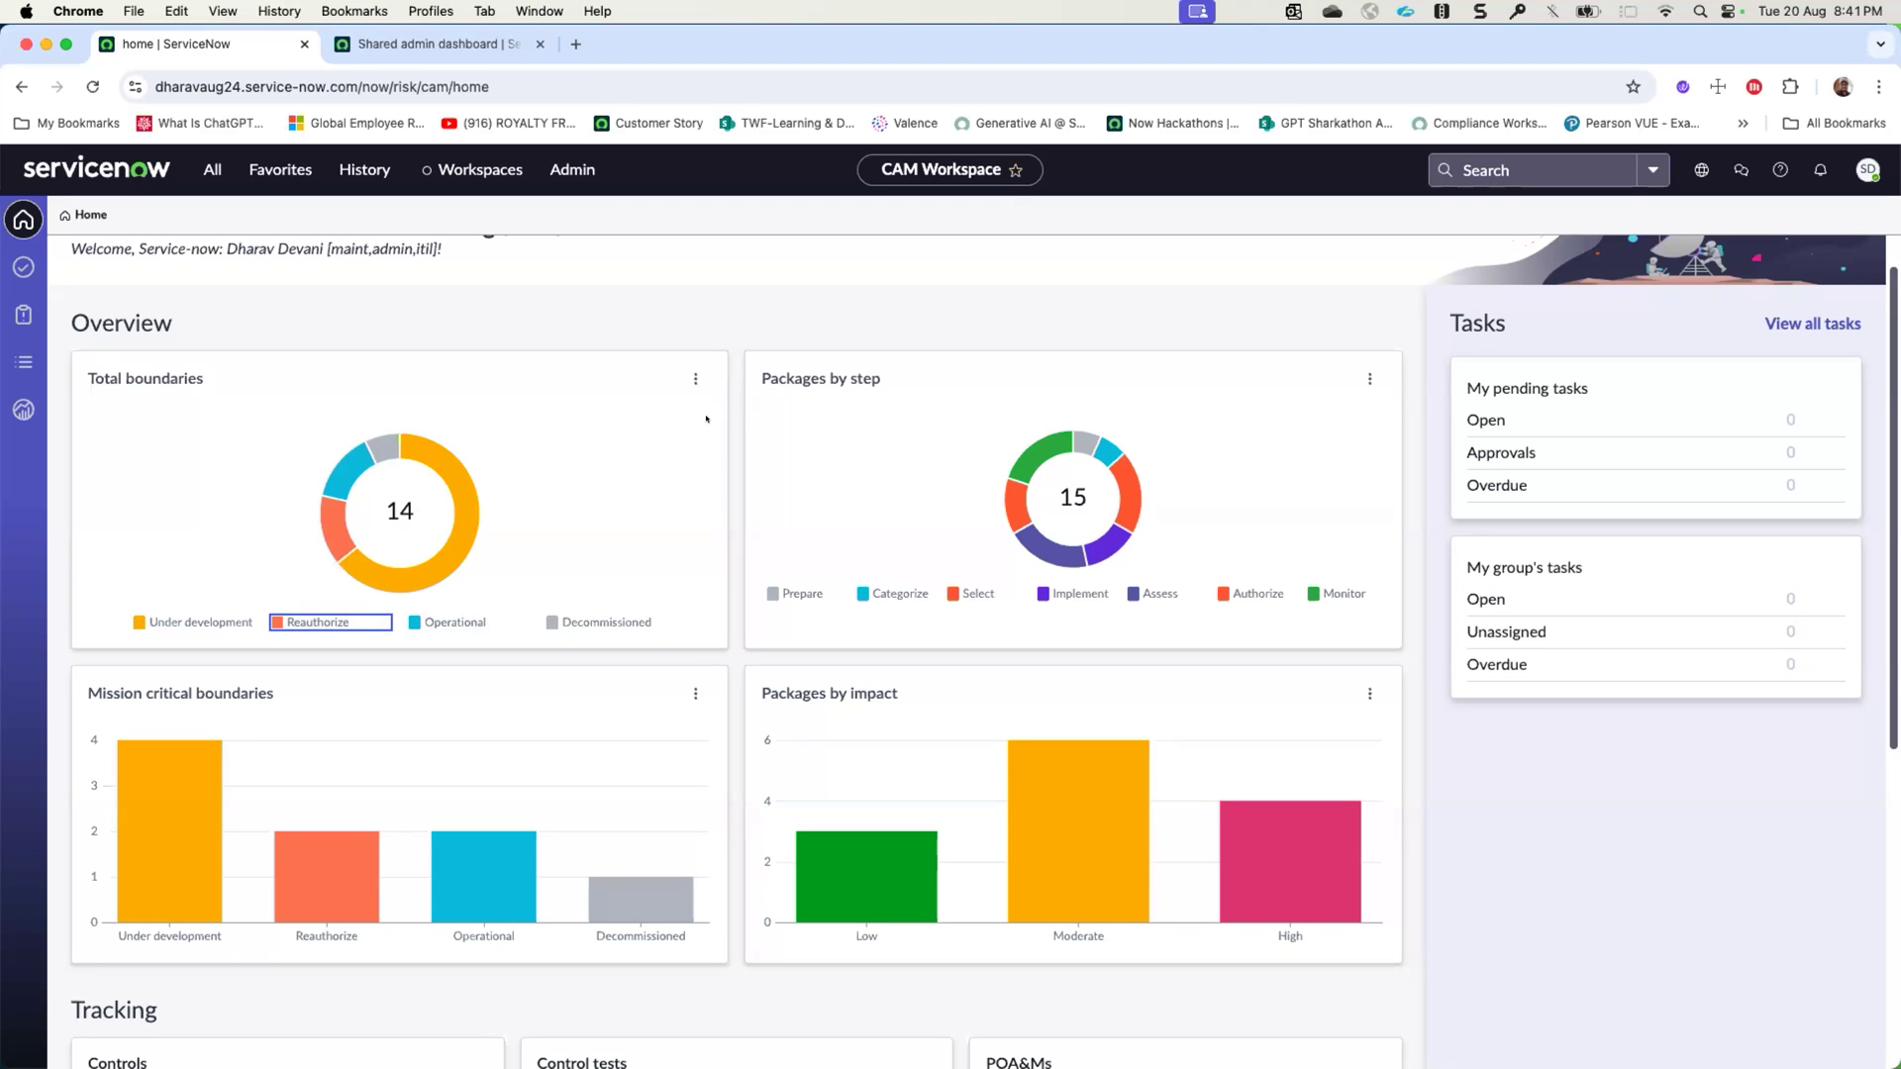
{"action": "left_click", "coordinate": [695, 378]}
{"action": "left_click", "coordinate": [673, 406]}
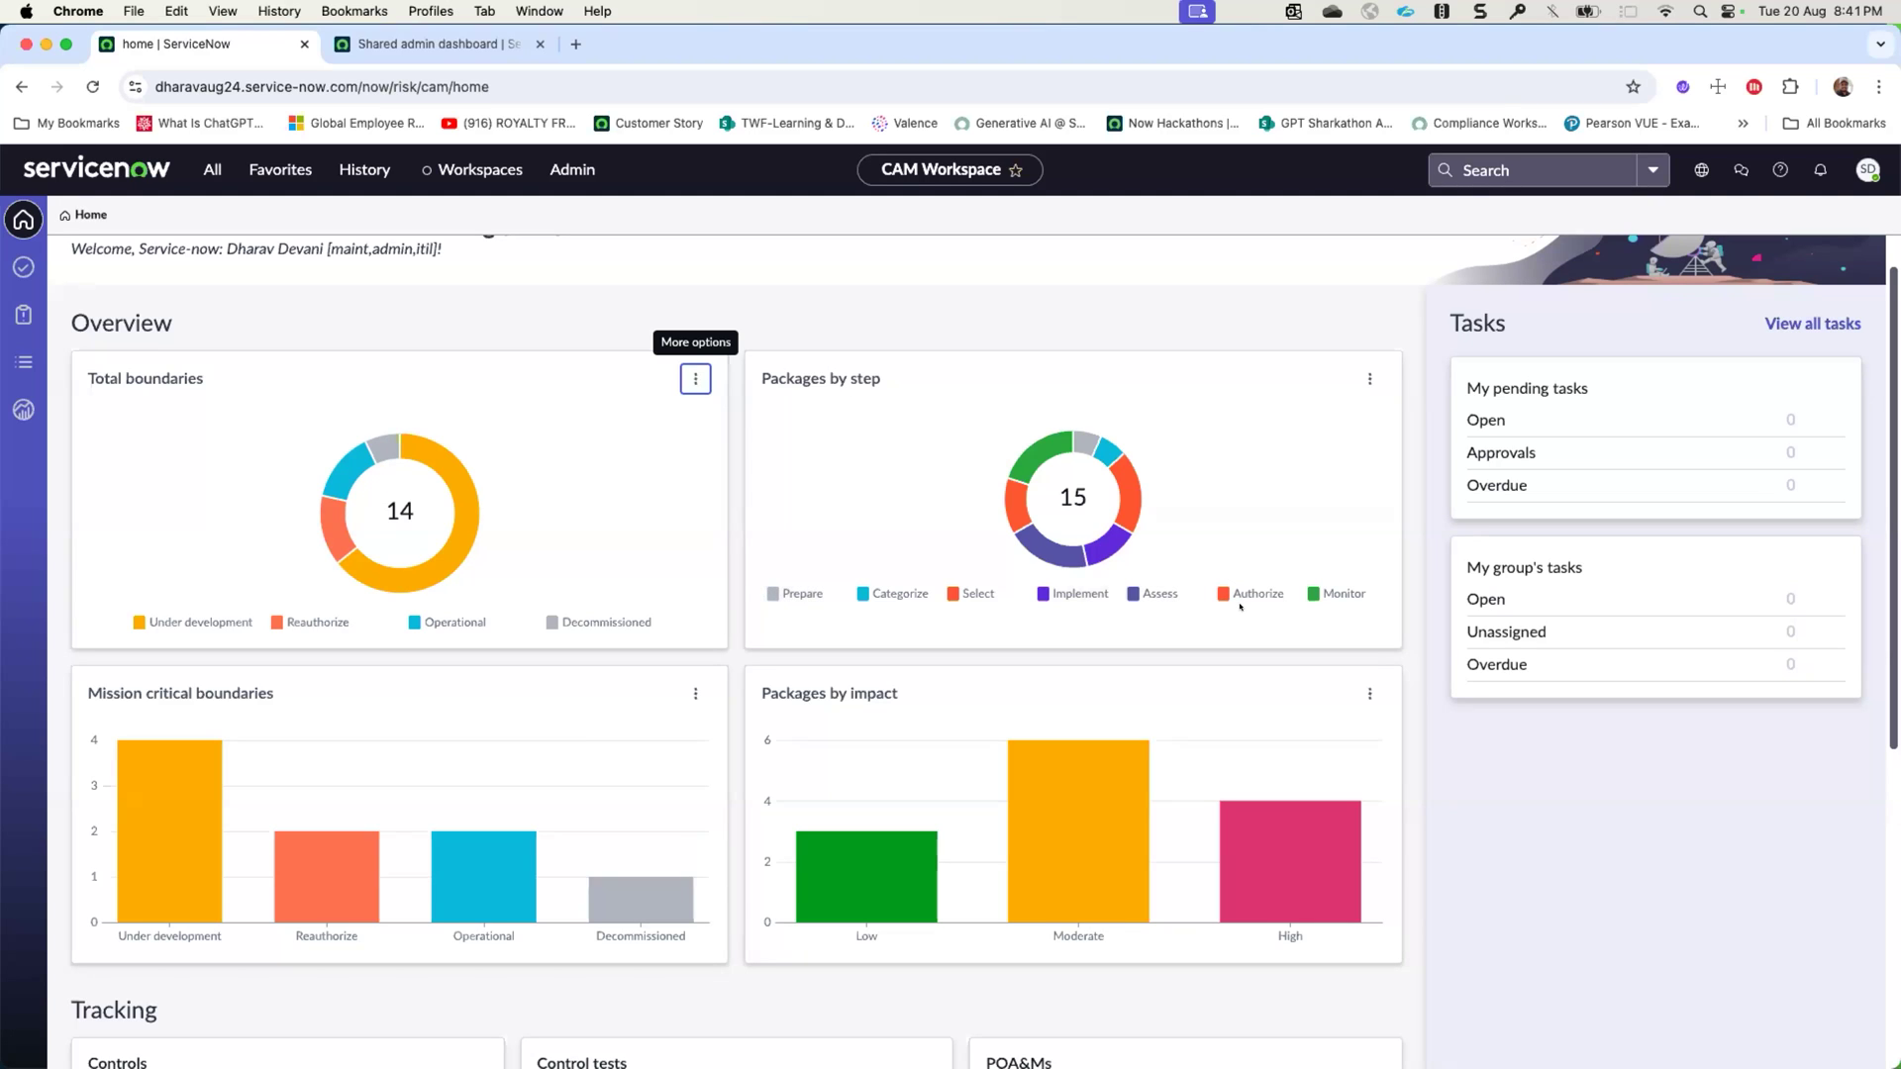
- Examine the boundary and package charts by step, mission criticality and impact, along with the pending and group task summaries
{"action": "mouse_move", "coordinate": [1069, 546]}
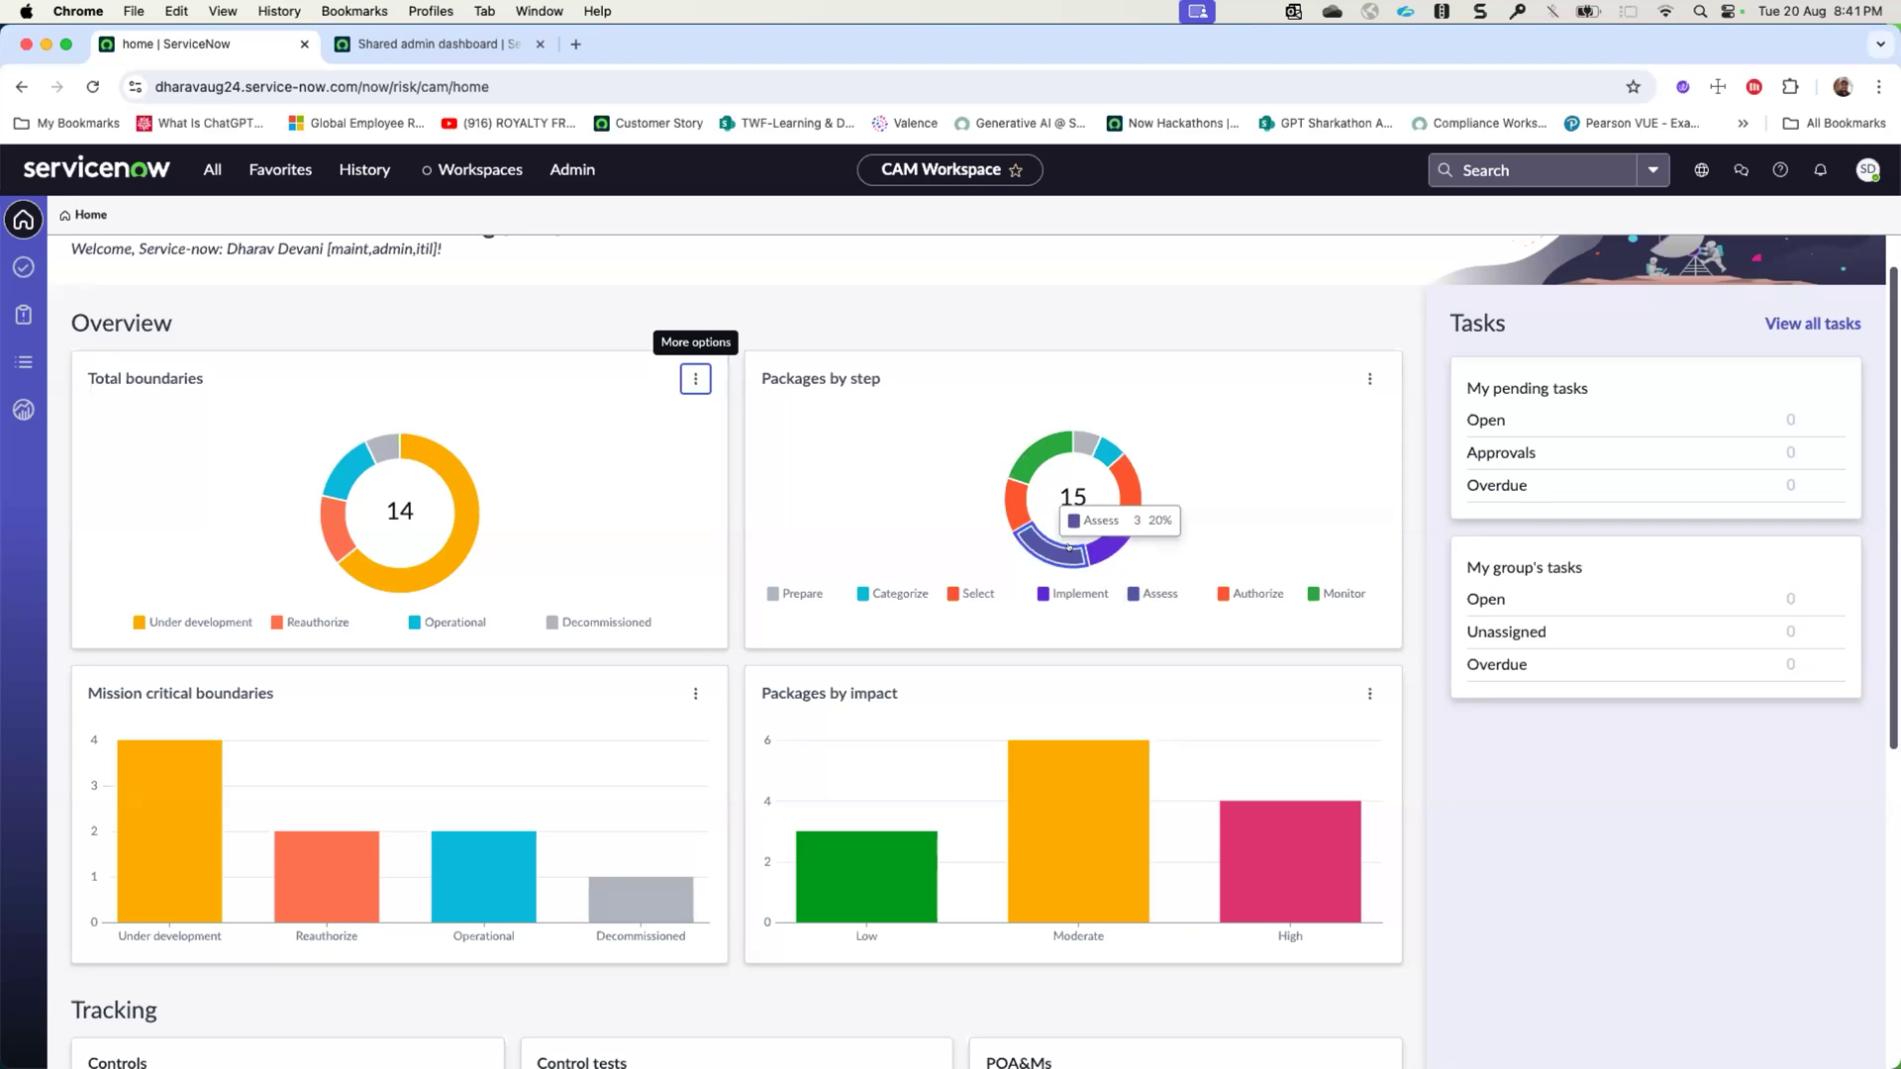
{"action": "scroll", "coordinate": [607, 709], "scroll_direction": "down", "scroll_amount": 1}
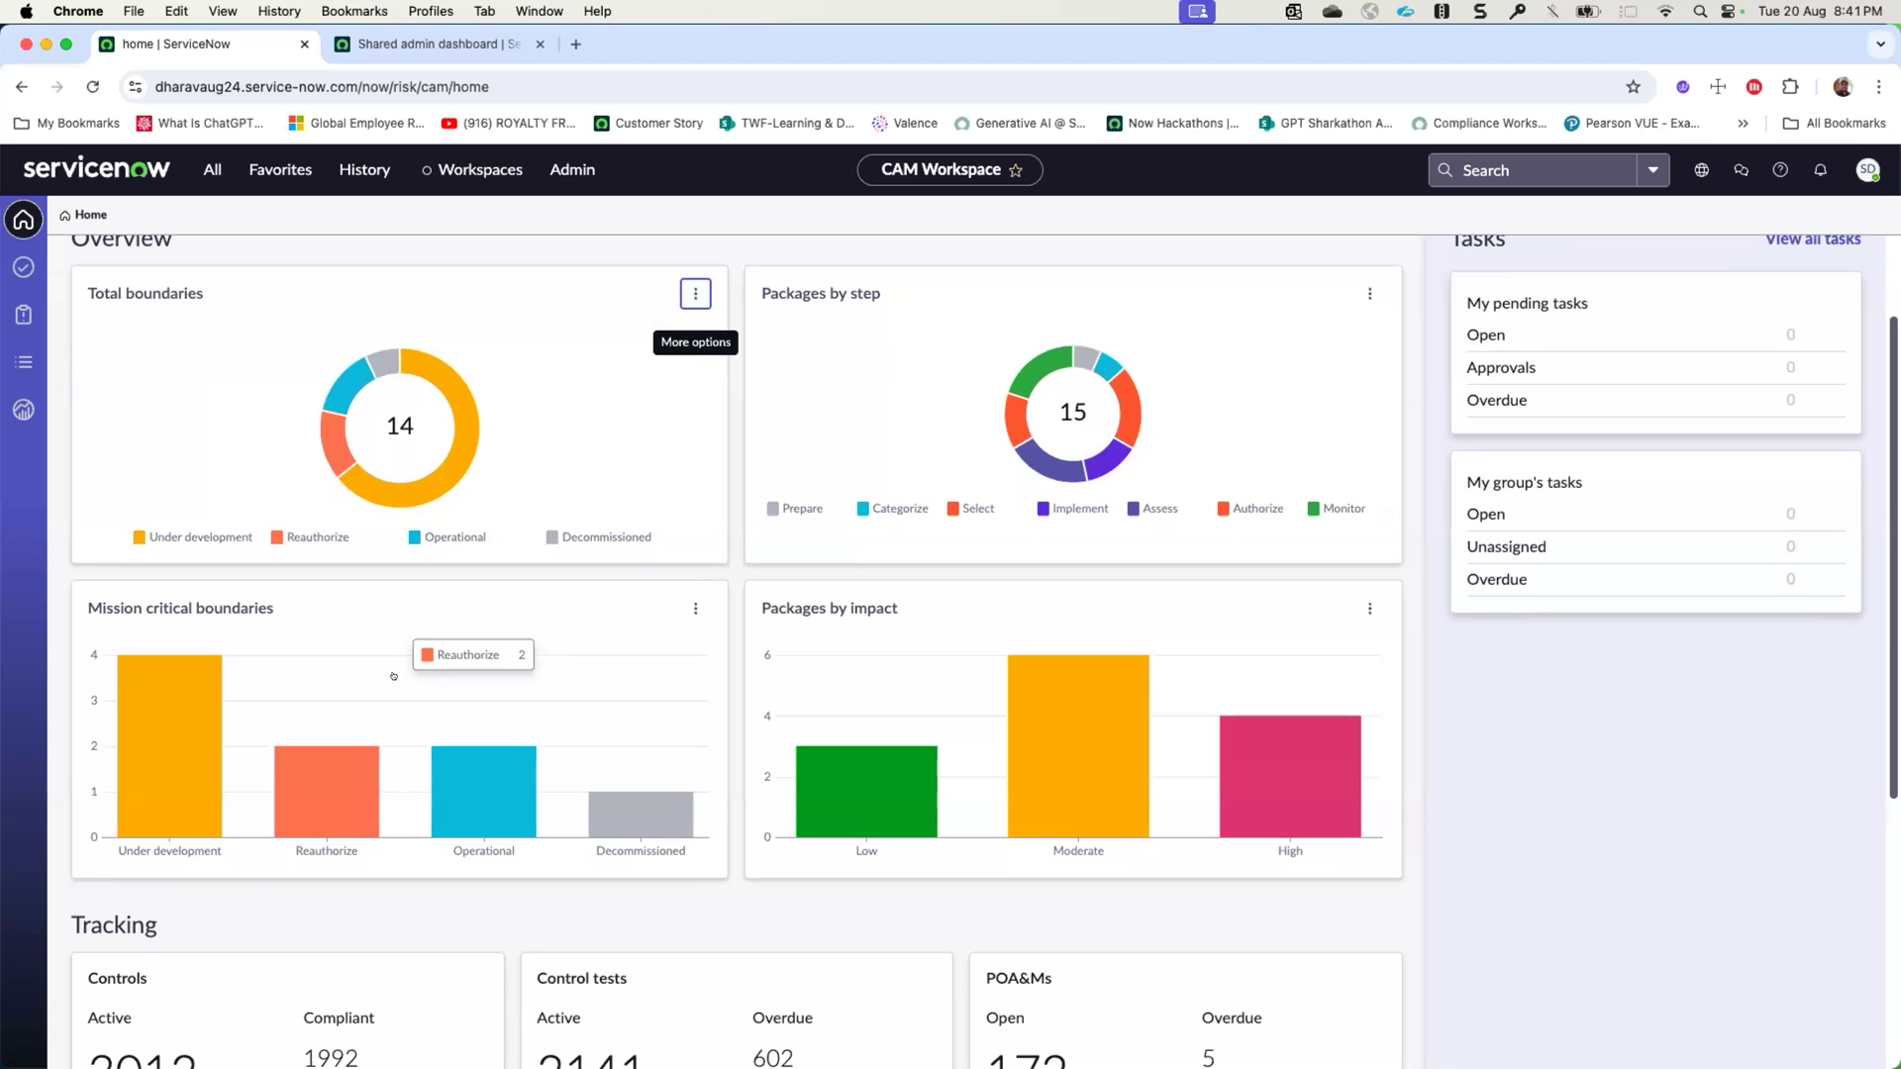
{"action": "mouse_move", "coordinate": [404, 490]}
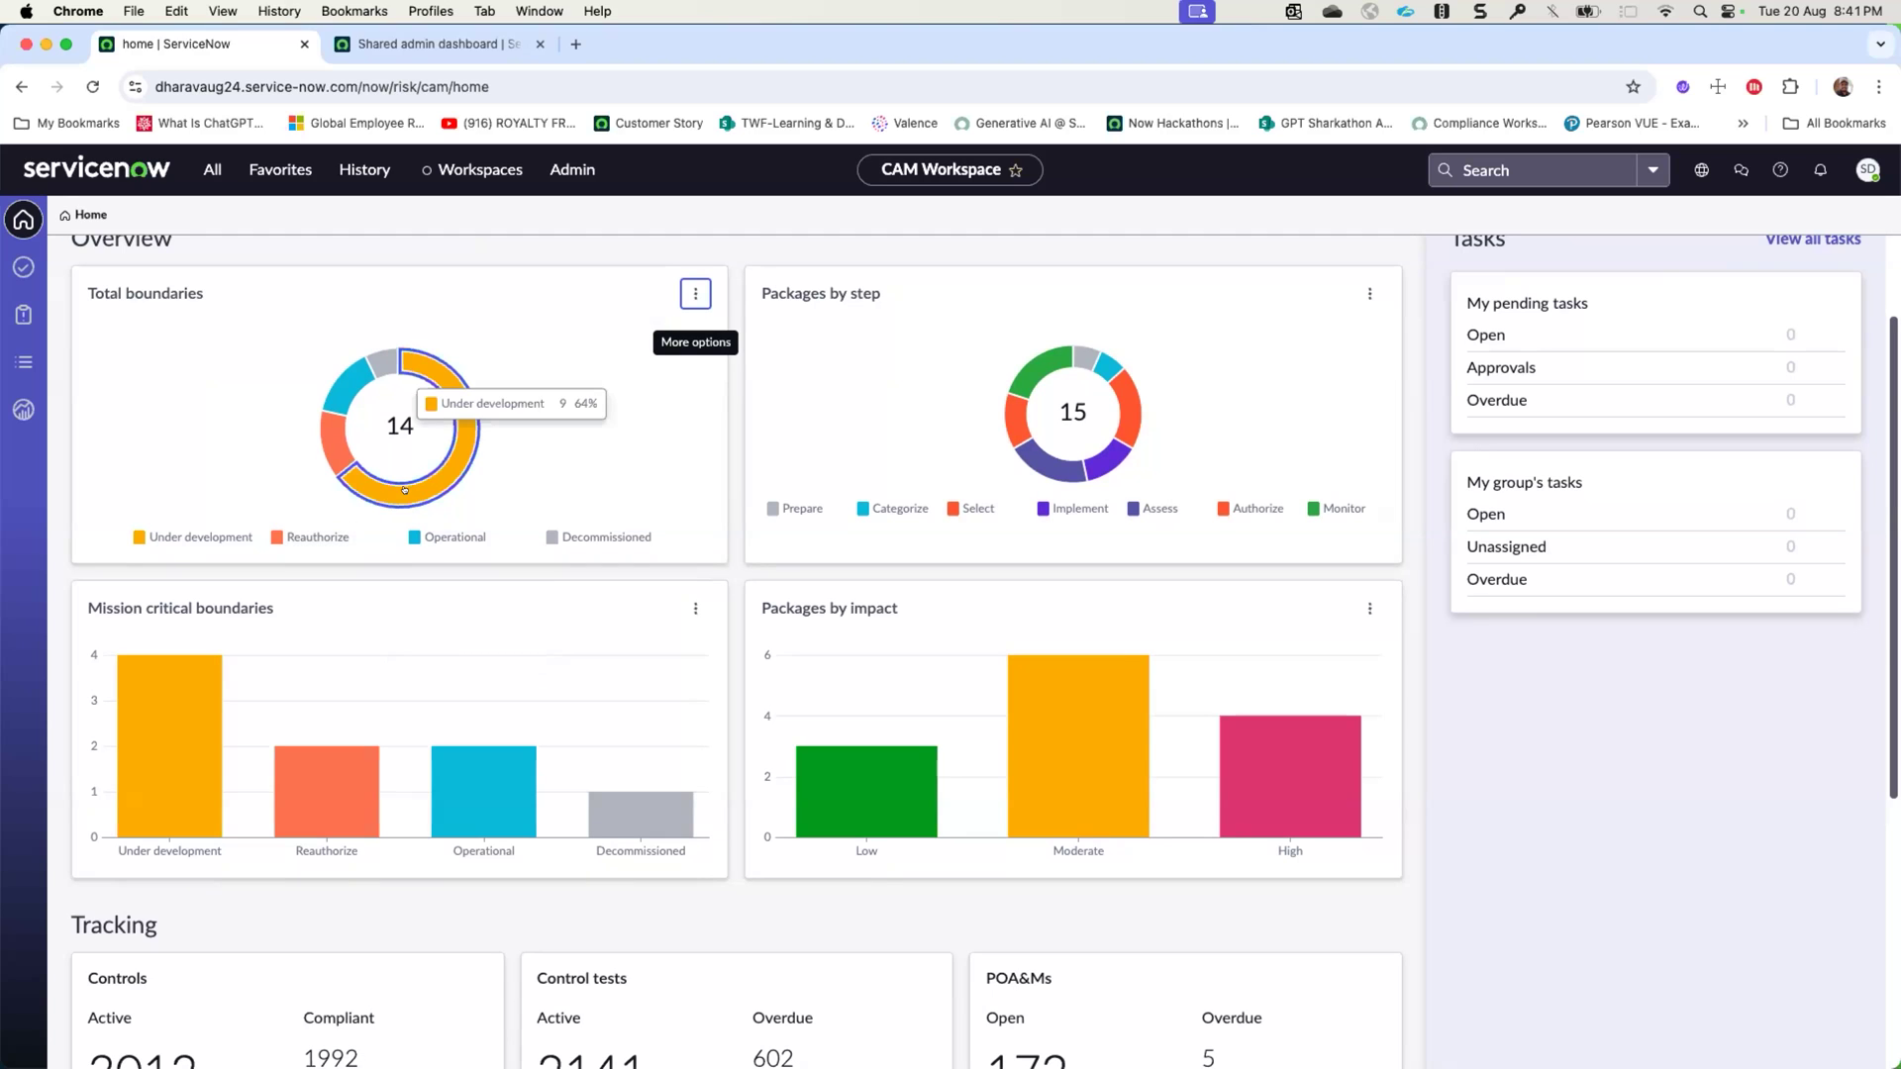
{"action": "mouse_move", "coordinate": [485, 757]}
{"action": "mouse_move", "coordinate": [377, 721]}
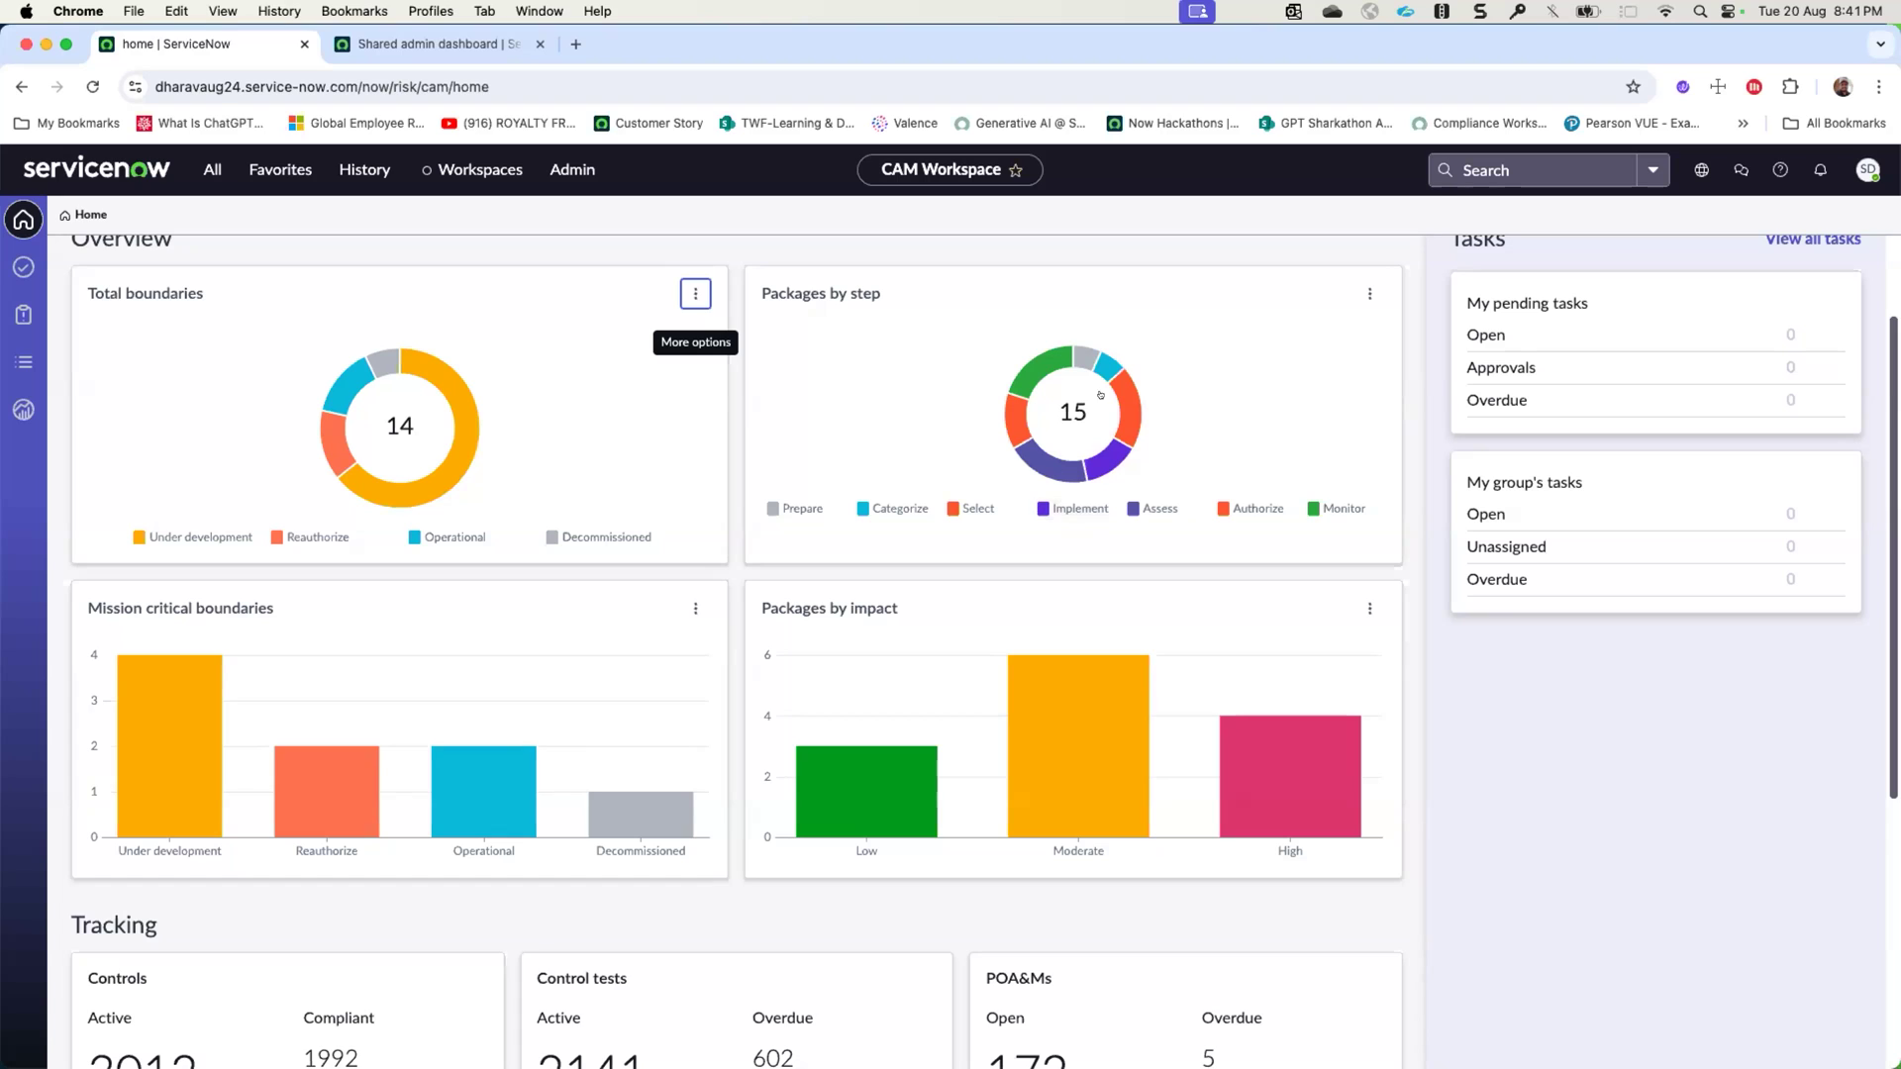
{"action": "mouse_move", "coordinate": [1007, 375]}
{"action": "mouse_move", "coordinate": [1071, 726]}
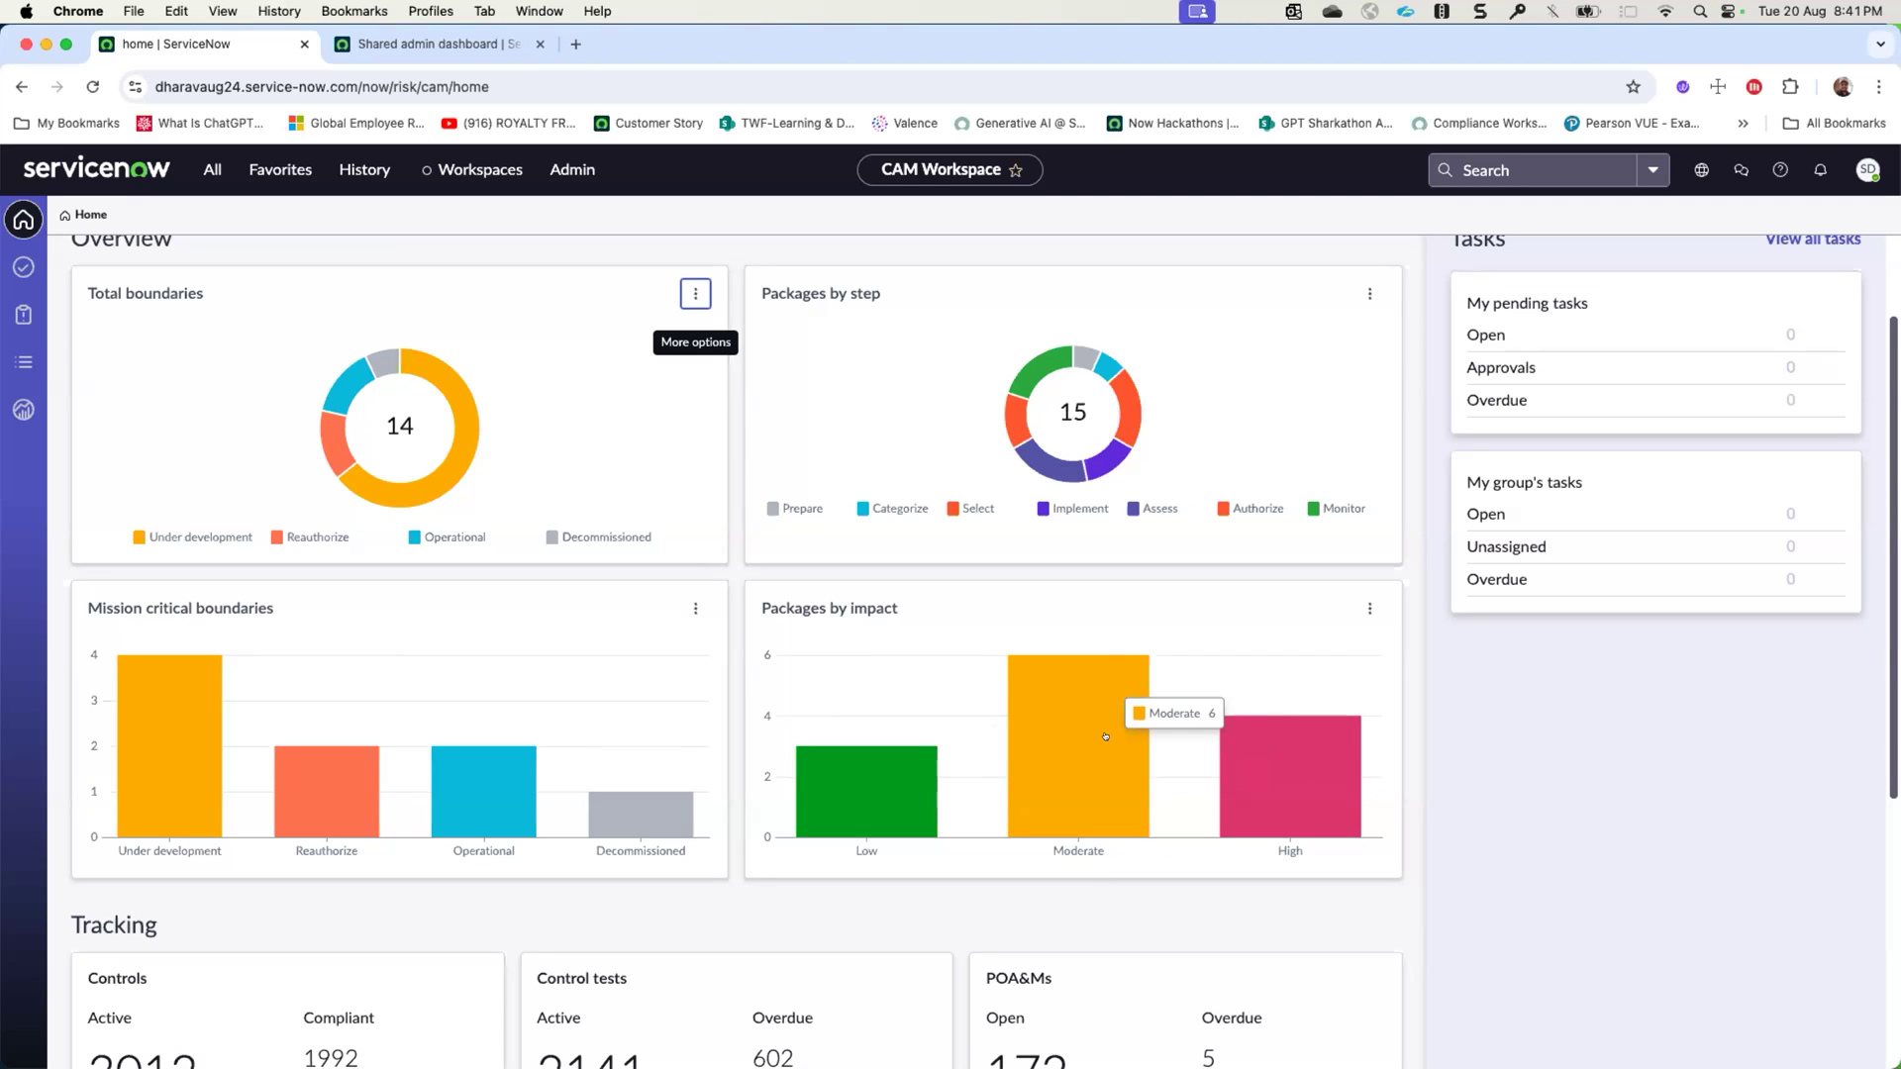
{"action": "scroll", "coordinate": [1105, 736], "scroll_direction": "down", "scroll_amount": 1}
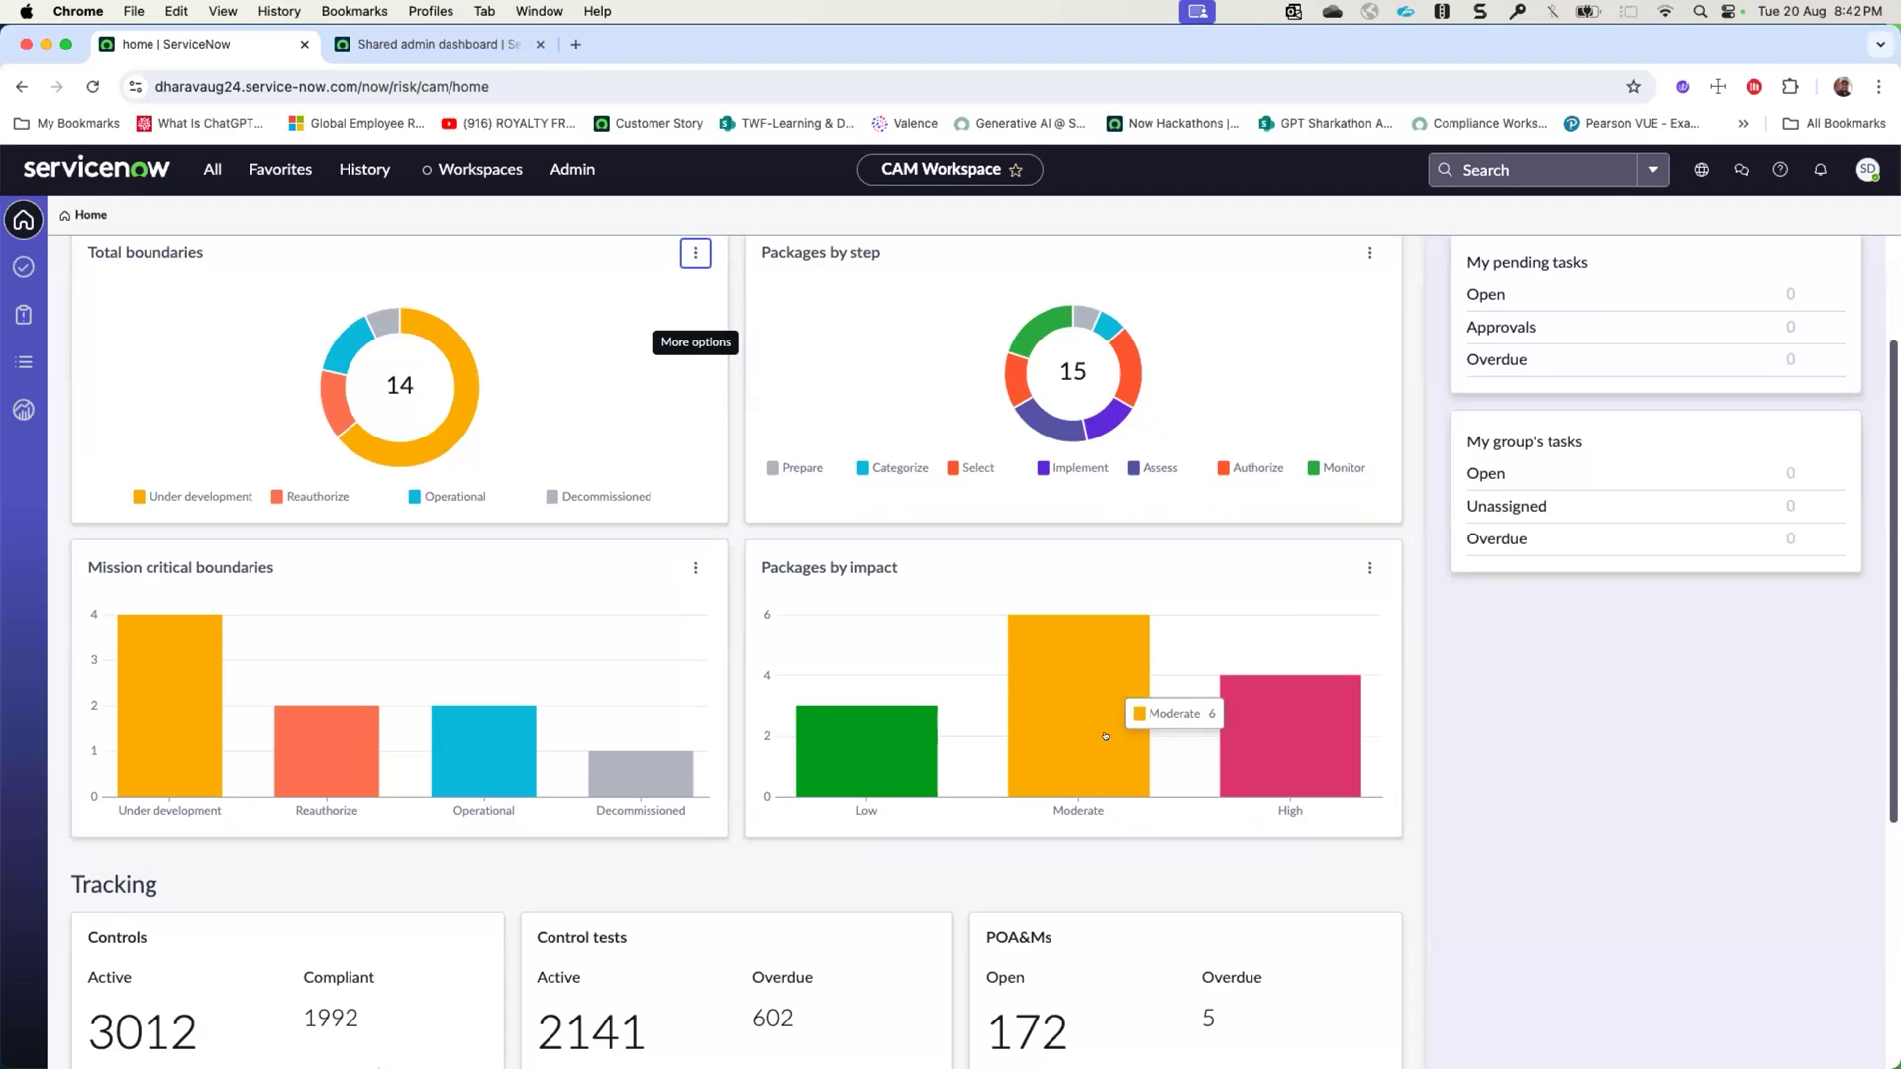
{"action": "scroll", "coordinate": [1287, 693], "scroll_direction": "up", "scroll_amount": 3}
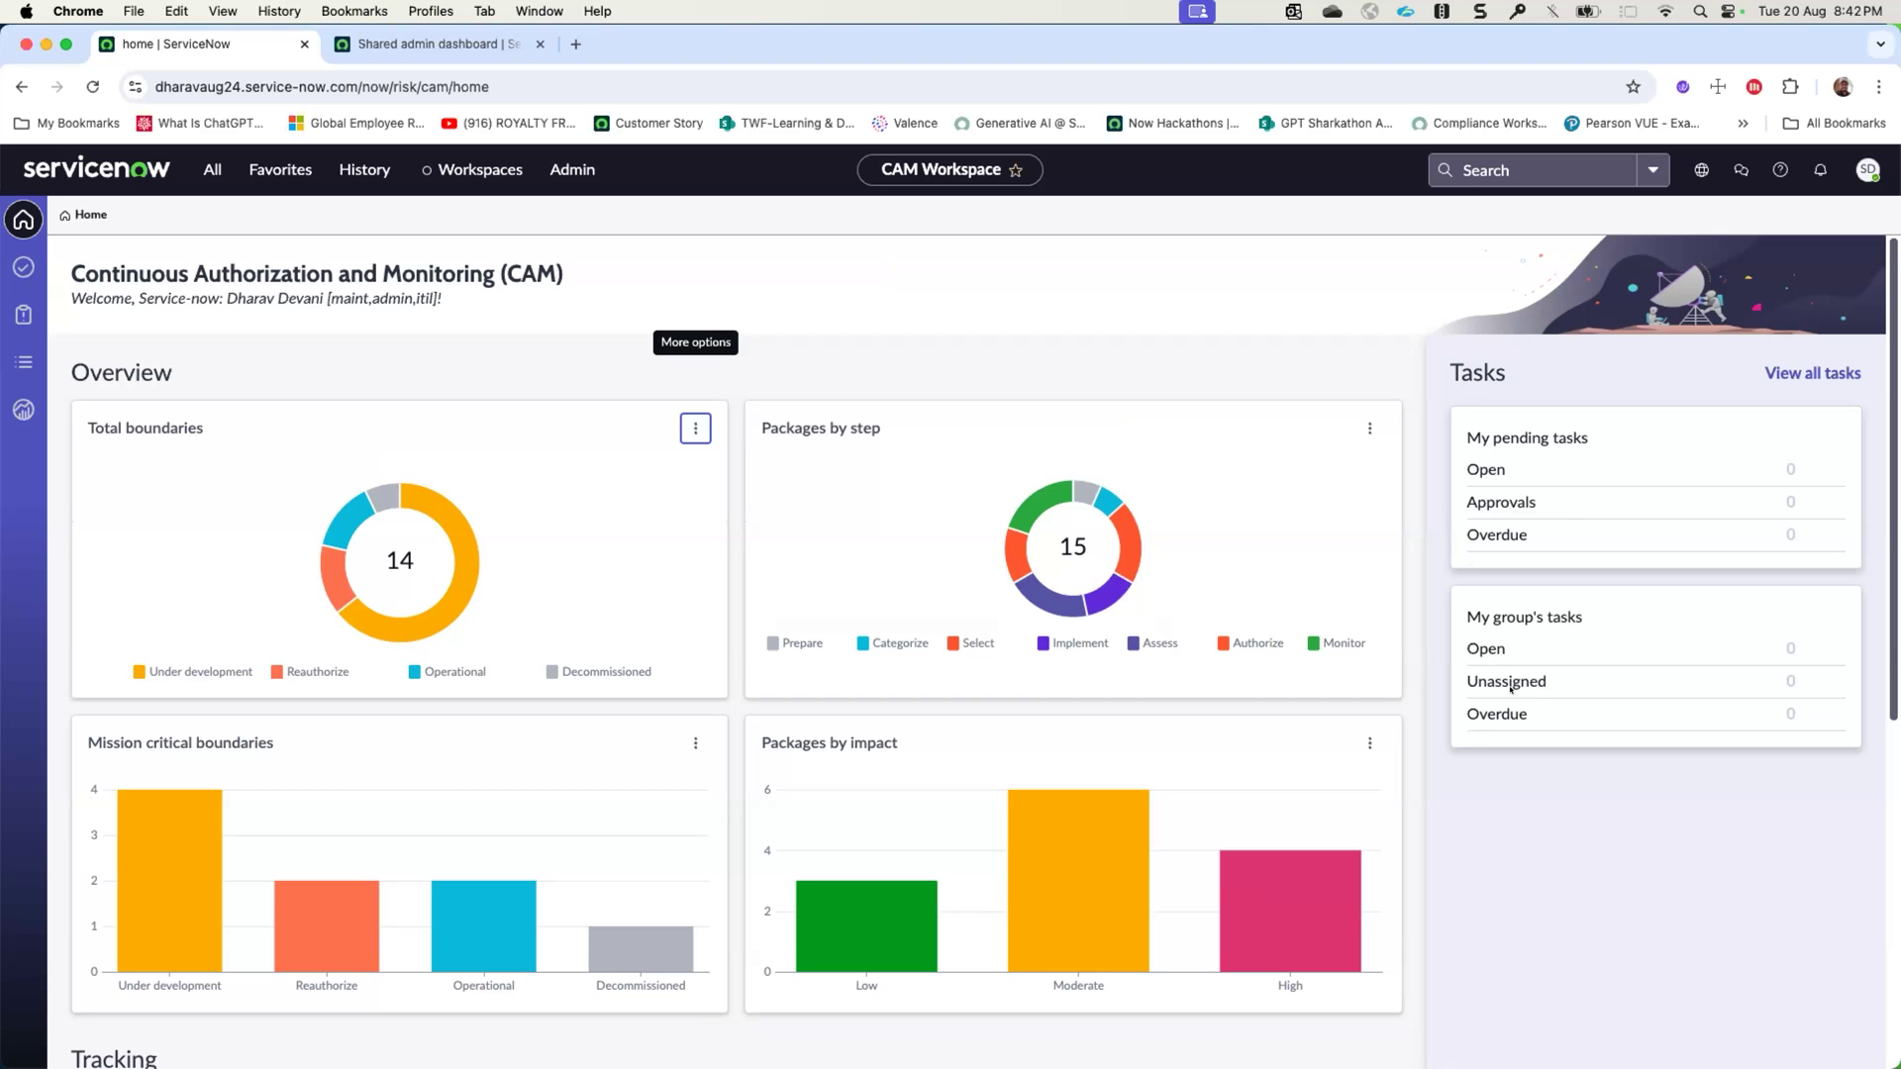
{"action": "scroll", "coordinate": [1510, 685], "scroll_direction": "down", "scroll_amount": 2}
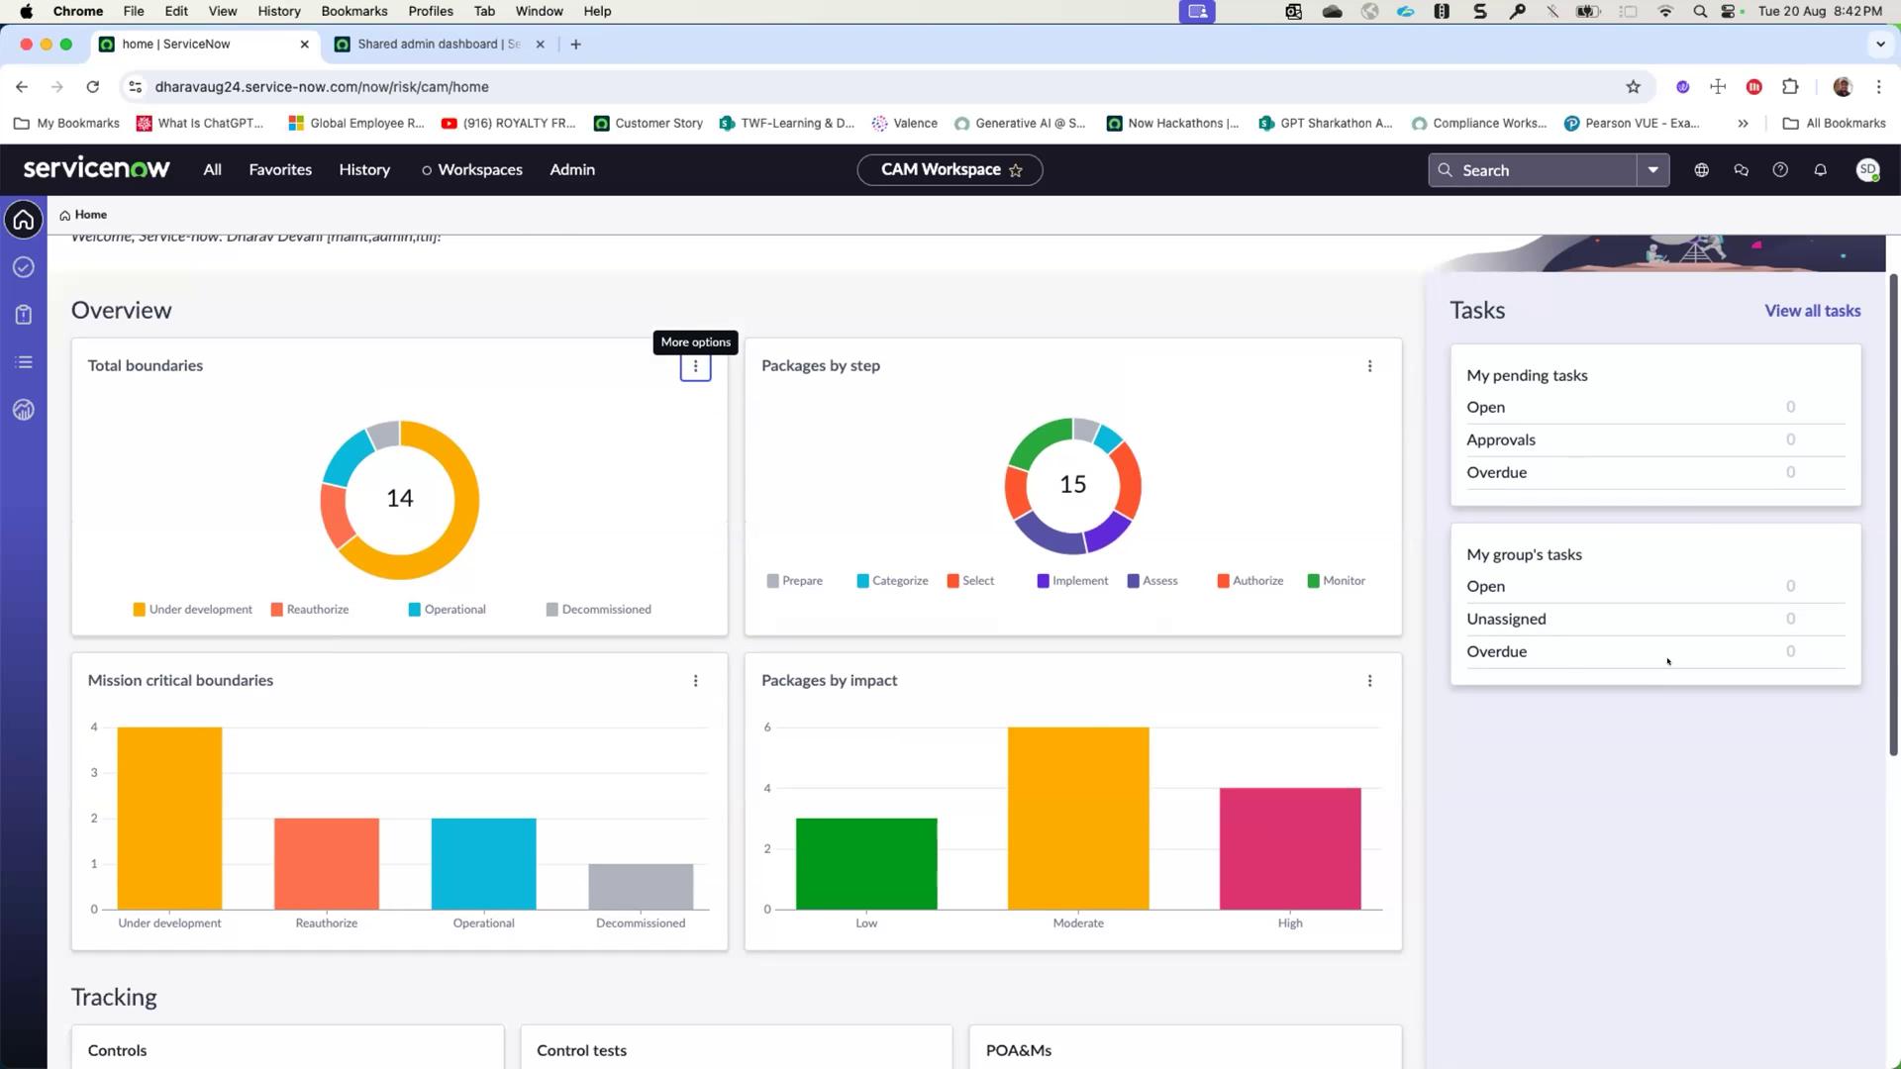
- Review the Tracking section, hiding and restoring the Compliant segment in the Controls status chart
{"action": "scroll", "coordinate": [1668, 661], "scroll_direction": "down", "scroll_amount": 10}
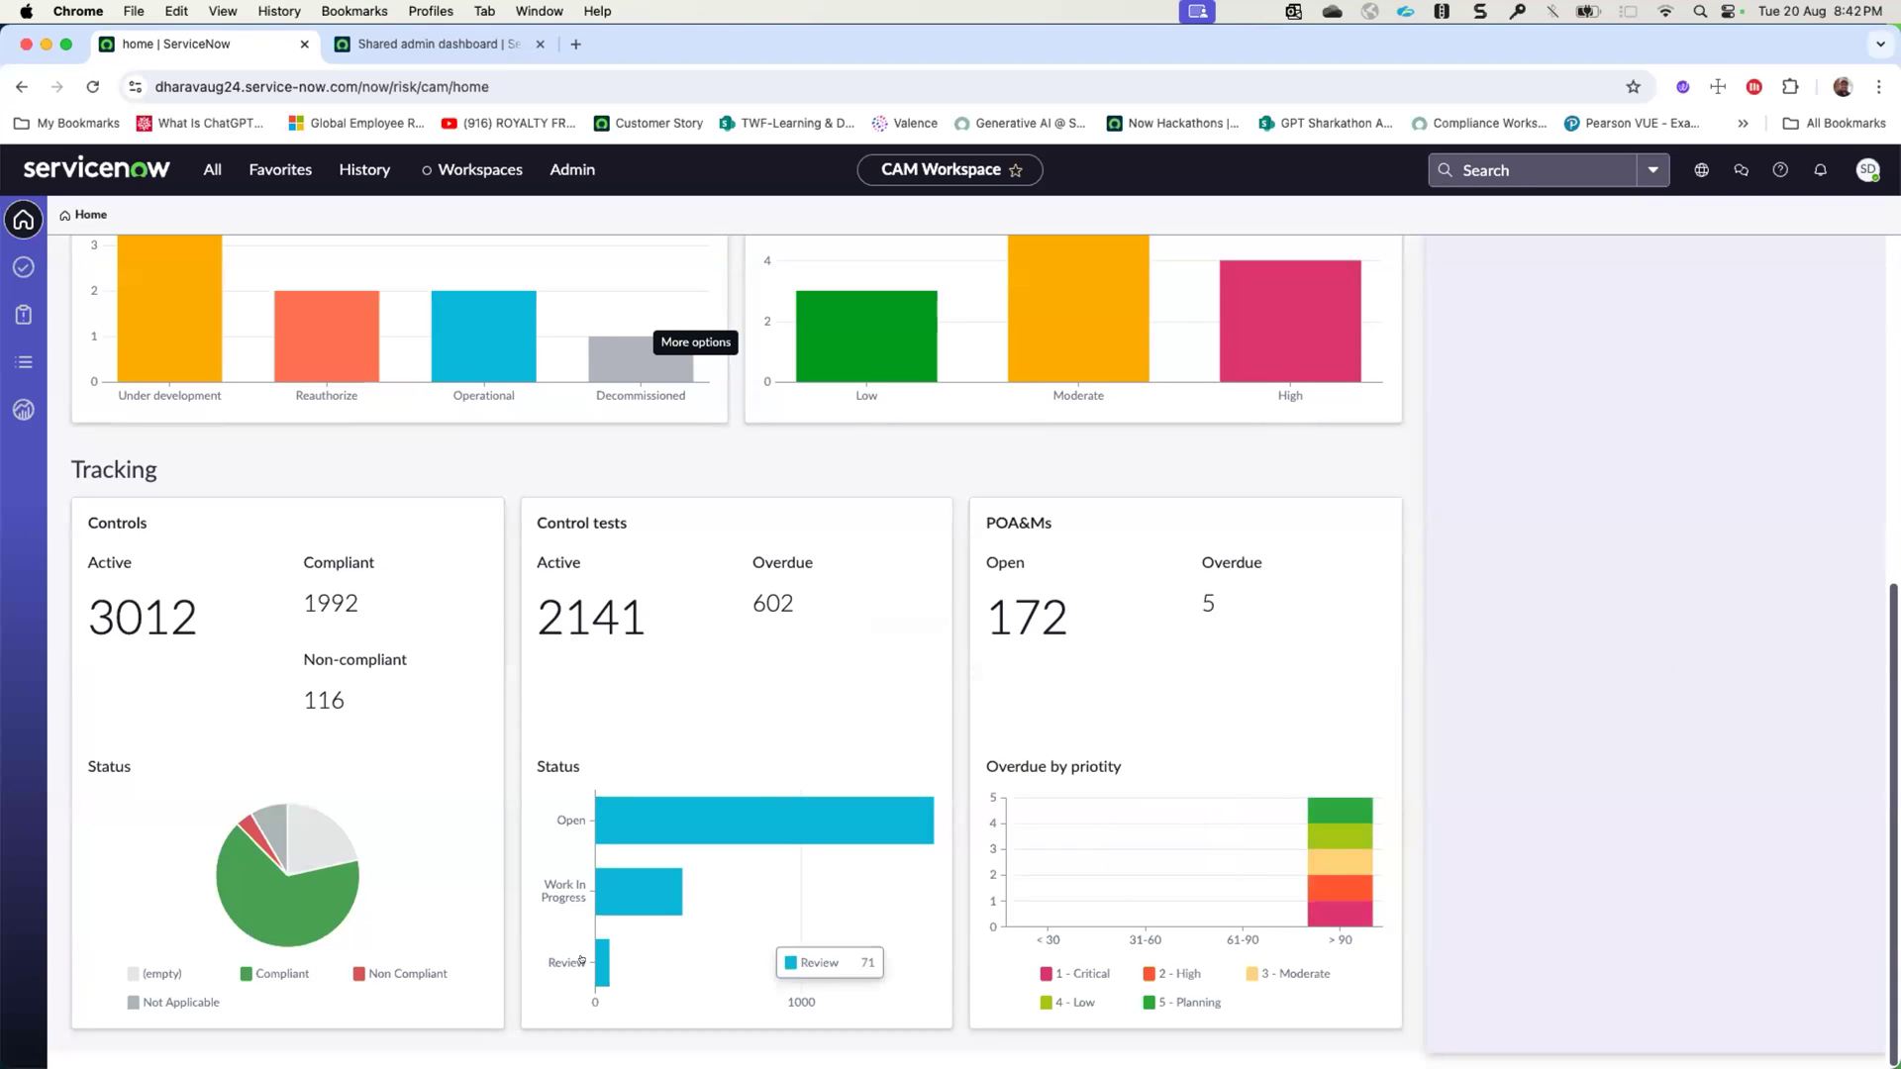
{"action": "left_click", "coordinate": [283, 974]}
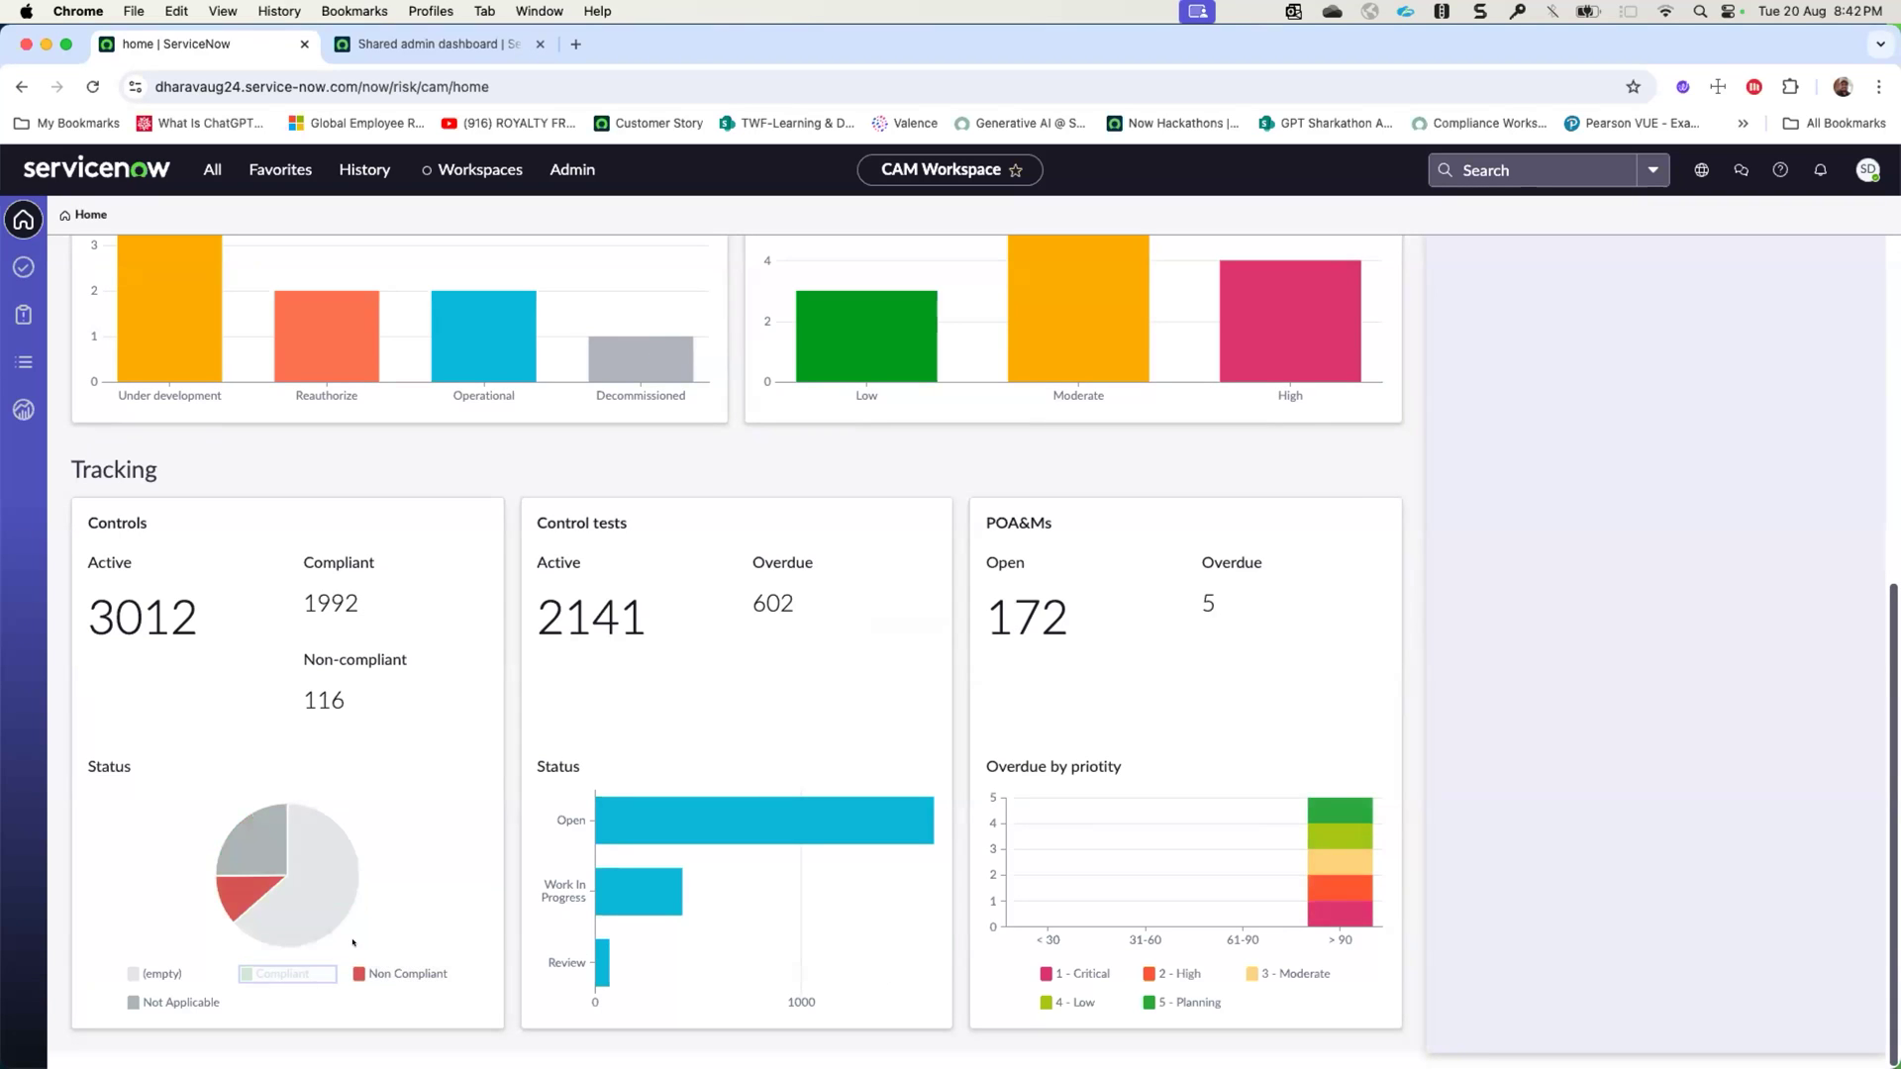
{"action": "left_click", "coordinate": [272, 973]}
{"action": "mouse_move", "coordinate": [327, 849]}
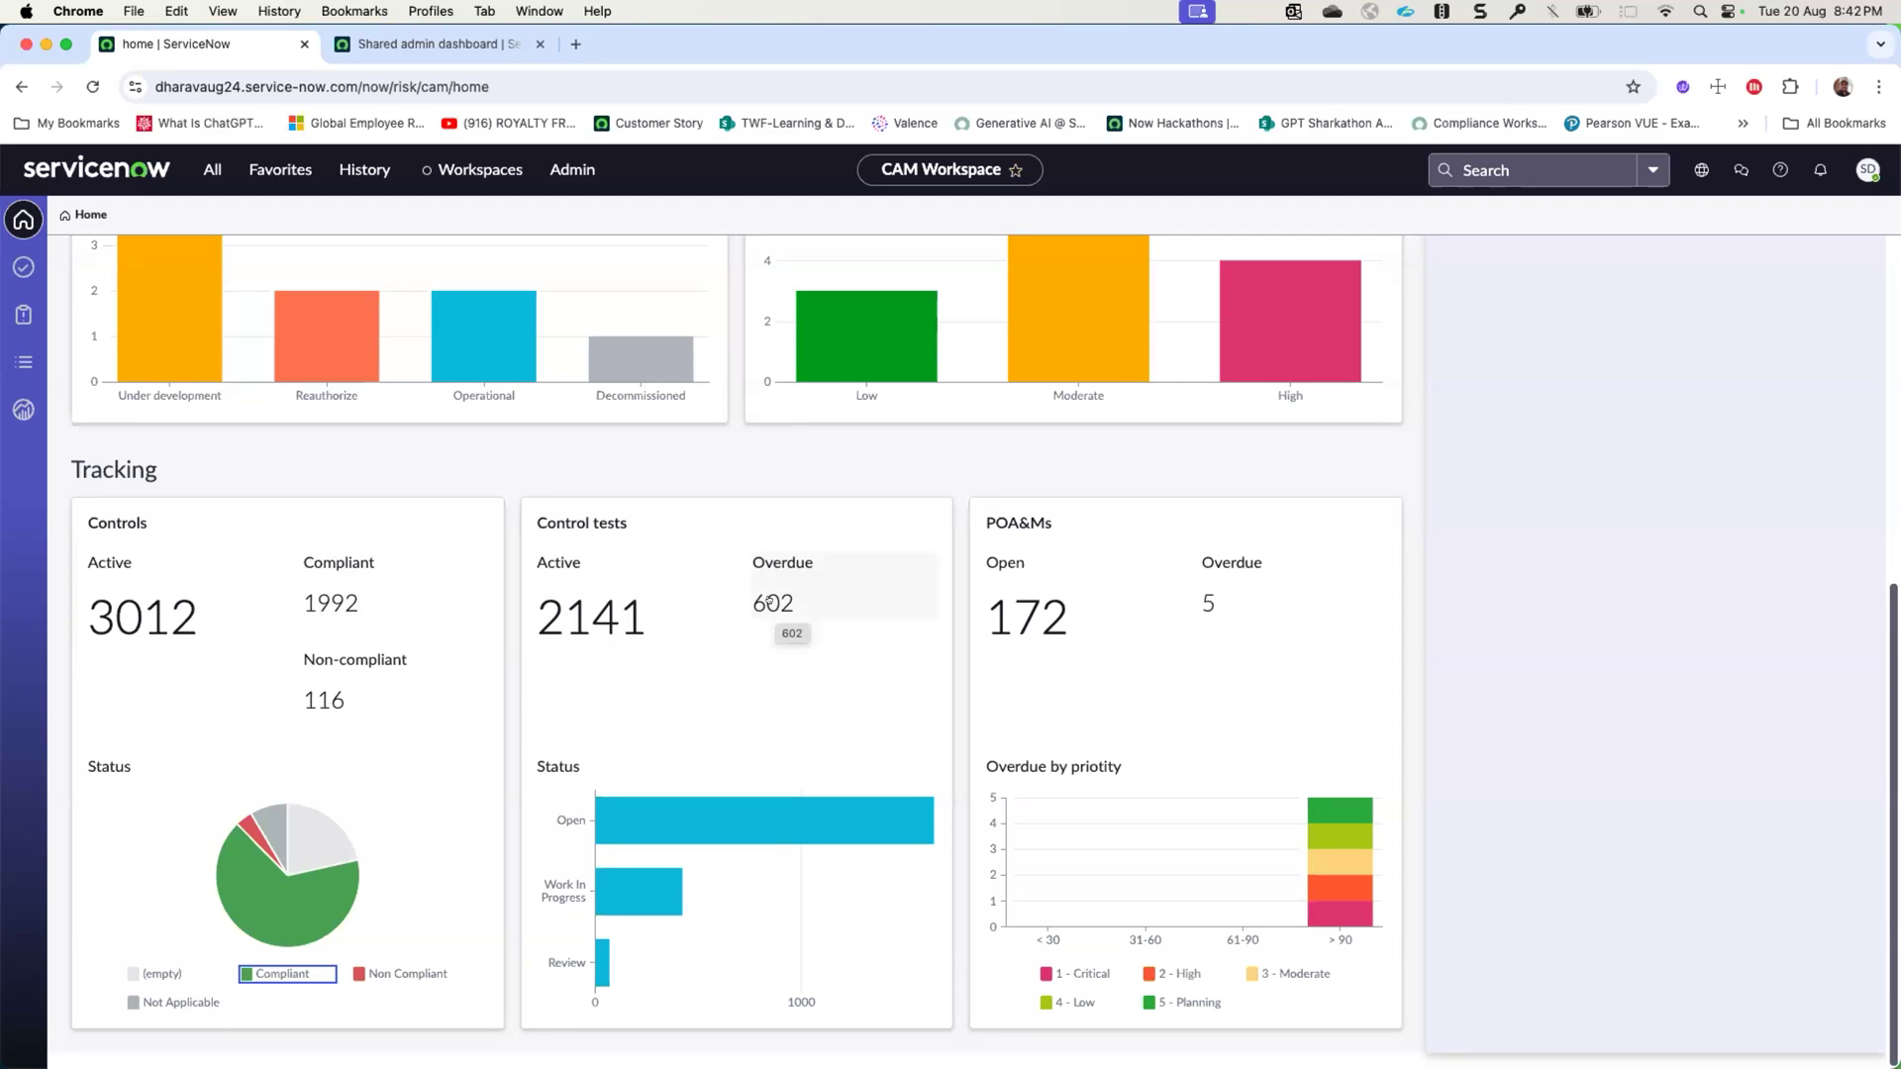
- View the list of overdue control tests and return to the CAM home page
{"action": "left_click", "coordinate": [771, 601]}
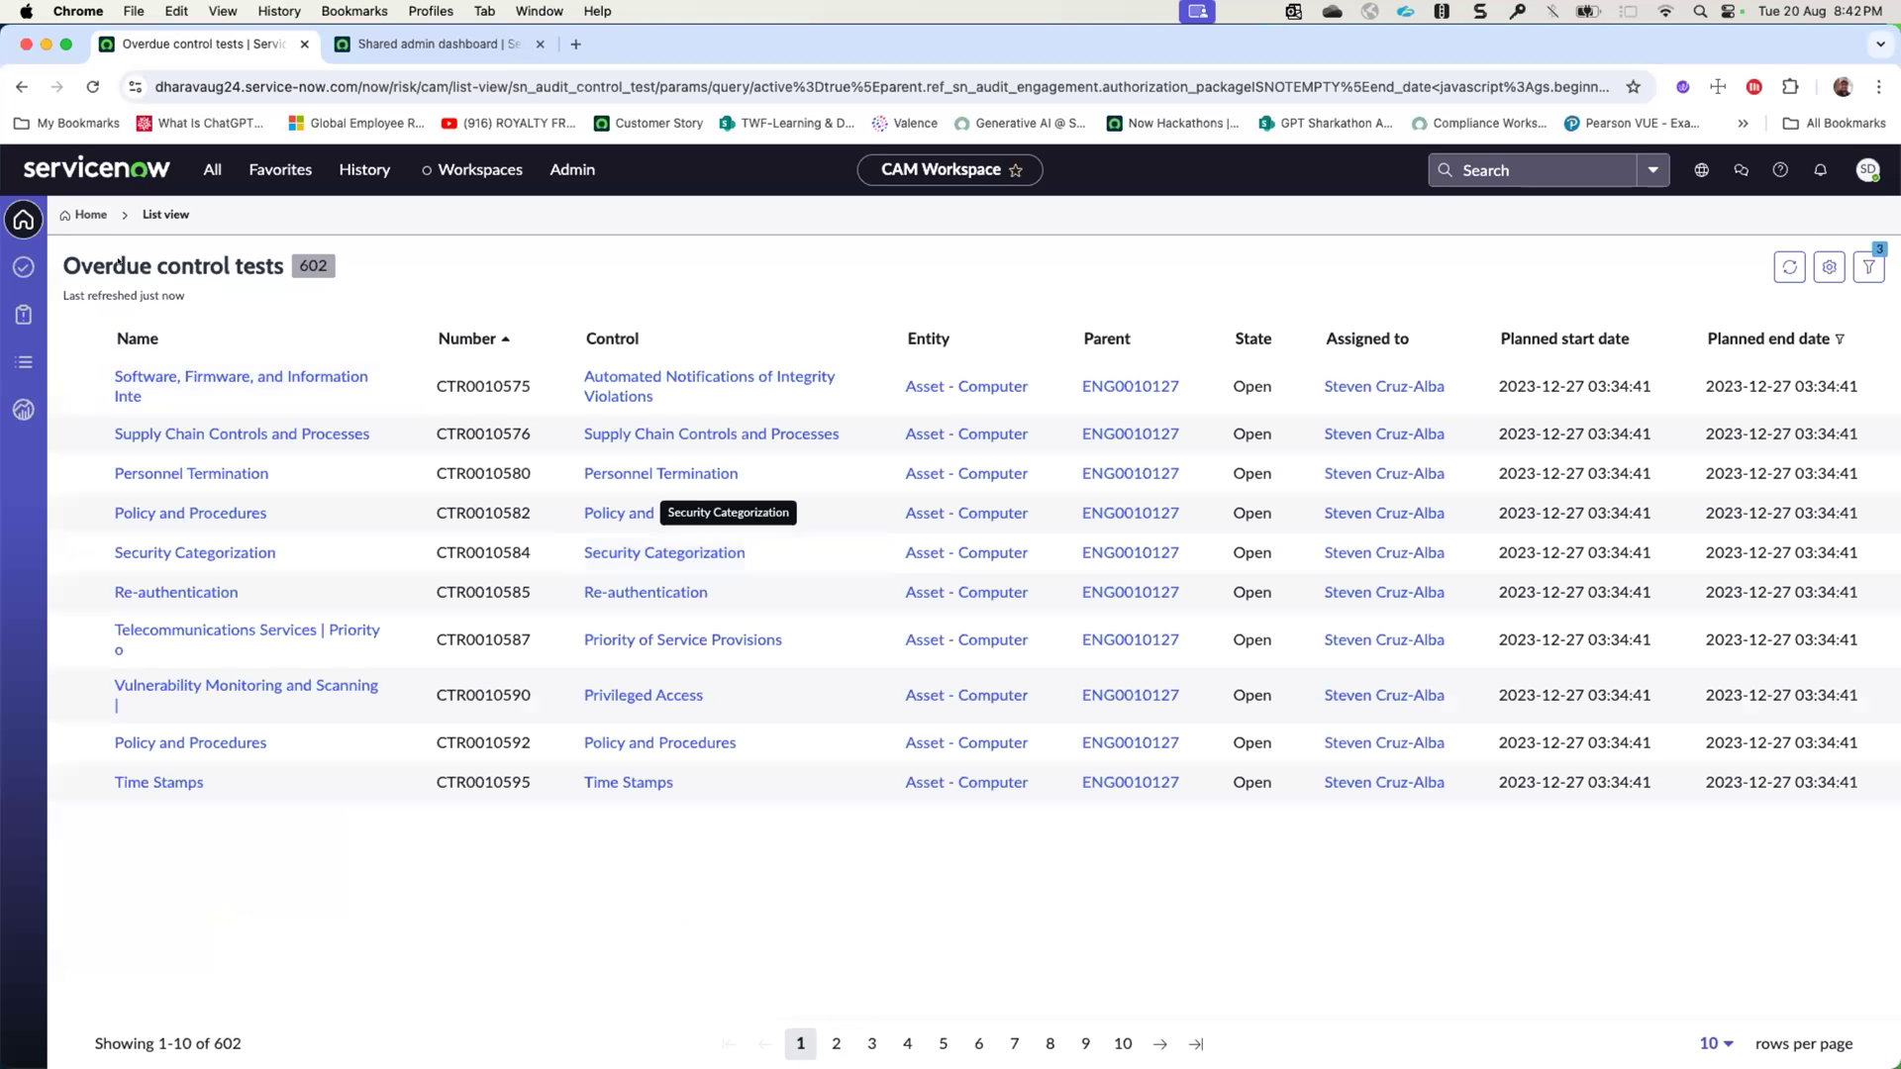
{"action": "left_click", "coordinate": [90, 215]}
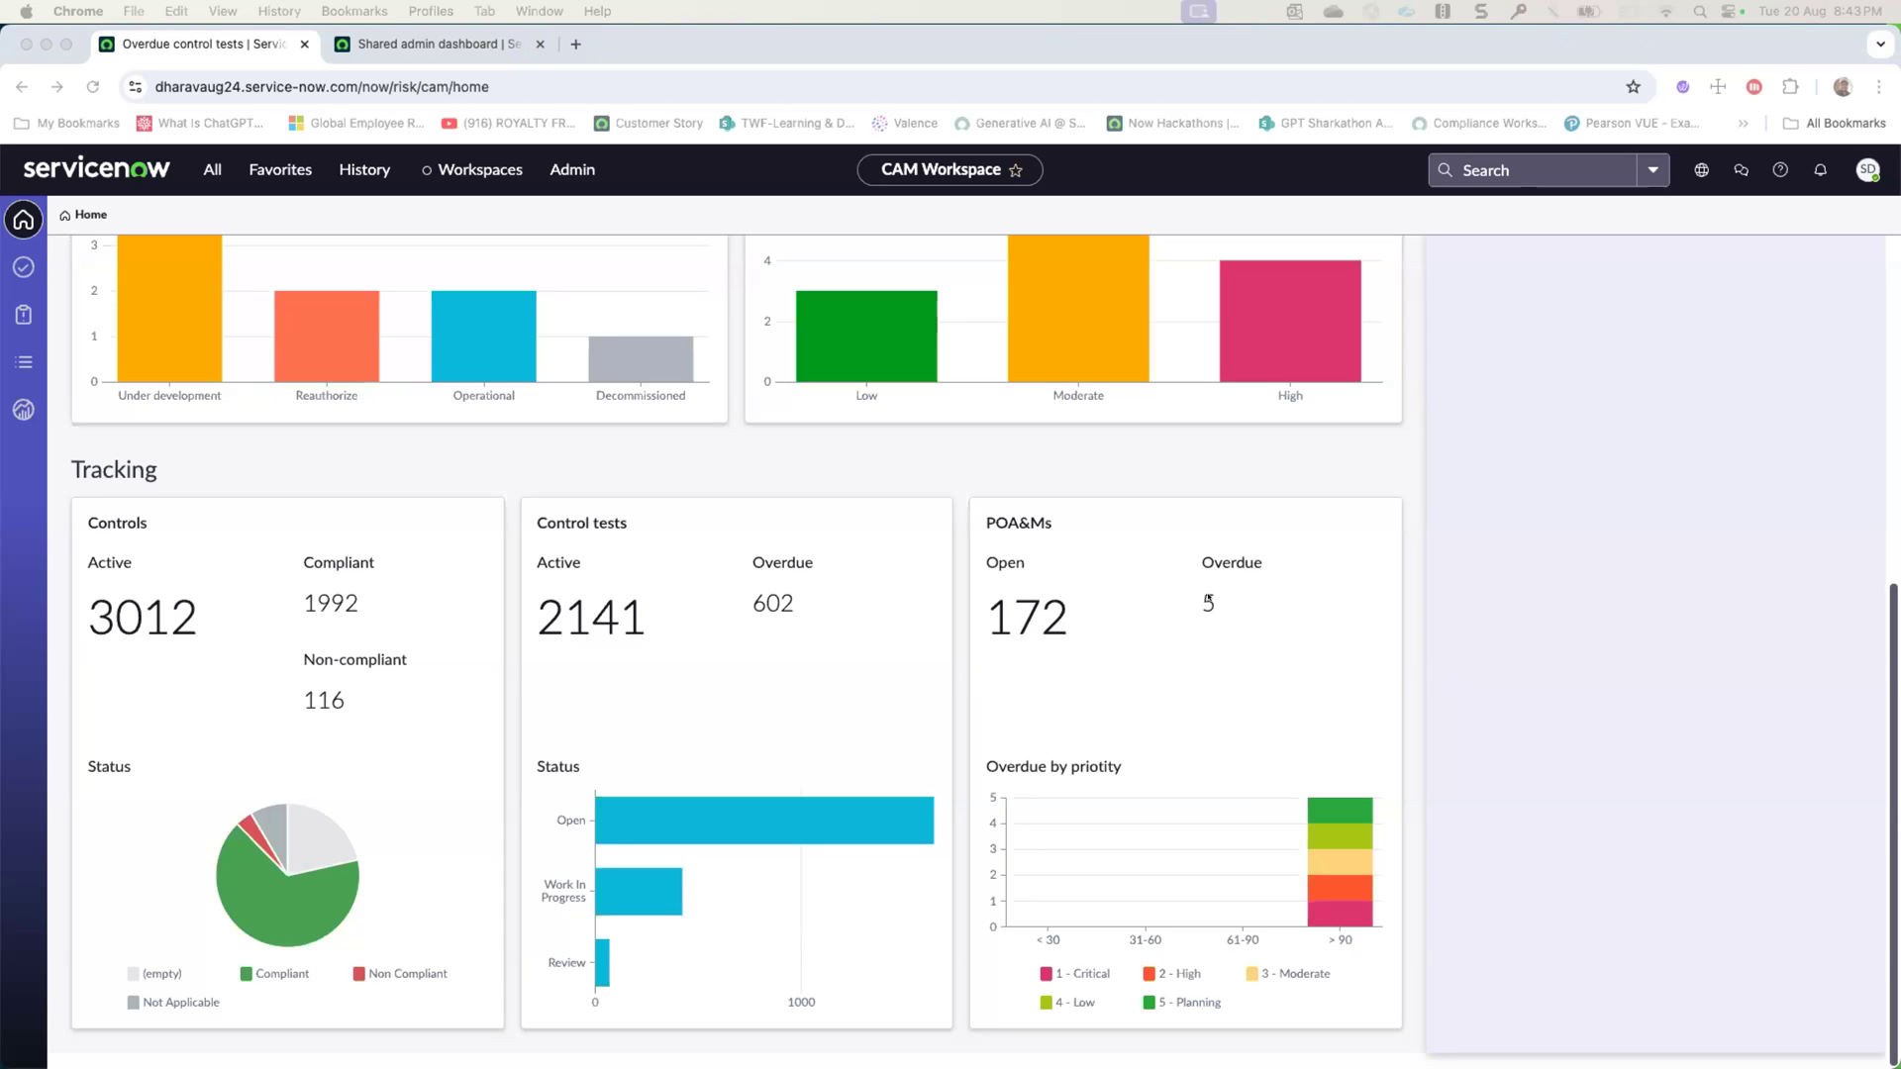
{"action": "scroll", "coordinate": [1208, 601], "scroll_direction": "up", "scroll_amount": 6}
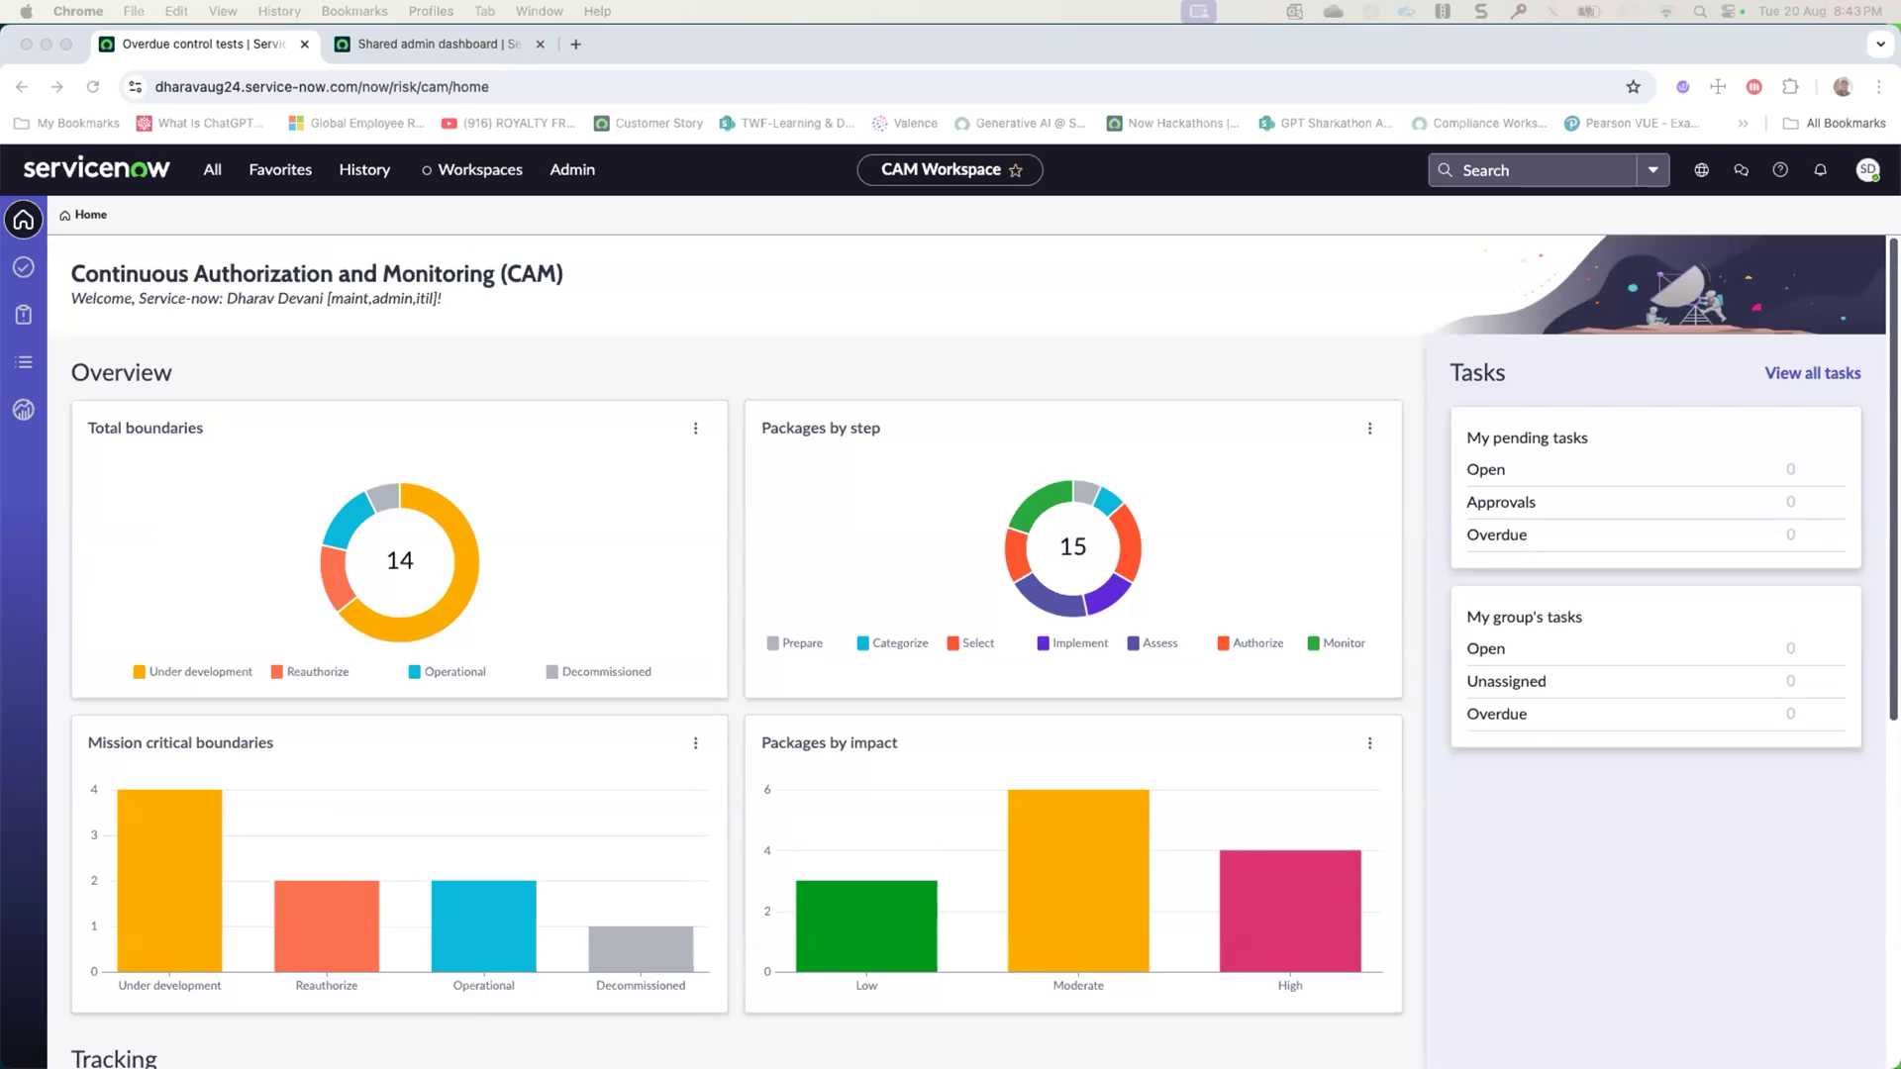
- Open the workspace's Tasks page and impersonate the last user listed under recent impersonations, leaving the current page
{"action": "left_click", "coordinate": [20, 265]}
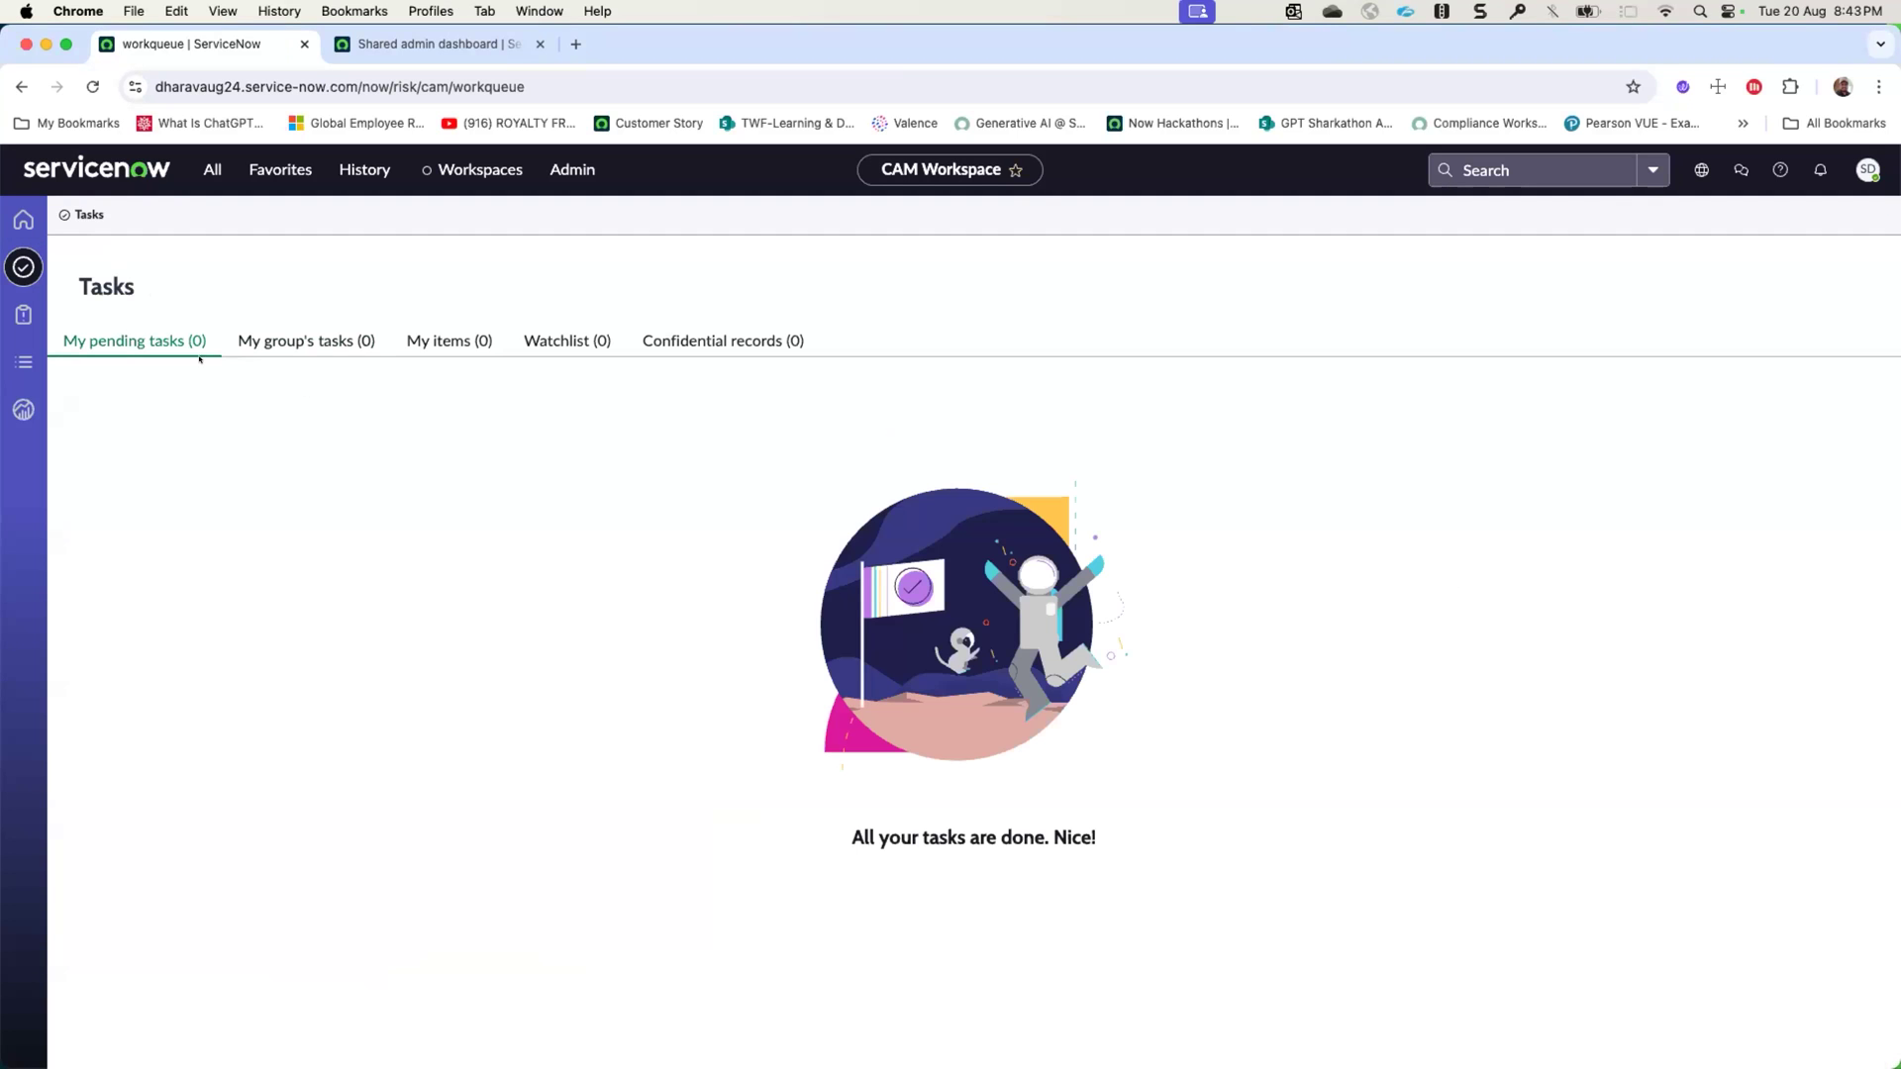
{"action": "left_click", "coordinate": [1867, 170]}
{"action": "left_click", "coordinate": [1723, 422]}
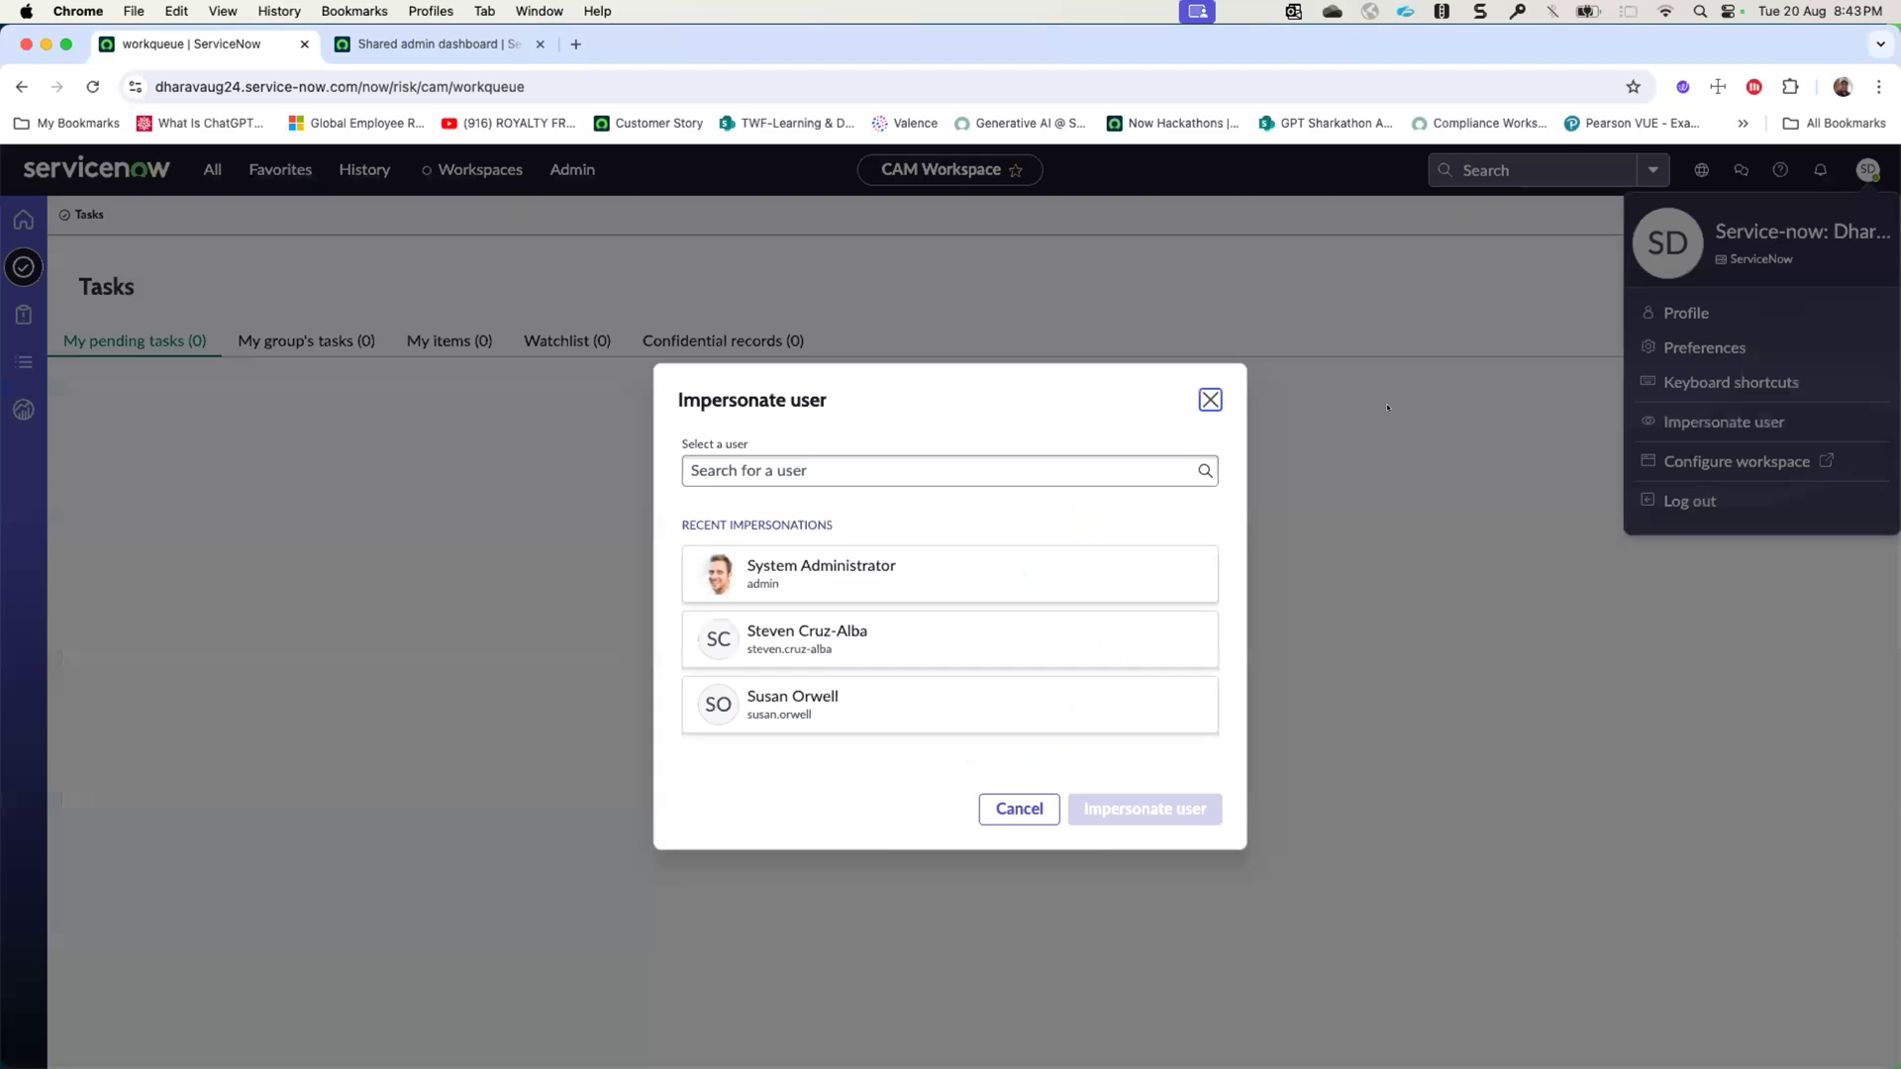
{"action": "left_click", "coordinate": [942, 717]}
{"action": "left_click", "coordinate": [1158, 810]}
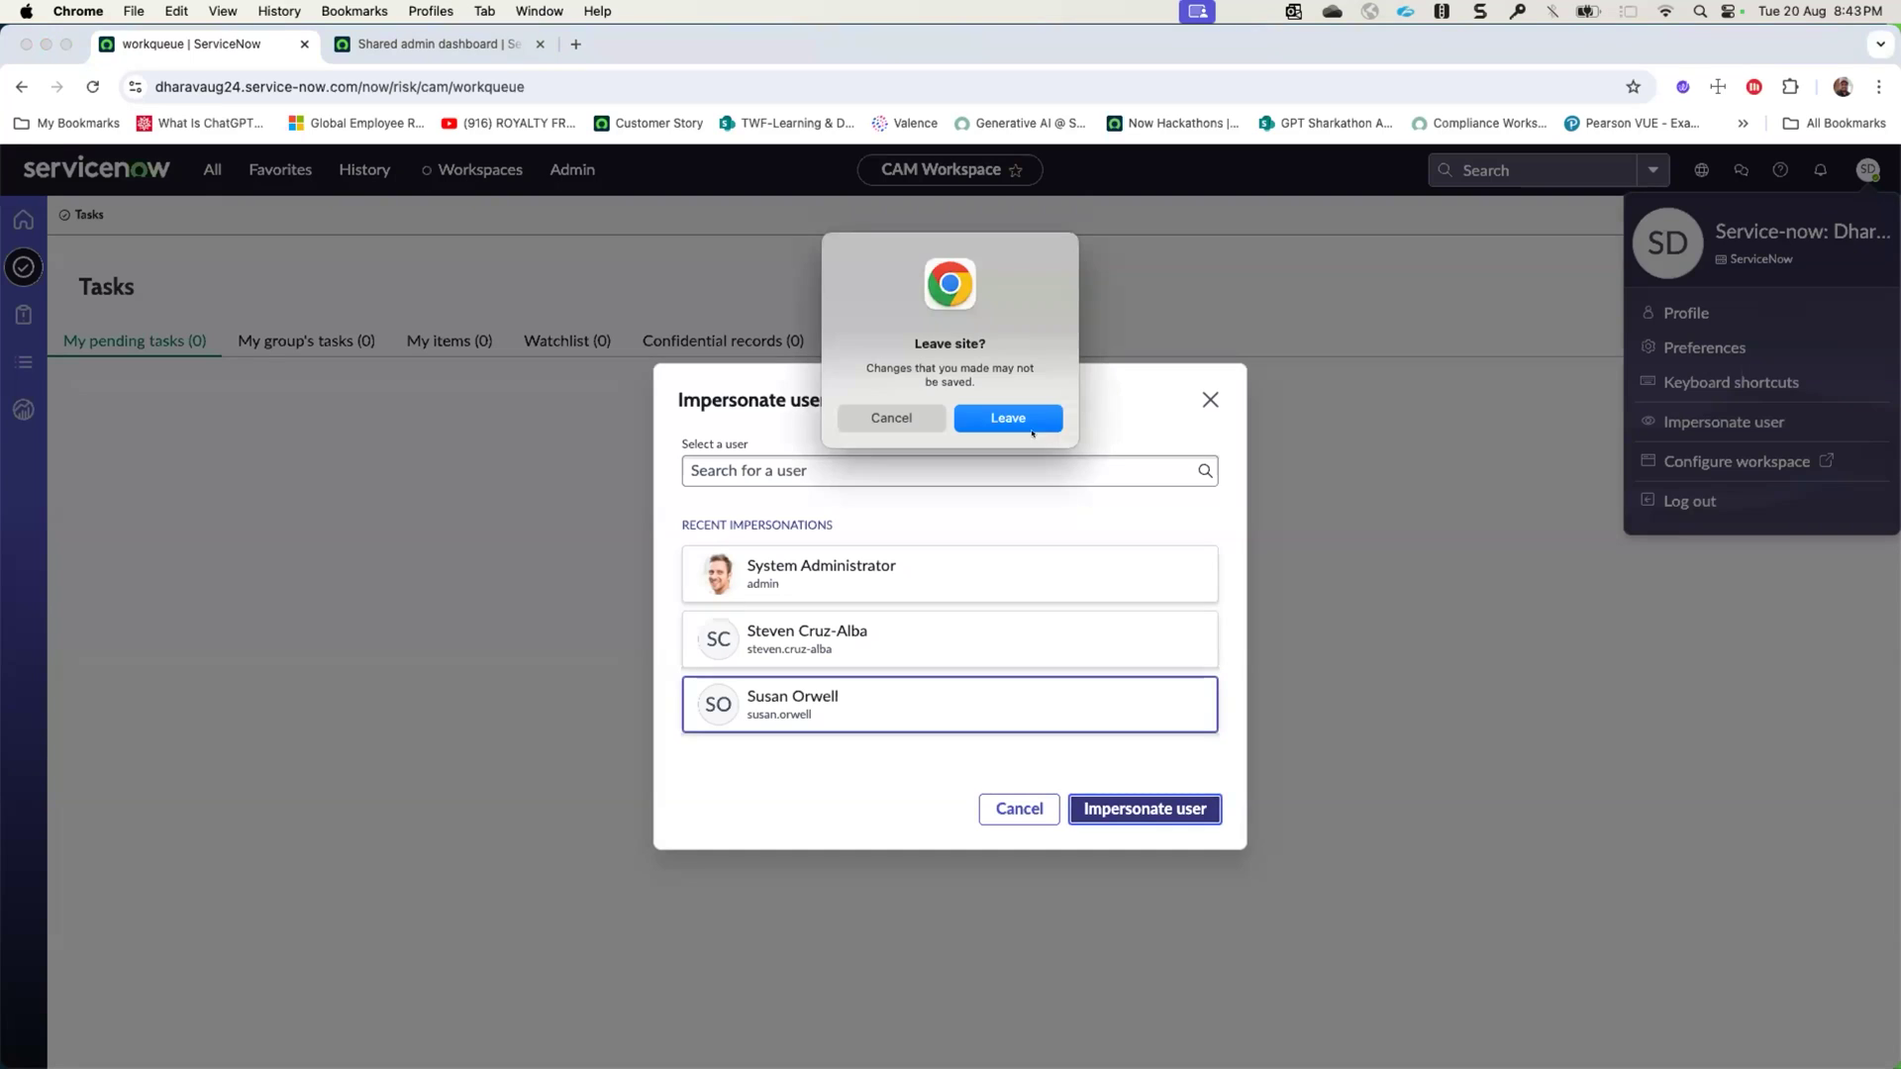
{"action": "left_click", "coordinate": [1030, 428]}
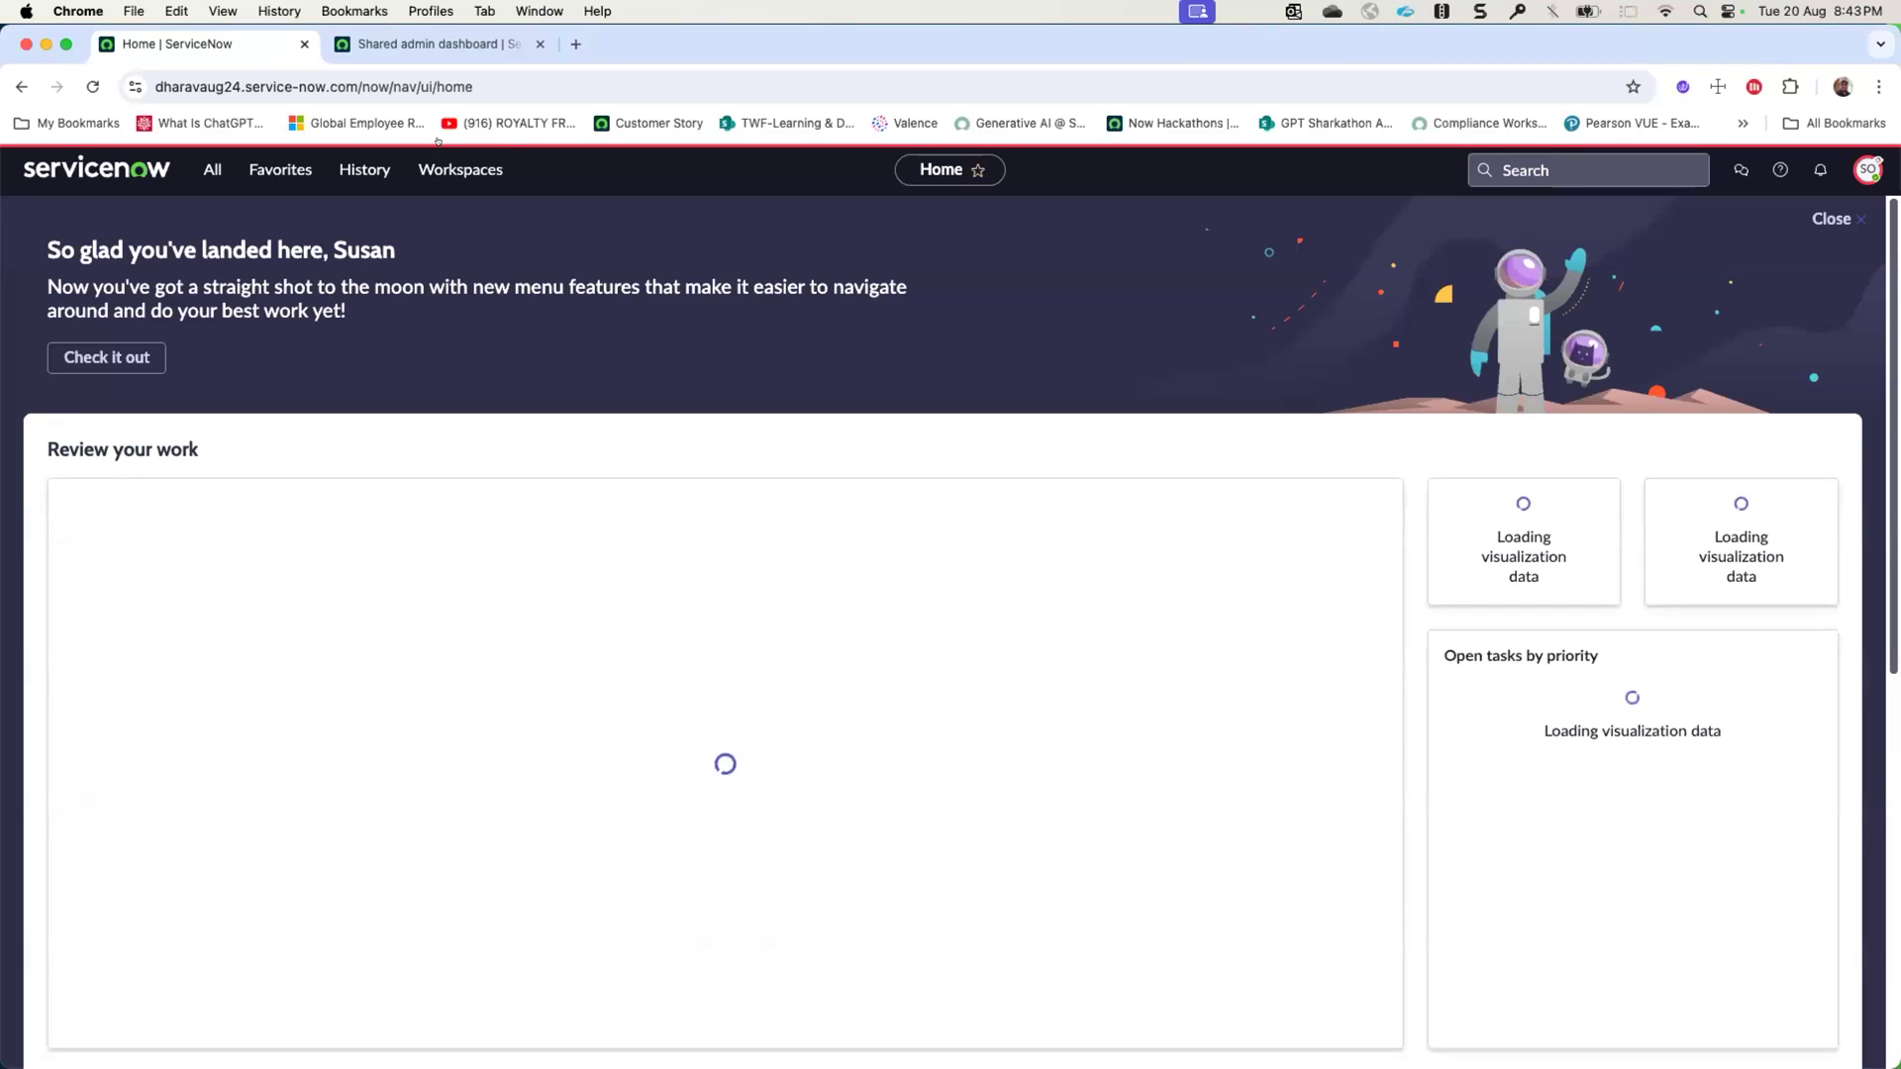
- Open the CAM Workspace as the impersonated user and show the pending PTA/PIA tasks
{"action": "left_click", "coordinate": [460, 170]}
{"action": "left_click", "coordinate": [373, 265]}
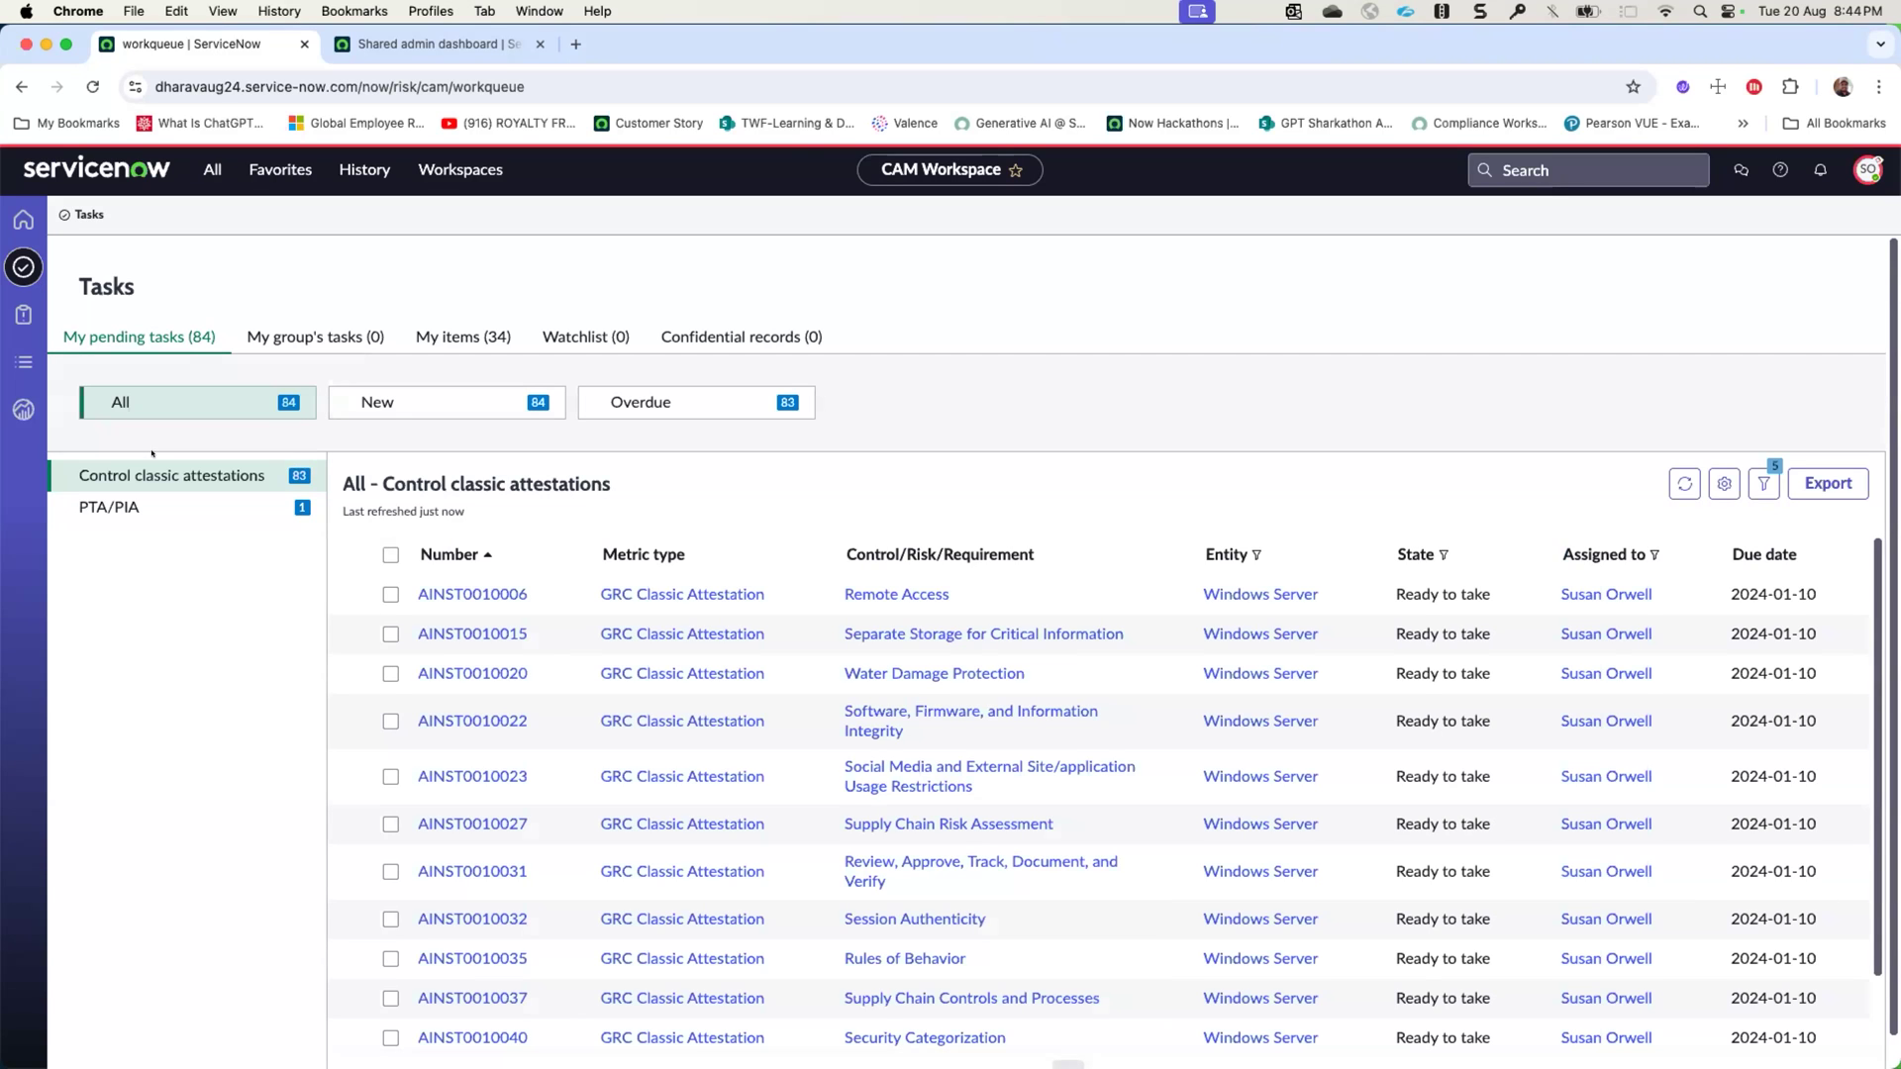
{"action": "left_click", "coordinate": [163, 503]}
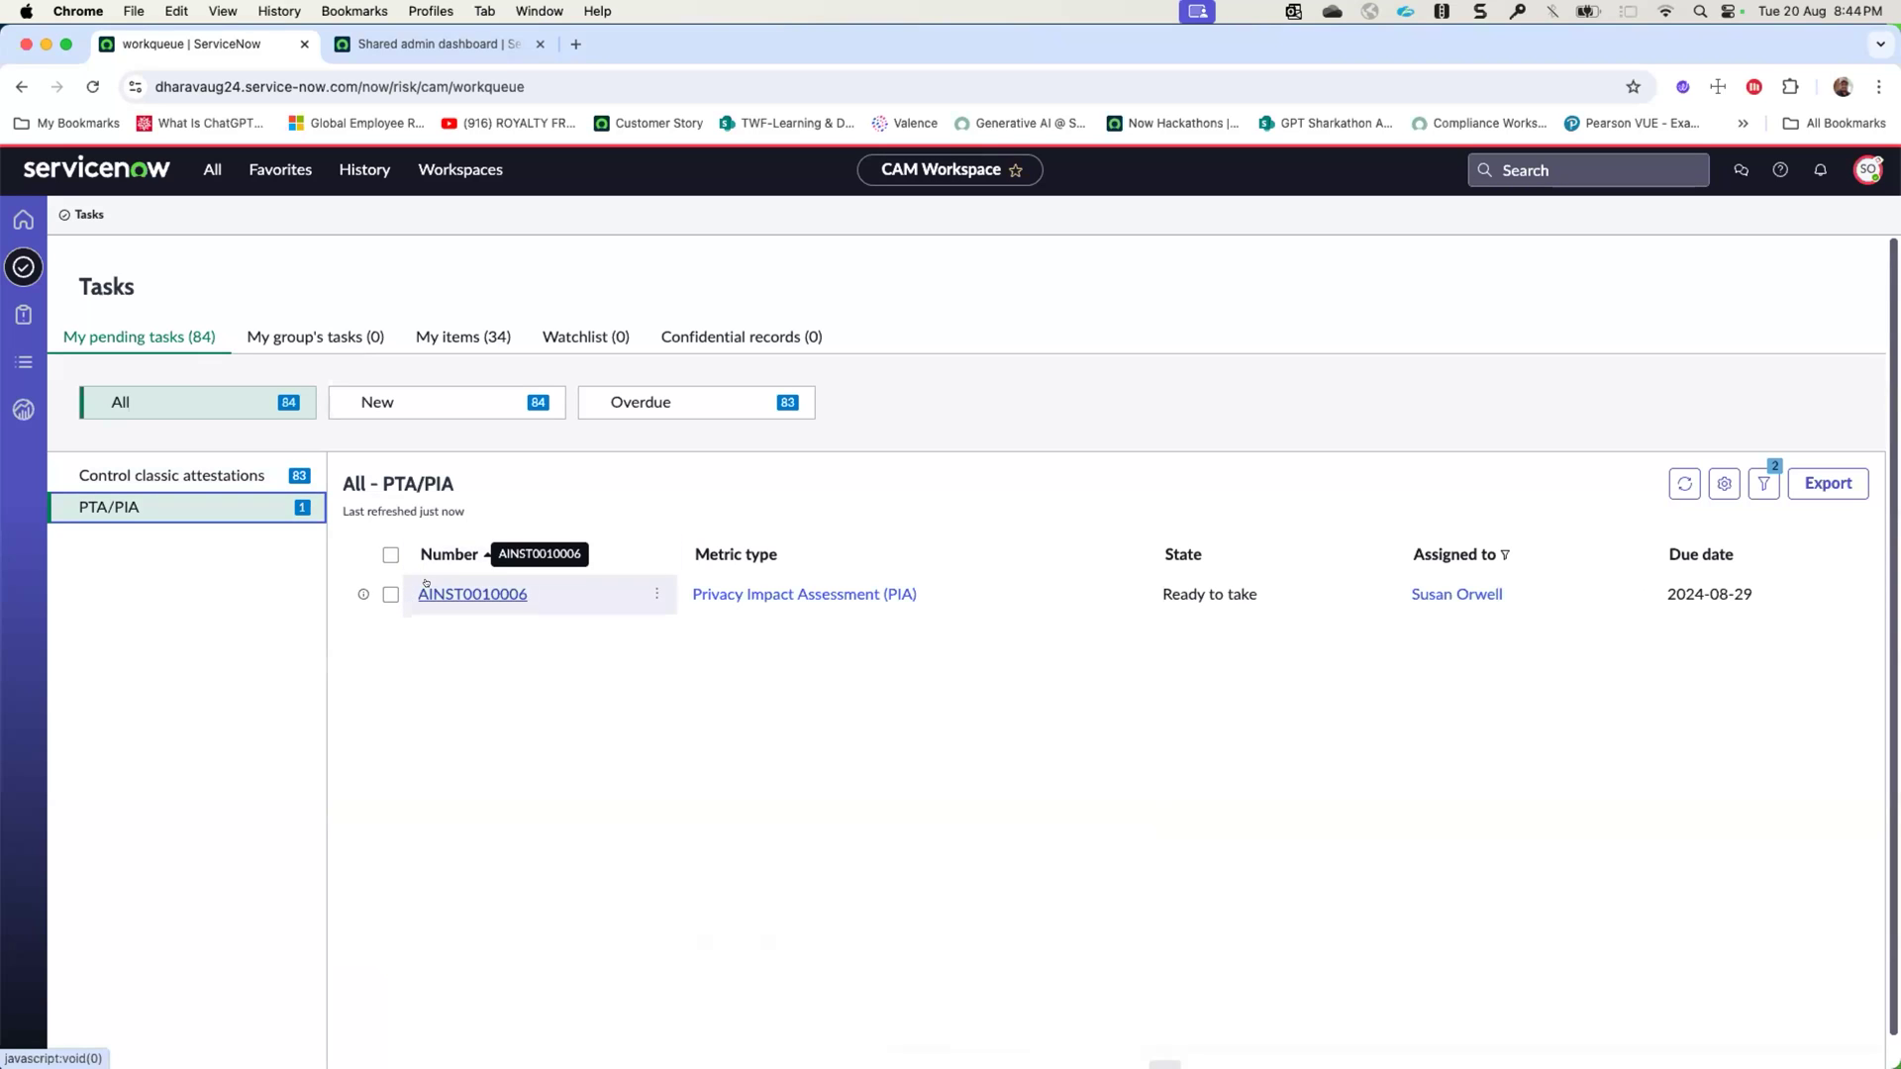
- Show the impersonated user's own items and look through the authorization packages list
{"action": "left_click", "coordinate": [440, 338]}
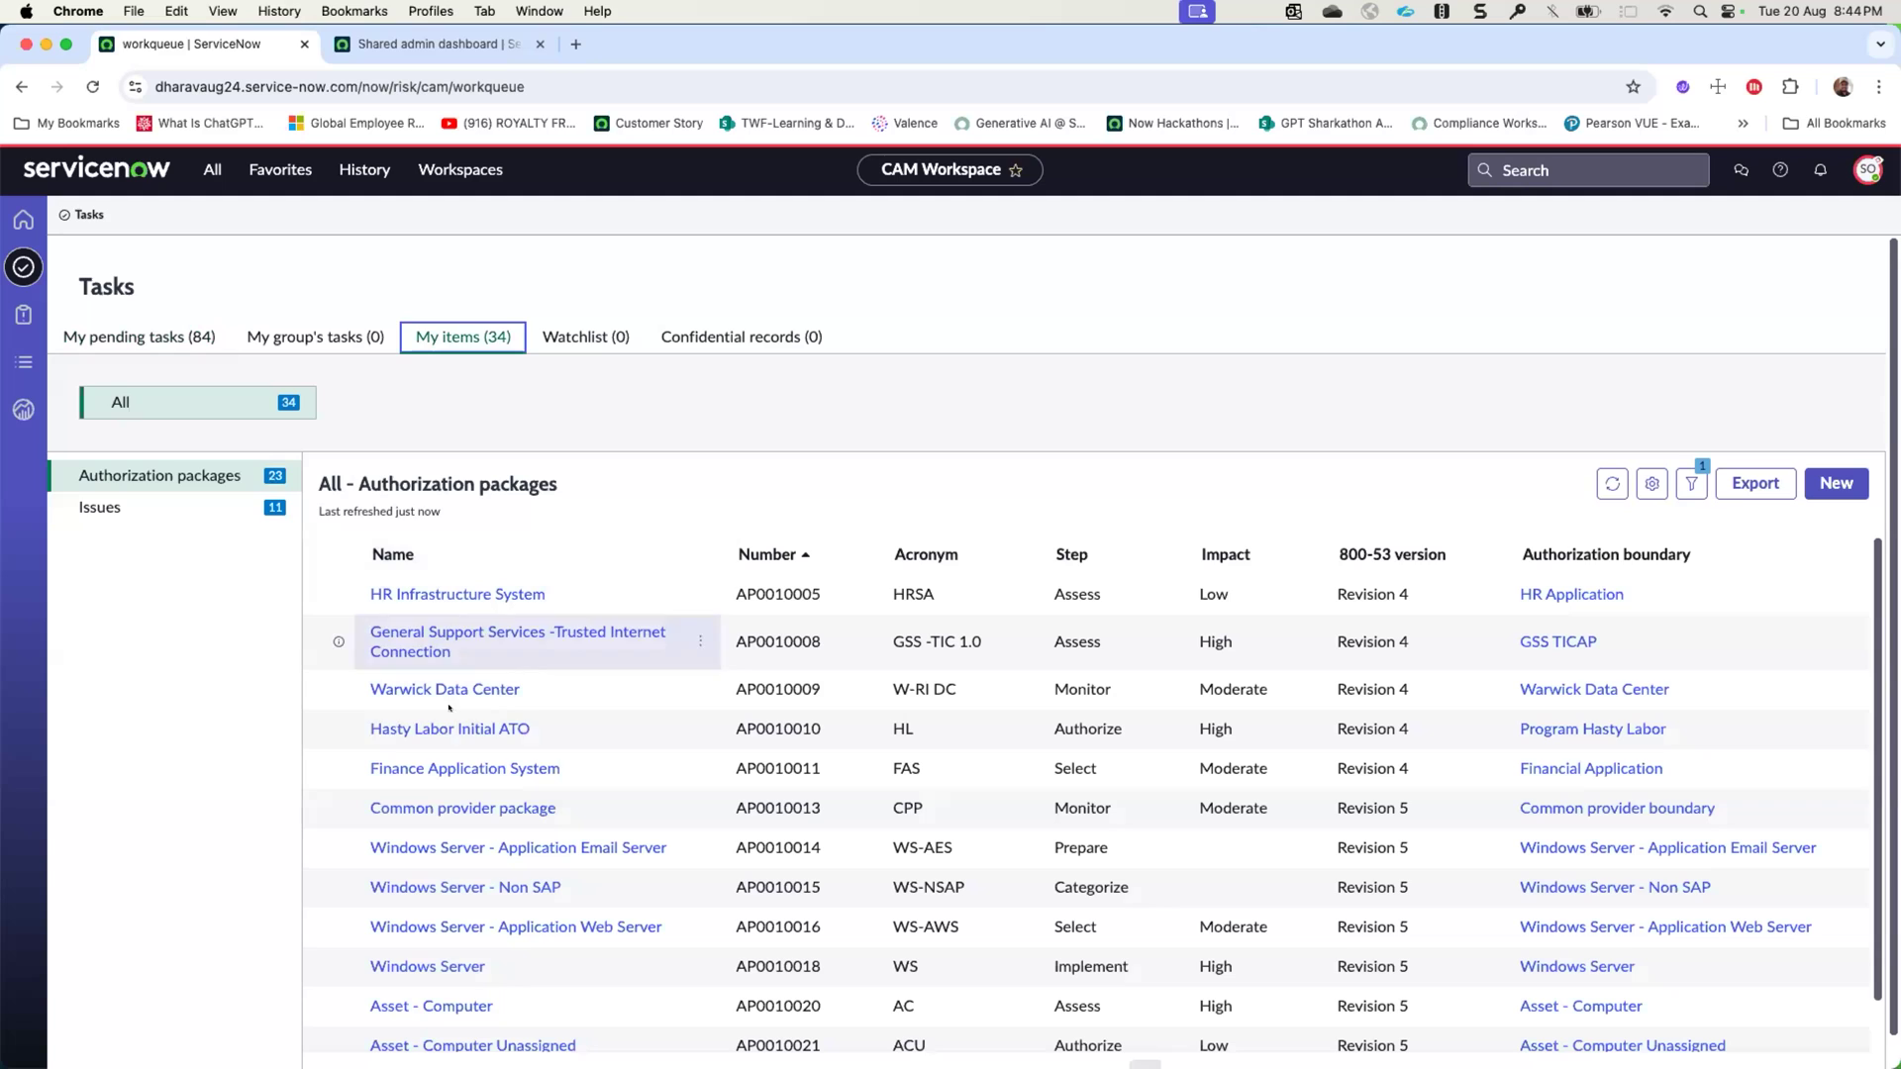
{"action": "left_click", "coordinate": [198, 471]}
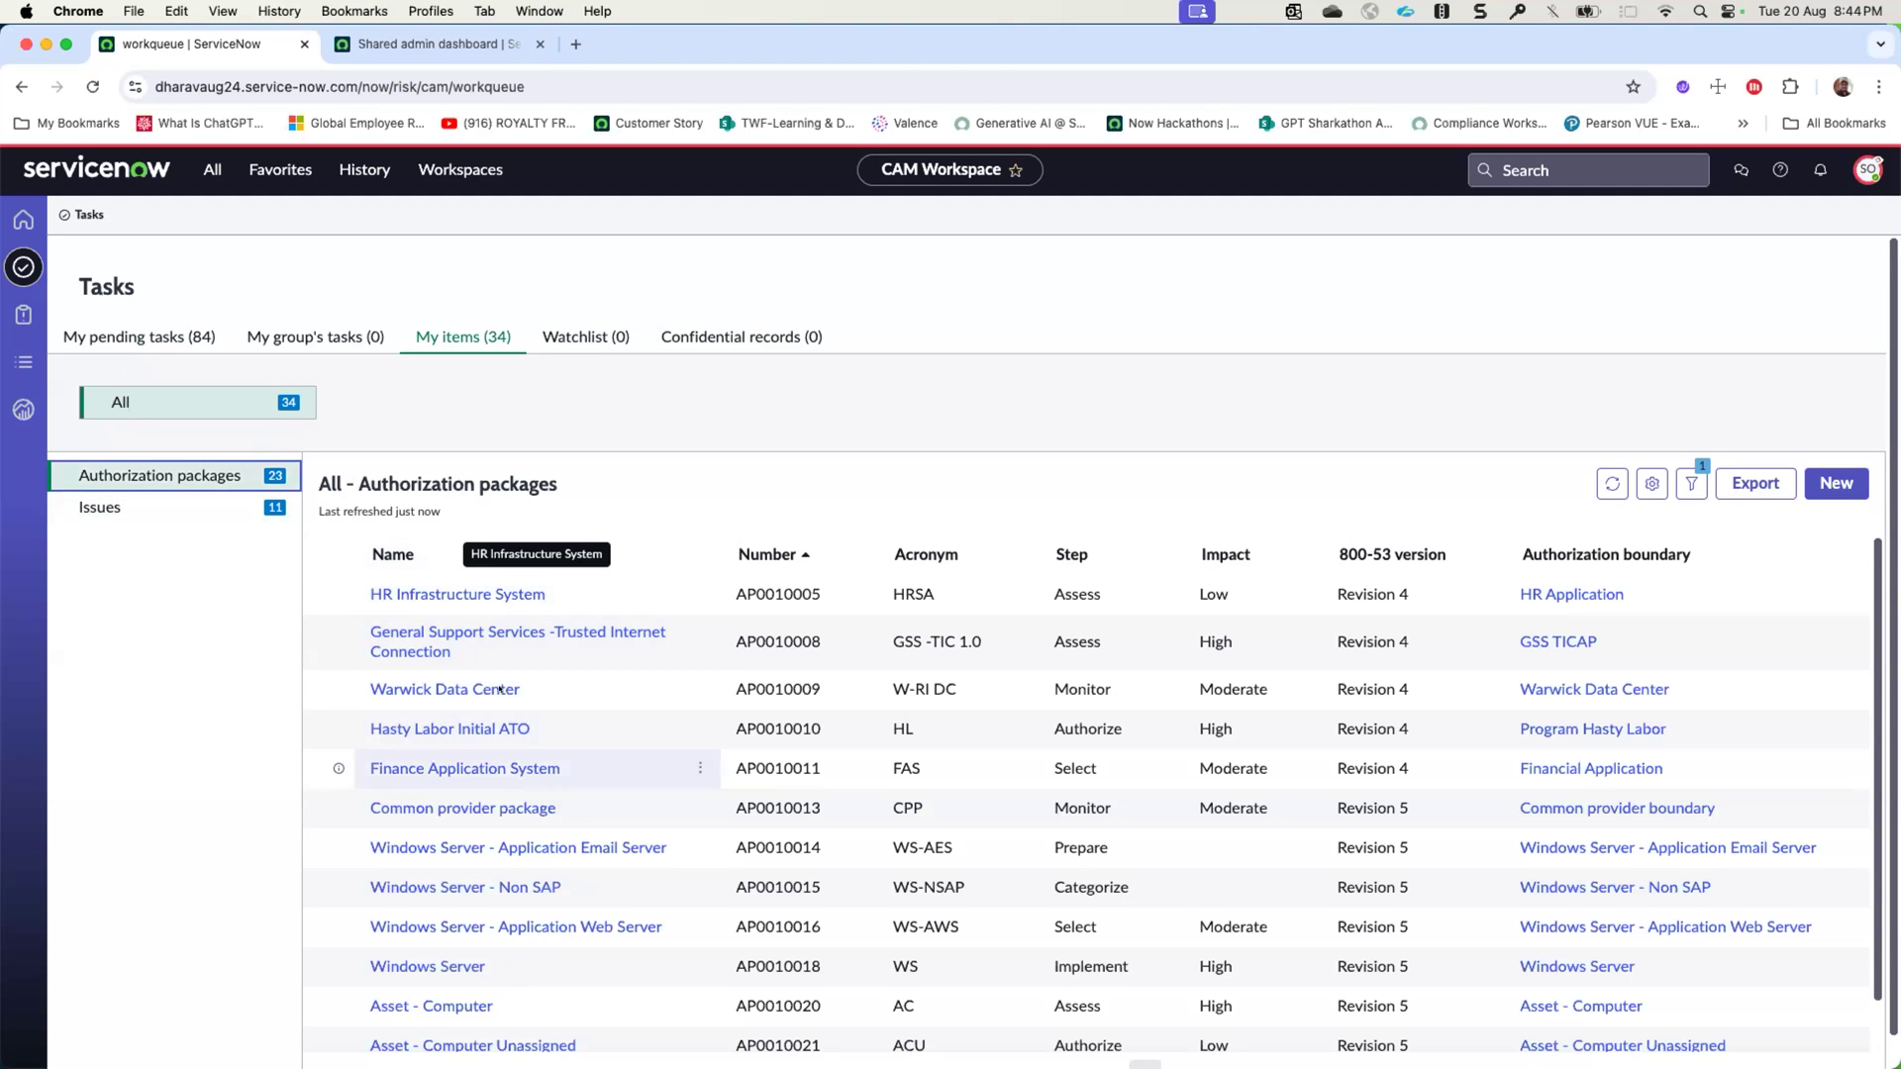
{"action": "scroll", "coordinate": [501, 755], "scroll_direction": "down", "scroll_amount": 1}
{"action": "scroll", "coordinate": [501, 754], "scroll_direction": "up", "scroll_amount": 1}
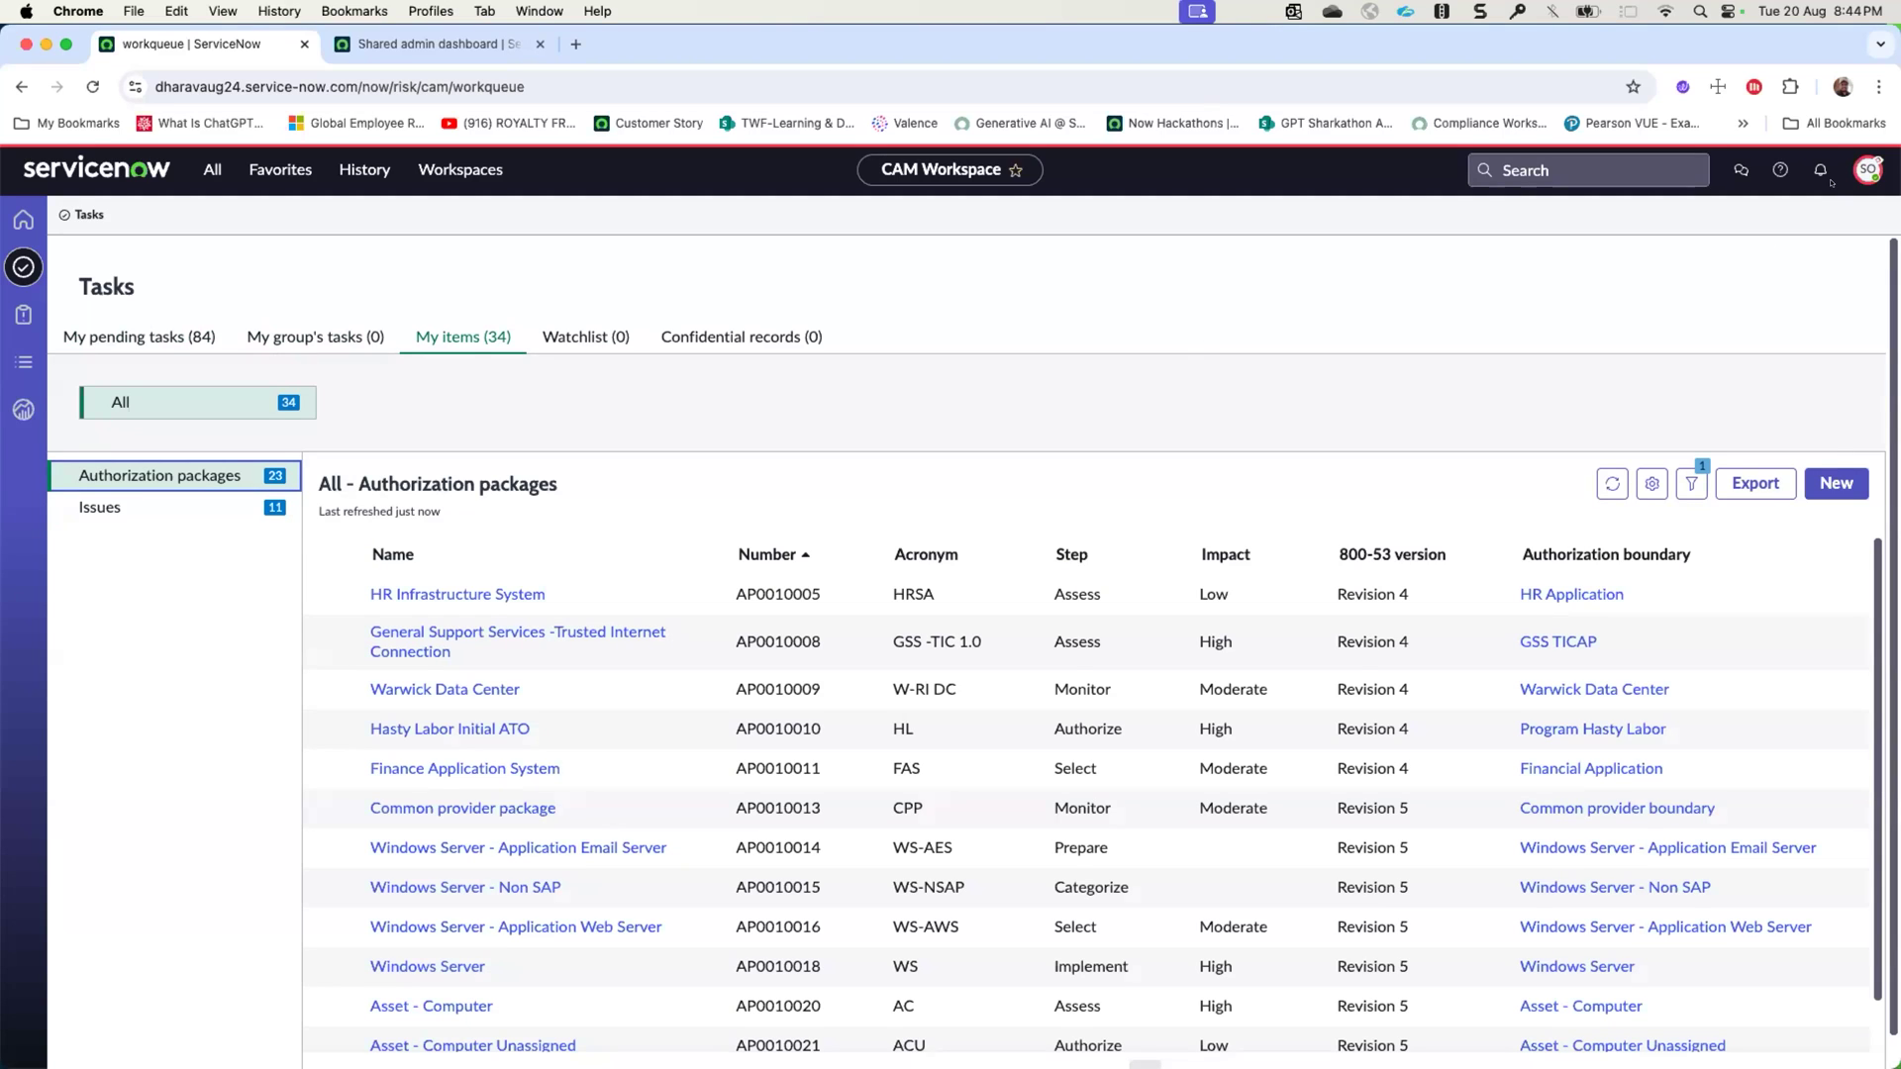
- End the user impersonation and reopen the CAM Workspace under the admin account
{"action": "left_click", "coordinate": [1867, 171]}
{"action": "left_click", "coordinate": [1686, 433]}
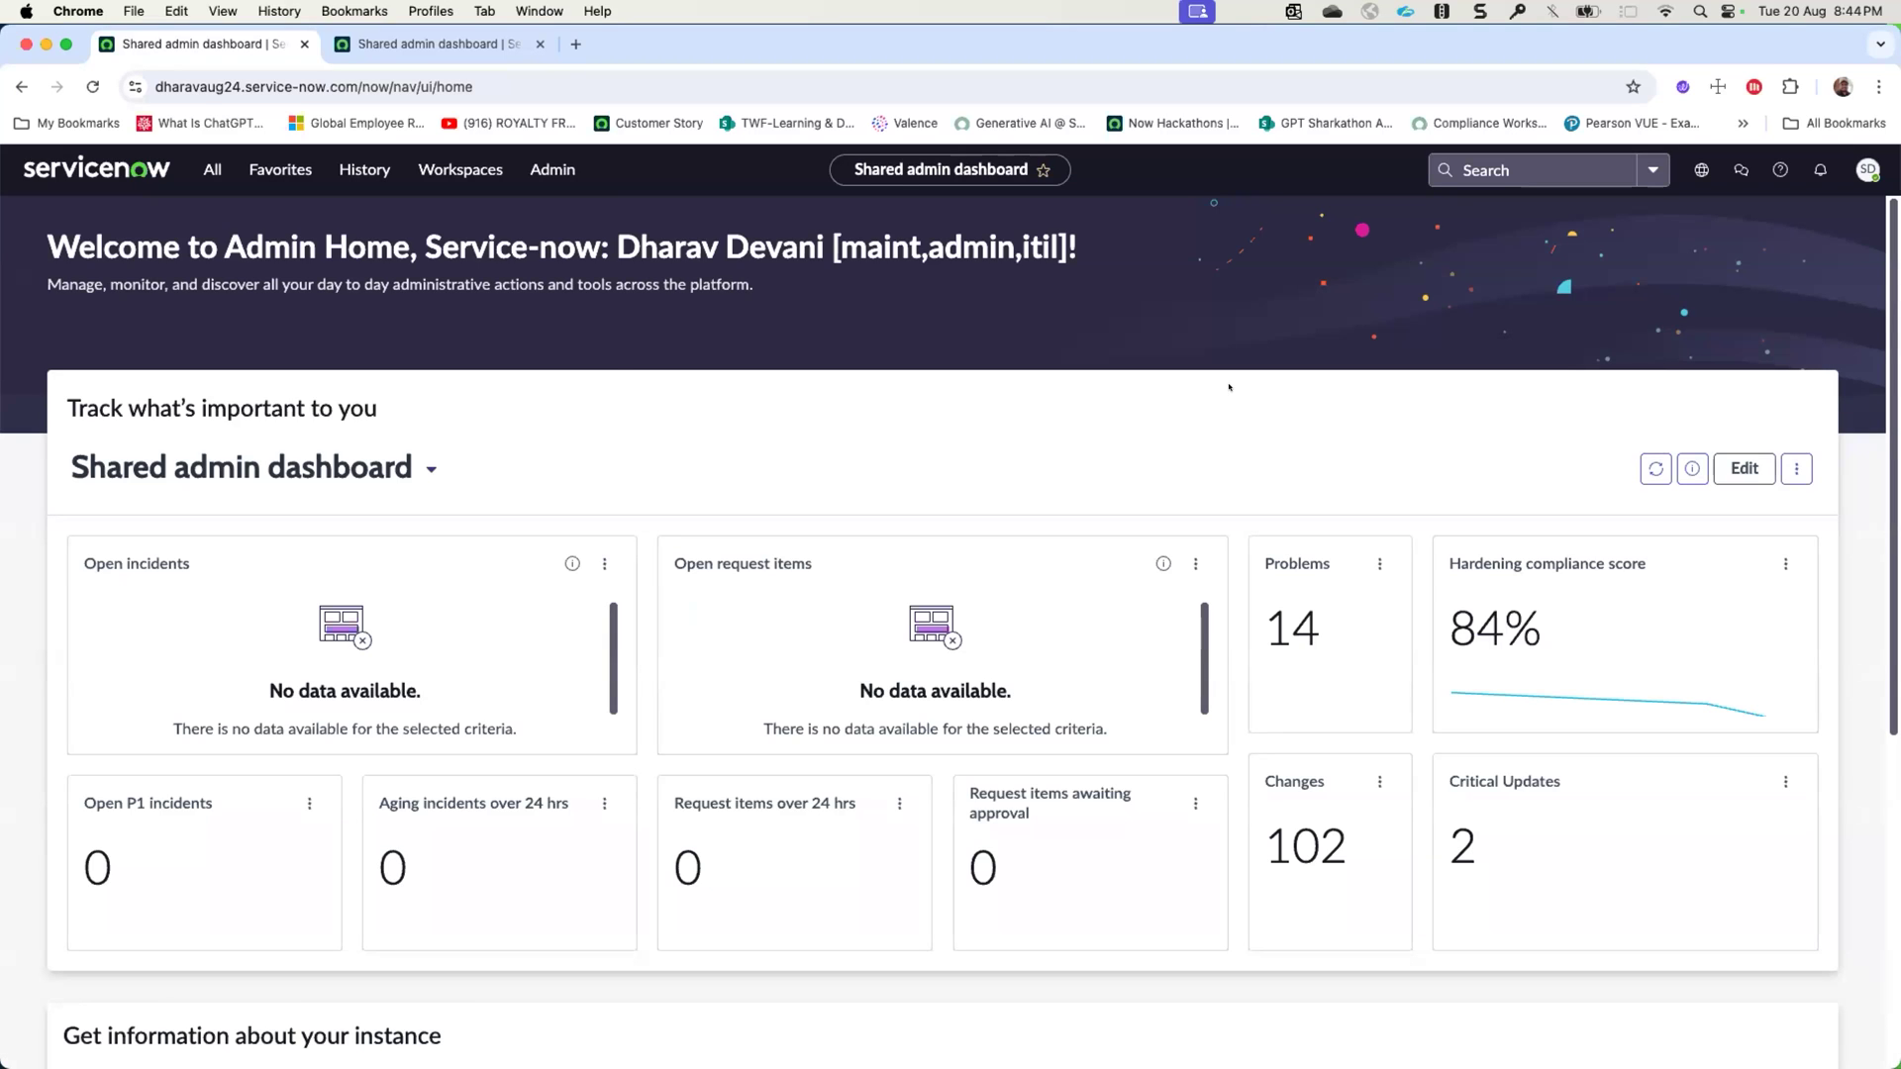
{"action": "left_click", "coordinate": [461, 170]}
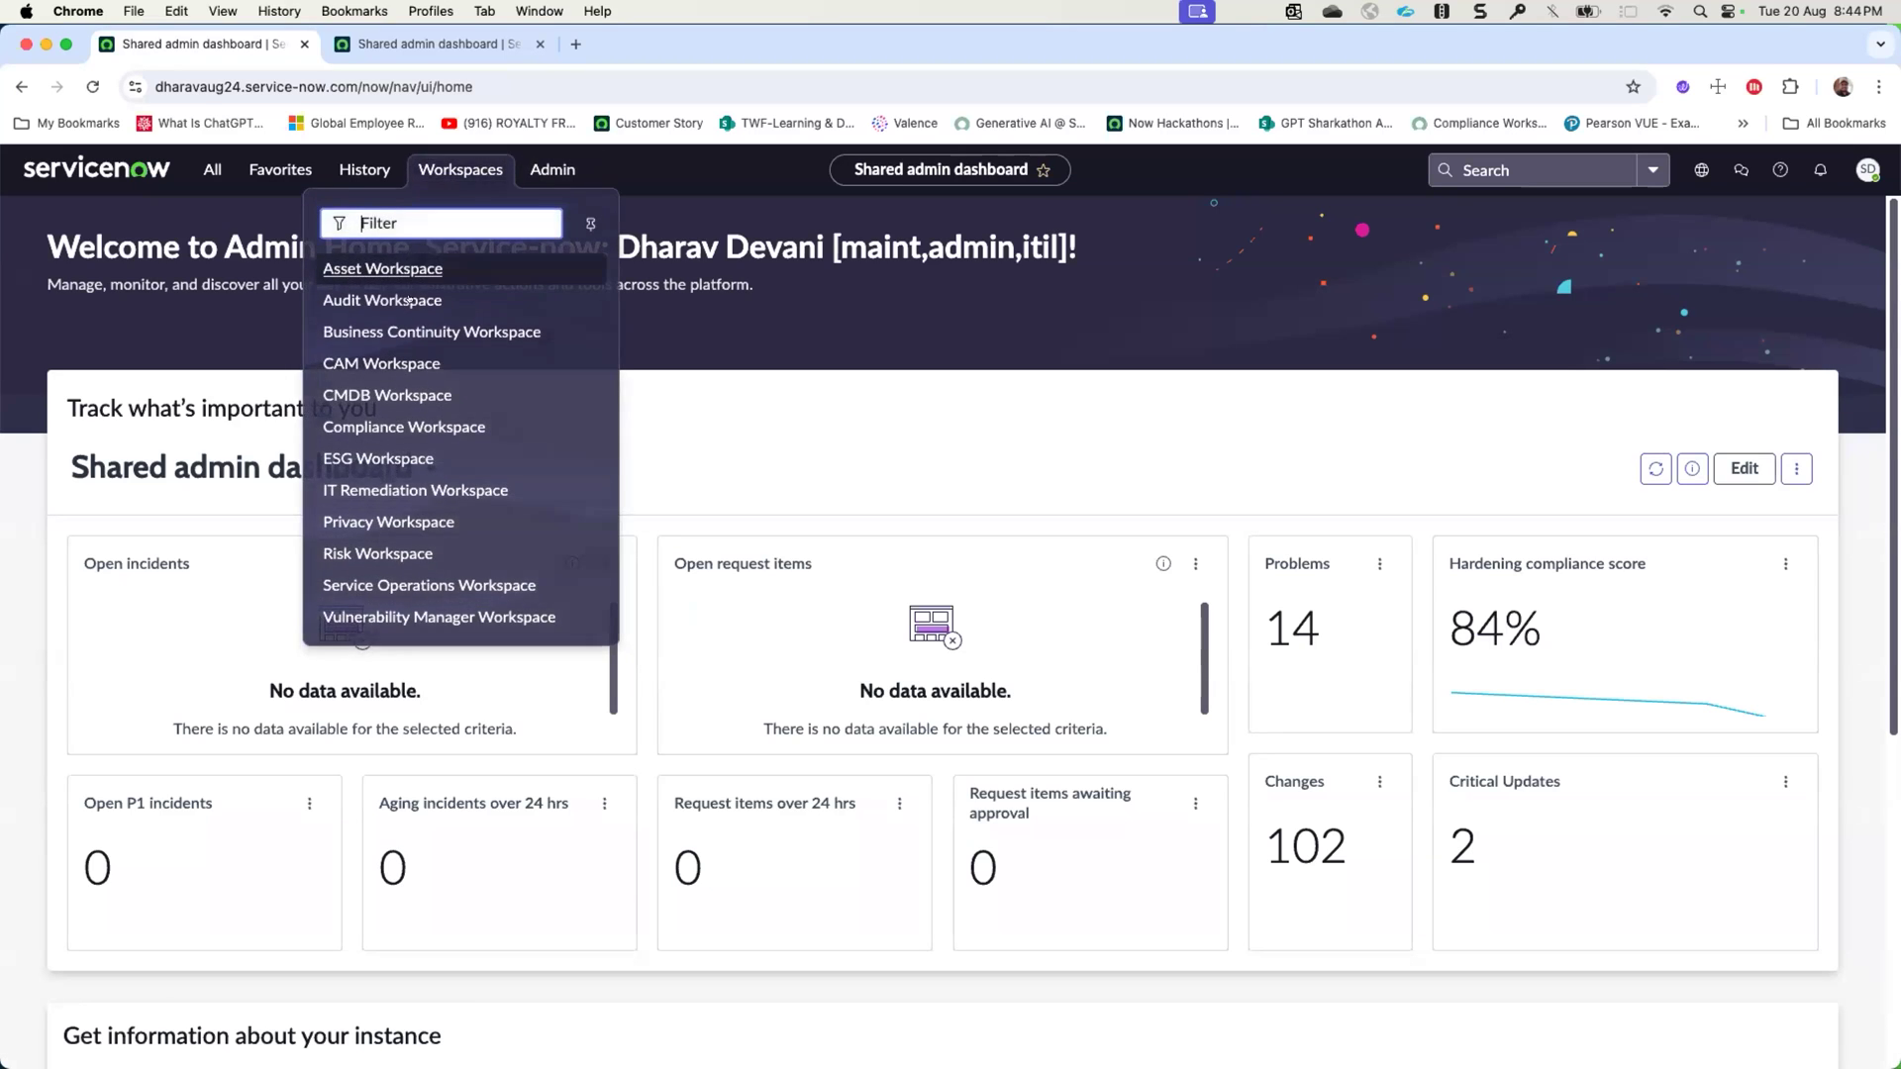
{"action": "left_click", "coordinate": [388, 371]}
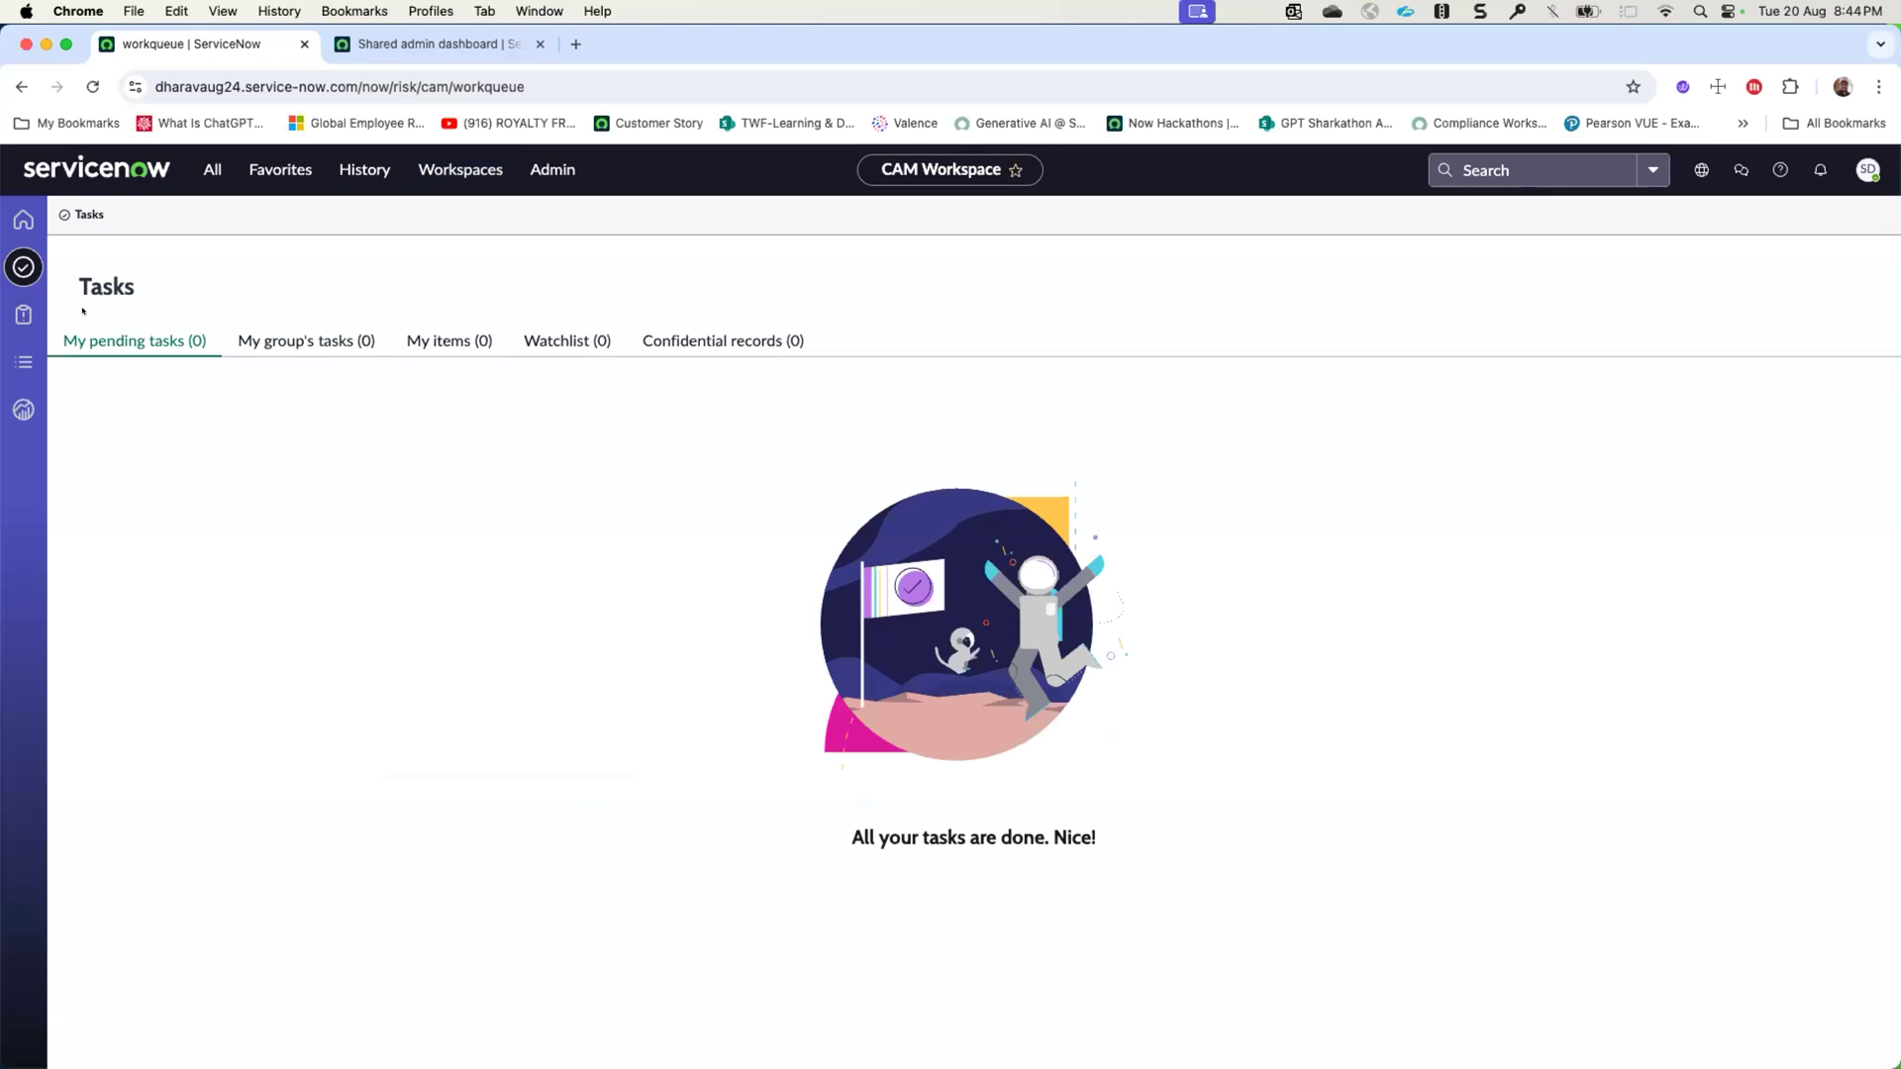
- Open the POA&Ms page, examine its overview charts and check the authorization package filter options without applying any
{"action": "left_click", "coordinate": [19, 315]}
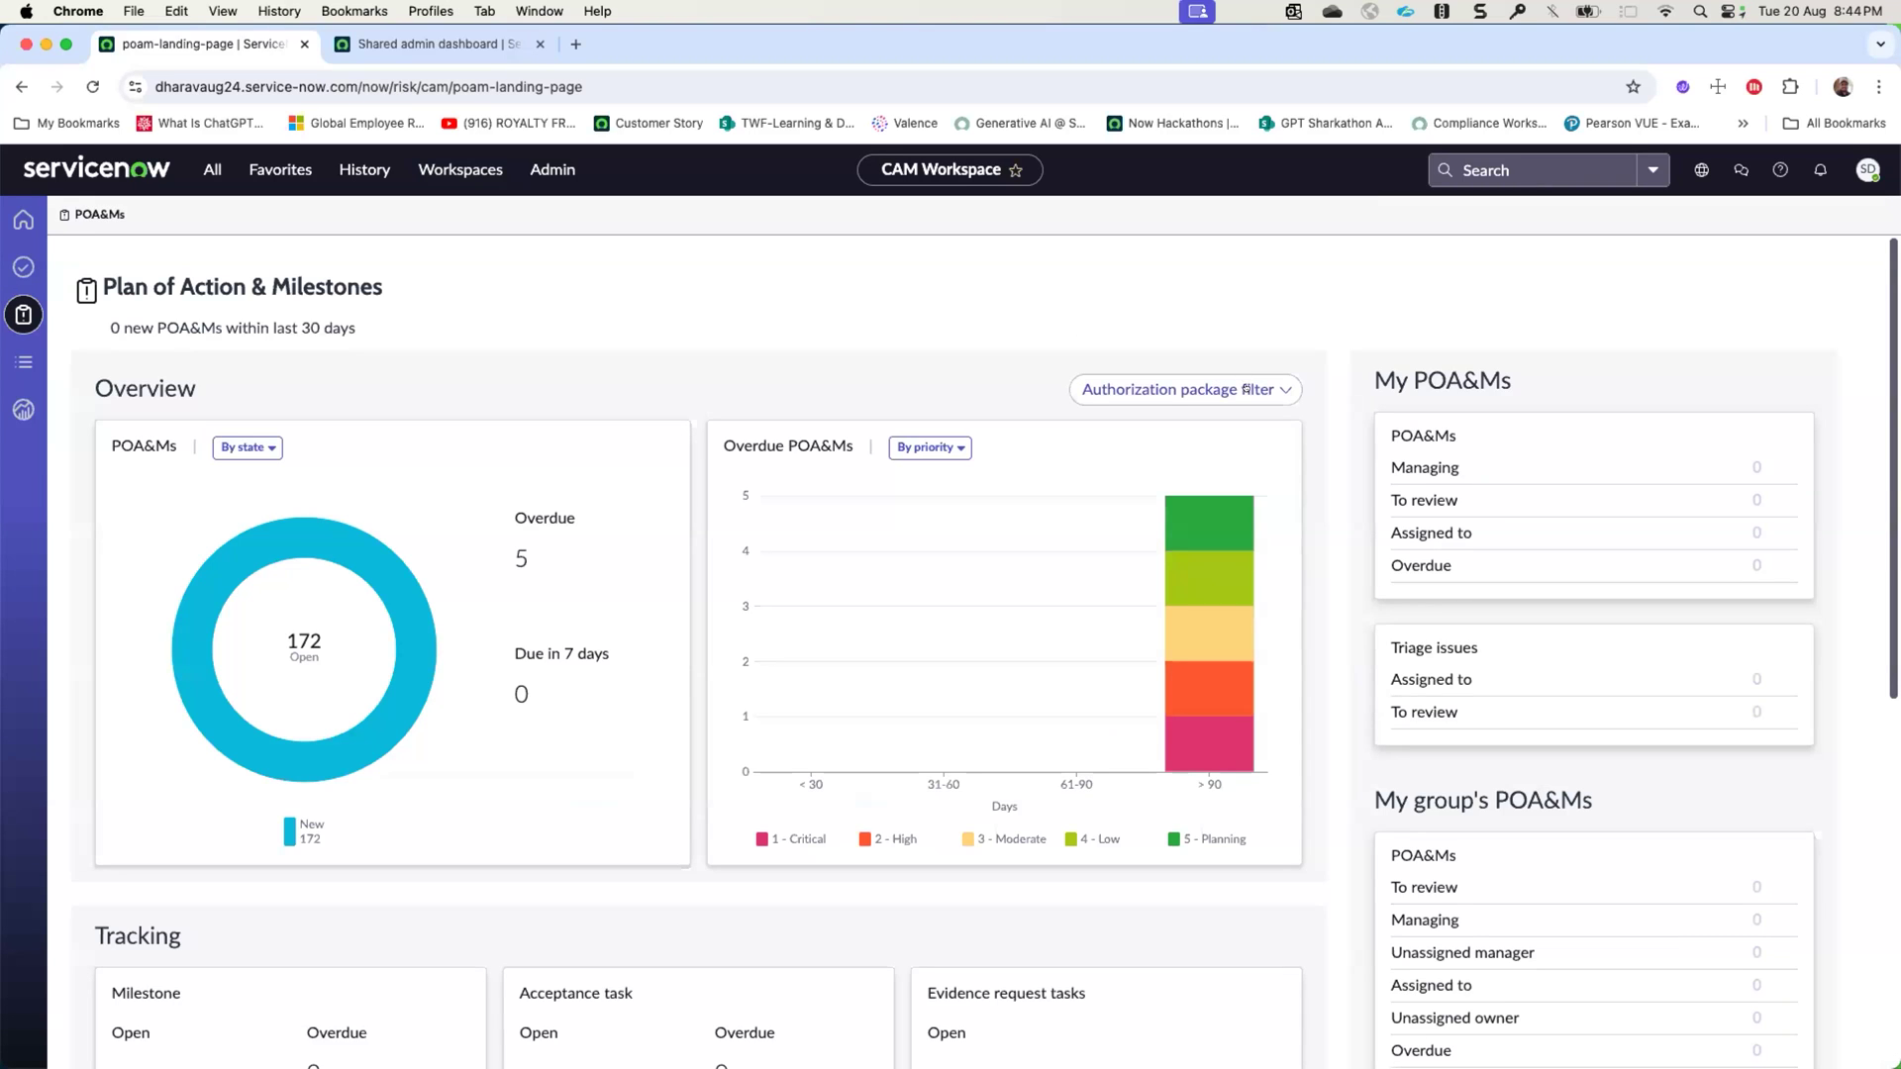
{"action": "scroll", "coordinate": [1212, 424], "scroll_direction": "down", "scroll_amount": 6}
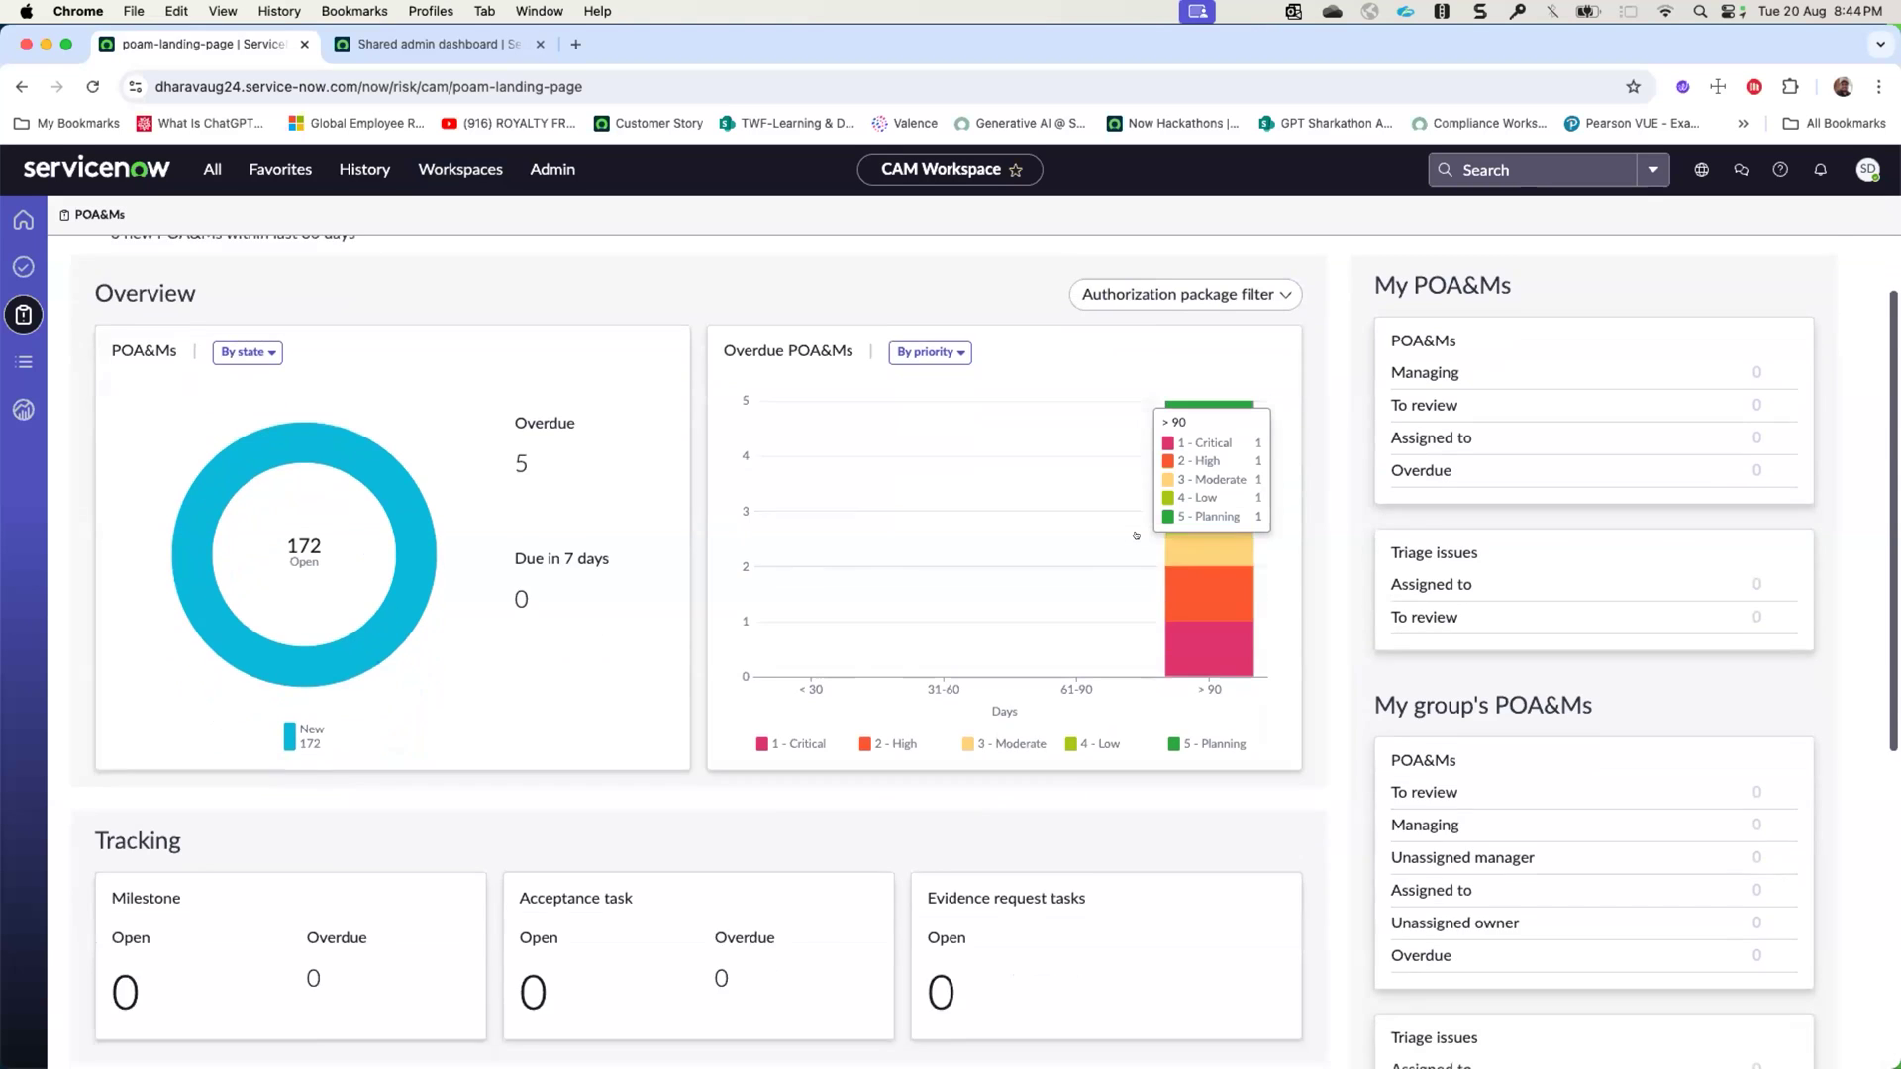
{"action": "scroll", "coordinate": [1143, 535], "scroll_direction": "up", "scroll_amount": 3}
{"action": "scroll", "coordinate": [1143, 535], "scroll_direction": "up", "scroll_amount": 5}
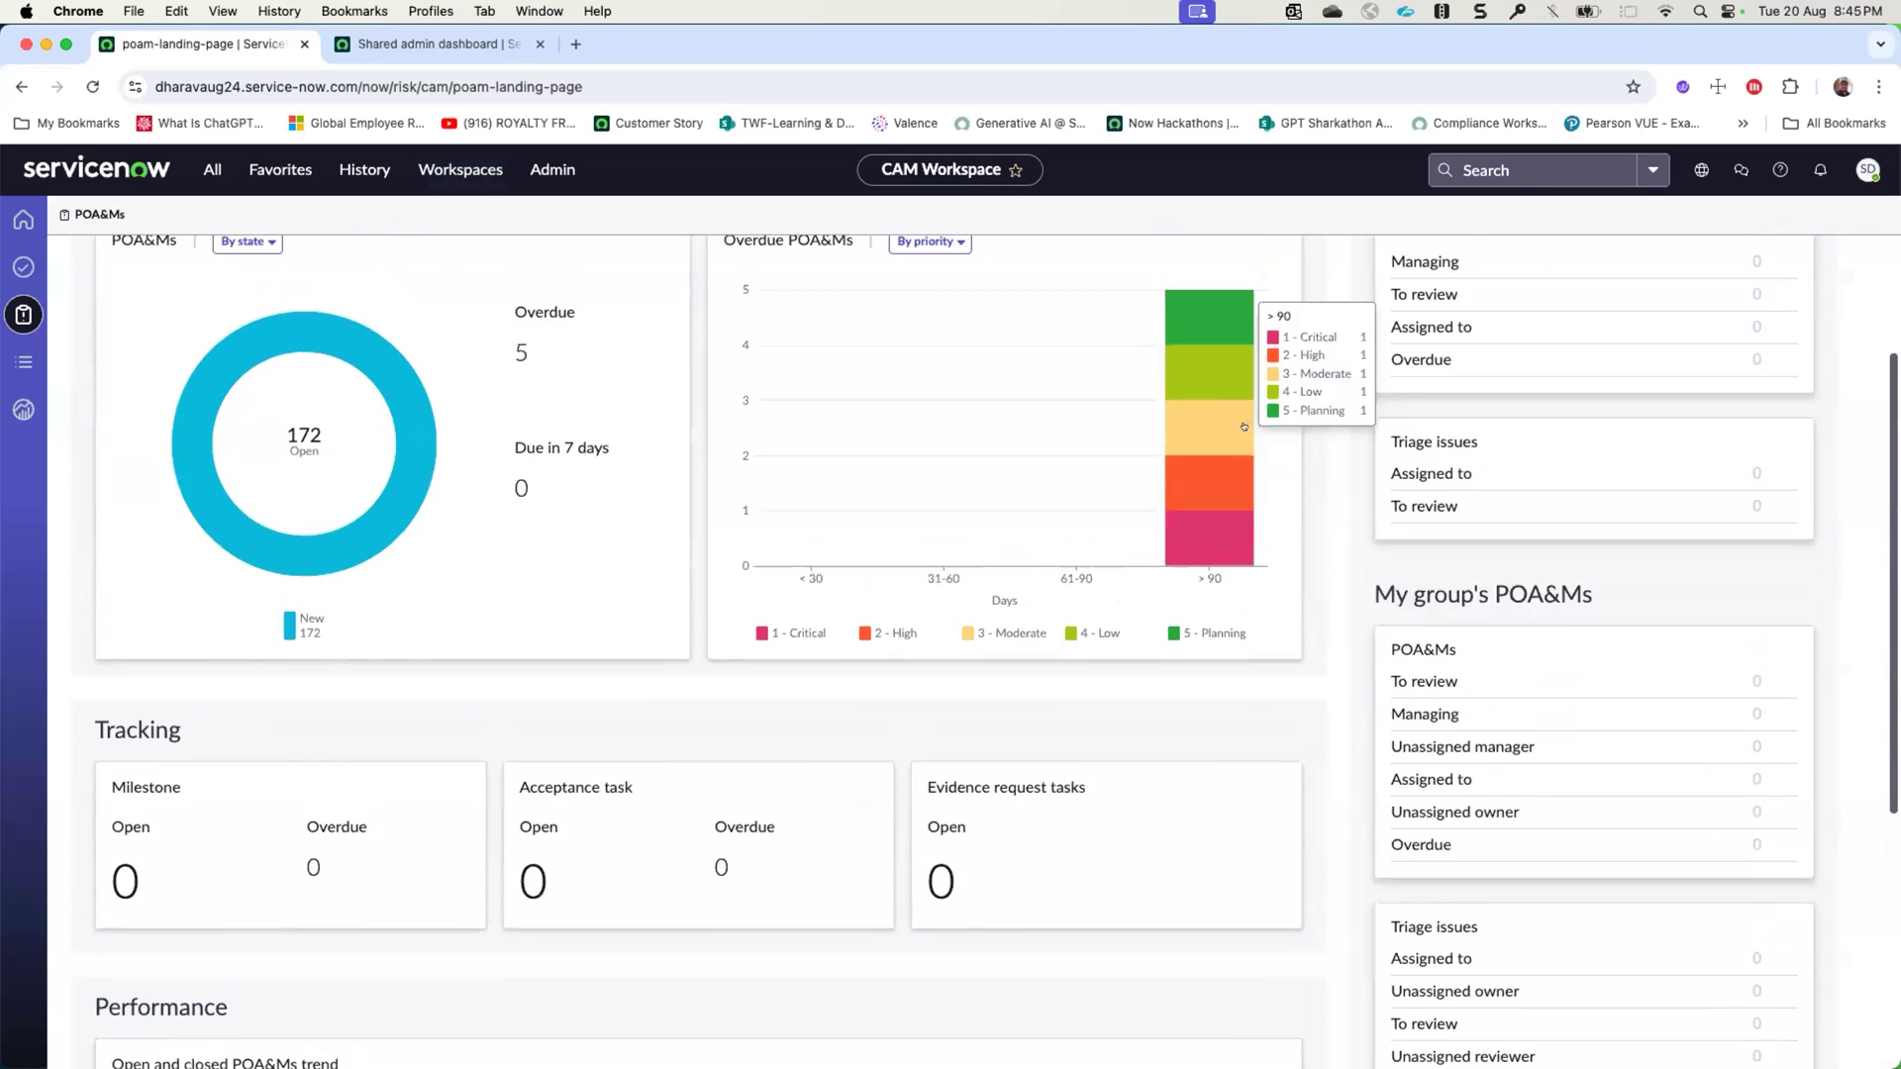
{"action": "left_click", "coordinate": [1186, 389]}
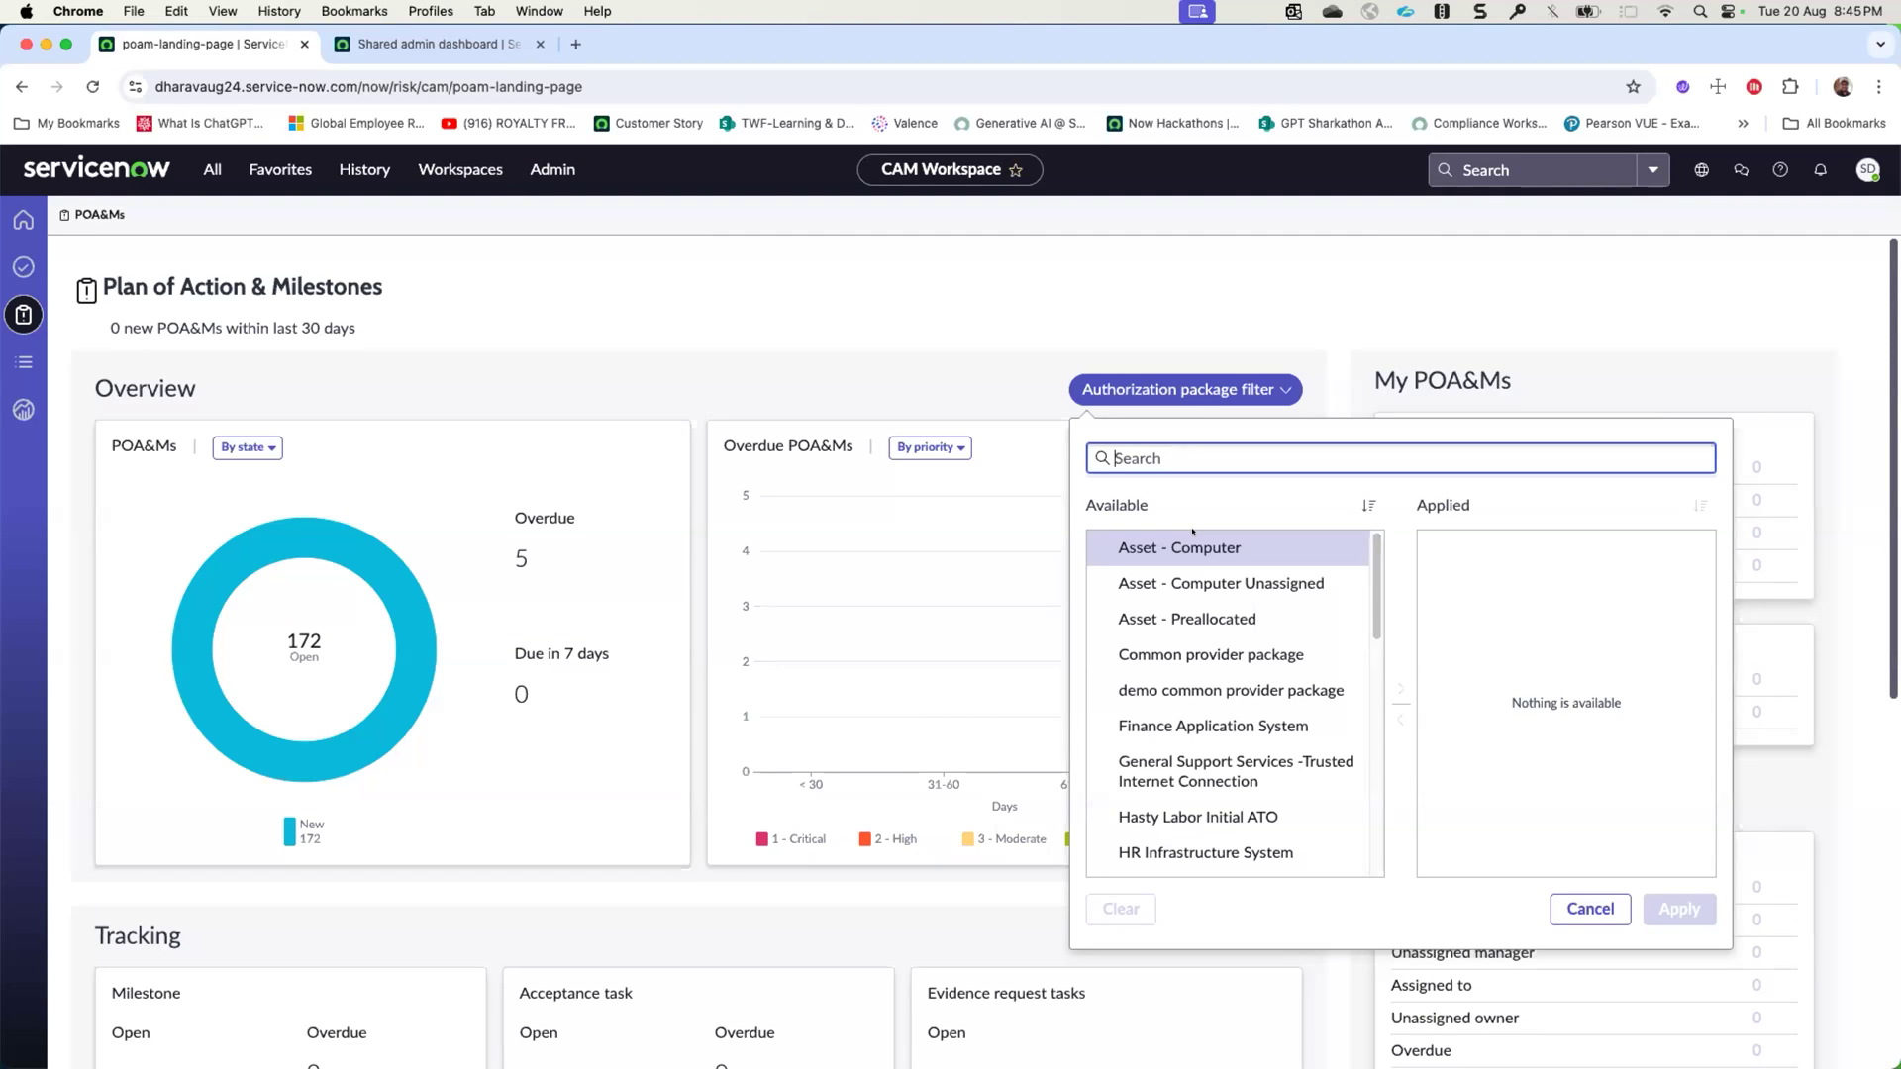
{"action": "left_click", "coordinate": [1559, 908]}
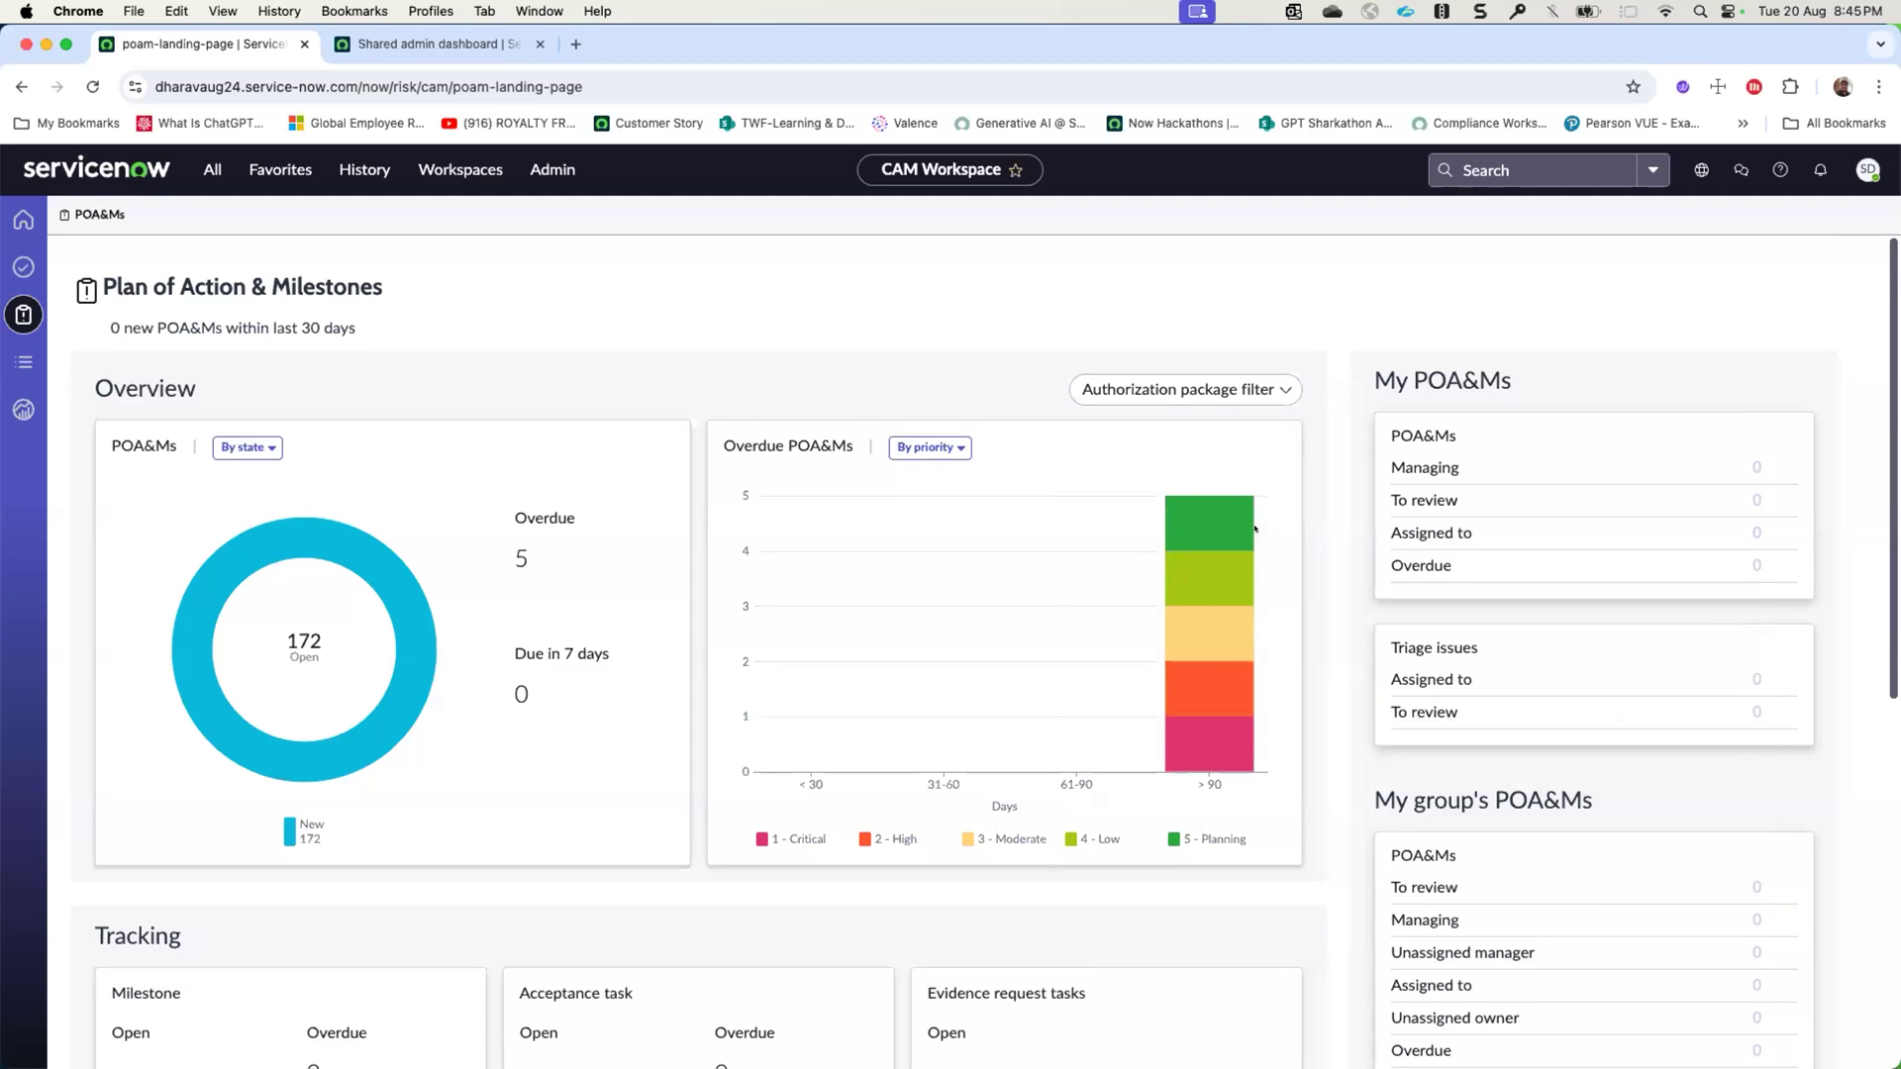
- Look through the POA&Ms page's tracking, performance, My POA&Ms, My group's POA&Ms and Watching sections
{"action": "scroll", "coordinate": [1255, 529], "scroll_direction": "down", "scroll_amount": 5}
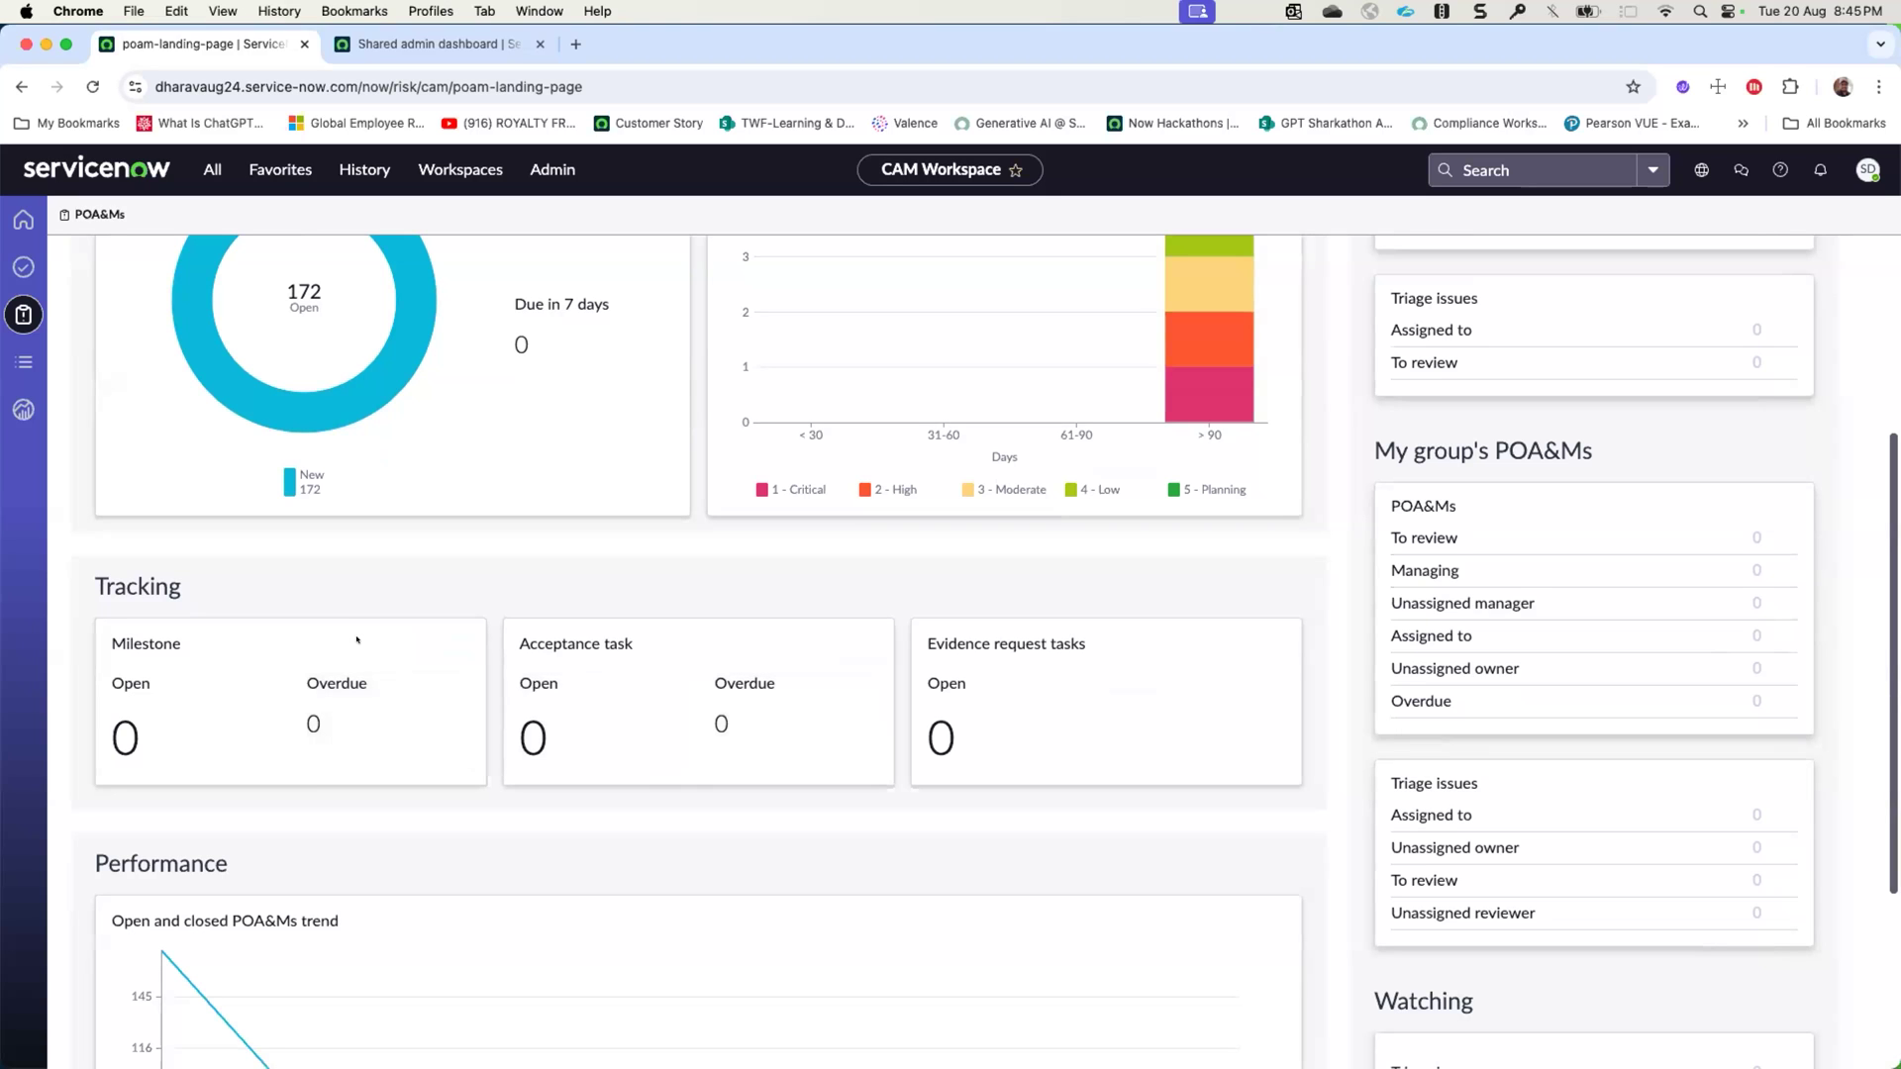
{"action": "scroll", "coordinate": [987, 641], "scroll_direction": "down", "scroll_amount": 4}
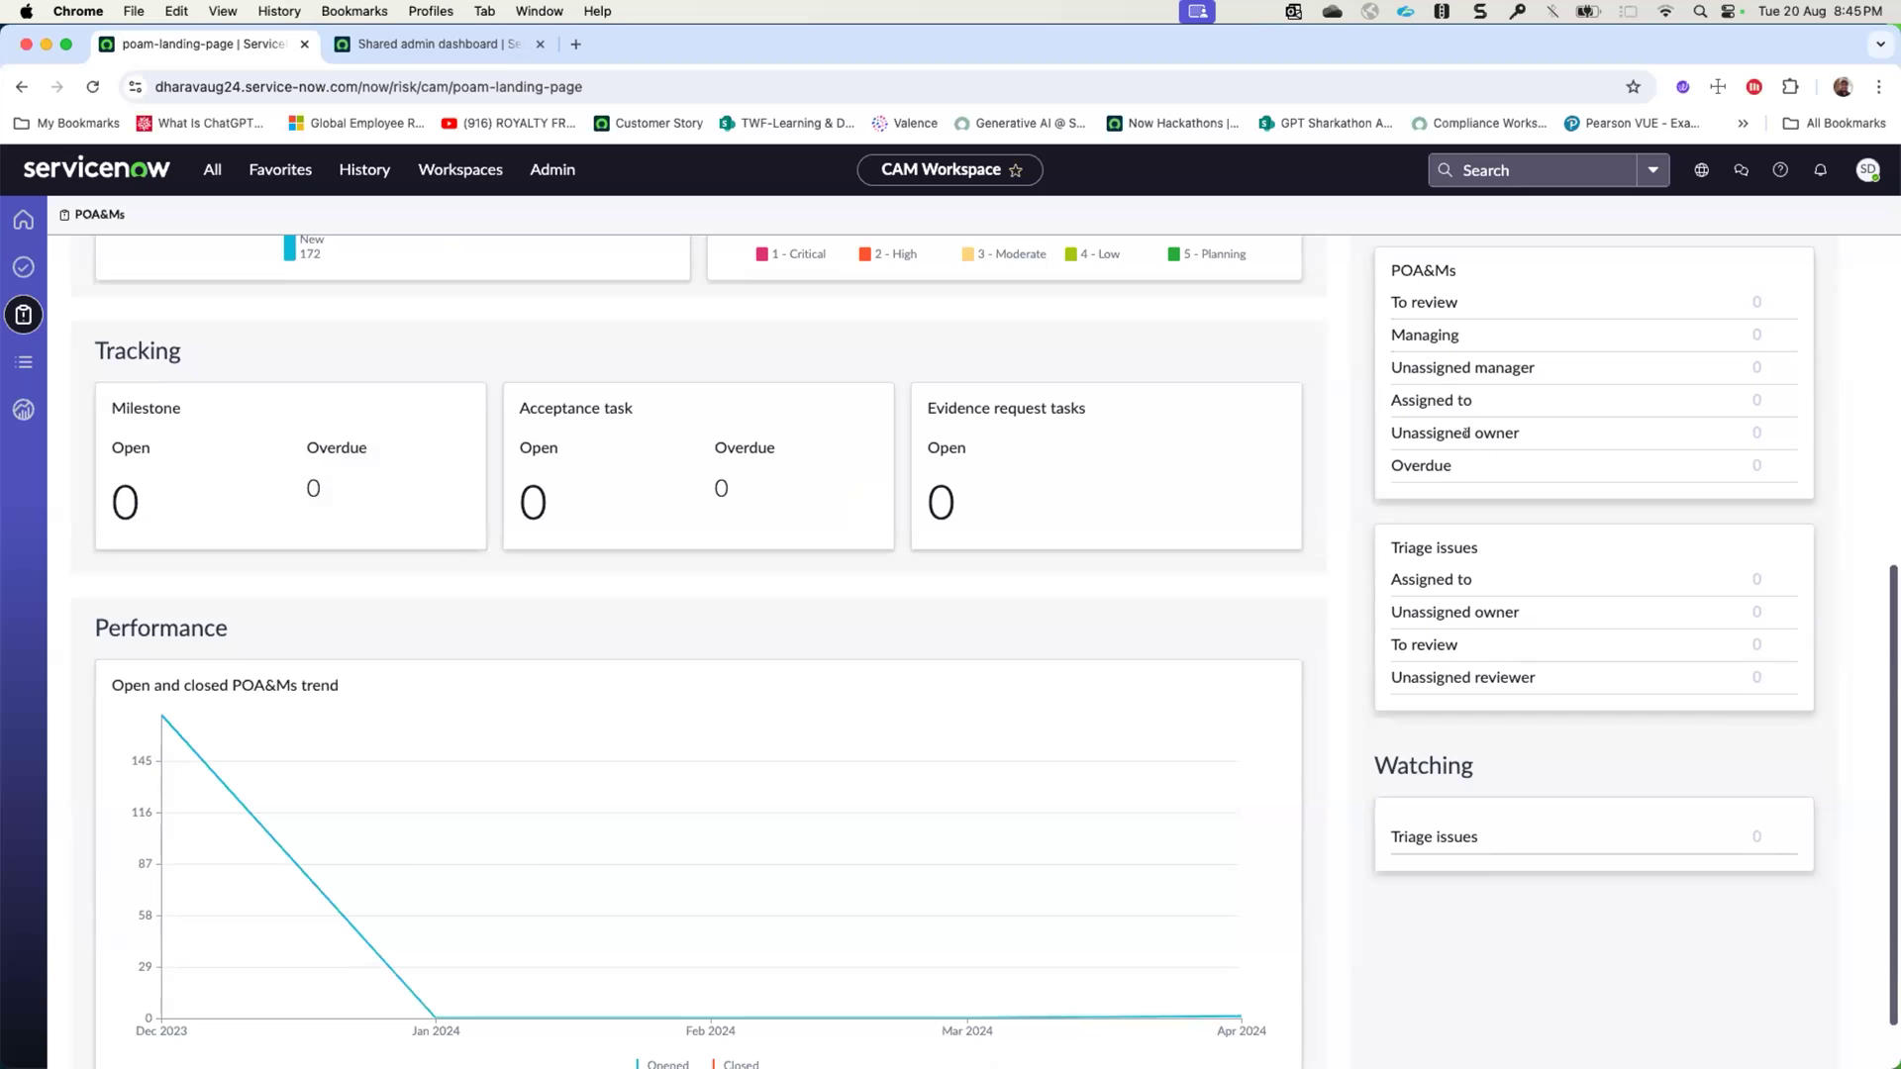
{"action": "scroll", "coordinate": [1463, 452], "scroll_direction": "up", "scroll_amount": 4}
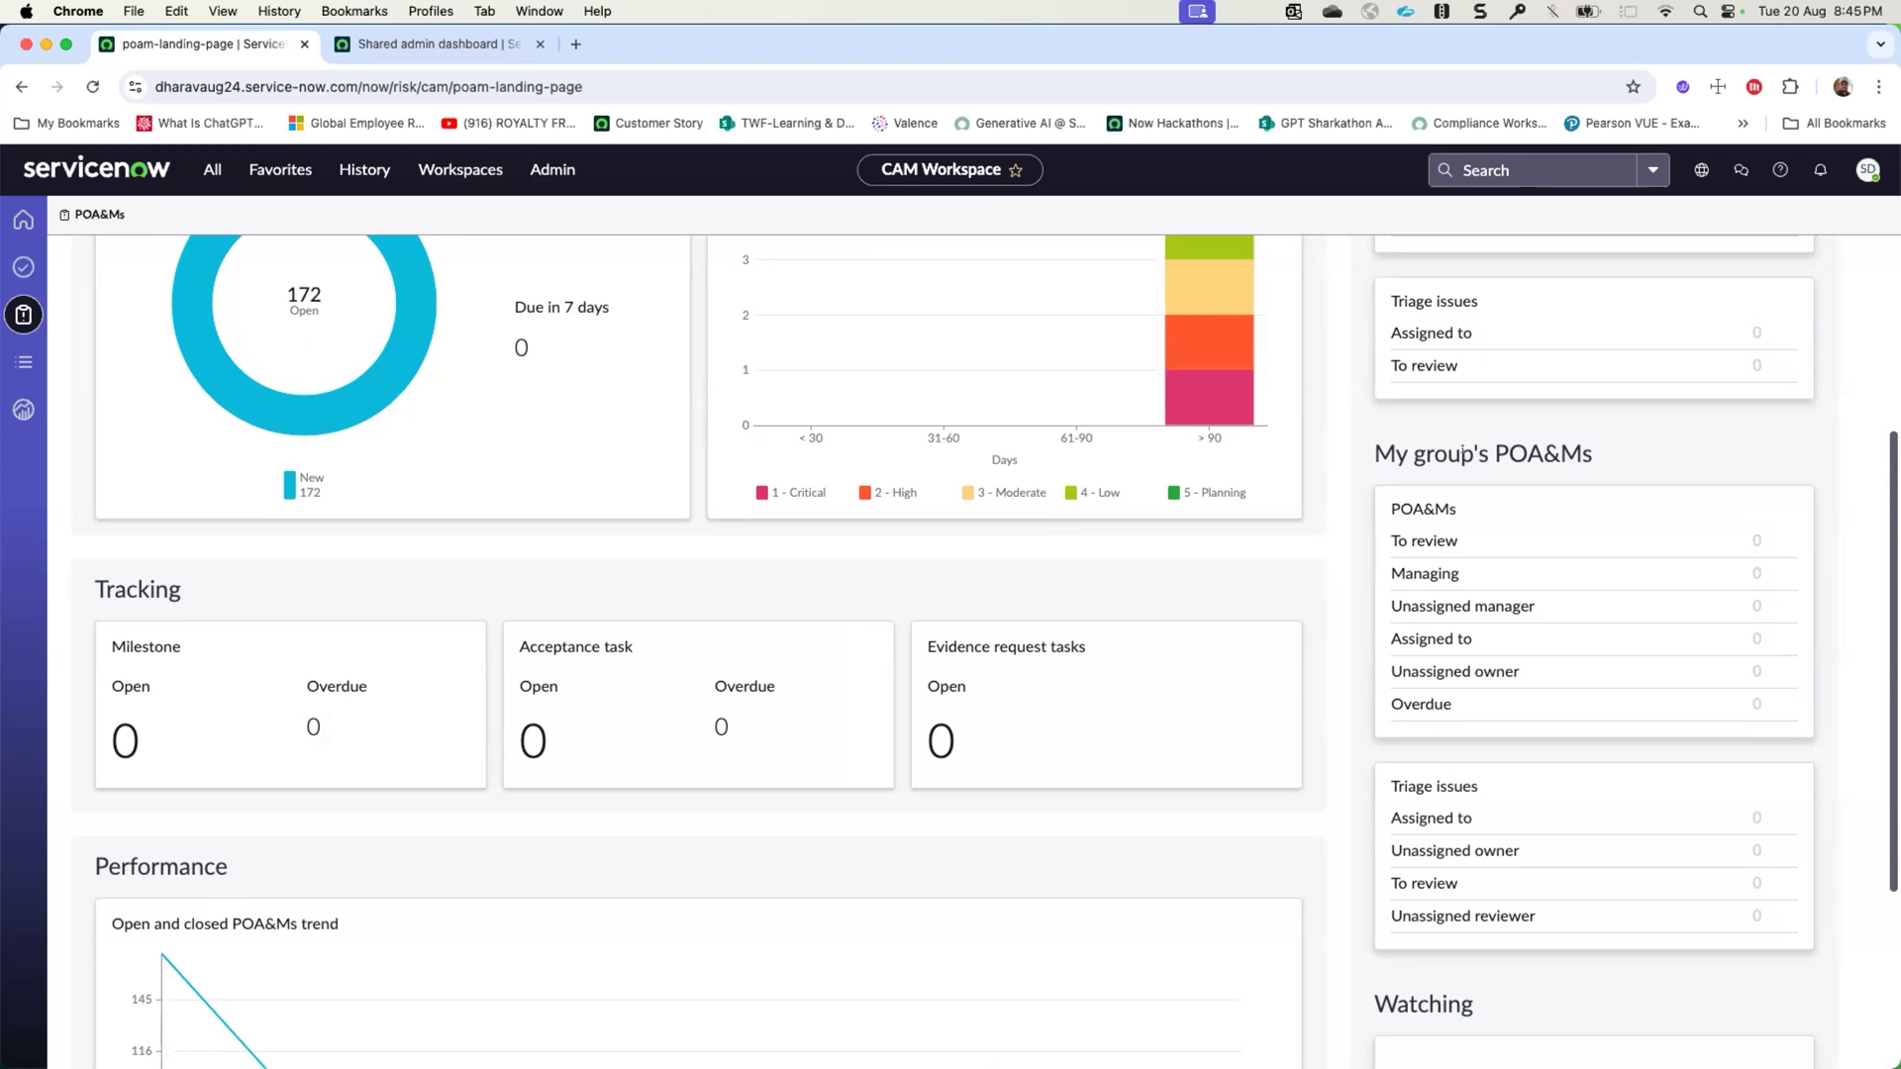
{"action": "scroll", "coordinate": [1513, 437], "scroll_direction": "up", "scroll_amount": 6}
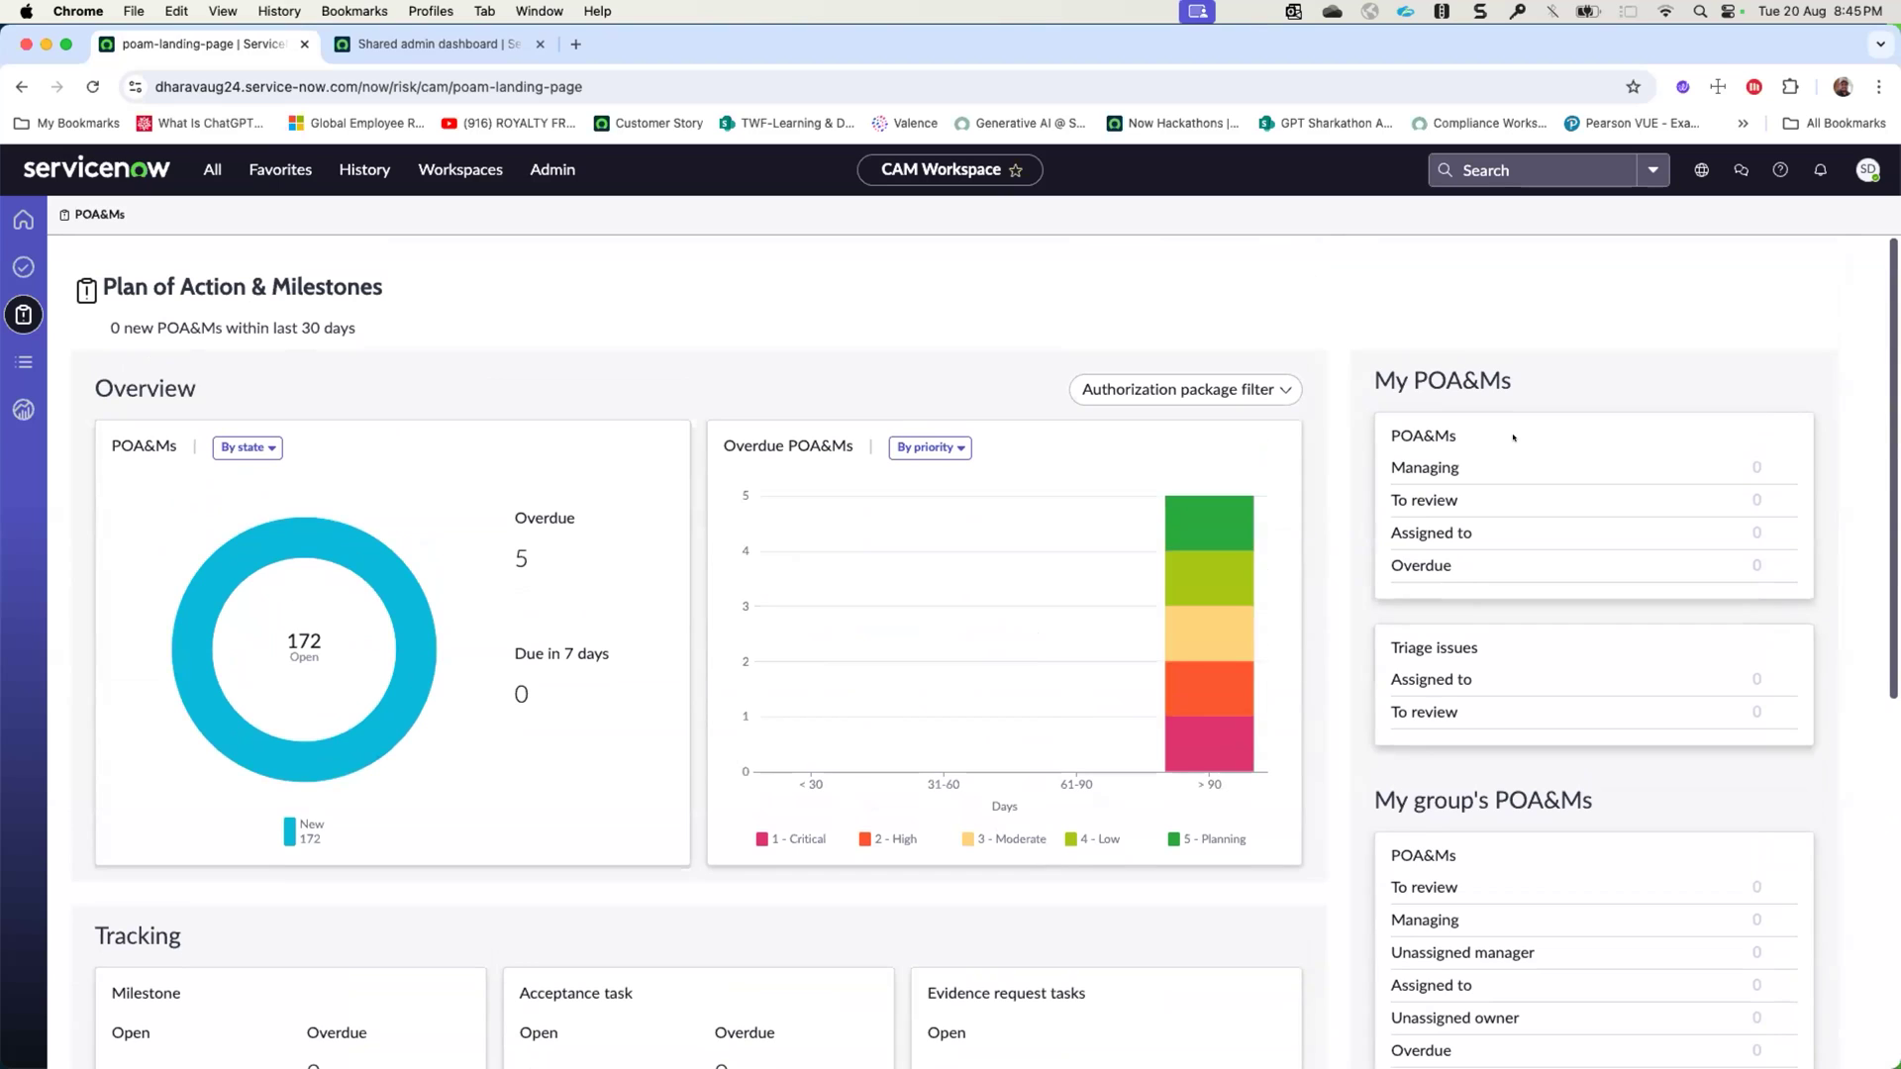
{"action": "scroll", "coordinate": [1513, 437], "scroll_direction": "down", "scroll_amount": 2}
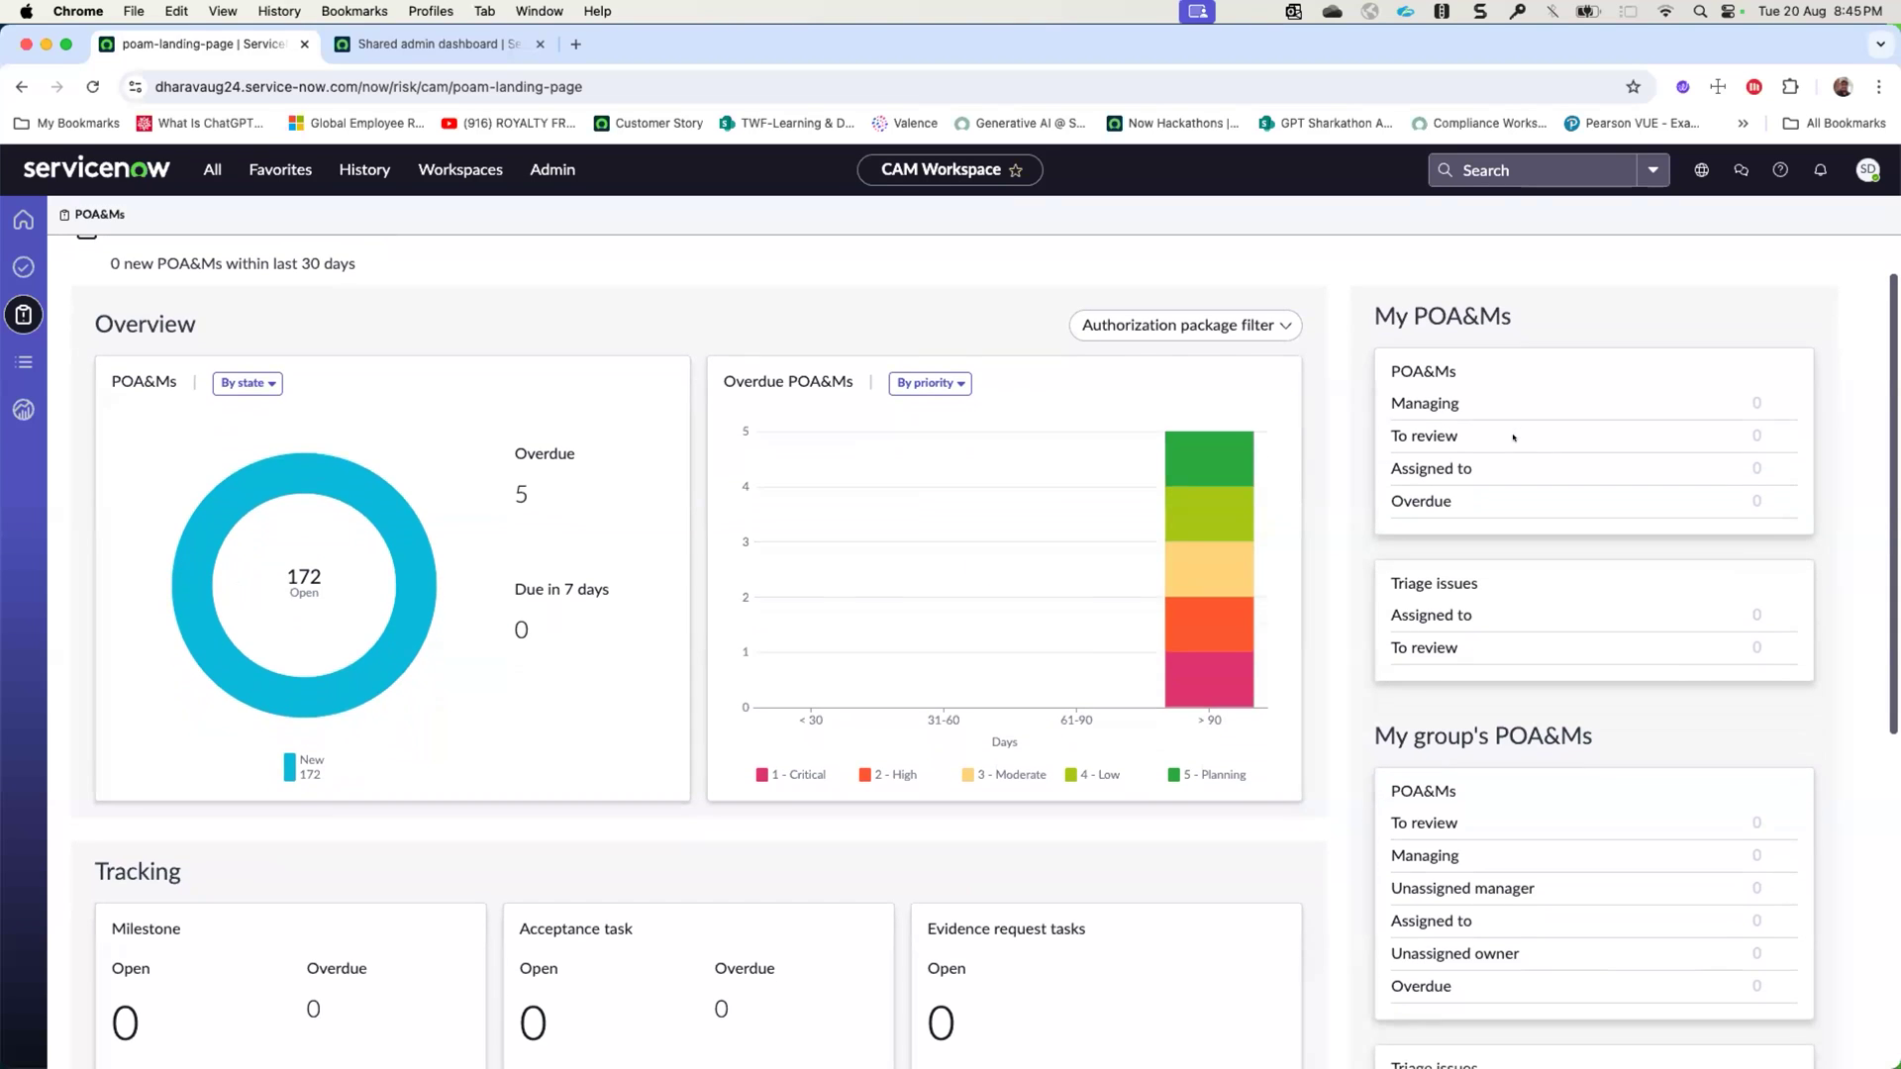
{"action": "scroll", "coordinate": [450, 439], "scroll_direction": "up", "scroll_amount": 2}
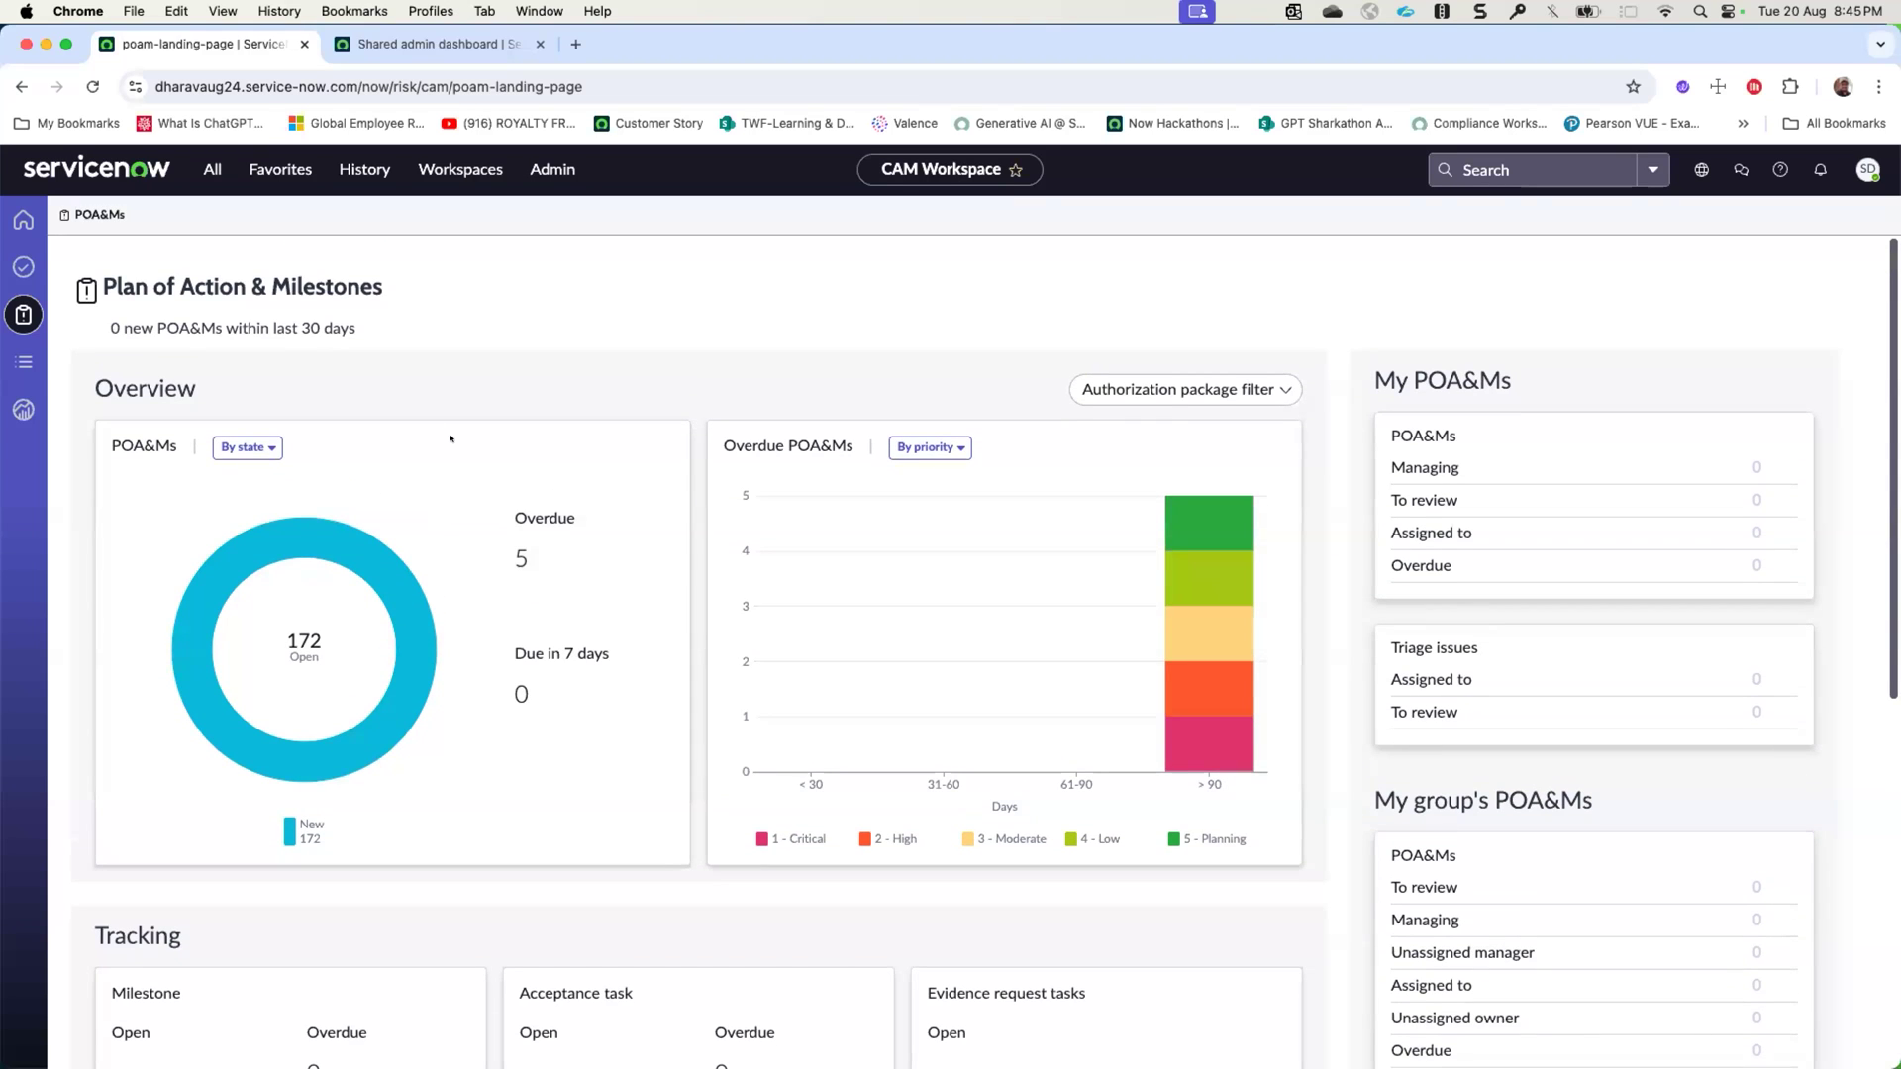
- Group the POA&Ms overview chart by priority and show the grouping options of the Overdue POA&Ms chart
{"action": "left_click_drag", "start_coordinate": [124, 327], "coordinate": [258, 339]}
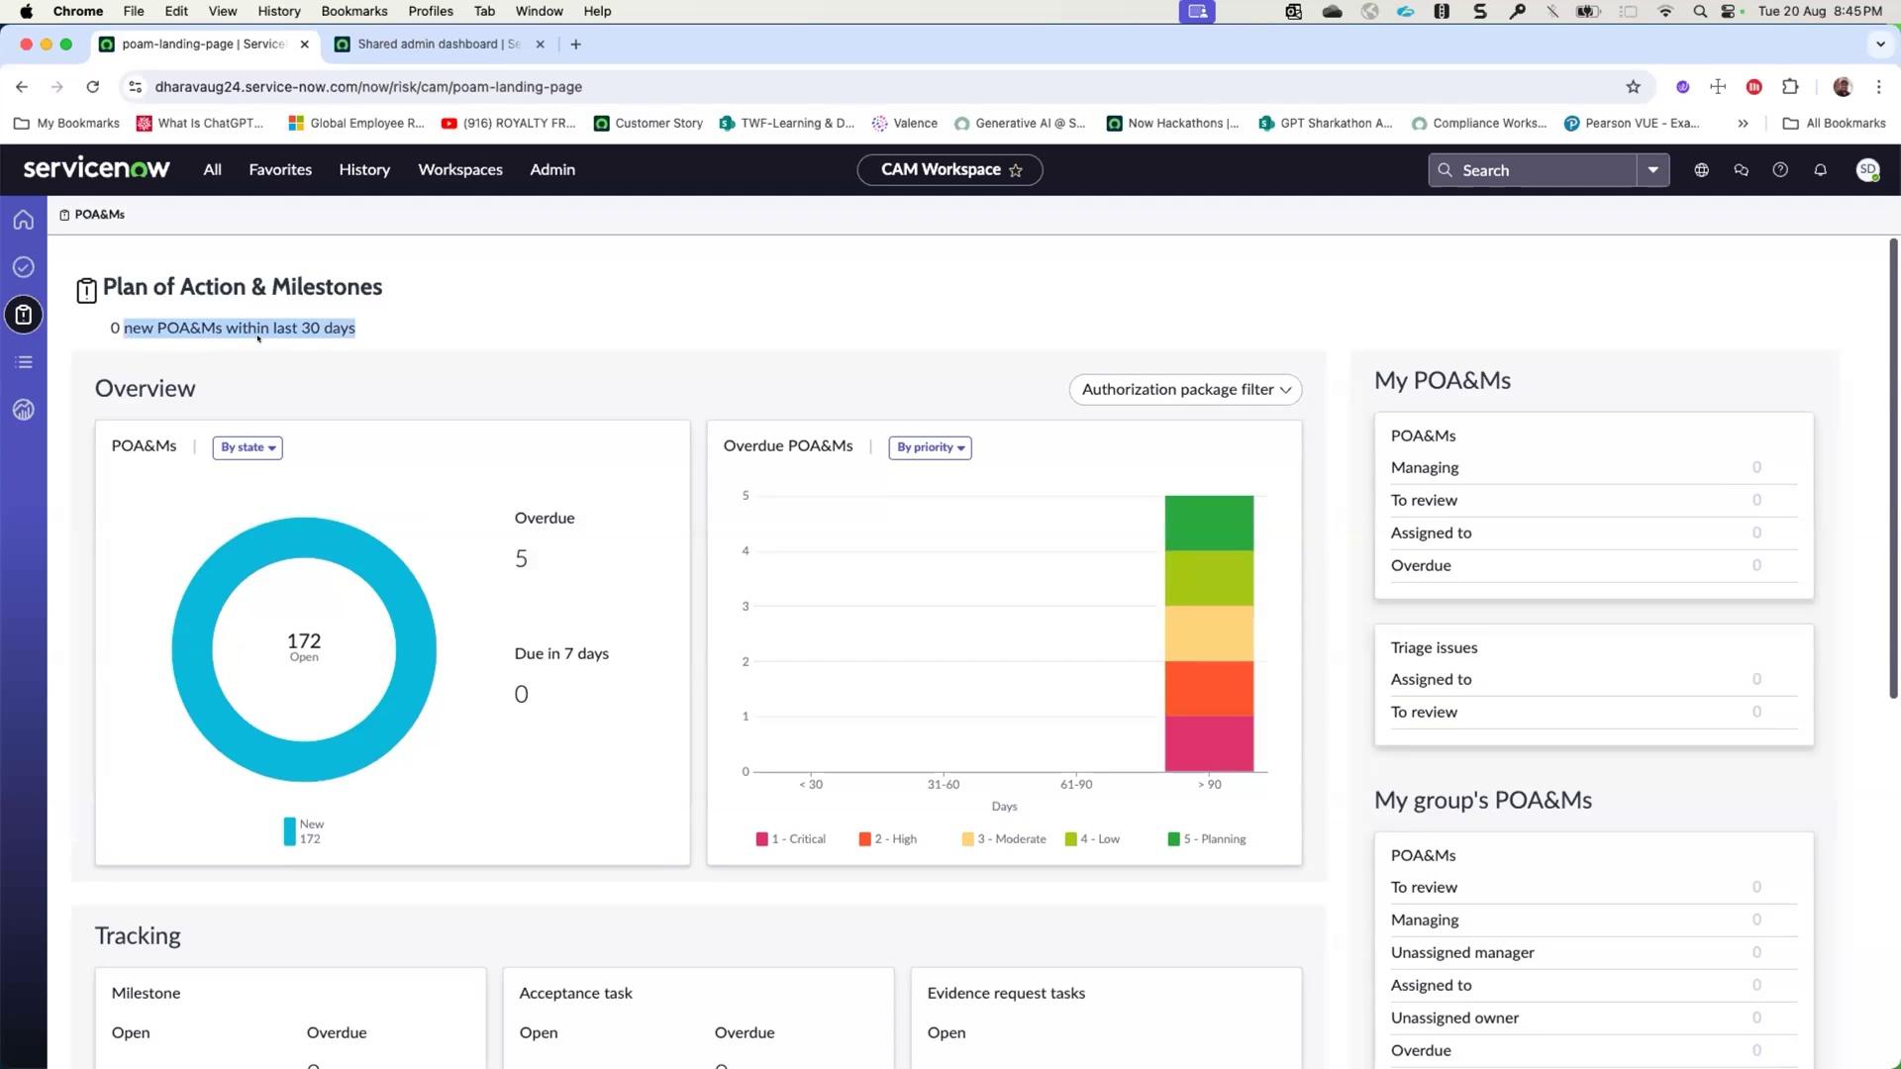
{"action": "left_click", "coordinate": [247, 447]}
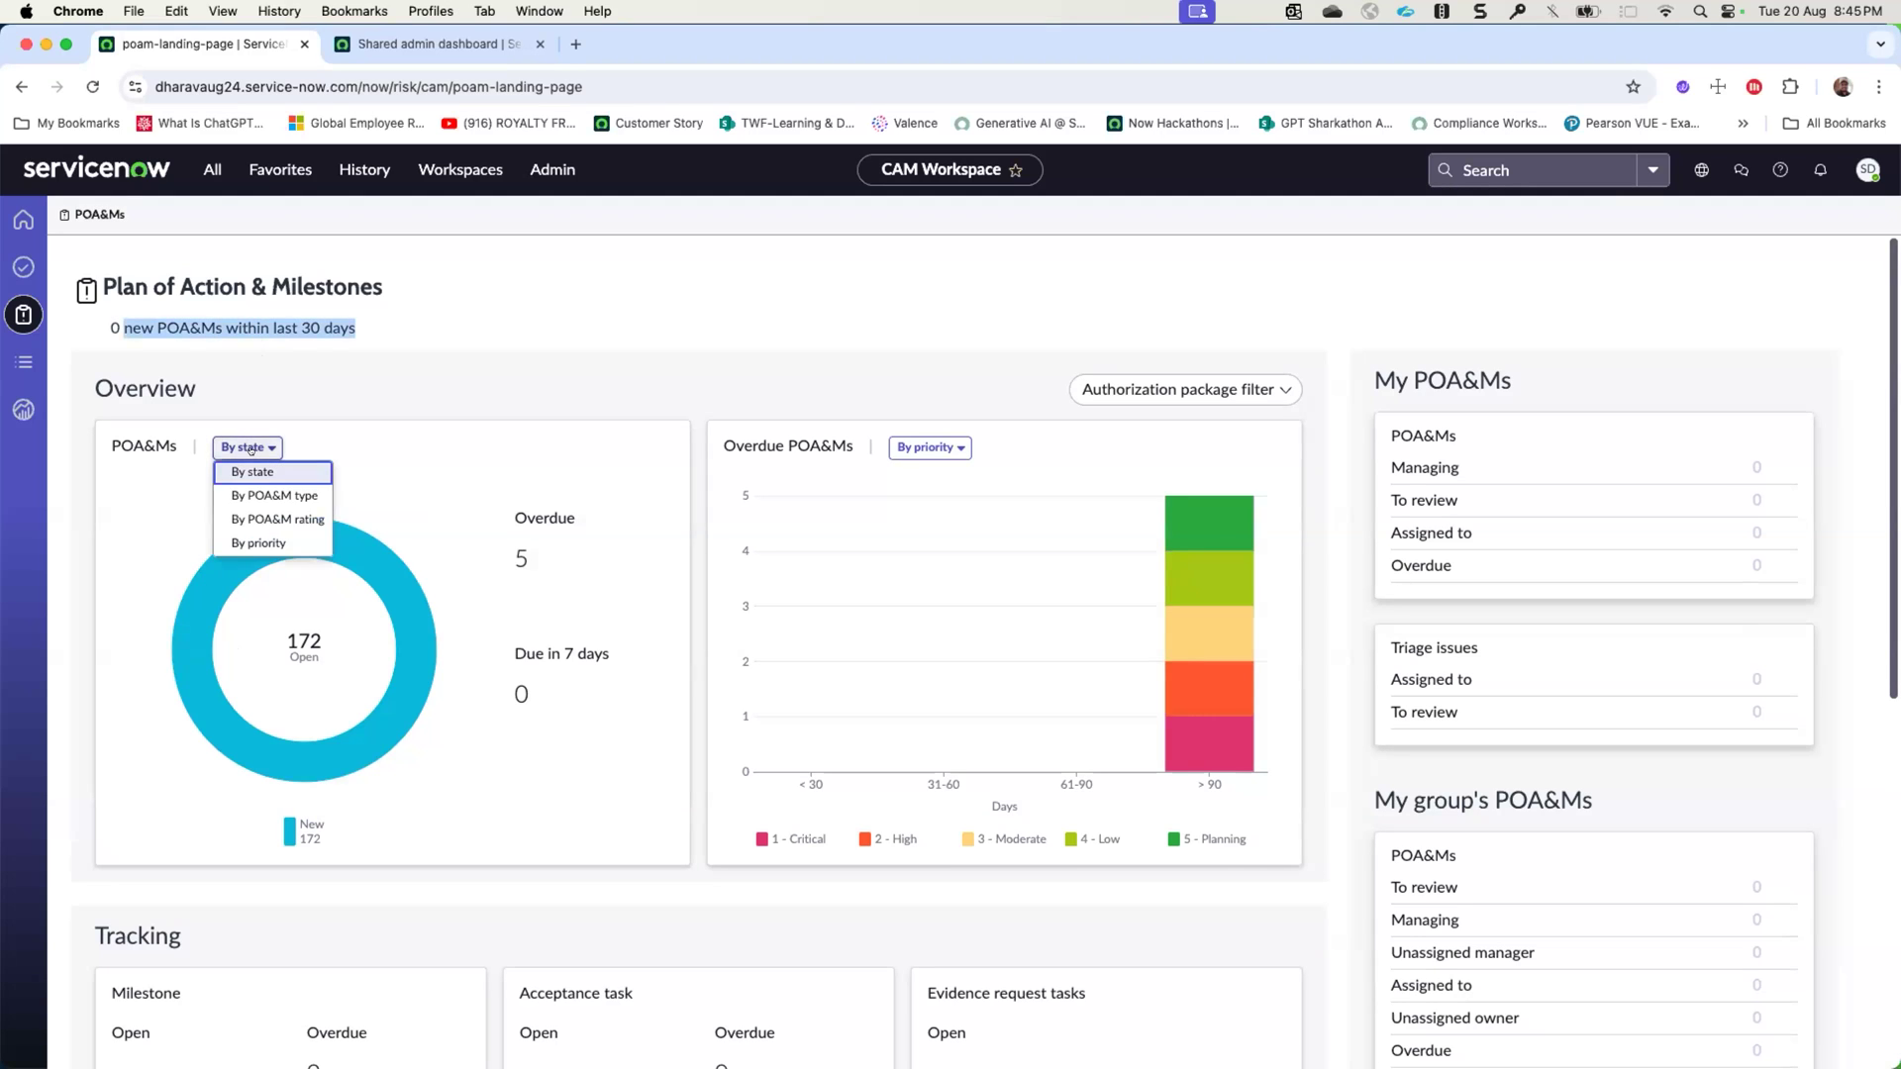
{"action": "left_click", "coordinate": [260, 544]}
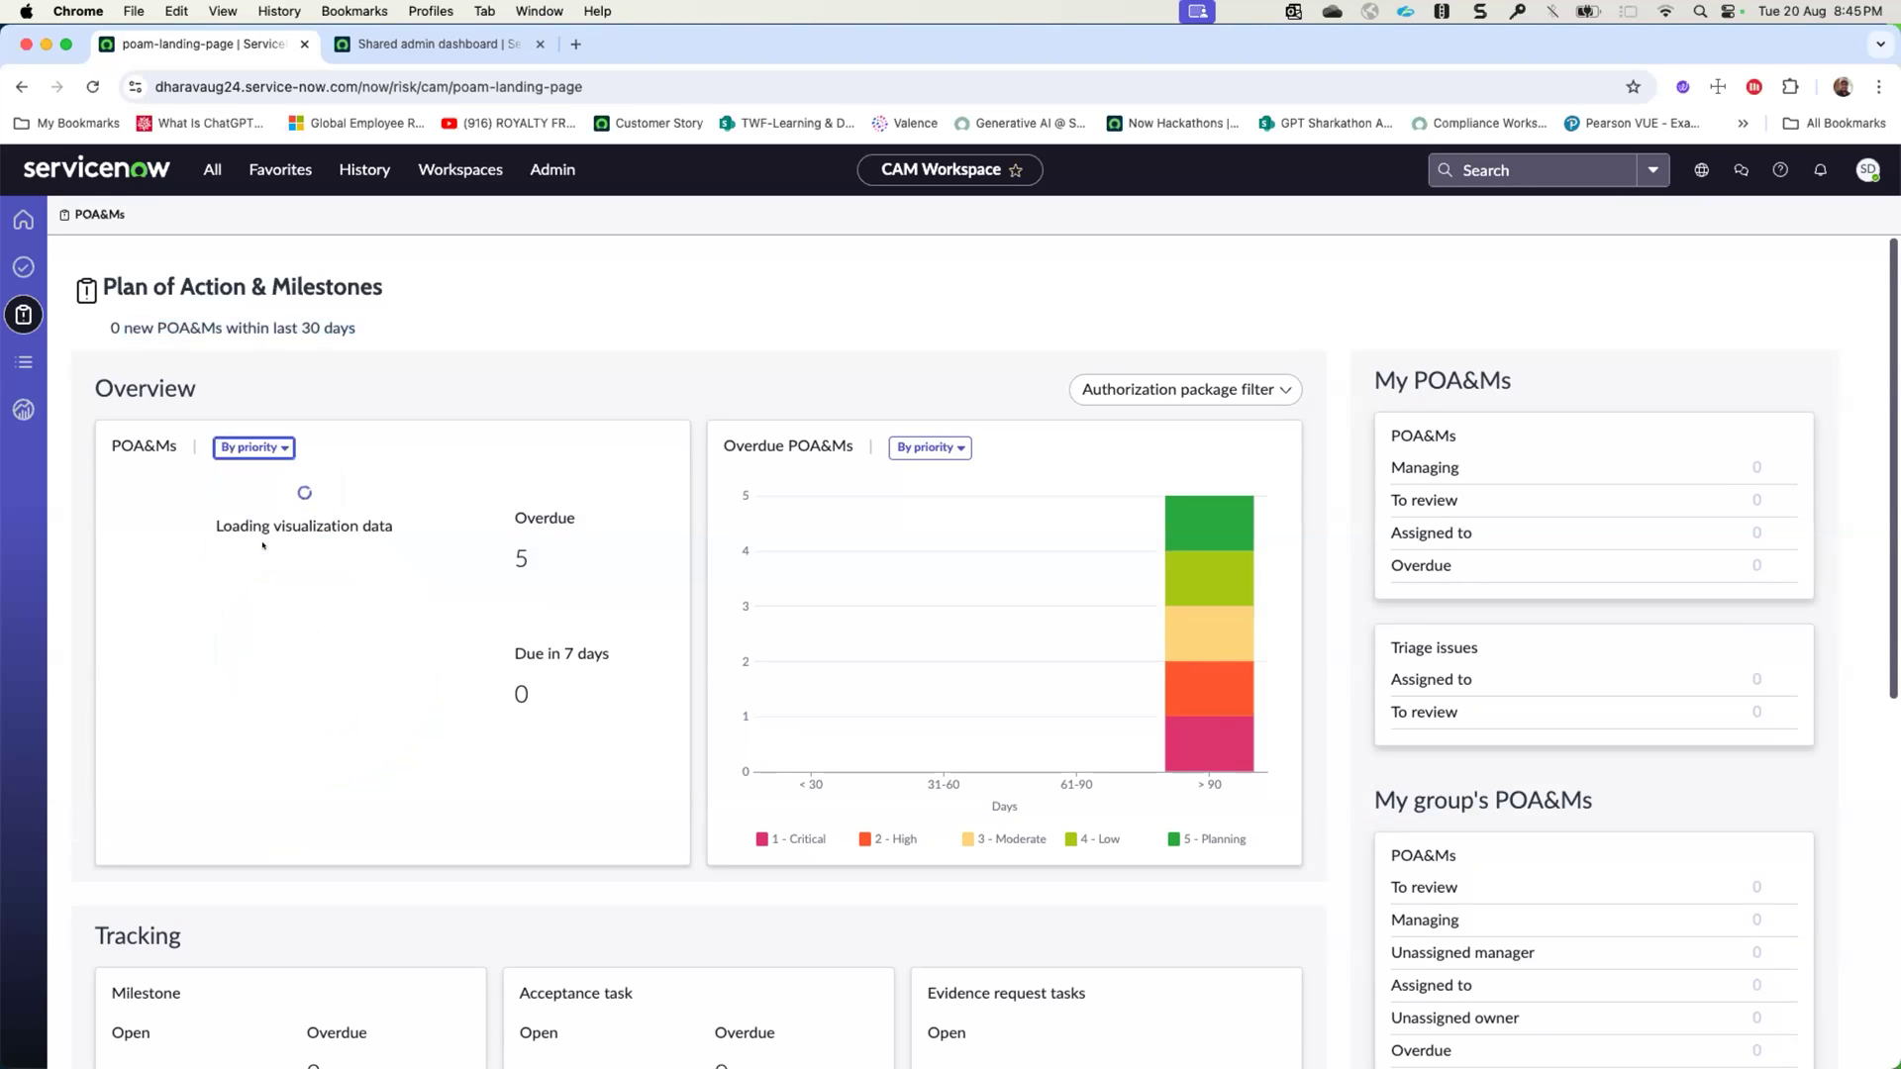
{"action": "mouse_move", "coordinate": [406, 599]}
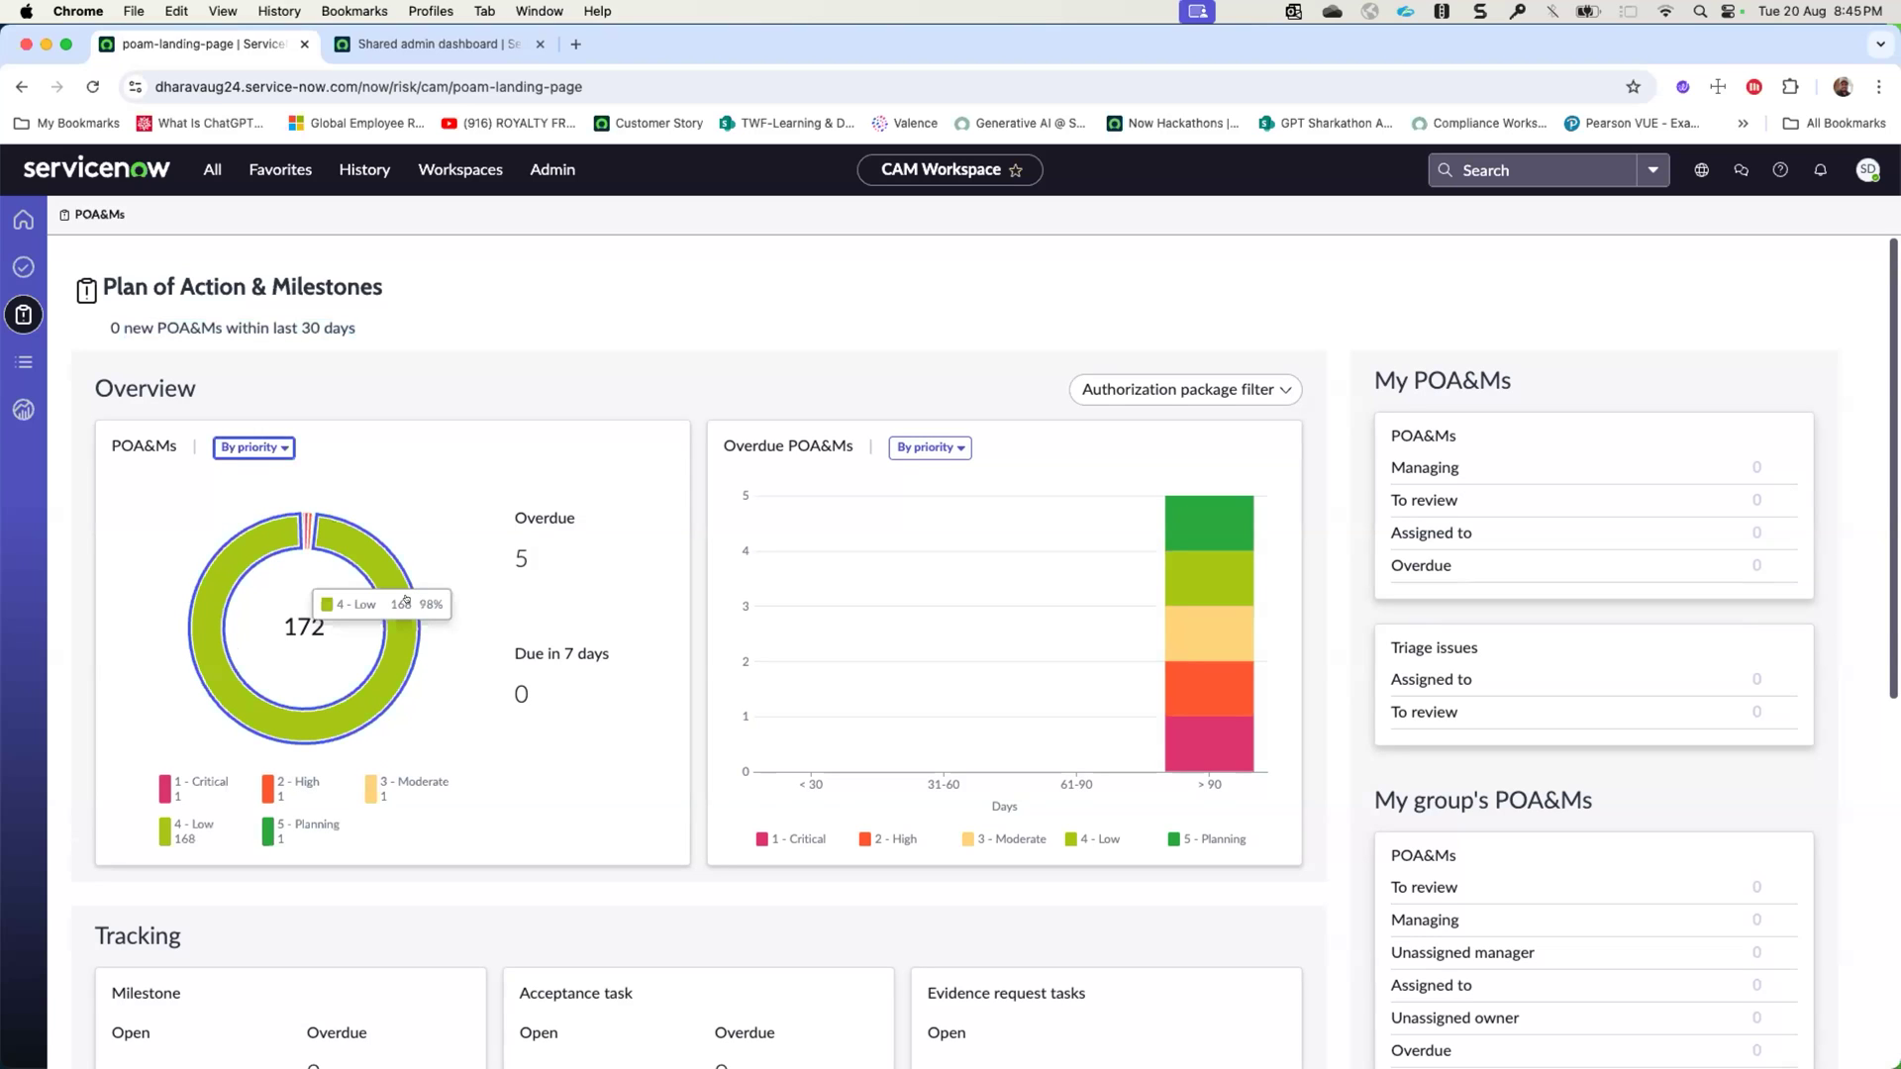
{"action": "left_click", "coordinate": [930, 447]}
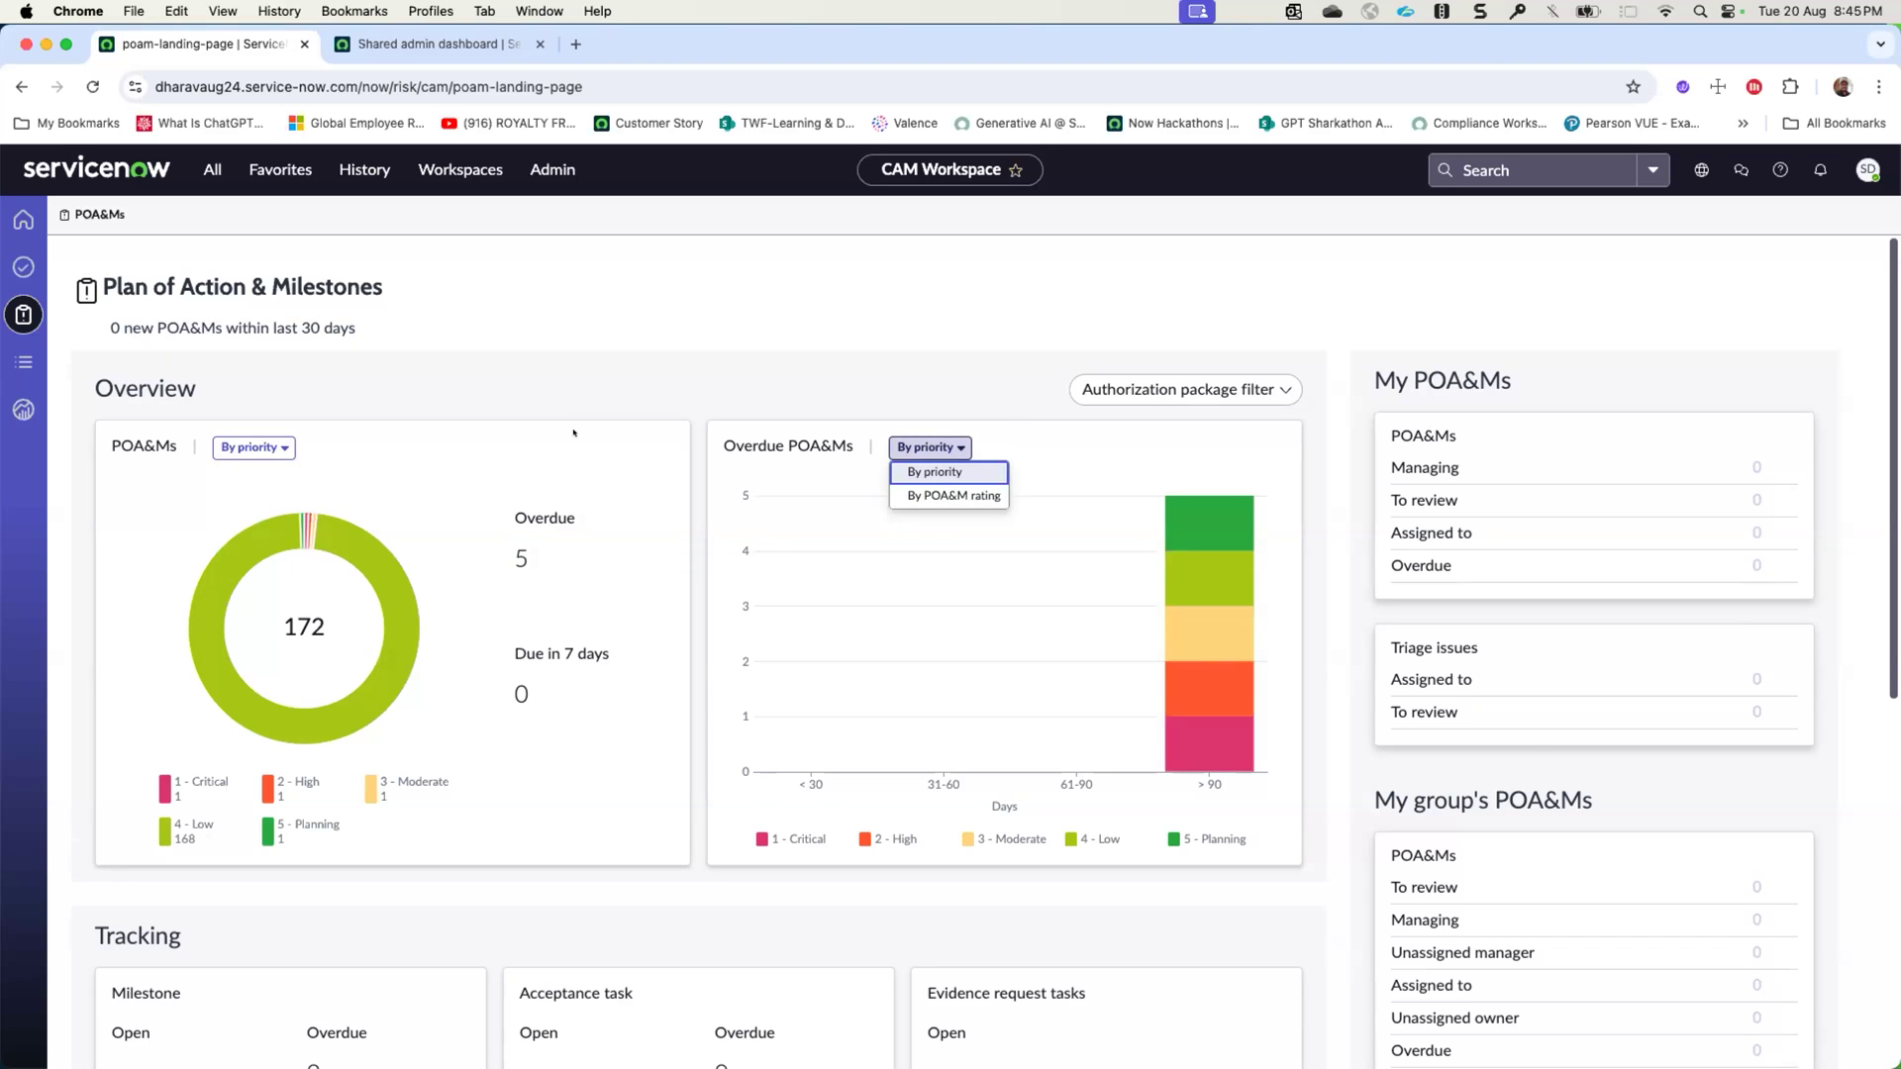
- Open the Demo common provider boundary from the RMF authorization boundaries list and show its details
{"action": "left_click", "coordinate": [12, 360]}
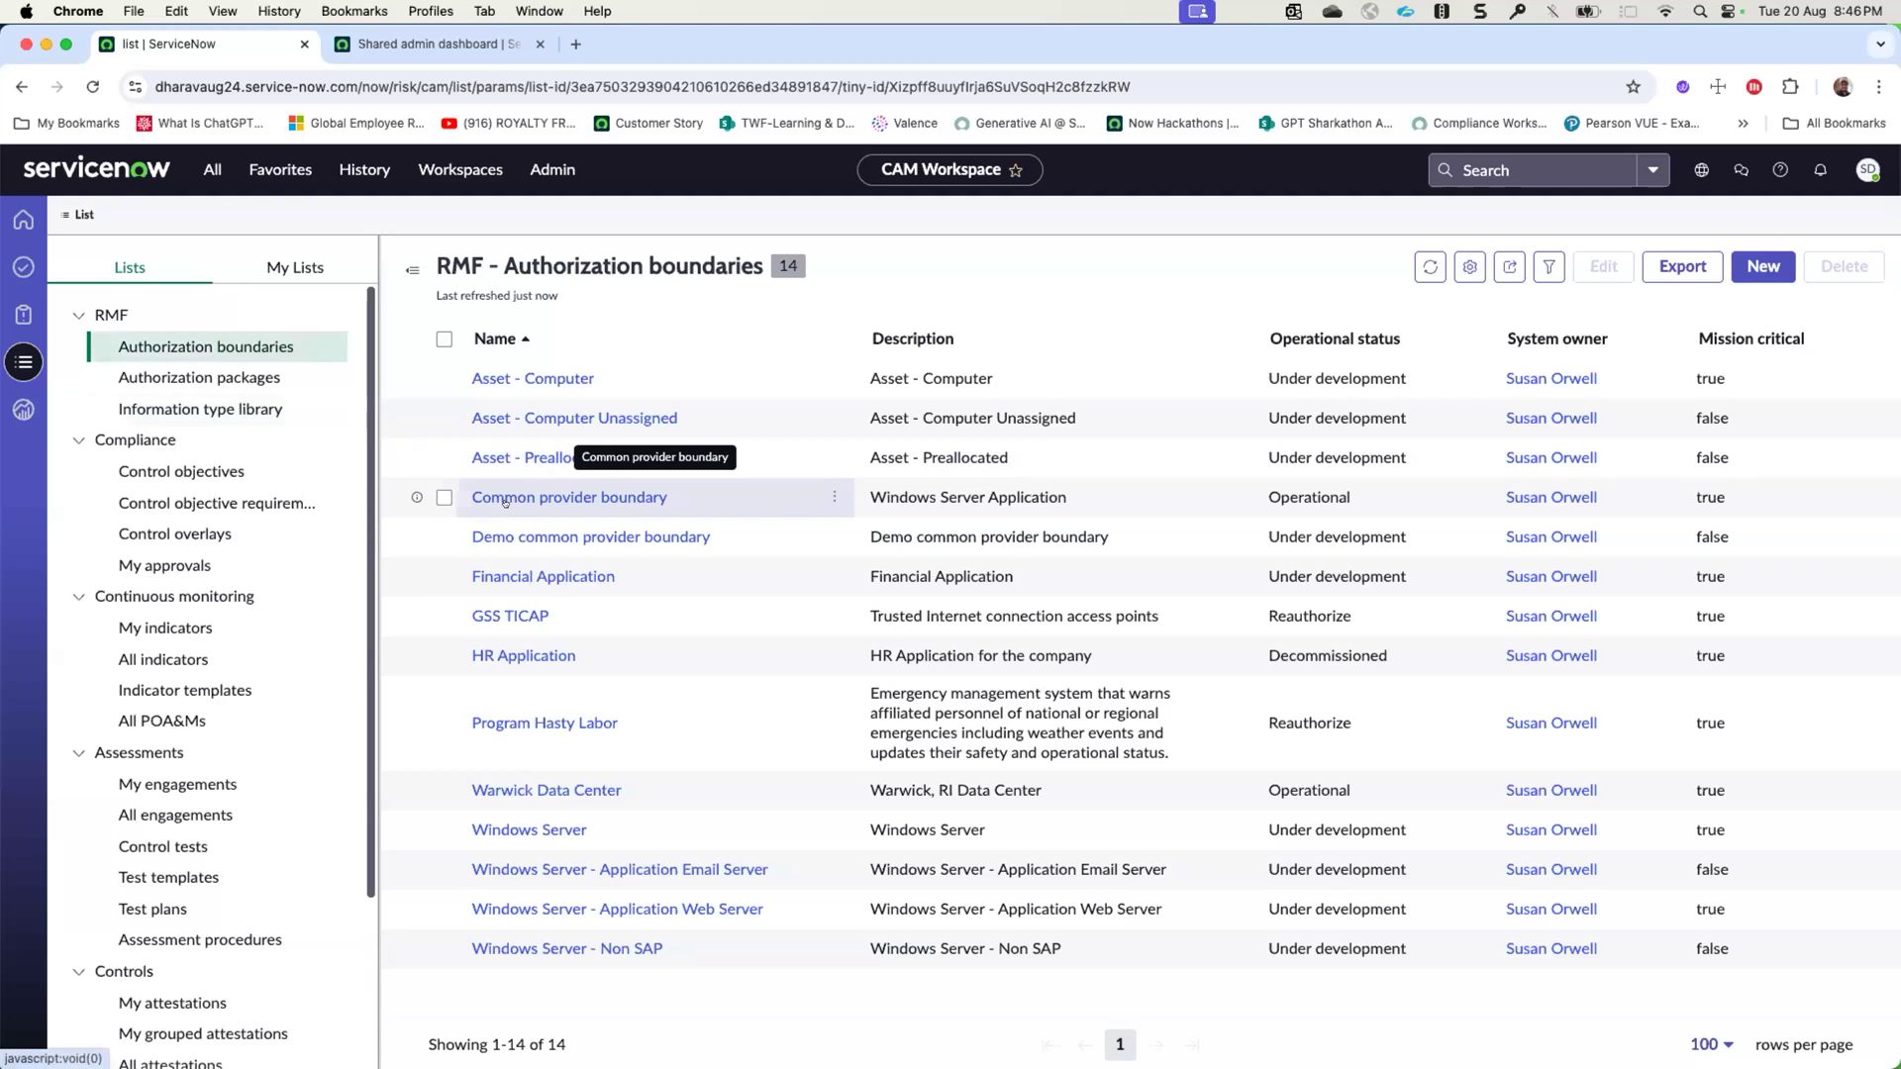
{"action": "left_click", "coordinate": [514, 535]}
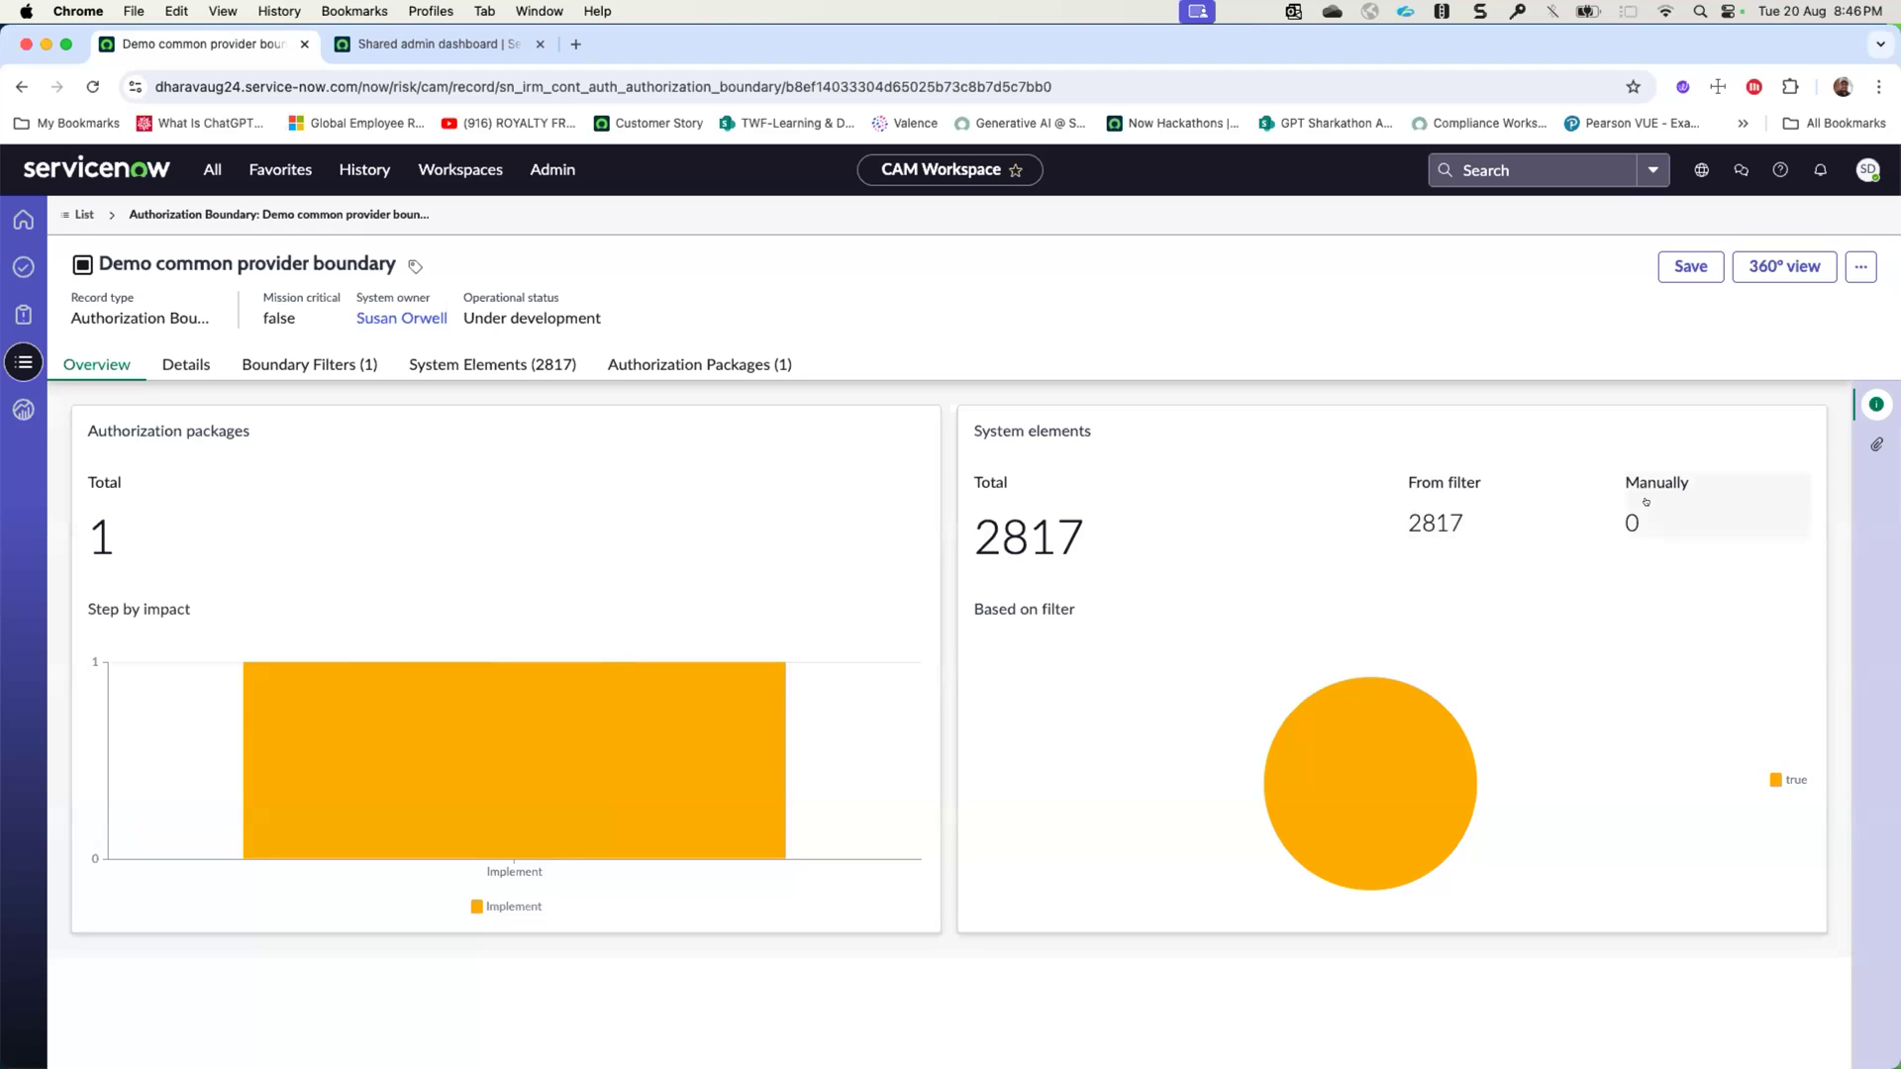
{"action": "left_click", "coordinate": [186, 361]}
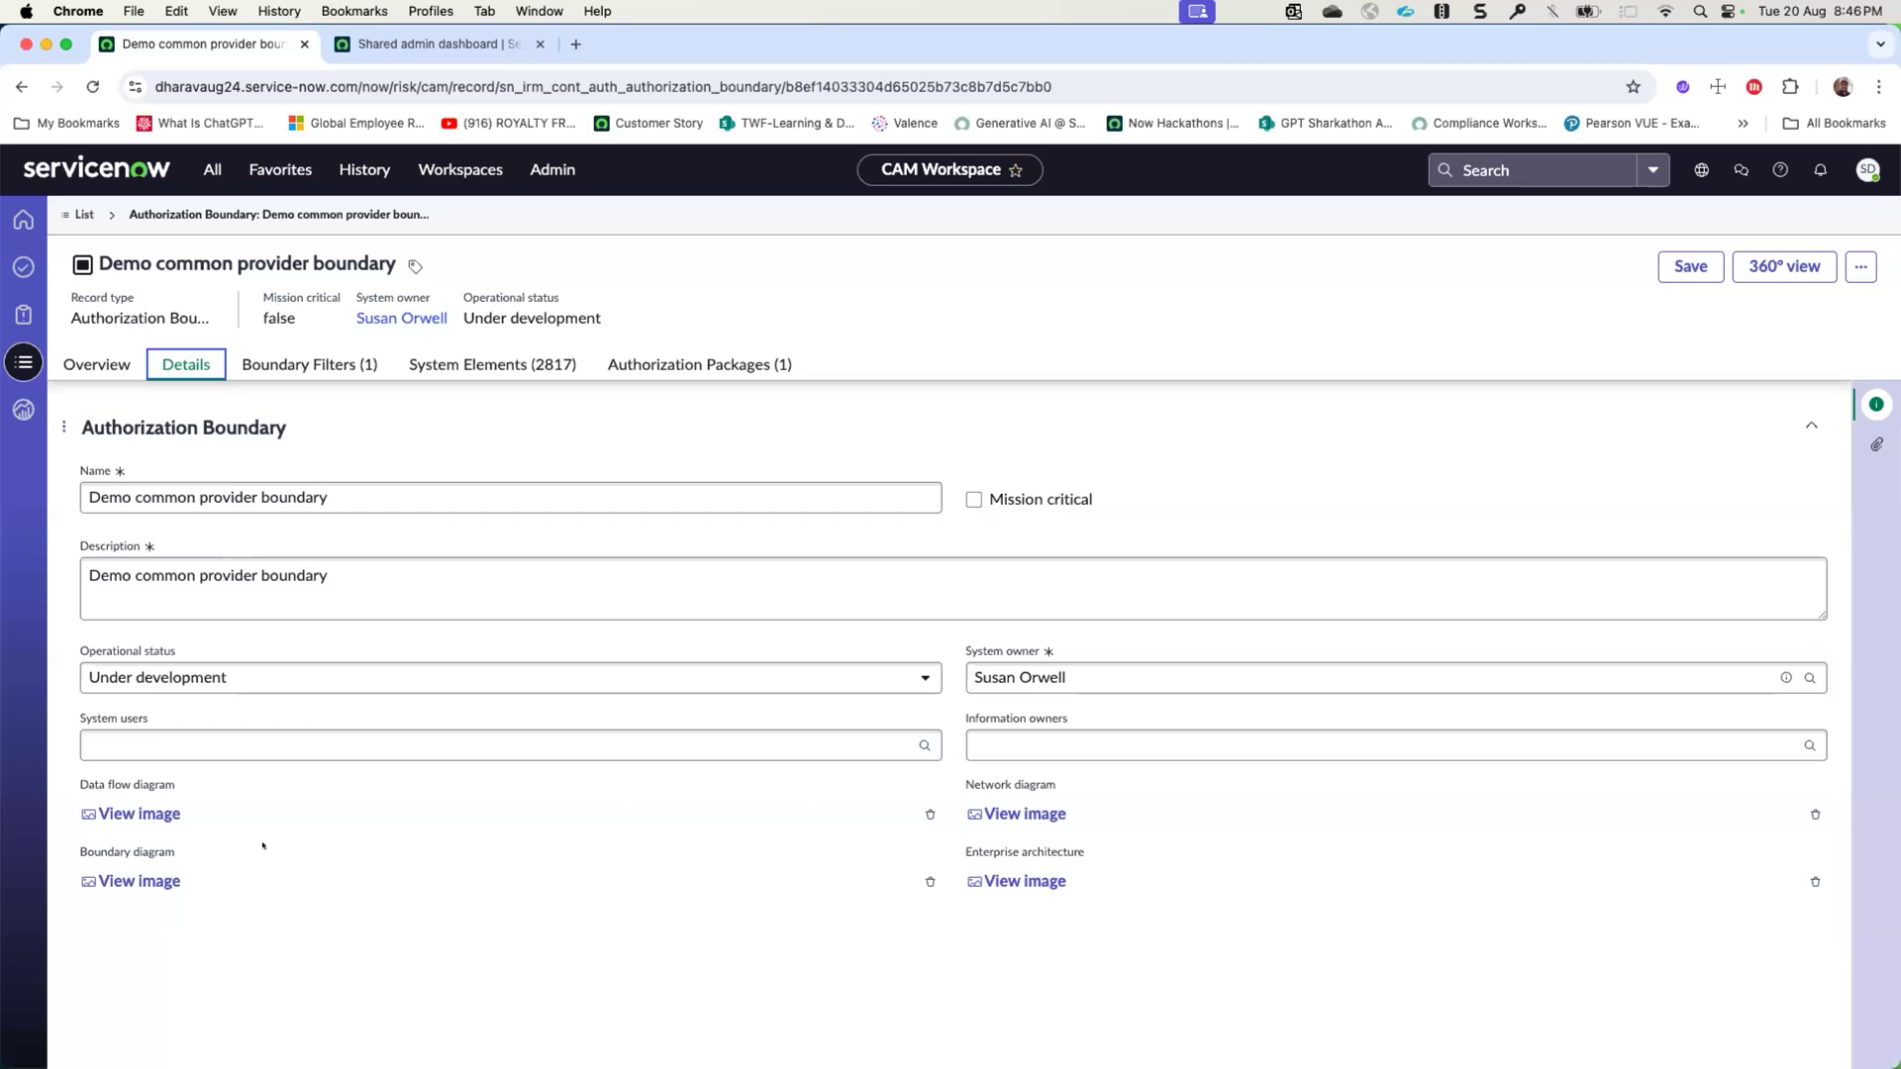
- View the boundary's data flow diagram image and close the viewer
{"action": "left_click", "coordinate": [149, 805]}
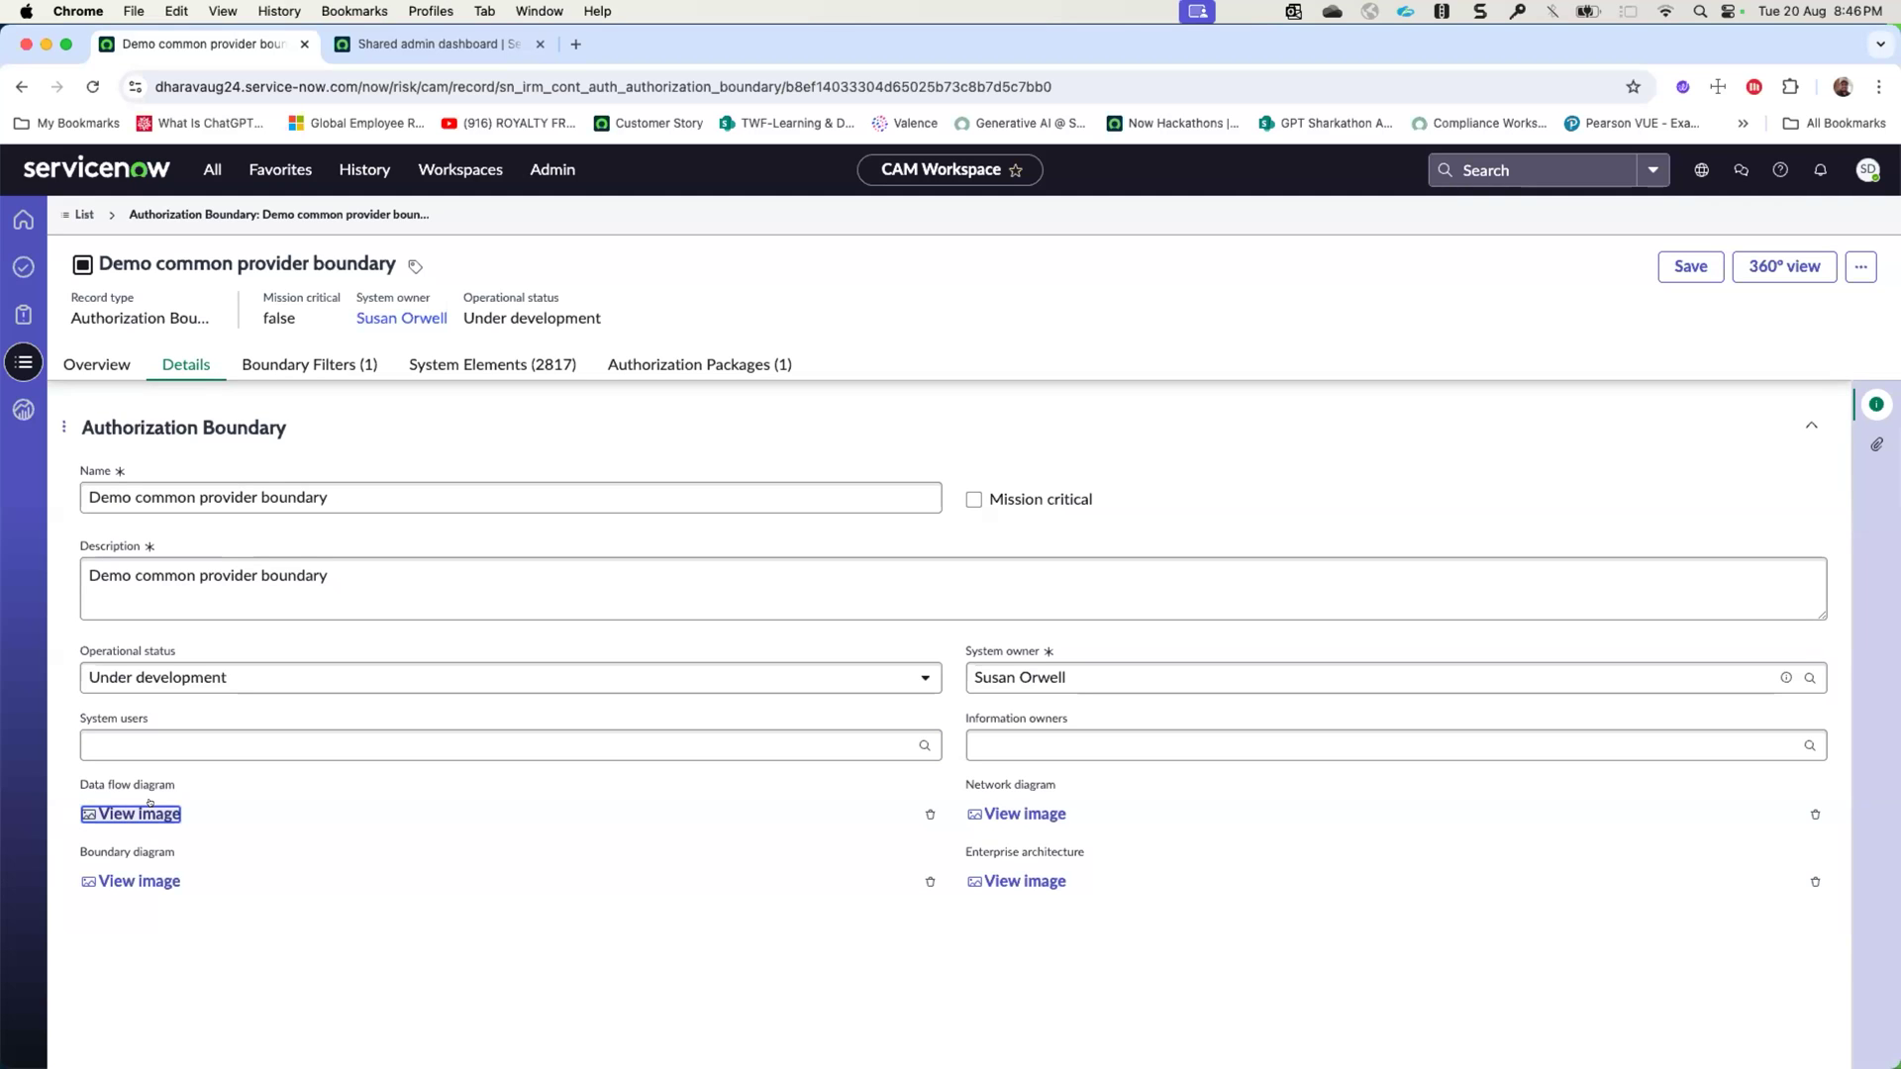
{"action": "scroll", "coordinate": [683, 626], "scroll_direction": "down", "scroll_amount": 5}
{"action": "scroll", "coordinate": [684, 626], "scroll_direction": "up", "scroll_amount": 5}
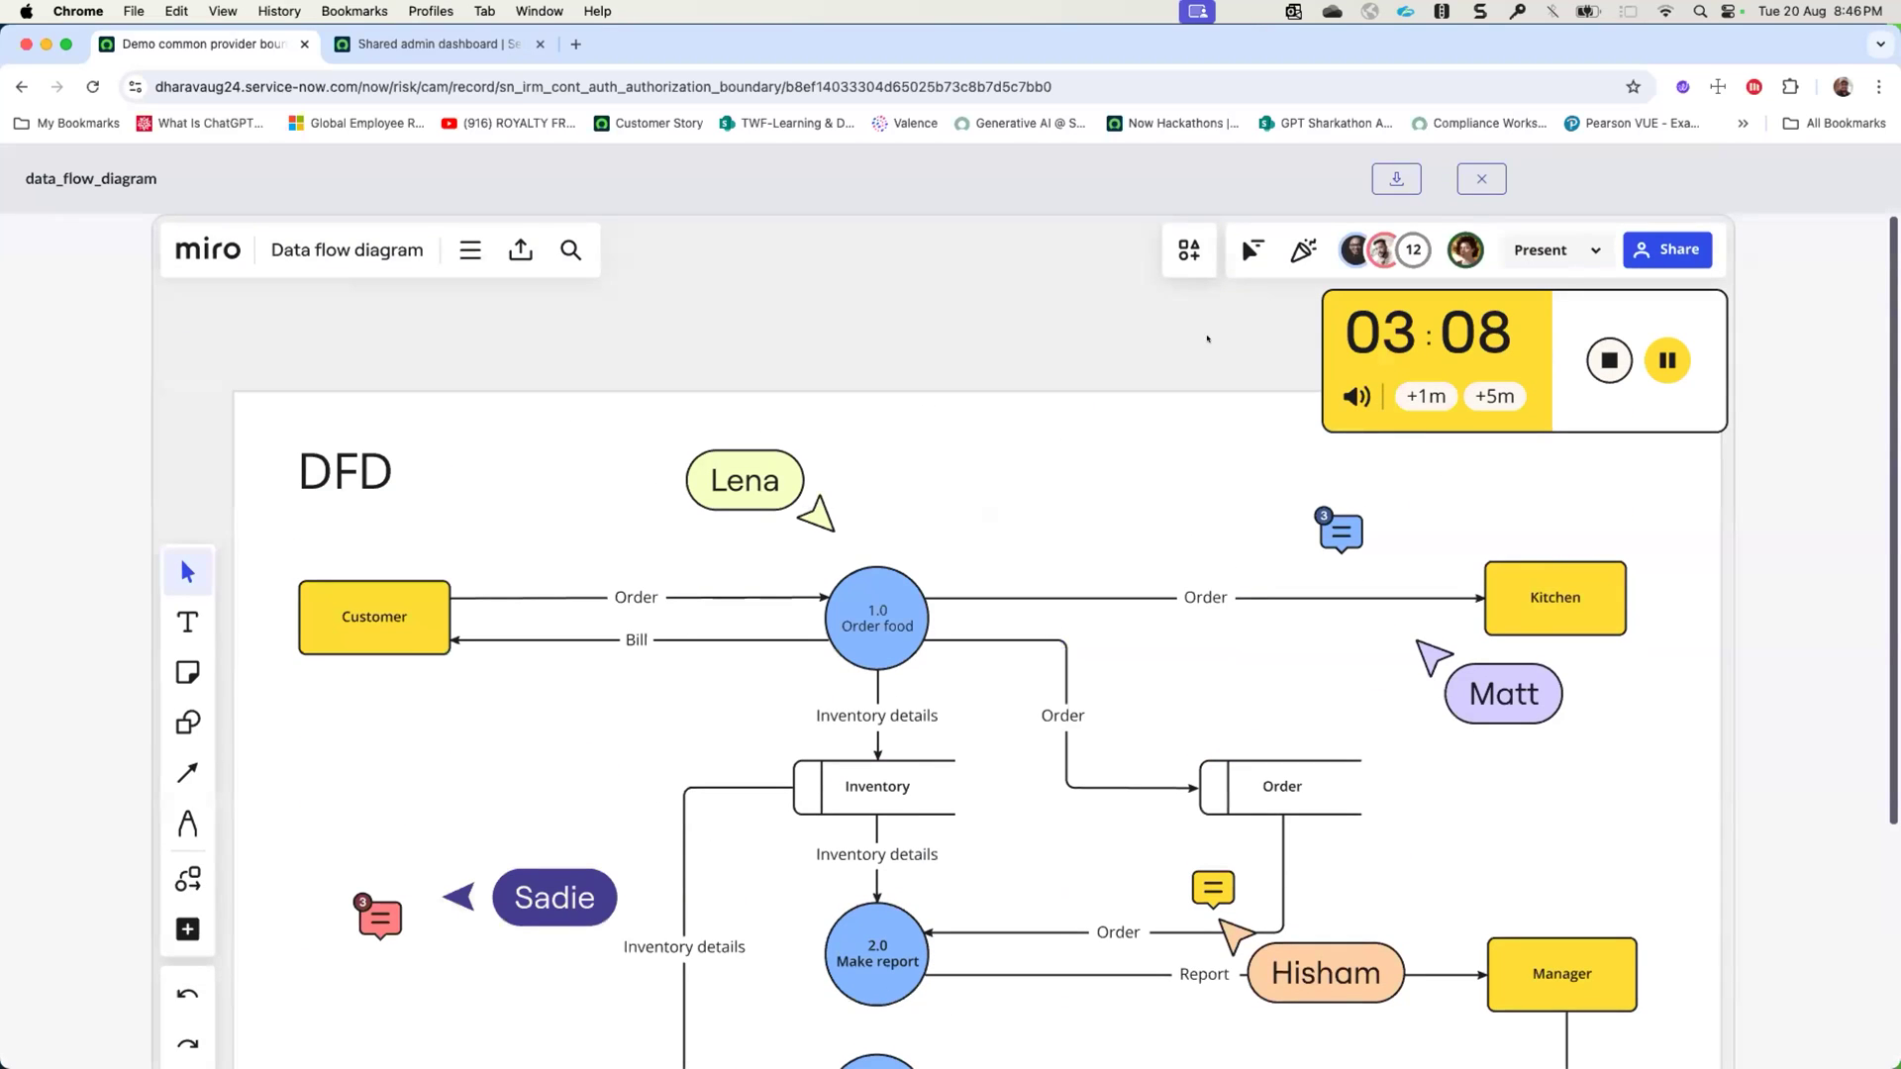
{"action": "left_click", "coordinate": [1481, 178]}
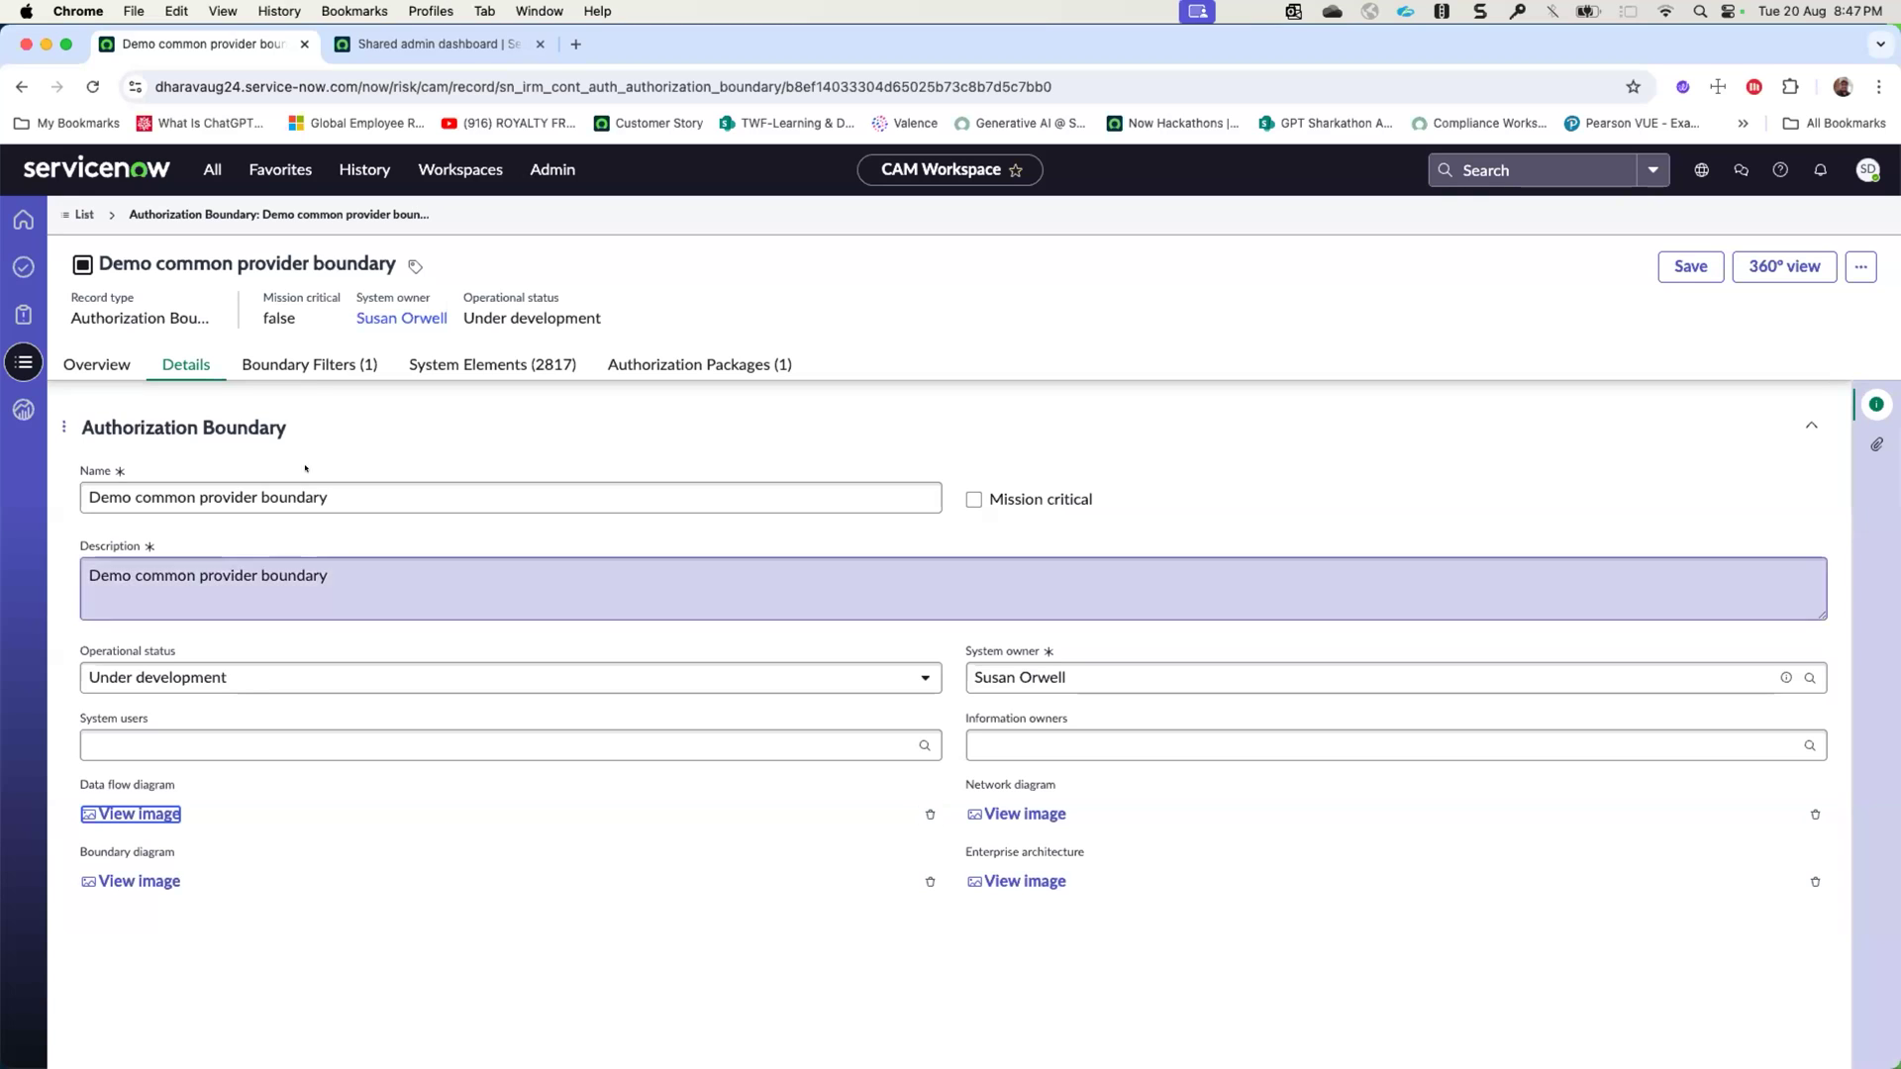
- Open the boundary filter named demo filter and inspect its table field and filter condition without changing them
{"action": "left_click", "coordinate": [310, 366]}
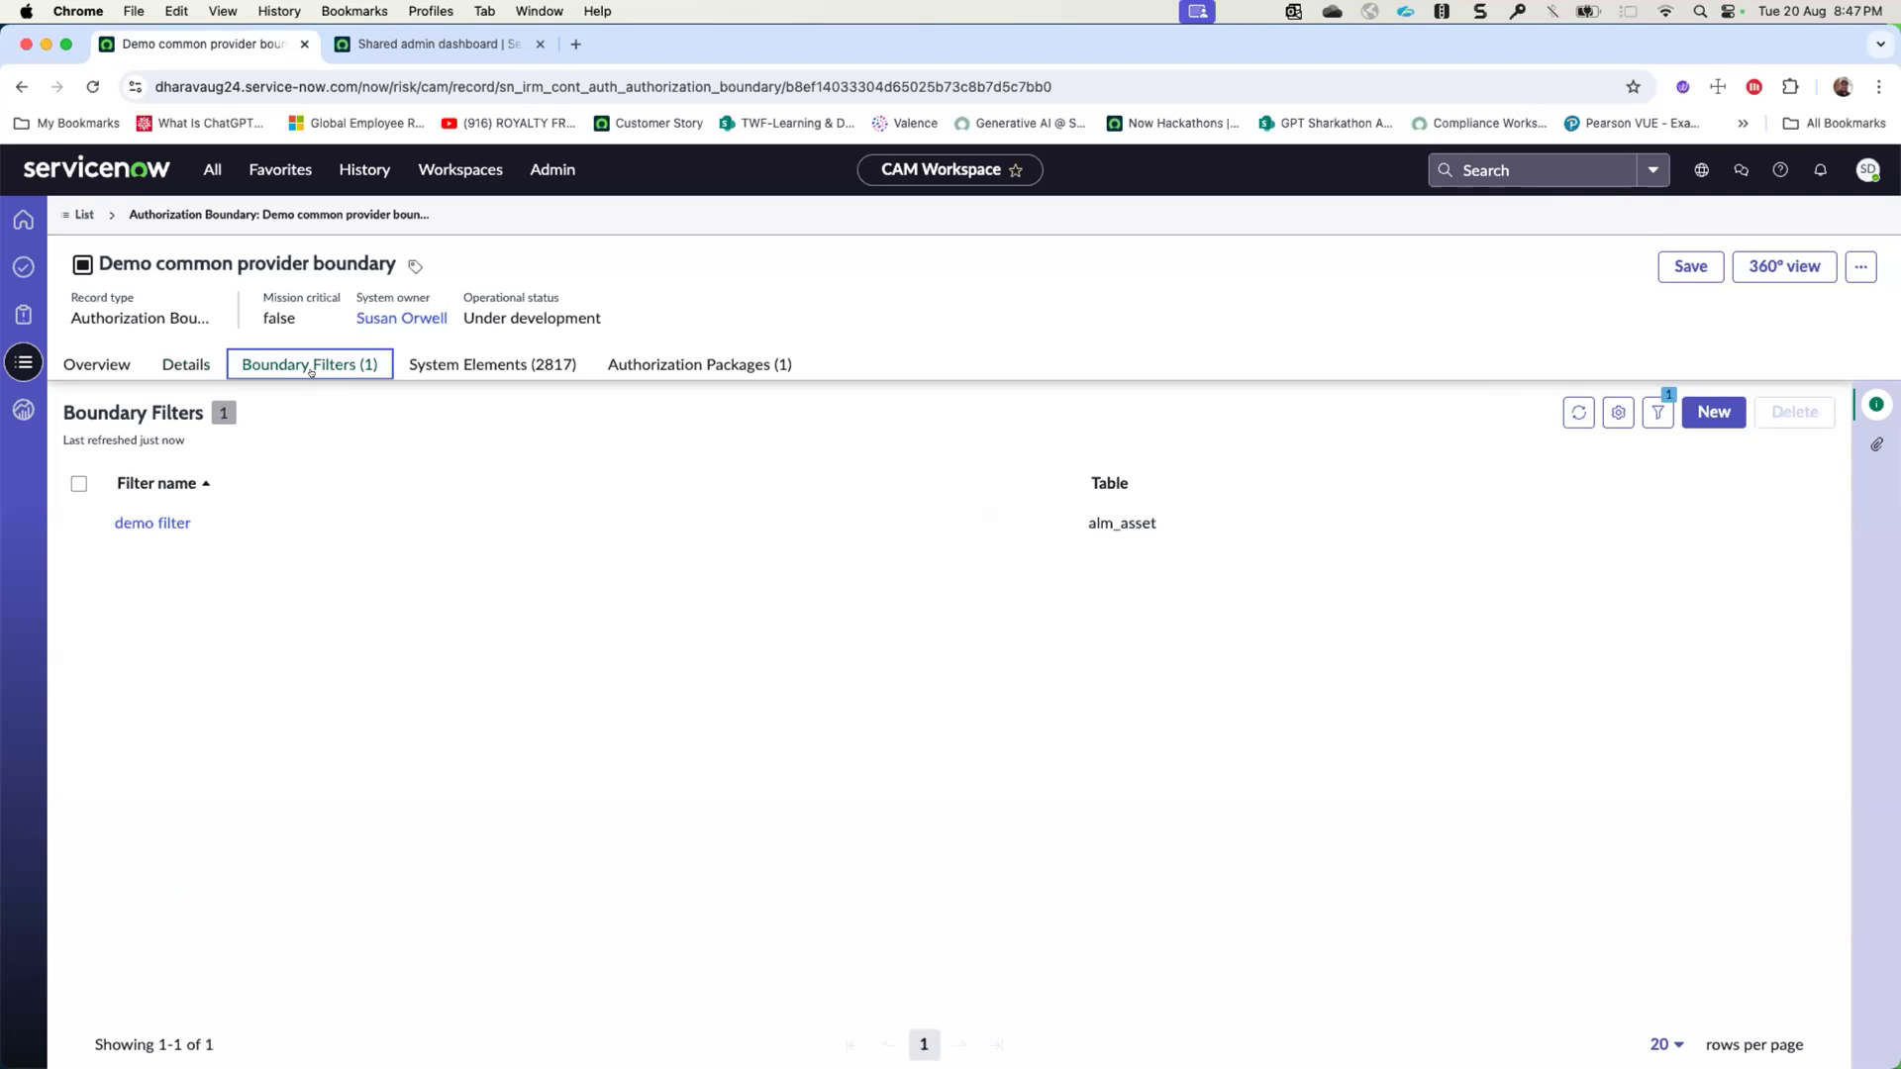
{"action": "left_click", "coordinate": [153, 523]}
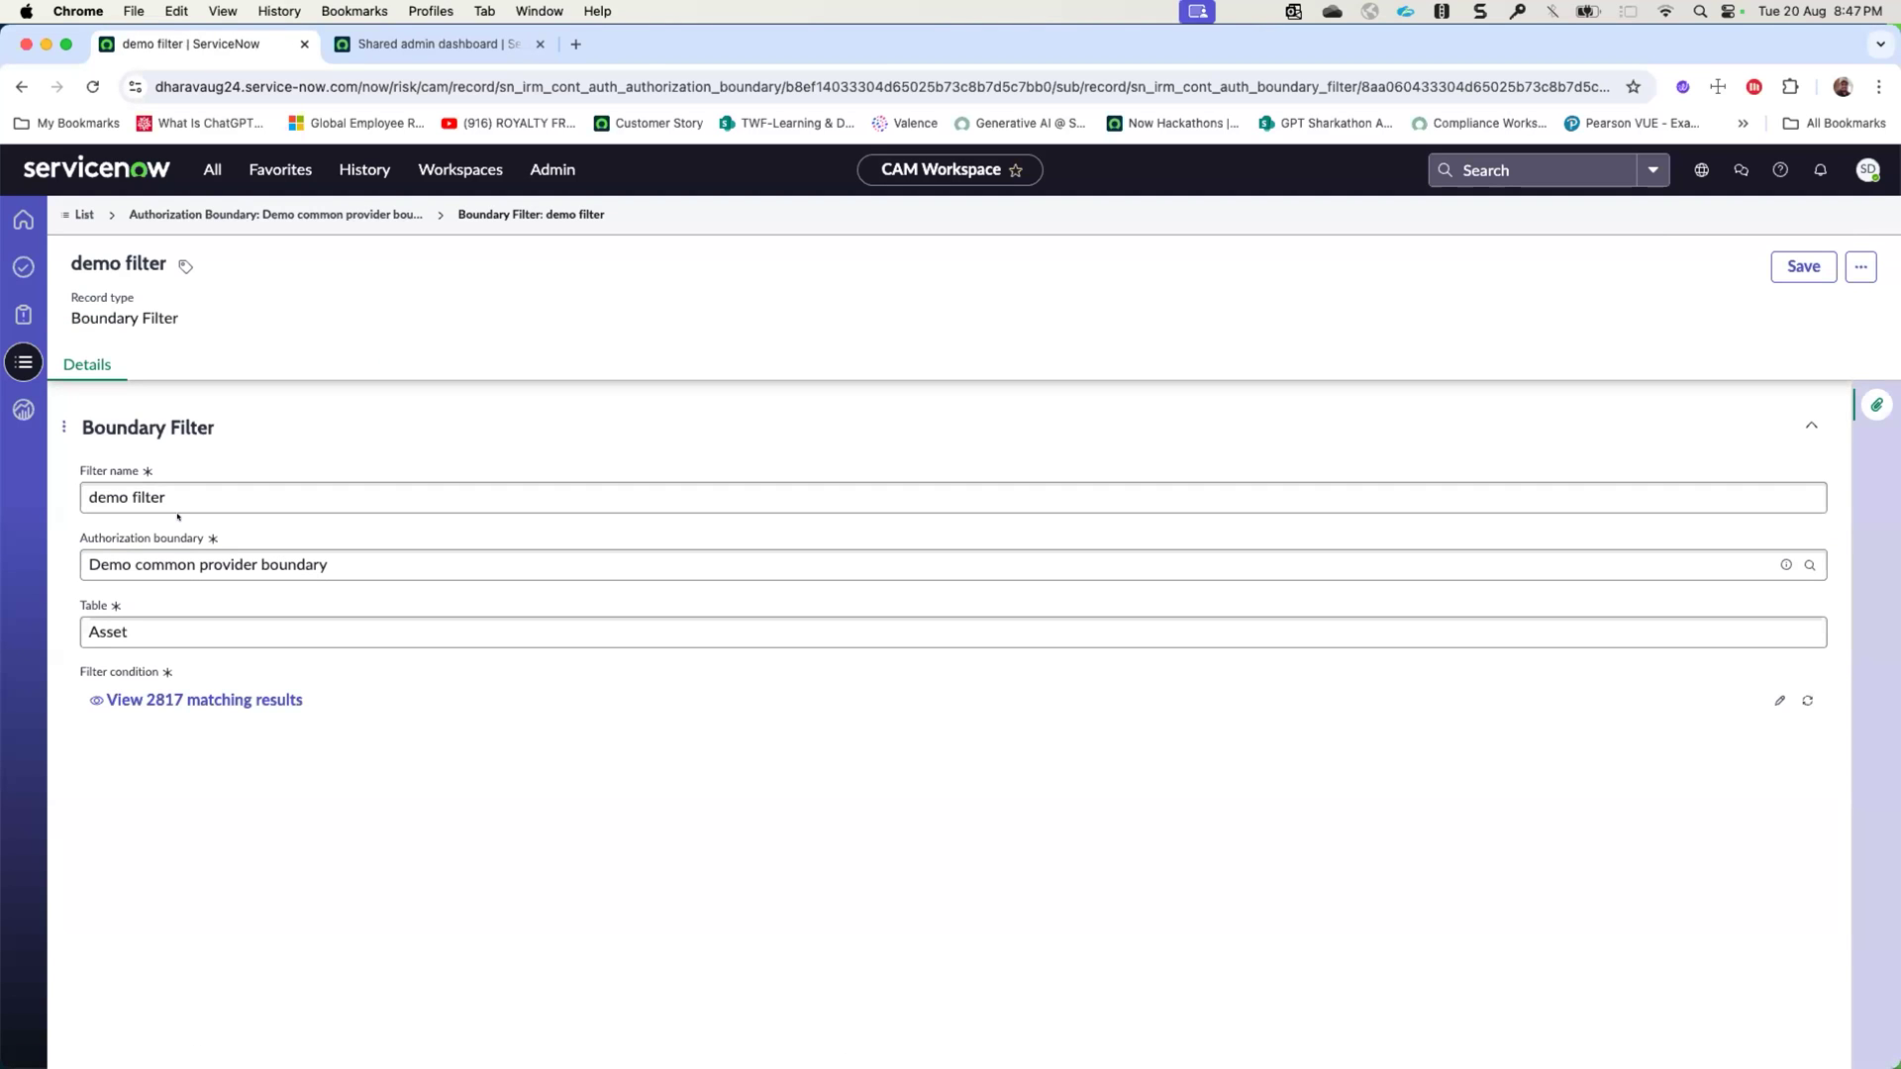
{"action": "left_click", "coordinate": [146, 613]}
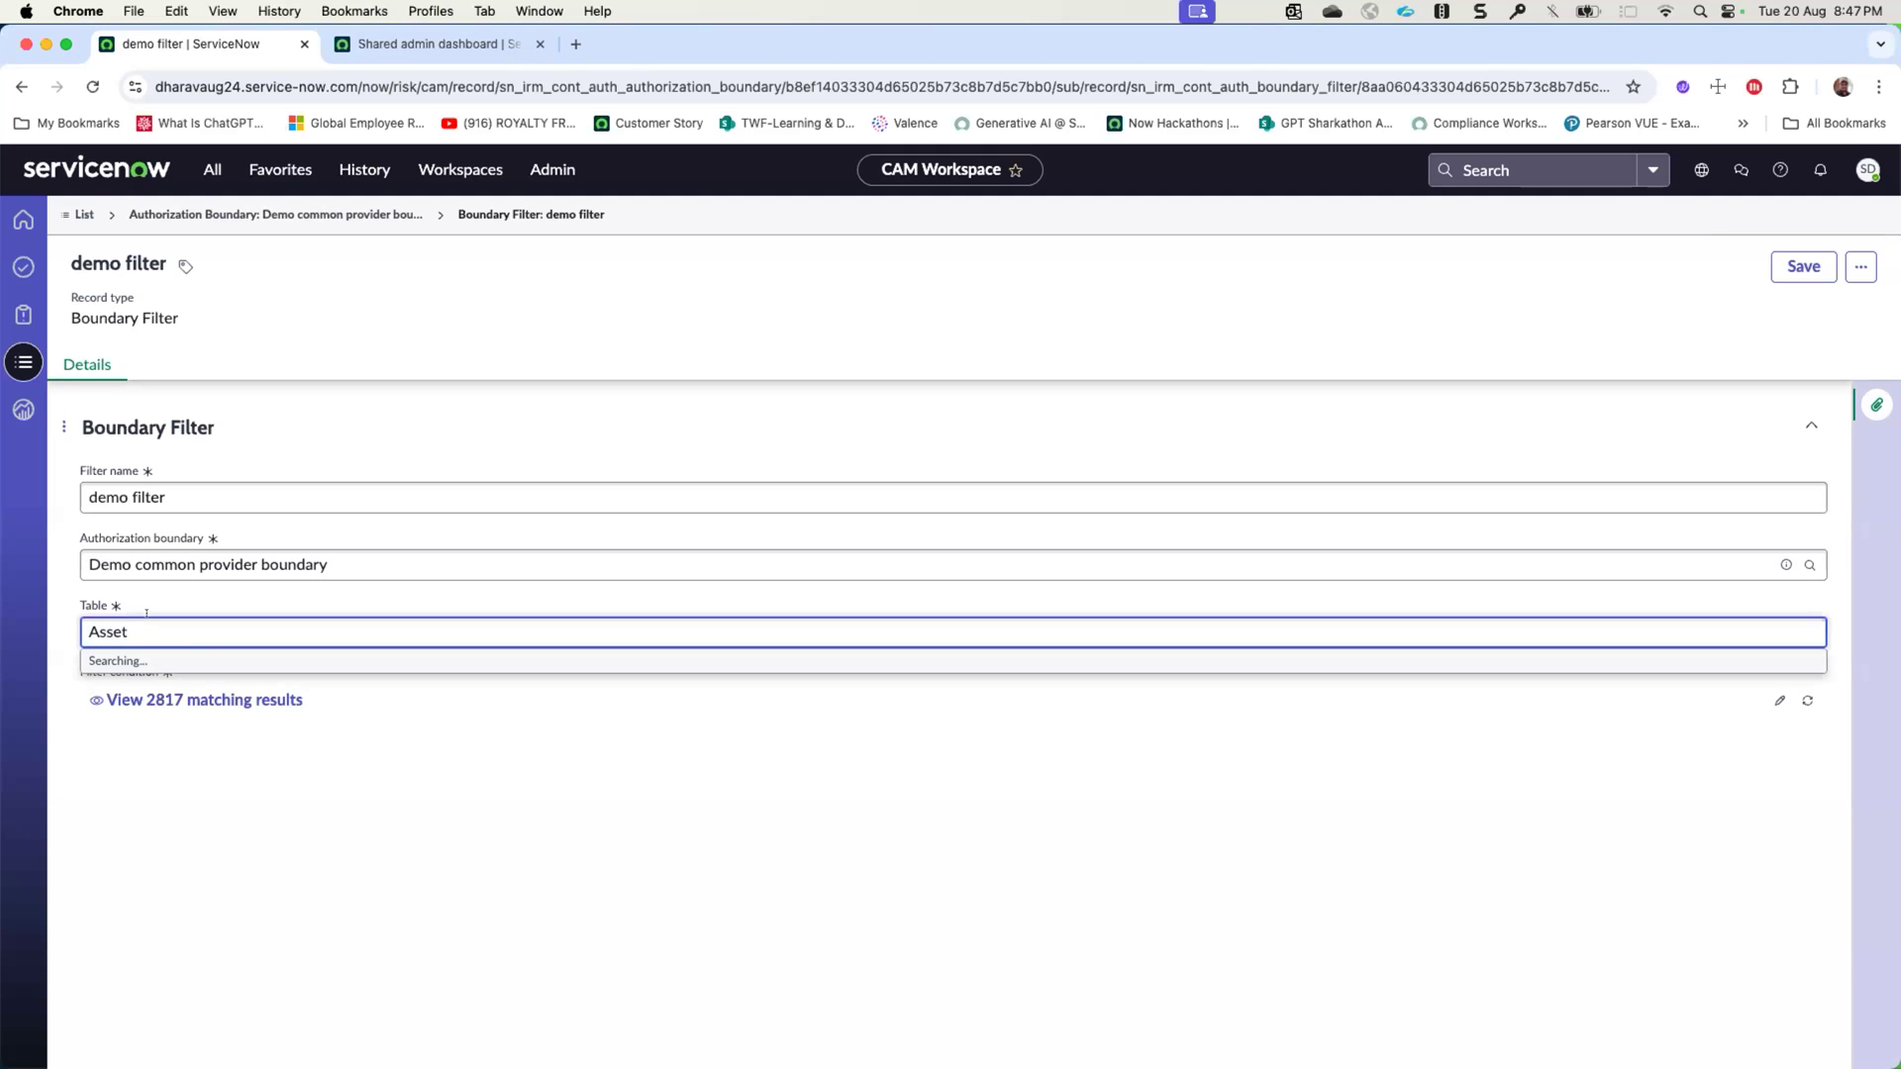
{"action": "left_click", "coordinate": [258, 785]}
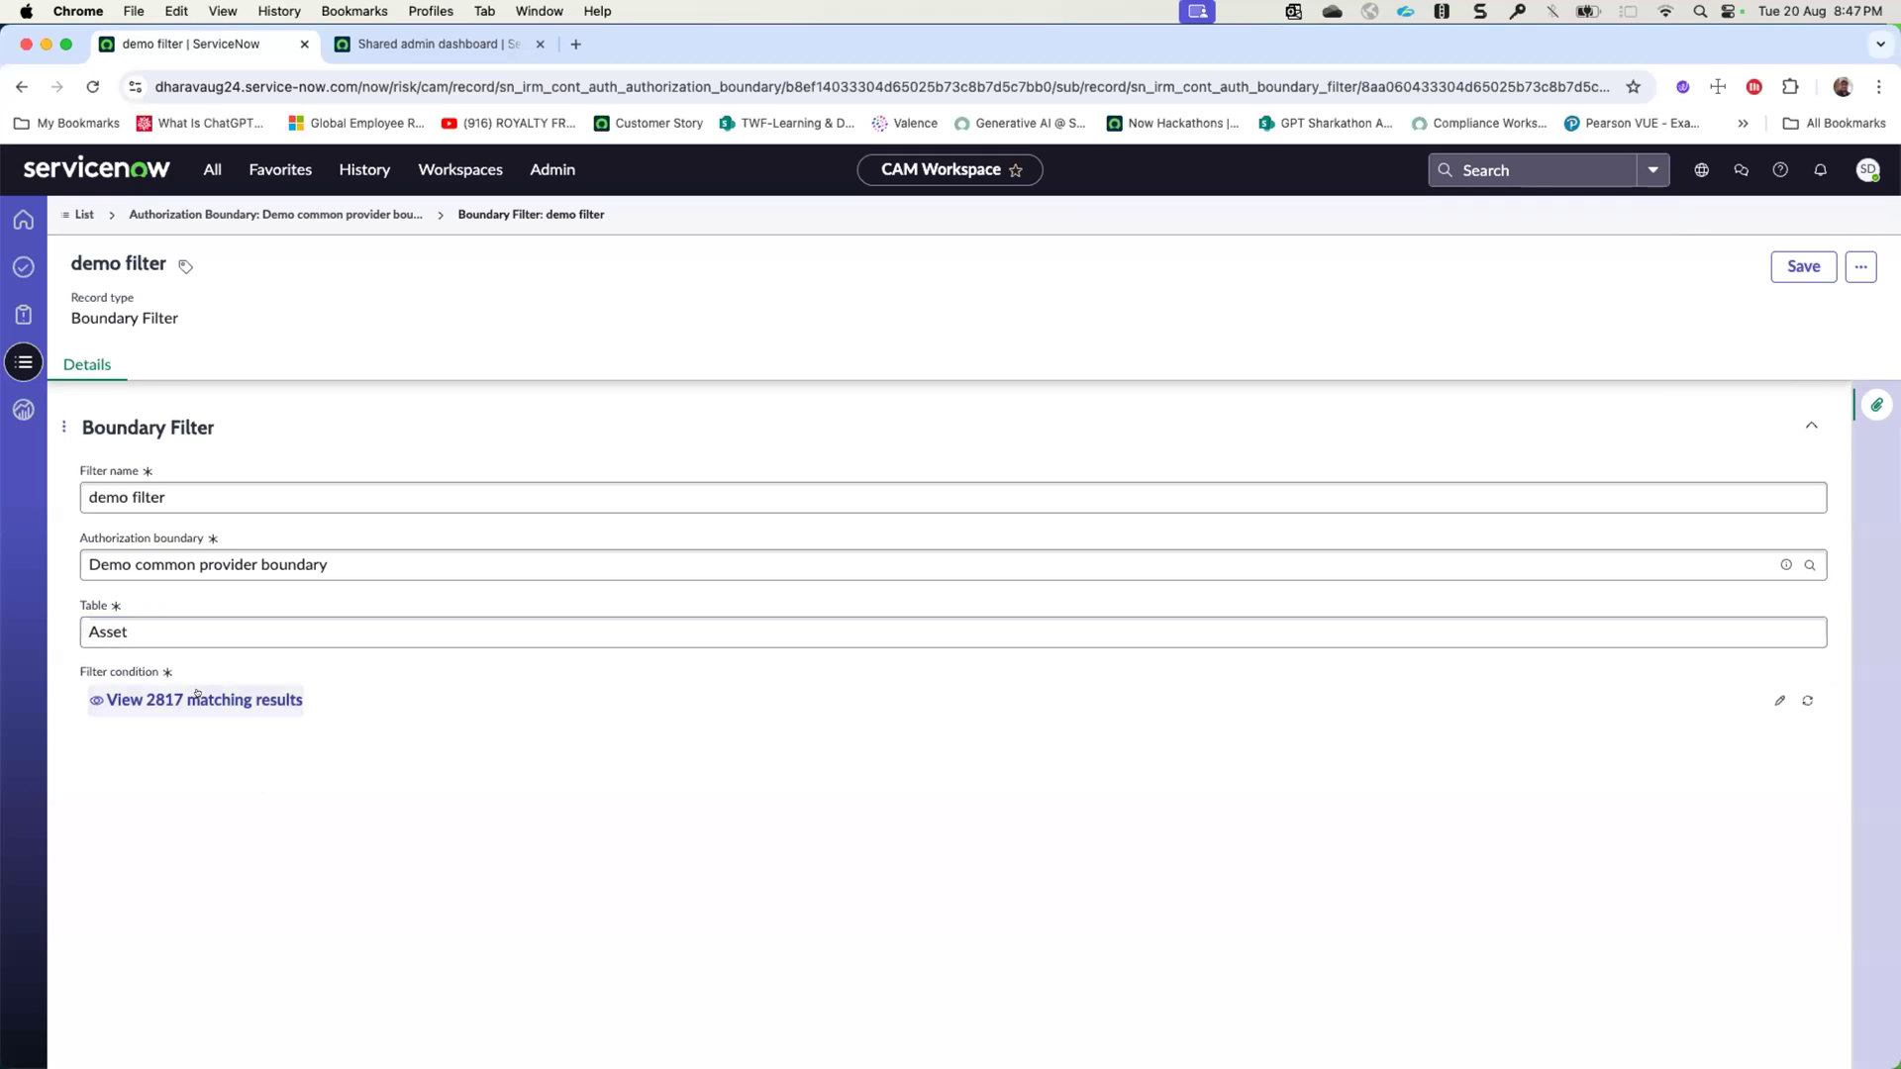
{"action": "left_click", "coordinate": [1772, 700]}
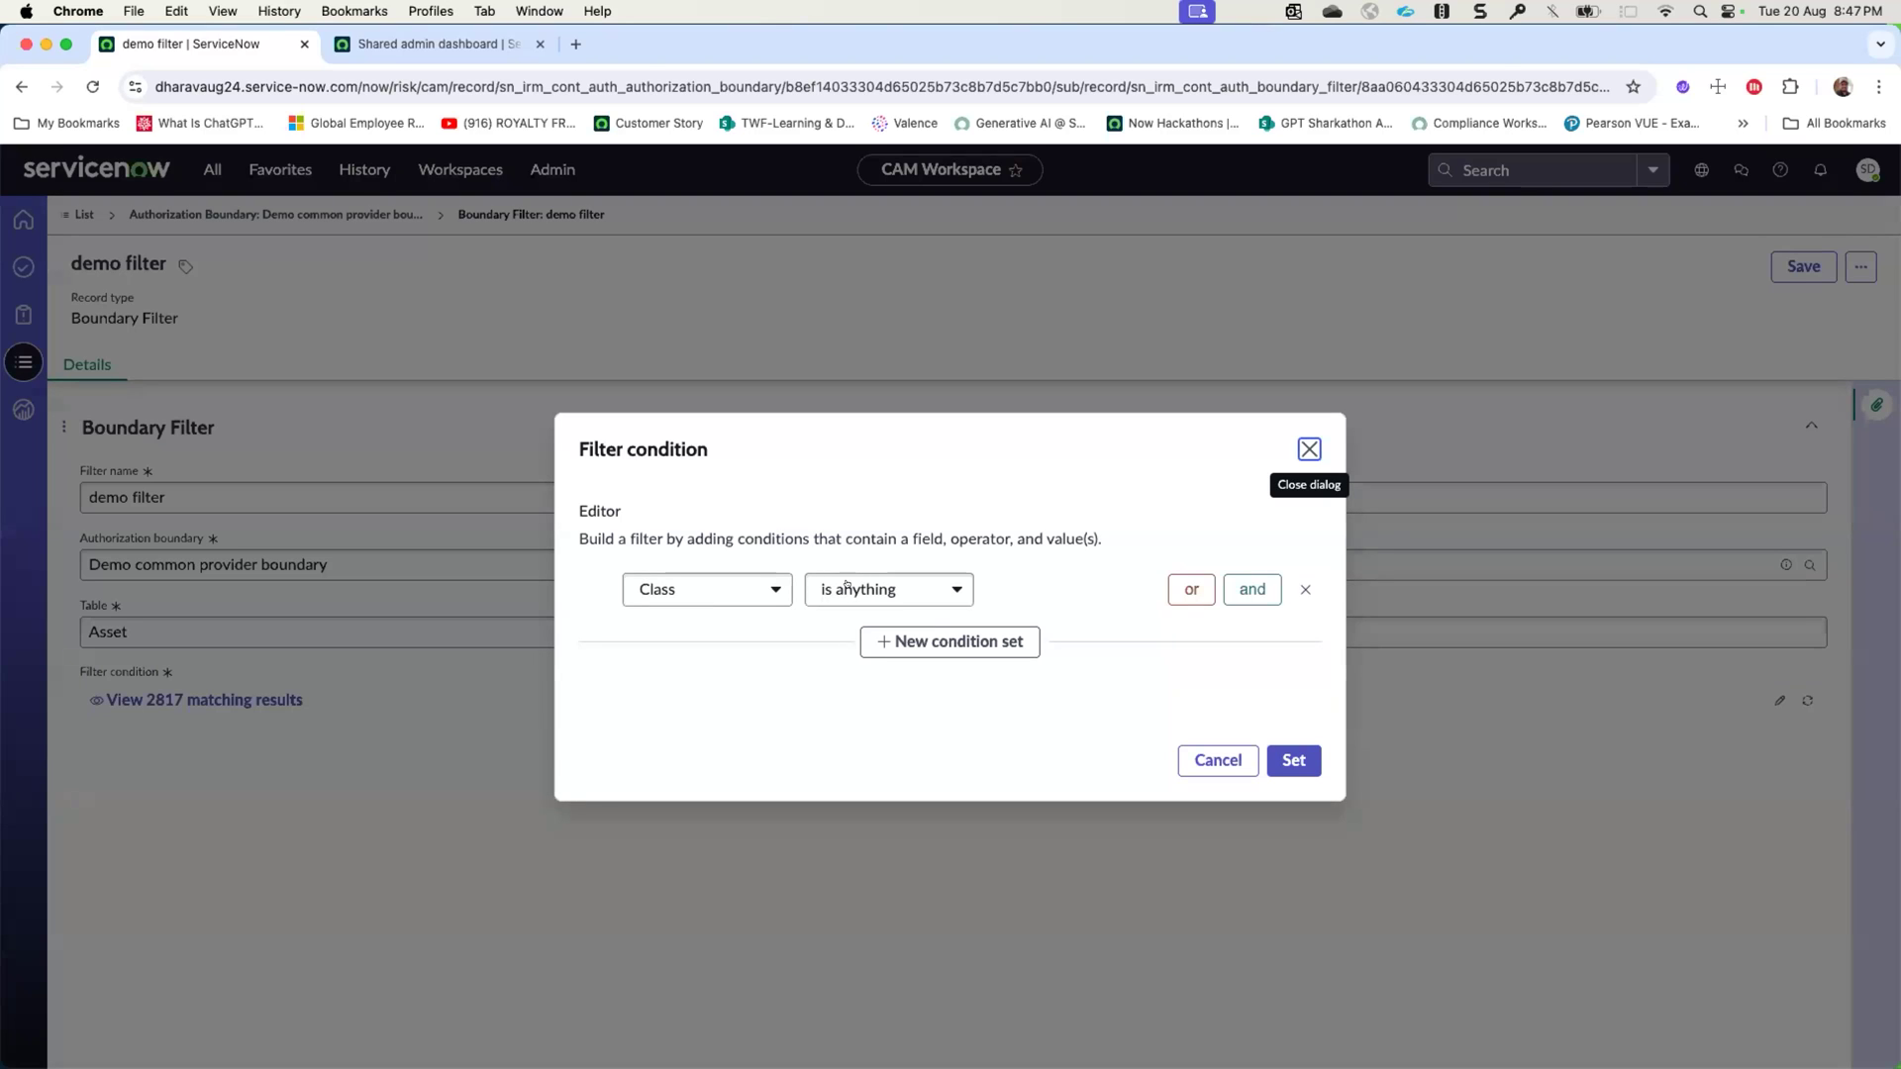
{"action": "left_click", "coordinate": [1310, 452]}
- Look through the records matching the demo filter's condition and close the results
{"action": "left_click", "coordinate": [180, 705]}
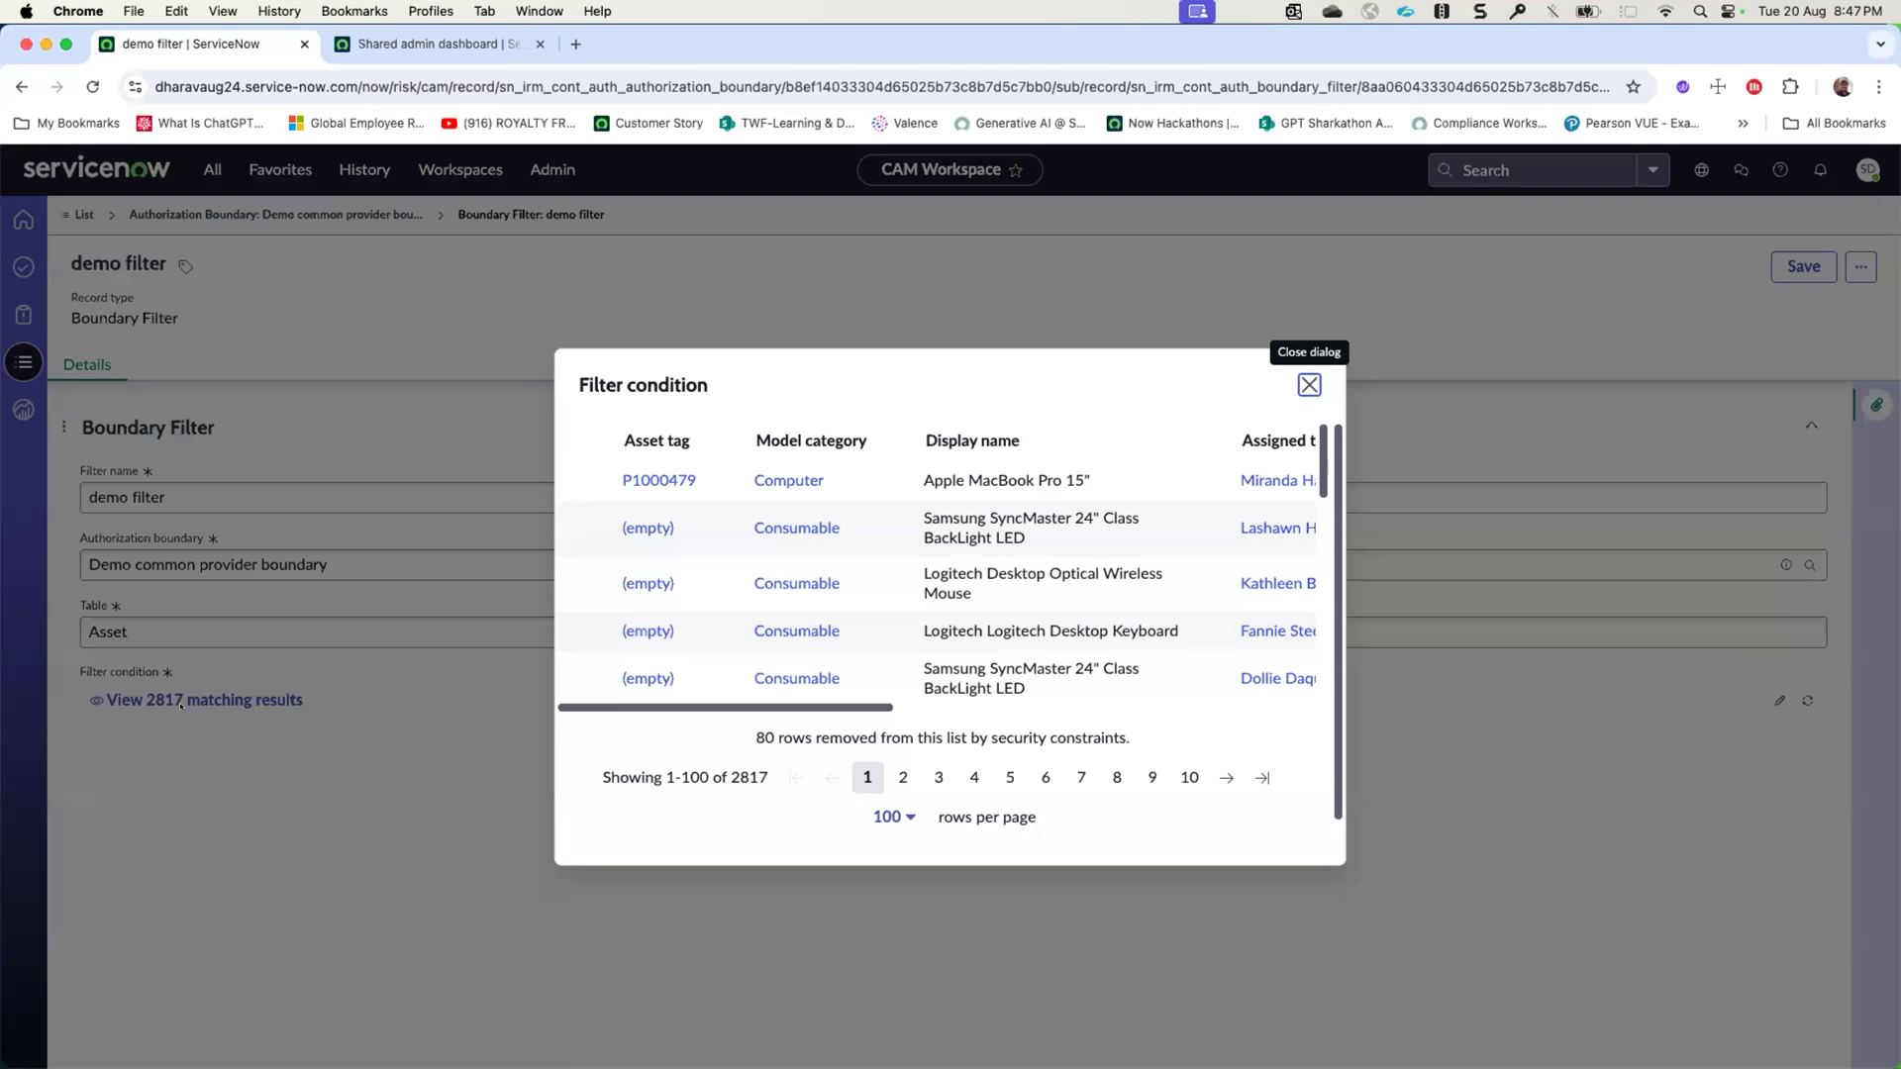
{"action": "scroll", "coordinate": [758, 594], "scroll_direction": "down", "scroll_amount": 2}
{"action": "scroll", "coordinate": [758, 555], "scroll_direction": "up", "scroll_amount": 2}
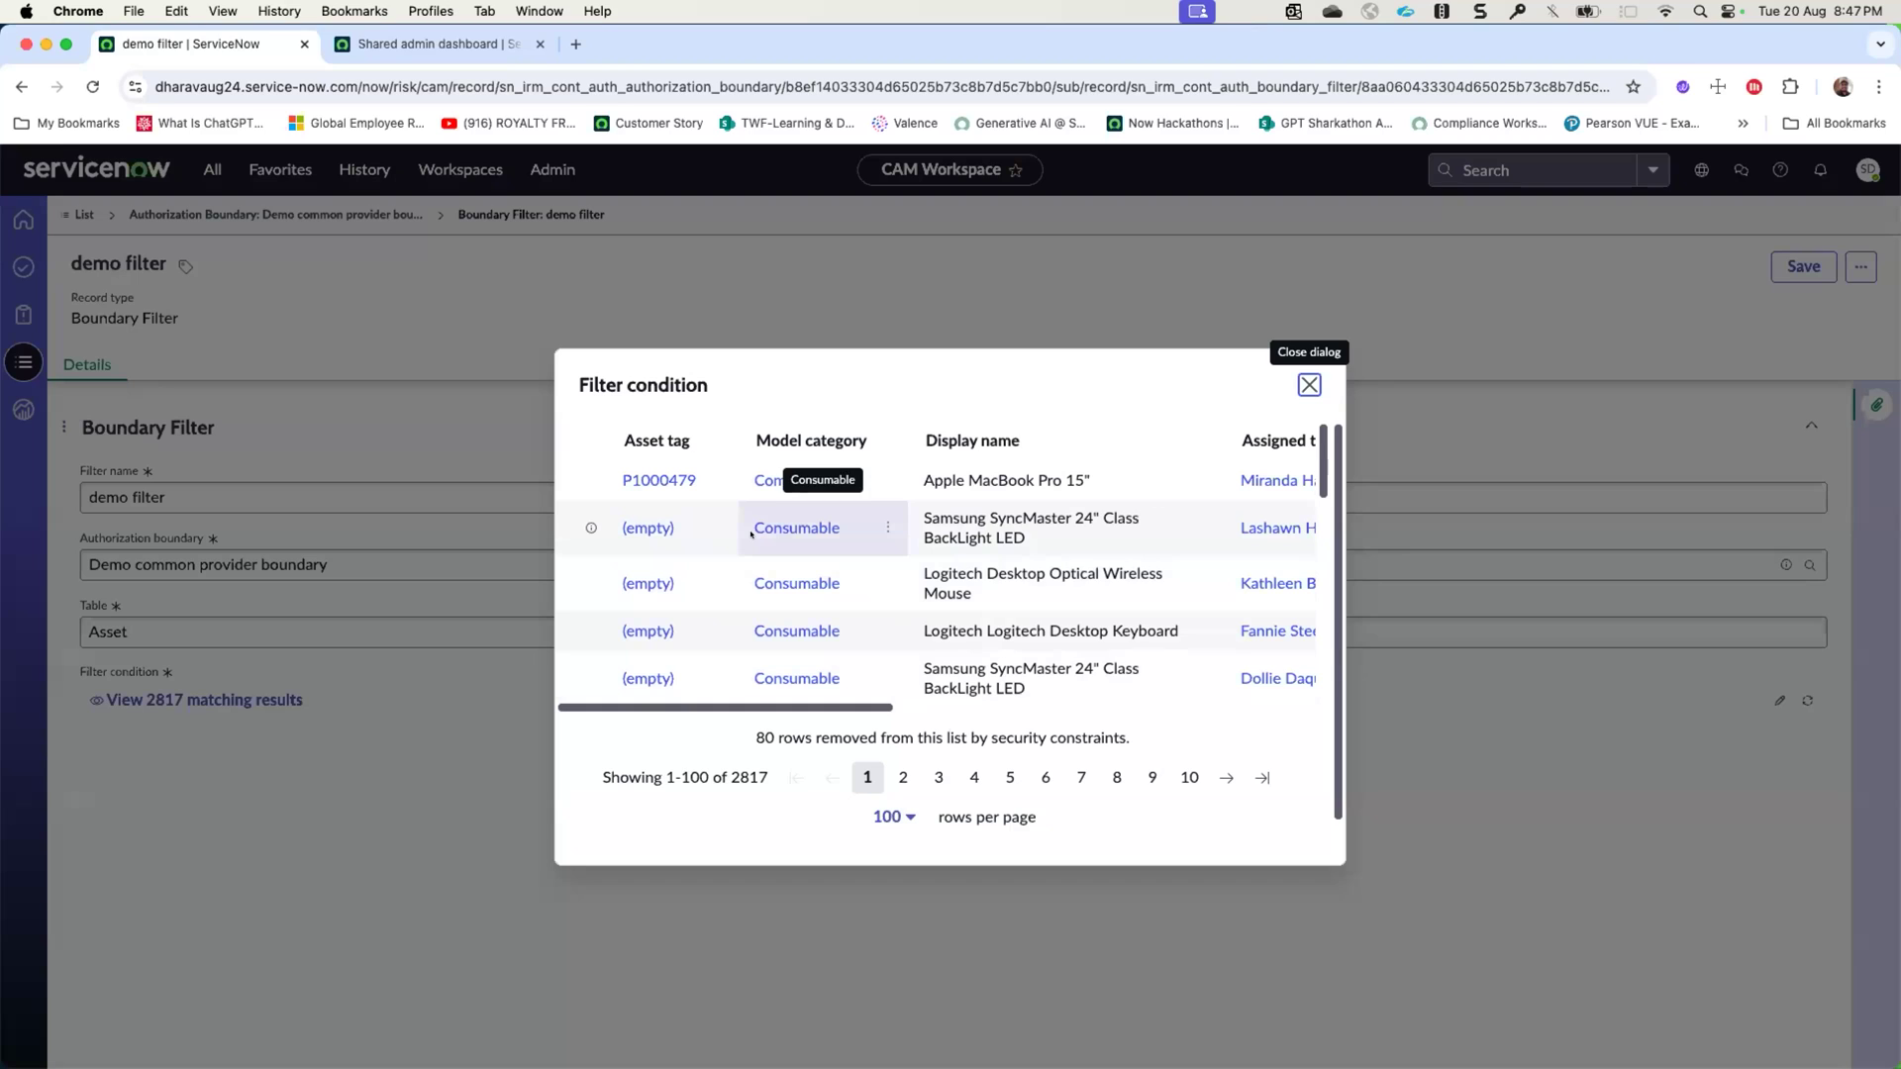
{"action": "left_click", "coordinate": [1309, 384]}
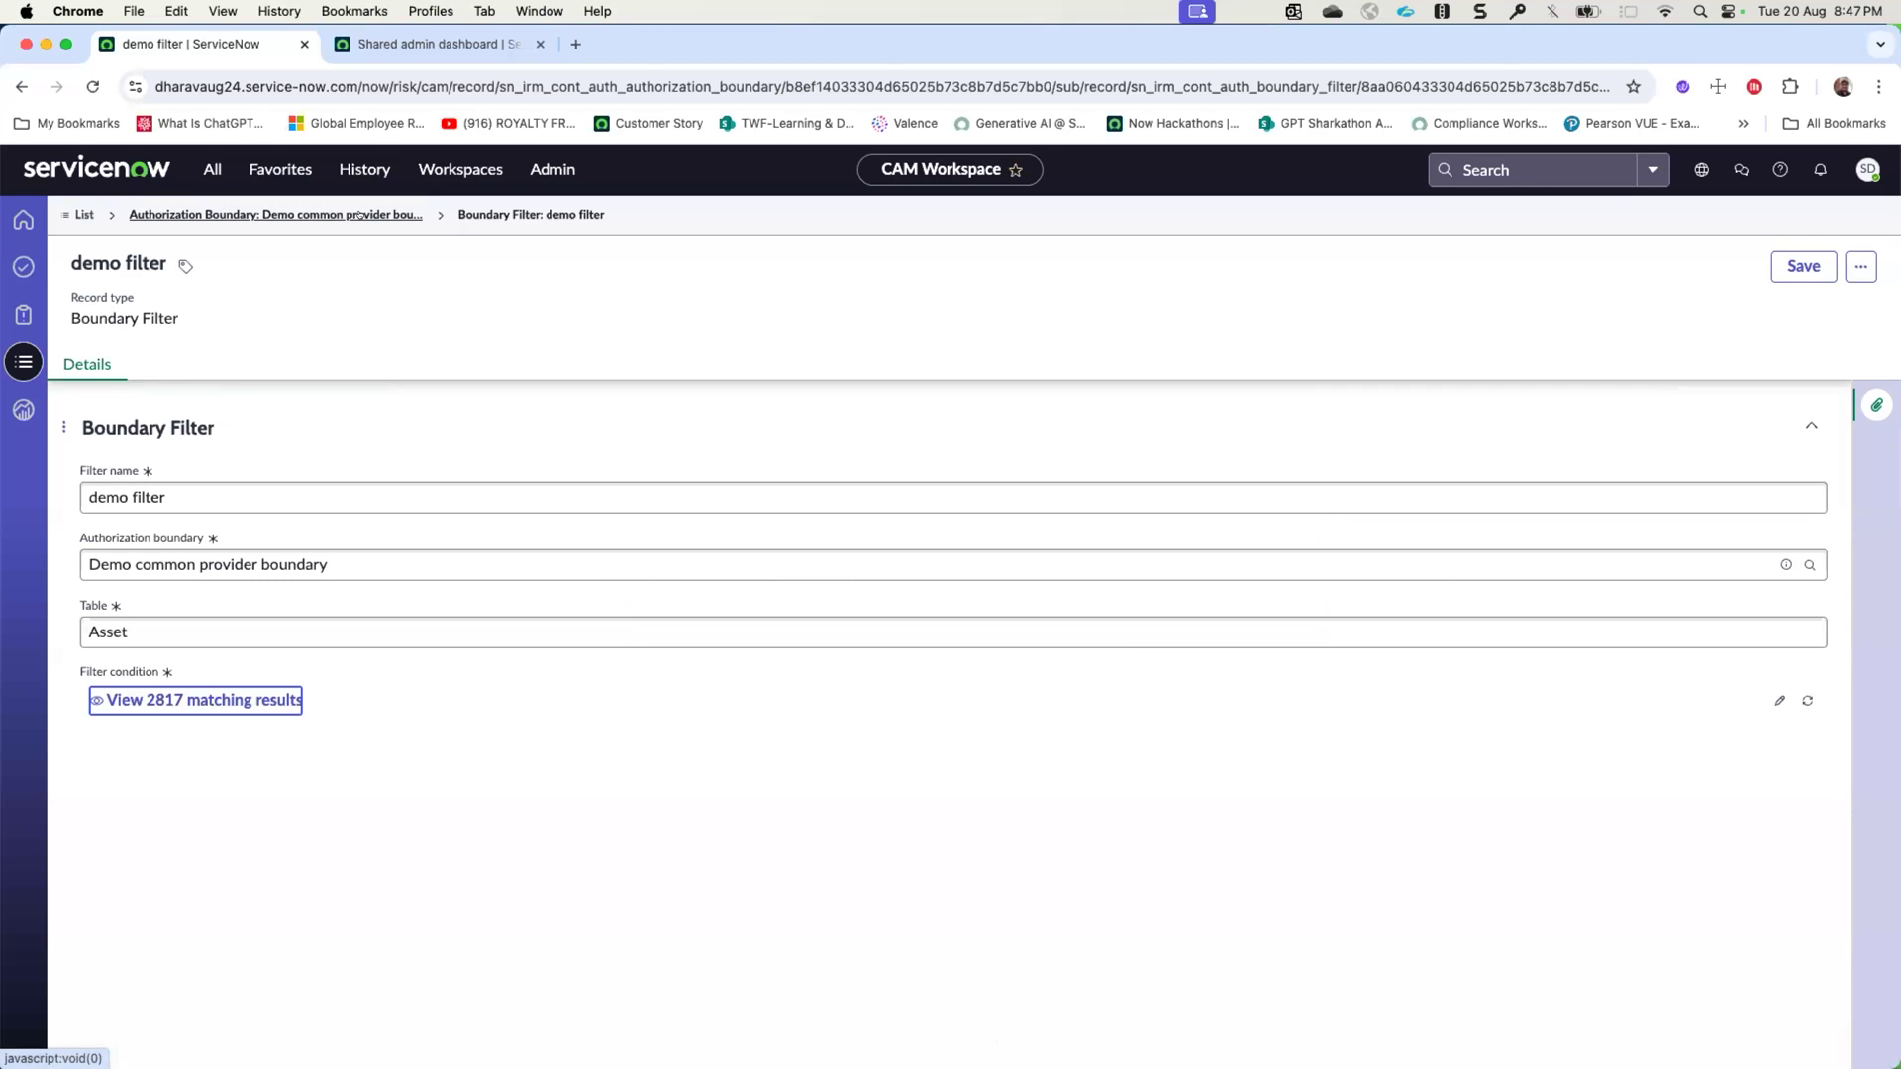
- Start a new system element for the Demo common provider boundary with Windows Server as its table
{"action": "left_click", "coordinate": [362, 214]}
{"action": "left_click", "coordinate": [436, 366]}
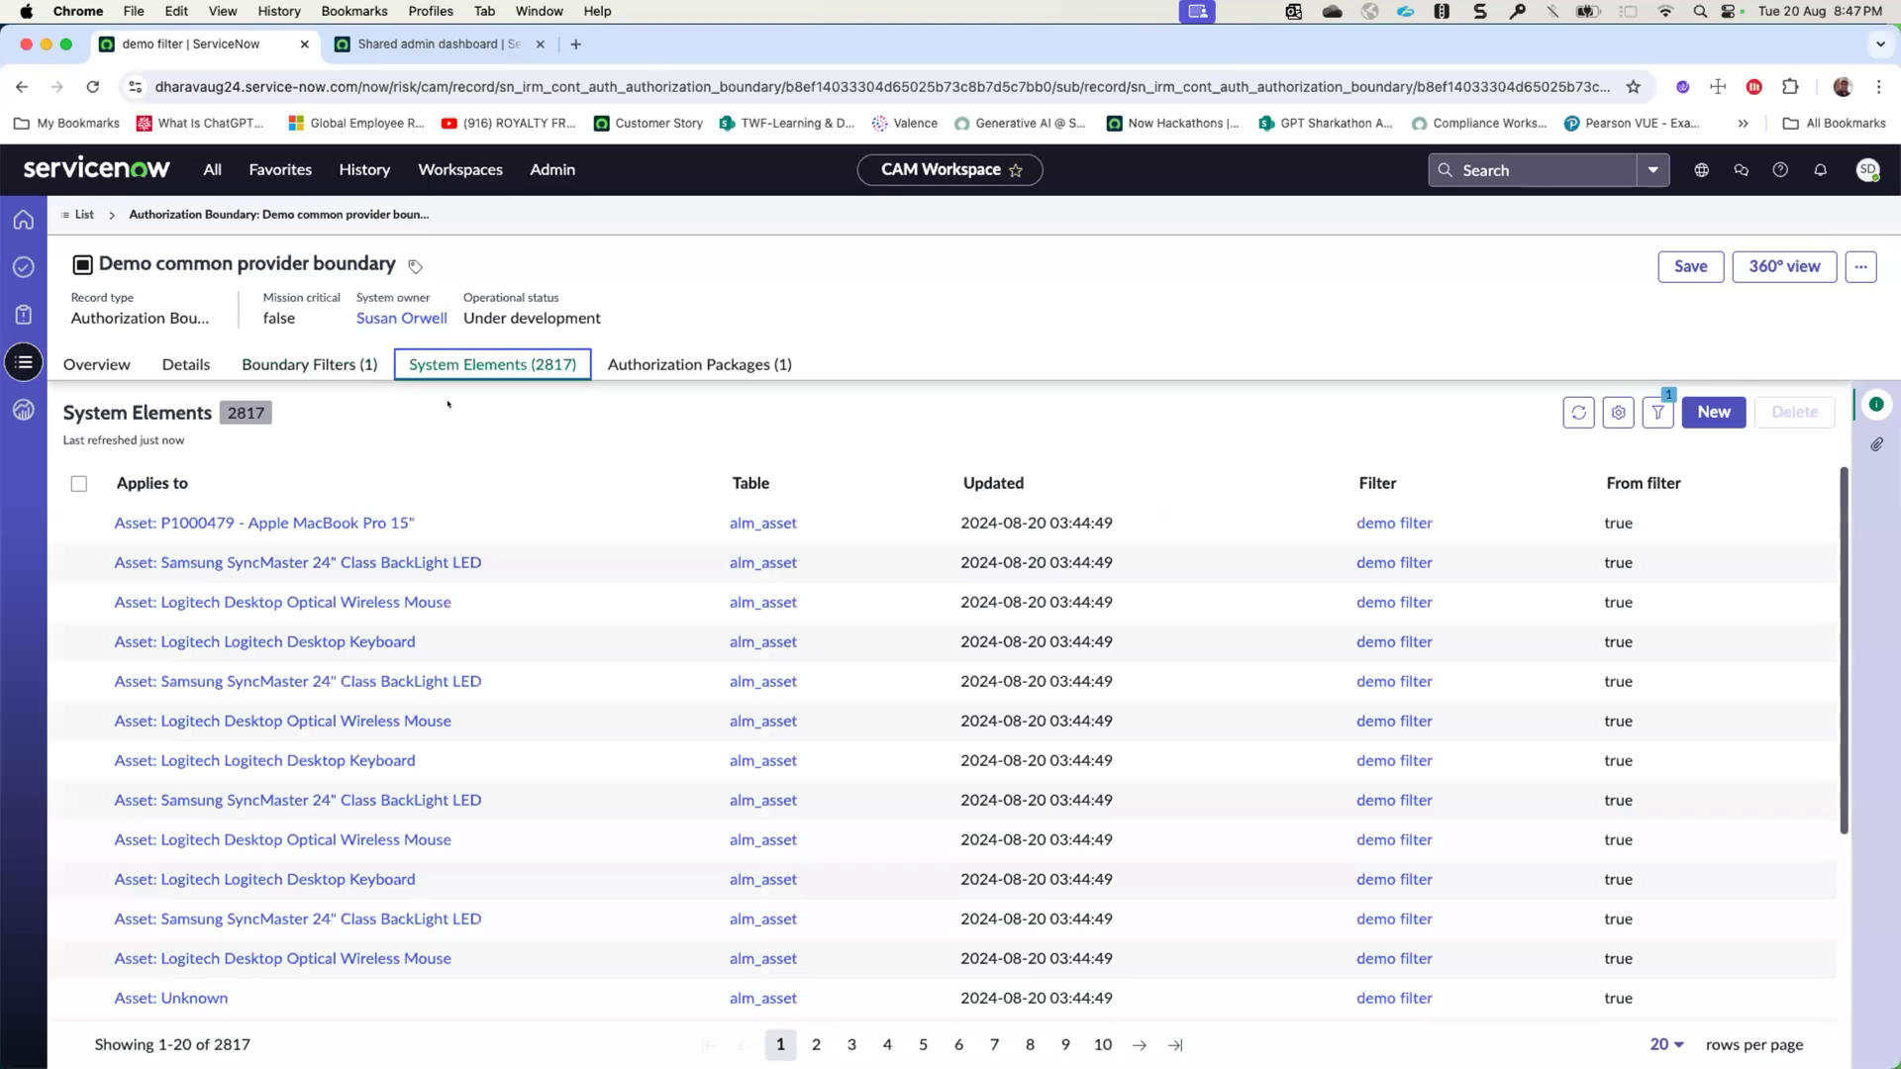
{"action": "left_click", "coordinate": [1714, 412]}
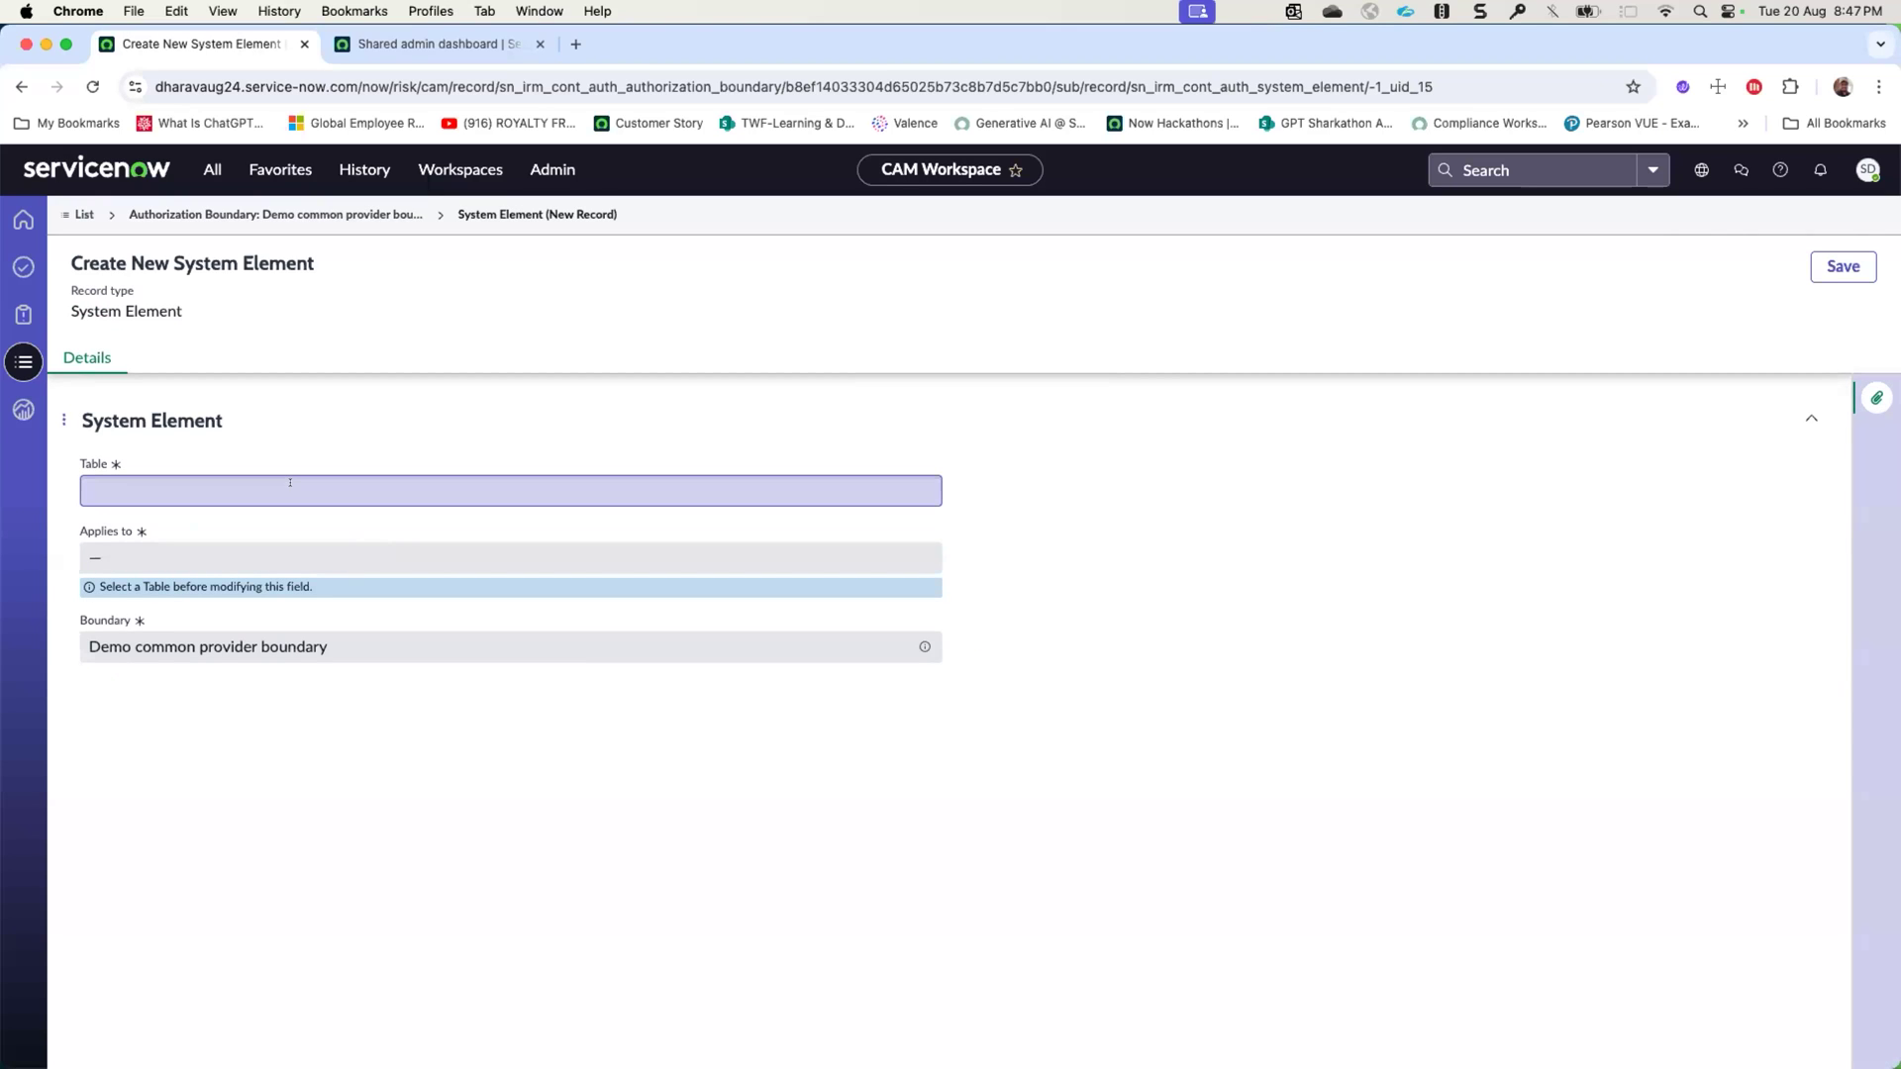
{"action": "left_click", "coordinate": [290, 483]}
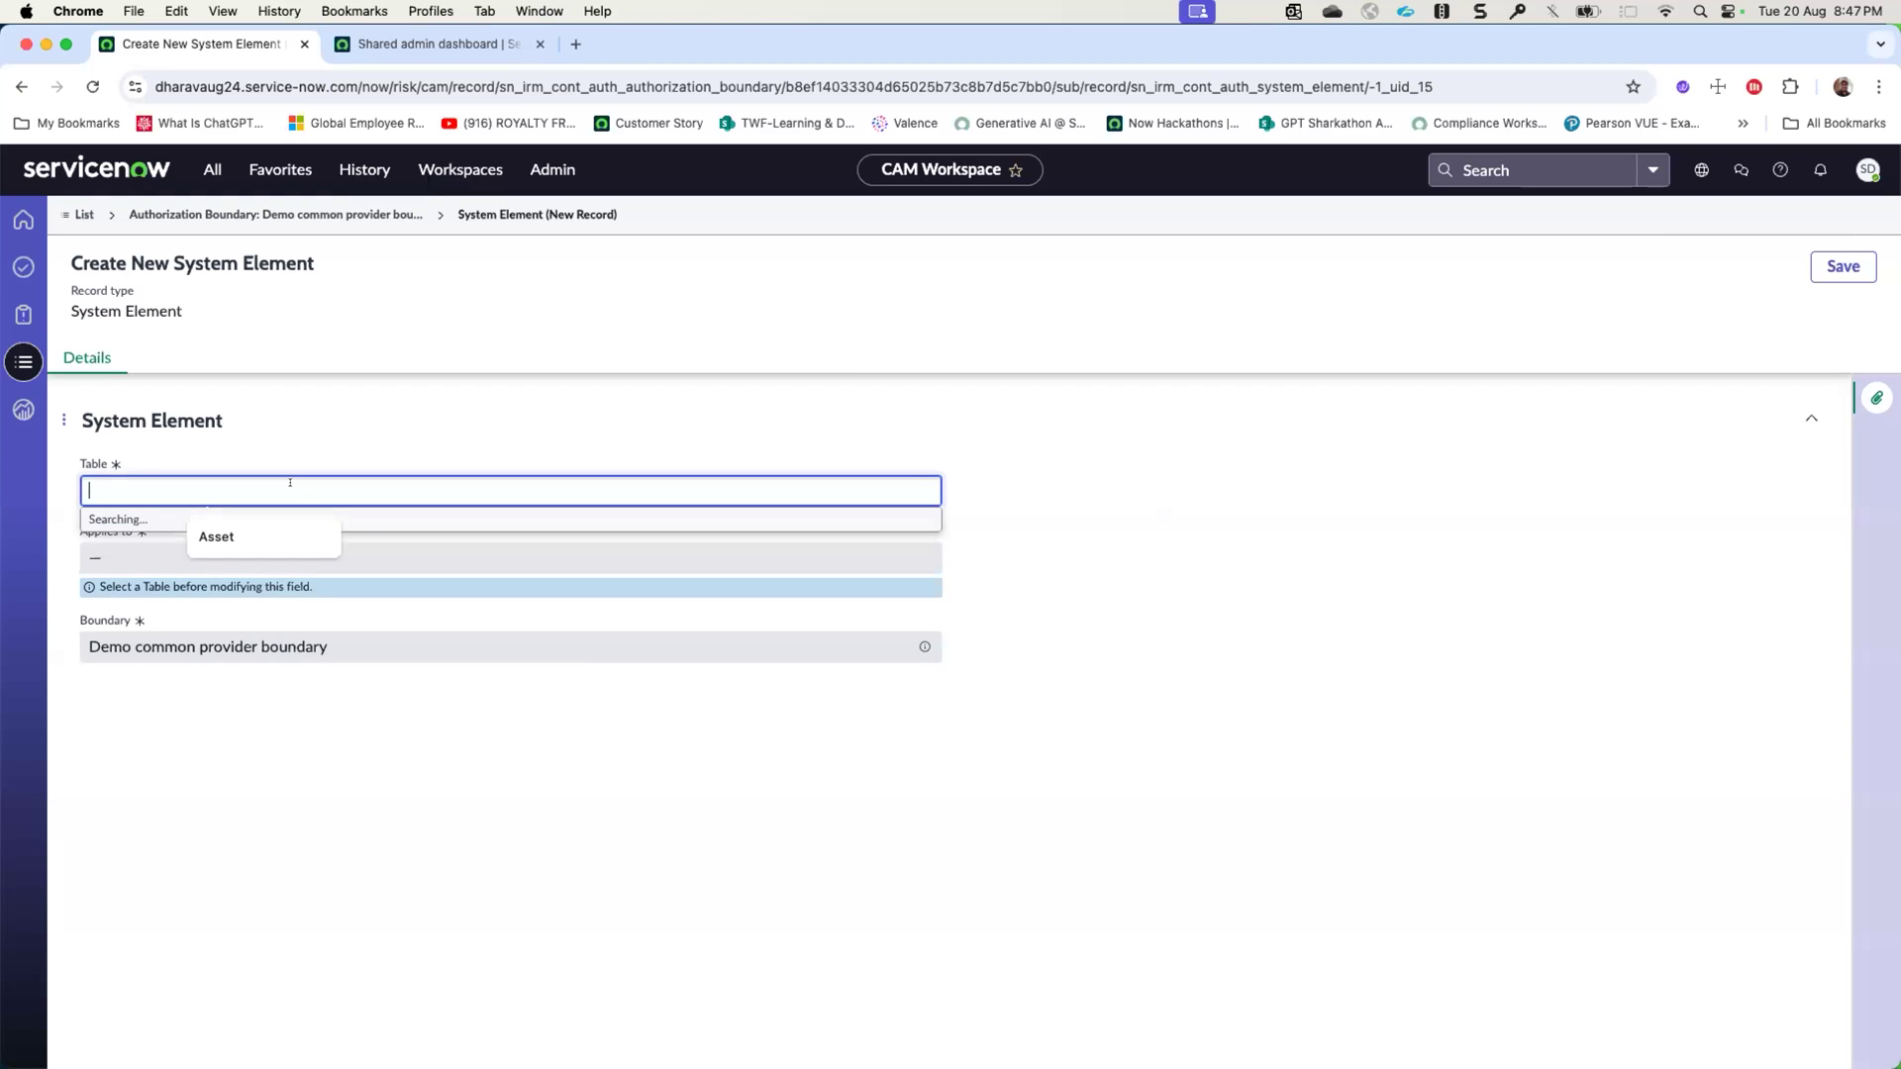
{"action": "type", "text": "windows ser"}
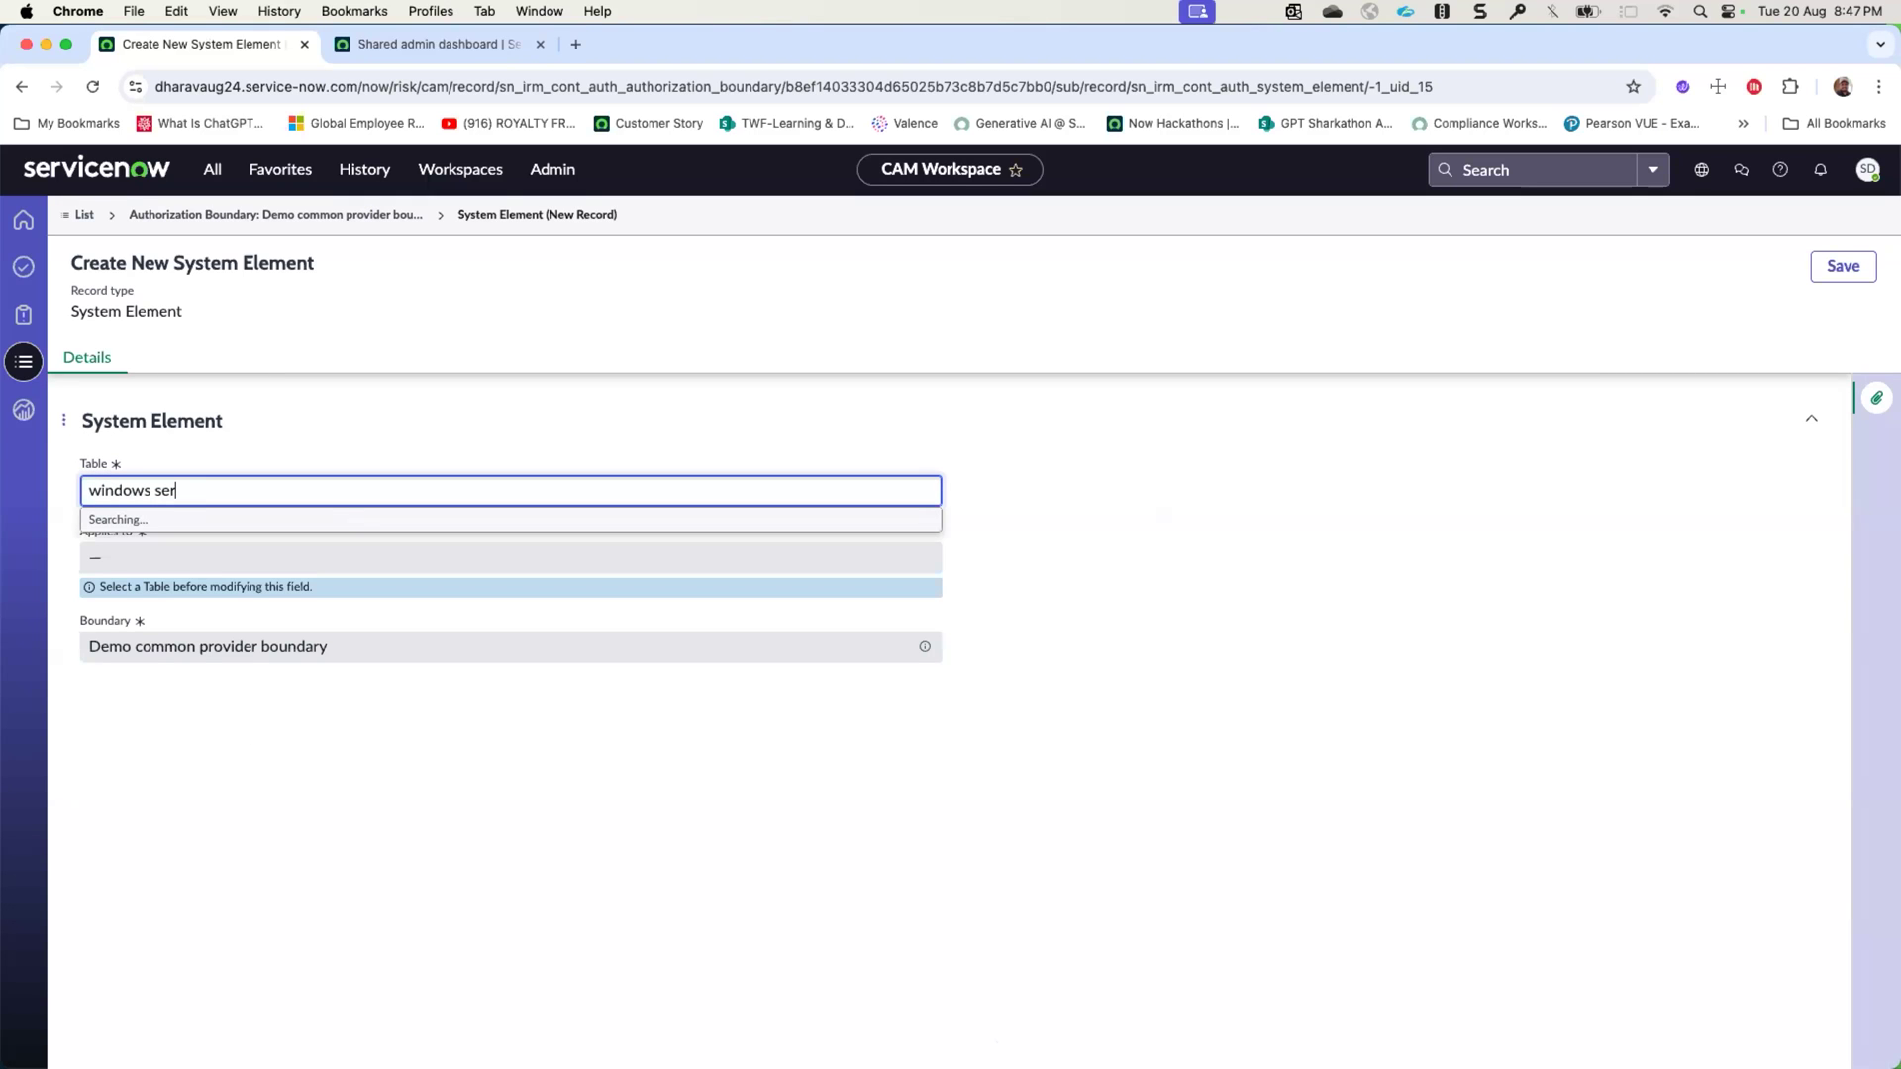
{"action": "type", "text": "ver"}
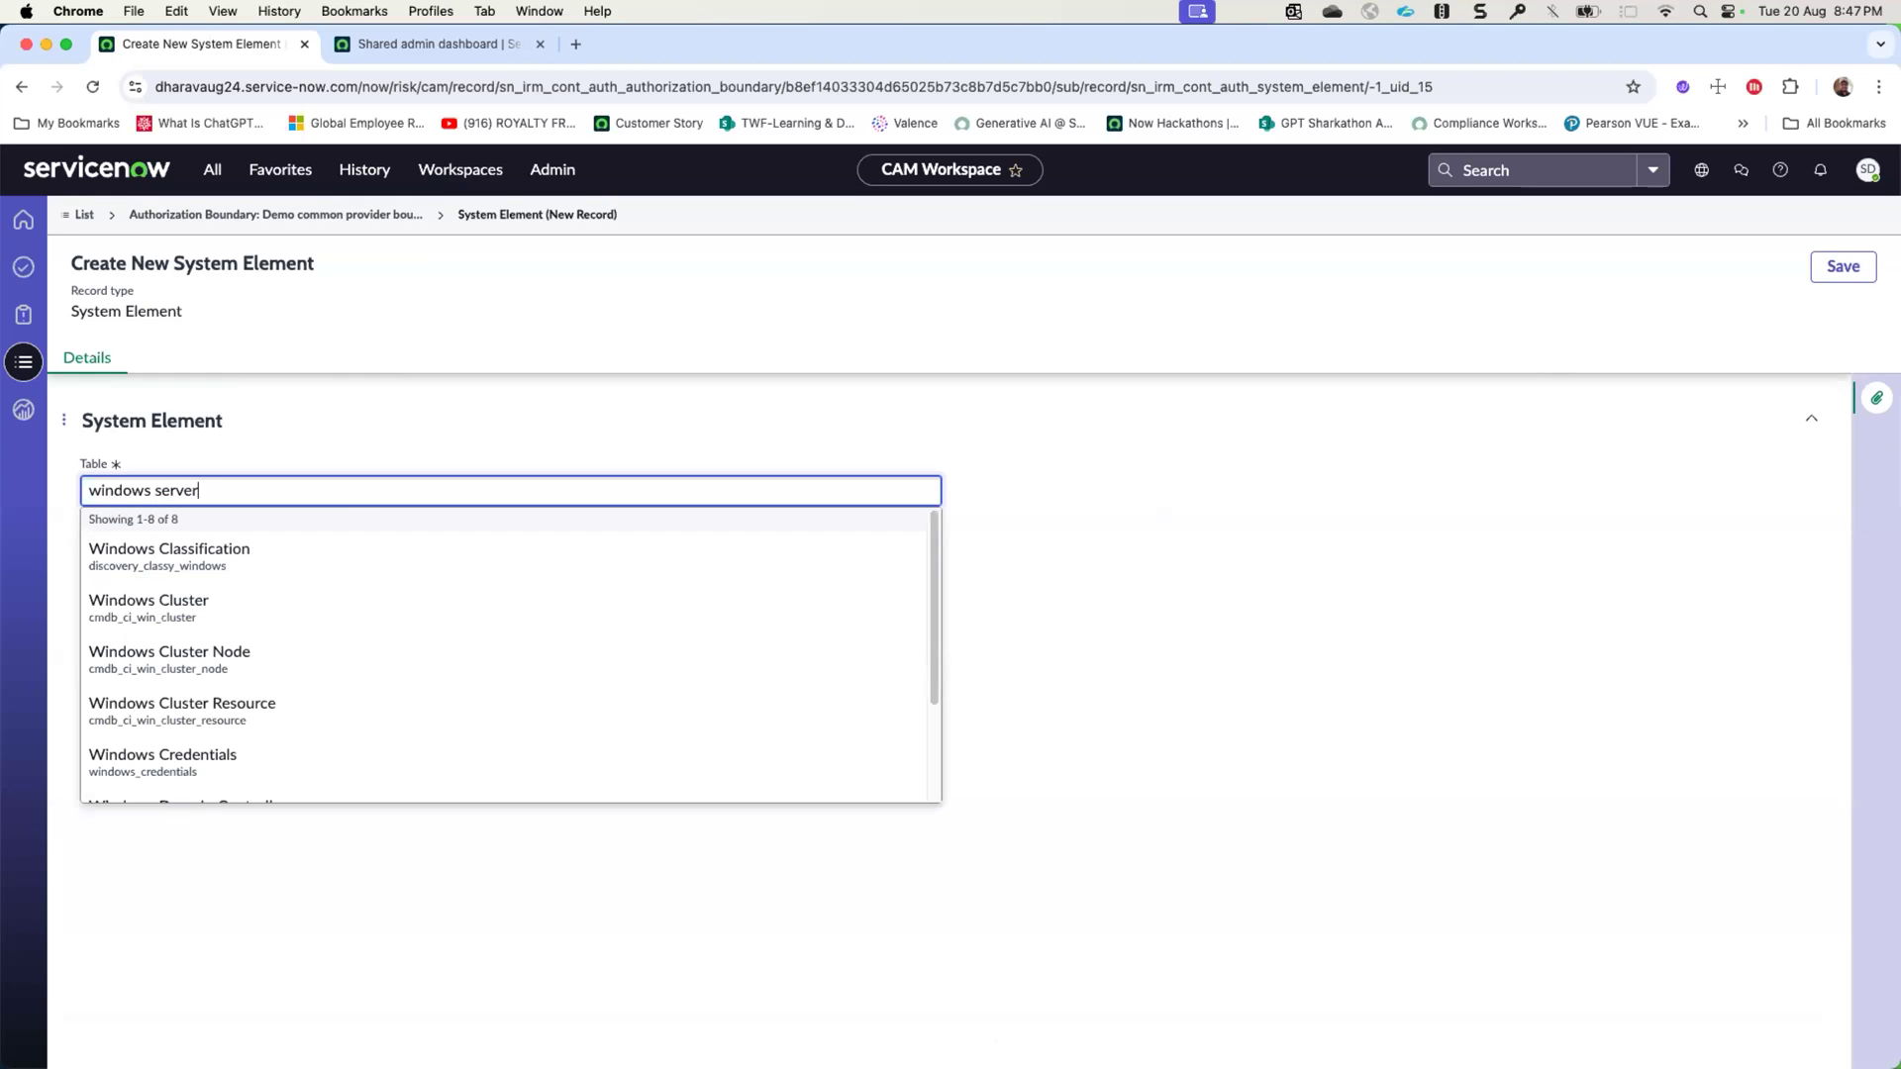
{"action": "scroll", "coordinate": [290, 649], "scroll_direction": "down", "scroll_amount": 2}
{"action": "left_click", "coordinate": [192, 545]}
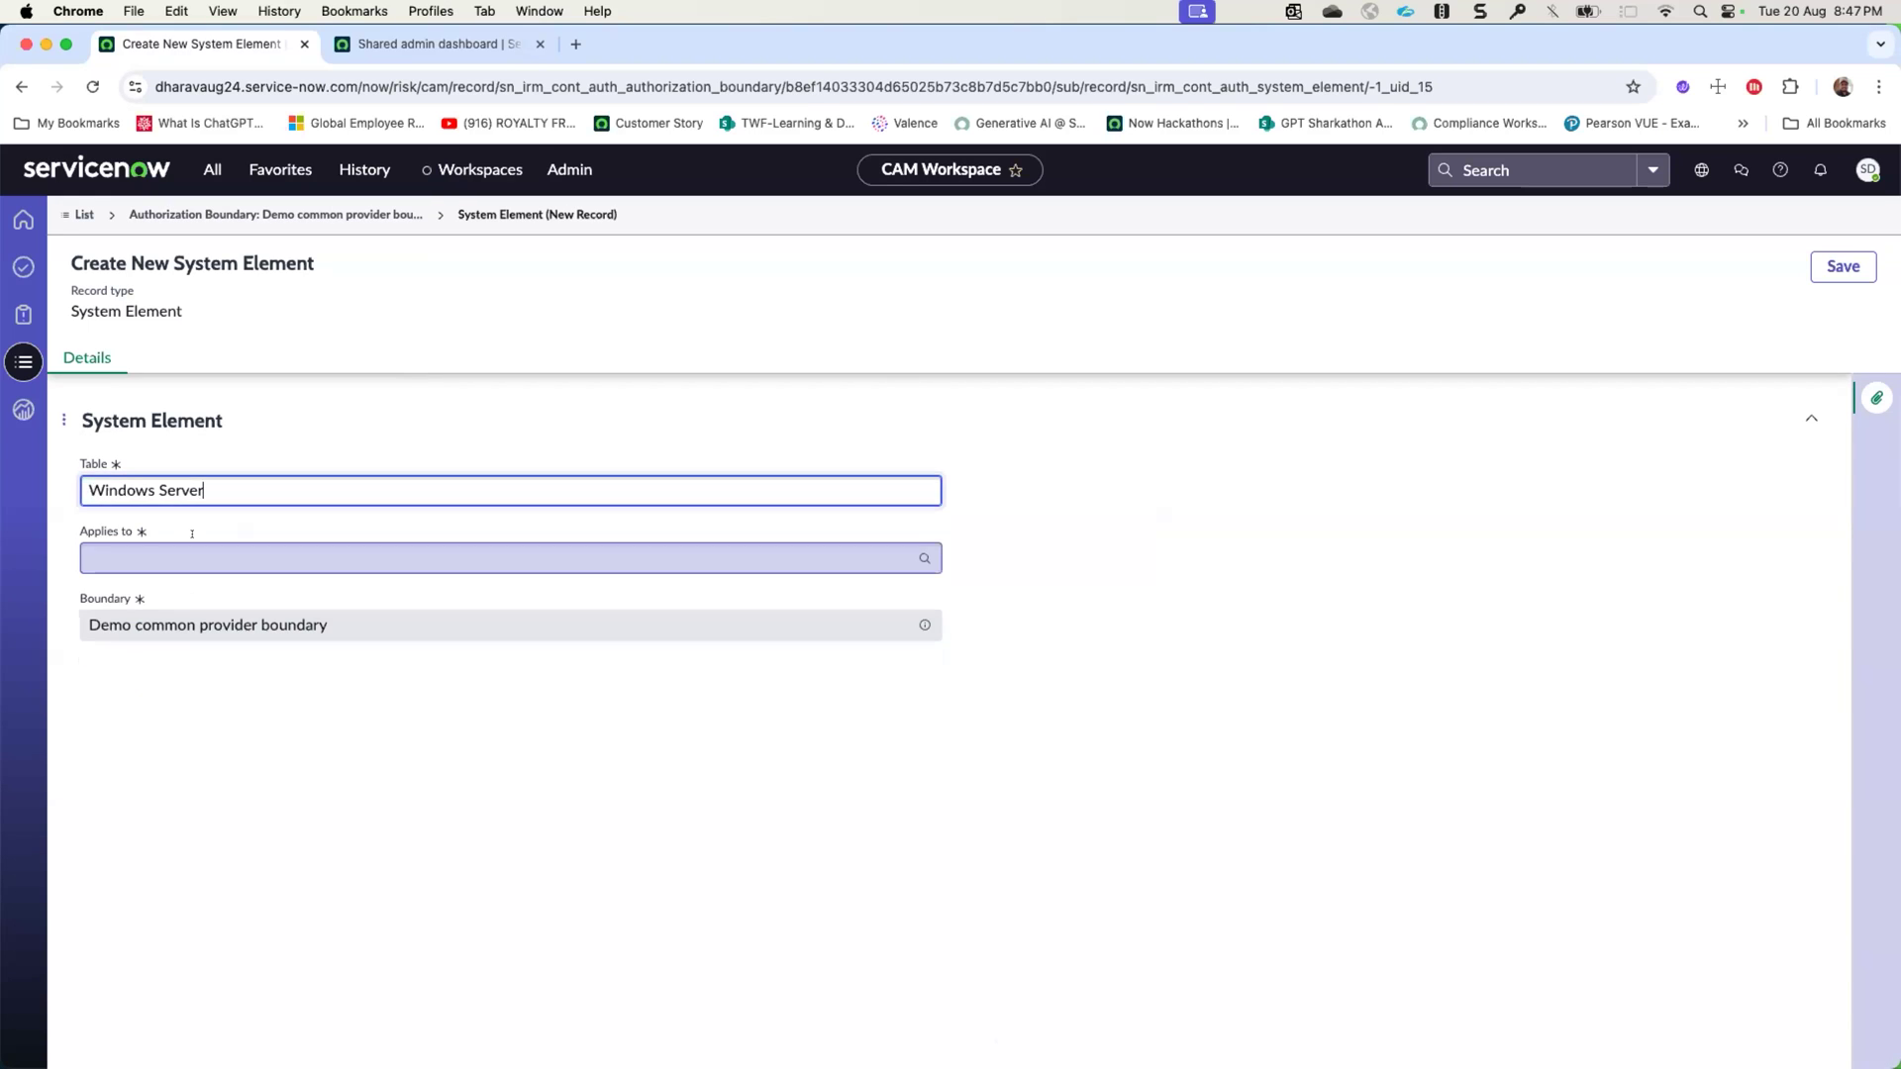
- Set the new system element to apply to PS LoadBal01 and save it
{"action": "left_click", "coordinate": [194, 547]}
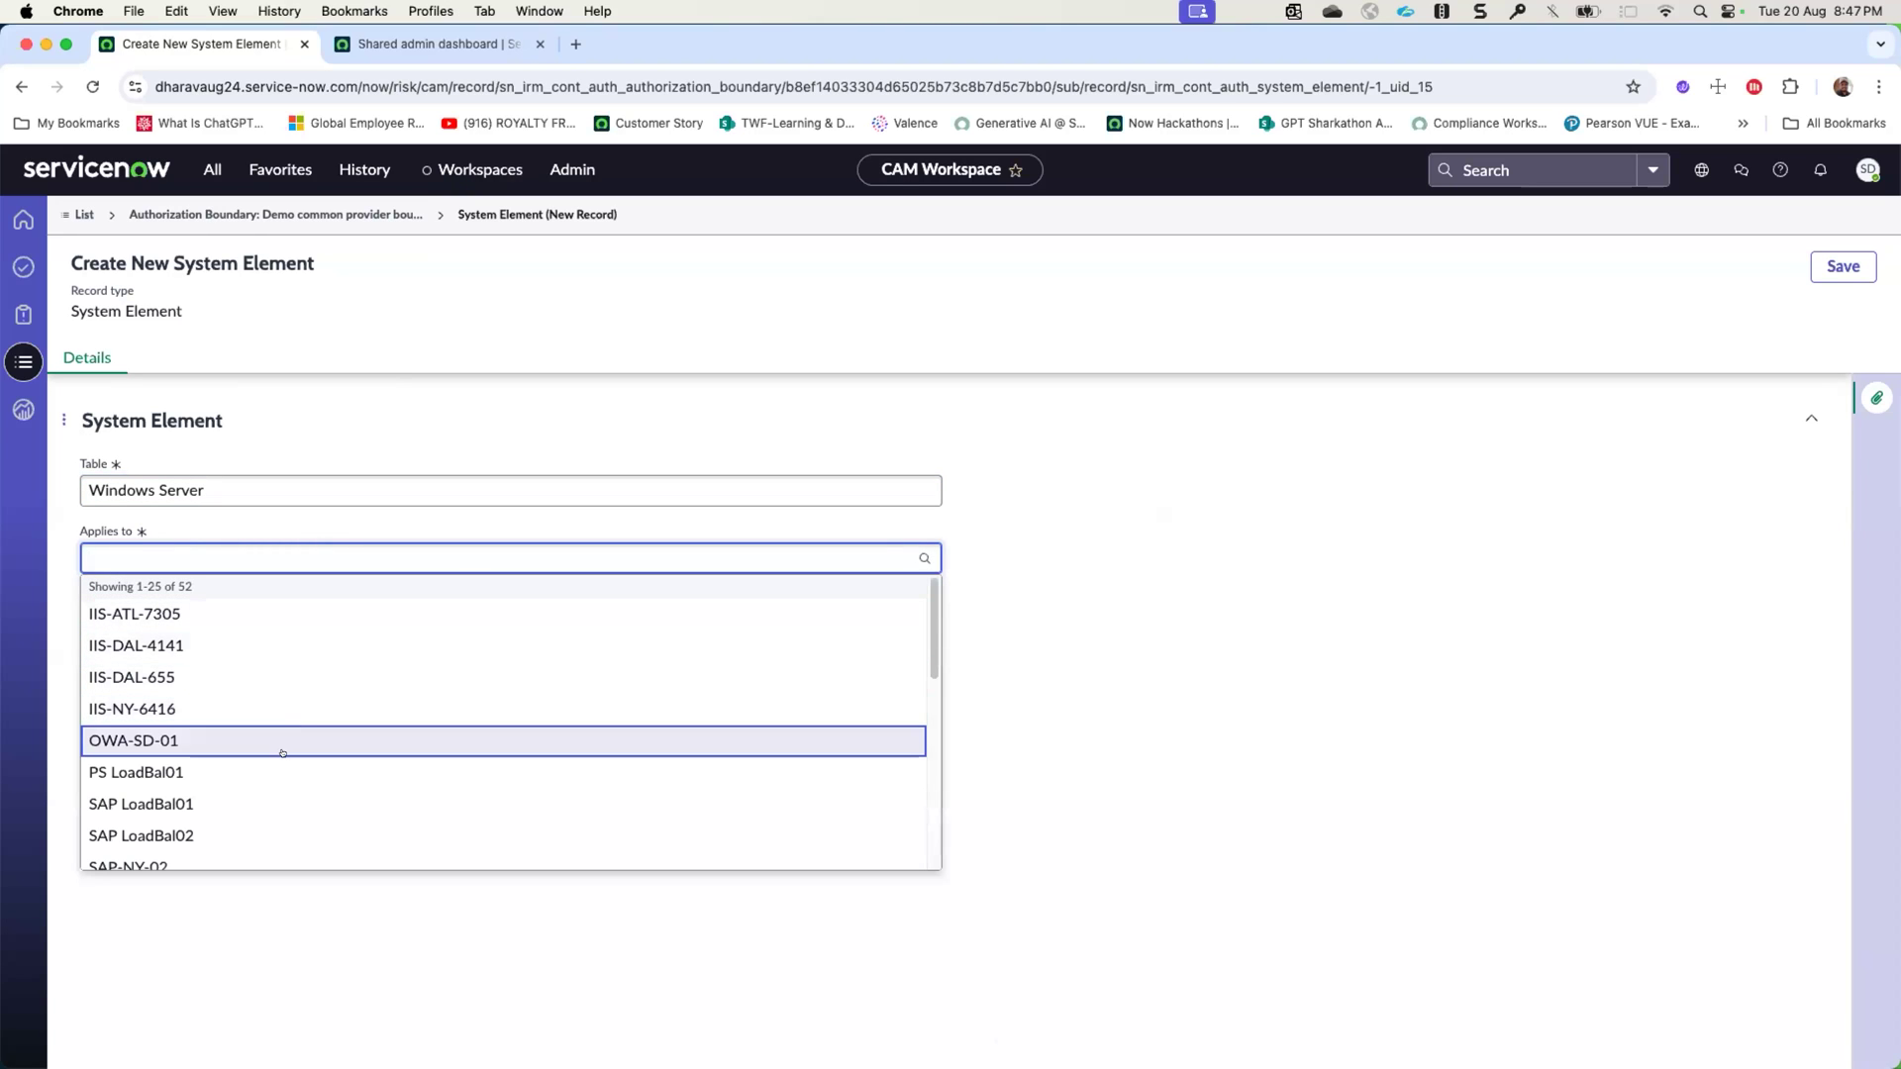
{"action": "left_click", "coordinate": [281, 773]}
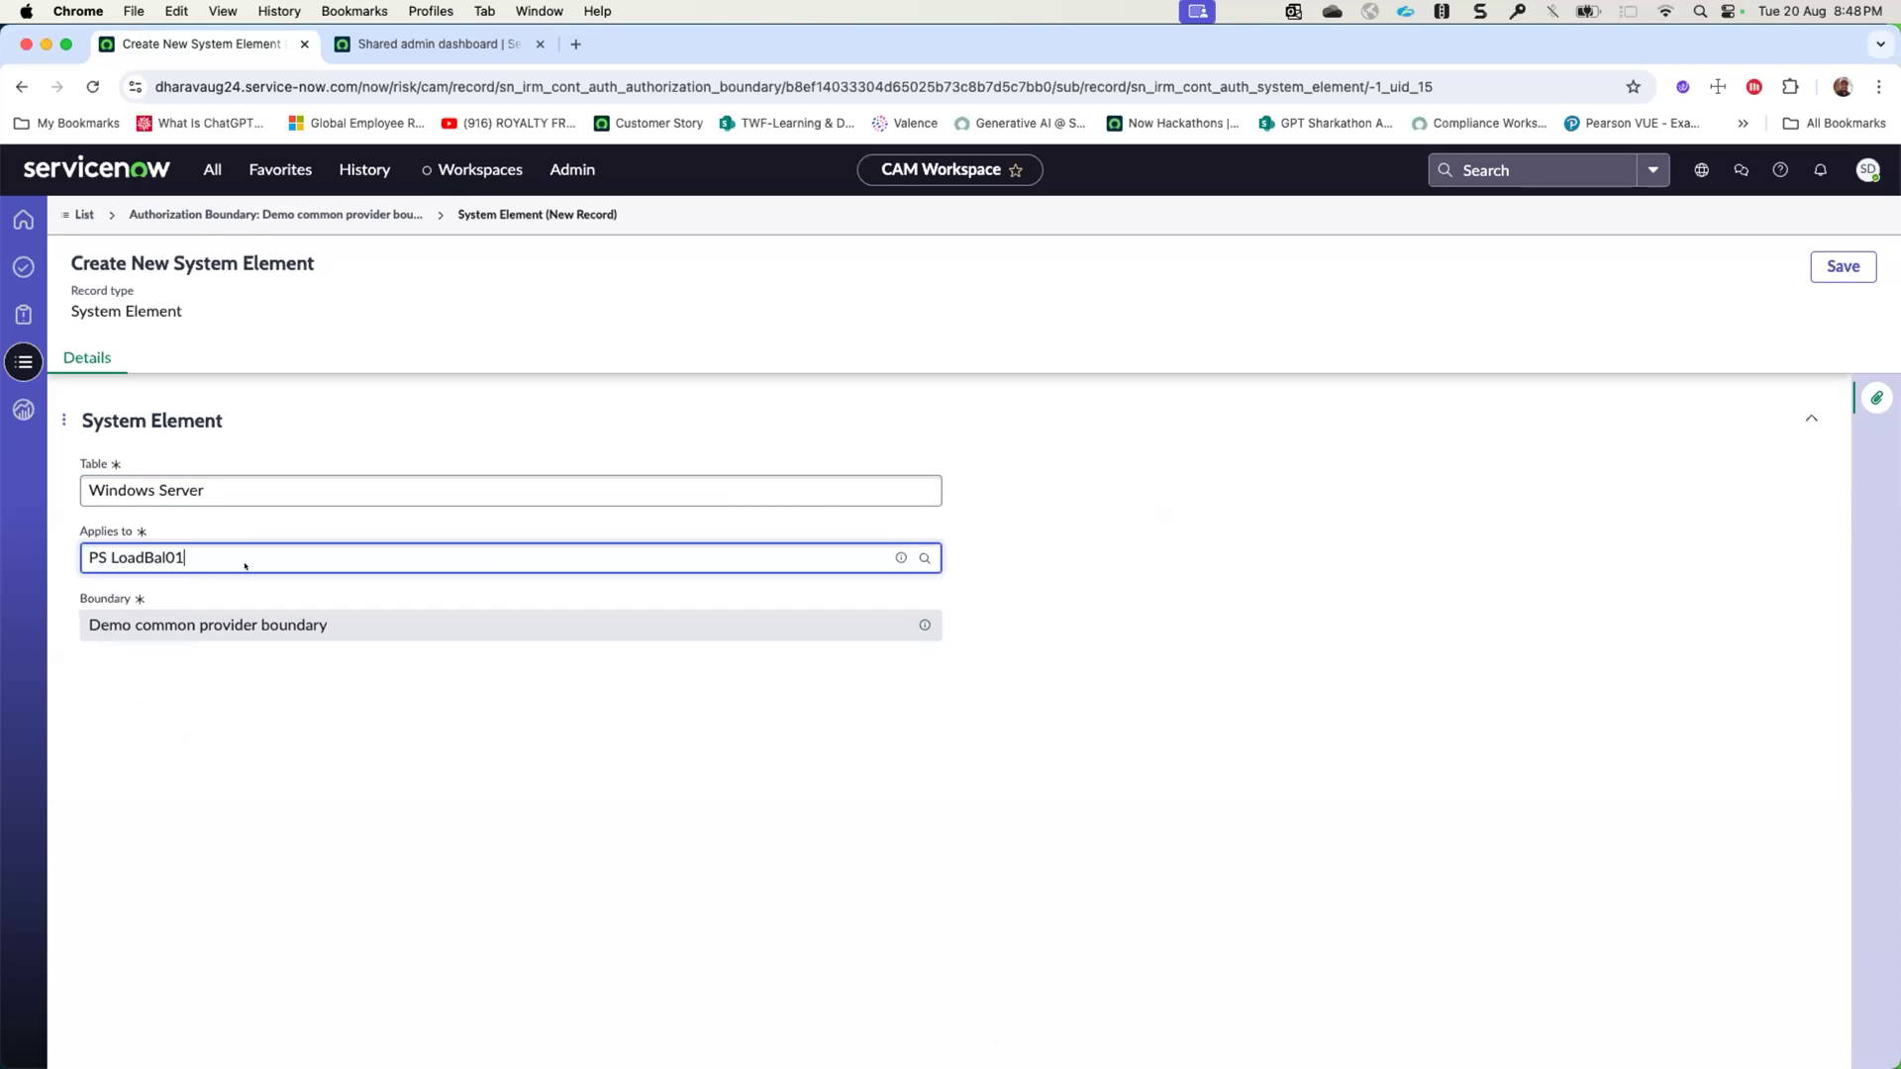
{"action": "left_click", "coordinate": [1843, 266]}
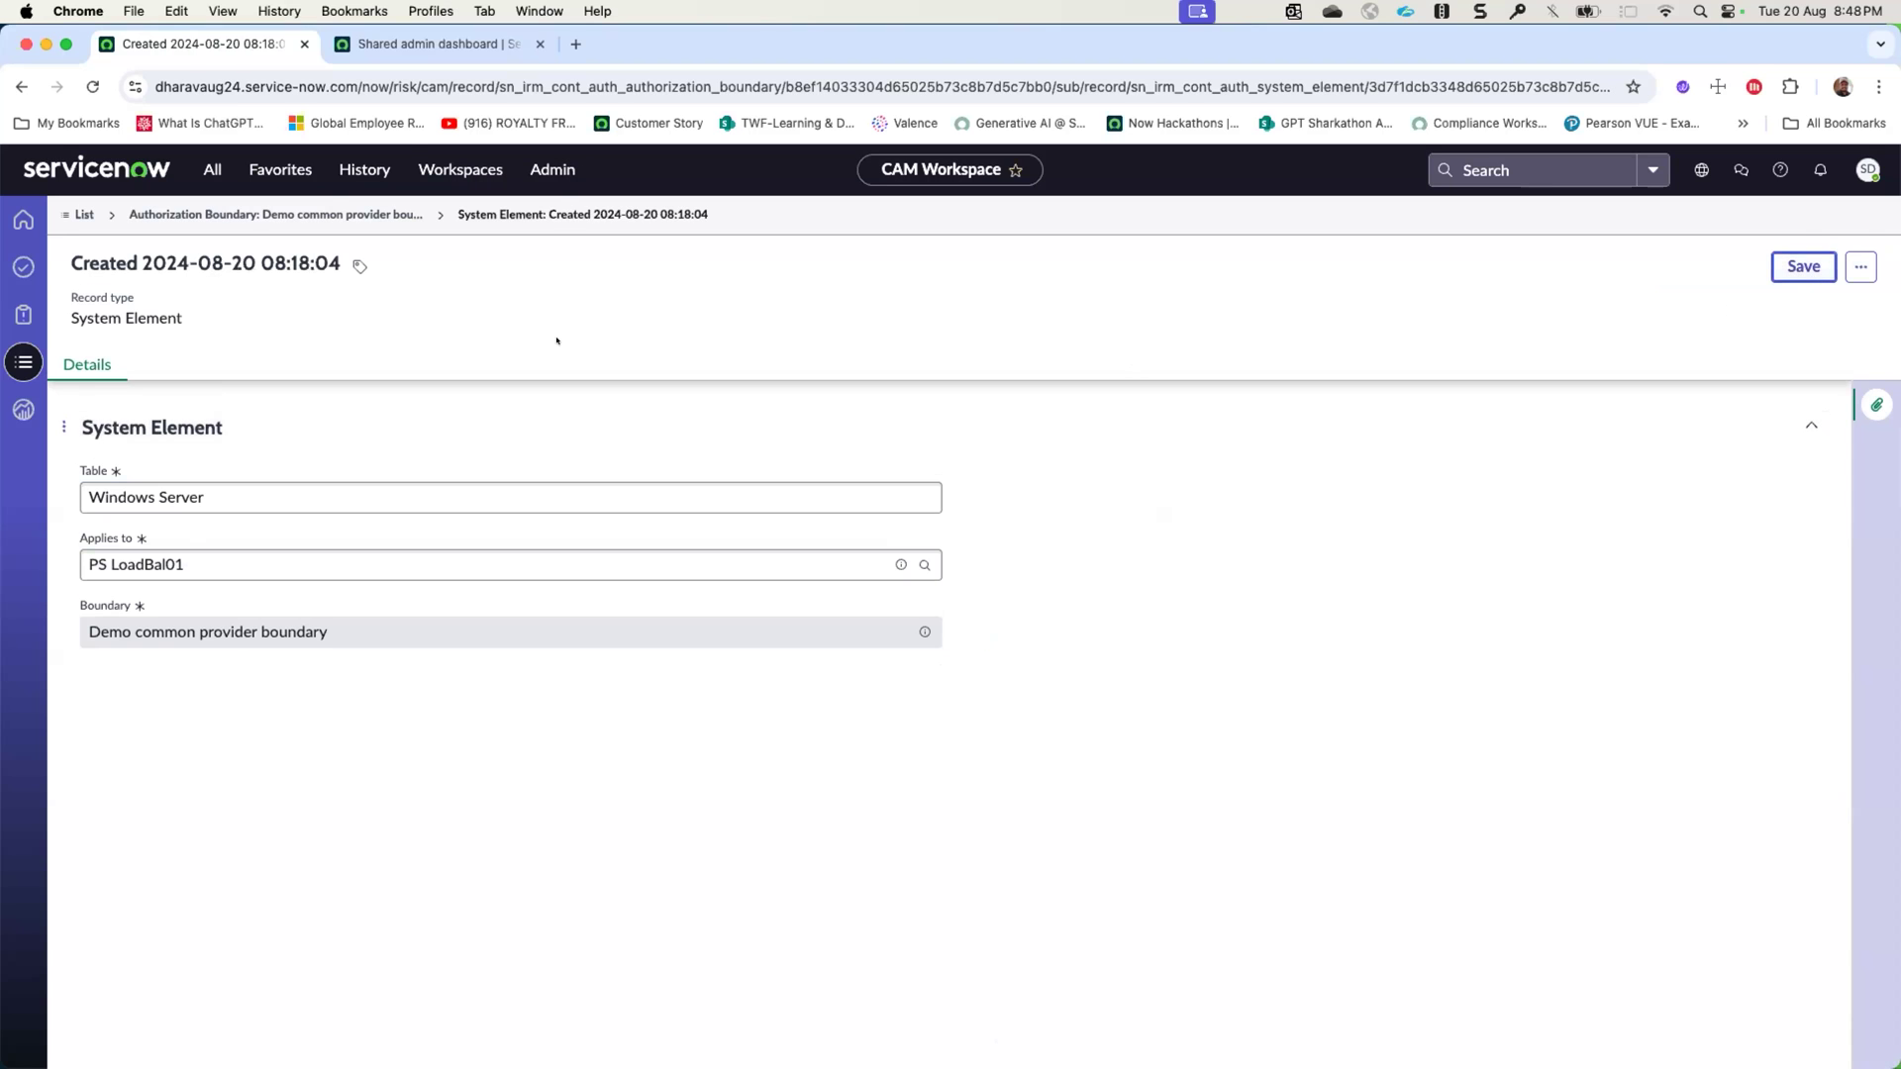
- Return to the boundary's system elements, refresh the list and sort it by From filter in ascending order
{"action": "left_click", "coordinate": [277, 214]}
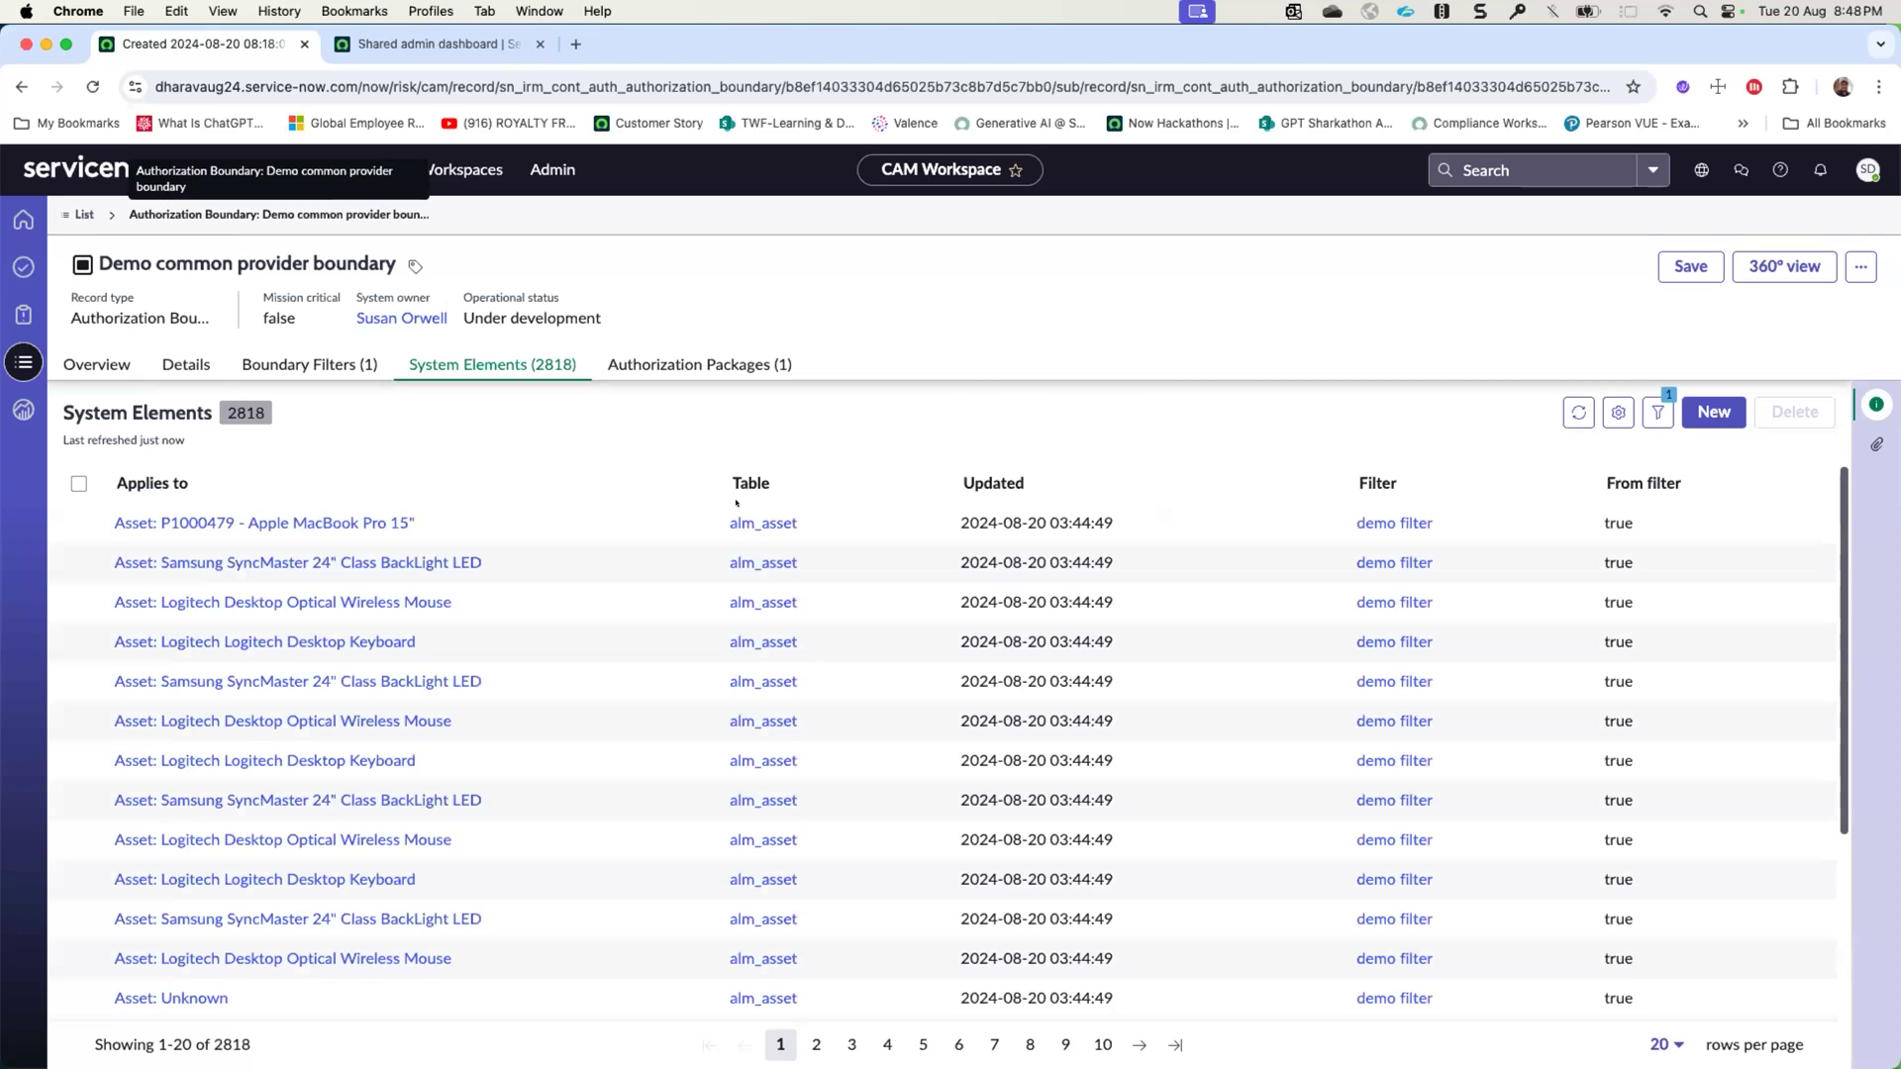
{"action": "left_click", "coordinate": [1568, 405]}
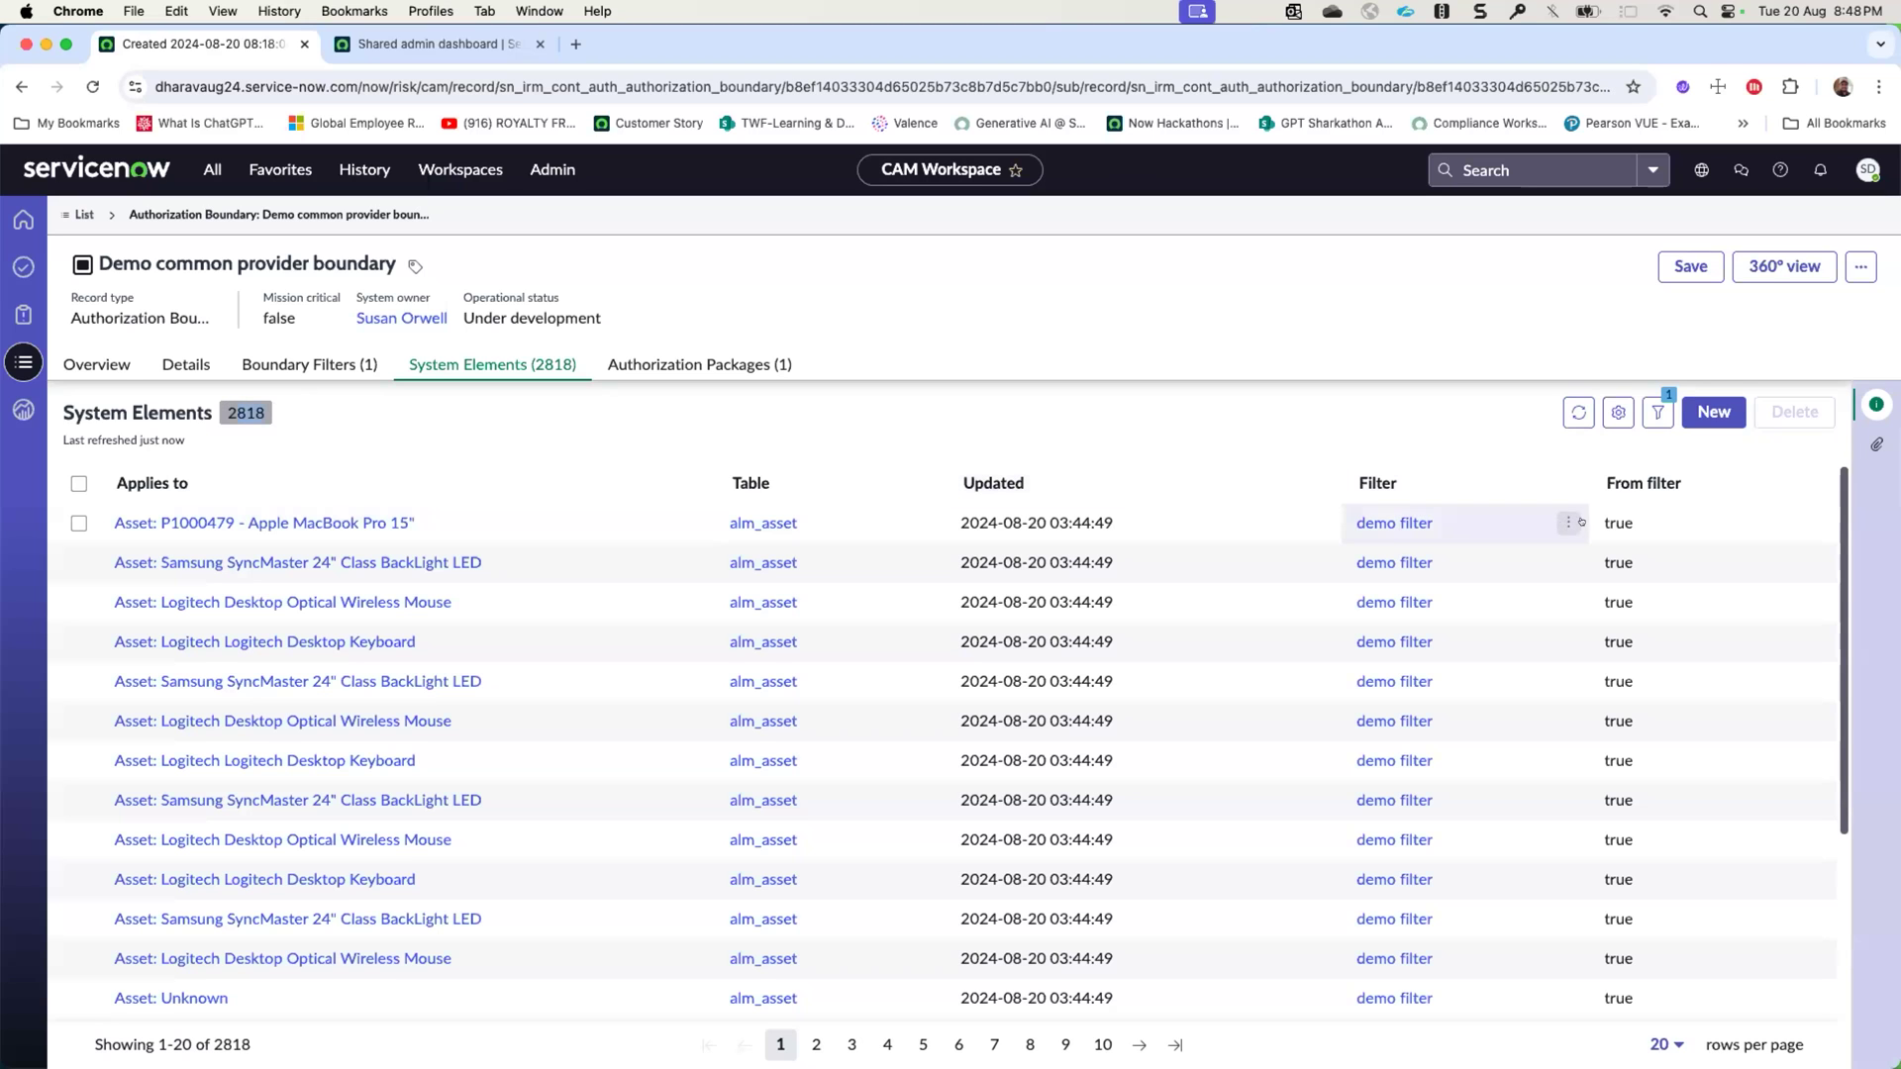
{"action": "left_click", "coordinate": [1644, 483]}
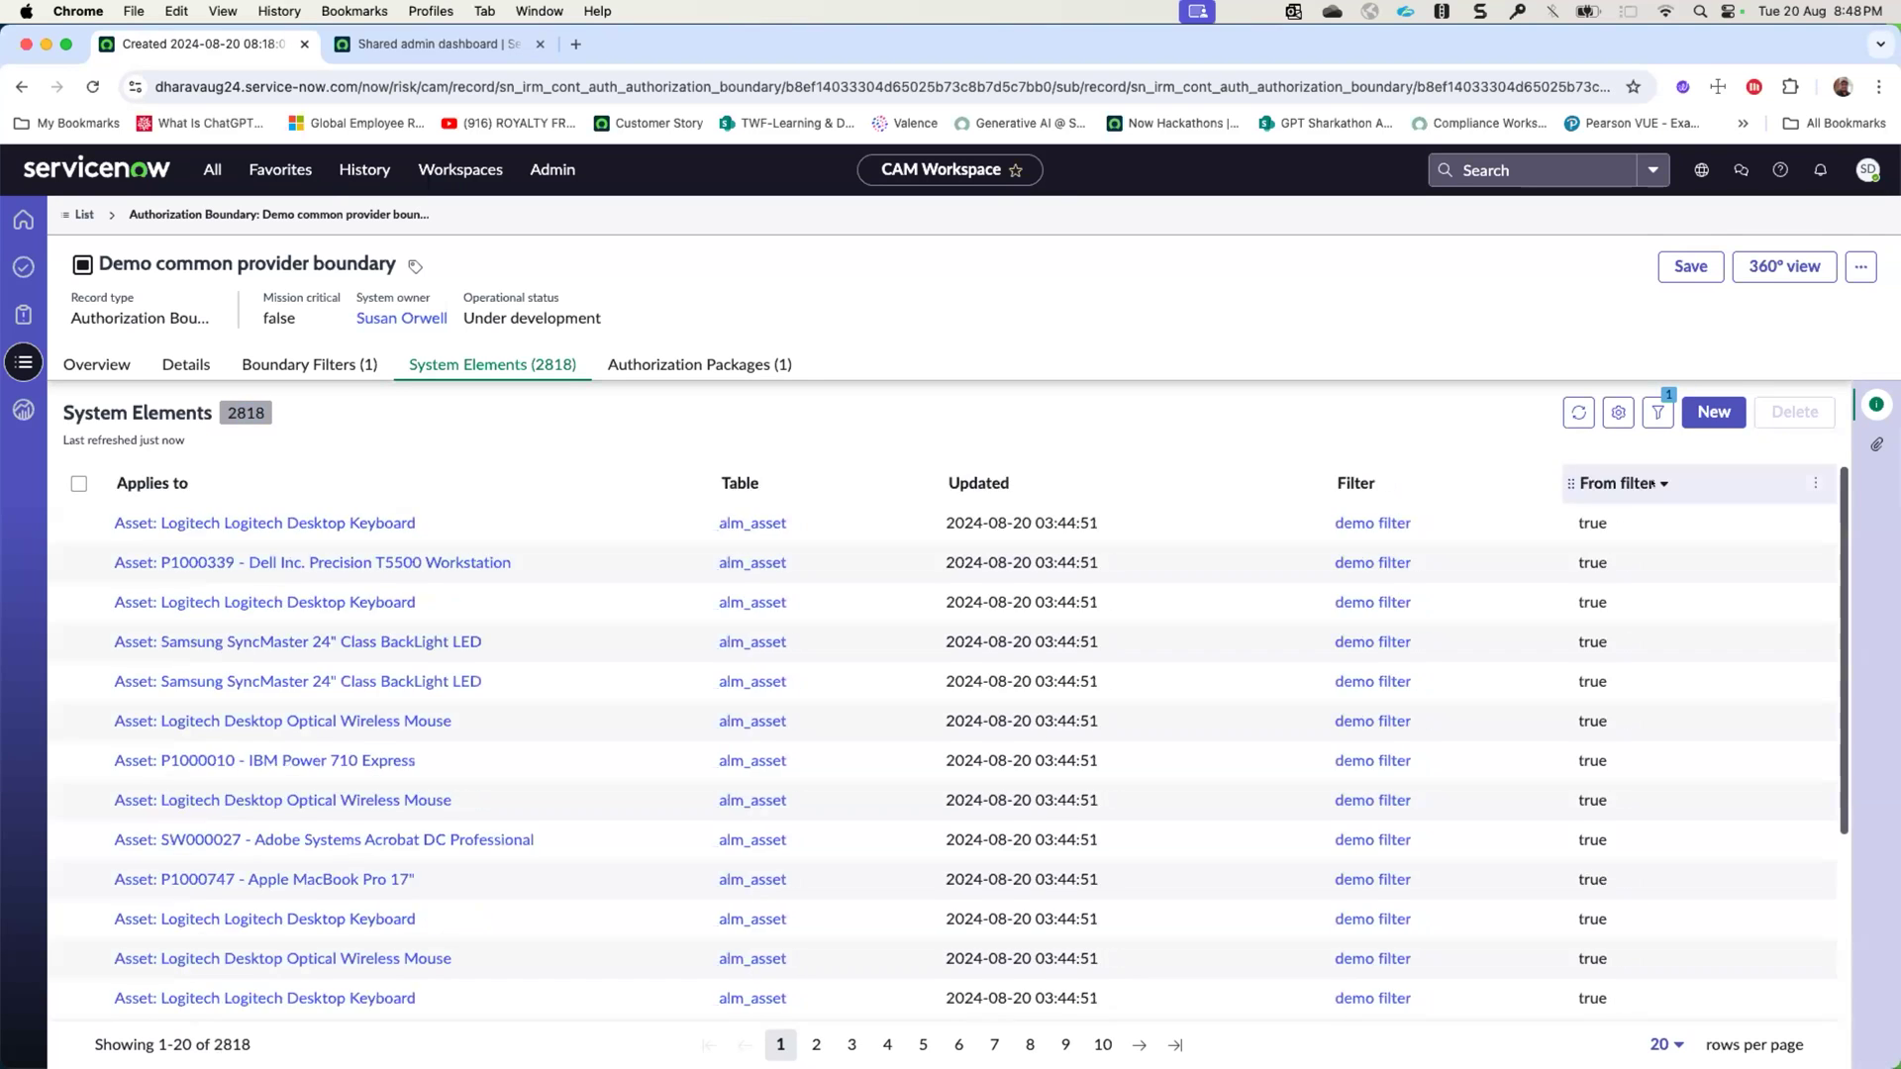
{"action": "left_click", "coordinate": [1651, 483]}
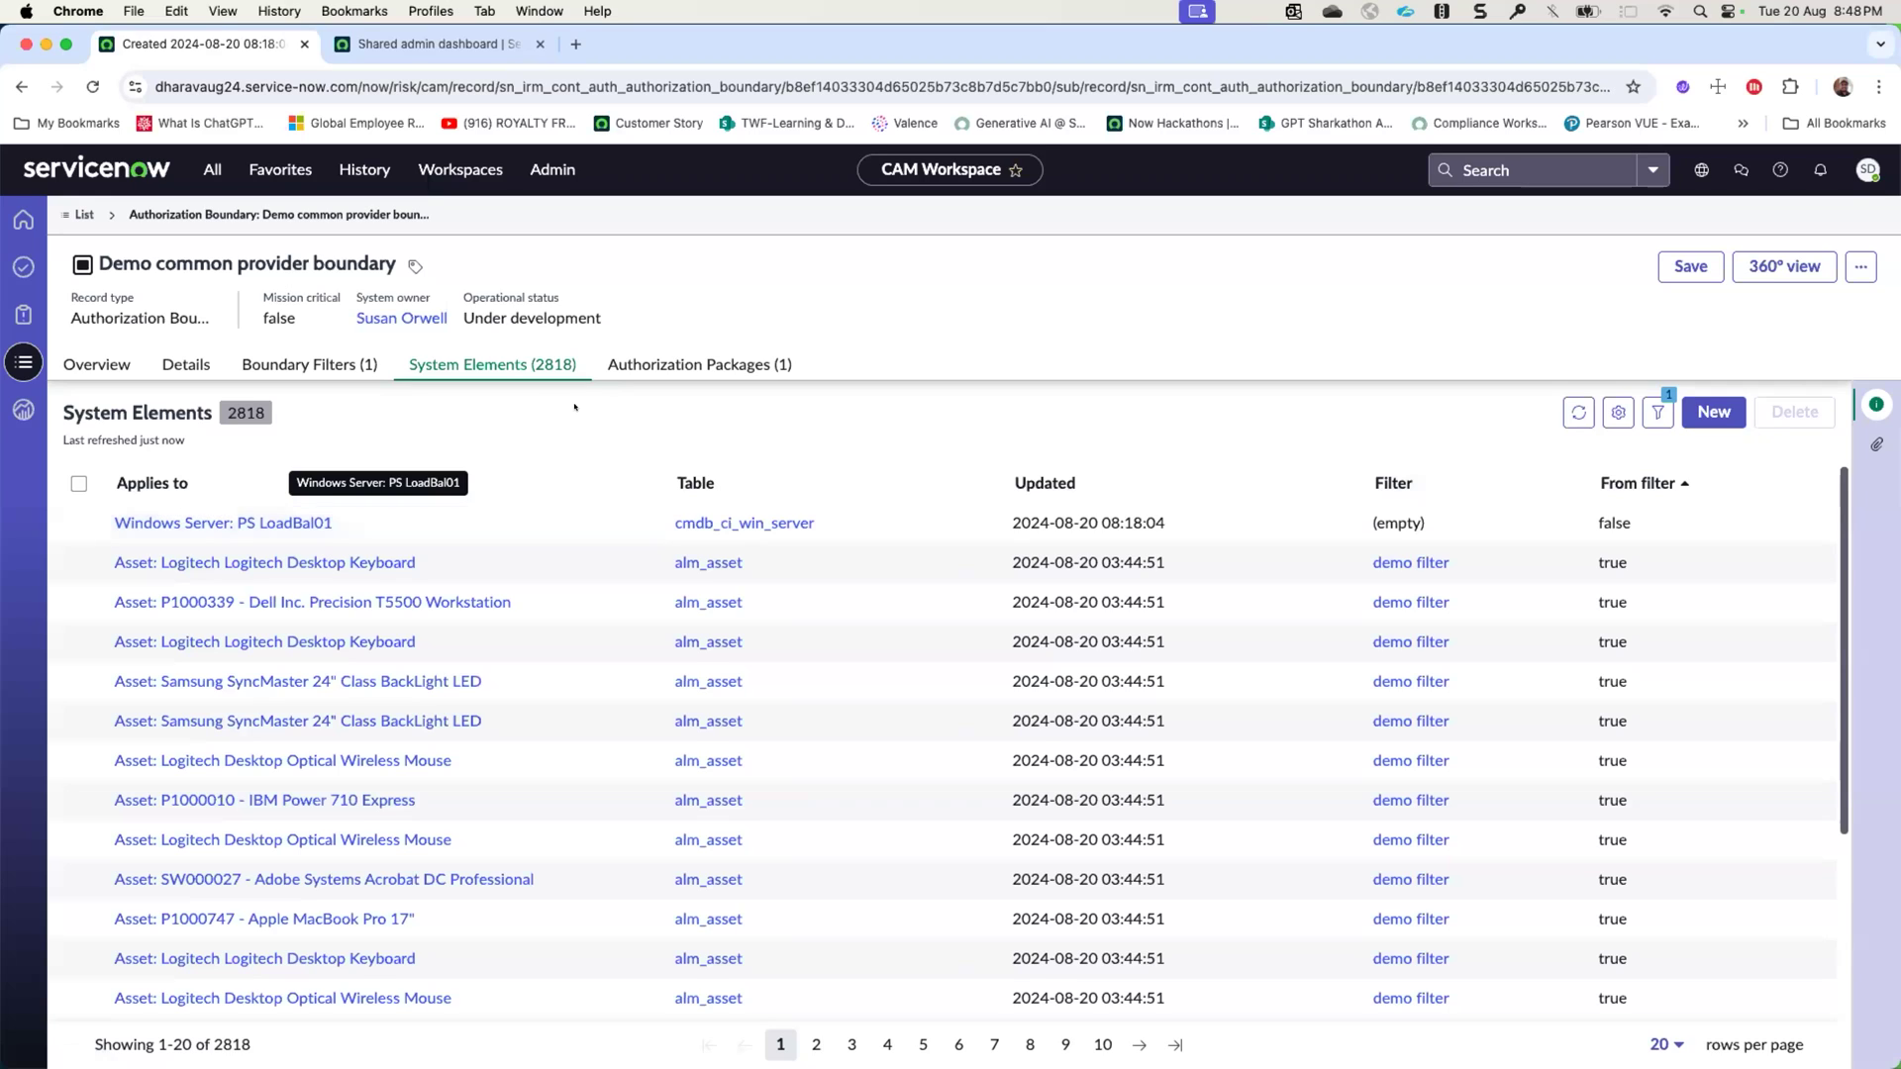
- Open the demo common provider package from the boundary's authorization packages and show its baseline controls
{"action": "left_click", "coordinate": [695, 363]}
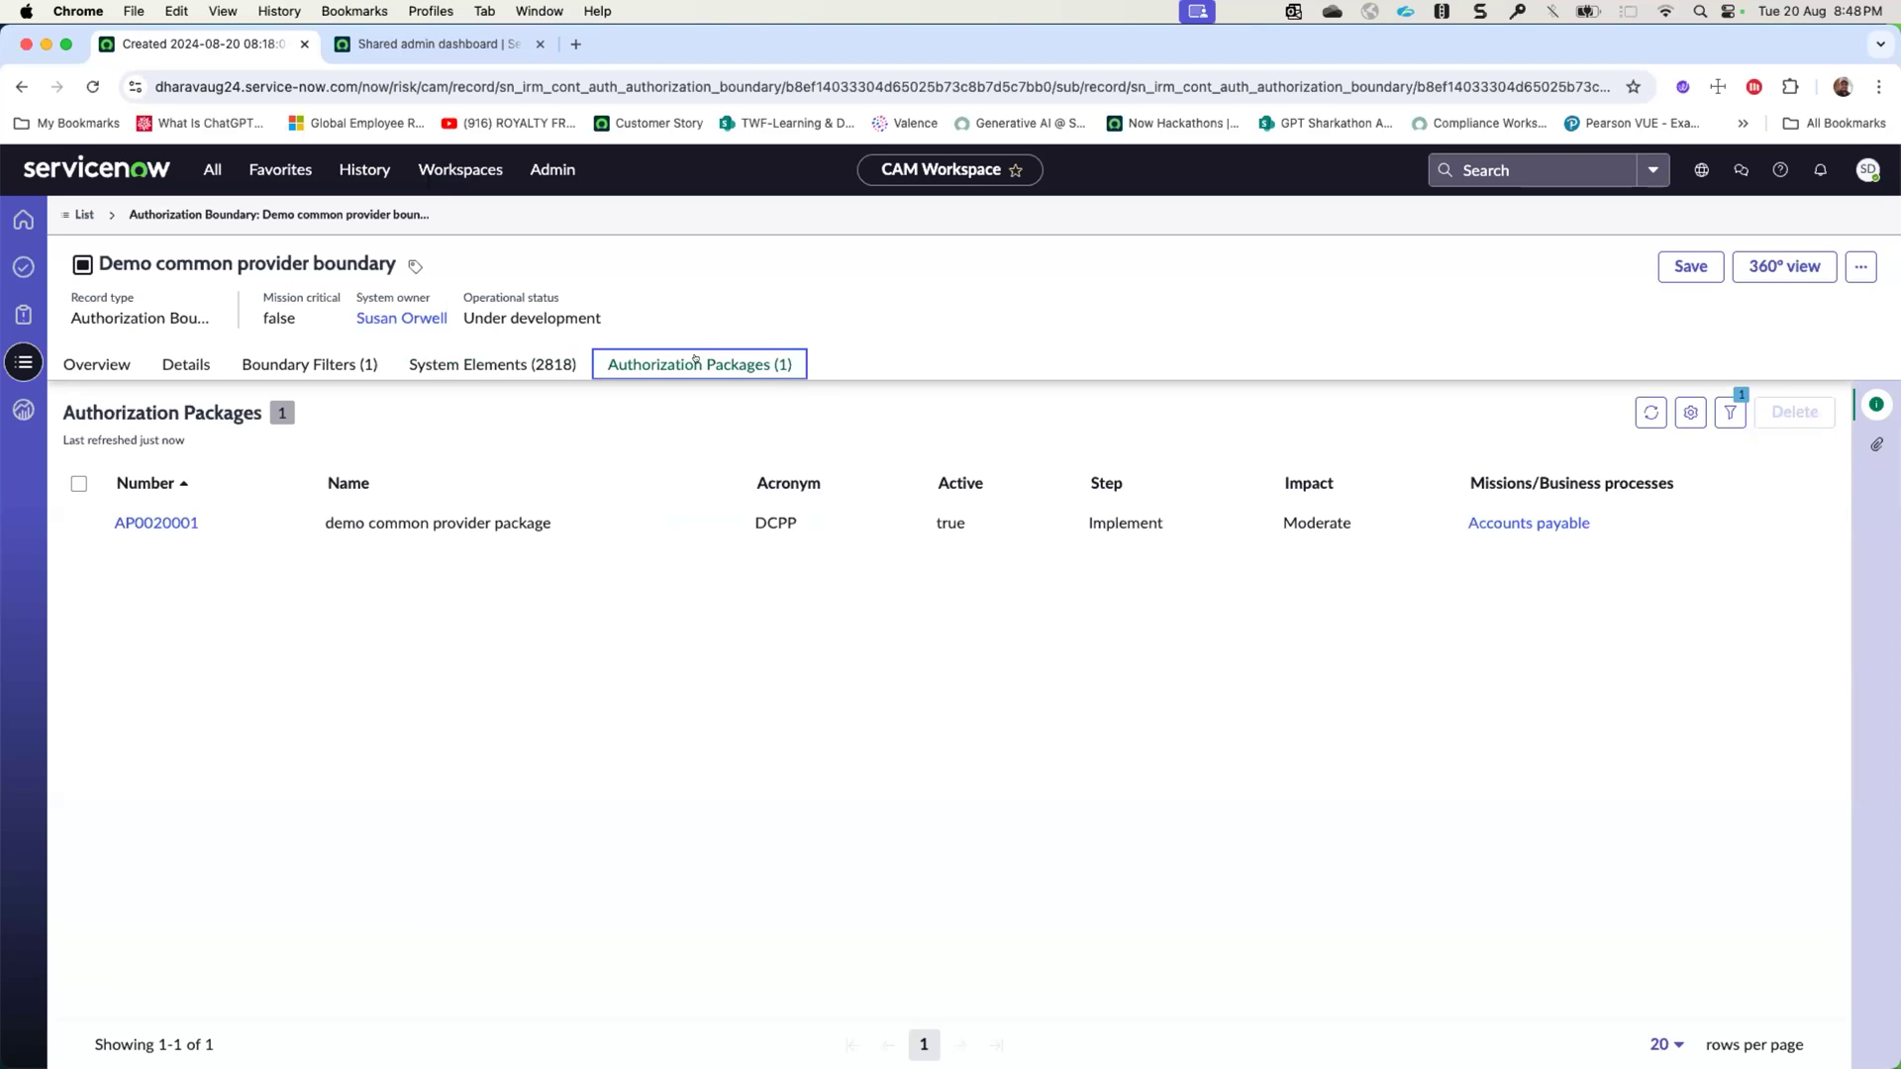
{"action": "left_click", "coordinate": [165, 517]}
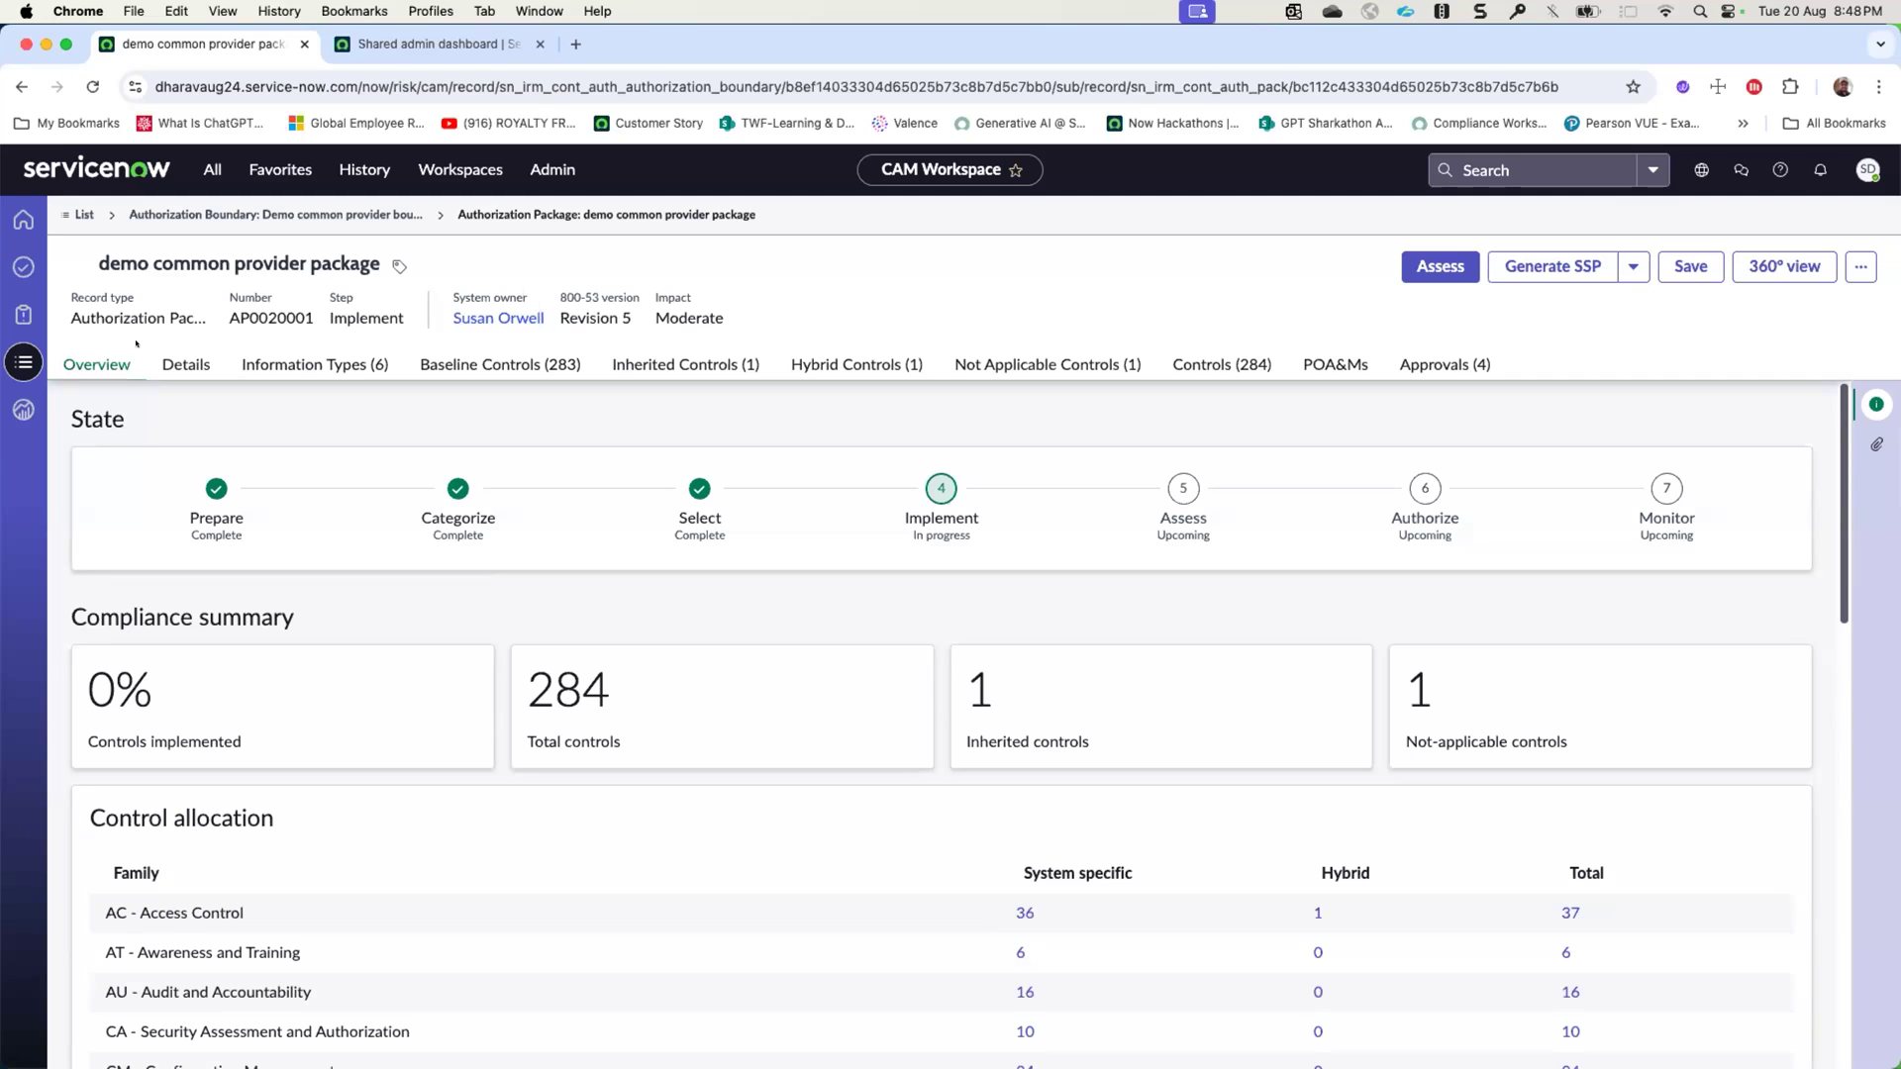
{"action": "left_click_drag", "start_coordinate": [113, 318], "coordinate": [345, 313]}
{"action": "left_click", "coordinate": [458, 367]}
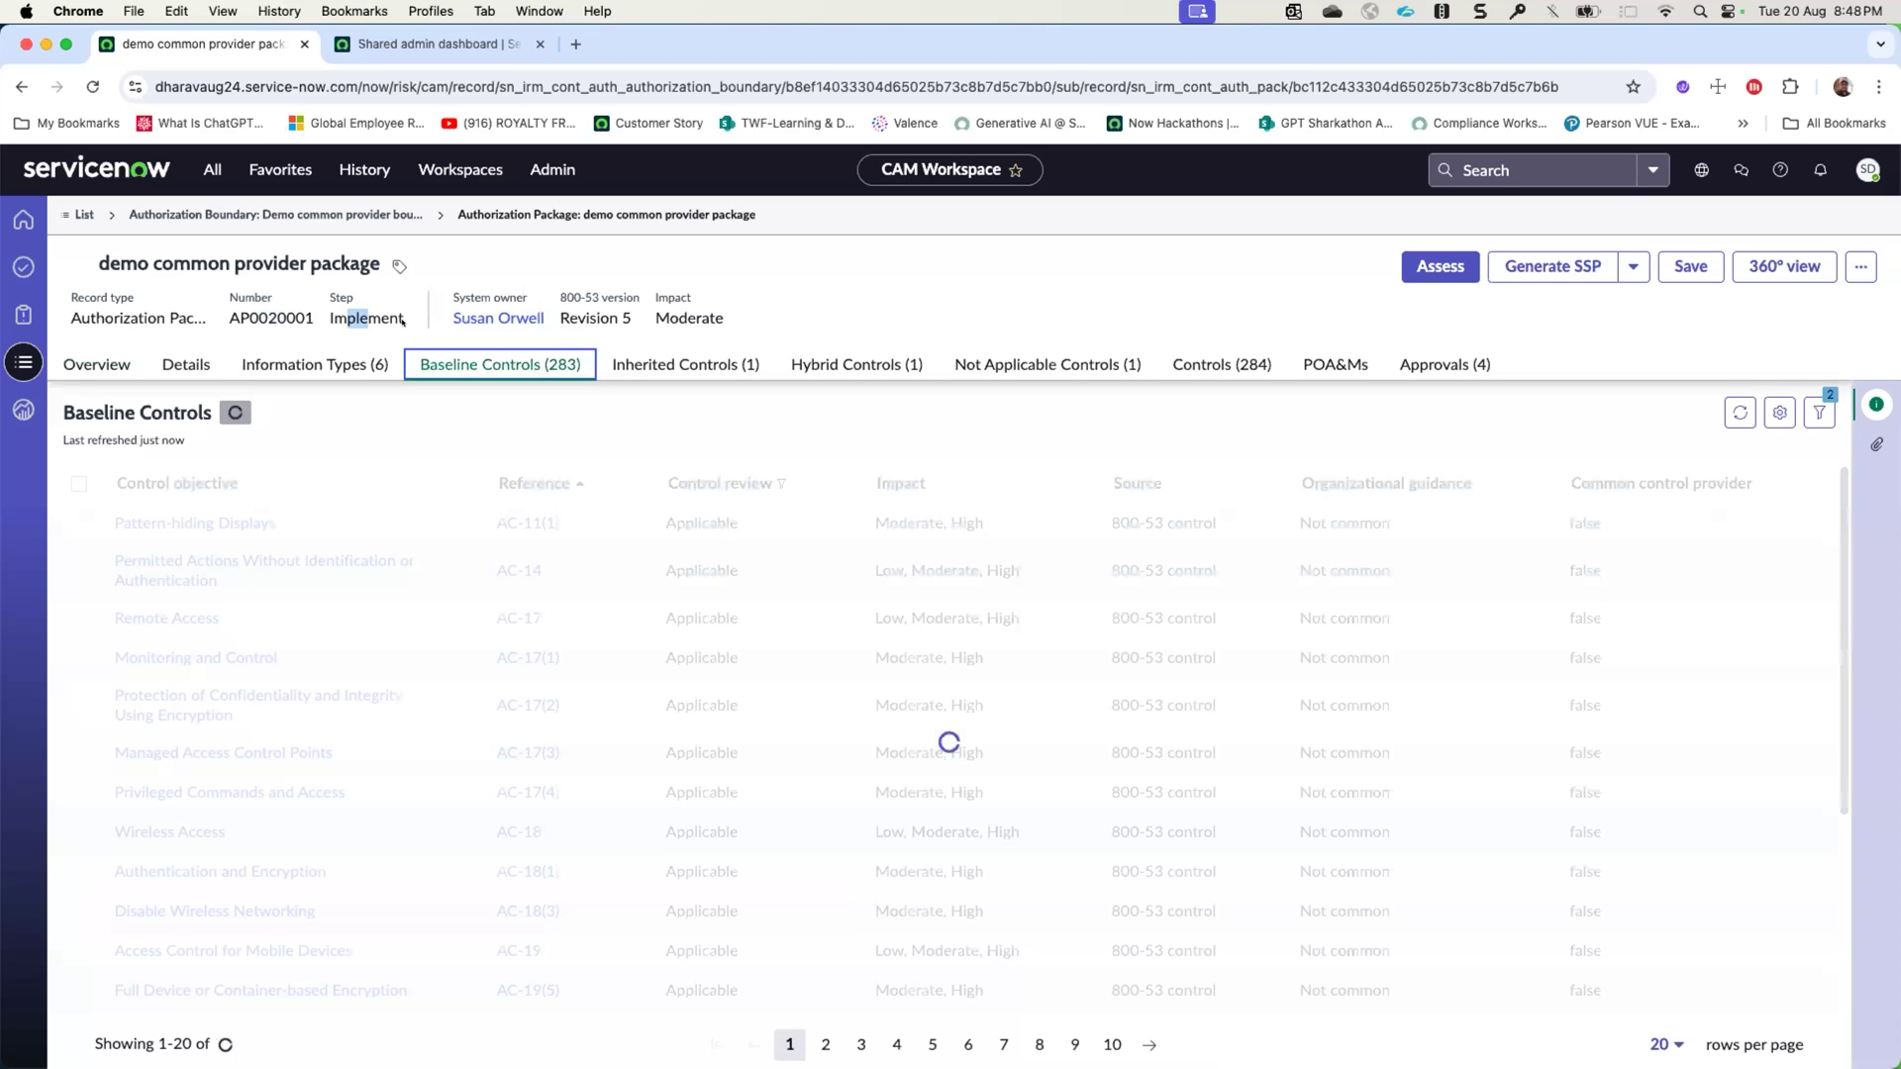
- Review the package's step, 800-53 version and impact, and expand its highlighted details to check the privacy sensitive system field
{"action": "left_click", "coordinate": [339, 309]}
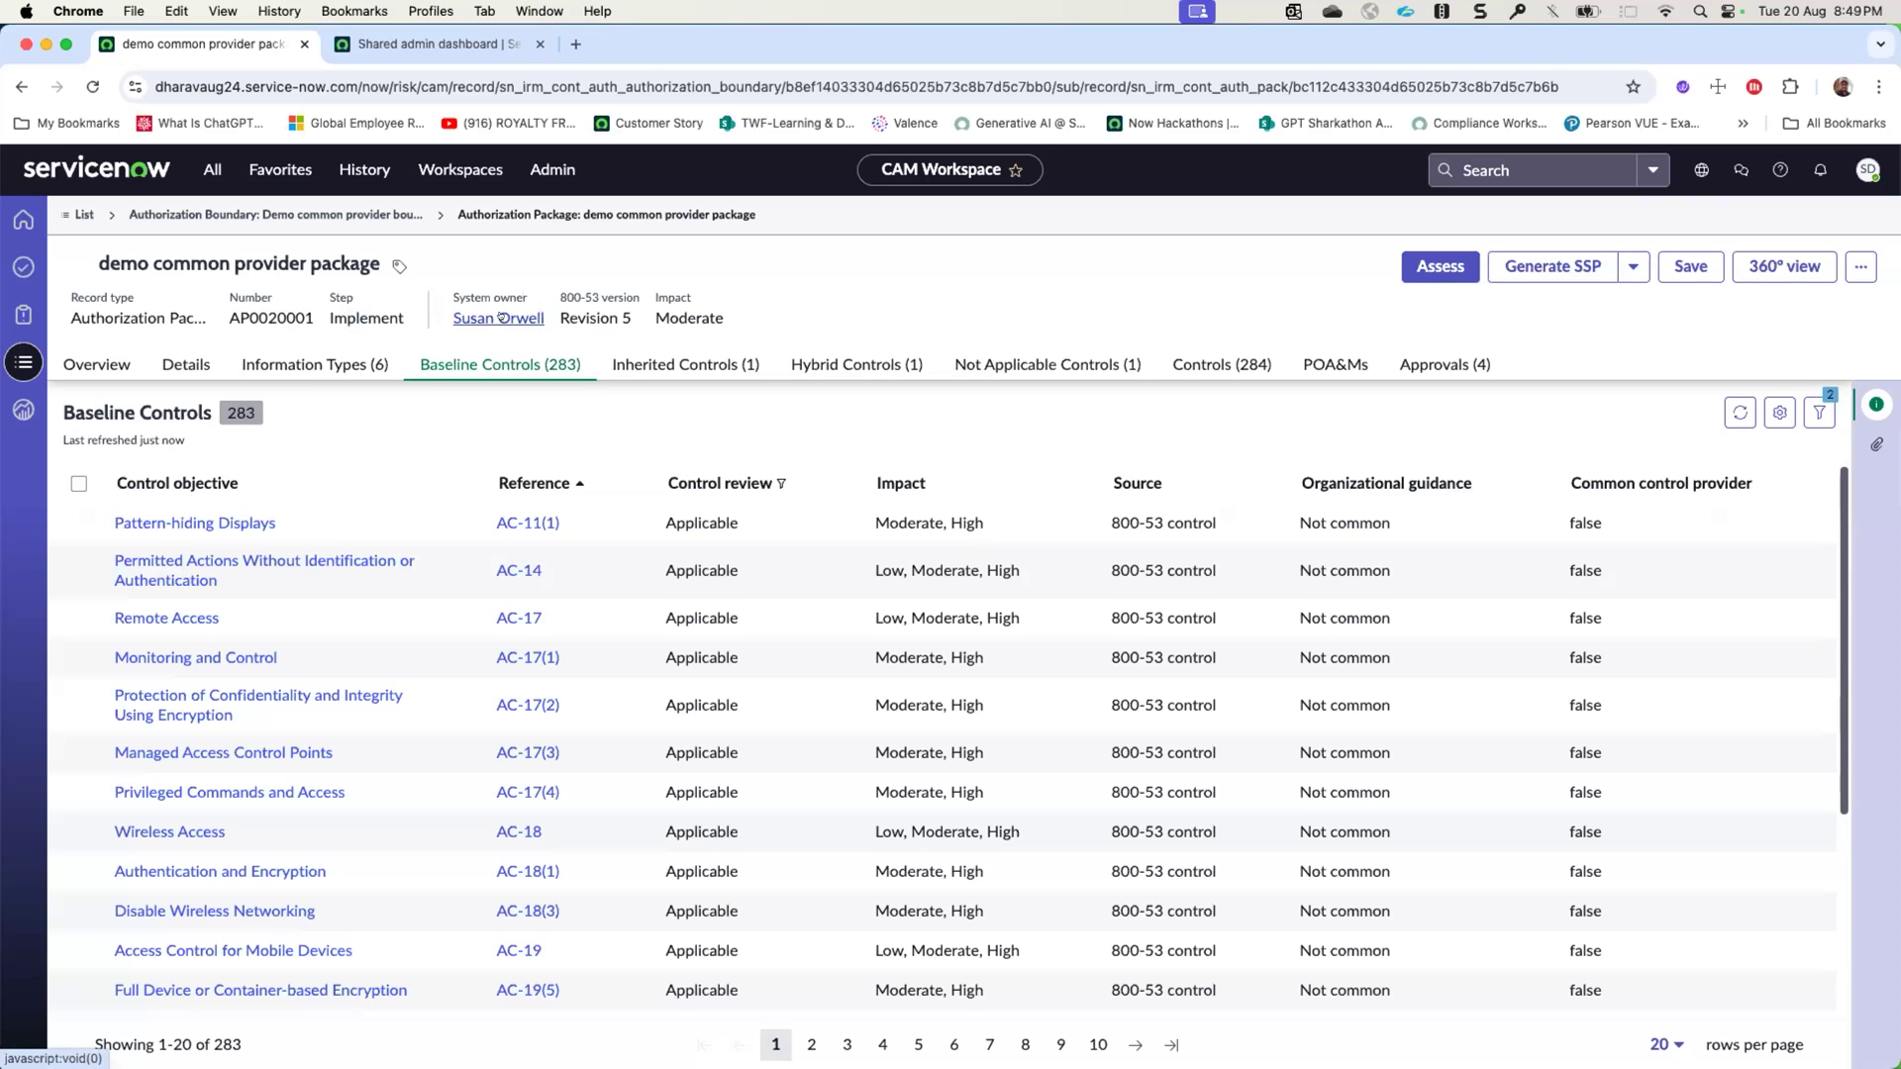
{"action": "mouse_move", "coordinate": [592, 298]}
{"action": "left_mouse_down"}
{"action": "mouse_move", "coordinate": [634, 299]}
{"action": "mouse_move", "coordinate": [606, 305]}
{"action": "left_mouse_up"}
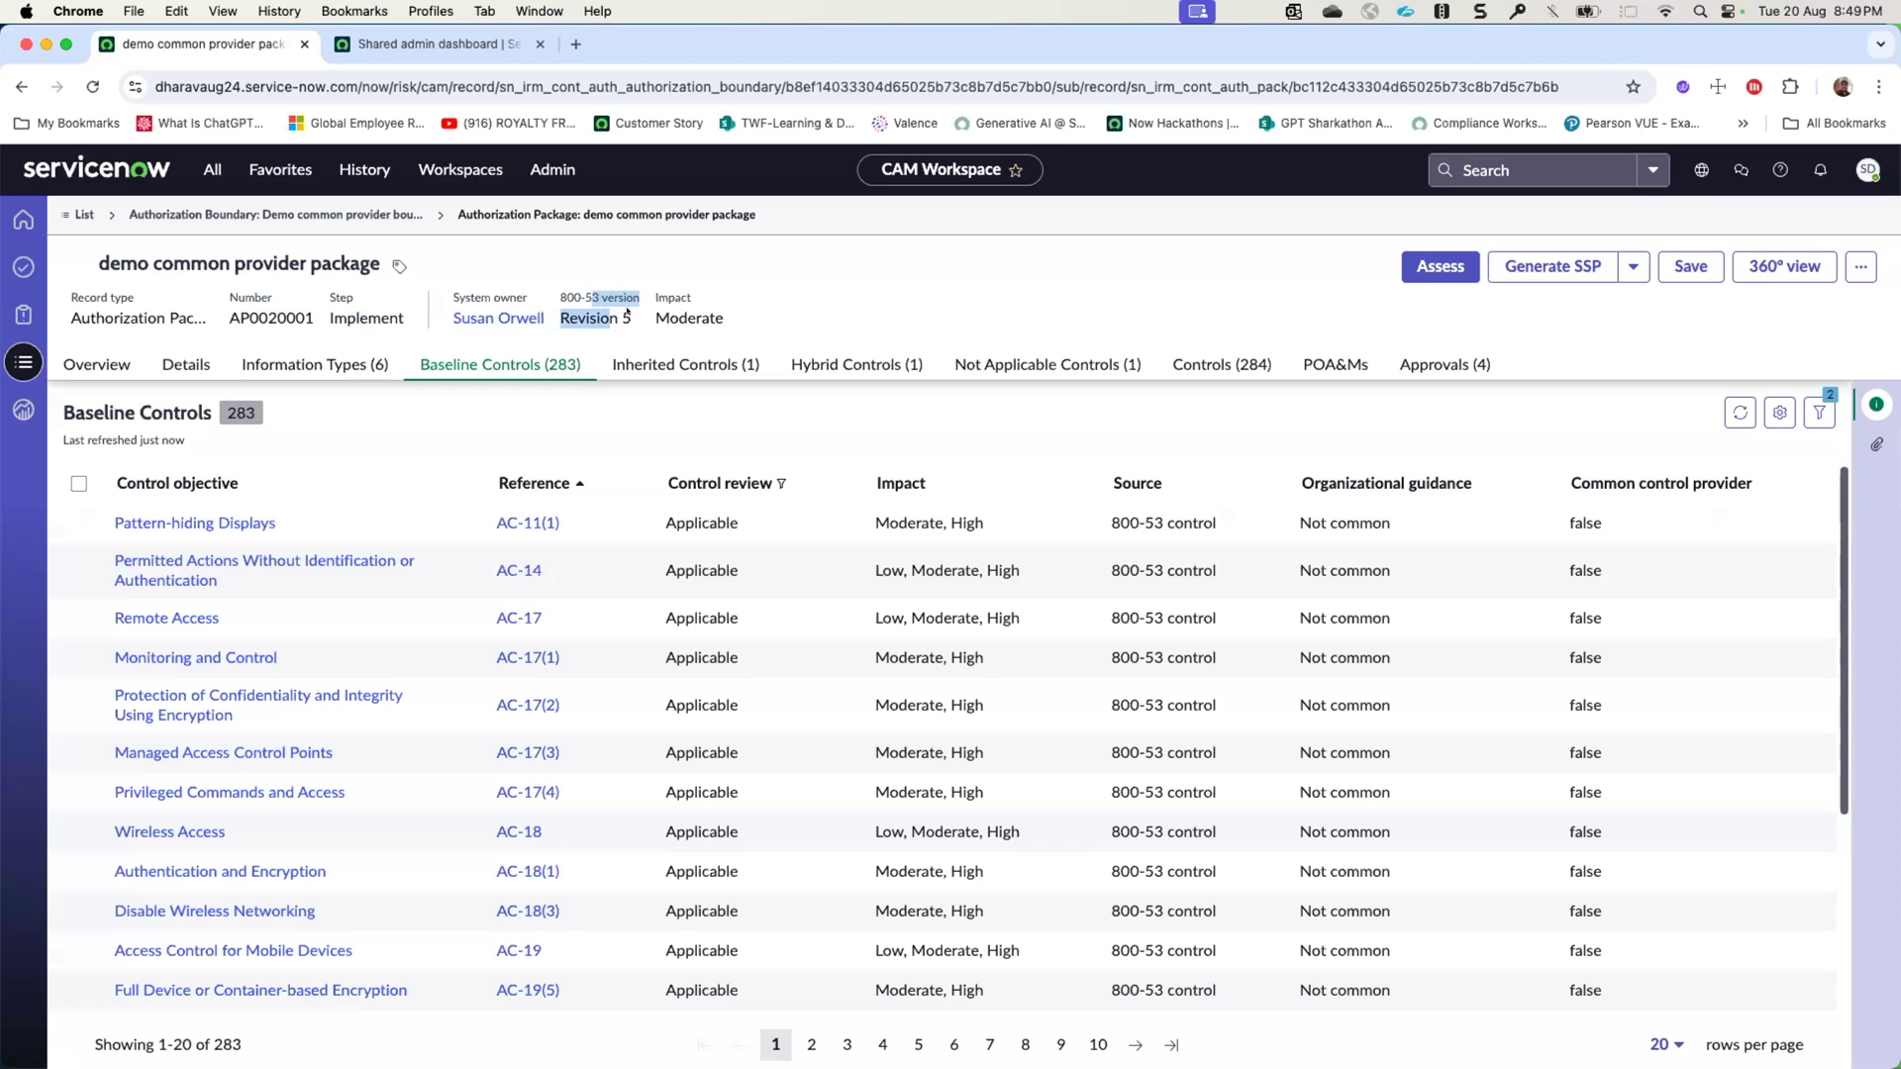
{"action": "left_click_drag", "start_coordinate": [700, 305], "coordinate": [670, 298]}
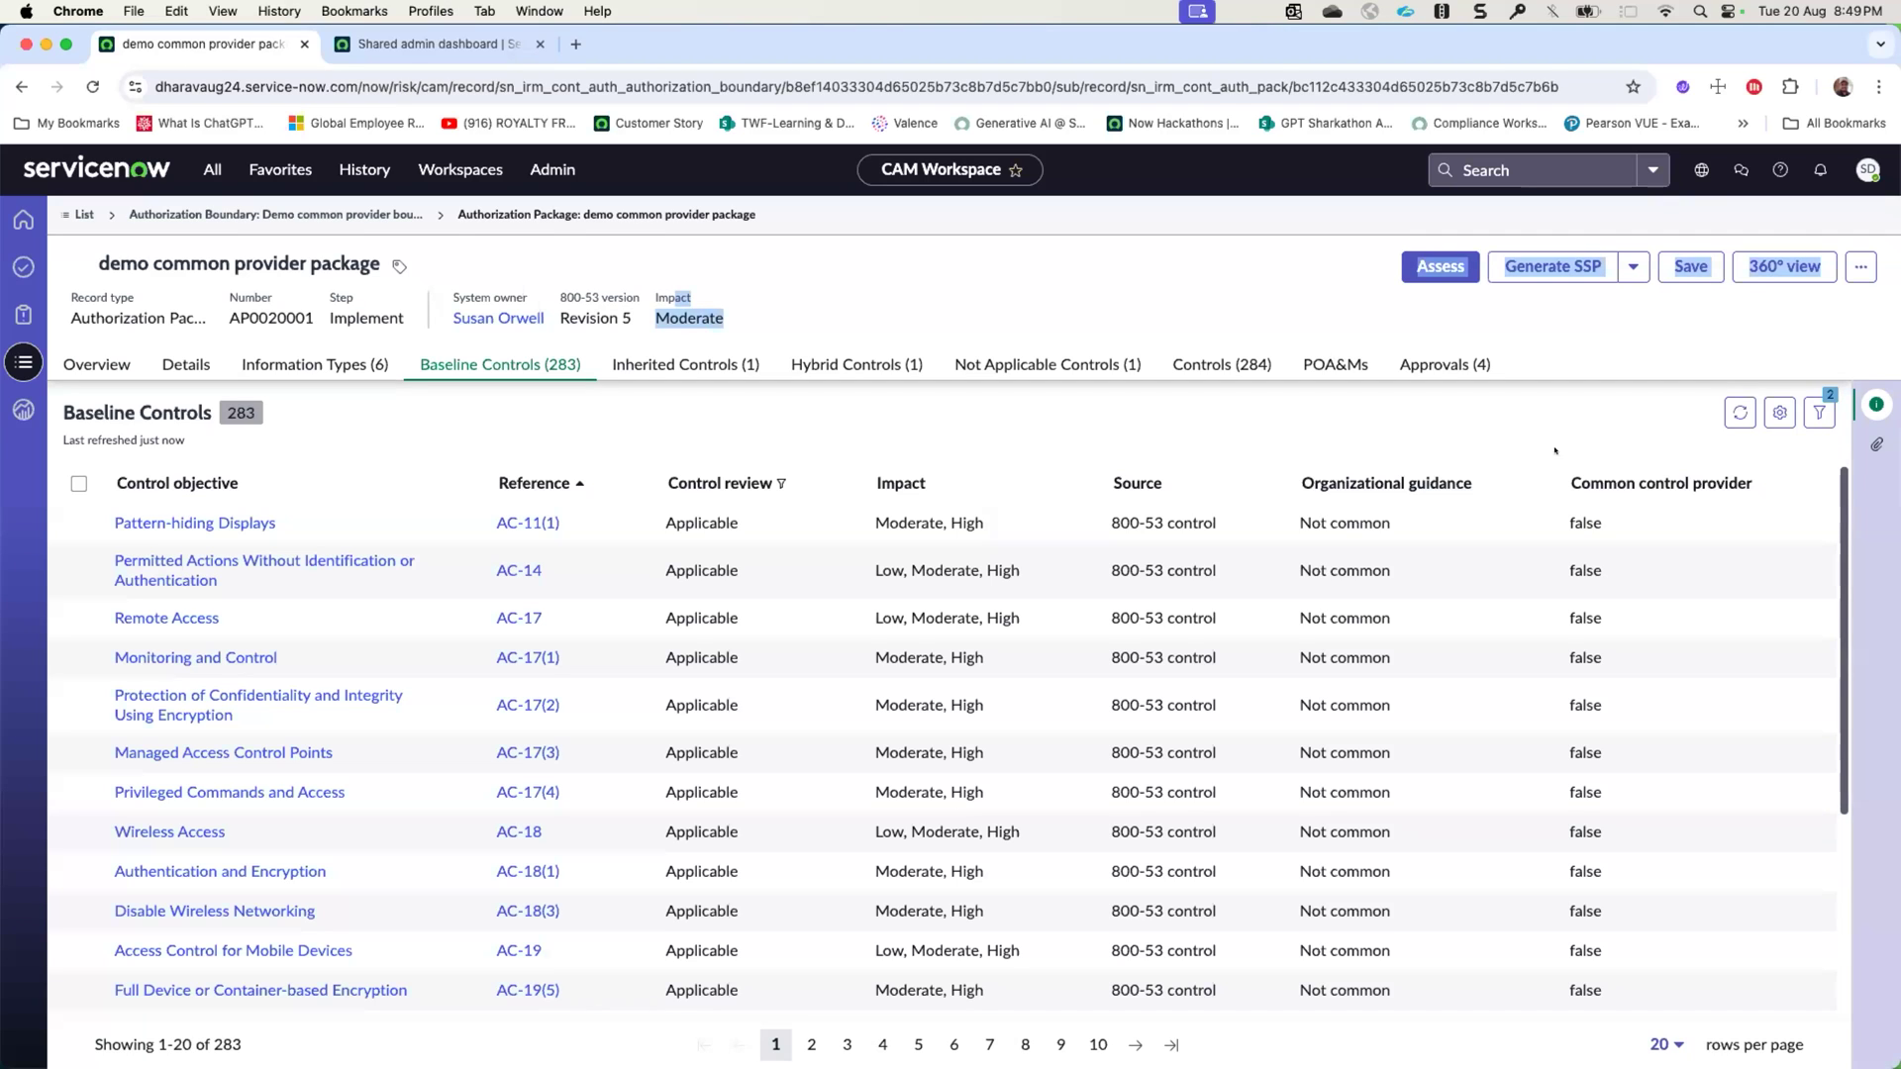
{"action": "left_click", "coordinate": [1876, 404]}
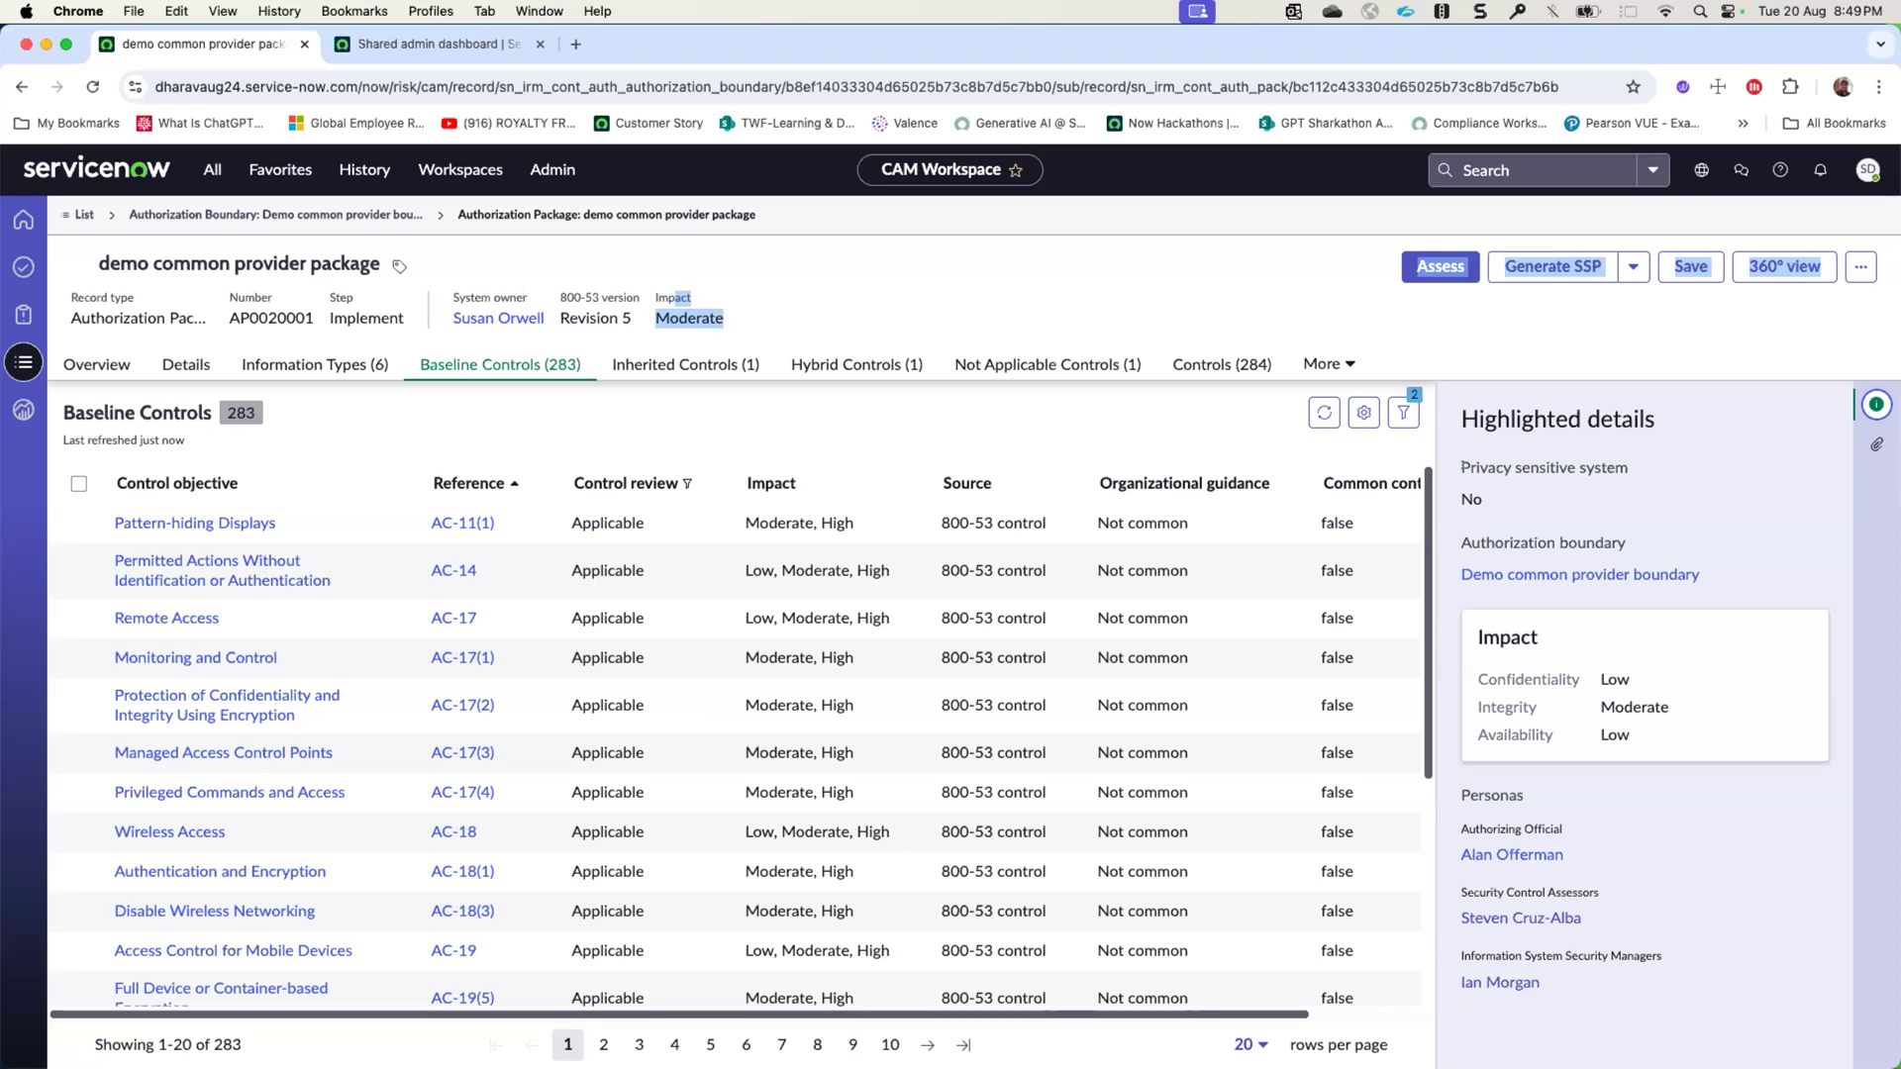
{"action": "left_click_drag", "start_coordinate": [1467, 467], "coordinate": [1606, 467]}
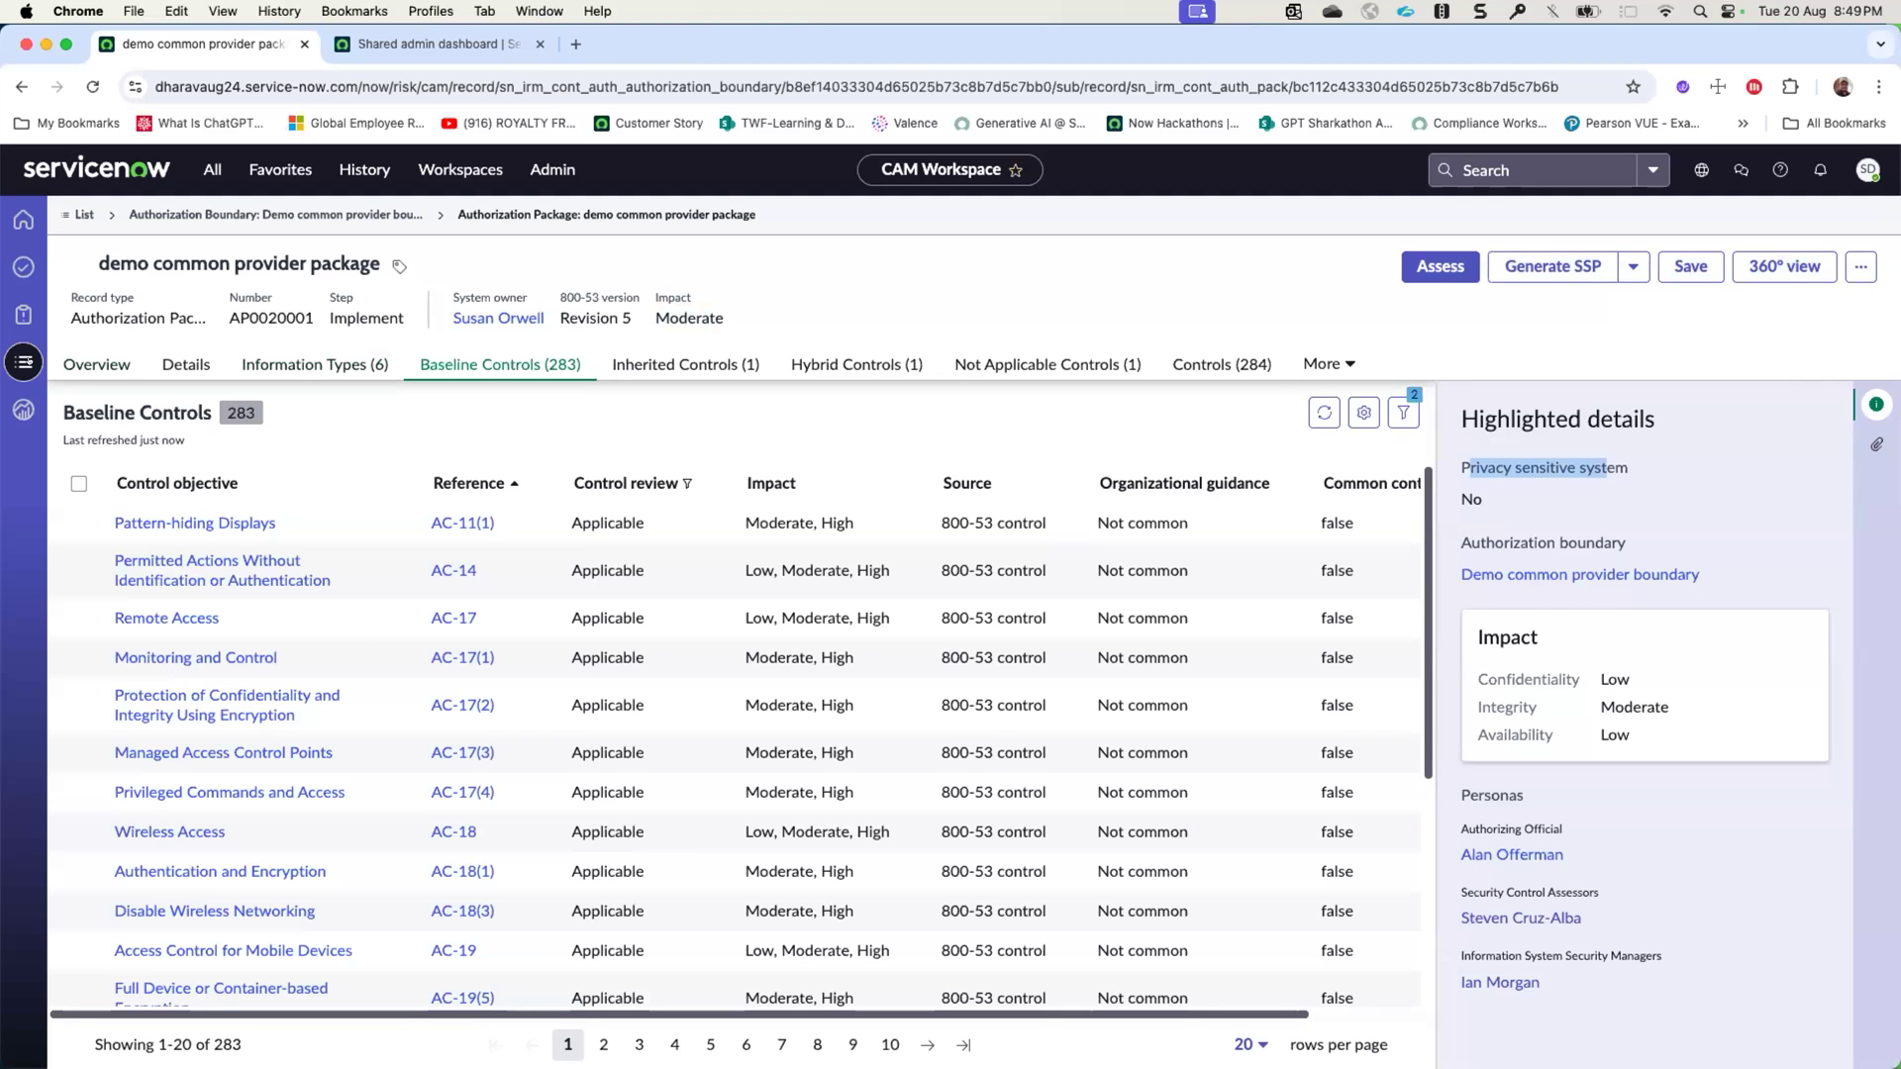
- Start a new RMF authorization boundary named Todays boundary with the description test
{"action": "left_click", "coordinate": [26, 364]}
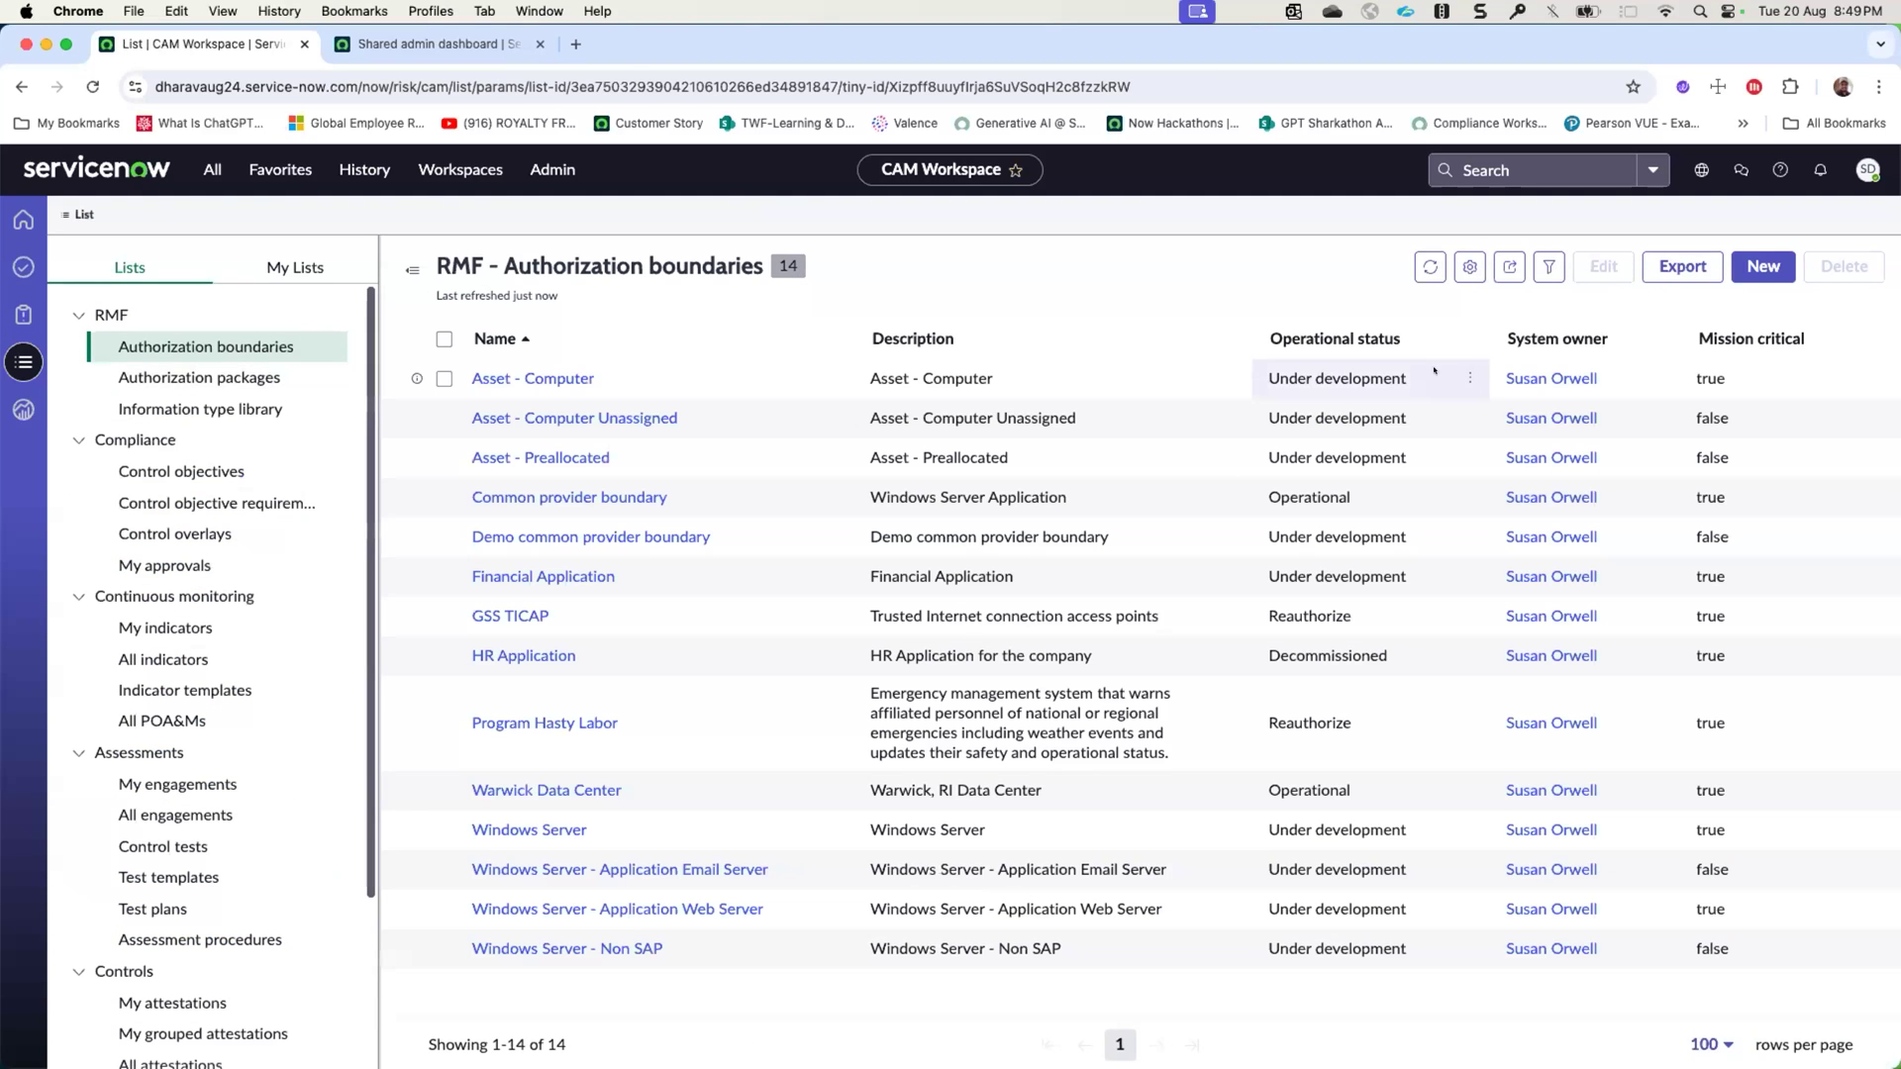
{"action": "left_click", "coordinate": [1763, 266]}
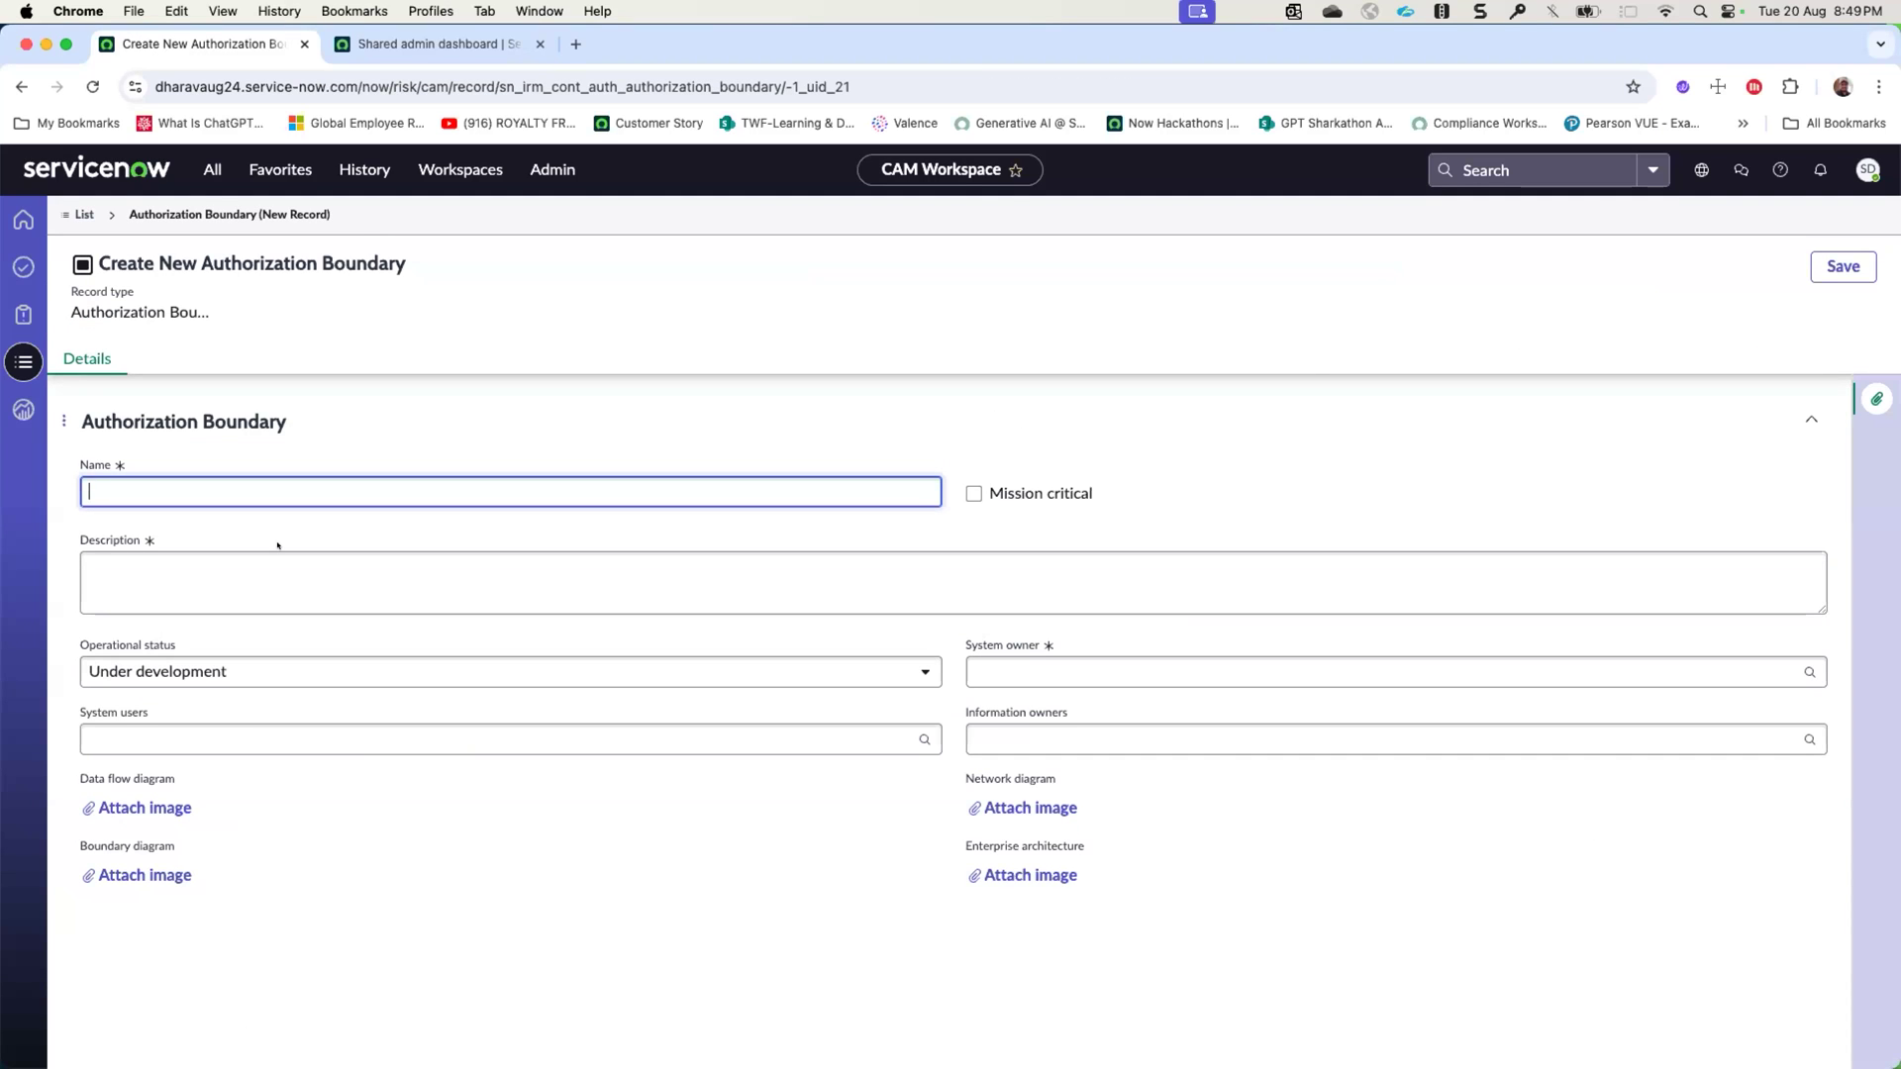
{"action": "type", "text": "Todays boundary"}
{"action": "left_click", "coordinate": [276, 587]}
{"action": "type", "text": "test"}
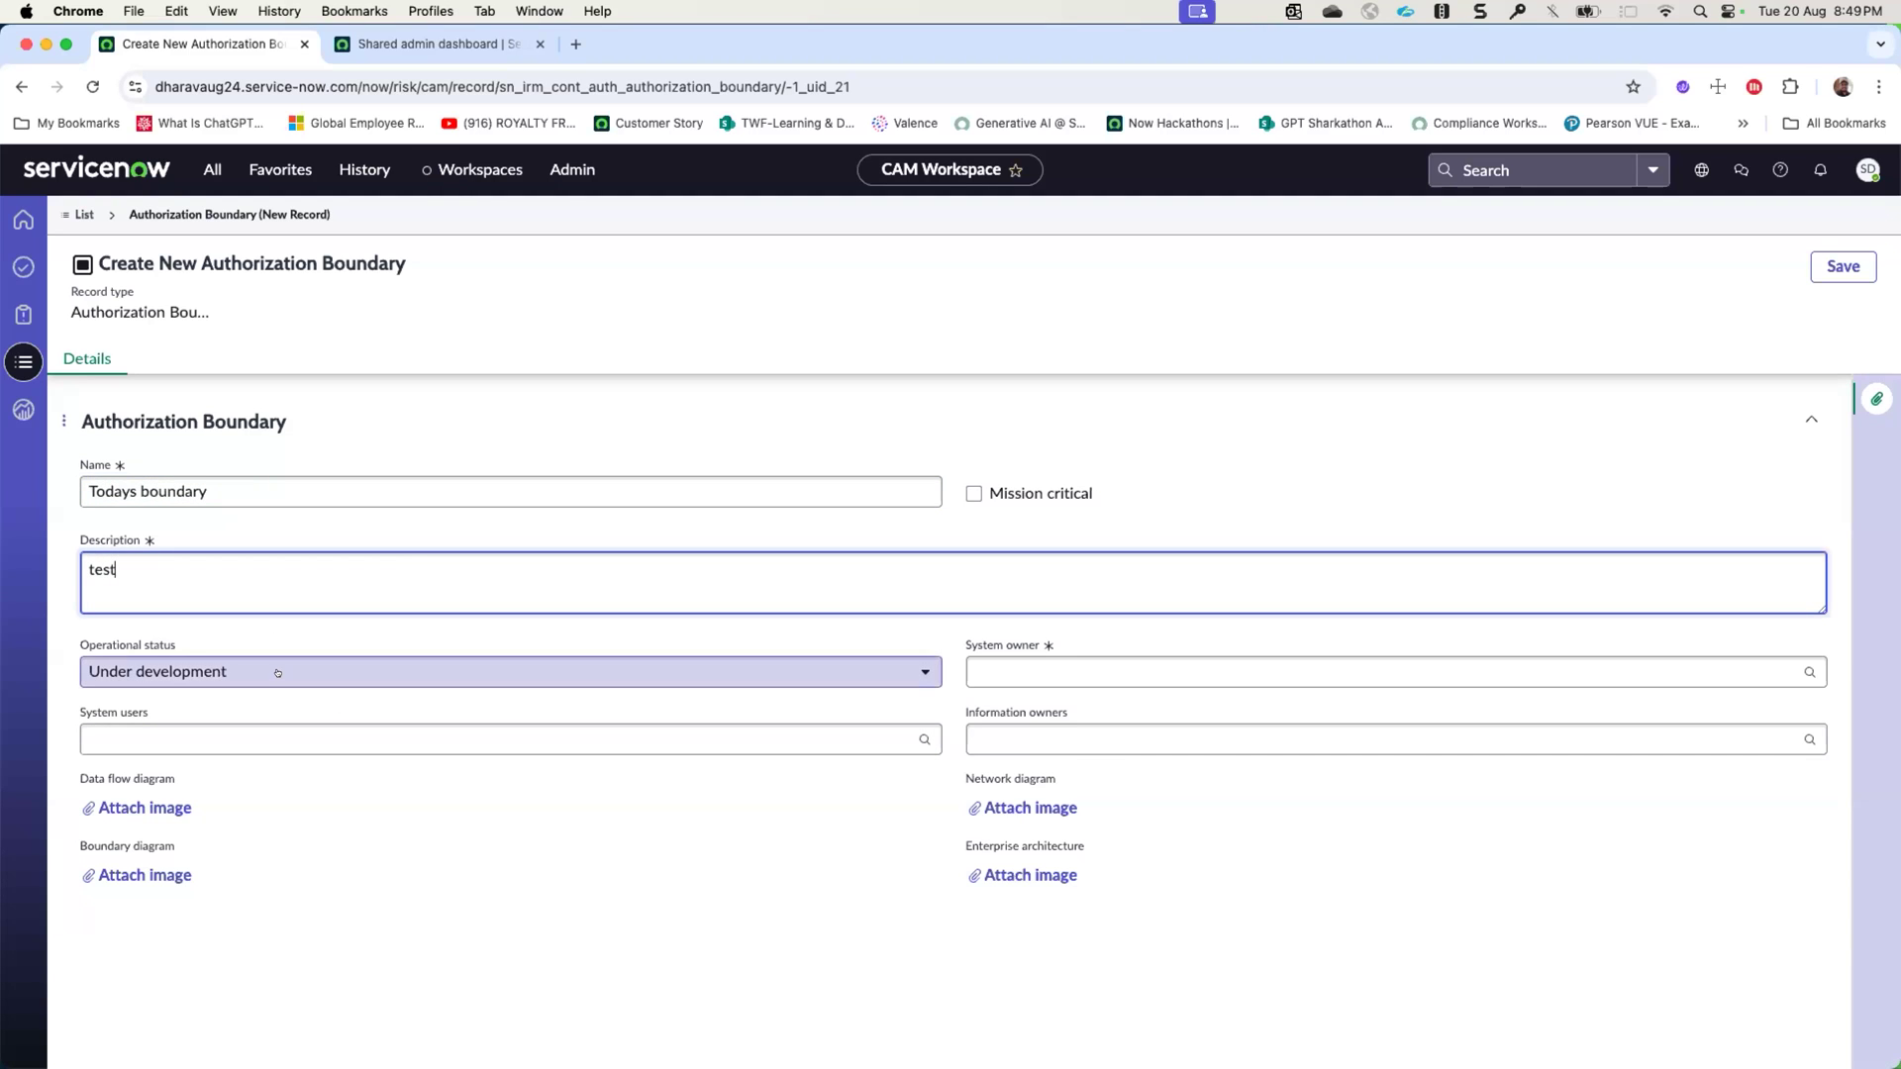
- Try to save the new boundary and fill in the mandatory system owner with the owner's name
{"action": "left_click", "coordinate": [1843, 266]}
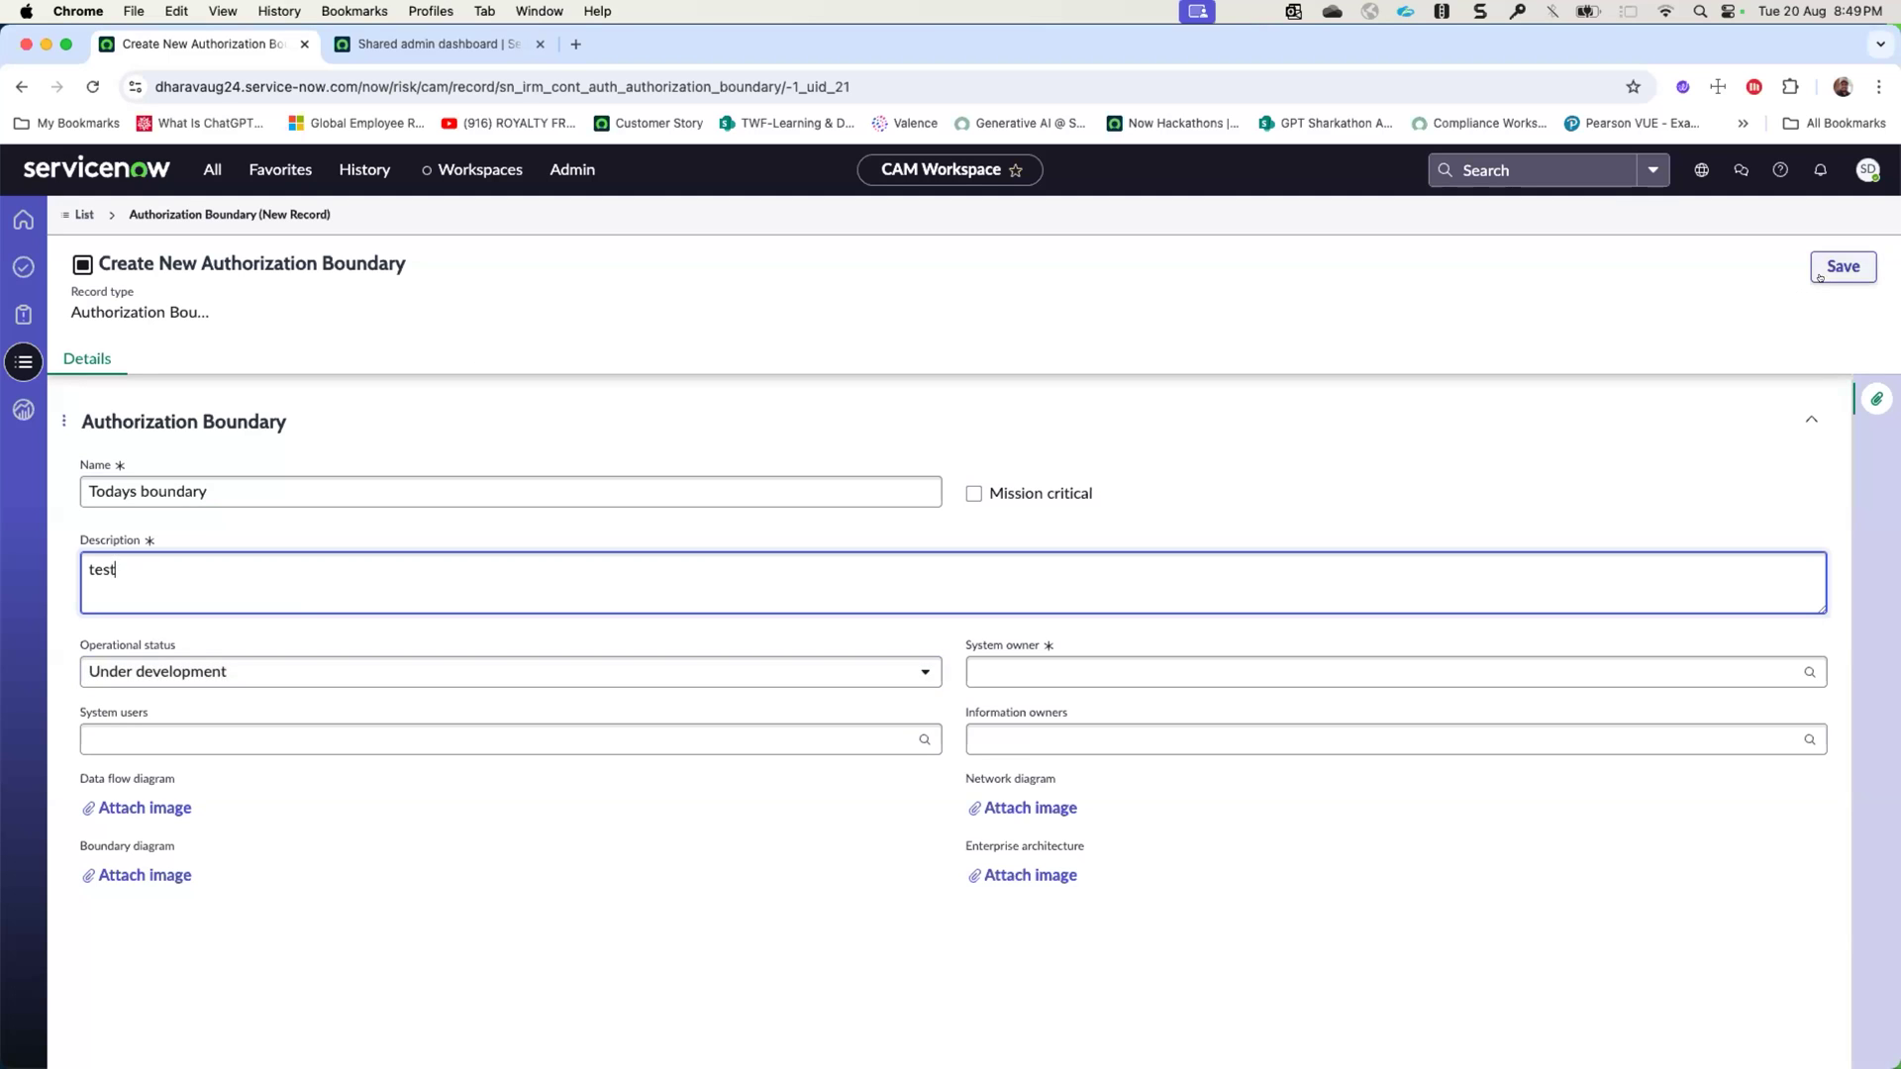
{"action": "left_click", "coordinate": [1050, 735]}
{"action": "type", "text": "susan"}
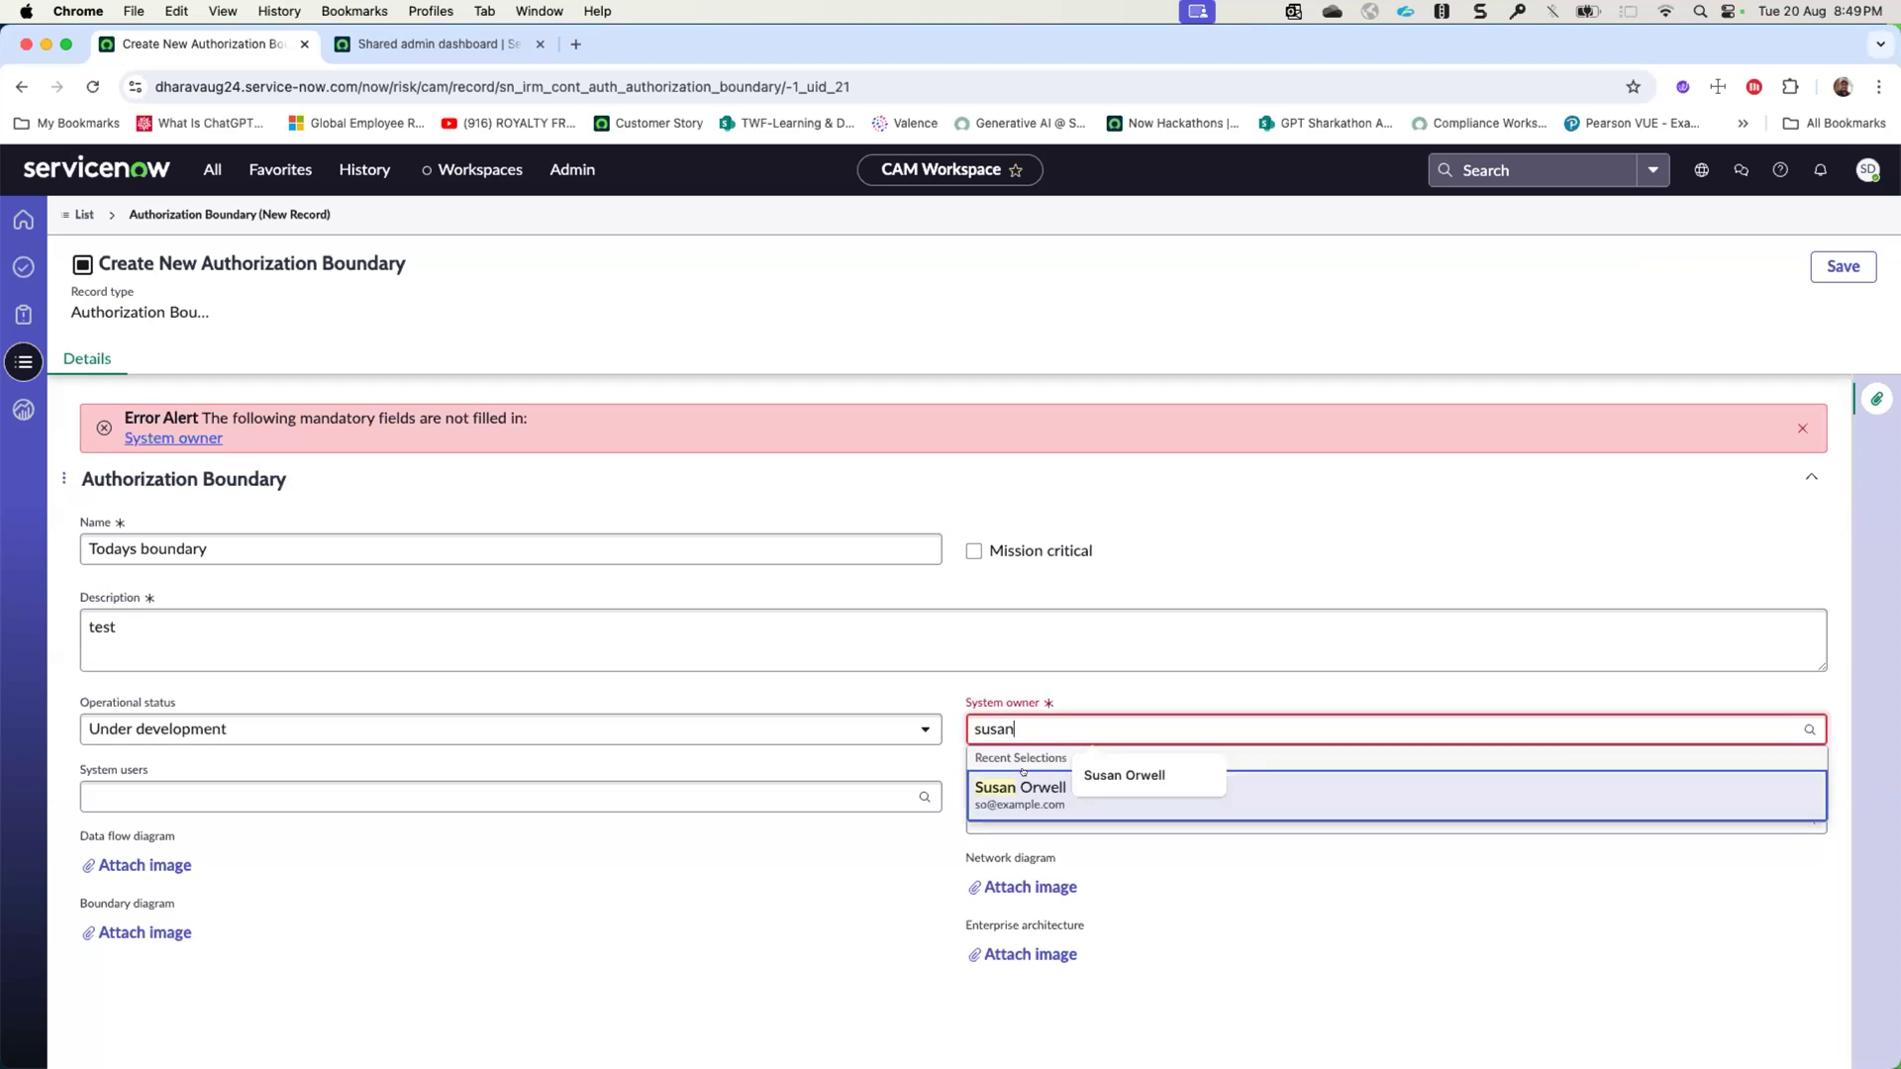
{"action": "left_click", "coordinate": [1039, 785]}
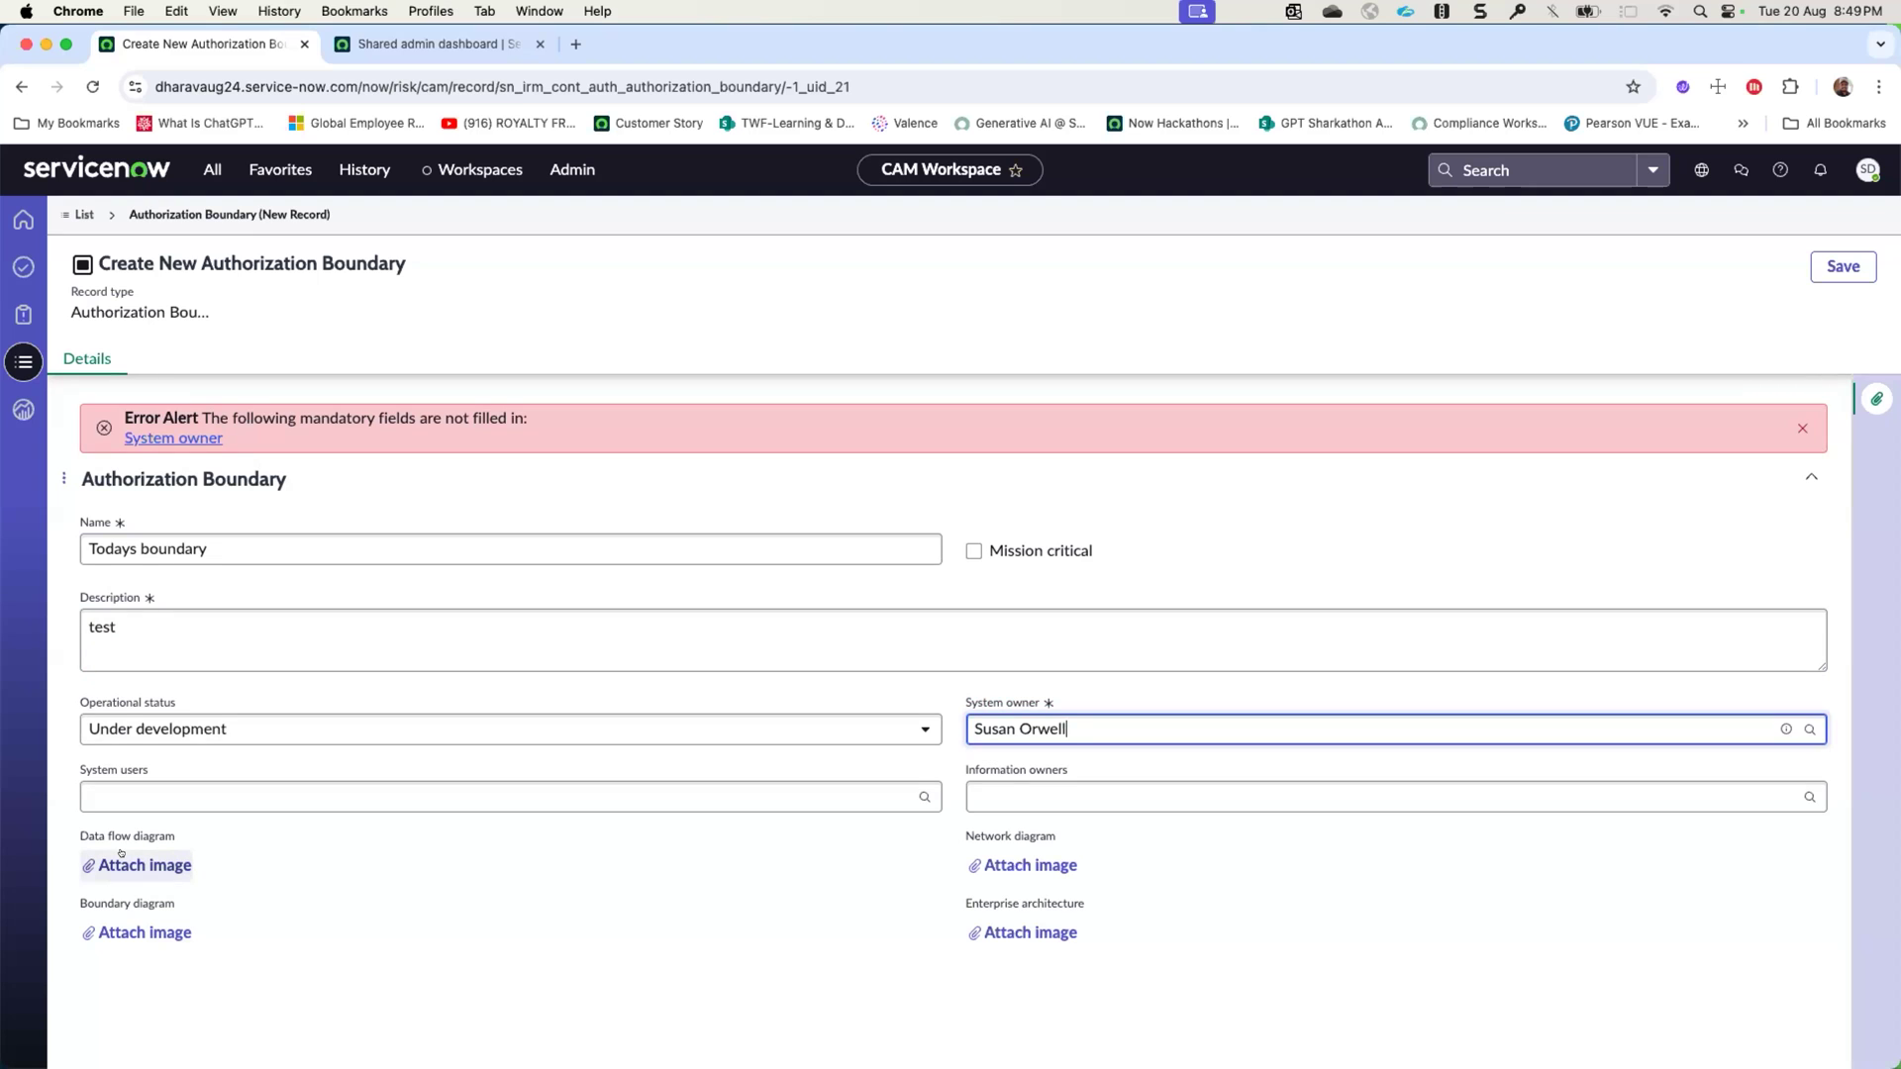
- Inspect the file picker for the data flow diagram without attaching an image, and save the new boundary
{"action": "left_click", "coordinate": [120, 857]}
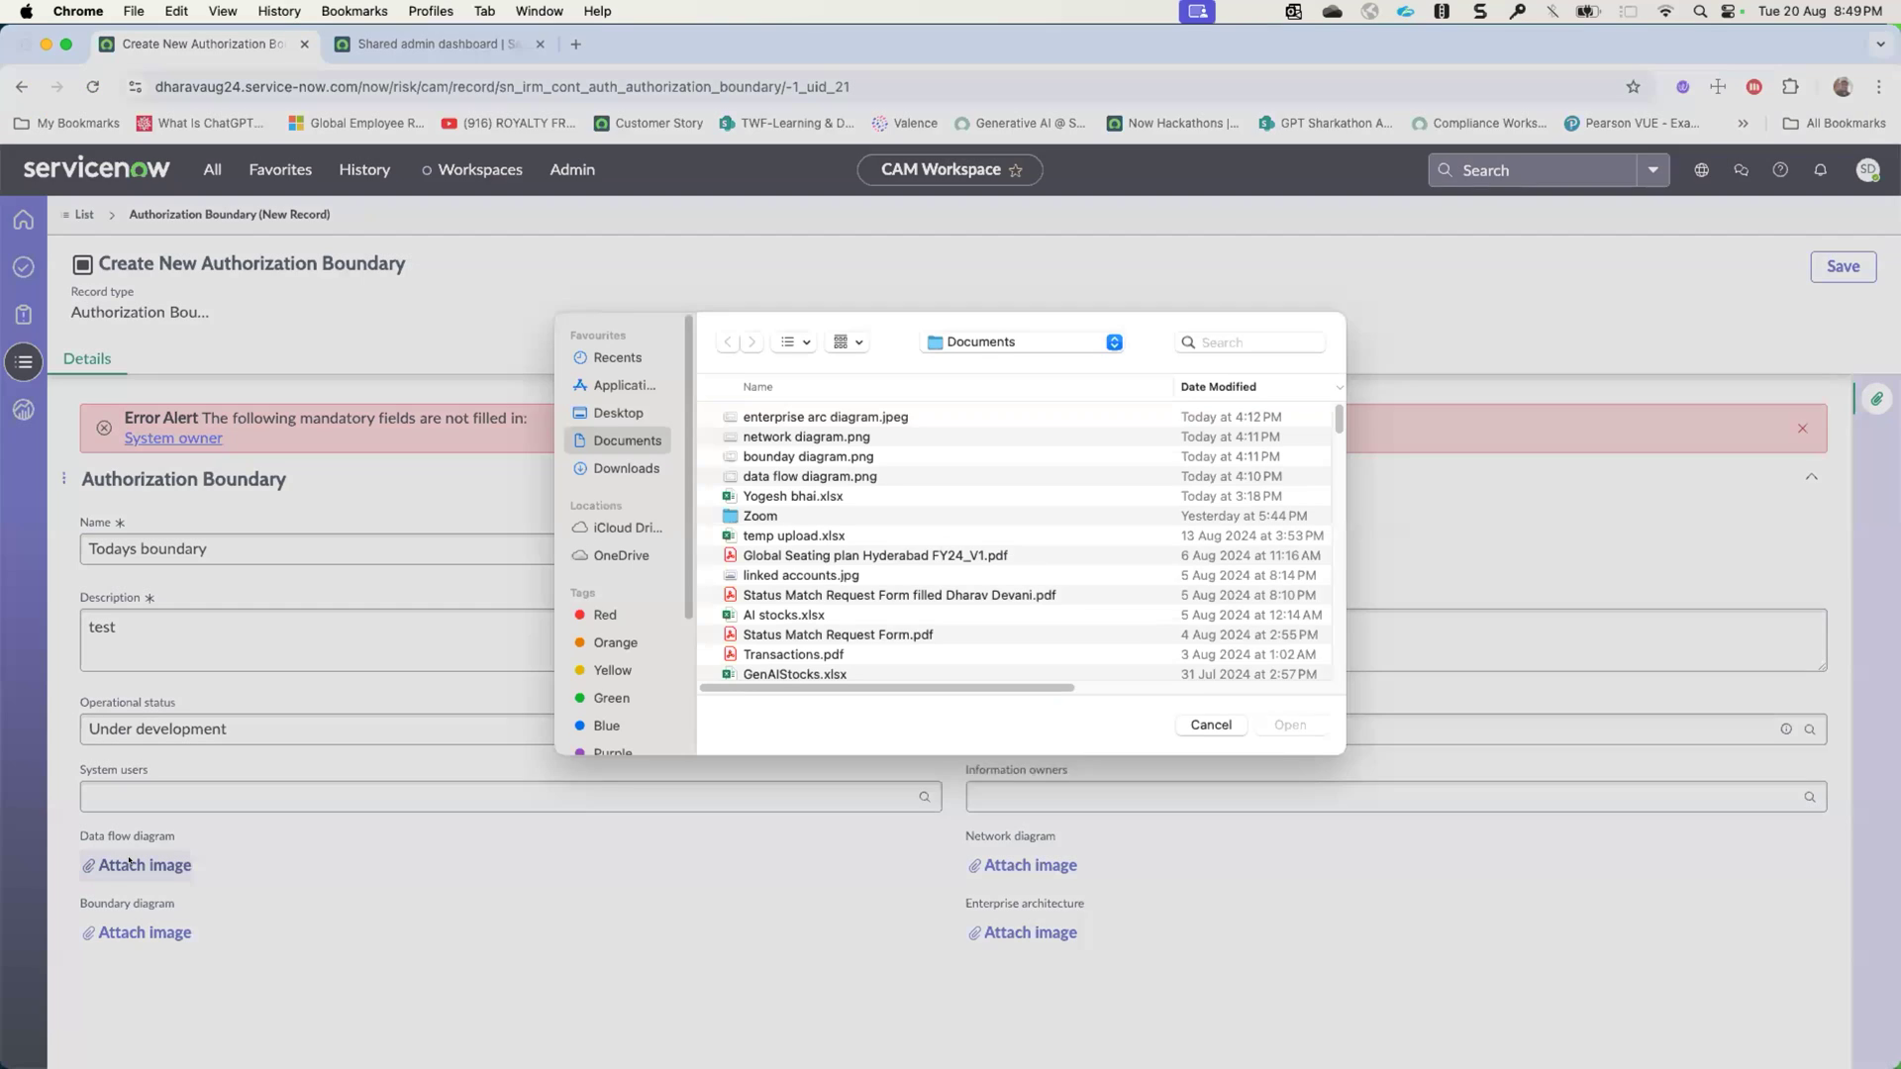
{"action": "left_click", "coordinate": [1209, 737]}
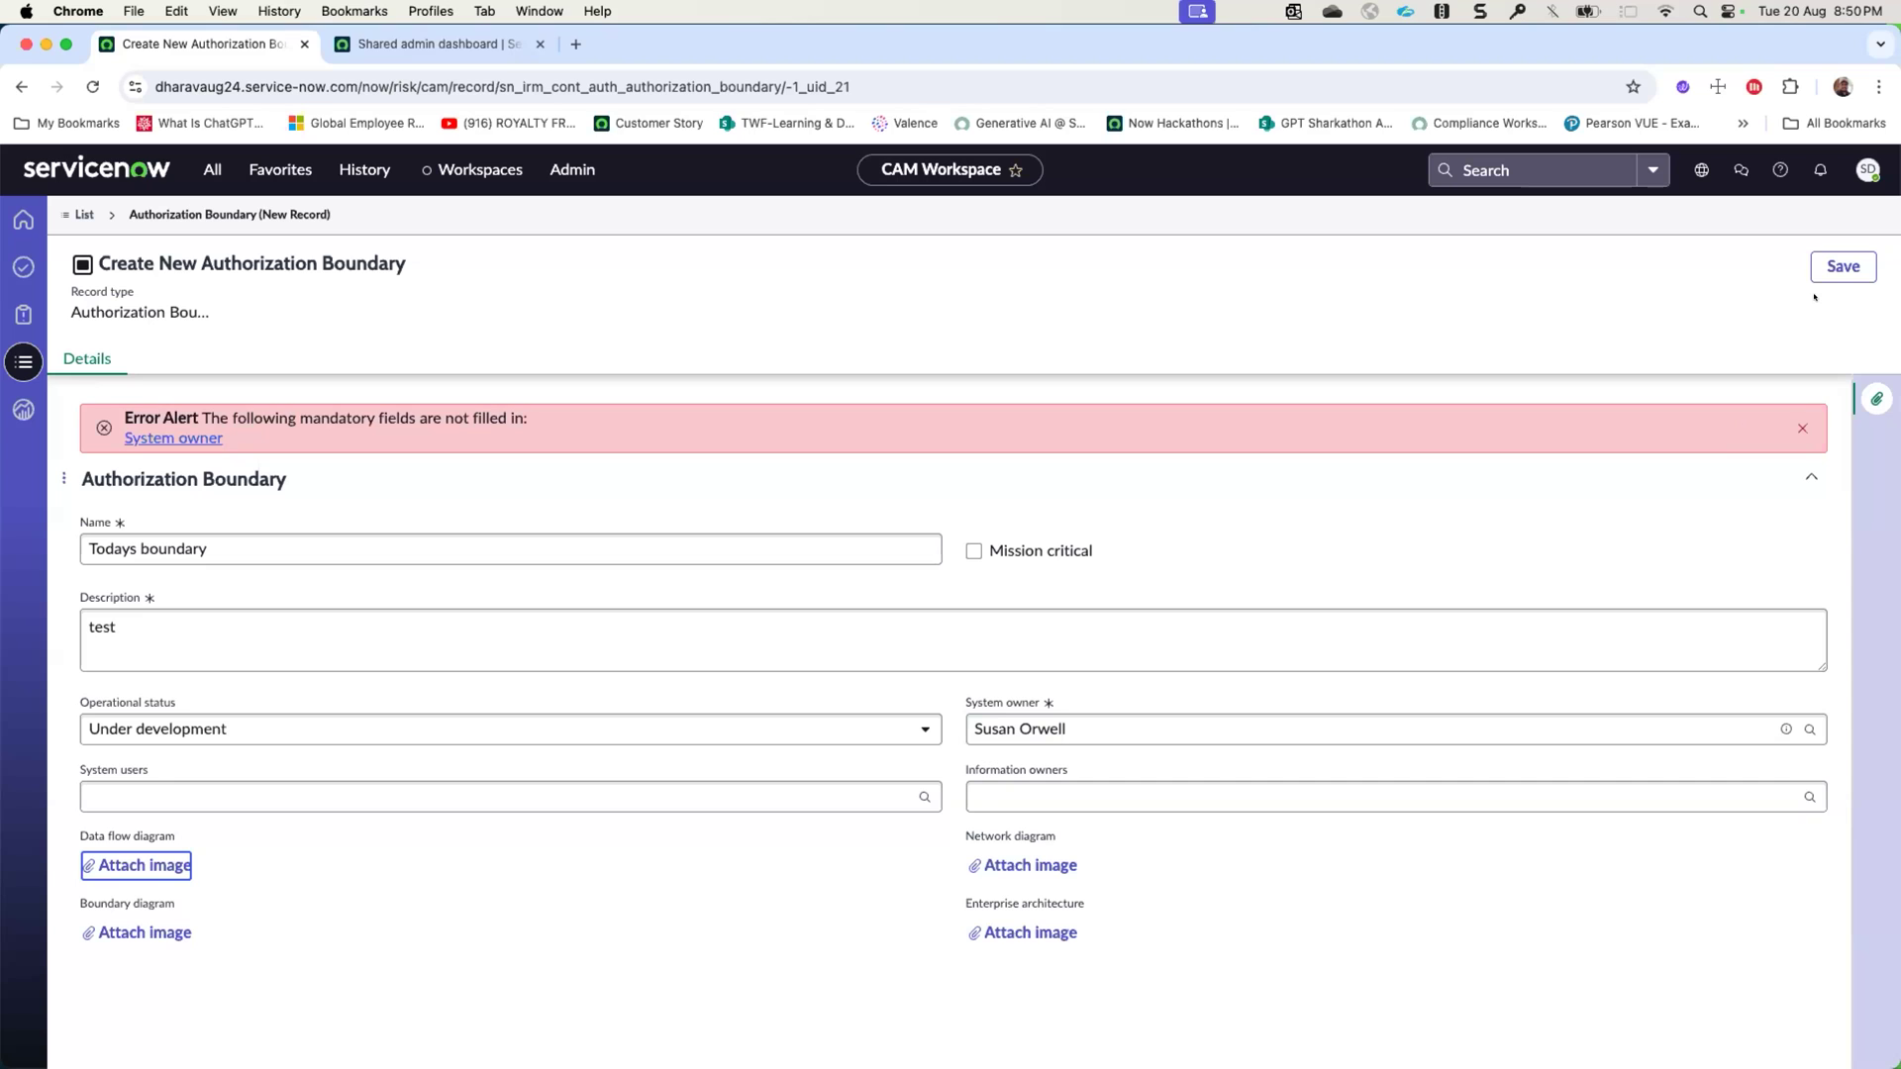
{"action": "left_click", "coordinate": [1846, 264]}
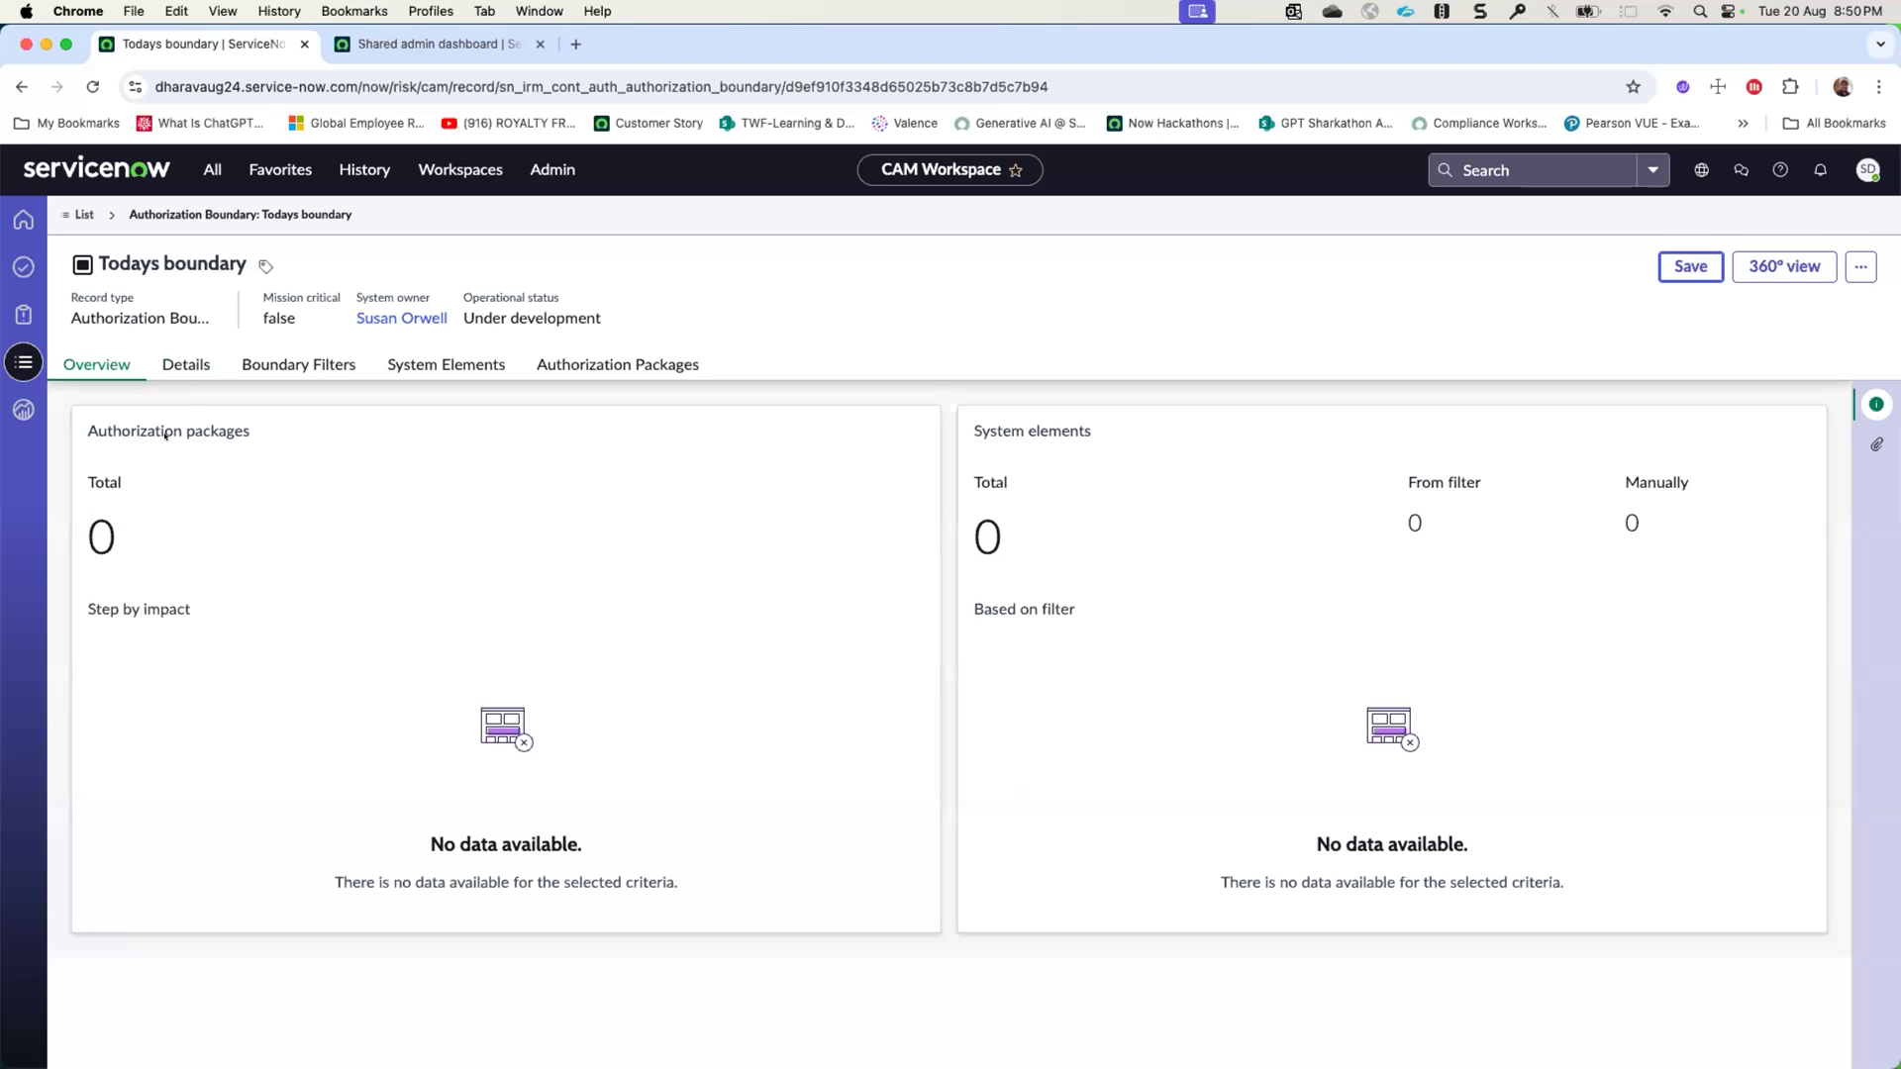
- Start a new system element for Todays boundary and set its table to Windows Server
{"action": "left_click", "coordinate": [279, 365]}
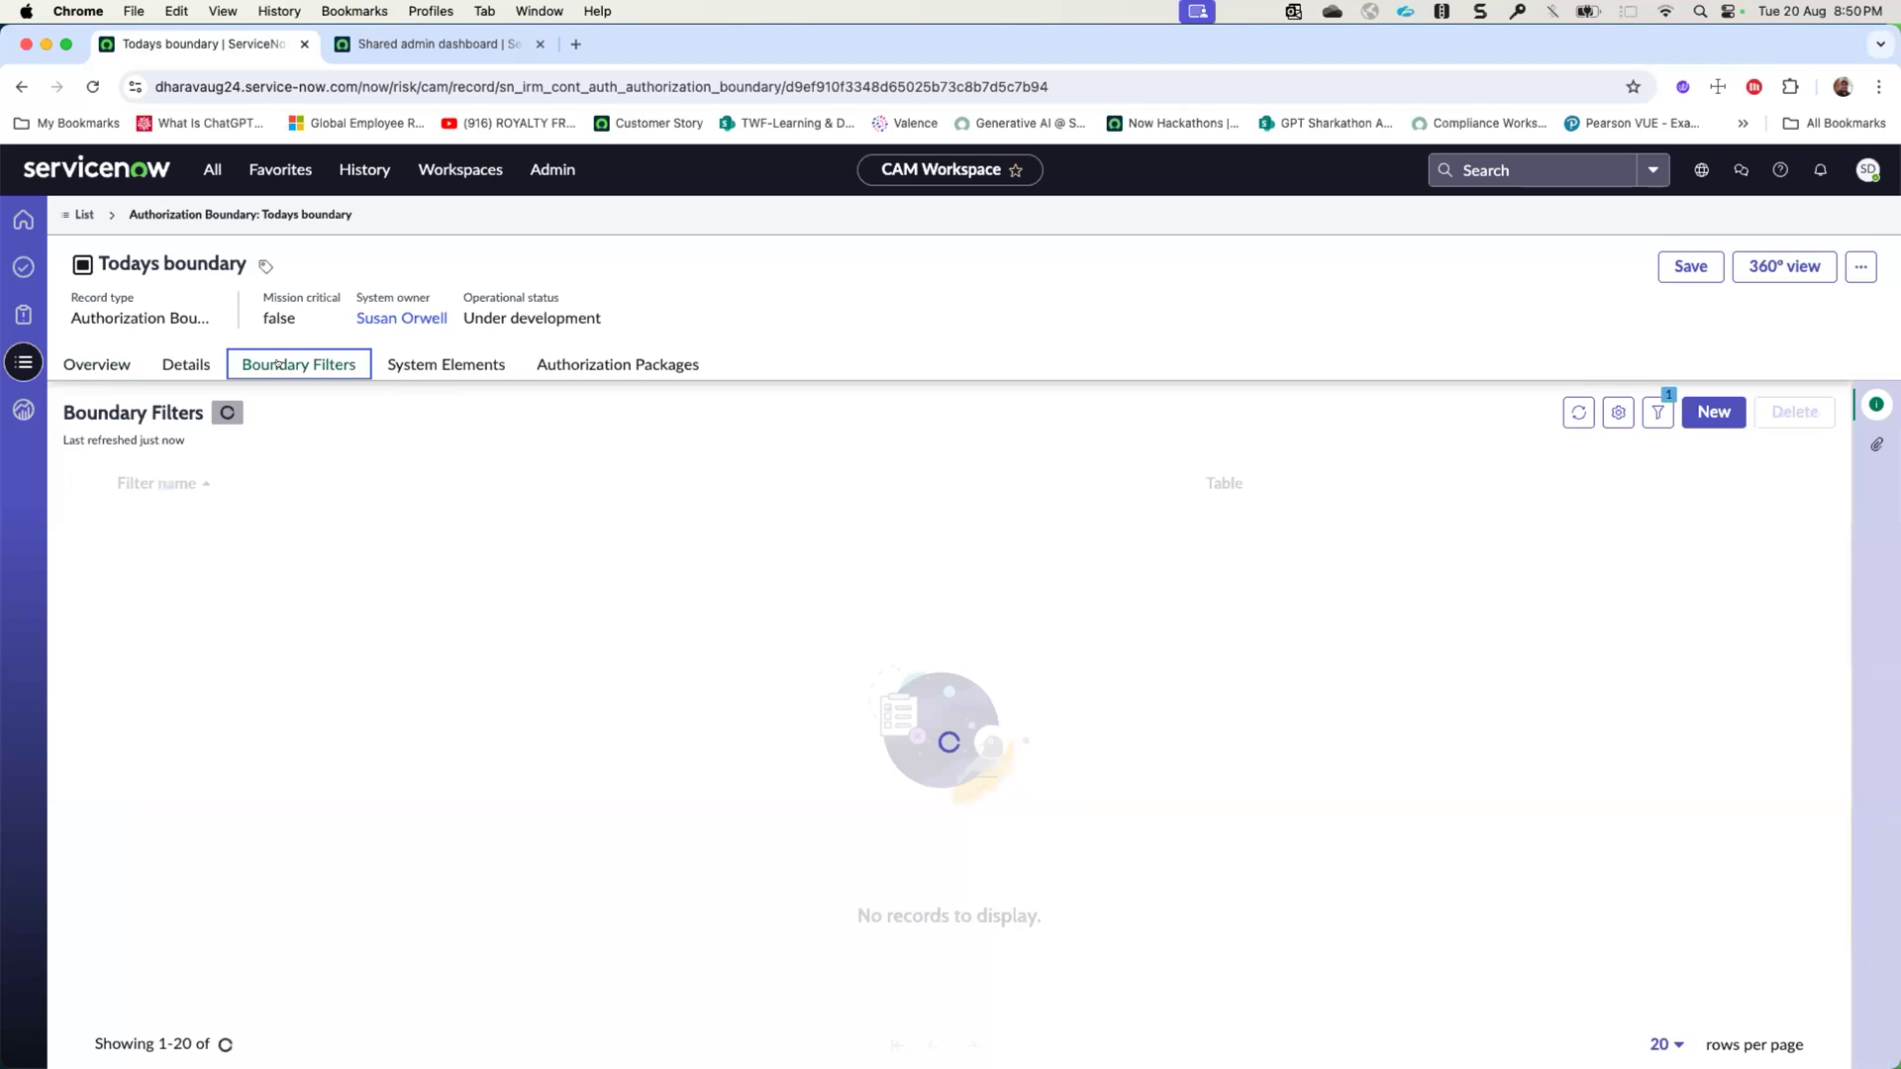
{"action": "left_click", "coordinate": [448, 364]}
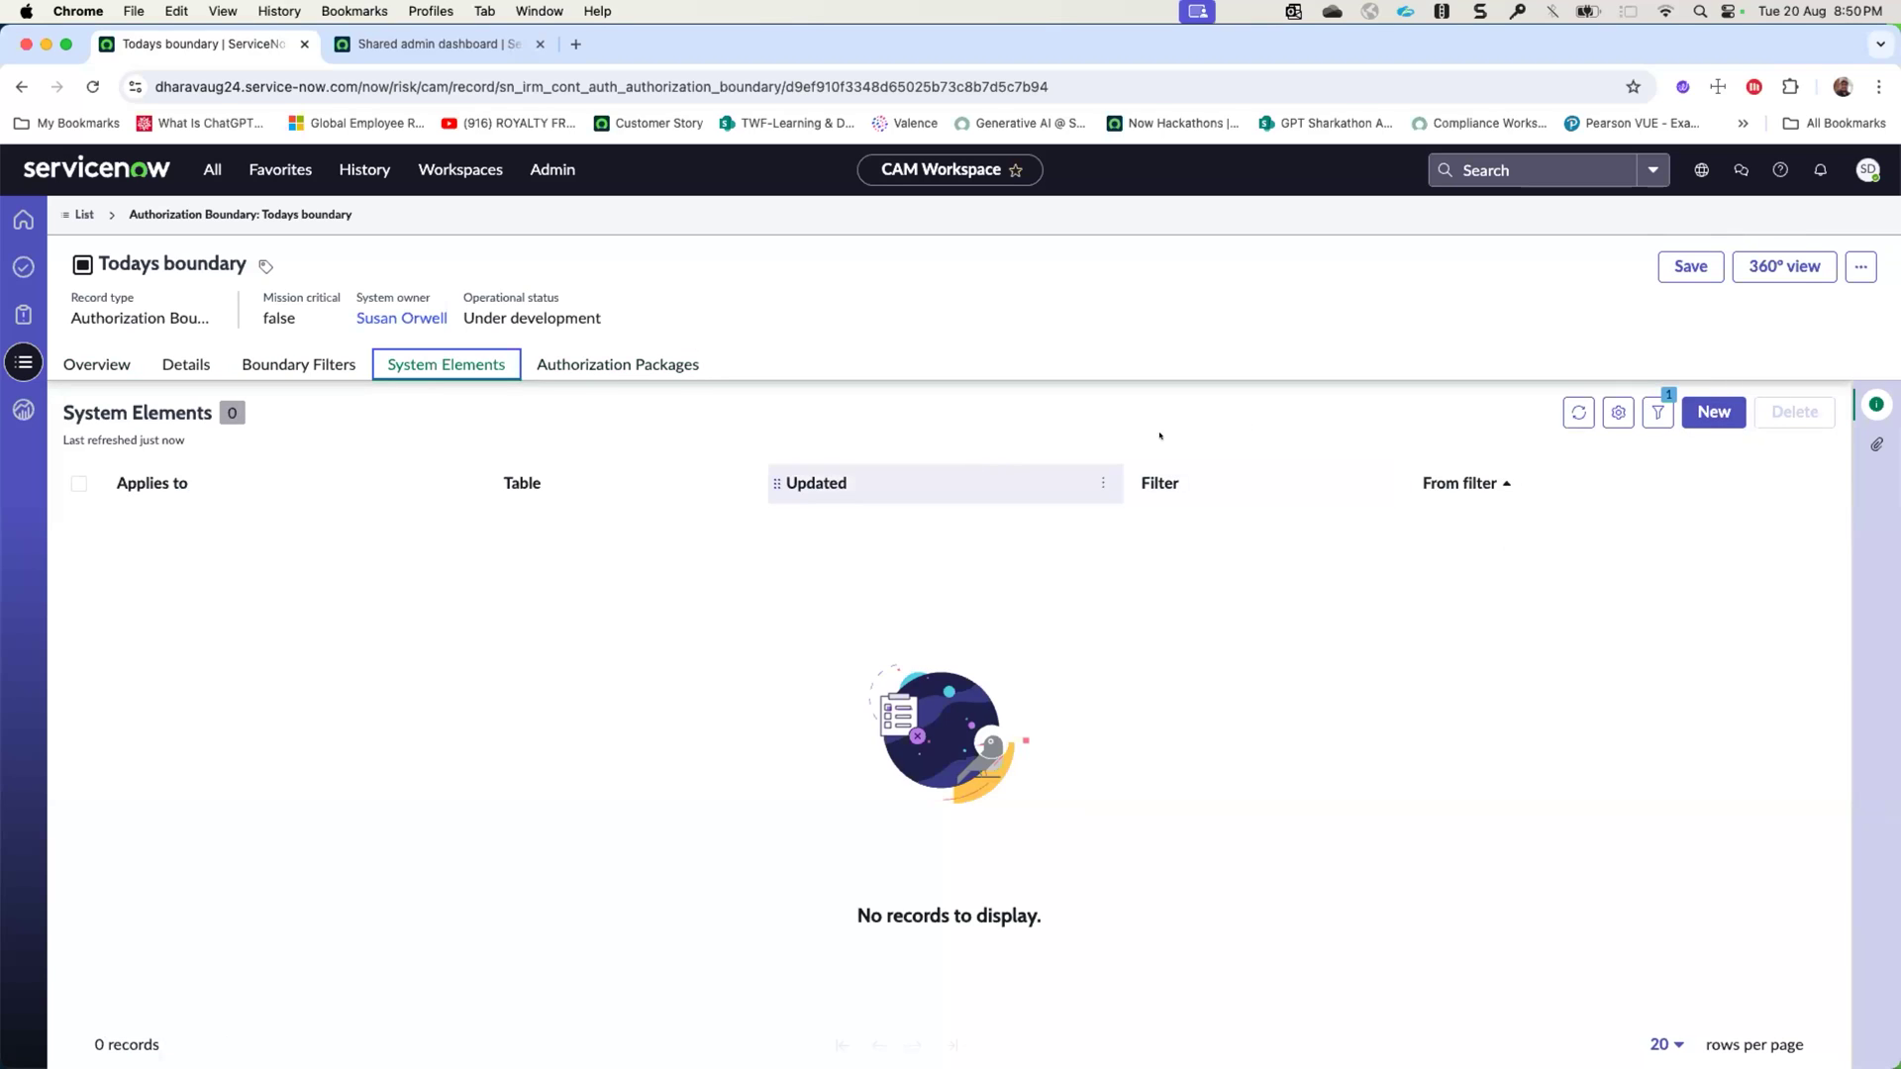
{"action": "left_click", "coordinate": [1693, 412]}
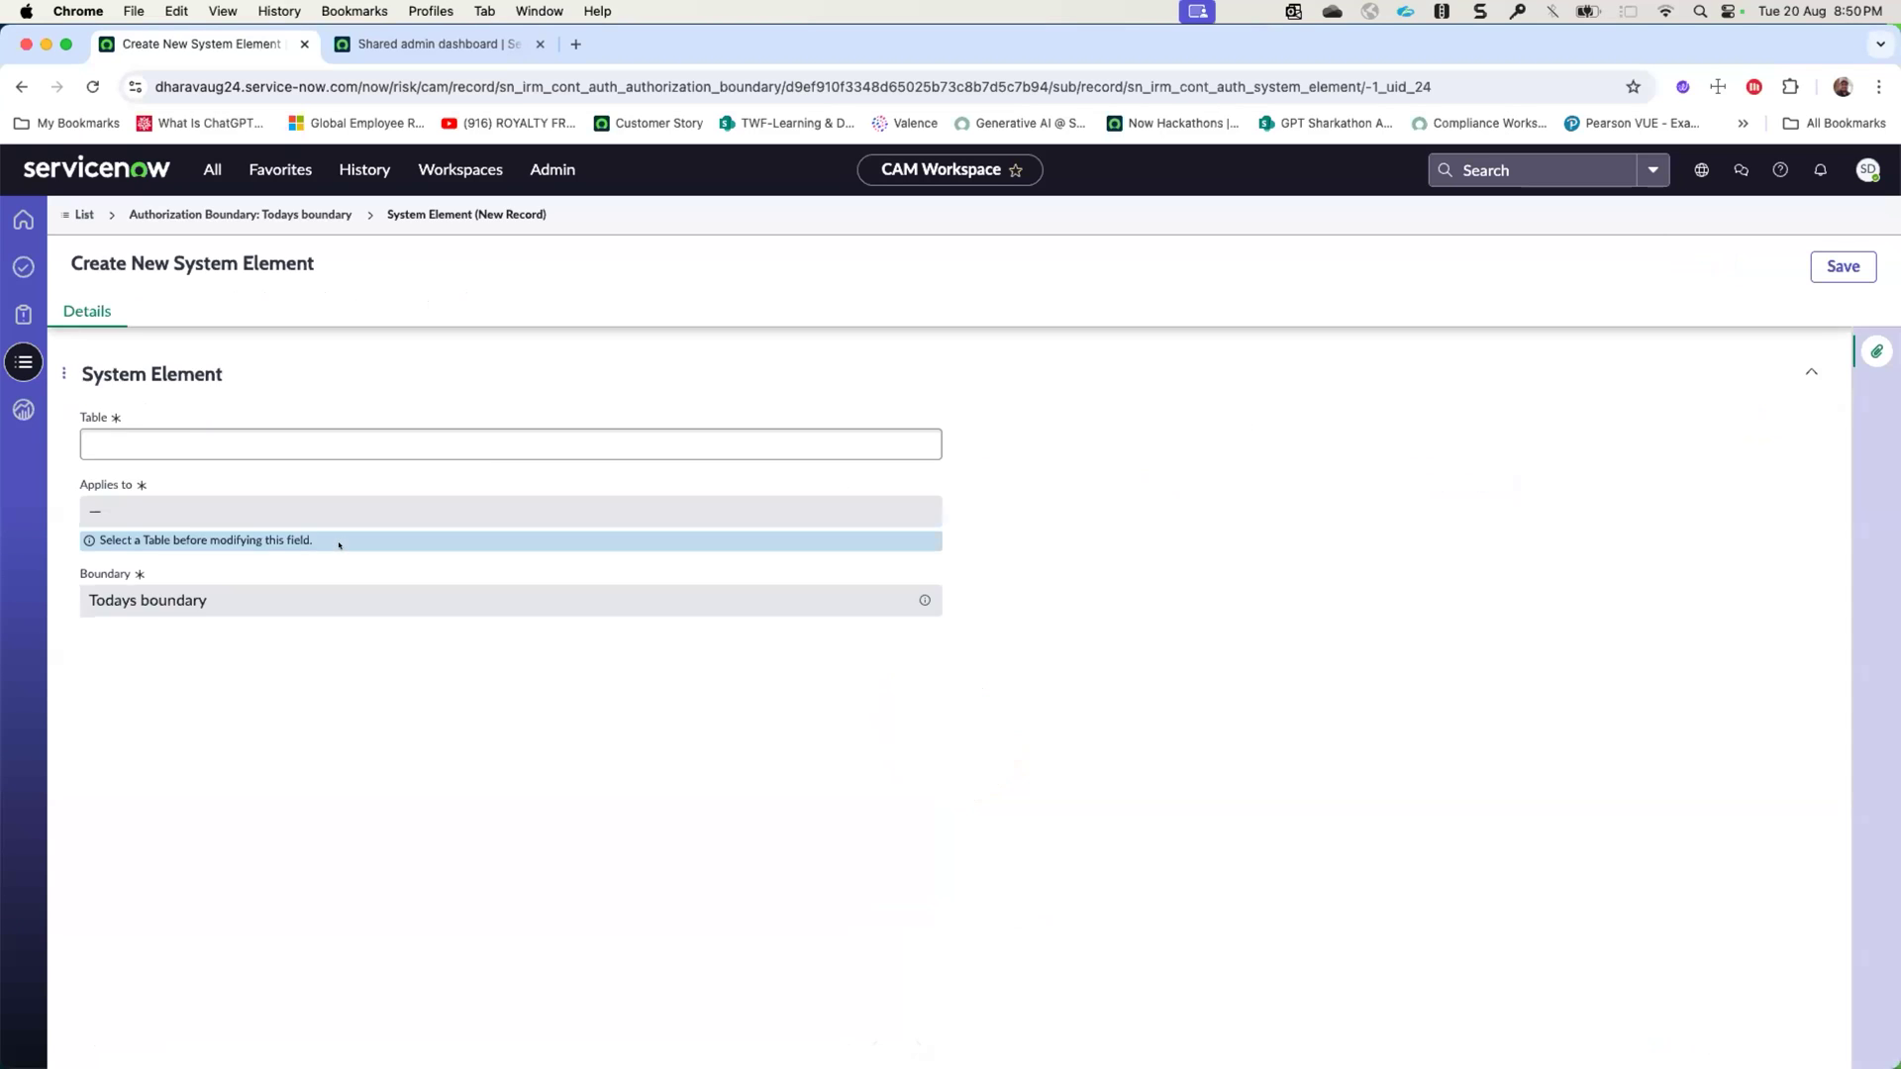
{"action": "left_click", "coordinate": [215, 489]}
{"action": "type", "text": "windows server"}
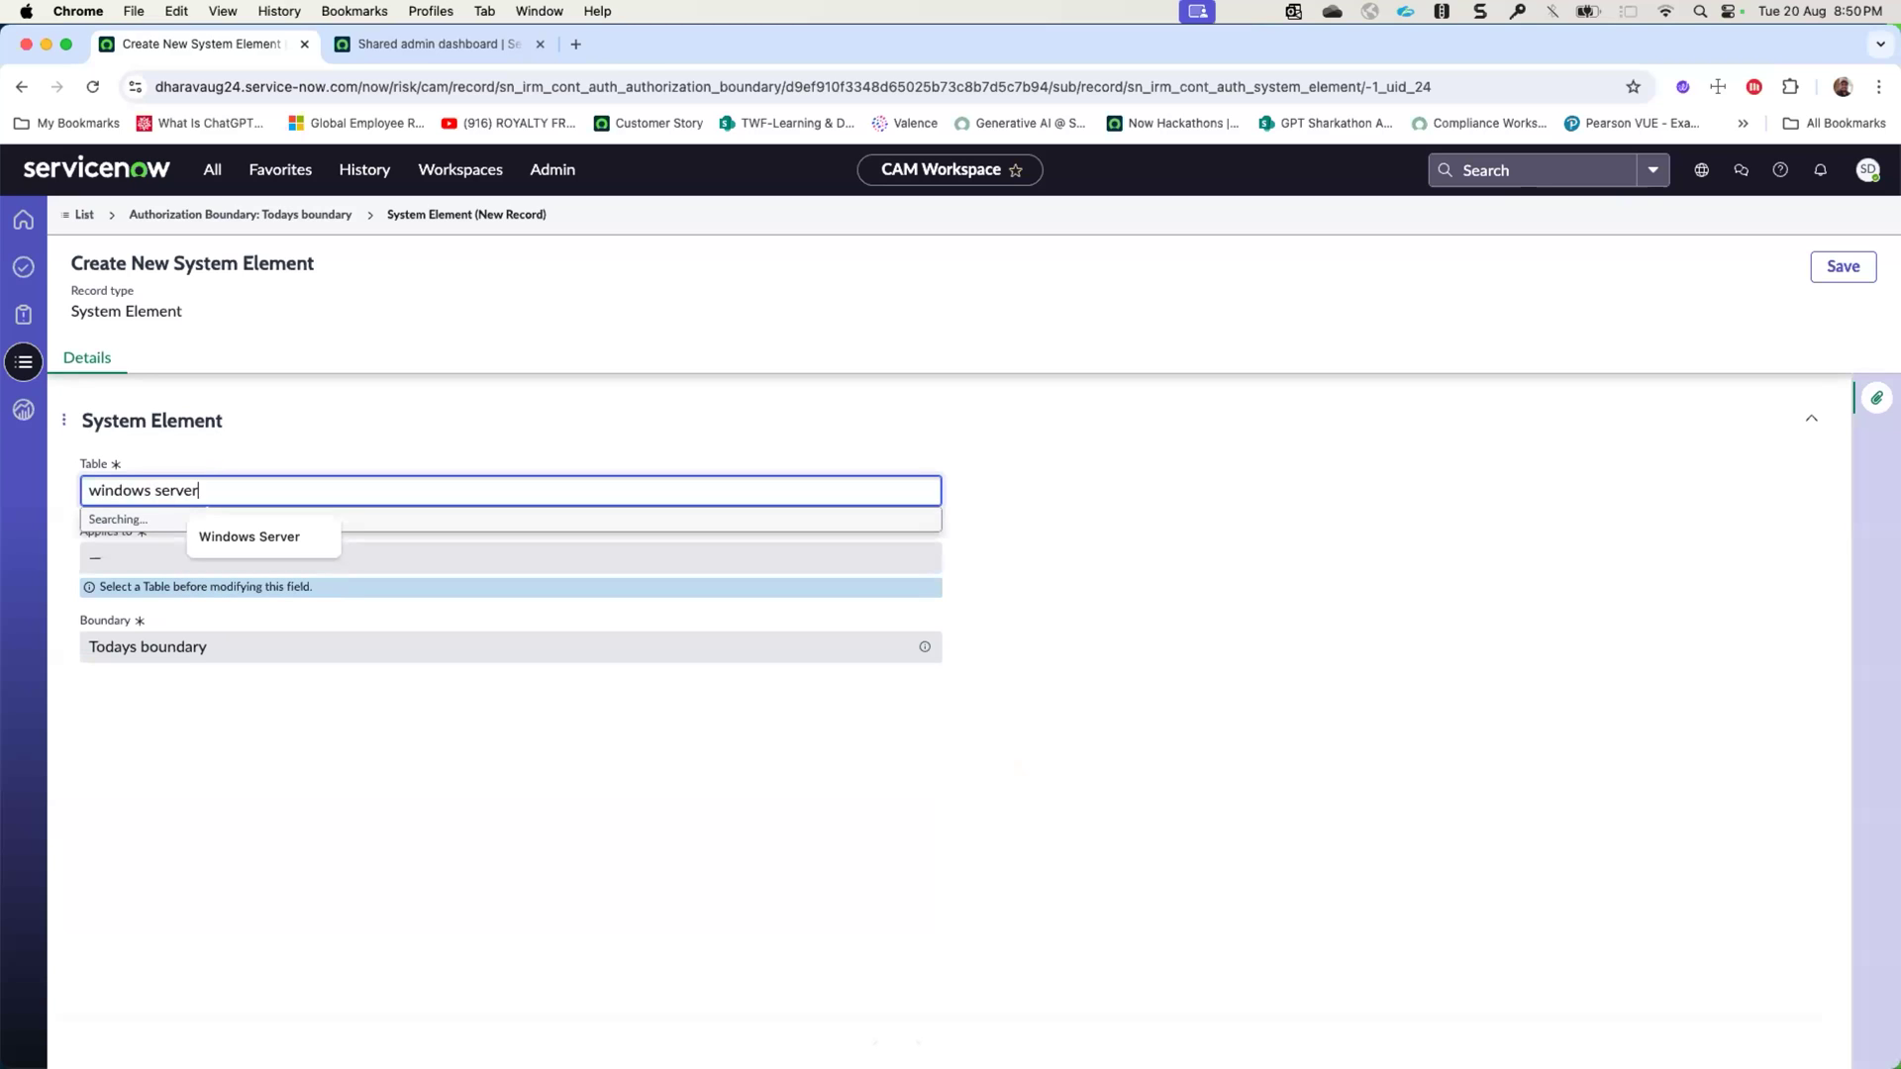
{"action": "left_click", "coordinate": [210, 543]}
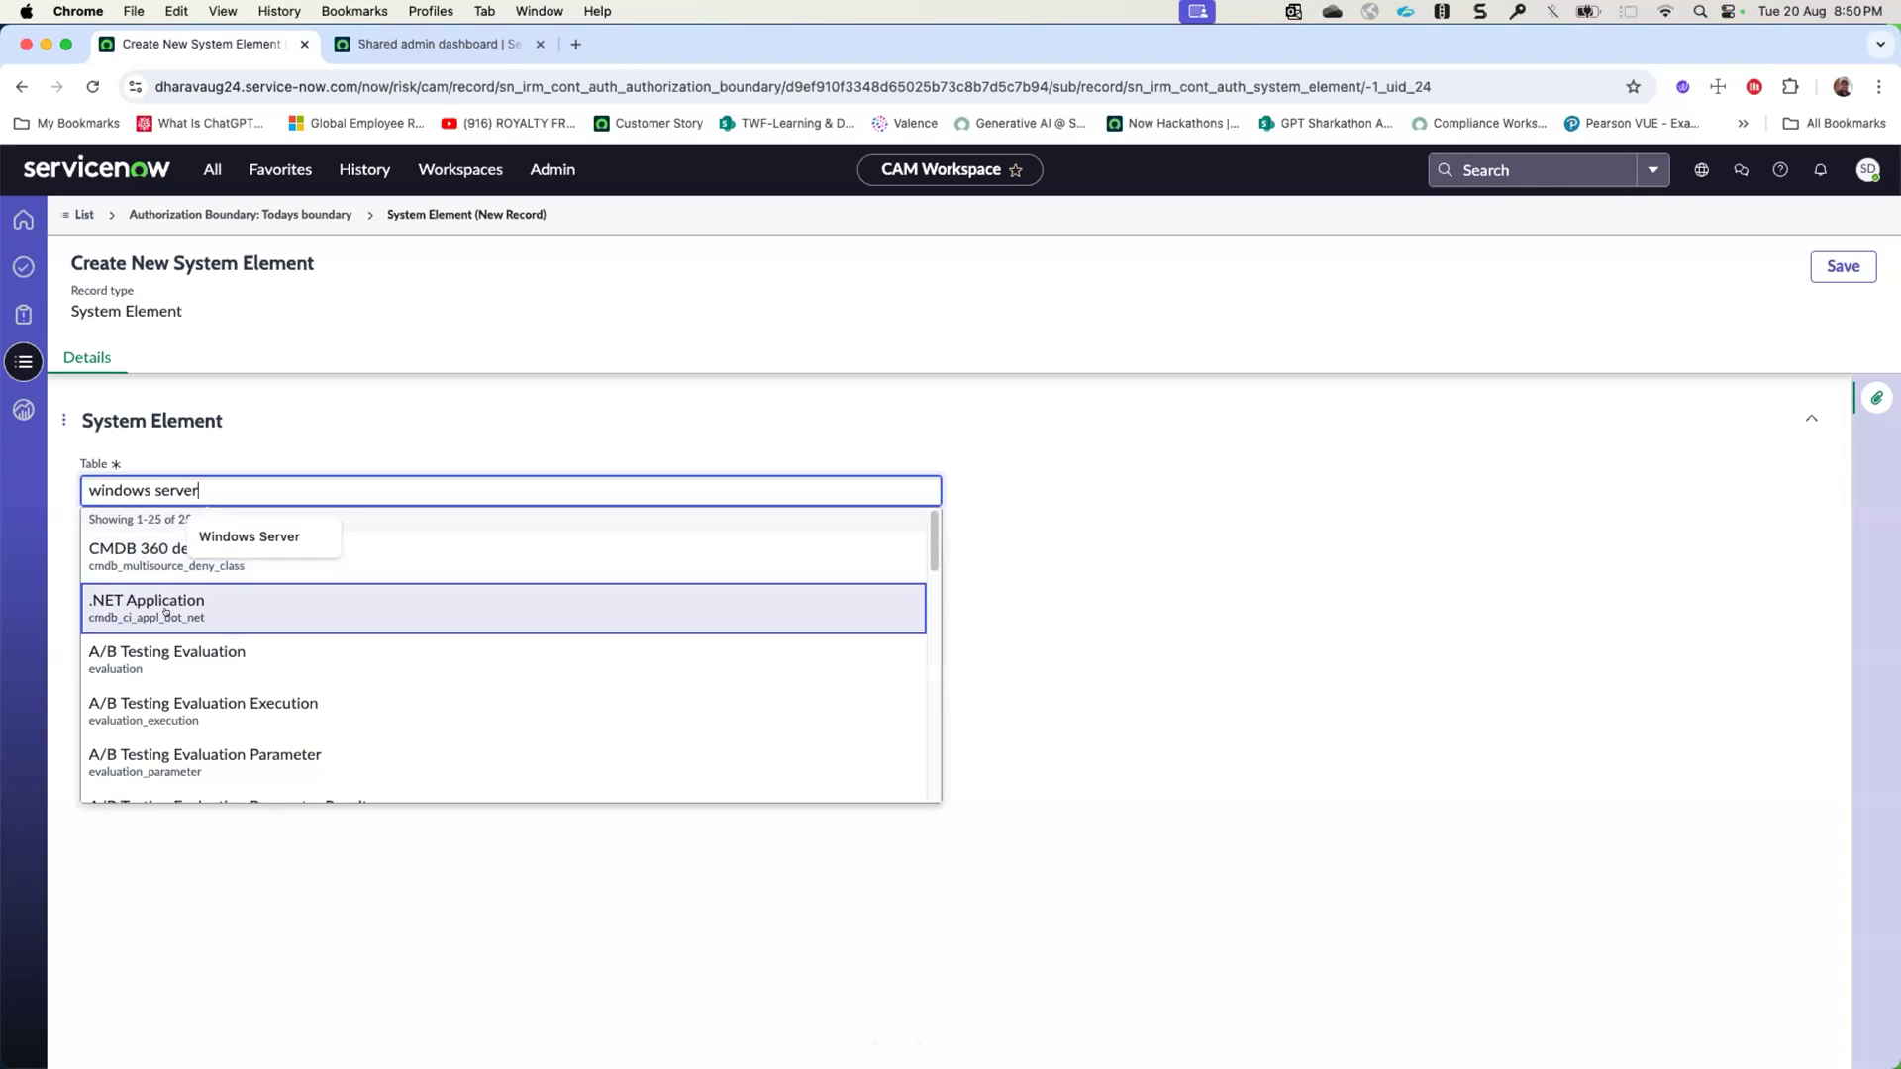
{"action": "type", "text": "r"}
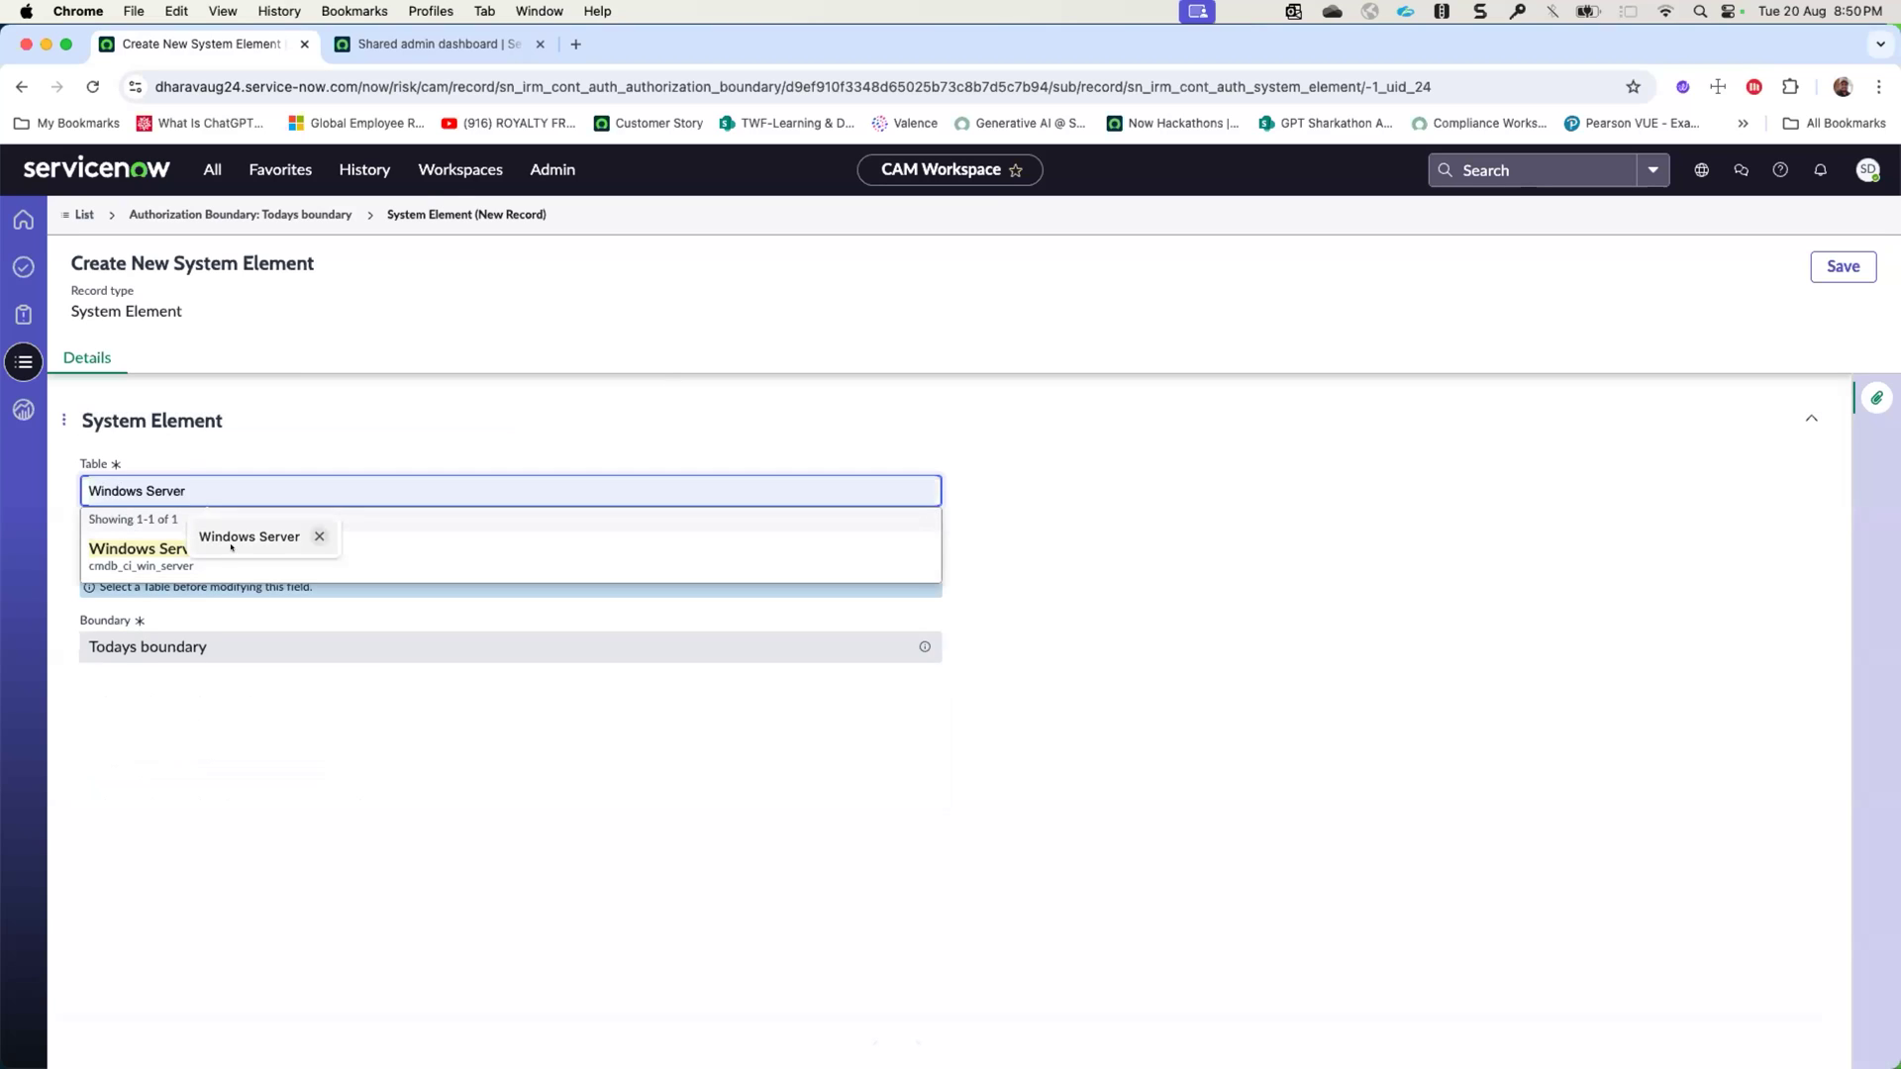
{"action": "left_click", "coordinate": [177, 546]}
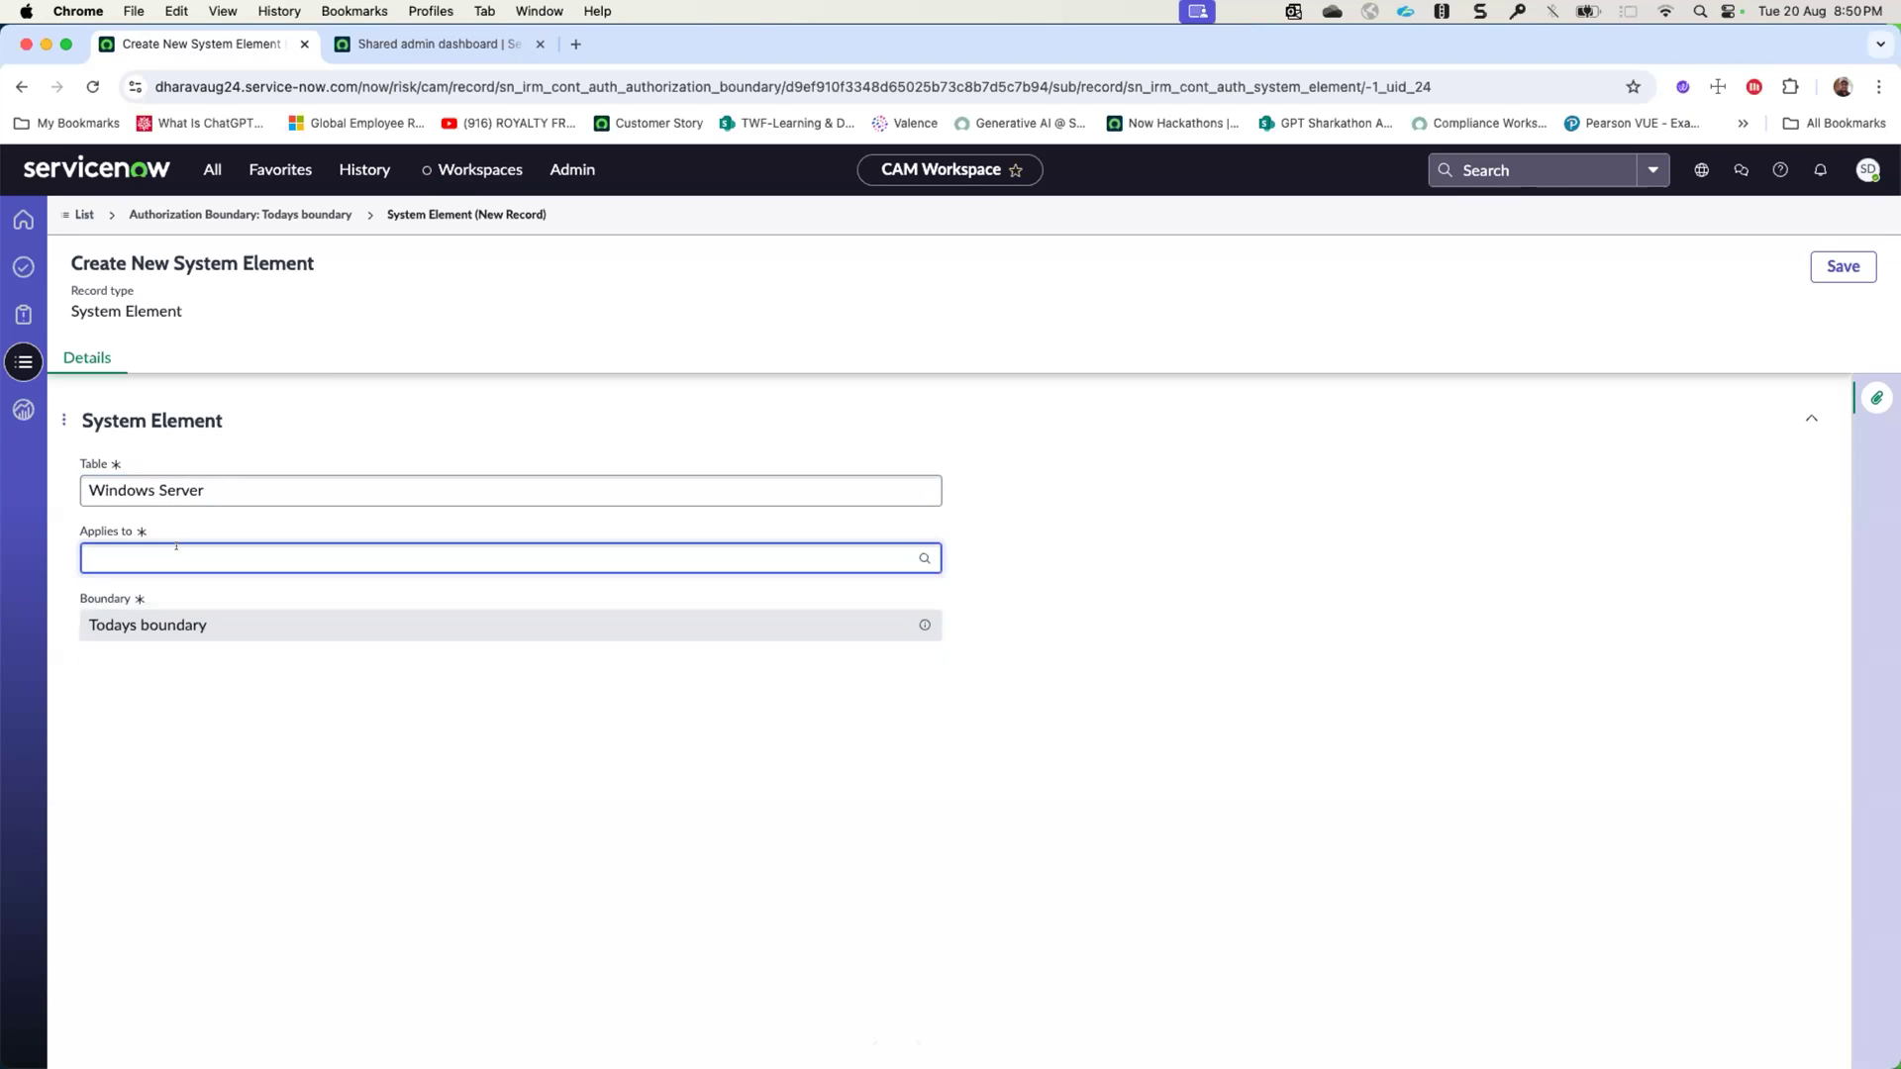
- Apply the system element to the server OWA-SD-01 and save the record
{"action": "left_click", "coordinate": [925, 558]}
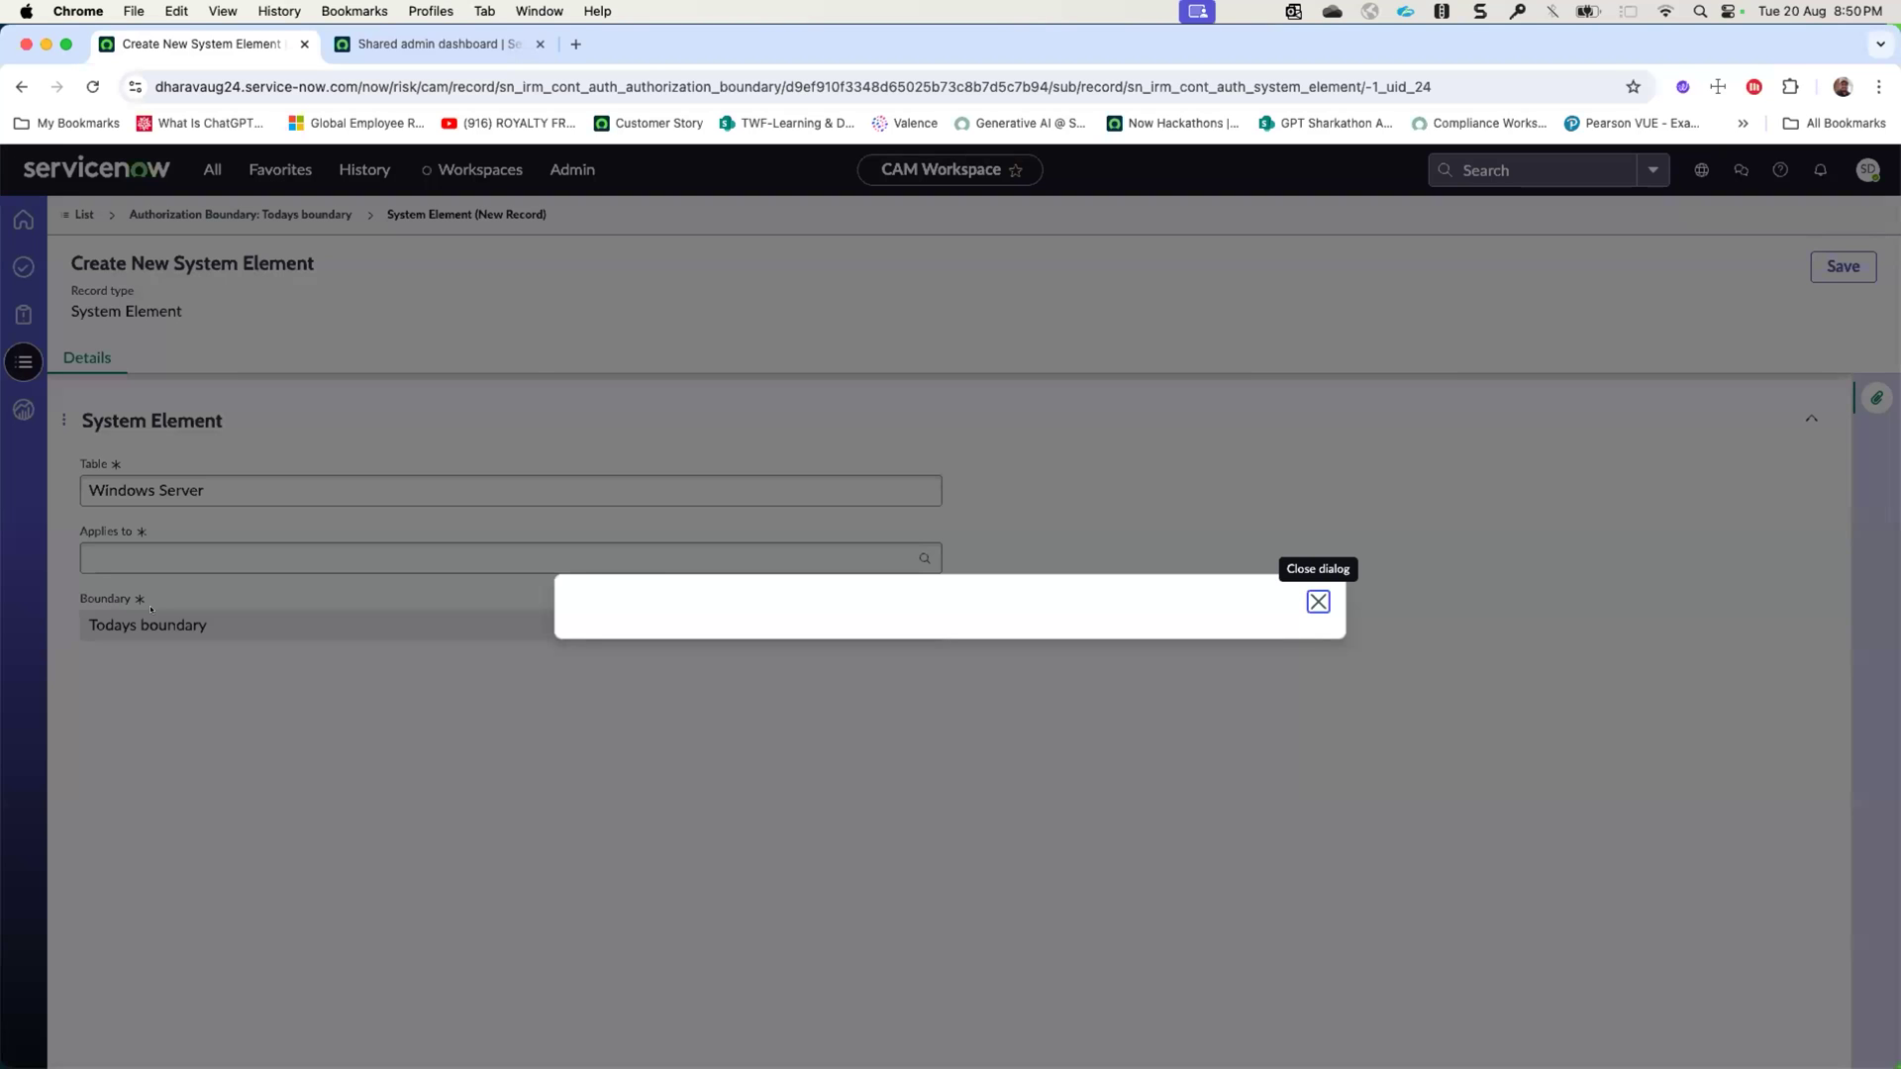
{"action": "scroll", "coordinate": [611, 659], "scroll_direction": "down", "scroll_amount": 2}
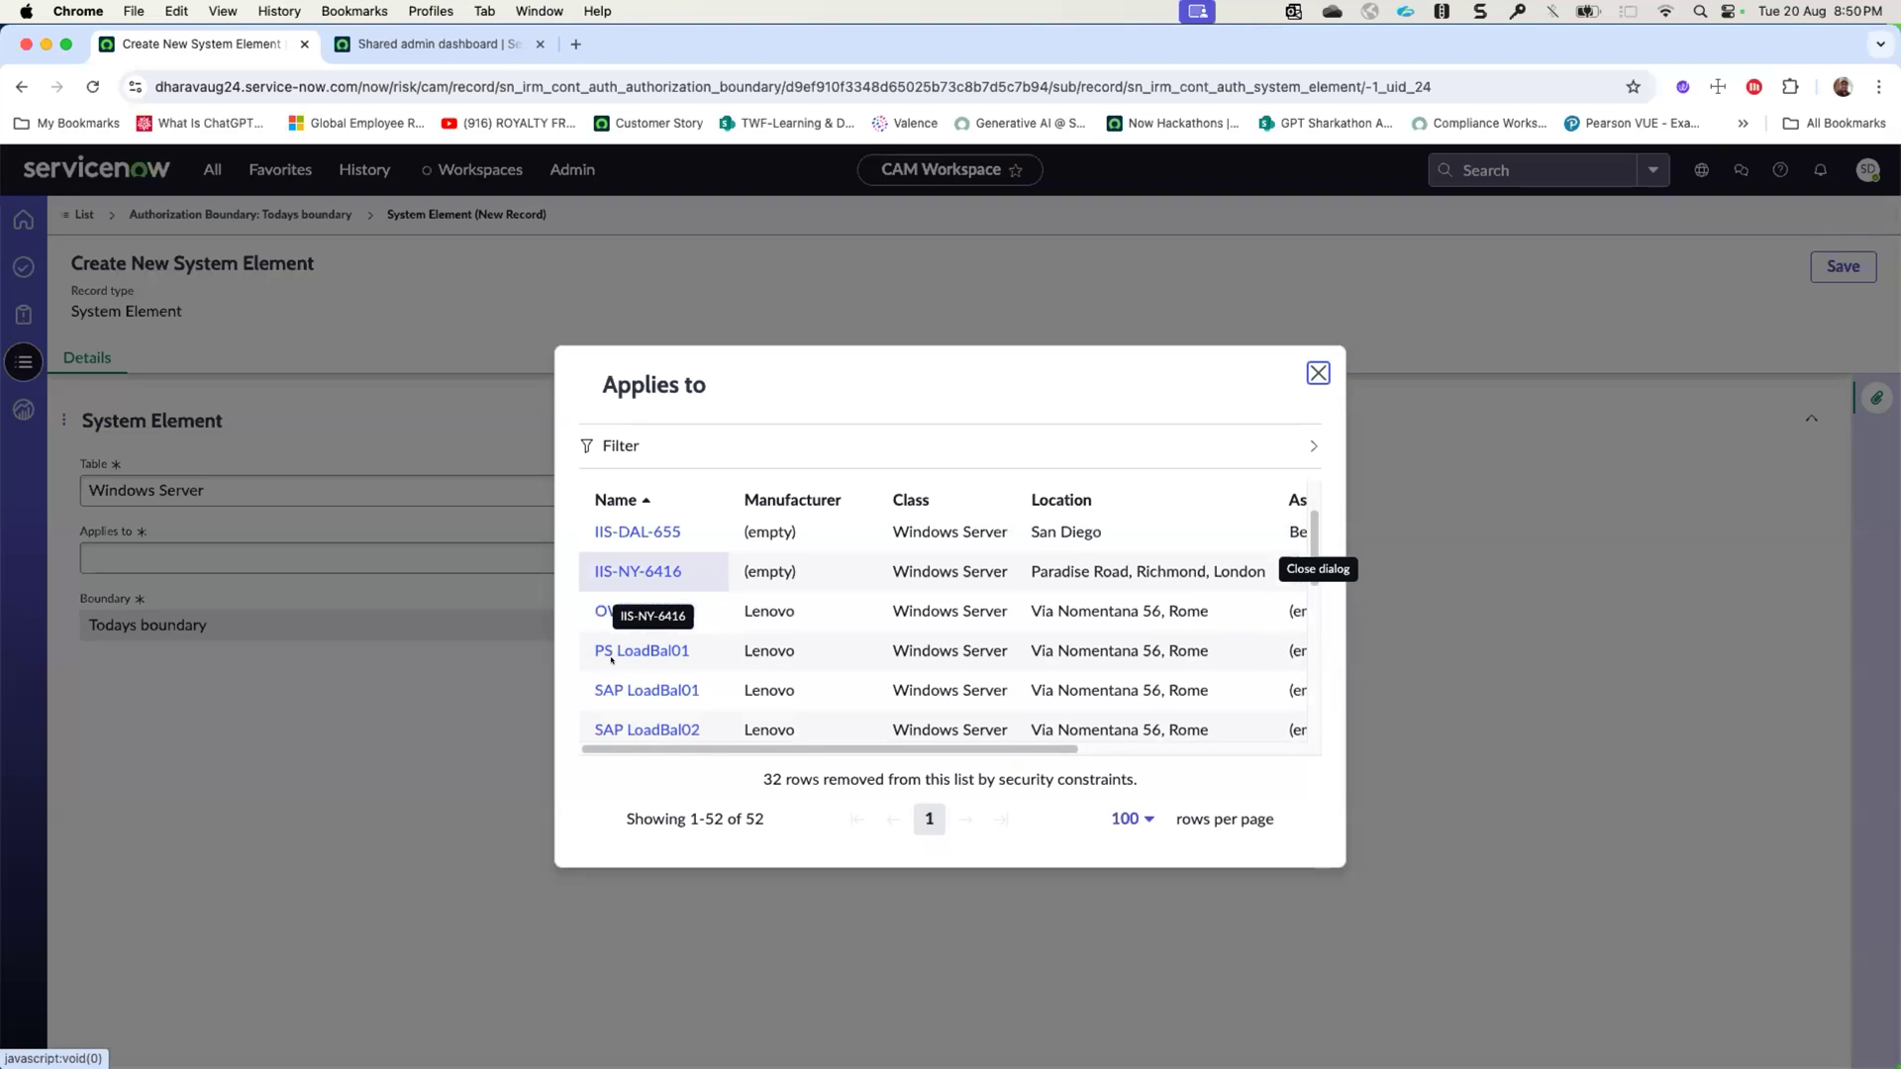
{"action": "left_click", "coordinate": [616, 611]}
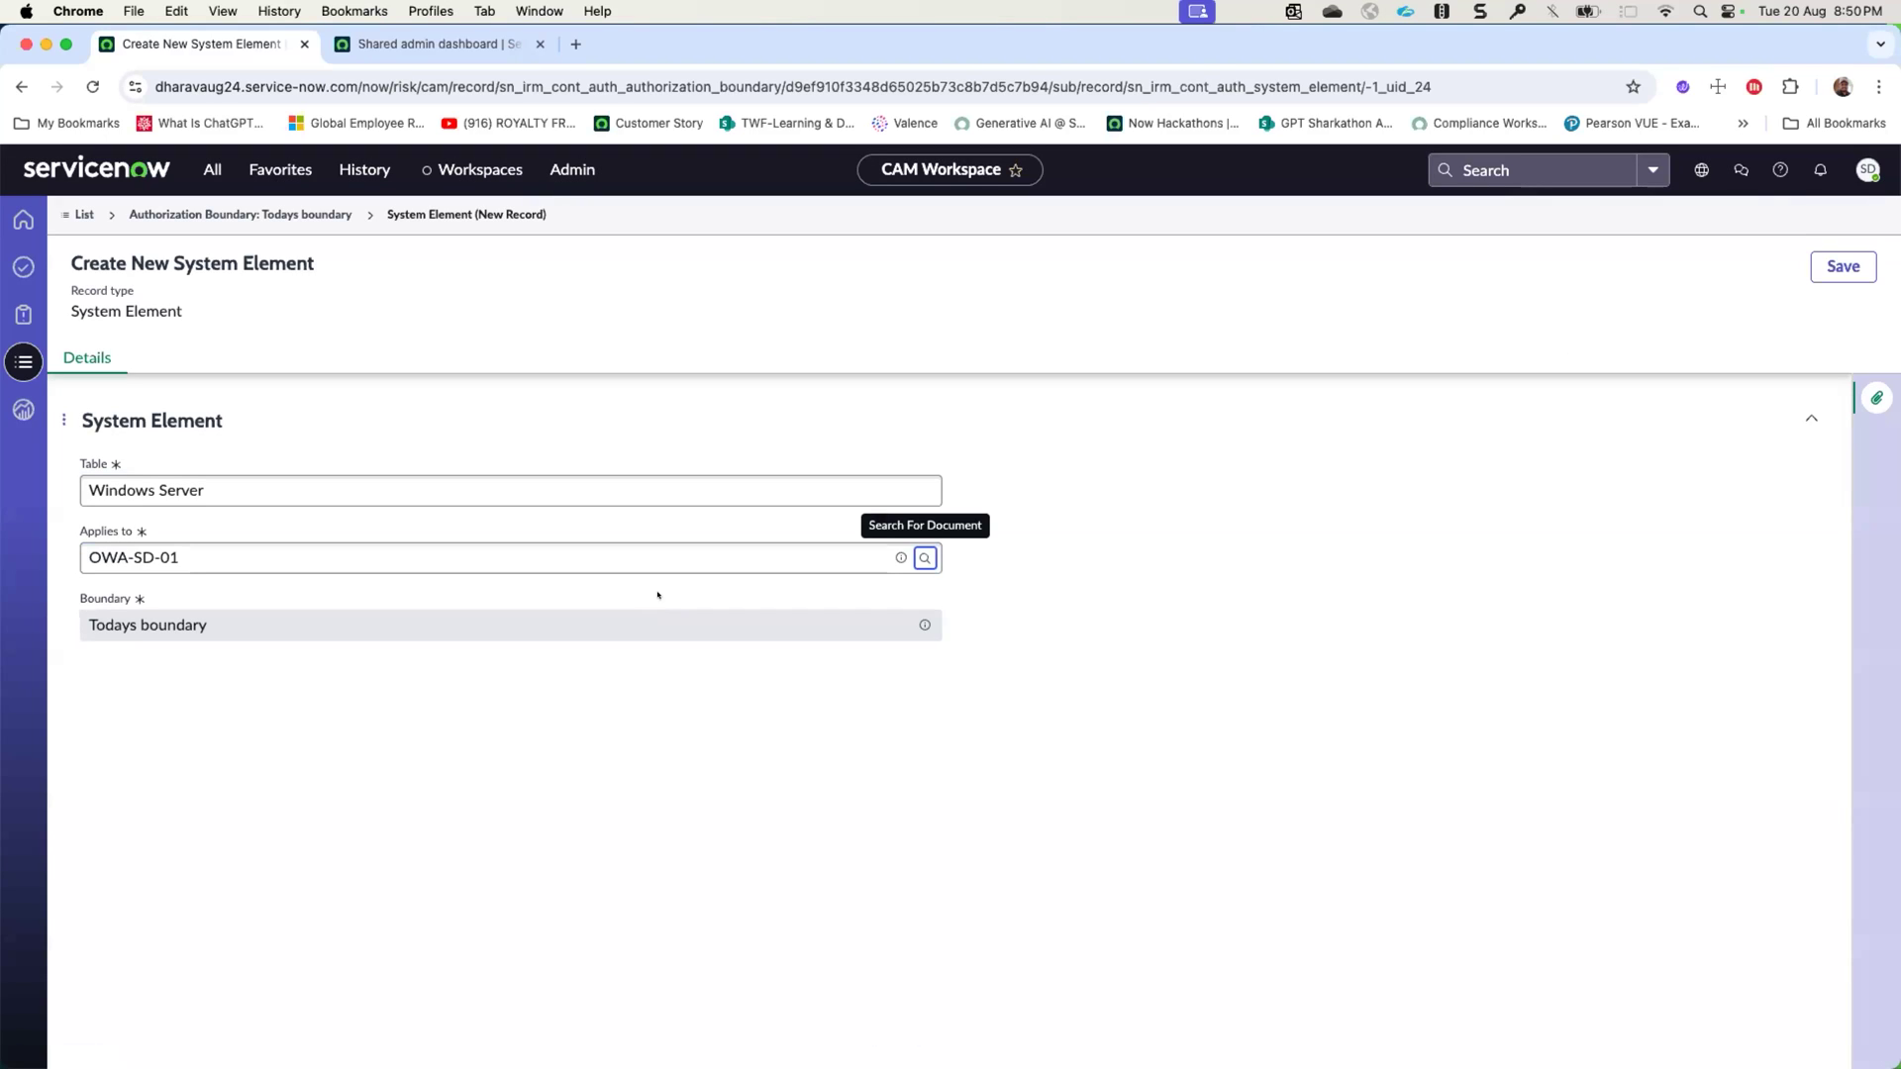
{"action": "left_click", "coordinate": [1841, 266]}
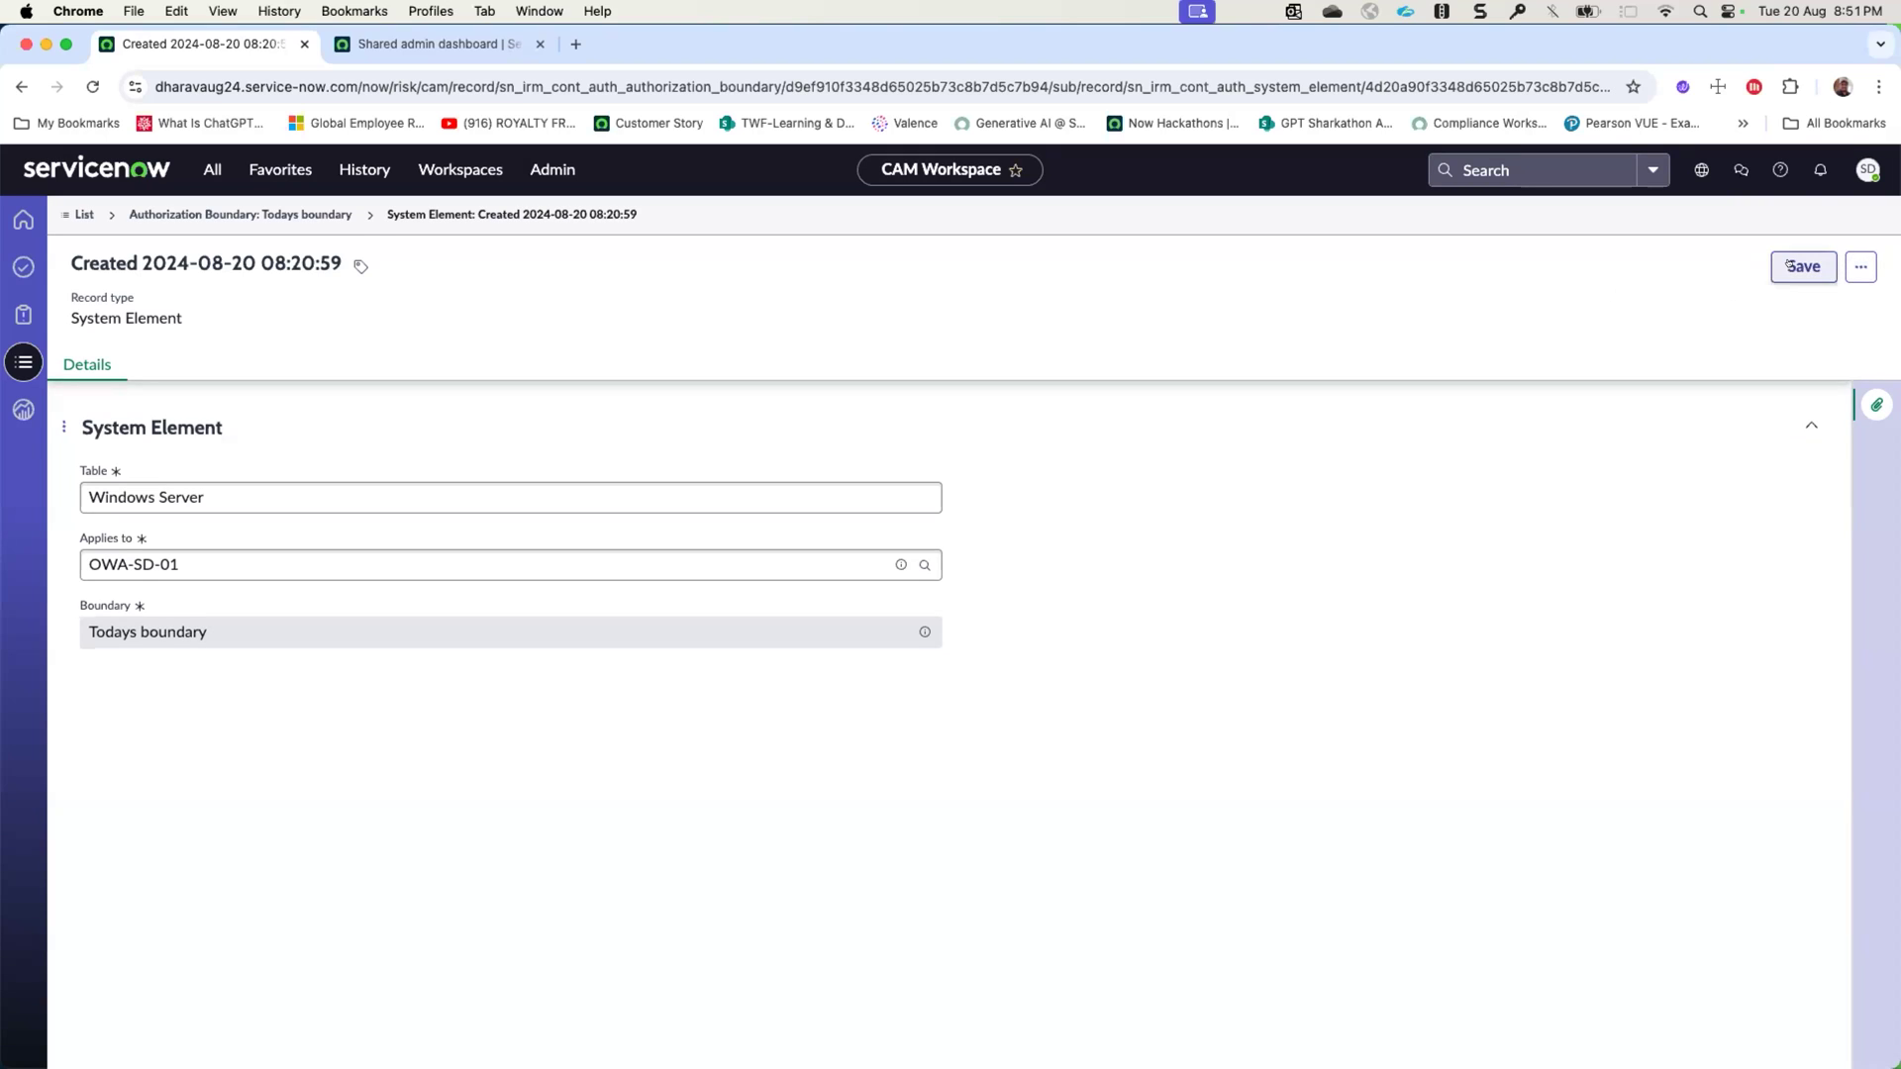
{"action": "left_click", "coordinate": [1791, 265]}
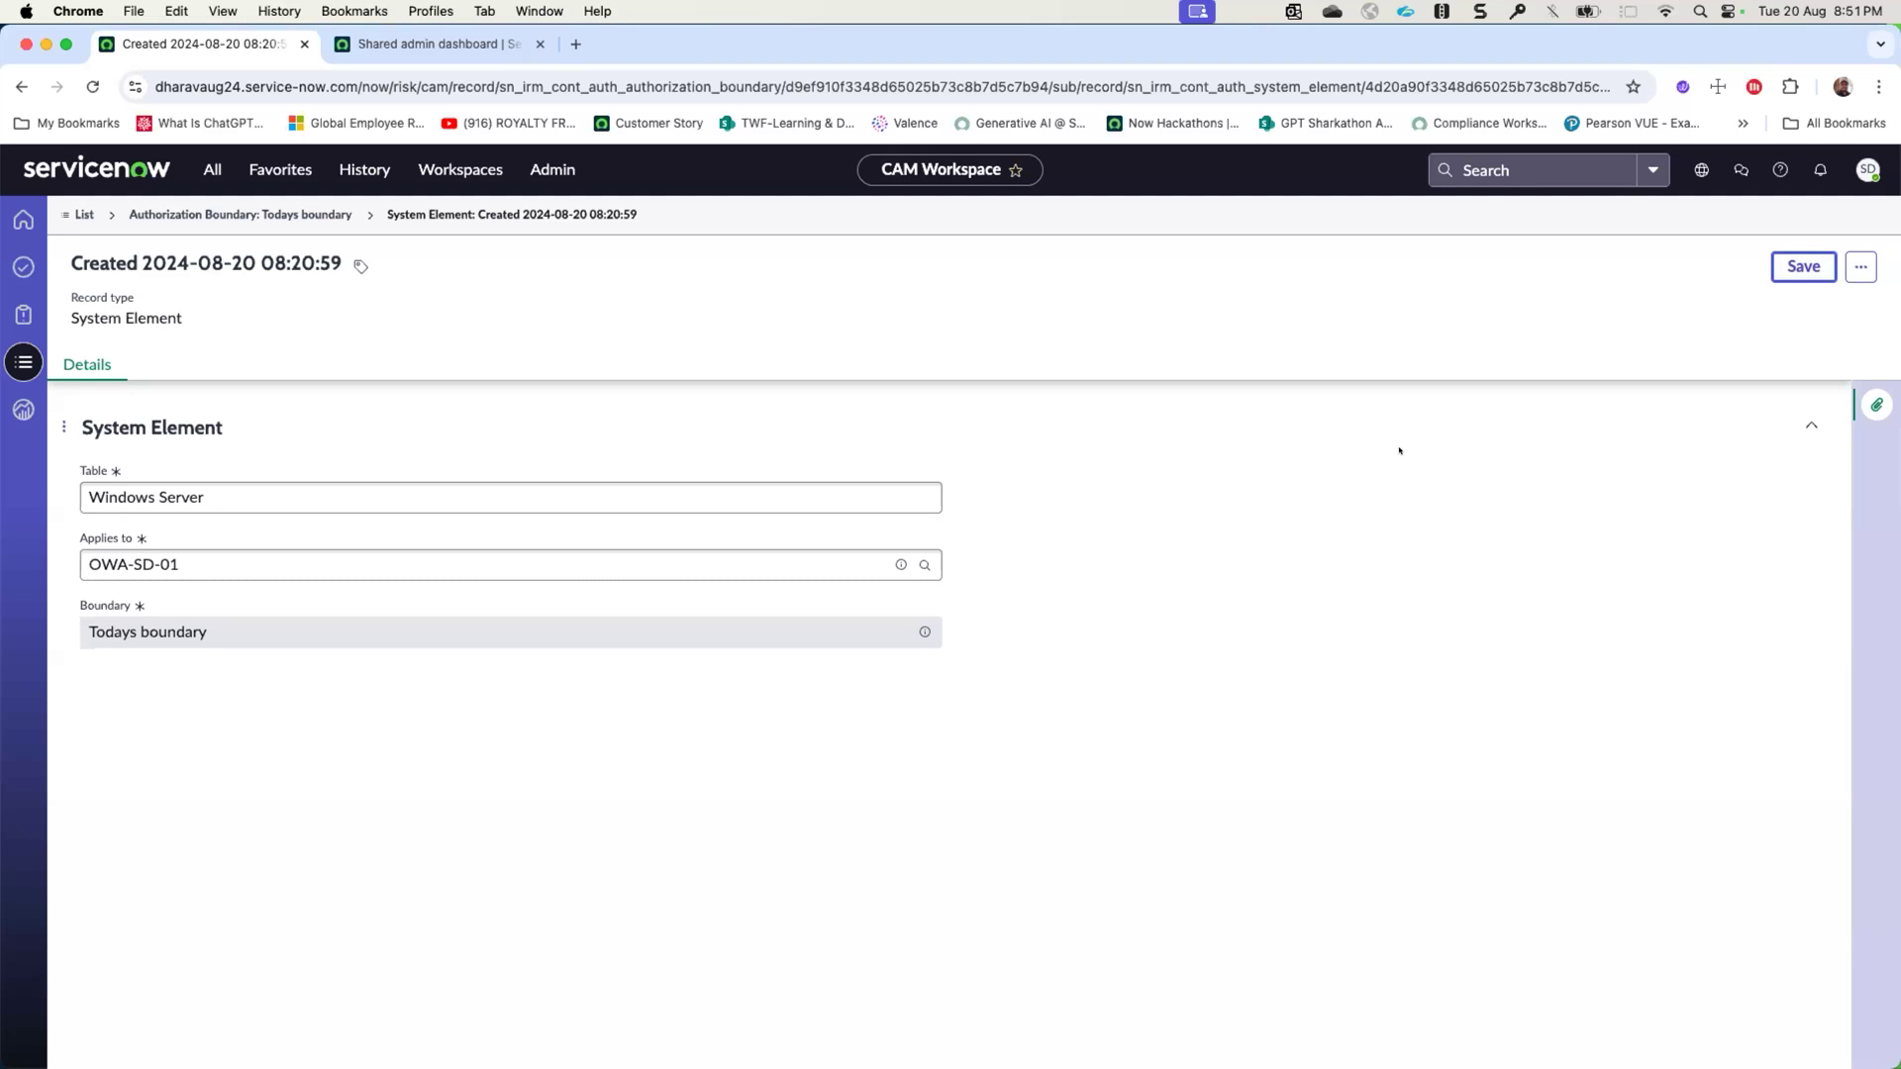
- Start a new authorization package from Todays boundary named CAM demo package, with acronym CDP and 800-53 version Revision 5
{"action": "left_click", "coordinate": [240, 215]}
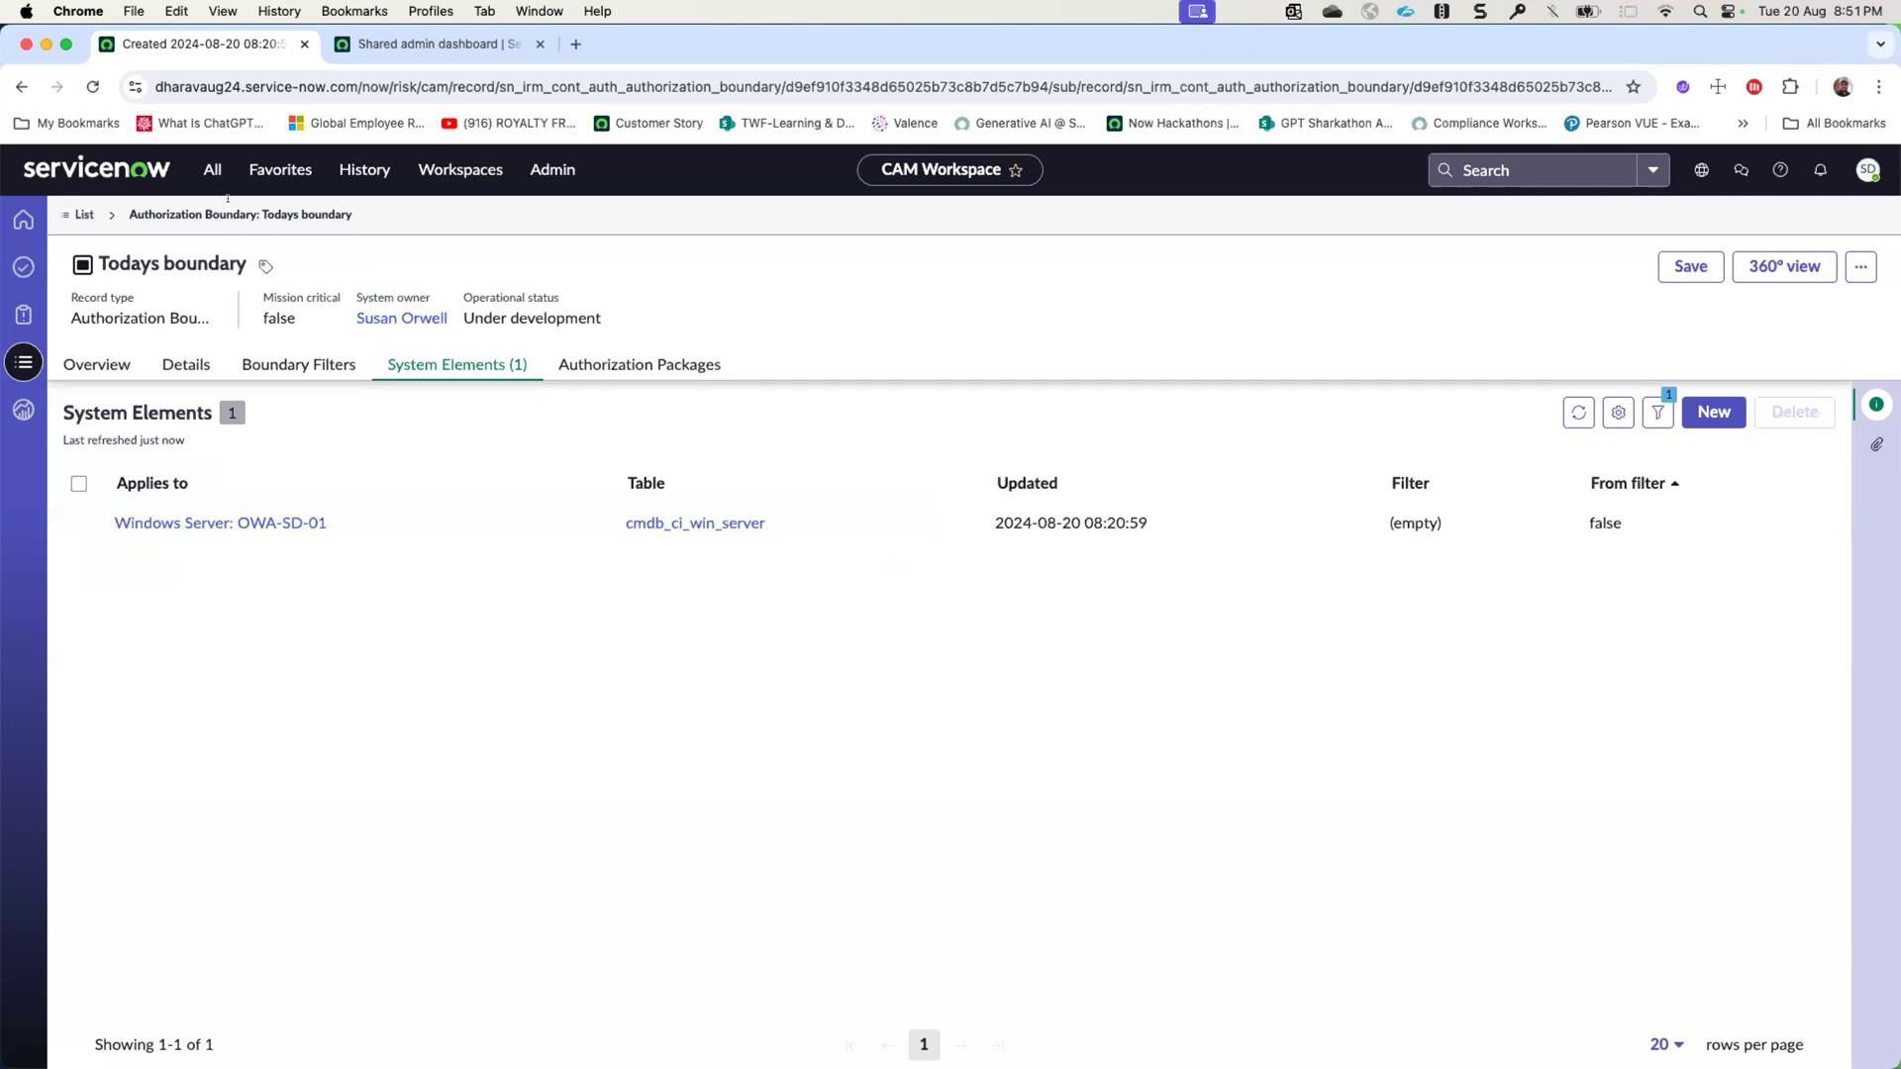
{"action": "left_click", "coordinate": [640, 364]}
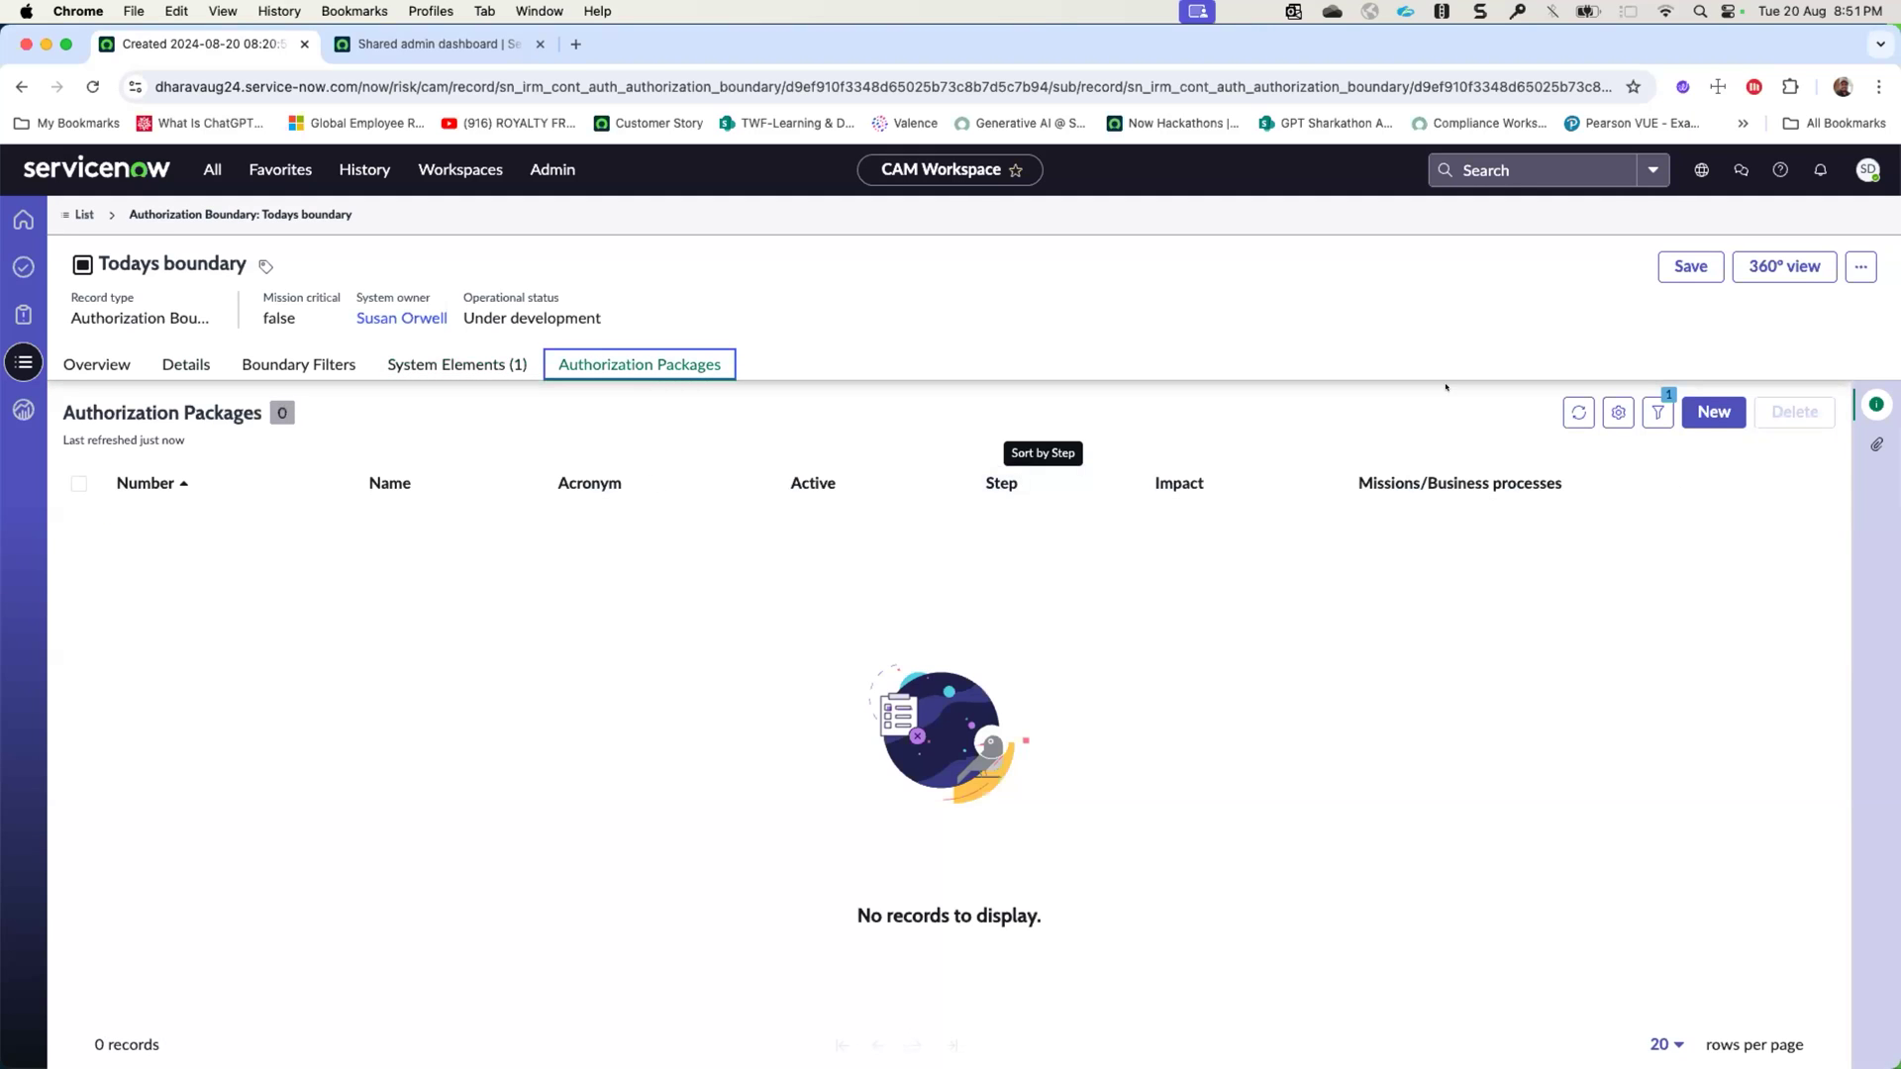
{"action": "left_click", "coordinate": [1704, 414]}
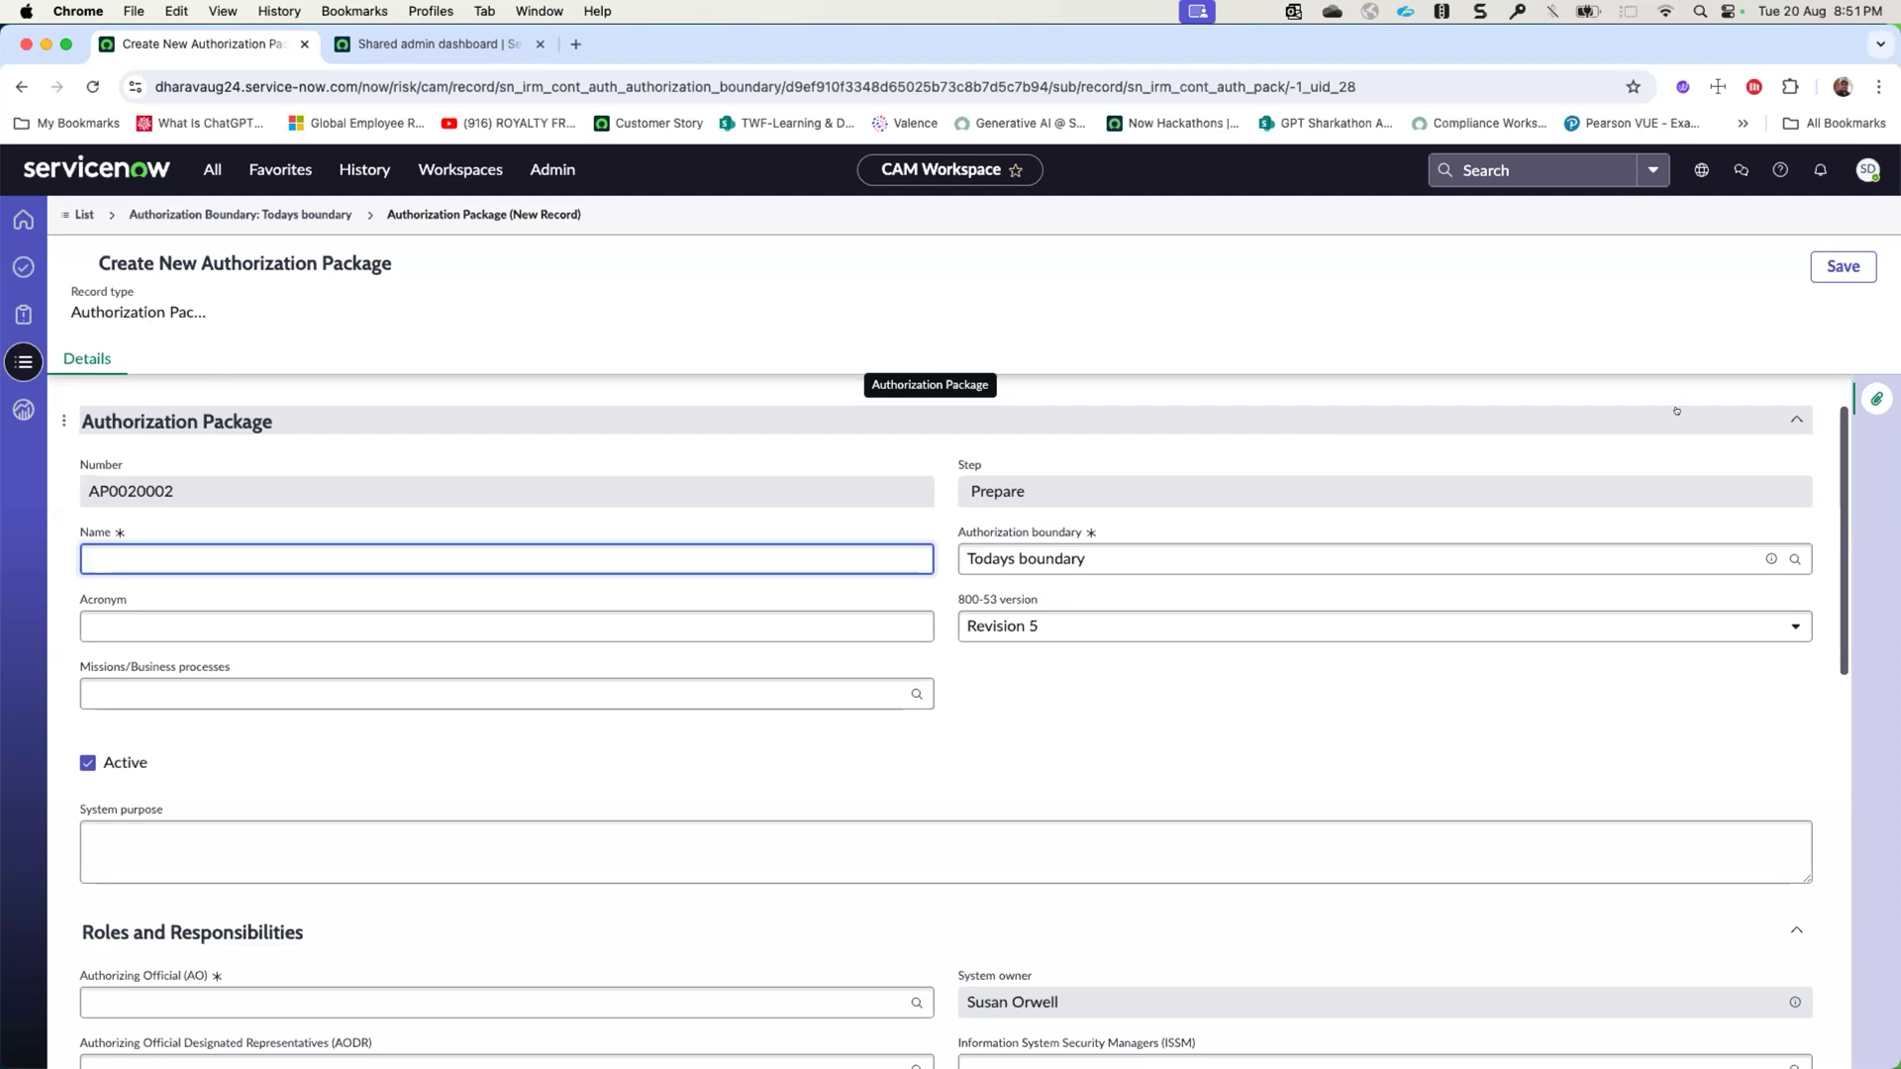
{"action": "left_click", "coordinate": [448, 551]}
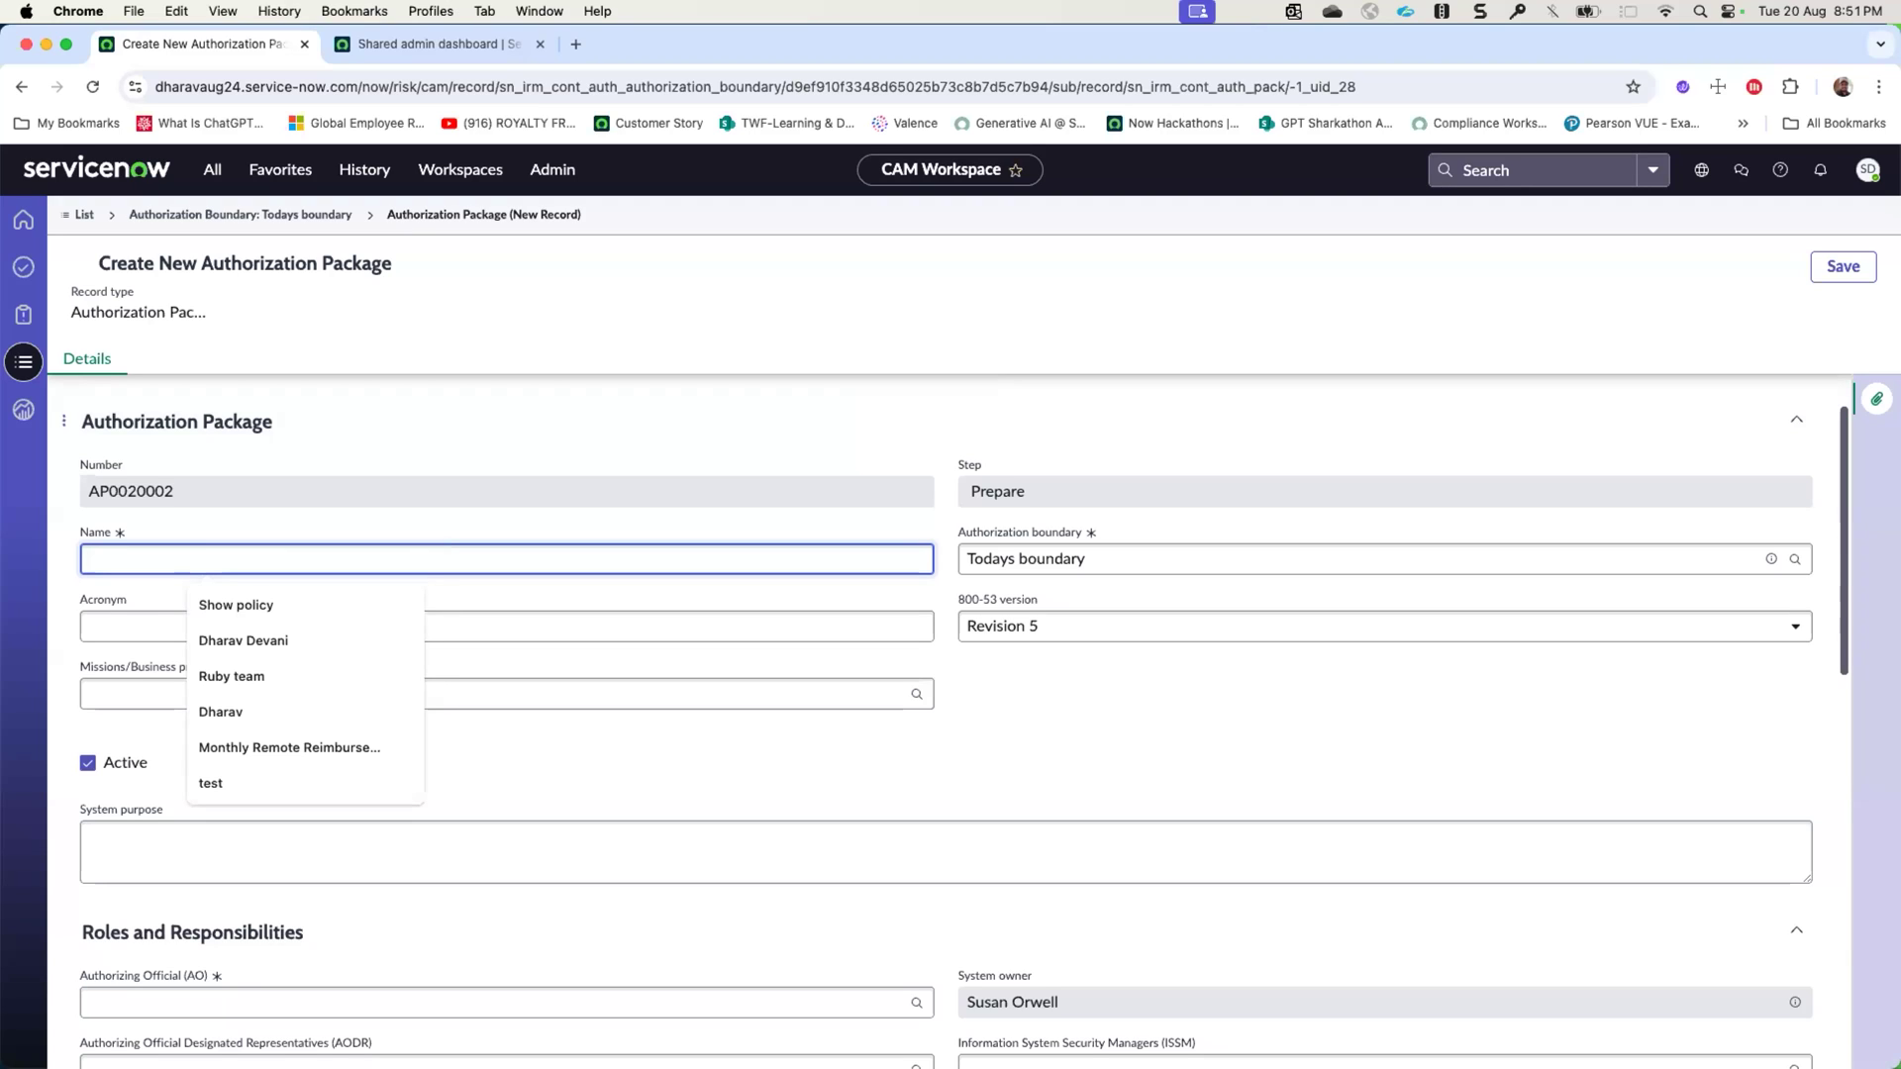
{"action": "type", "text": "CAM demo package"}
{"action": "left_click", "coordinate": [361, 624]}
{"action": "type", "text": "CDP"}
{"action": "key", "text": "BackSpace"}
{"action": "type", "text": "P"}
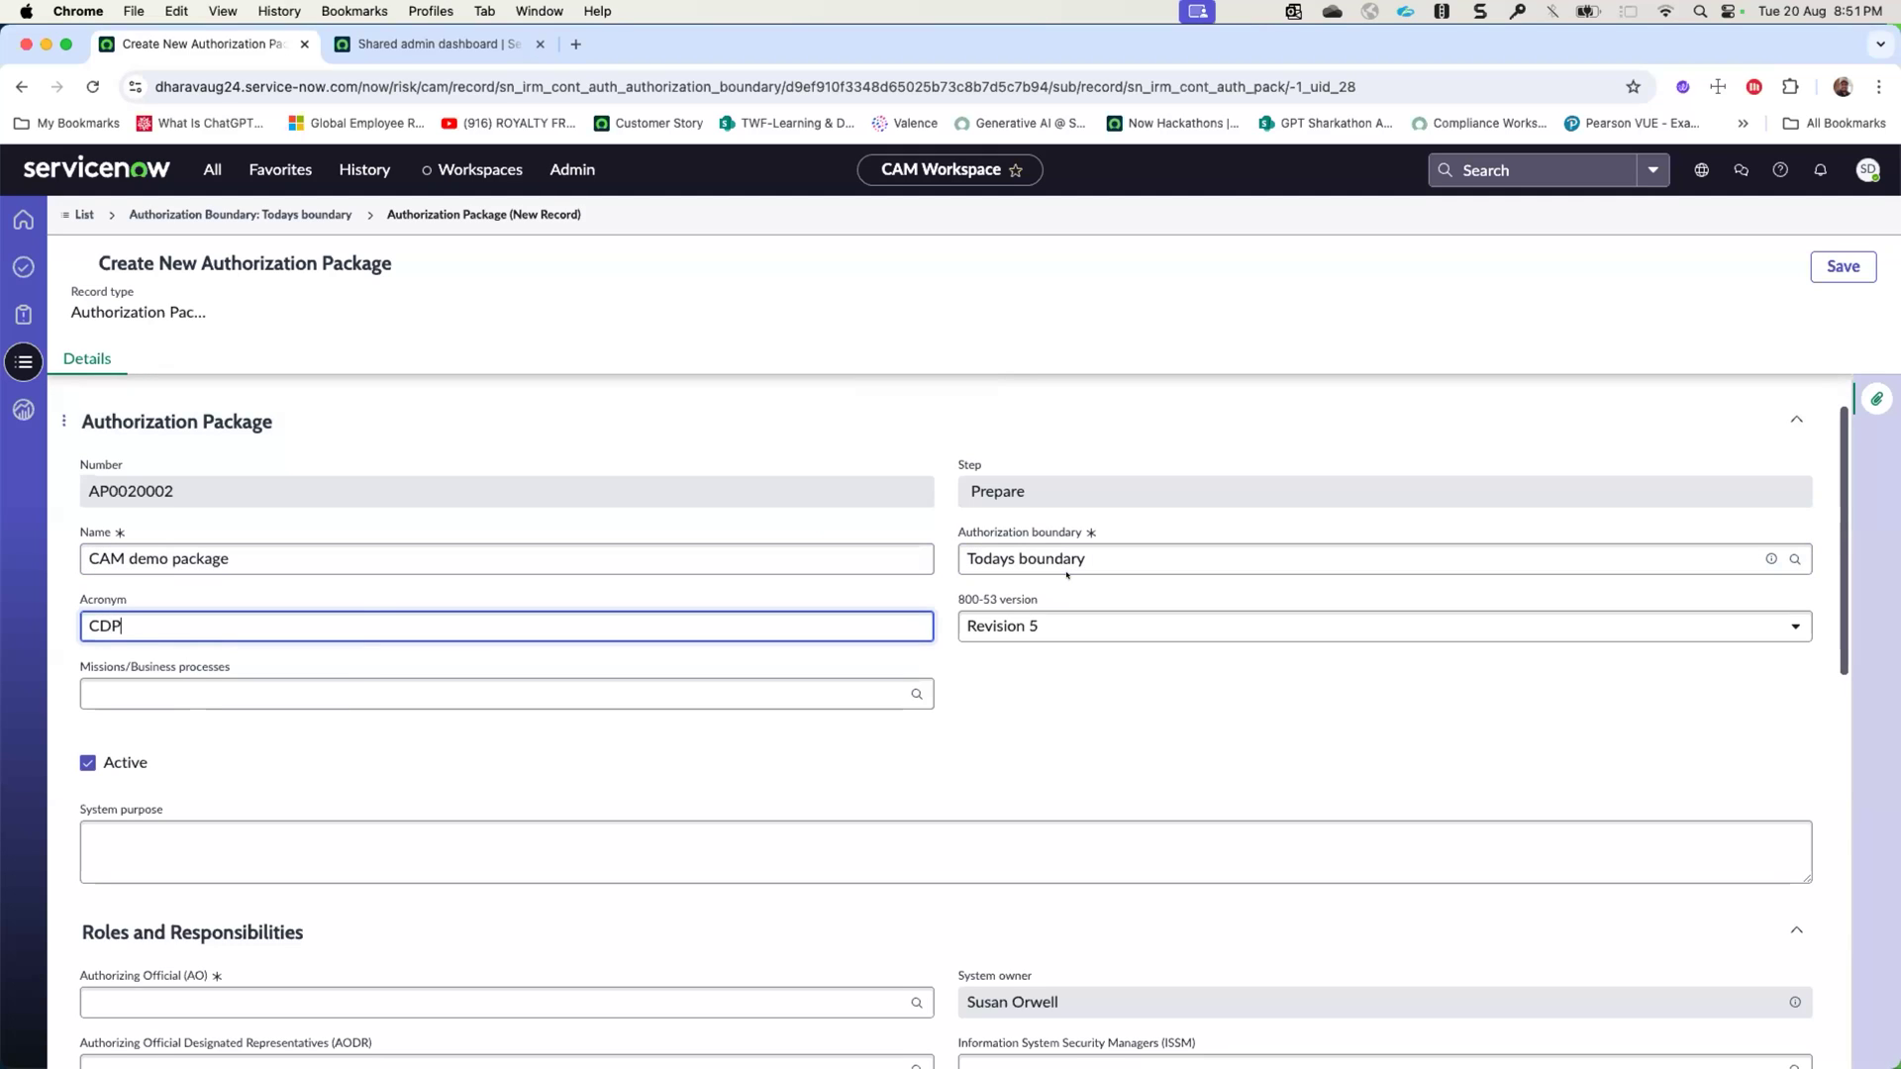
{"action": "left_click", "coordinate": [1035, 627]}
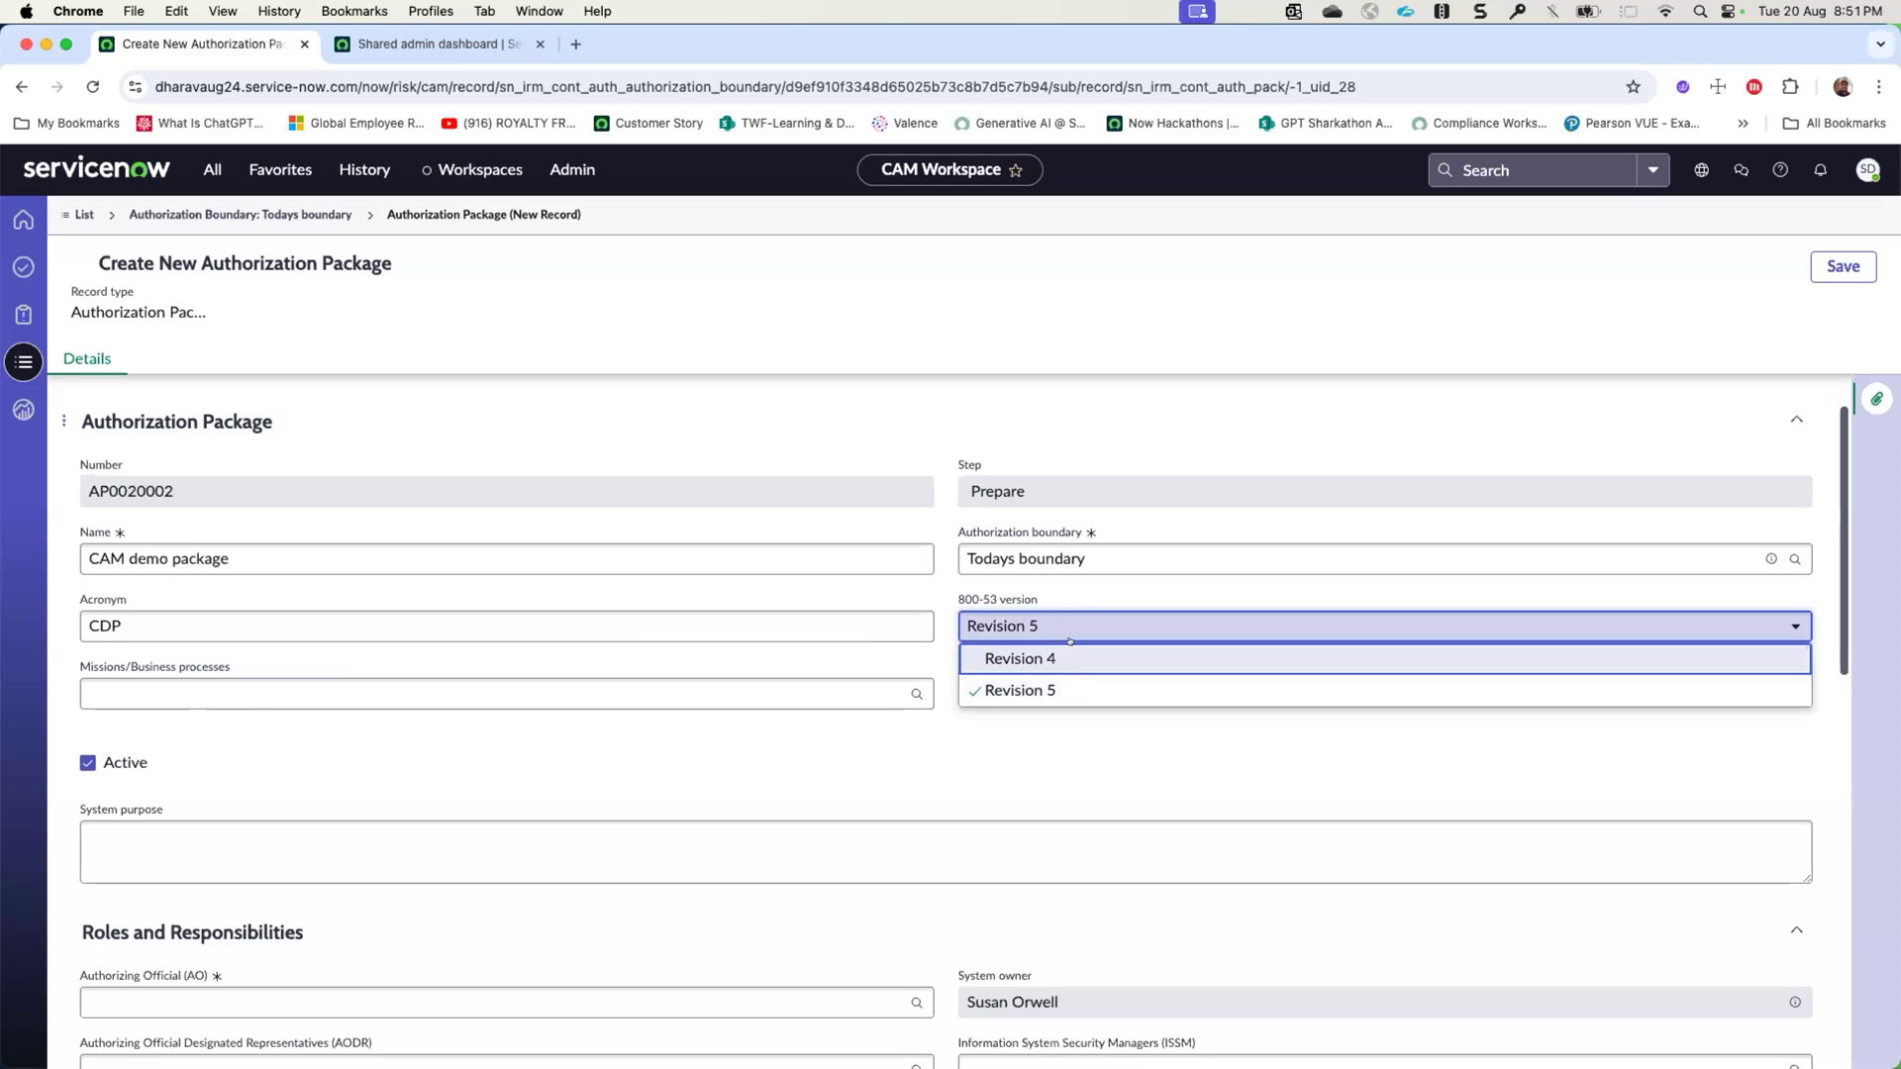
{"action": "left_click", "coordinate": [1020, 690]}
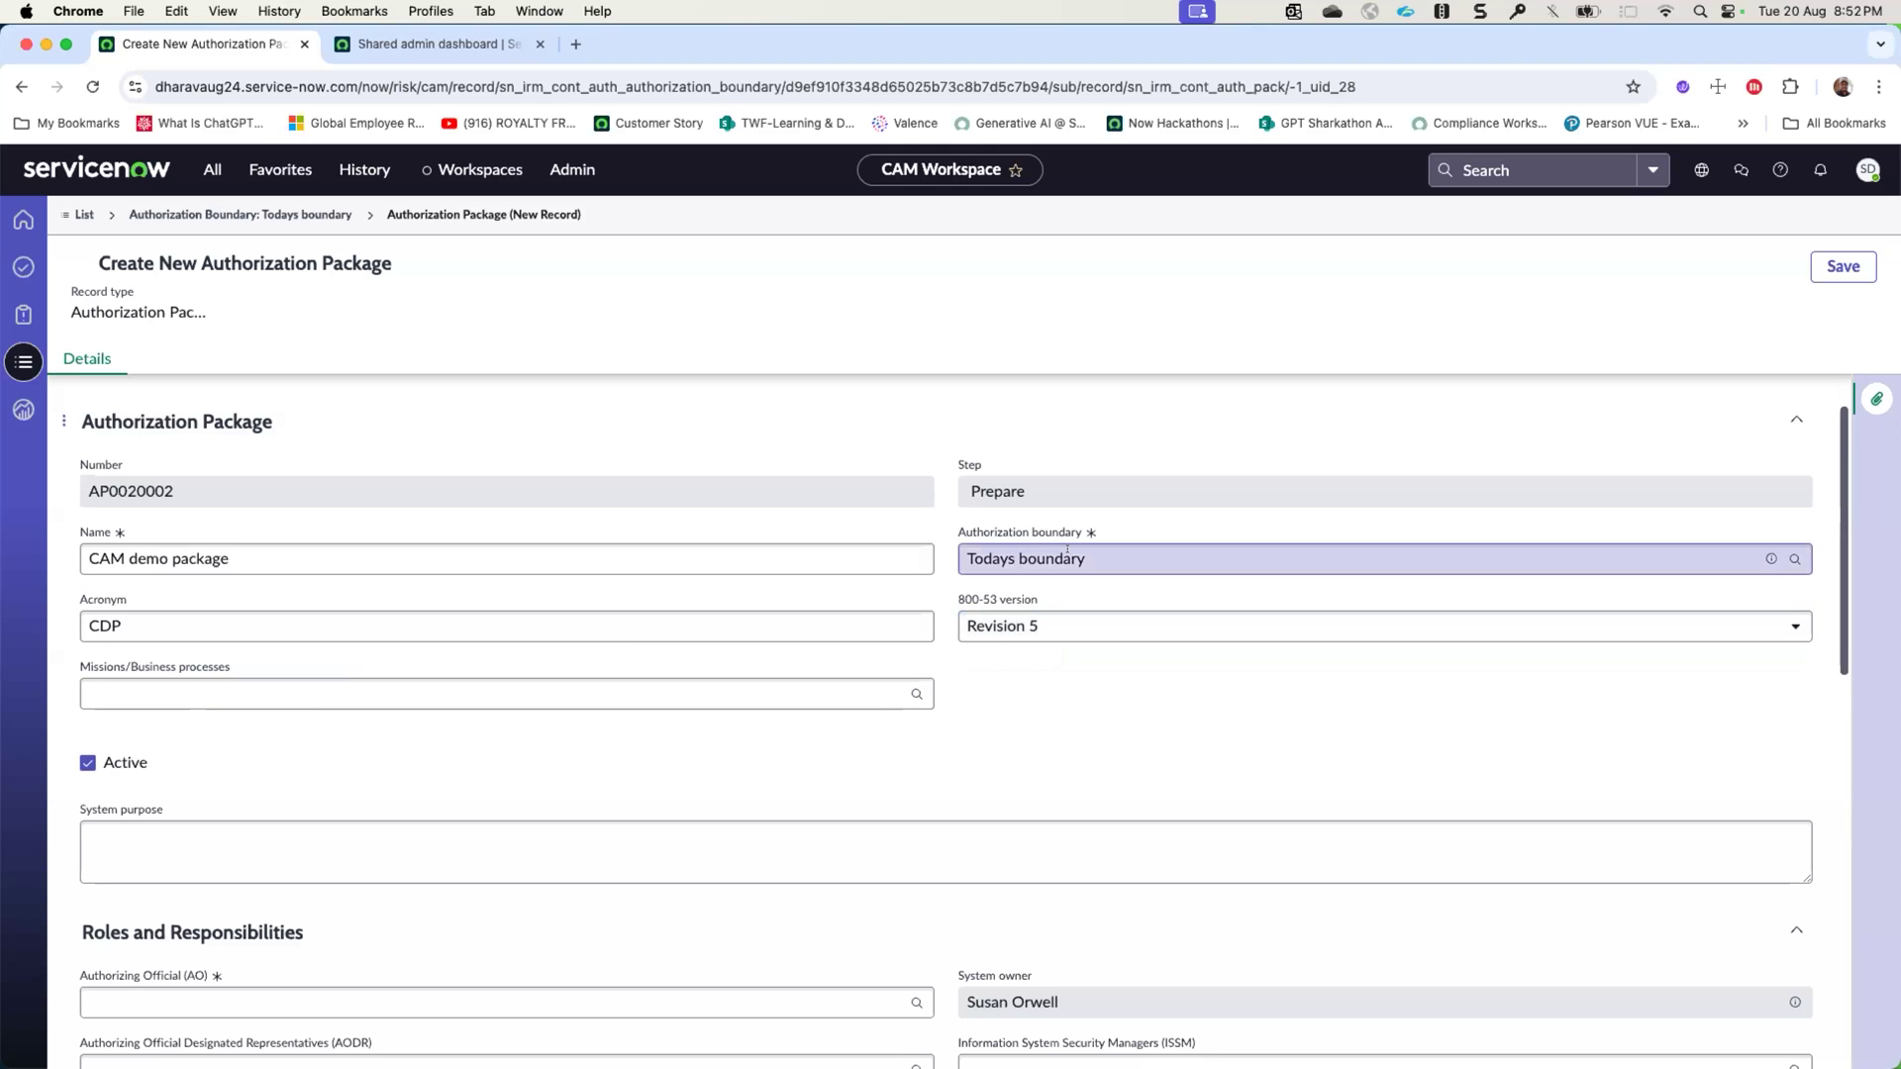
- Assign the package's authorizing official, designated representative and security control assessor by selecting the recently used people
{"action": "scroll", "coordinate": [1067, 549], "scroll_direction": "down", "scroll_amount": 3}
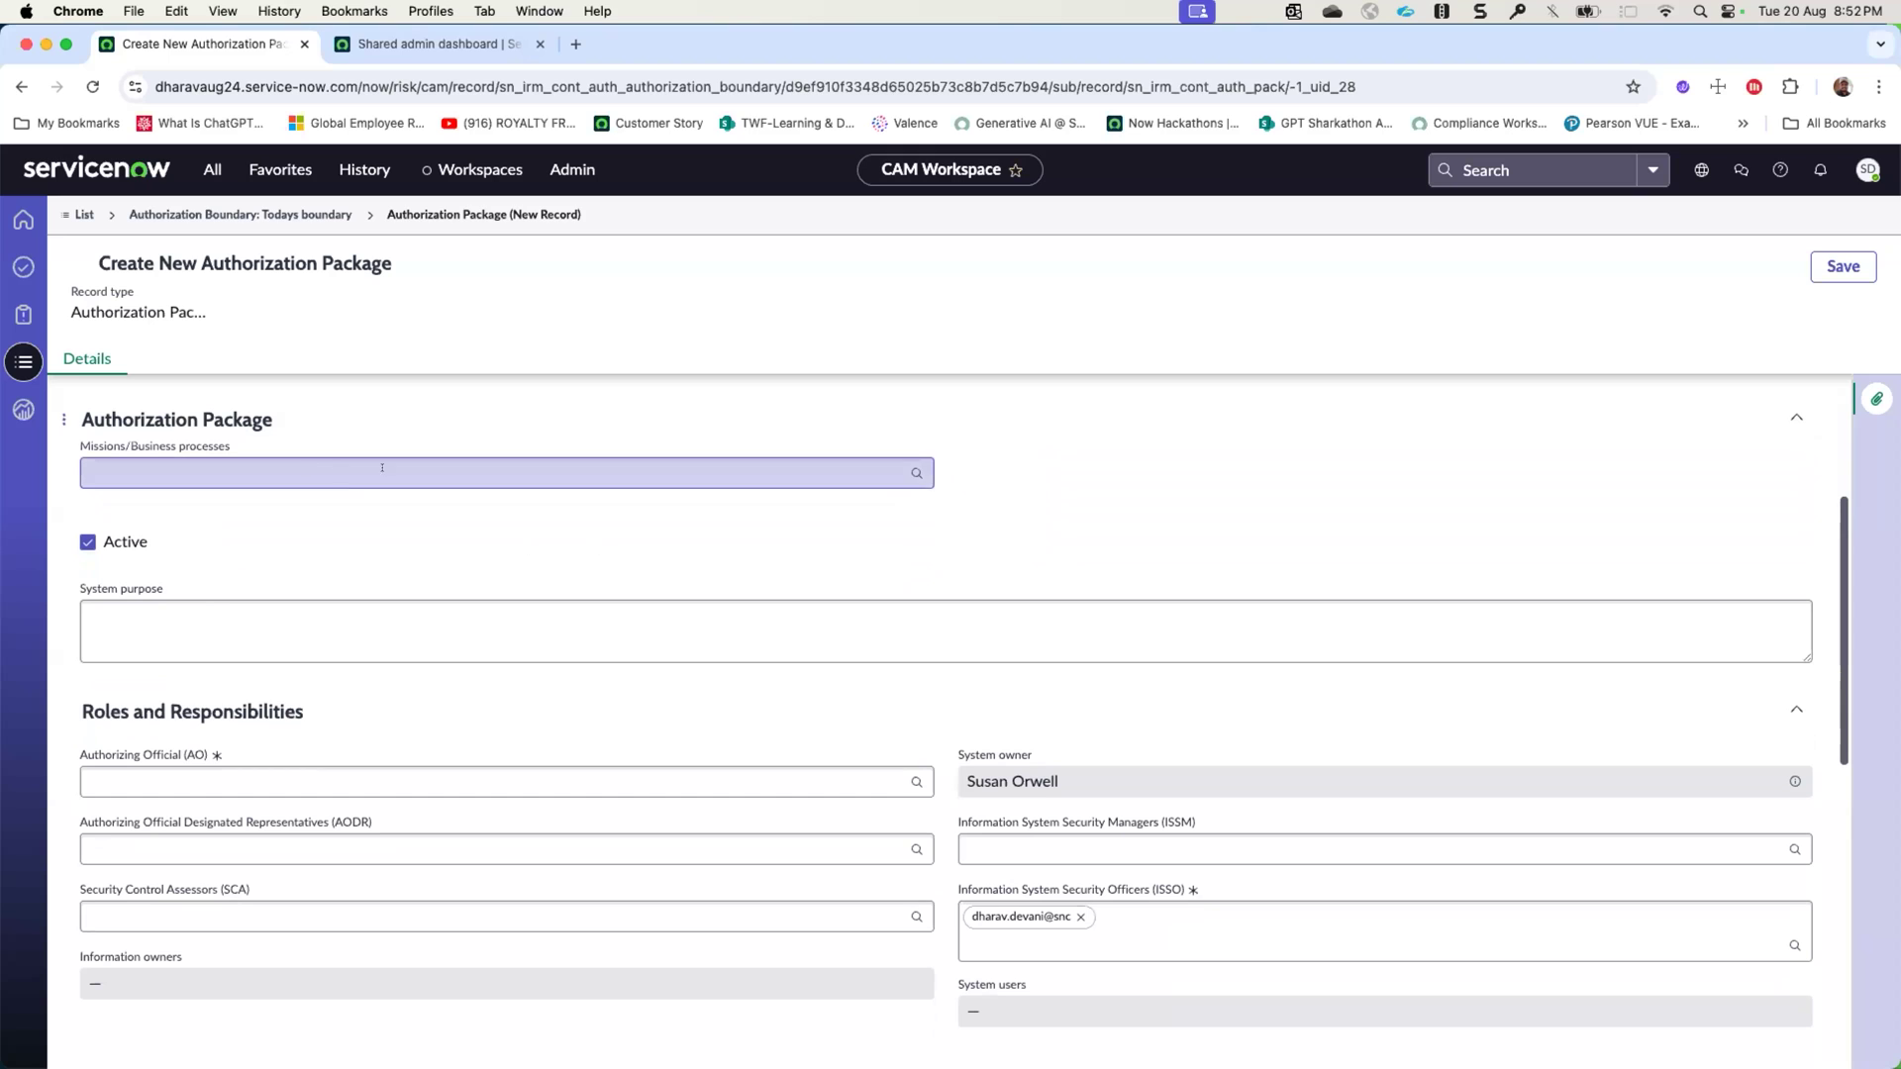
{"action": "scroll", "coordinate": [396, 535], "scroll_direction": "down", "scroll_amount": 2}
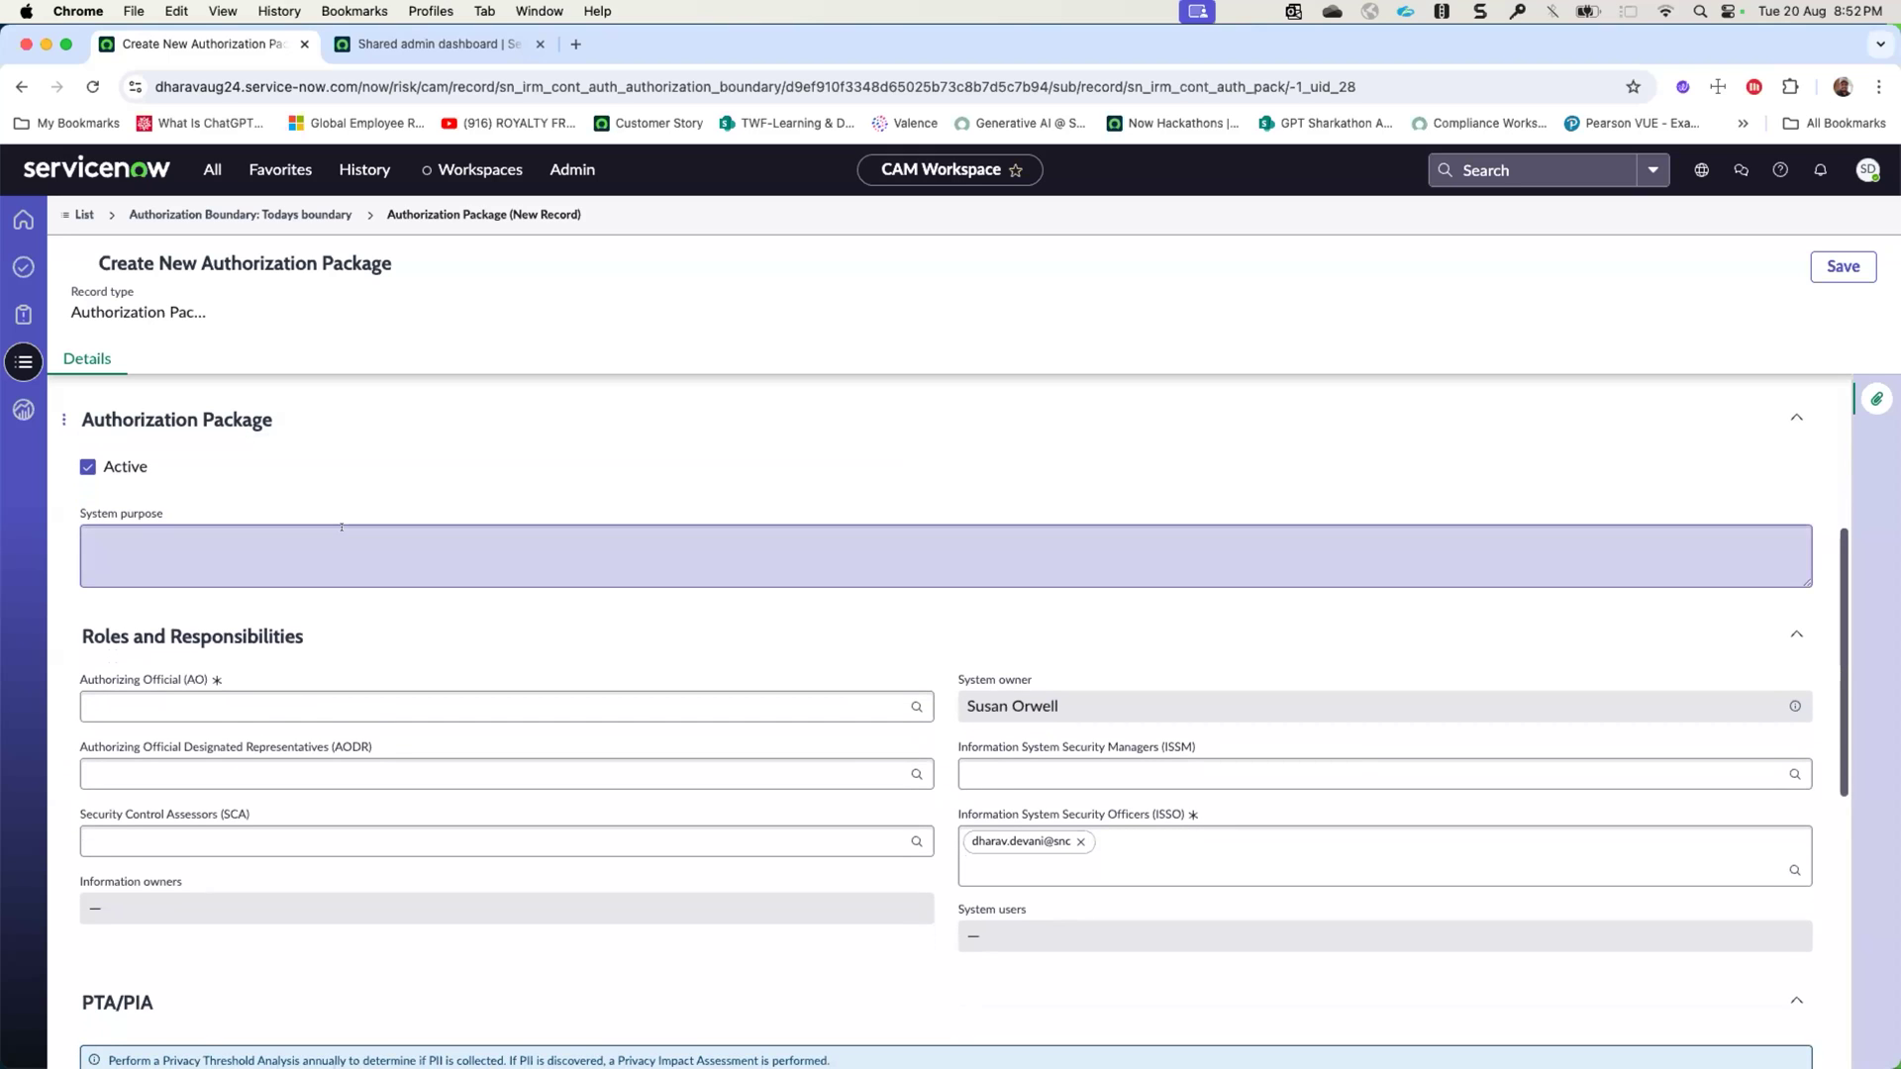
{"action": "scroll", "coordinate": [341, 527], "scroll_direction": "down", "scroll_amount": 1}
{"action": "left_click", "coordinate": [306, 597]}
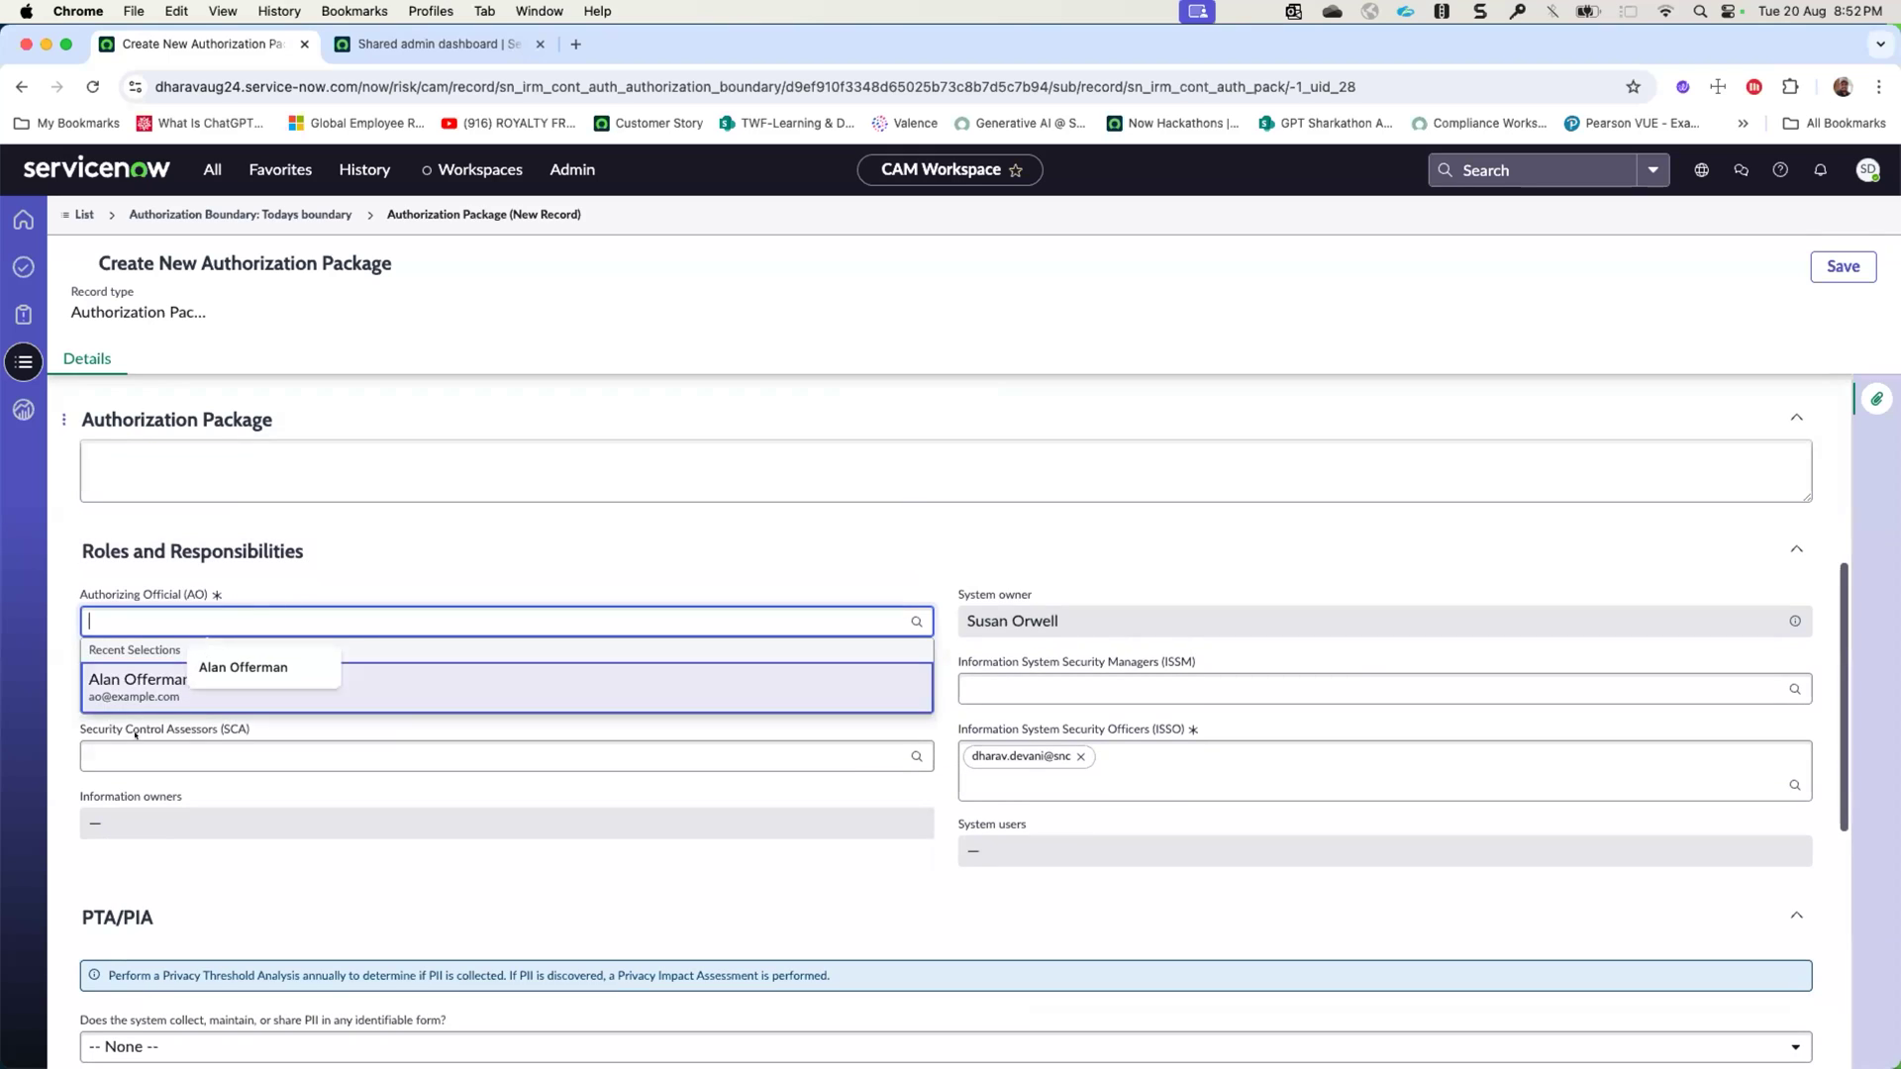
{"action": "left_click", "coordinate": [146, 675]}
{"action": "left_click", "coordinate": [147, 673]}
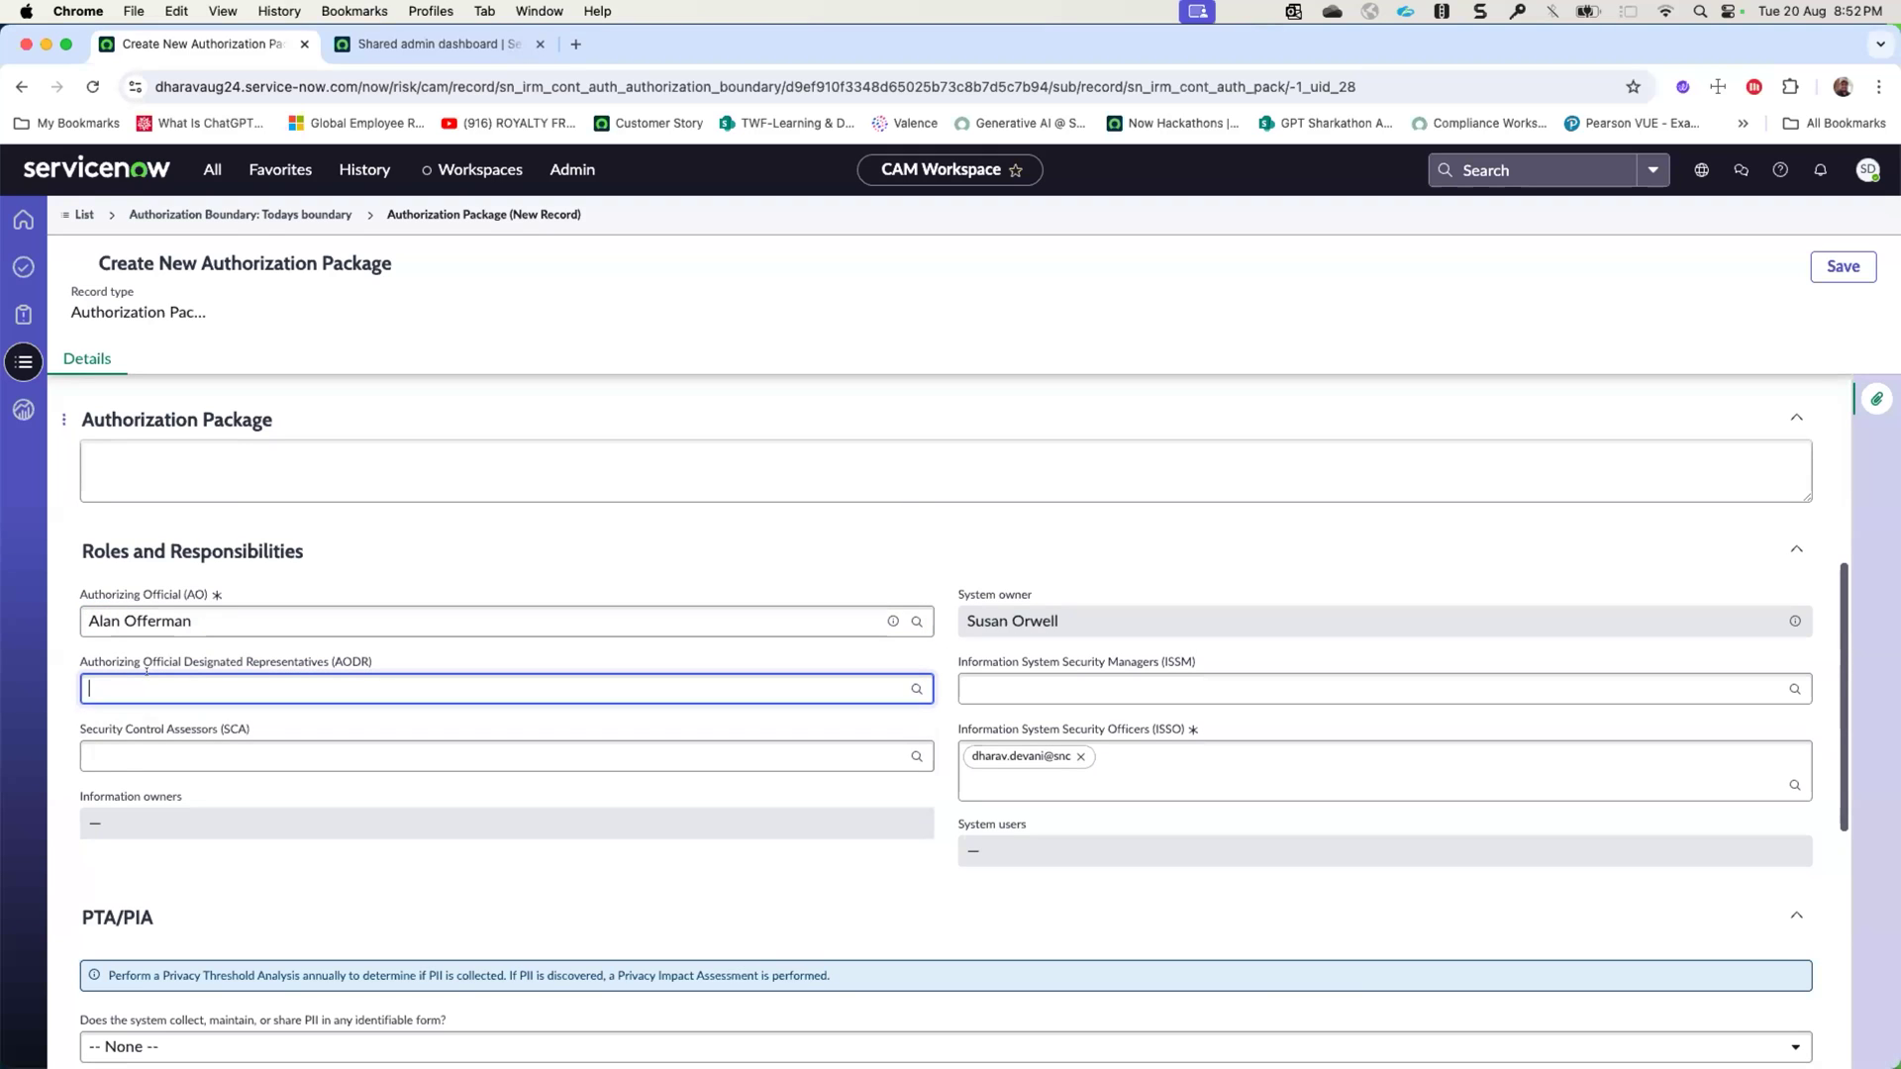
{"action": "left_click", "coordinate": [159, 759]}
{"action": "left_click", "coordinate": [163, 767]}
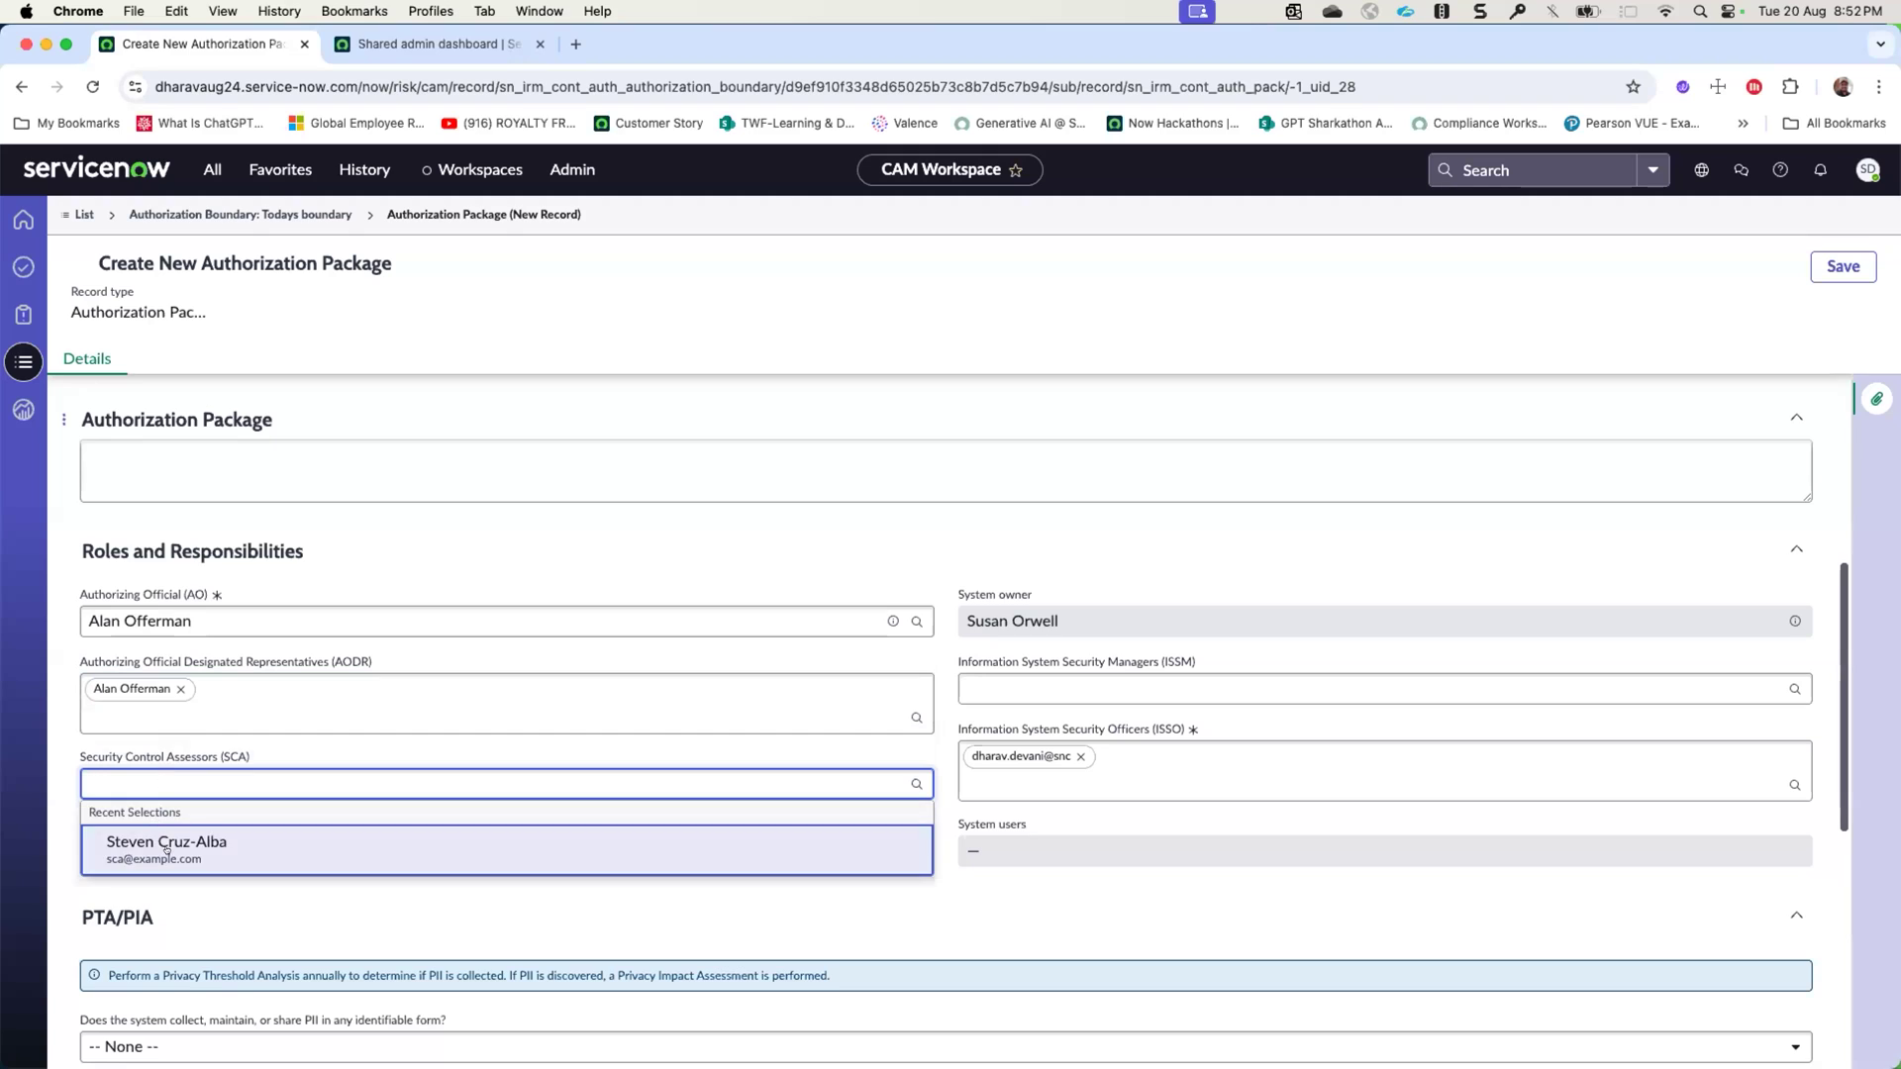
{"action": "left_click", "coordinate": [149, 840]}
- Assign the information system security manager and replace the prefilled information system security officer with the recently used person
{"action": "left_click", "coordinate": [1097, 677]}
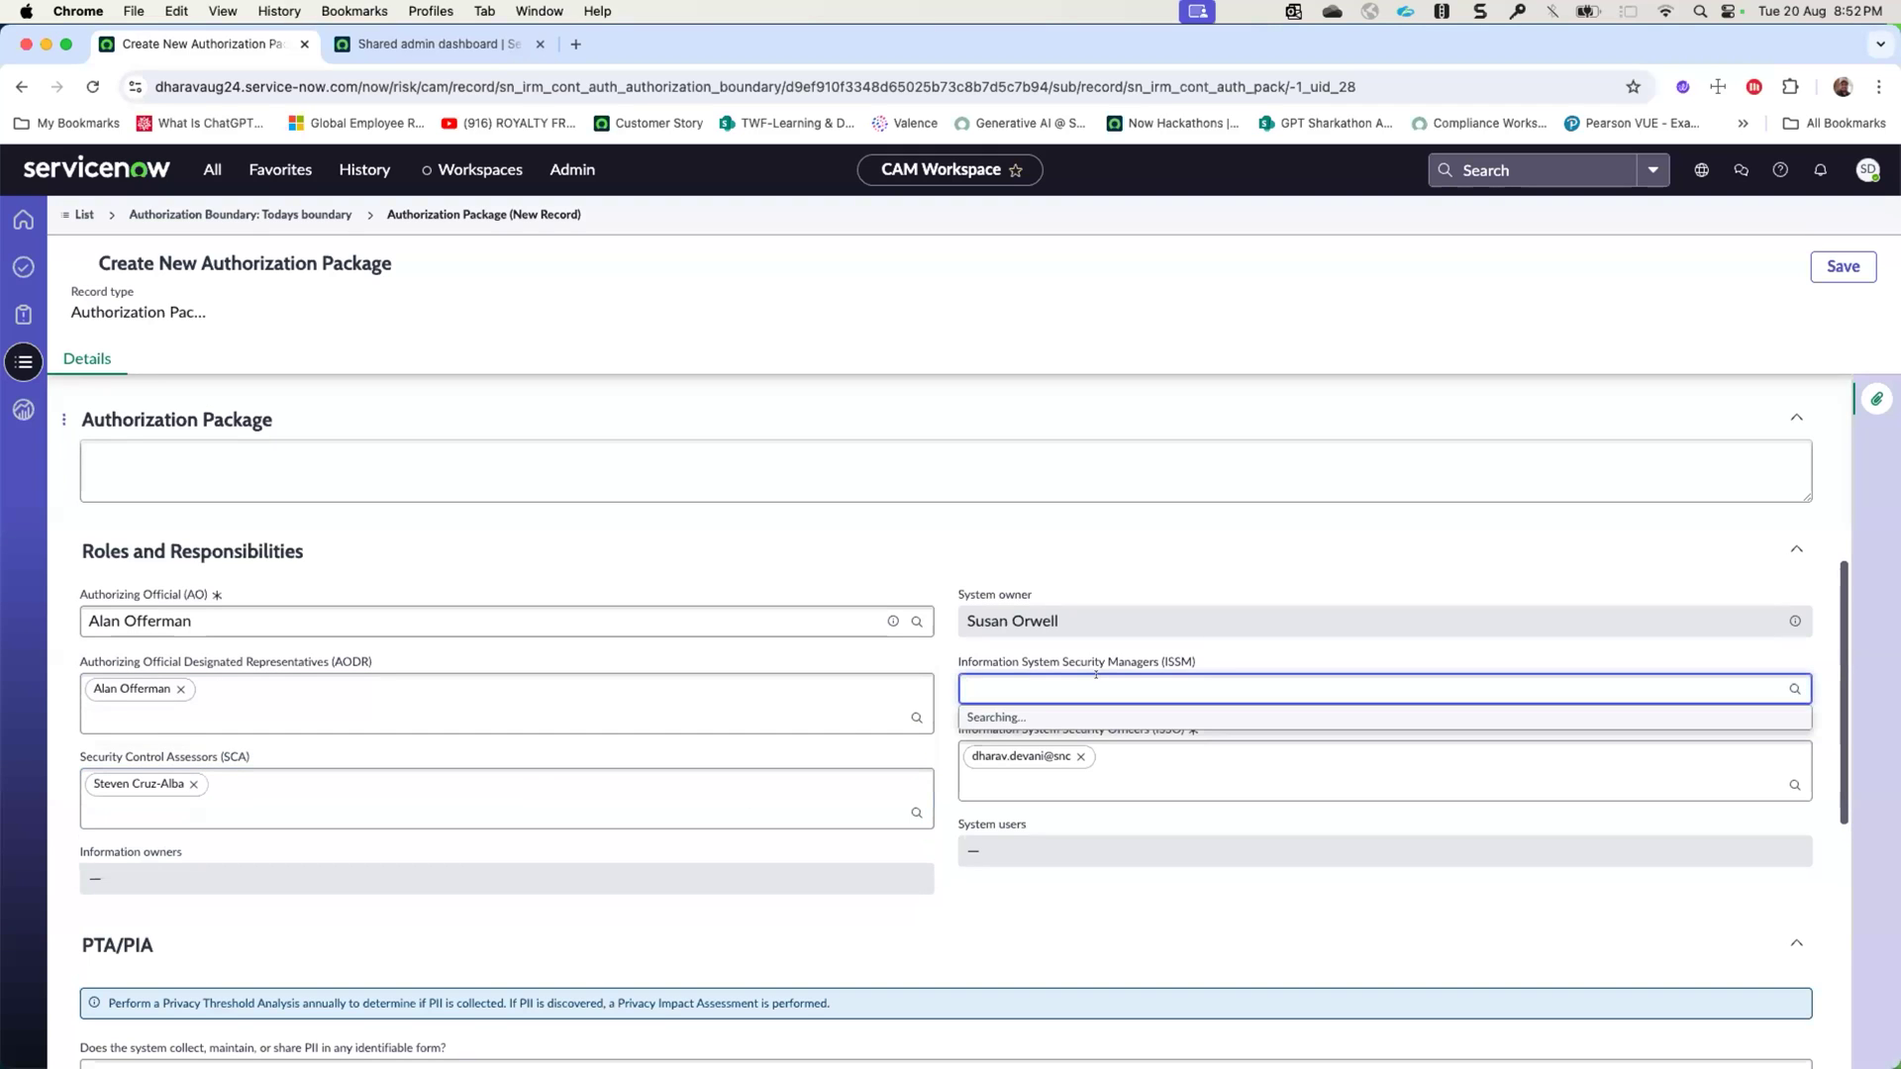
{"action": "left_click", "coordinate": [1069, 753]}
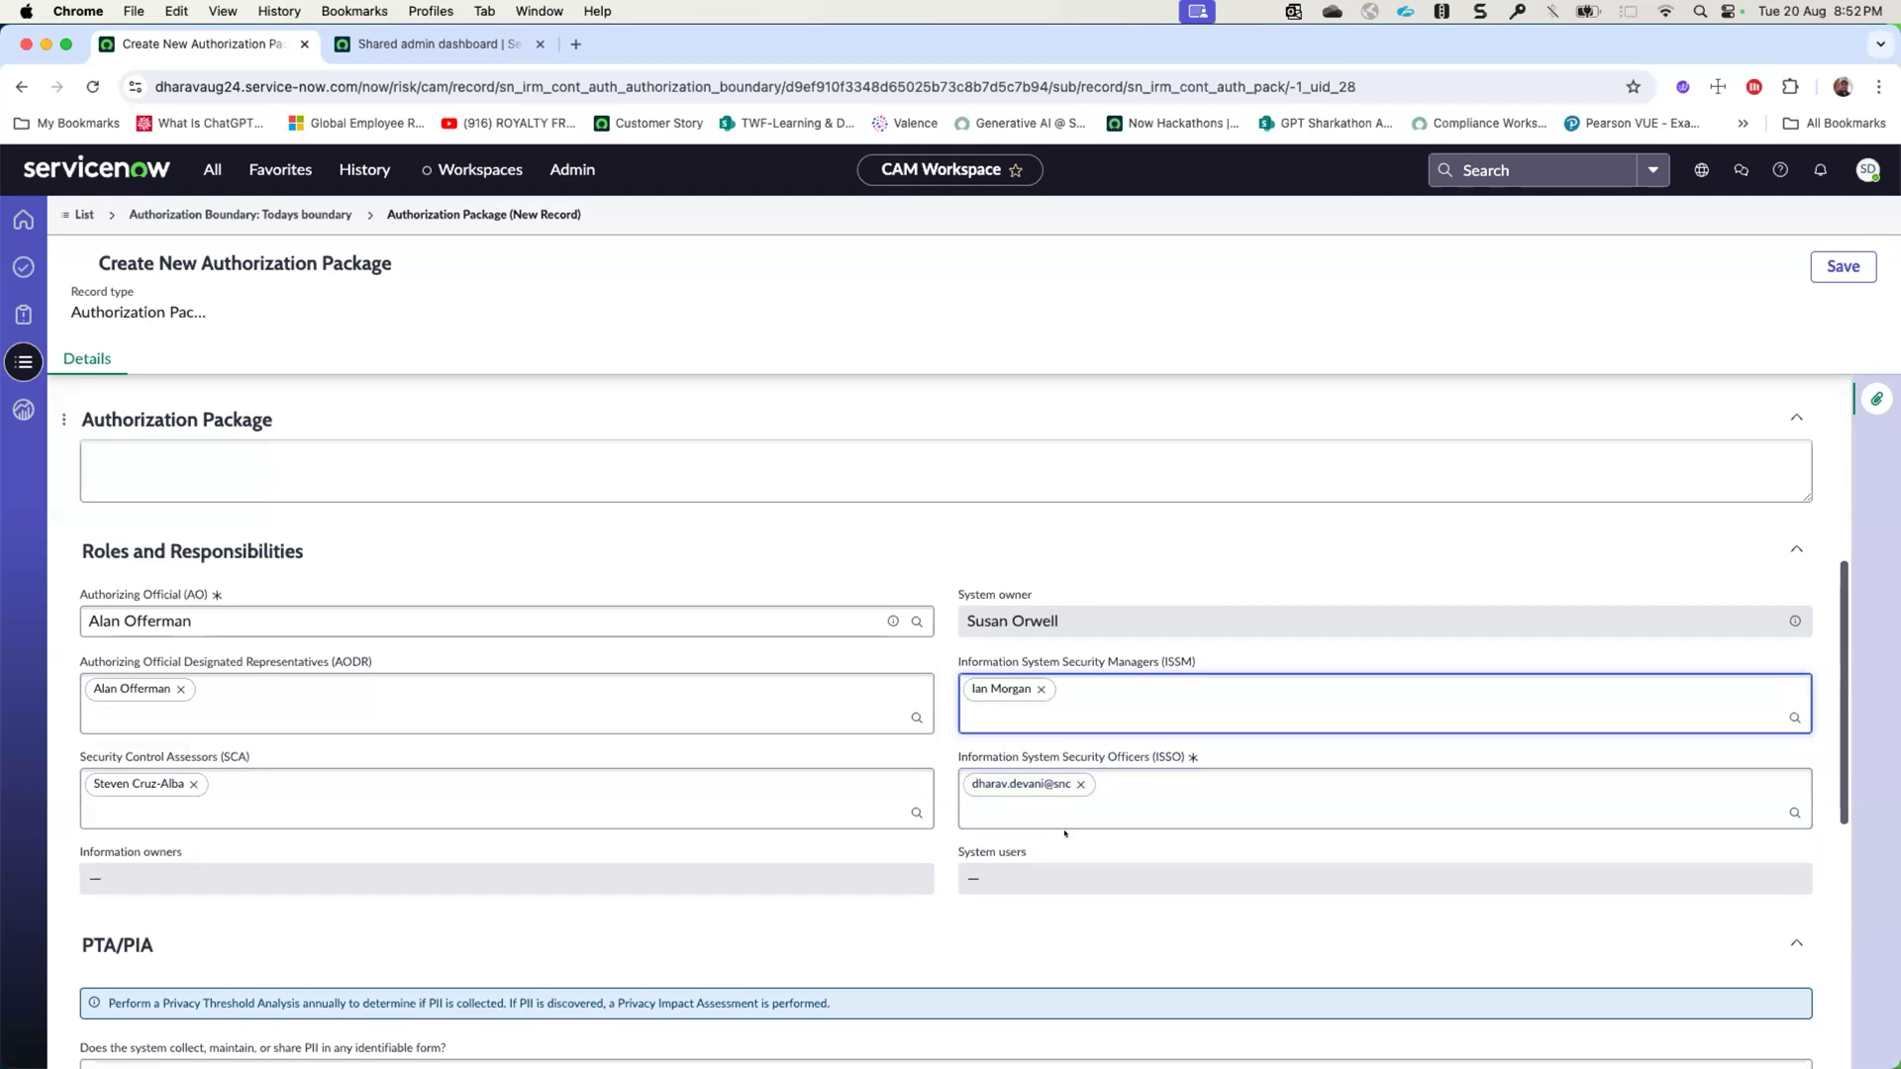
{"action": "left_click", "coordinate": [1079, 784]}
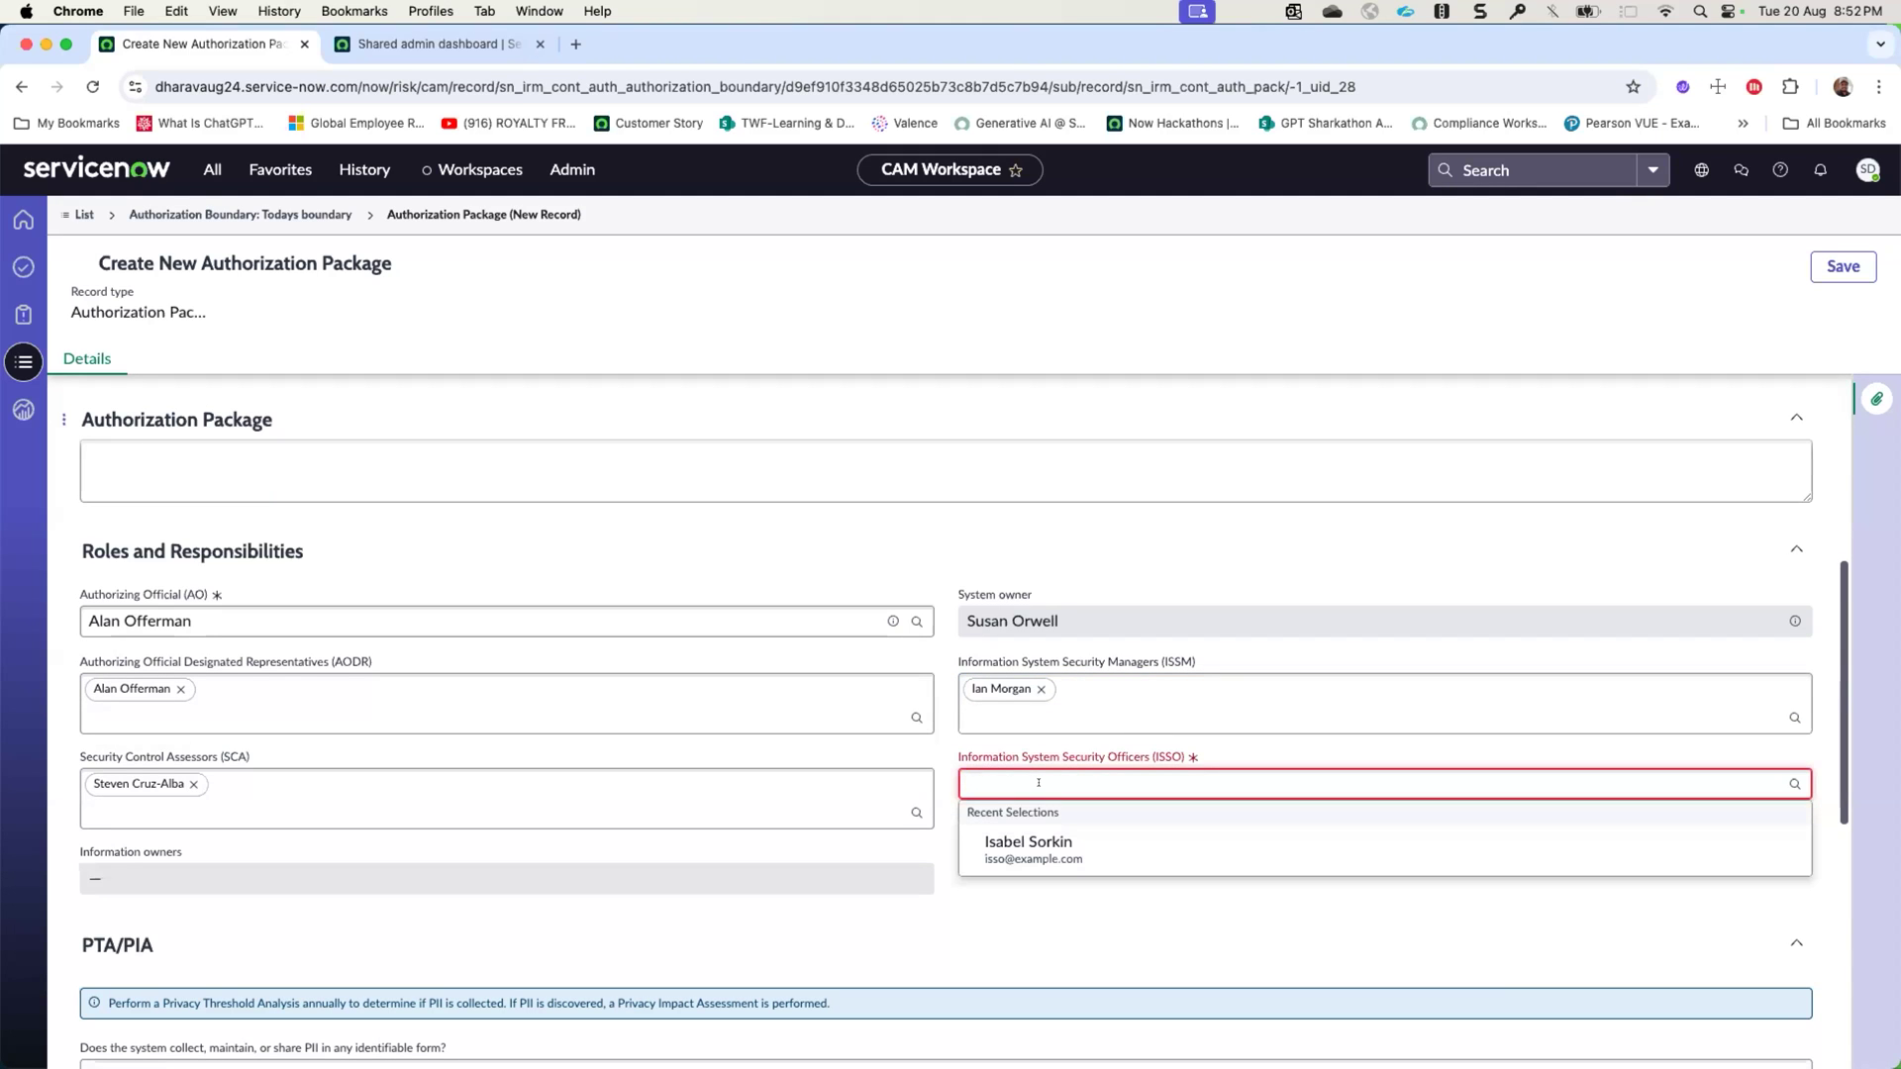
{"action": "left_click", "coordinate": [1053, 852]}
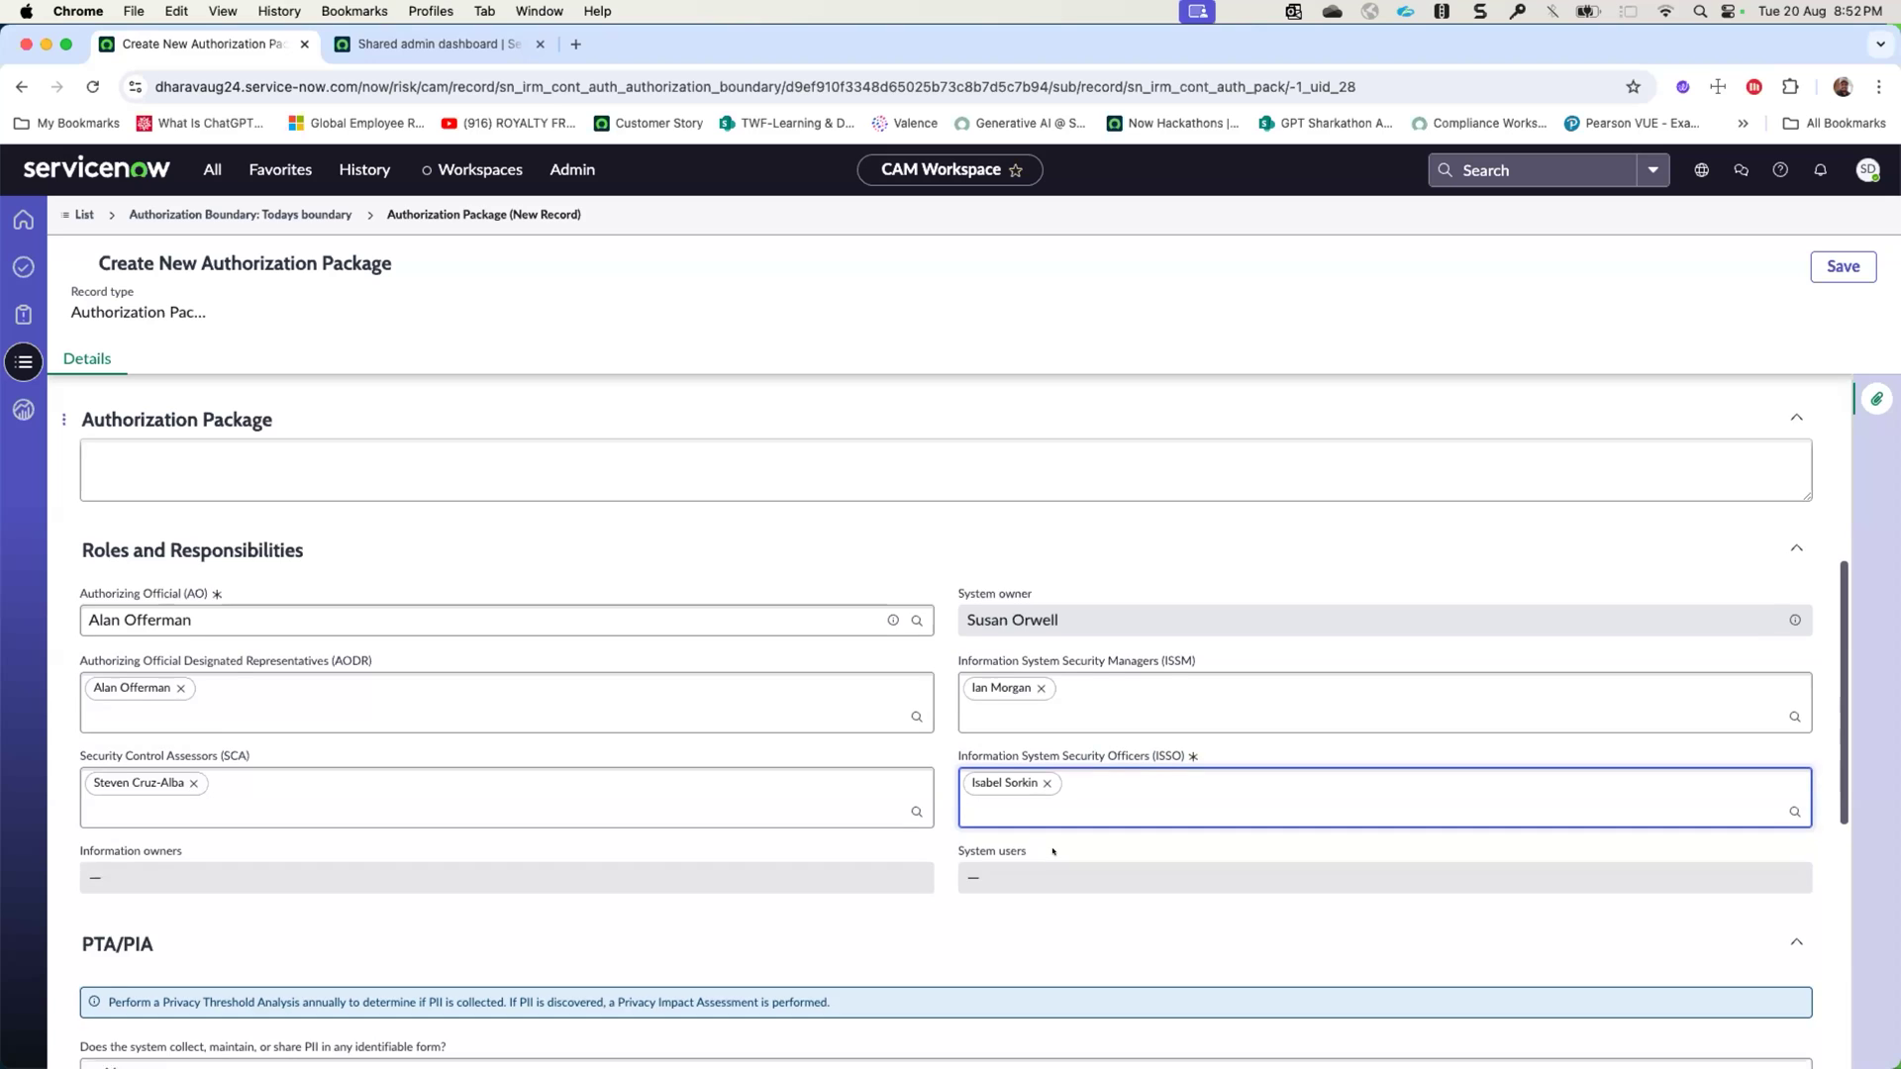
- Answer No to both PII questions and to whether a Privacy Impact Assessment has ever been performed
{"action": "scroll", "coordinate": [1052, 852], "scroll_direction": "down", "scroll_amount": 5}
{"action": "scroll", "coordinate": [1047, 849], "scroll_direction": "down", "scroll_amount": 3}
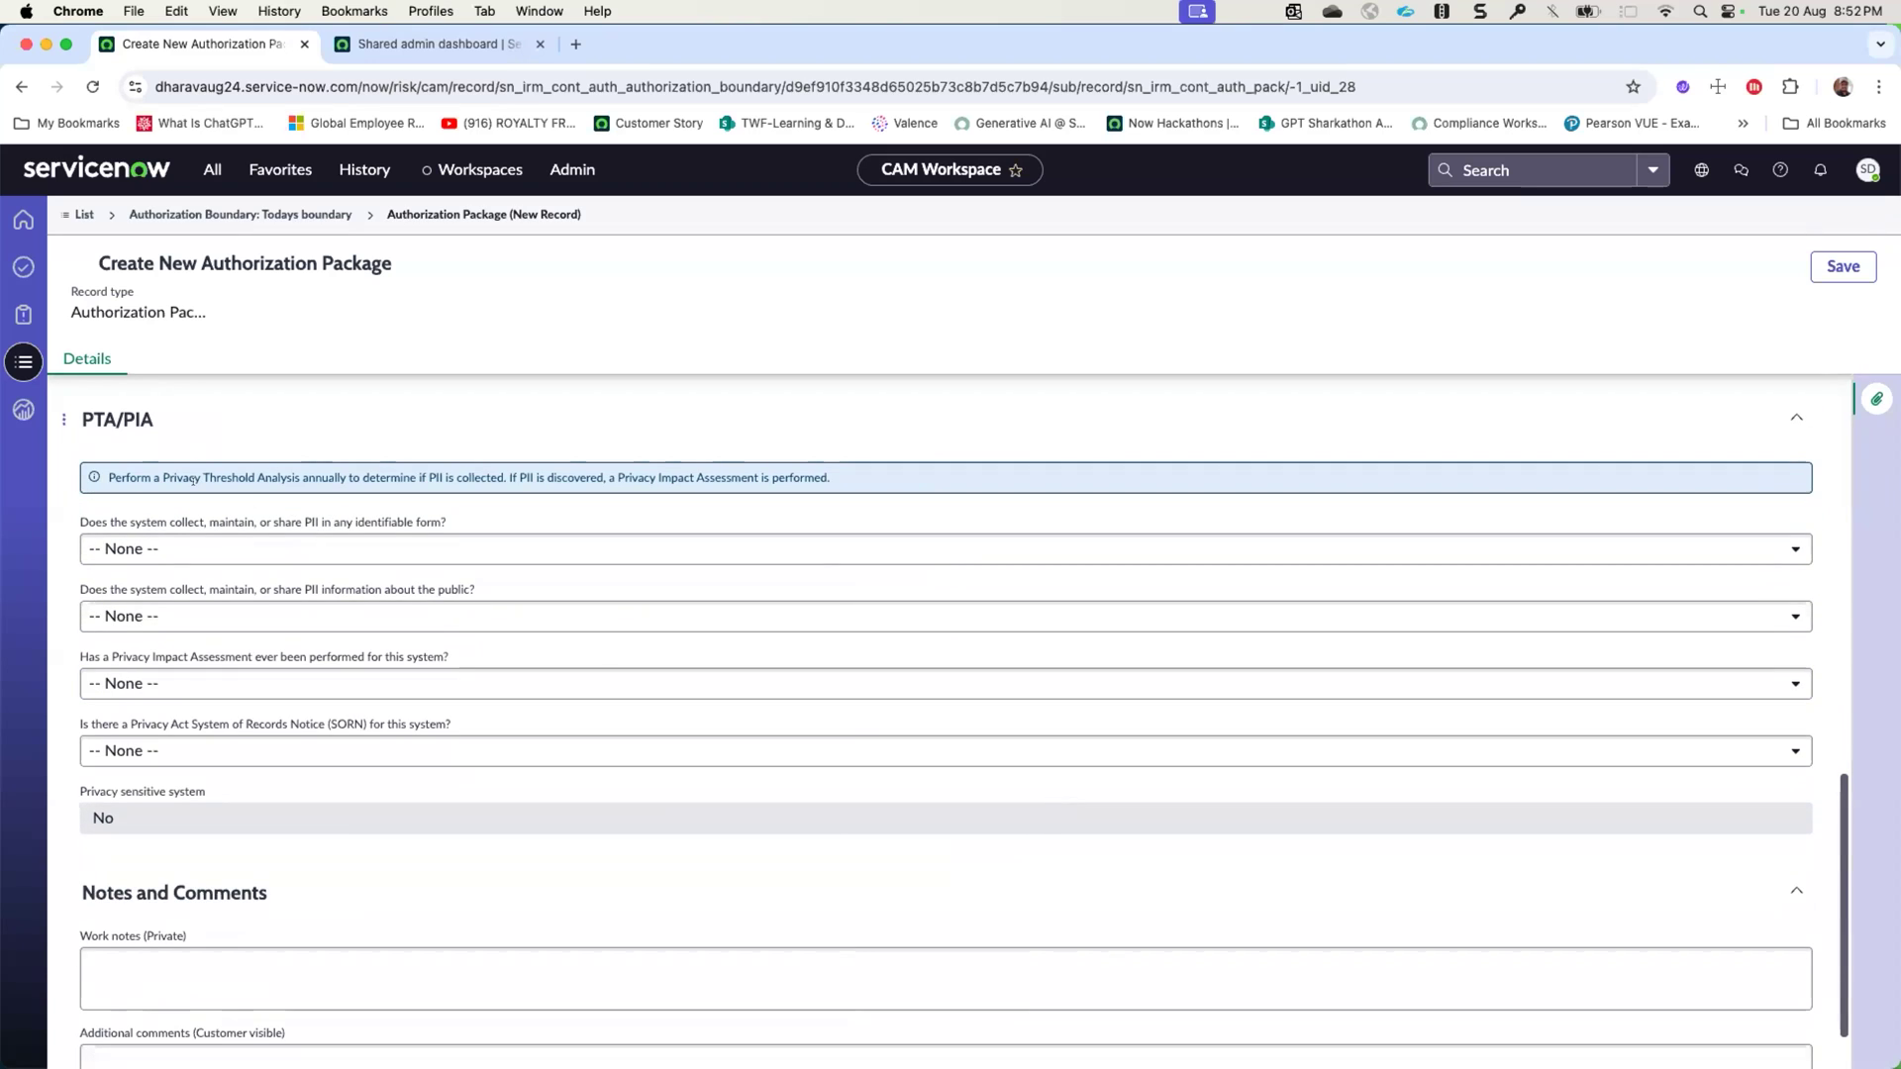
{"action": "left_click", "coordinate": [182, 541]}
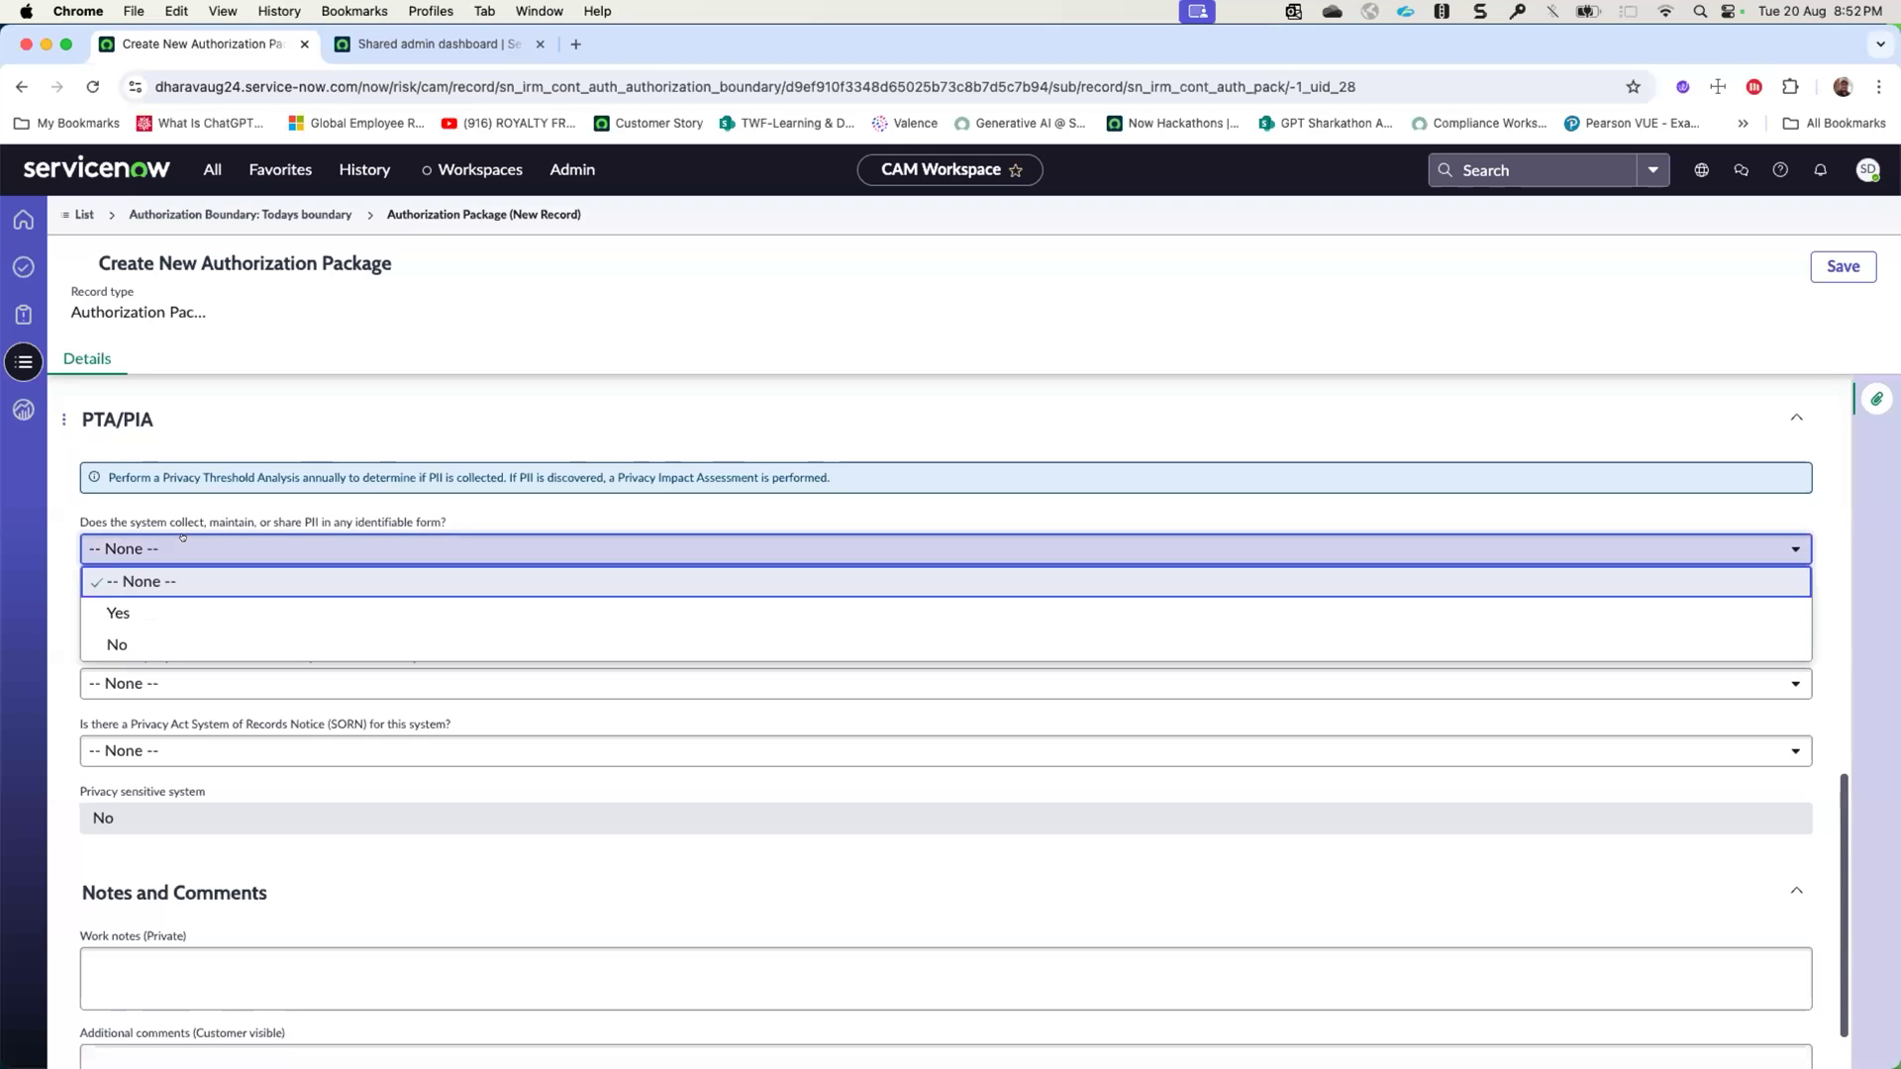
{"action": "left_click", "coordinate": [176, 644]}
{"action": "left_click", "coordinate": [181, 618]}
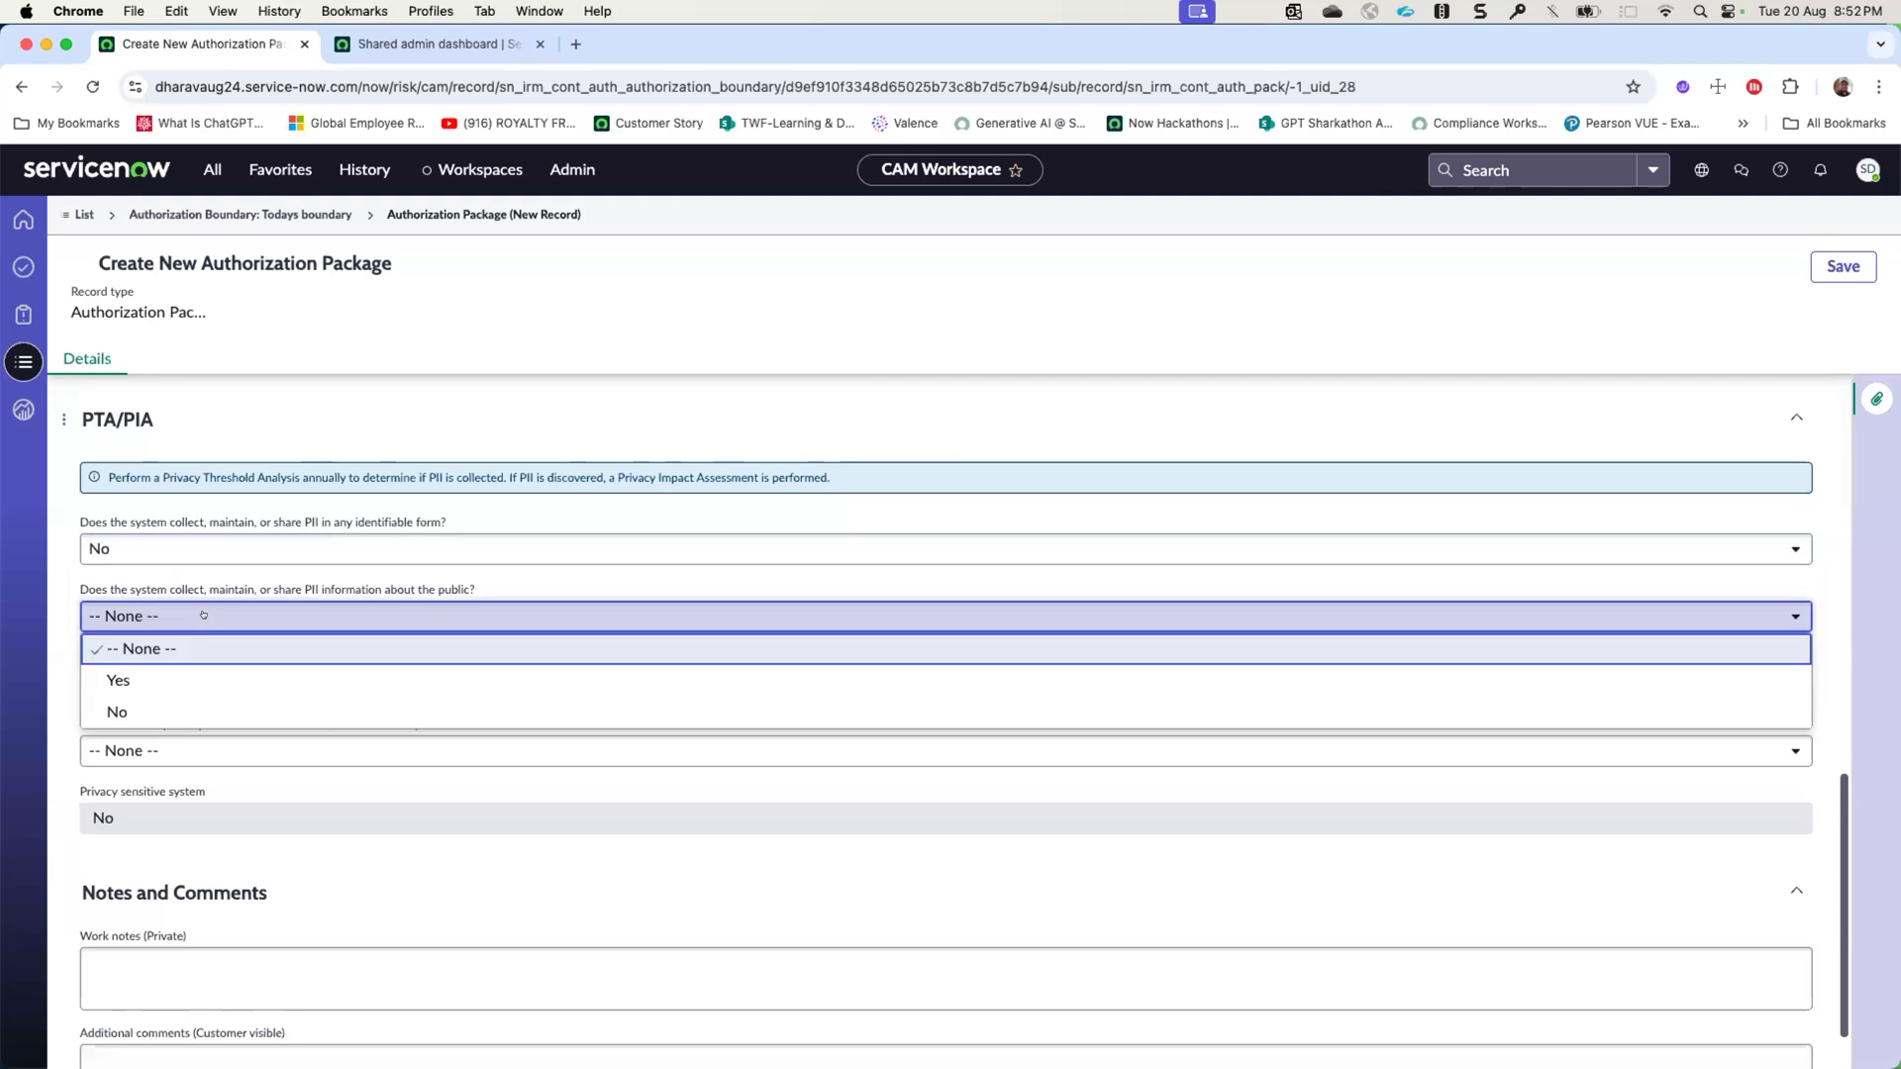
{"action": "left_click", "coordinate": [188, 711]}
{"action": "left_click", "coordinate": [188, 683]}
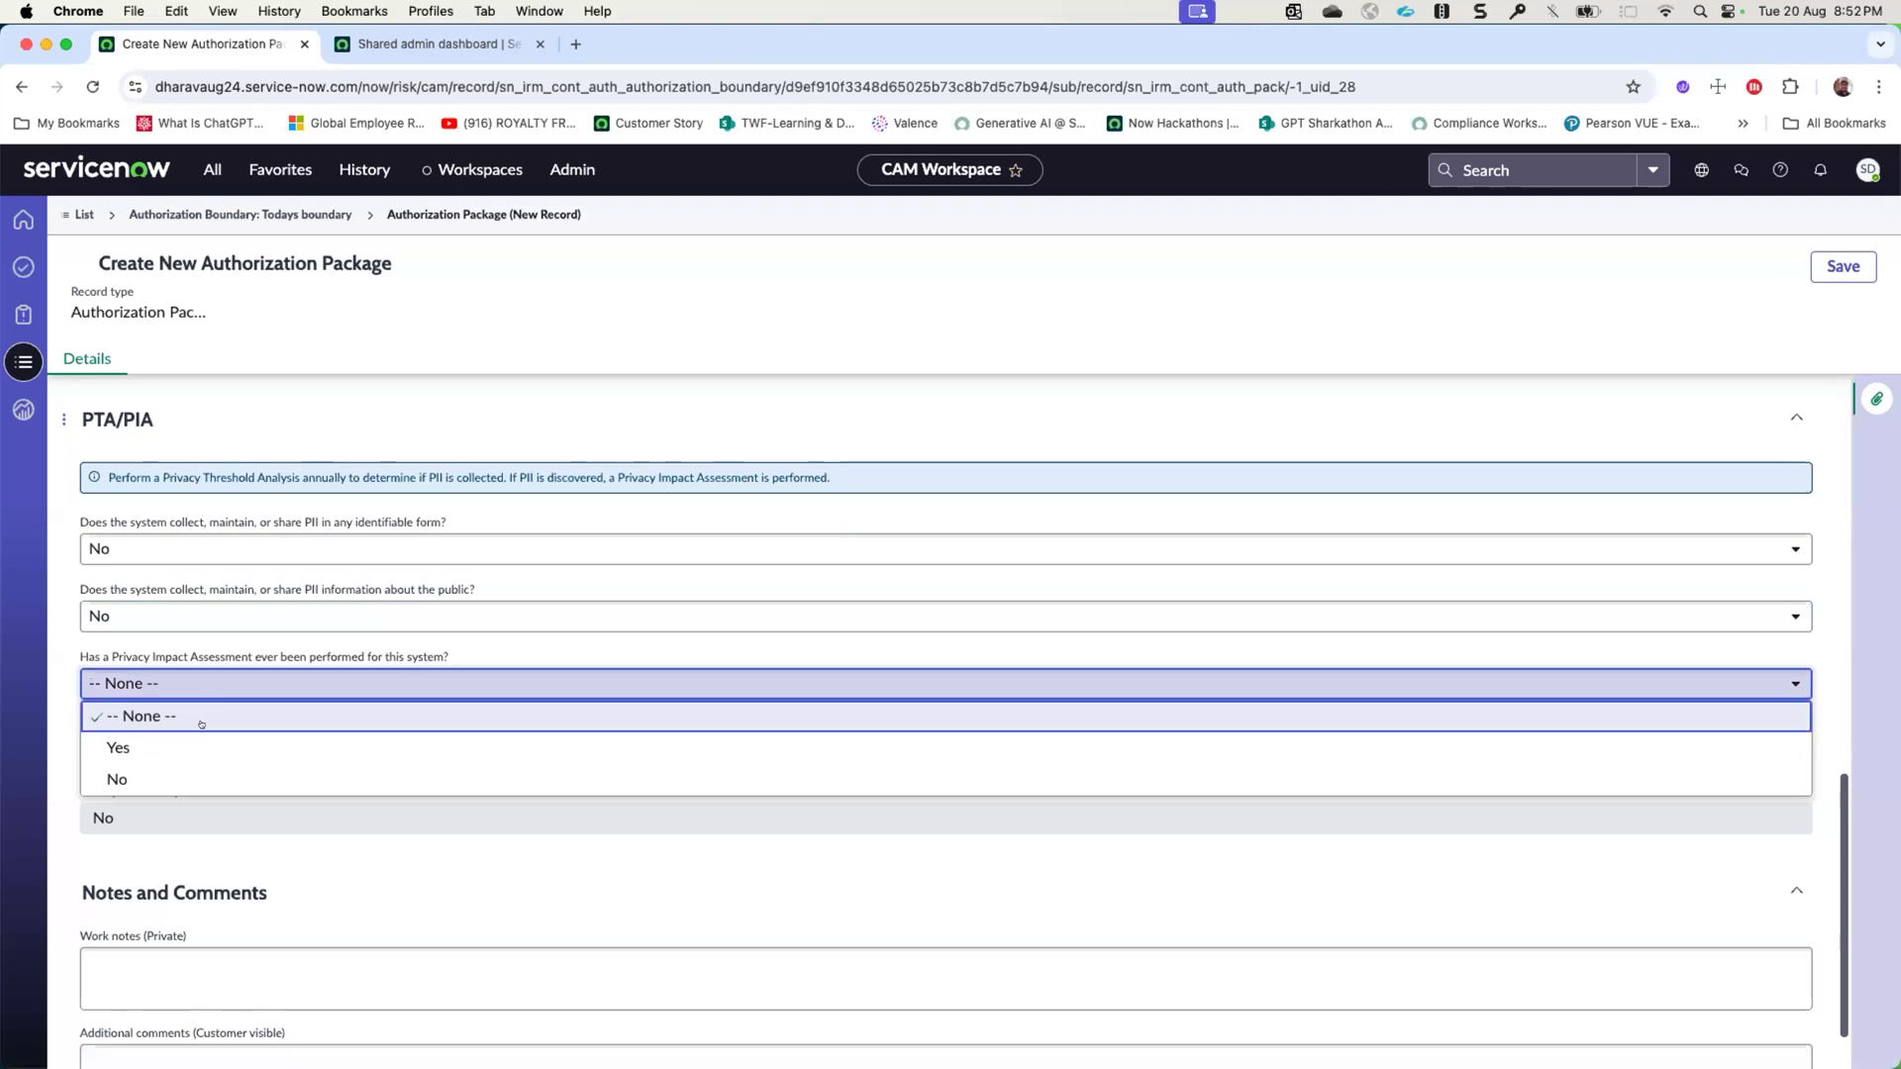
{"action": "left_click", "coordinate": [197, 773]}
- Try Yes as the Privacy Act System of Records Notice answer, settle on No, and save the authorization package
{"action": "left_click", "coordinate": [198, 681]}
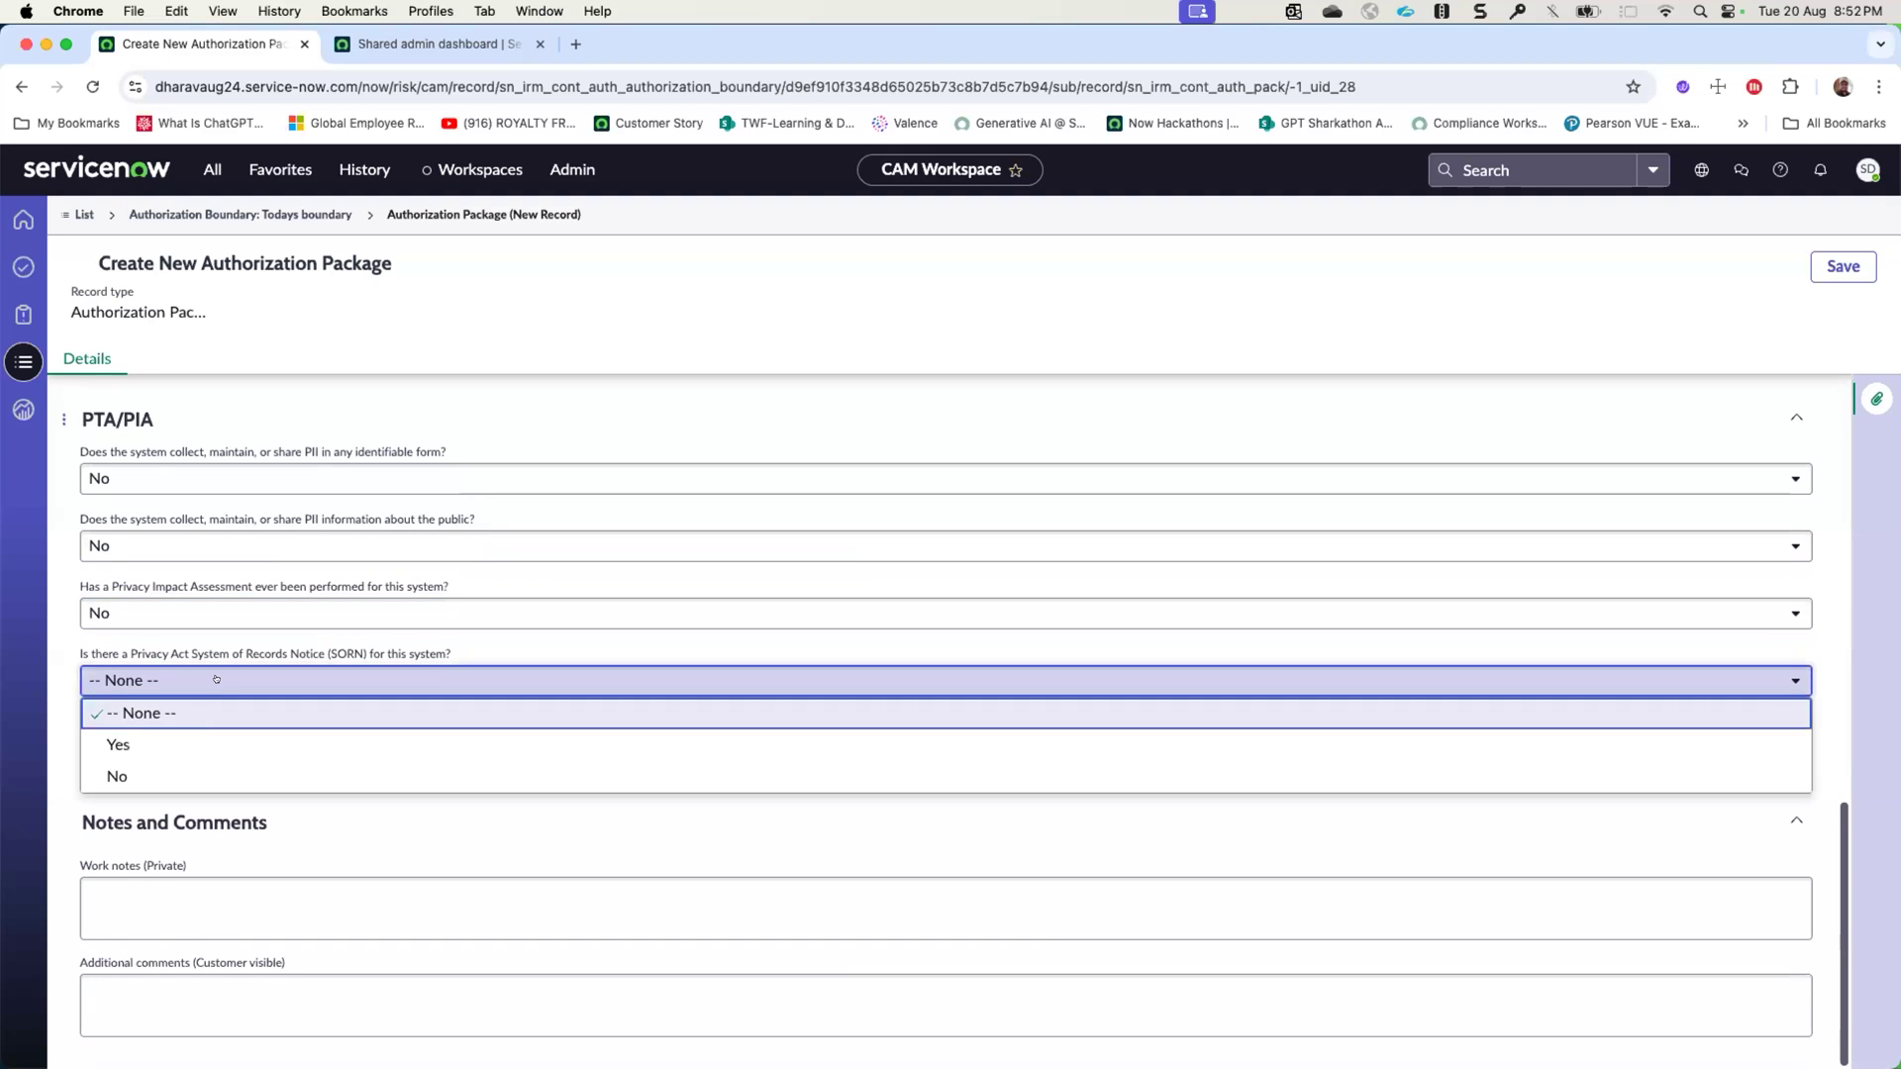
{"action": "left_click", "coordinate": [203, 743]}
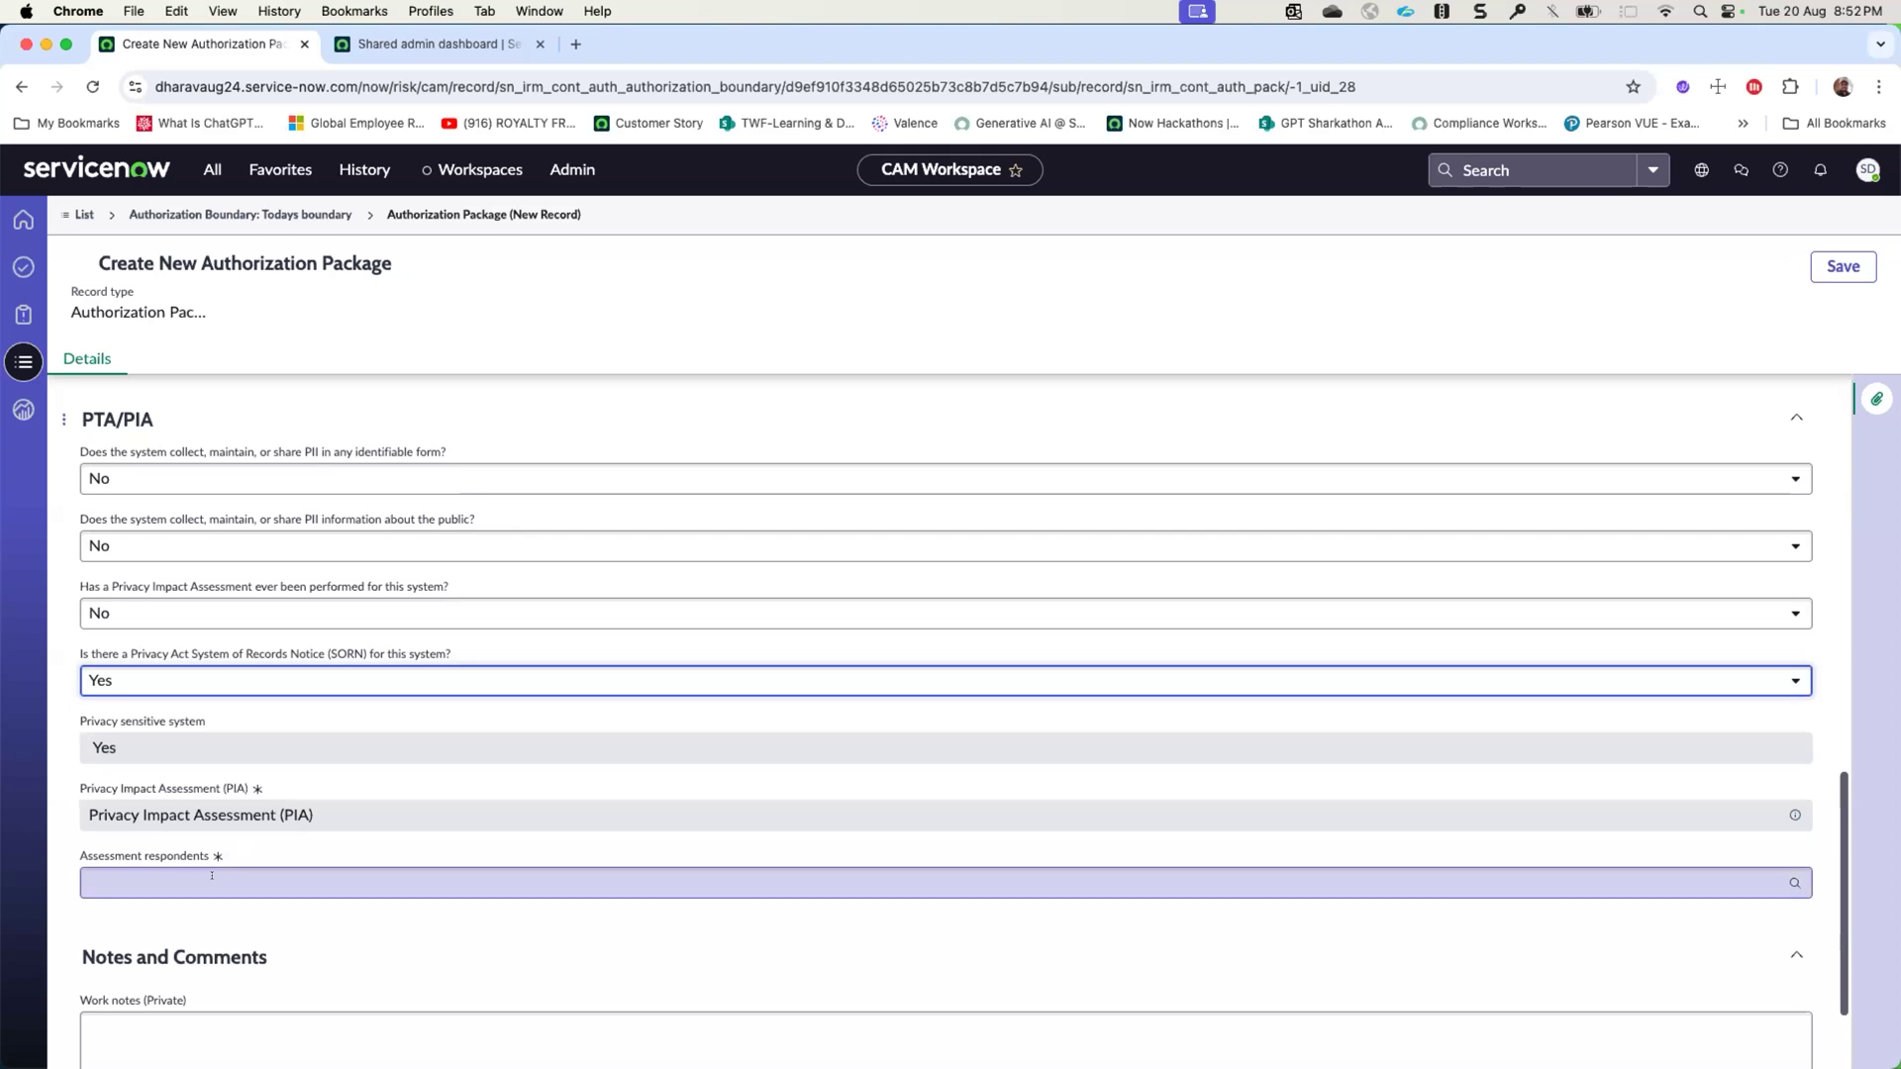
{"action": "left_click", "coordinate": [188, 682]}
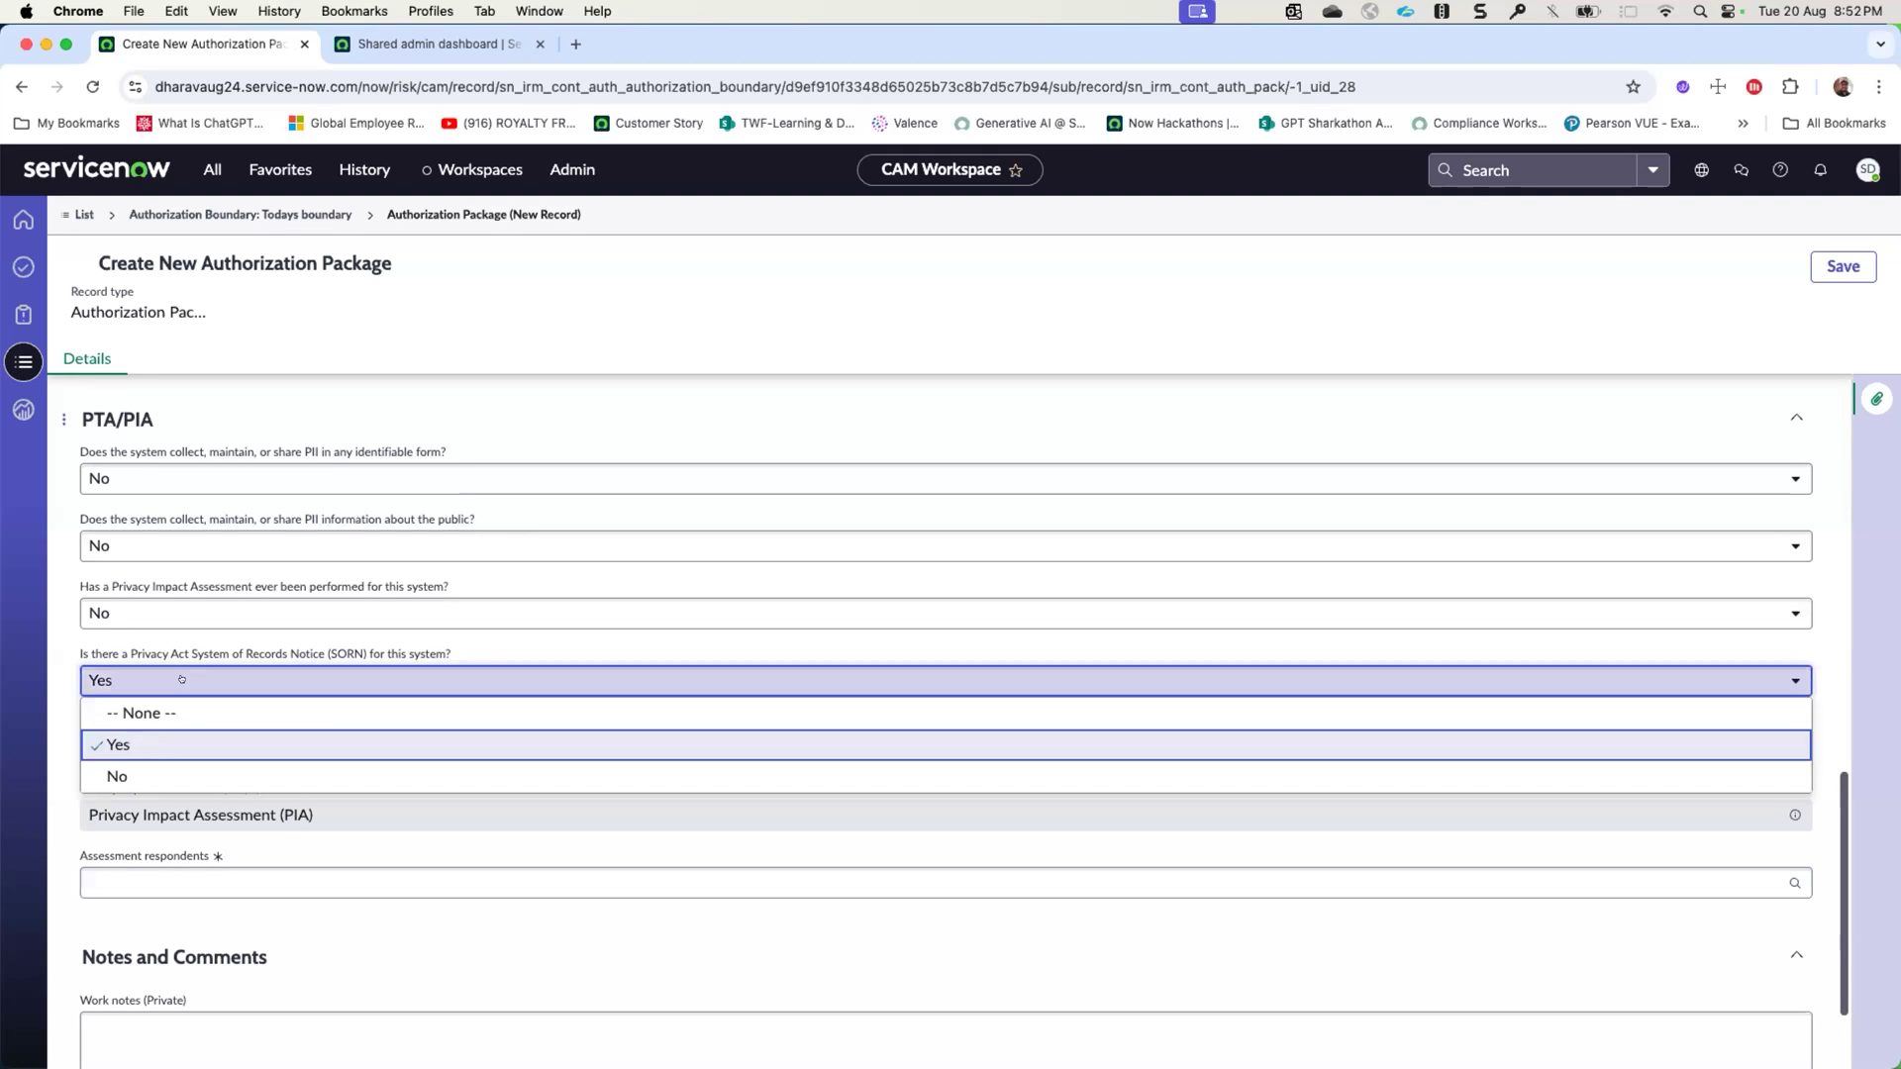
{"action": "left_click", "coordinate": [181, 770]}
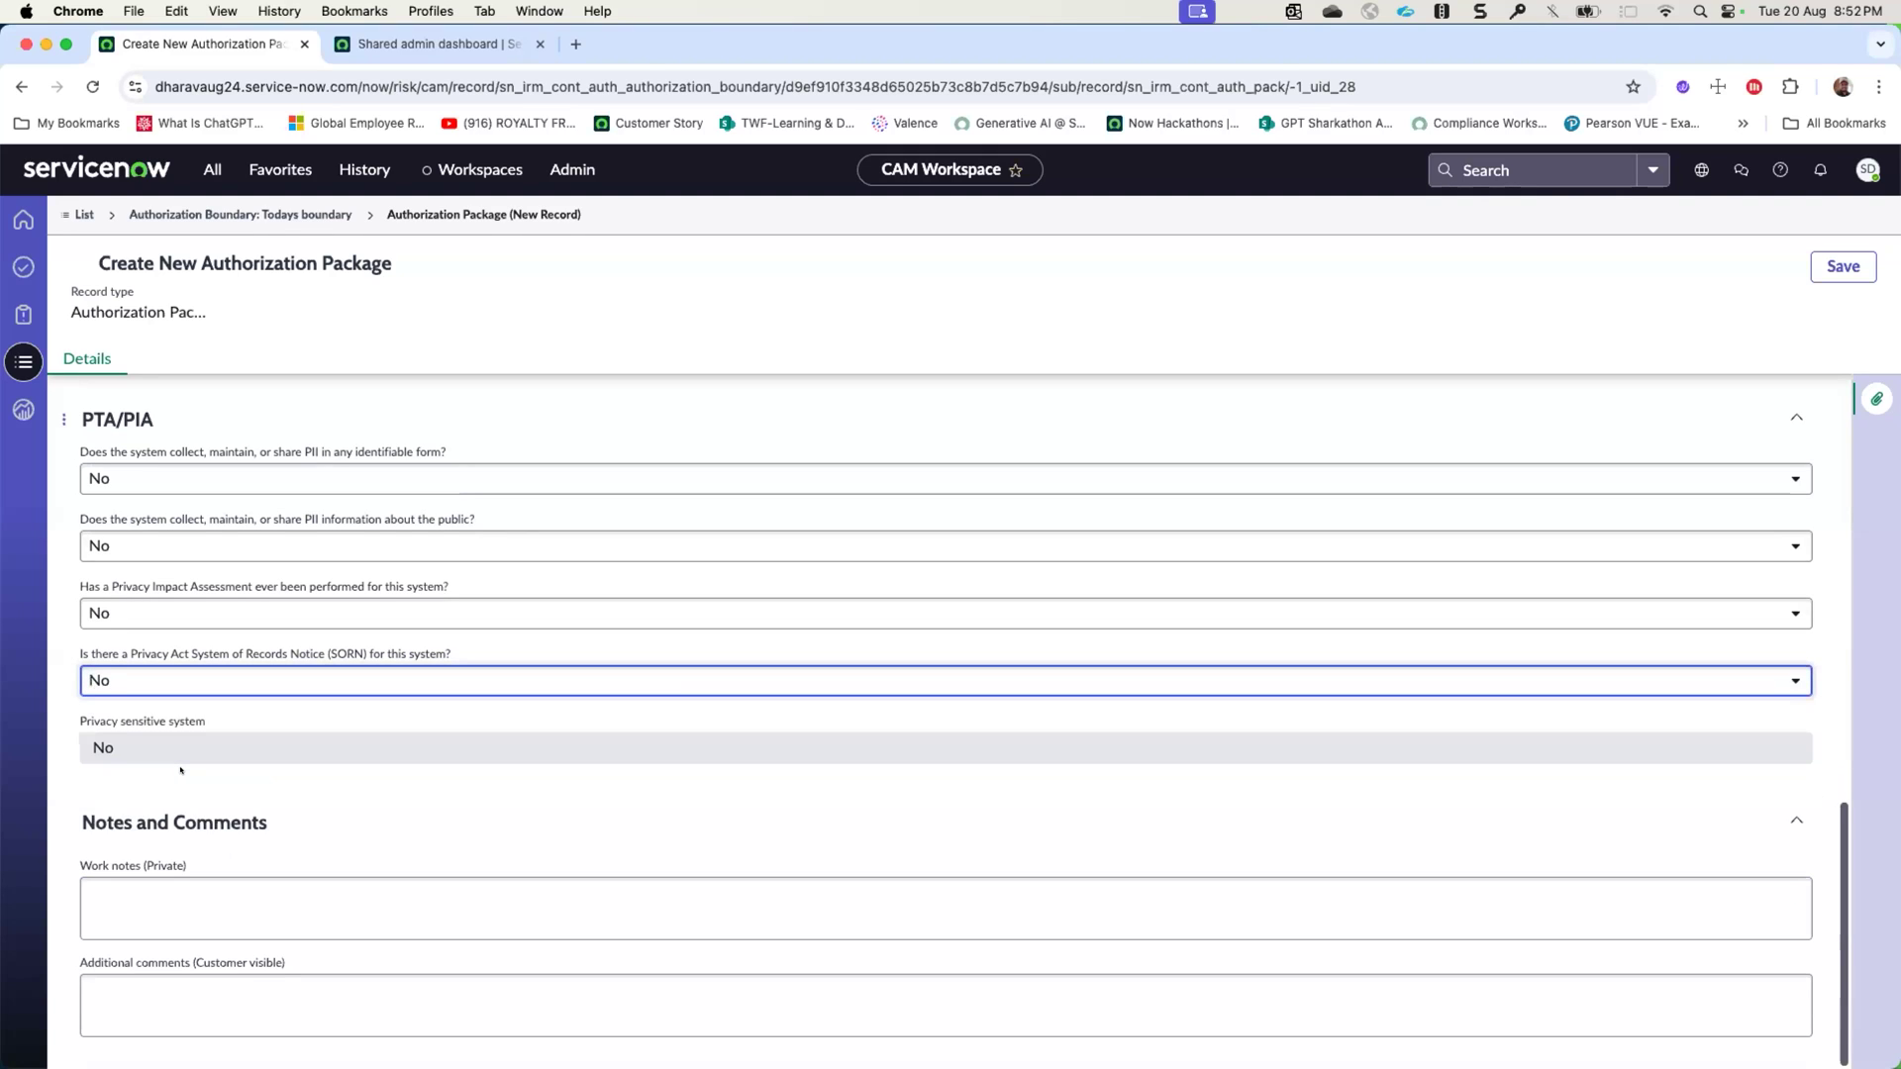
{"action": "left_click", "coordinate": [120, 893]}
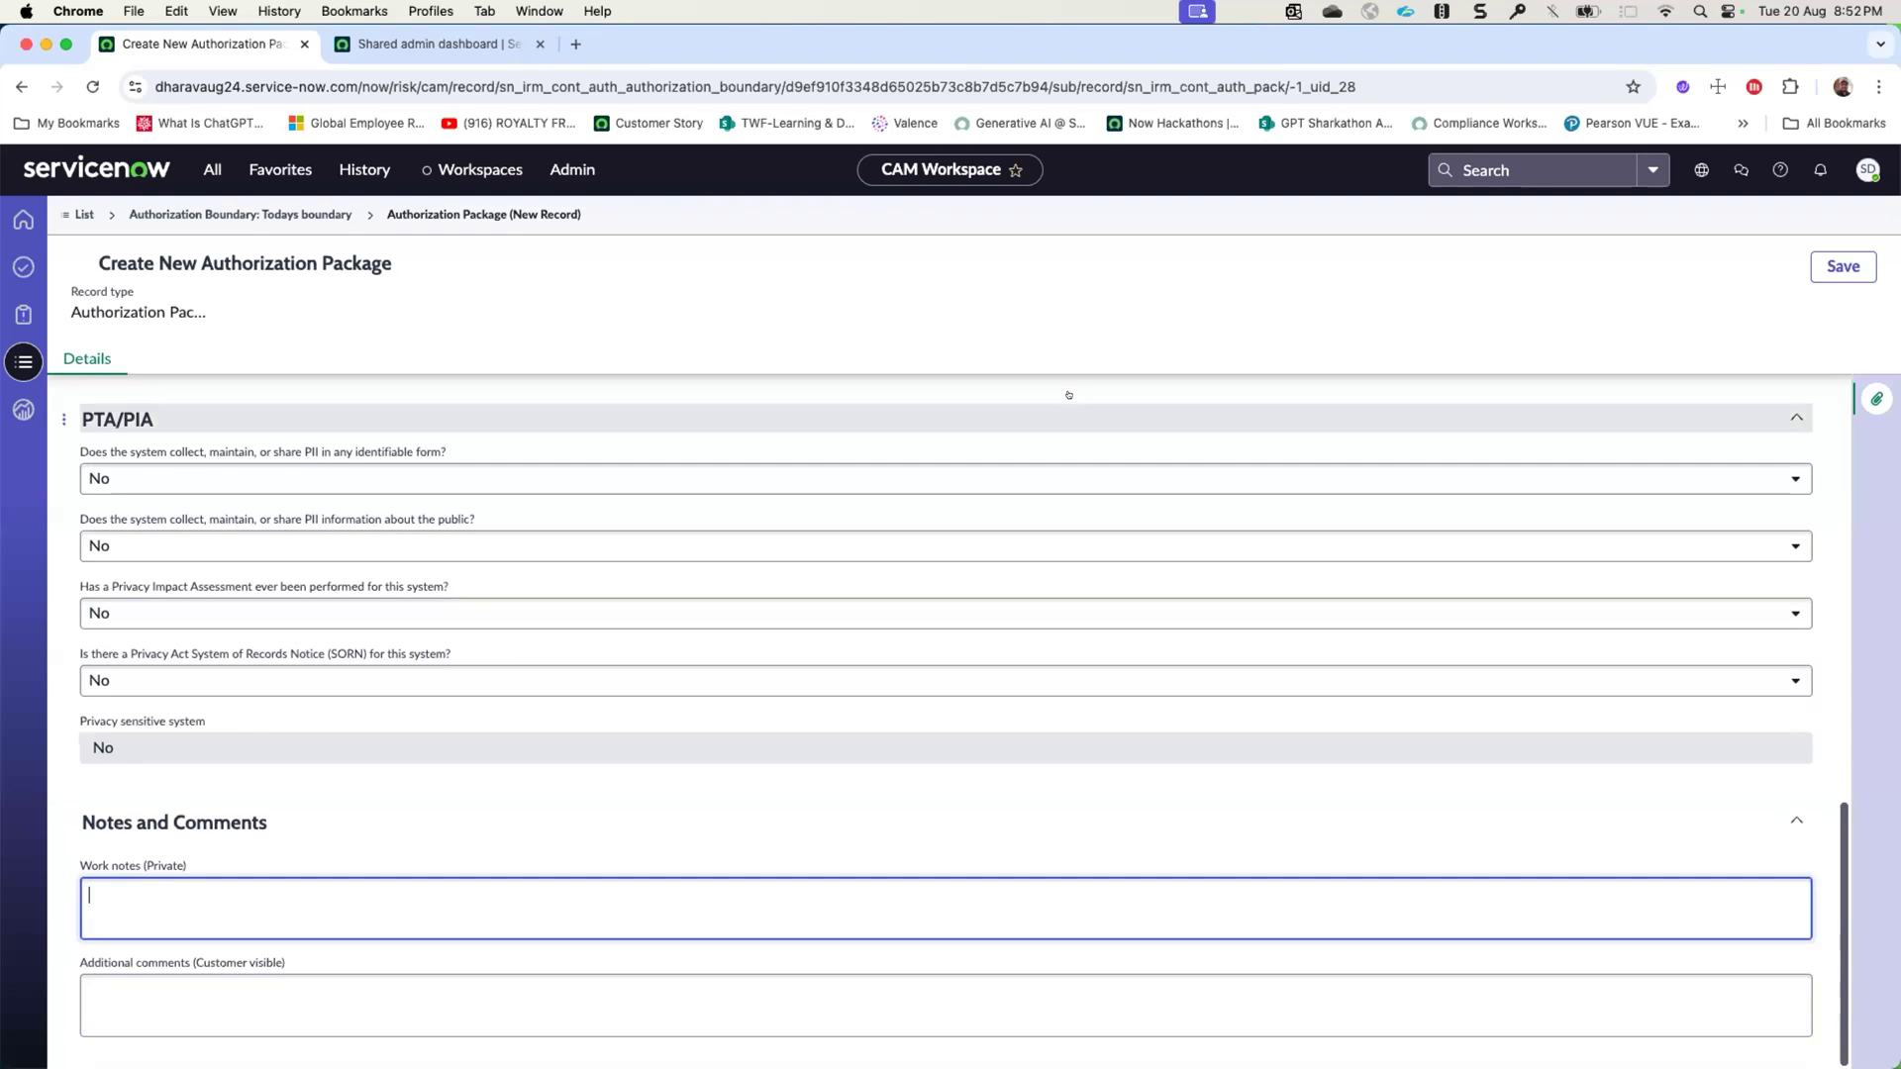
{"action": "left_click", "coordinate": [1820, 266]}
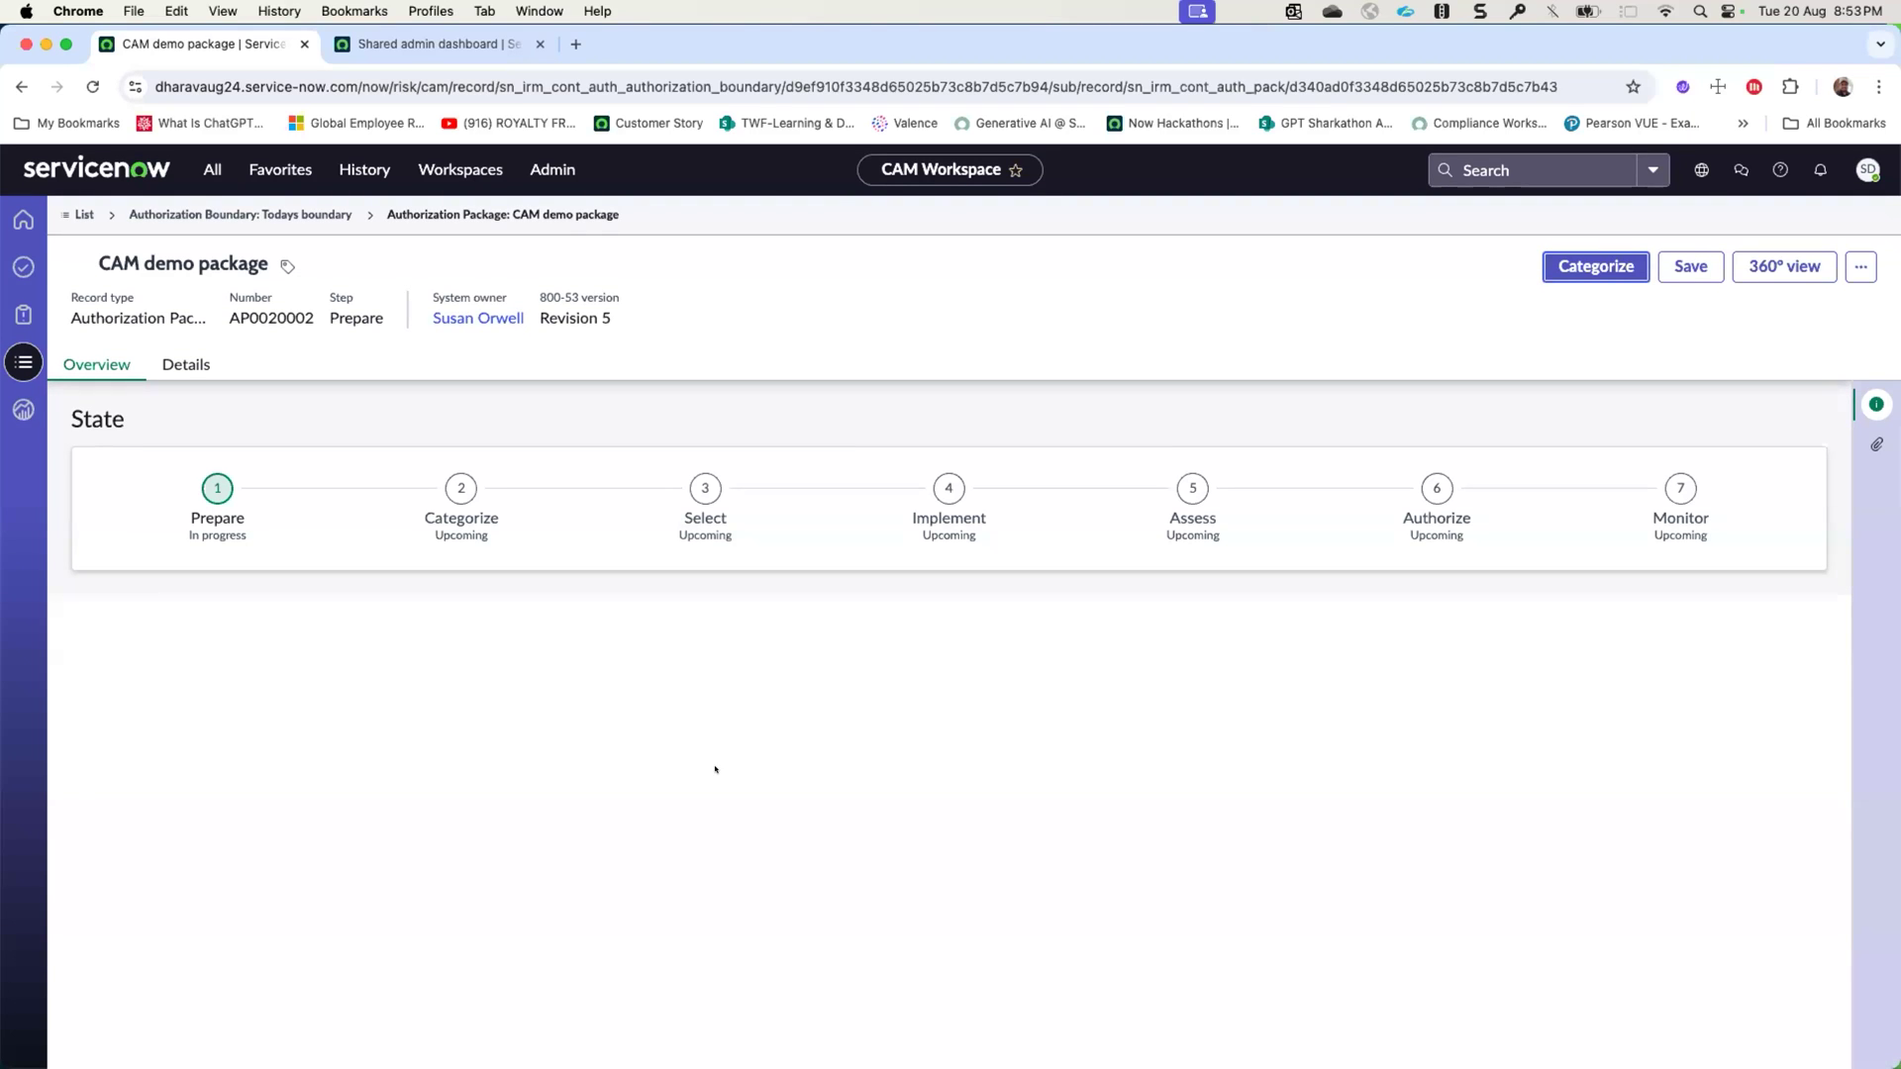
- Review the saved package's details and state overview, and advance the package to the Categorize step
{"action": "left_click", "coordinate": [186, 365]}
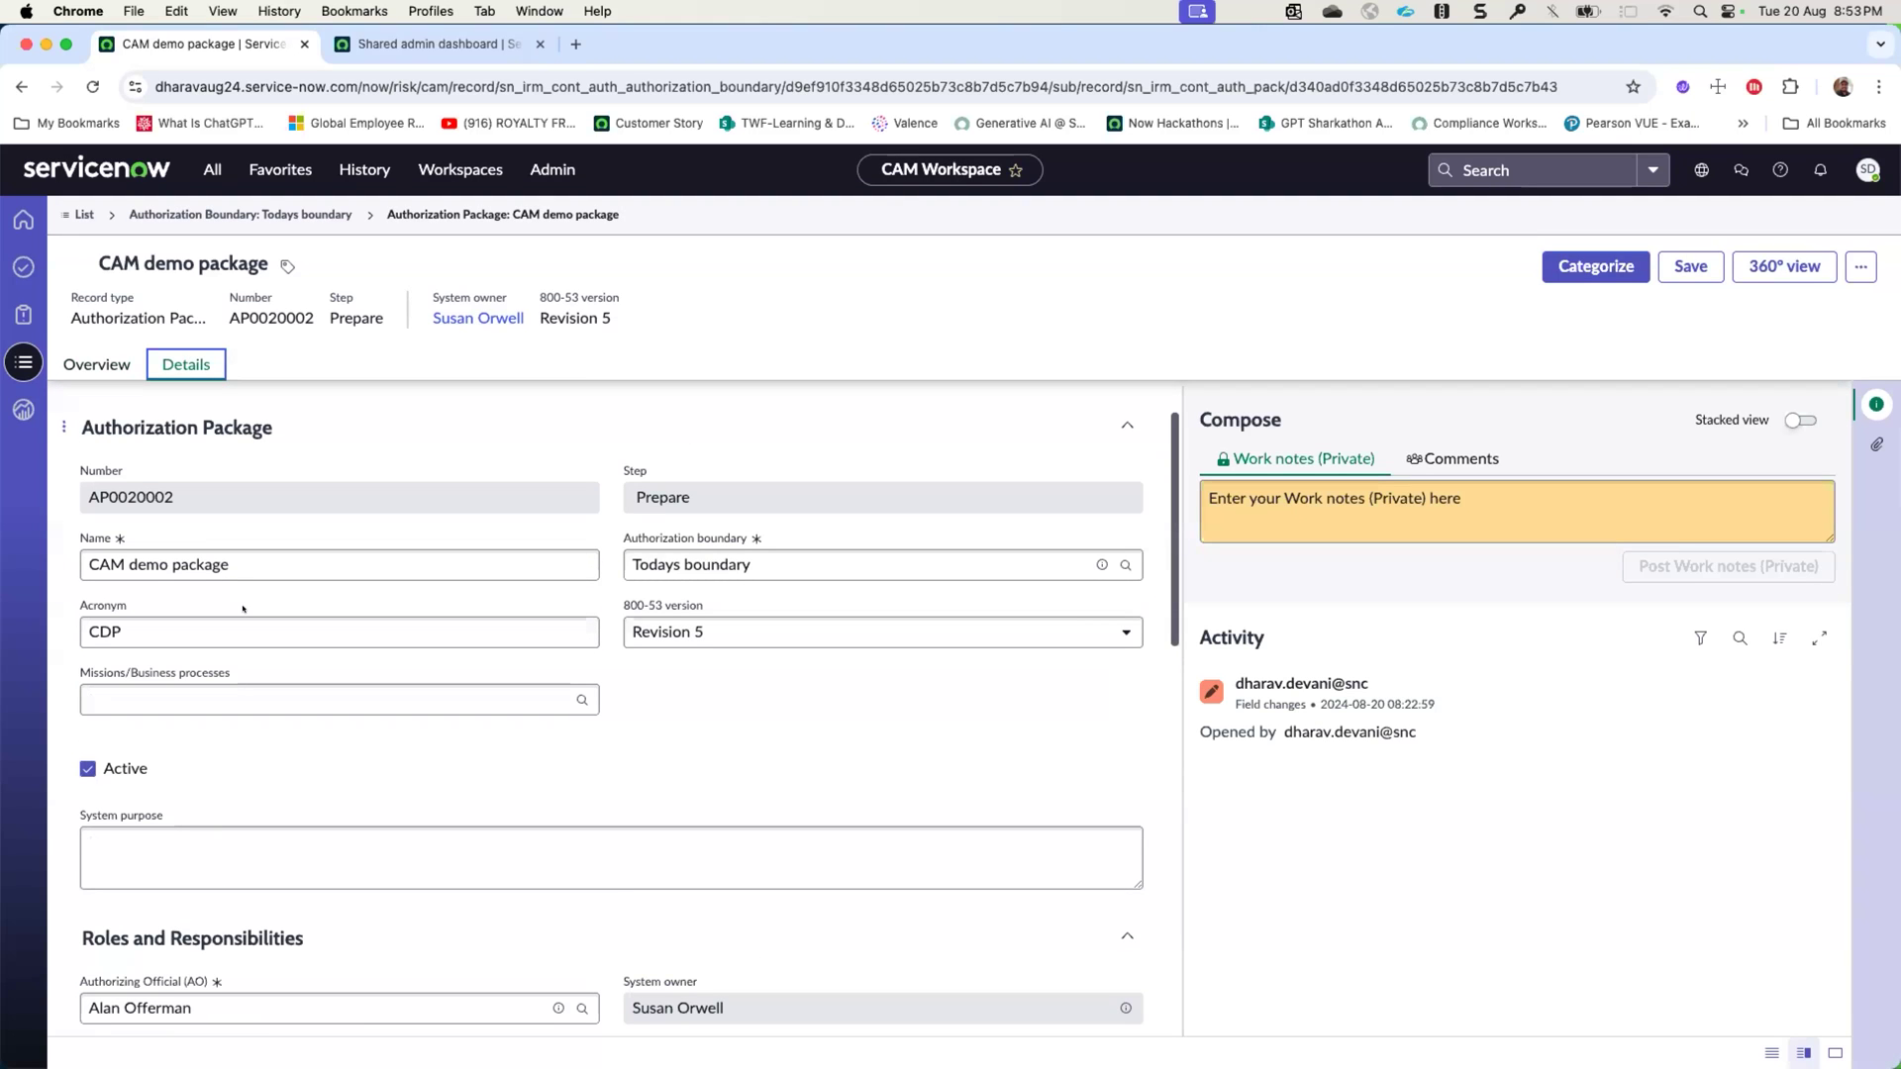
{"action": "left_click", "coordinate": [124, 363]}
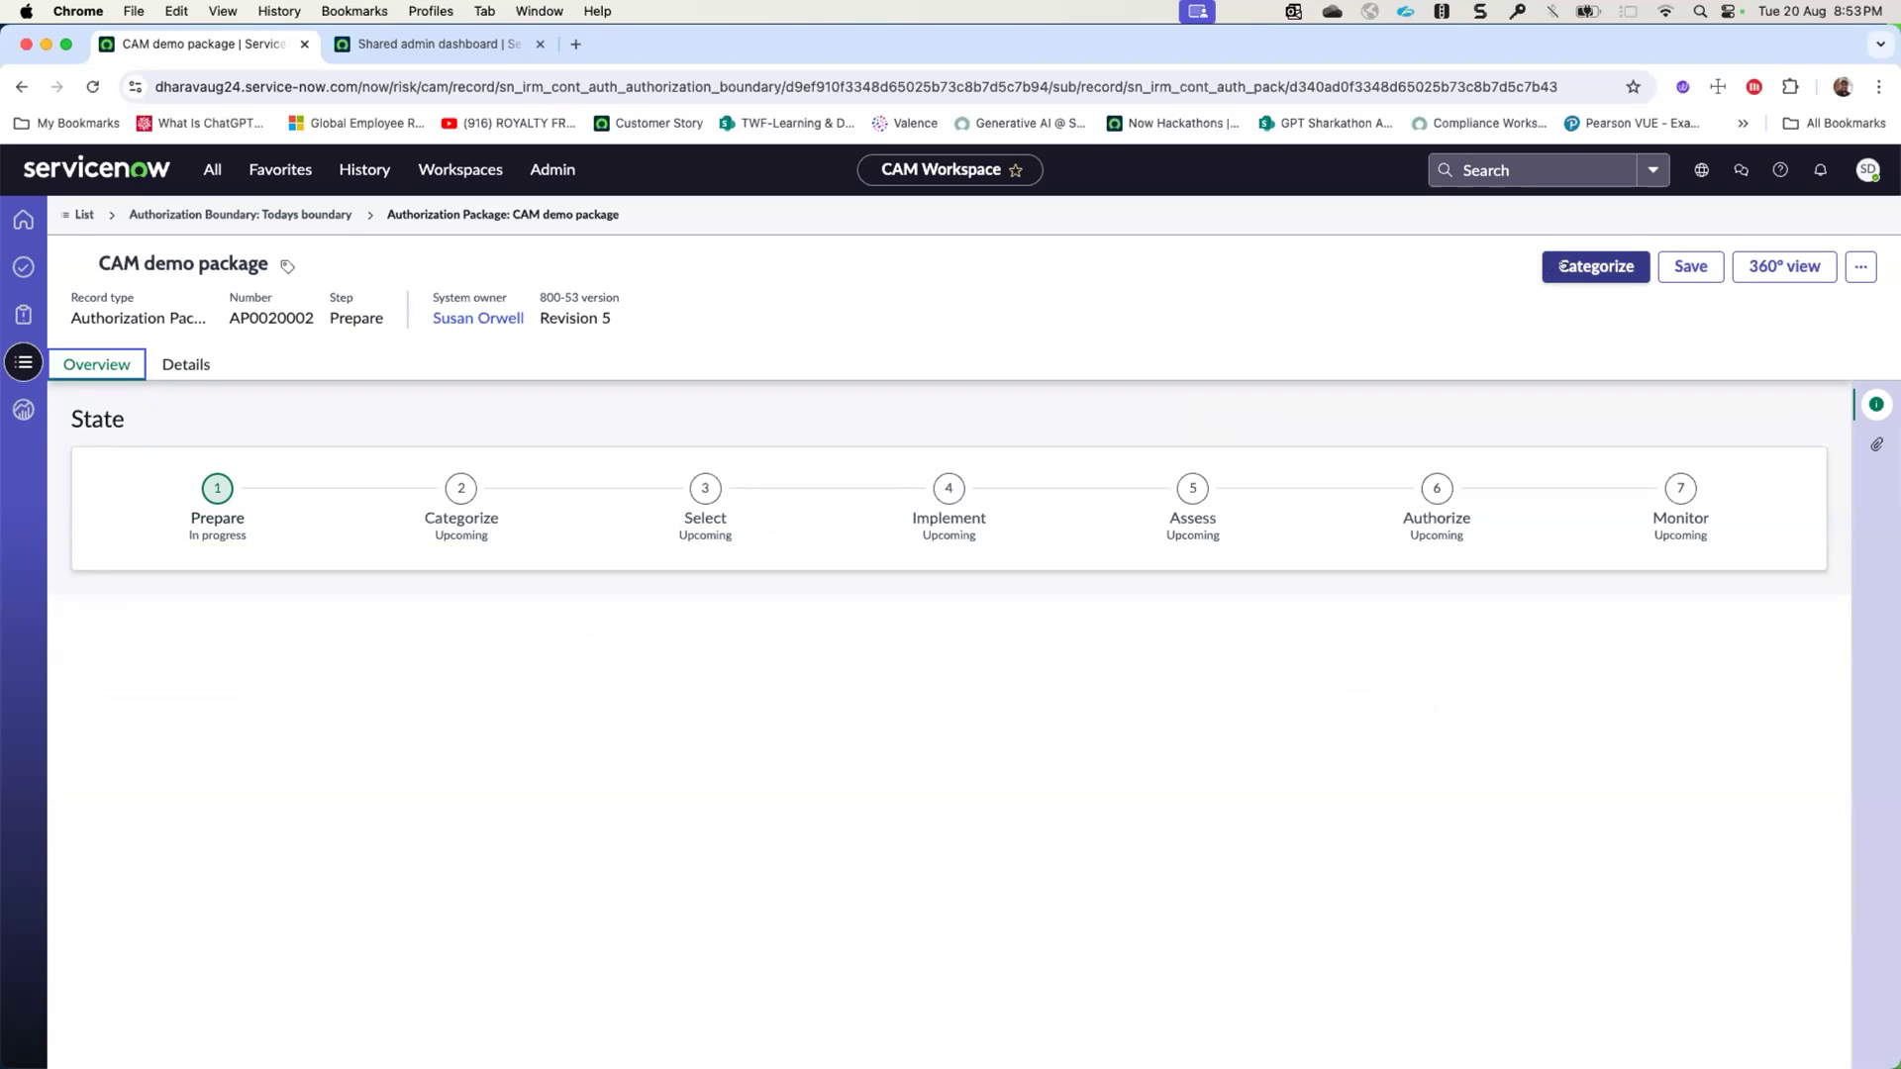
{"action": "left_click", "coordinate": [1565, 266]}
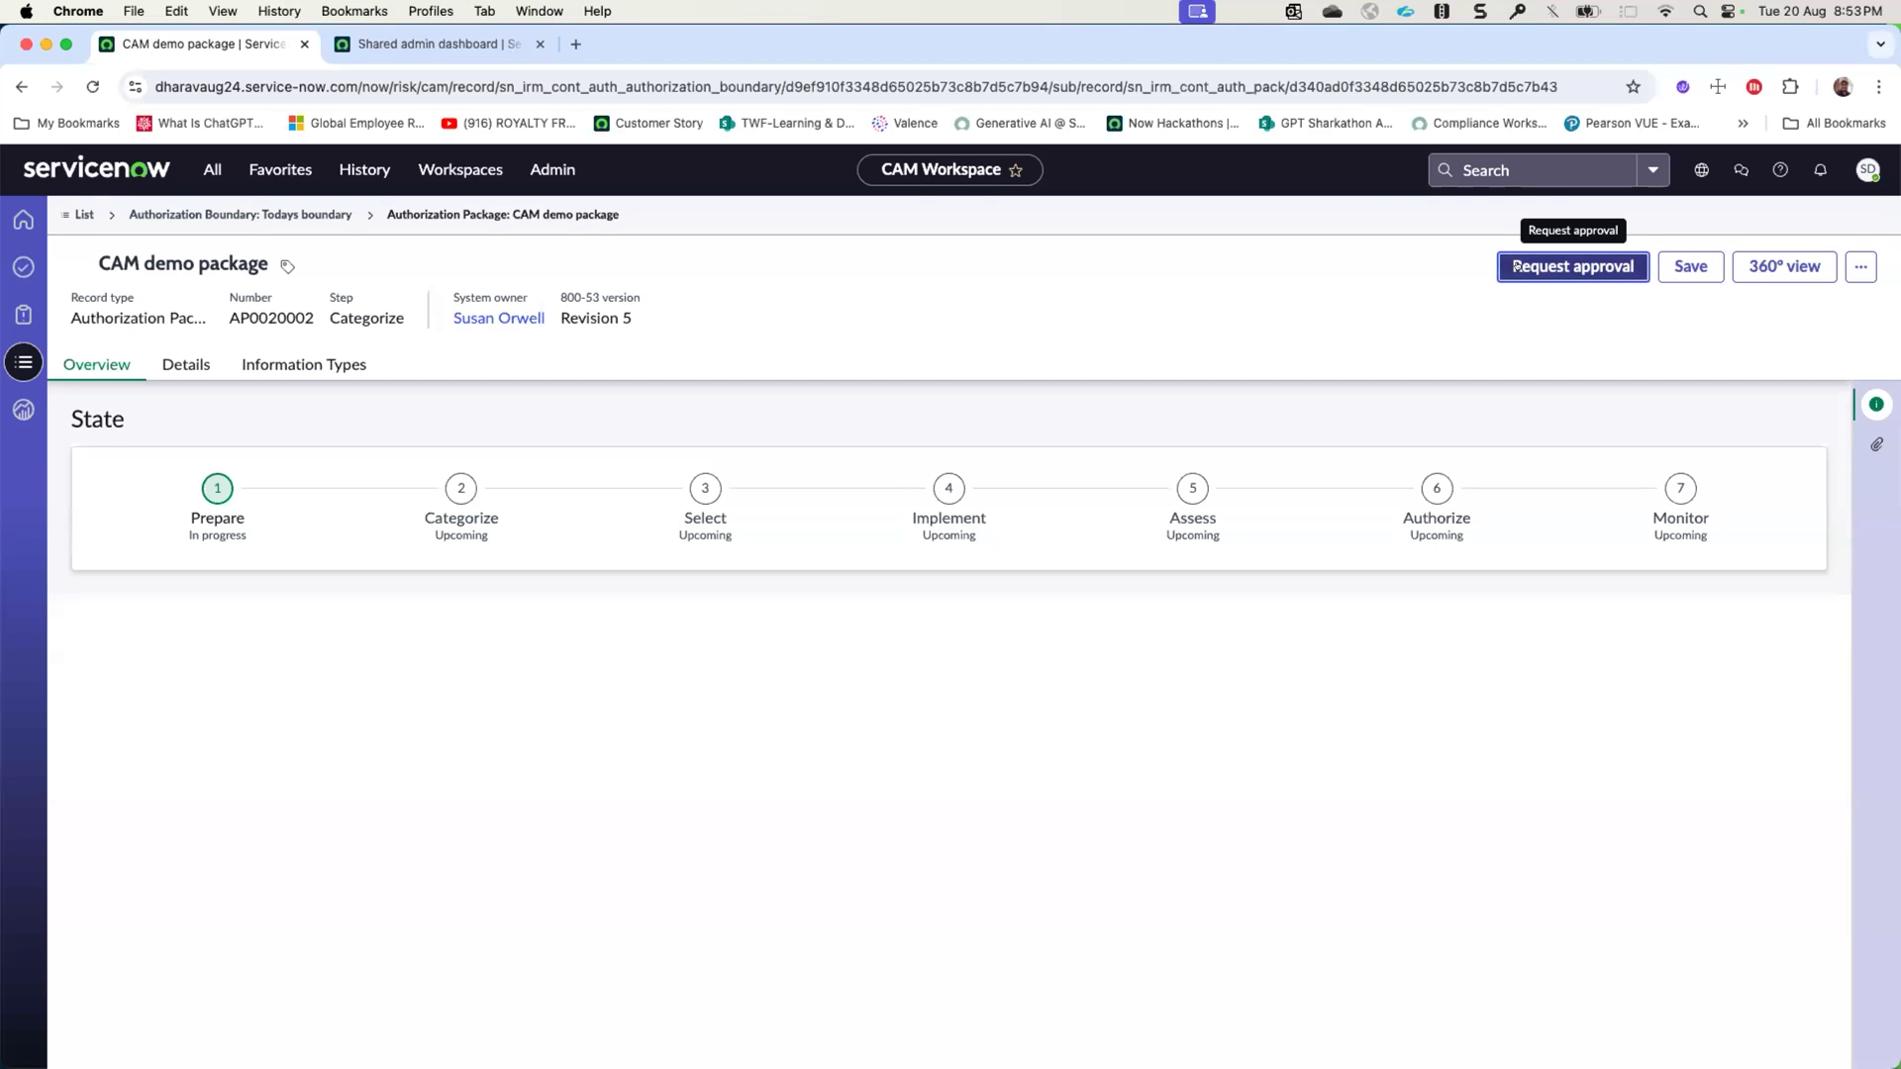
- Try to request approval for CAM demo package without any information types, and reload the package record
{"action": "left_click", "coordinate": [1516, 265]}
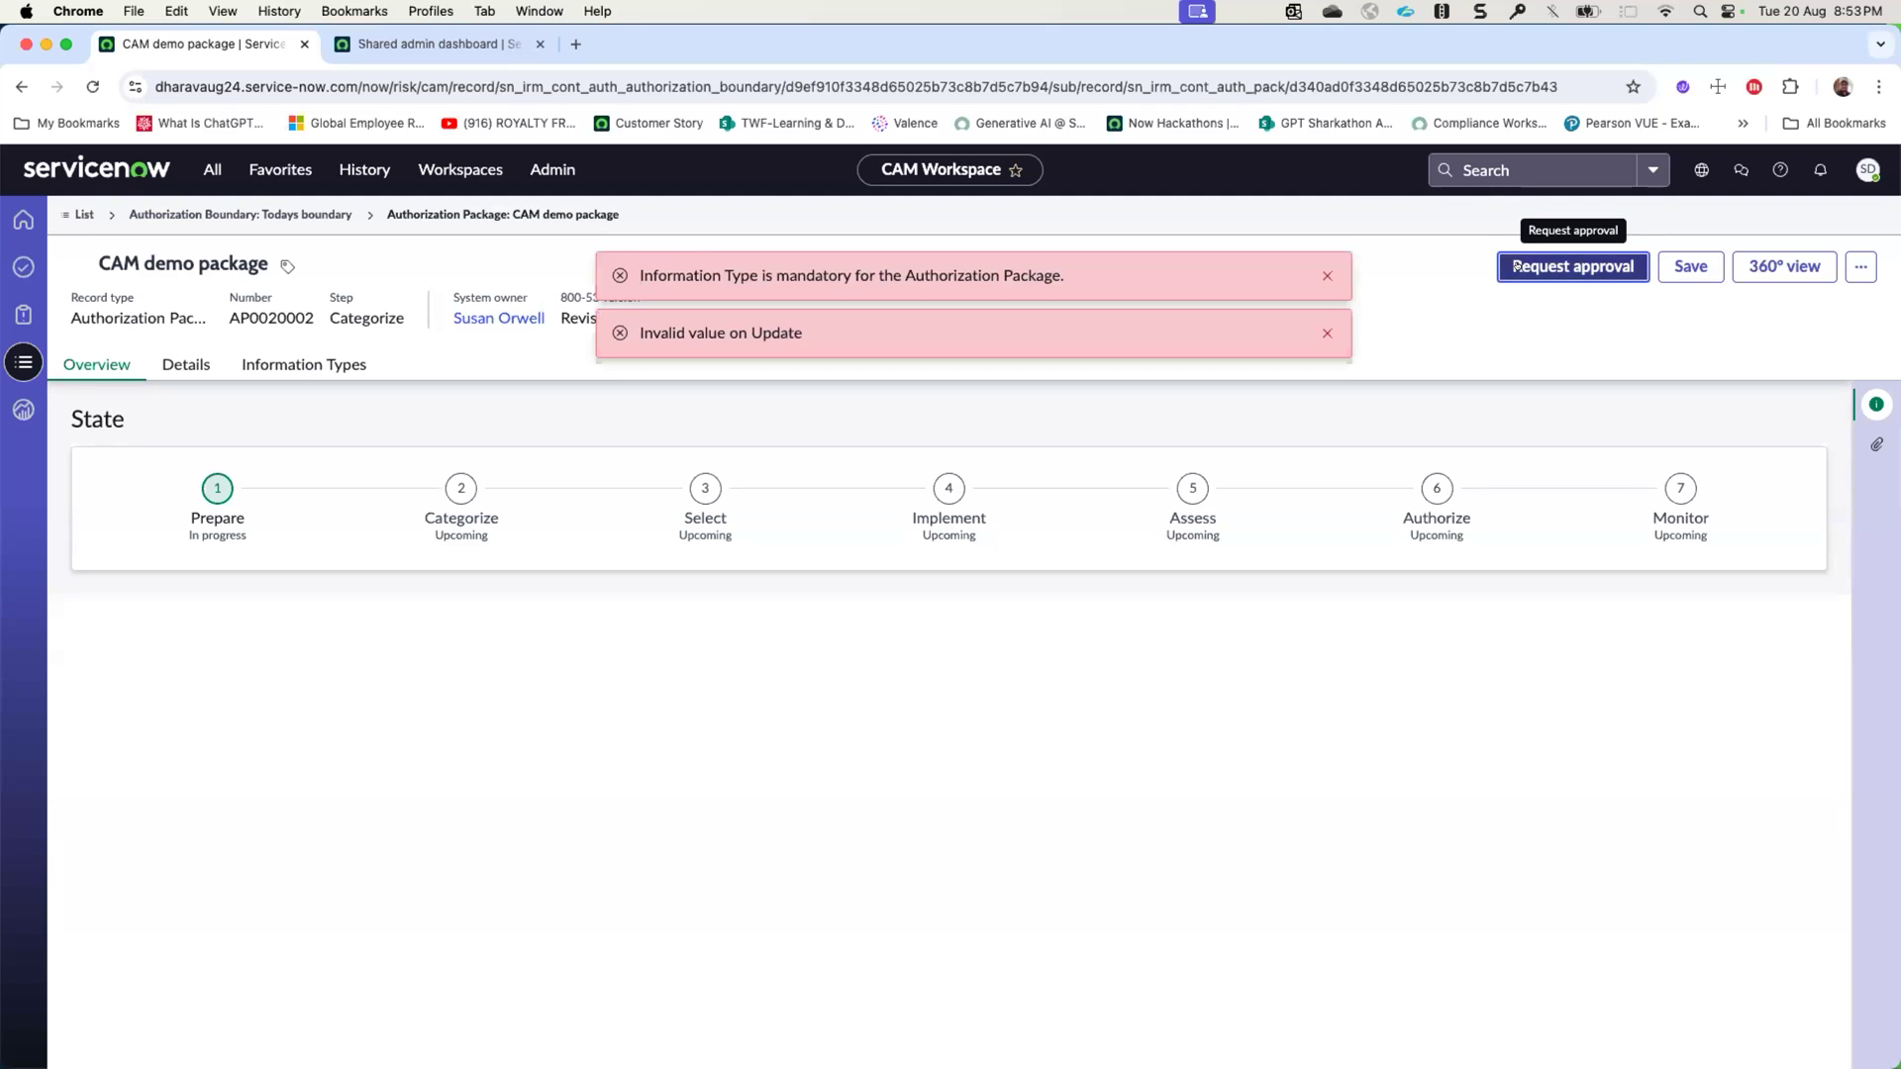
{"action": "left_click", "coordinate": [1327, 275]}
{"action": "left_click", "coordinate": [1327, 276]}
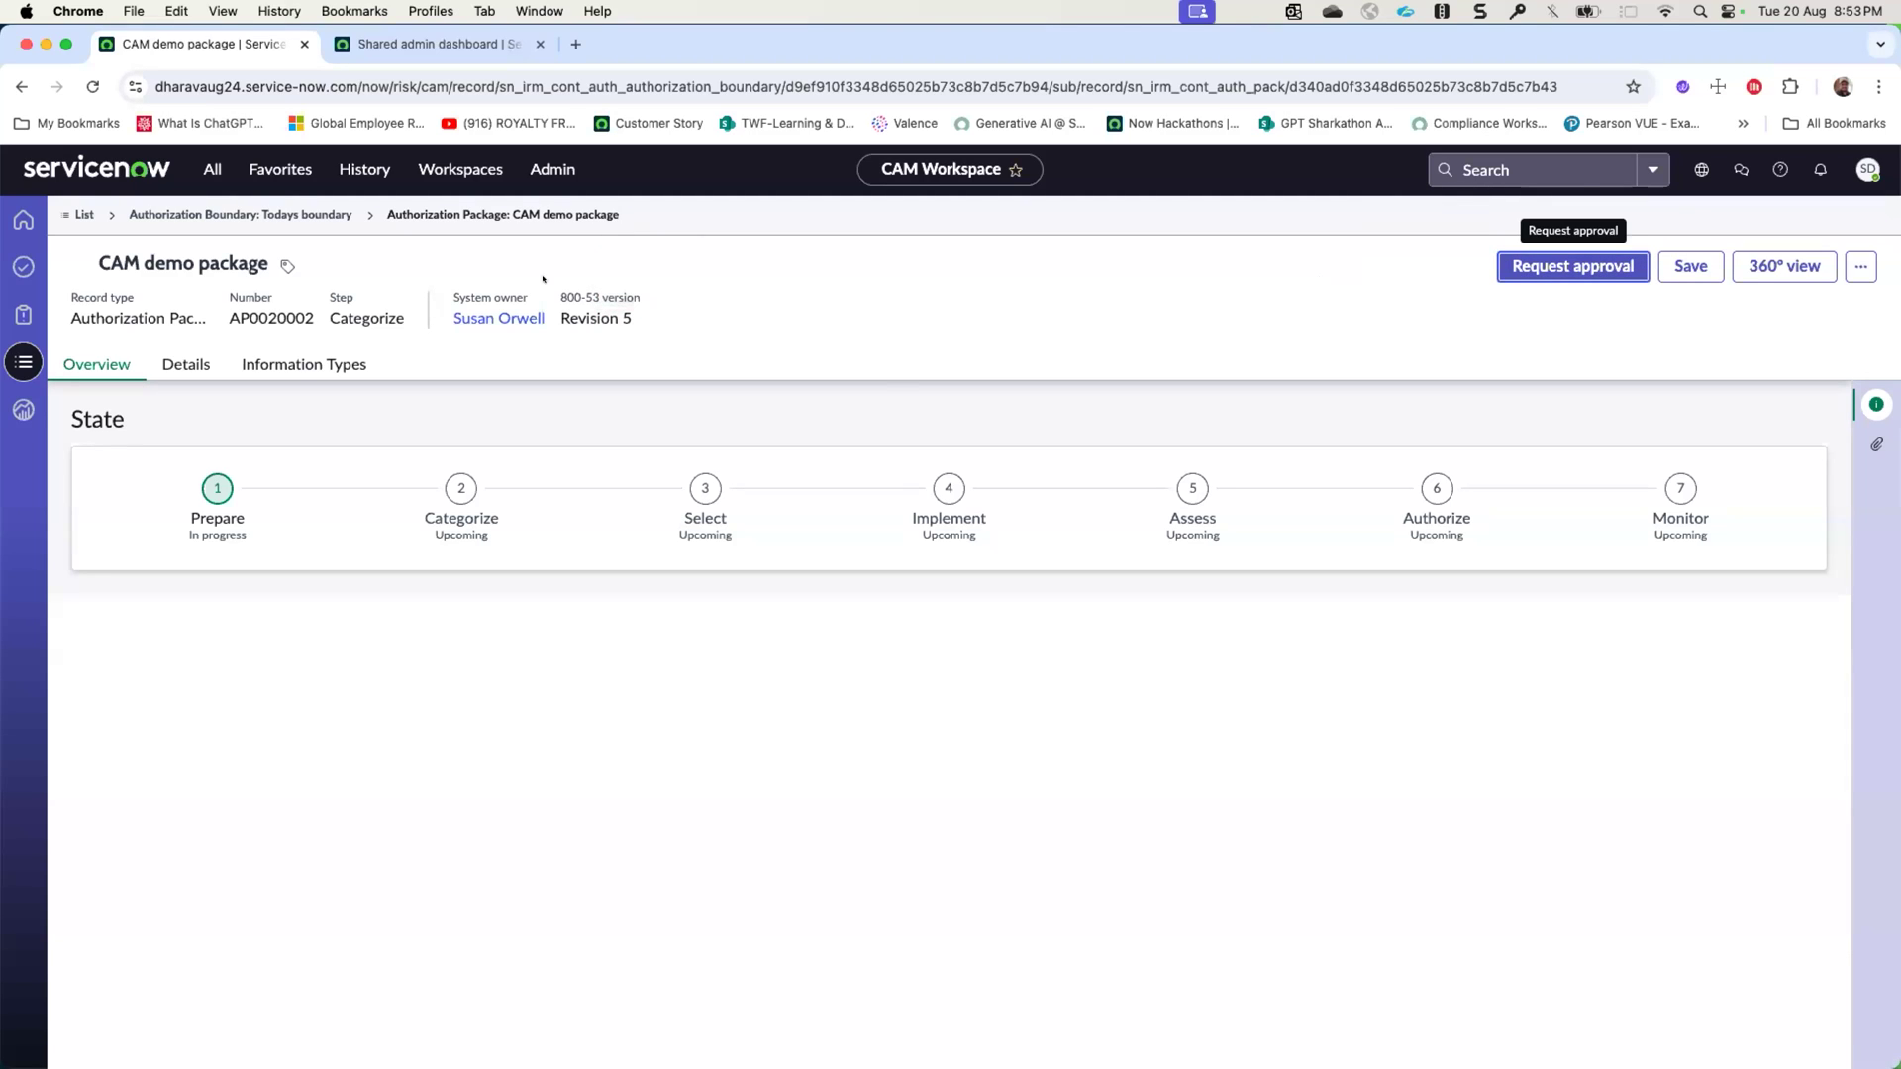
{"action": "right_click", "coordinate": [674, 212]}
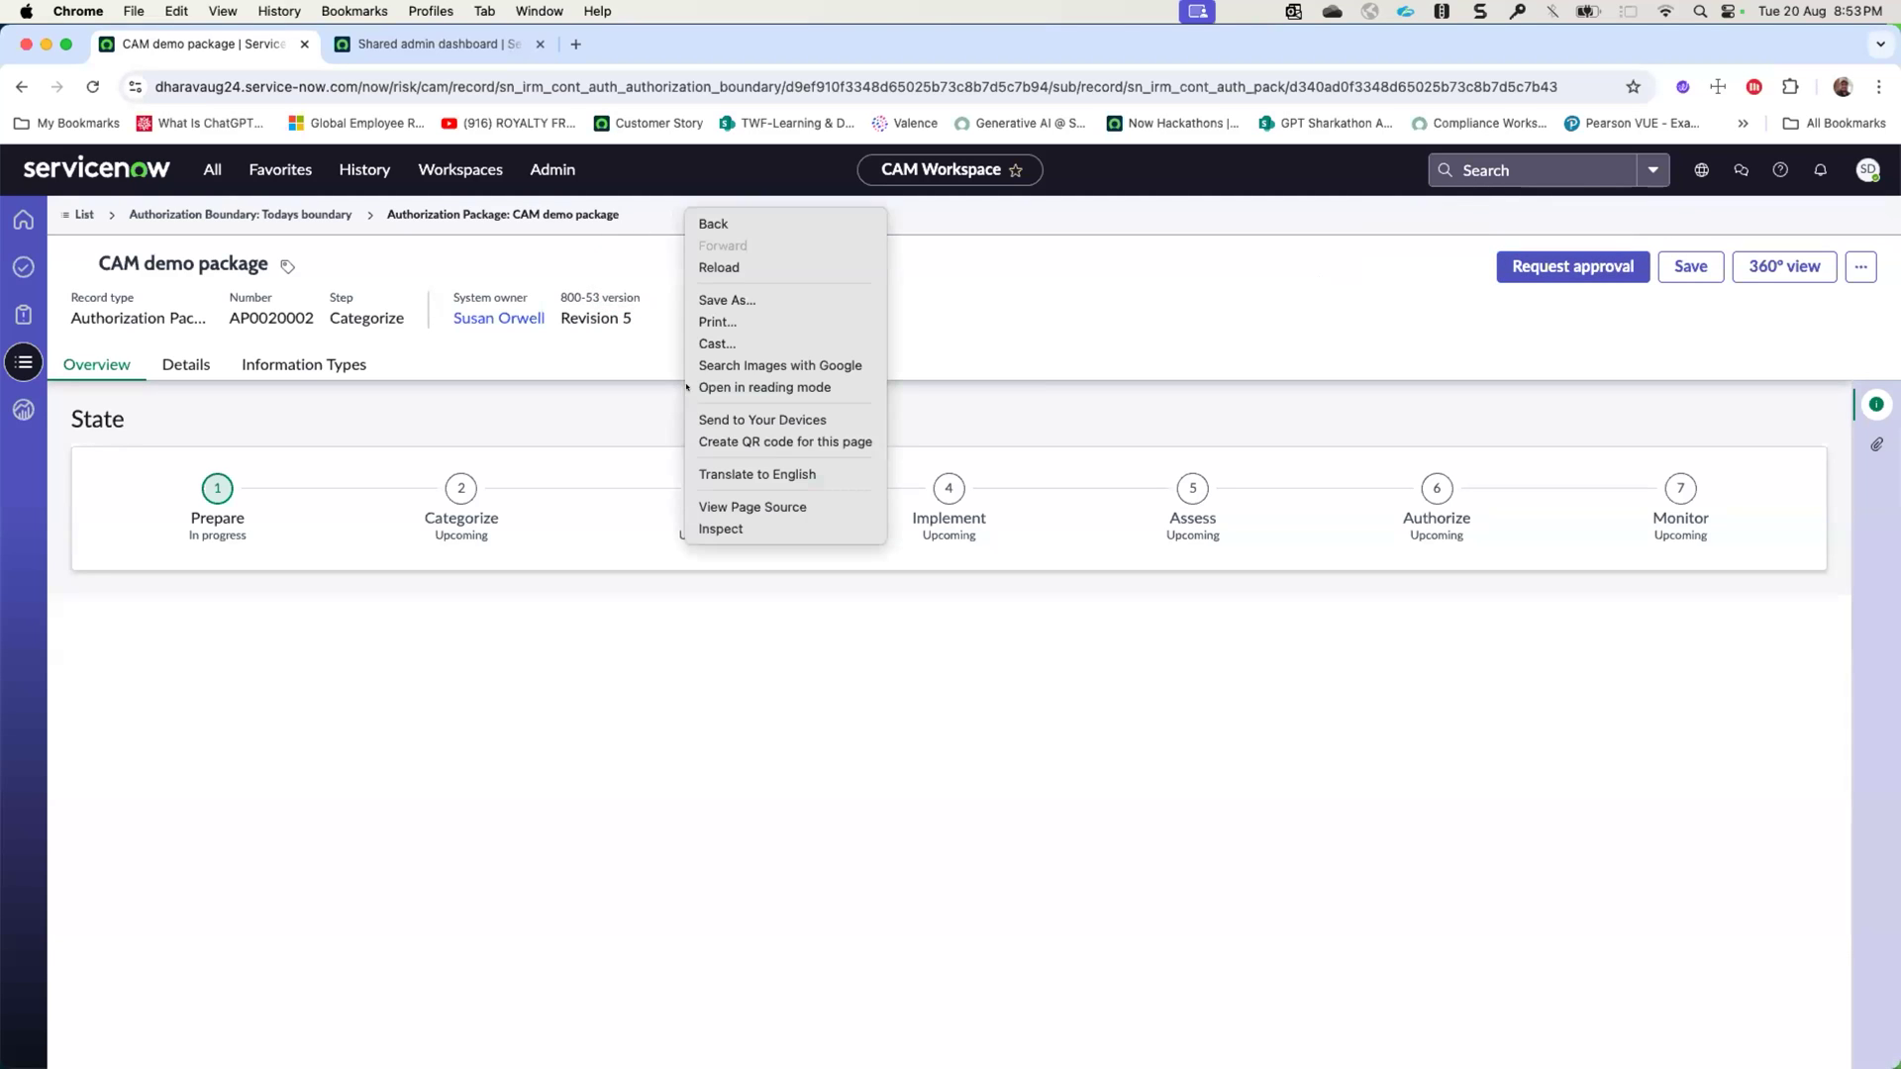
{"action": "left_click", "coordinate": [780, 265]}
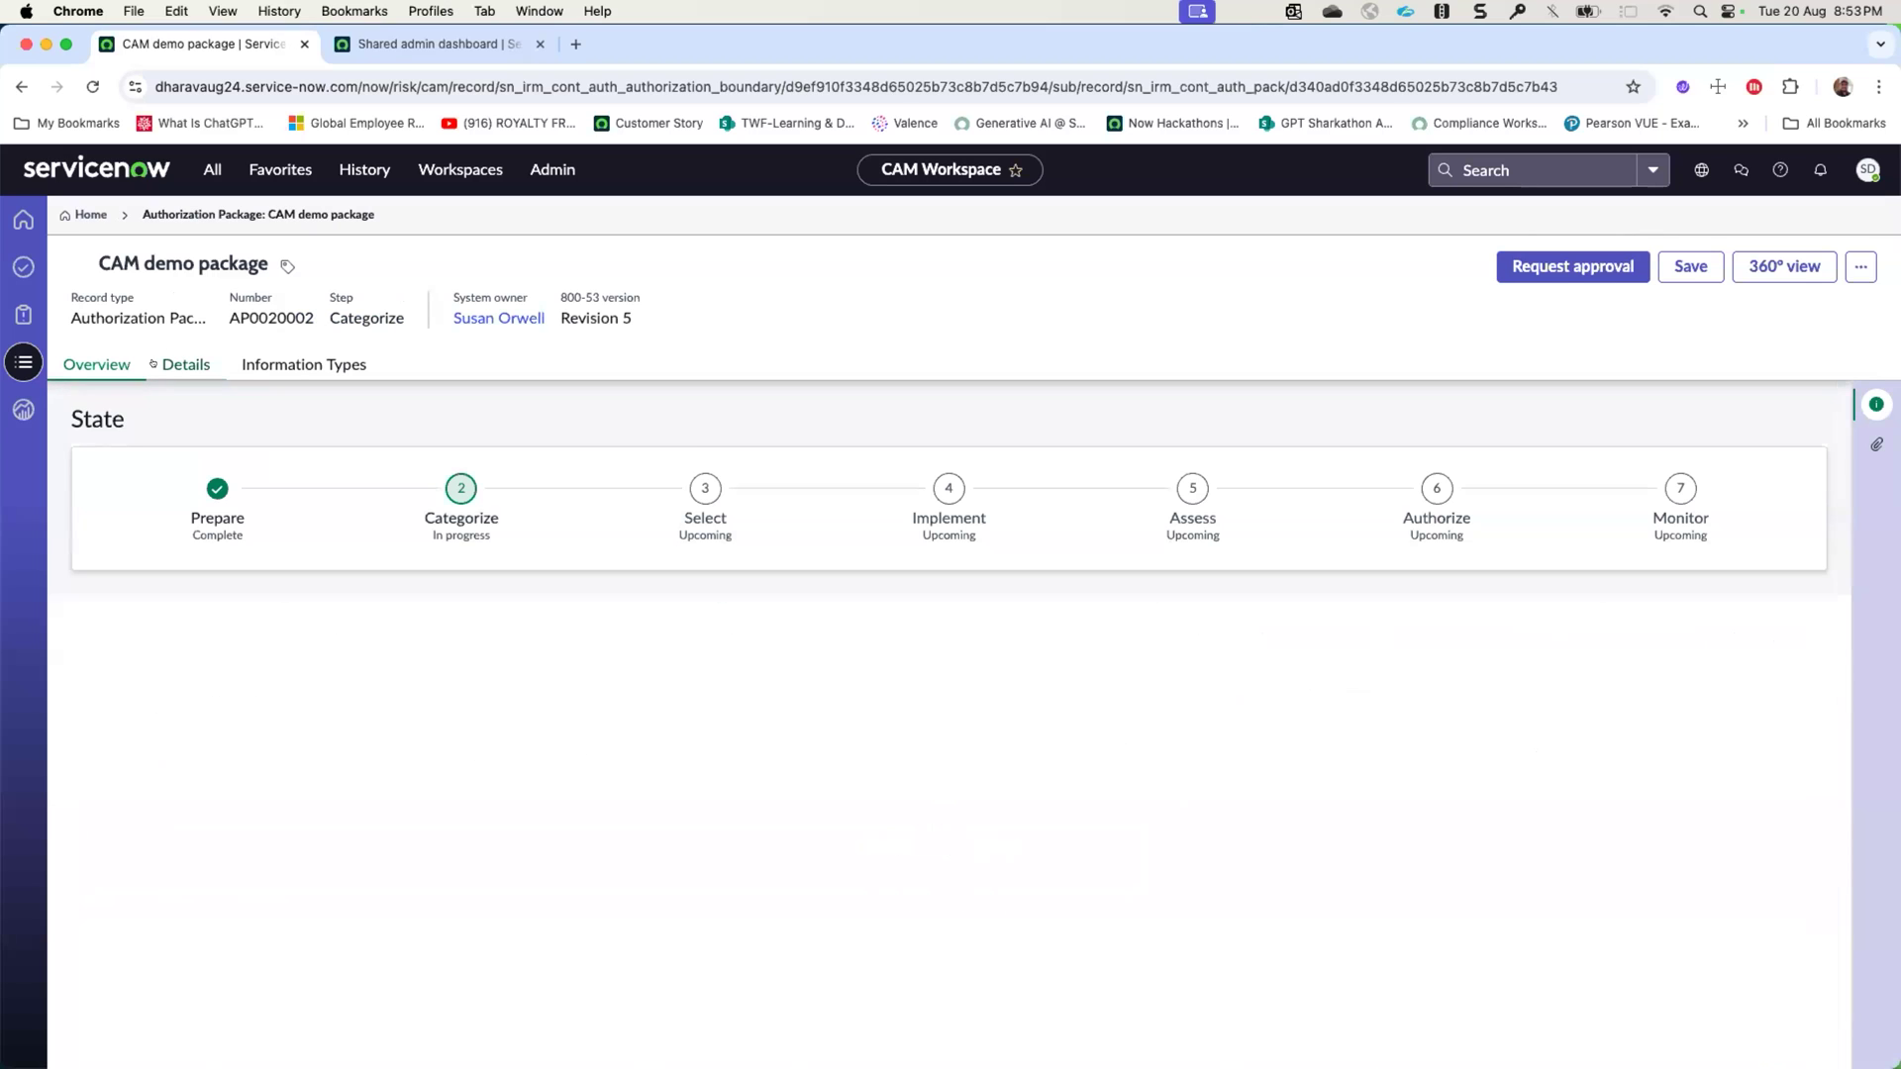
- Add the information types Access to Care, Accounting, Benefits Management, and Border Control and Transportation Security to the package
{"action": "left_click", "coordinate": [304, 364]}
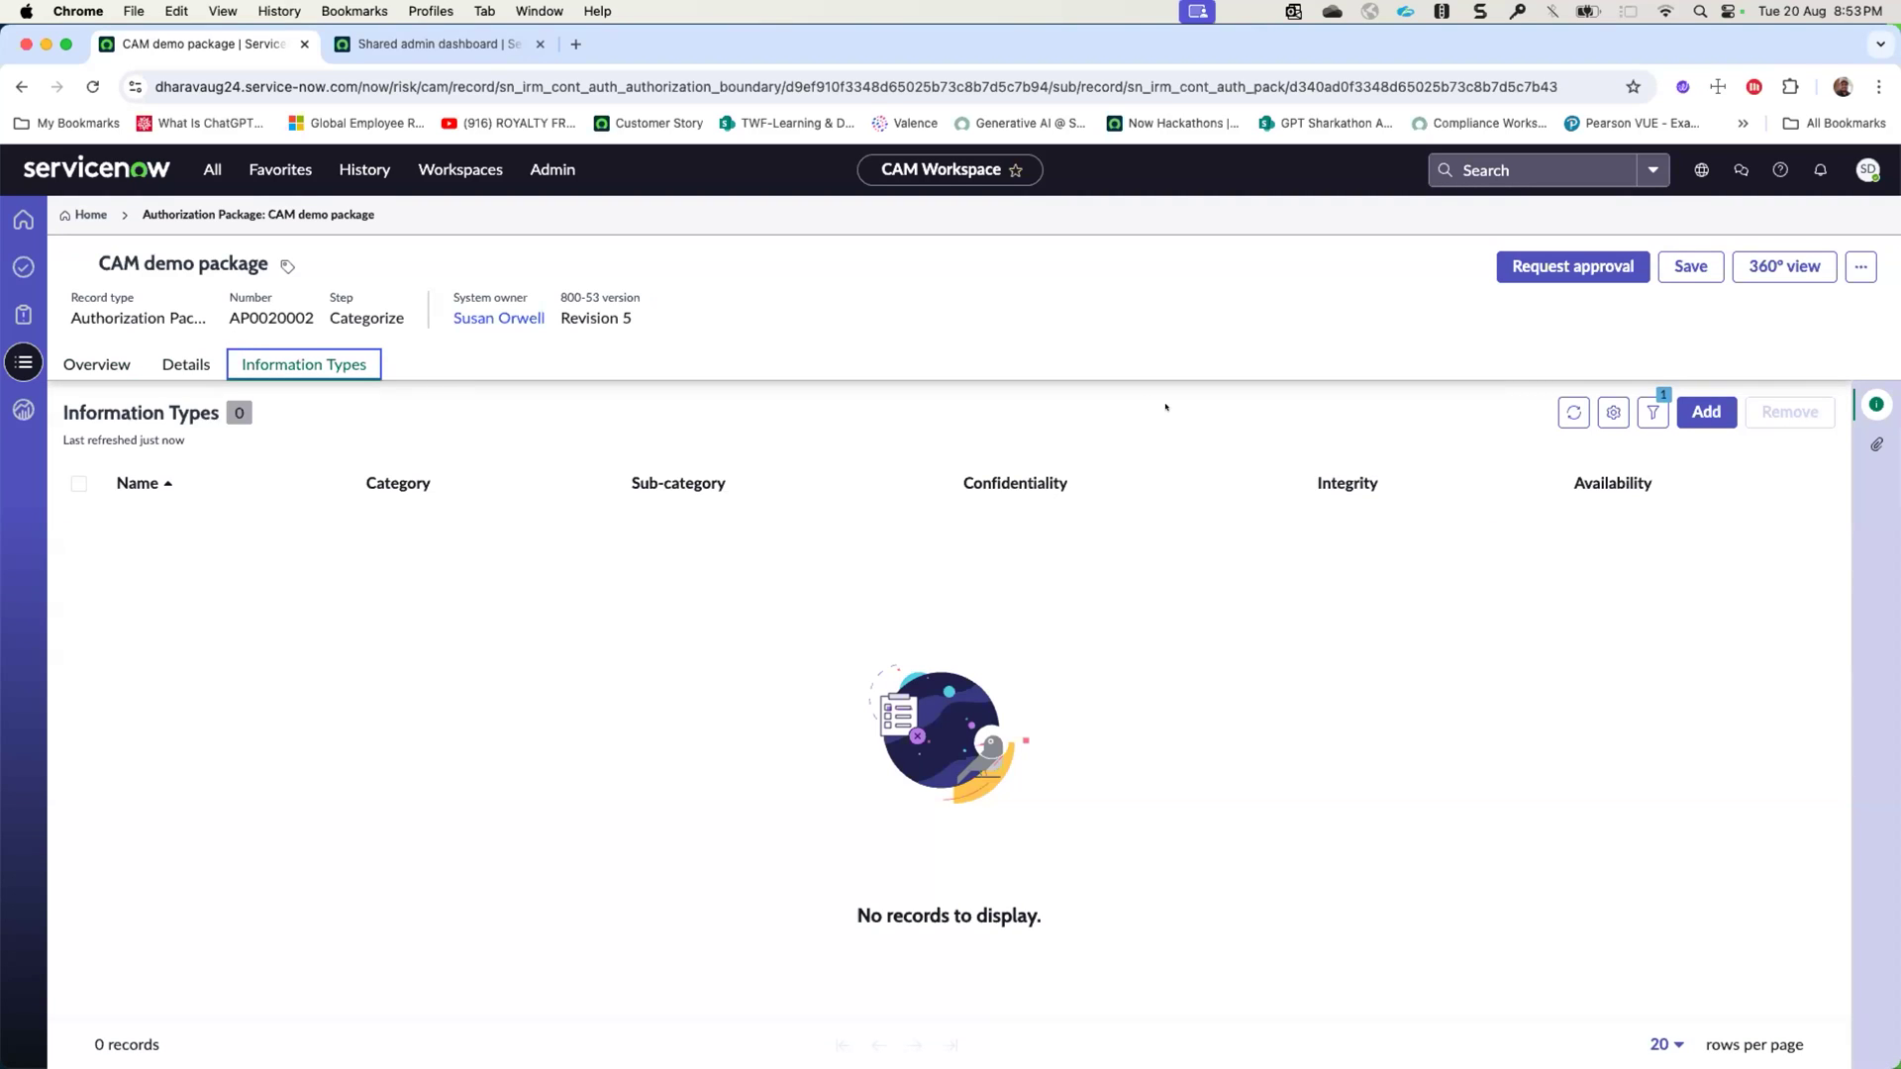
{"action": "left_click", "coordinate": [1702, 413]}
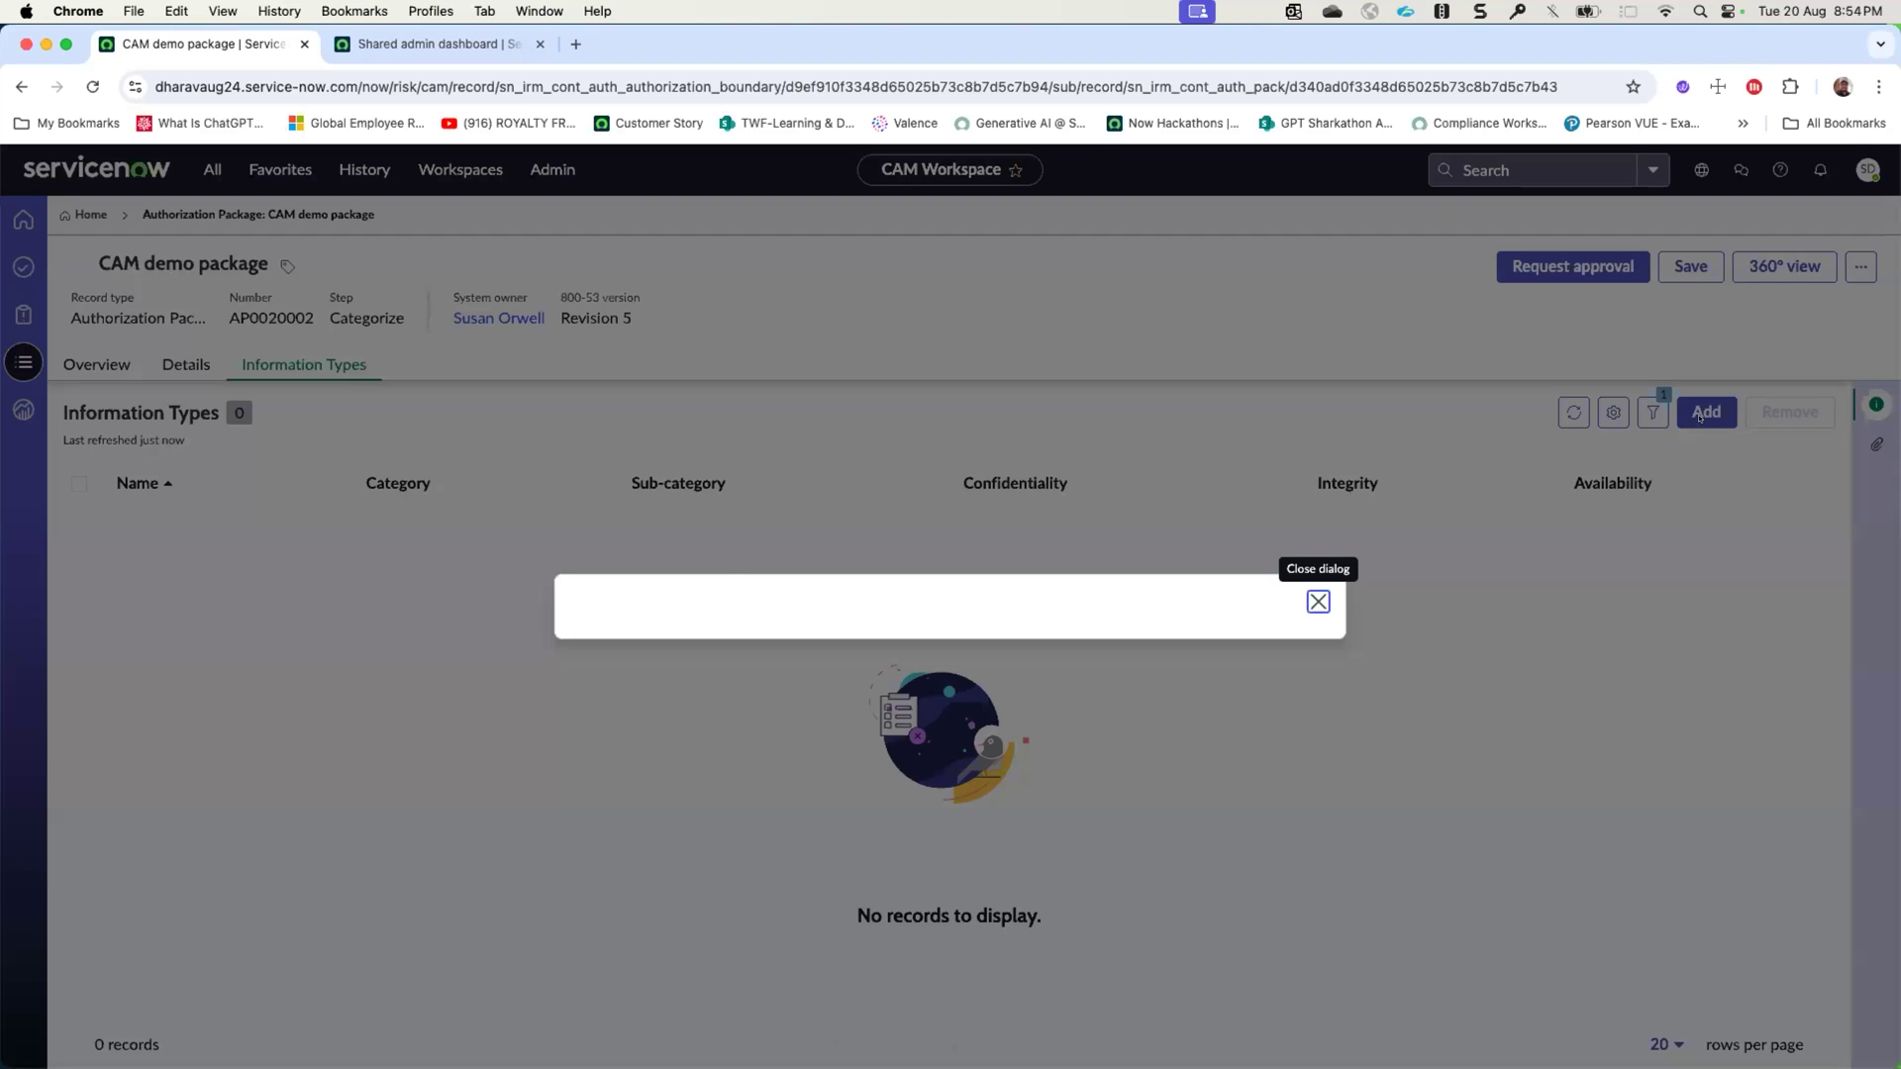
{"action": "scroll", "coordinate": [705, 607], "scroll_direction": "down", "scroll_amount": 3}
{"action": "scroll", "coordinate": [705, 607], "scroll_direction": "up", "scroll_amount": 3}
{"action": "scroll", "coordinate": [705, 607], "scroll_direction": "down", "scroll_amount": 2}
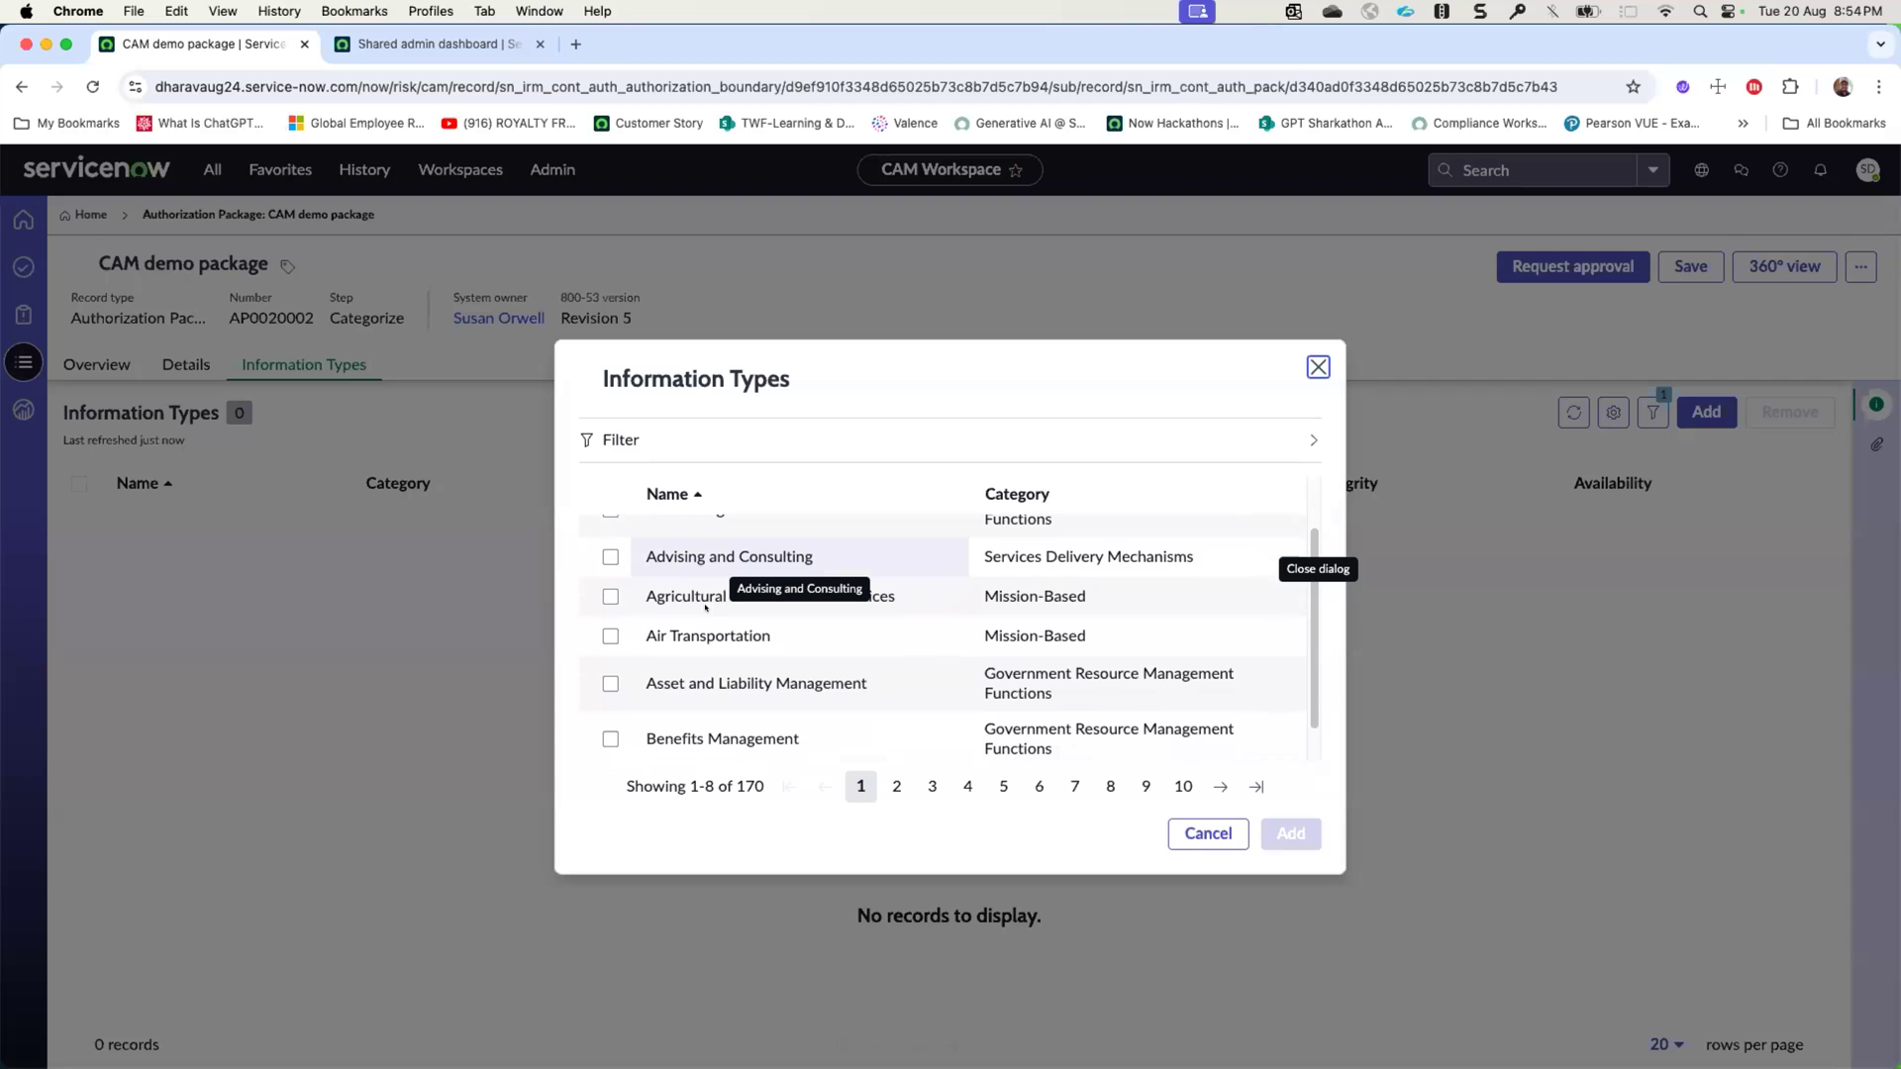
{"action": "scroll", "coordinate": [705, 607], "scroll_direction": "up", "scroll_amount": 2}
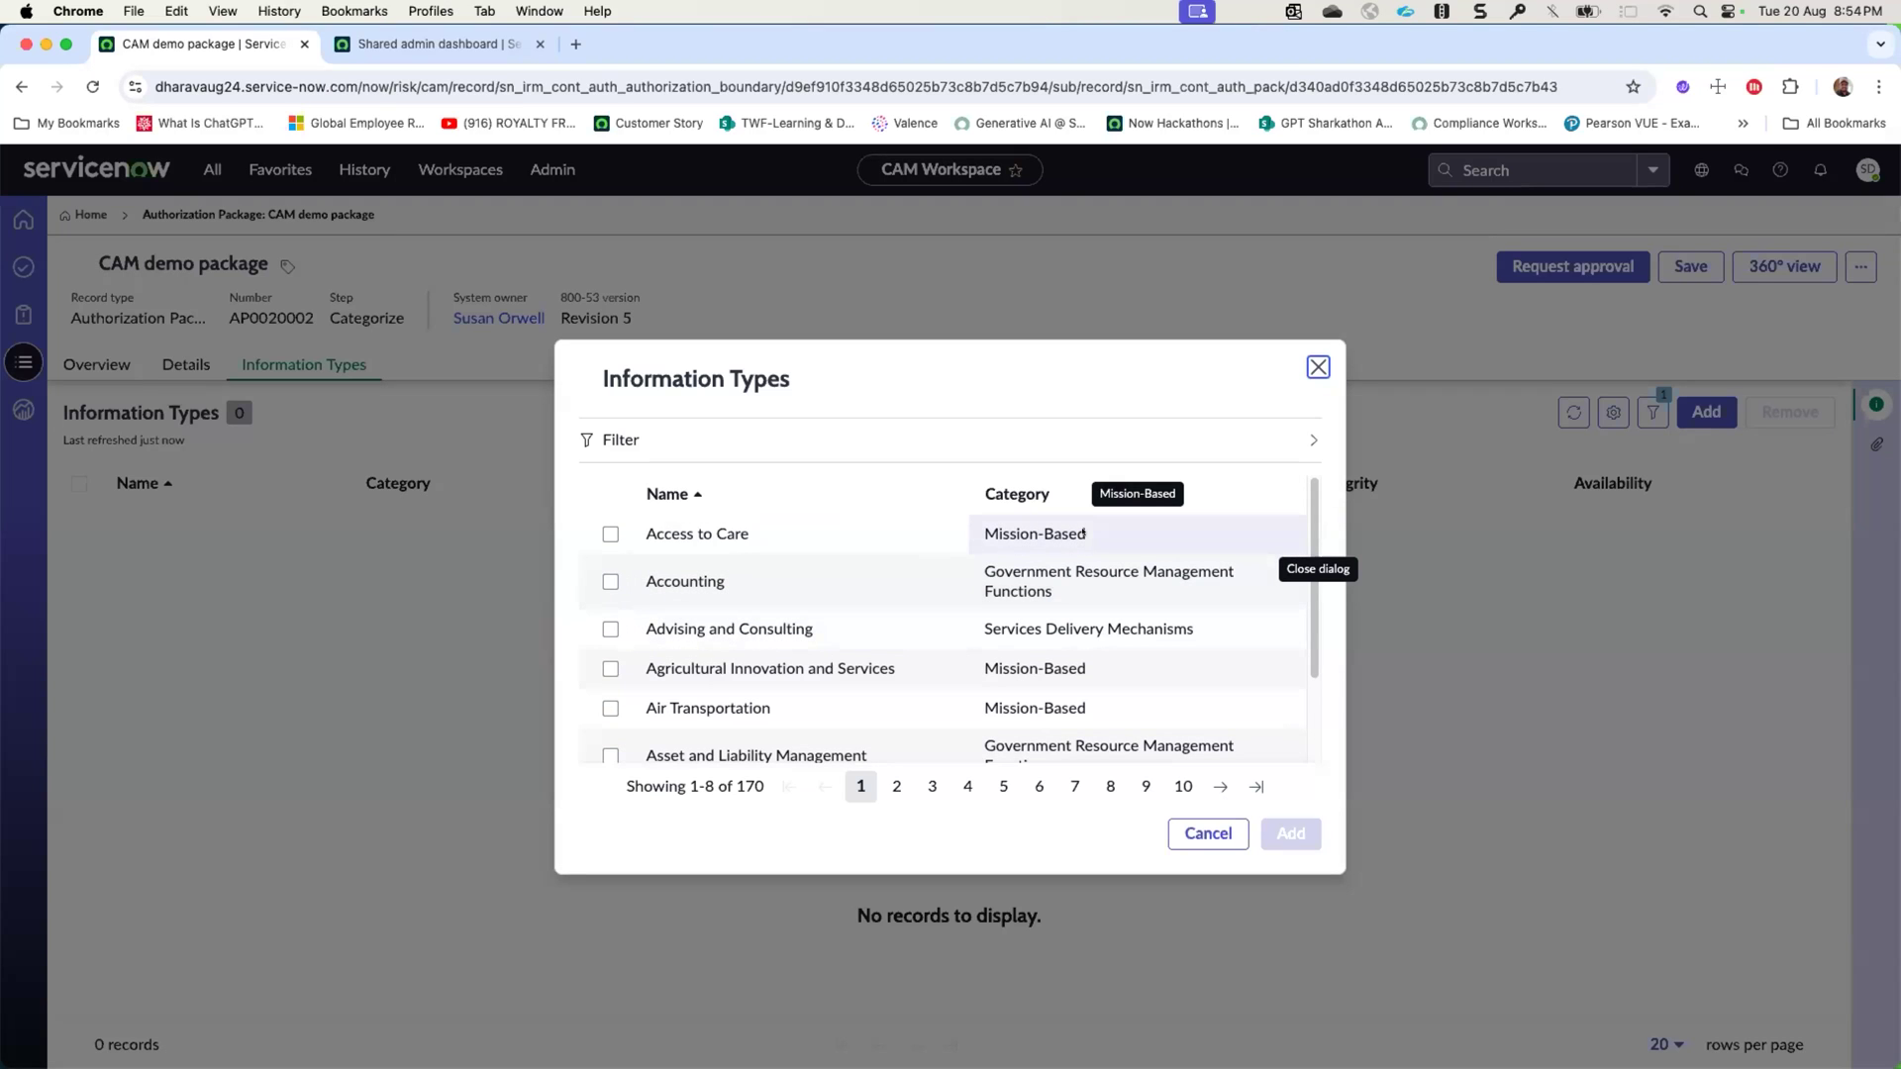
{"action": "left_click", "coordinate": [609, 534]}
{"action": "left_click", "coordinate": [609, 581]}
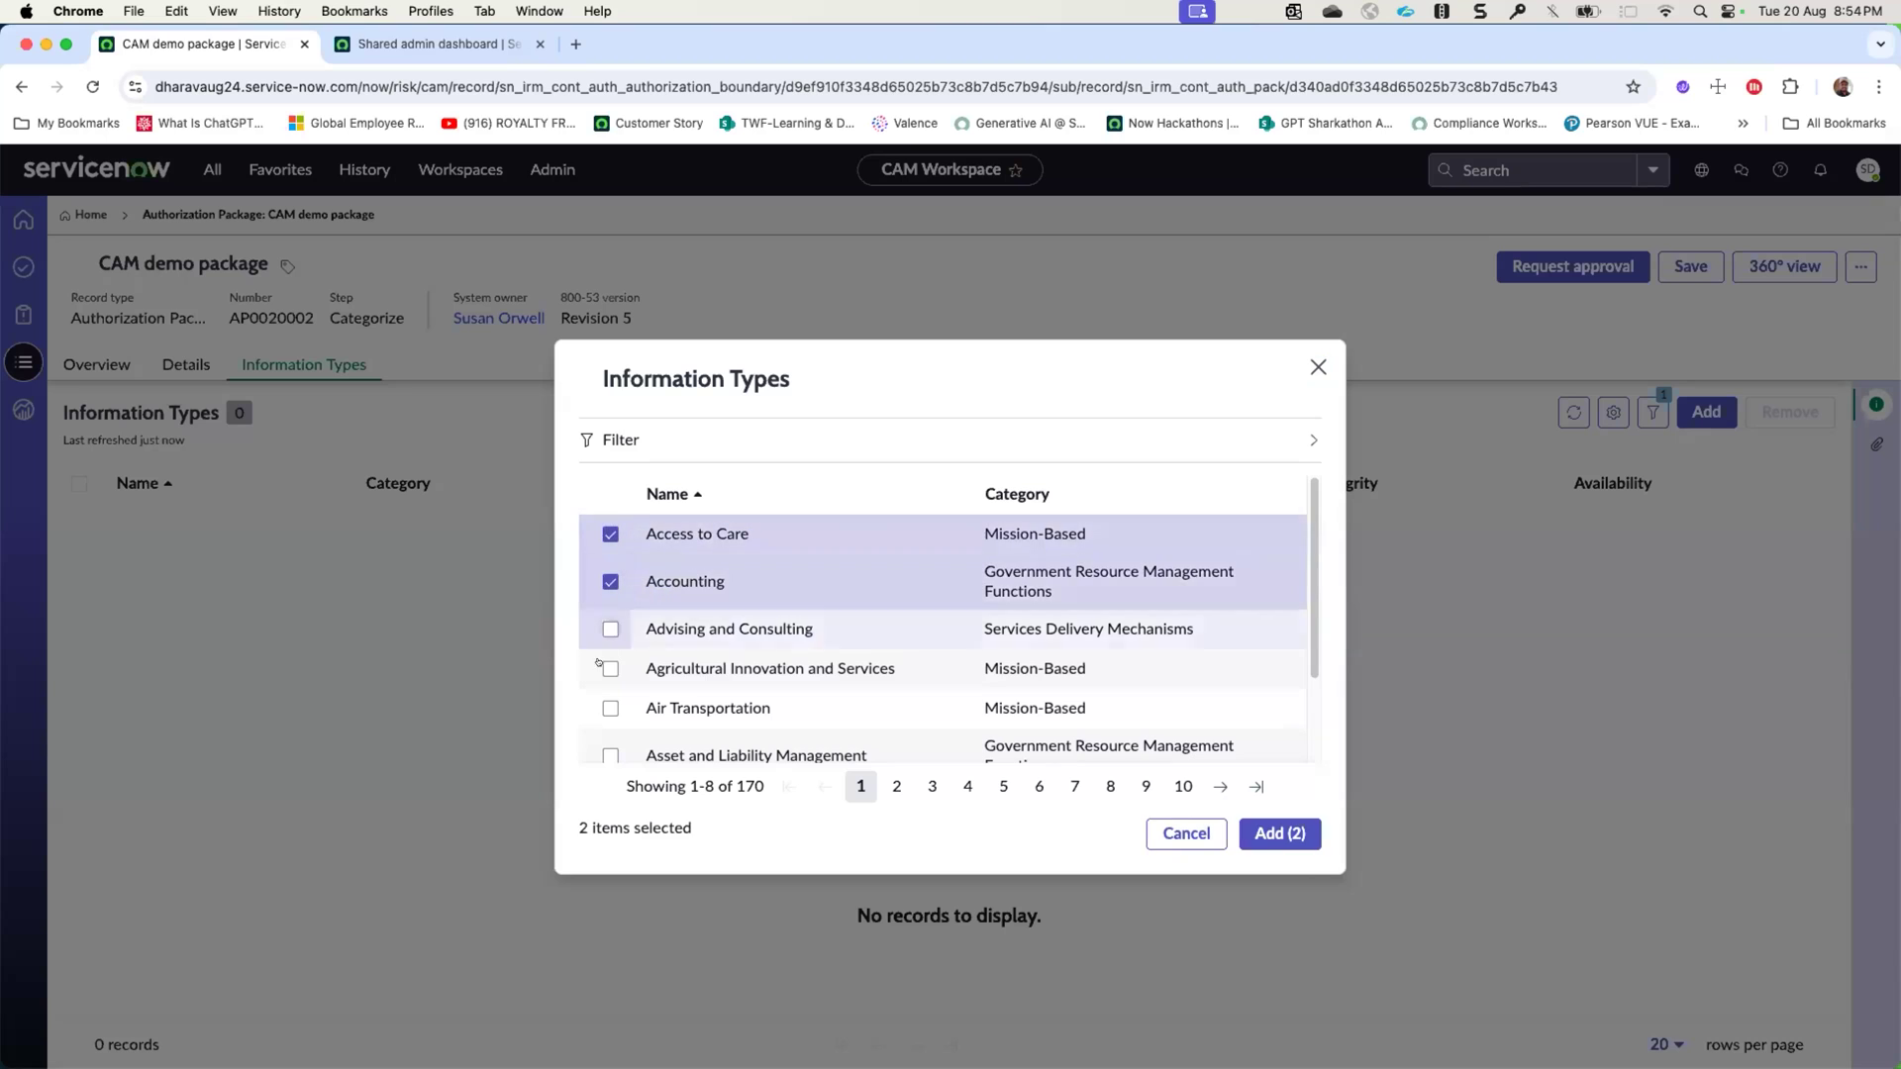
{"action": "scroll", "coordinate": [598, 663], "scroll_direction": "down", "scroll_amount": 2}
{"action": "left_click", "coordinate": [610, 695]}
{"action": "left_click", "coordinate": [610, 743]}
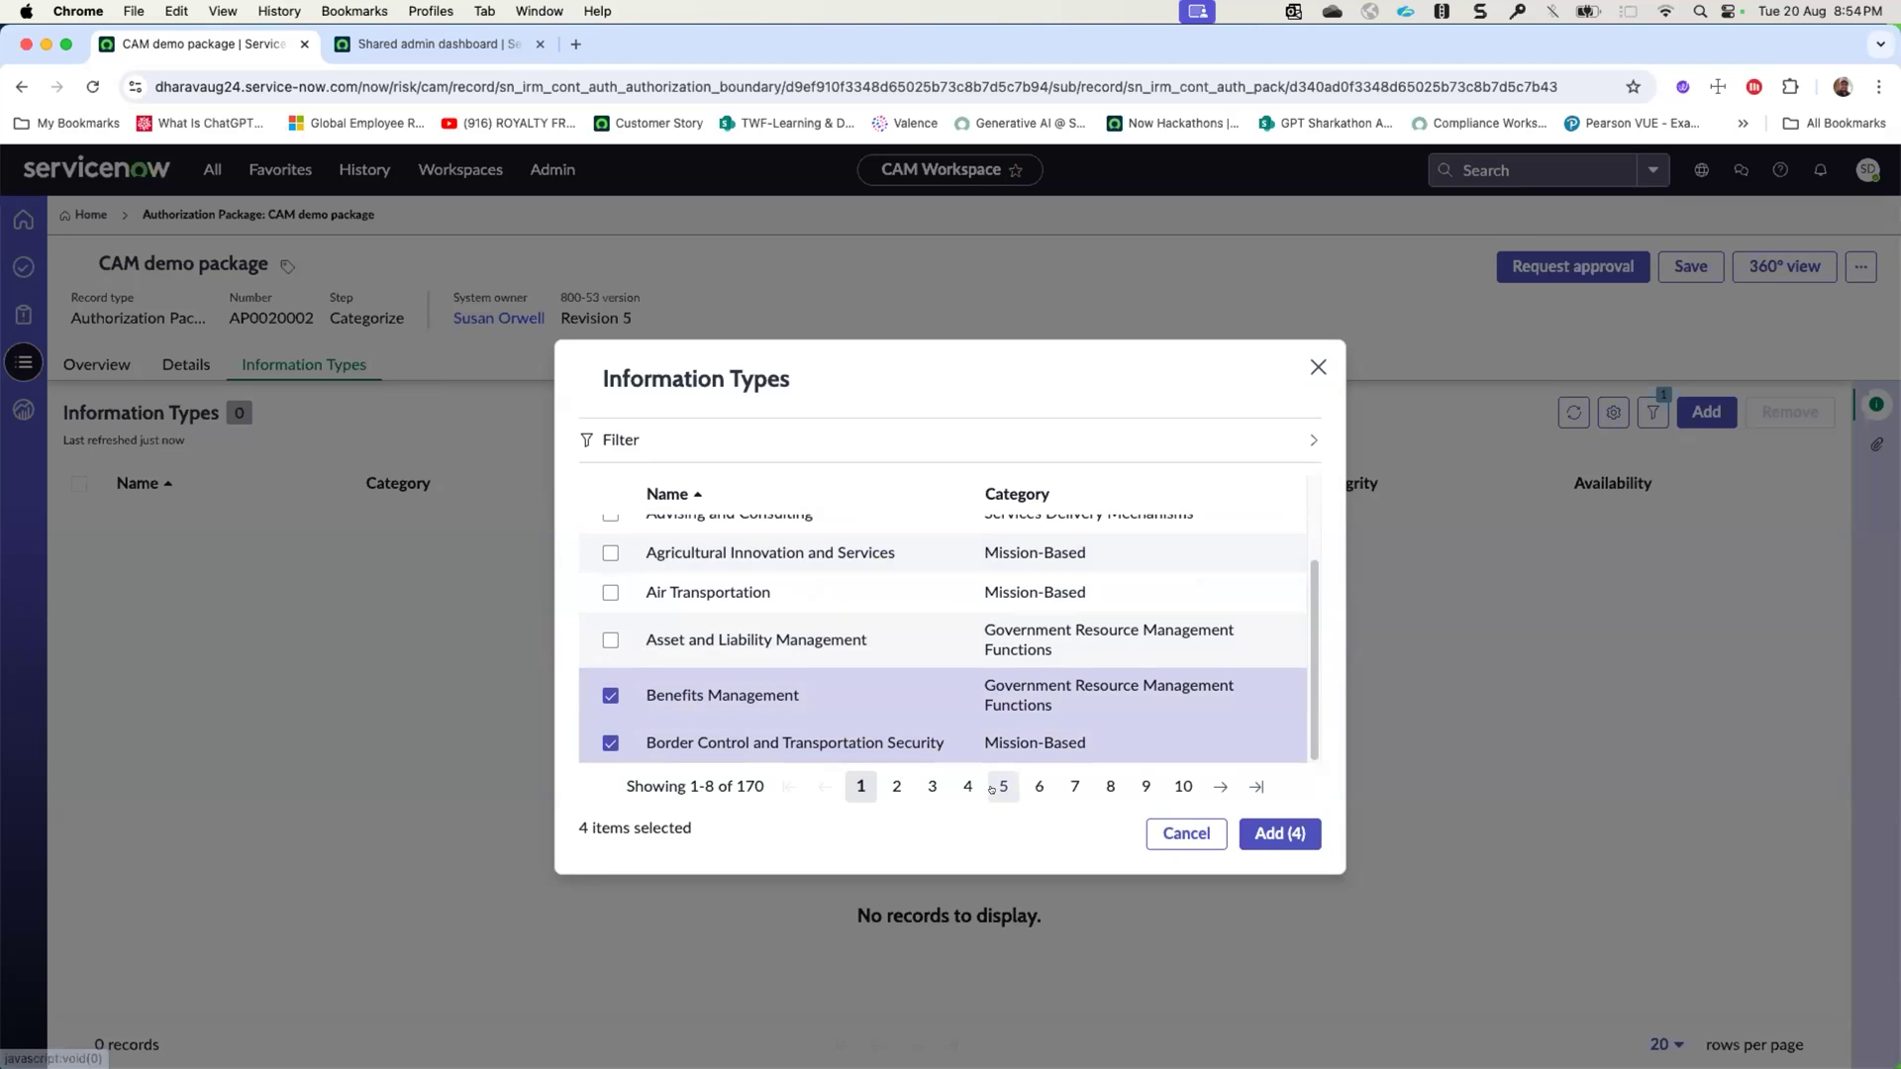
{"action": "left_click", "coordinate": [1280, 833]}
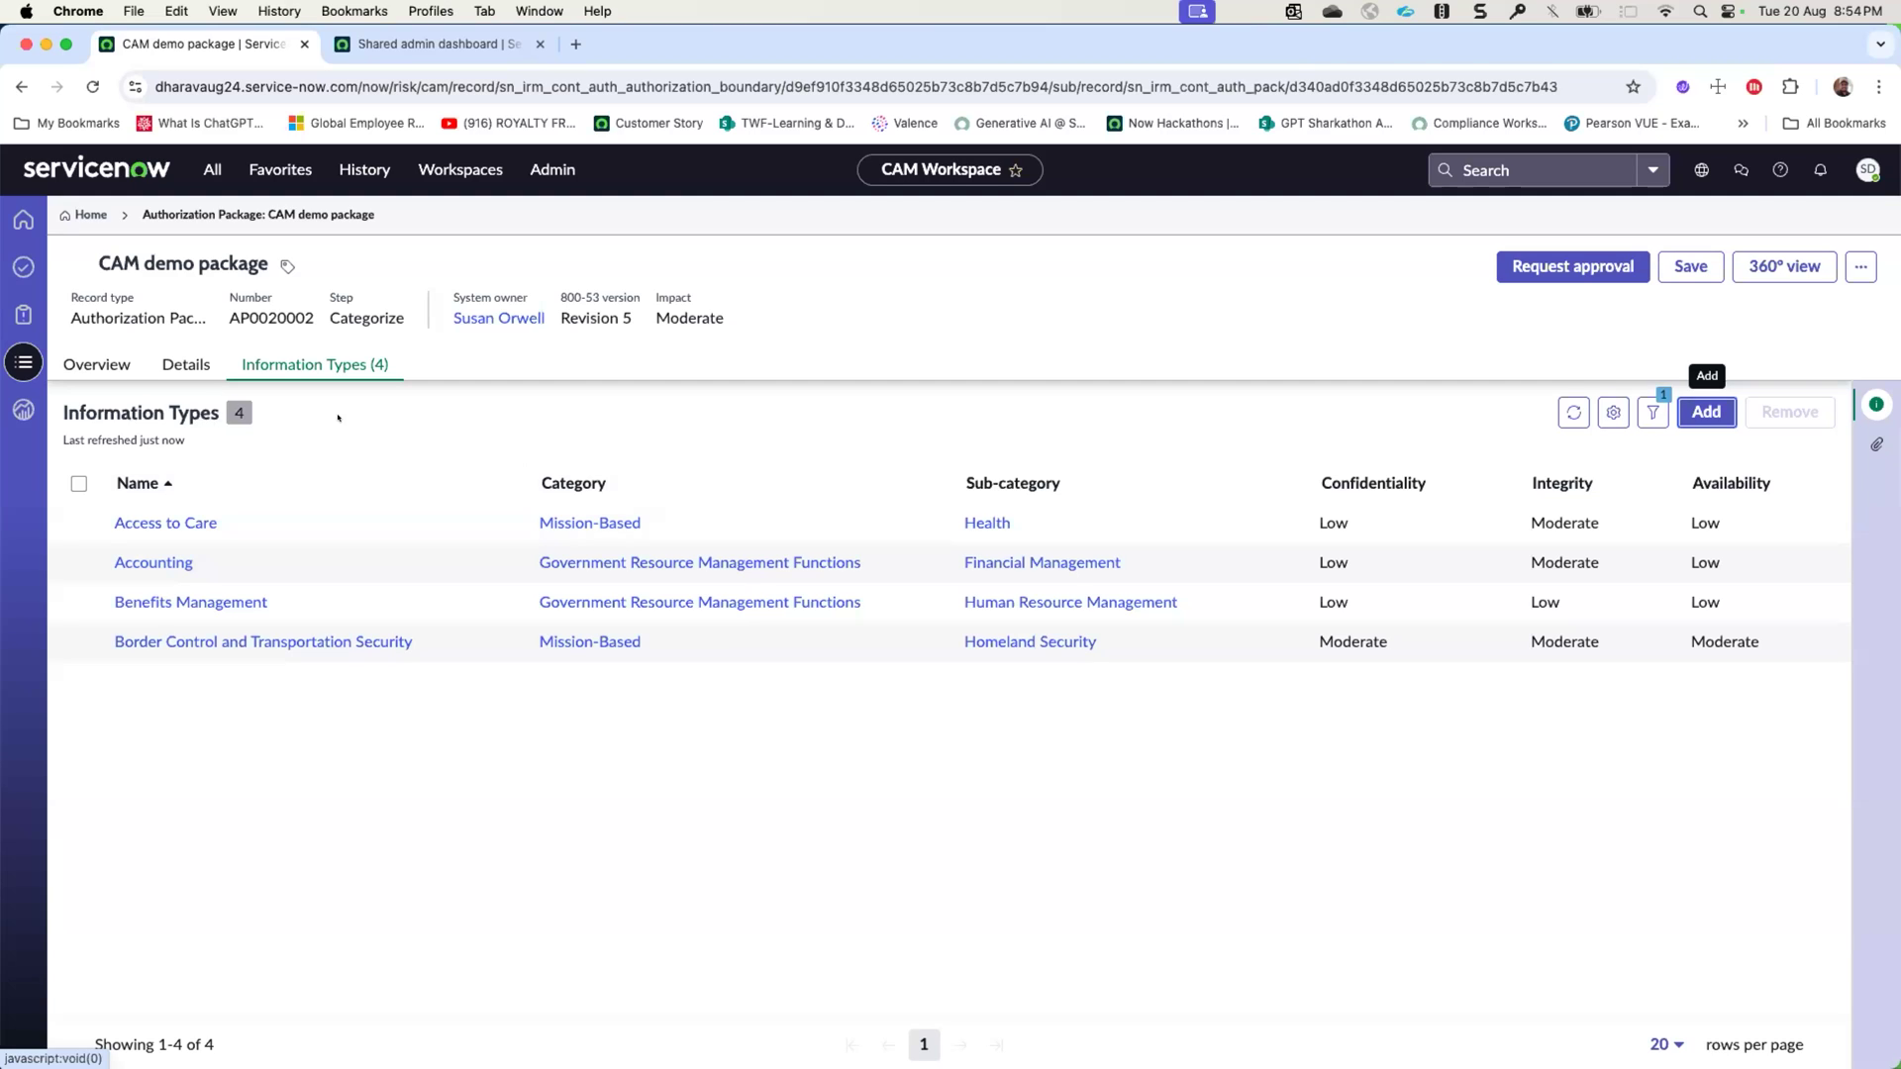
- Request approval of the package's categorization, check its state overview, and reload the record
{"action": "left_click", "coordinate": [1552, 278]}
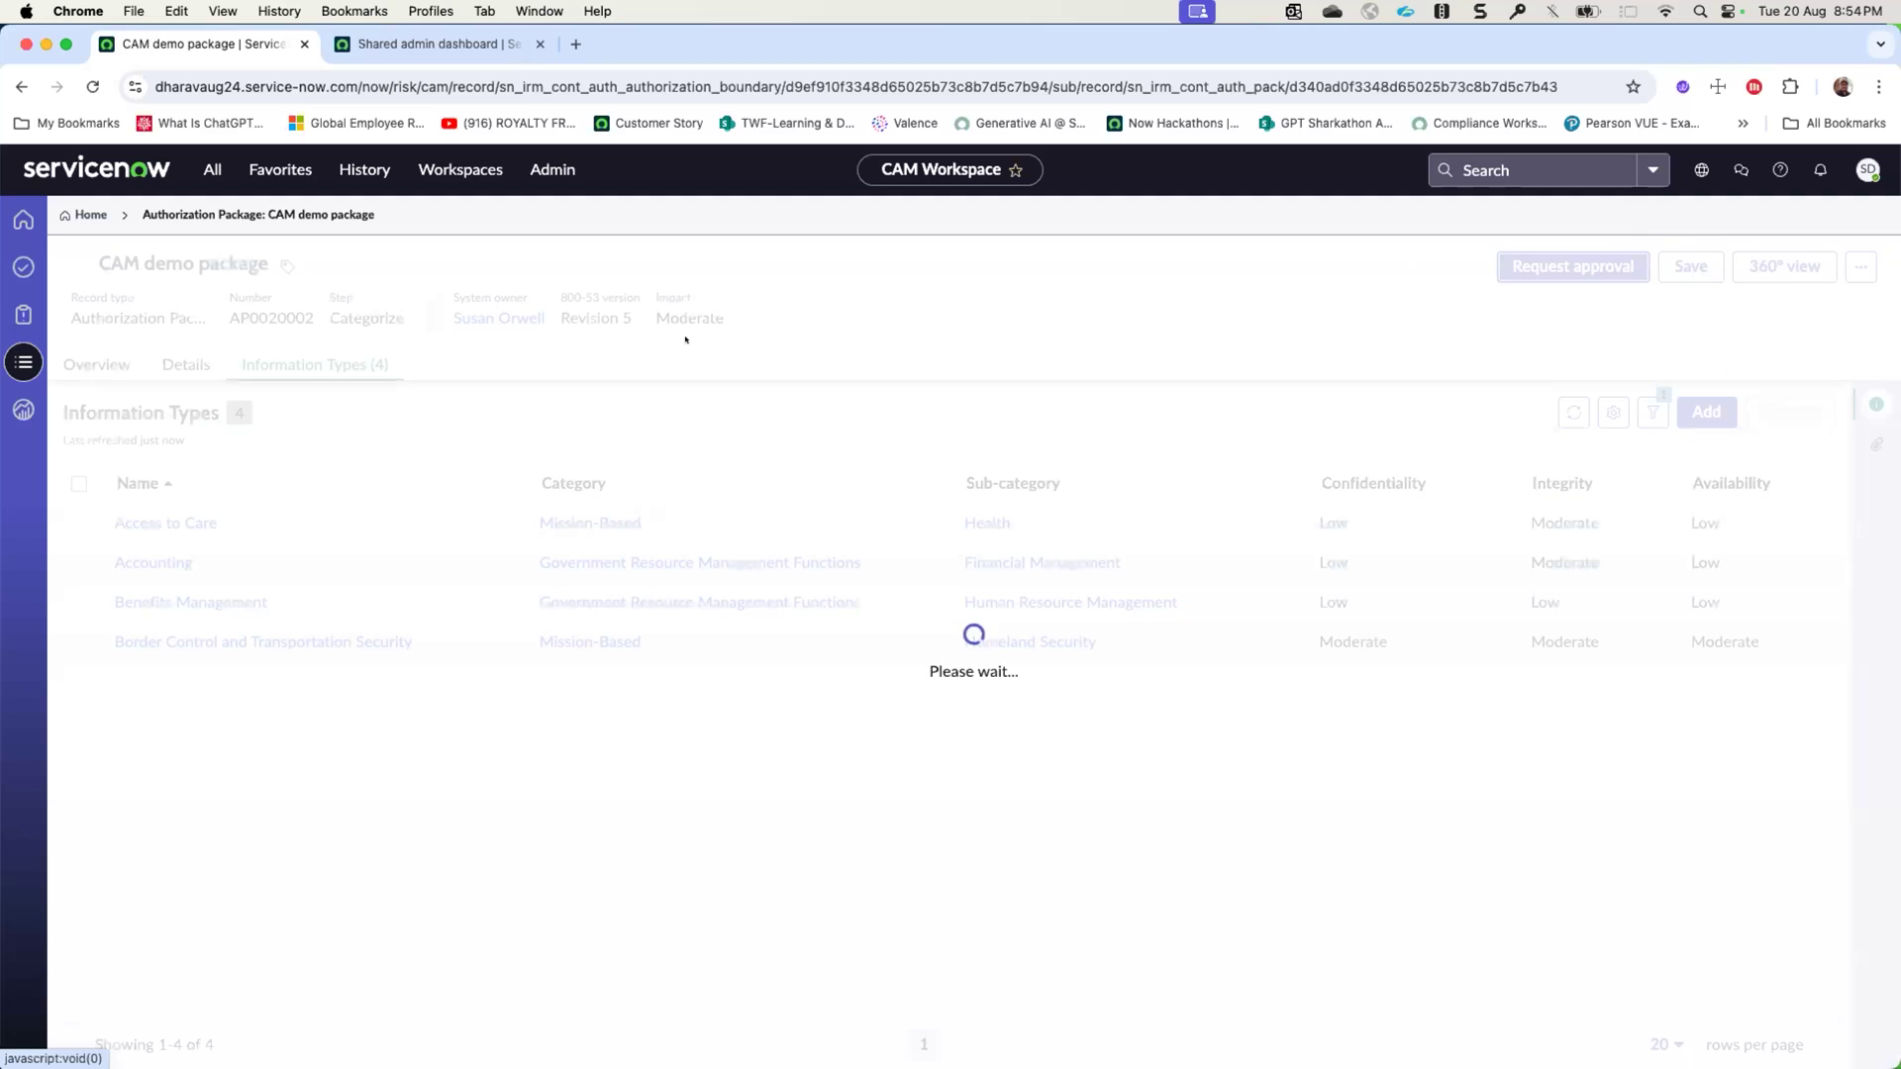
{"action": "left_click", "coordinate": [120, 361]}
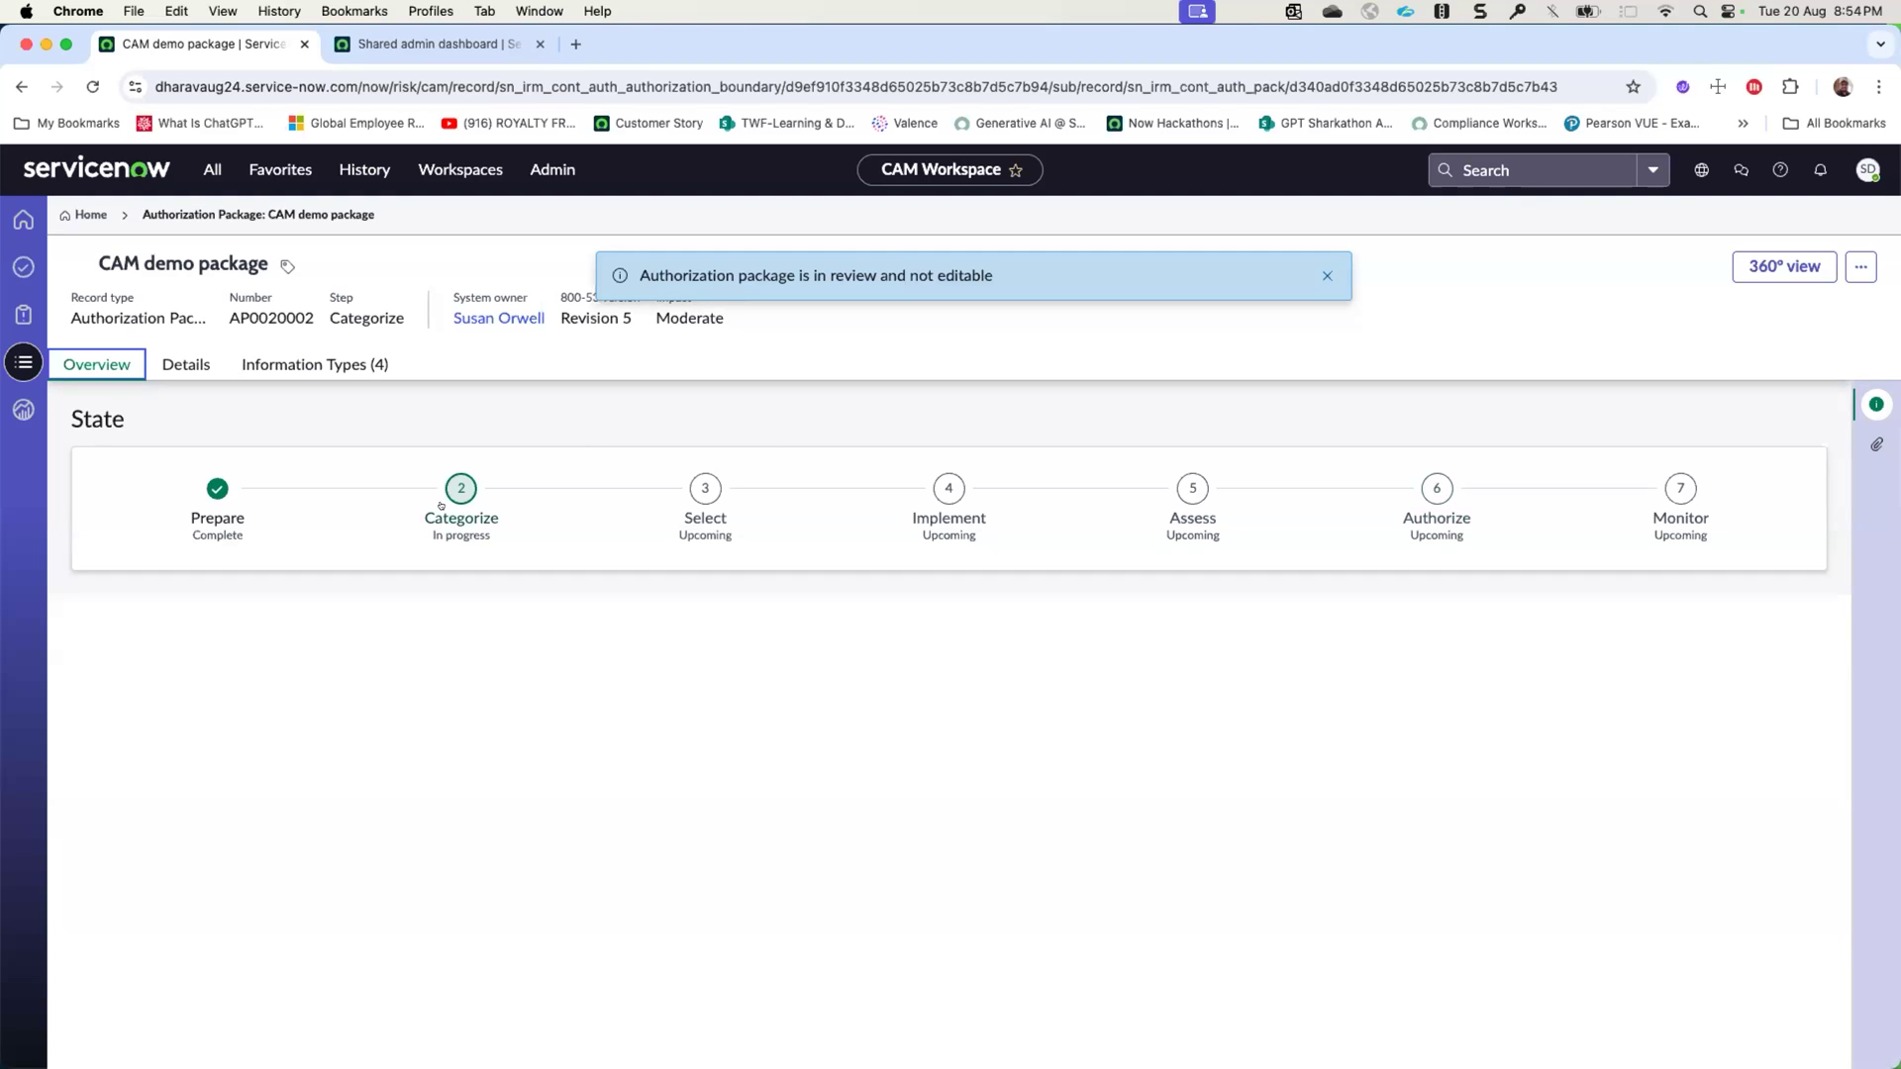
{"action": "right_click", "coordinate": [541, 228]}
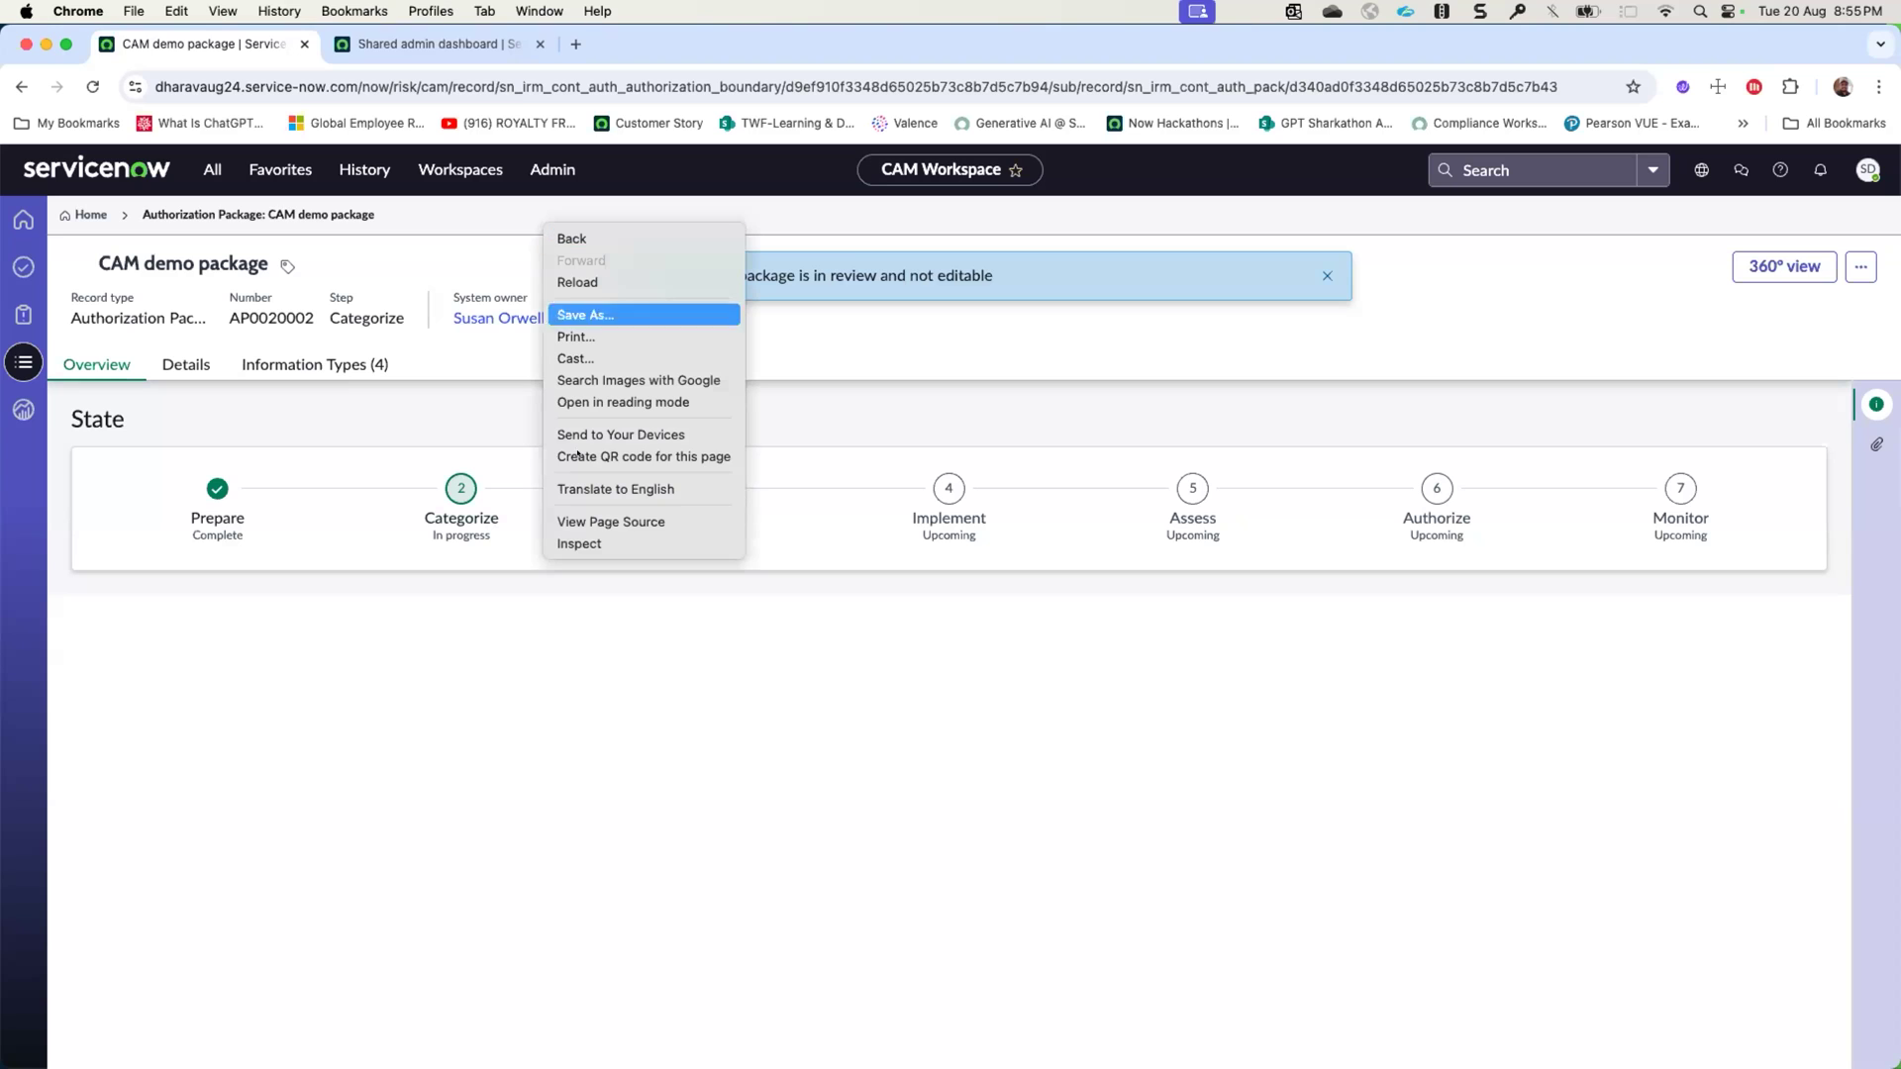
{"action": "left_click", "coordinate": [611, 280]}
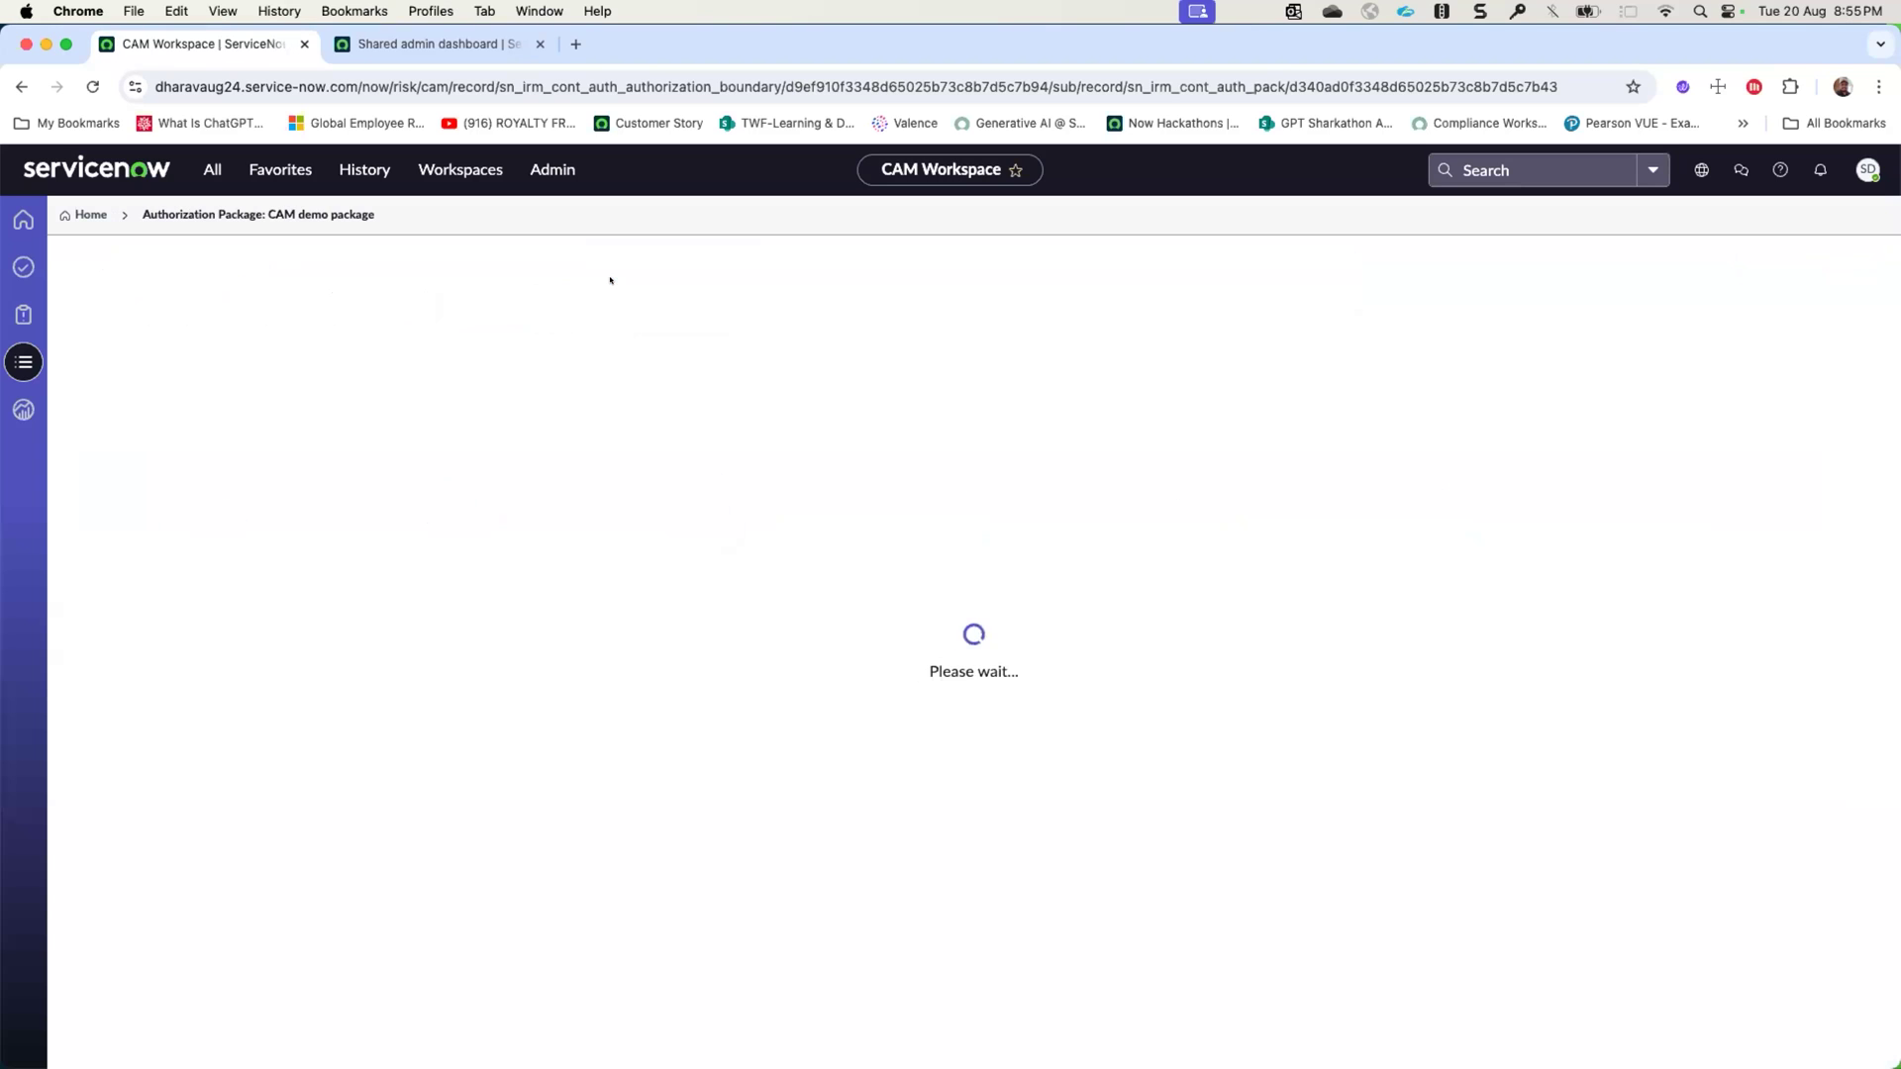
- Set the authorizing official's Categorize approval to Approved and reload the package record
{"action": "left_click", "coordinate": [466, 364]}
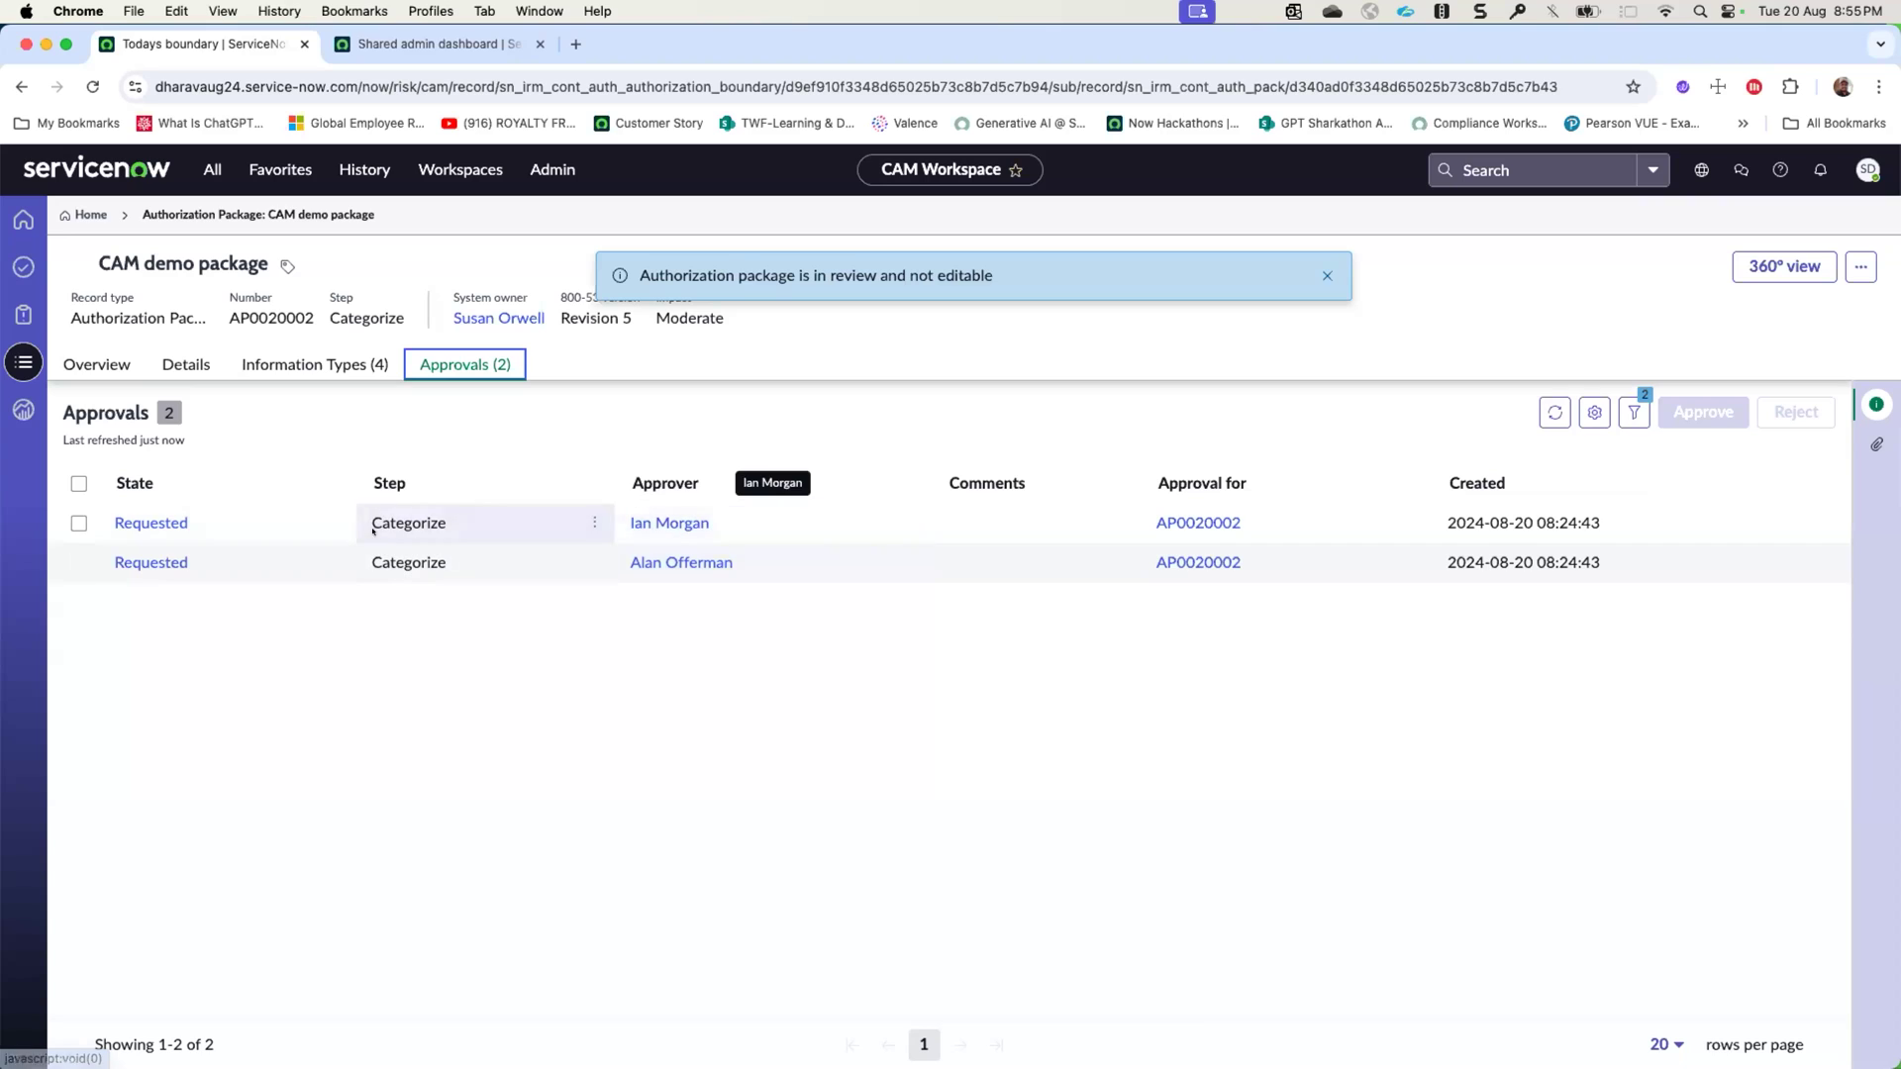
{"action": "double_click", "coordinate": [228, 562]}
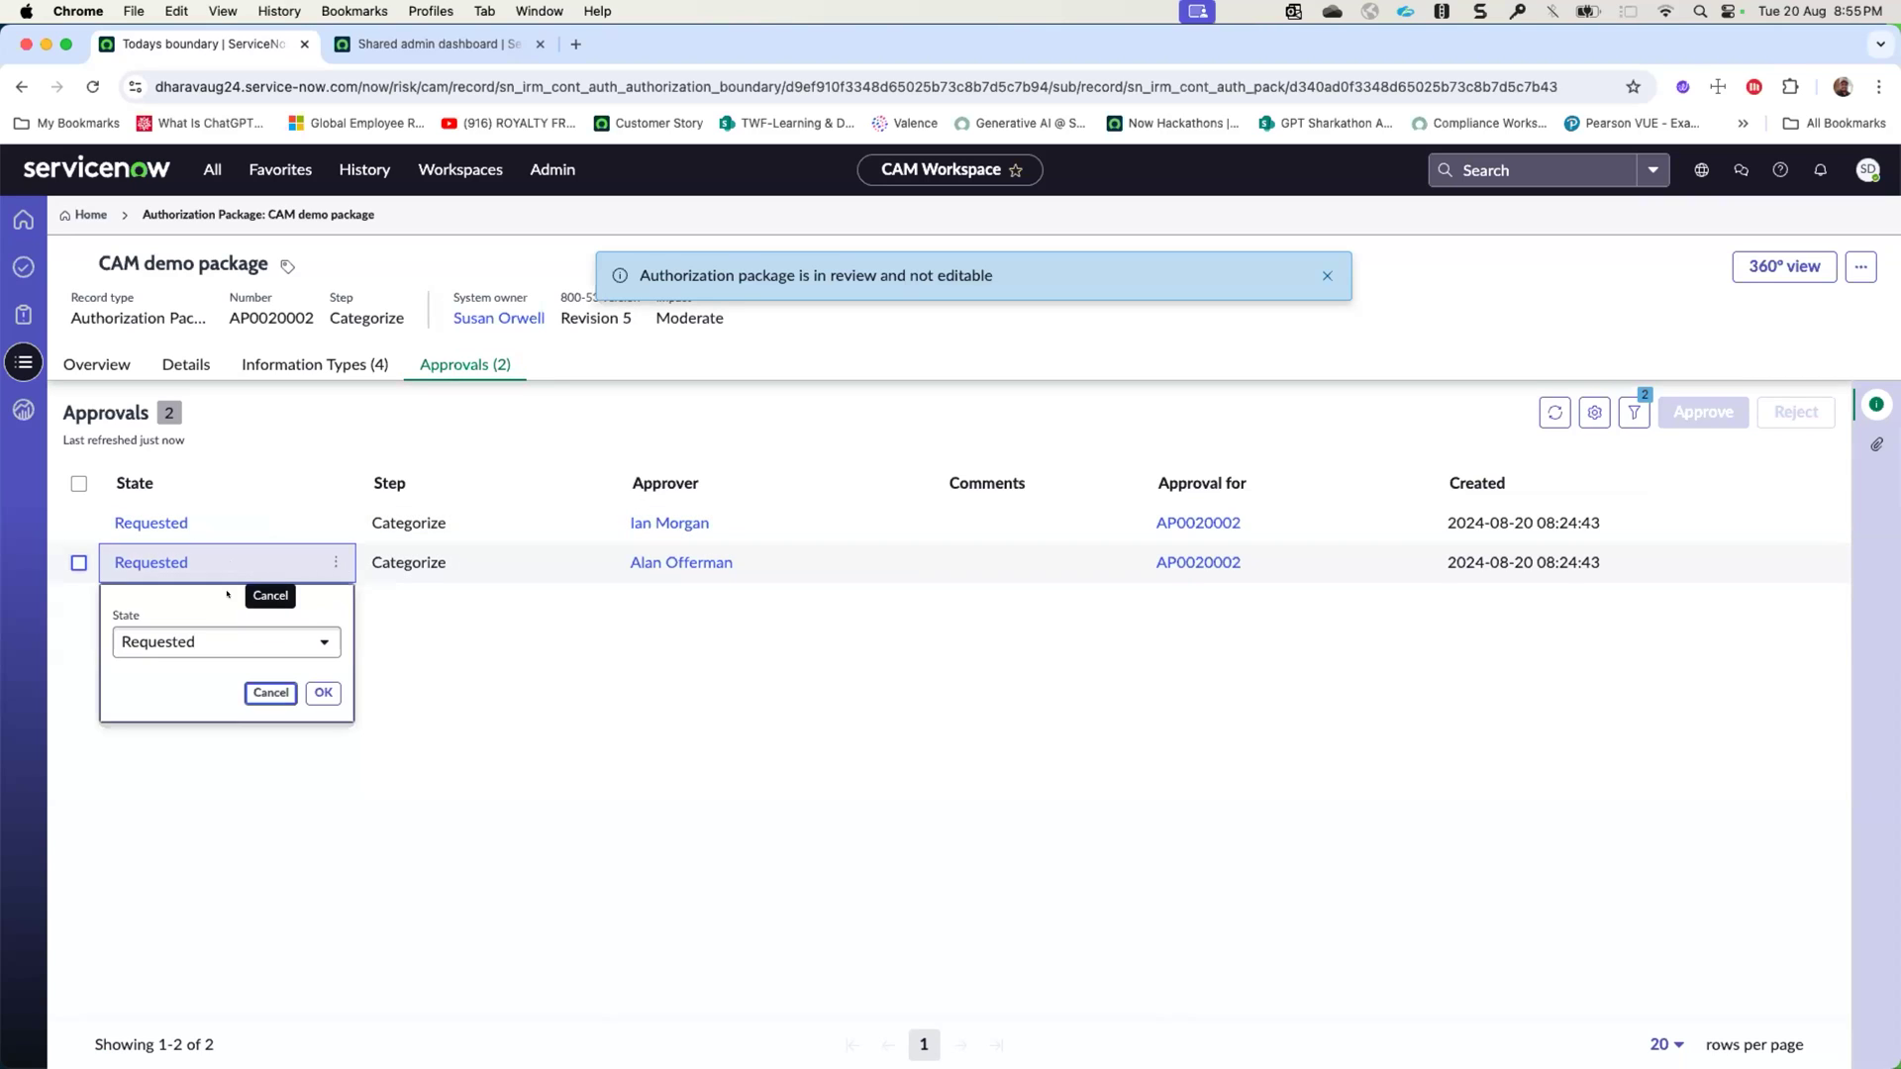
{"action": "left_click", "coordinate": [219, 644]}
{"action": "left_click", "coordinate": [178, 737]}
{"action": "left_click", "coordinate": [323, 691]}
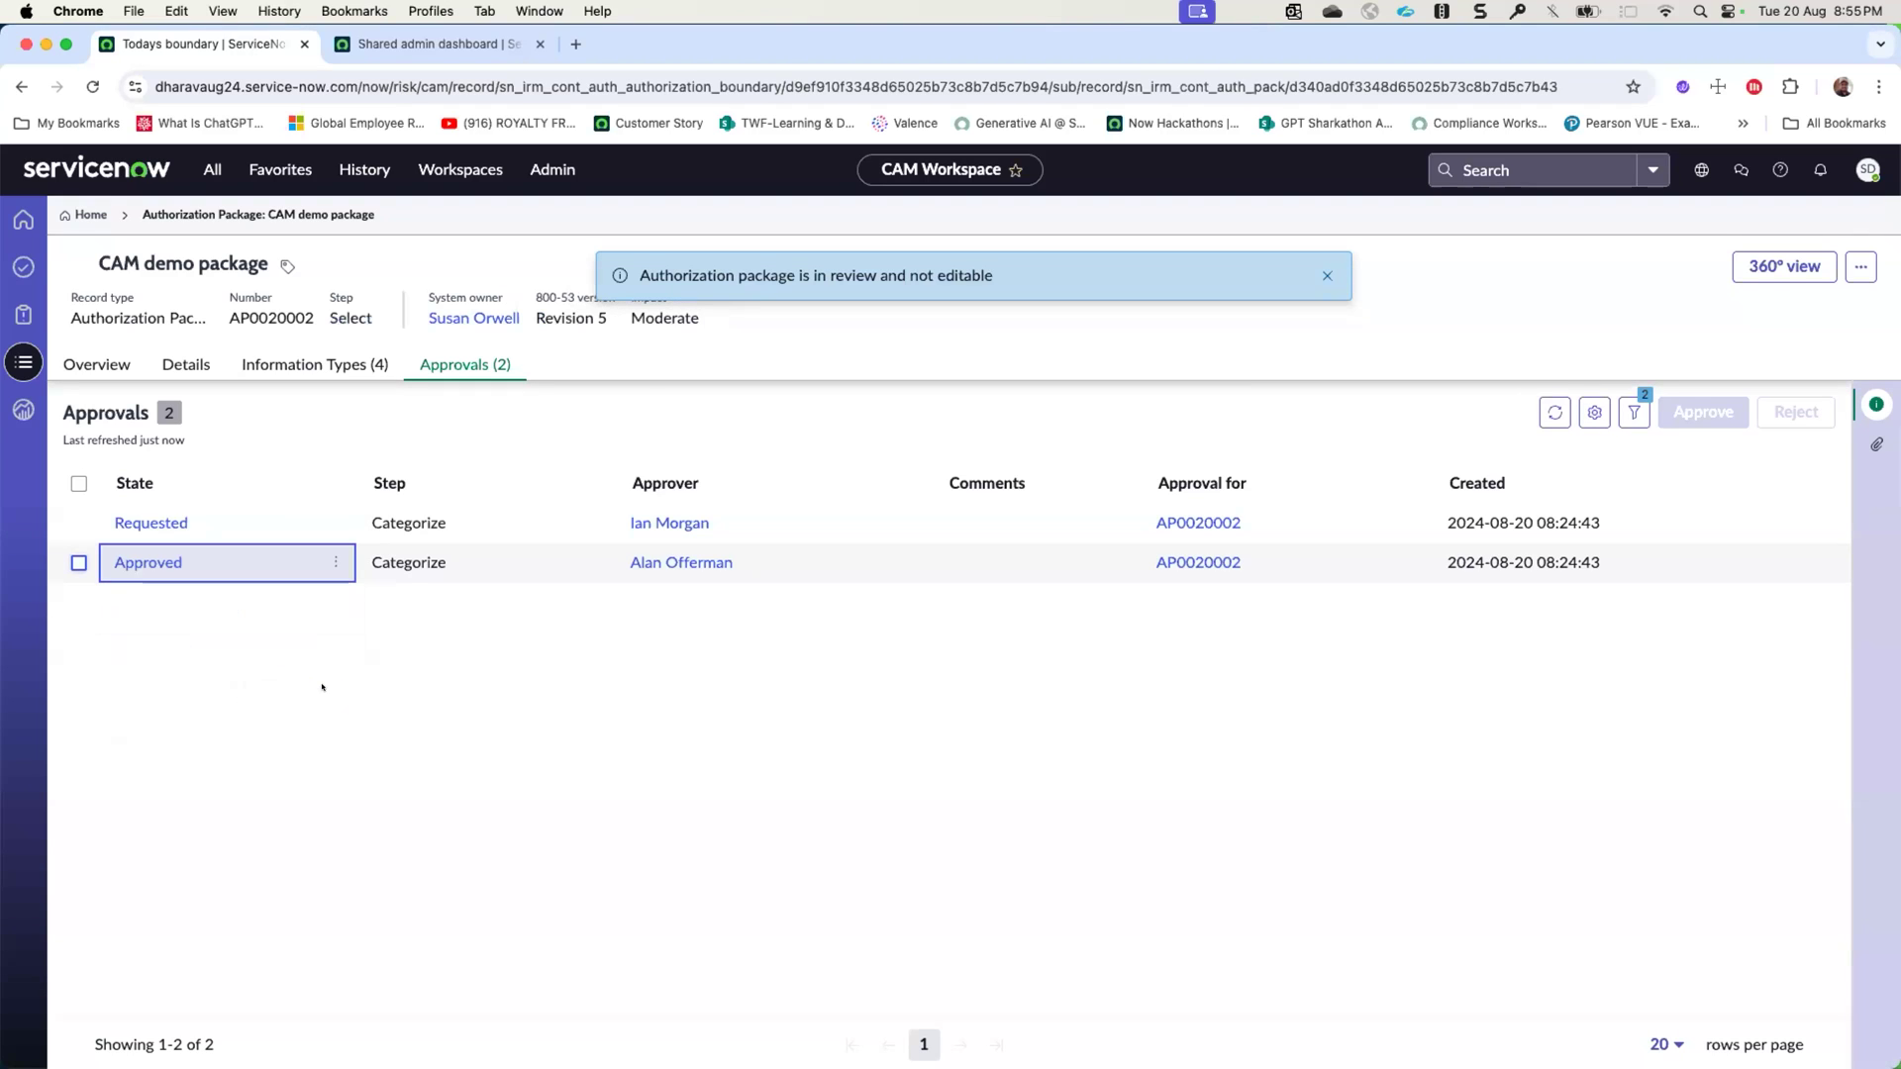
{"action": "right_click", "coordinate": [661, 215]}
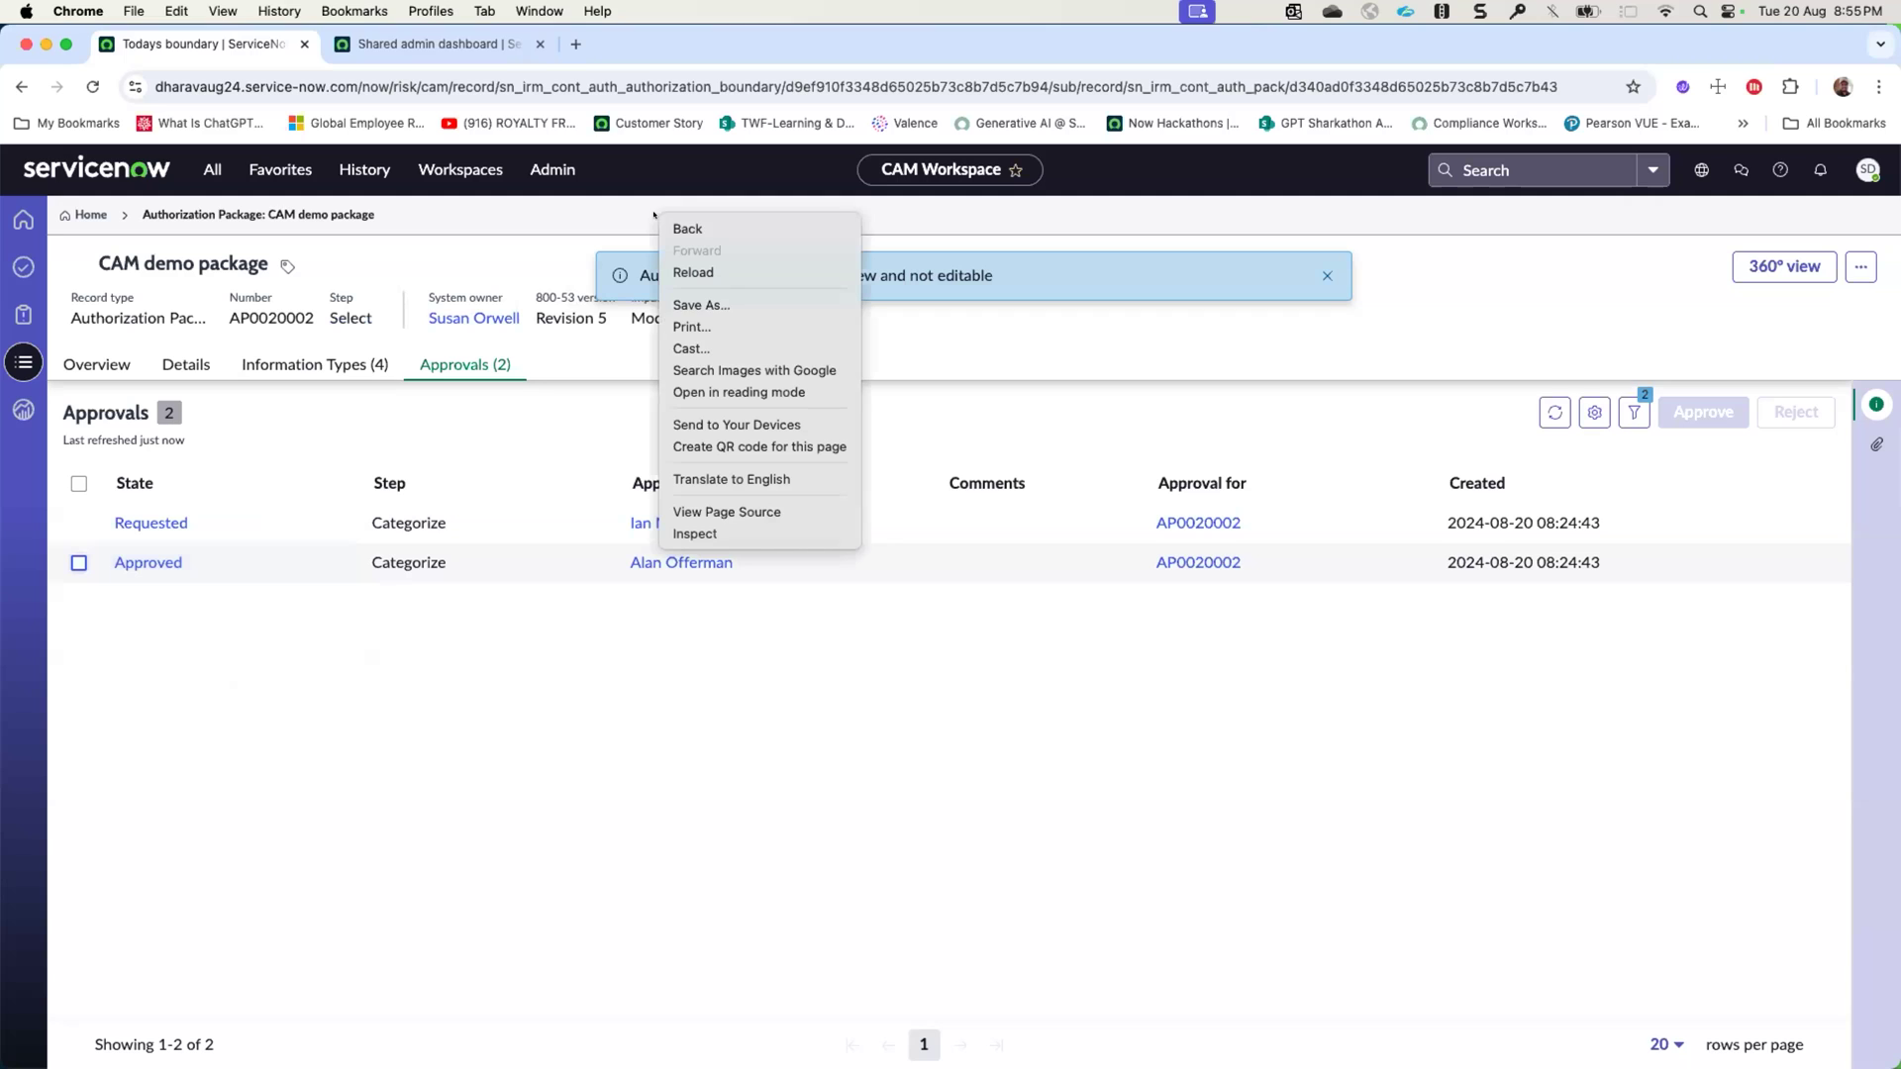
{"action": "left_click", "coordinate": [703, 273]}
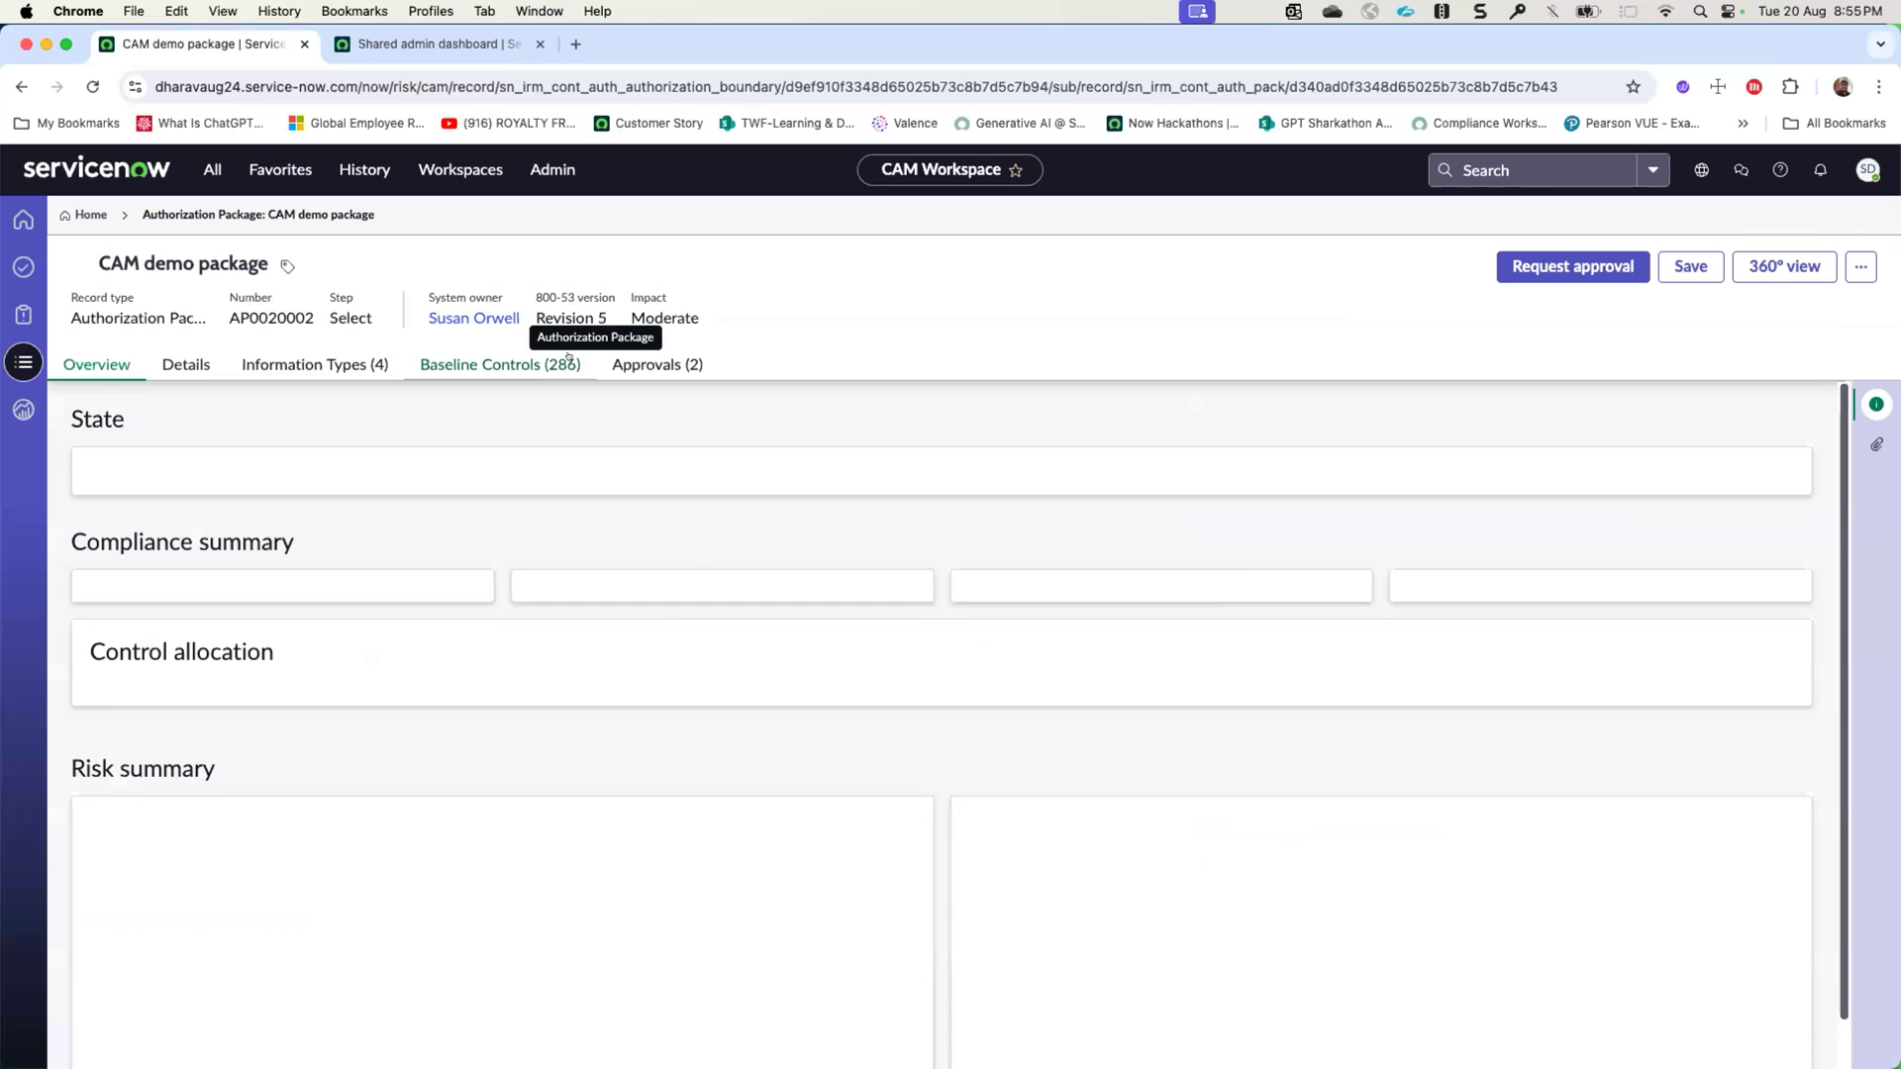
- Examine the package's approval states and the recommended and overridden impact fields in its details
{"action": "left_click", "coordinate": [626, 364]}
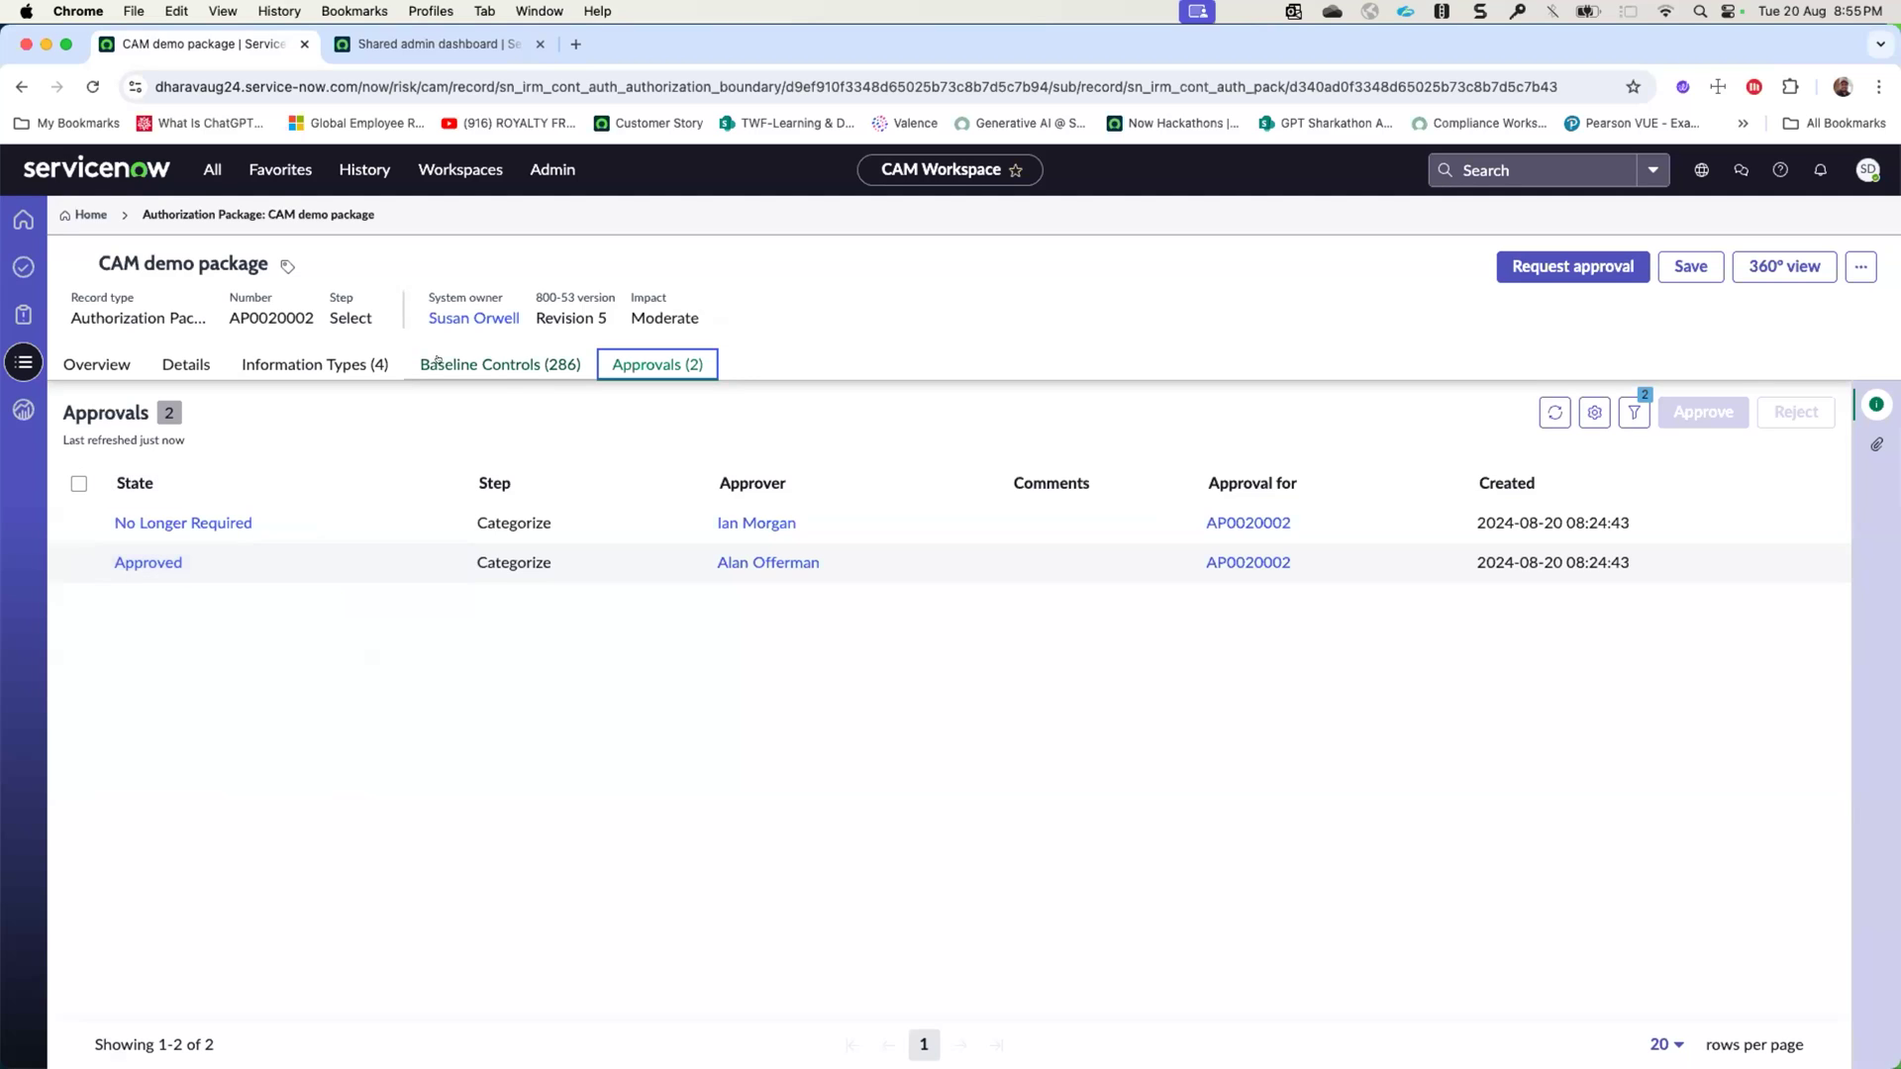
{"action": "left_click", "coordinate": [315, 365]}
{"action": "left_click", "coordinate": [199, 363]}
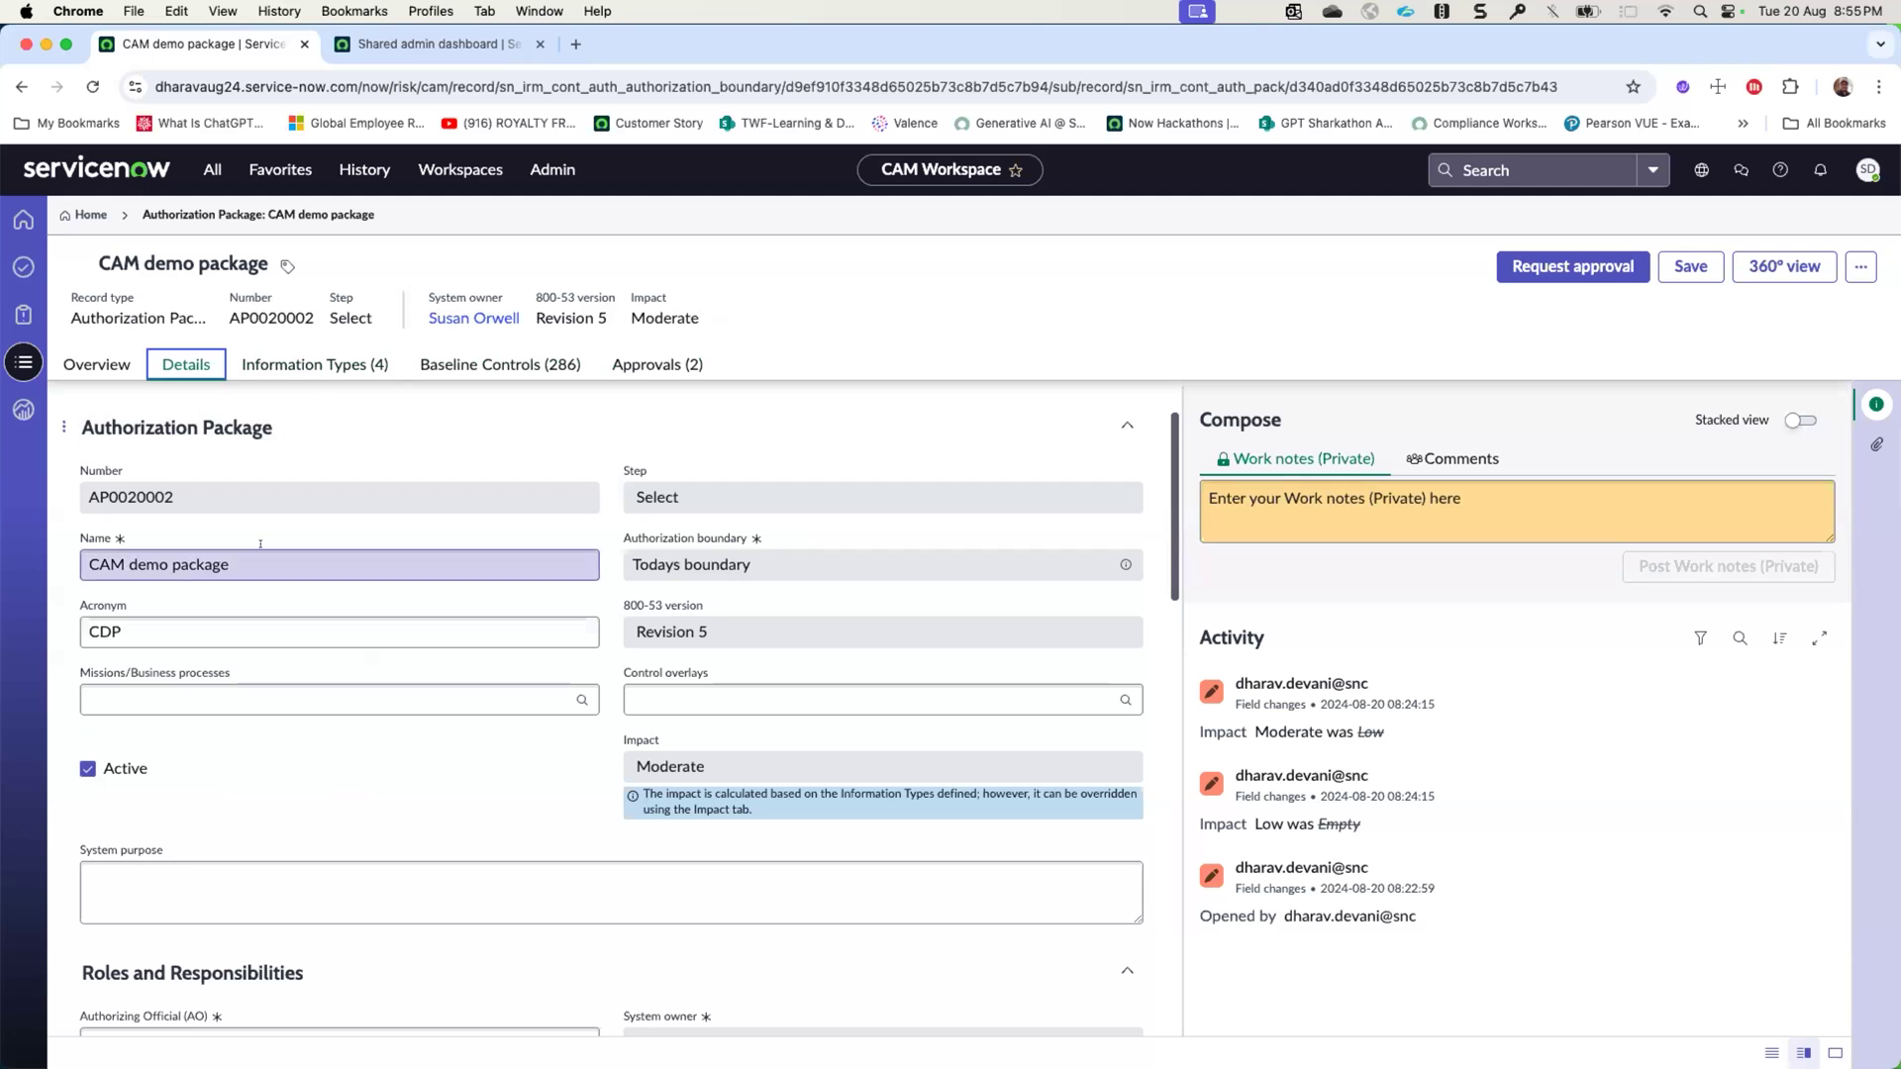
{"action": "scroll", "coordinate": [260, 543], "scroll_direction": "down", "scroll_amount": 10}
{"action": "scroll", "coordinate": [260, 544], "scroll_direction": "down", "scroll_amount": 5}
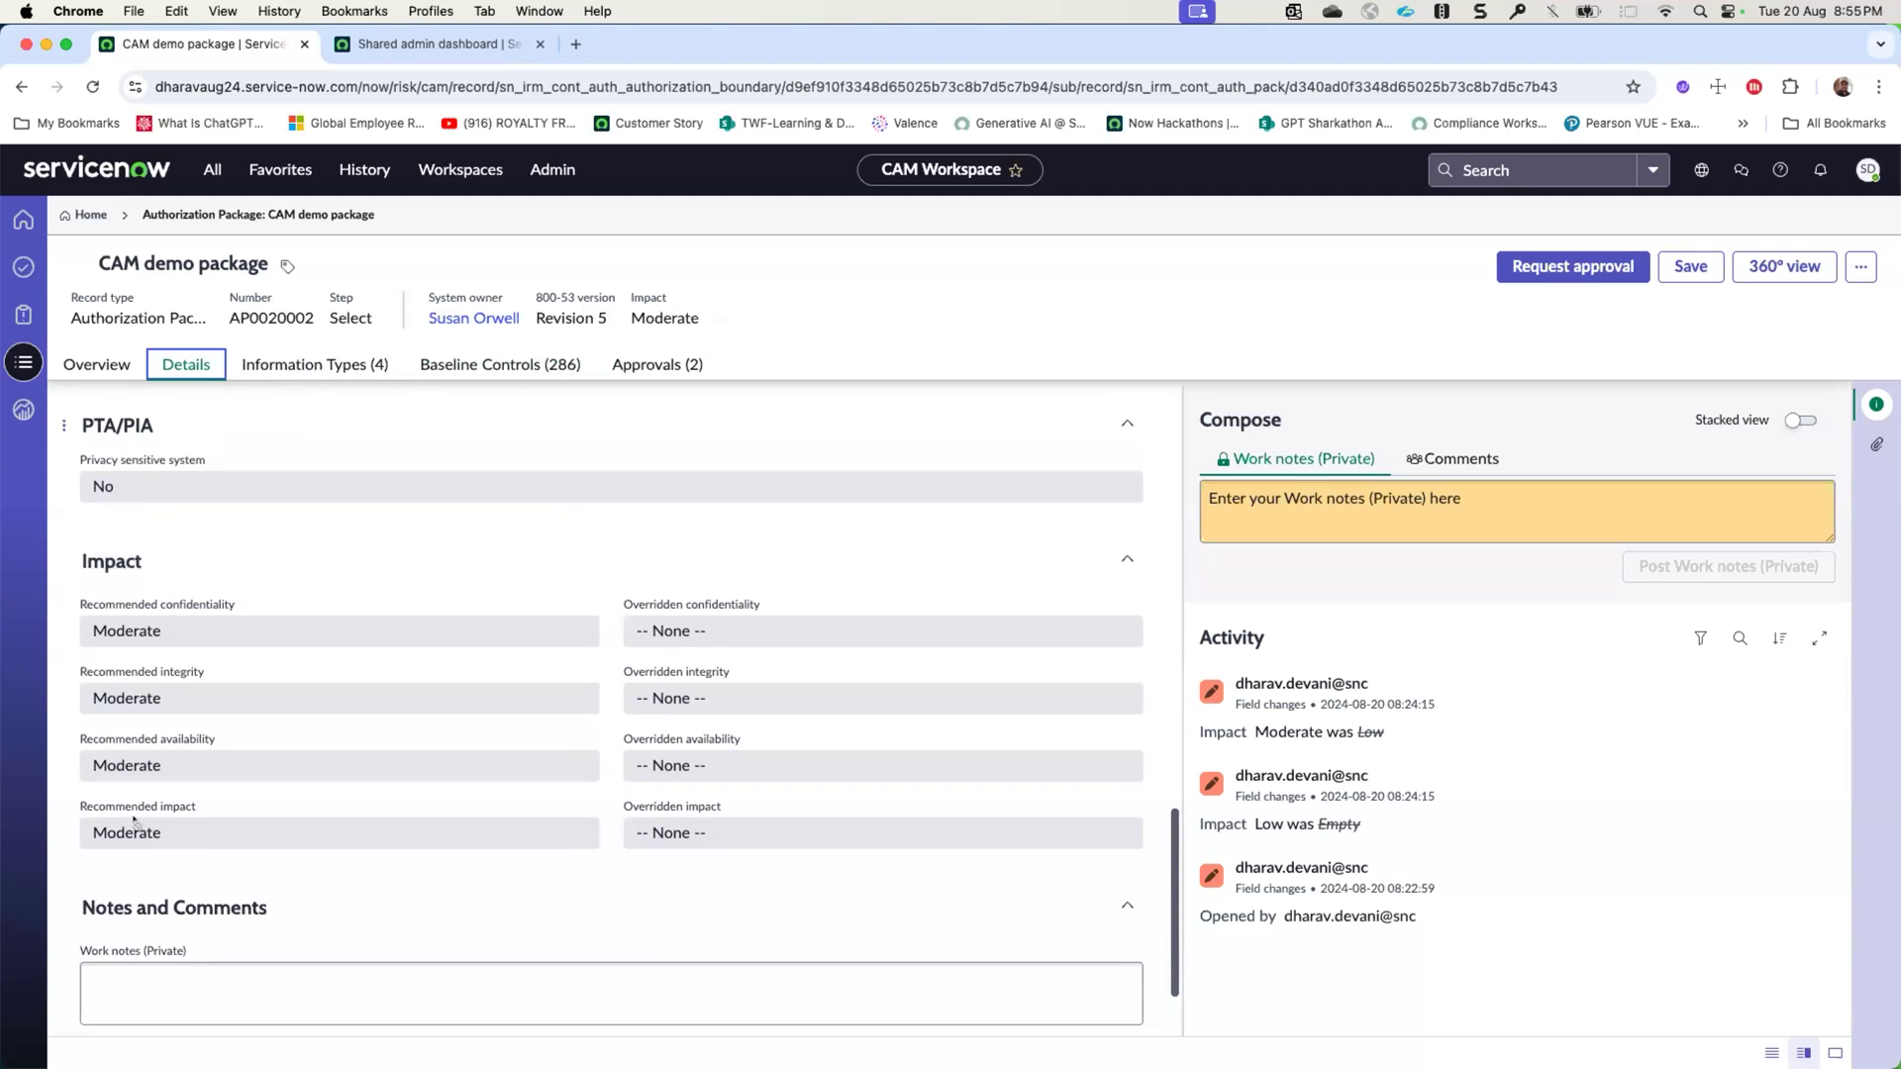
- Mark the baseline control AC-1 Policy and Procedures as Not Applicable with the justification text "justification"
{"action": "left_click", "coordinate": [502, 363]}
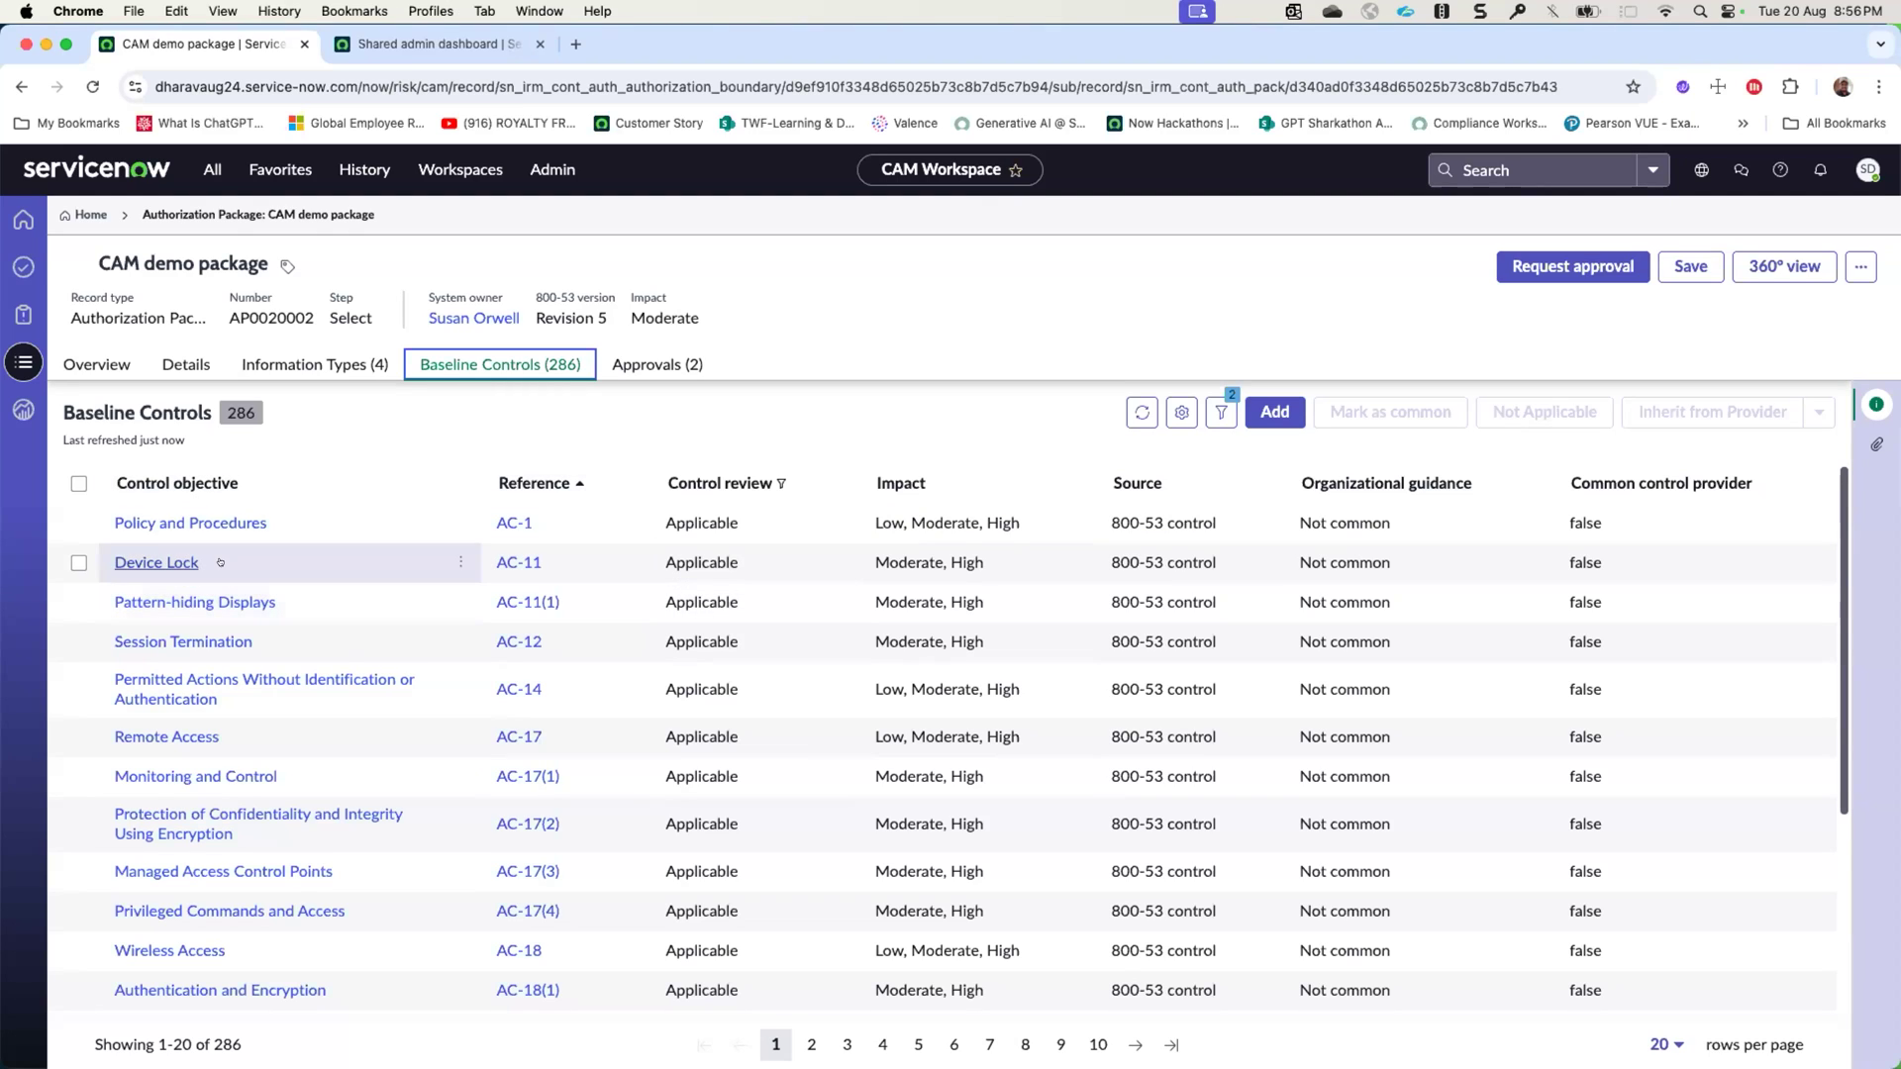
{"action": "left_click", "coordinate": [78, 523]}
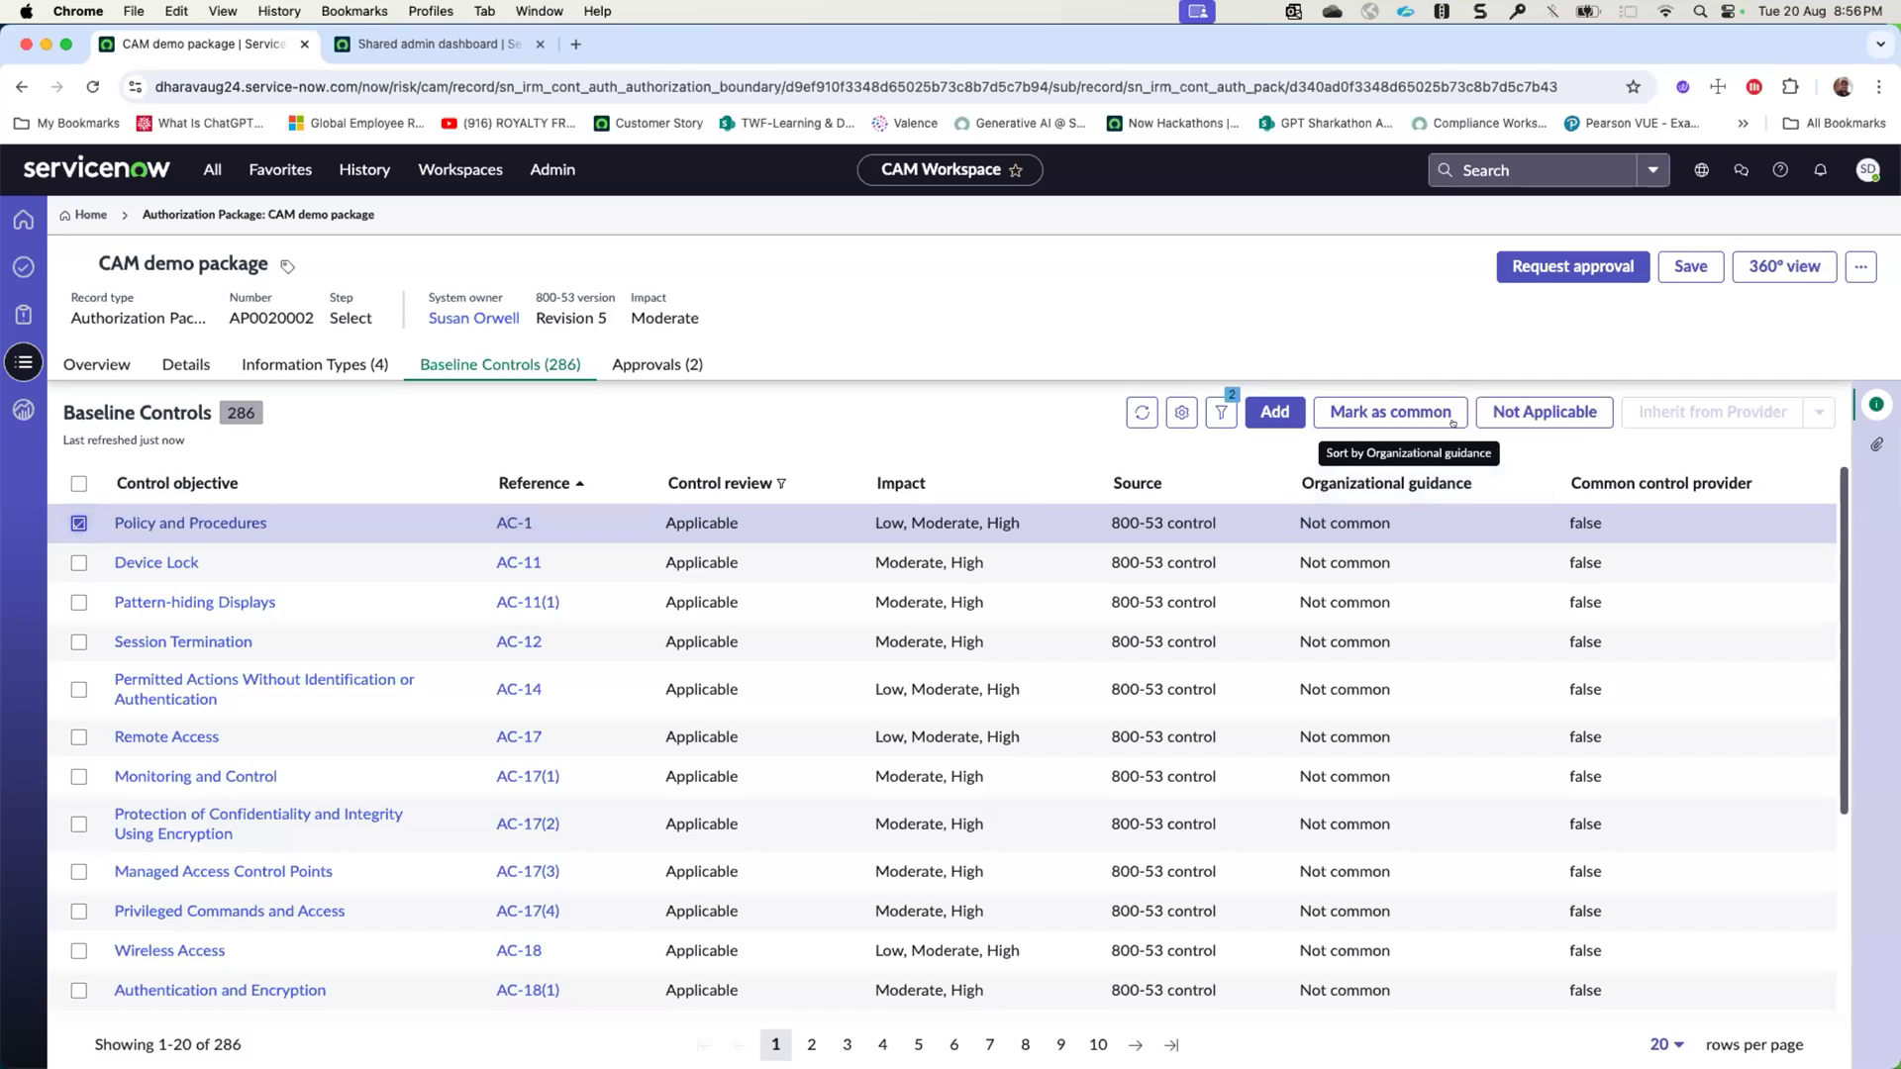
{"action": "left_click", "coordinate": [1526, 410]}
{"action": "left_click", "coordinate": [851, 624]}
{"action": "type", "text": "justification"}
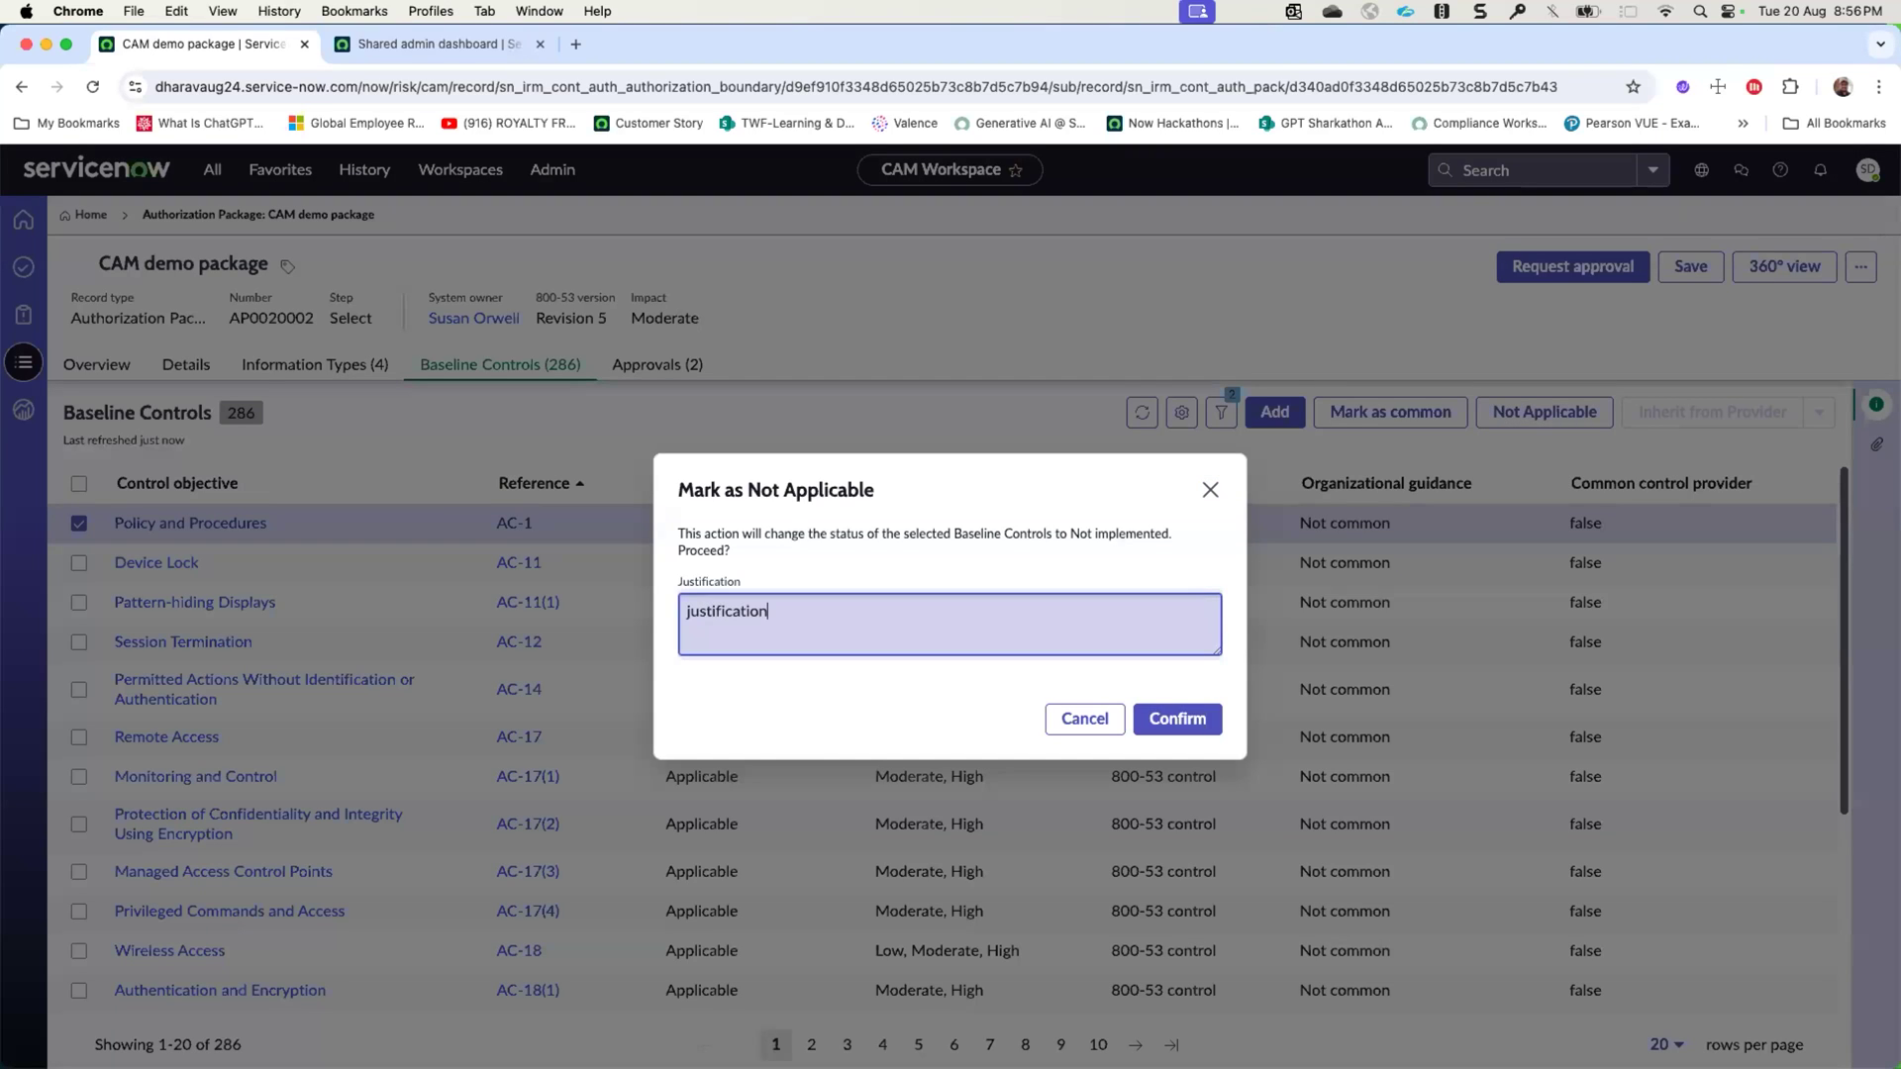
{"action": "left_click", "coordinate": [1193, 721]}
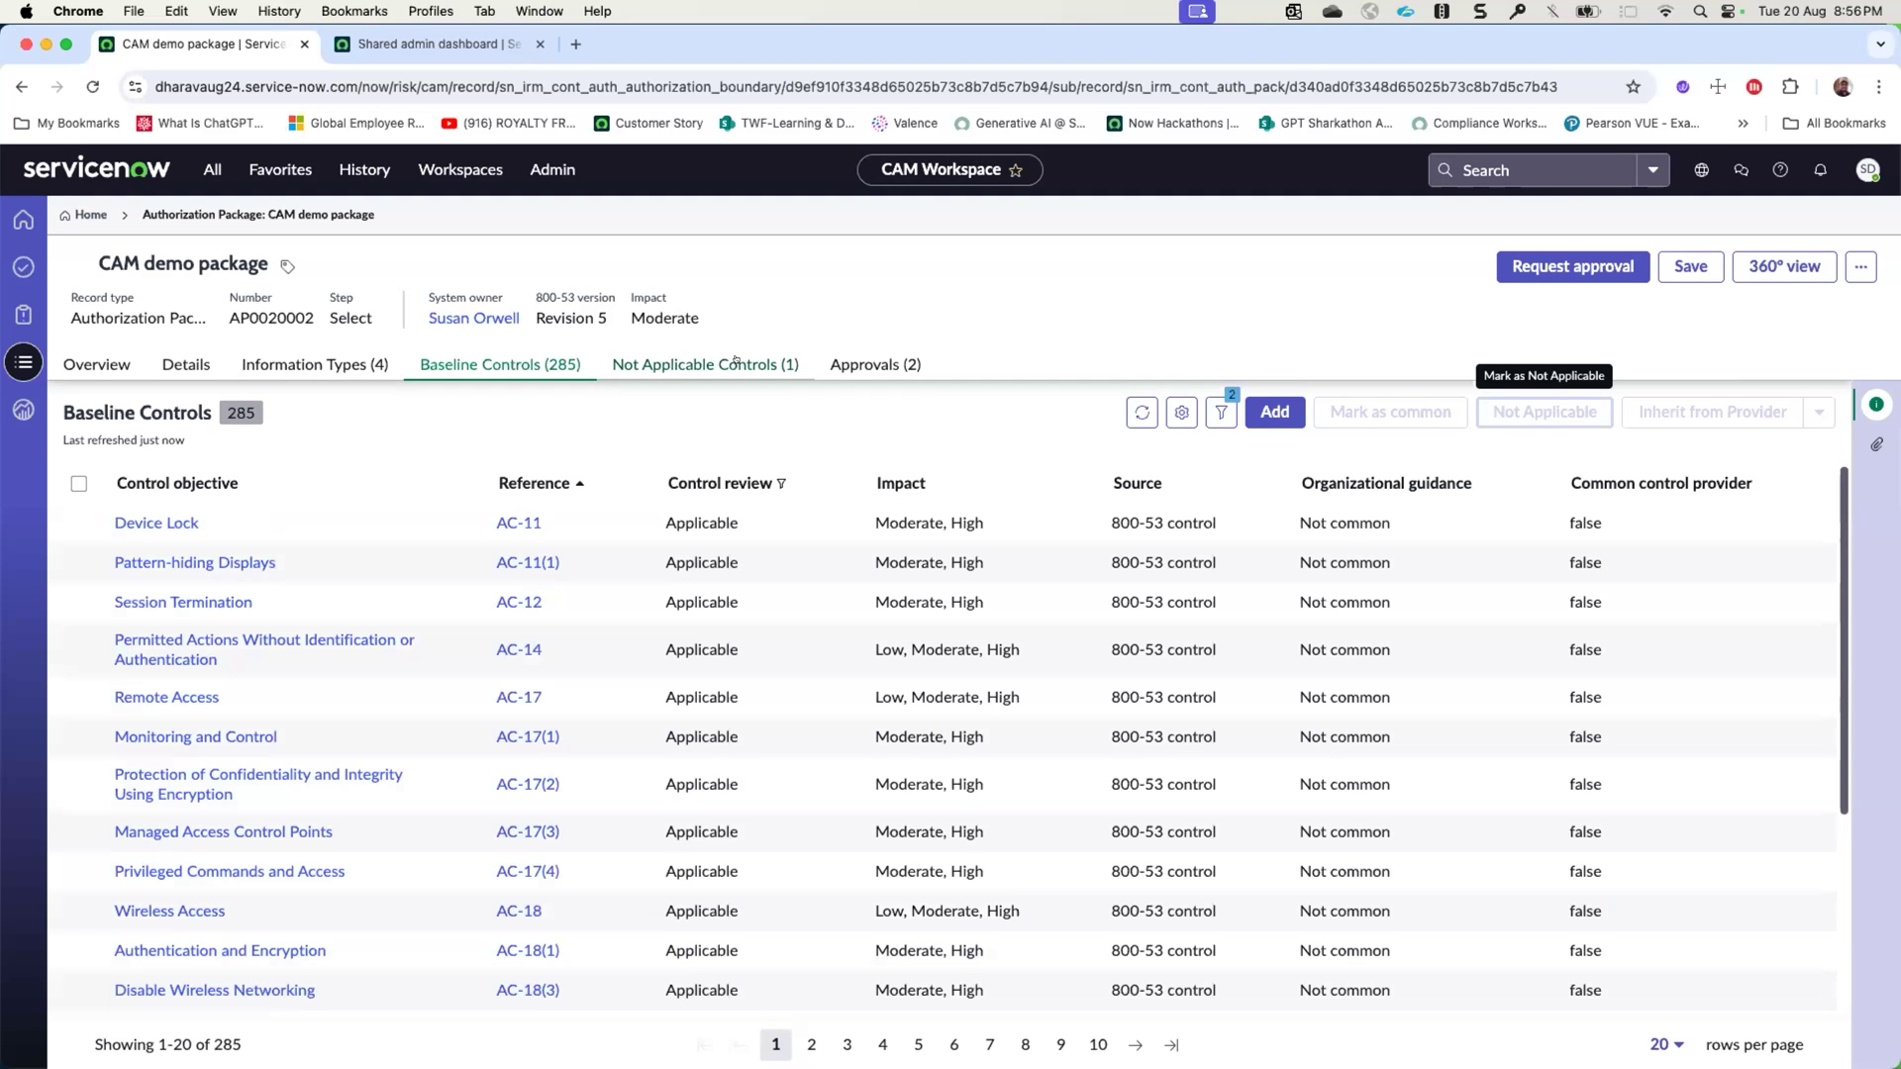
- Inherit the AC-11 Device Lock control from the Common provider package's Device Lock, then reload the record and view the inherited controls
{"action": "left_click", "coordinate": [61, 521]}
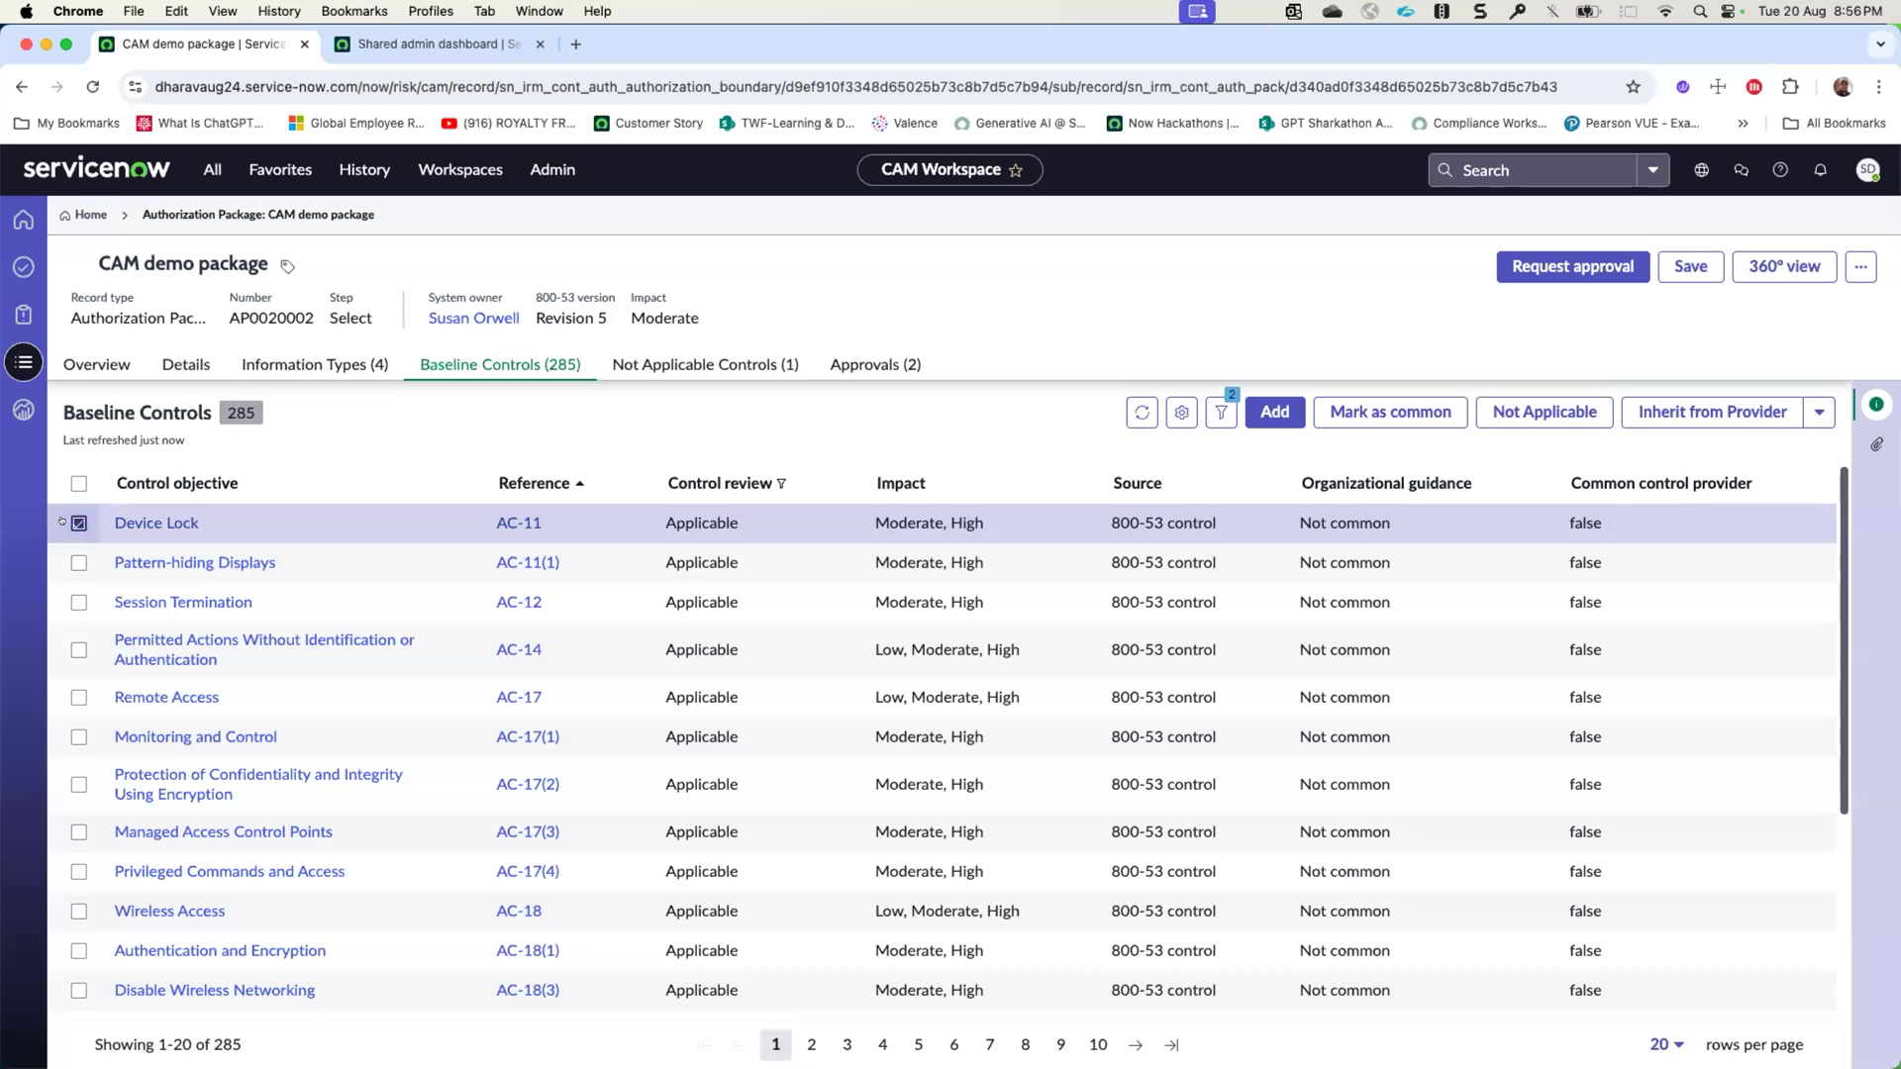
{"action": "left_click", "coordinate": [1720, 408]}
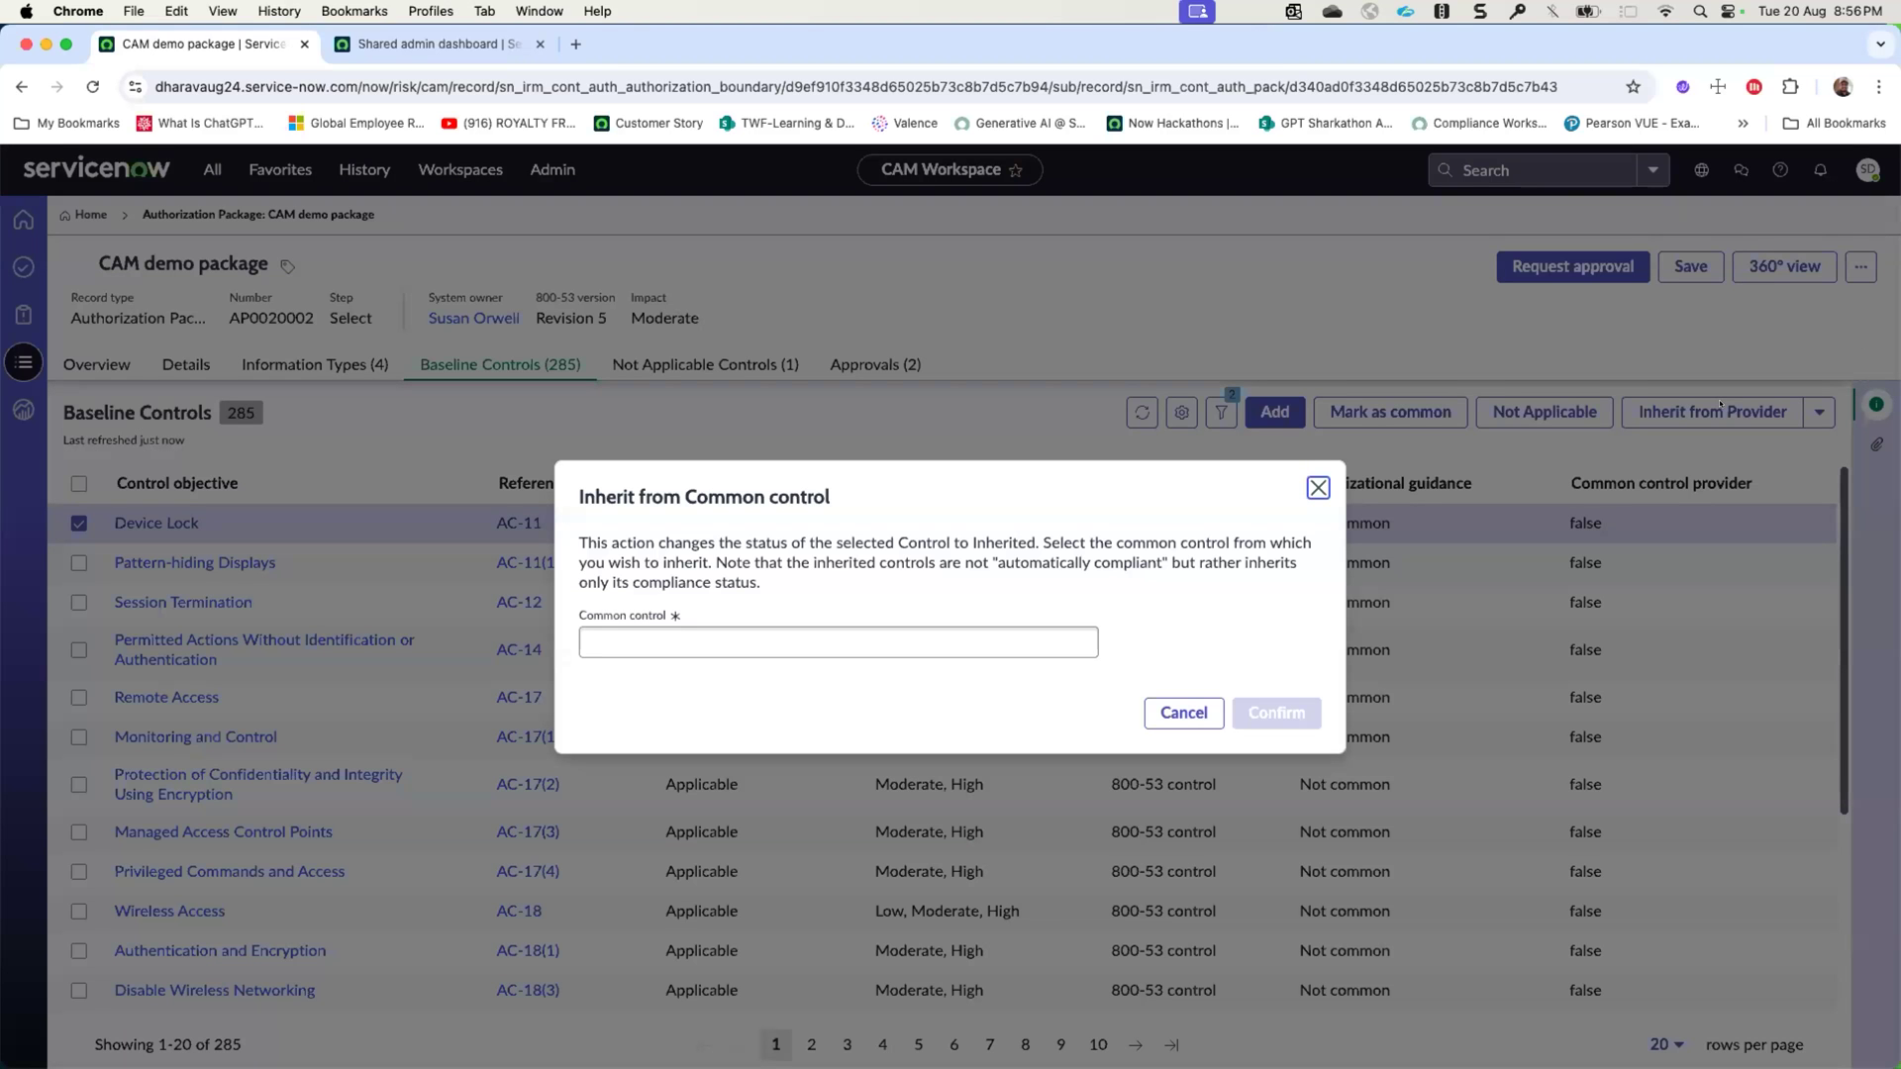
{"action": "left_click", "coordinate": [801, 645]}
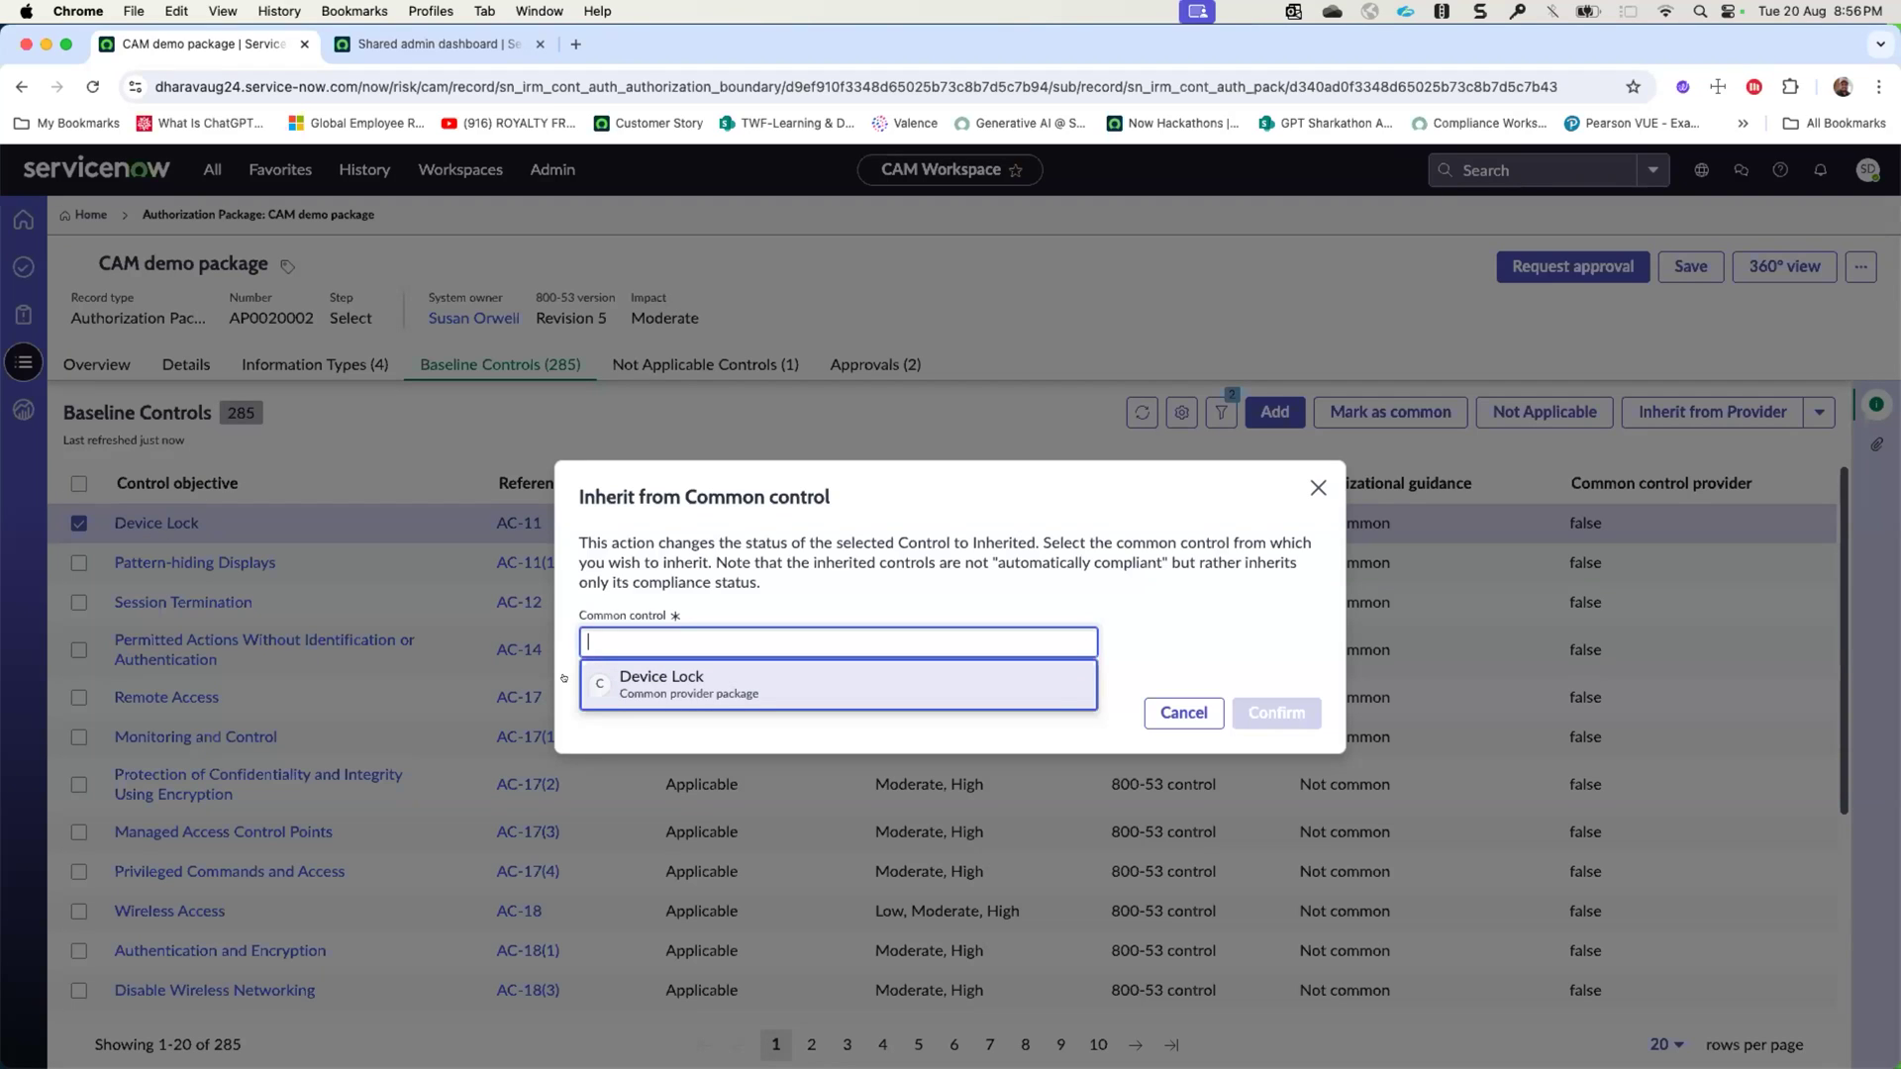
{"action": "left_click", "coordinate": [667, 682]}
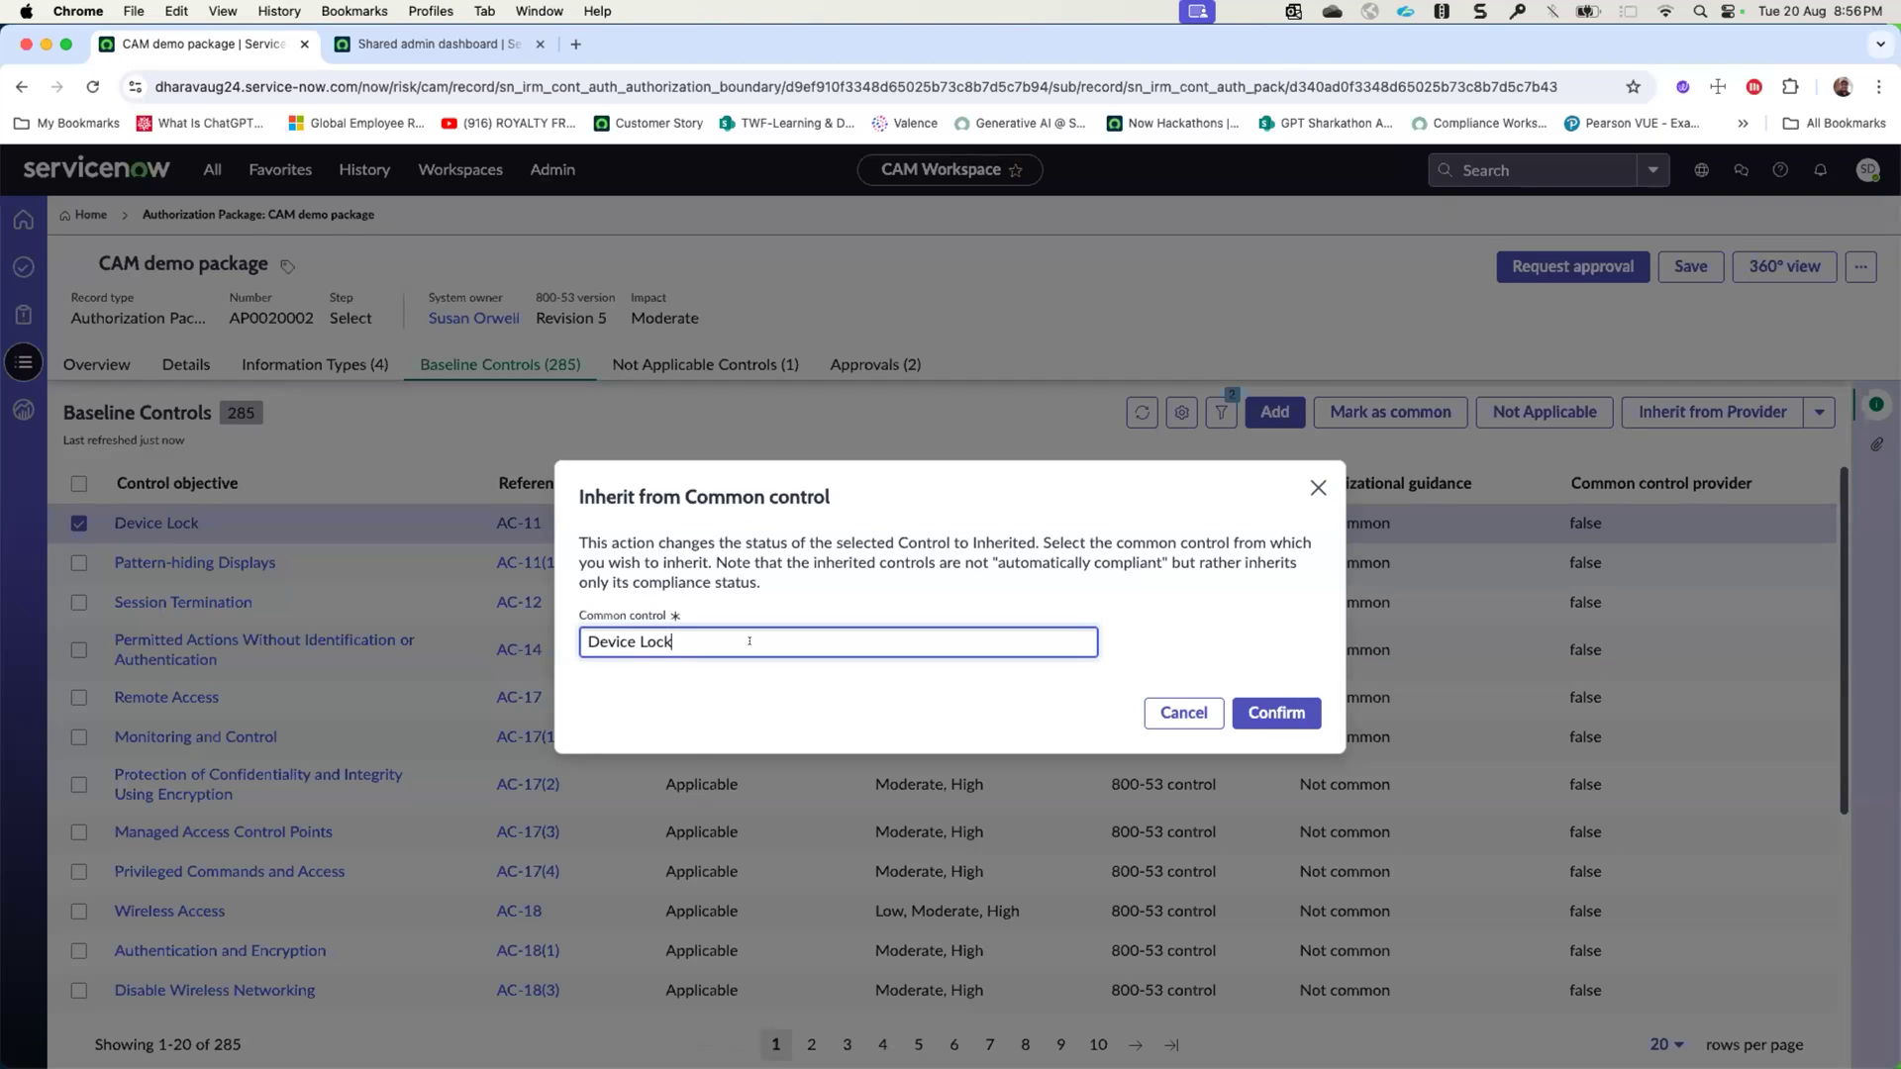
{"action": "left_click", "coordinate": [1259, 710]}
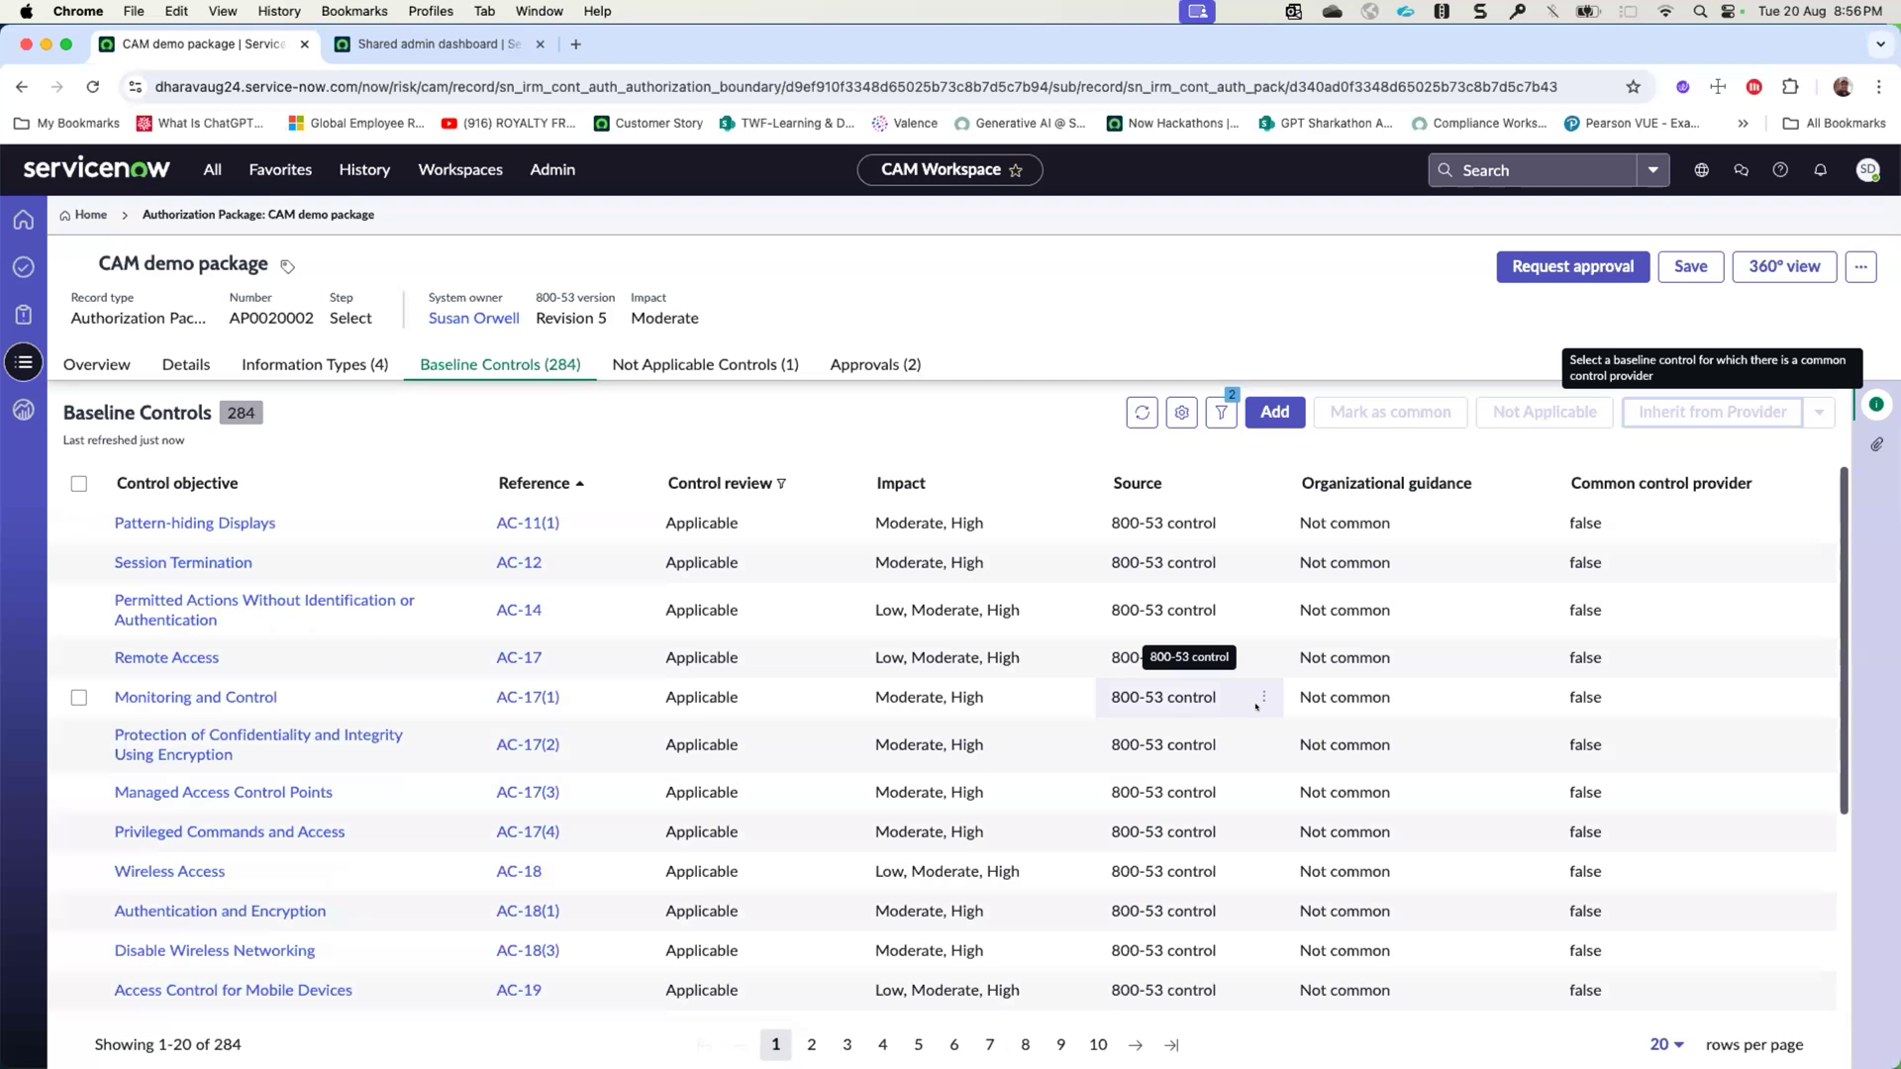
{"action": "right_click", "coordinate": [891, 212]}
{"action": "left_click", "coordinate": [930, 268]}
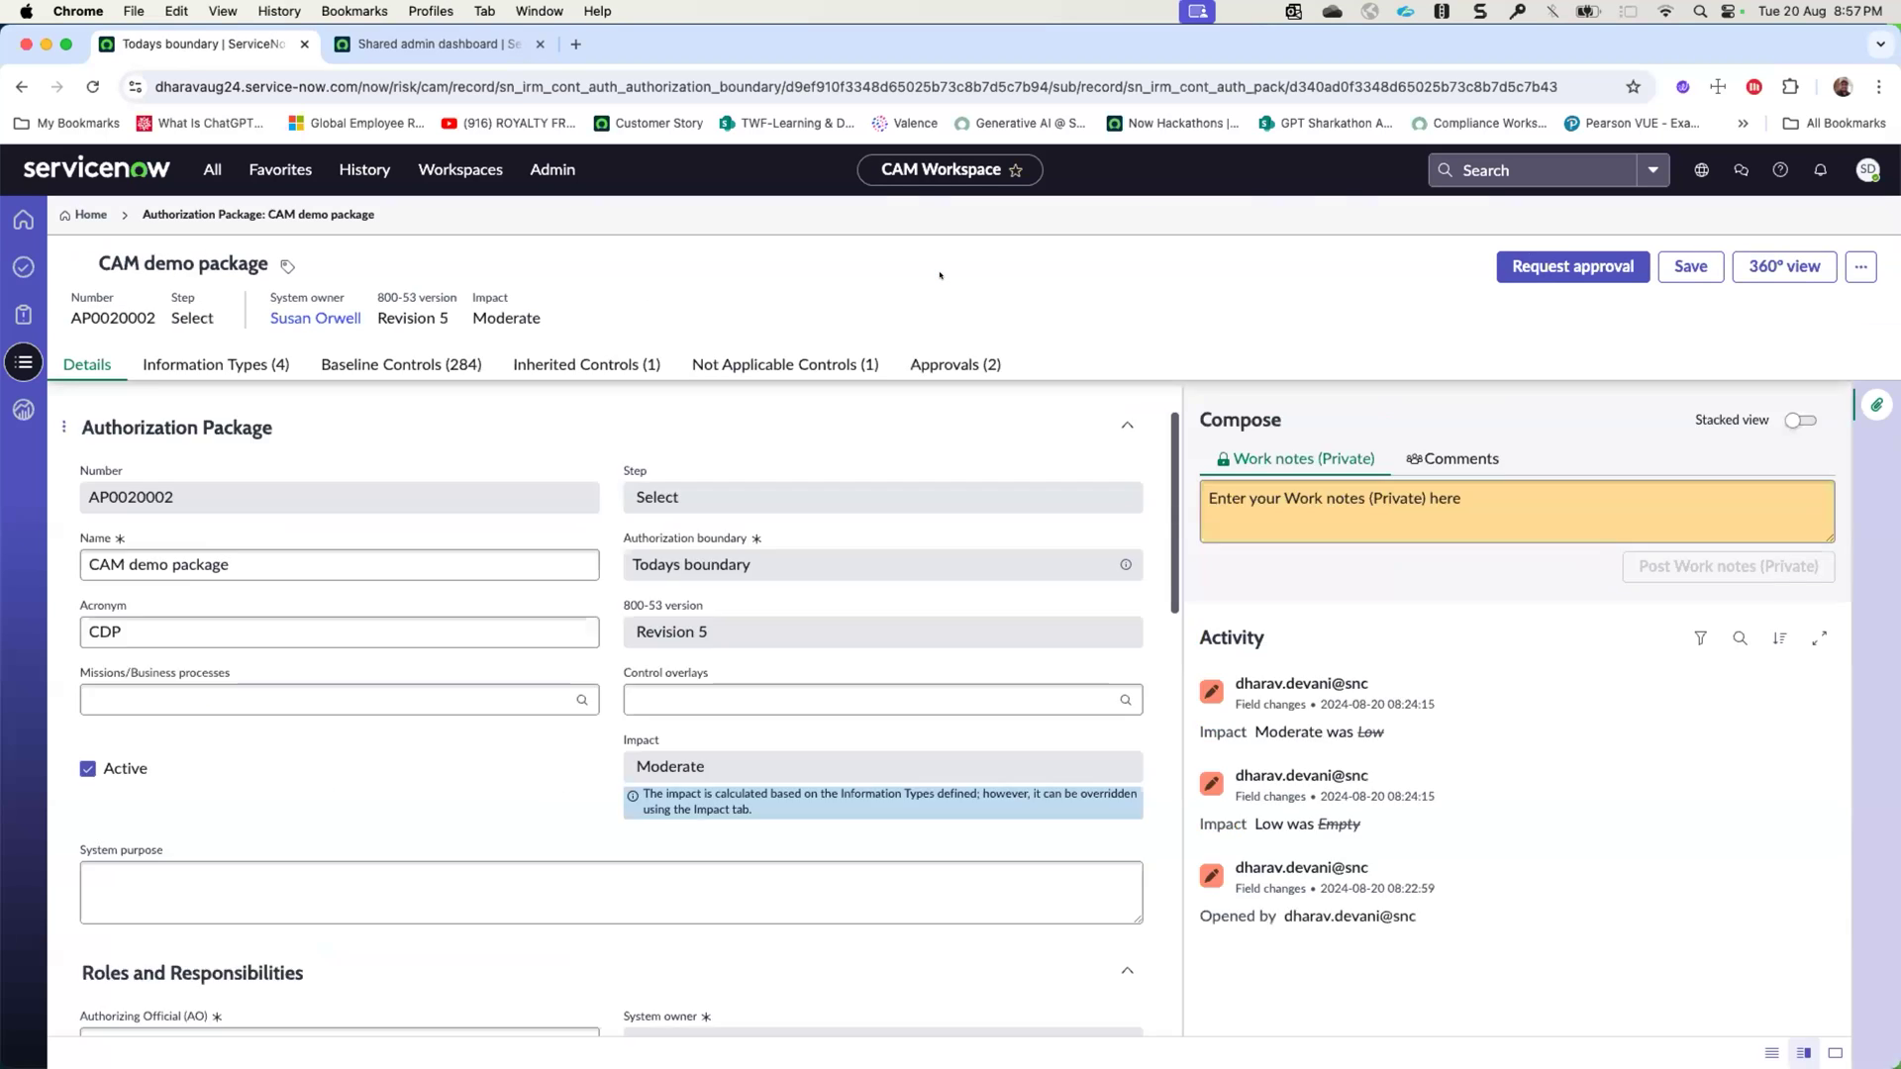
{"action": "left_click", "coordinate": [677, 365]}
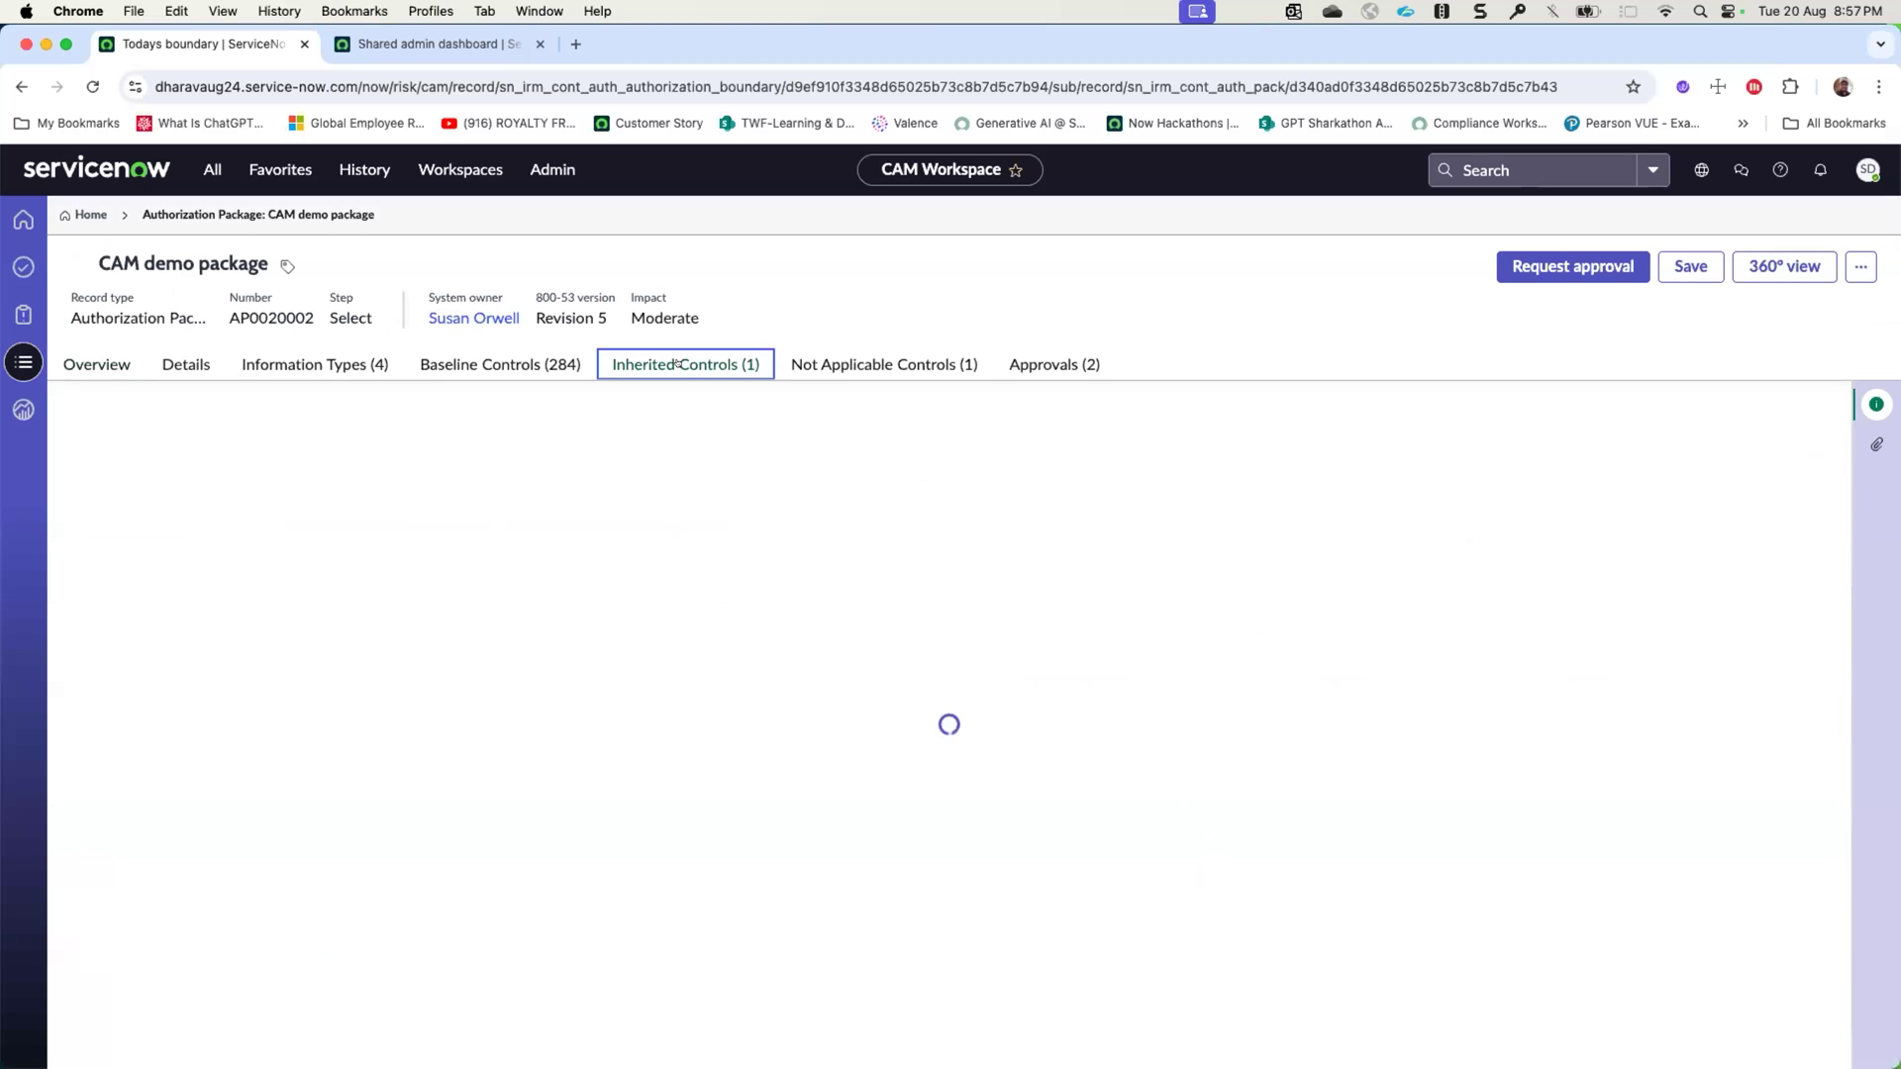
- Create a hybrid control for AC-17 Remote Access inheriting requirement AC-17.a from the Common provider package, then reload and view the hybrid controls
{"action": "left_click", "coordinate": [500, 365]}
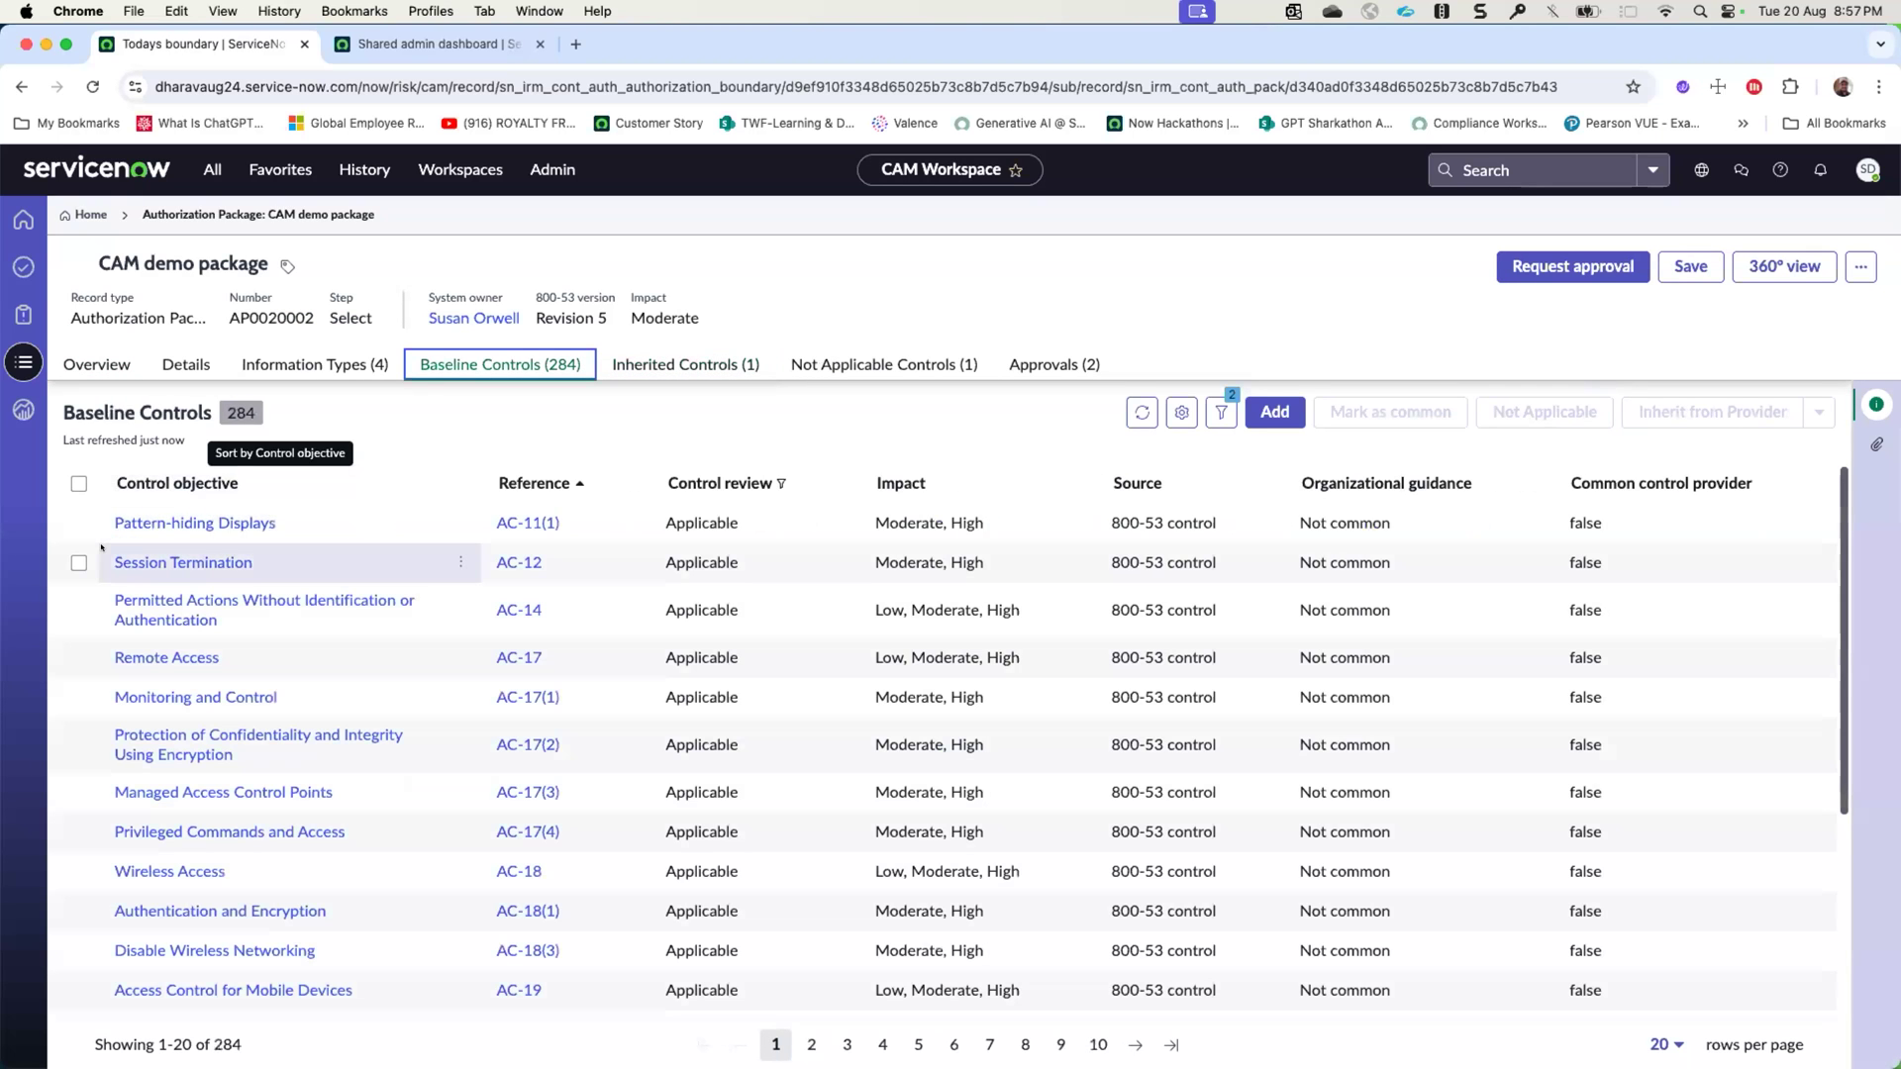
{"action": "left_click", "coordinate": [65, 659]}
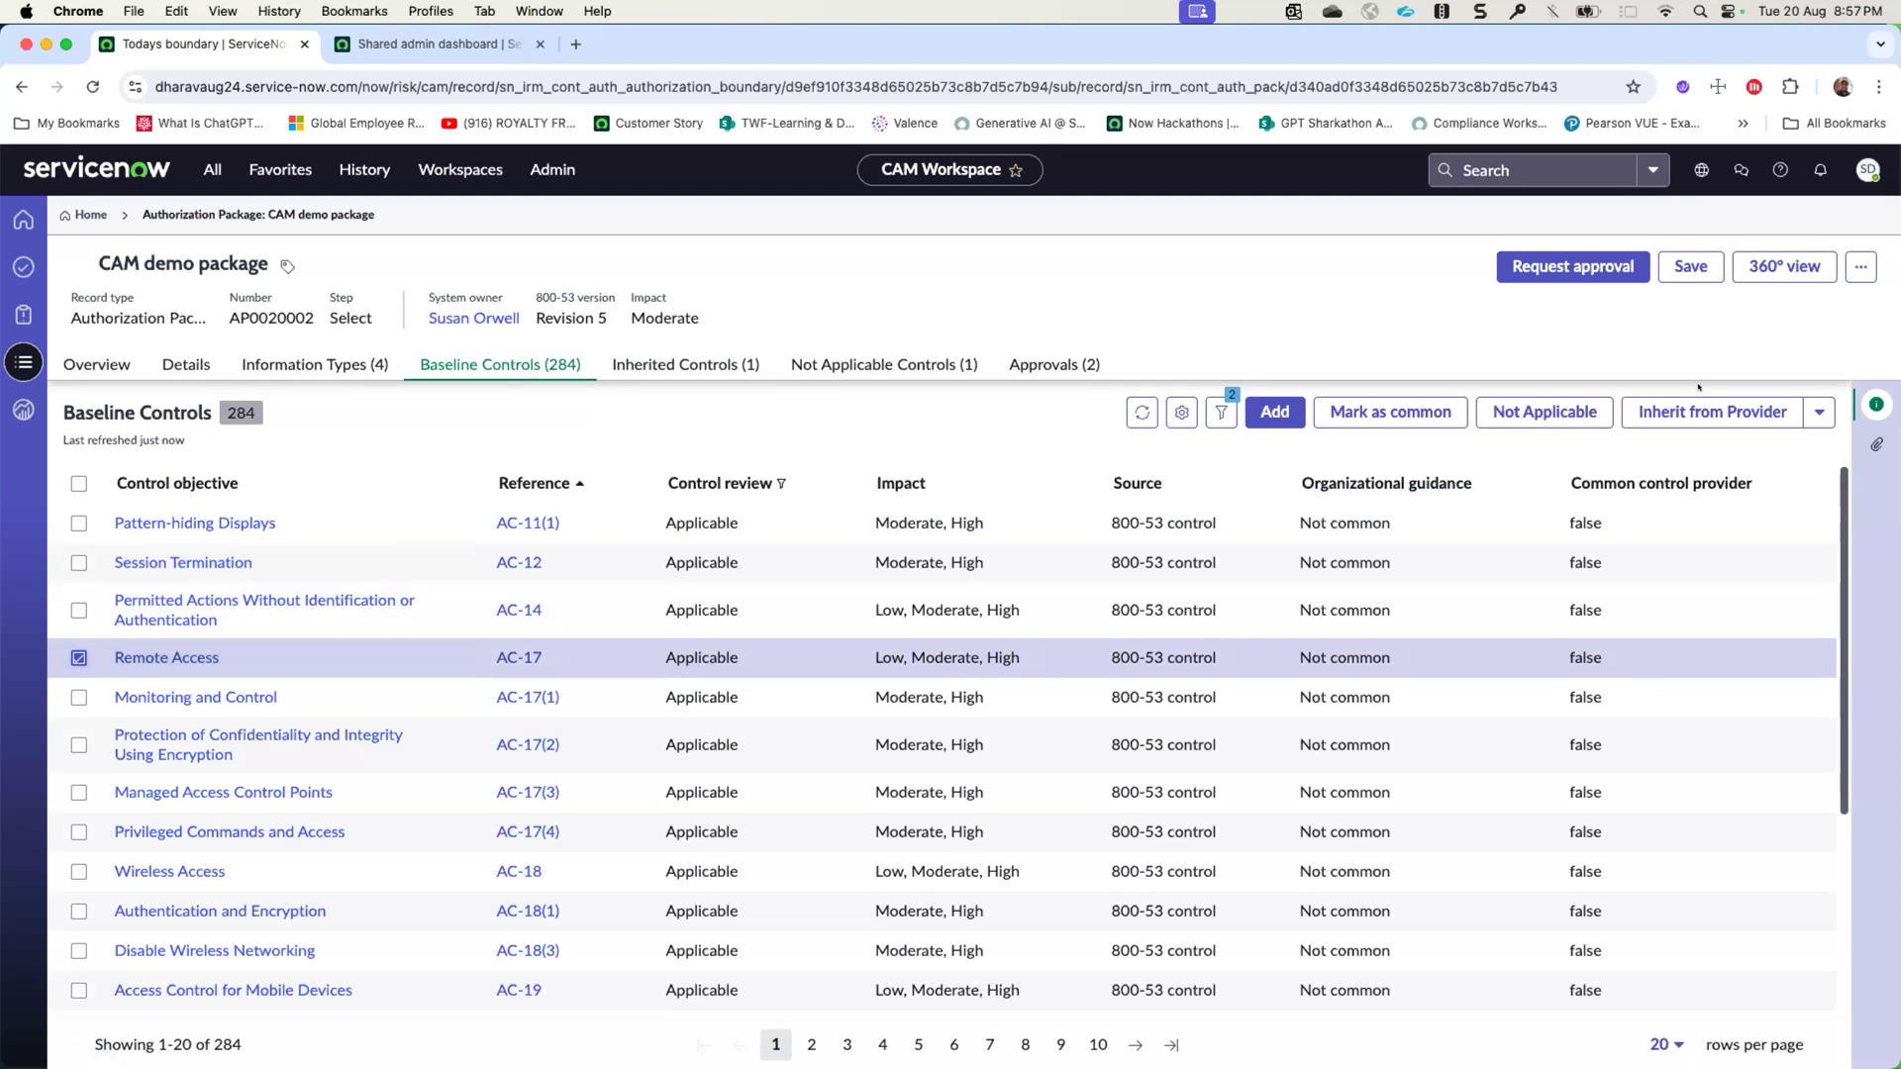
{"action": "left_click", "coordinate": [1820, 412]}
{"action": "left_click", "coordinate": [1715, 446]}
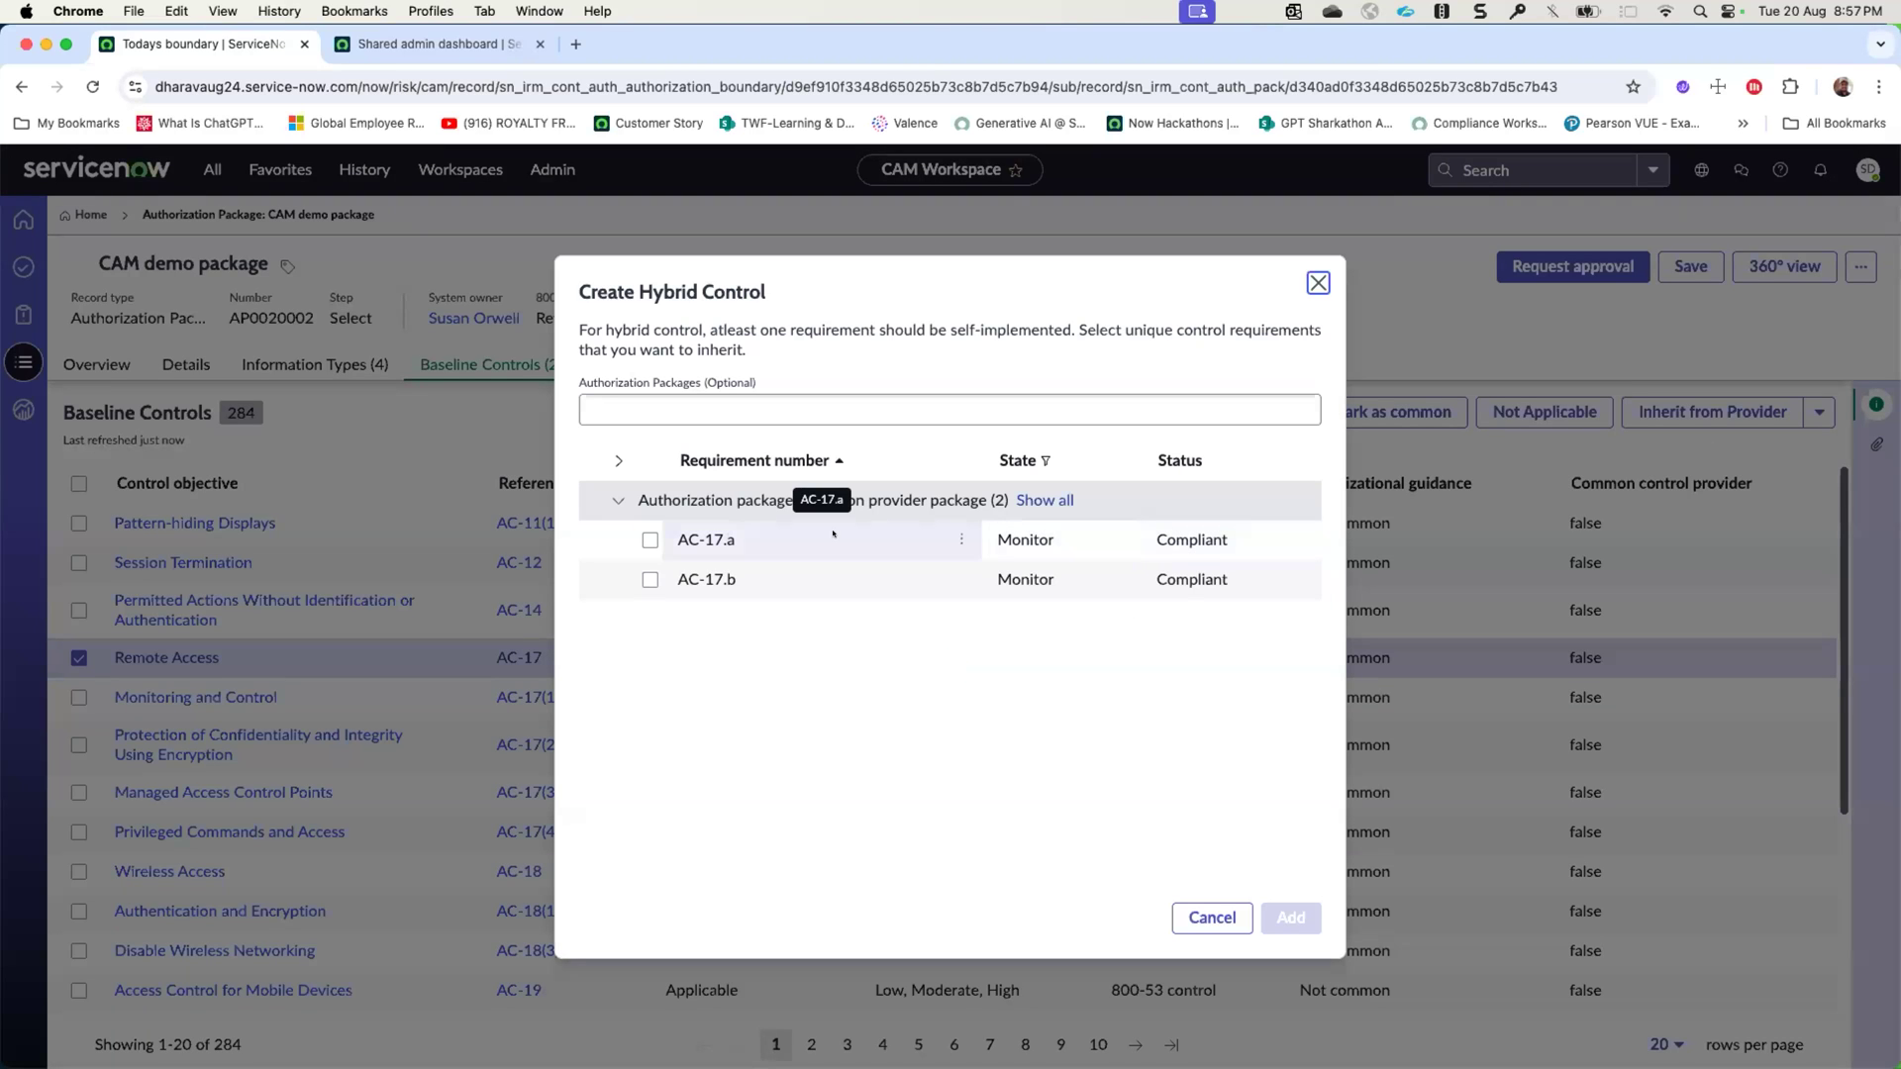
{"action": "left_click", "coordinate": [649, 540]}
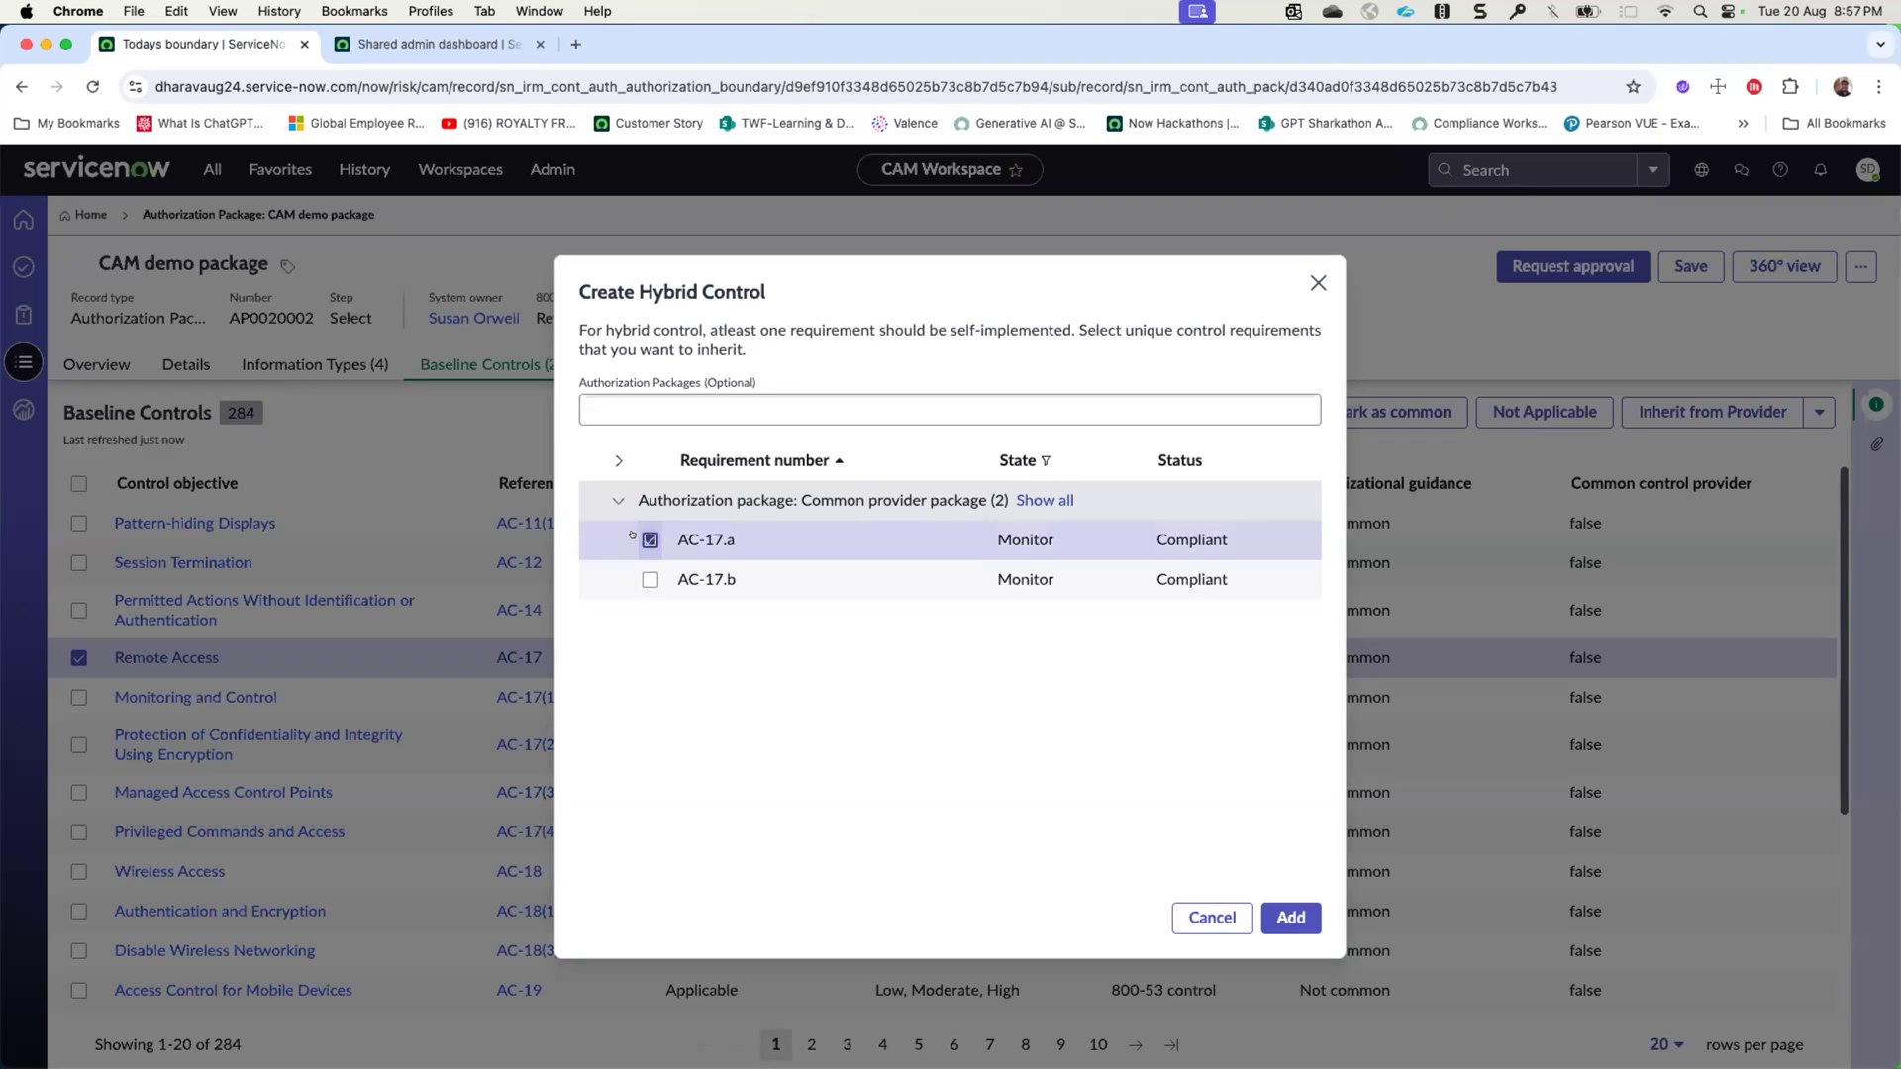
{"action": "left_click", "coordinate": [1285, 911]}
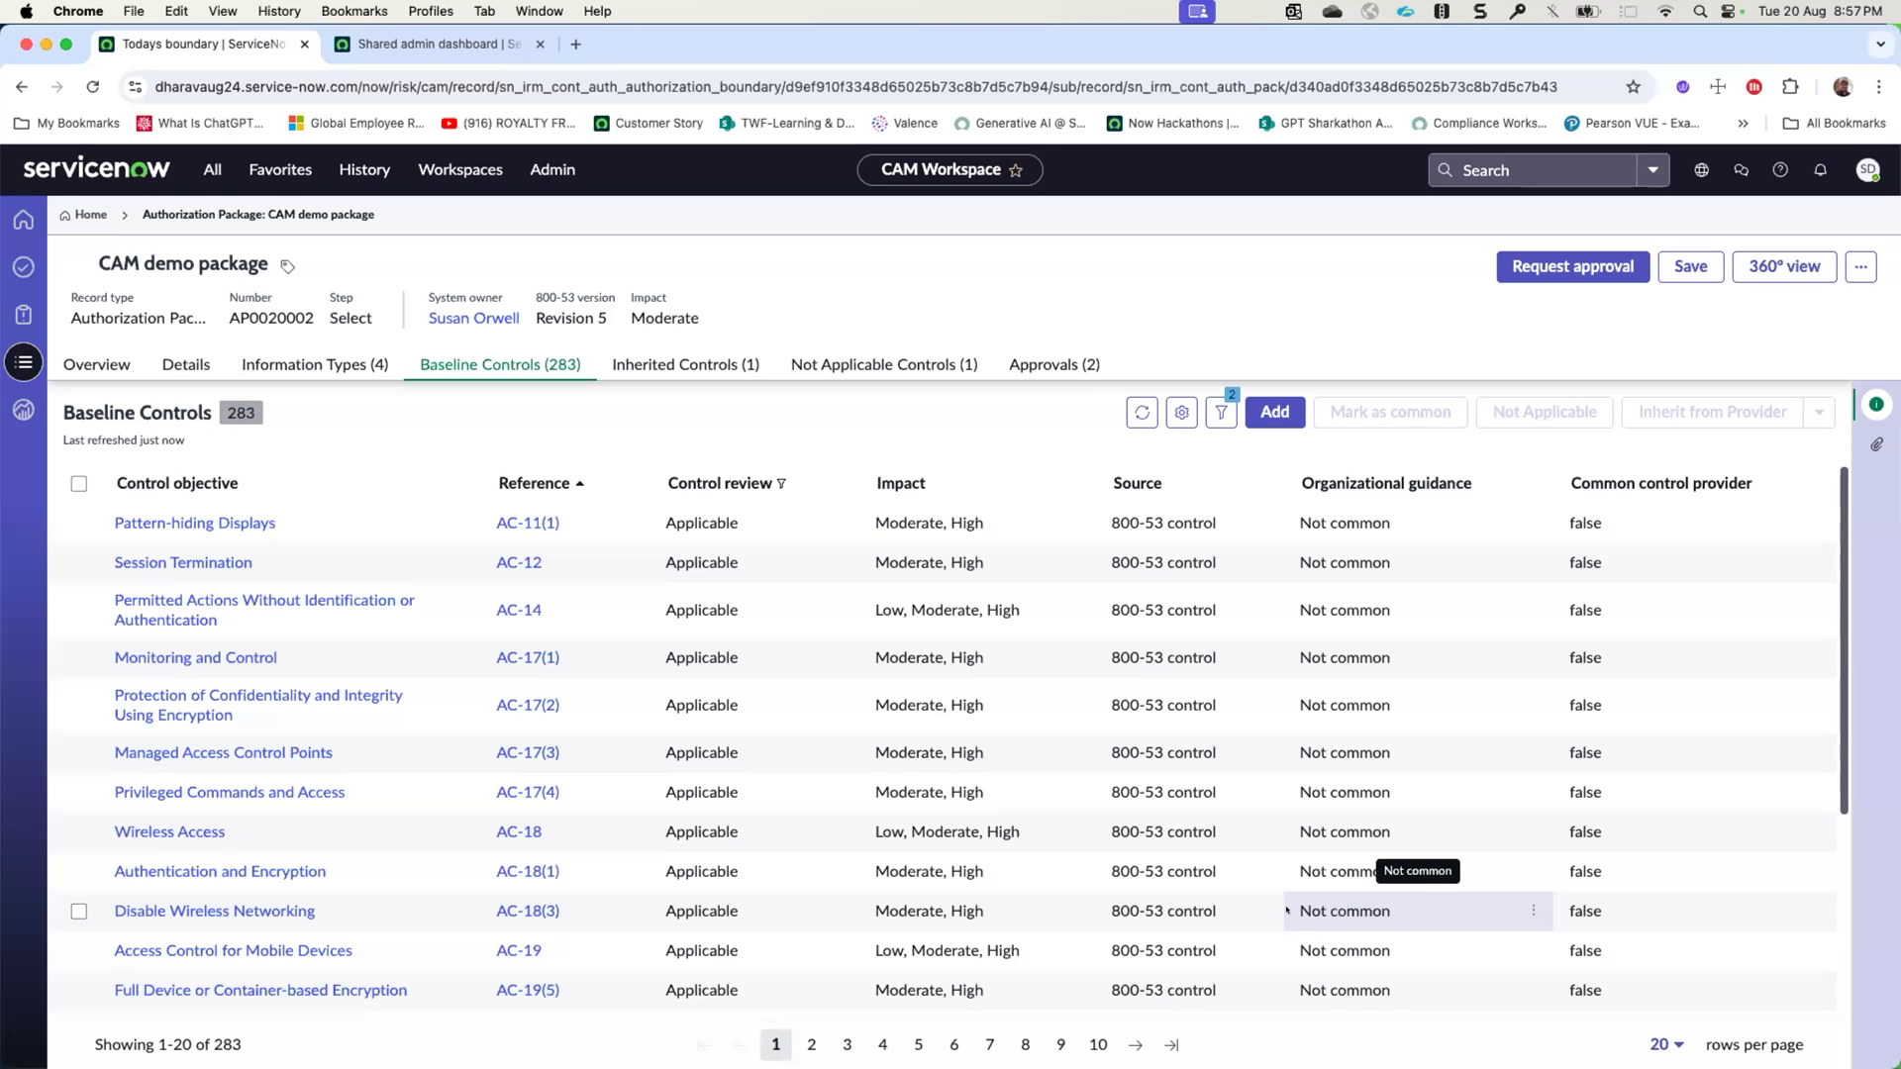
{"action": "right_click", "coordinate": [670, 212]}
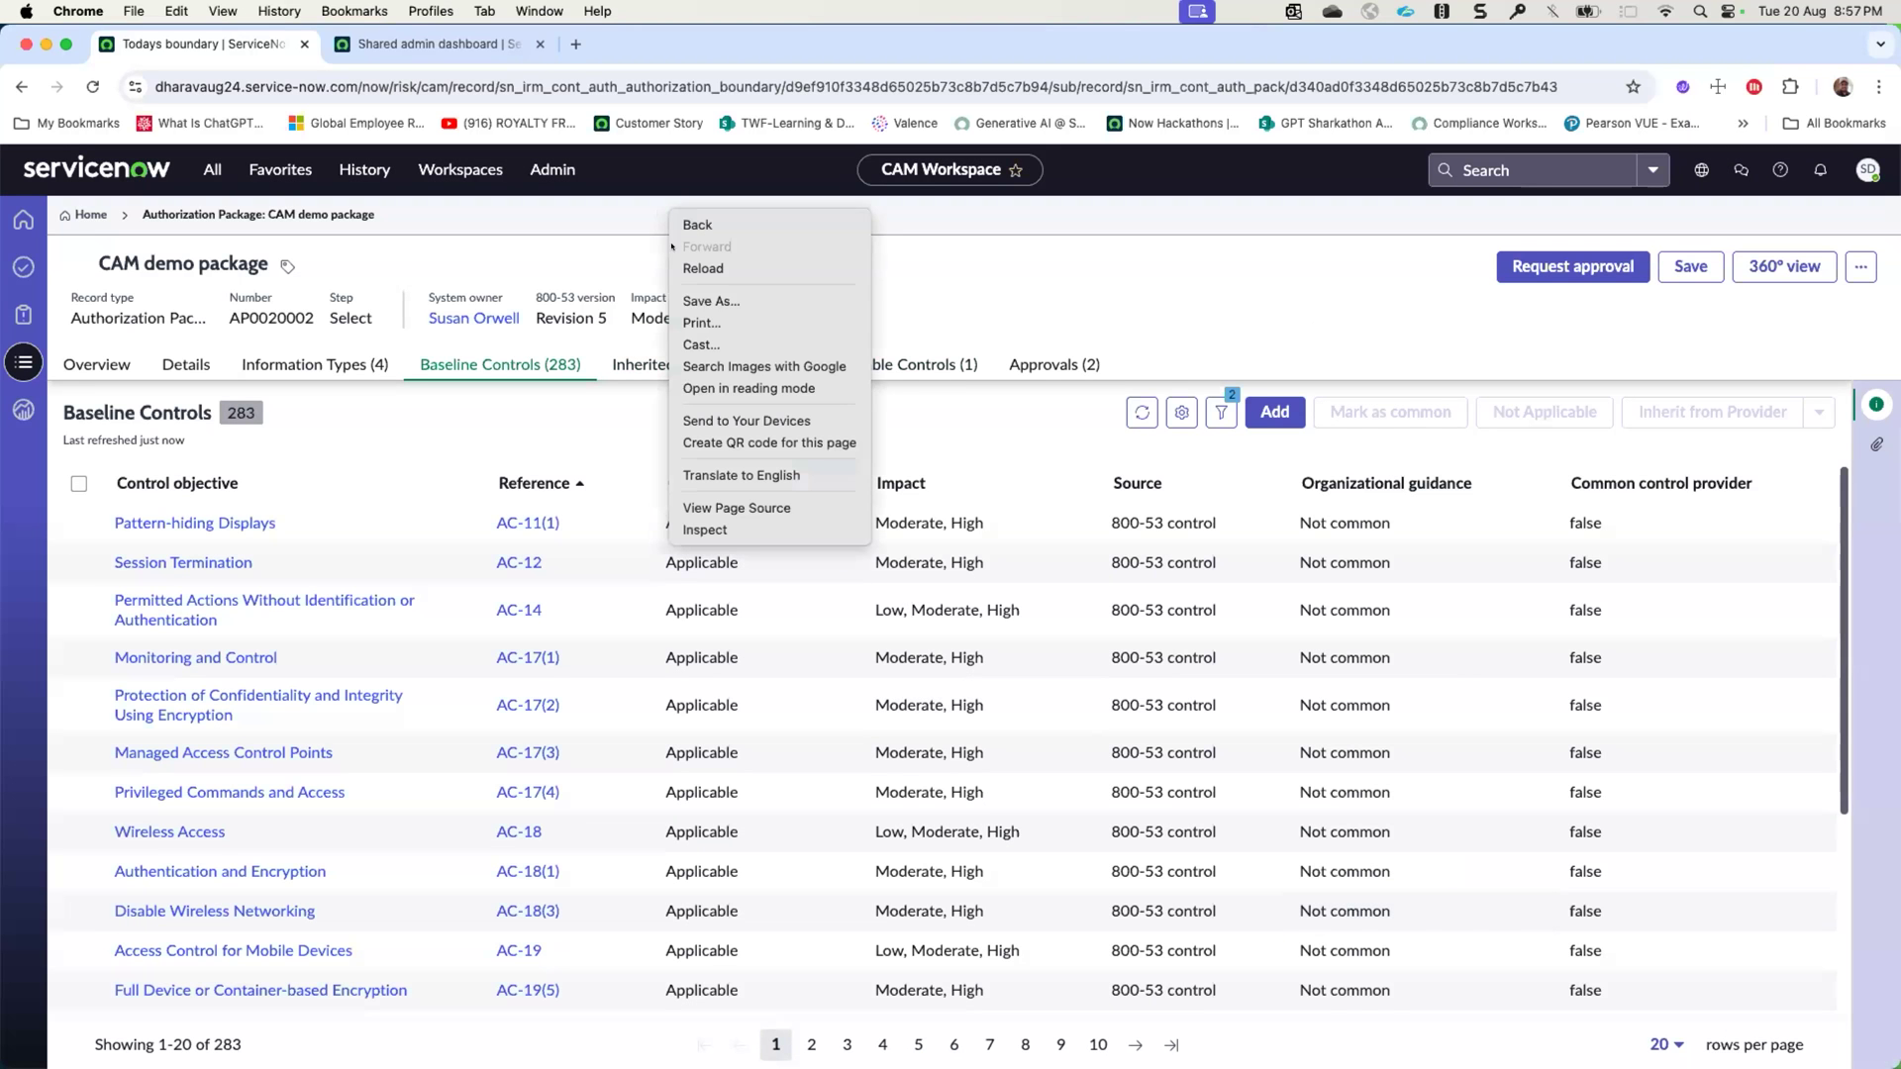
{"action": "left_click", "coordinate": [702, 271]}
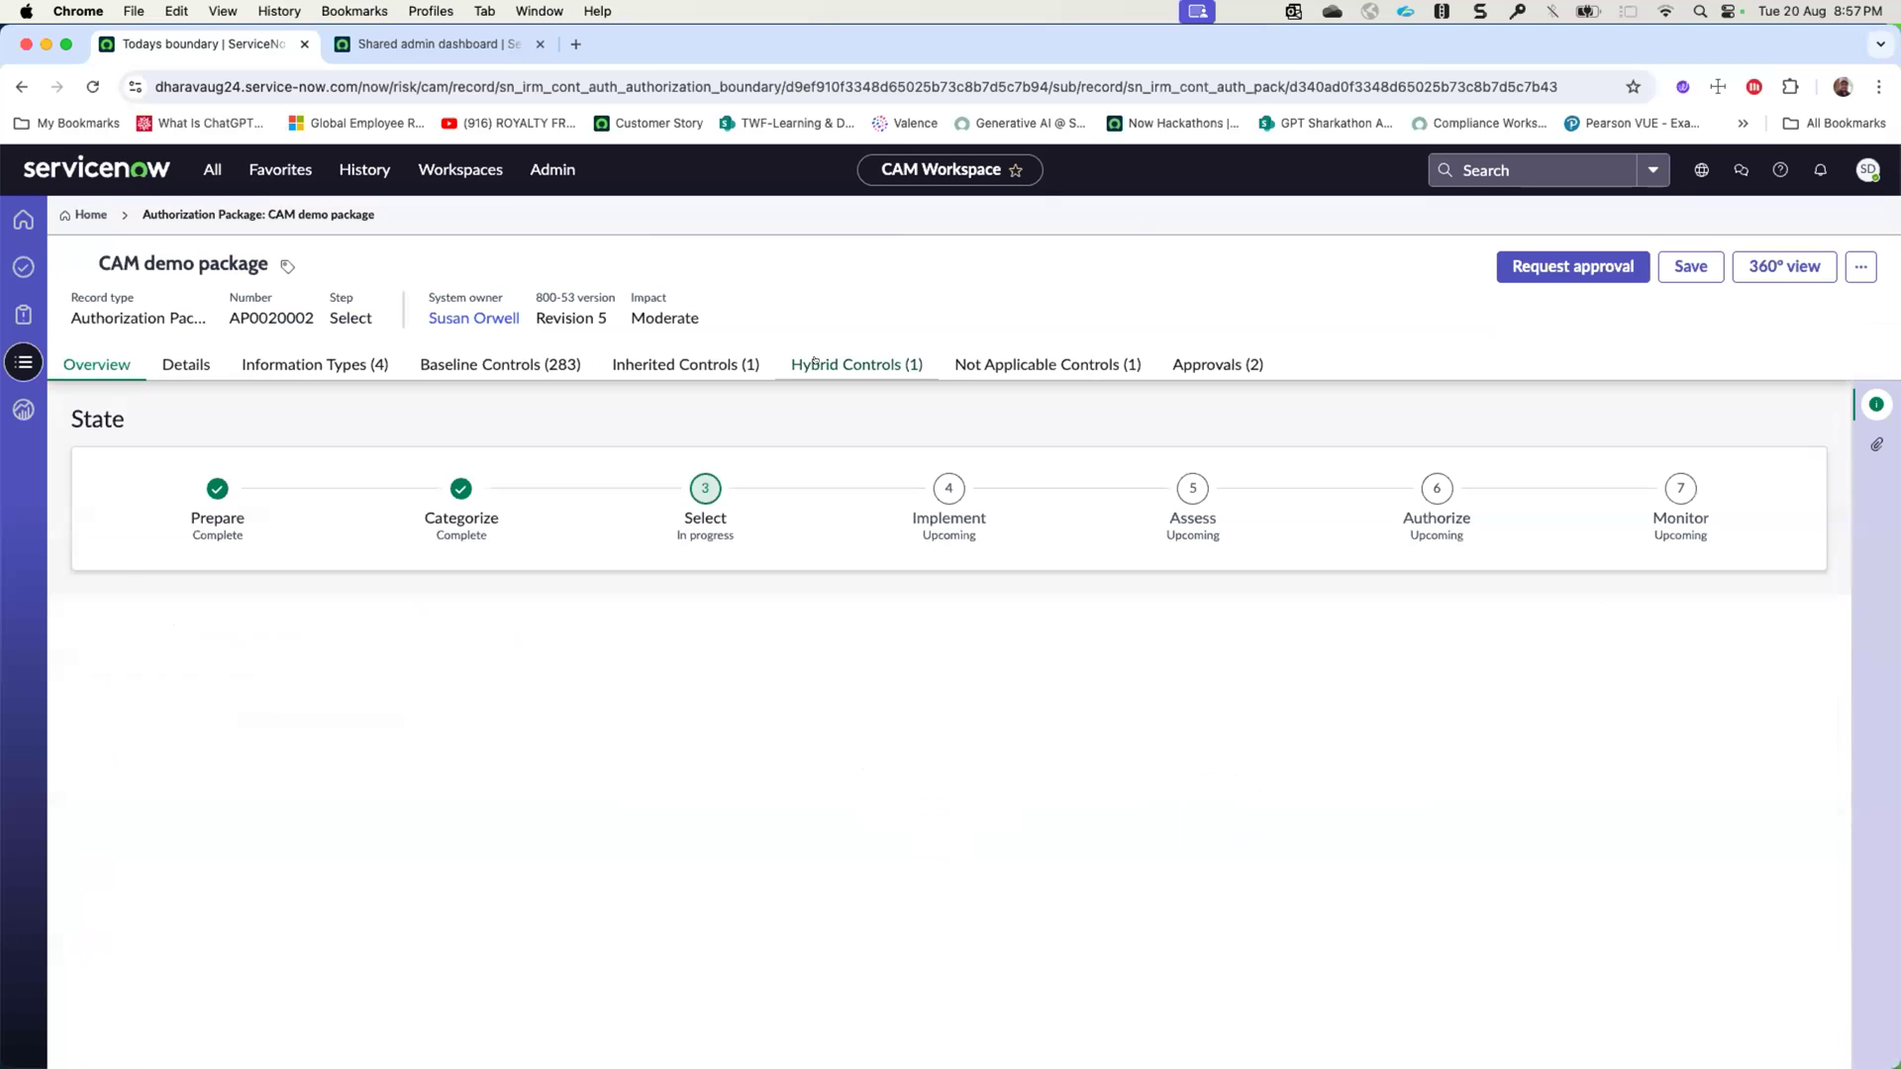
{"action": "left_click", "coordinate": [814, 363]}
- Mark the baseline controls AC-11(1), AC-12 and AC-14 as common controls
{"action": "left_click", "coordinate": [545, 367]}
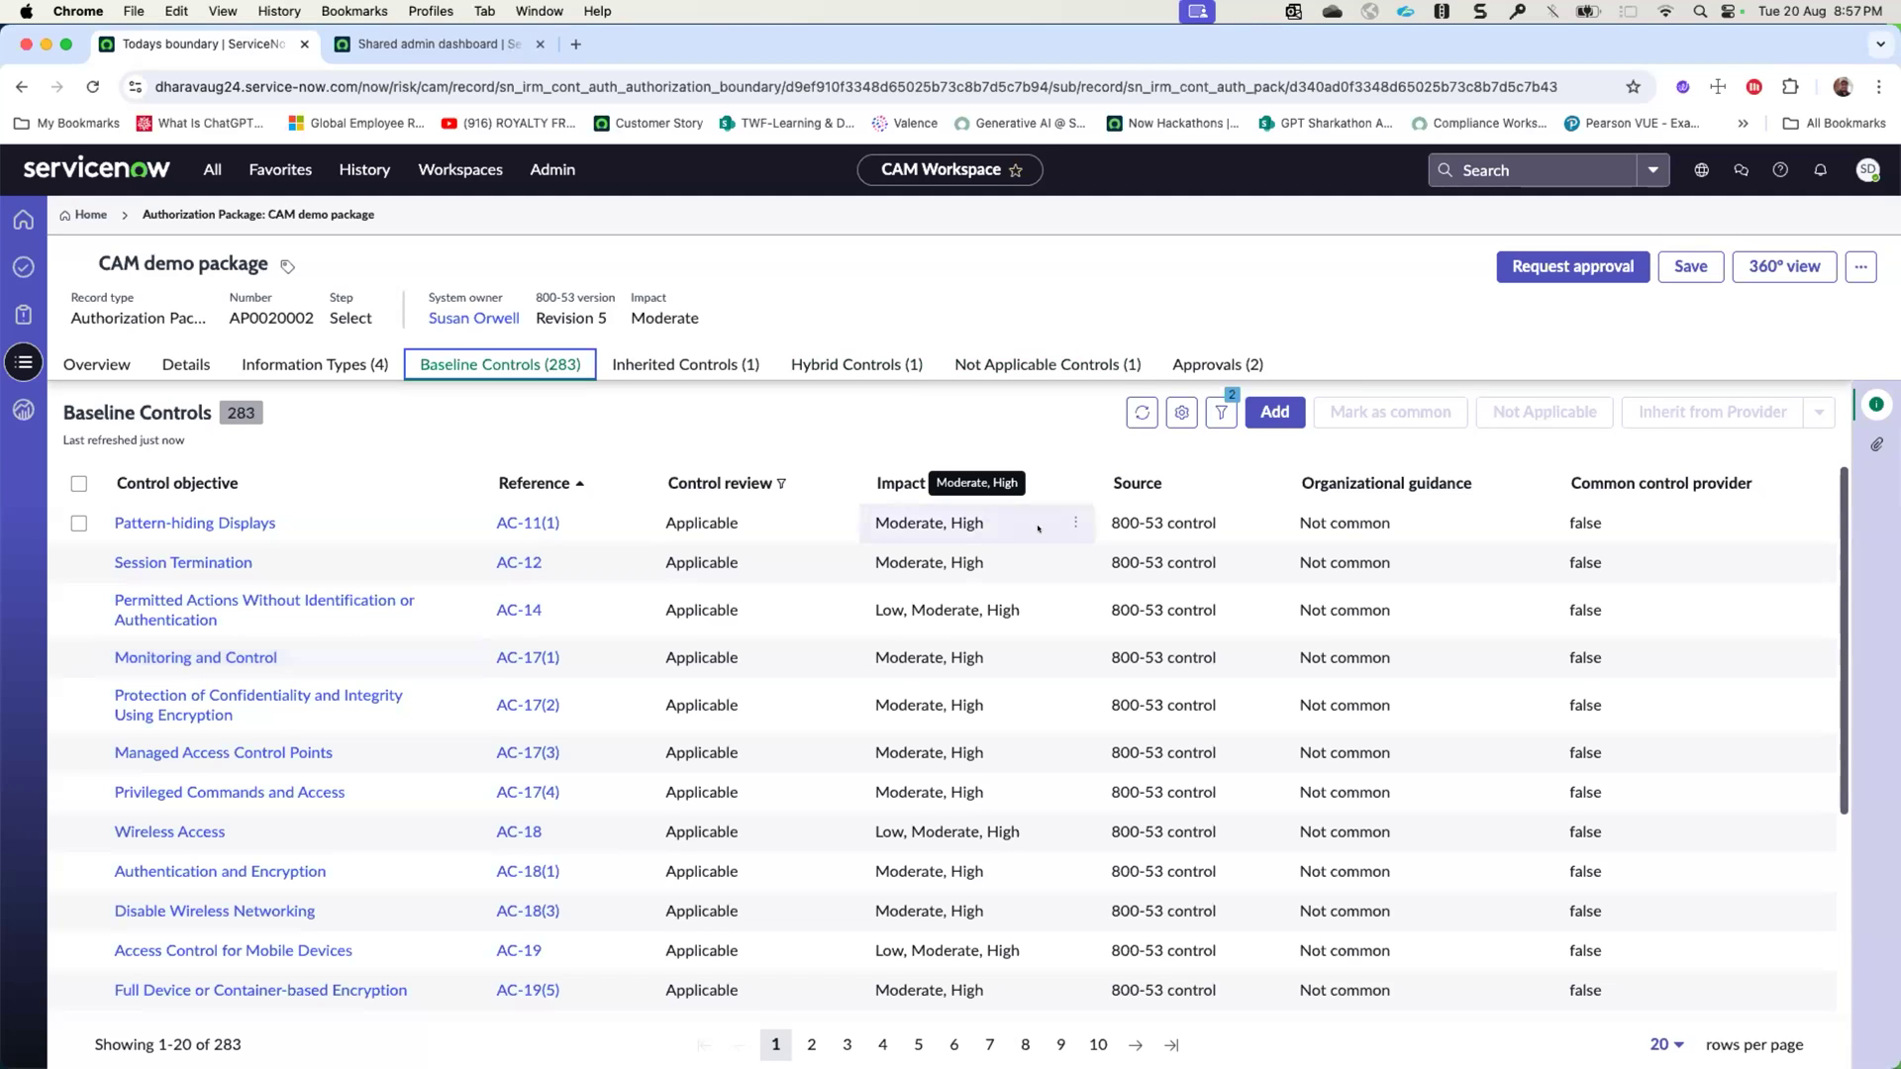
{"action": "left_click", "coordinate": [78, 522]}
{"action": "left_click", "coordinate": [78, 562]}
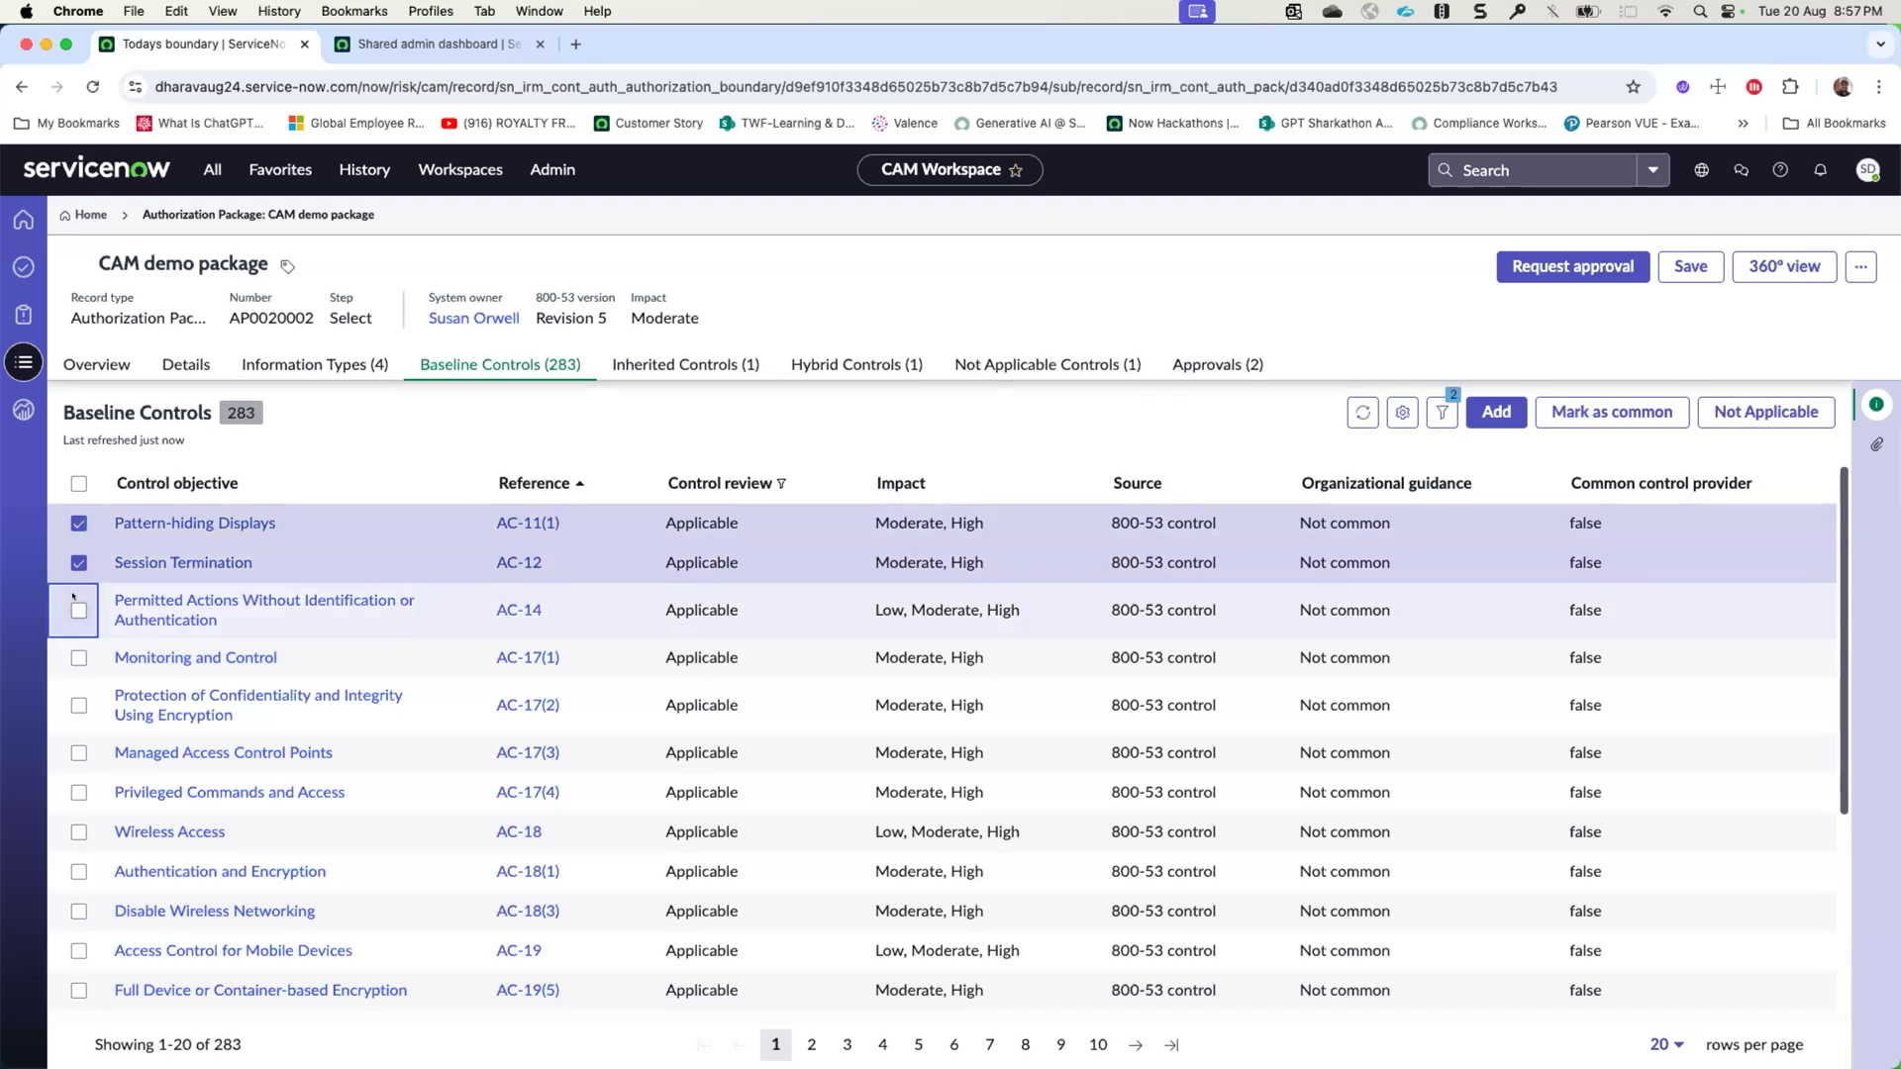
{"action": "left_click", "coordinate": [78, 610]}
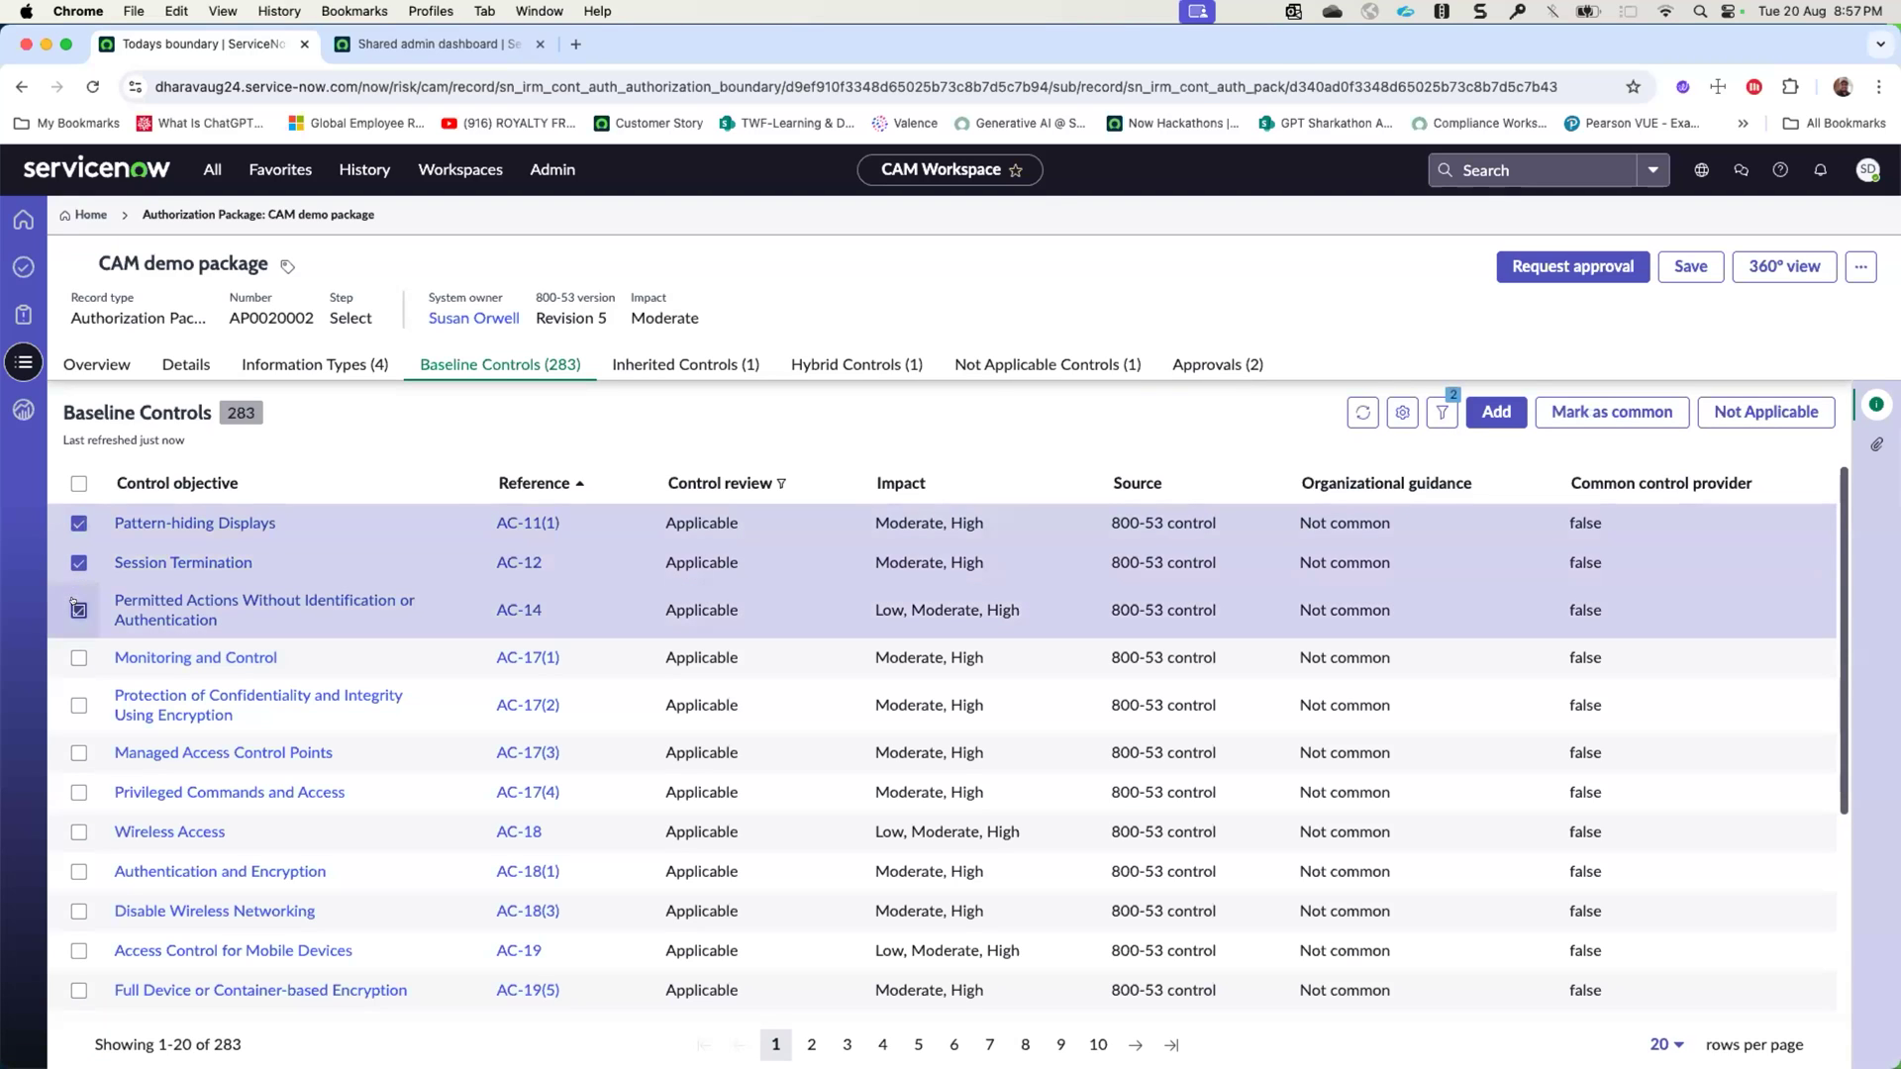
{"action": "left_click", "coordinate": [1641, 409]}
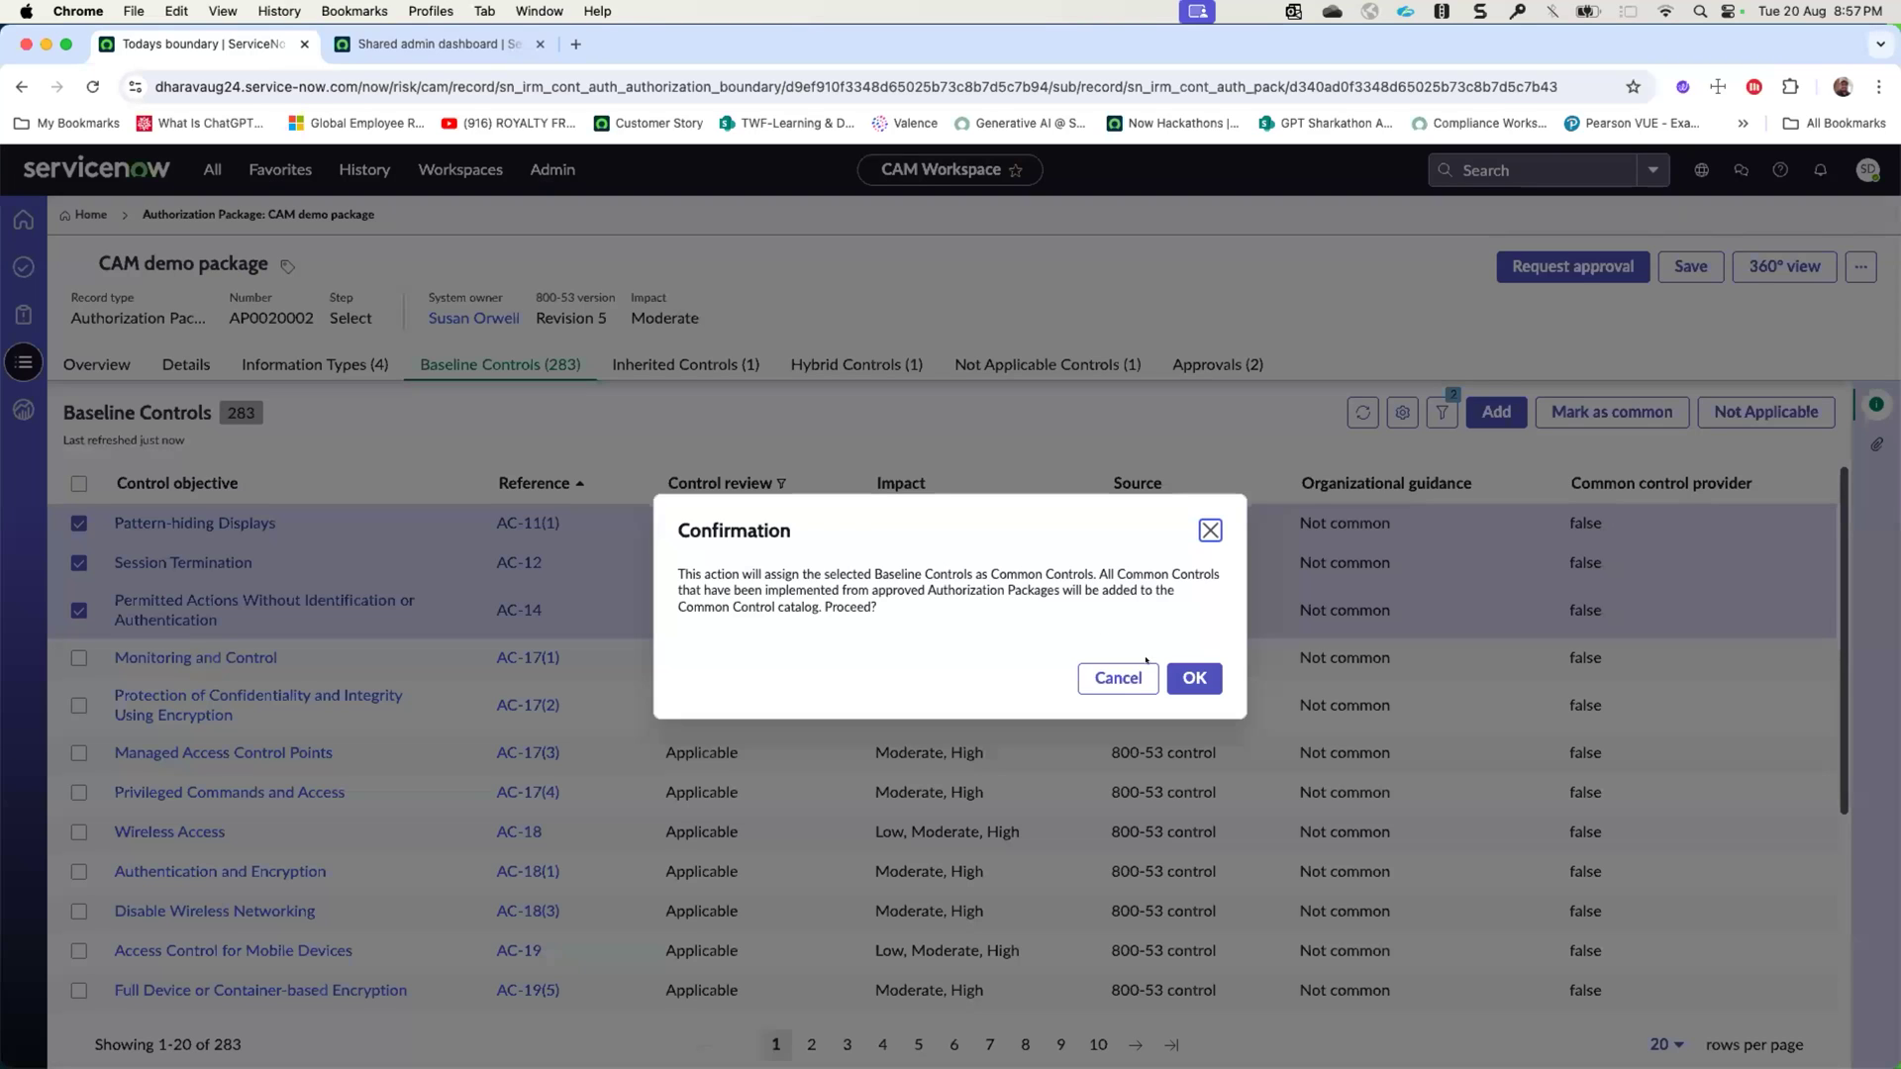
{"action": "left_click", "coordinate": [1208, 676]}
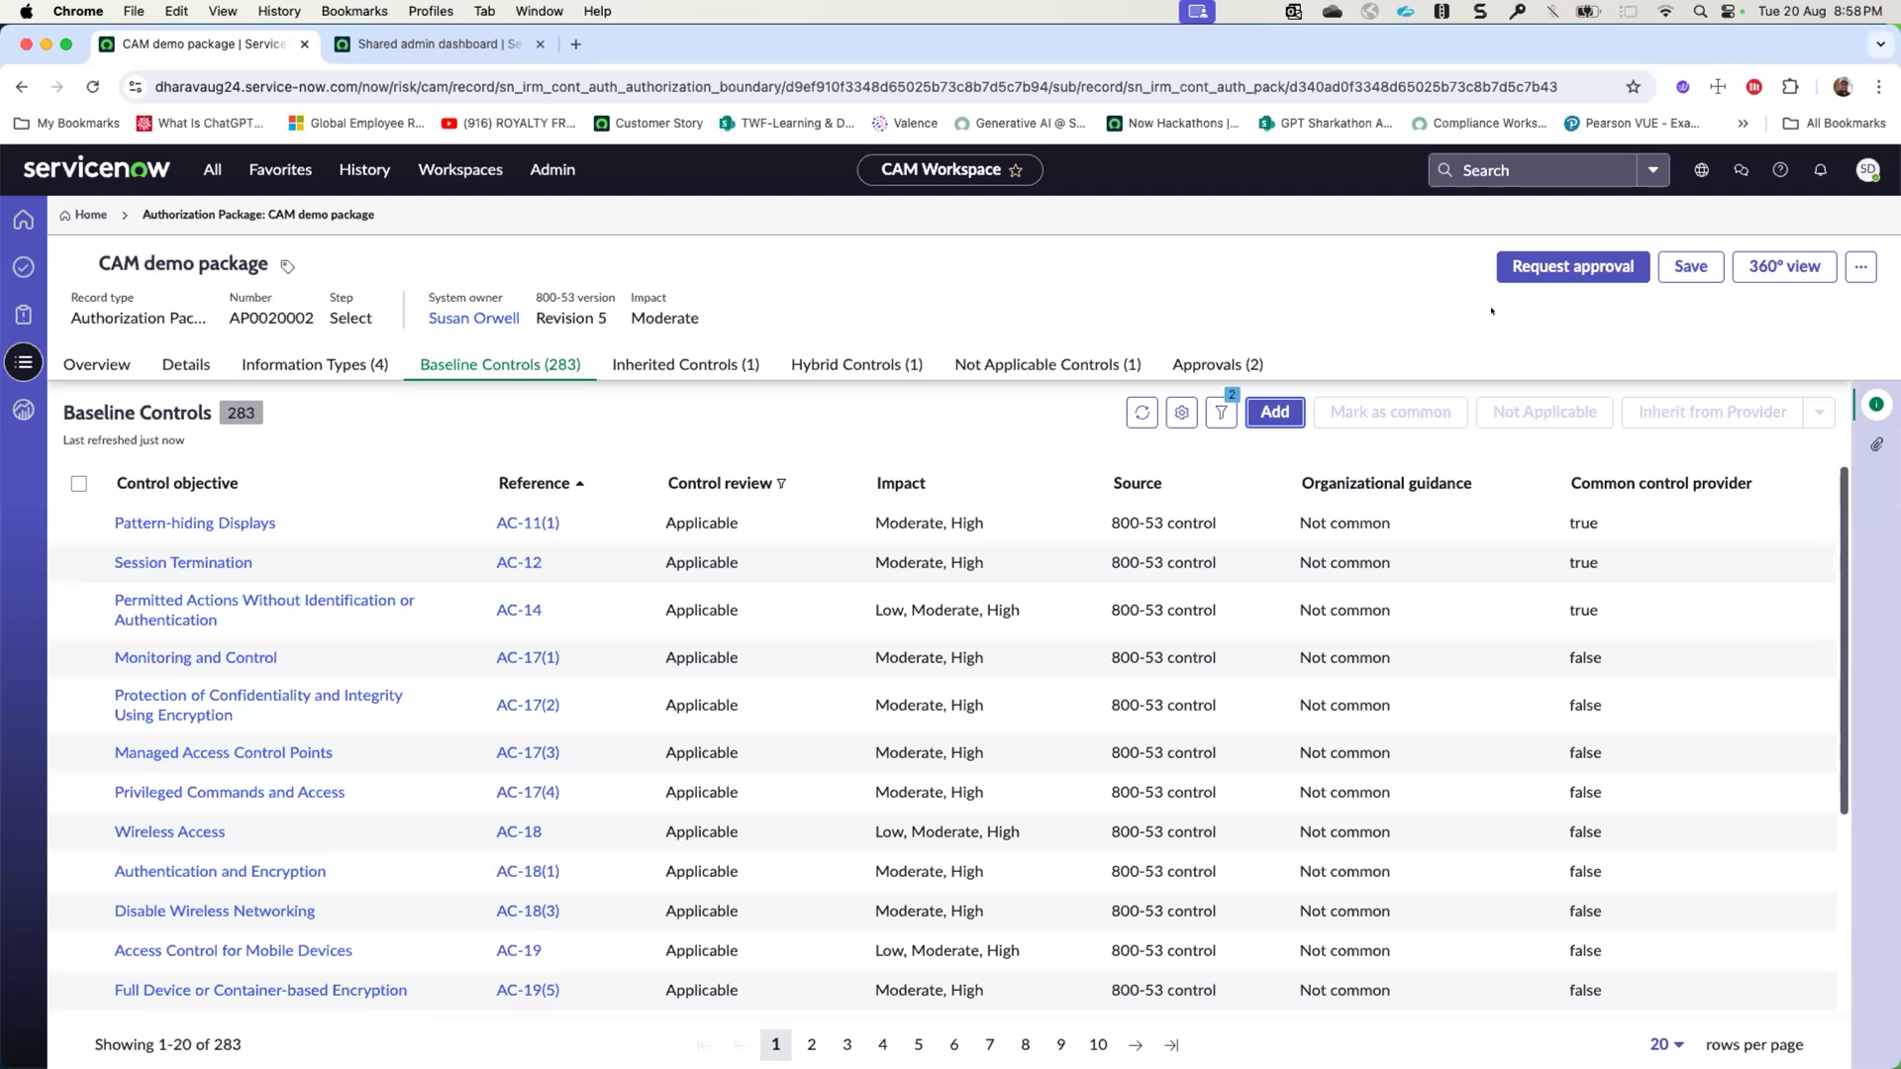
- Request approval of the package's control selection and review its details and baseline controls
{"action": "left_click", "coordinate": [1571, 272]}
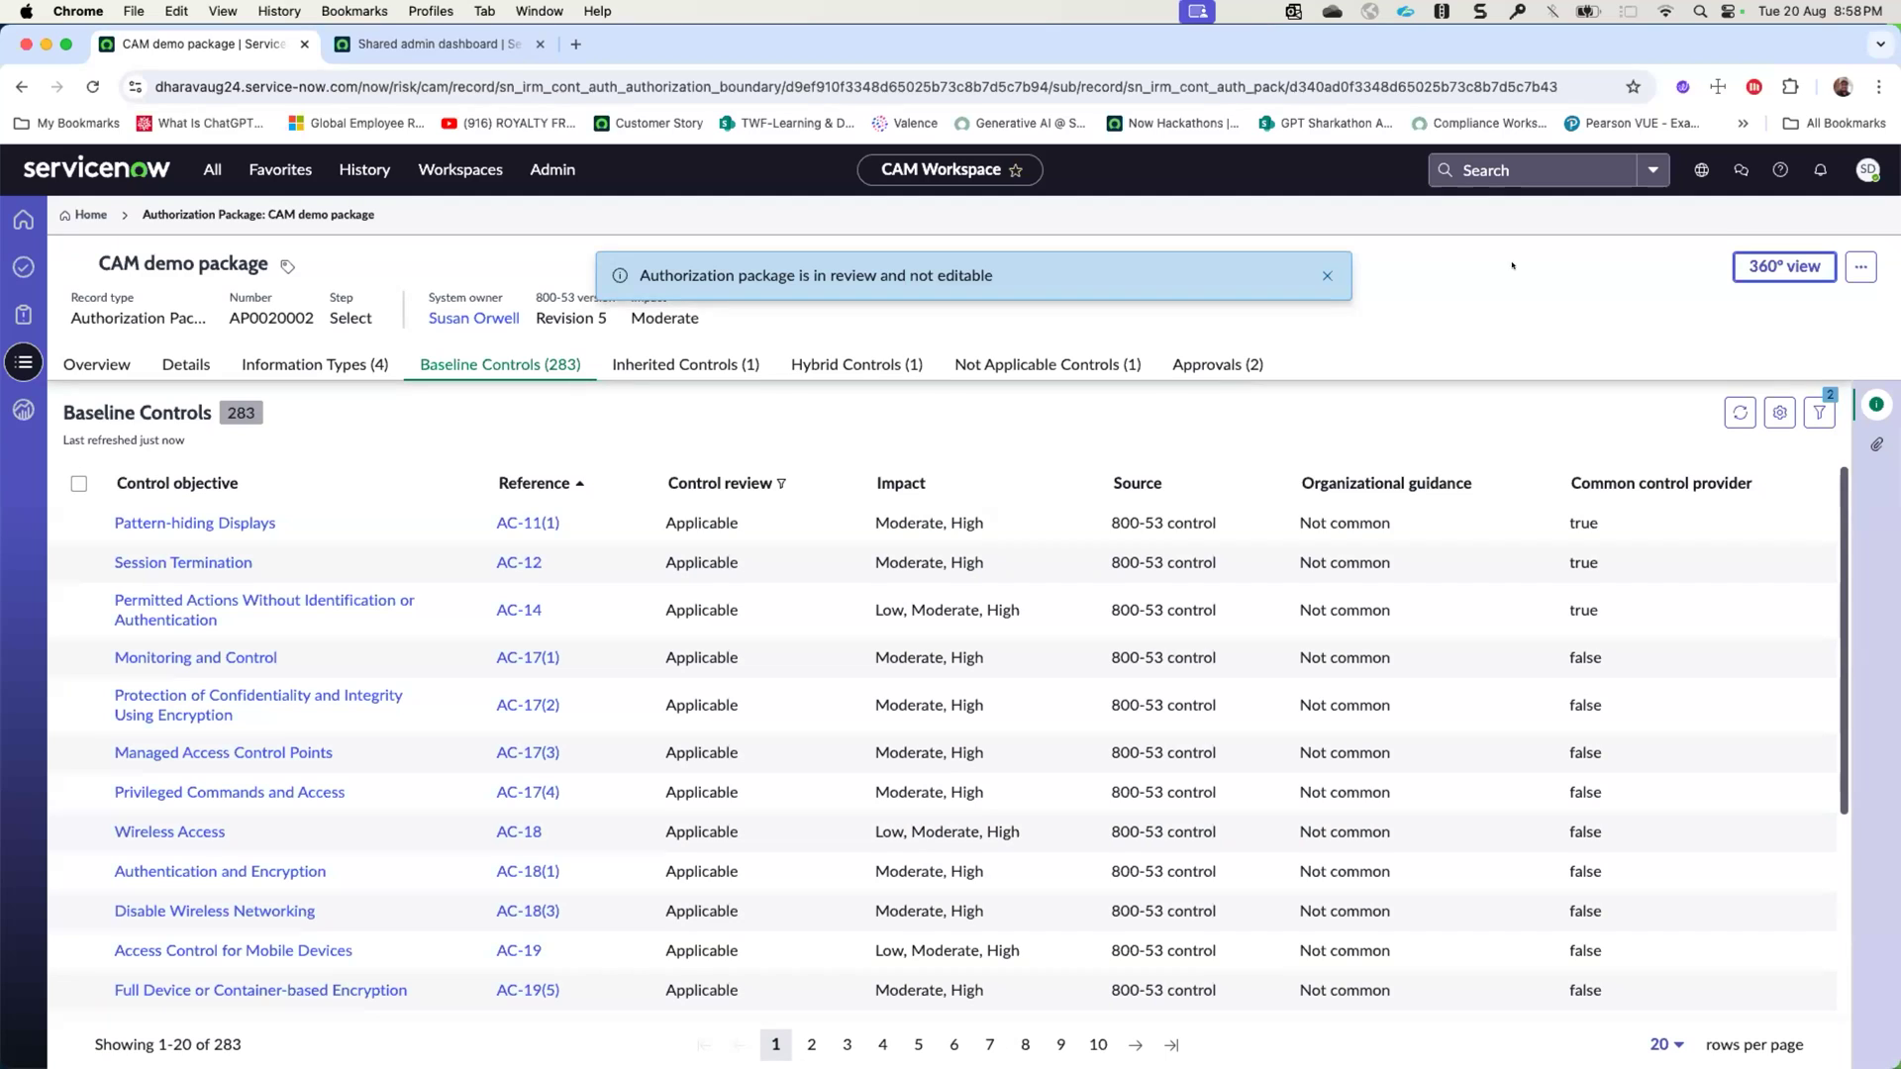
{"action": "left_click", "coordinate": [1326, 273]}
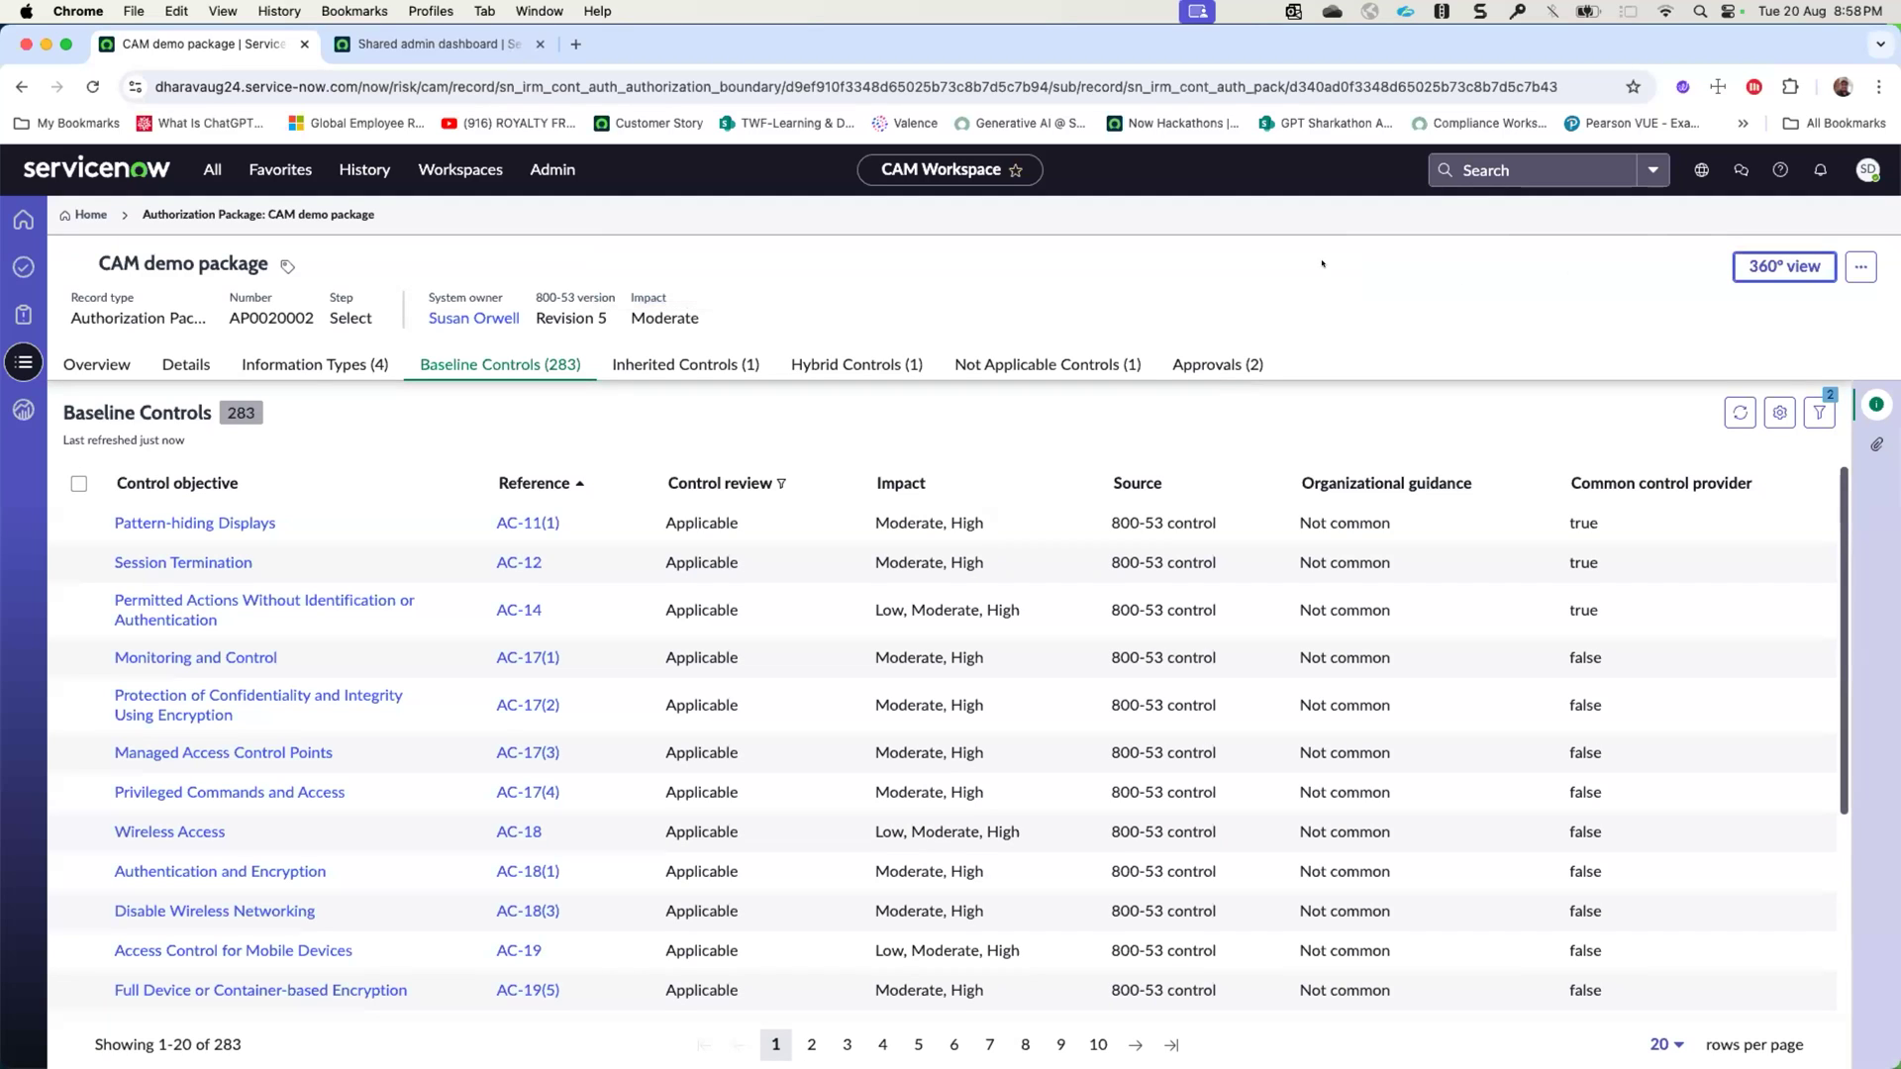
{"action": "left_click", "coordinate": [167, 363]}
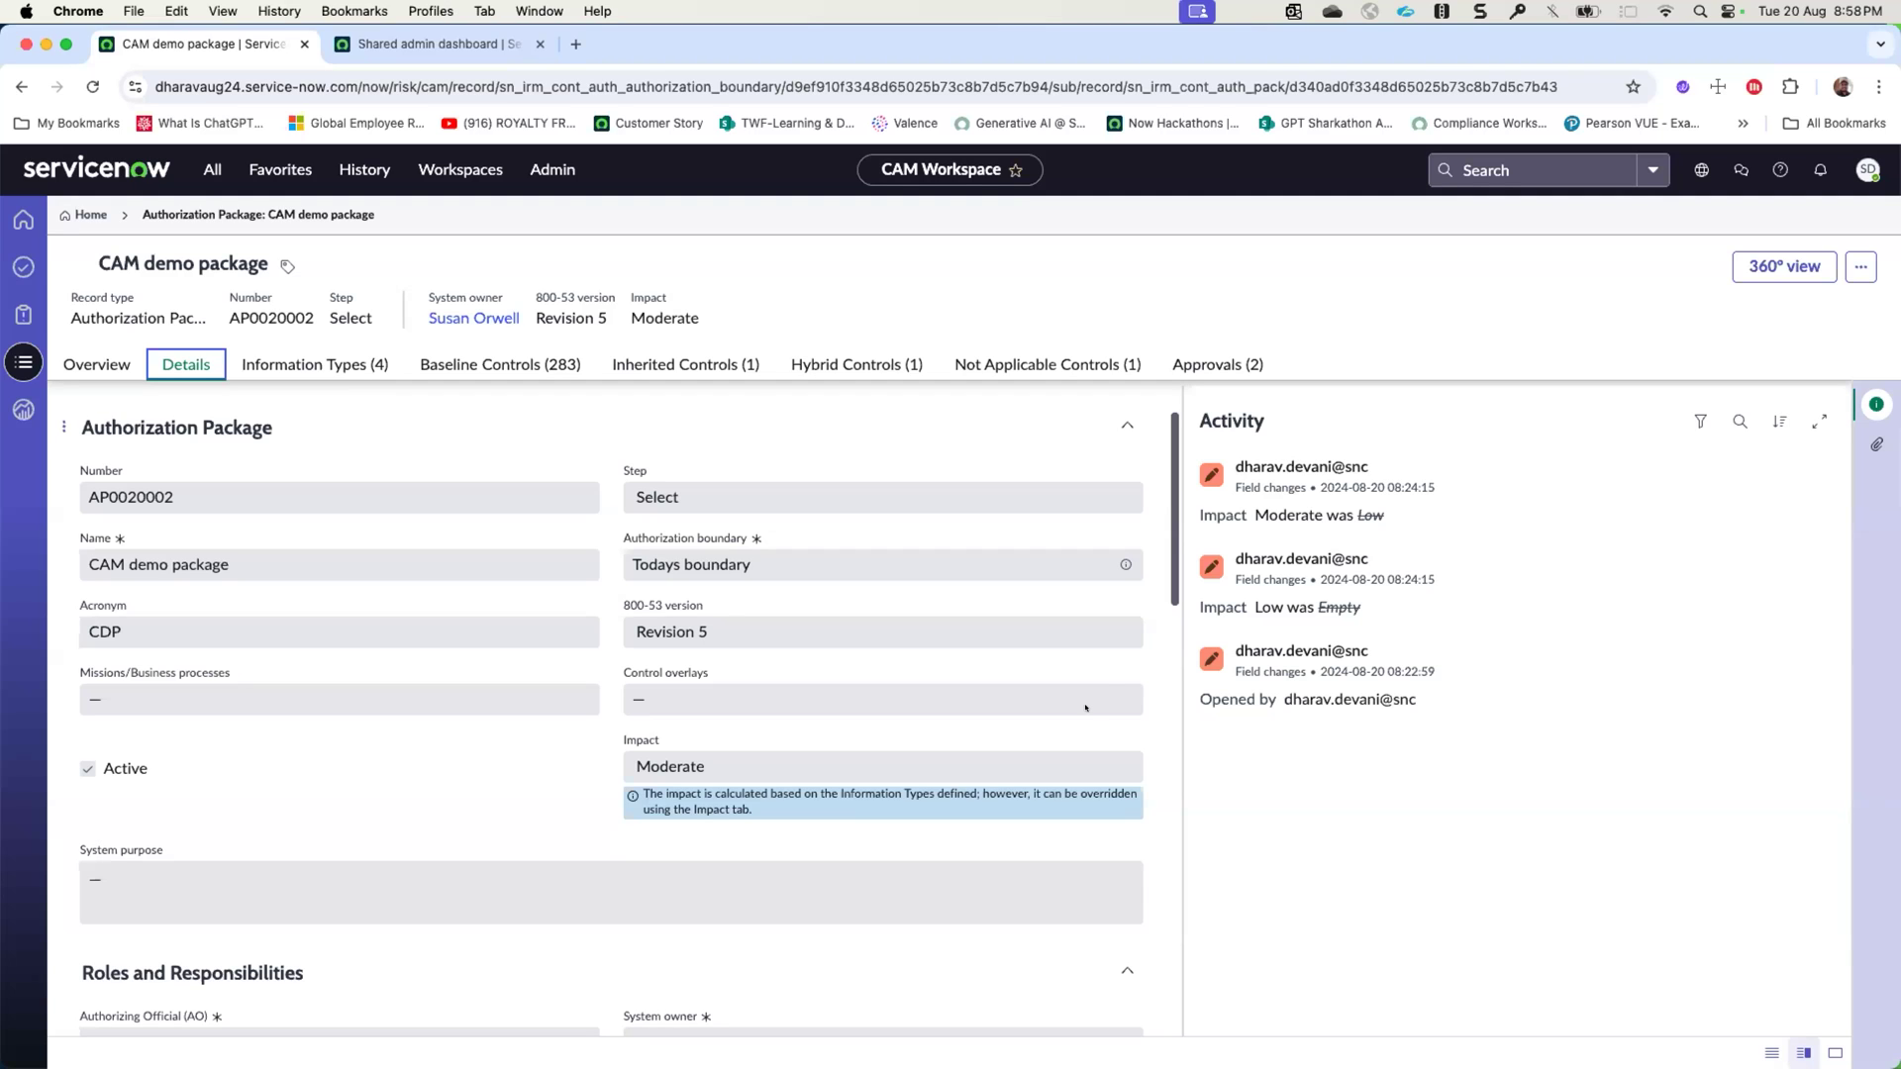
{"action": "left_click", "coordinate": [500, 365]}
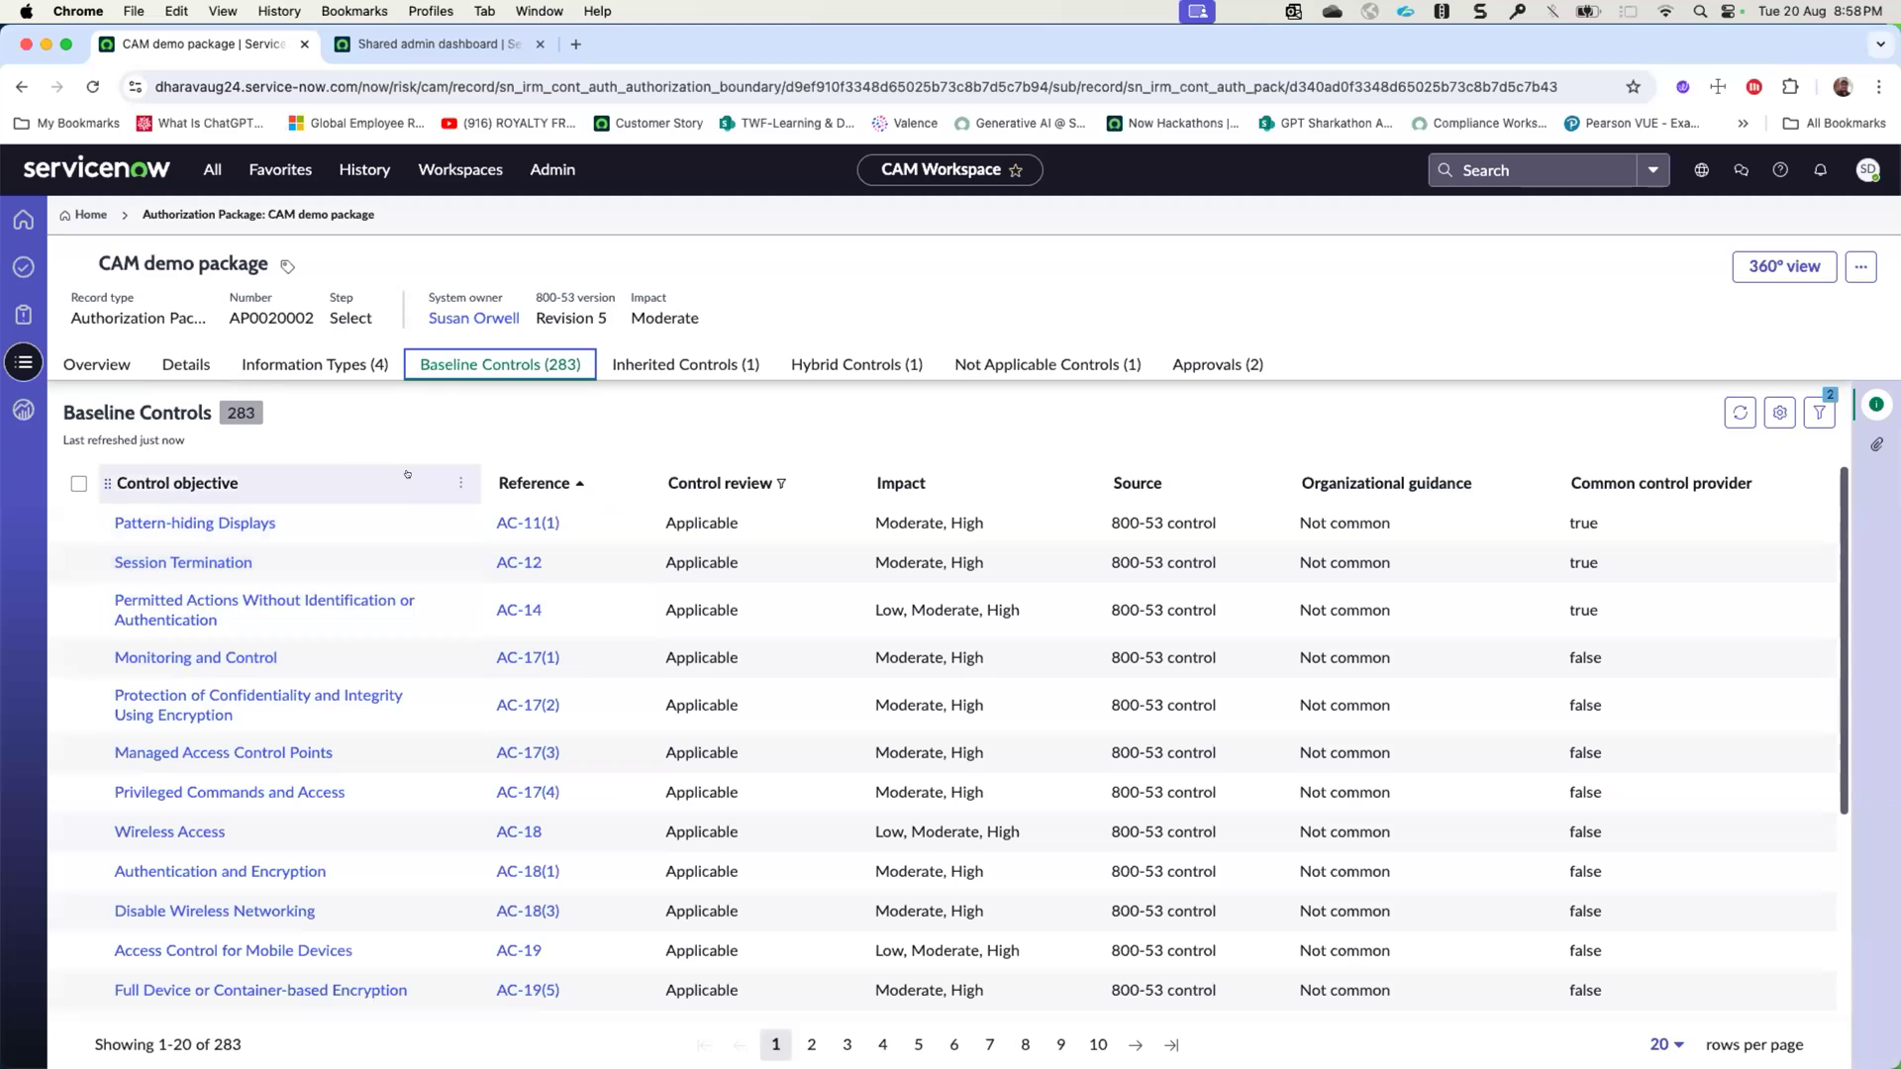
- Refresh the package's approvals and set the authorizing official's Select approval to Approved
{"action": "left_click", "coordinate": [1212, 365]}
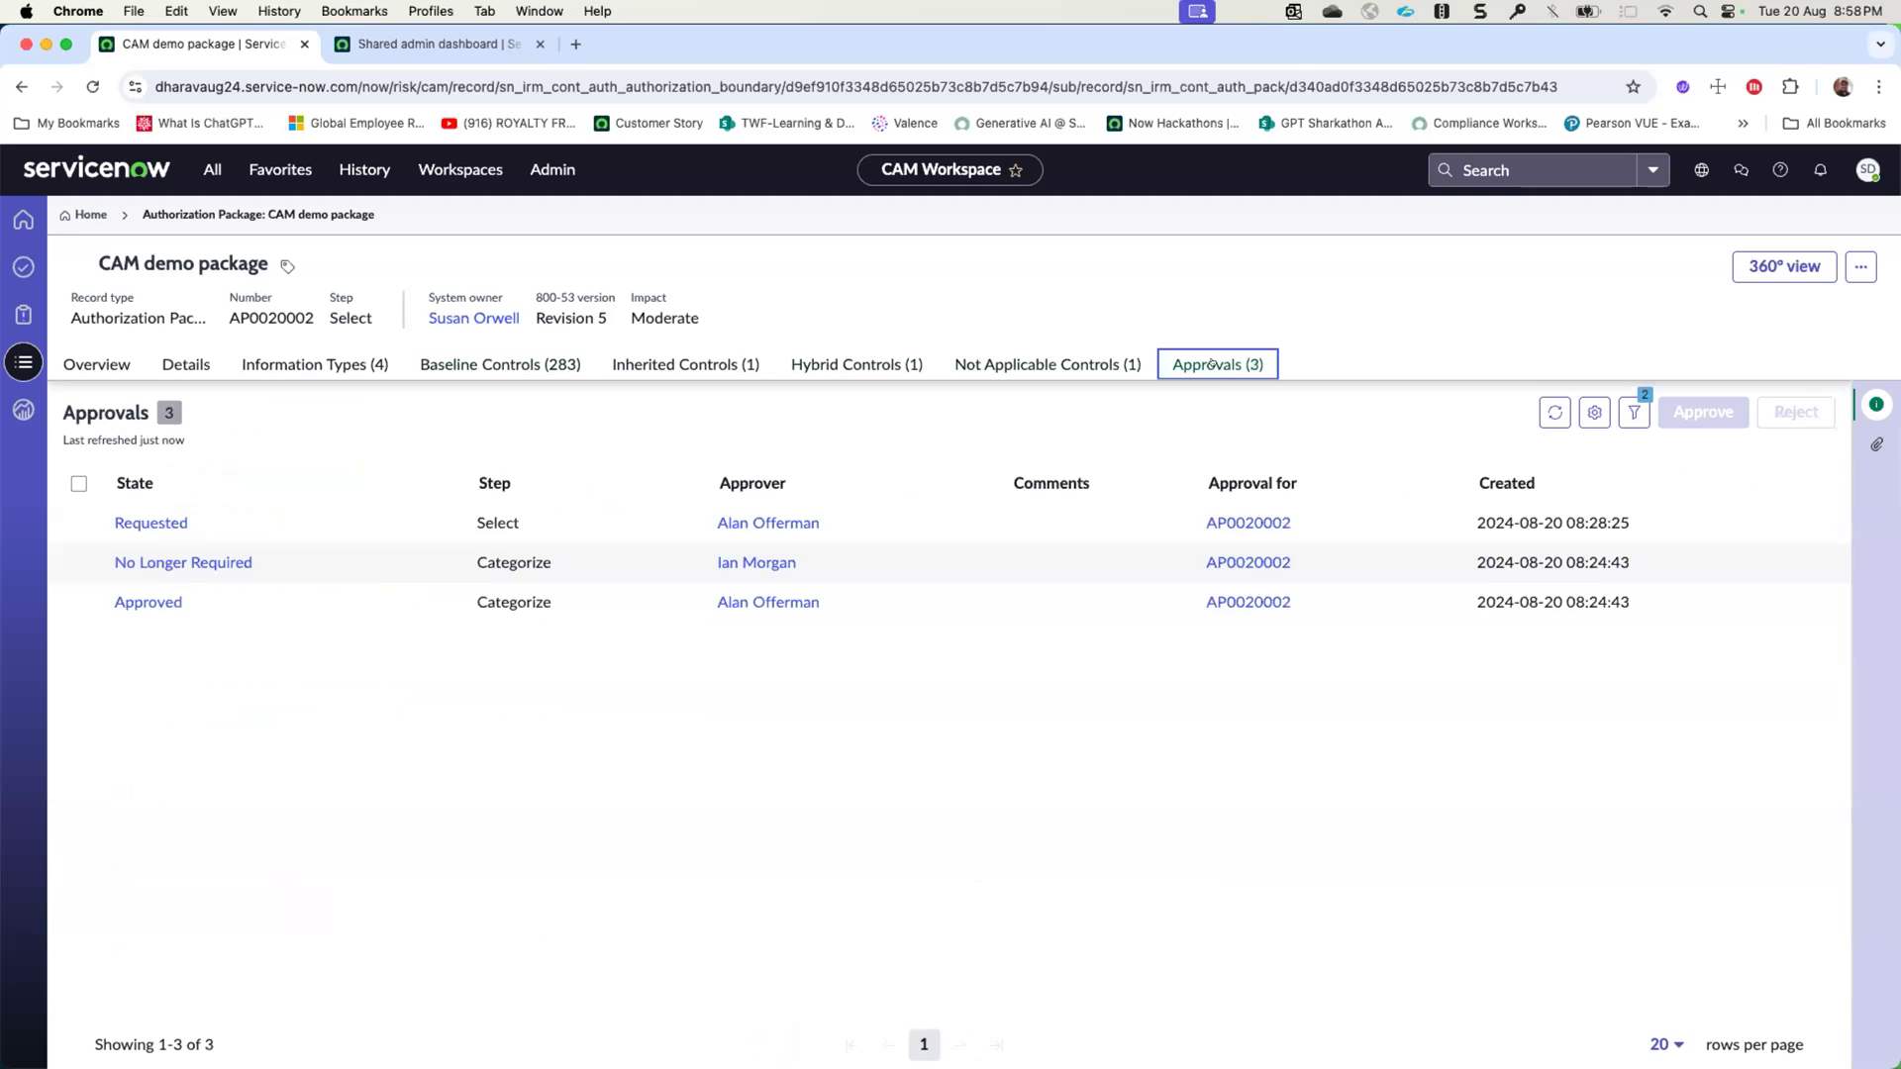
{"action": "left_click", "coordinate": [1551, 412]}
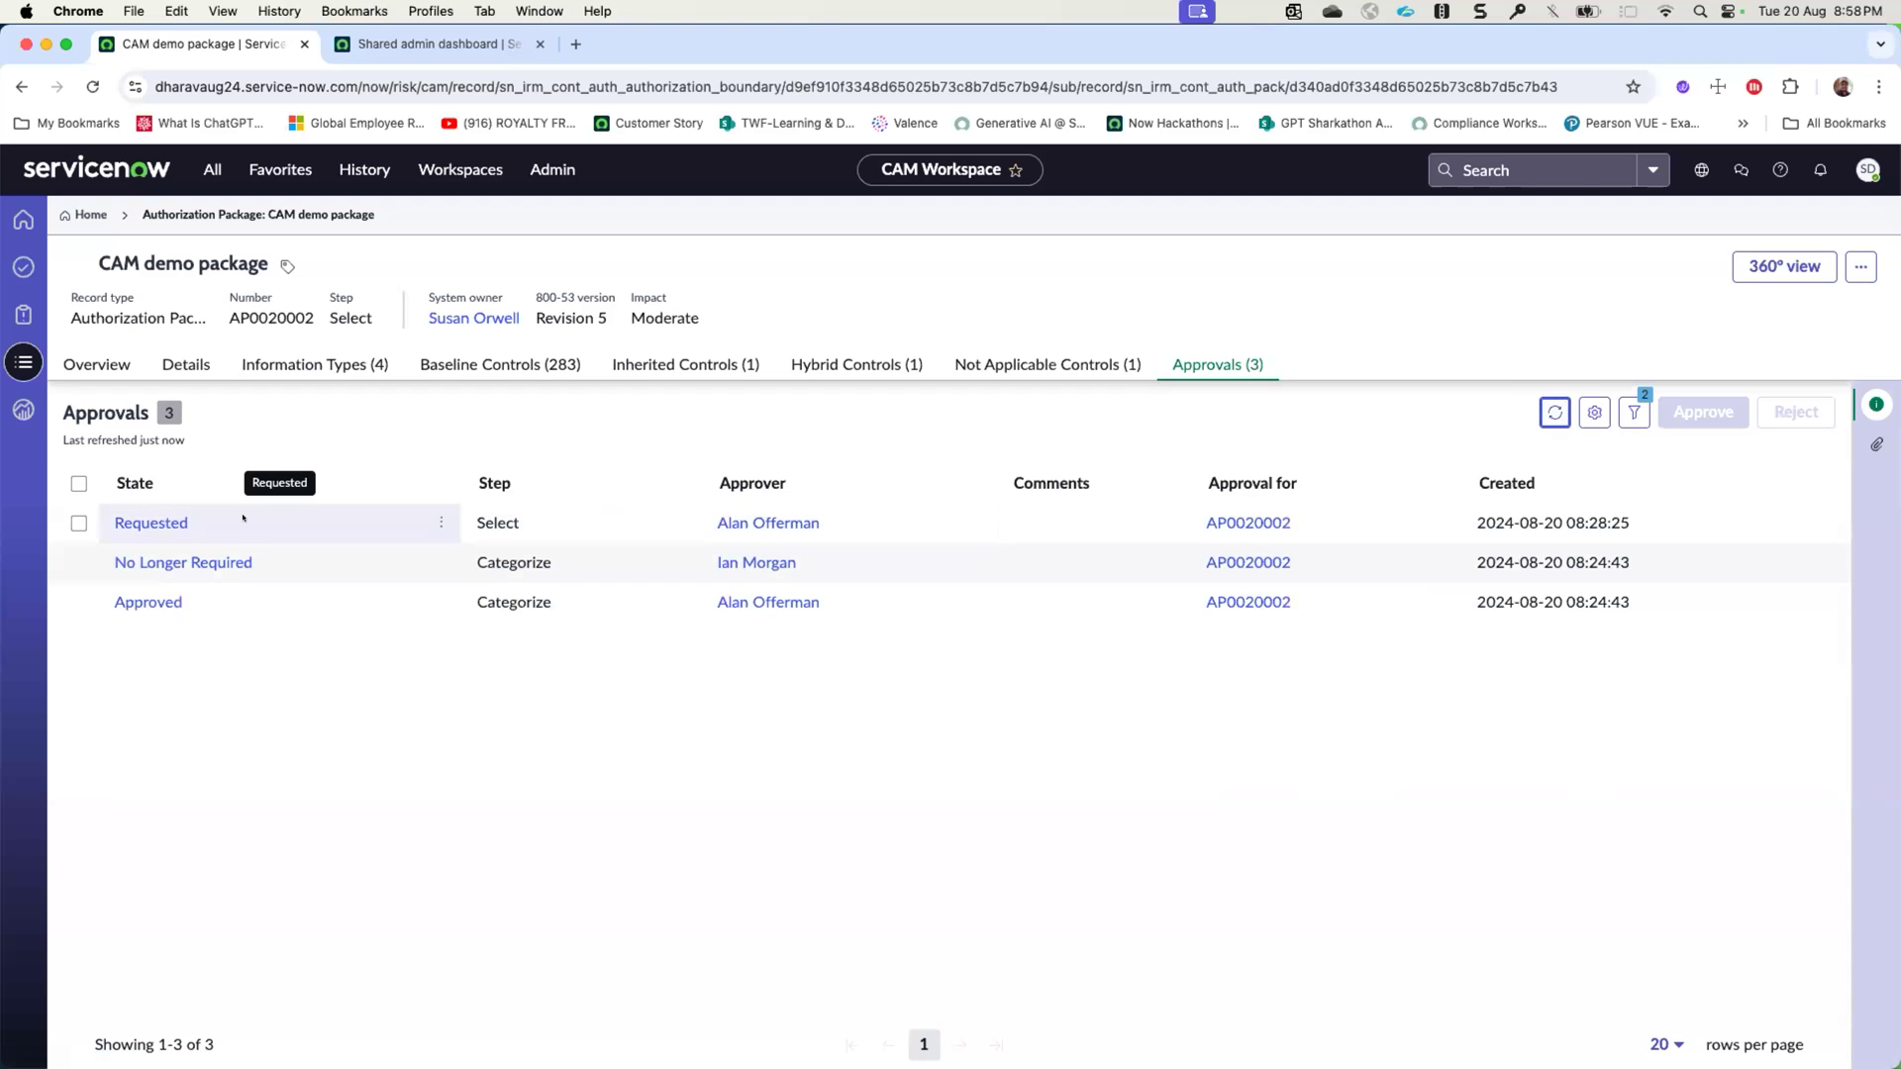
{"action": "double_click", "coordinate": [242, 516]}
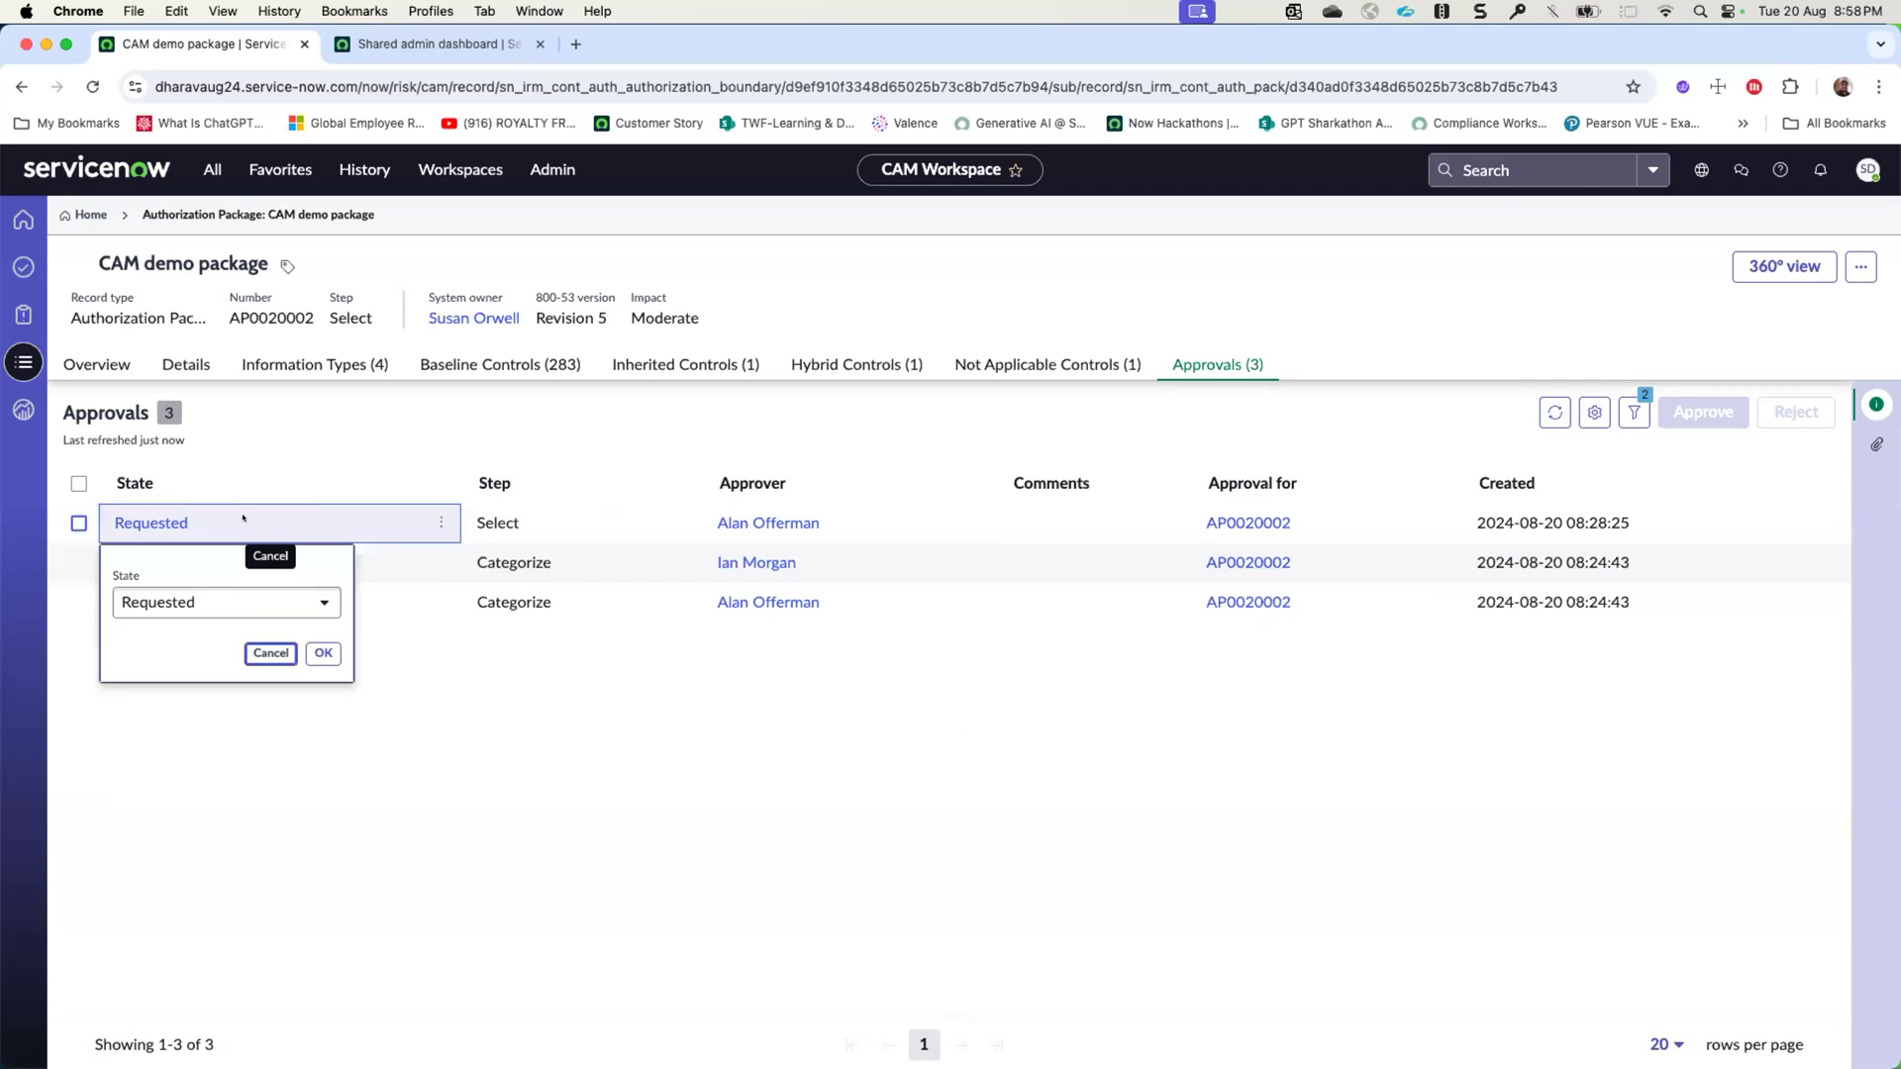
{"action": "left_click", "coordinate": [233, 601]}
{"action": "left_click", "coordinate": [169, 694]}
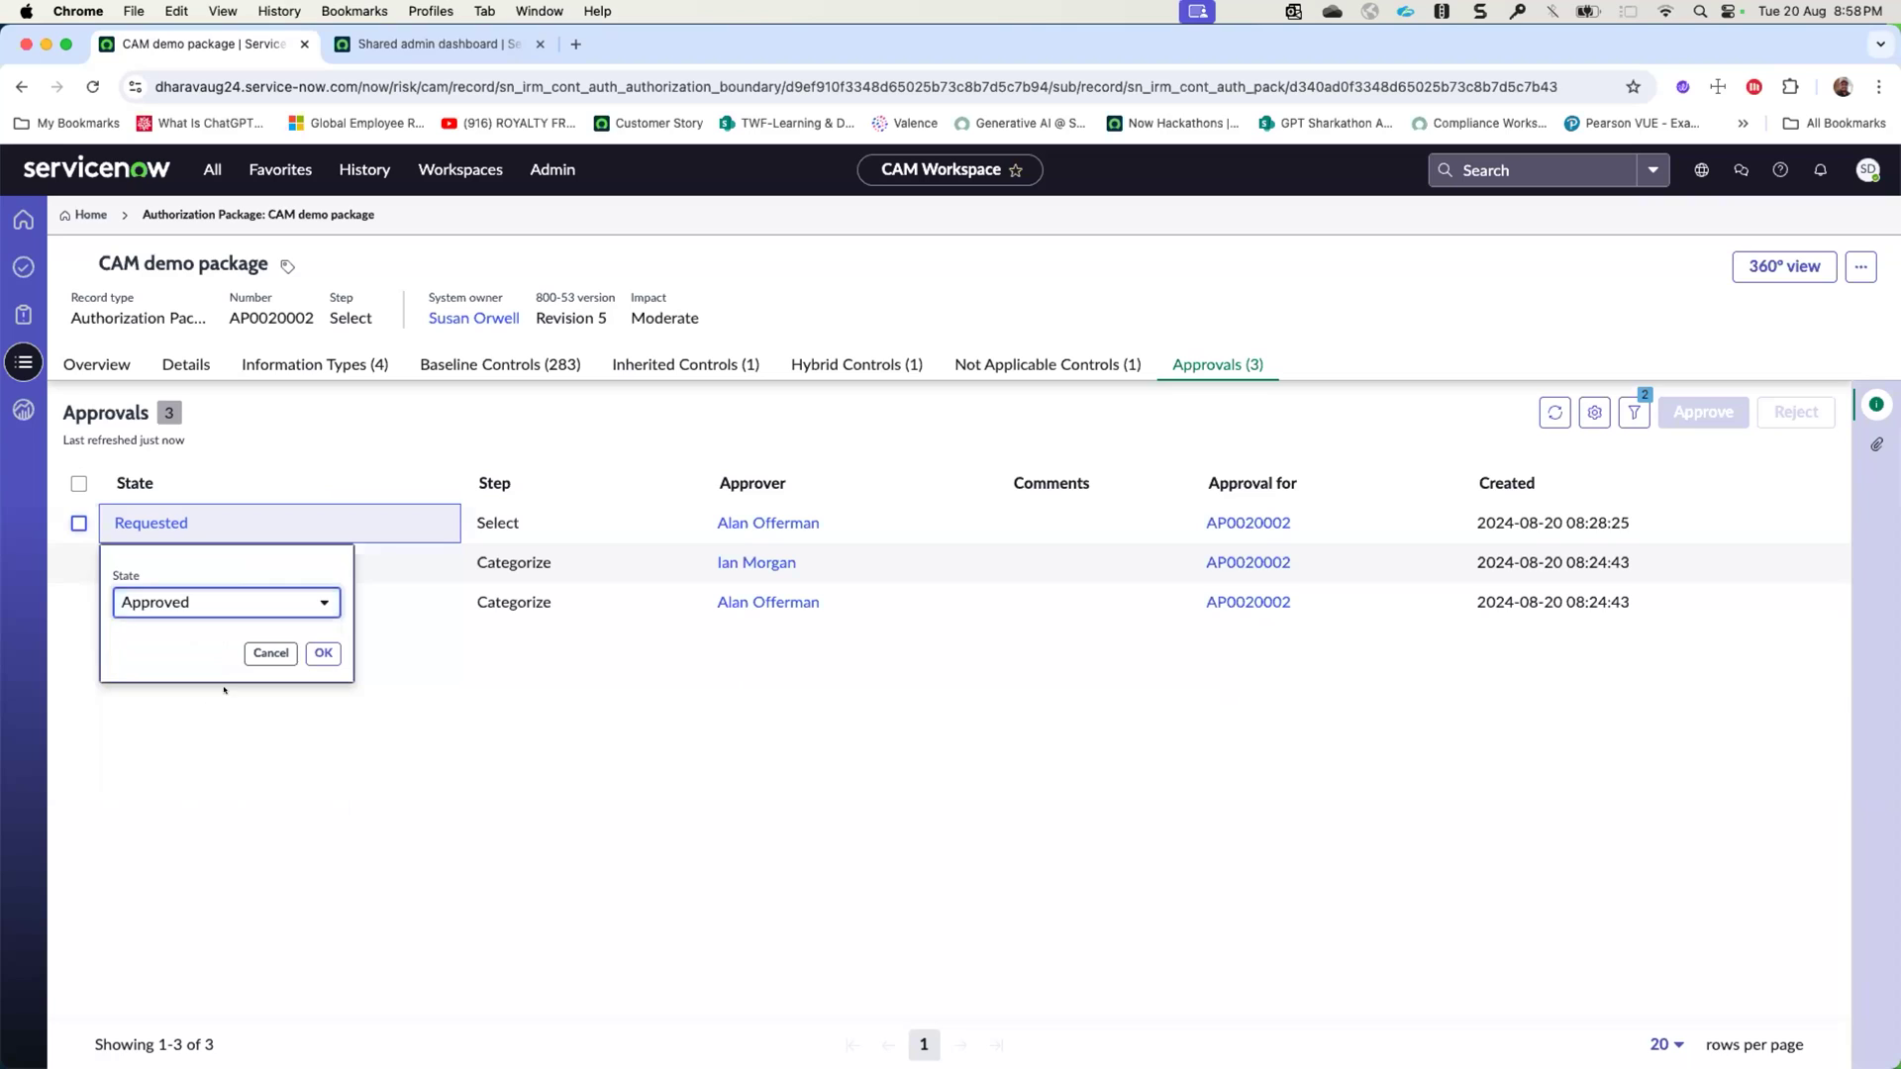
{"action": "left_click", "coordinate": [321, 648]}
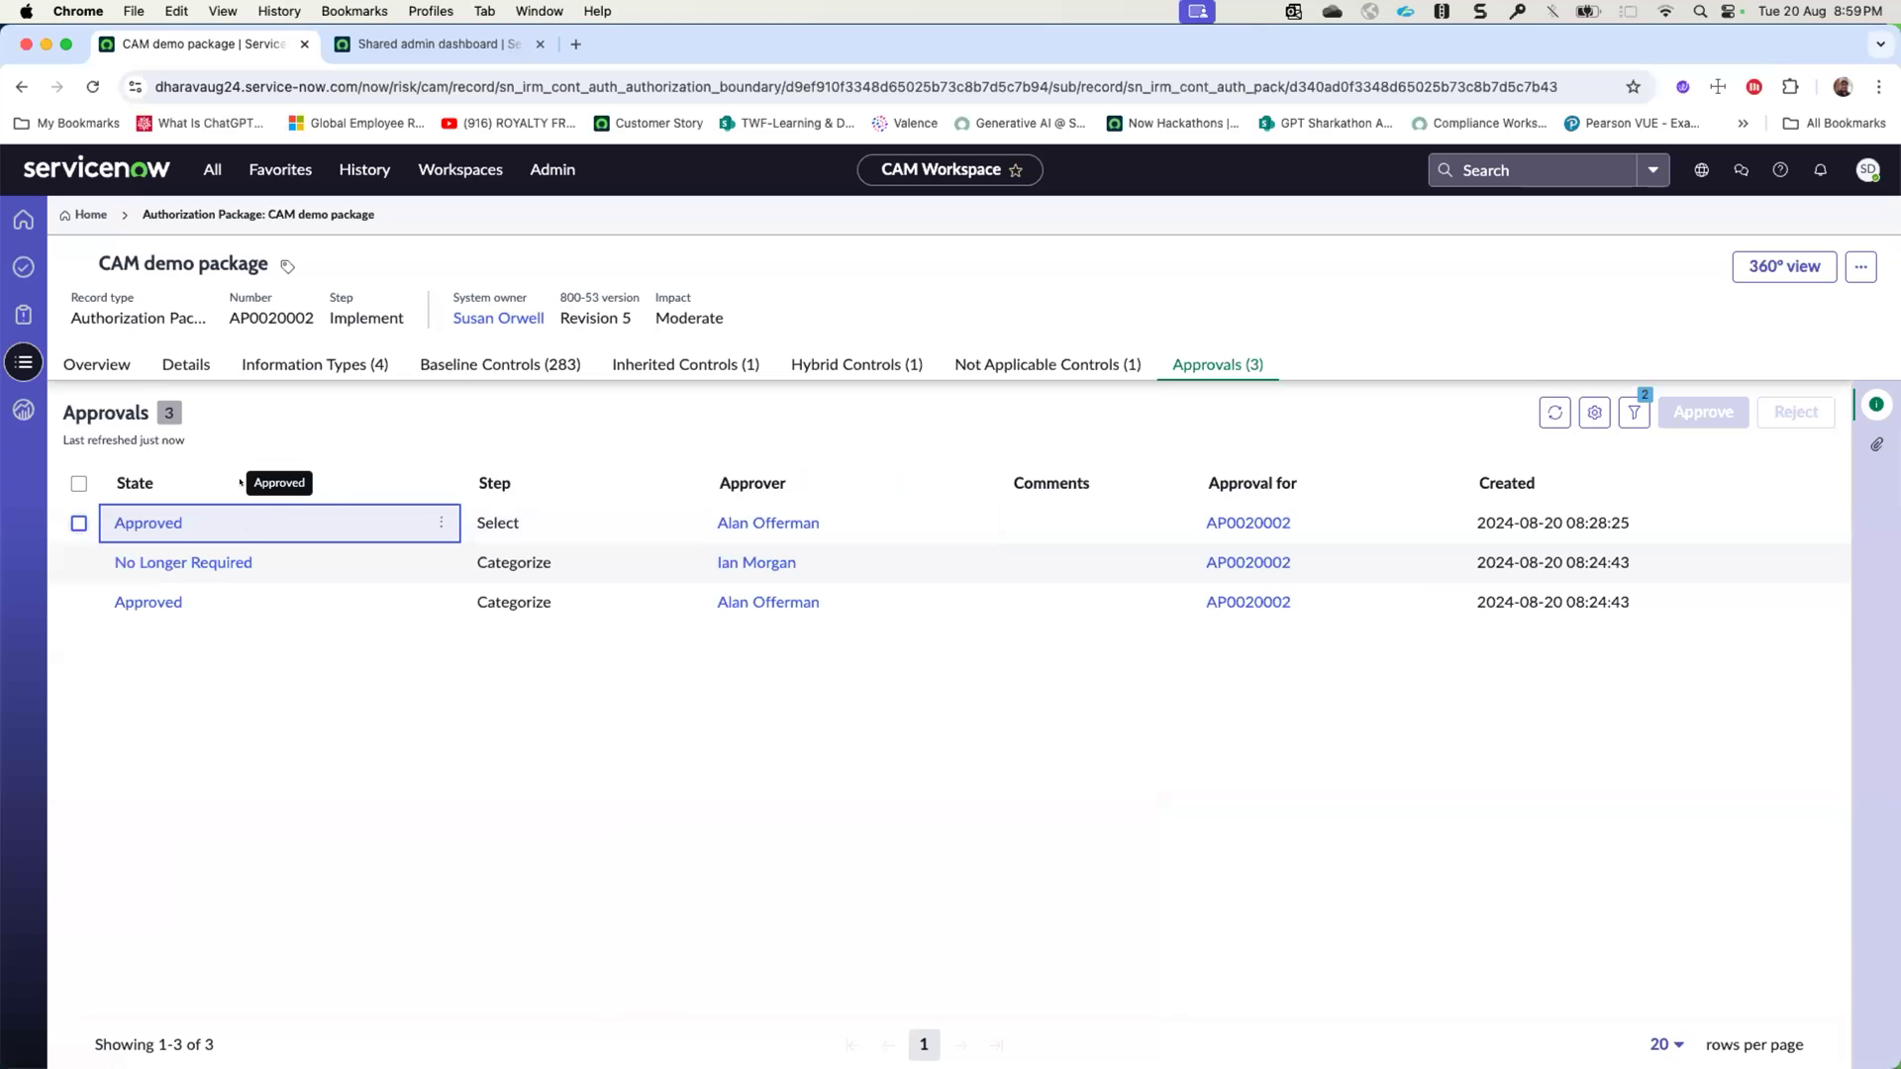
- Reload the package record and examine its generated controls and its POA&Ms list
{"action": "right_click", "coordinate": [563, 205]}
{"action": "left_click", "coordinate": [606, 263]}
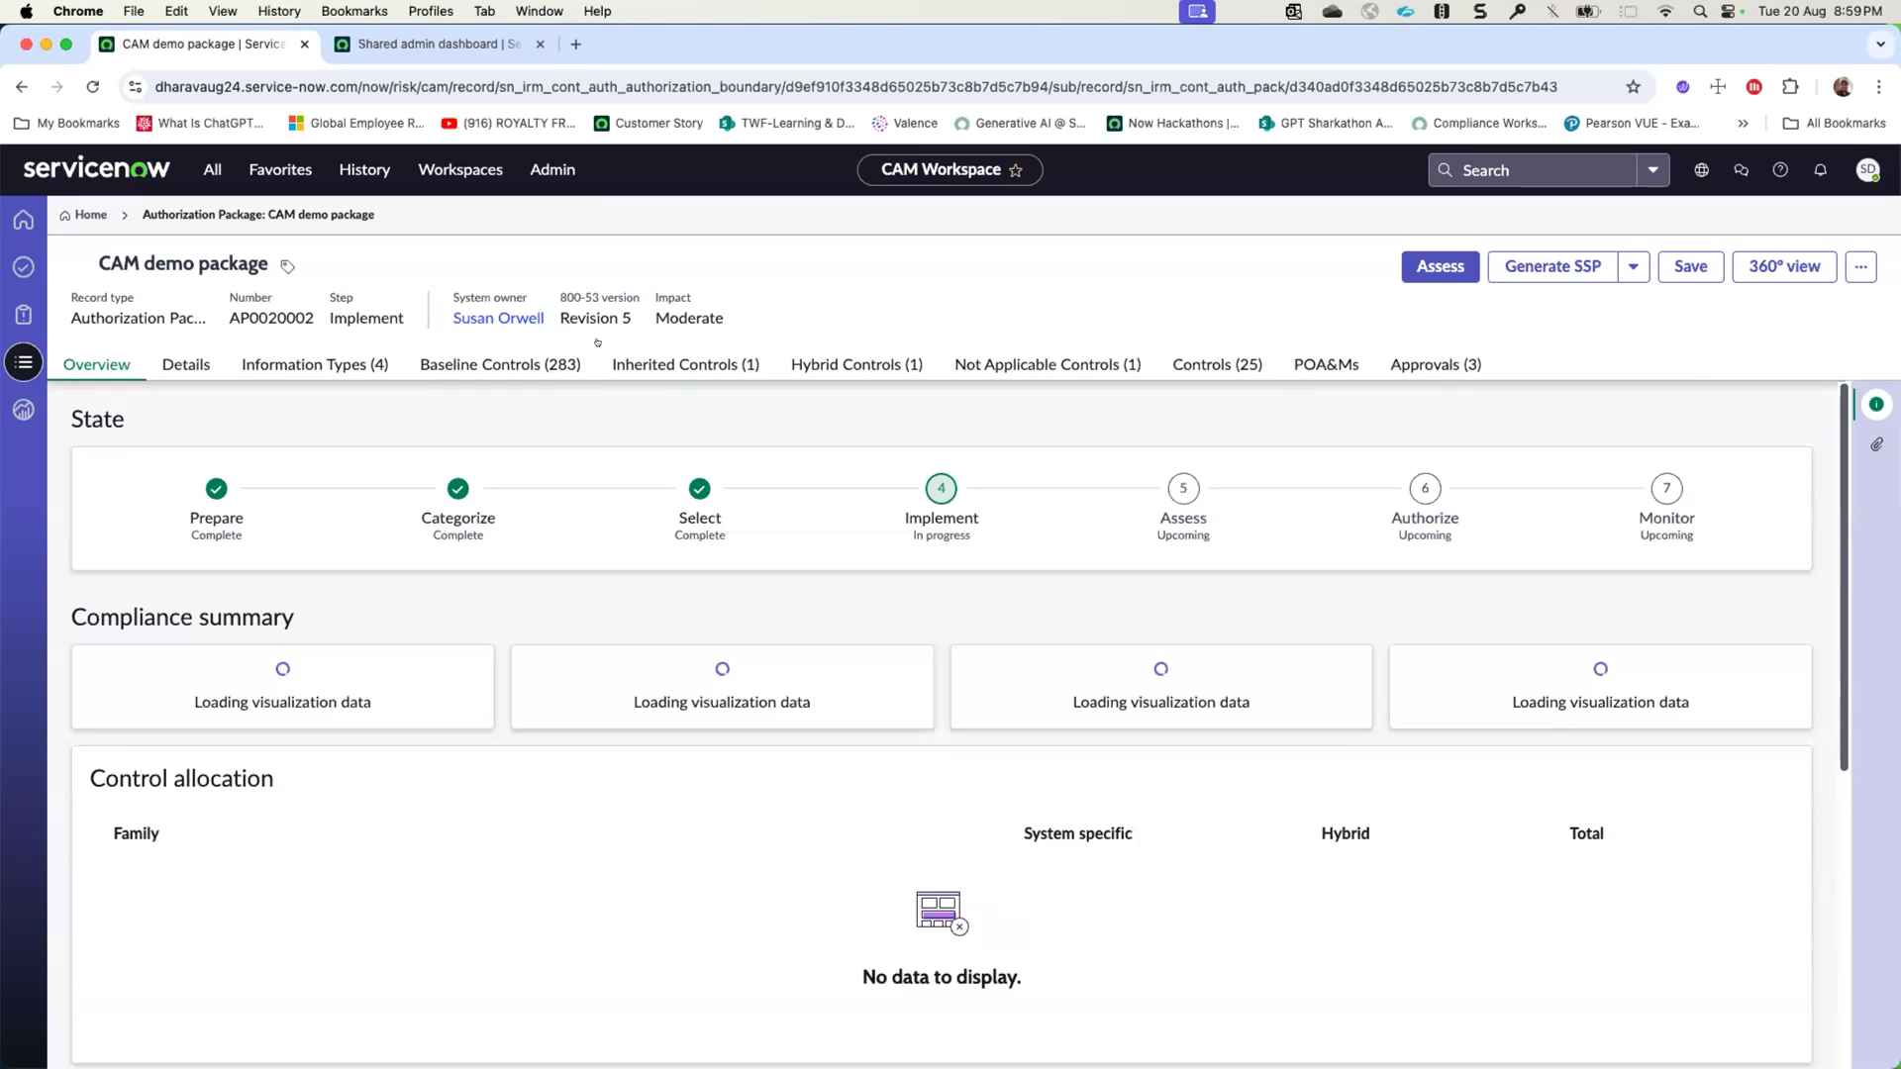
{"action": "left_click", "coordinate": [1185, 364]}
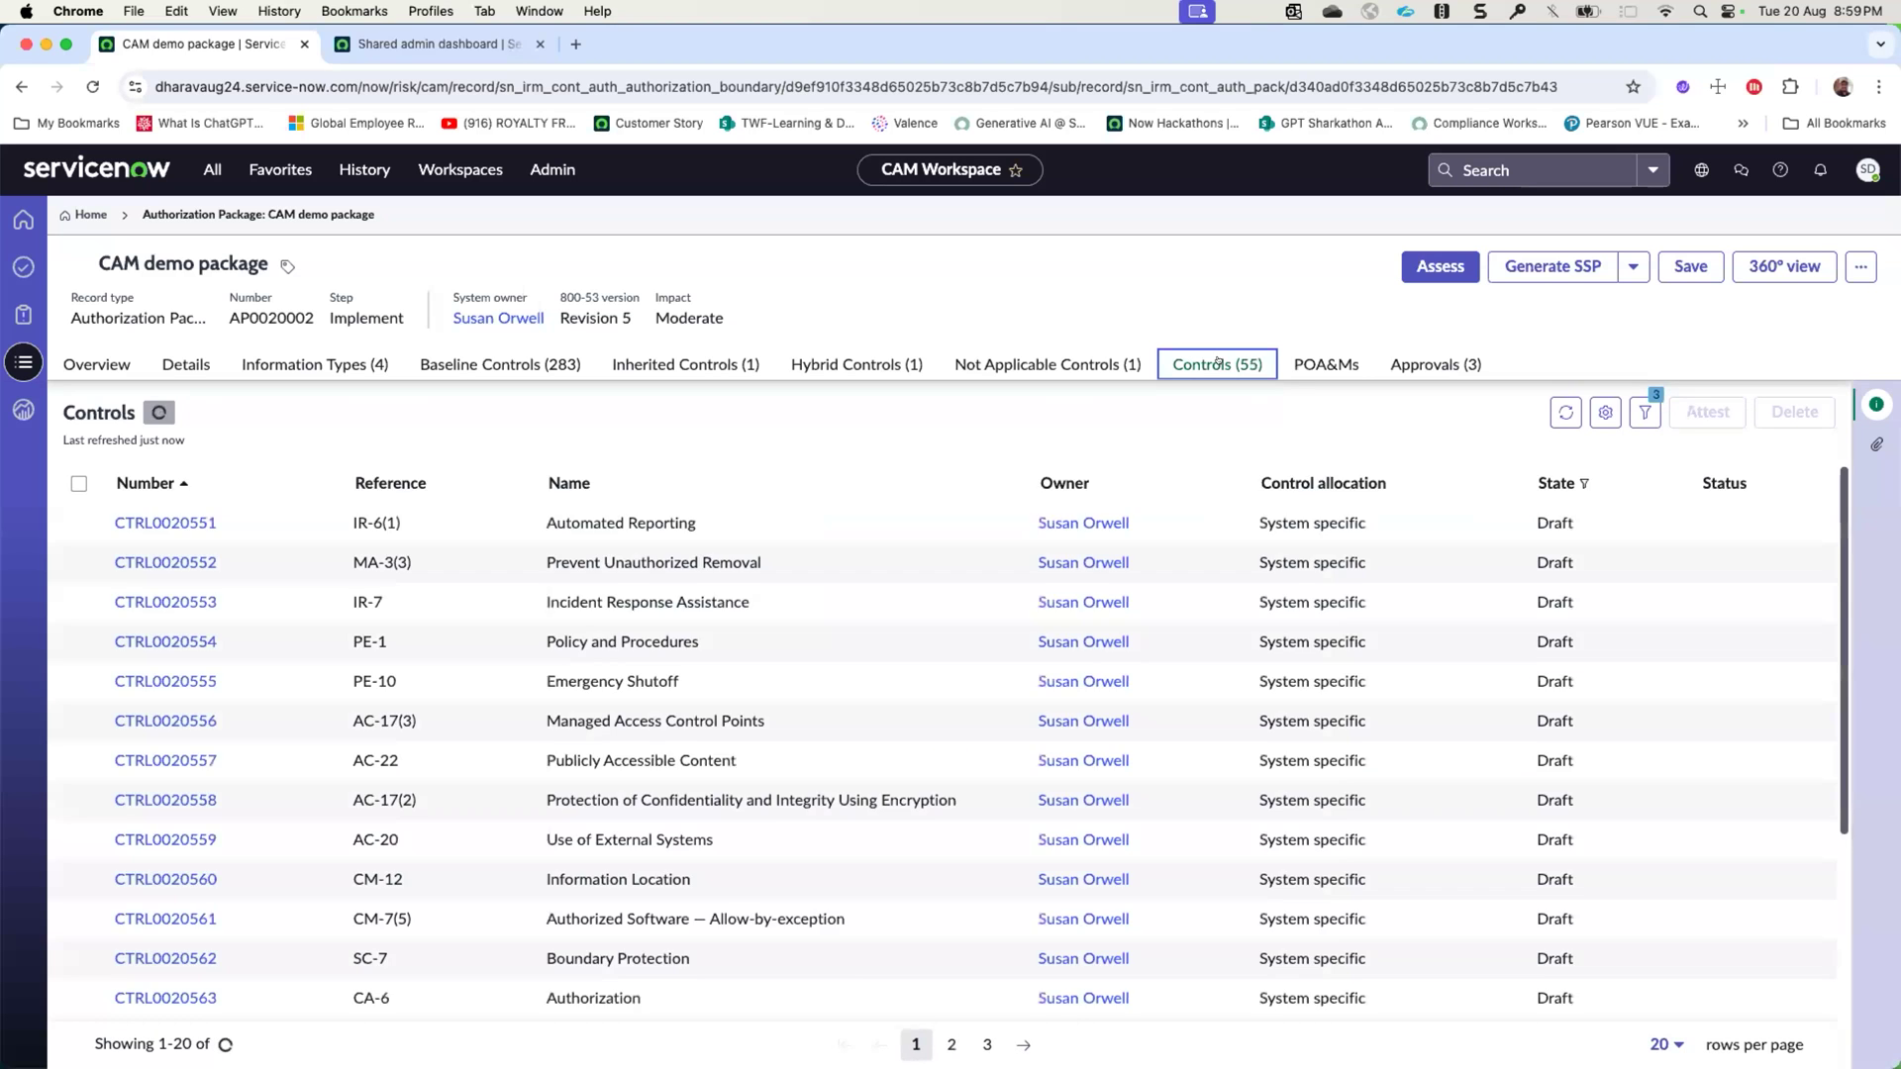
{"action": "left_click", "coordinate": [1312, 363]}
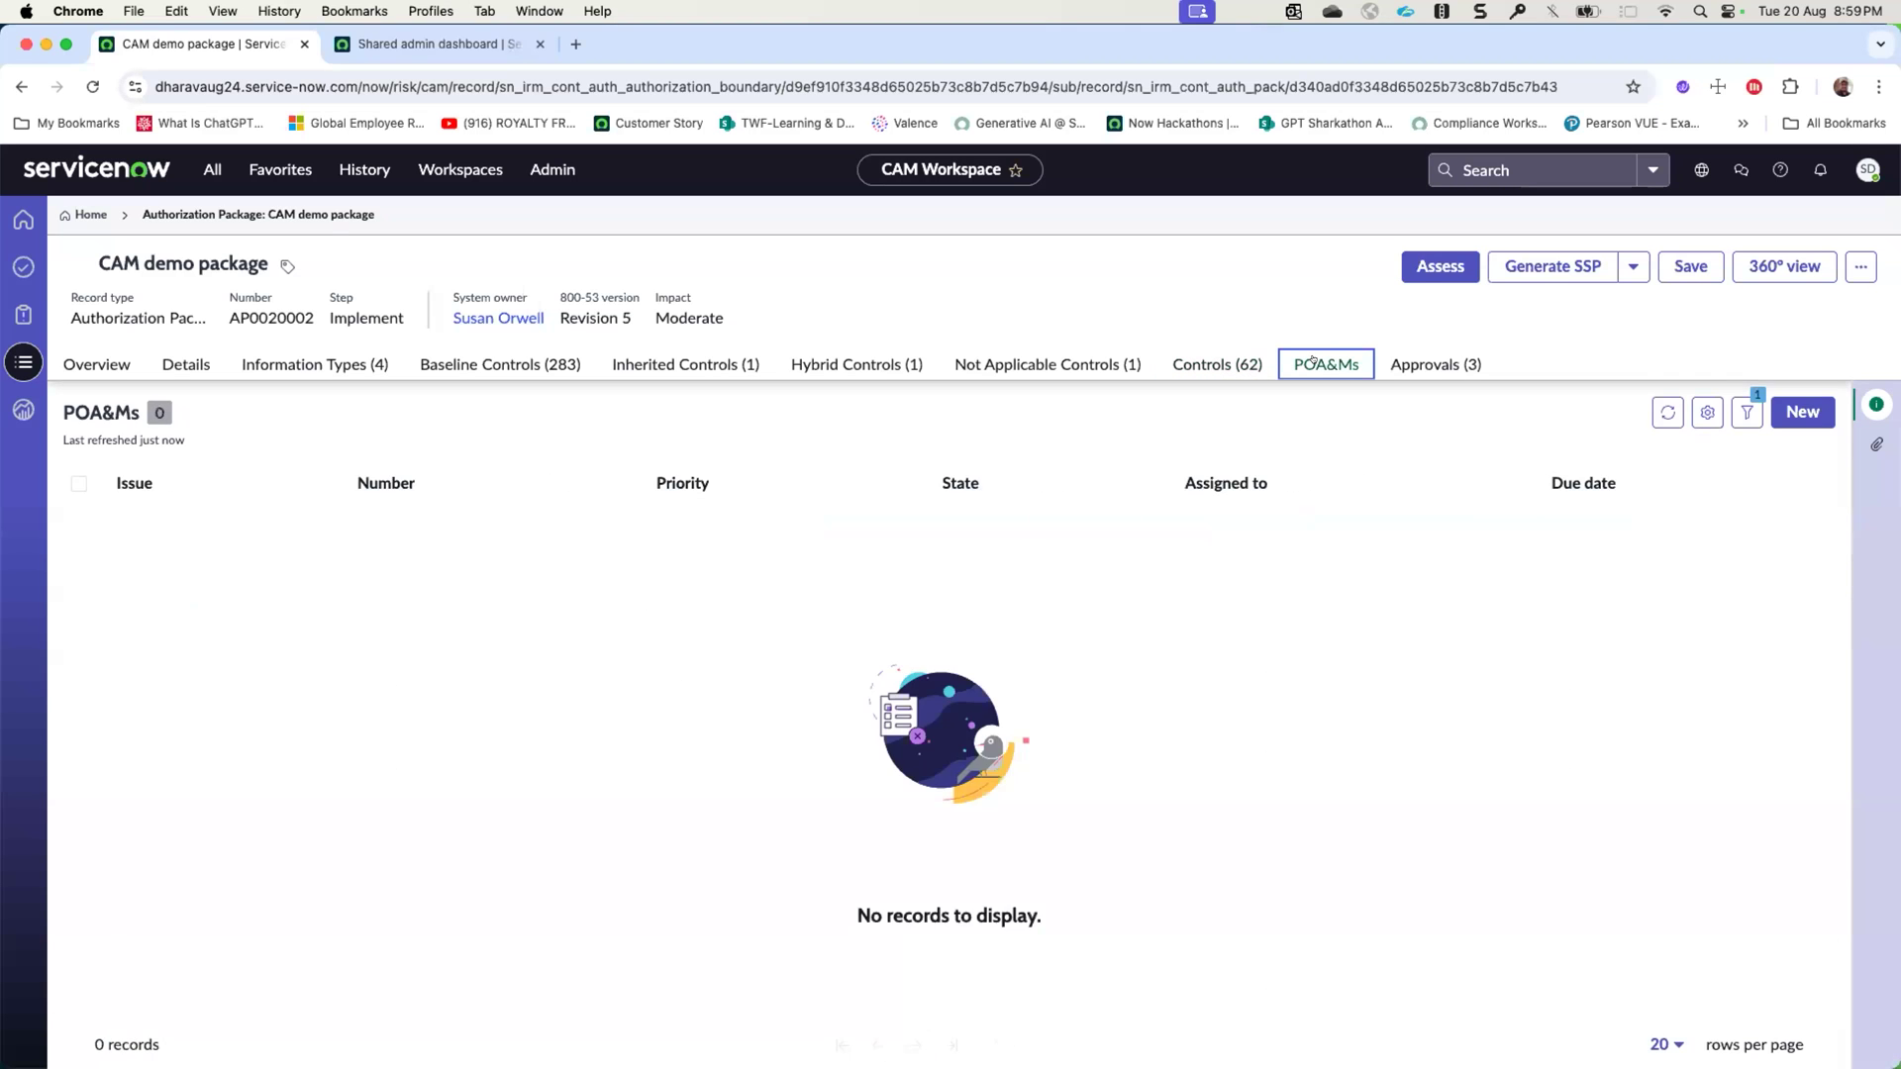
- Examine the package's baseline controls and its generated controls, and reload the package record
{"action": "left_click", "coordinate": [514, 368]}
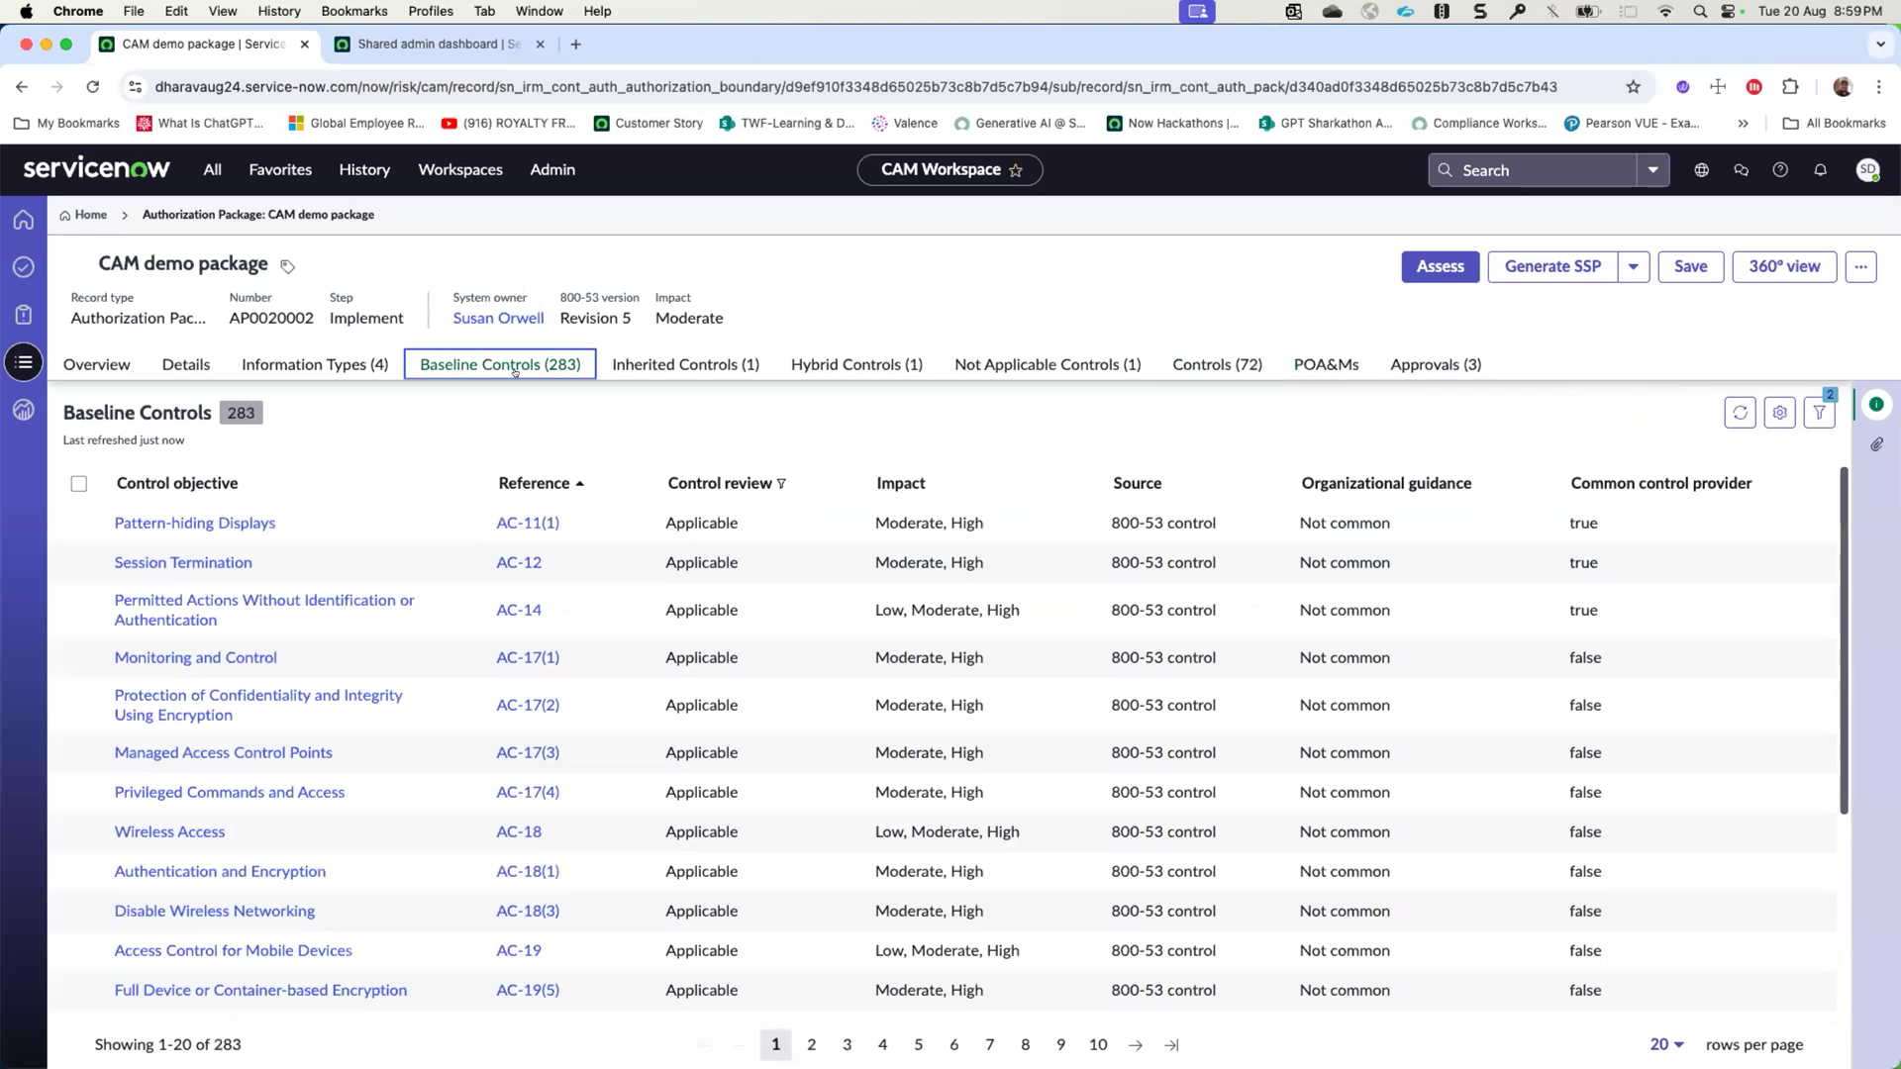
{"action": "left_click", "coordinate": [1217, 365]}
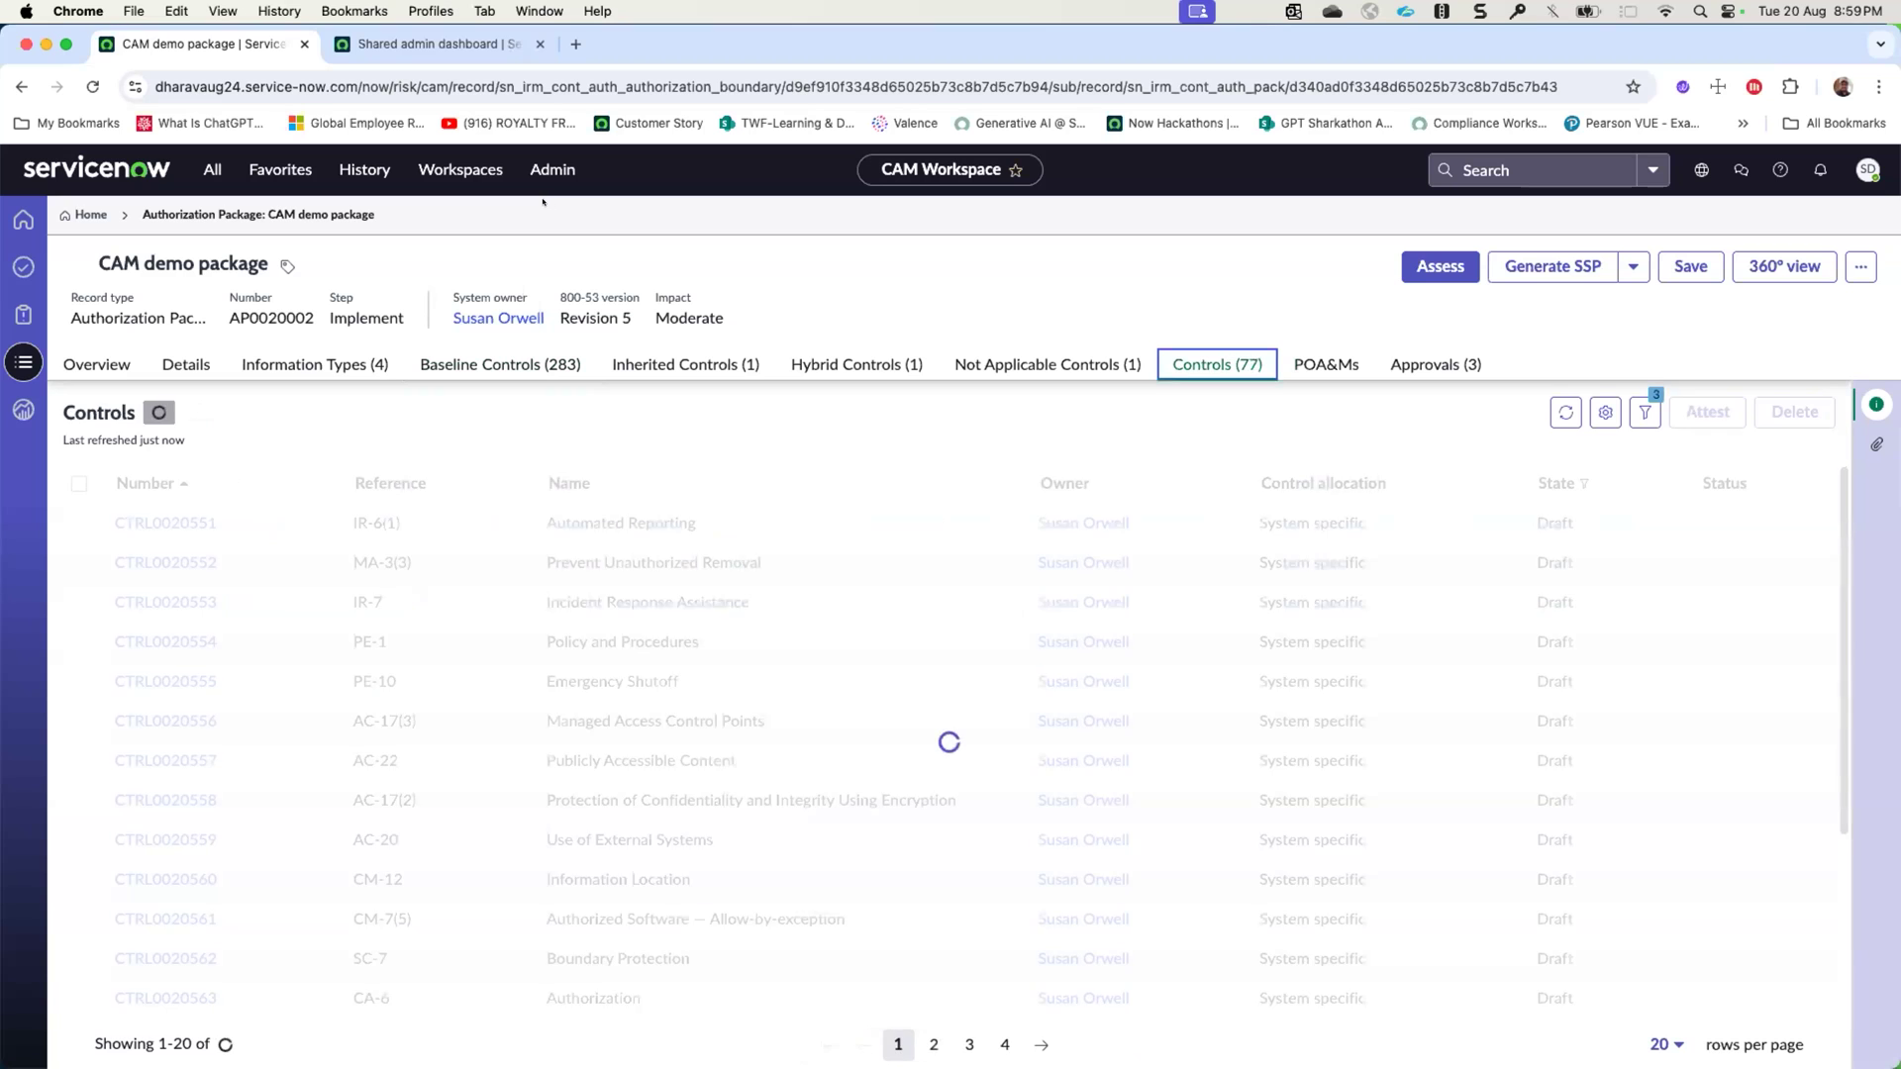
{"action": "left_click", "coordinate": [433, 87]}
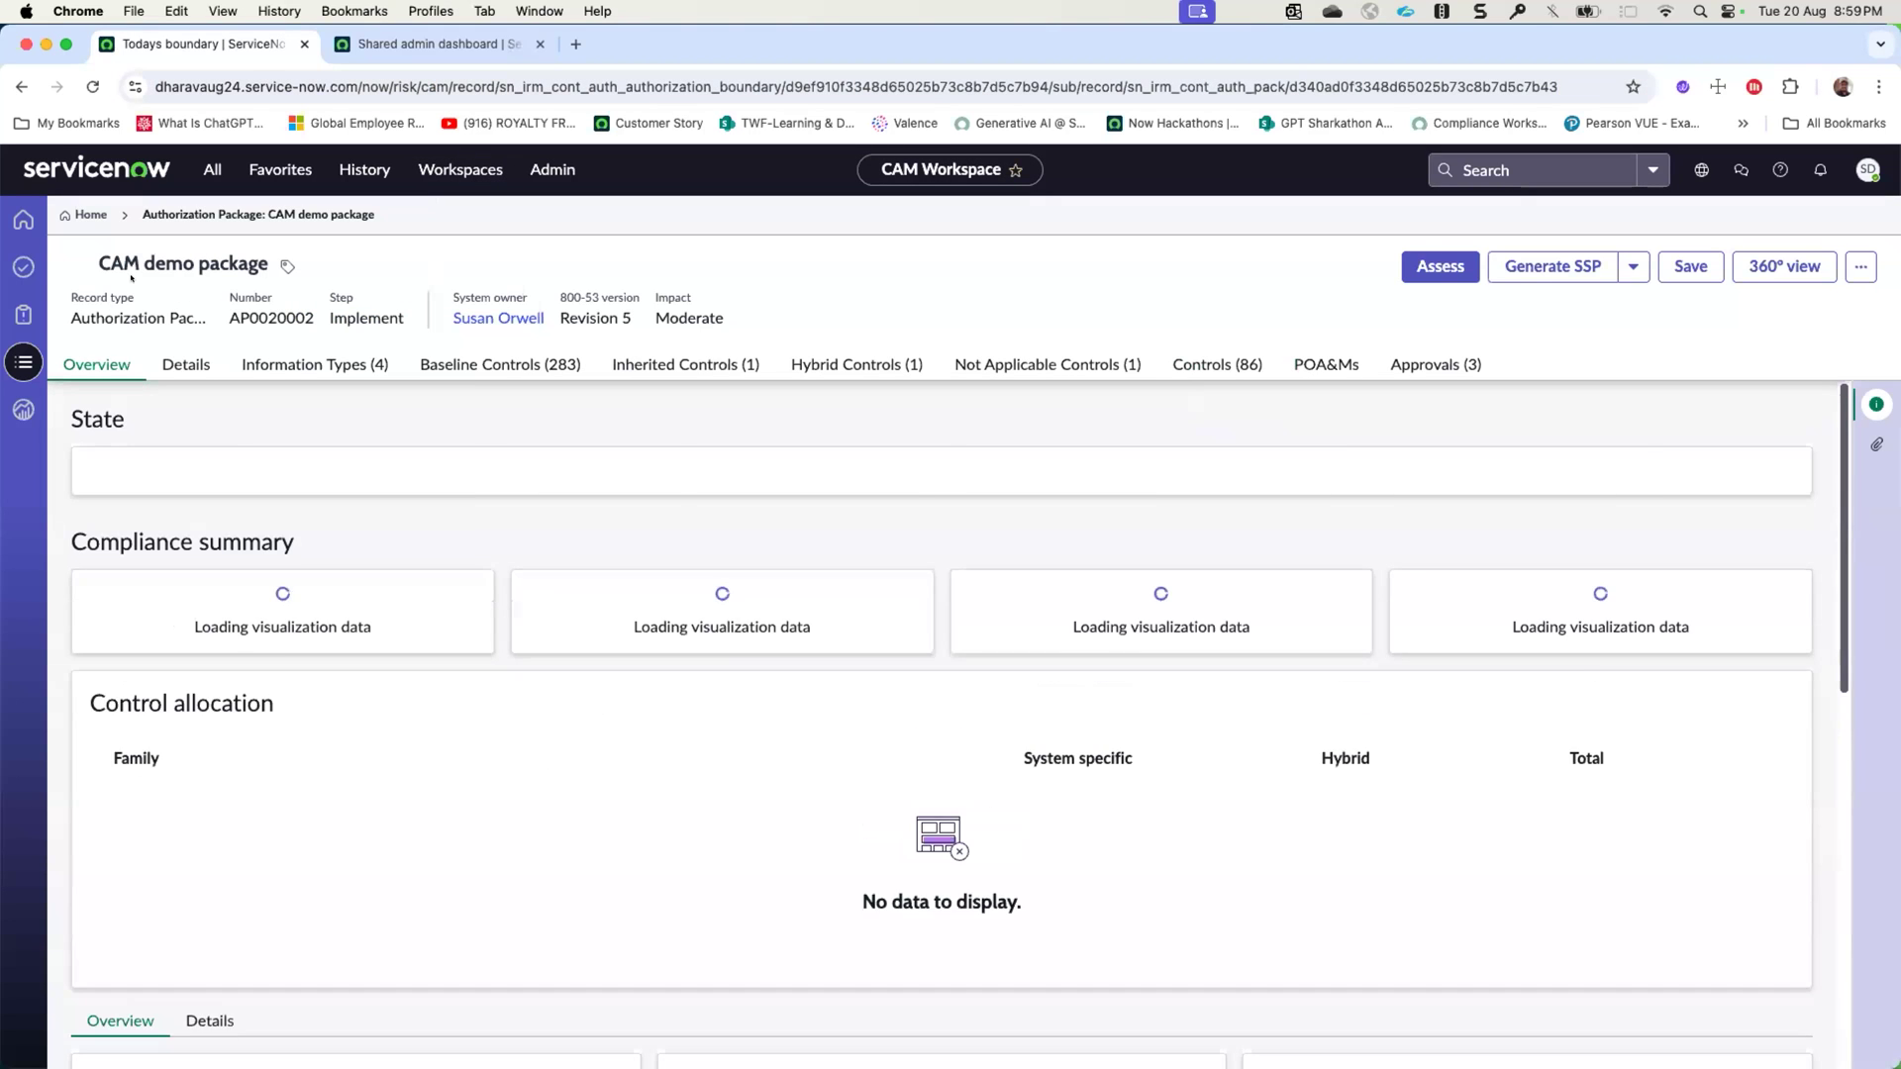
- Browse the RMF Information type library with its categories and impact ratings
{"action": "left_click", "coordinate": [22, 360]}
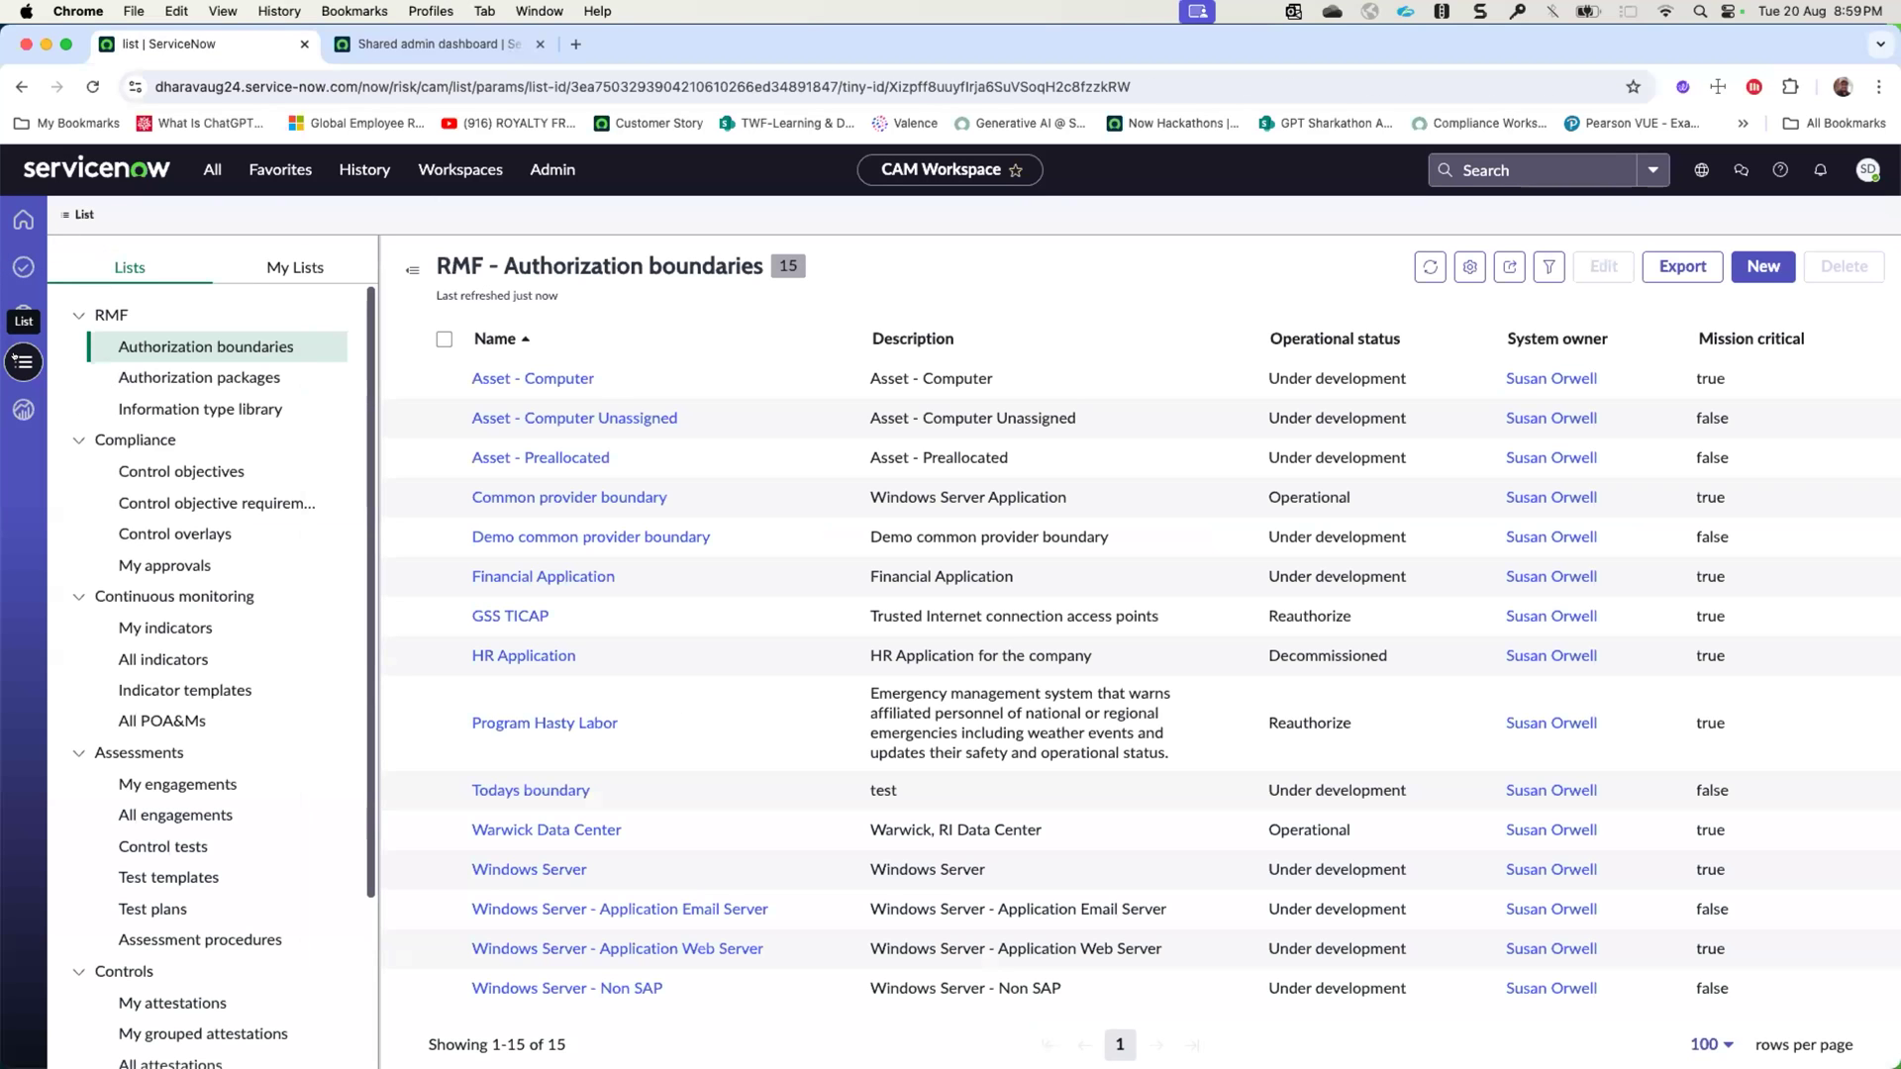
{"action": "left_click", "coordinate": [134, 406]}
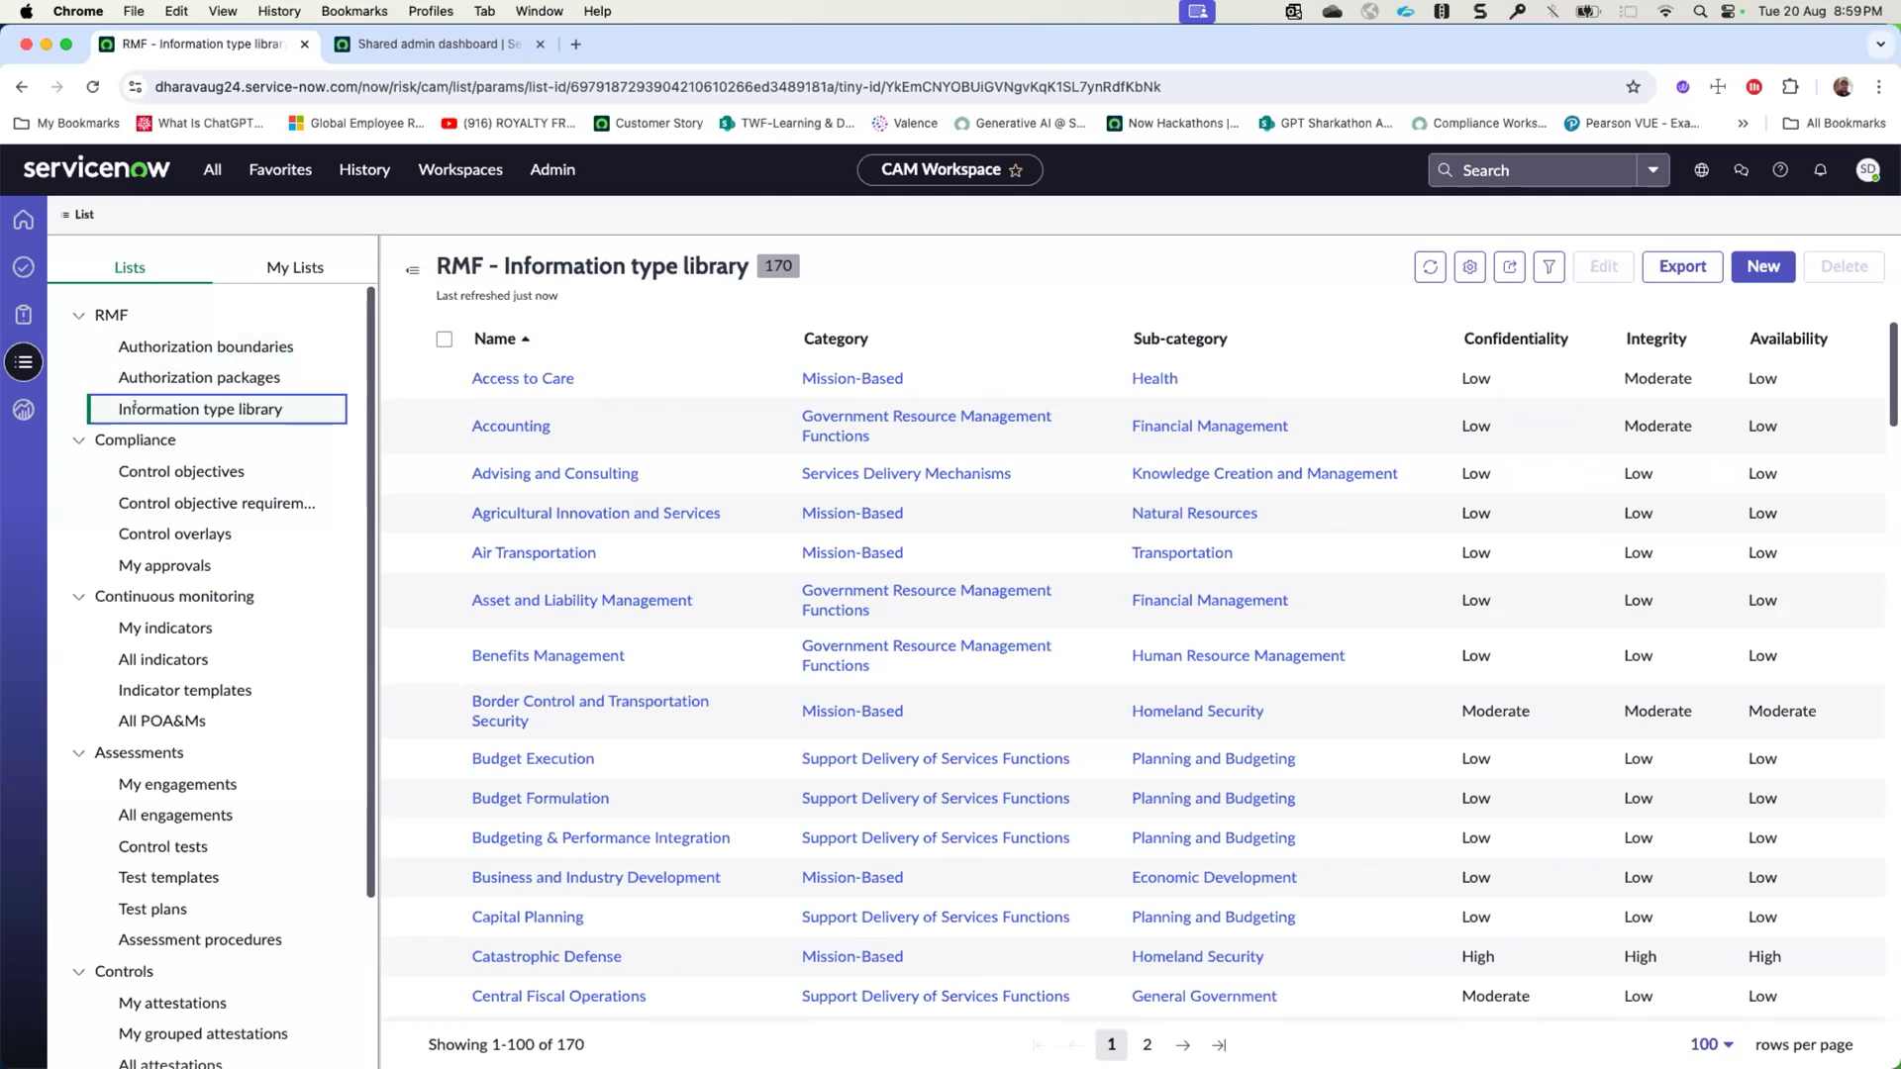
{"action": "scroll", "coordinate": [573, 423], "scroll_direction": "down", "scroll_amount": 20}
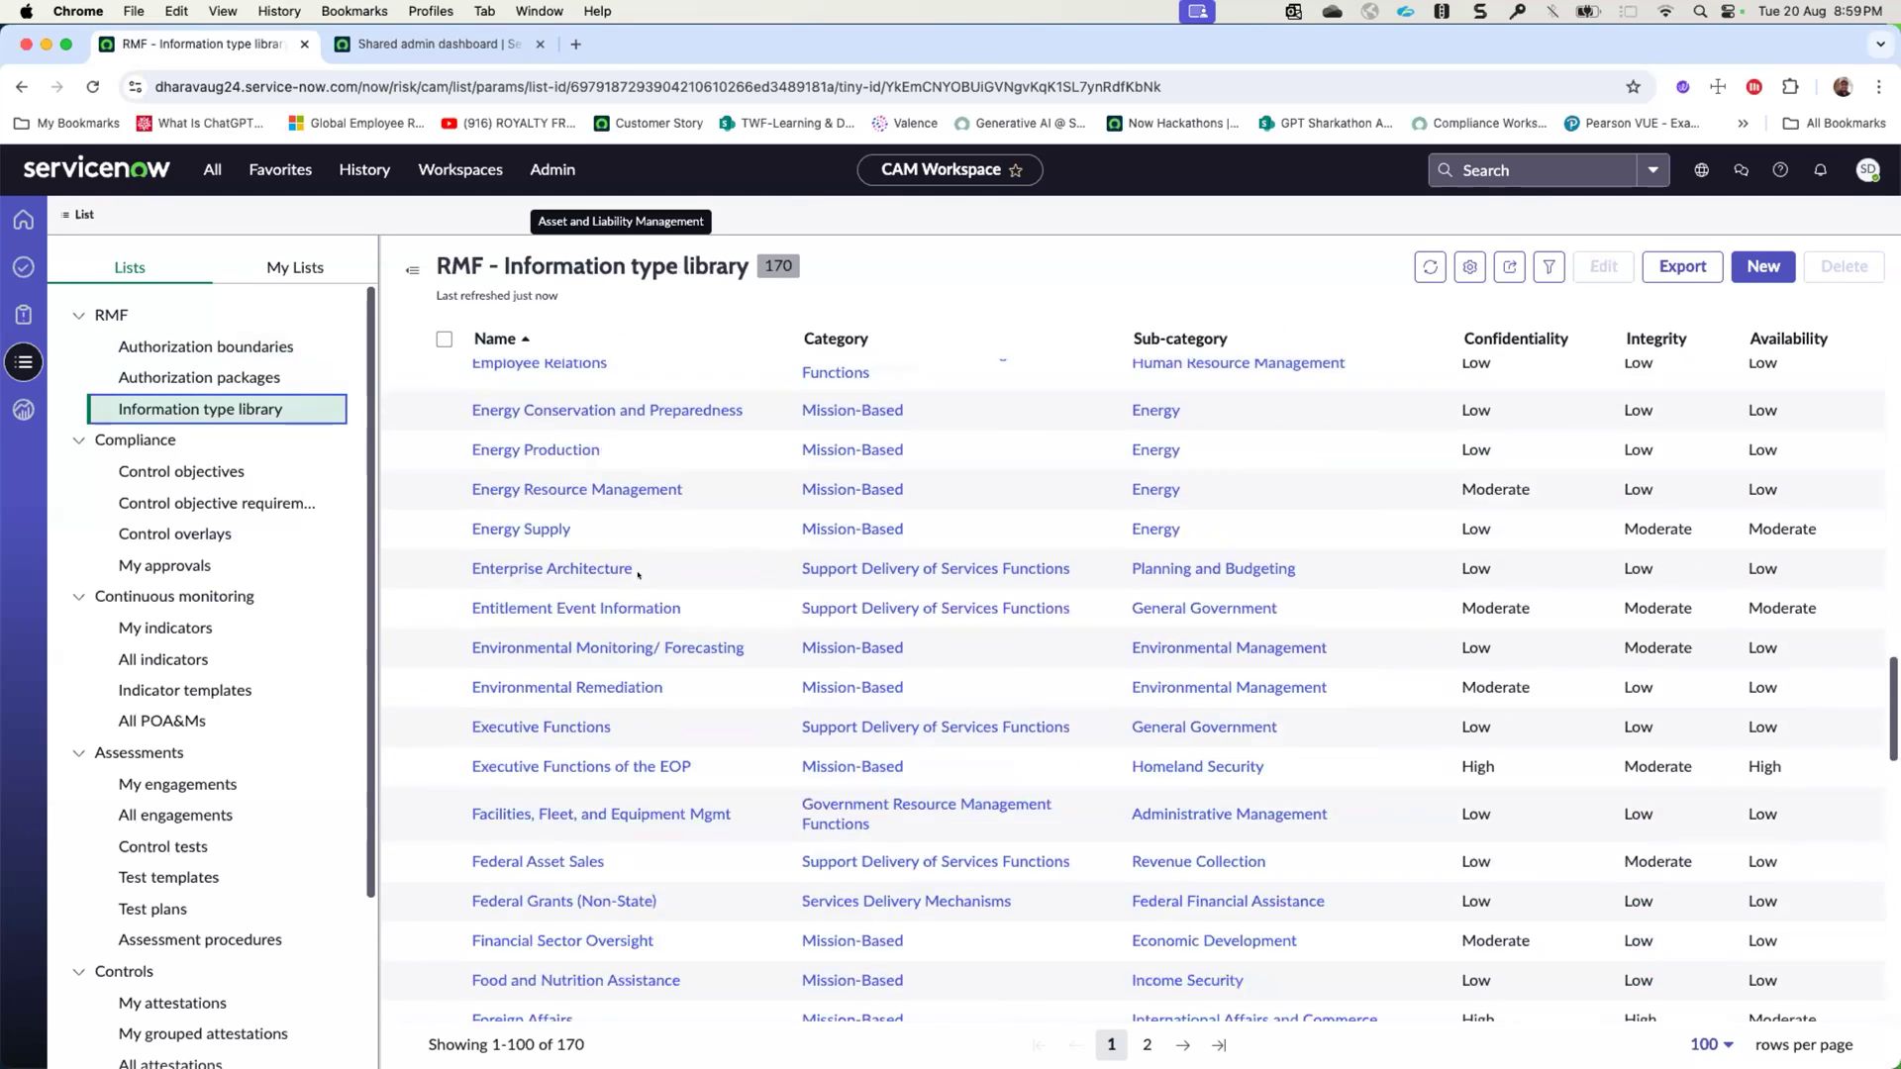
{"action": "scroll", "coordinate": [630, 567], "scroll_direction": "up", "scroll_amount": 20}
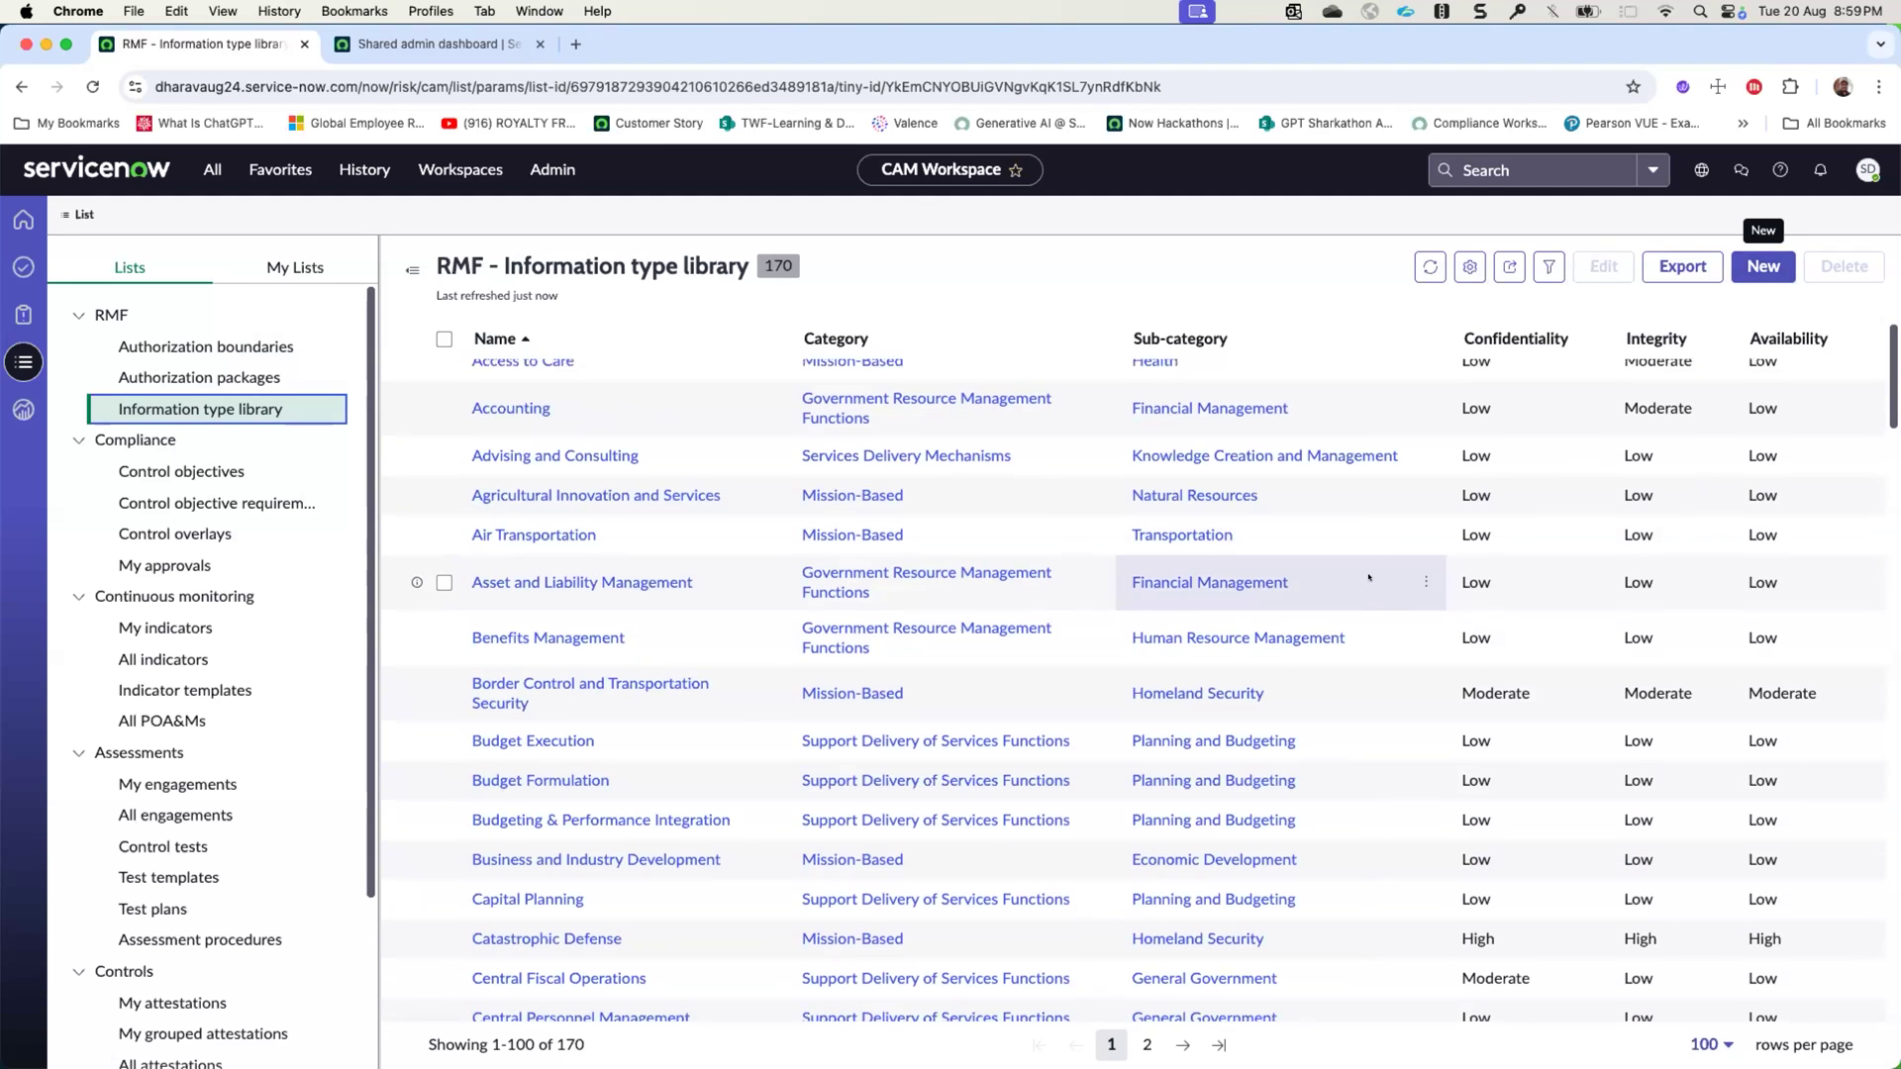
{"action": "scroll", "coordinate": [1218, 579], "scroll_direction": "up", "scroll_amount": 1}
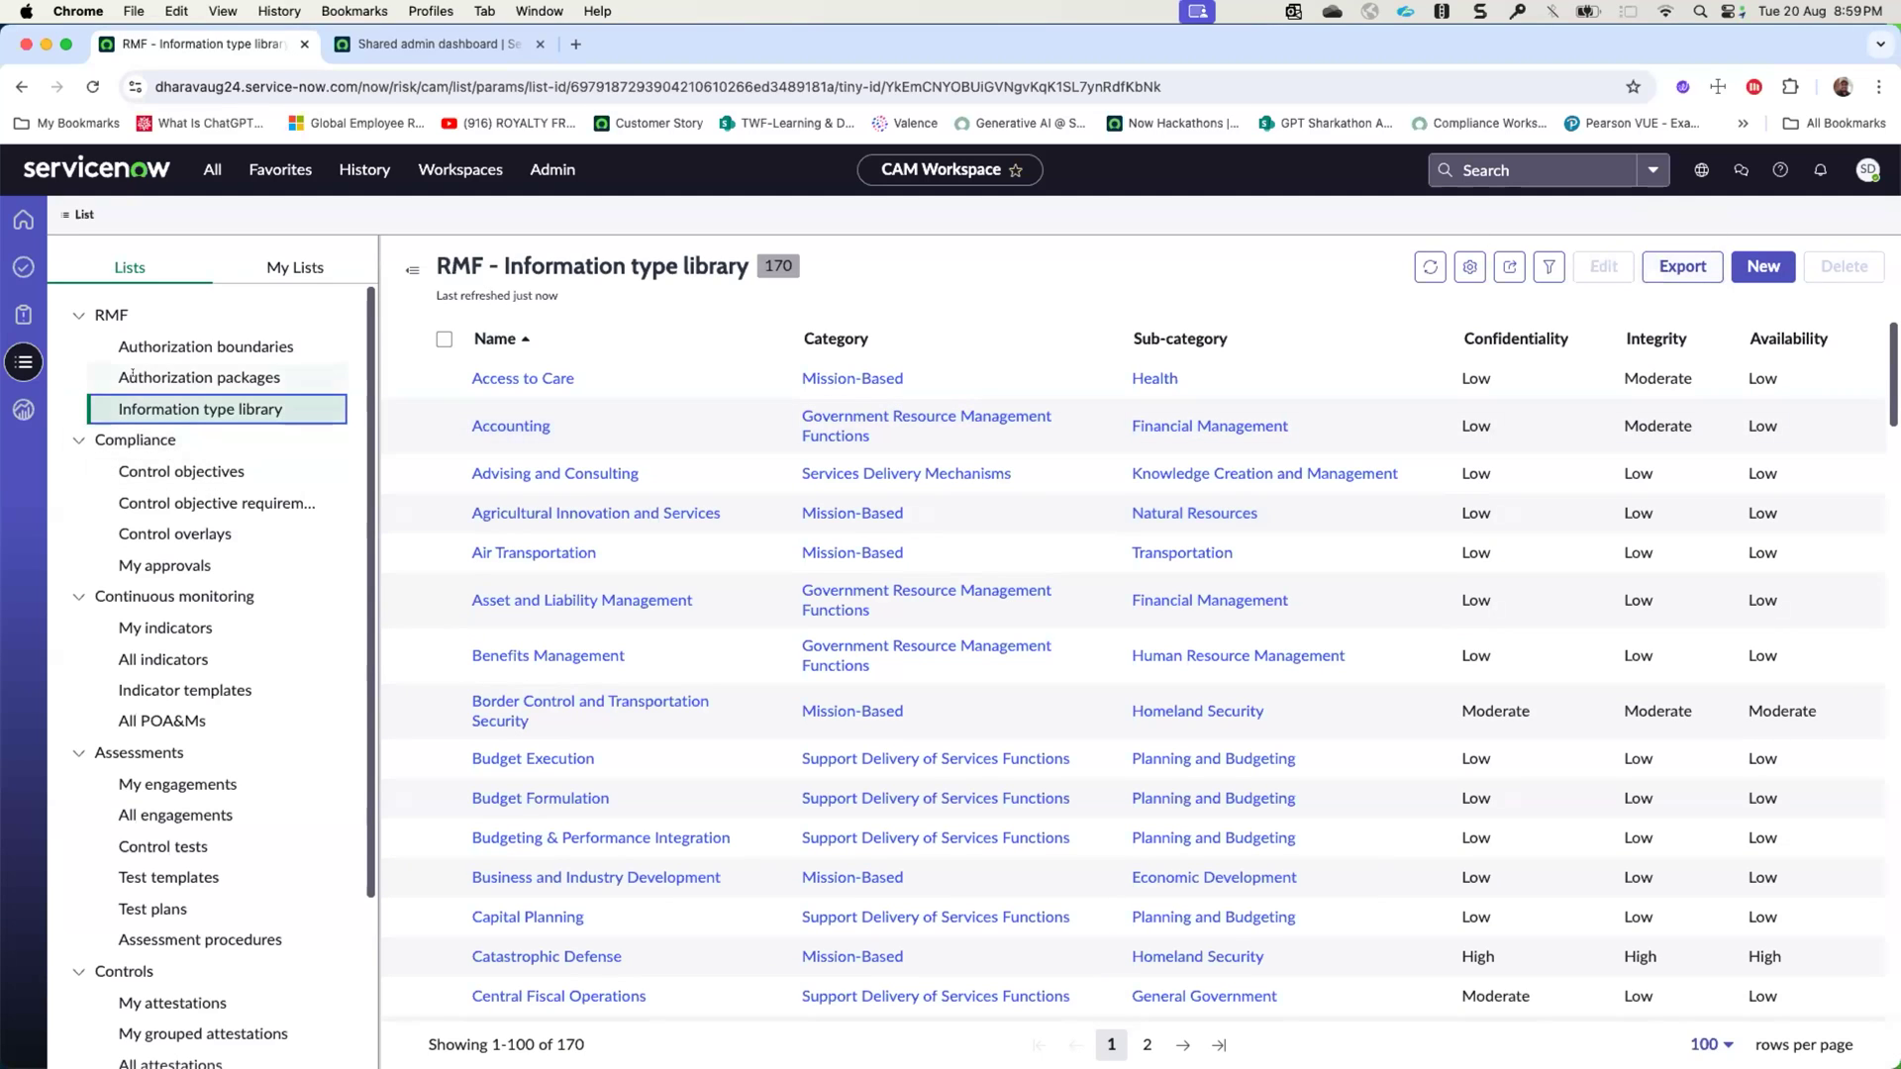
- Review the Compliance lists for control objective requirements, control objectives and control overlays, and look over the other available lists
{"action": "left_click", "coordinate": [148, 488]}
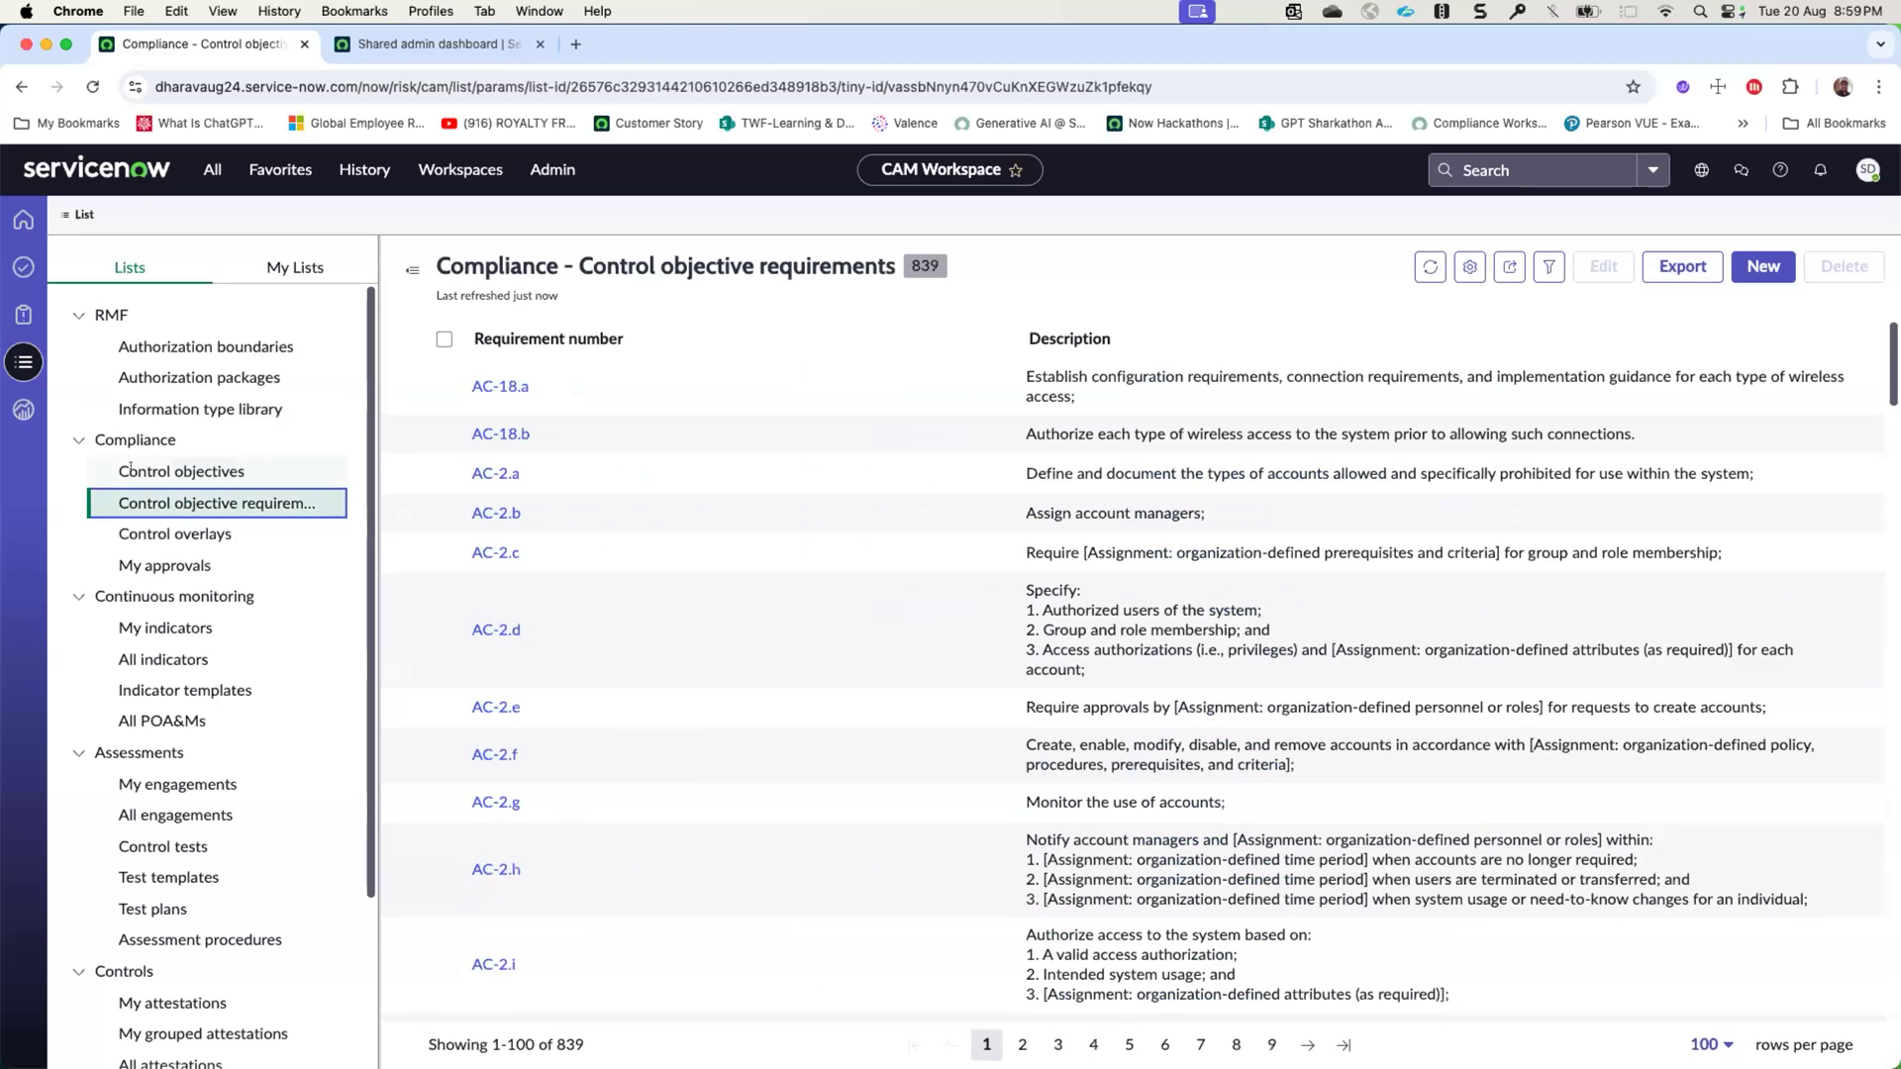
{"action": "left_click", "coordinate": [140, 471]}
{"action": "left_click", "coordinate": [146, 521]}
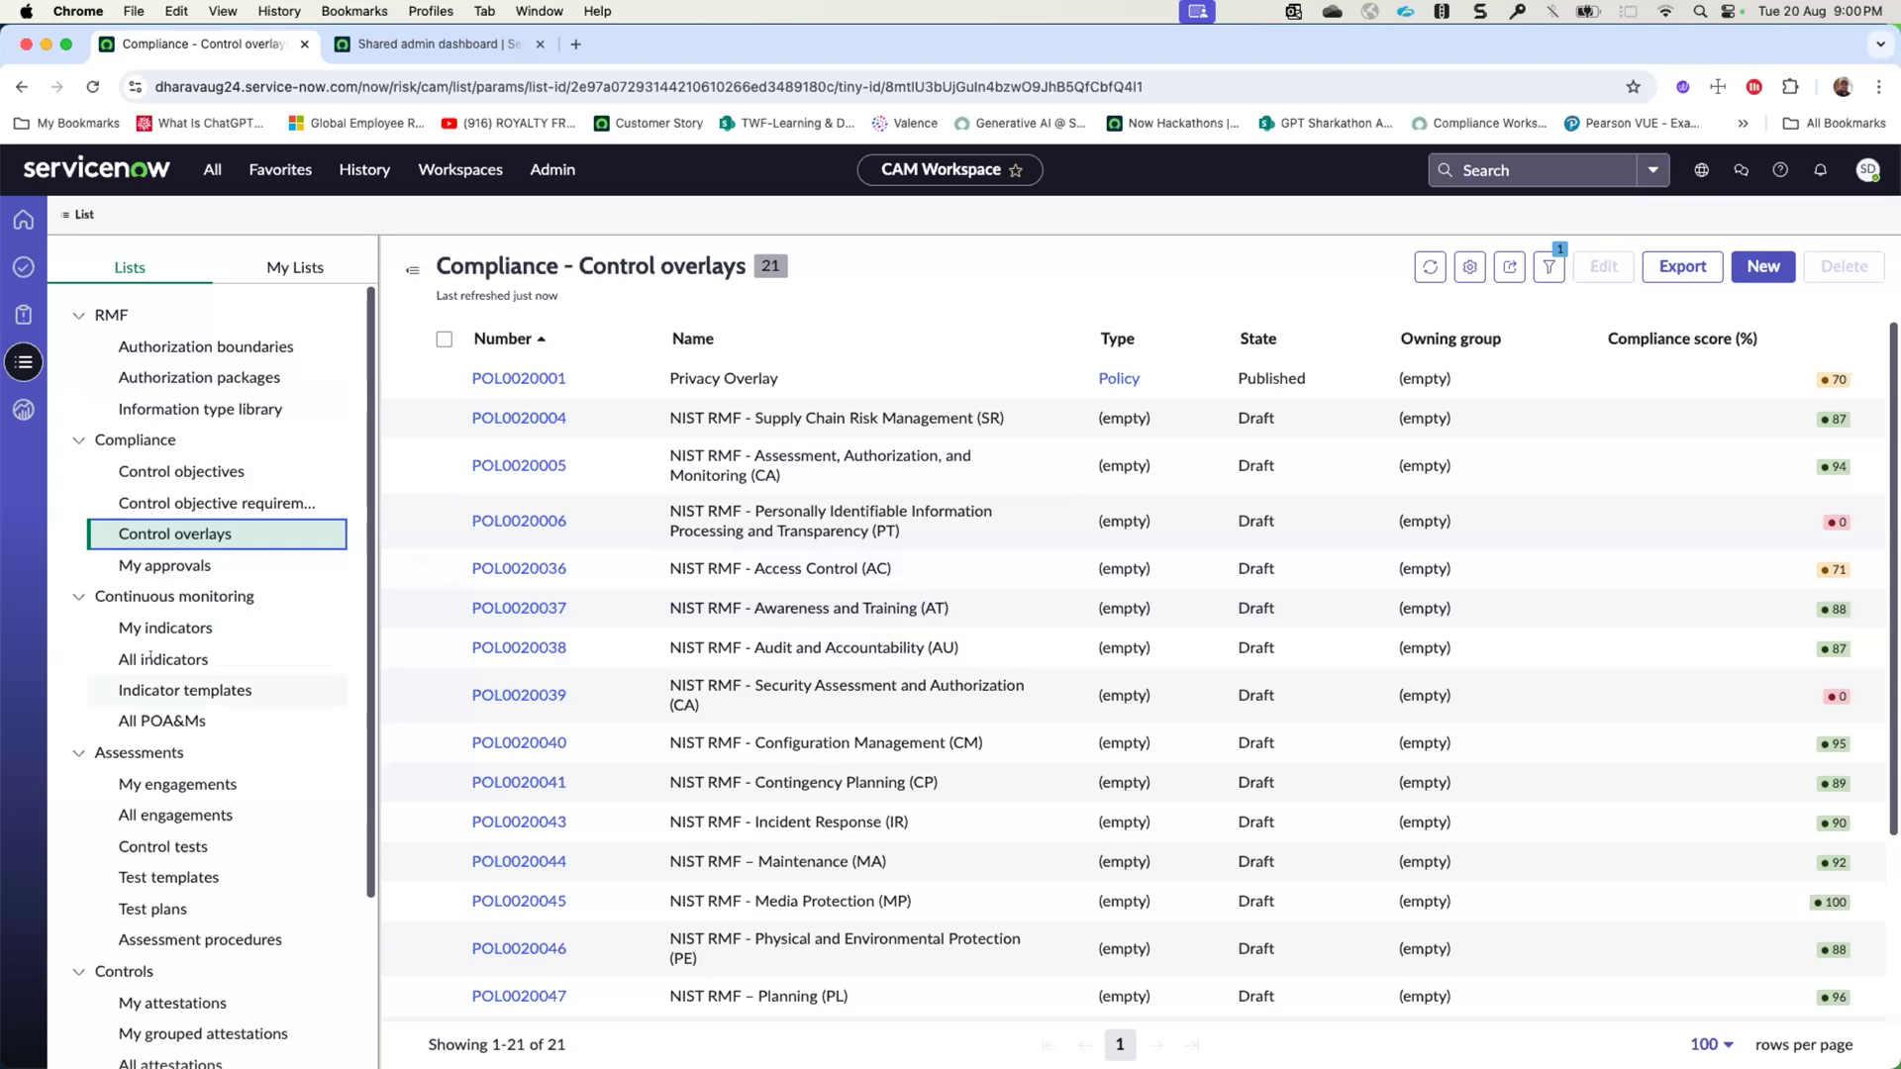
{"action": "scroll", "coordinate": [149, 658], "scroll_direction": "down", "scroll_amount": 5}
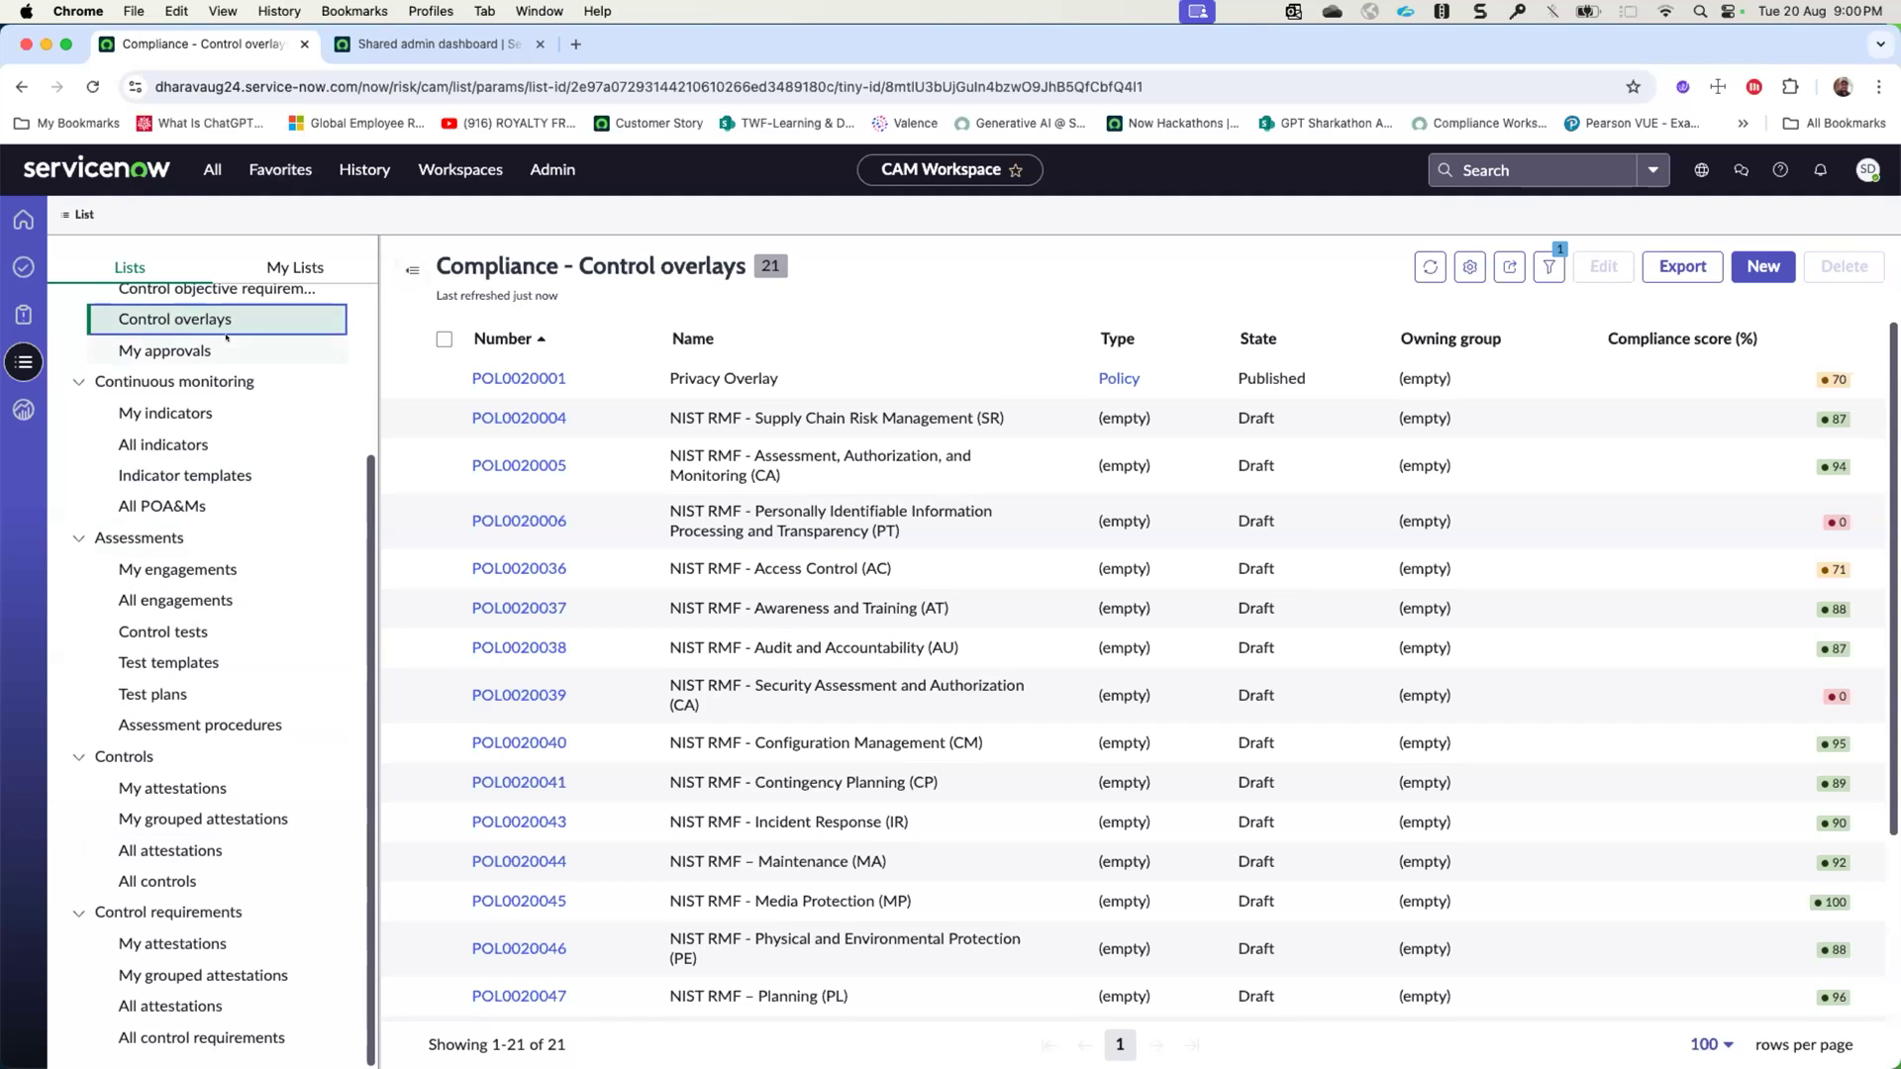
{"action": "scroll", "coordinate": [214, 383], "scroll_direction": "up", "scroll_amount": 5}
- Open the CAM demo package from the authorization packages list and view its controls
{"action": "left_click", "coordinate": [214, 379]}
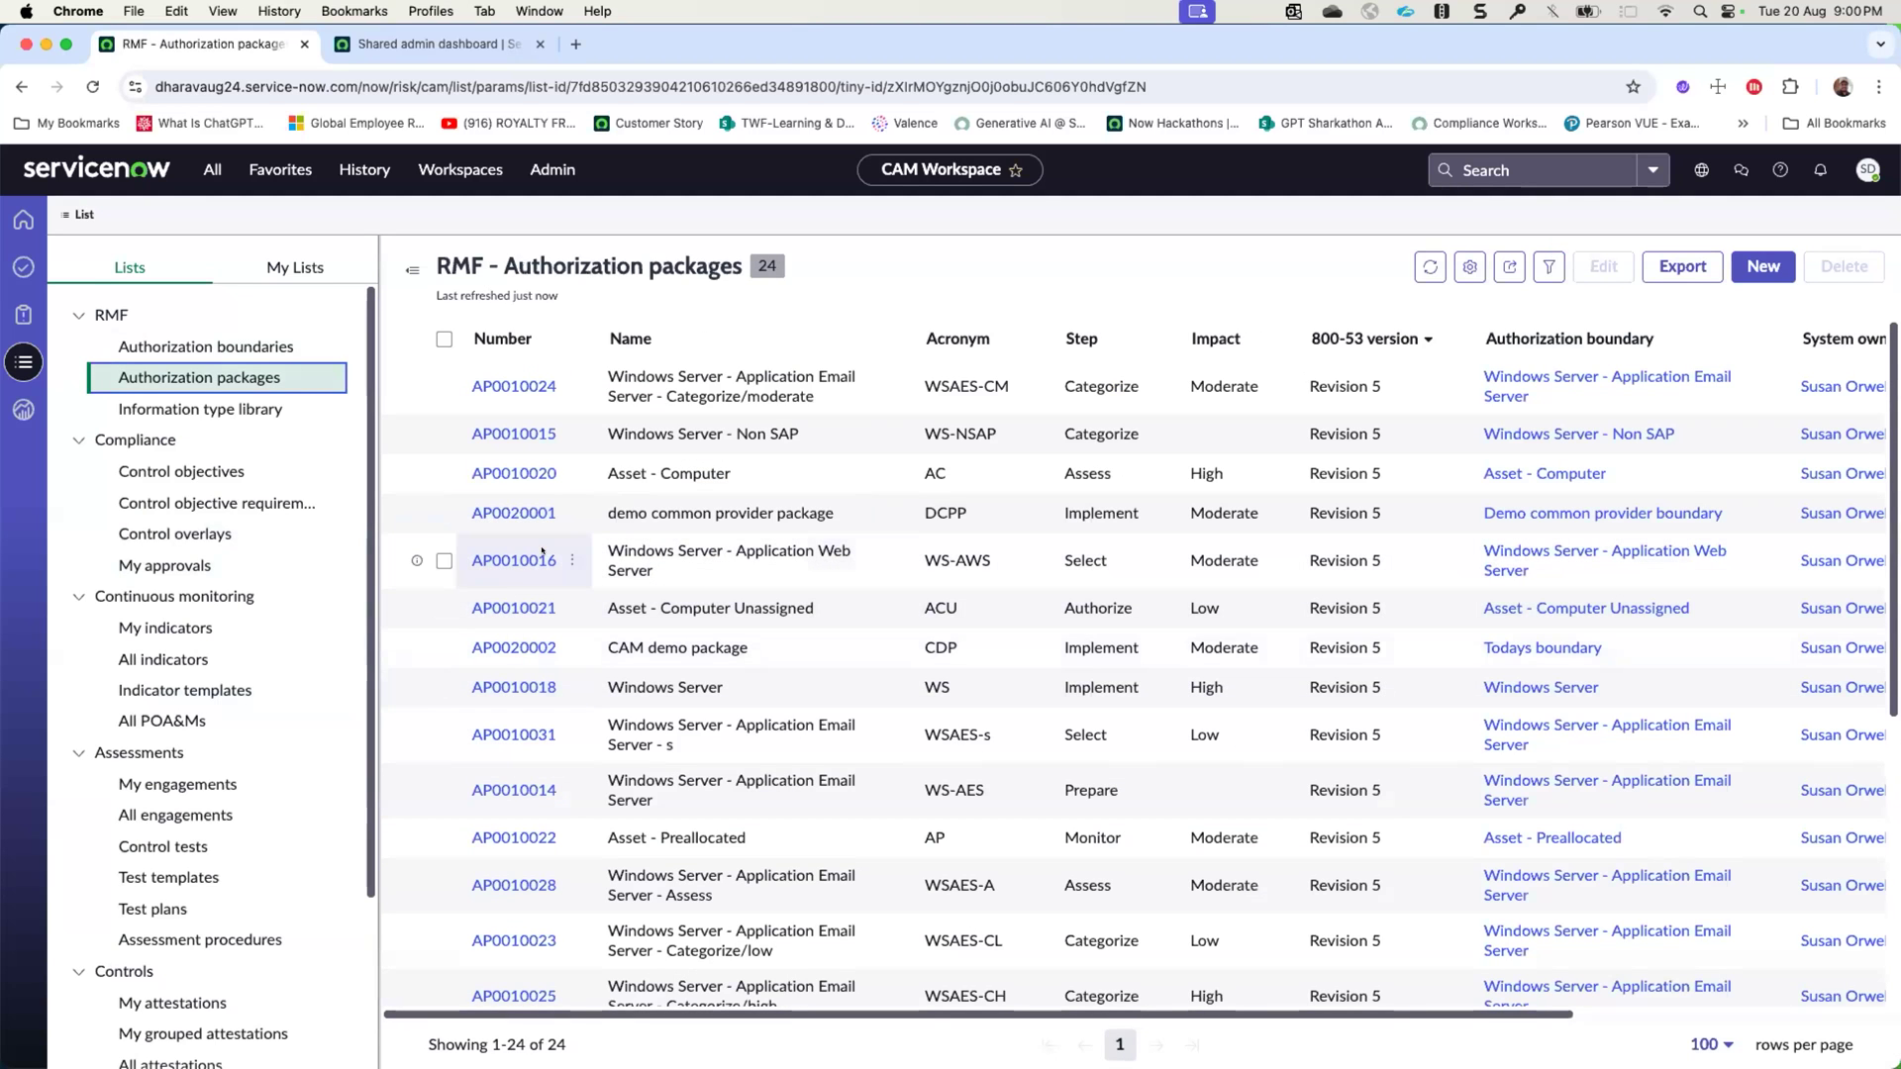
{"action": "left_click", "coordinate": [513, 648]}
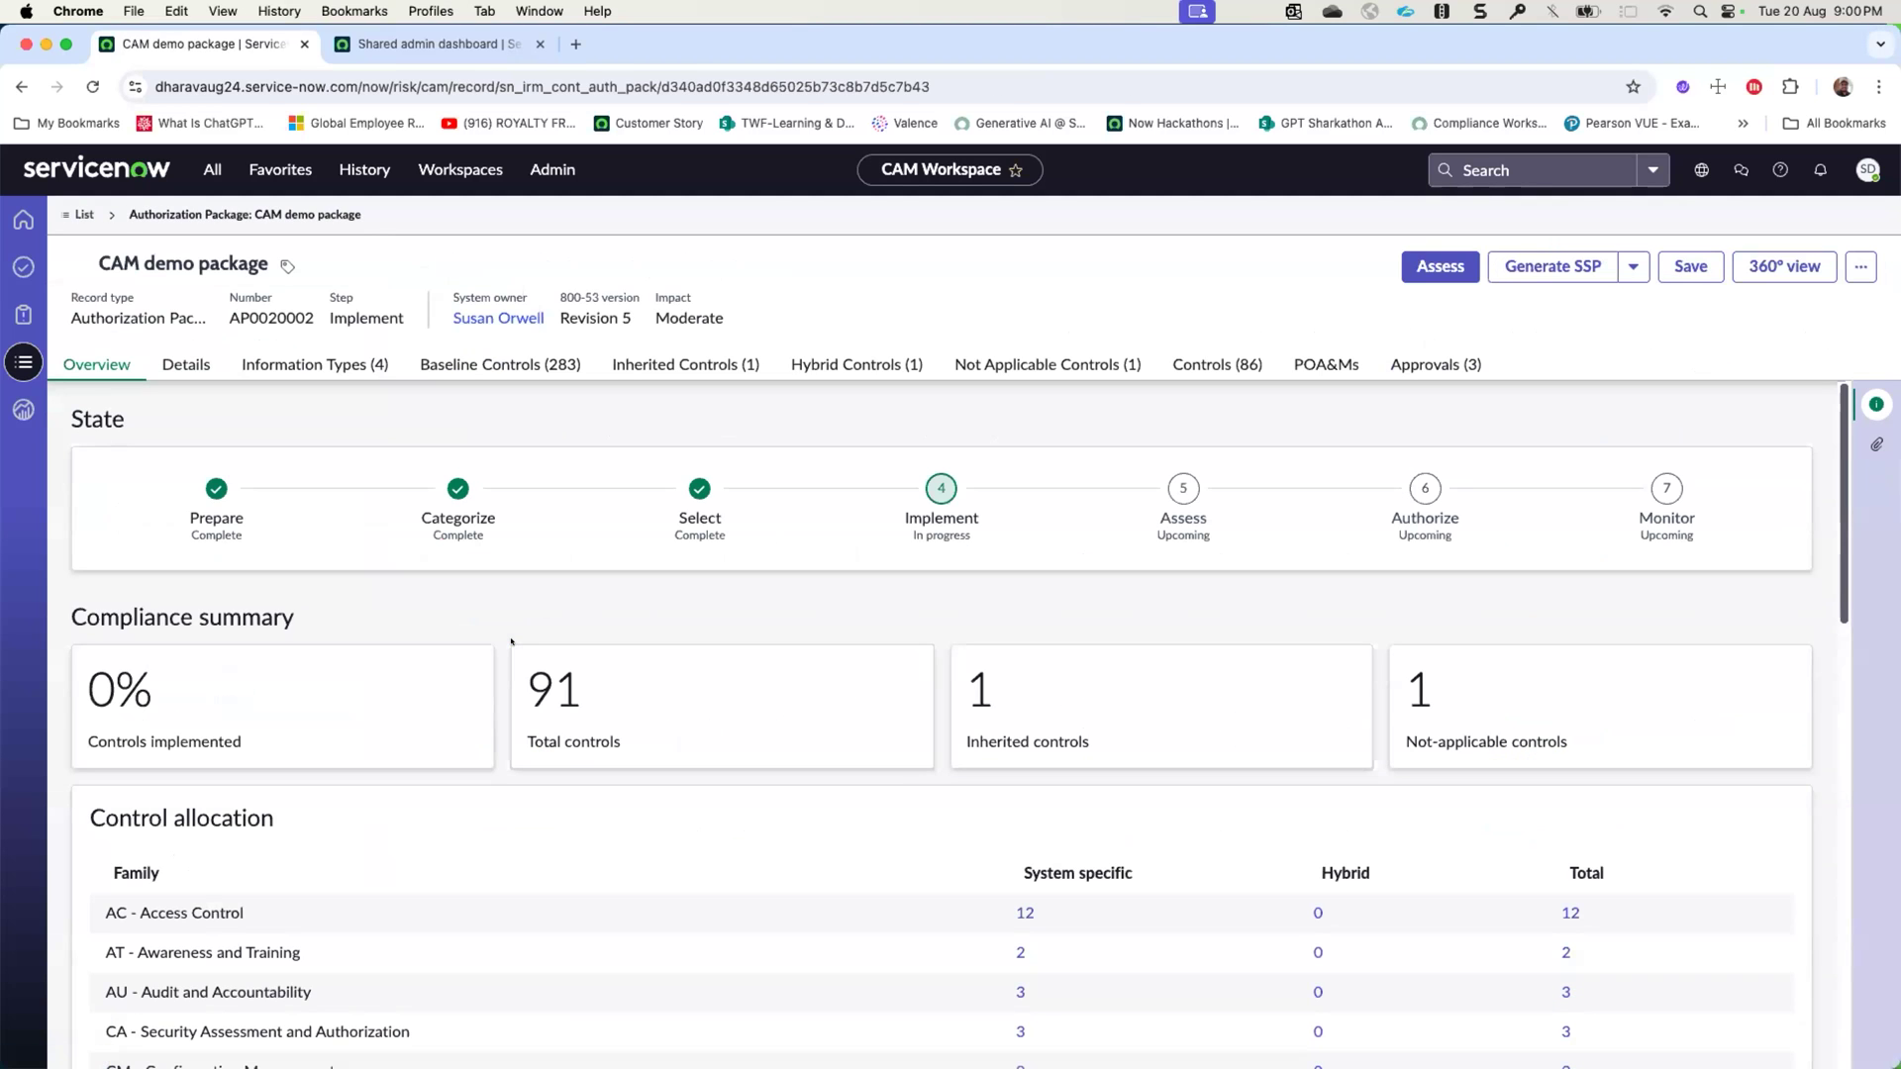
{"action": "left_click", "coordinate": [1178, 366]}
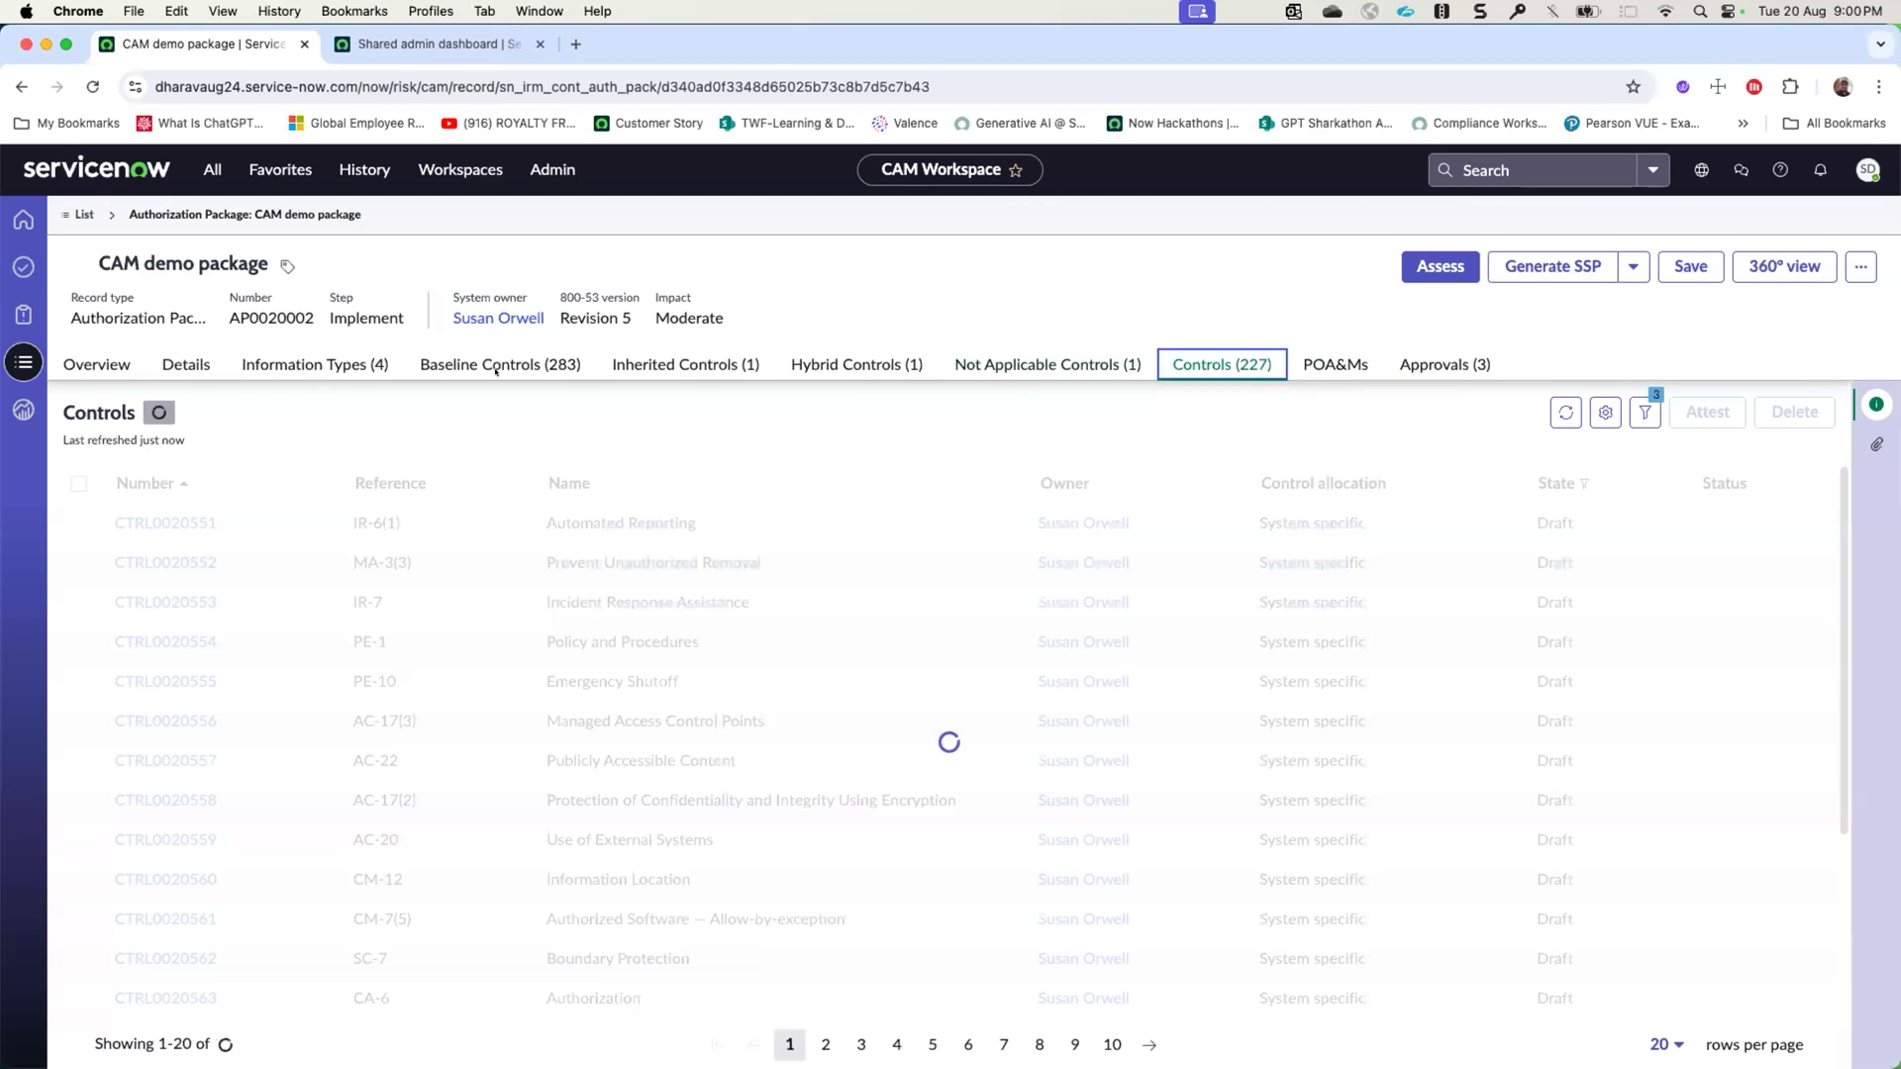
- View the Plan of Action & Milestones overview, reopen the CAM demo package from the navigation history and refresh its controls list
{"action": "left_click", "coordinate": [24, 315]}
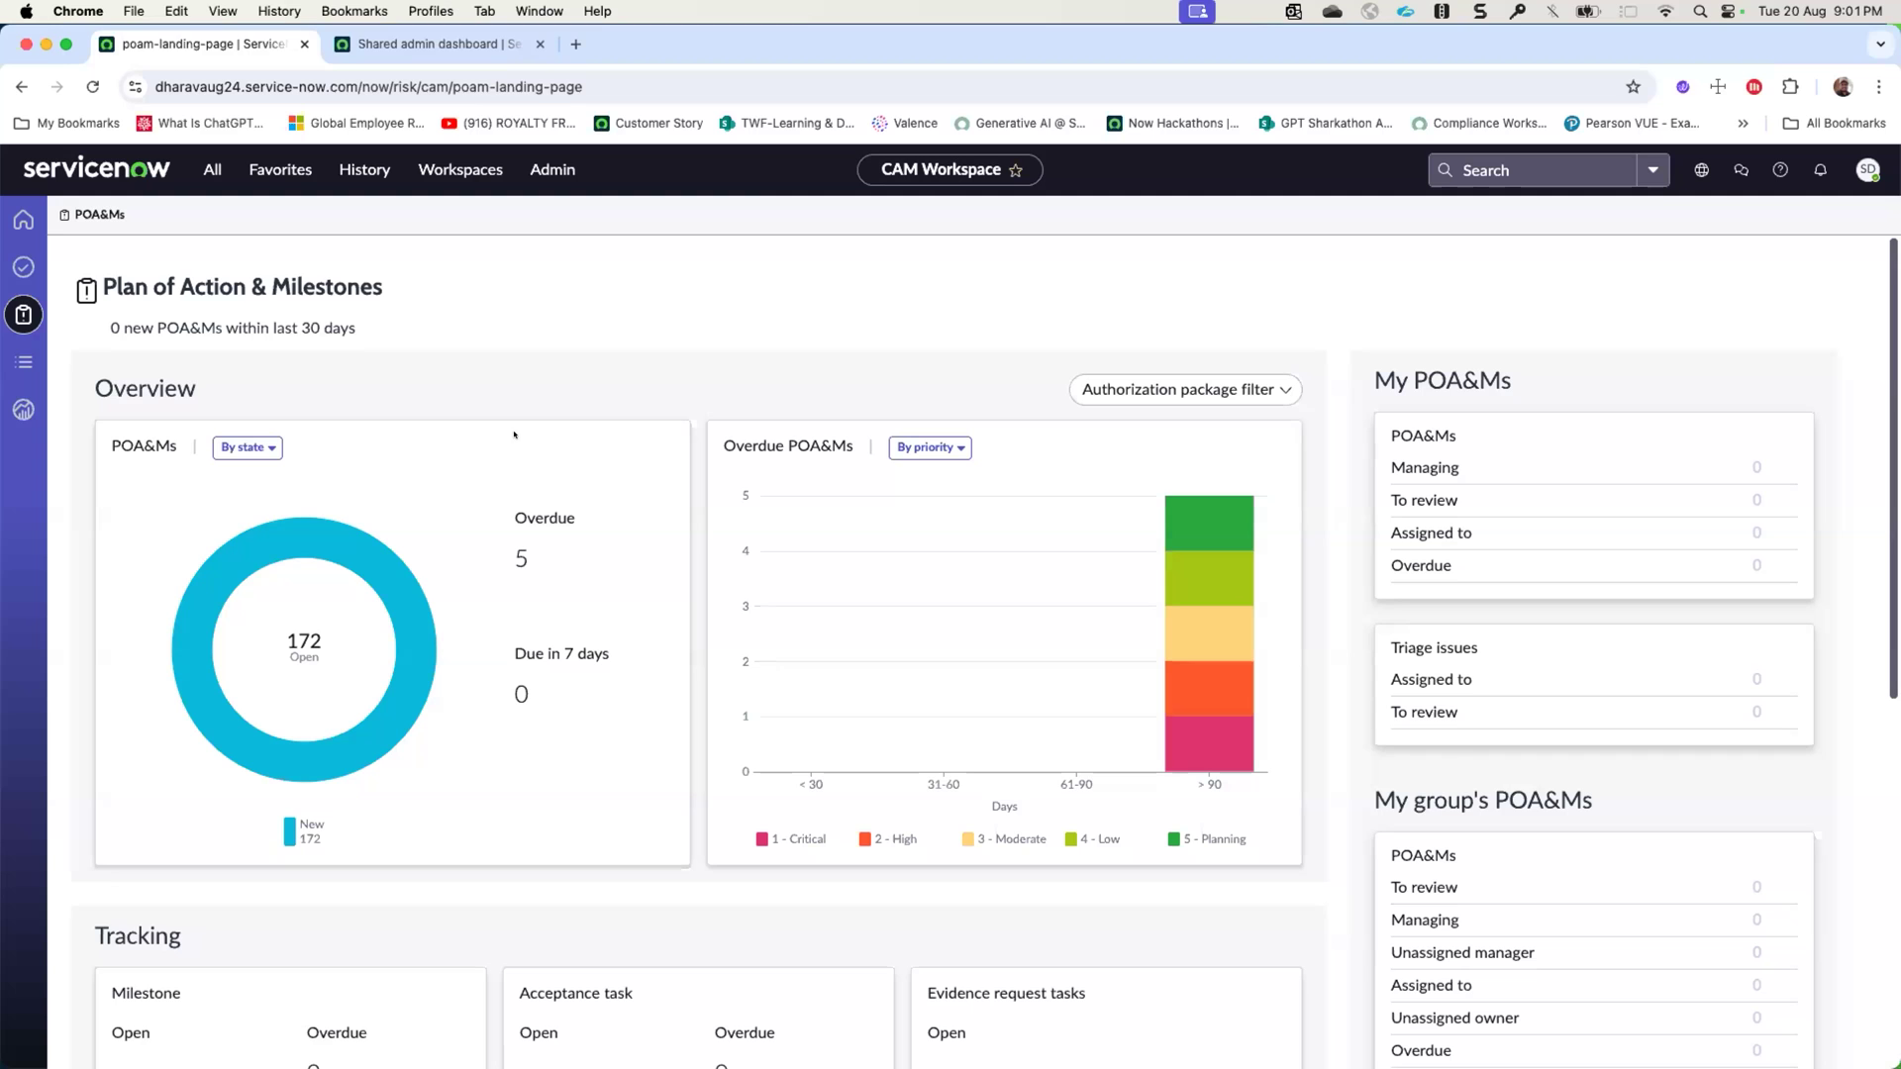
{"action": "left_click", "coordinate": [24, 361]}
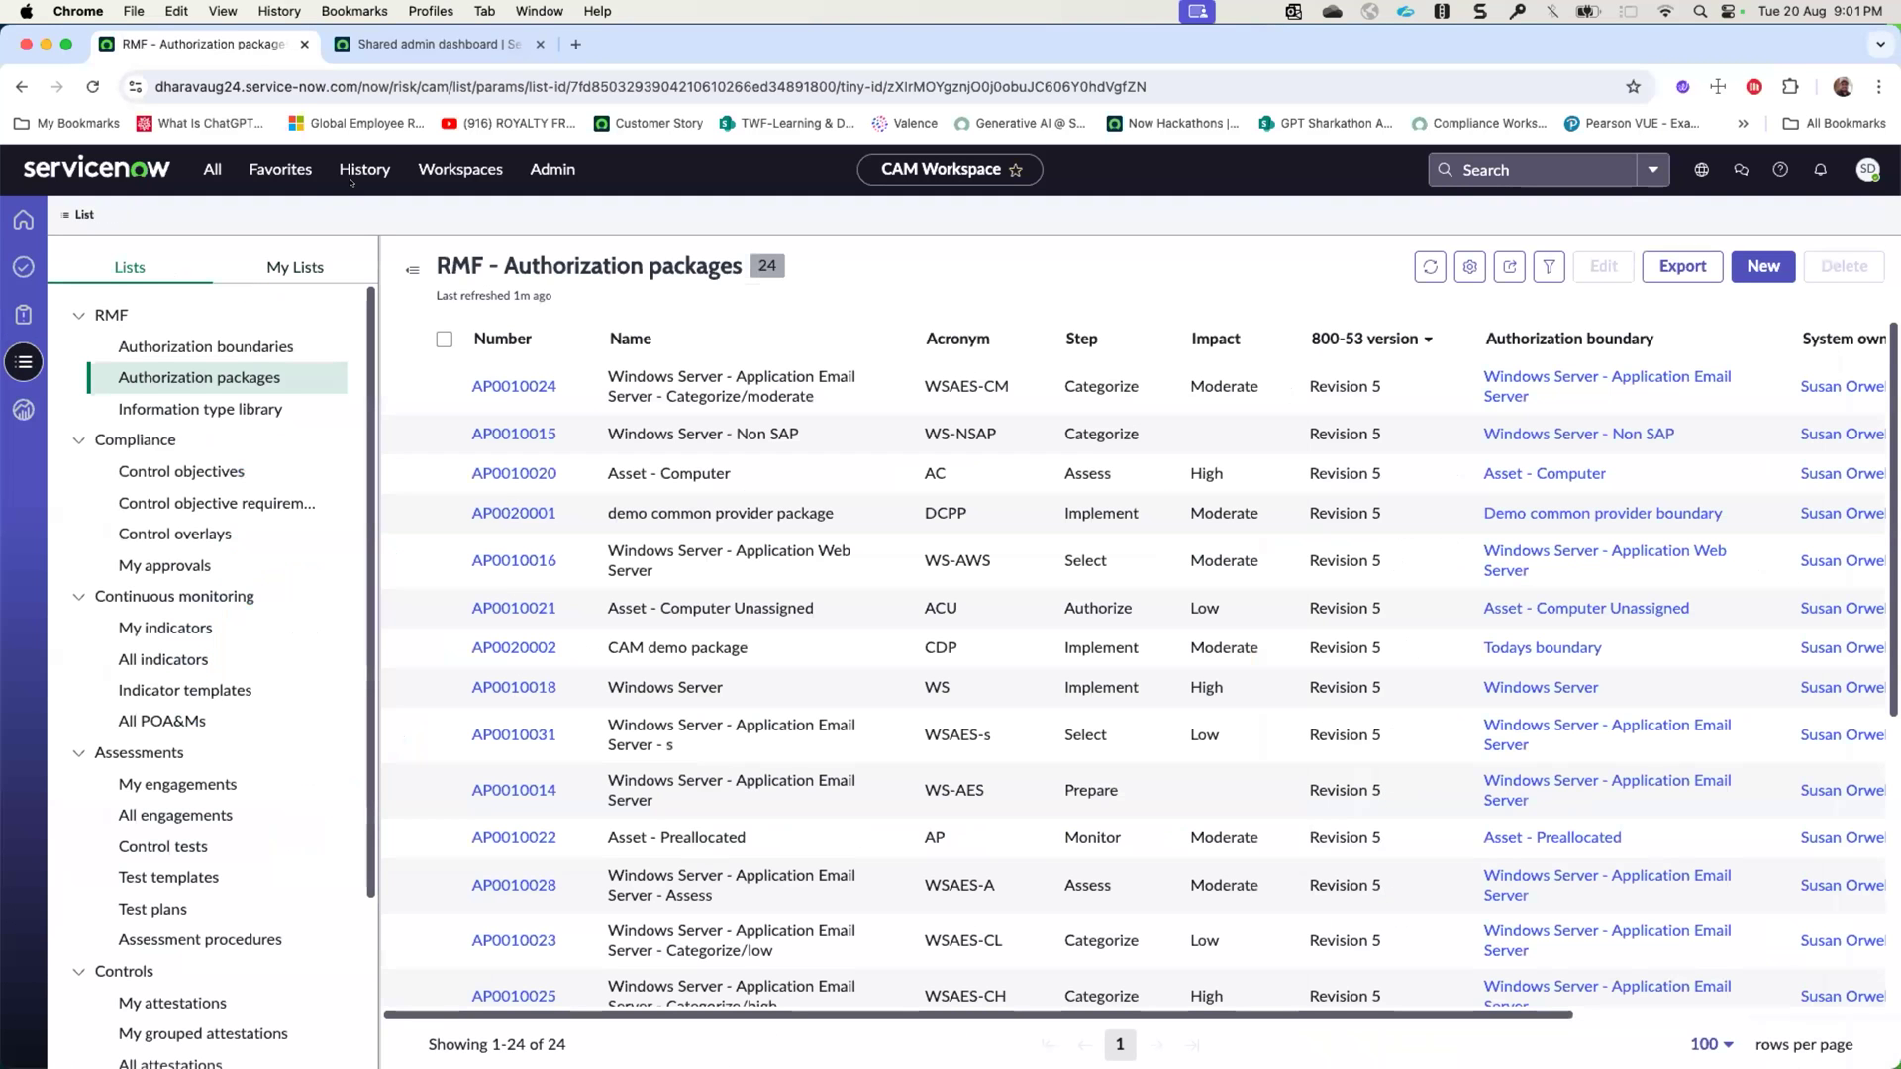
{"action": "left_click", "coordinate": [349, 176]}
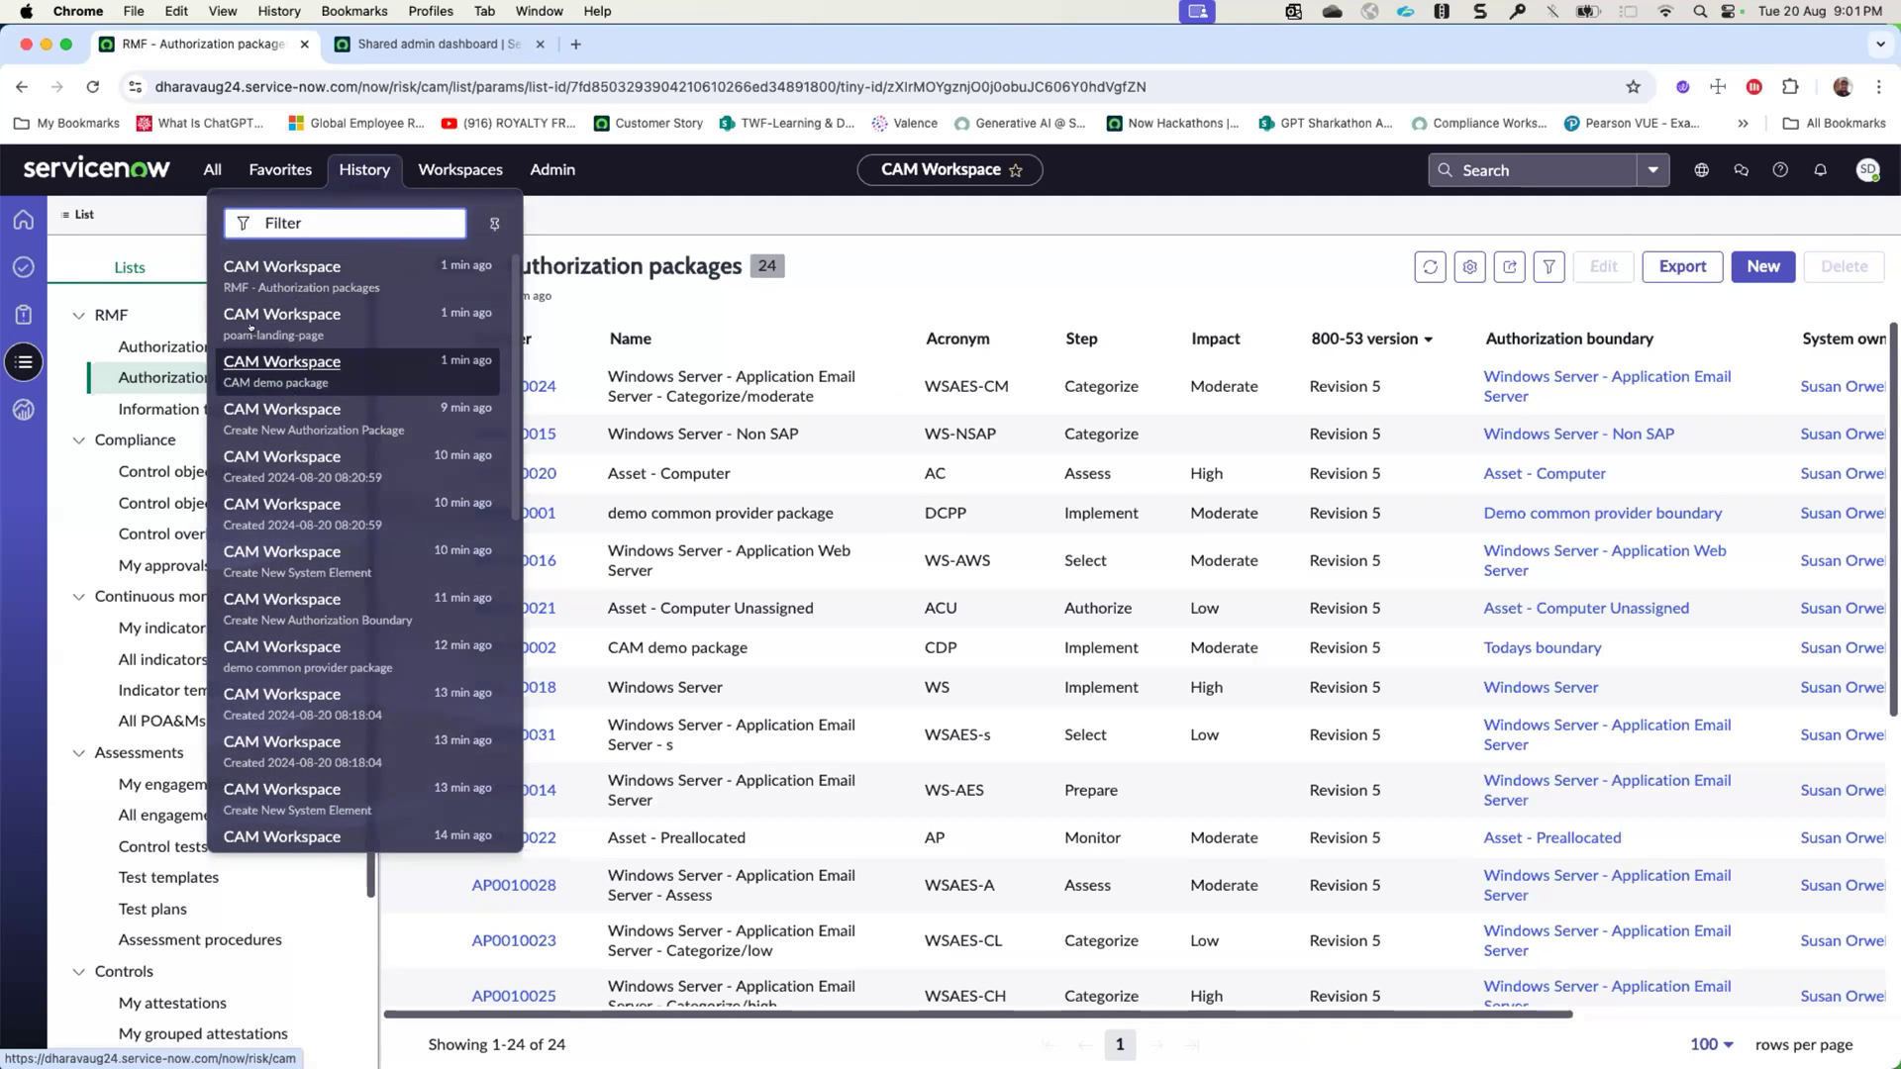
{"action": "left_click", "coordinate": [132, 374]}
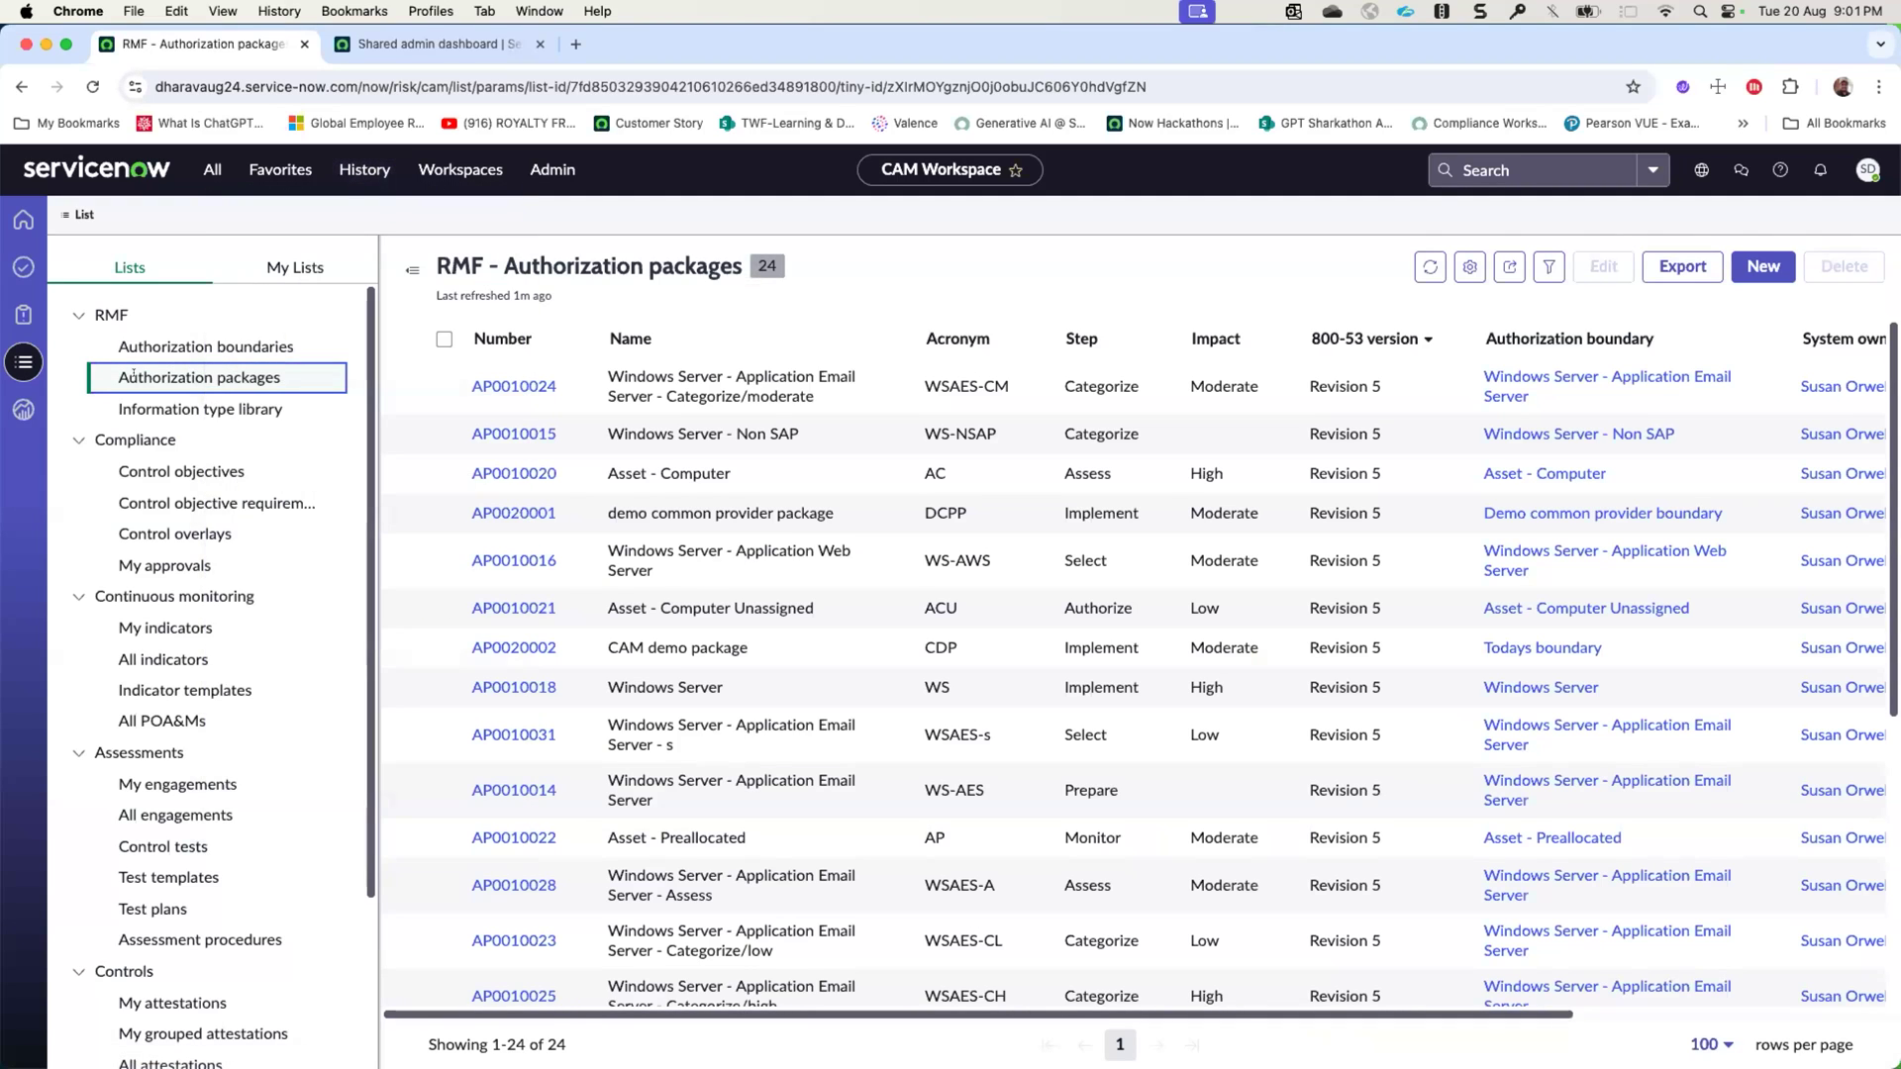
{"action": "left_click", "coordinate": [370, 160]}
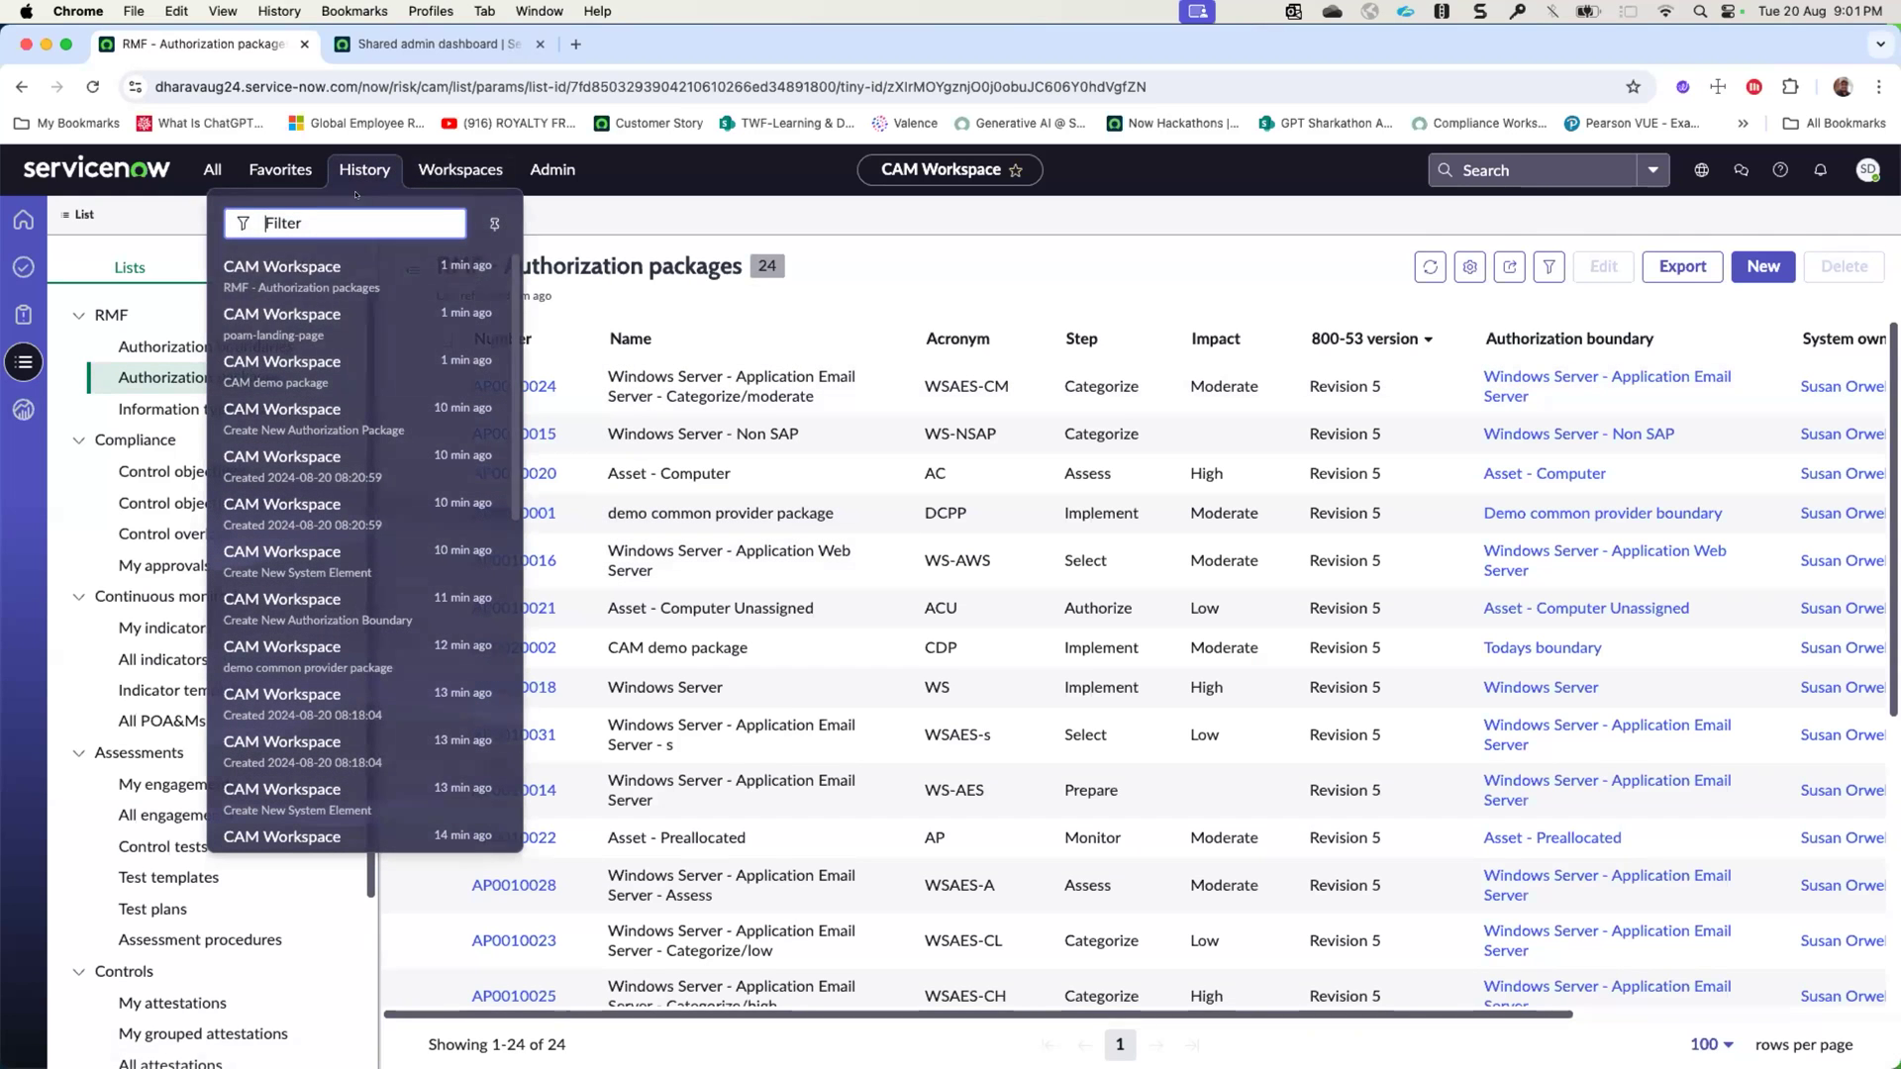
{"action": "left_click", "coordinate": [294, 362]}
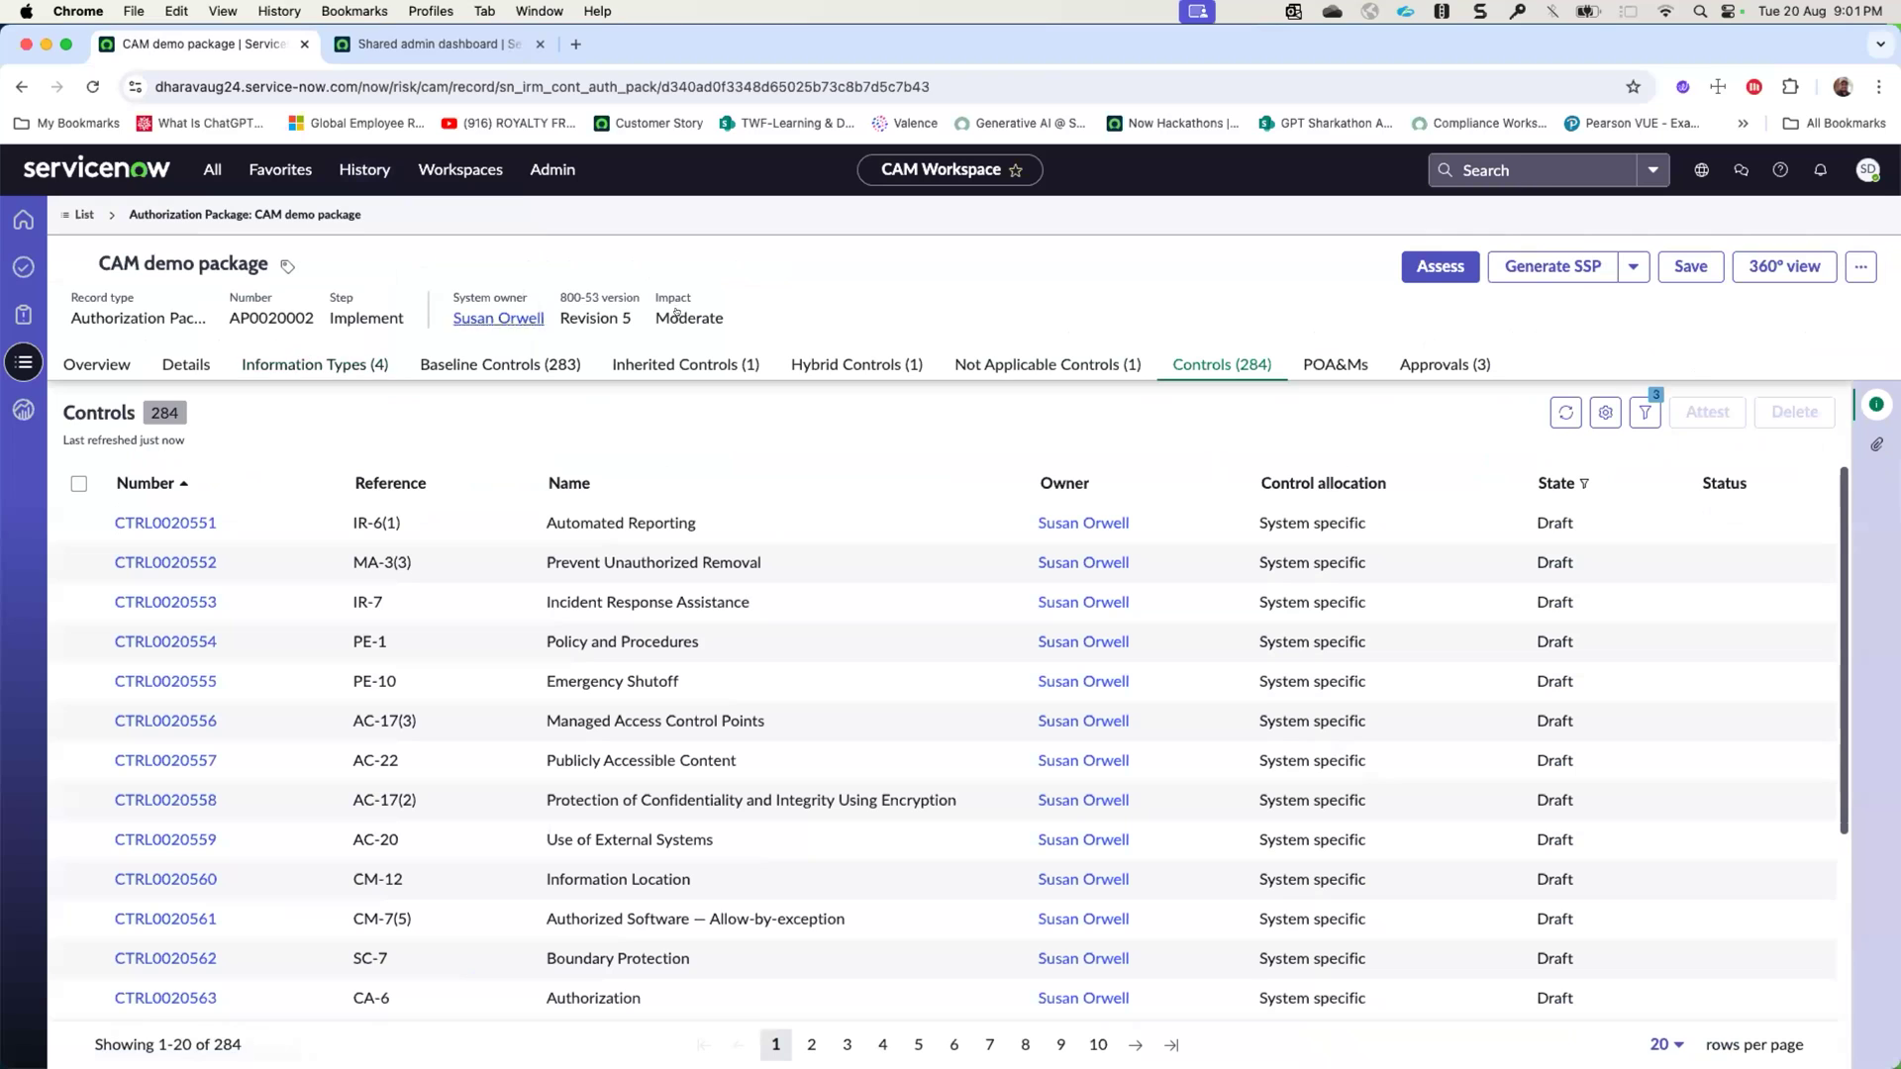
{"action": "left_click", "coordinate": [1564, 409]}
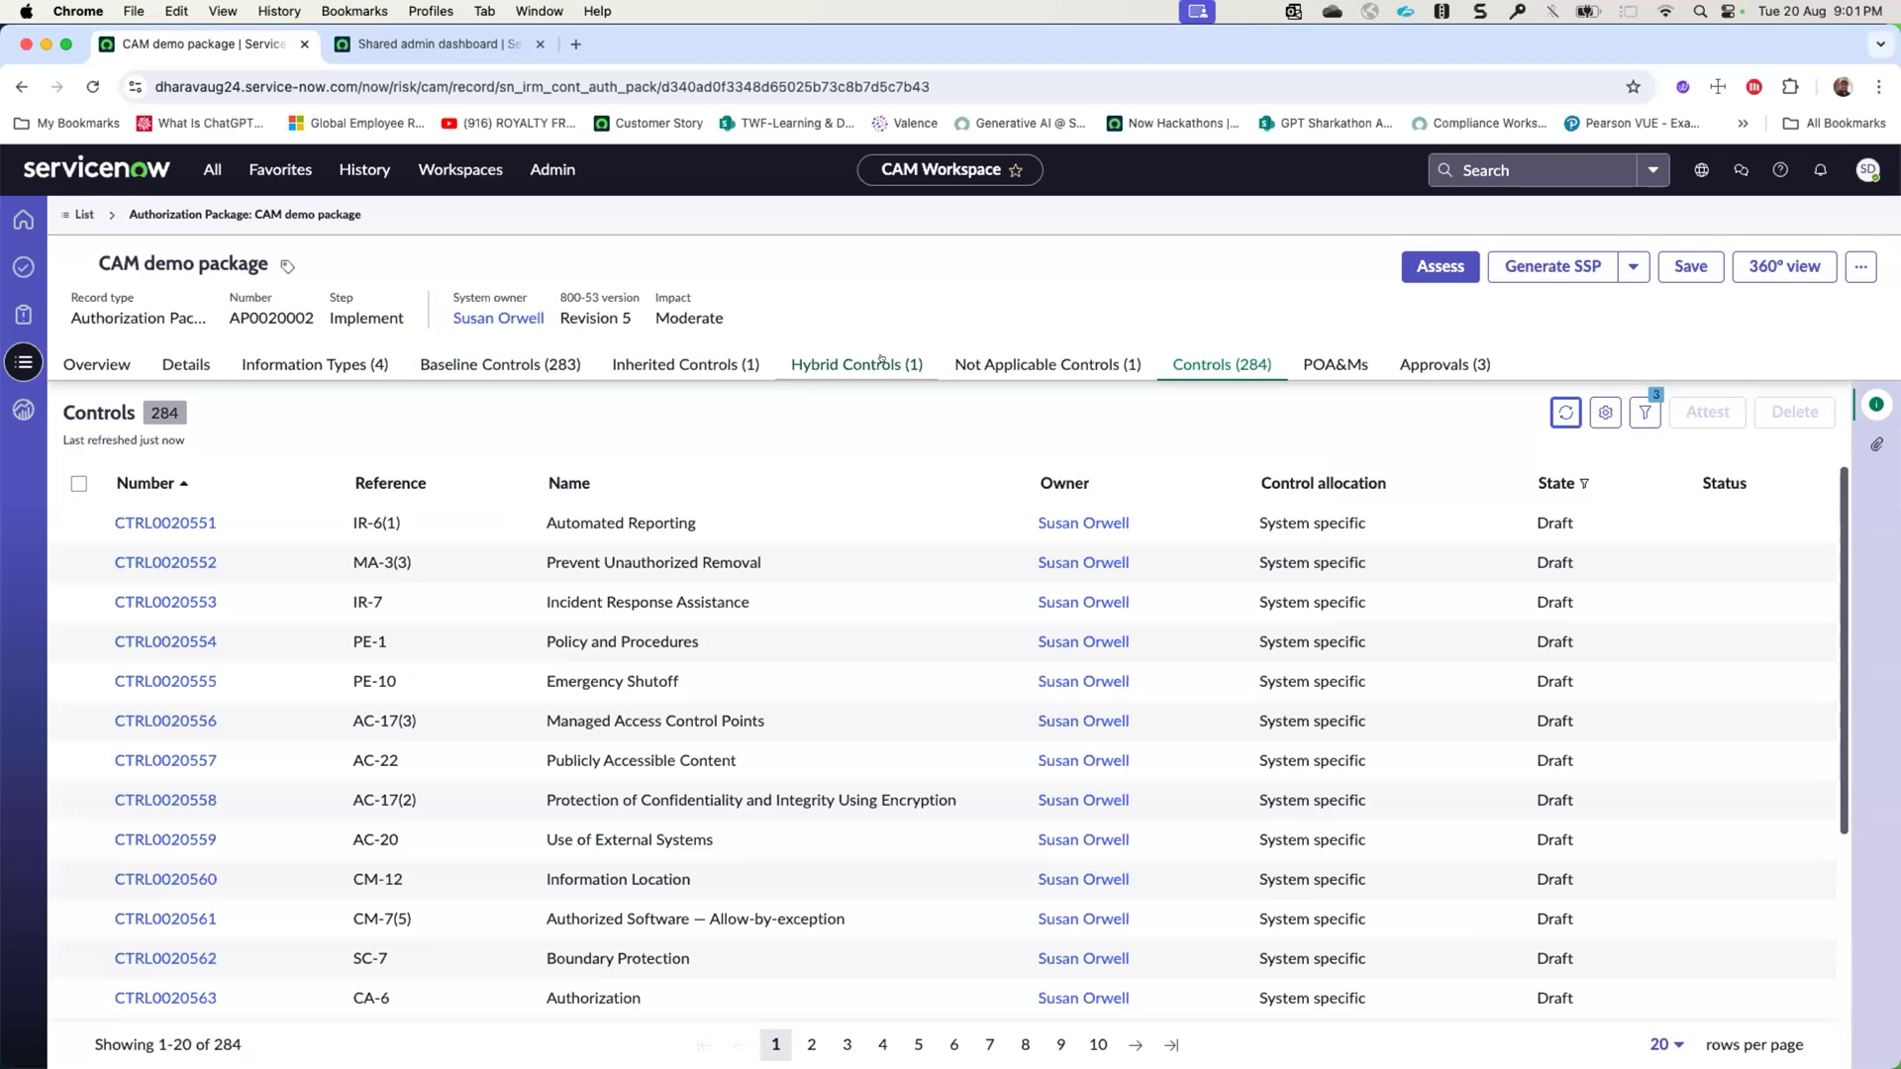
- Sort the package's controls by control allocation in ascending order
{"action": "left_click", "coordinate": [1226, 362]}
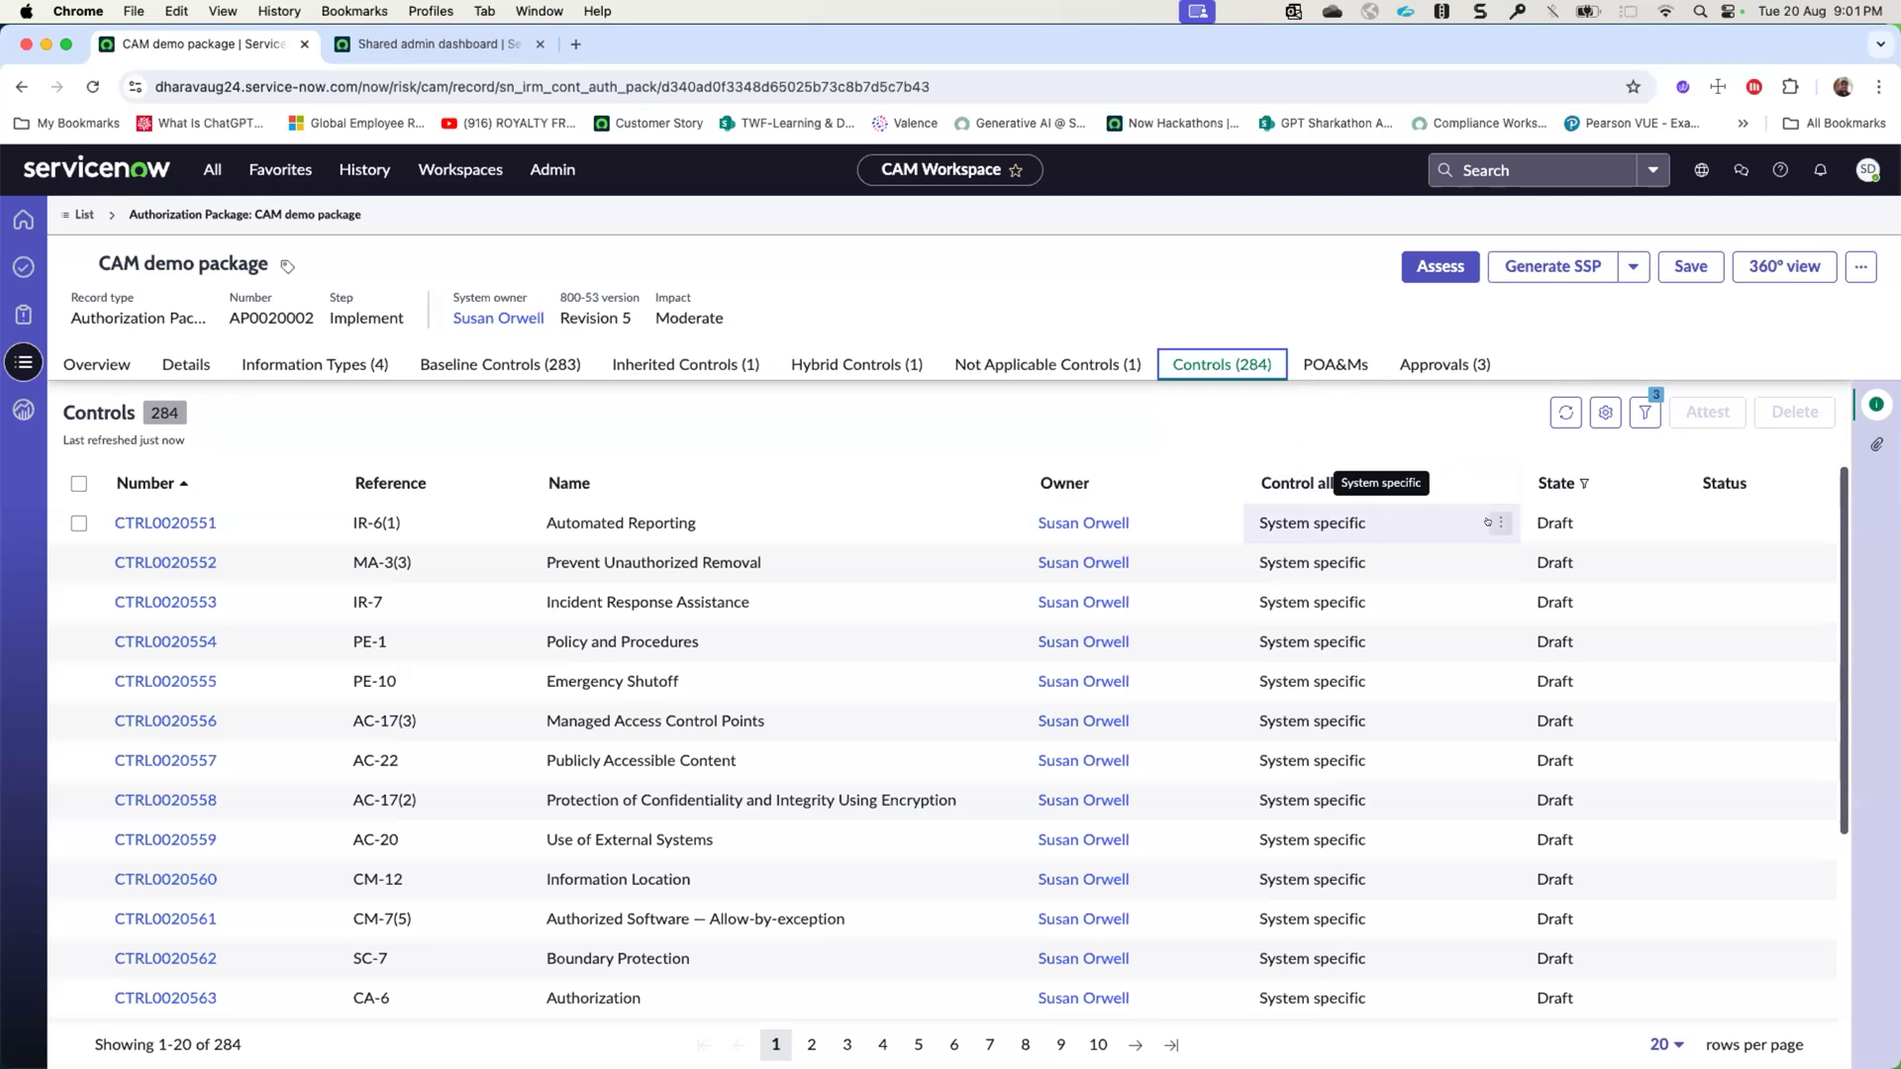
{"action": "left_click", "coordinate": [1293, 483]}
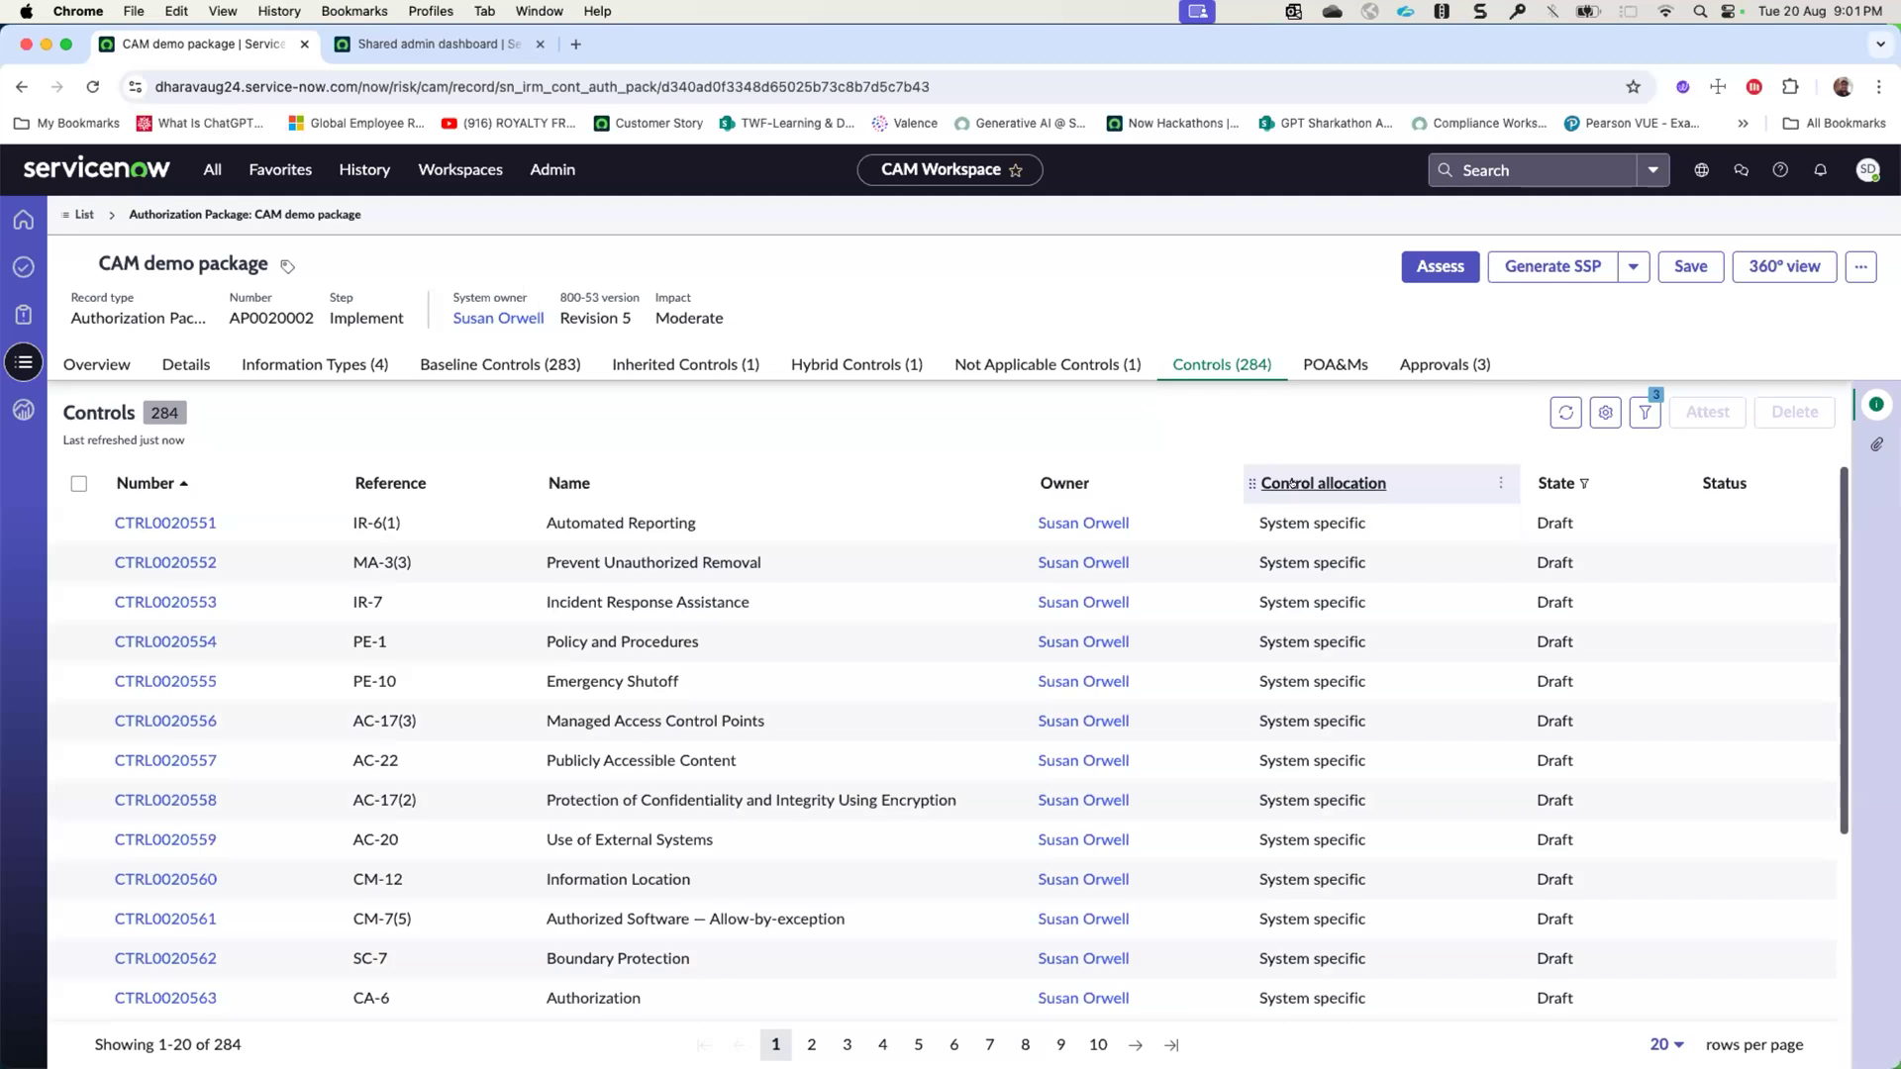
{"action": "left_click", "coordinate": [1292, 484]}
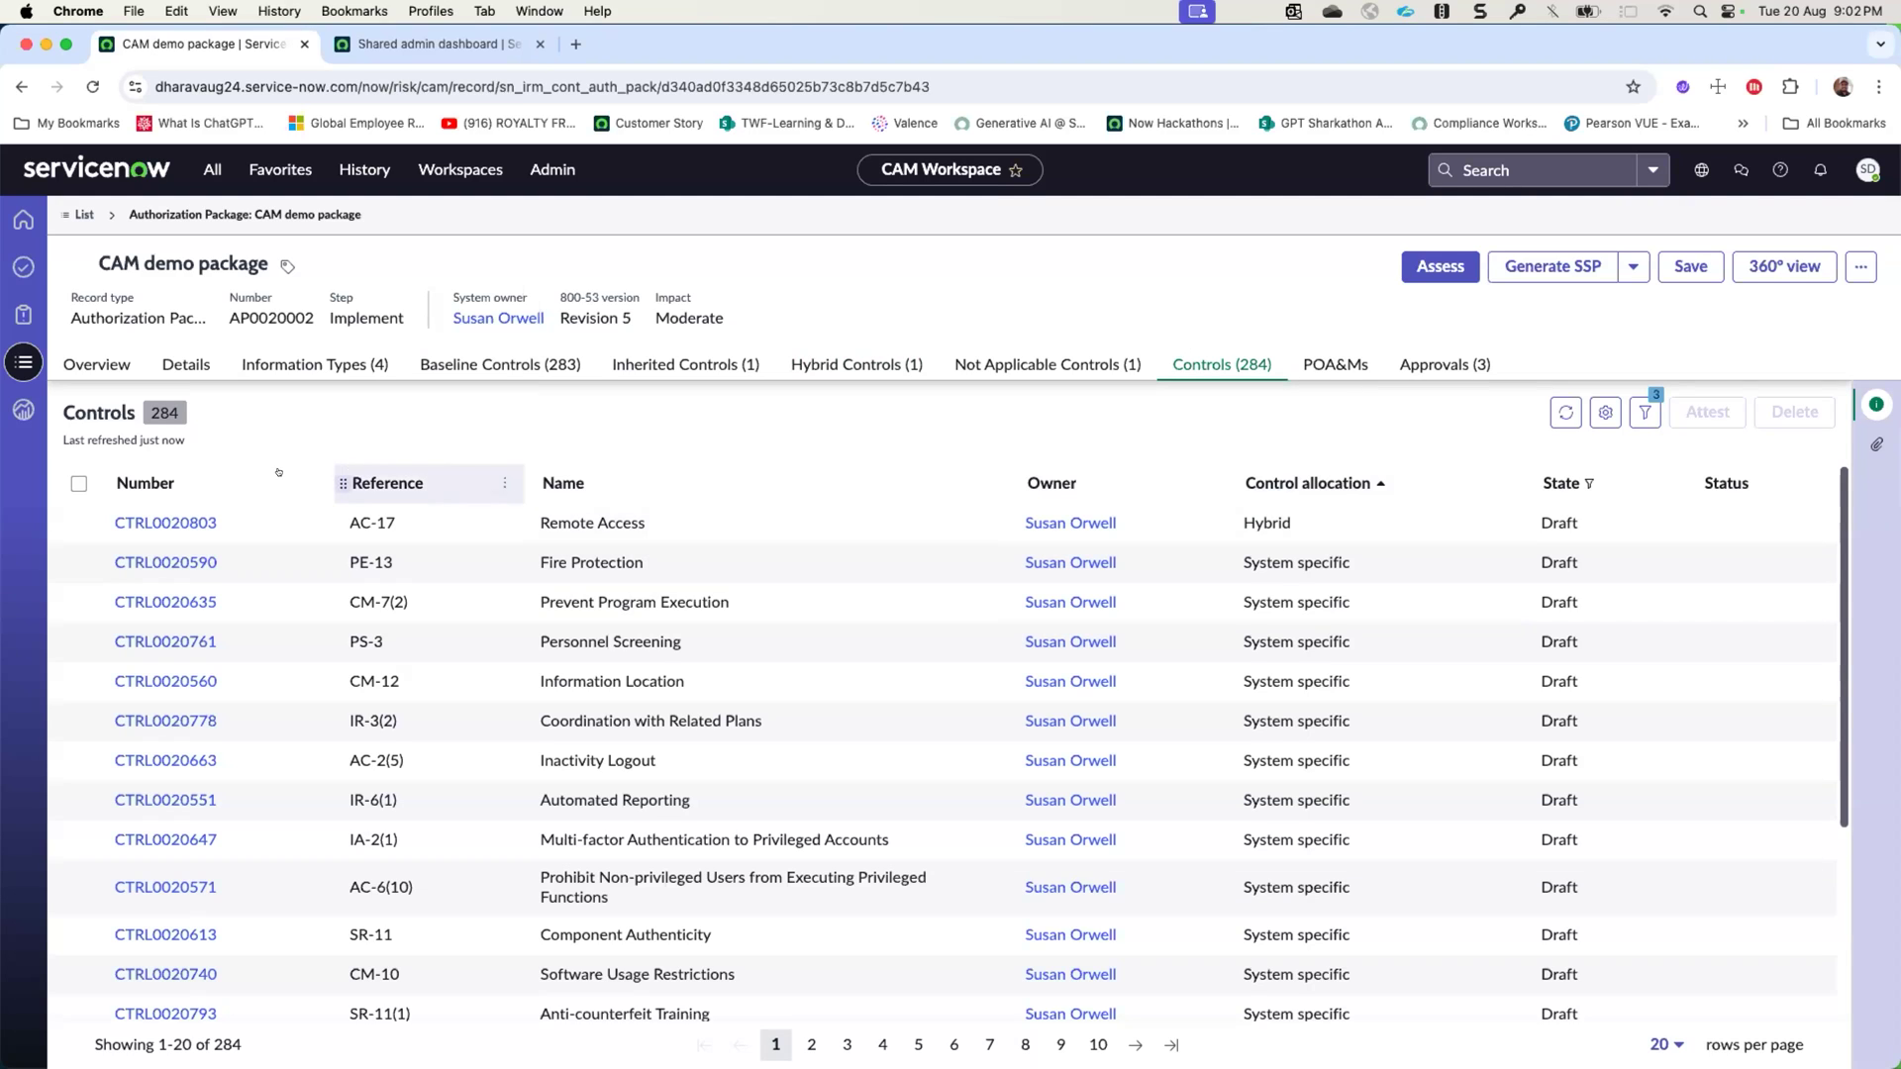
- Open the hybrid control AC-17 Remote Access and examine its control requirements and related controls
{"action": "left_click", "coordinate": [165, 521]}
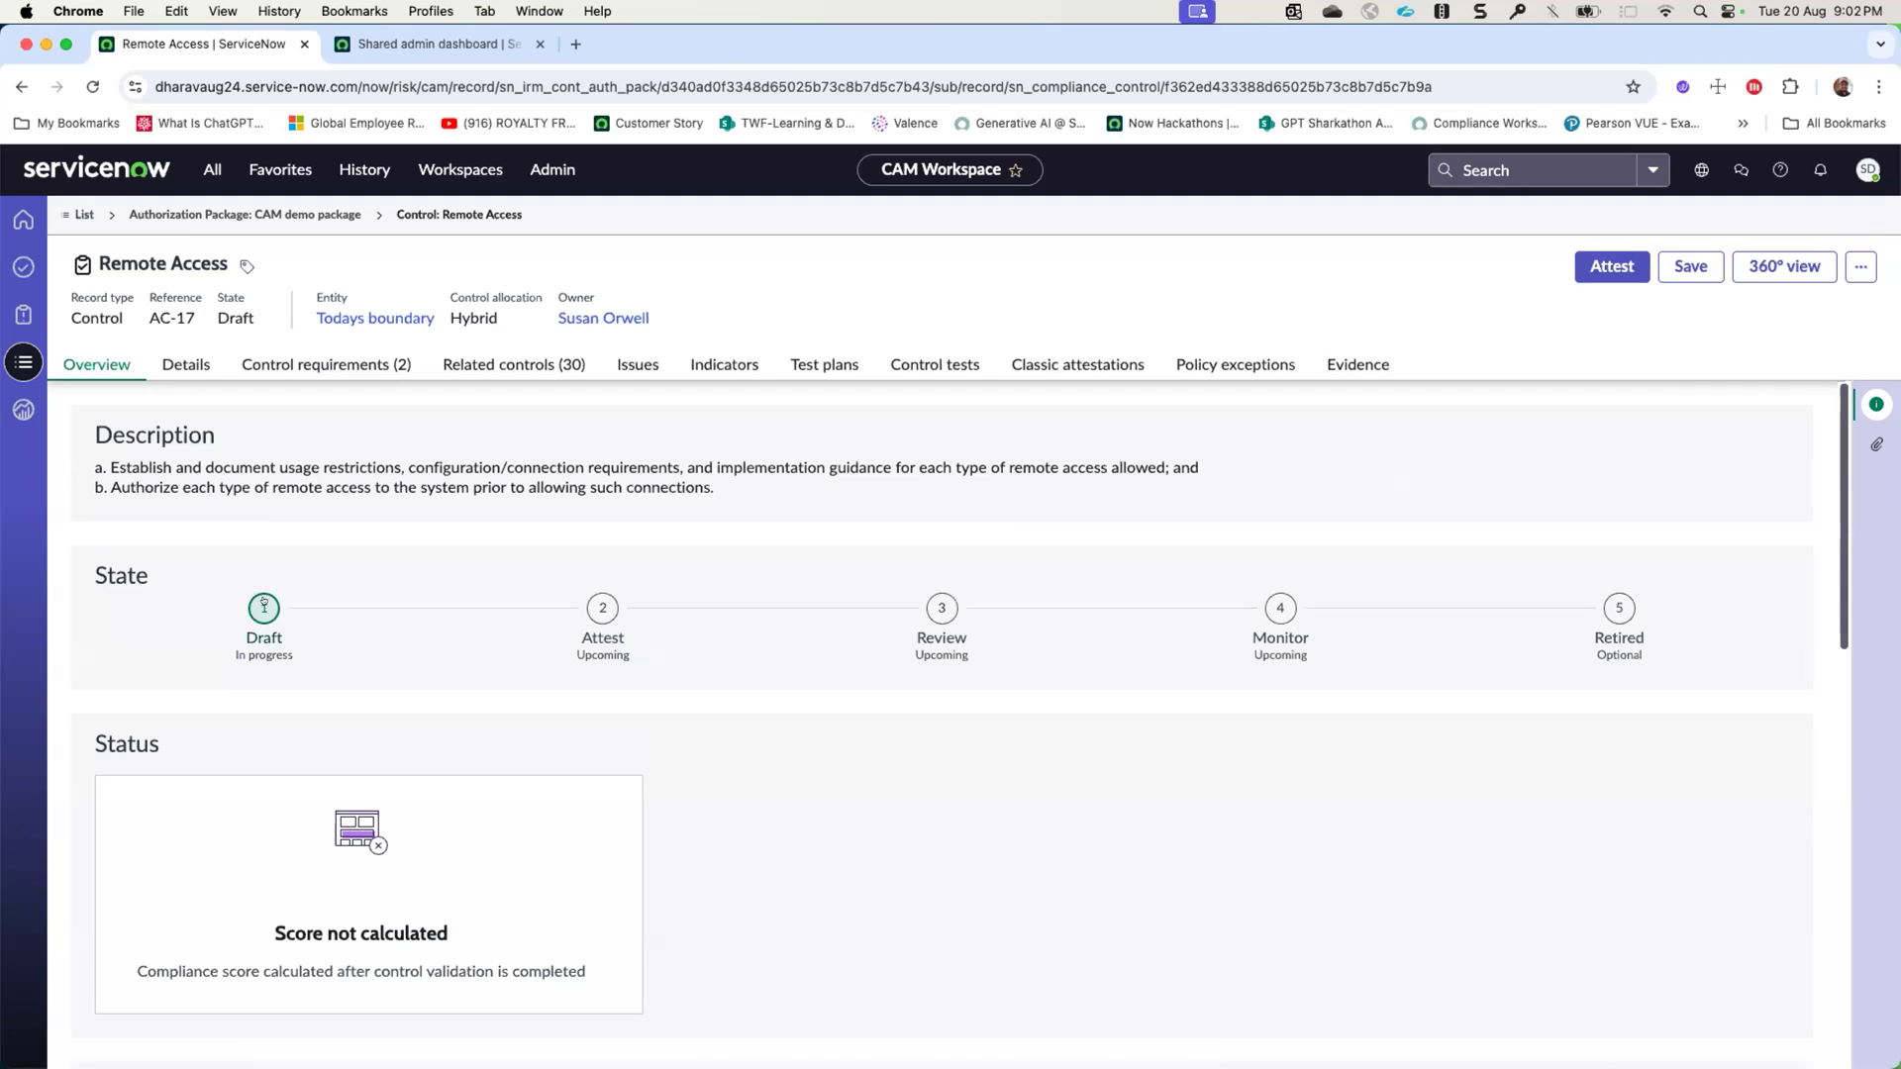
{"action": "left_click", "coordinate": [285, 369]}
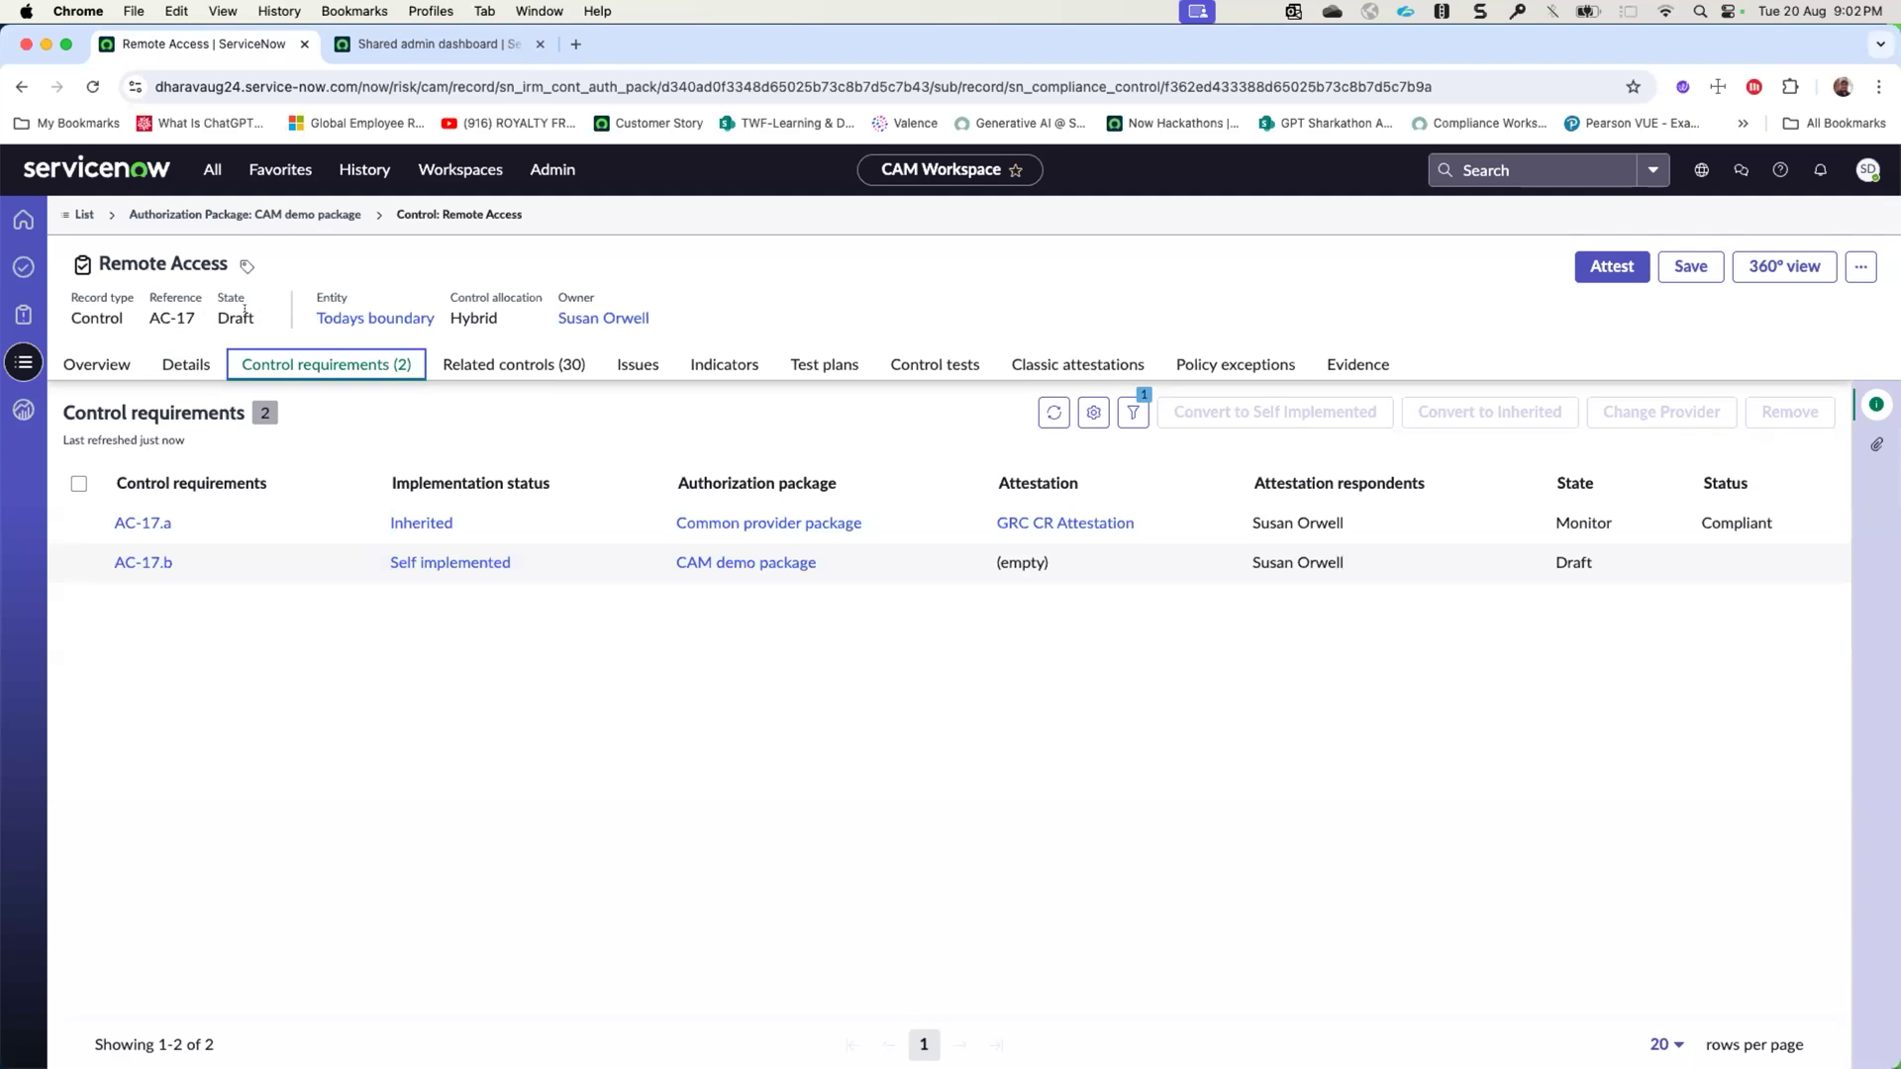
{"action": "left_click", "coordinate": [489, 363]}
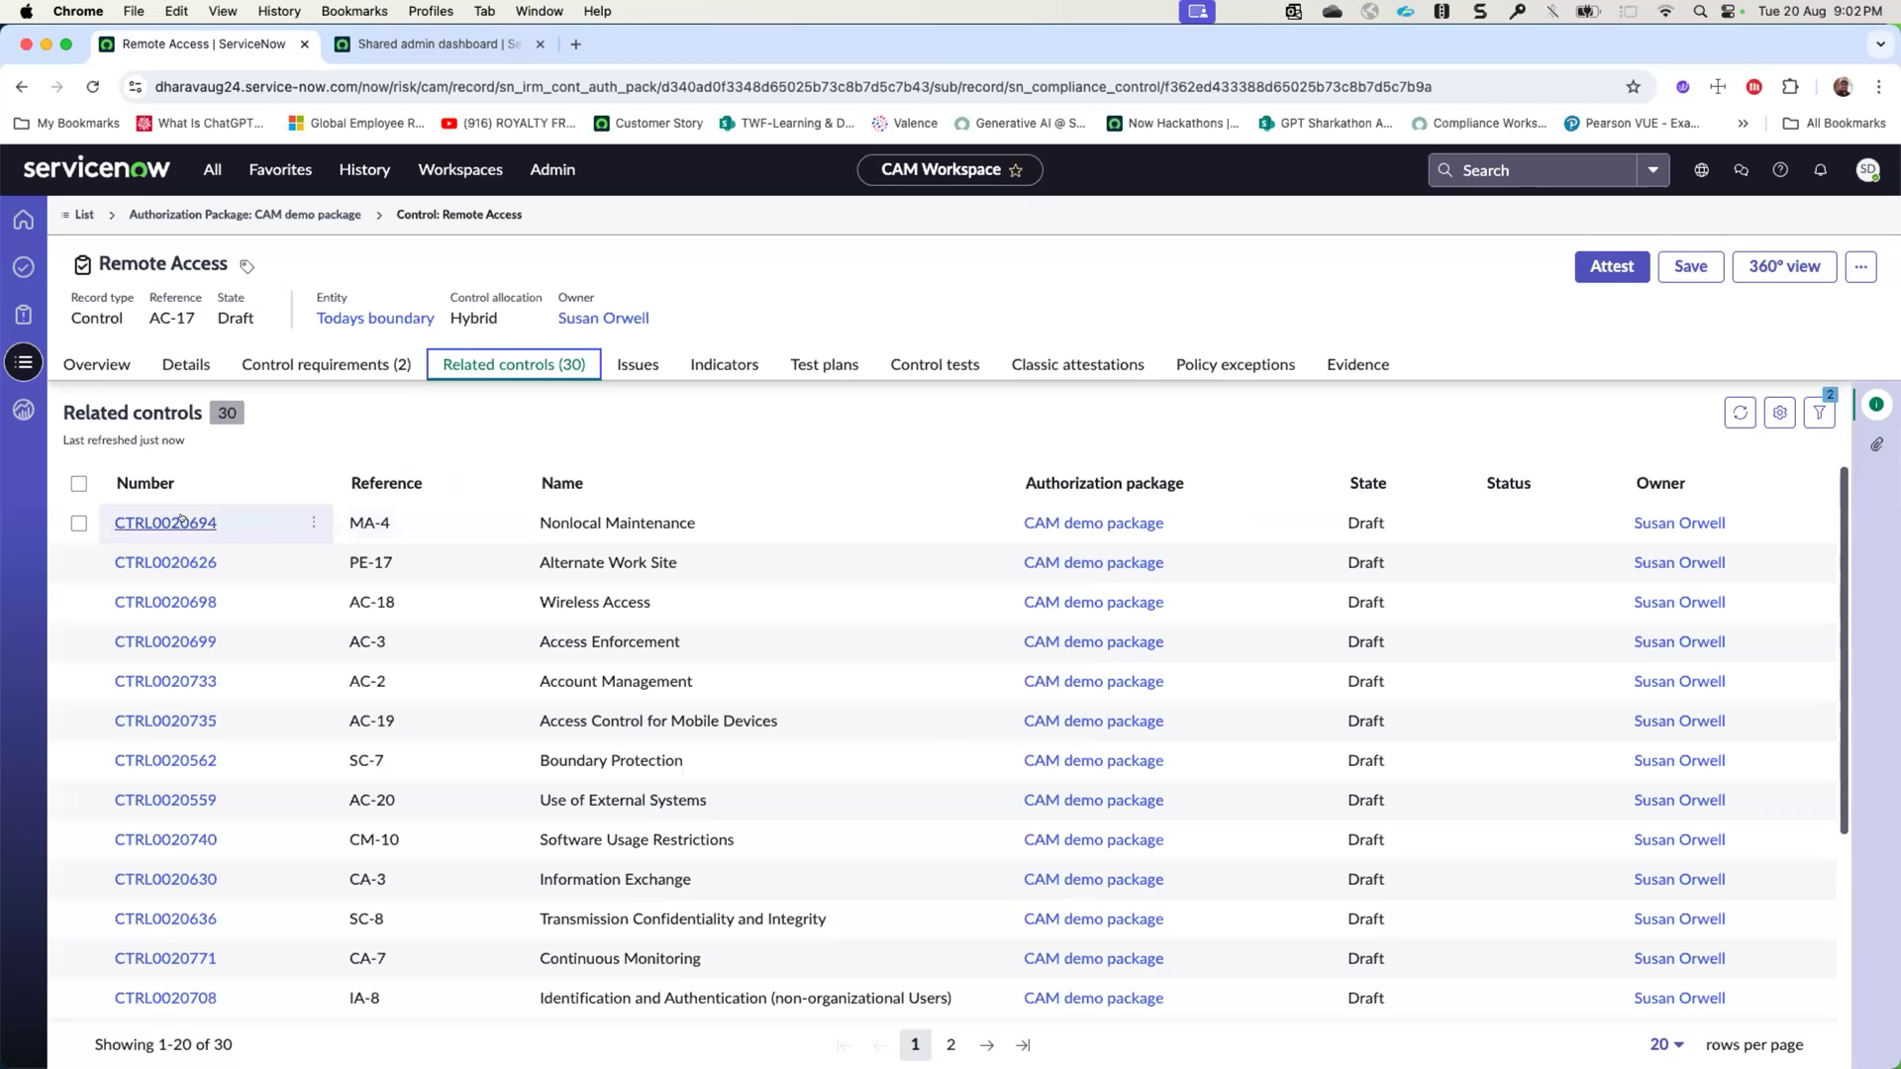
{"action": "scroll", "coordinate": [179, 723], "scroll_direction": "down", "scroll_amount": 3}
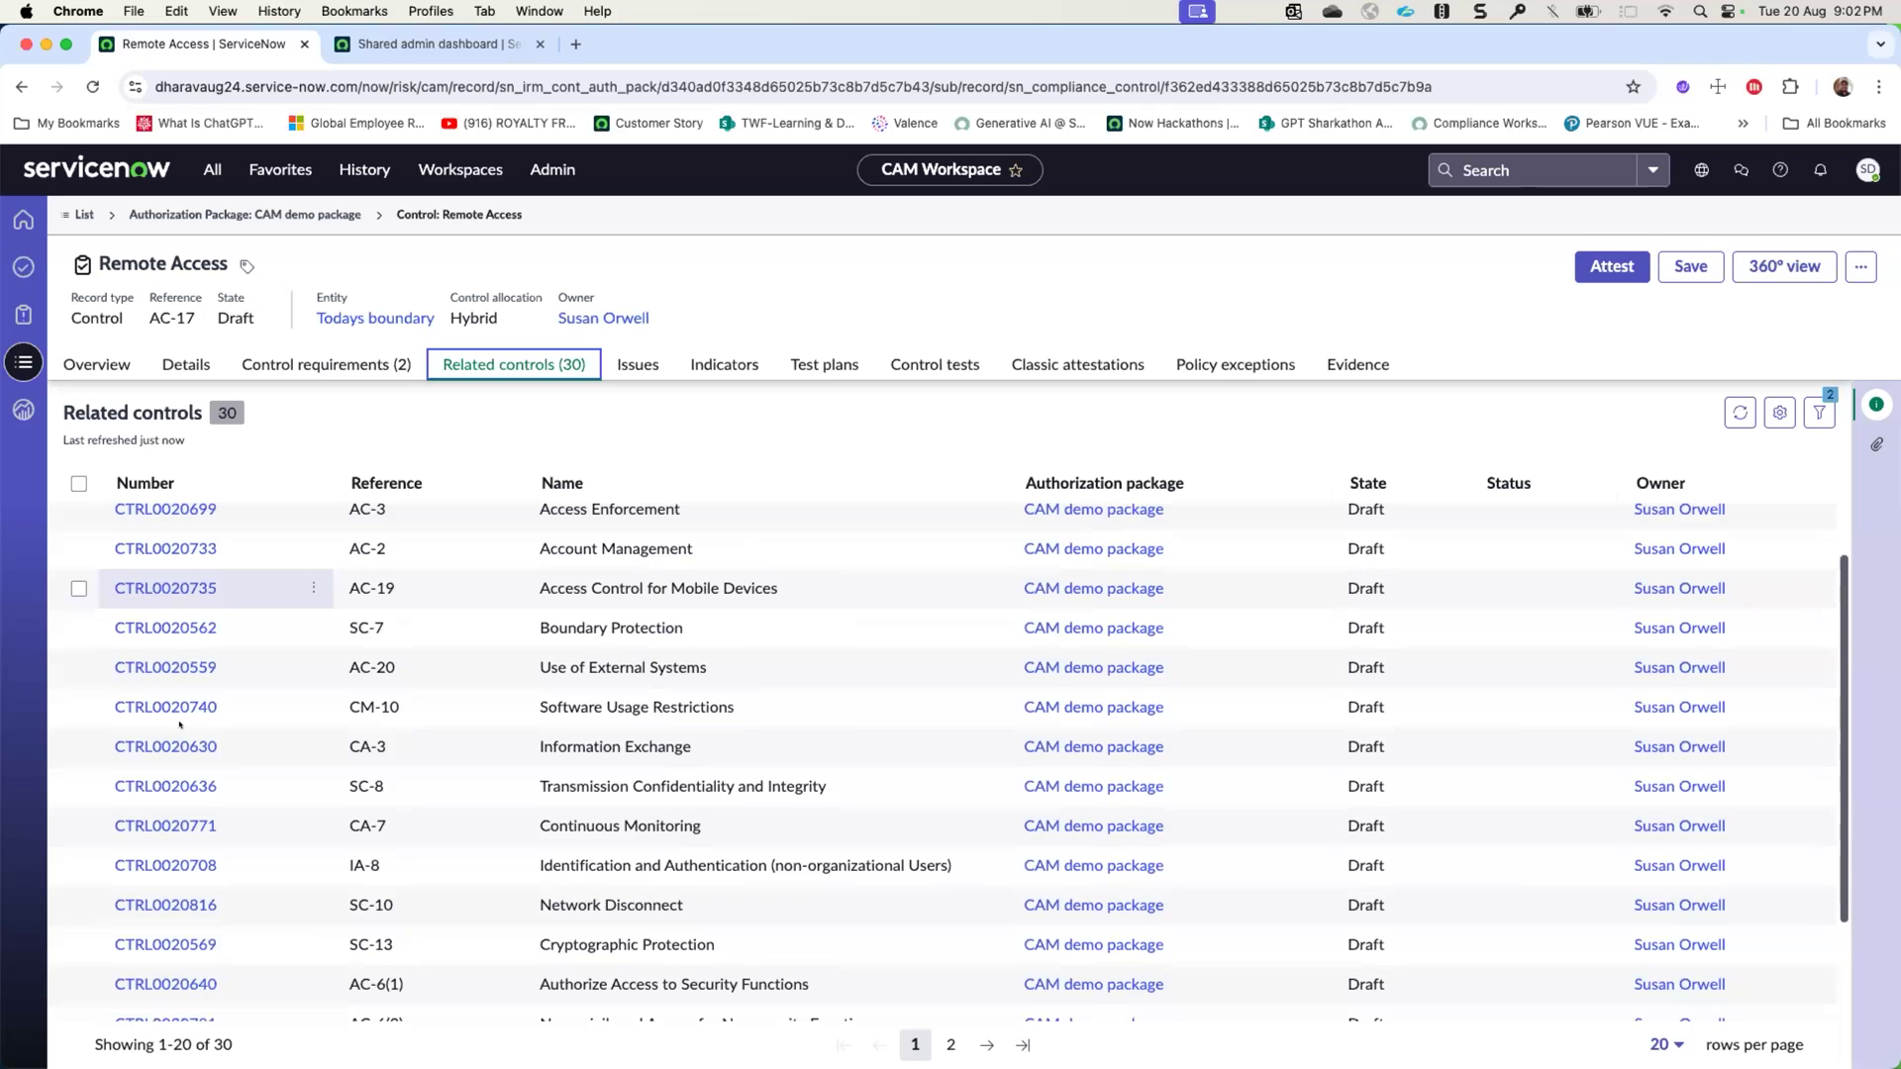
{"action": "scroll", "coordinate": [179, 724], "scroll_direction": "up", "scroll_amount": 3}
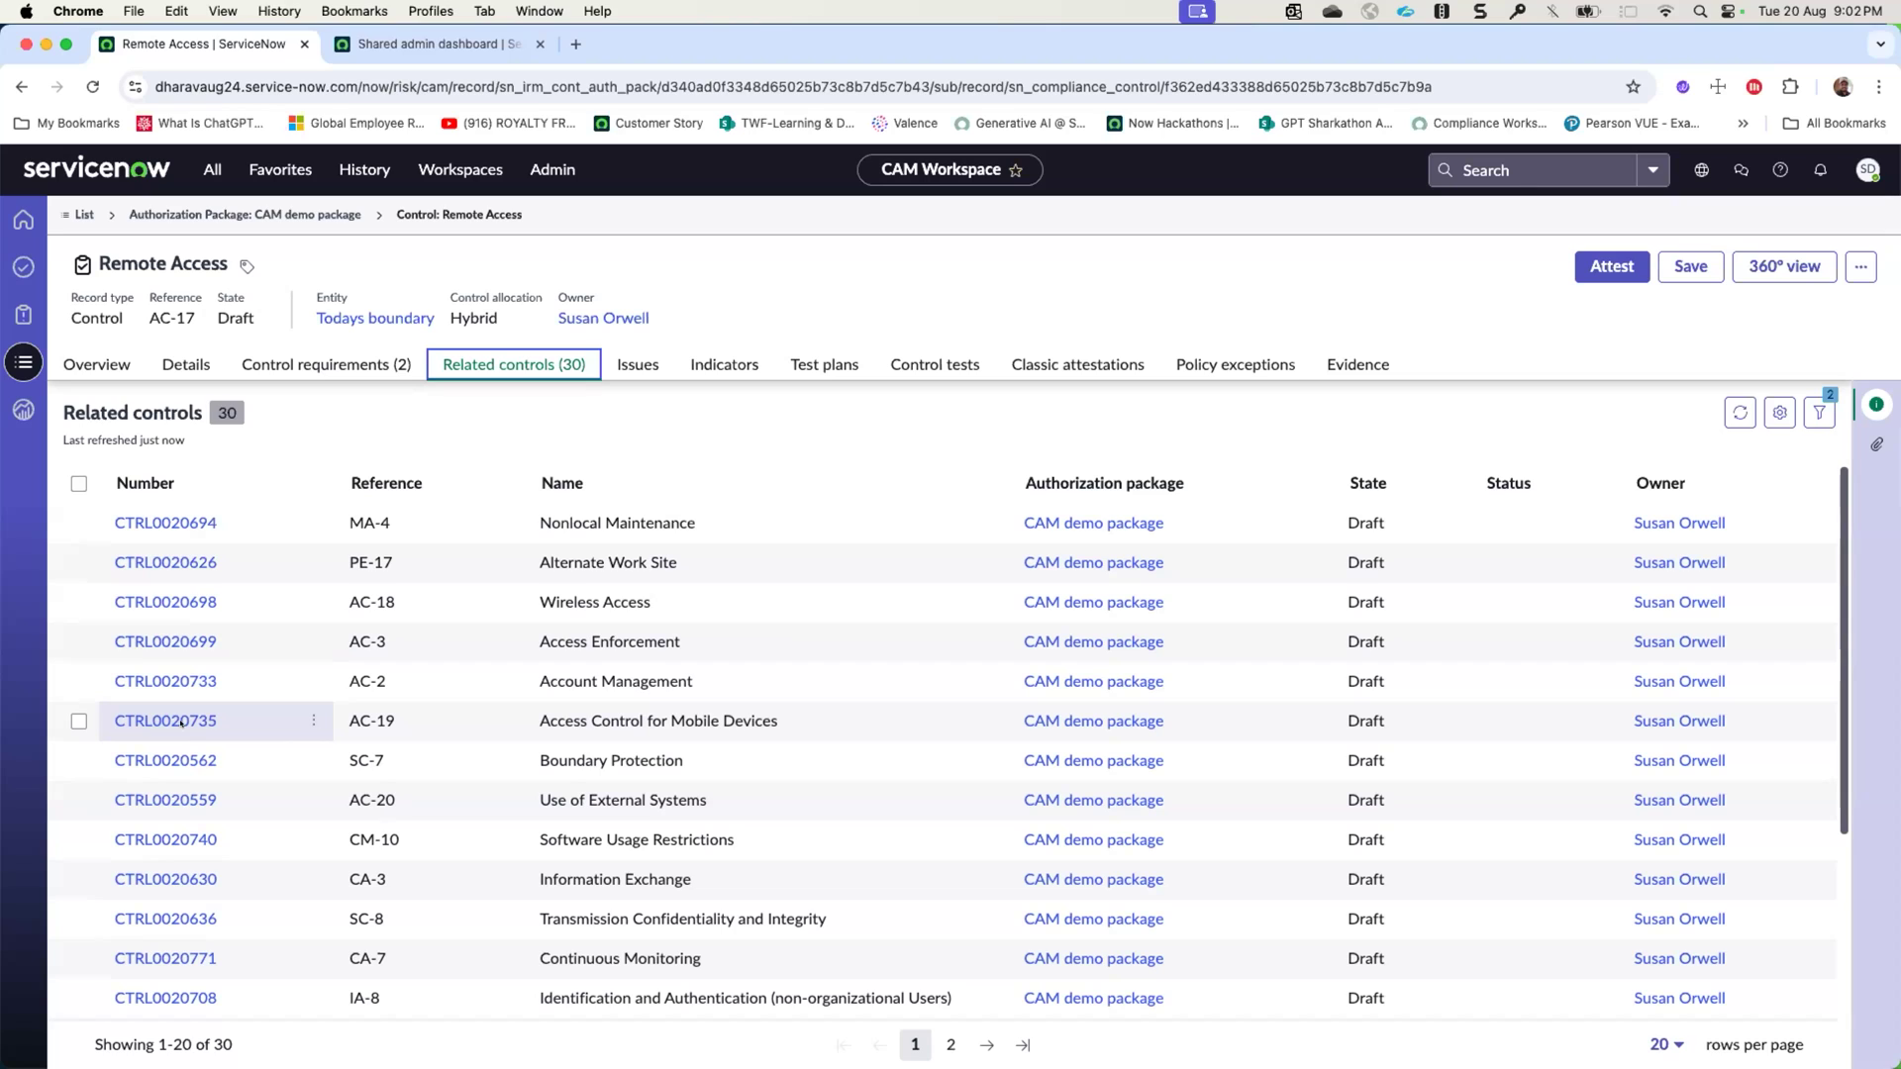
- Review the AC-17 control's details and highlighted details, and open its Remote Access control objective to examine the related control objectives
{"action": "left_click", "coordinate": [169, 362]}
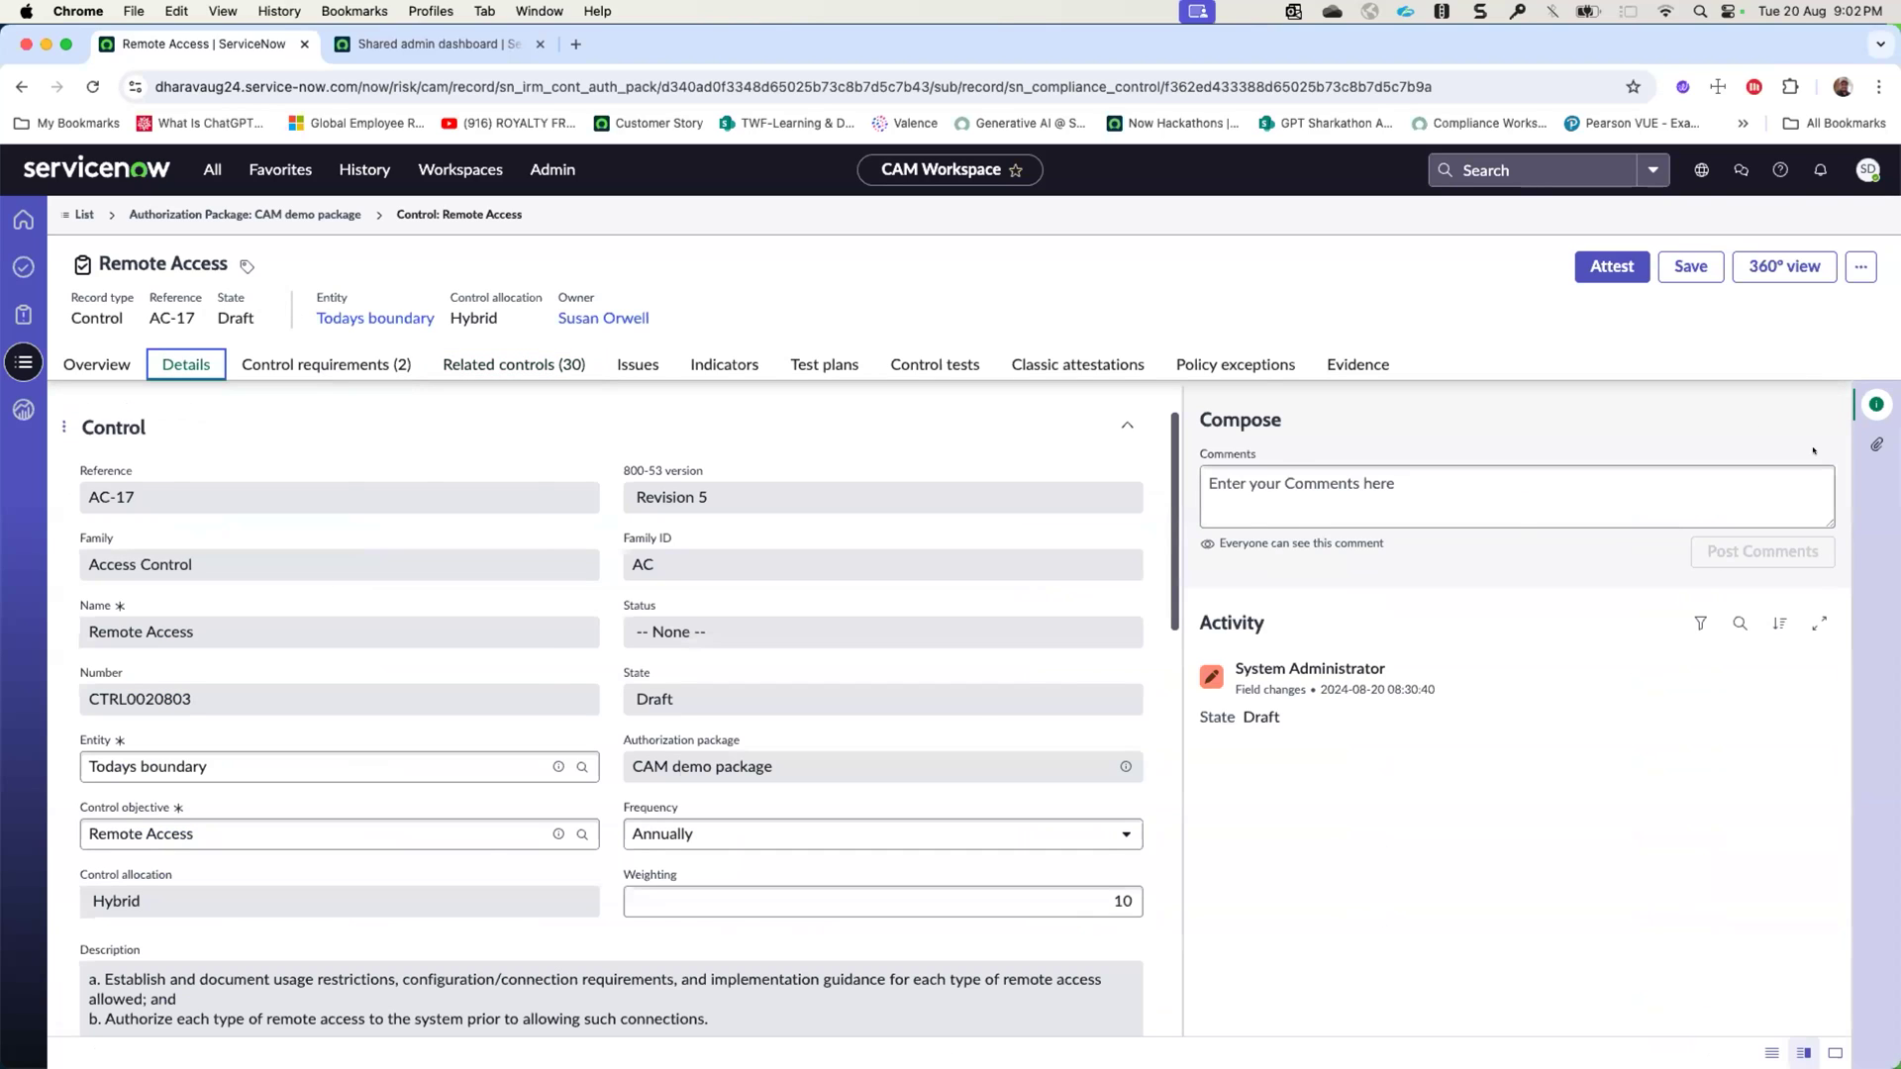
{"action": "left_click", "coordinate": [1876, 404]}
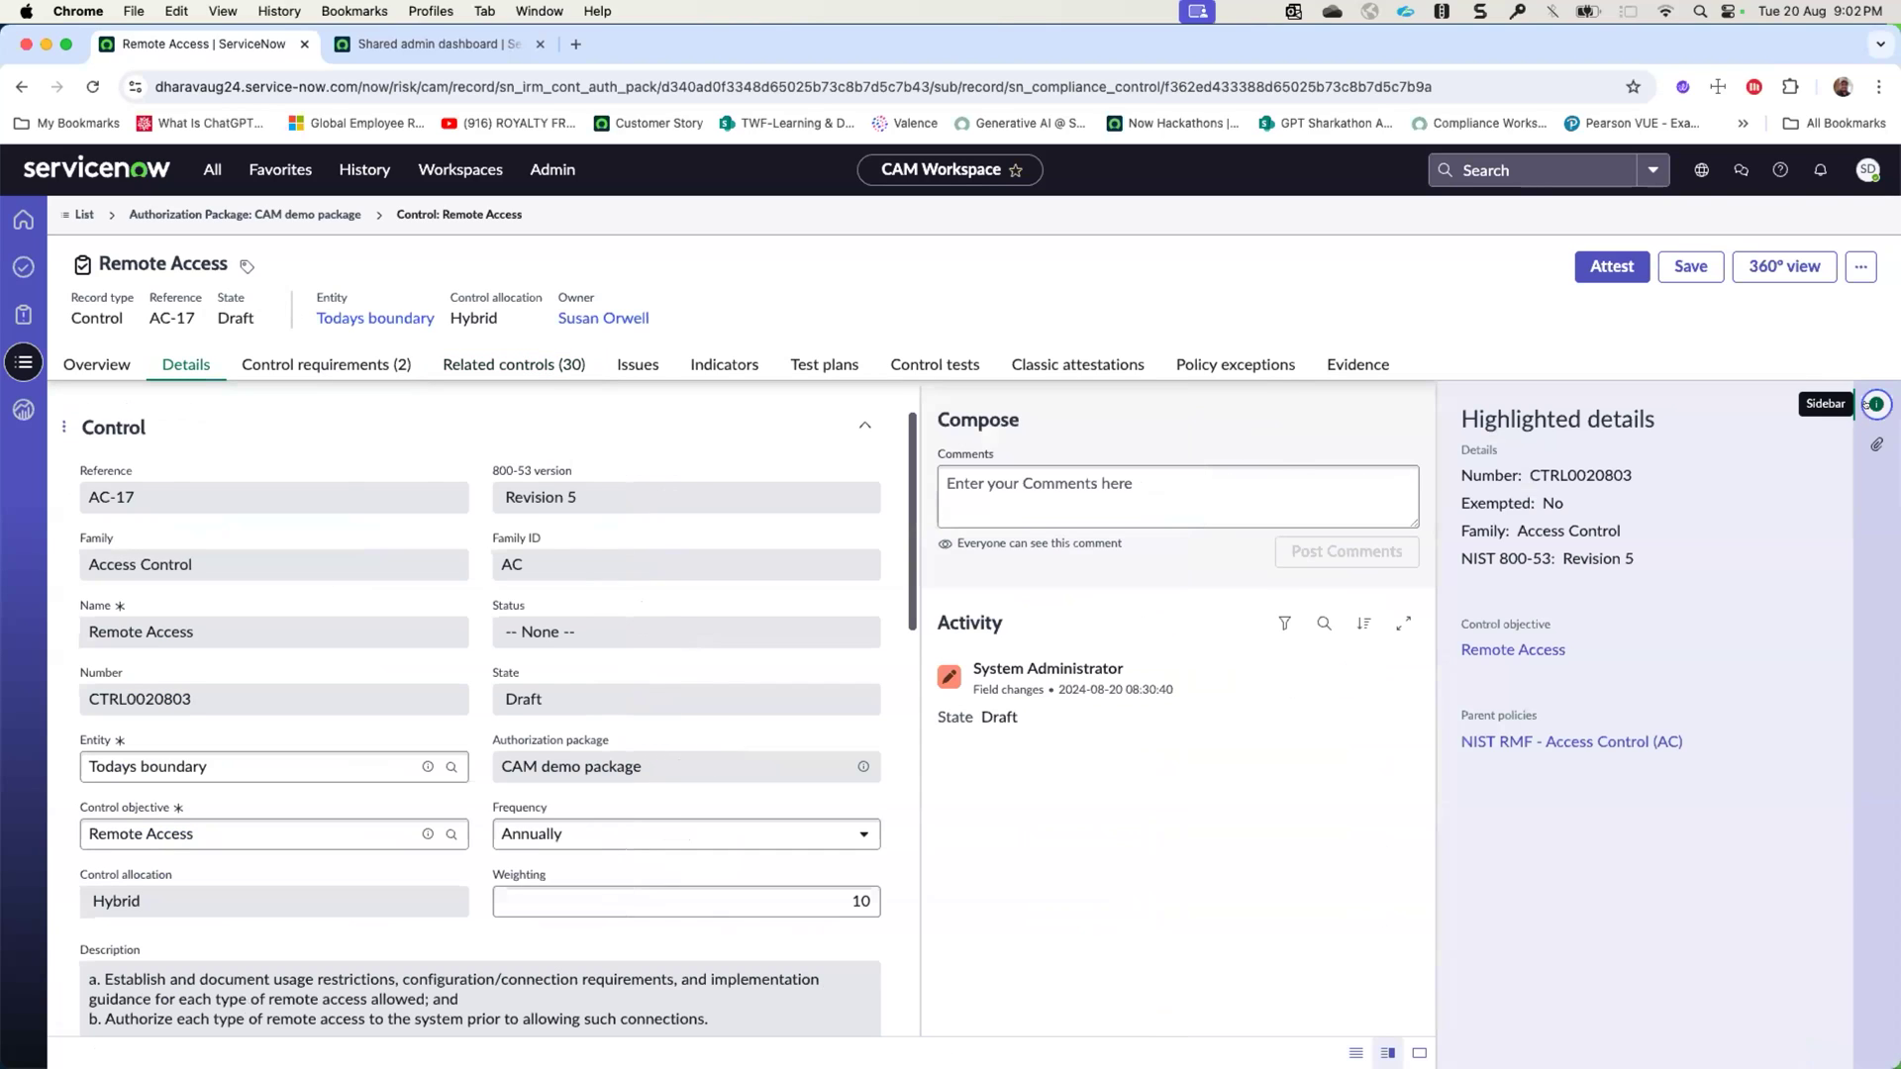
{"action": "left_click", "coordinate": [1500, 651]}
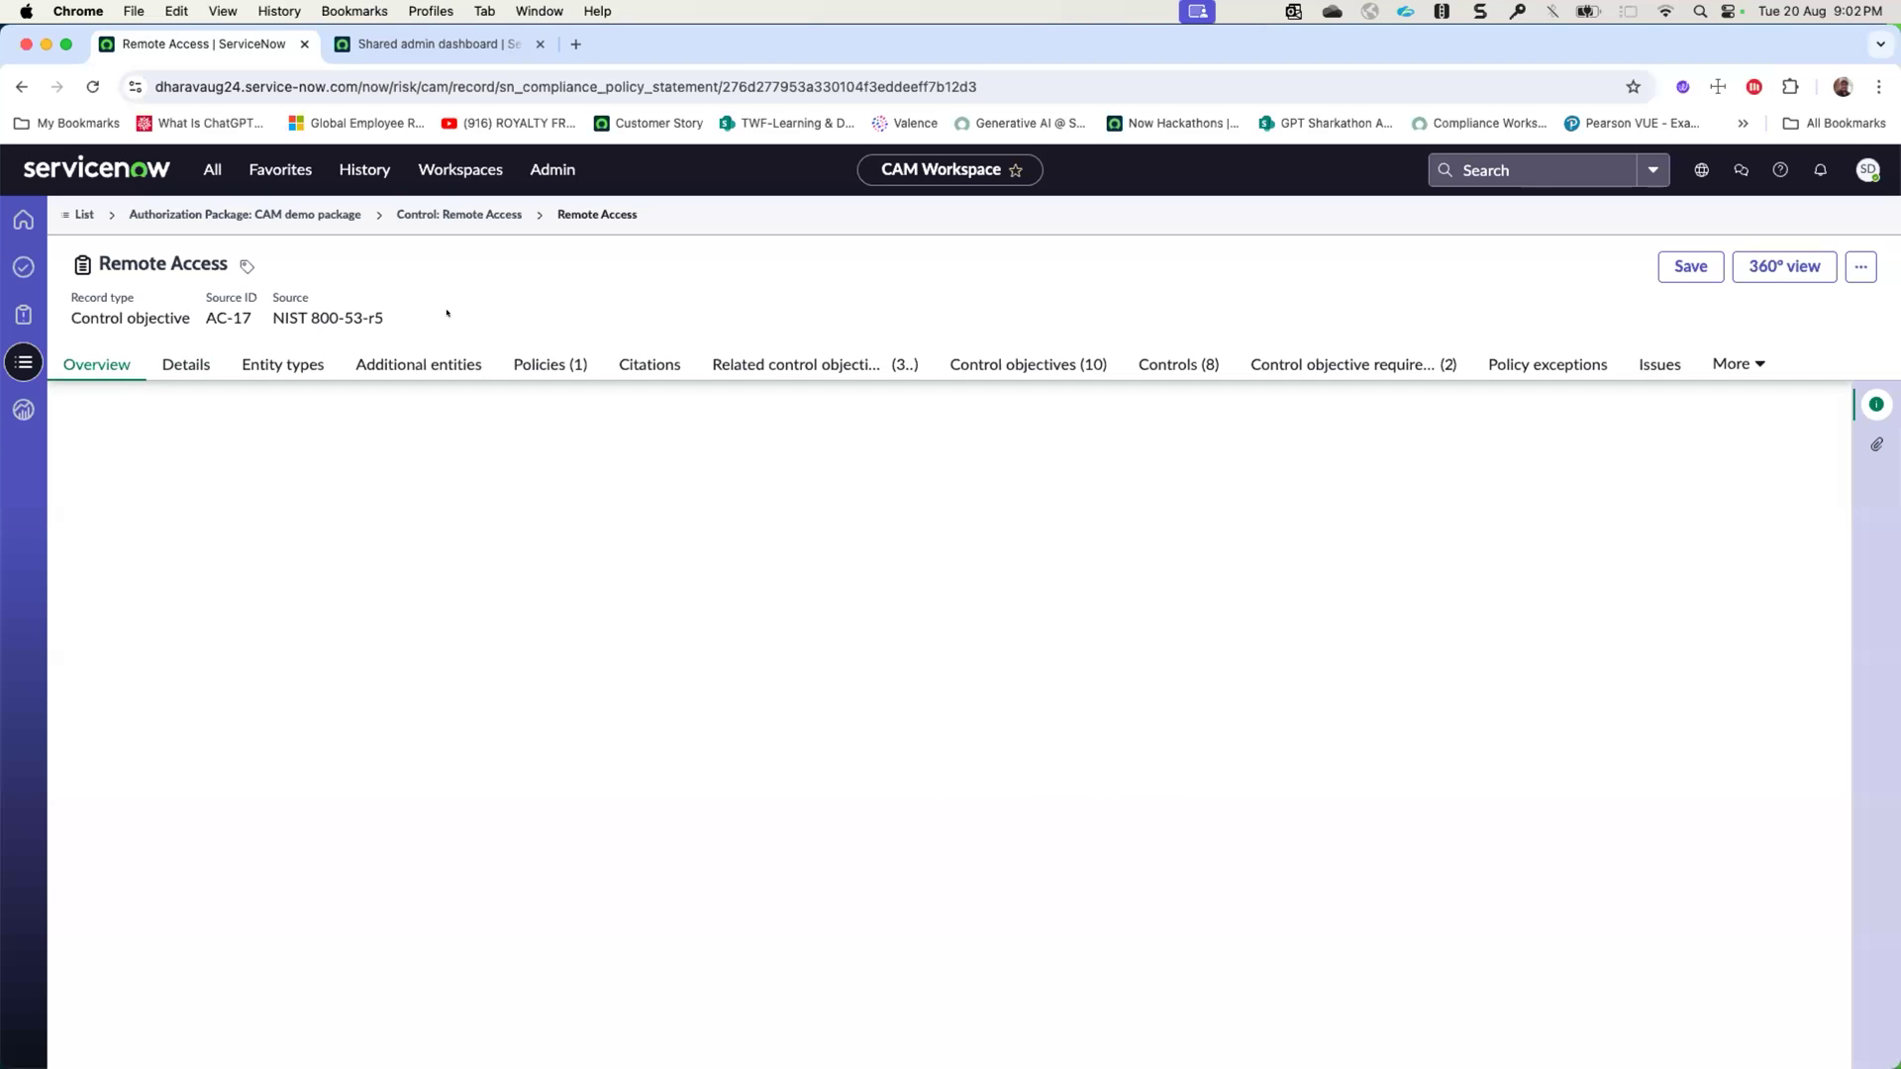
{"action": "left_click", "coordinate": [778, 363]}
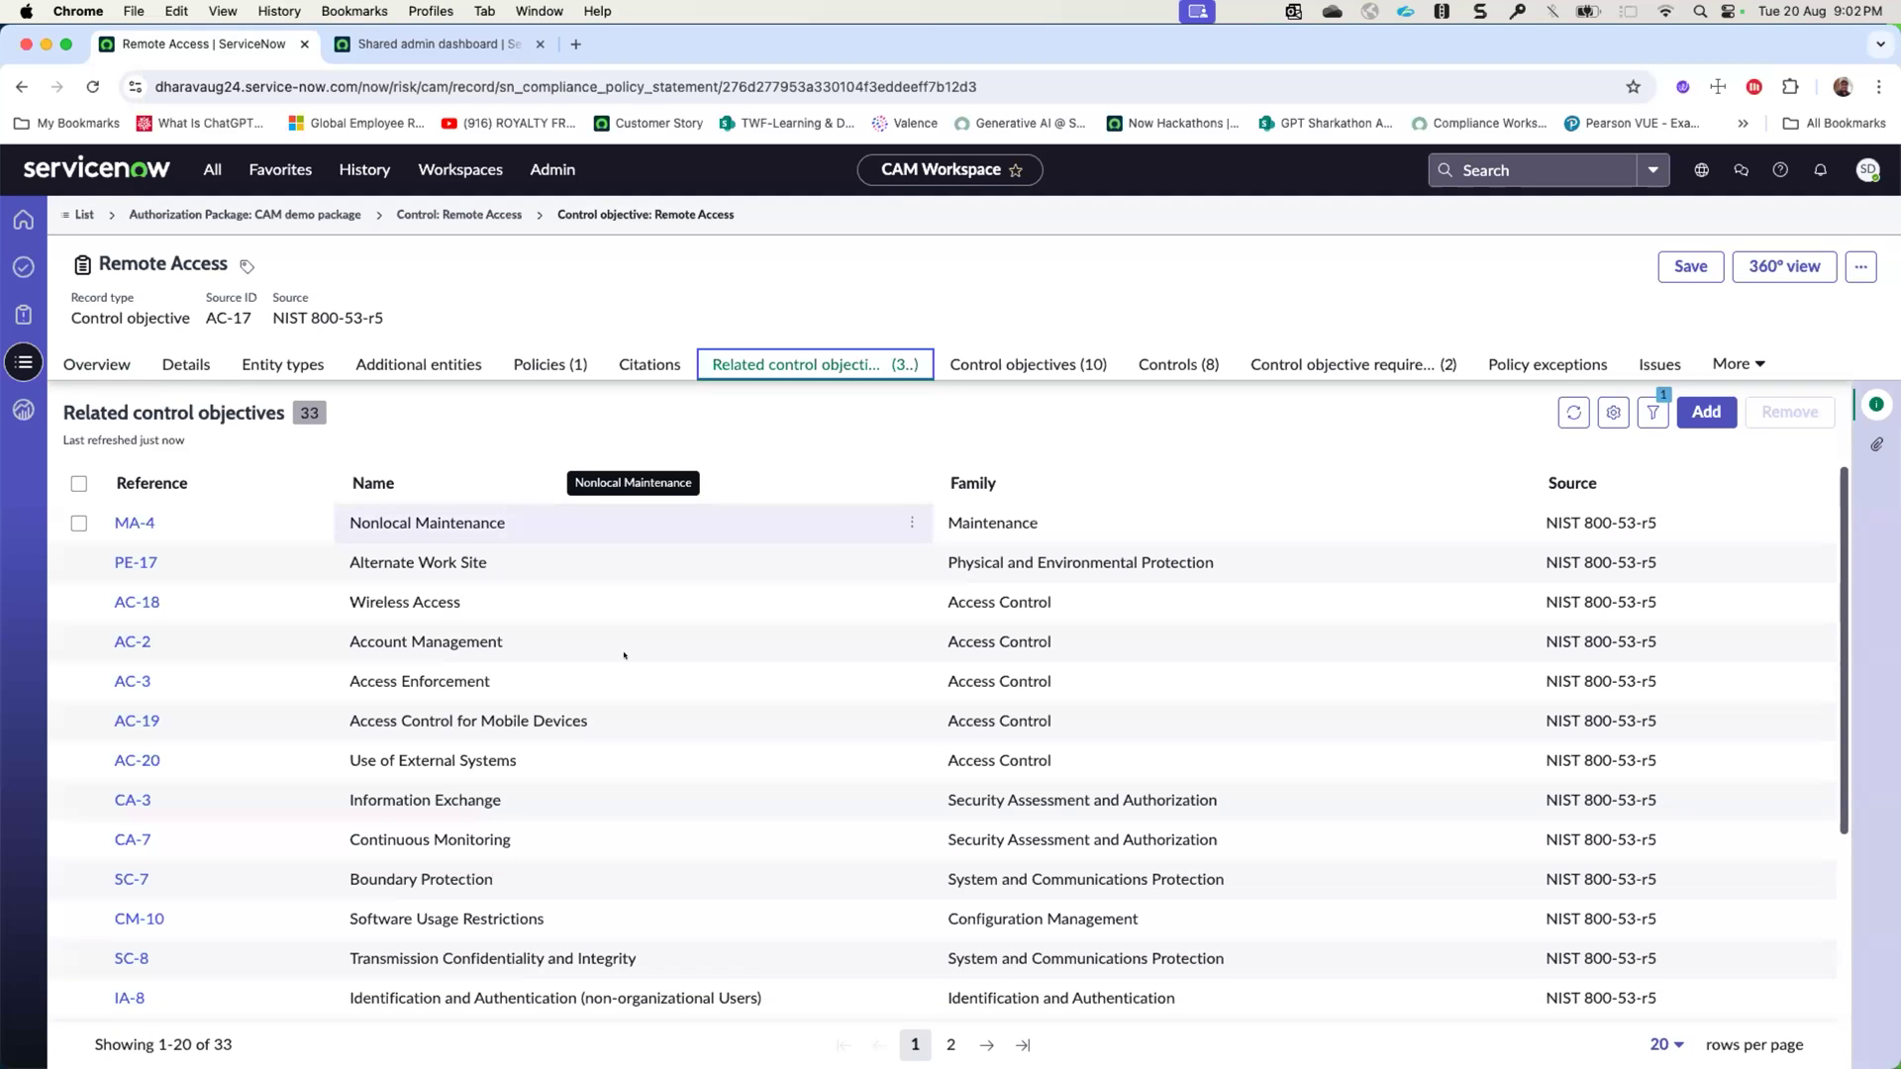
{"action": "scroll", "coordinate": [624, 655], "scroll_direction": "down", "scroll_amount": 5}
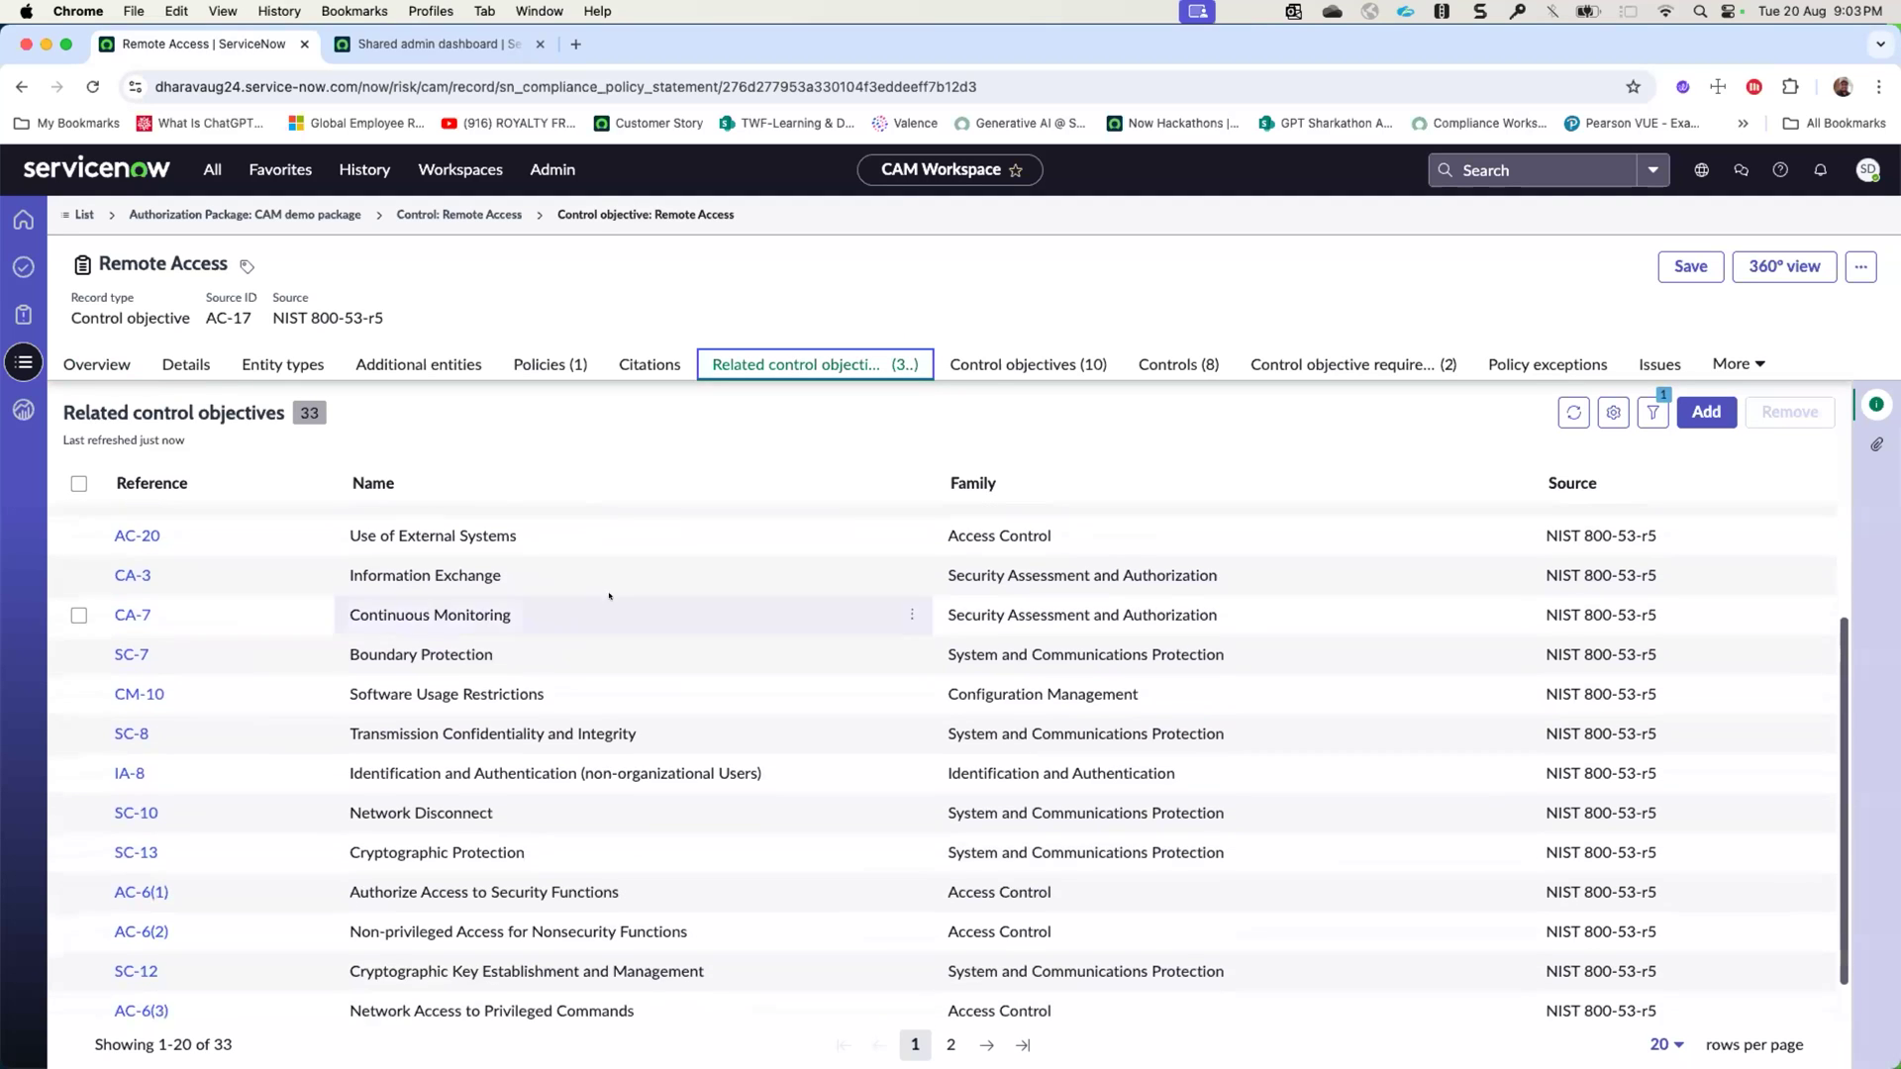
{"action": "scroll", "coordinate": [609, 595], "scroll_direction": "up", "scroll_amount": 5}
{"action": "scroll", "coordinate": [656, 661], "scroll_direction": "down", "scroll_amount": 6}
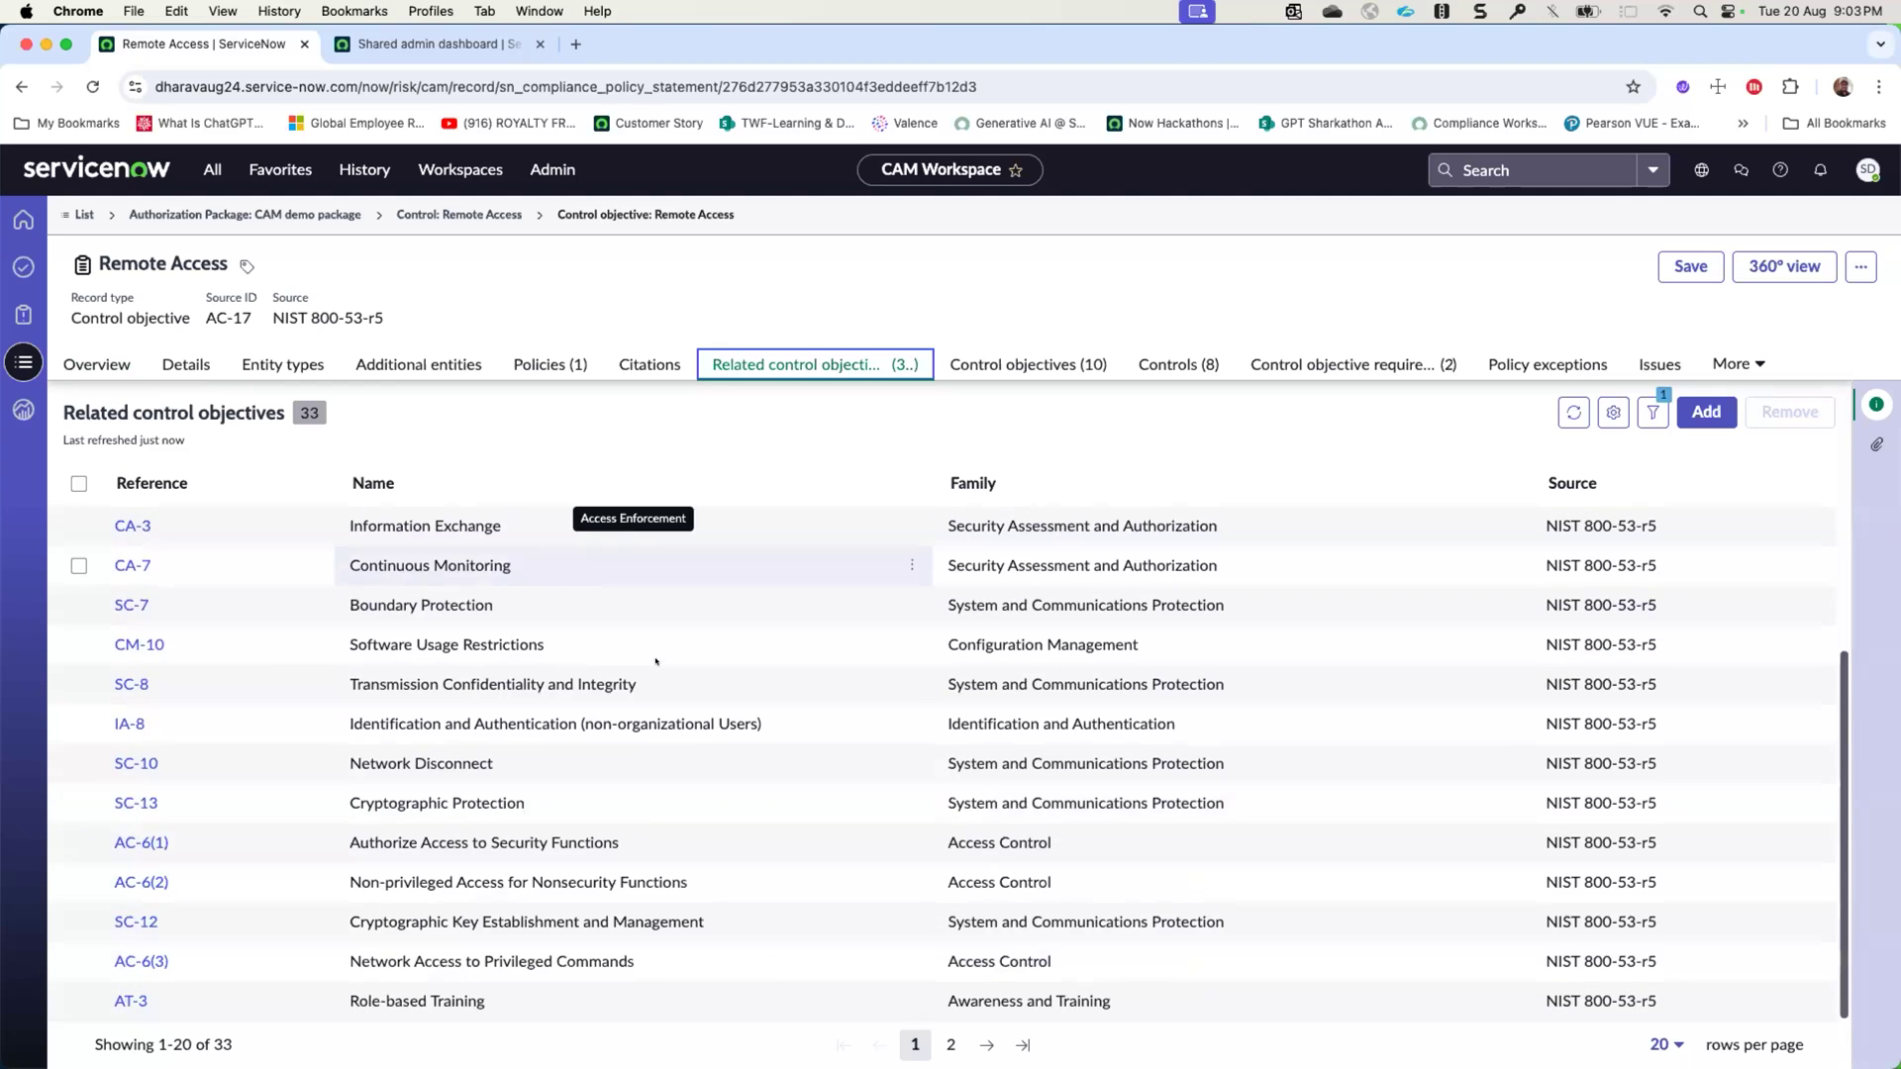
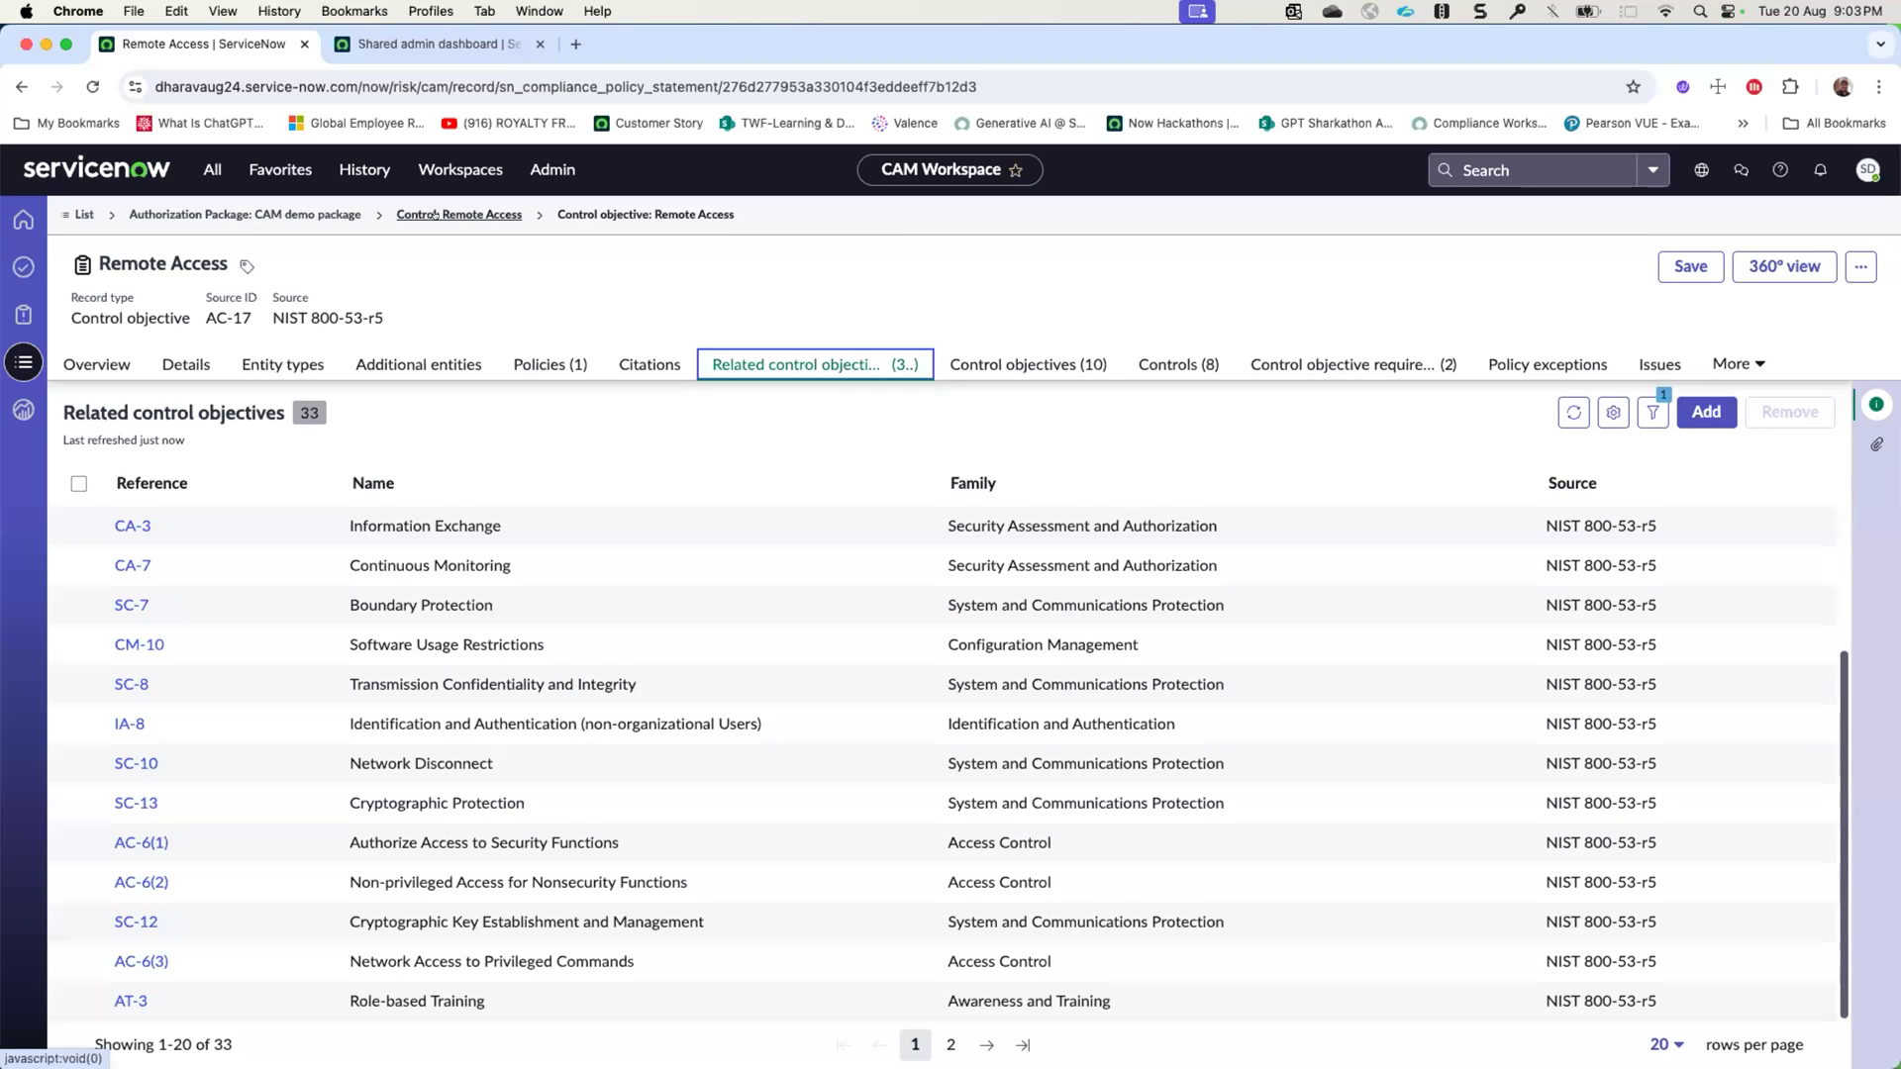
- Return to the CAM demo package and review its details, including the current step, roles and responsibilities, and impact fields
{"action": "left_click", "coordinate": [313, 214]}
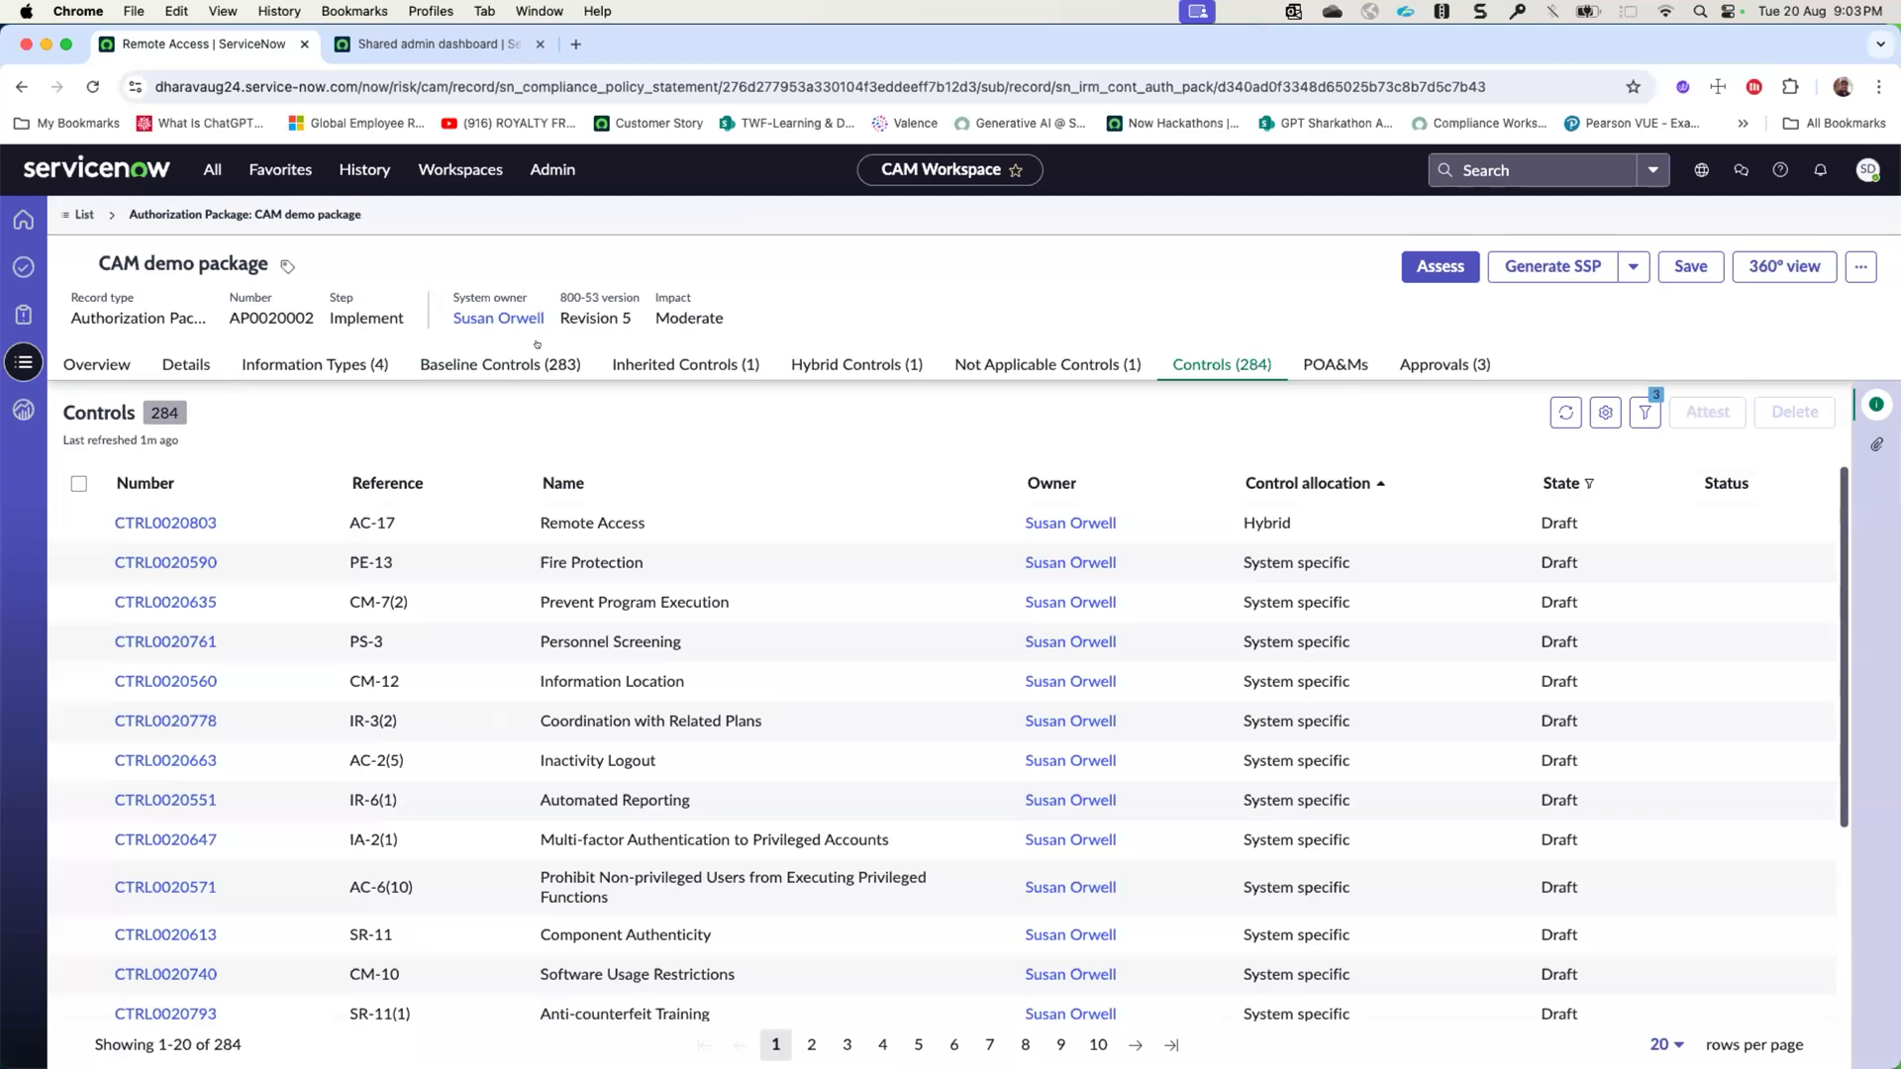
{"action": "left_click", "coordinate": [1170, 363]}
{"action": "left_click", "coordinate": [186, 365]}
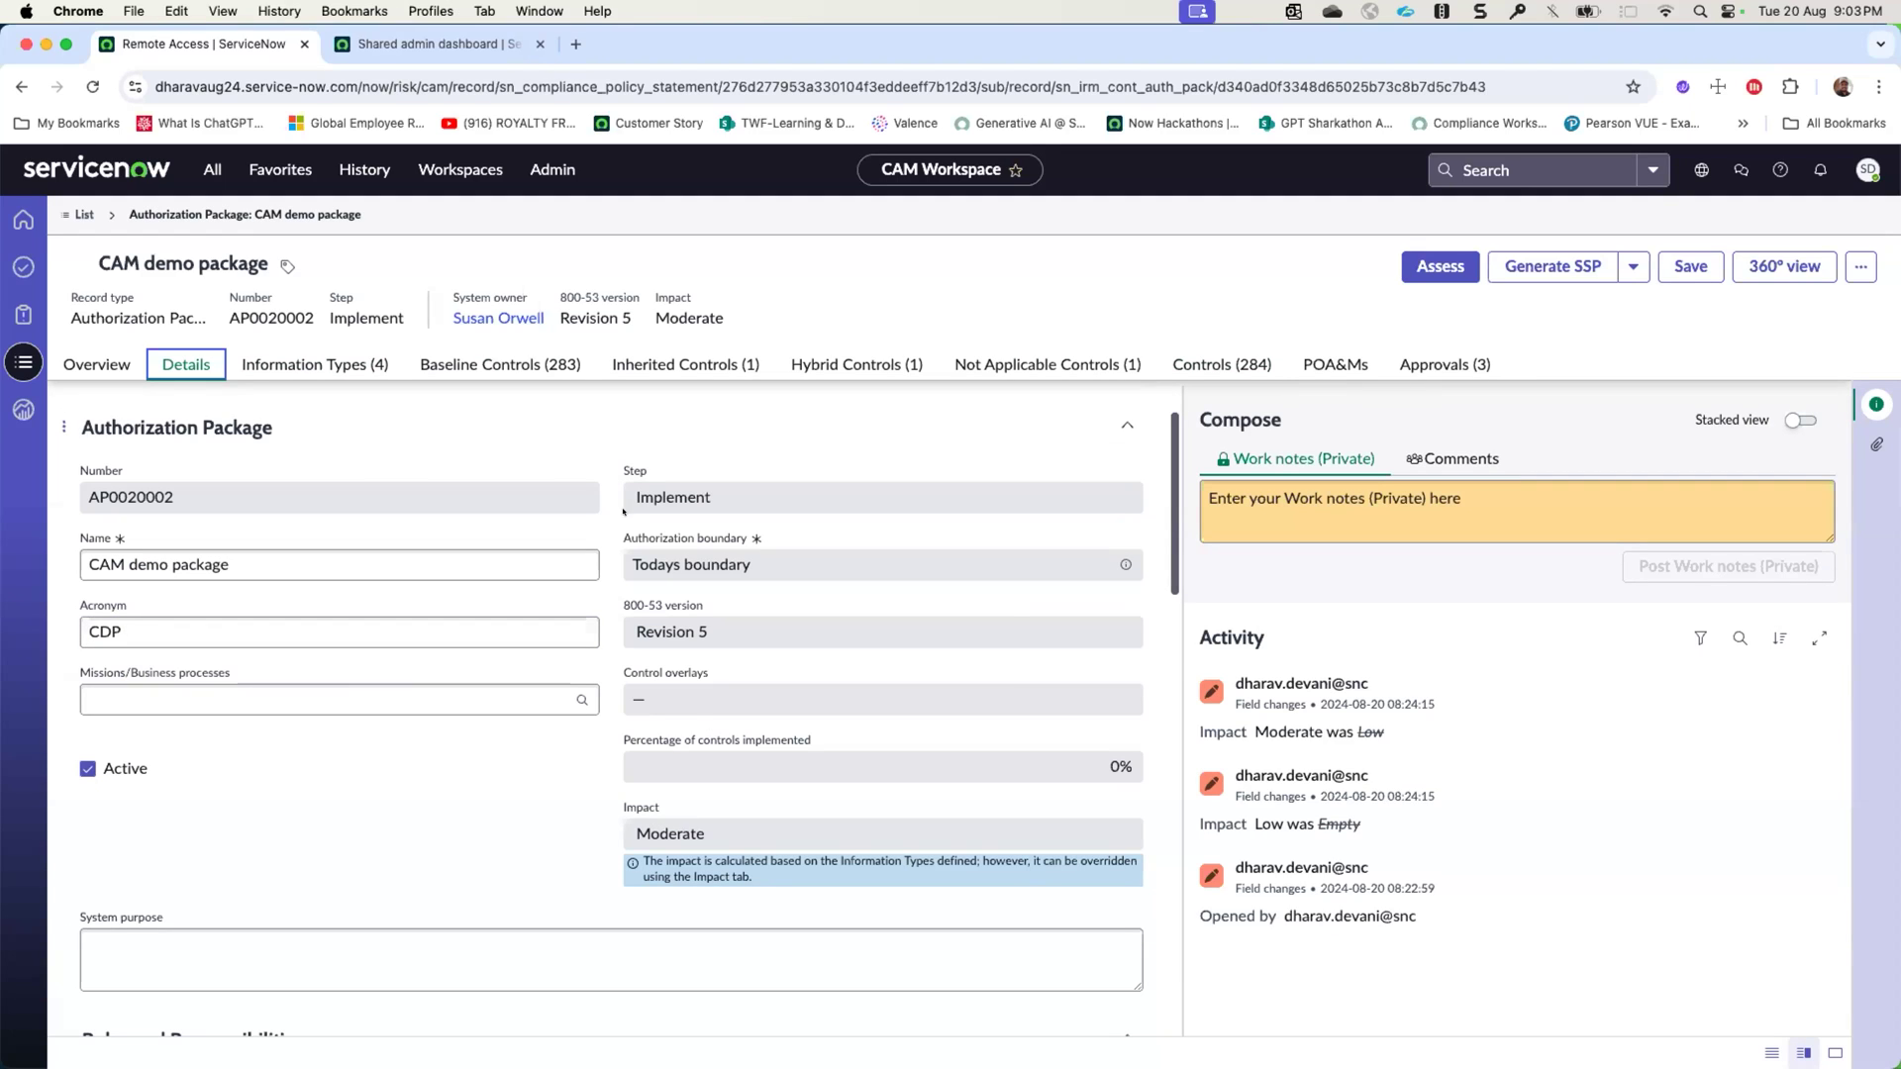
{"action": "left_click_drag", "start_coordinate": [630, 498], "coordinate": [723, 502]}
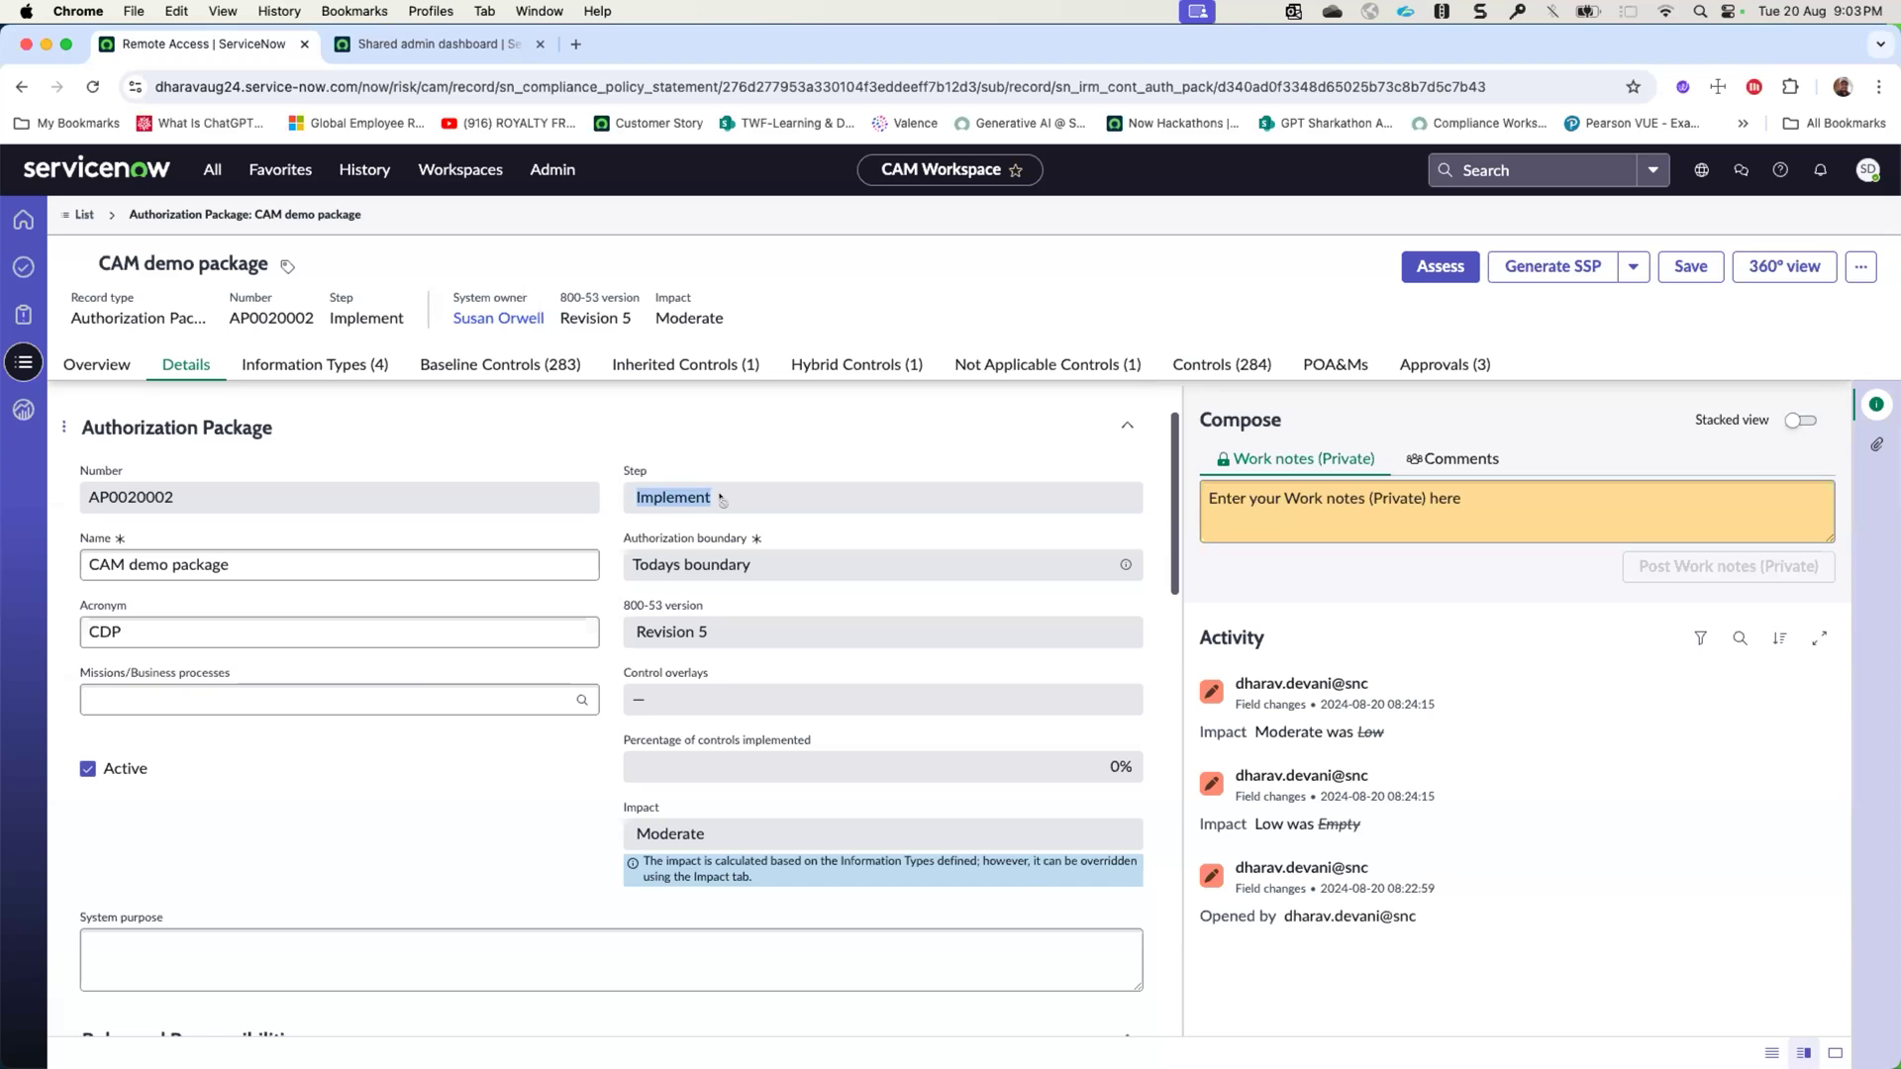
{"action": "scroll", "coordinate": [723, 501], "scroll_direction": "down", "scroll_amount": 10}
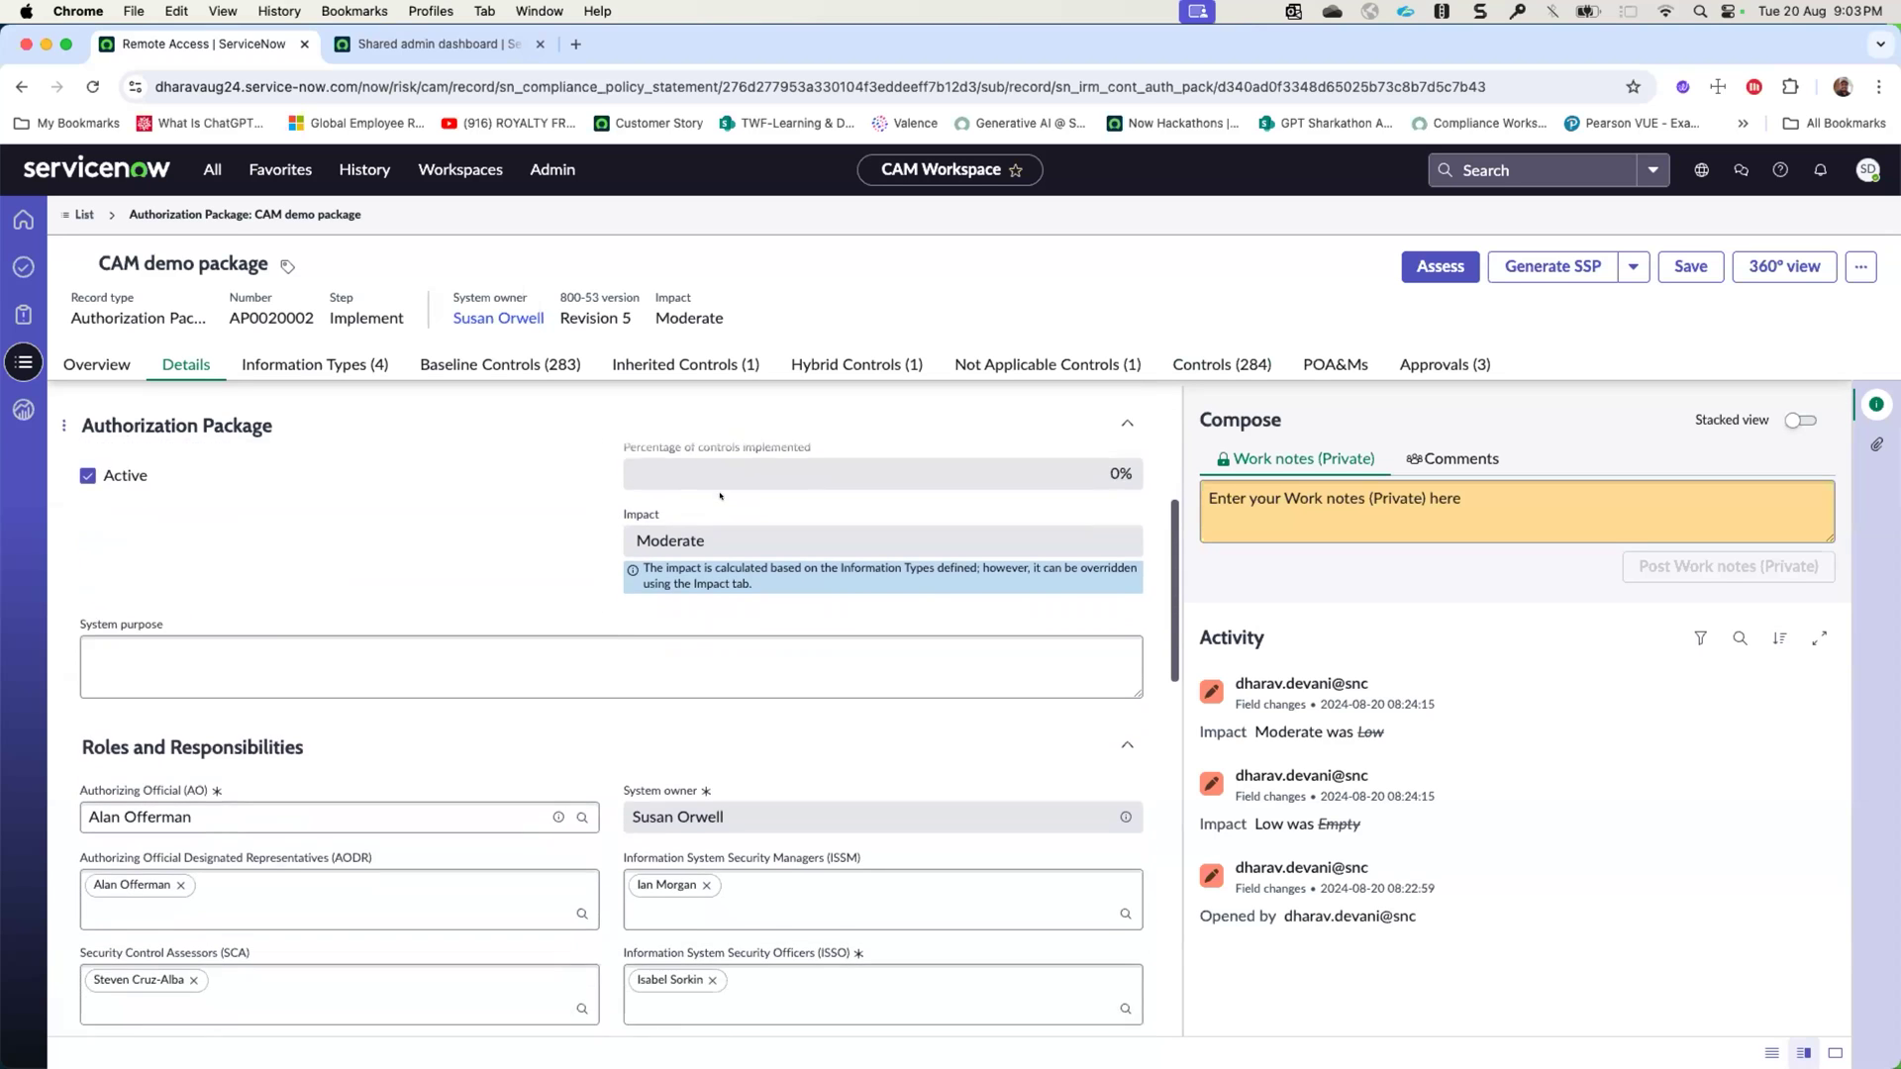
{"action": "scroll", "coordinate": [720, 485], "scroll_direction": "down", "scroll_amount": 10}
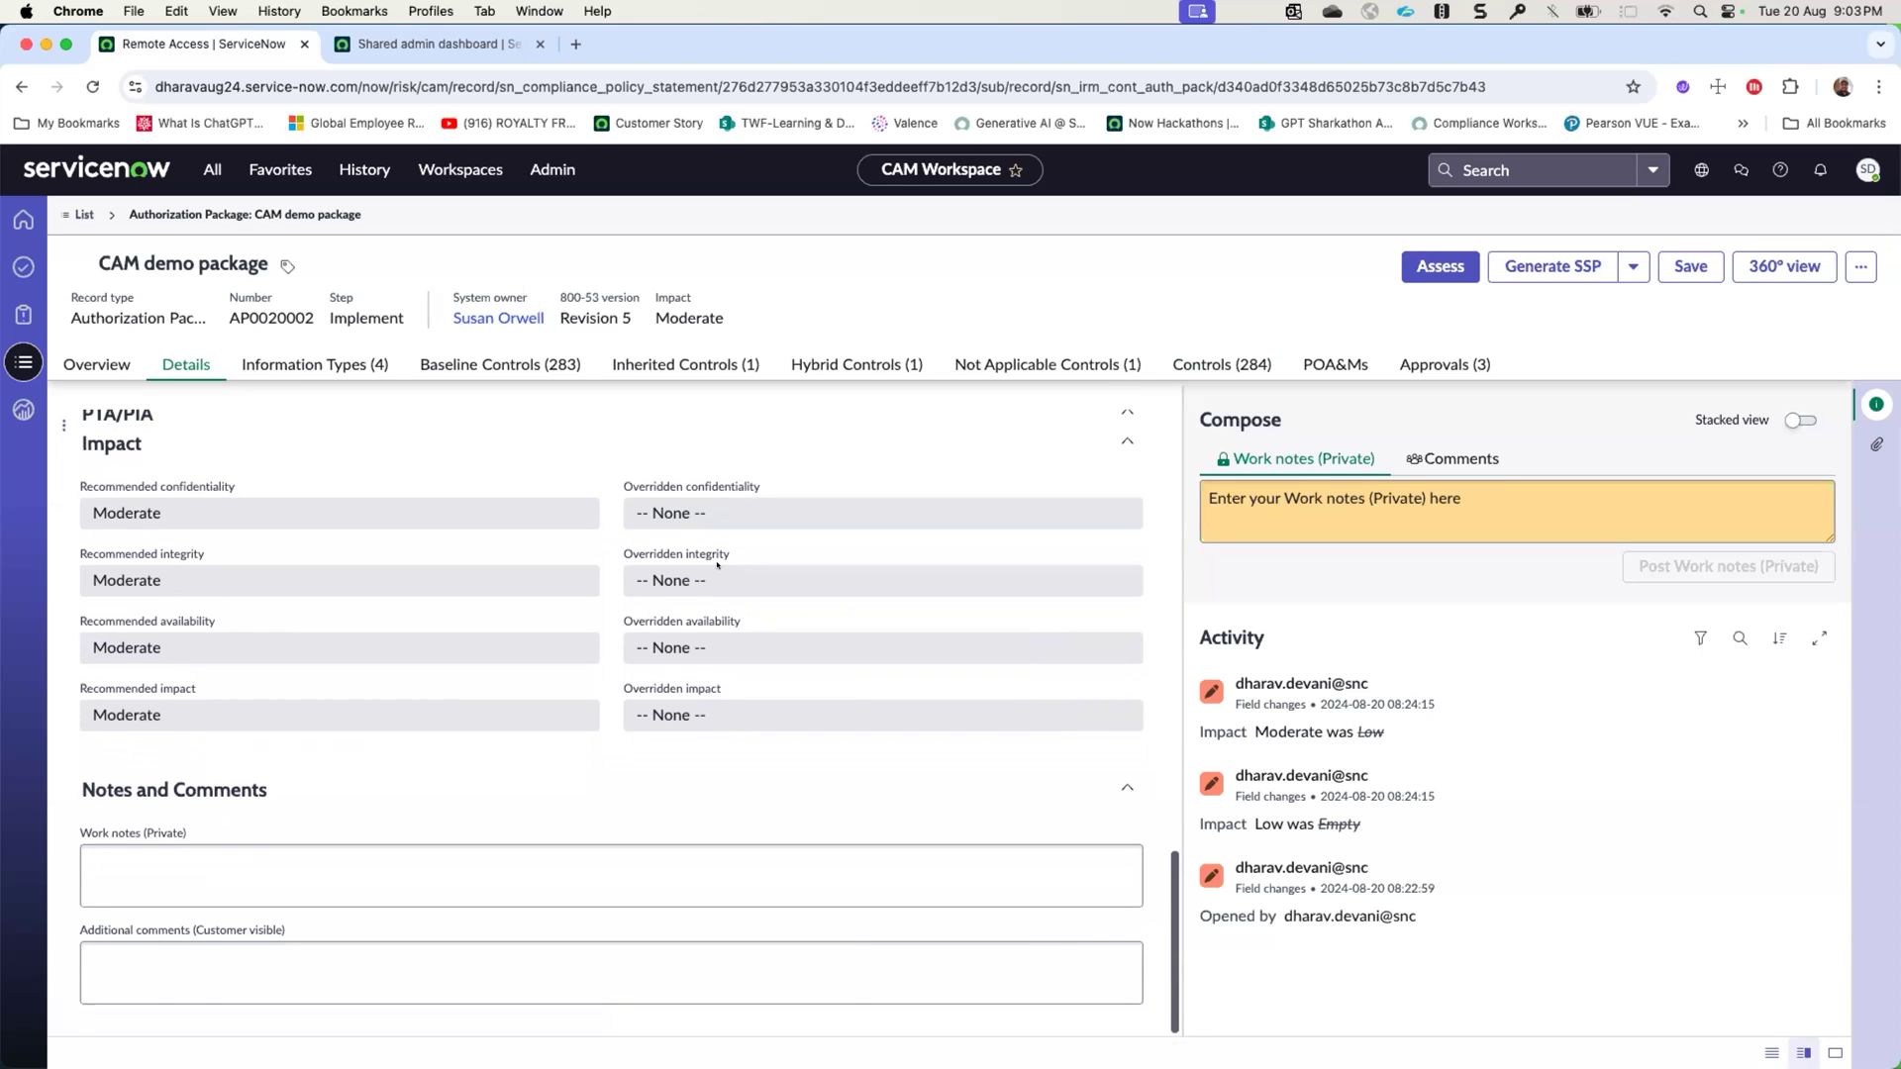
{"action": "scroll", "coordinate": [719, 584], "scroll_direction": "up", "scroll_amount": 2}
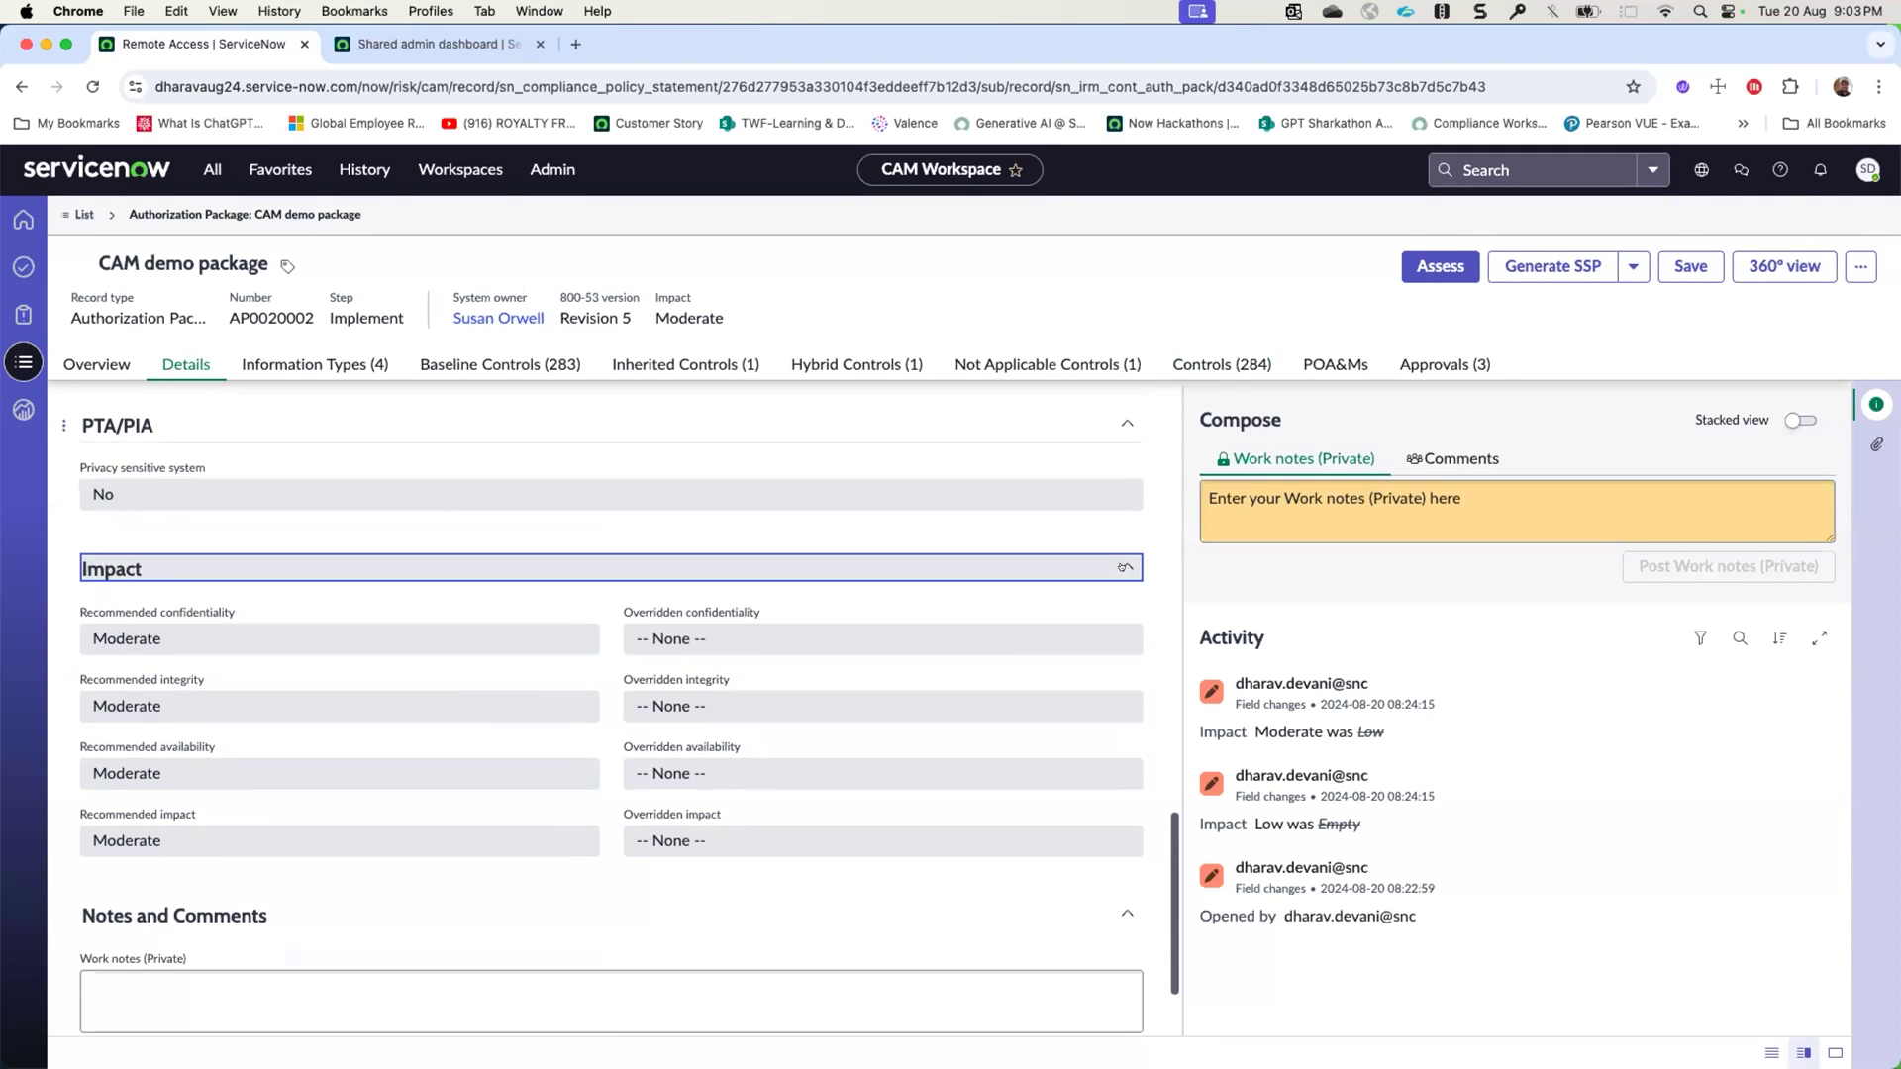
- Collapse all sections of the package's details form, from Authorization Package through Notes and Comments
{"action": "left_click", "coordinate": [1109, 576]}
{"action": "scroll", "coordinate": [1119, 579], "scroll_direction": "up", "scroll_amount": 3}
{"action": "left_click", "coordinate": [1122, 579]}
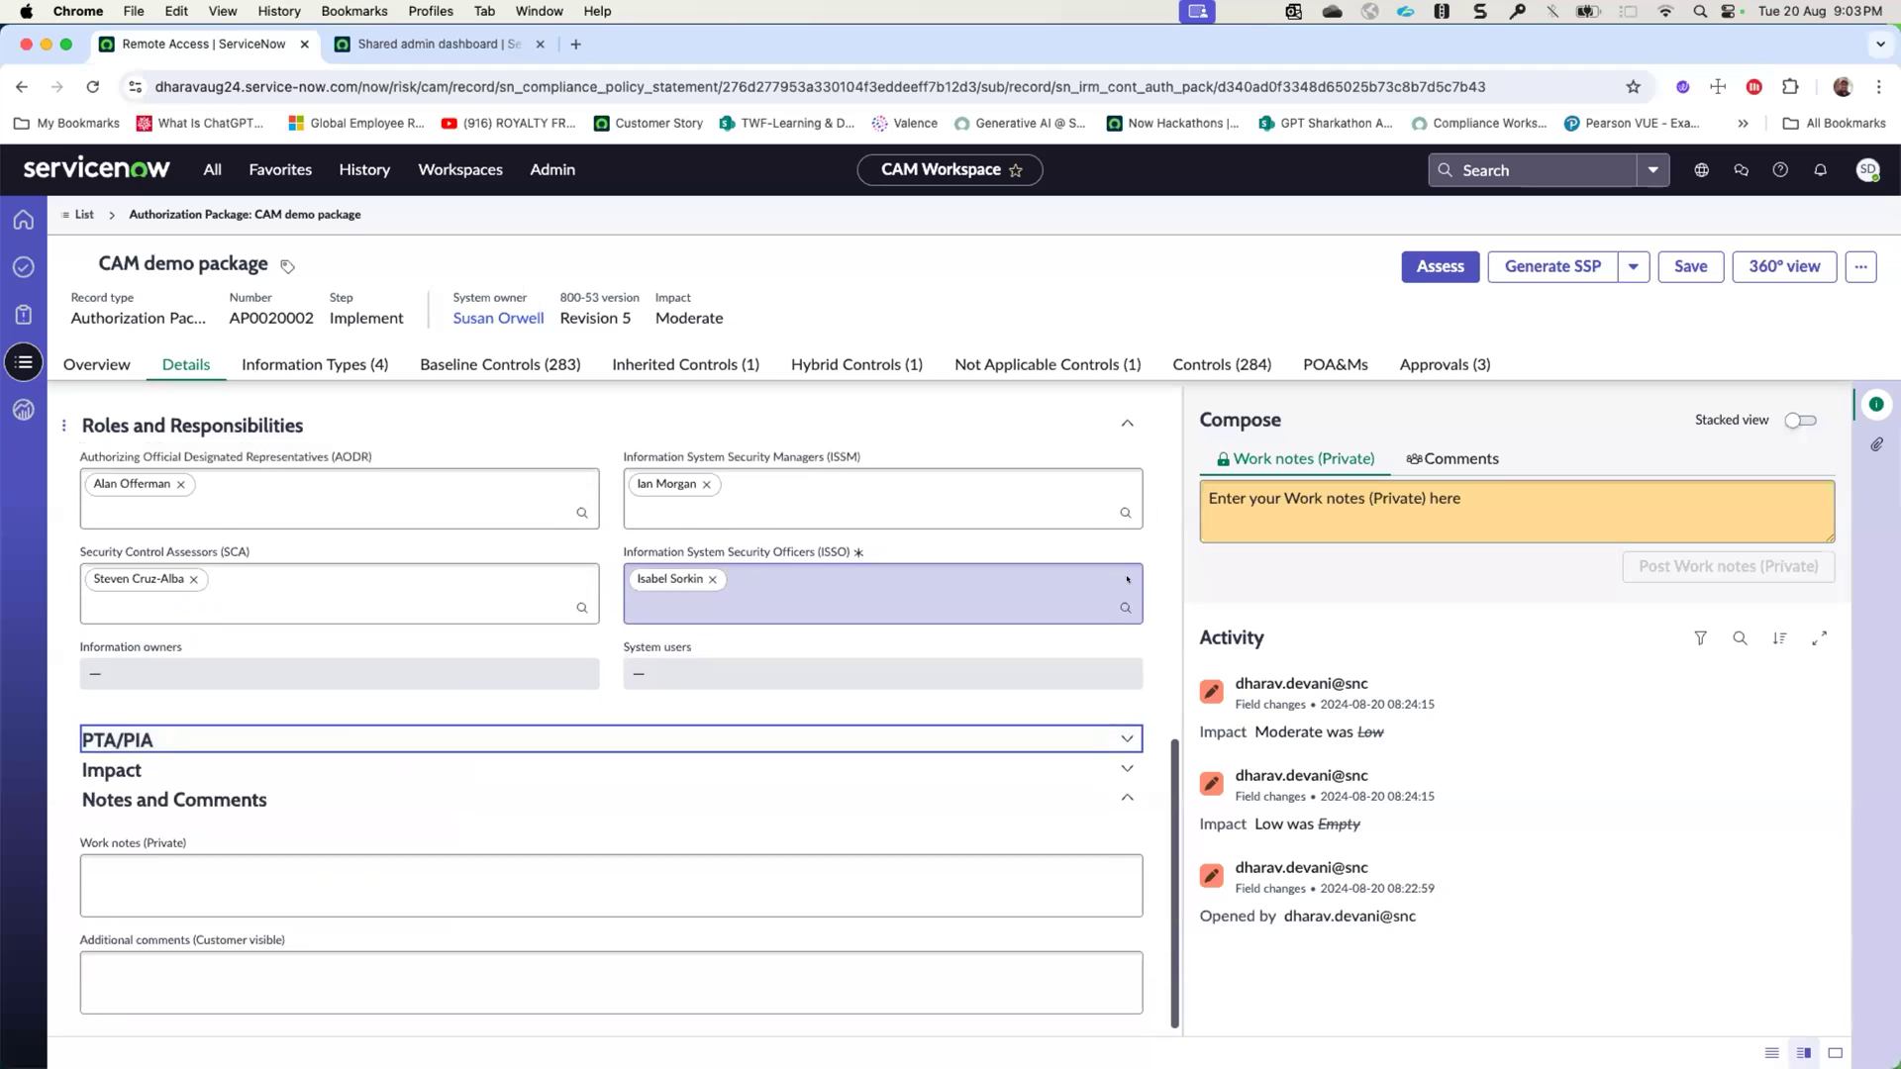
{"action": "scroll", "coordinate": [1122, 579], "scroll_direction": "up", "scroll_amount": 3}
{"action": "left_click", "coordinate": [1124, 538]}
{"action": "left_click", "coordinate": [1126, 423]}
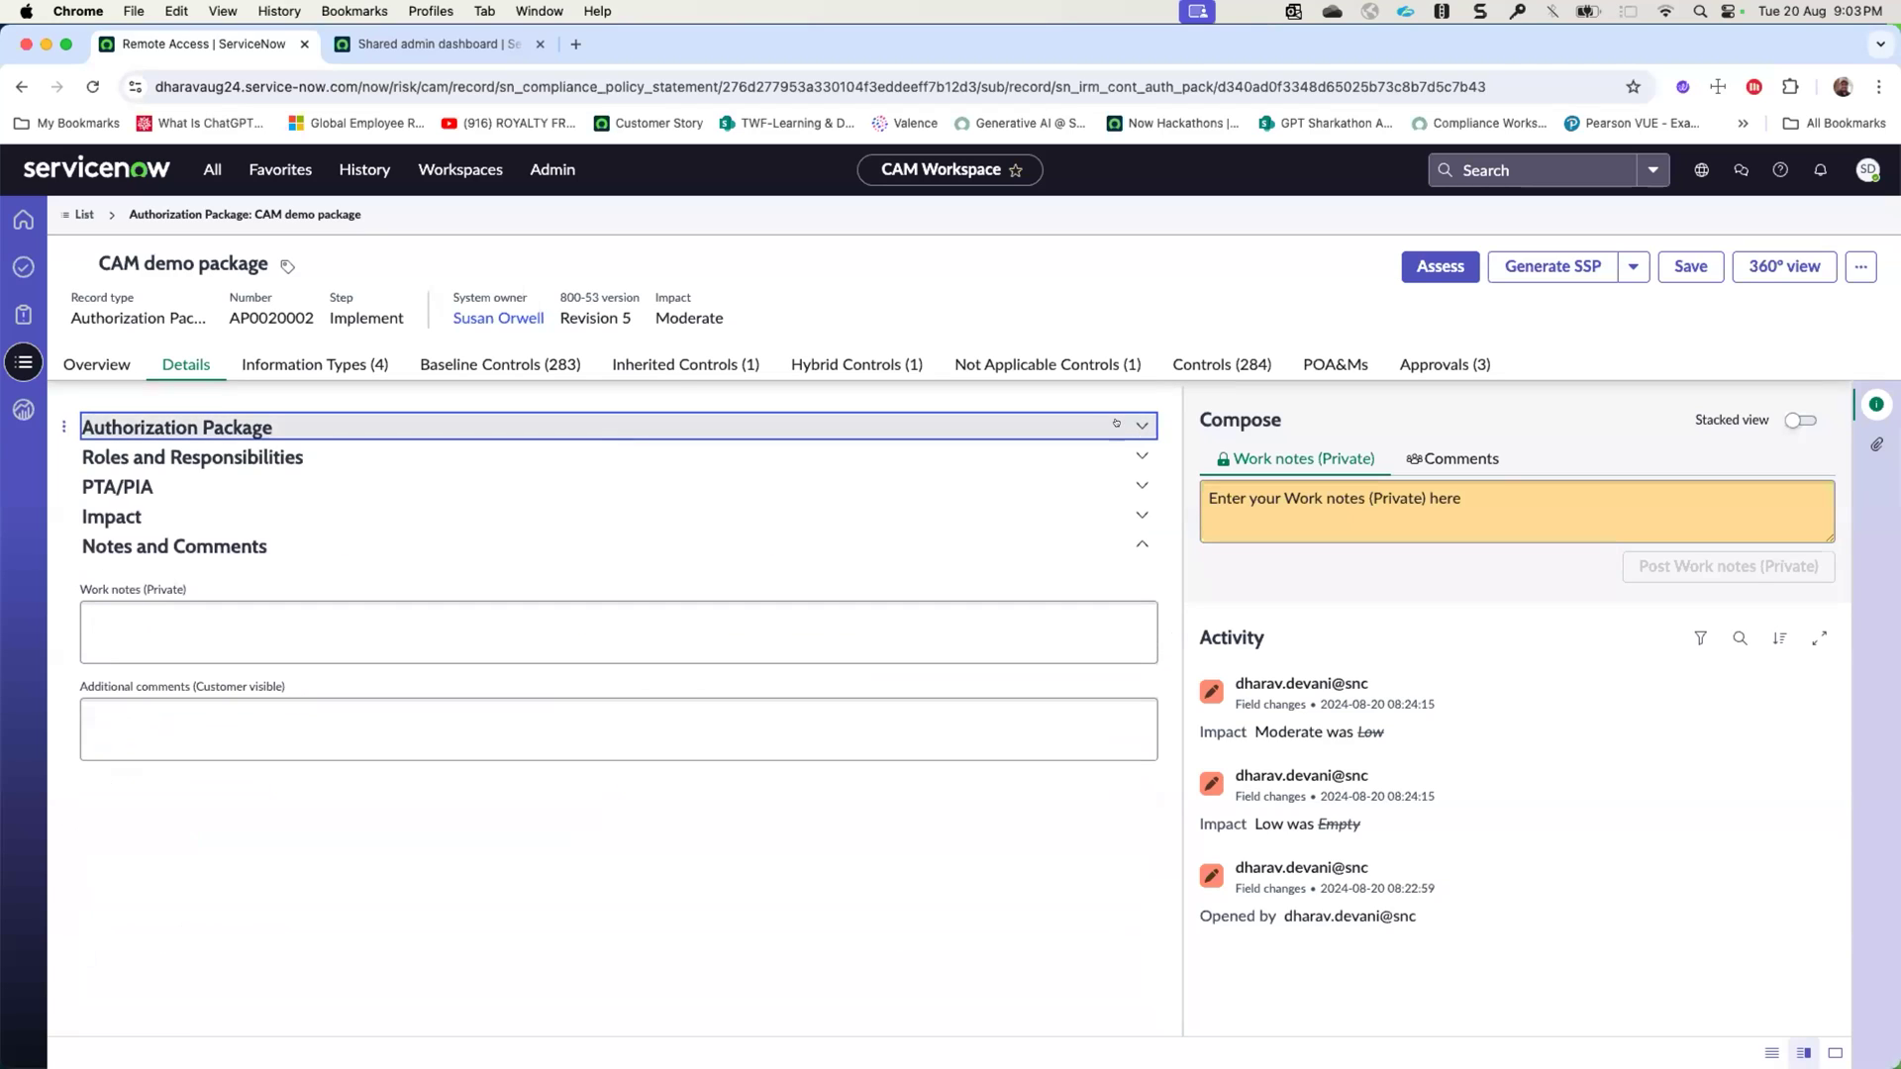
{"action": "left_click", "coordinate": [1139, 546]}
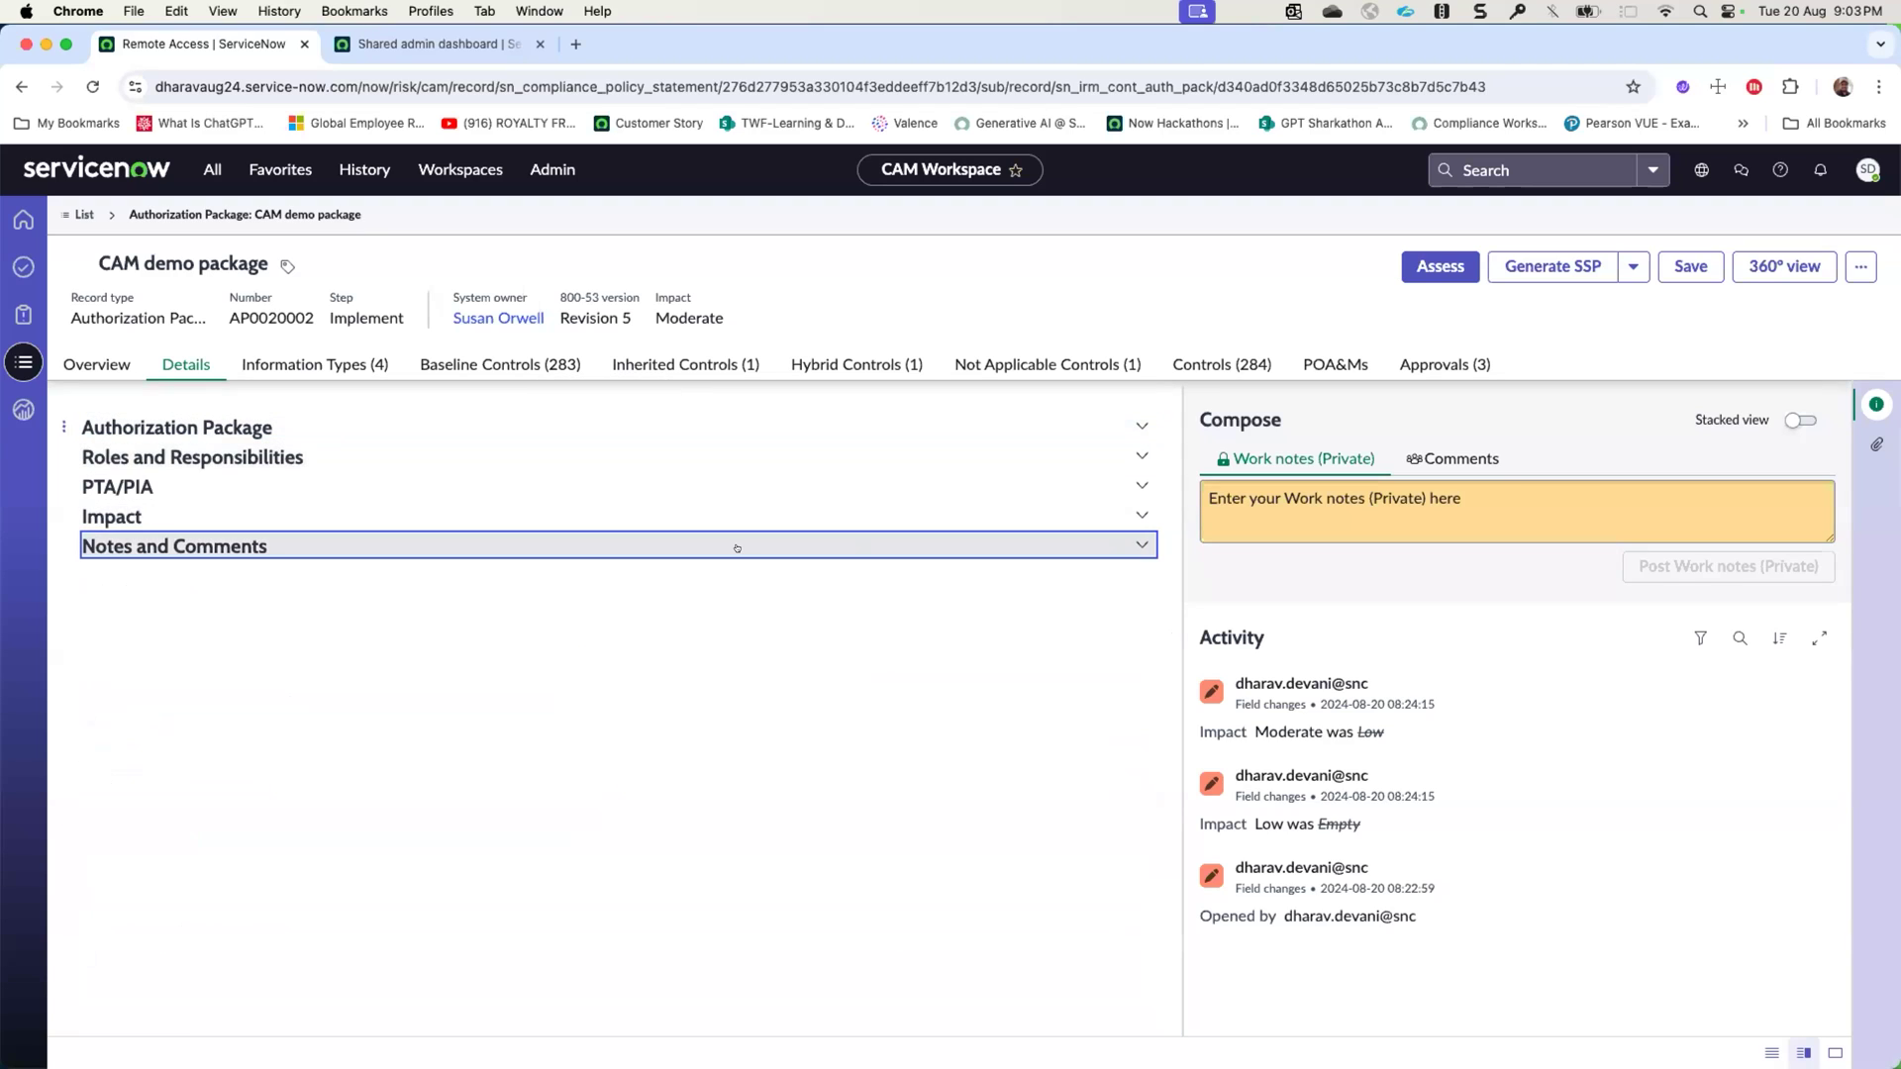
{"action": "left_click", "coordinate": [1134, 475]}
{"action": "left_click", "coordinate": [1134, 473]}
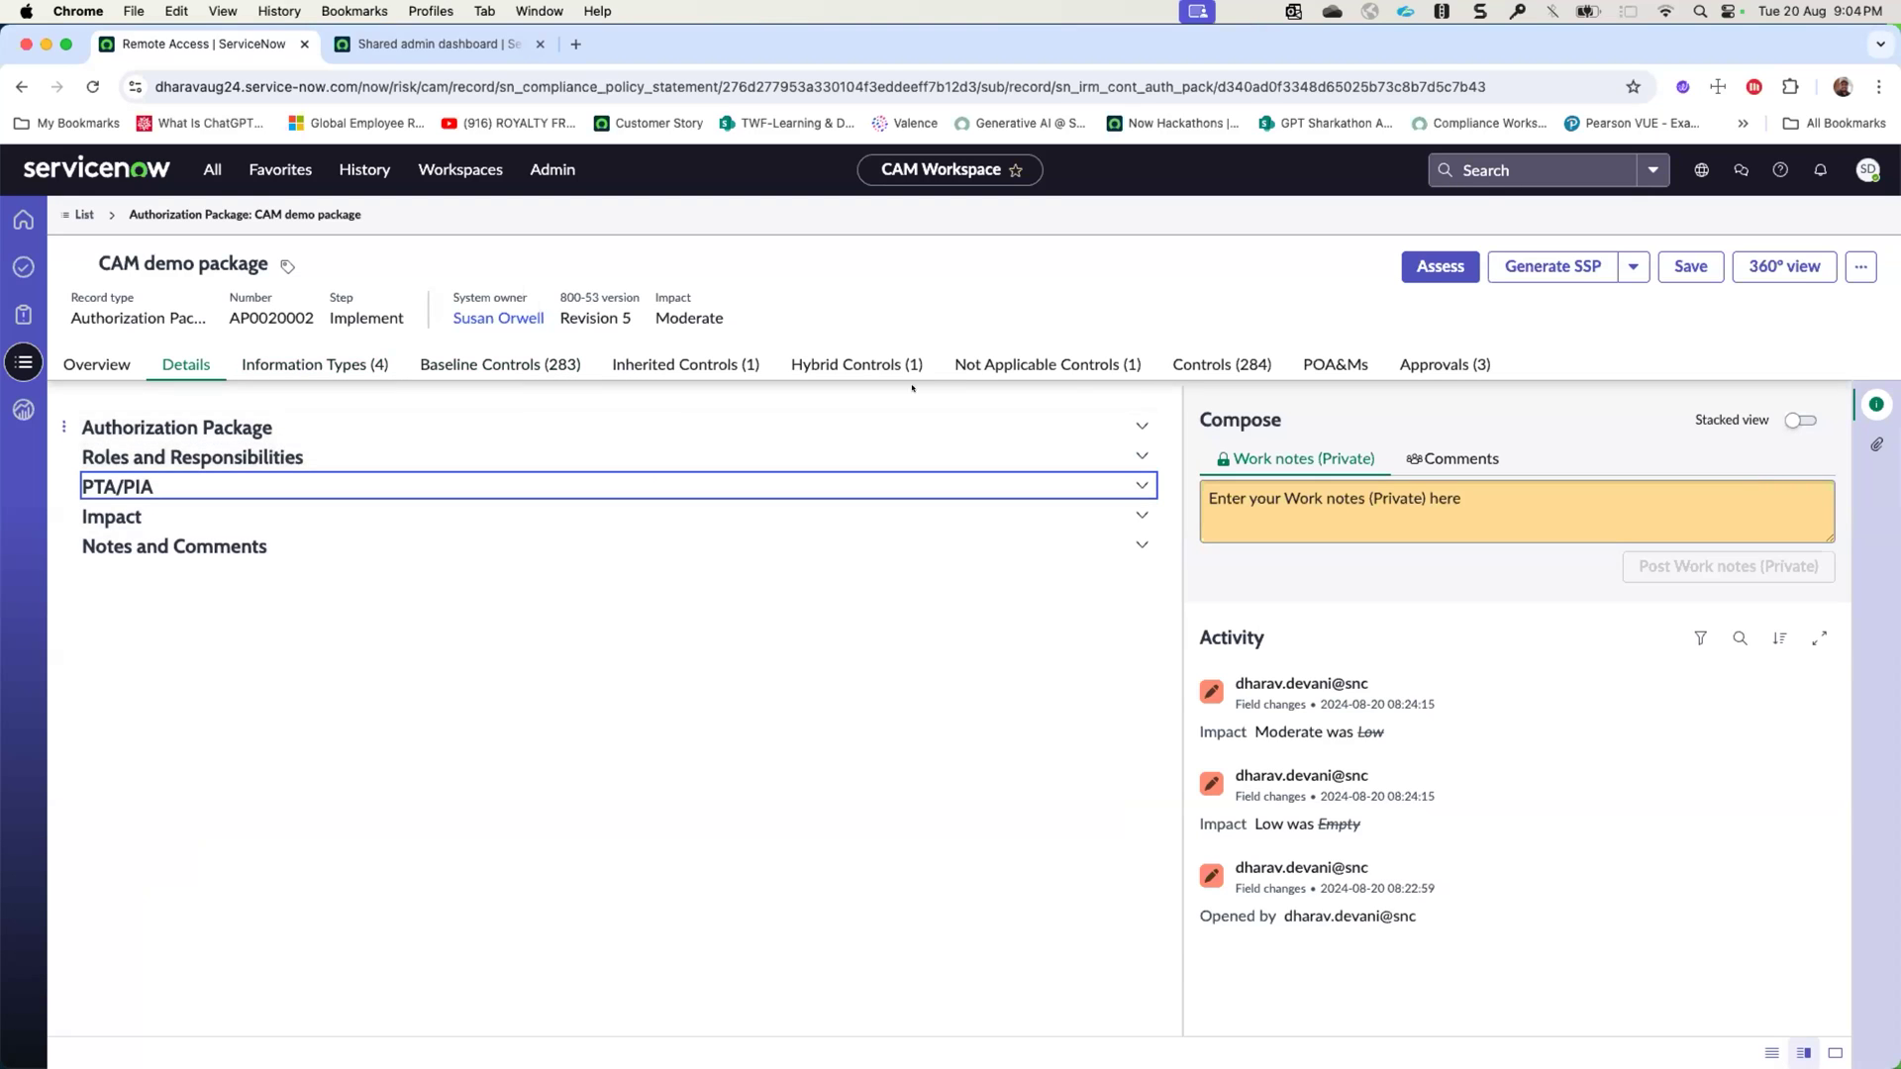
- Open the system-specific control PE-13 Fire Protection from the package's controls and review its details, attestation settings and control requirements
{"action": "left_click", "coordinate": [1200, 365]}
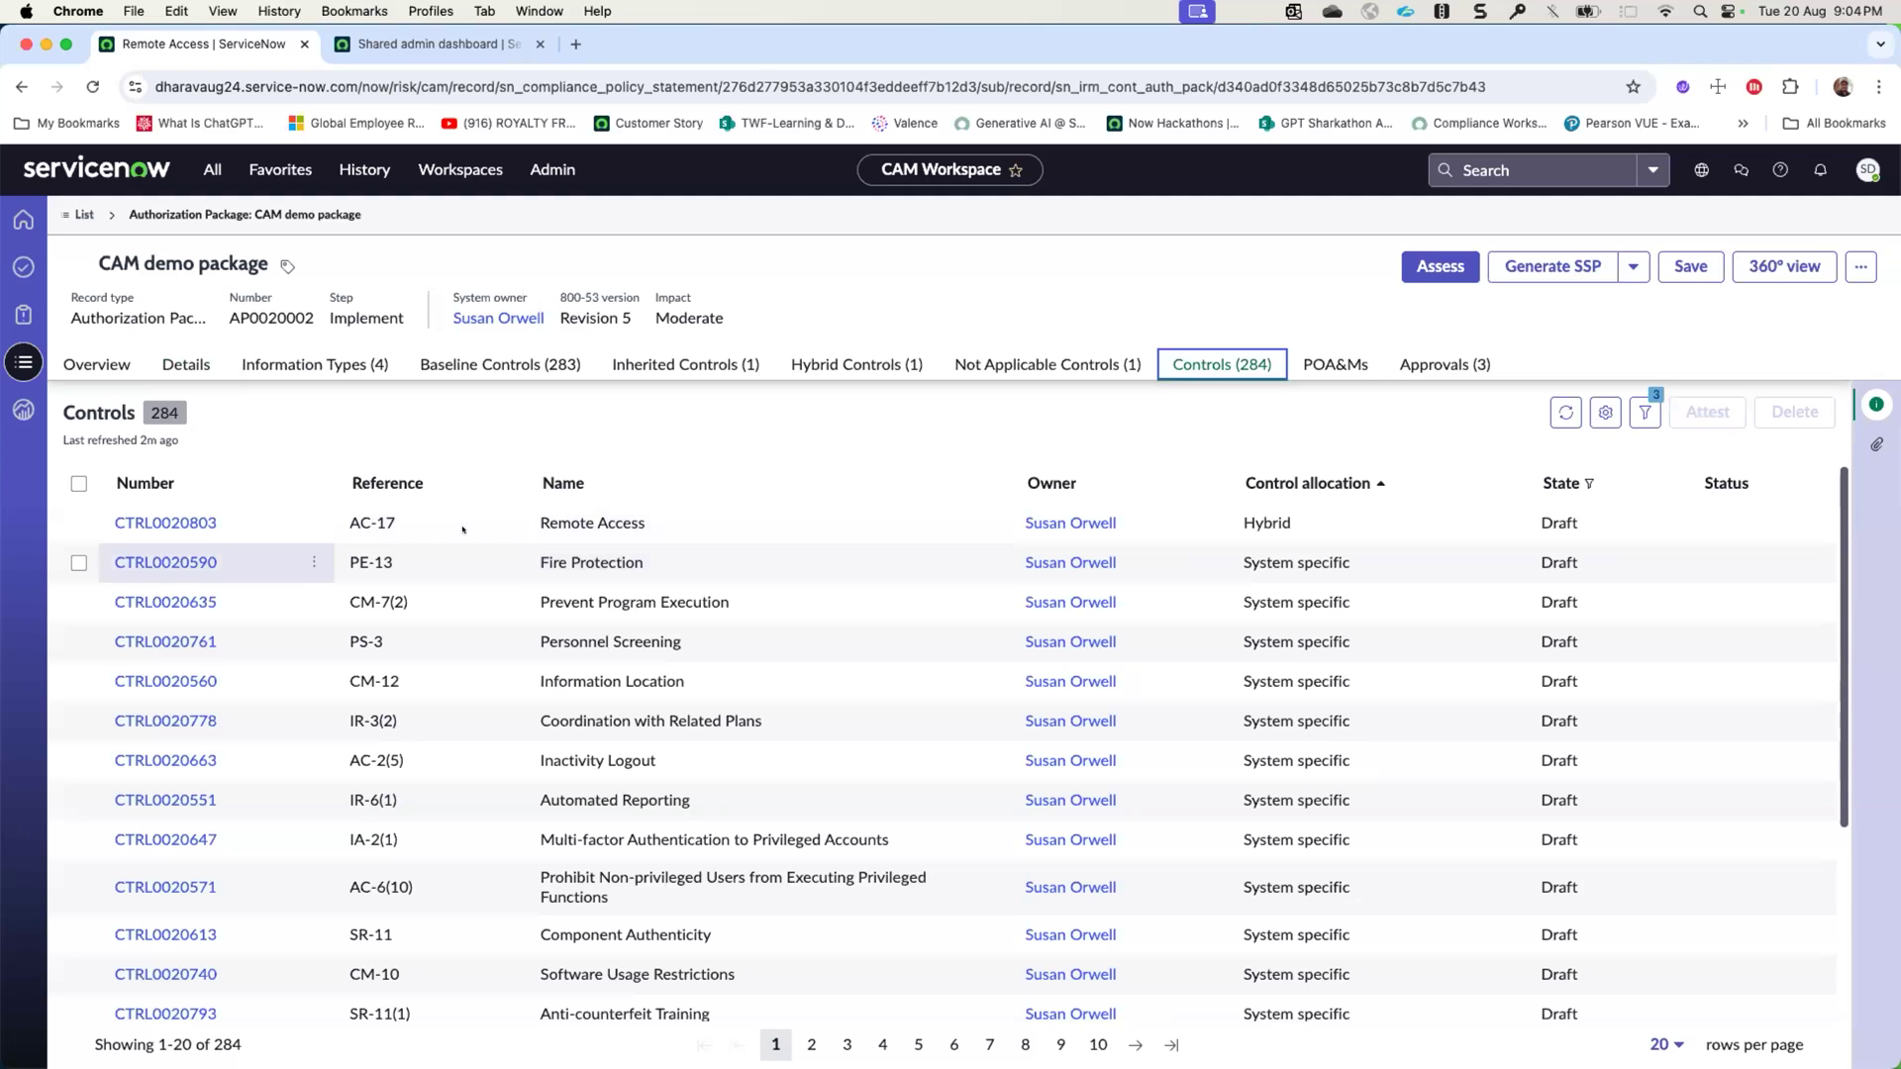
{"action": "left_click", "coordinate": [156, 563]}
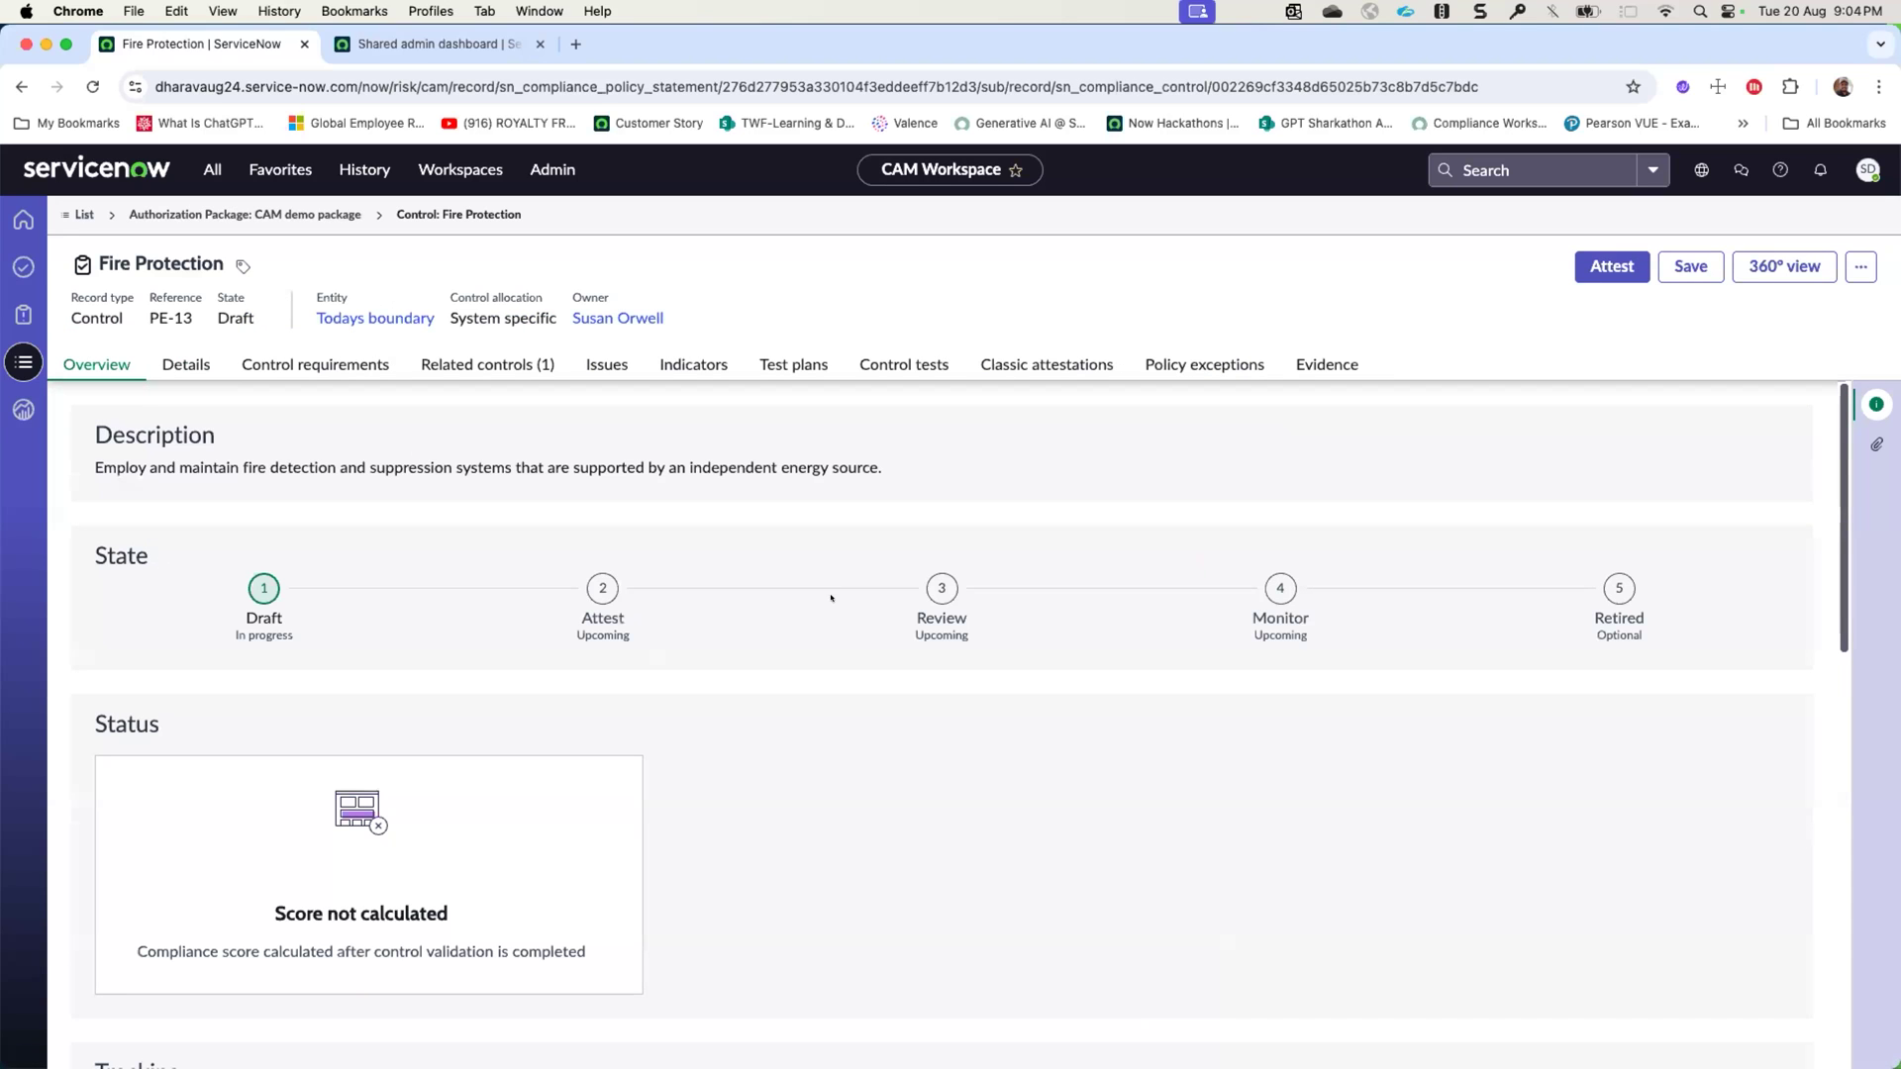
{"action": "left_click", "coordinate": [186, 364]}
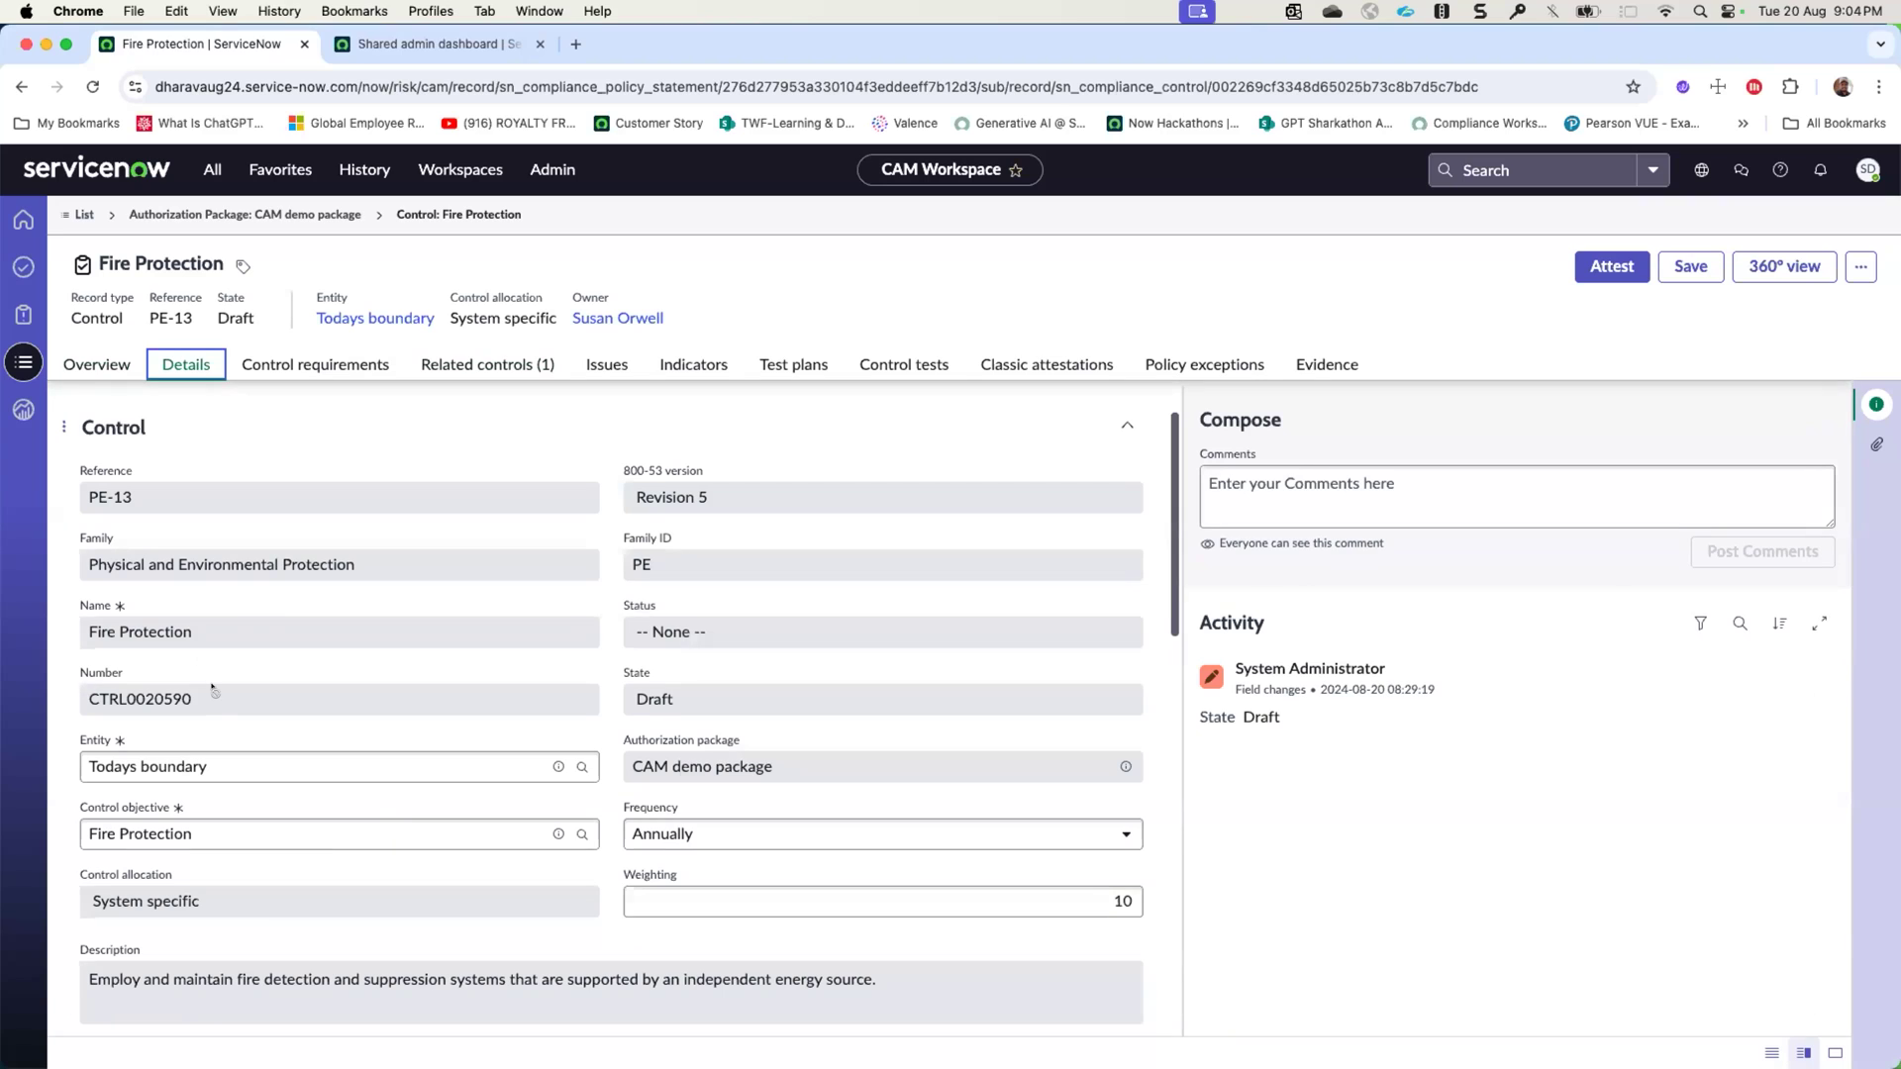
{"action": "scroll", "coordinate": [229, 833], "scroll_direction": "down", "scroll_amount": 1}
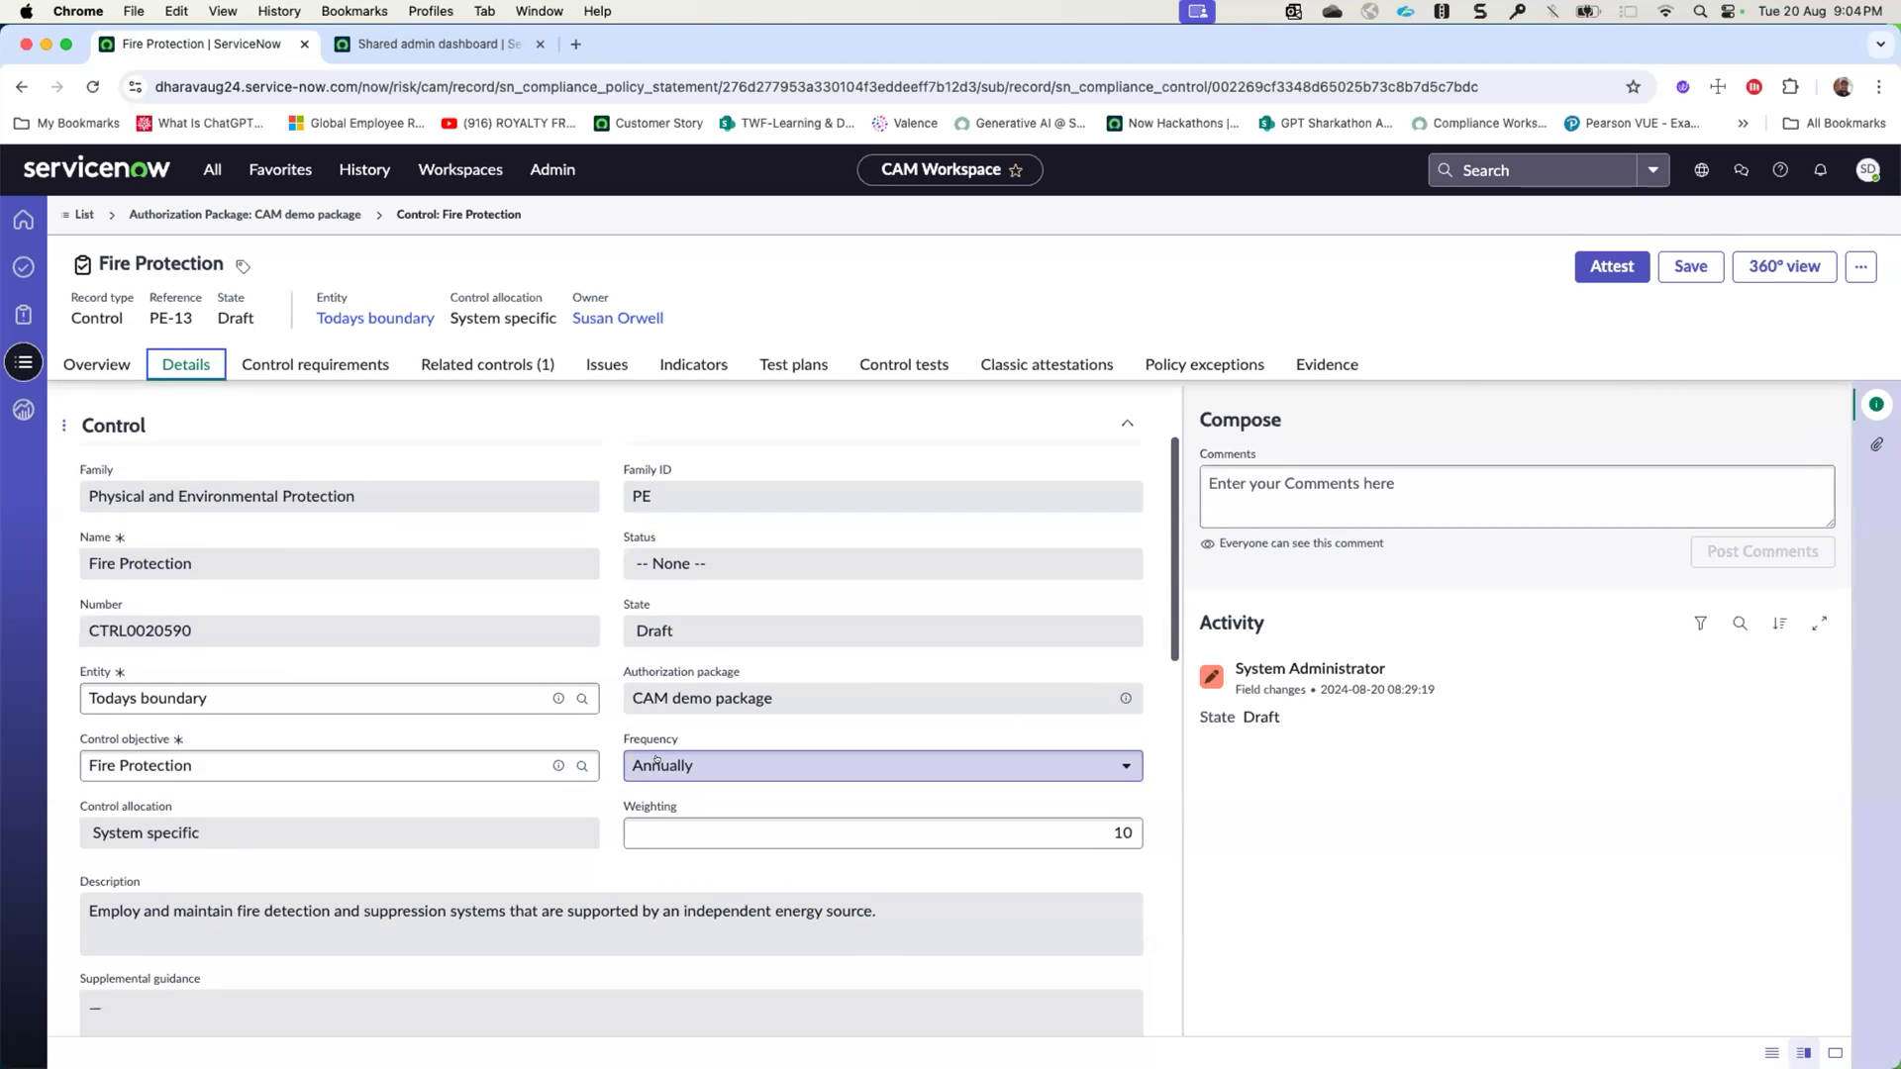
{"action": "scroll", "coordinate": [366, 835], "scroll_direction": "down", "scroll_amount": 5}
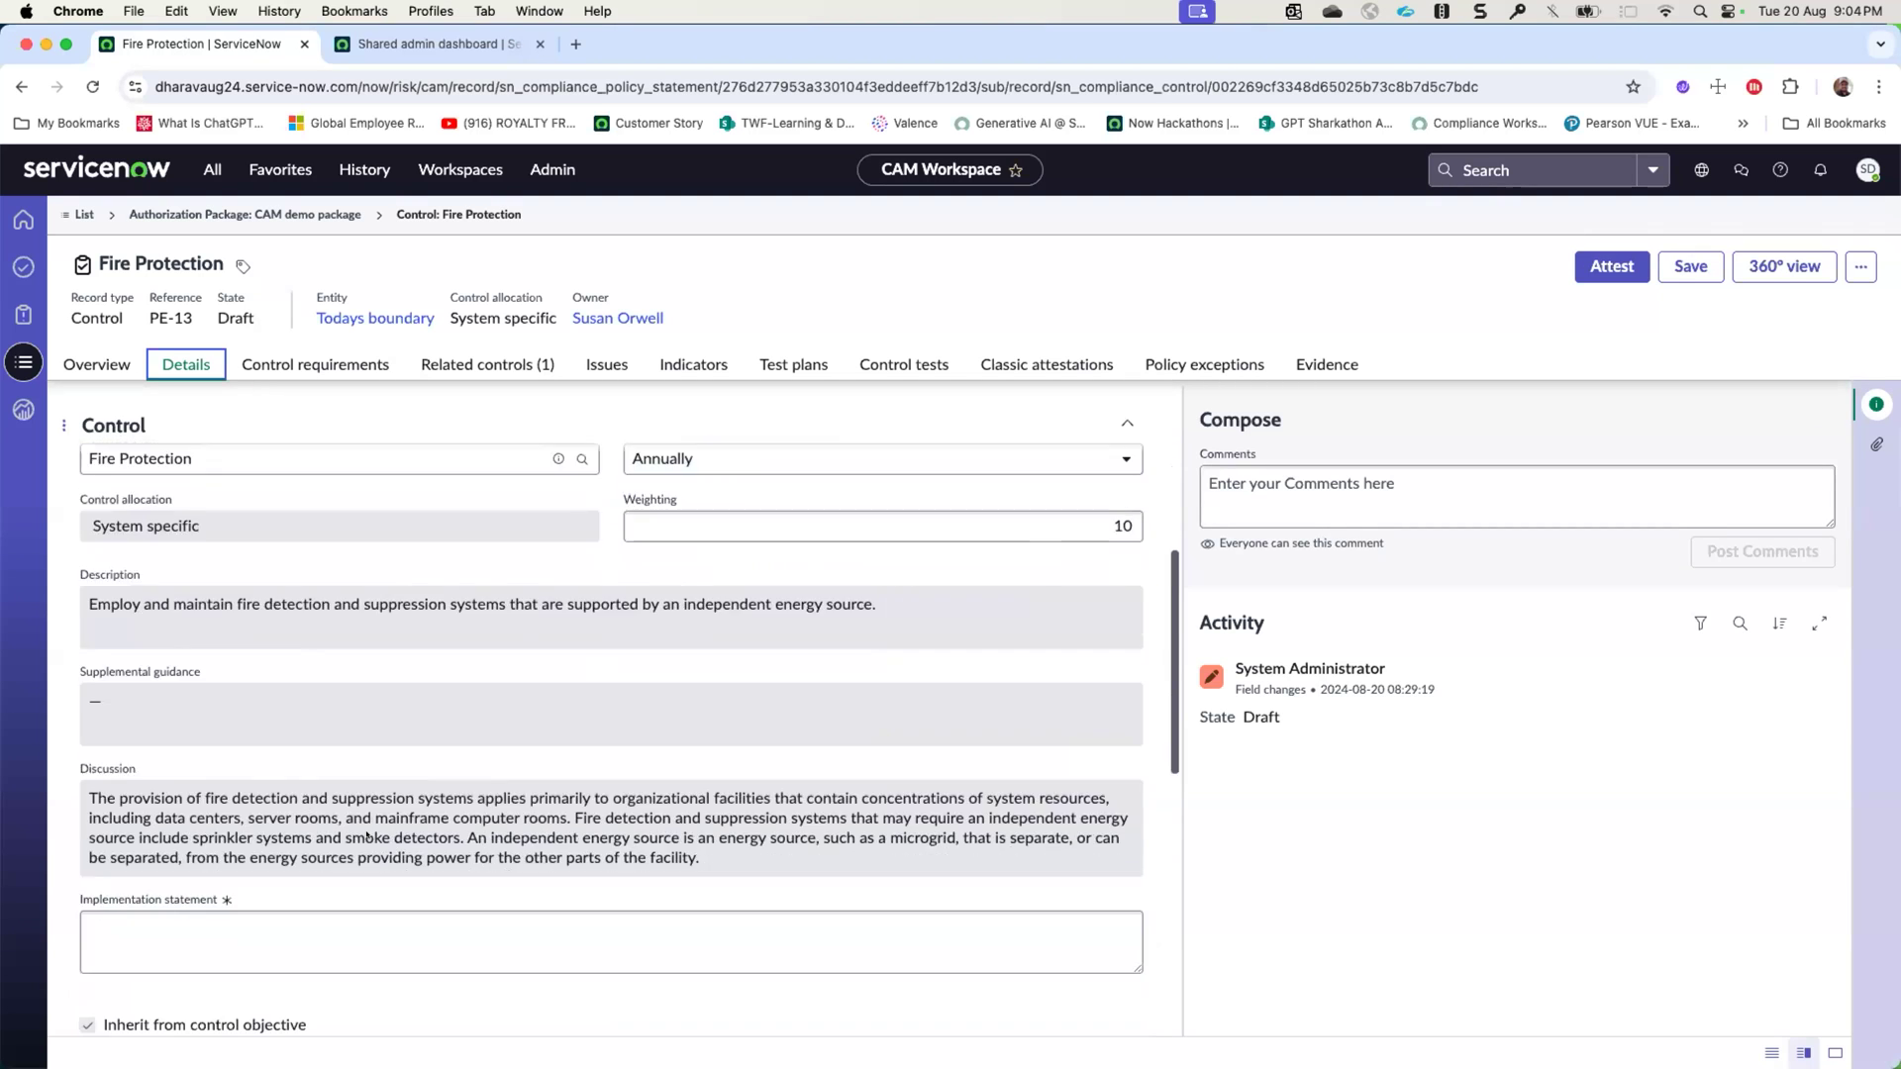
{"action": "scroll", "coordinate": [366, 834], "scroll_direction": "down", "scroll_amount": 6}
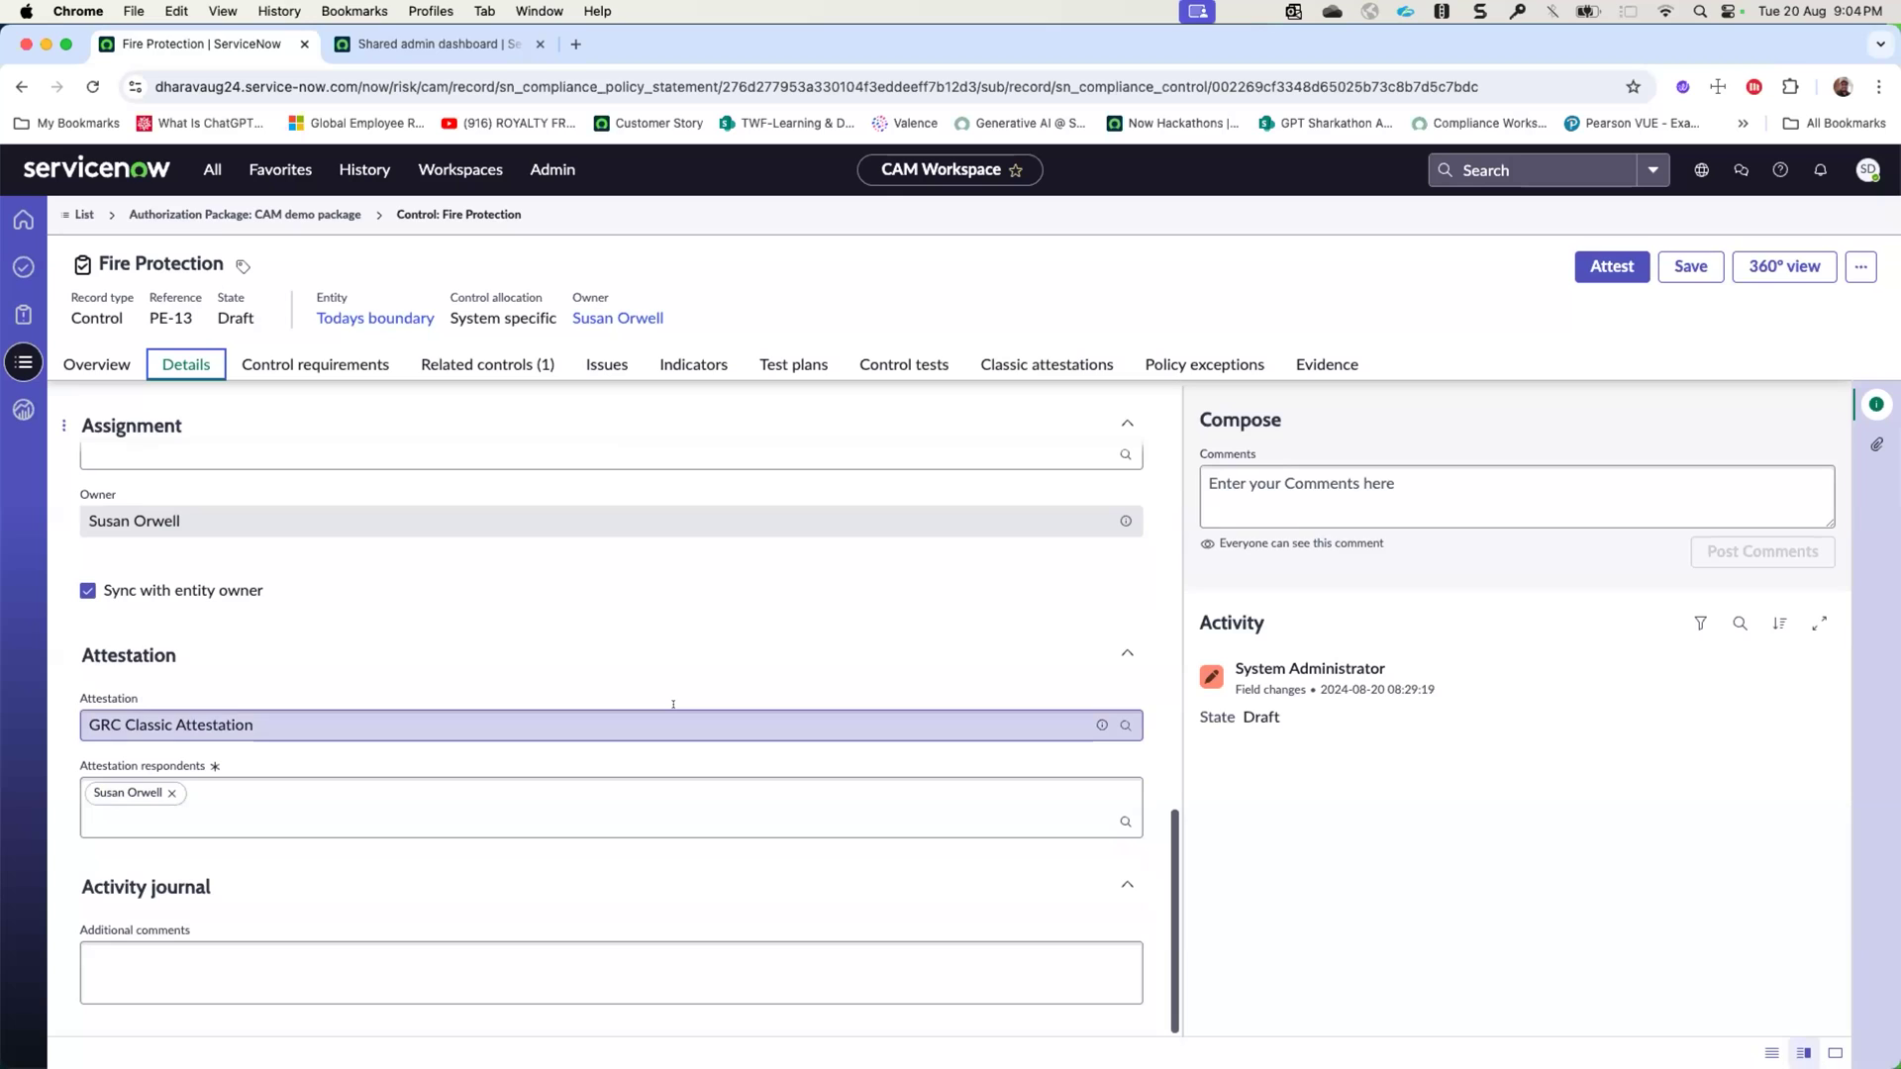
{"action": "left_click", "coordinate": [270, 364]}
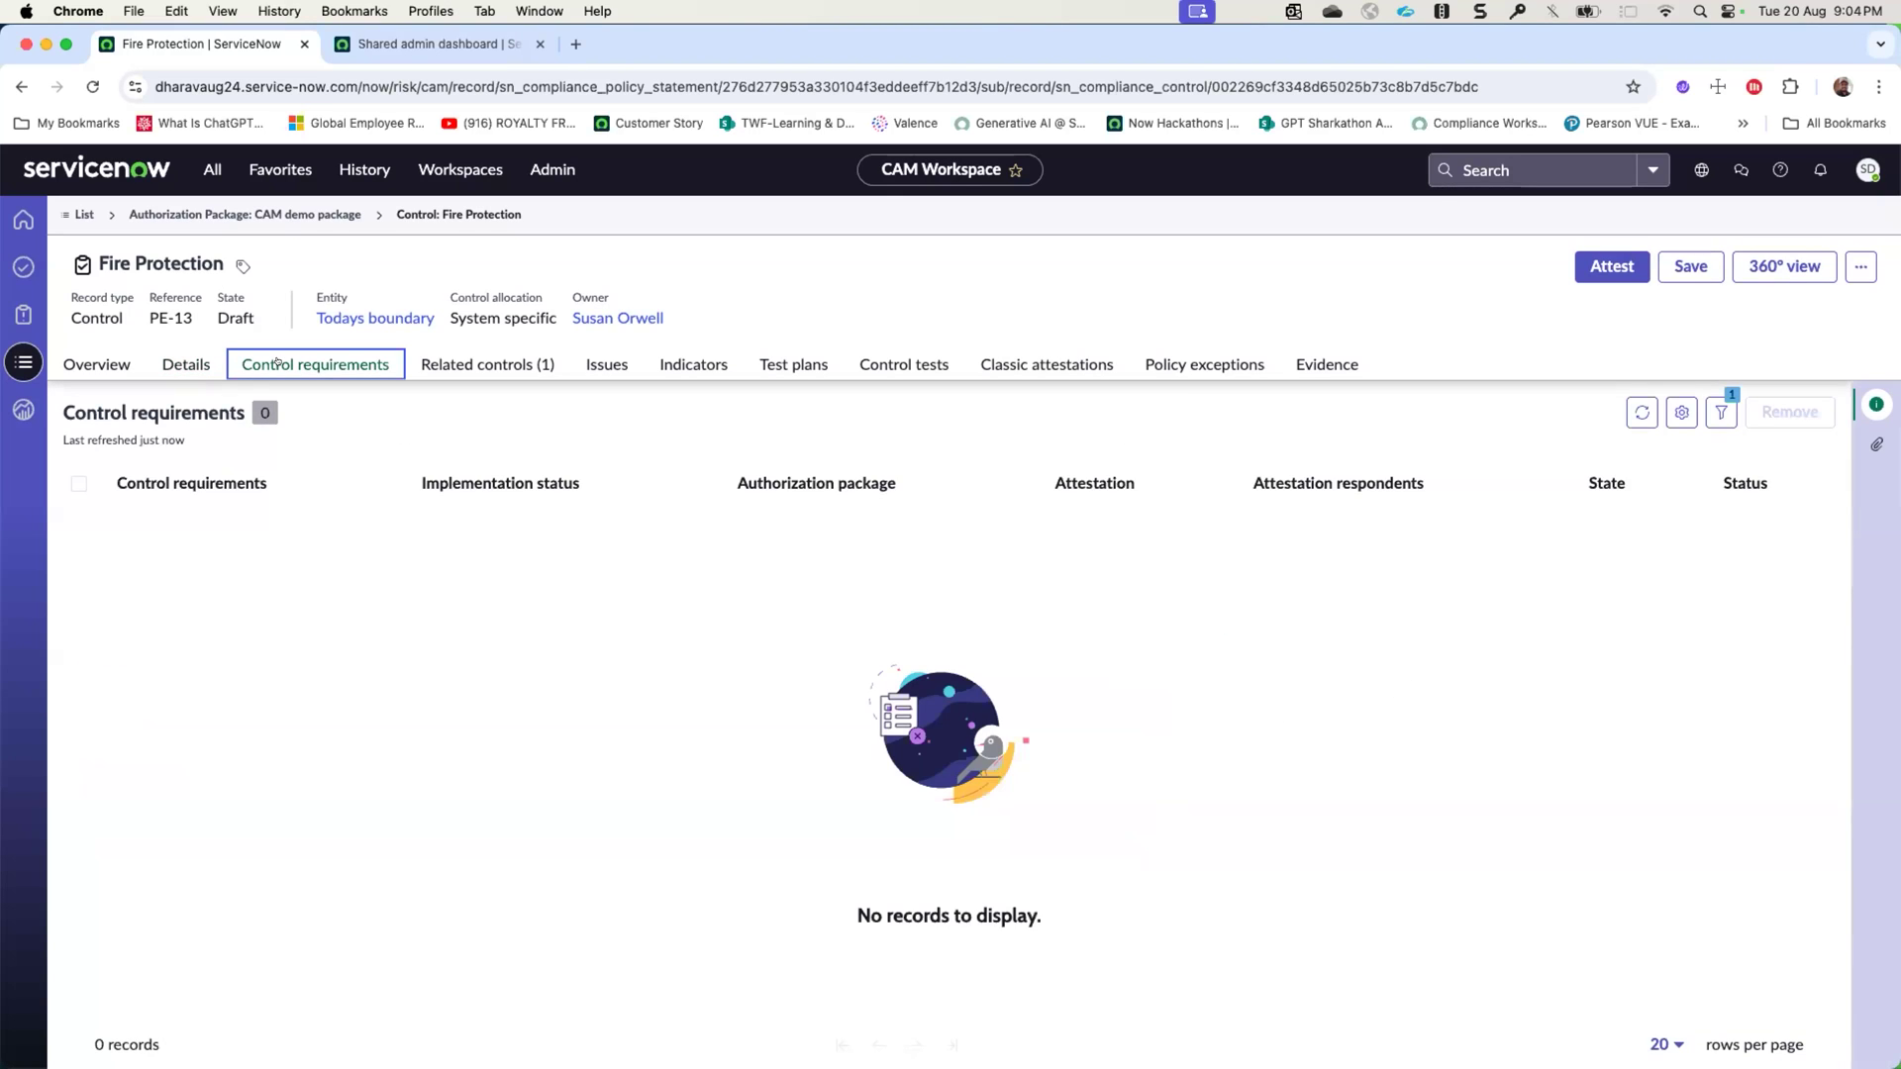
{"action": "left_click", "coordinate": [199, 364]}
- Filter the CAM demo package's controls by reference AC-2 and open the Account Management control
{"action": "left_click", "coordinate": [274, 214]}
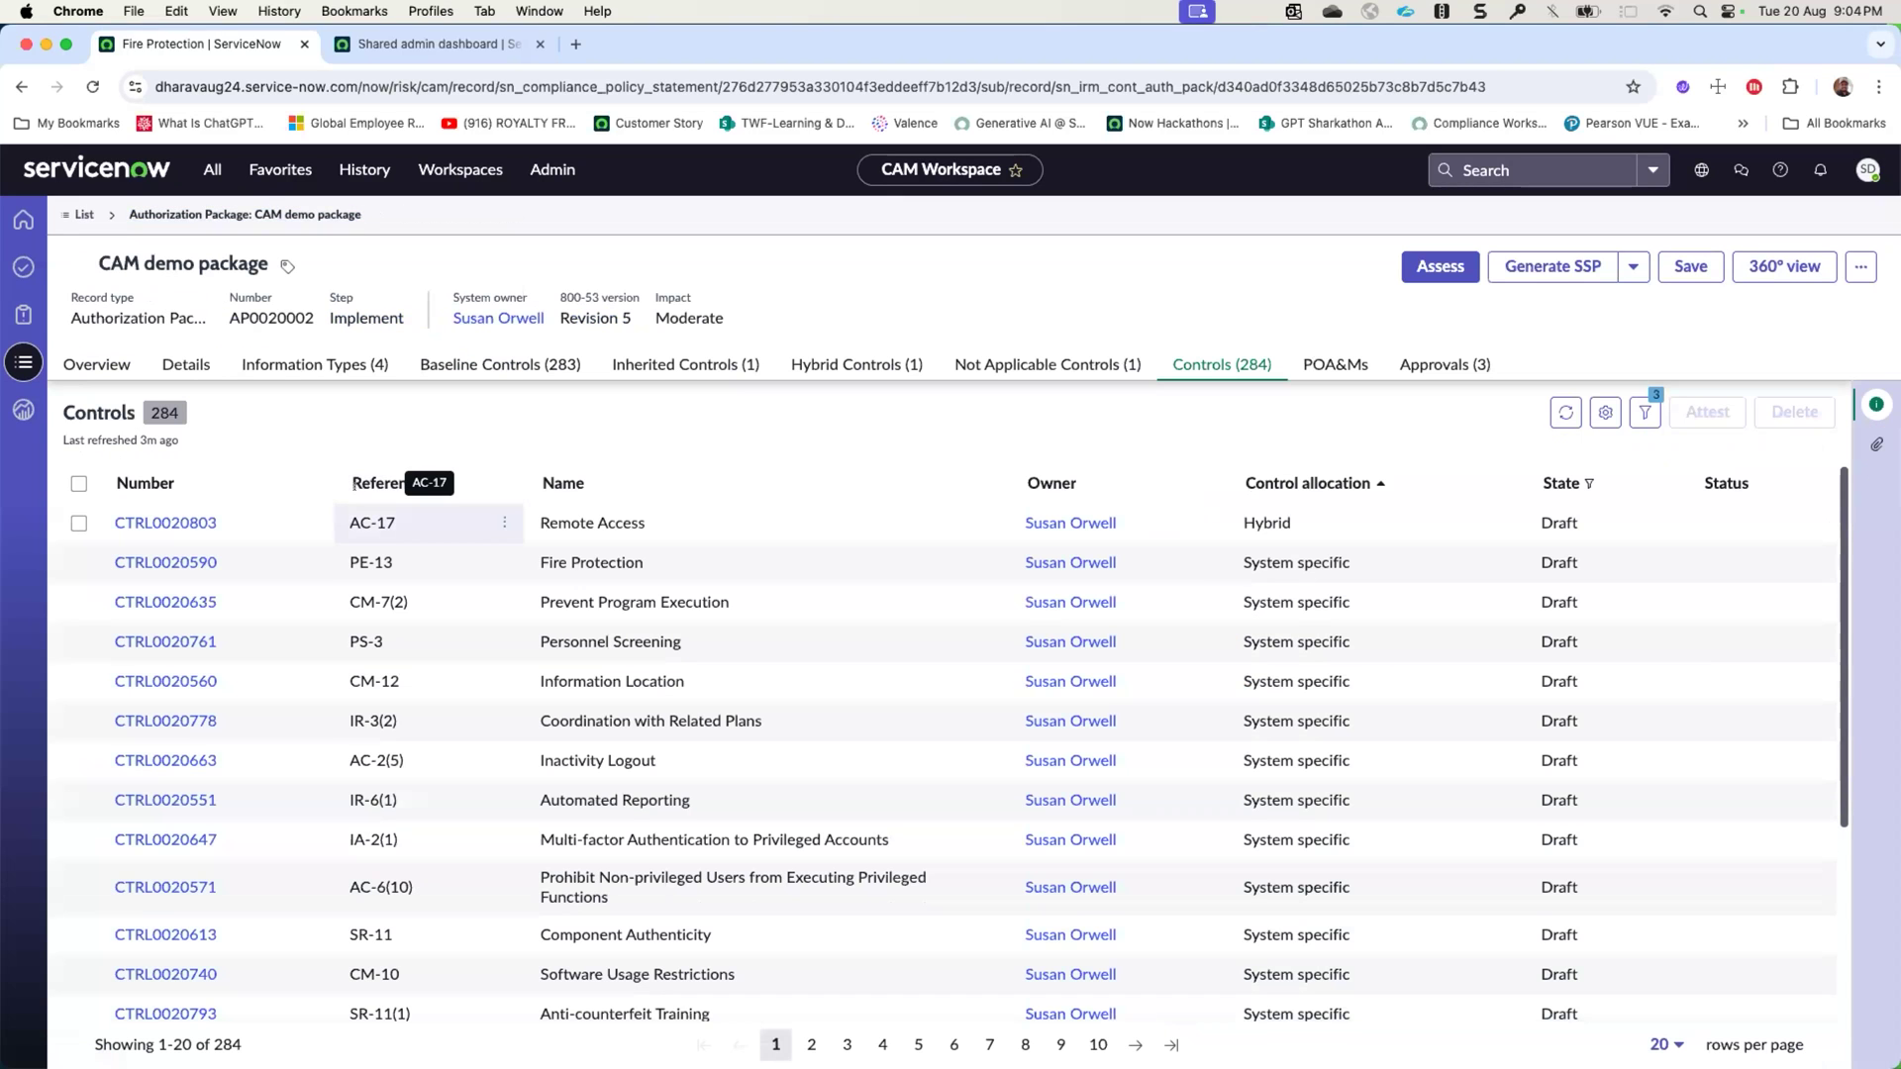
{"action": "left_click", "coordinate": [504, 483]}
{"action": "left_click", "coordinate": [371, 681]}
{"action": "type", "text": "AC-2"}
{"action": "key", "text": "Return"}
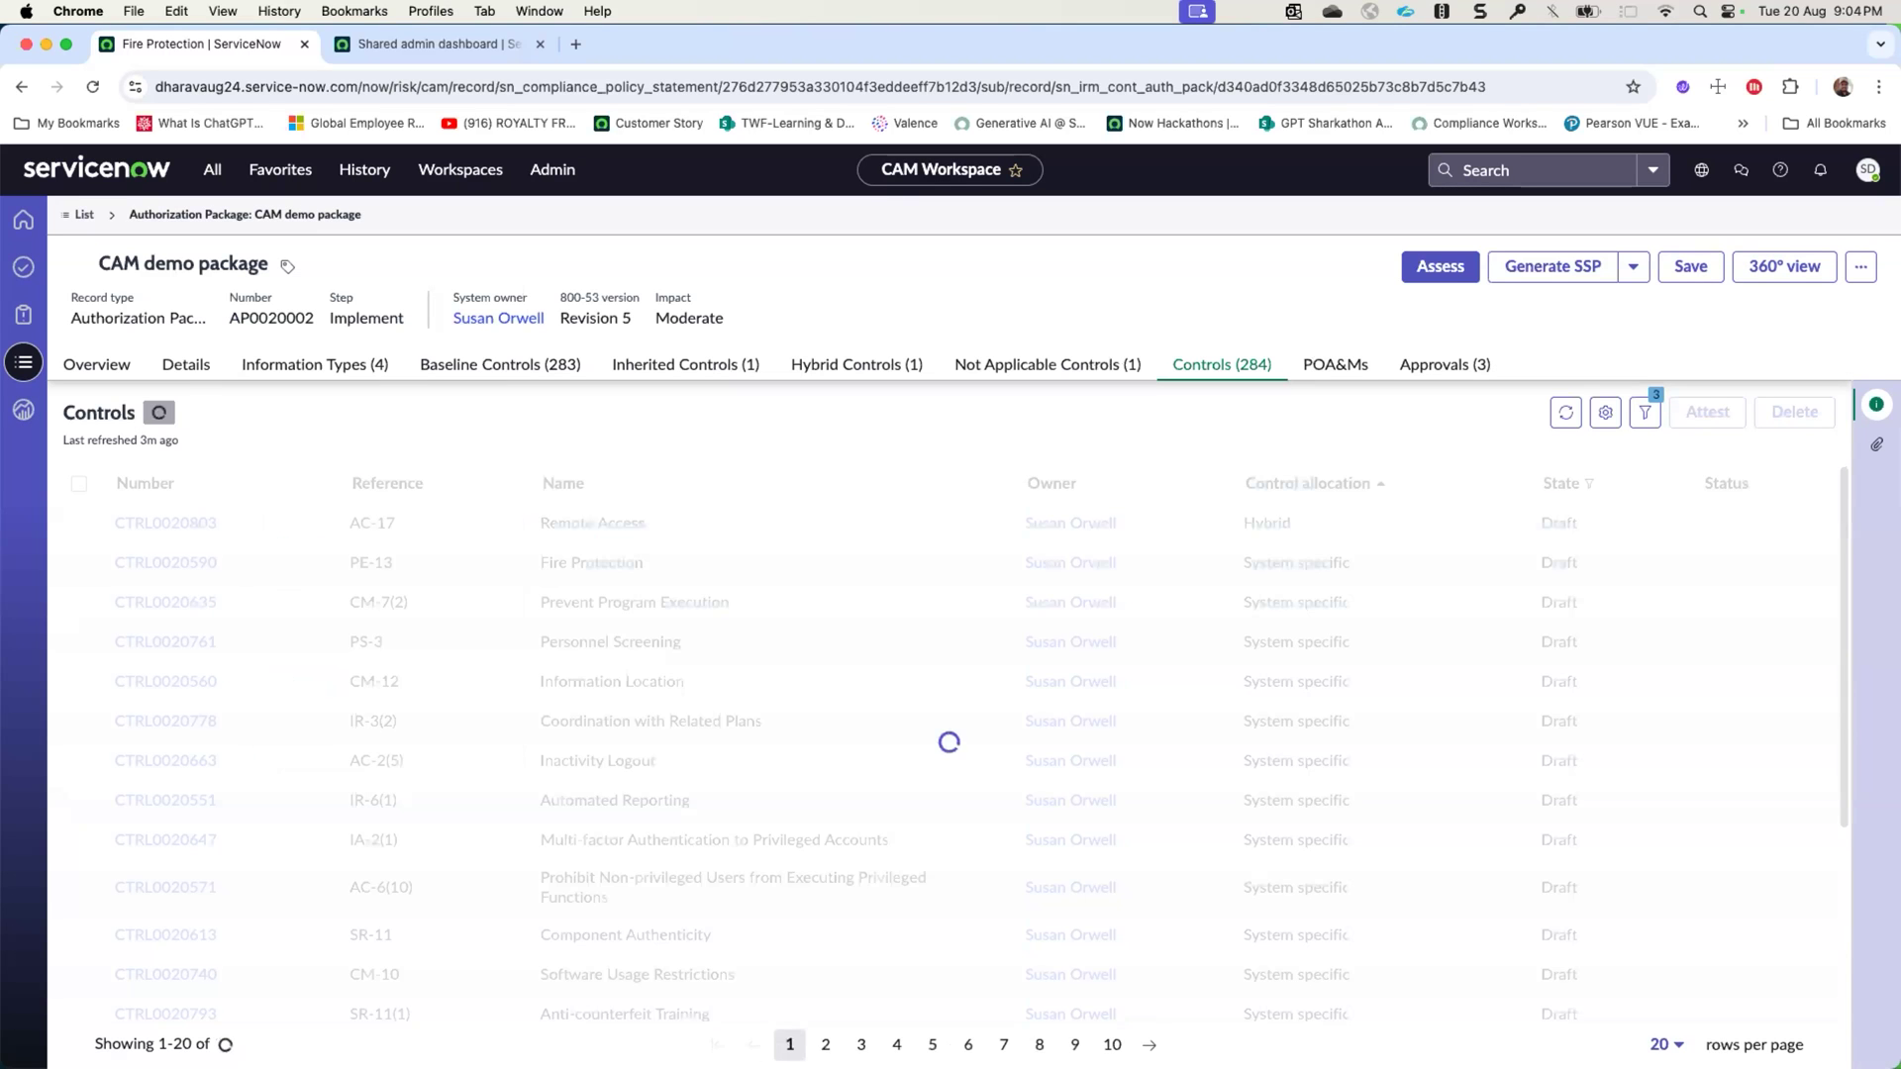
{"action": "left_click", "coordinate": [169, 918]}
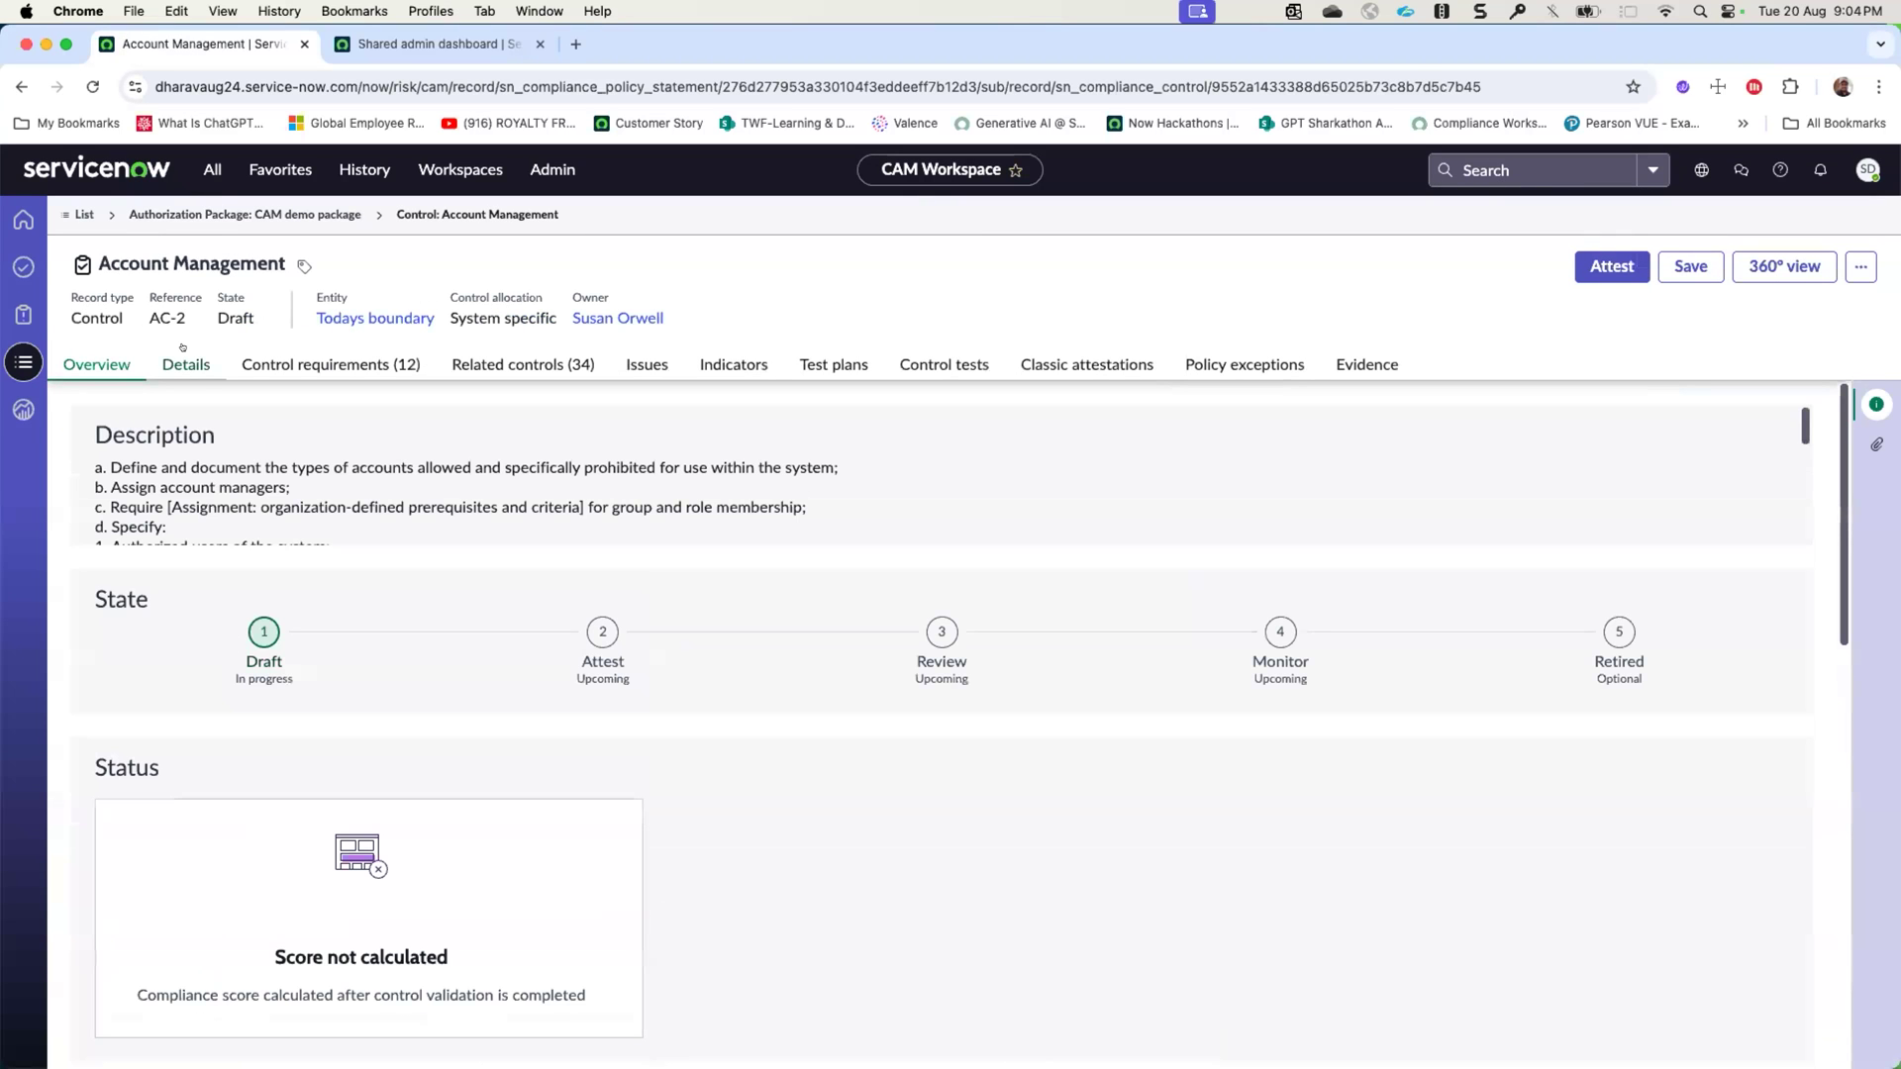
- Enable taking attestation at requirement level in the AC-2 control's attestation details
{"action": "left_click", "coordinate": [184, 362]}
{"action": "scroll", "coordinate": [288, 637], "scroll_direction": "down", "scroll_amount": 10}
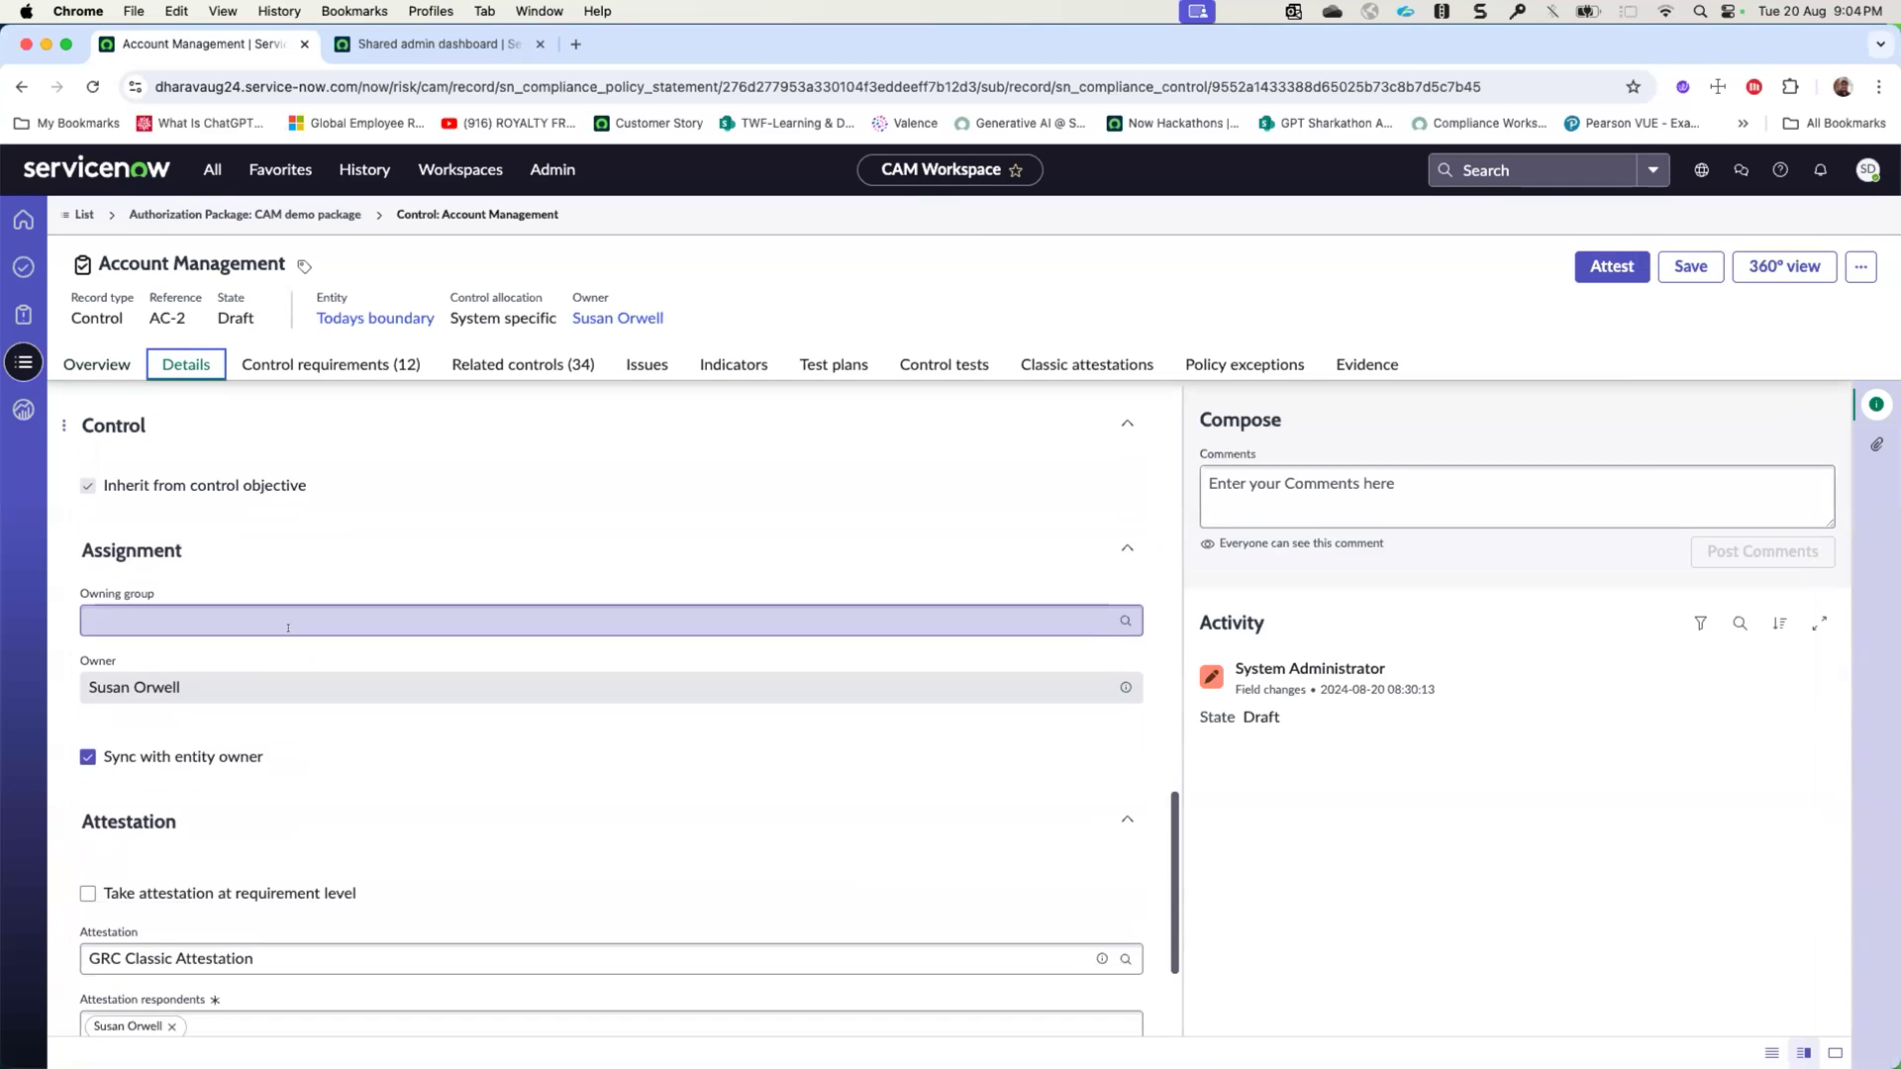
{"action": "scroll", "coordinate": [288, 637], "scroll_direction": "down", "scroll_amount": 5}
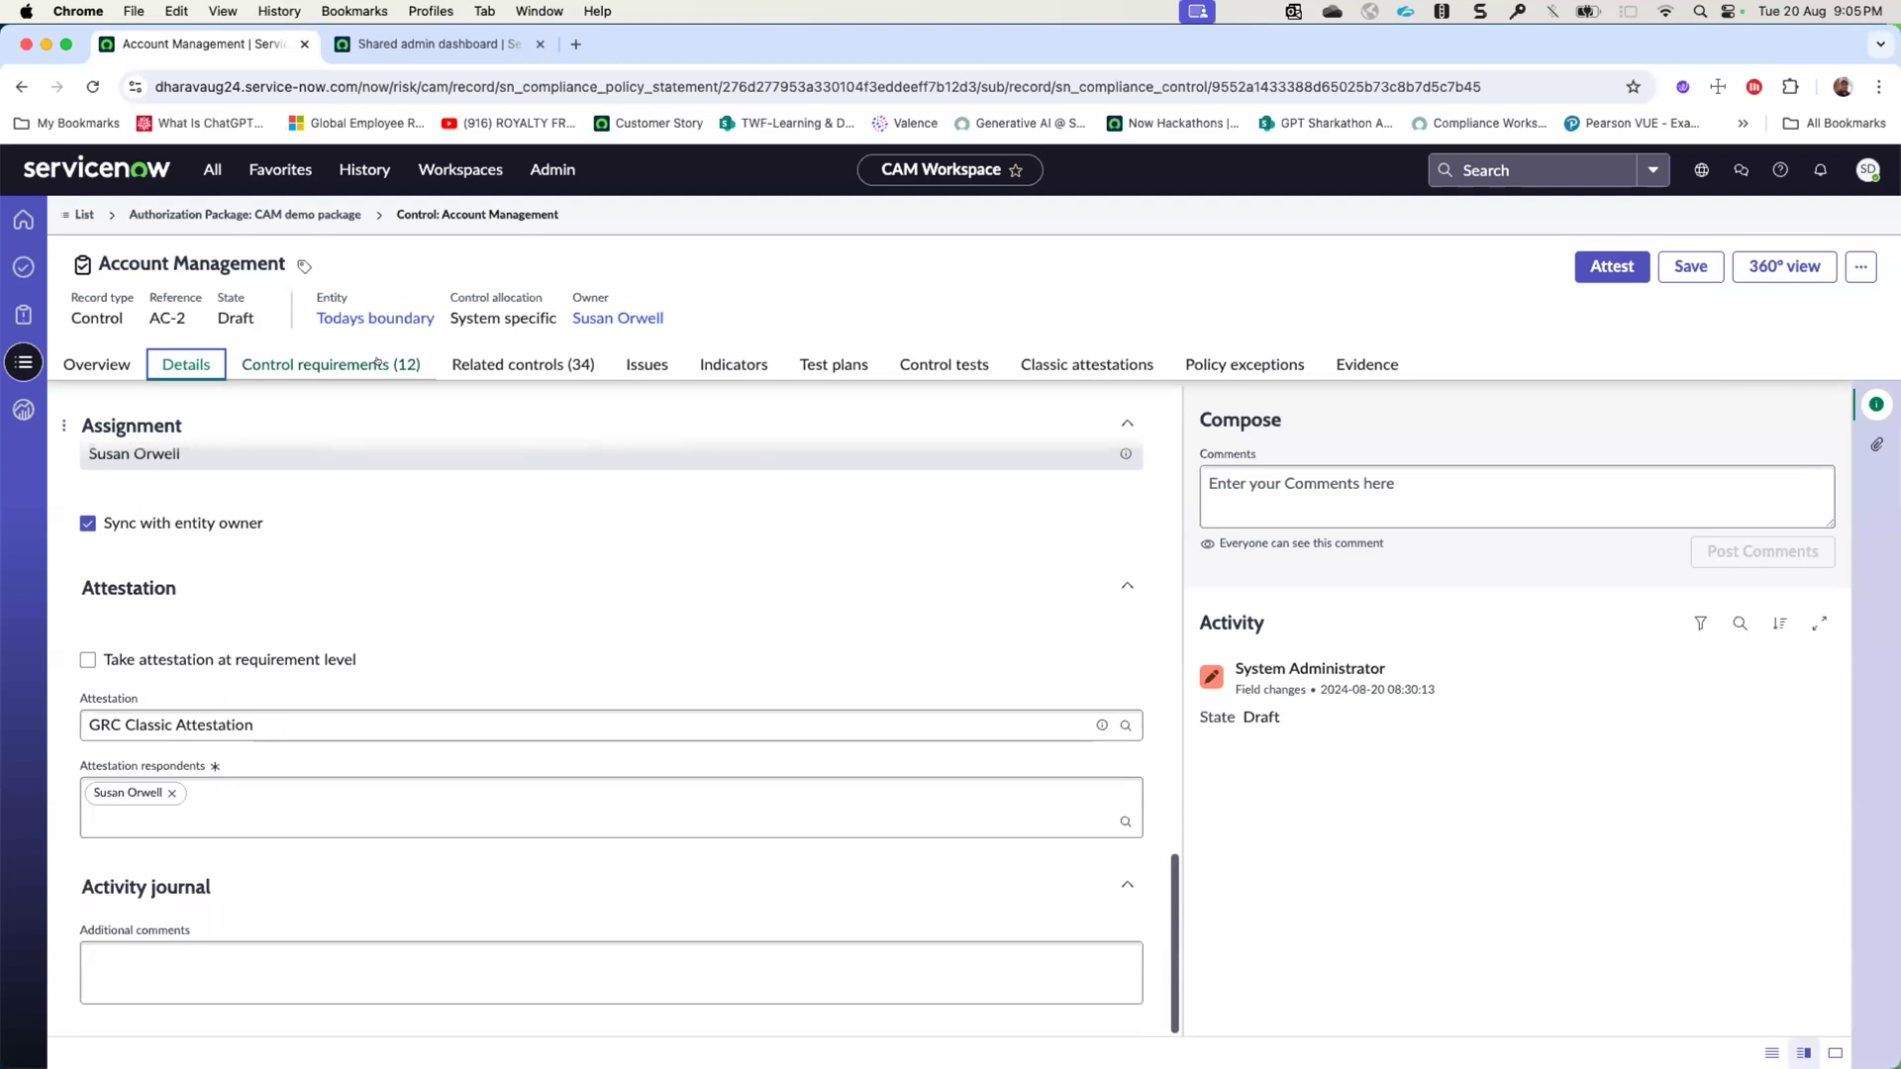
{"action": "left_click", "coordinate": [86, 659]}
{"action": "left_click", "coordinate": [118, 661]}
{"action": "left_click", "coordinate": [145, 658]}
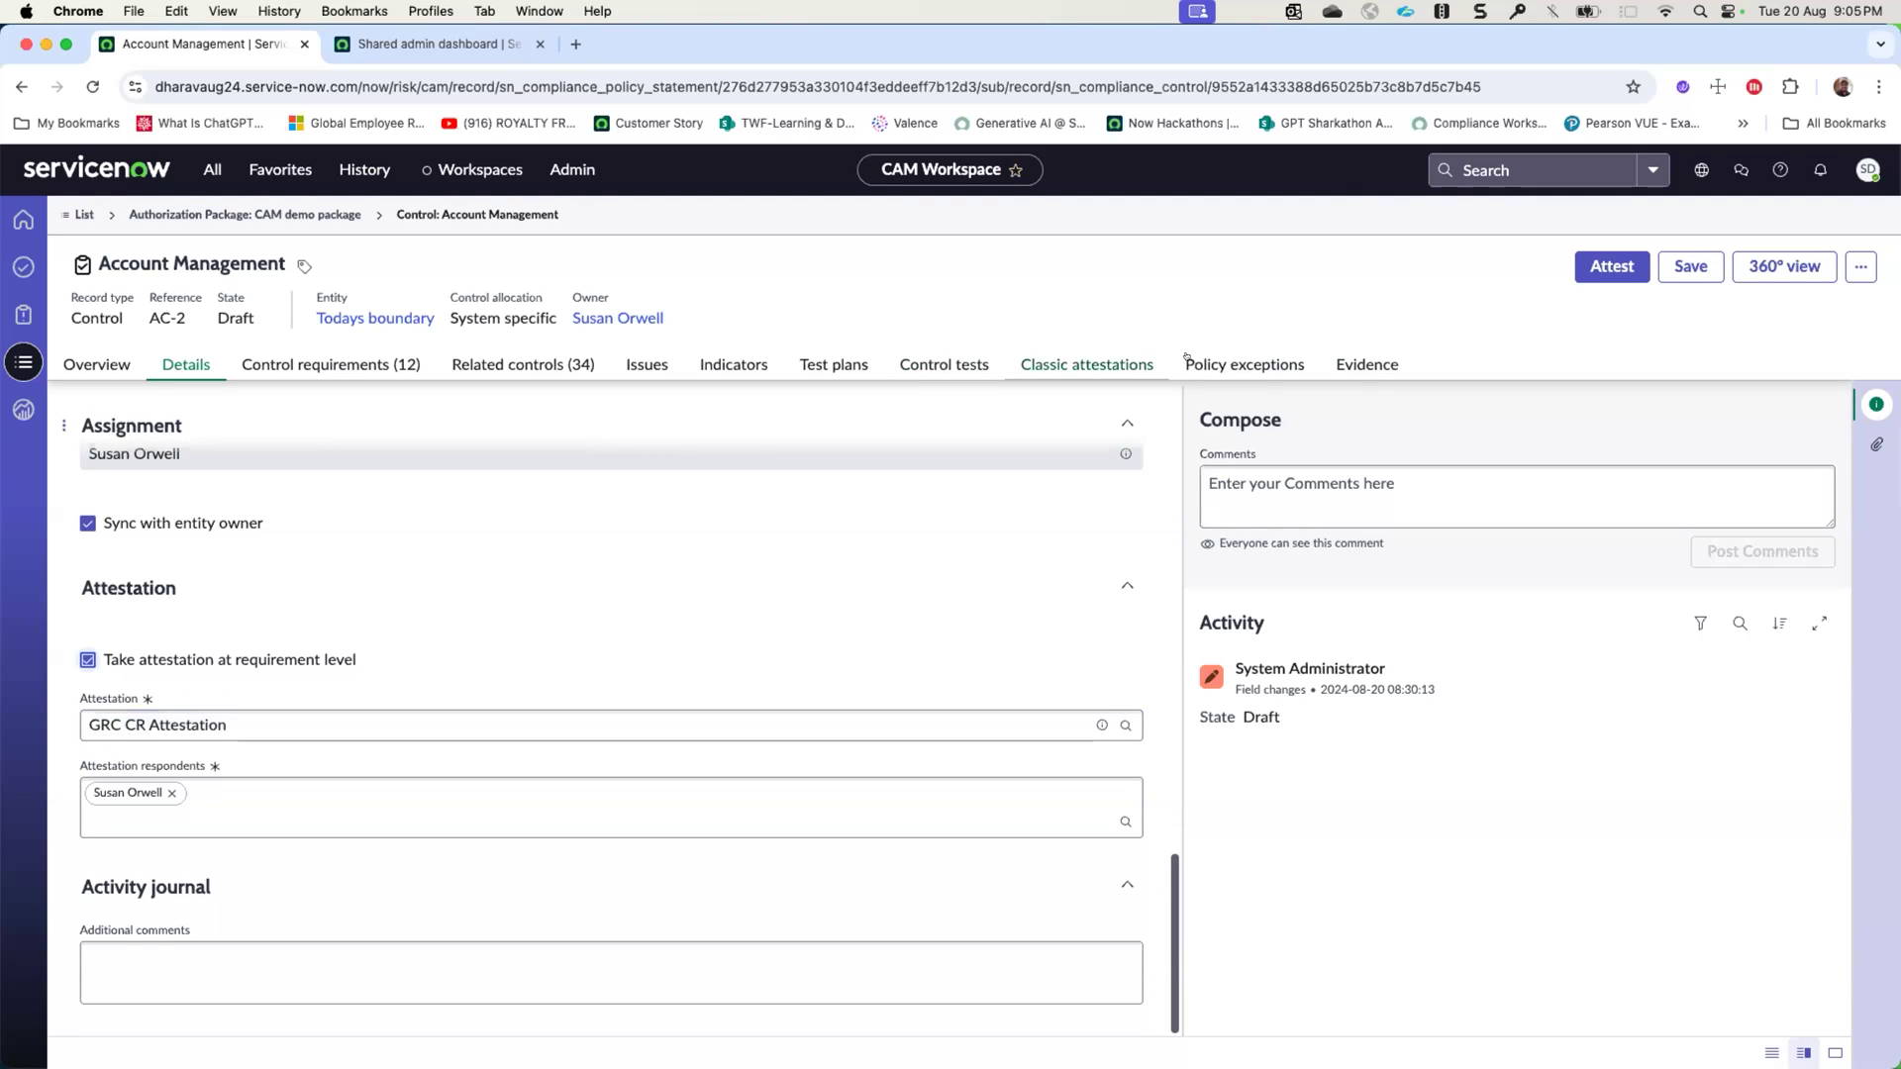
- Fill in the AC-2 control's required implementation statement with "test" and send the control for attestation
{"action": "left_click", "coordinate": [1593, 276]}
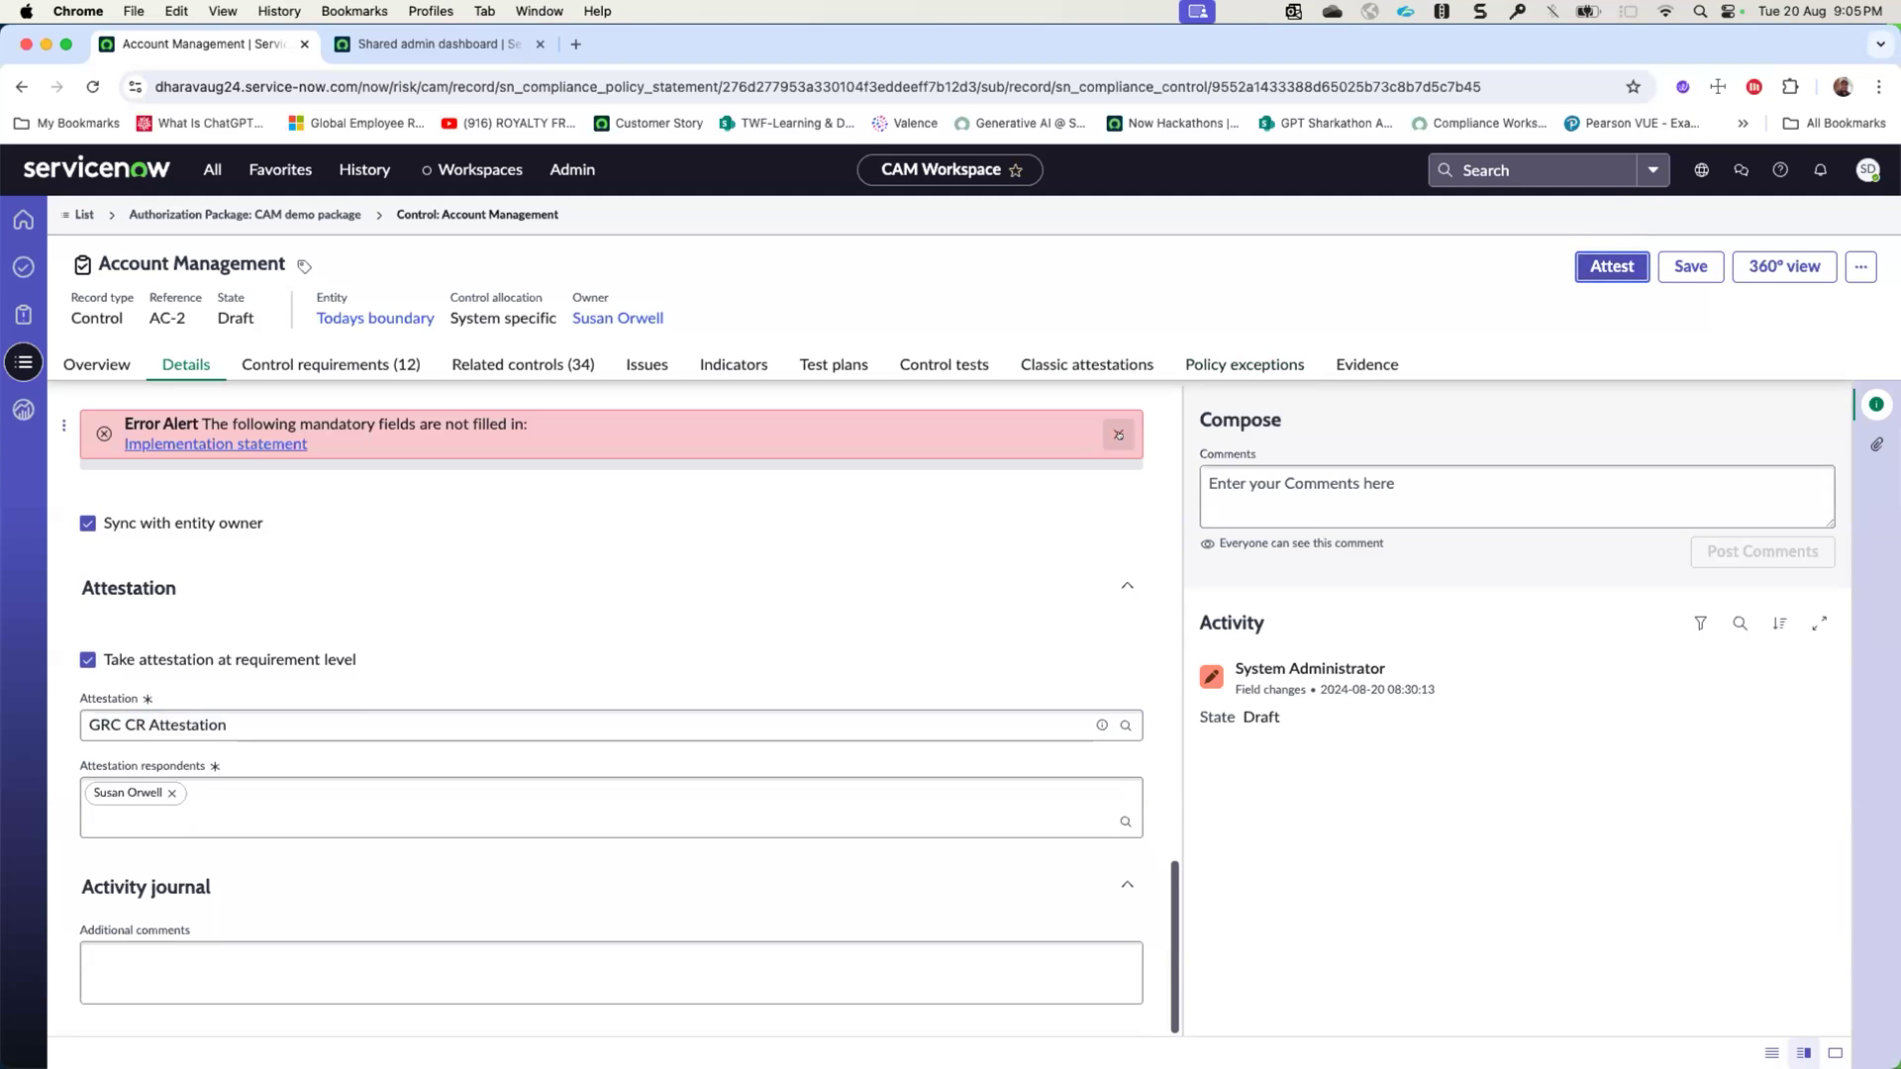
{"action": "left_click", "coordinate": [262, 443]}
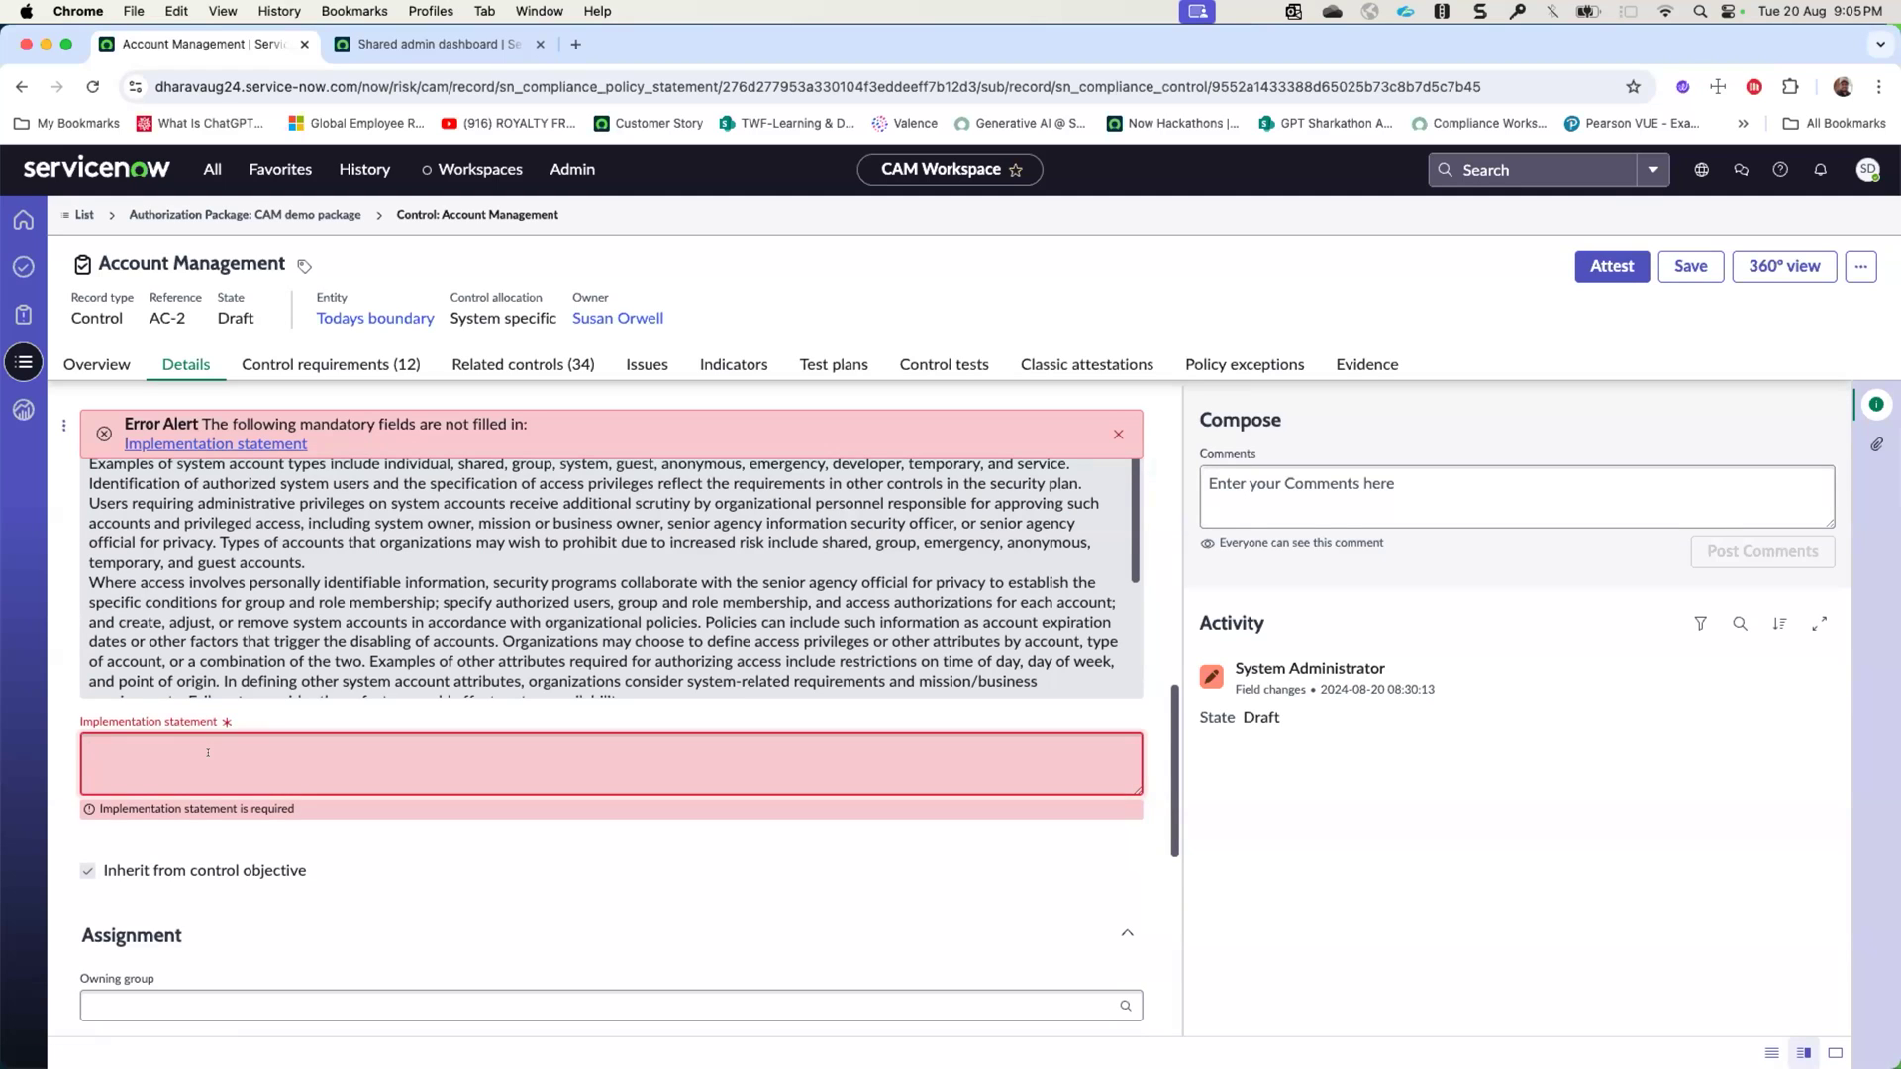
{"action": "type", "text": "test"}
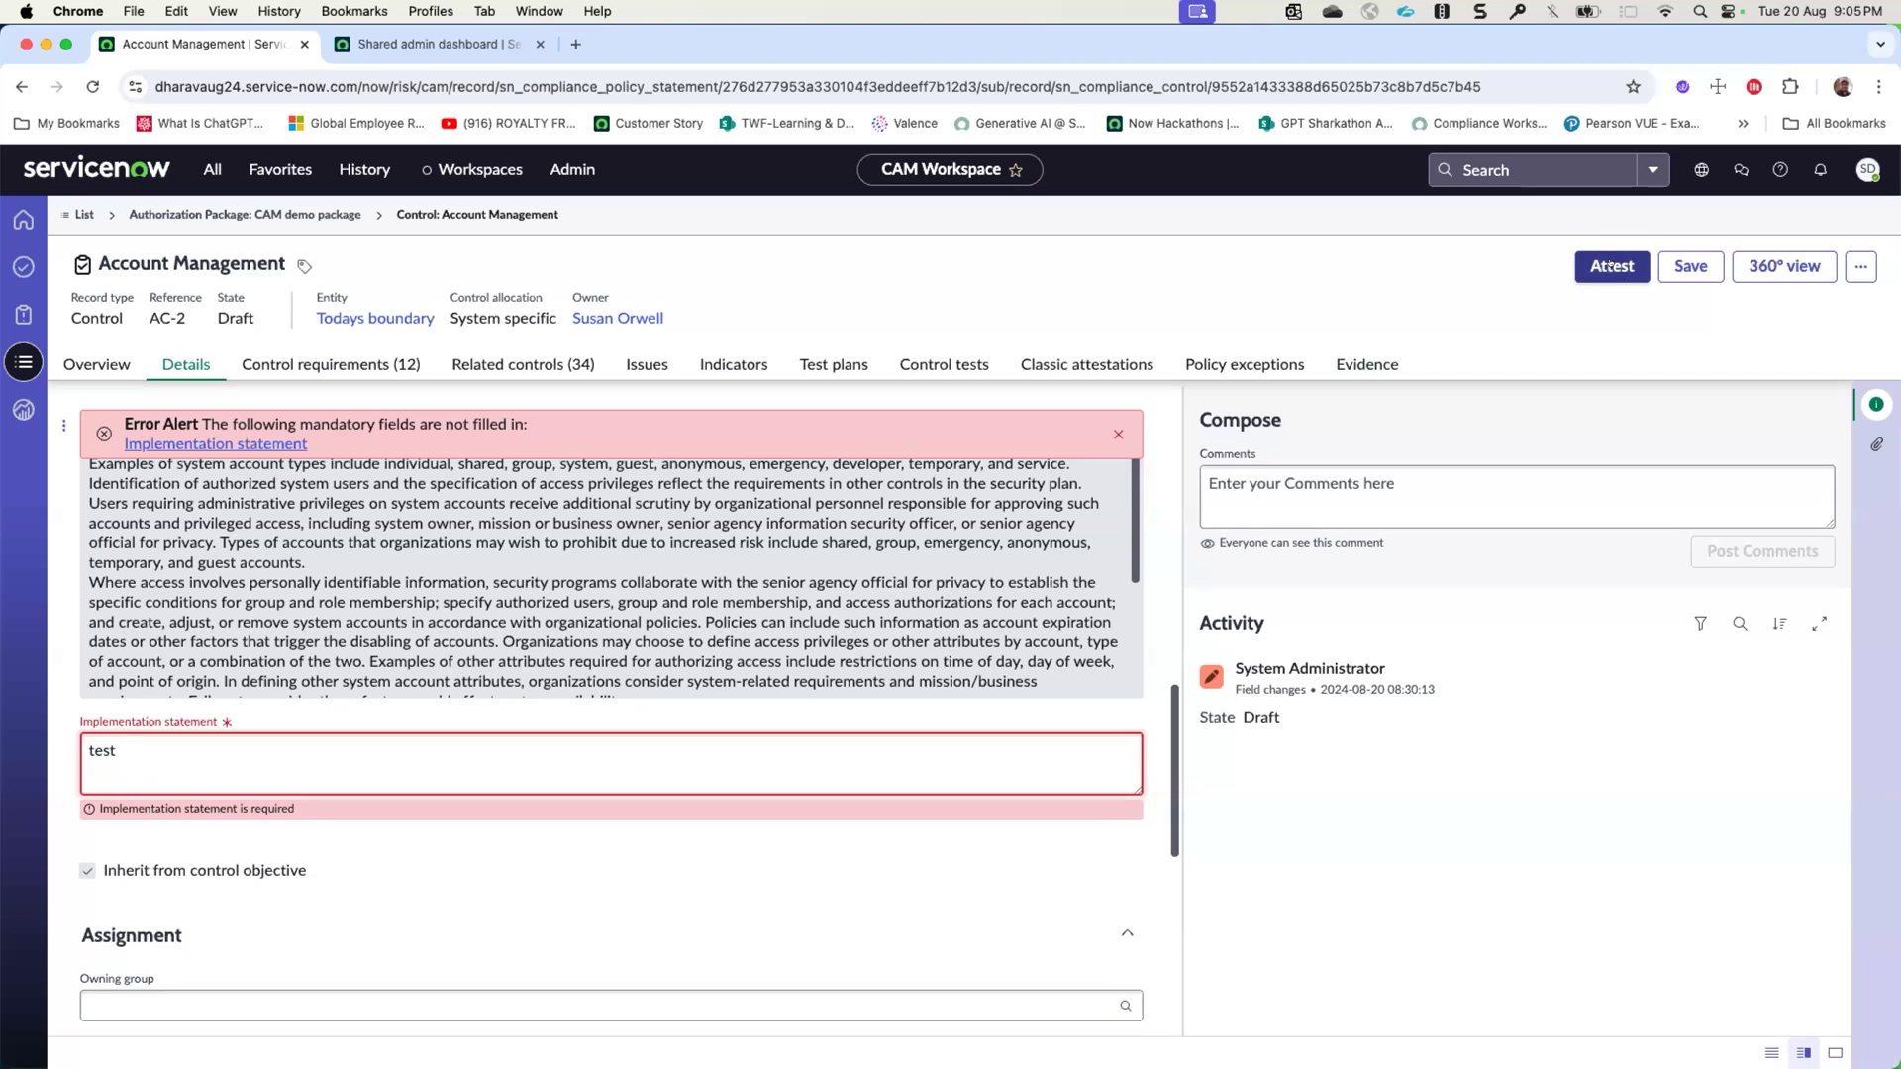
{"action": "left_click", "coordinate": [1611, 265]}
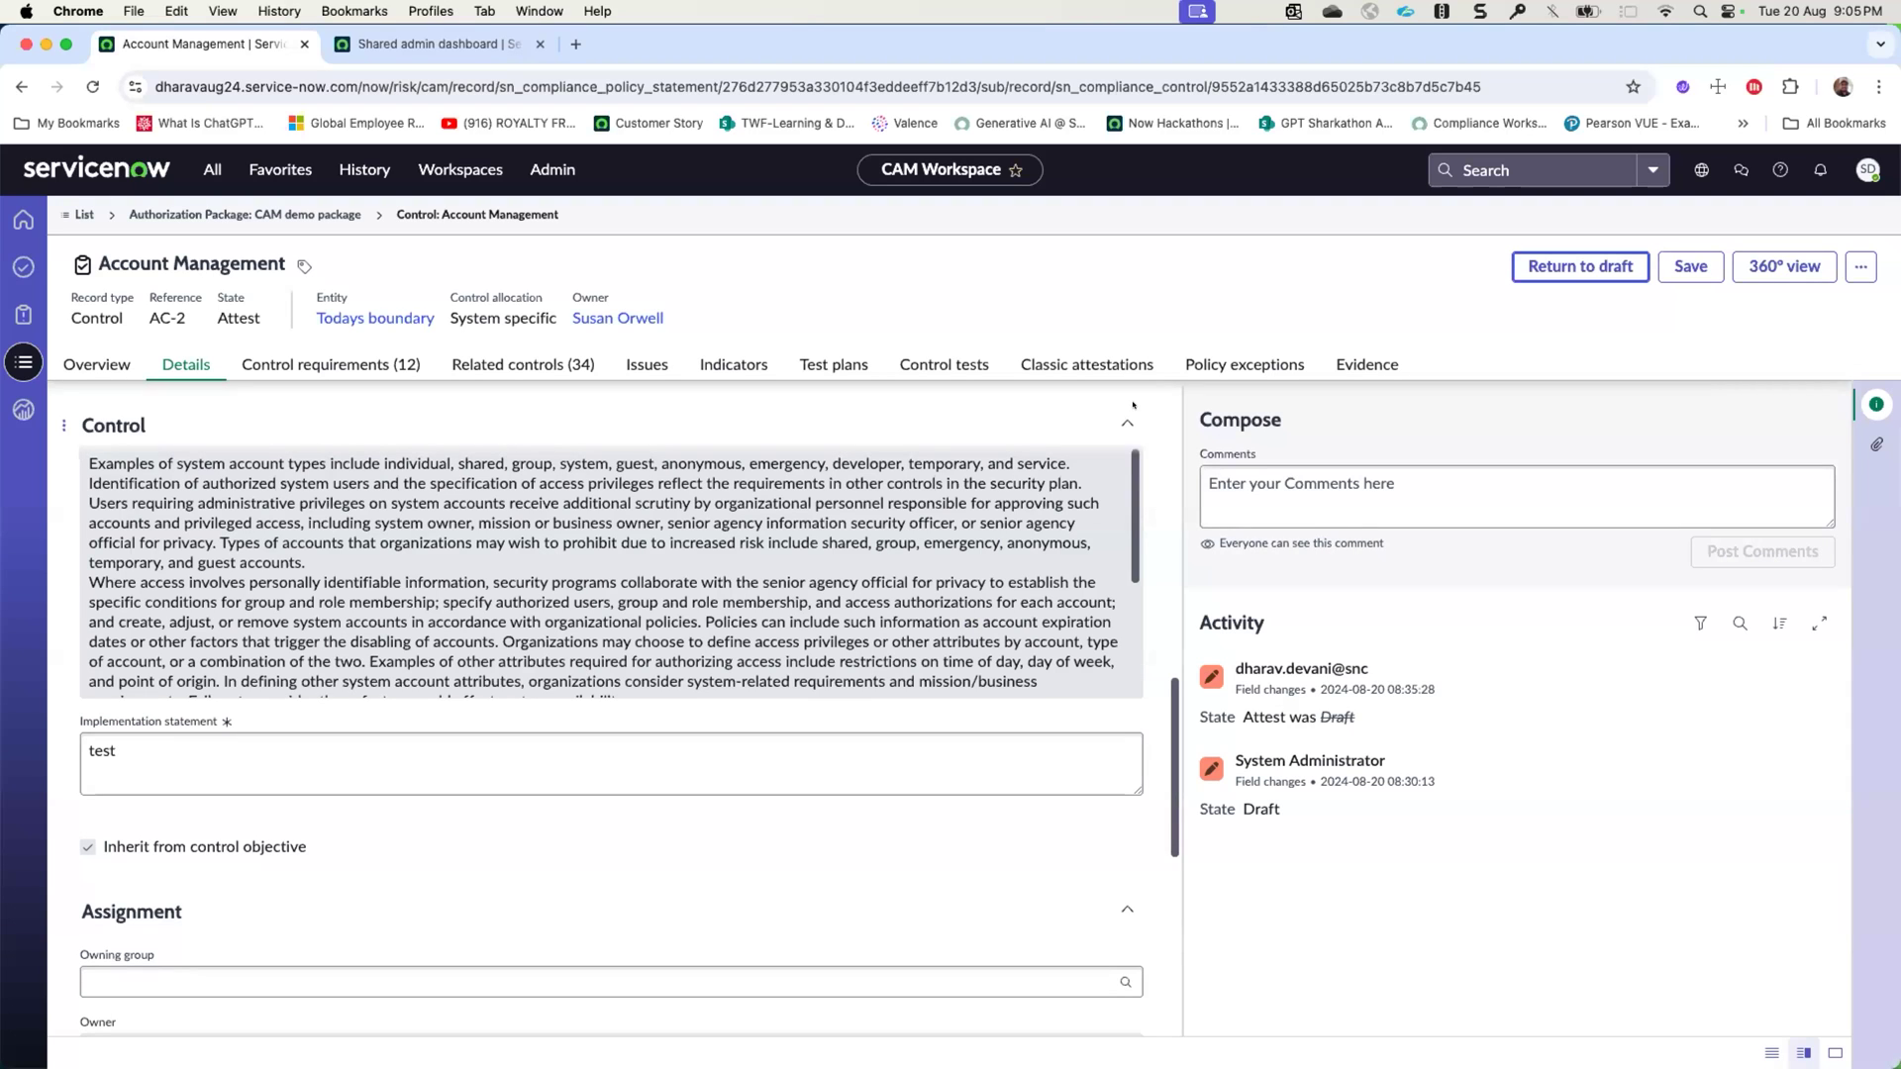
- Review the AC-2 control's requirements with their attestation types, respondents and states
{"action": "scroll", "coordinate": [707, 578], "scroll_direction": "down", "scroll_amount": 5}
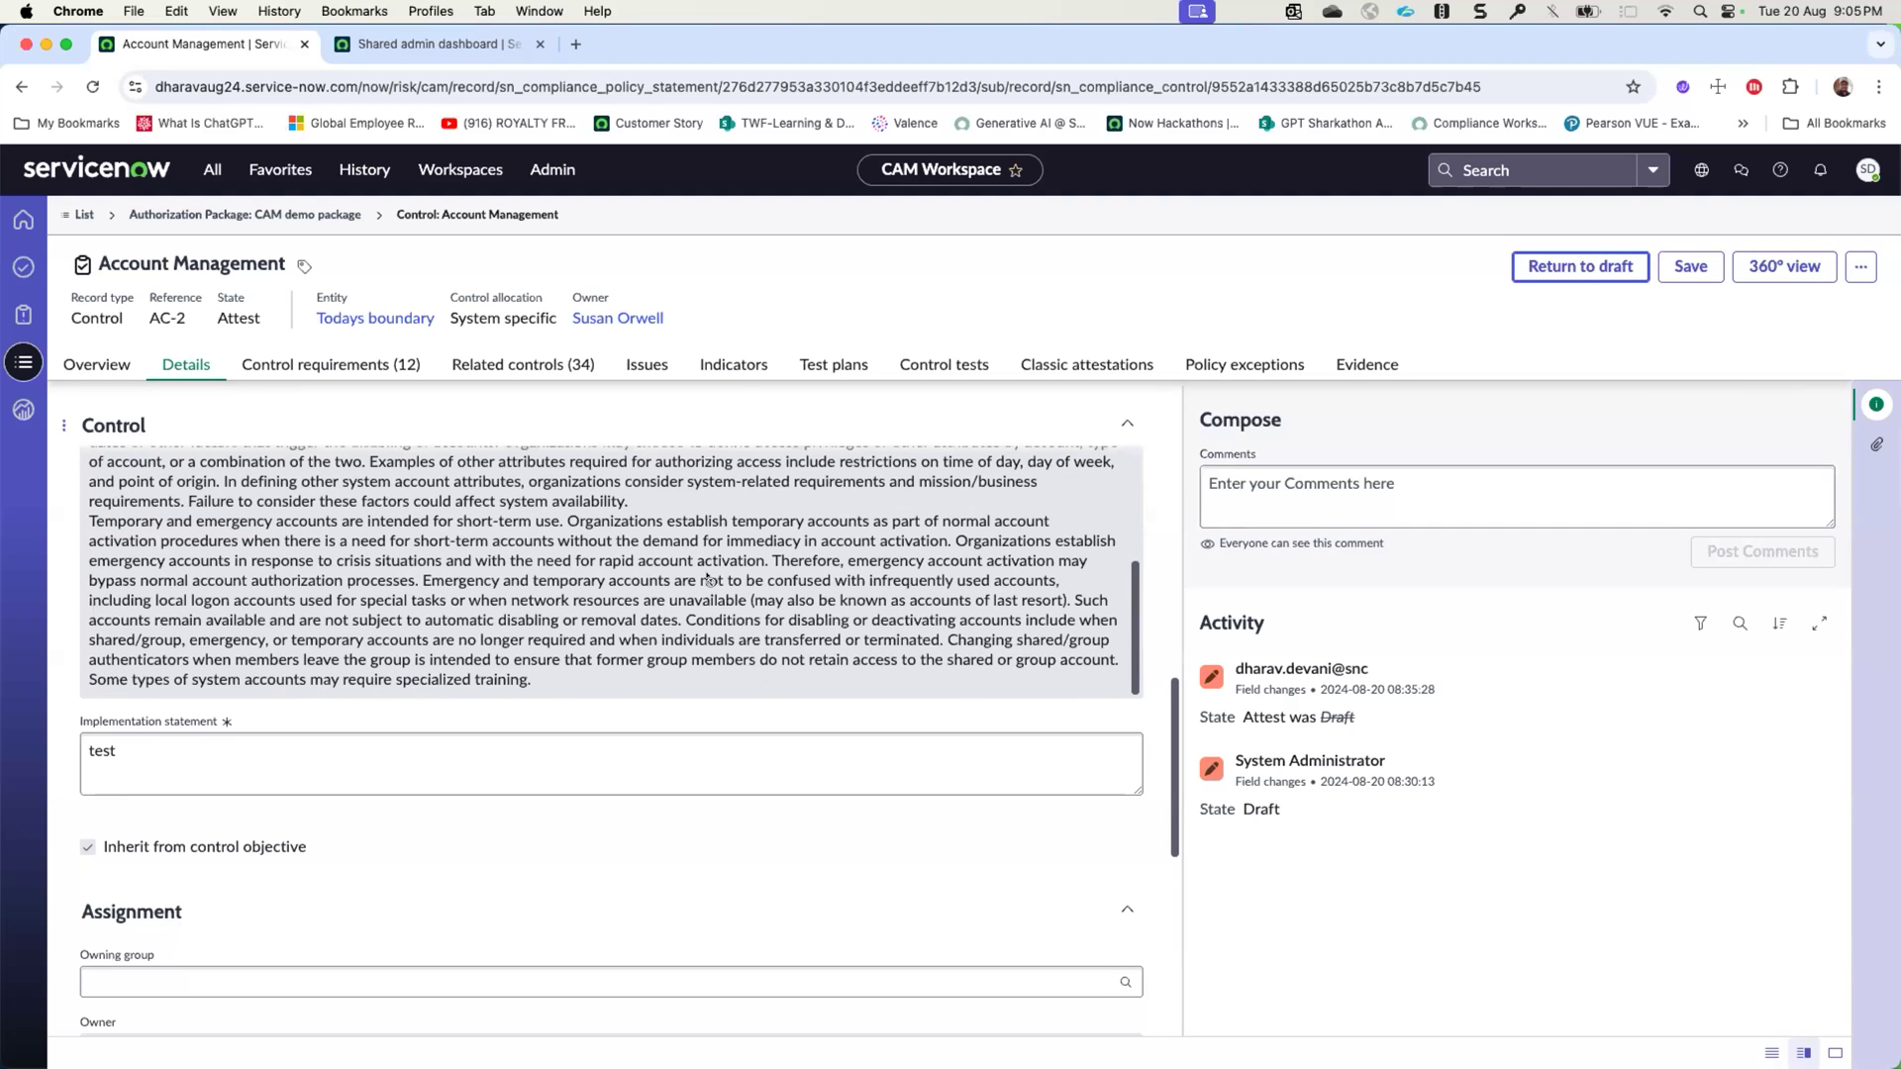
{"action": "left_click", "coordinate": [356, 364]}
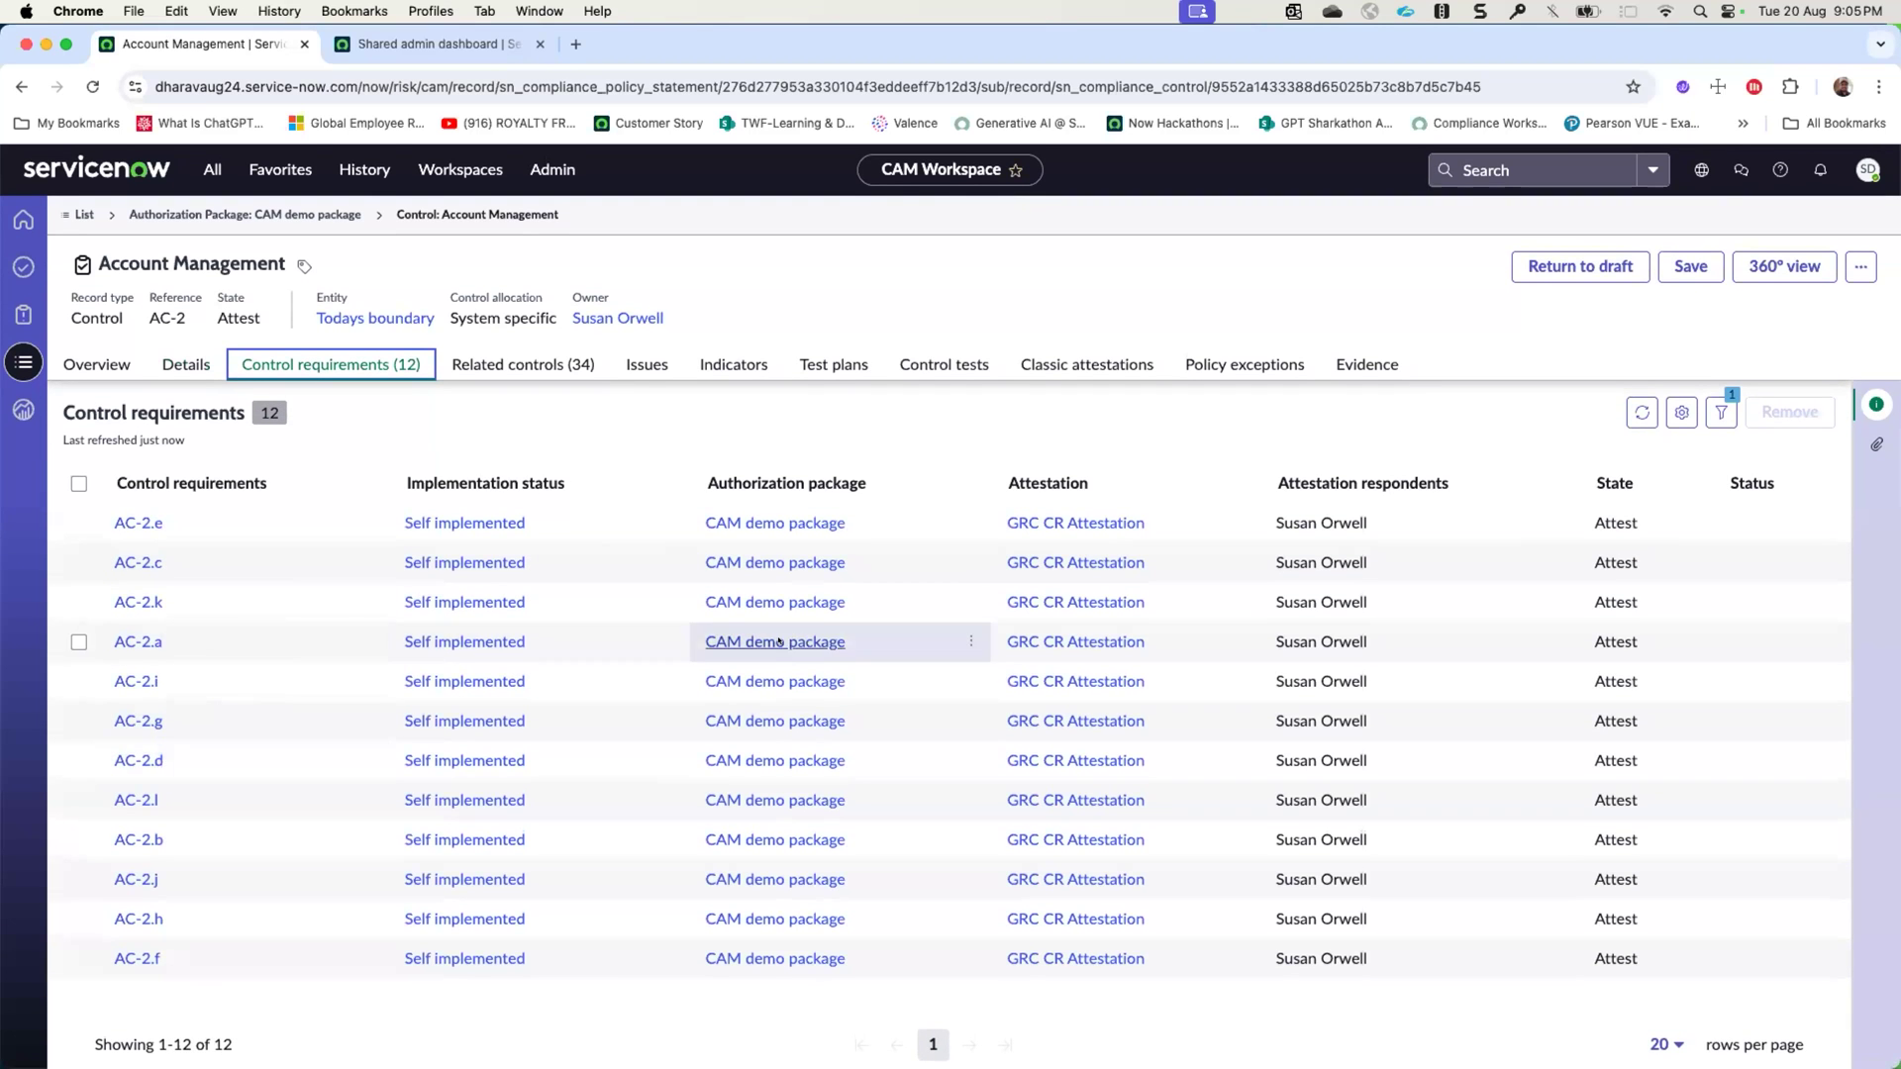
{"action": "left_click", "coordinate": [1388, 519]}
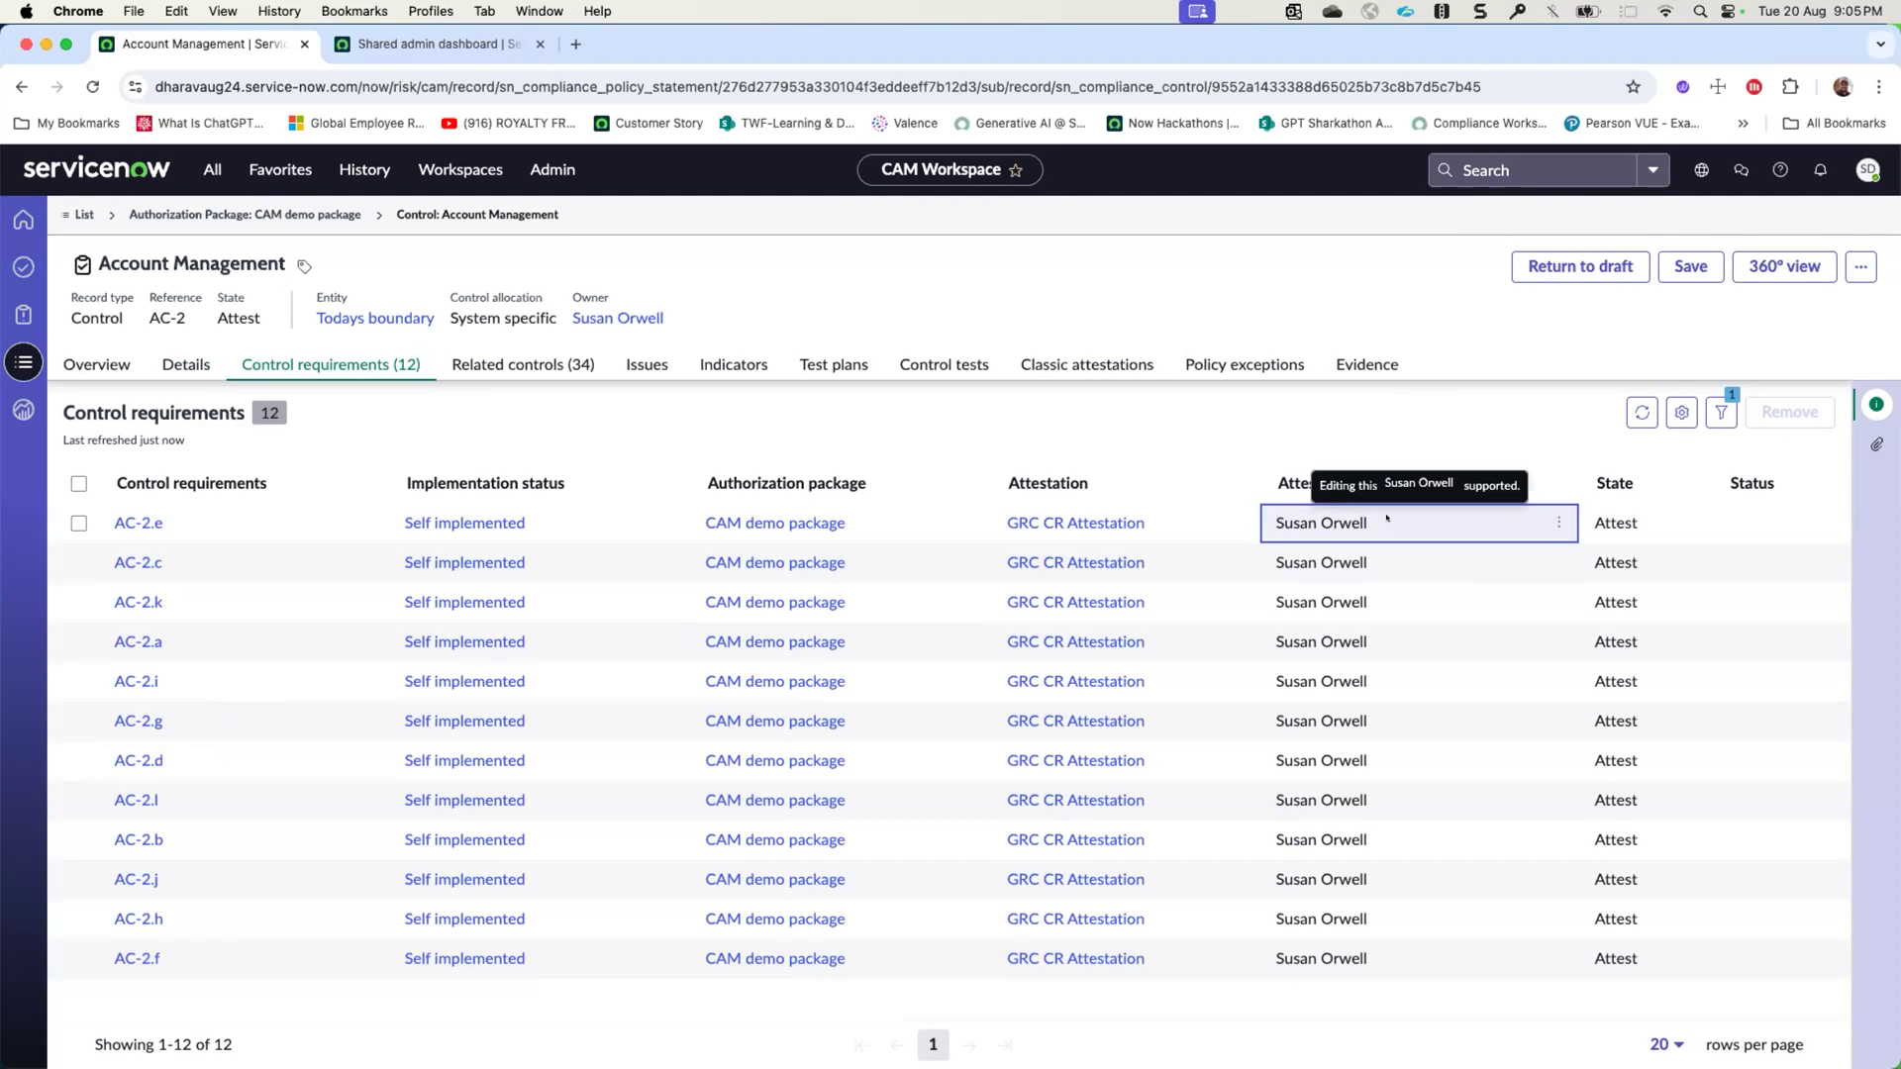
{"action": "left_click", "coordinate": [1273, 454]}
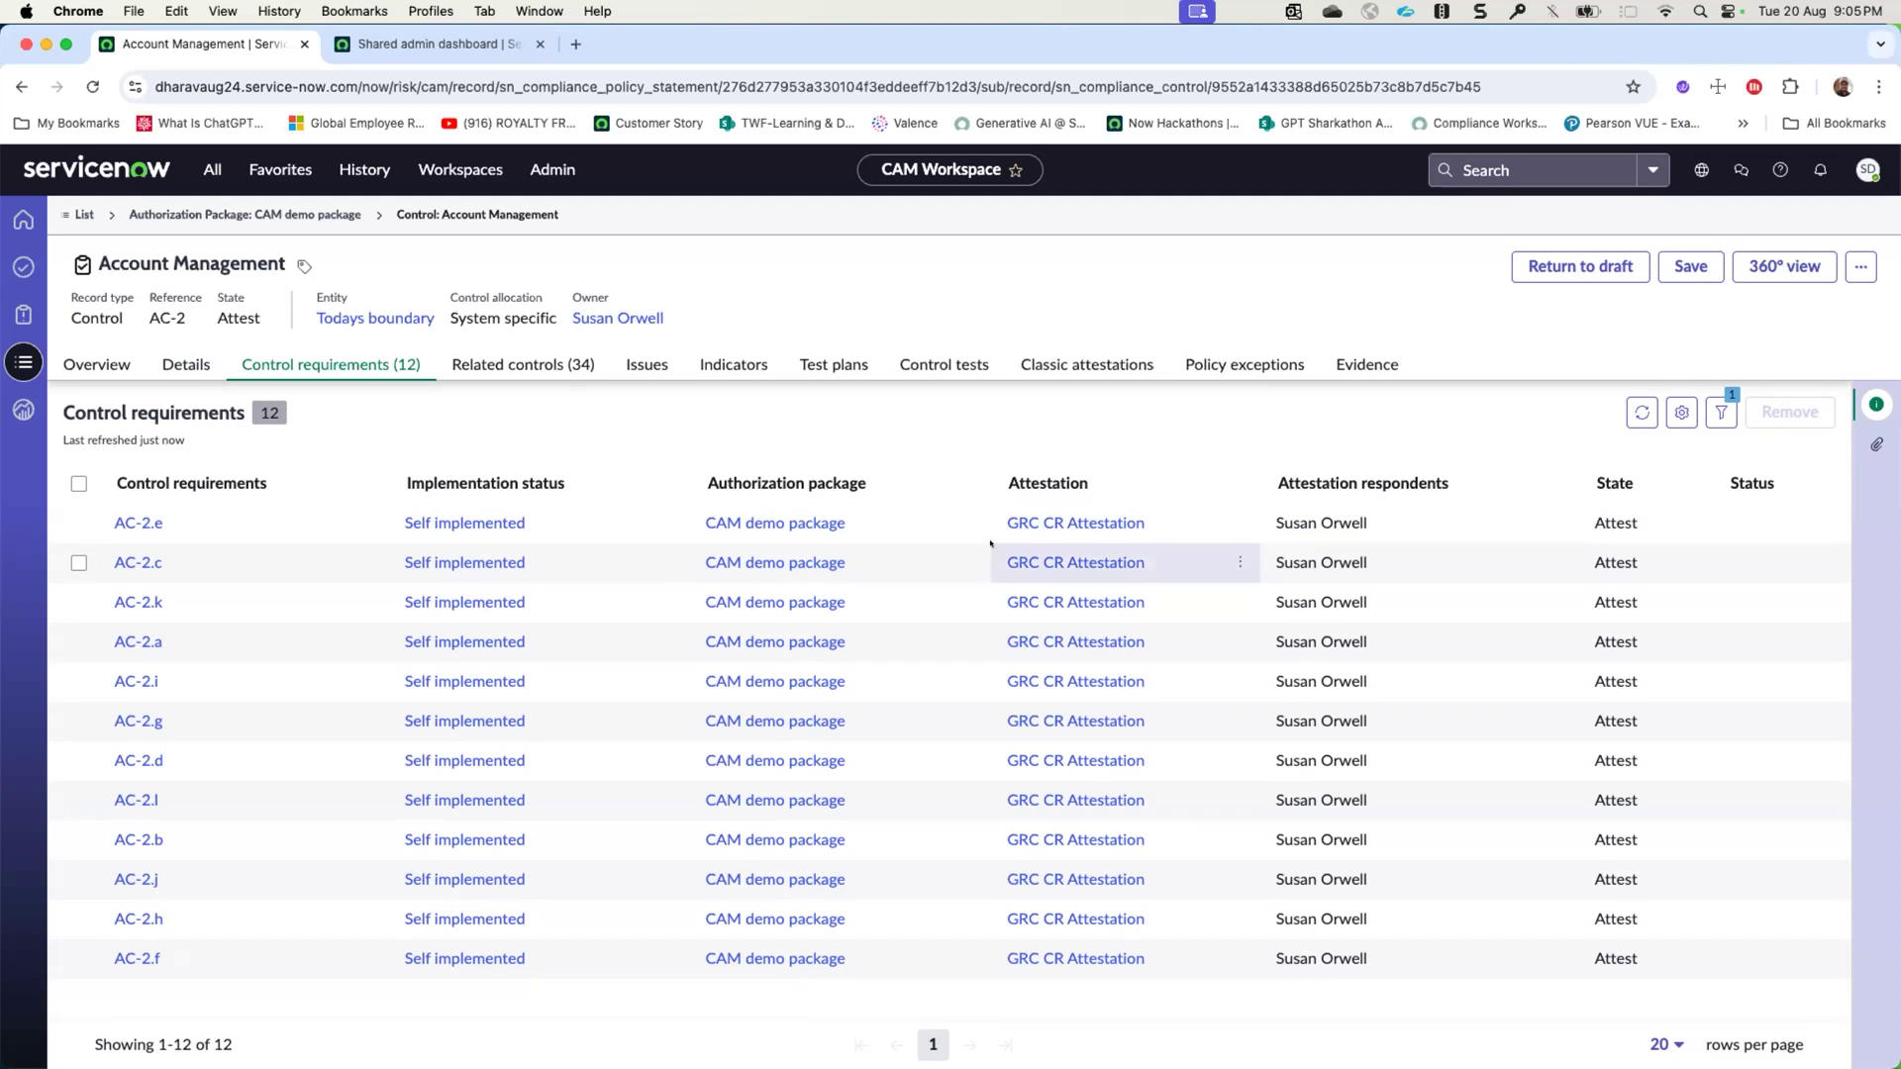
- Impersonate the control's attestation respondent from the recent impersonations and open the CAM Workspace home page
{"action": "left_click", "coordinate": [1863, 171]}
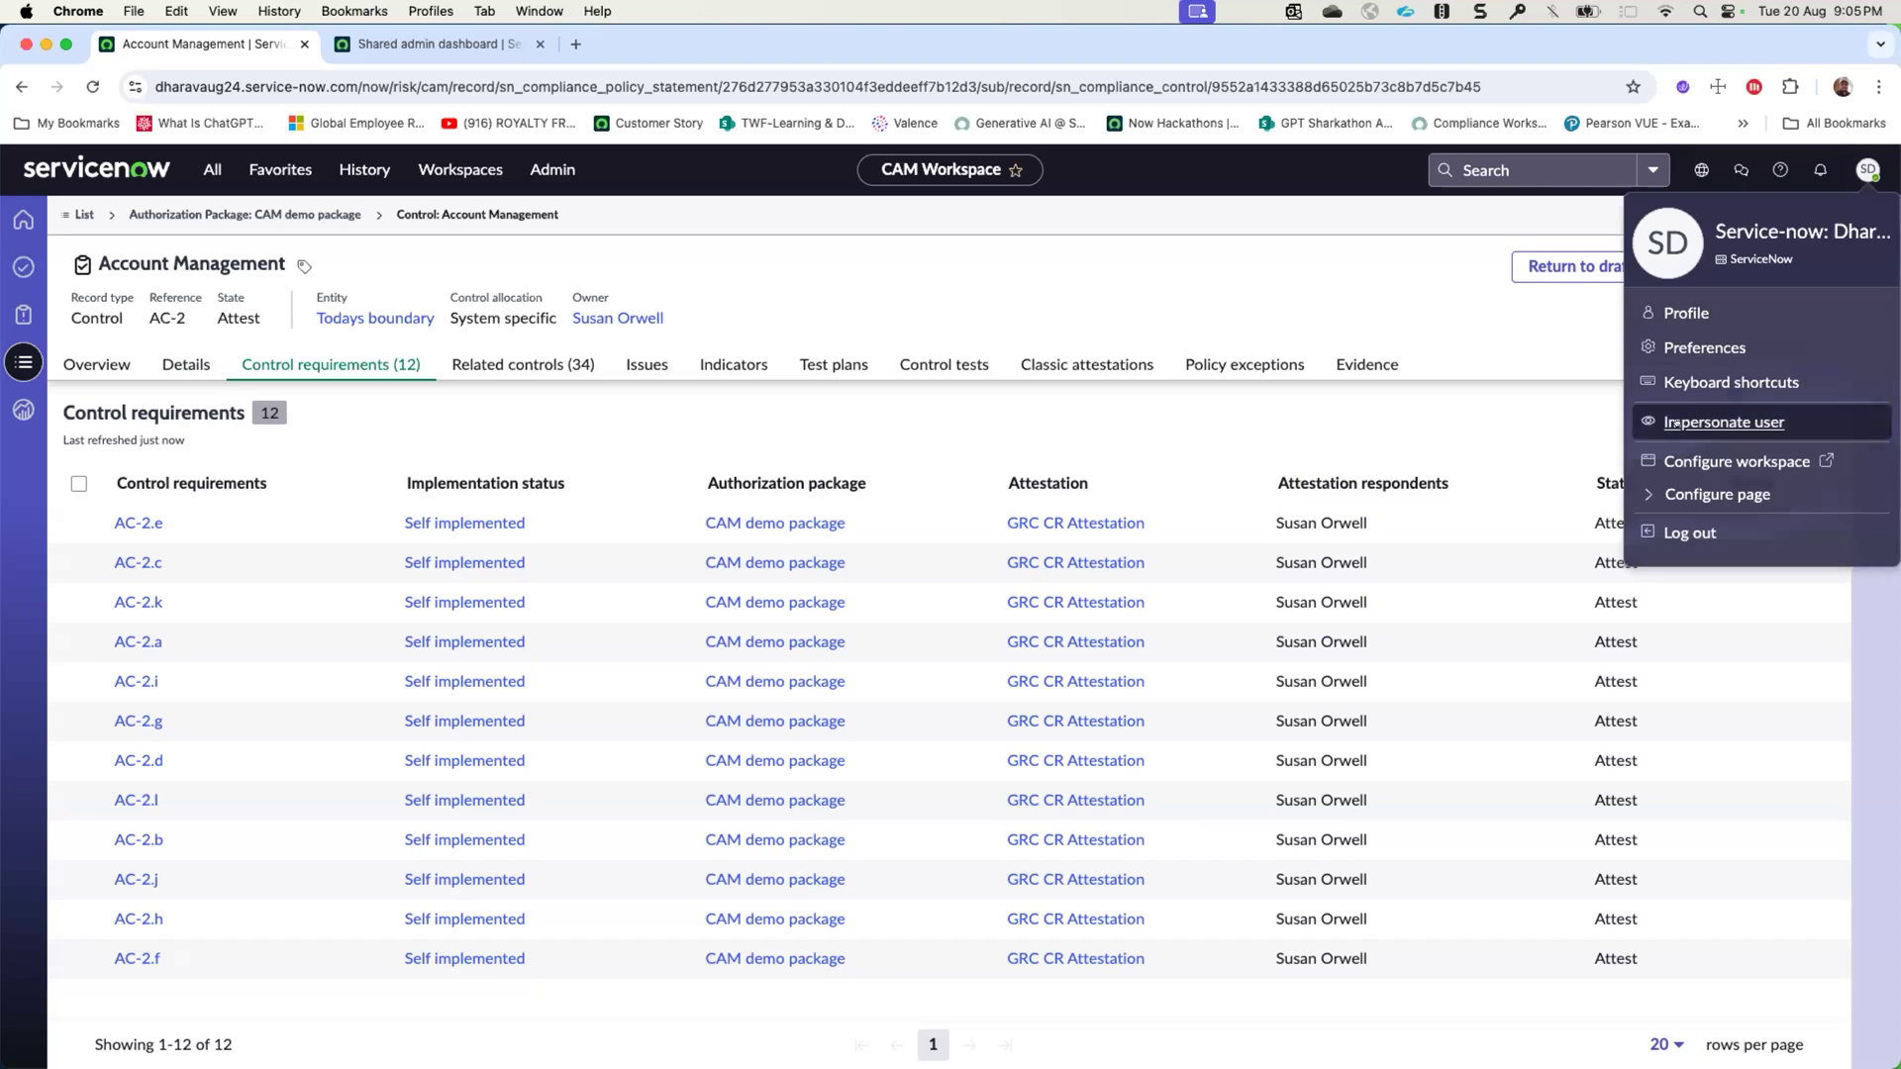
{"action": "left_click", "coordinate": [1724, 423]}
{"action": "left_click", "coordinate": [950, 704]}
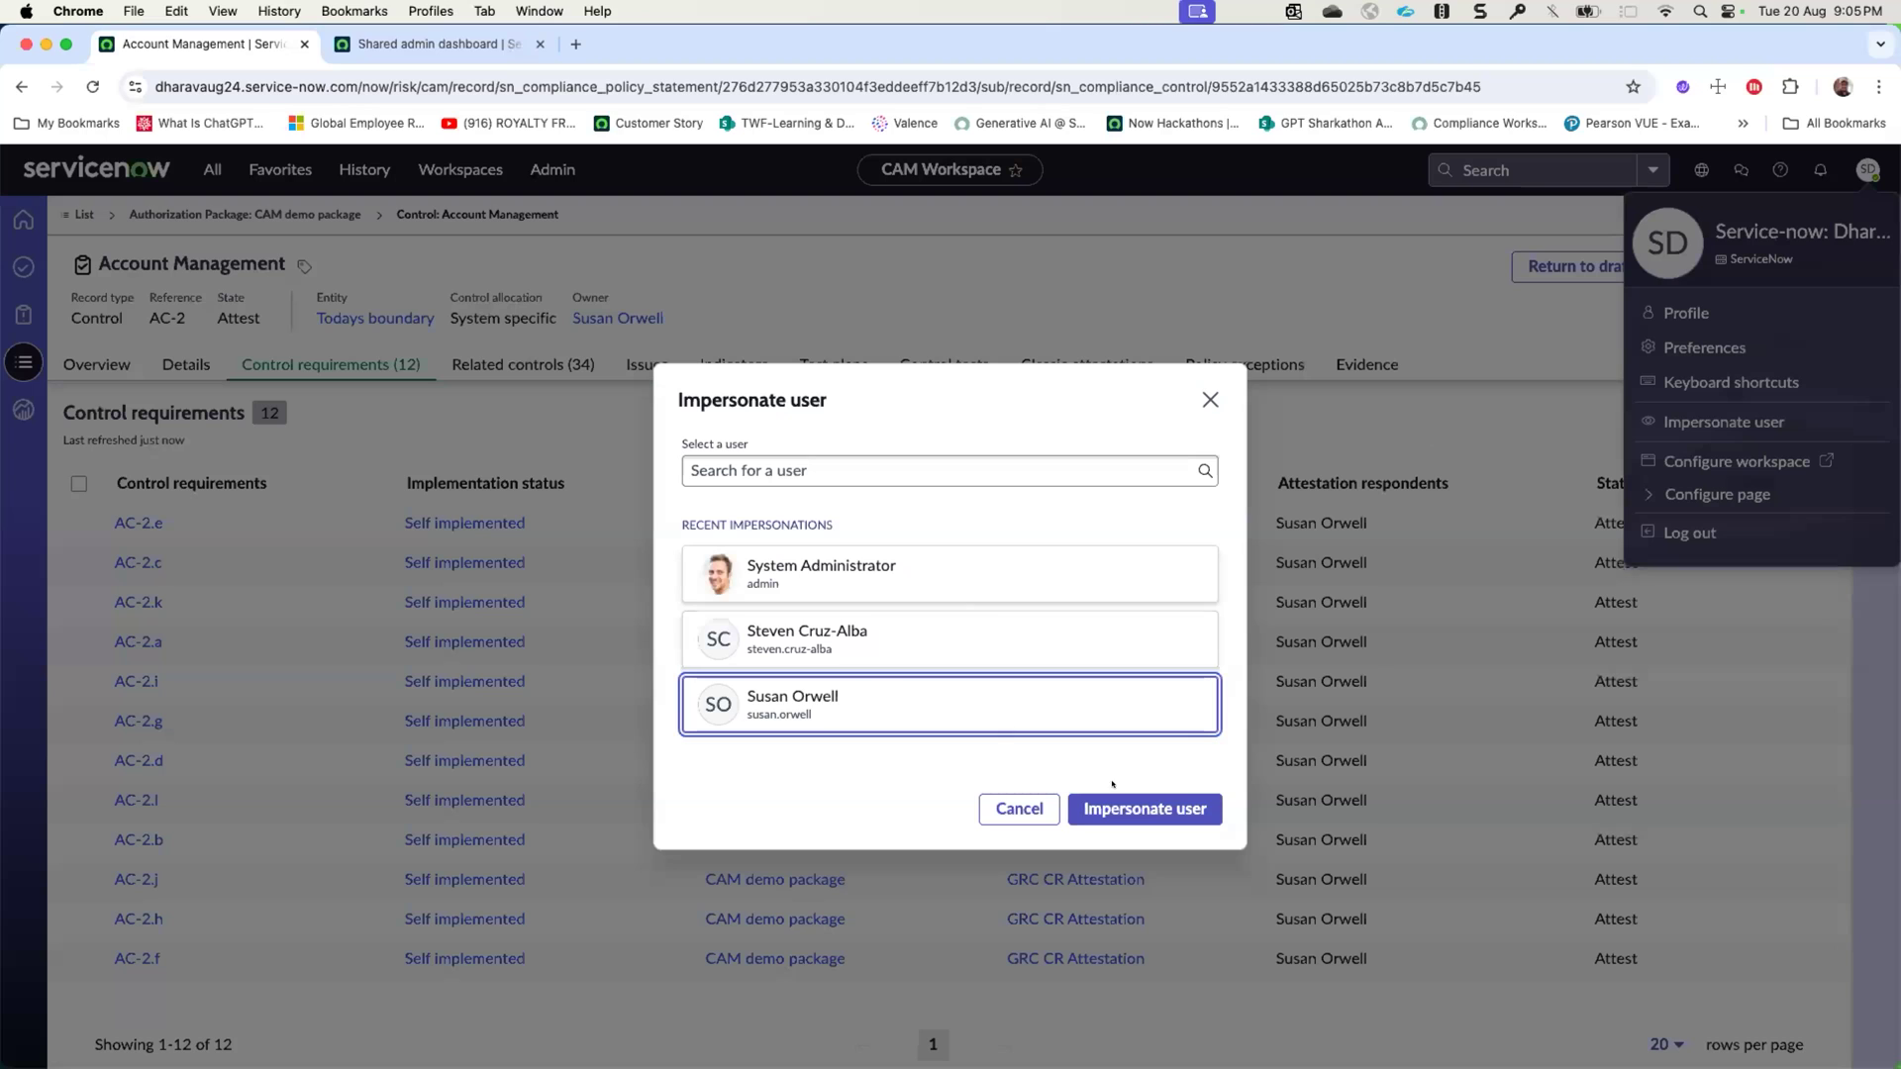
{"action": "left_click", "coordinate": [1120, 806]}
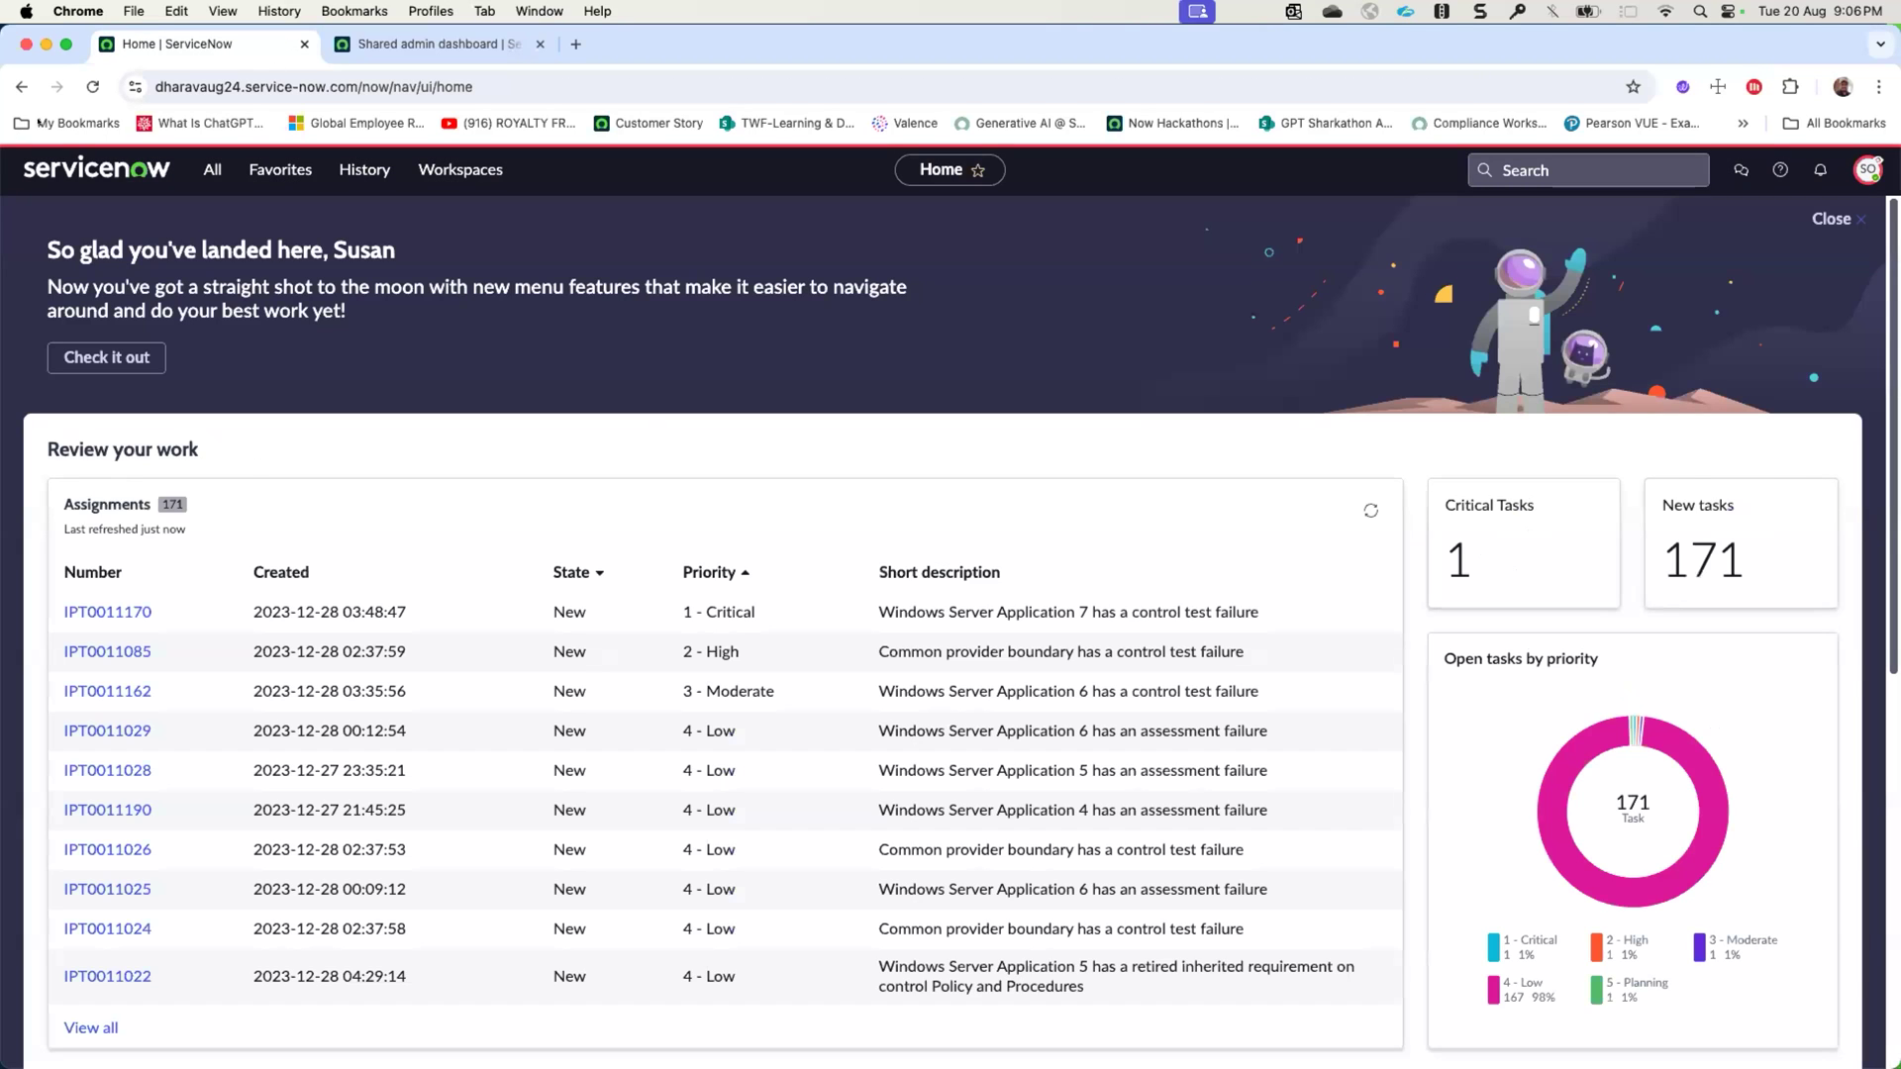
{"action": "left_click", "coordinate": [460, 170]}
{"action": "left_click", "coordinate": [367, 265]}
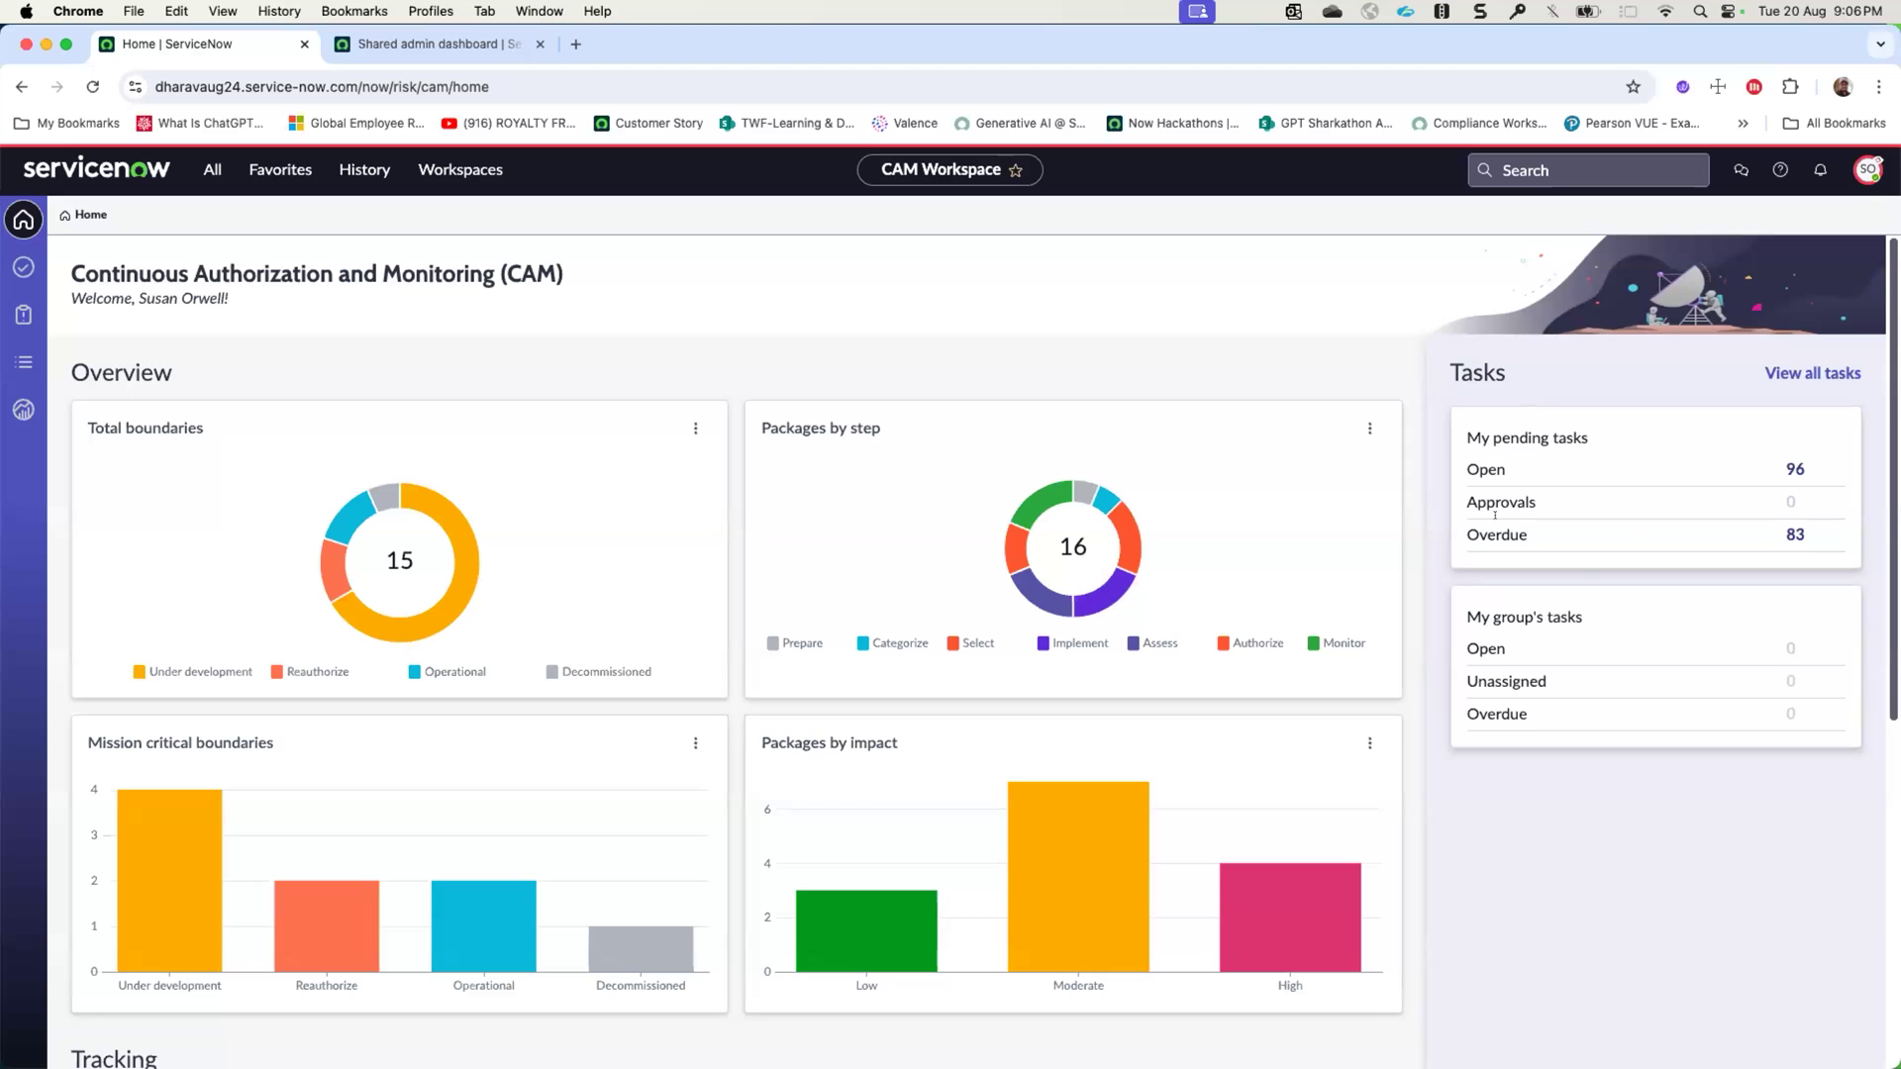
- Open the respondent's open pending tasks and sort the control classic attestations by due date, latest first
{"action": "left_click_drag", "start_coordinate": [1494, 454], "coordinate": [1667, 468]}
{"action": "left_click", "coordinate": [1798, 470]}
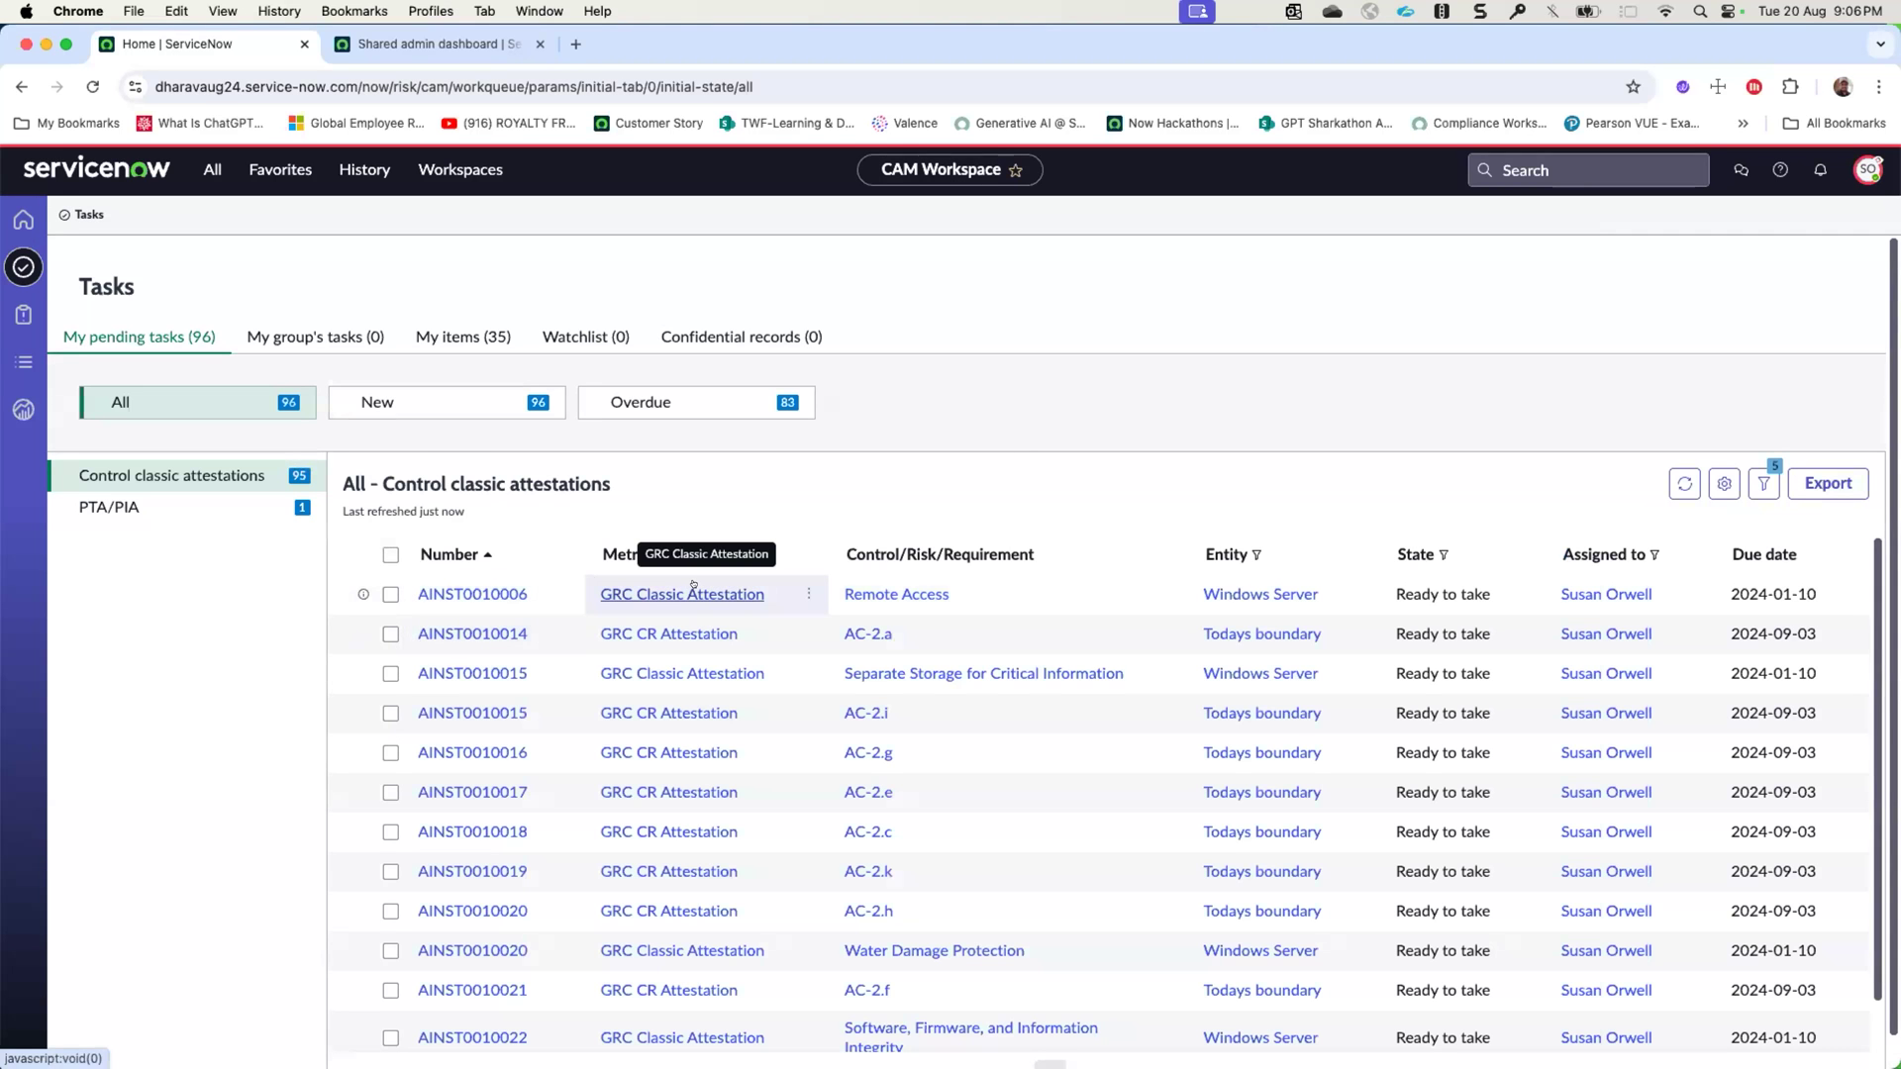
{"action": "left_click", "coordinate": [1226, 551]}
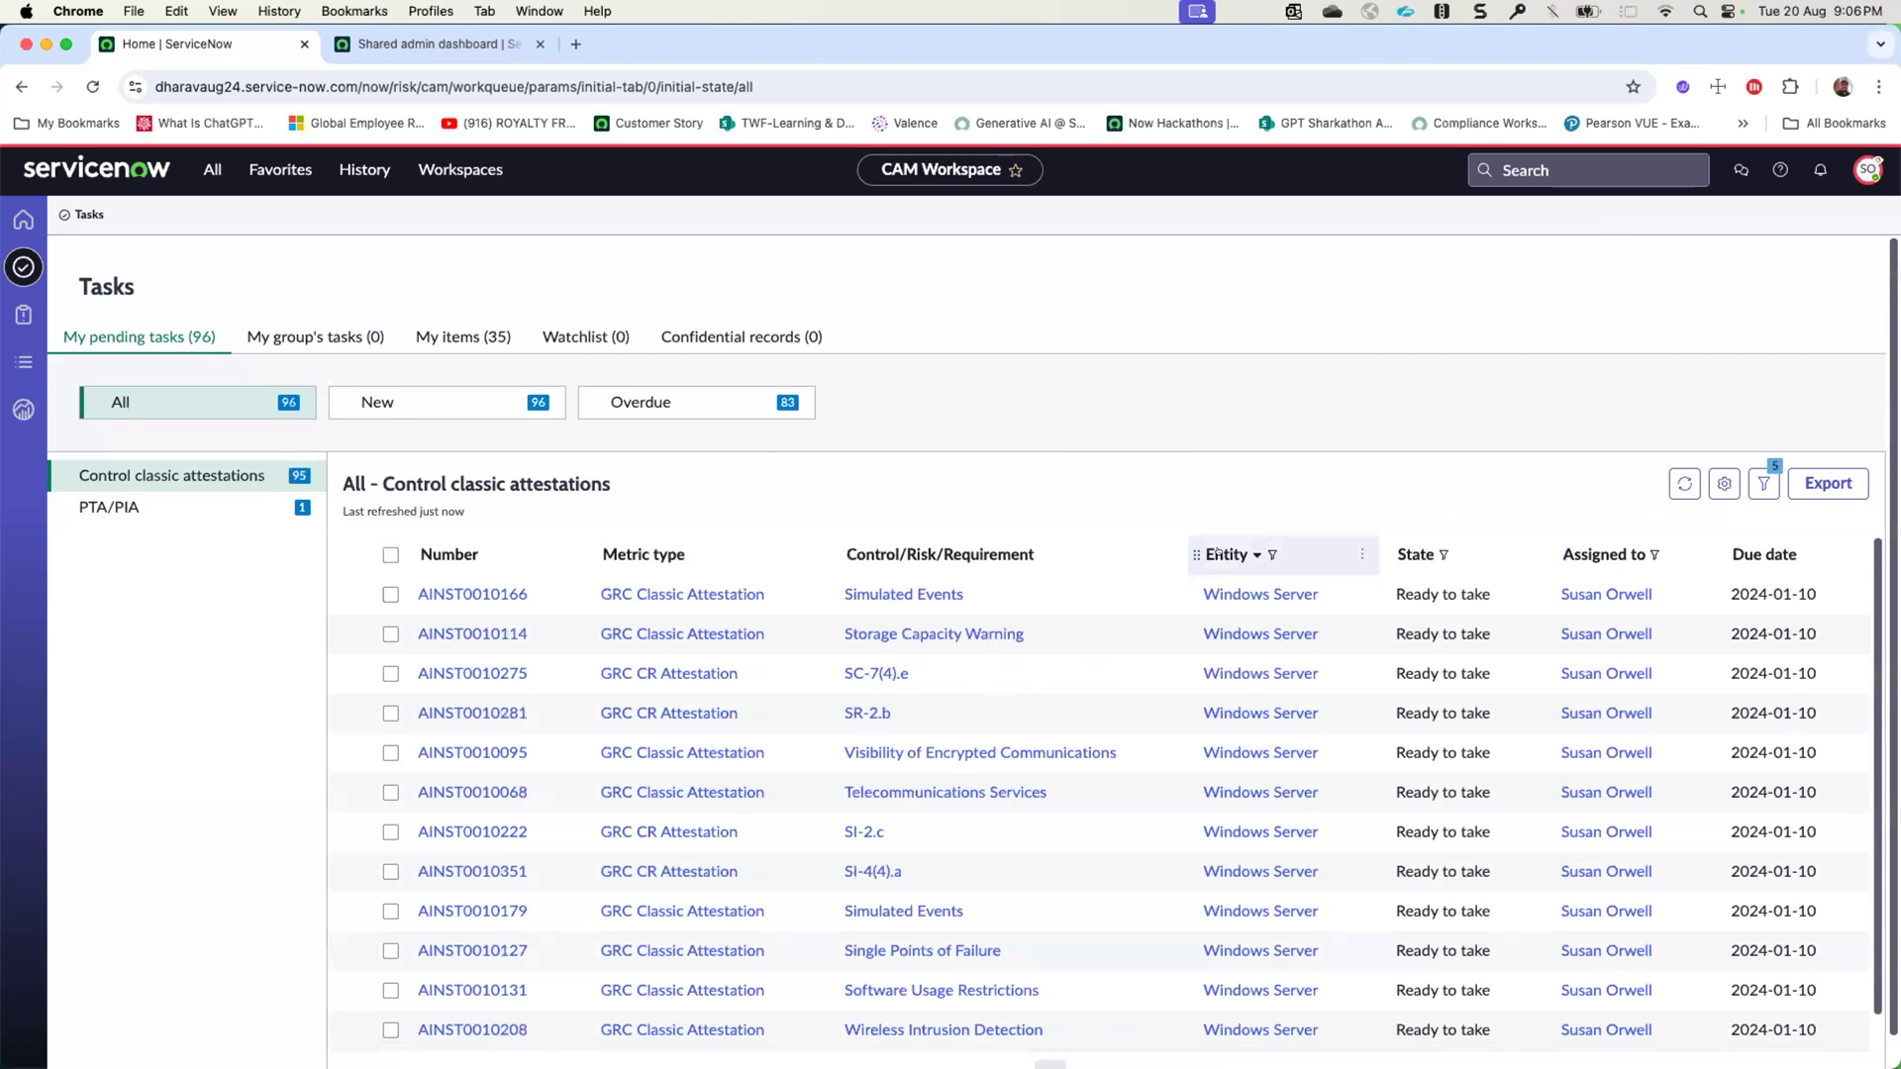
{"action": "left_click", "coordinate": [1750, 547]}
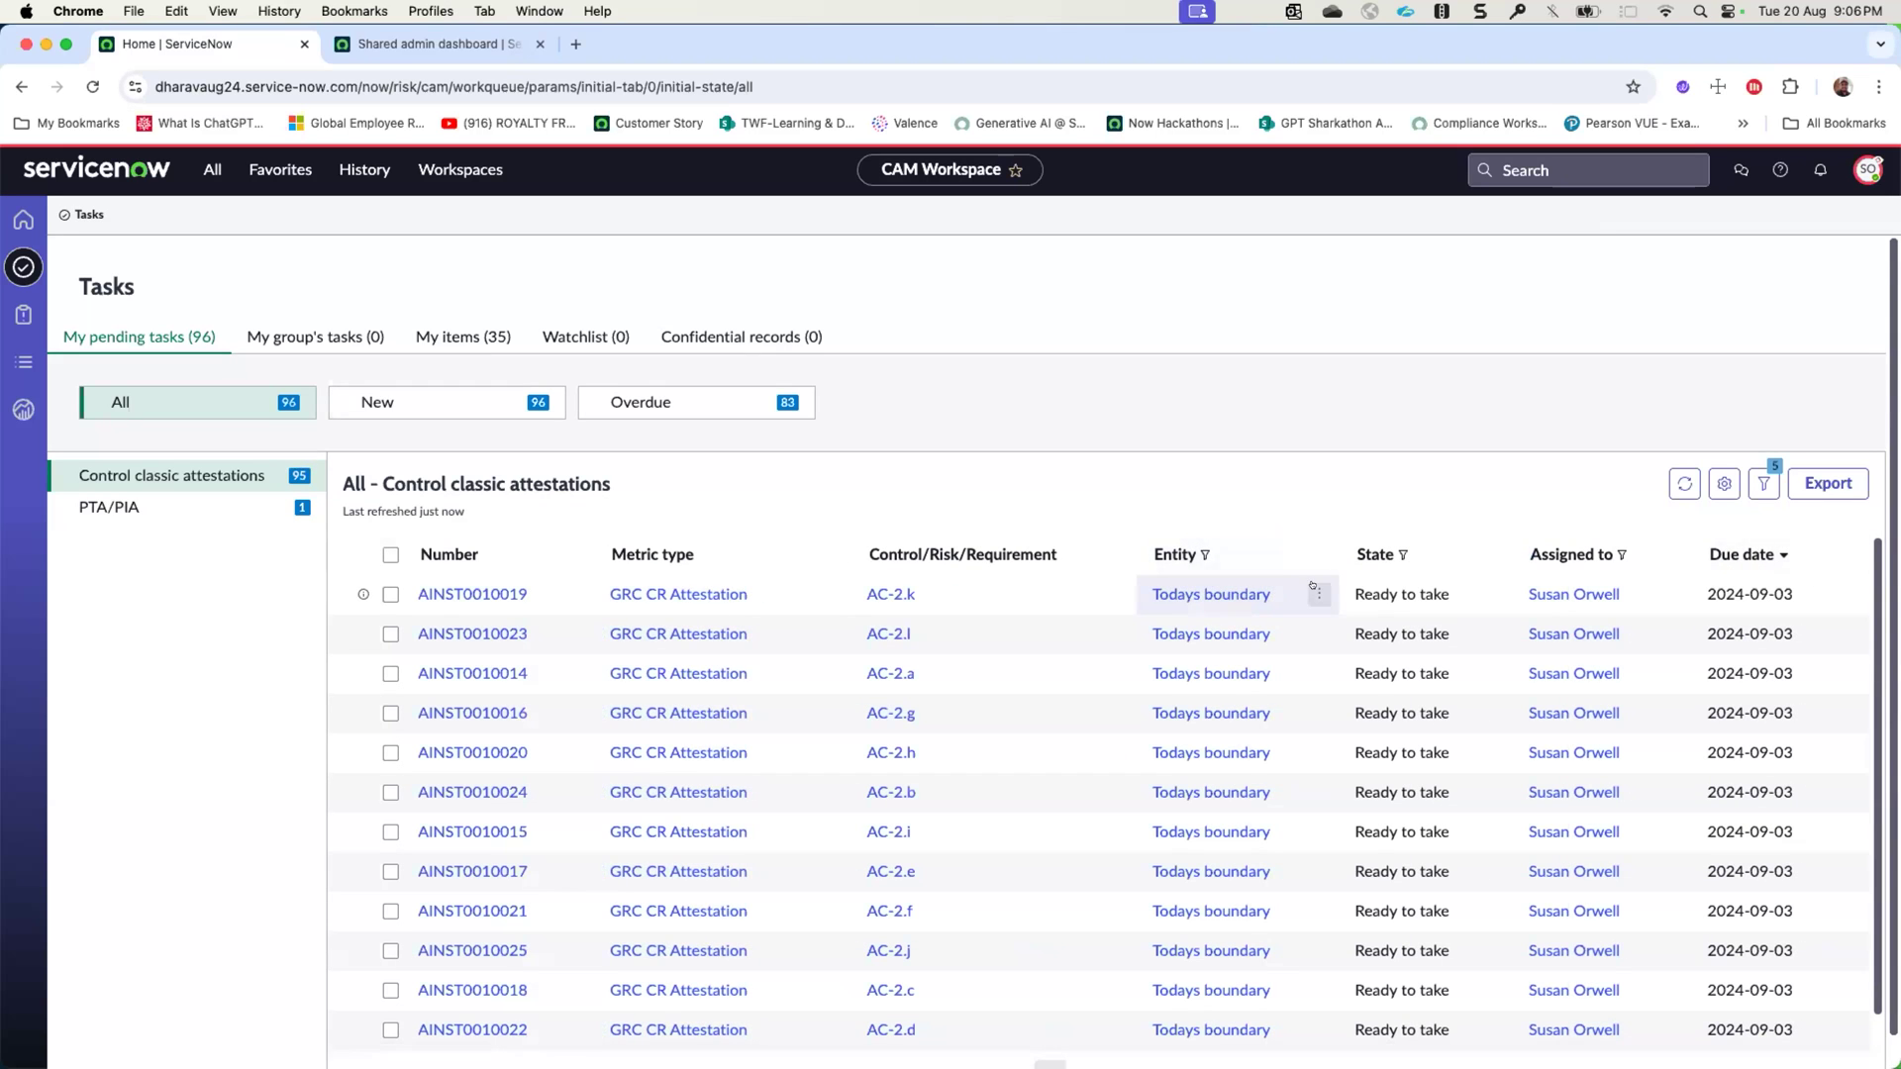
- Filter the control attestations to the Todays boundary entity and open the AC-2.k attestation record
{"action": "left_click", "coordinate": [1319, 594]}
{"action": "left_click", "coordinate": [1291, 637]}
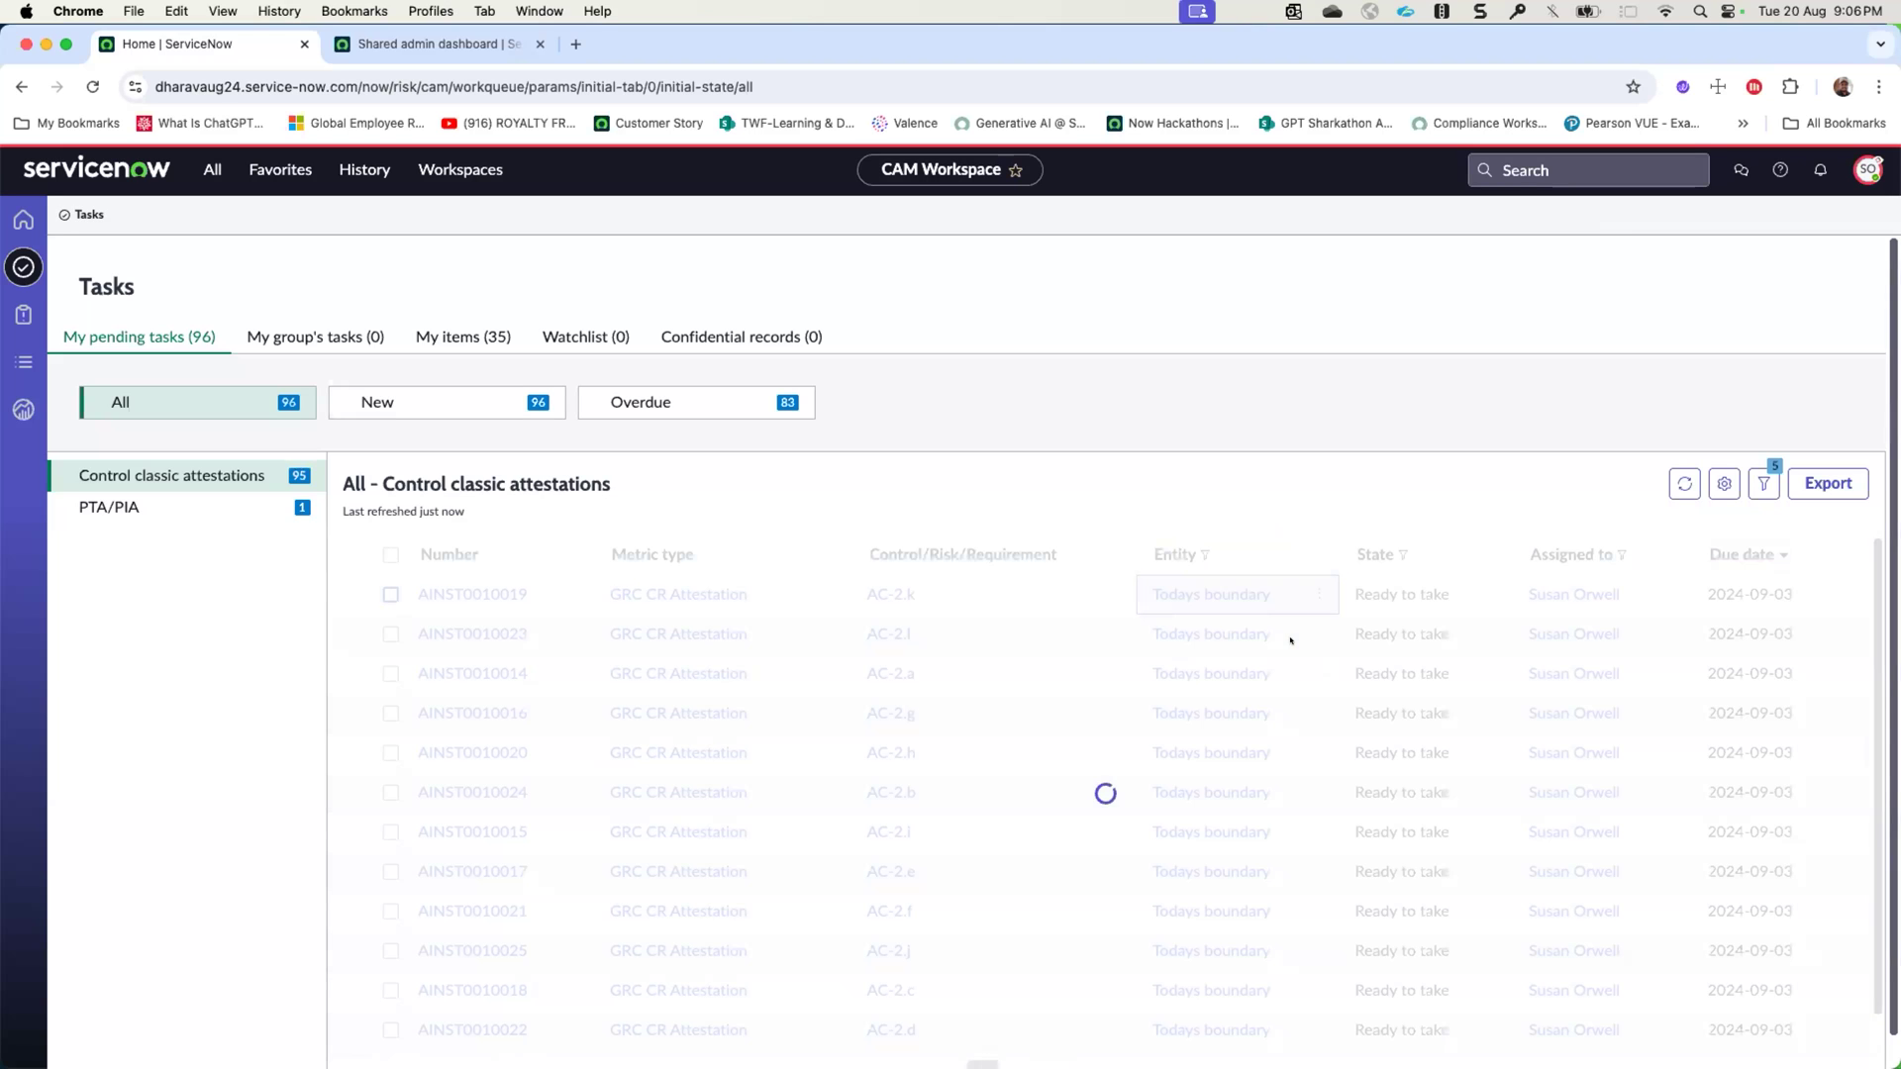
{"action": "scroll", "coordinate": [1290, 640], "scroll_direction": "down", "scroll_amount": 1}
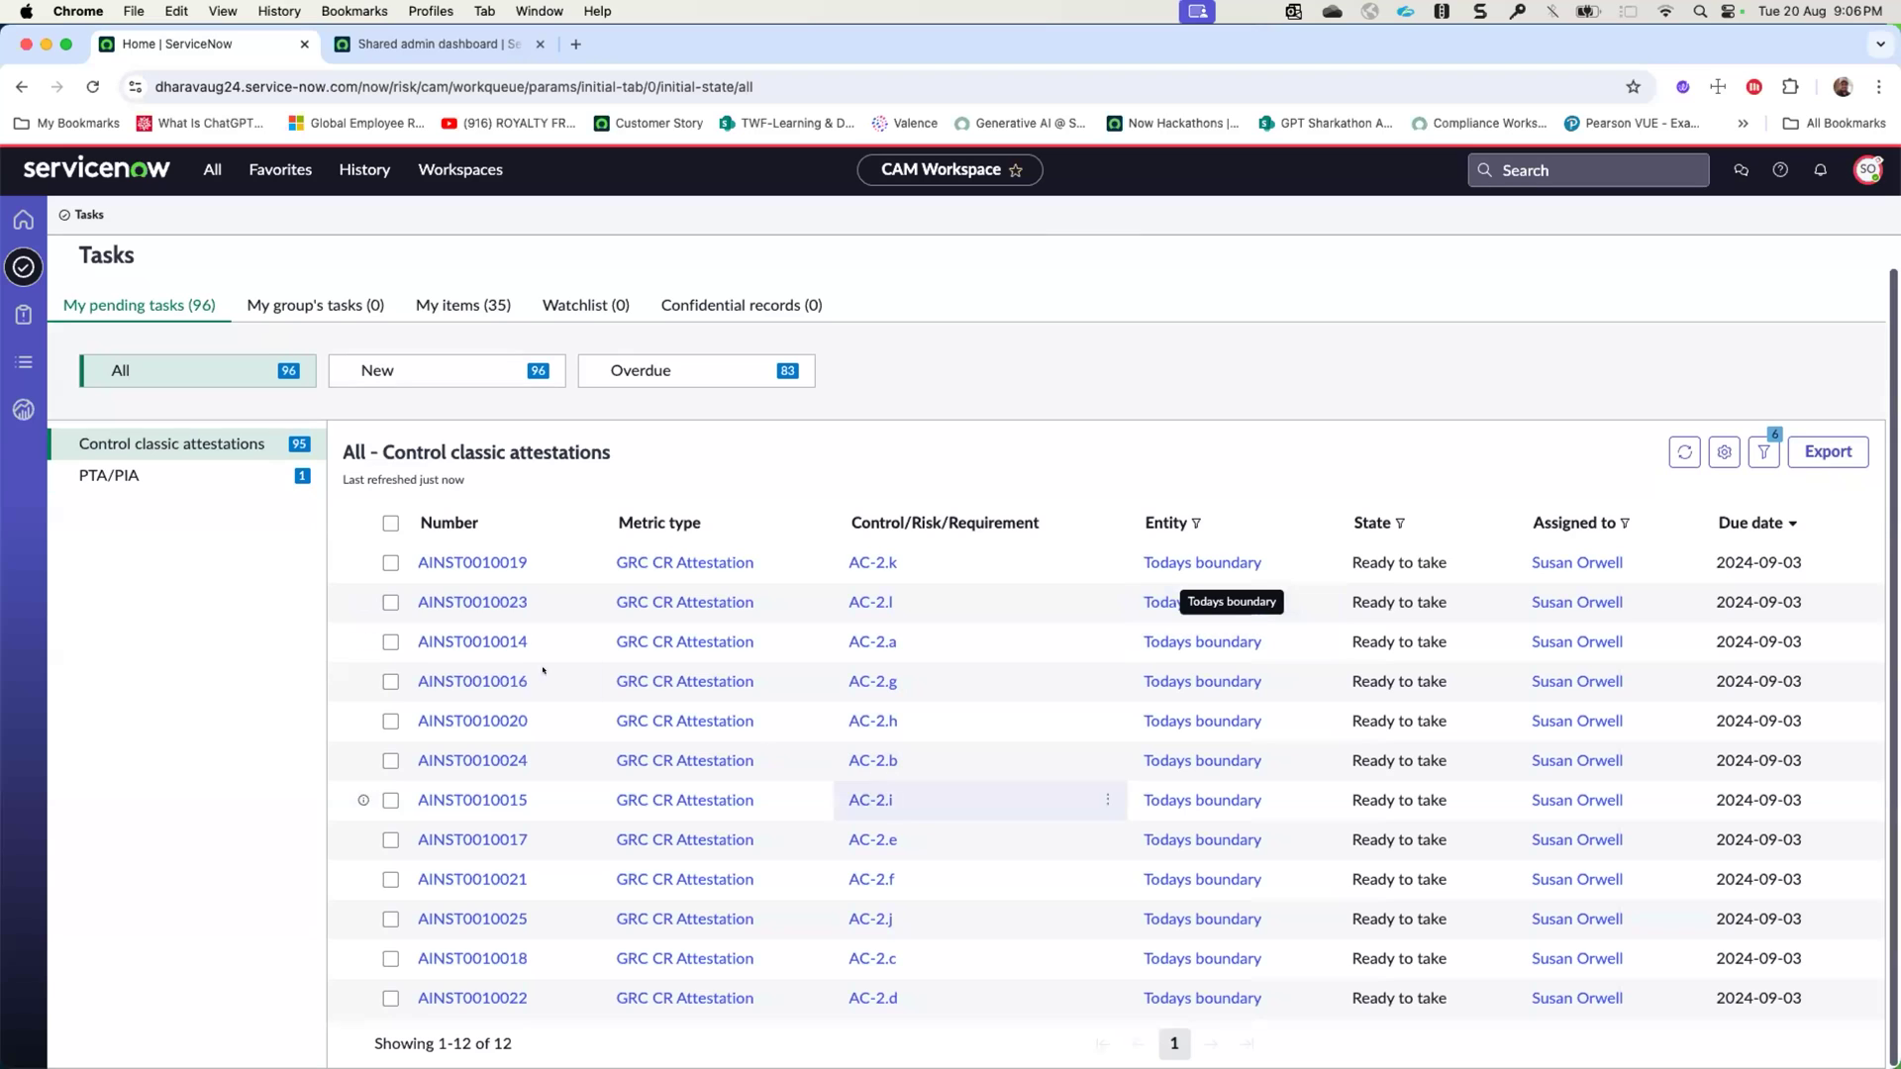
{"action": "left_click", "coordinate": [390, 522]}
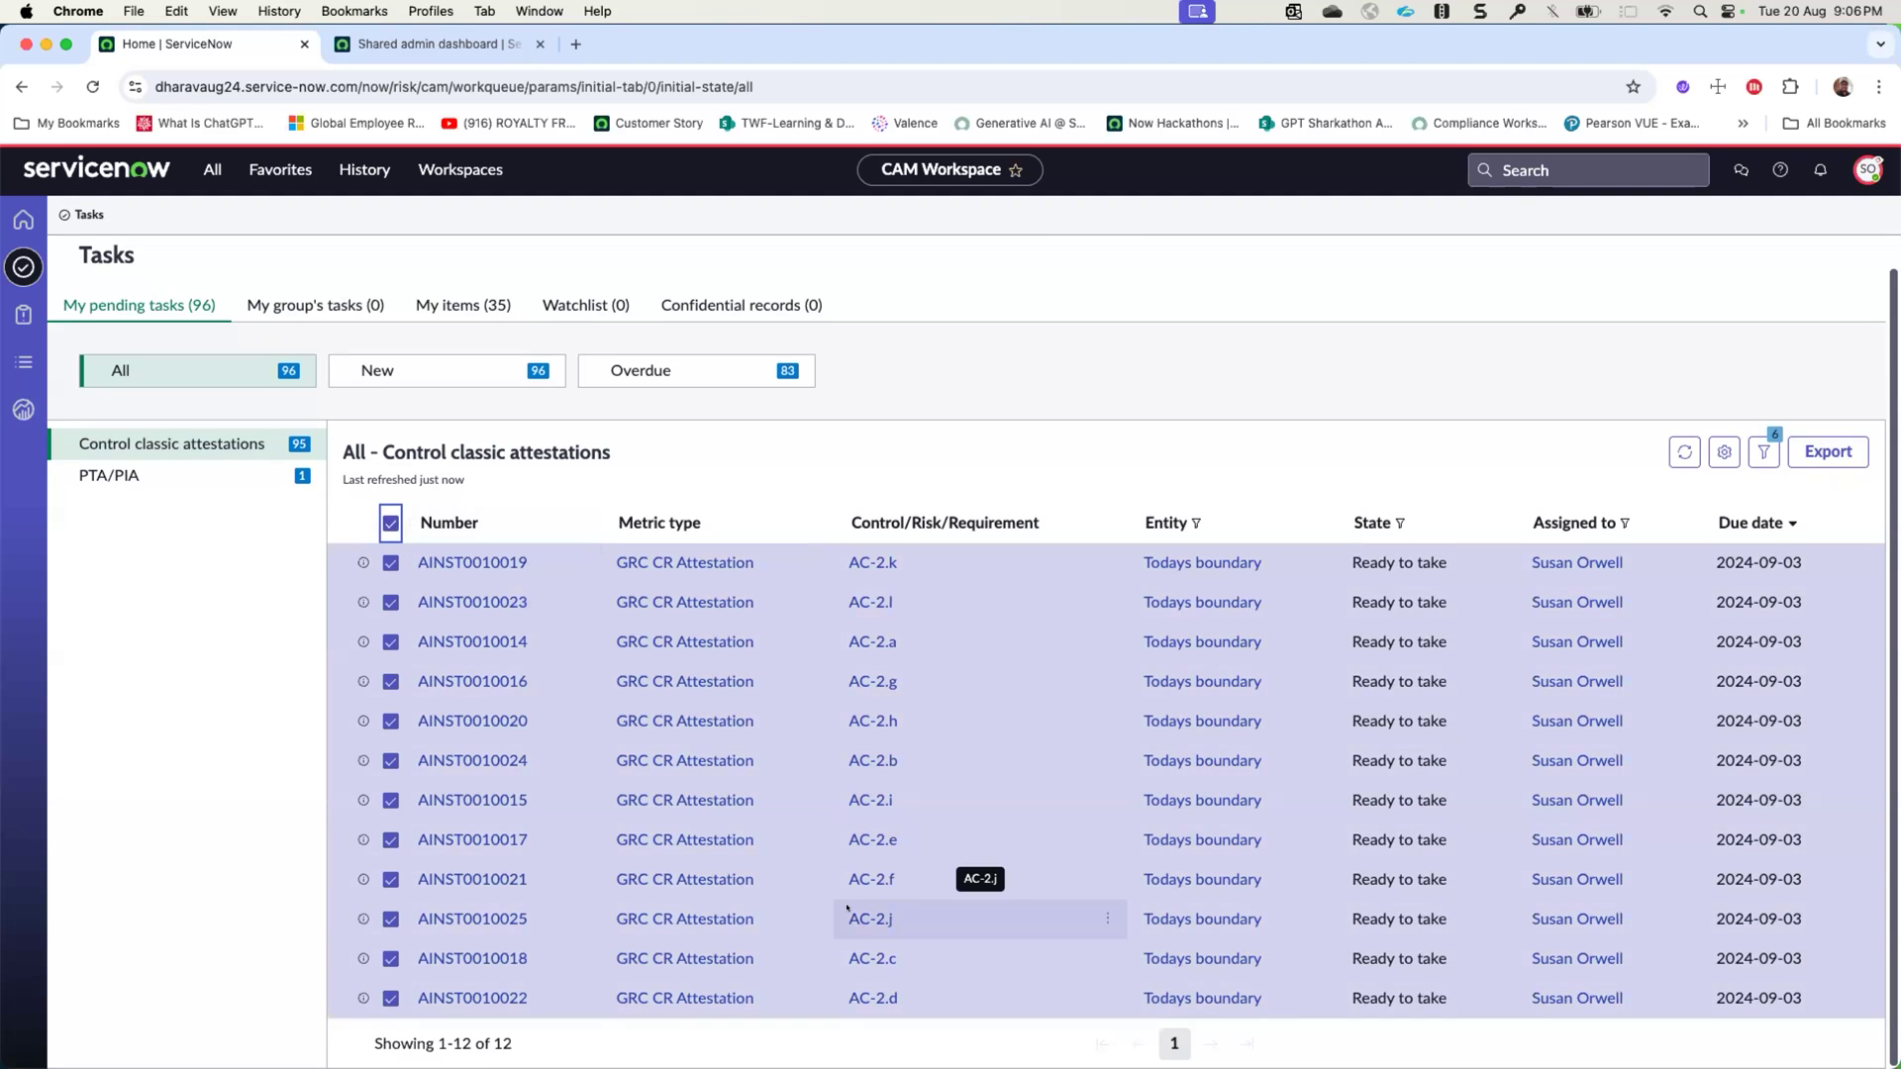
{"action": "left_click", "coordinate": [433, 562]}
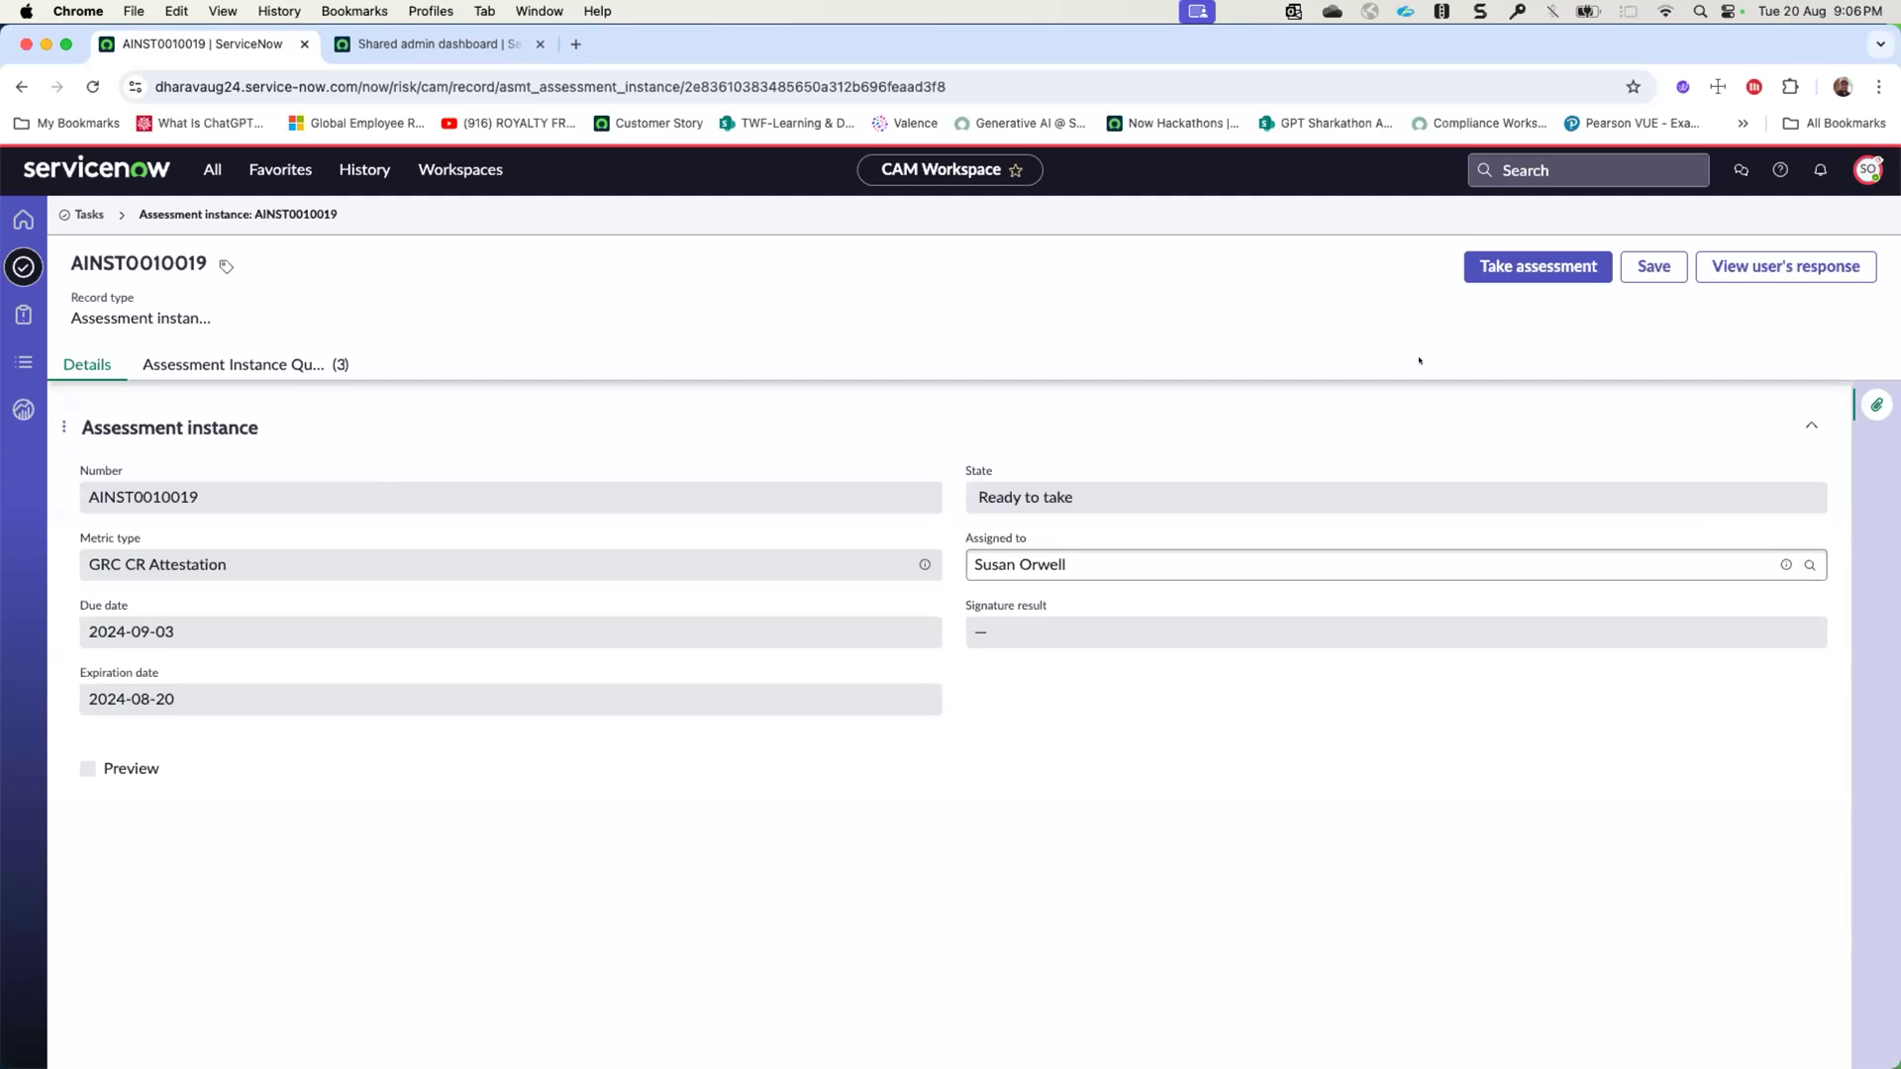
- Open the respondent's control attestations list and select the CP-3(1) Simulated Events and AU-5(1) Storage Capacity Warning attestations
{"action": "left_click", "coordinate": [24, 363]}
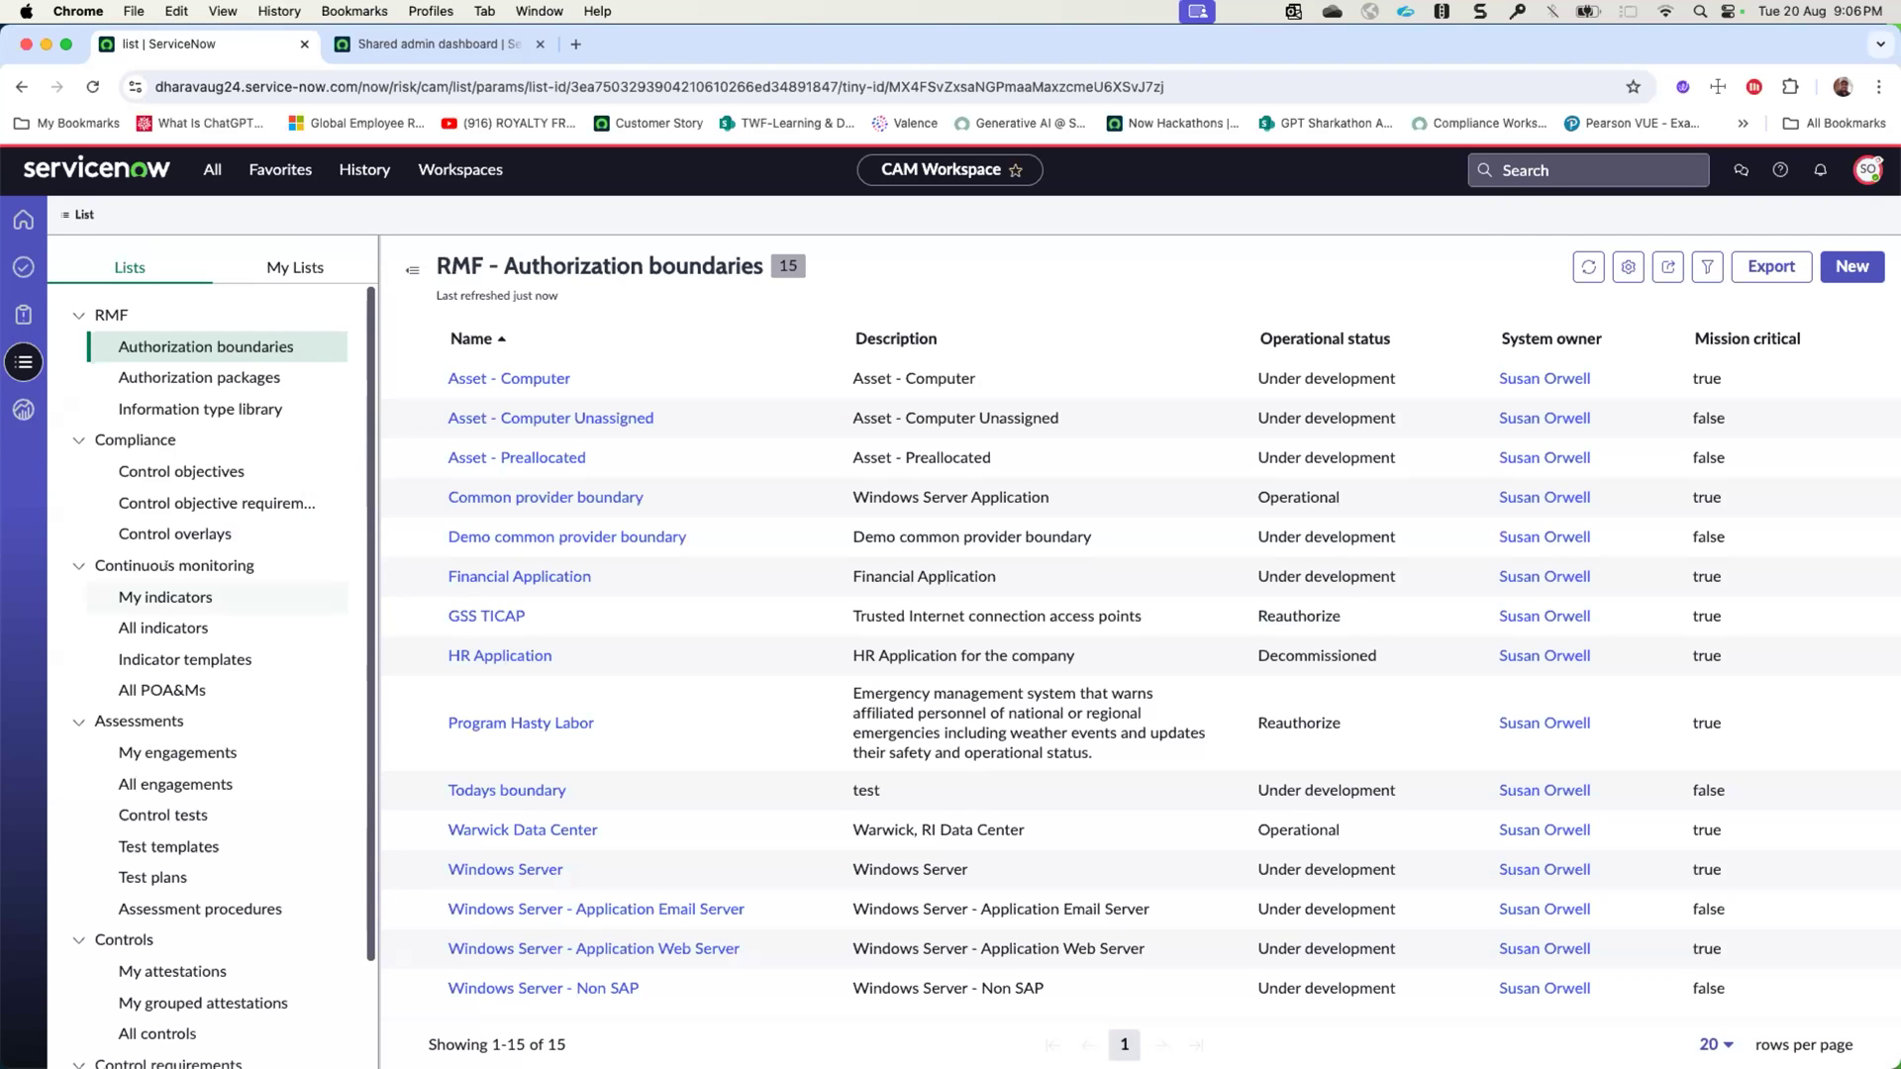
{"action": "scroll", "coordinate": [178, 589], "scroll_direction": "down", "scroll_amount": 3}
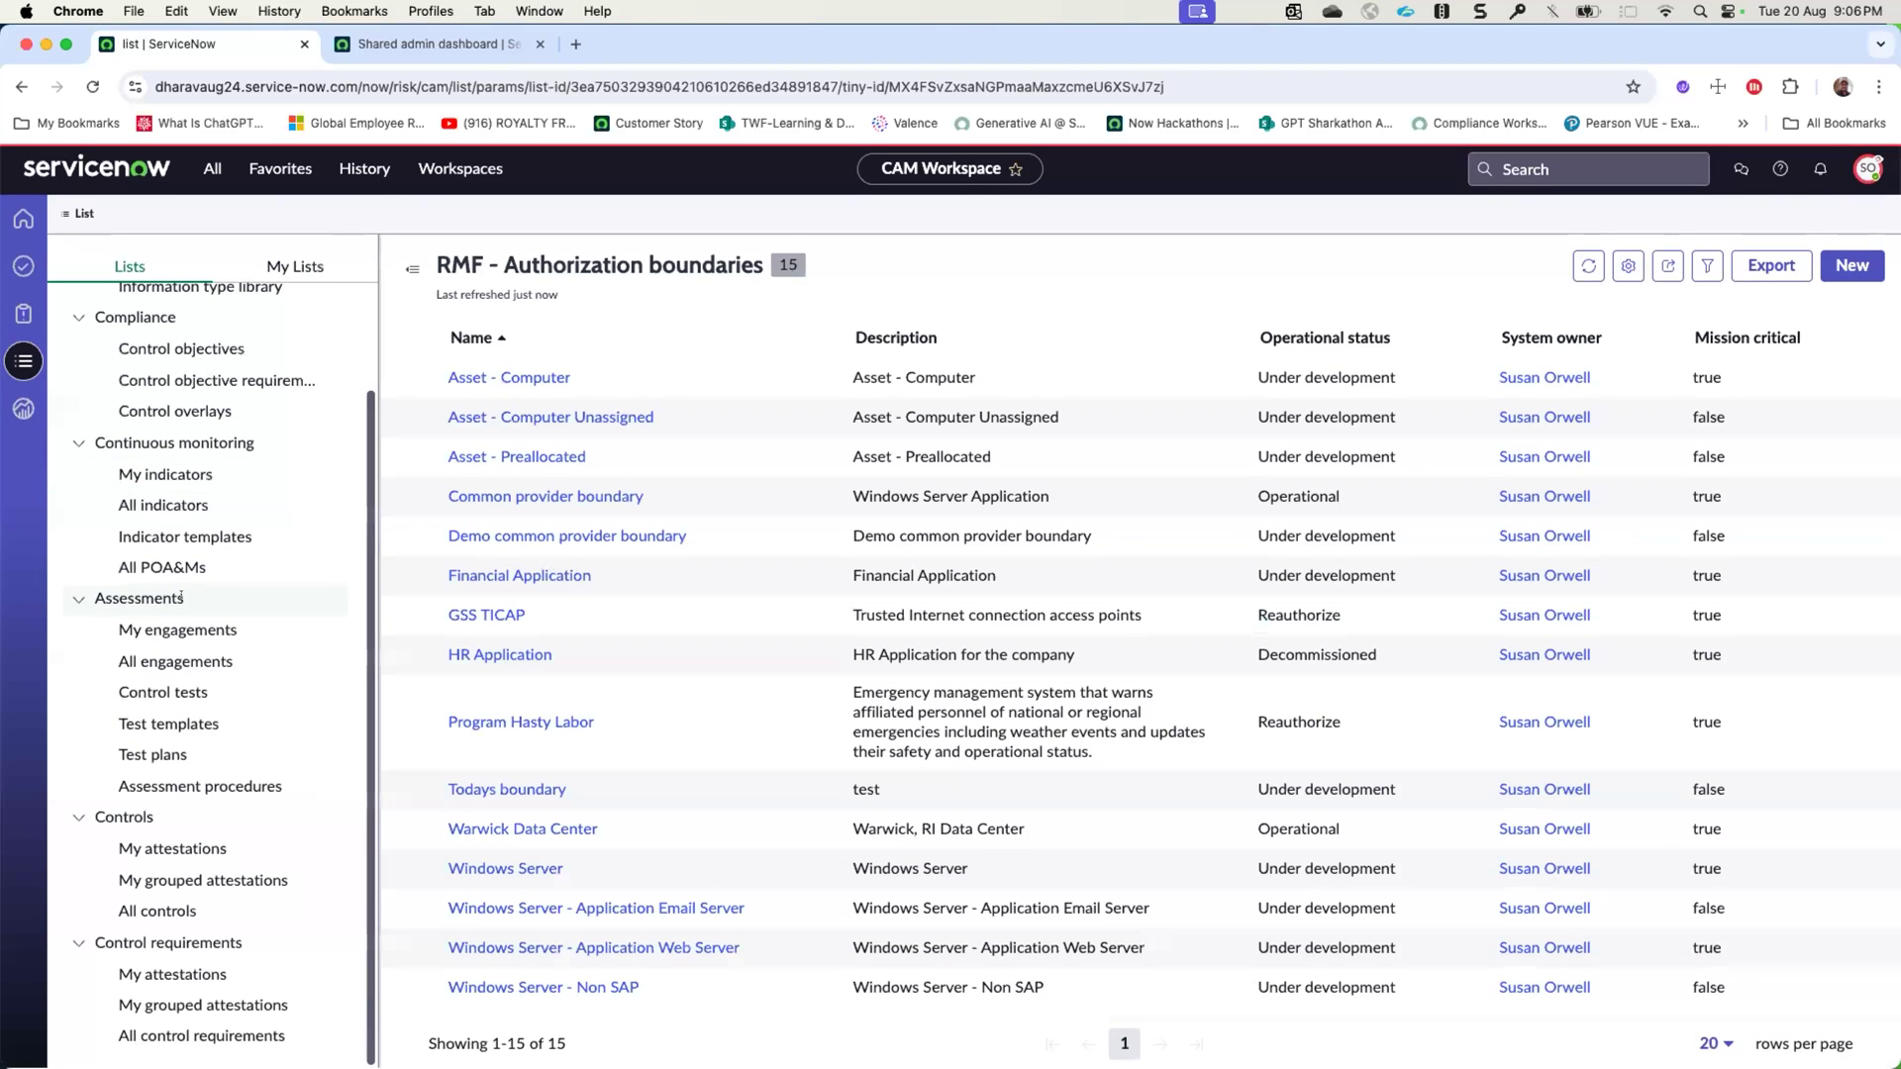
{"action": "left_click", "coordinate": [167, 837]}
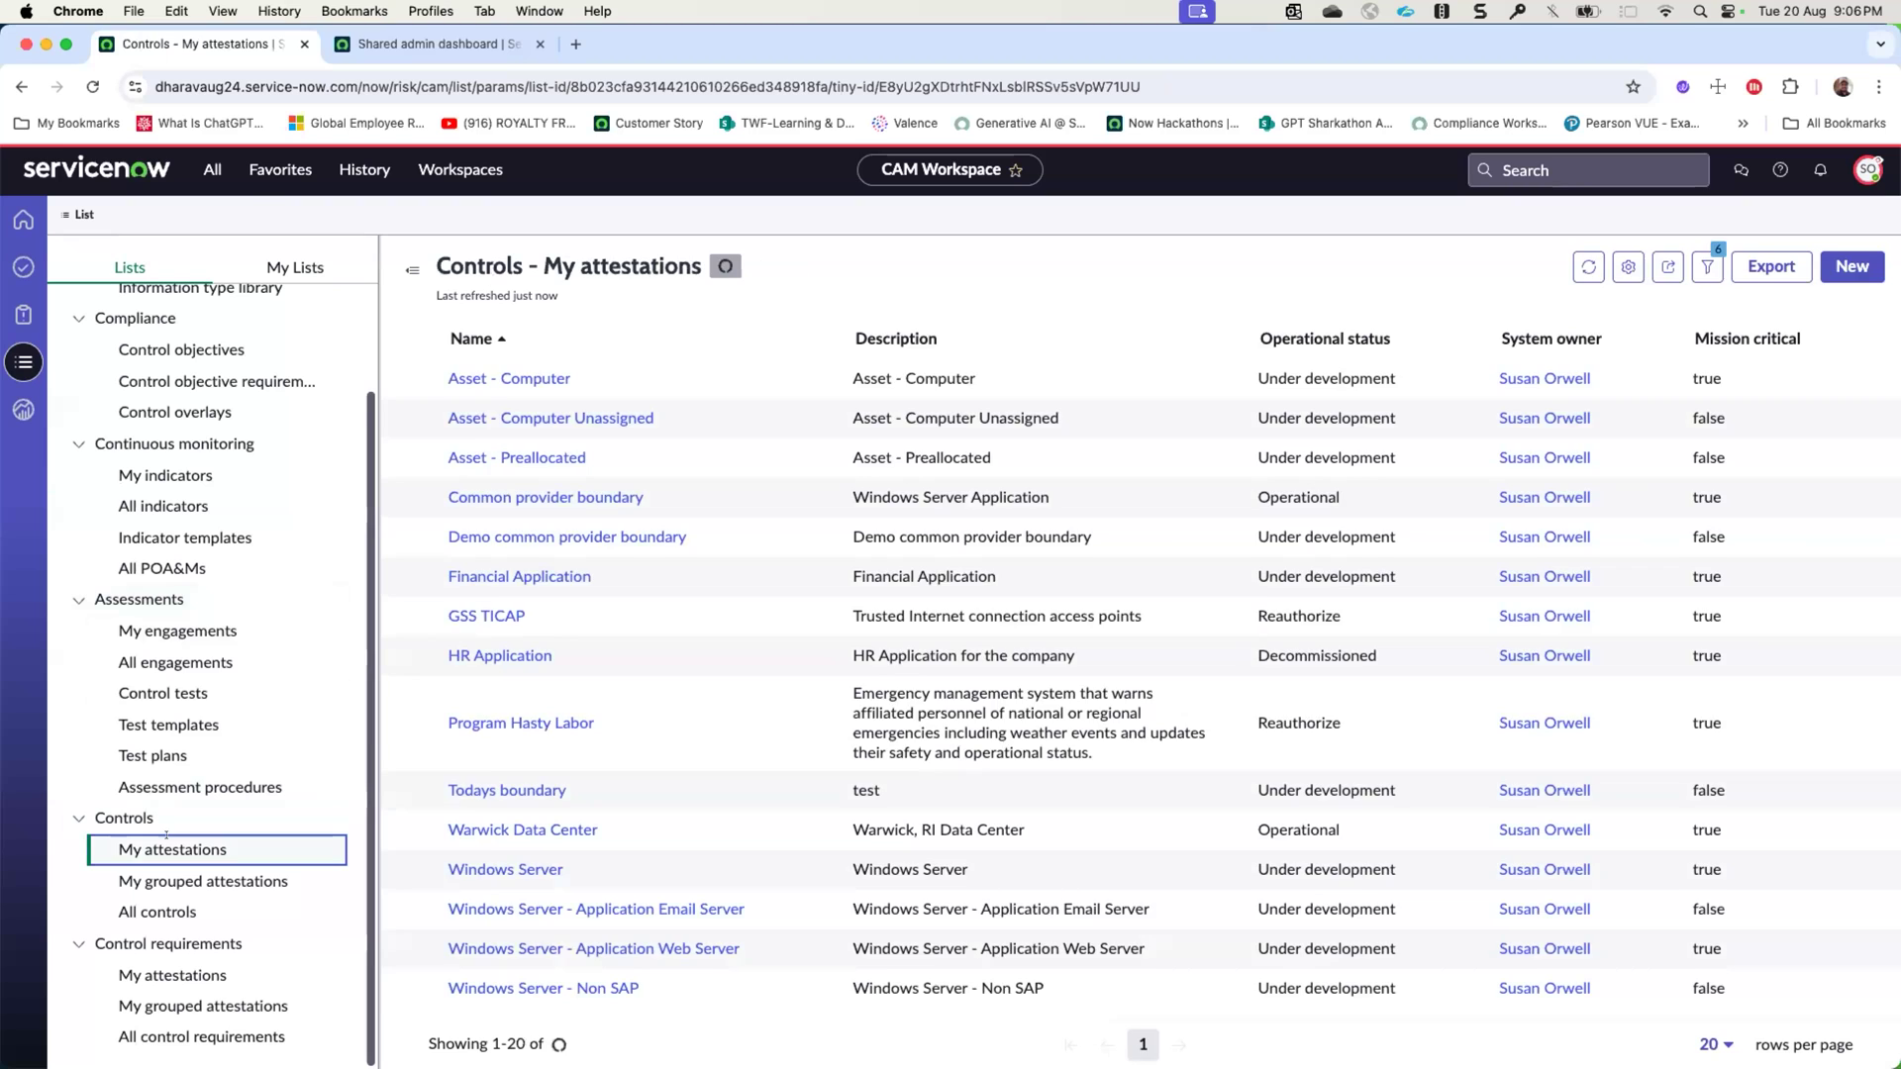
{"action": "left_click", "coordinate": [442, 337]}
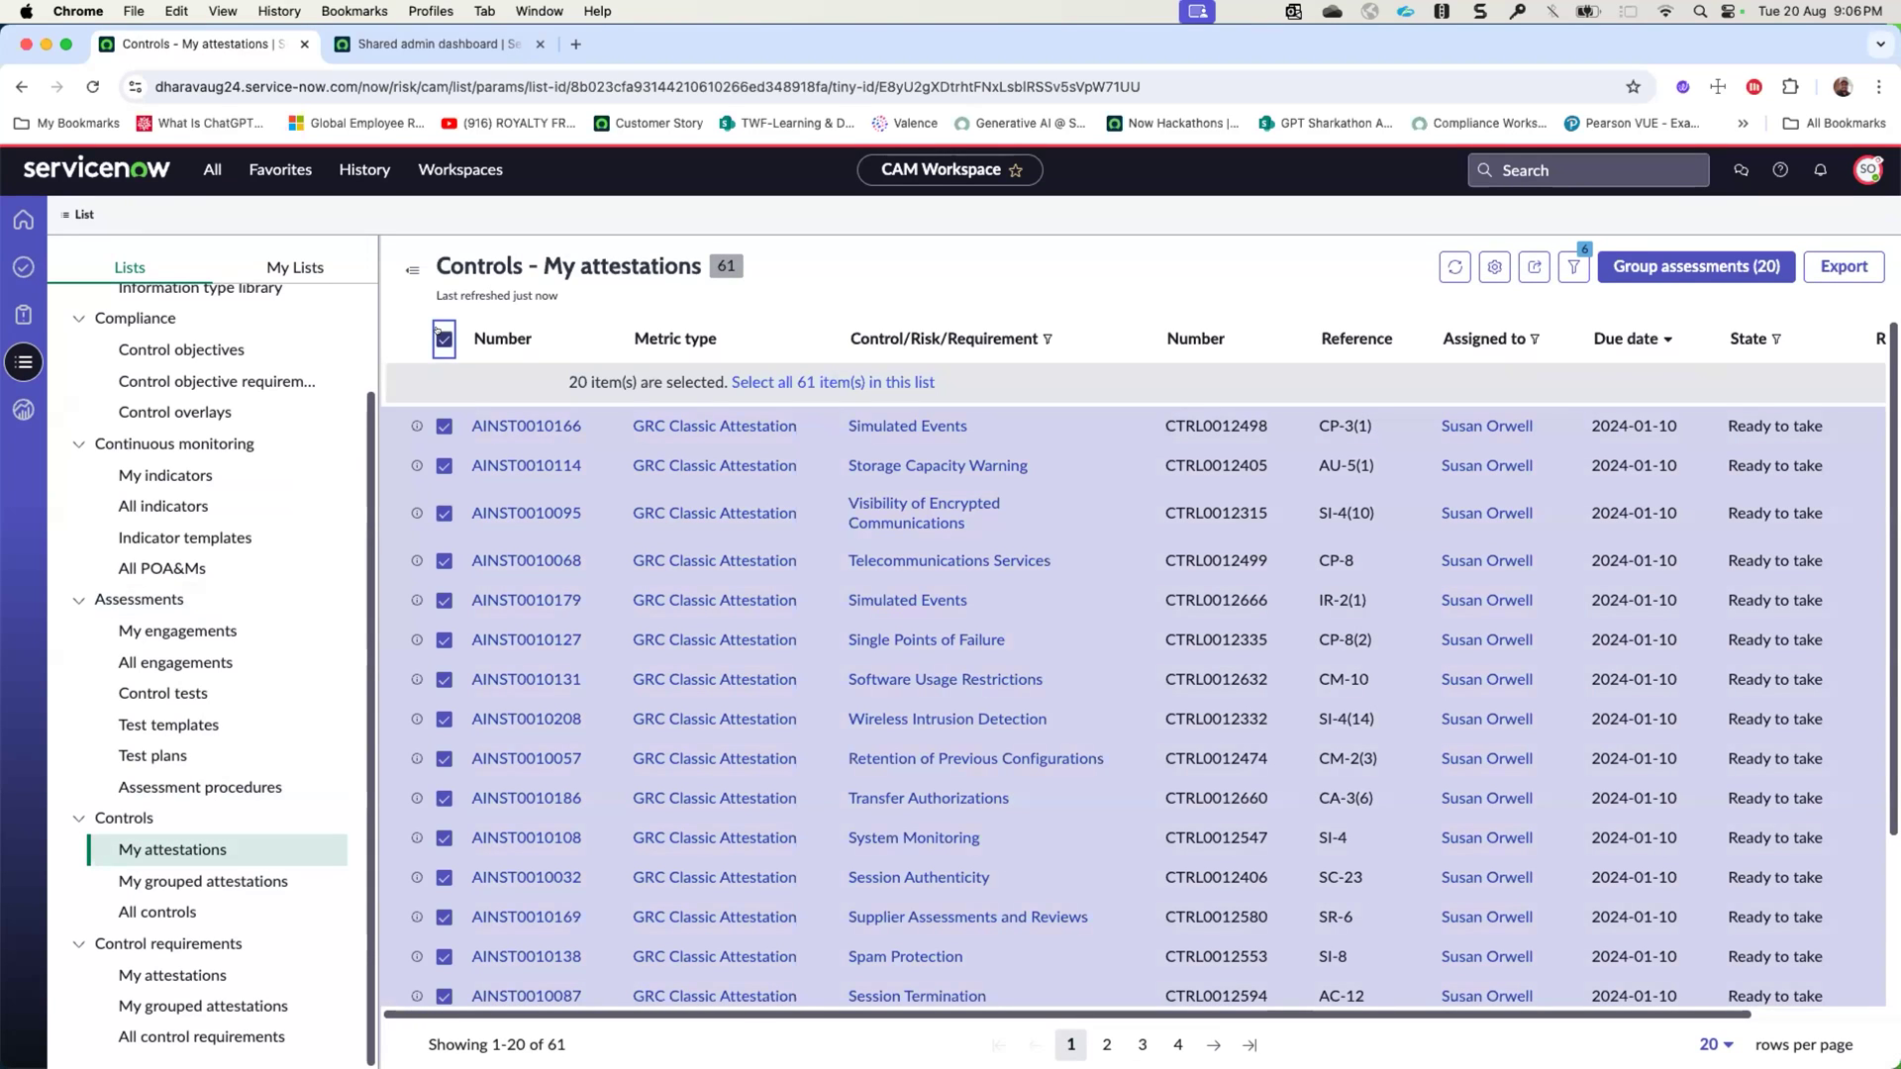
{"action": "left_click", "coordinate": [441, 337]}
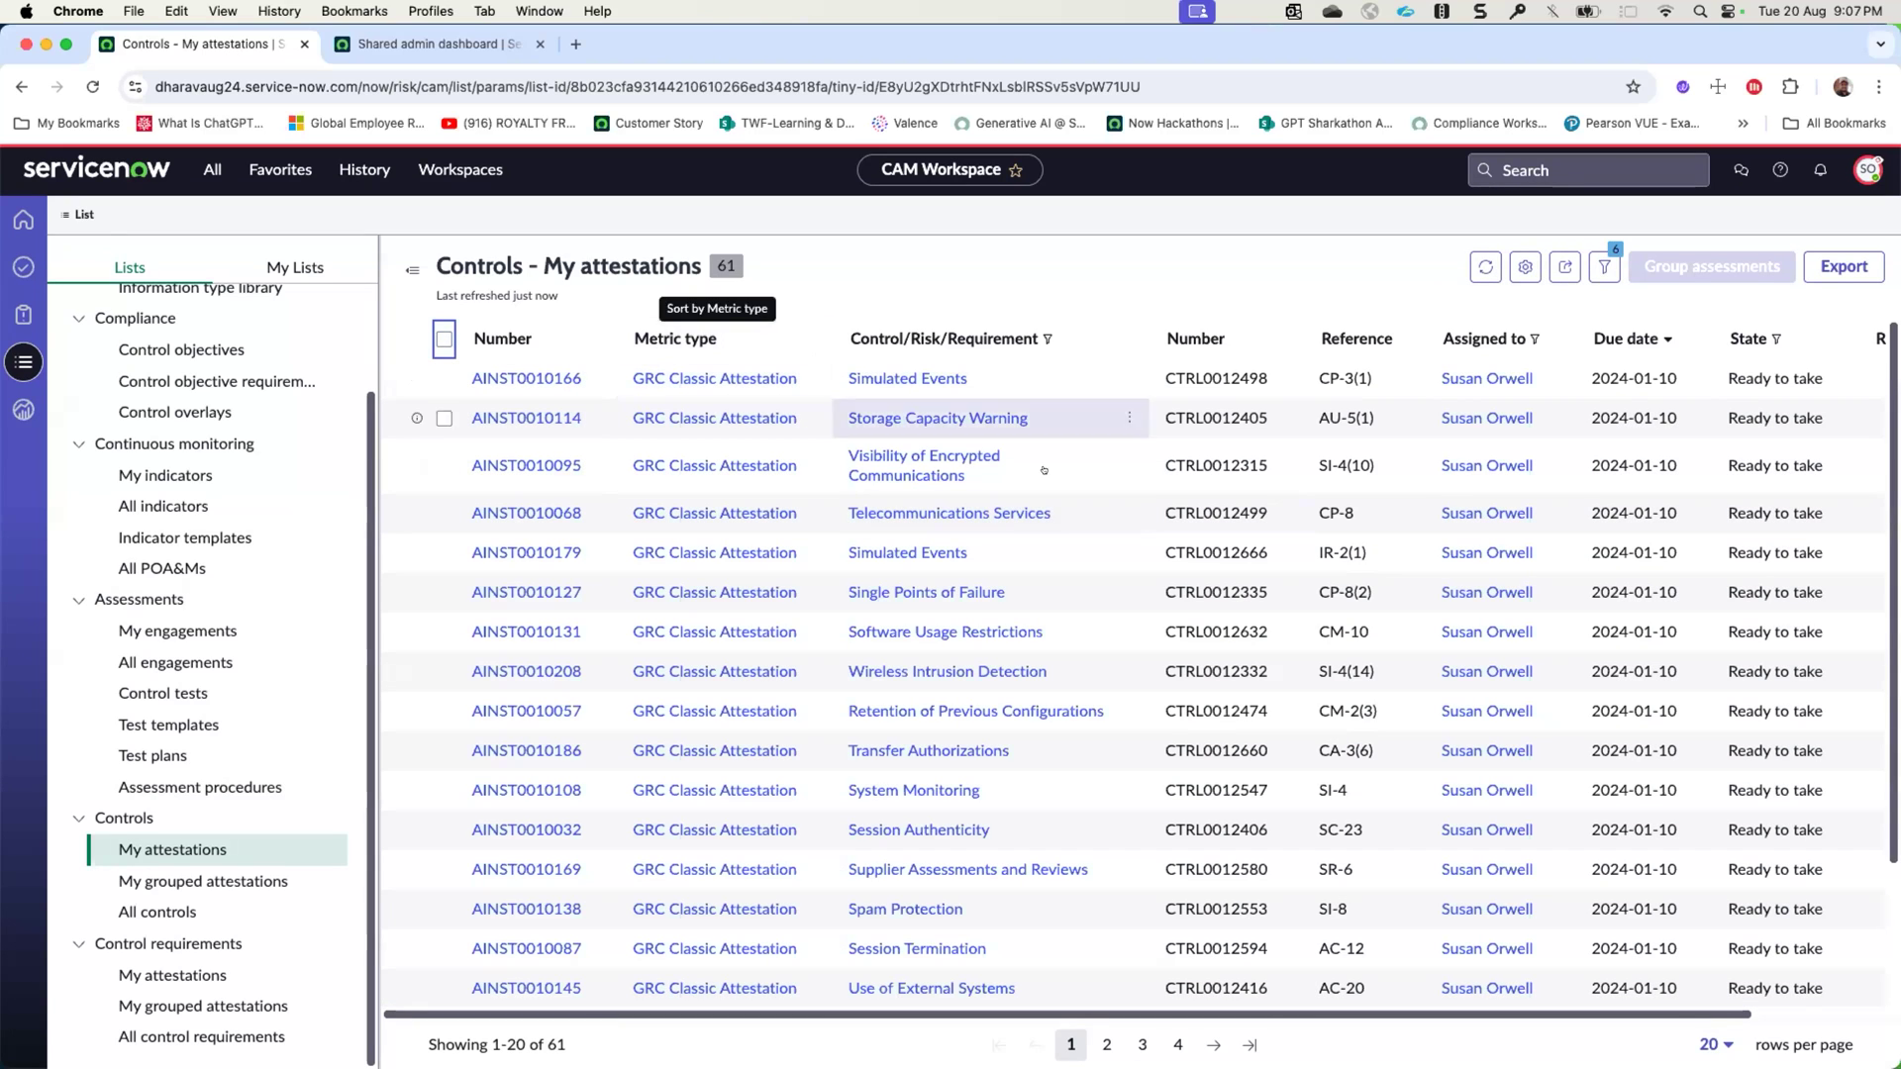
{"action": "left_click", "coordinate": [444, 378]}
{"action": "left_click", "coordinate": [443, 418]}
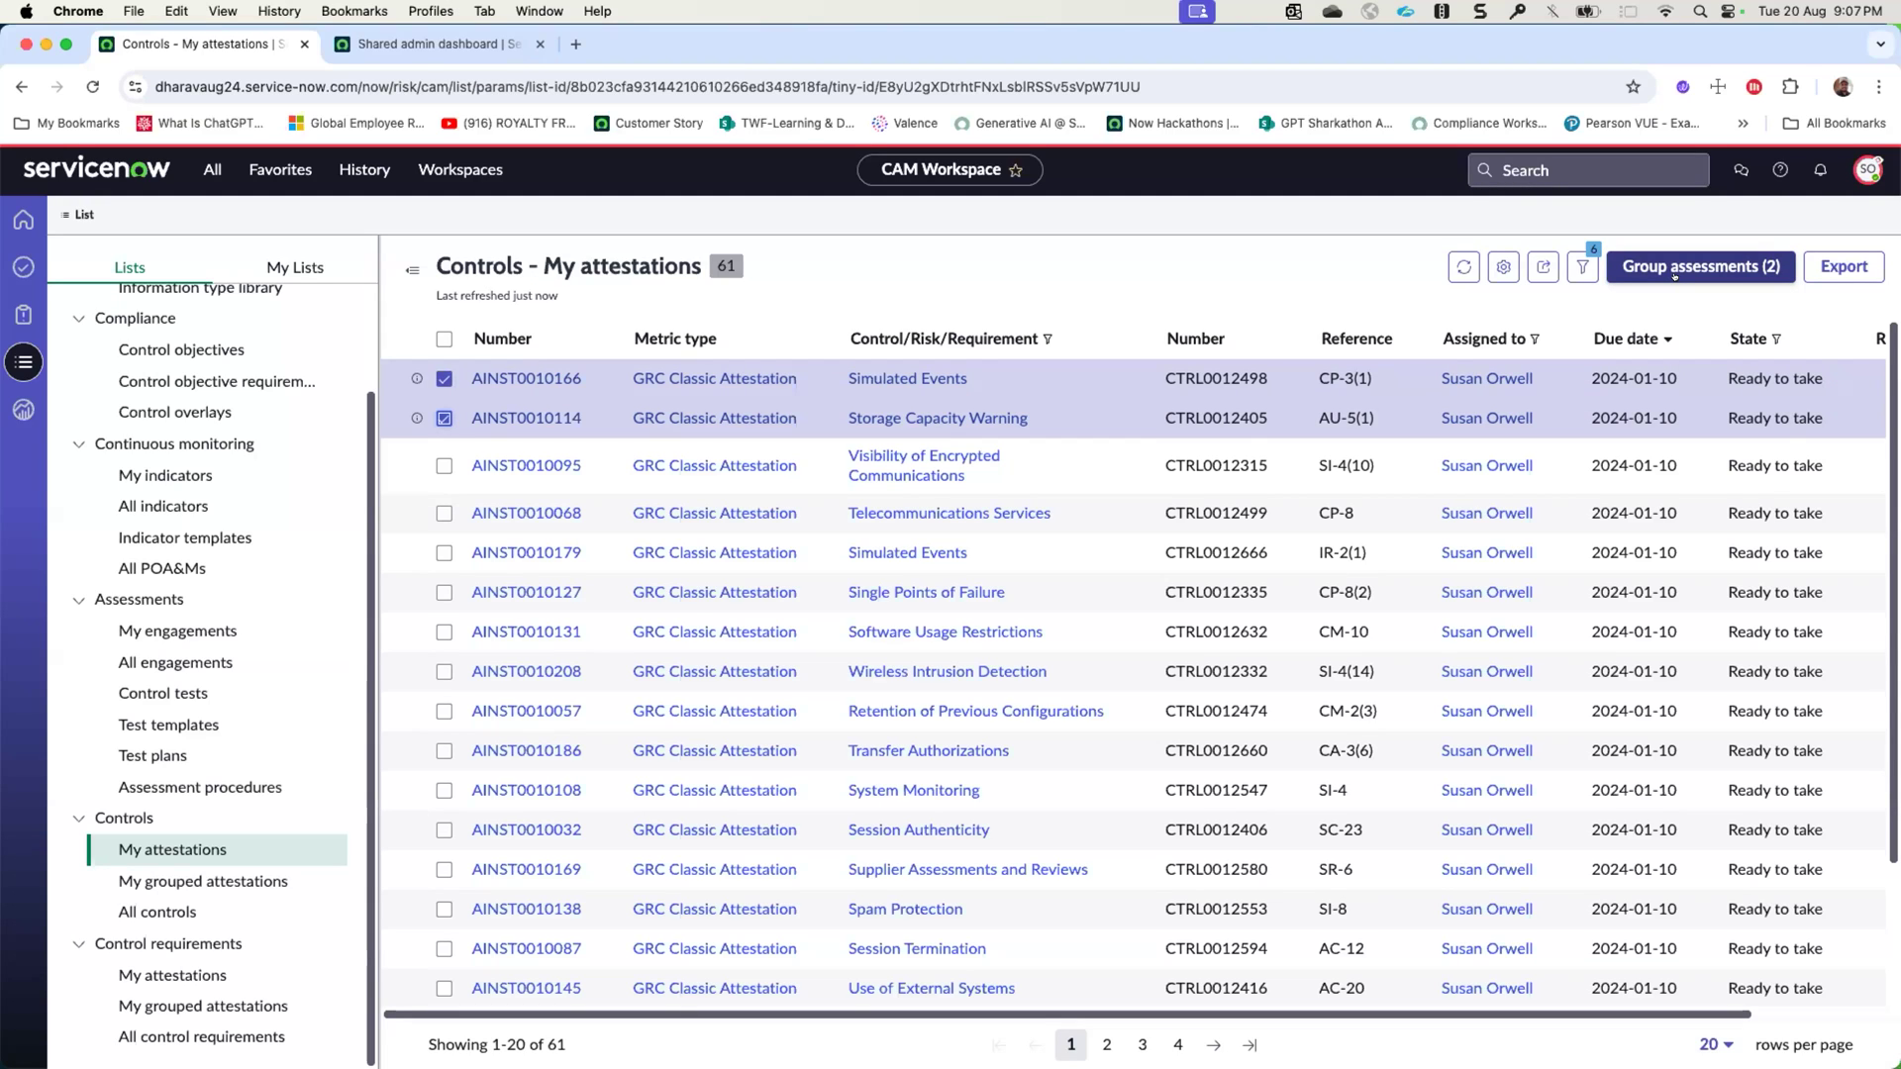
- End the impersonation and open the CAM demo package record in the CAM Workspace
{"action": "left_click", "coordinate": [356, 172]}
{"action": "left_click", "coordinate": [1869, 170]}
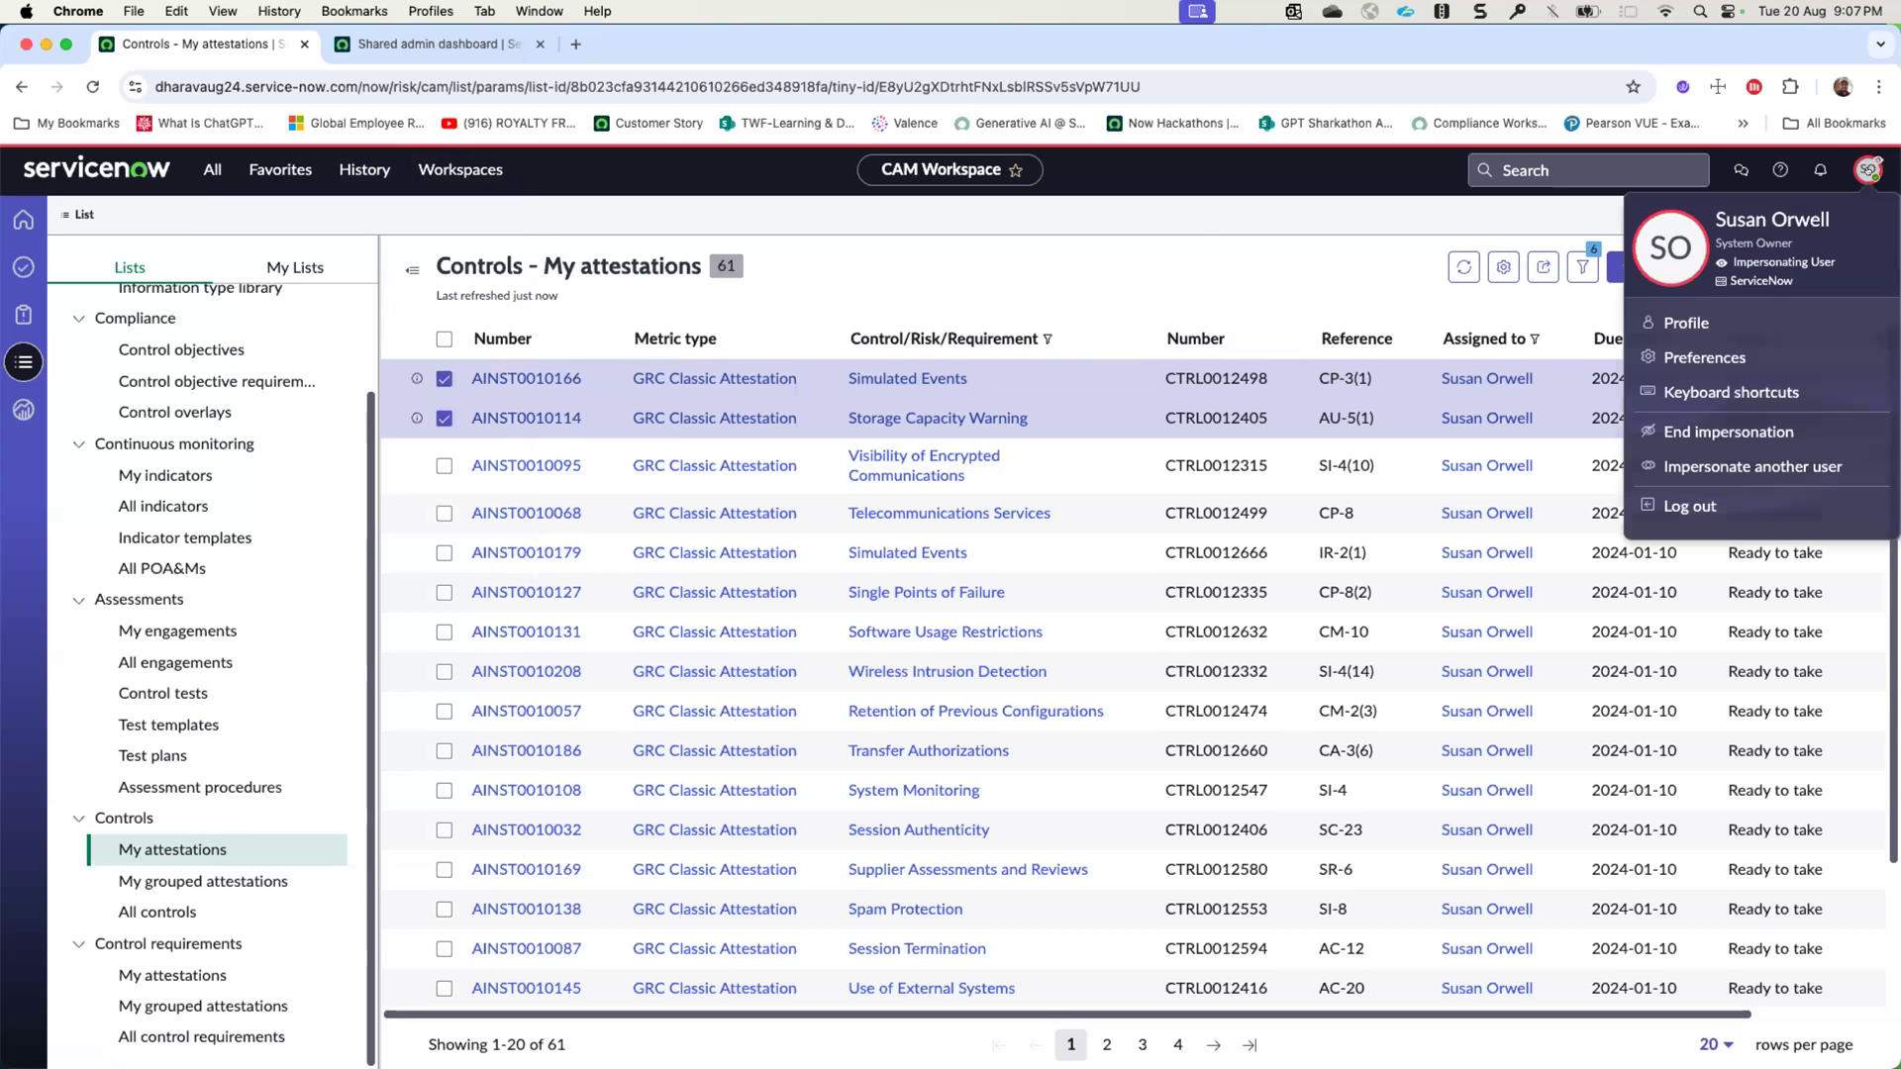
{"action": "left_click", "coordinate": [1728, 431]}
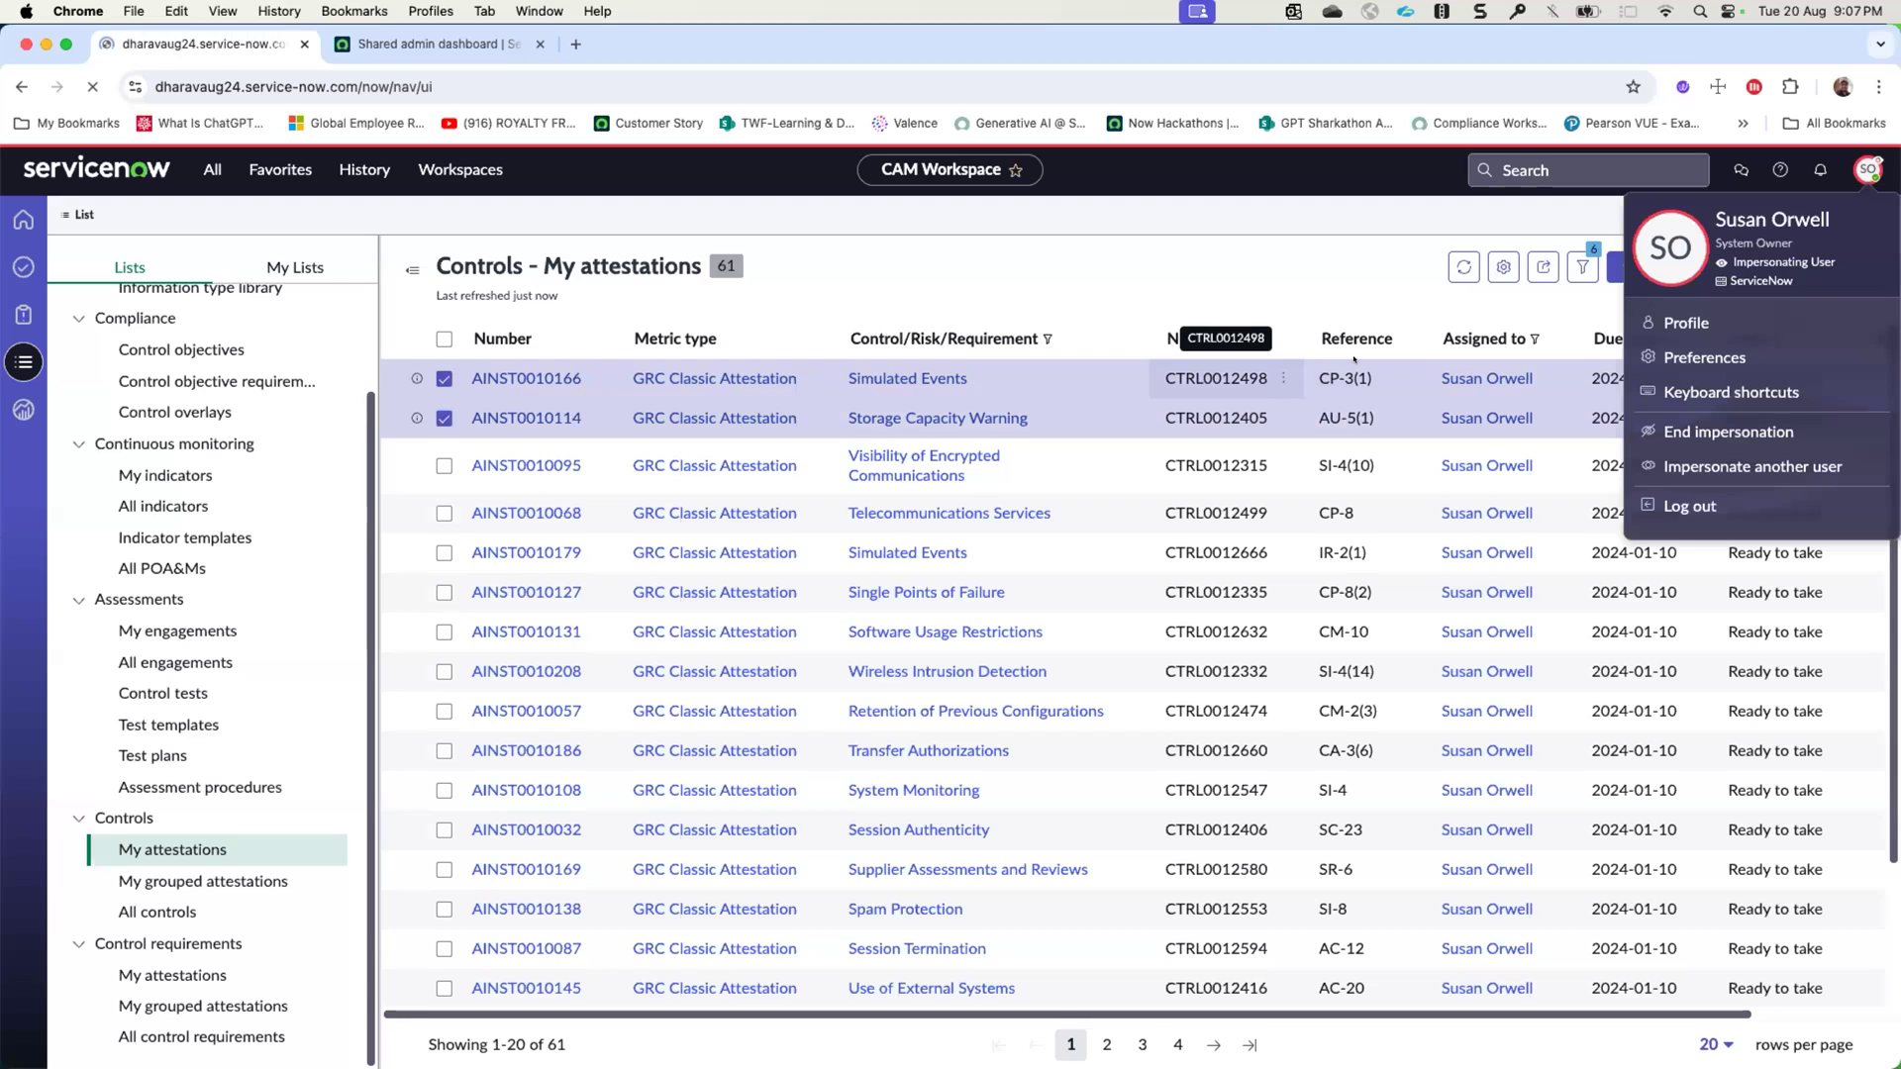
{"action": "left_click", "coordinate": [461, 169]}
{"action": "left_click", "coordinate": [377, 367]}
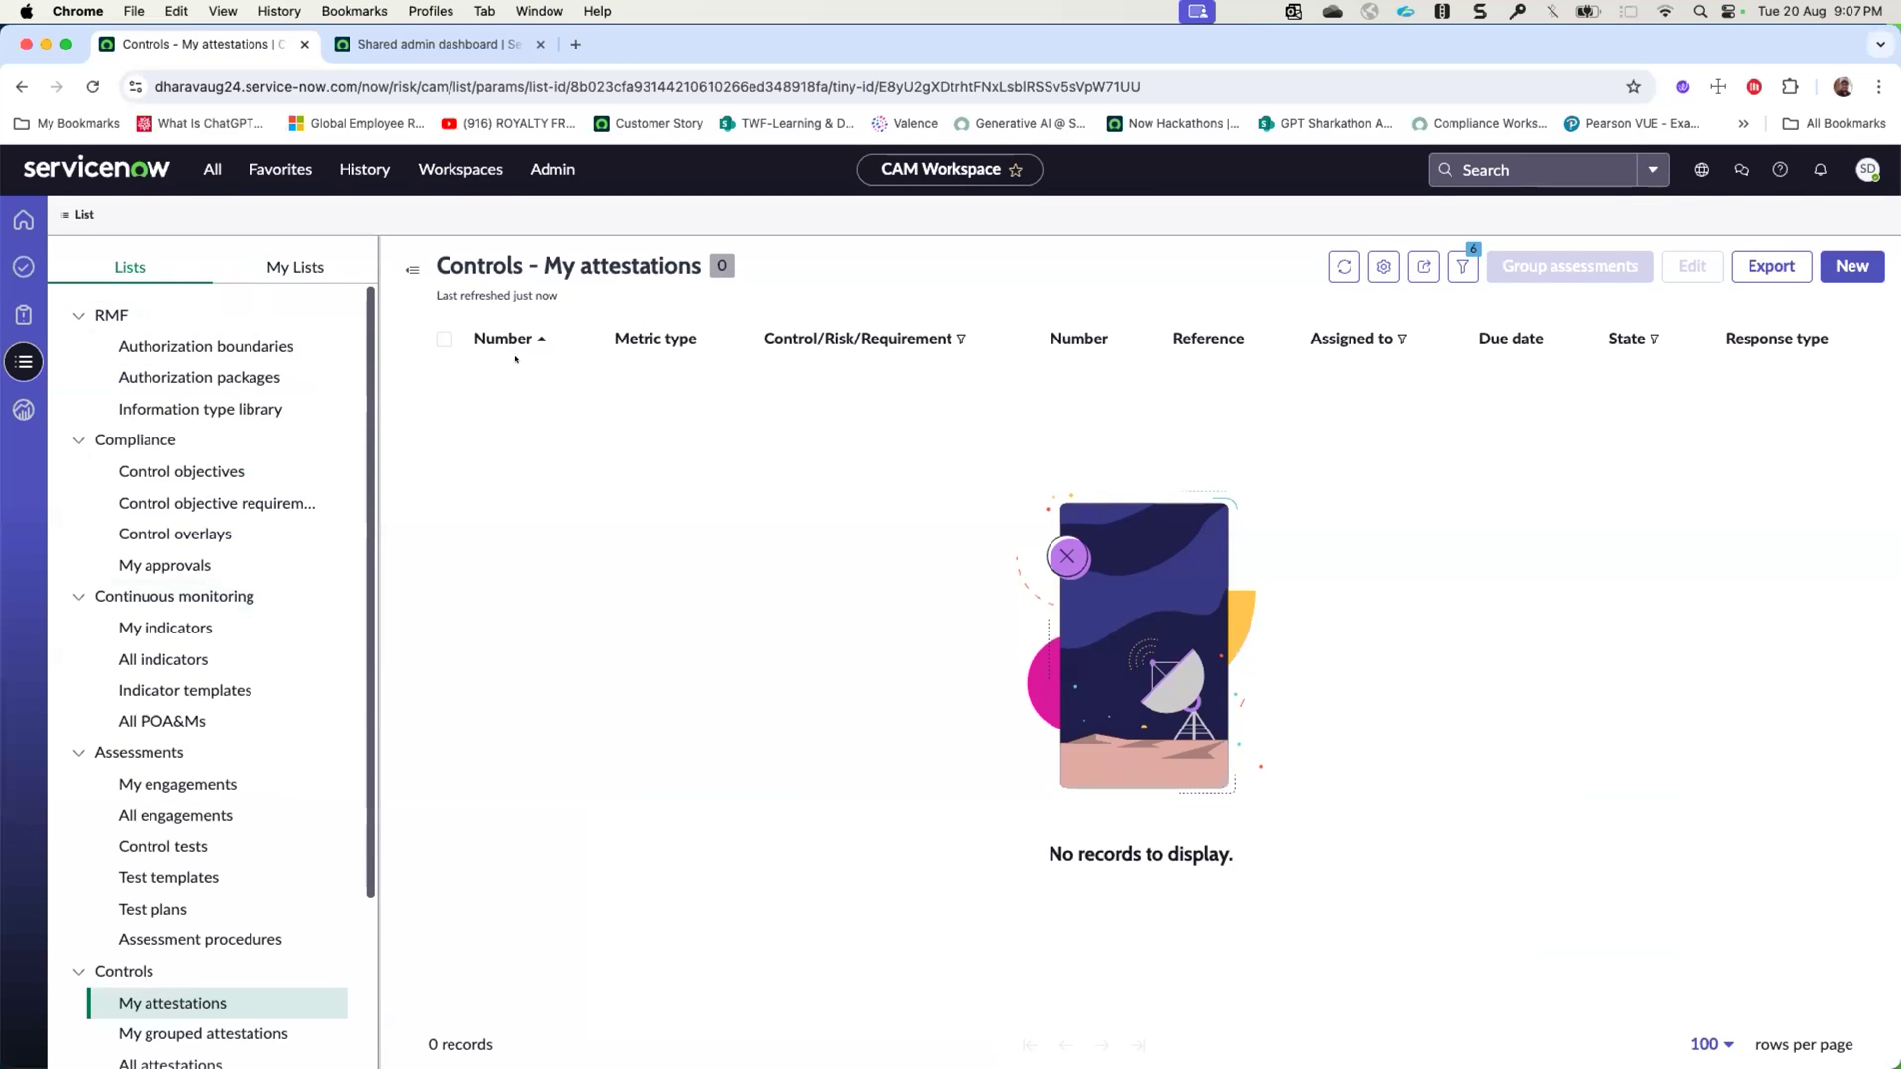
{"action": "left_click", "coordinate": [365, 169]}
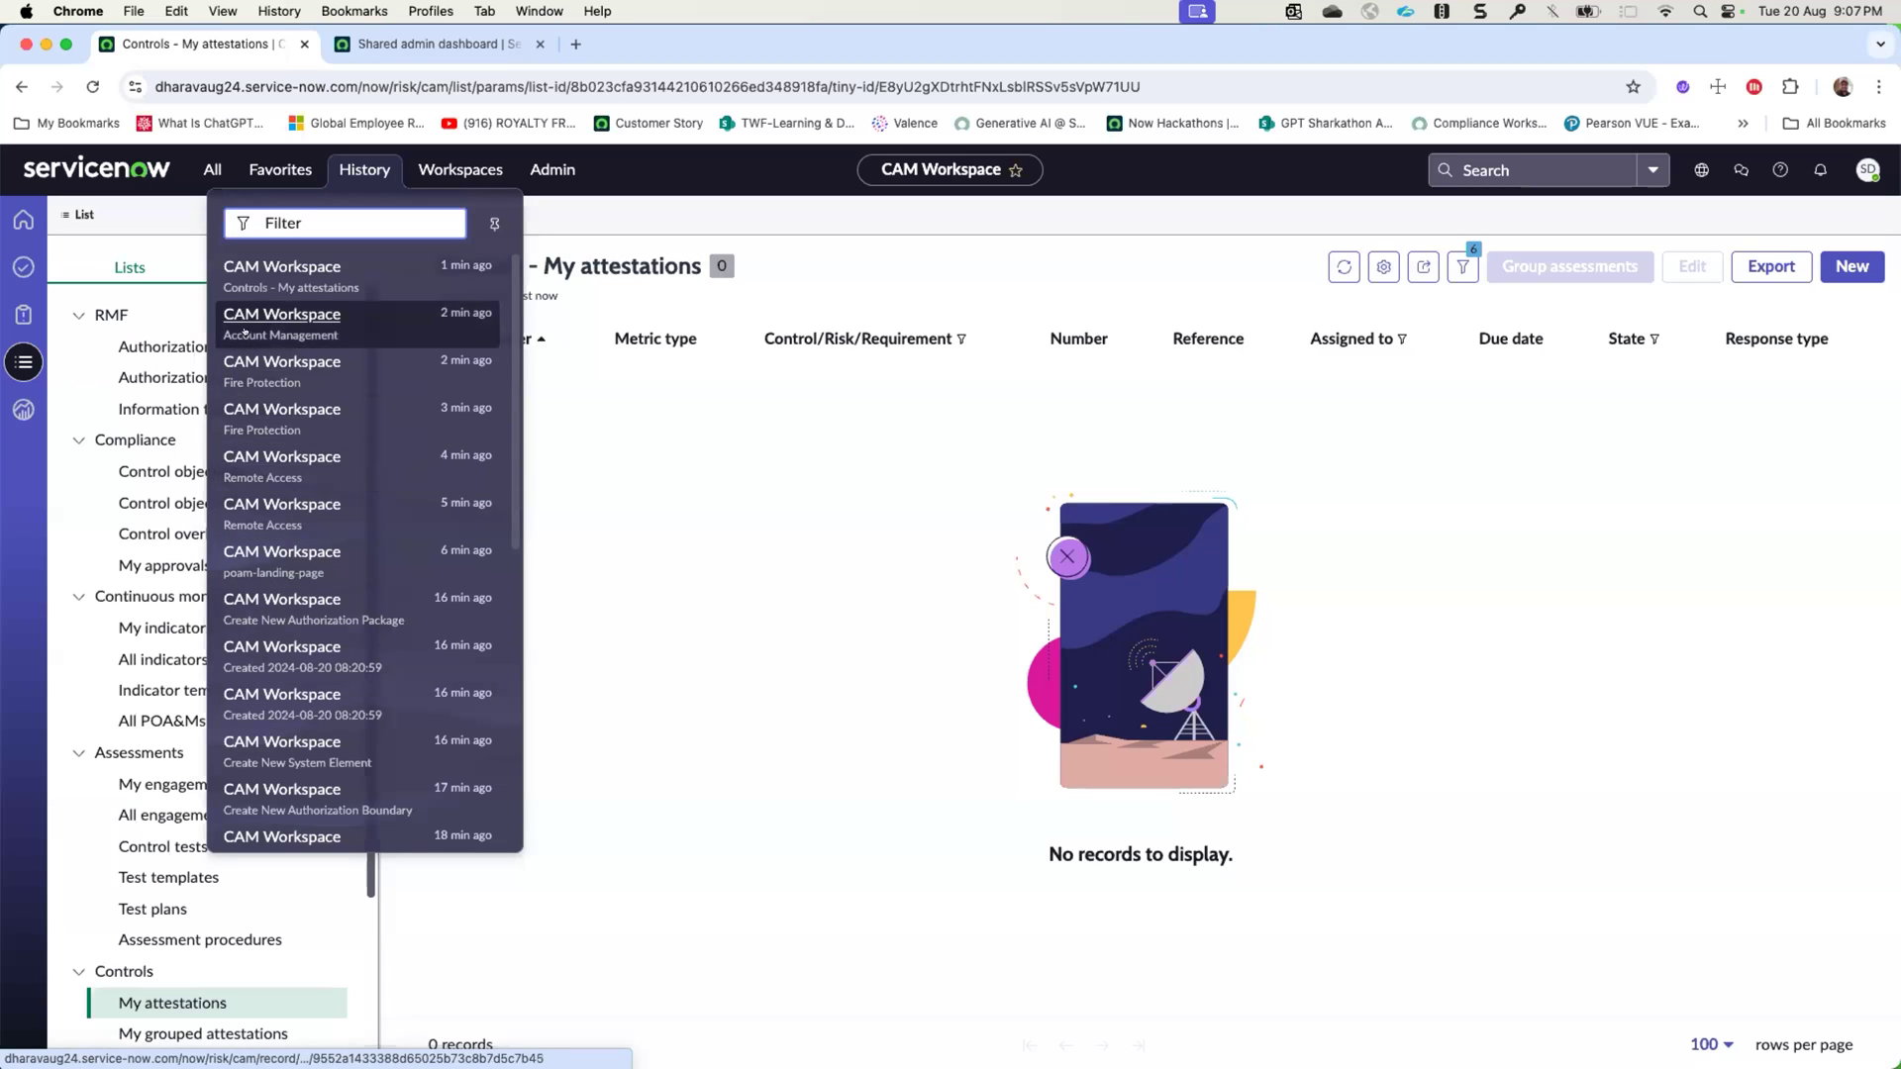
{"action": "left_click", "coordinate": [267, 362]}
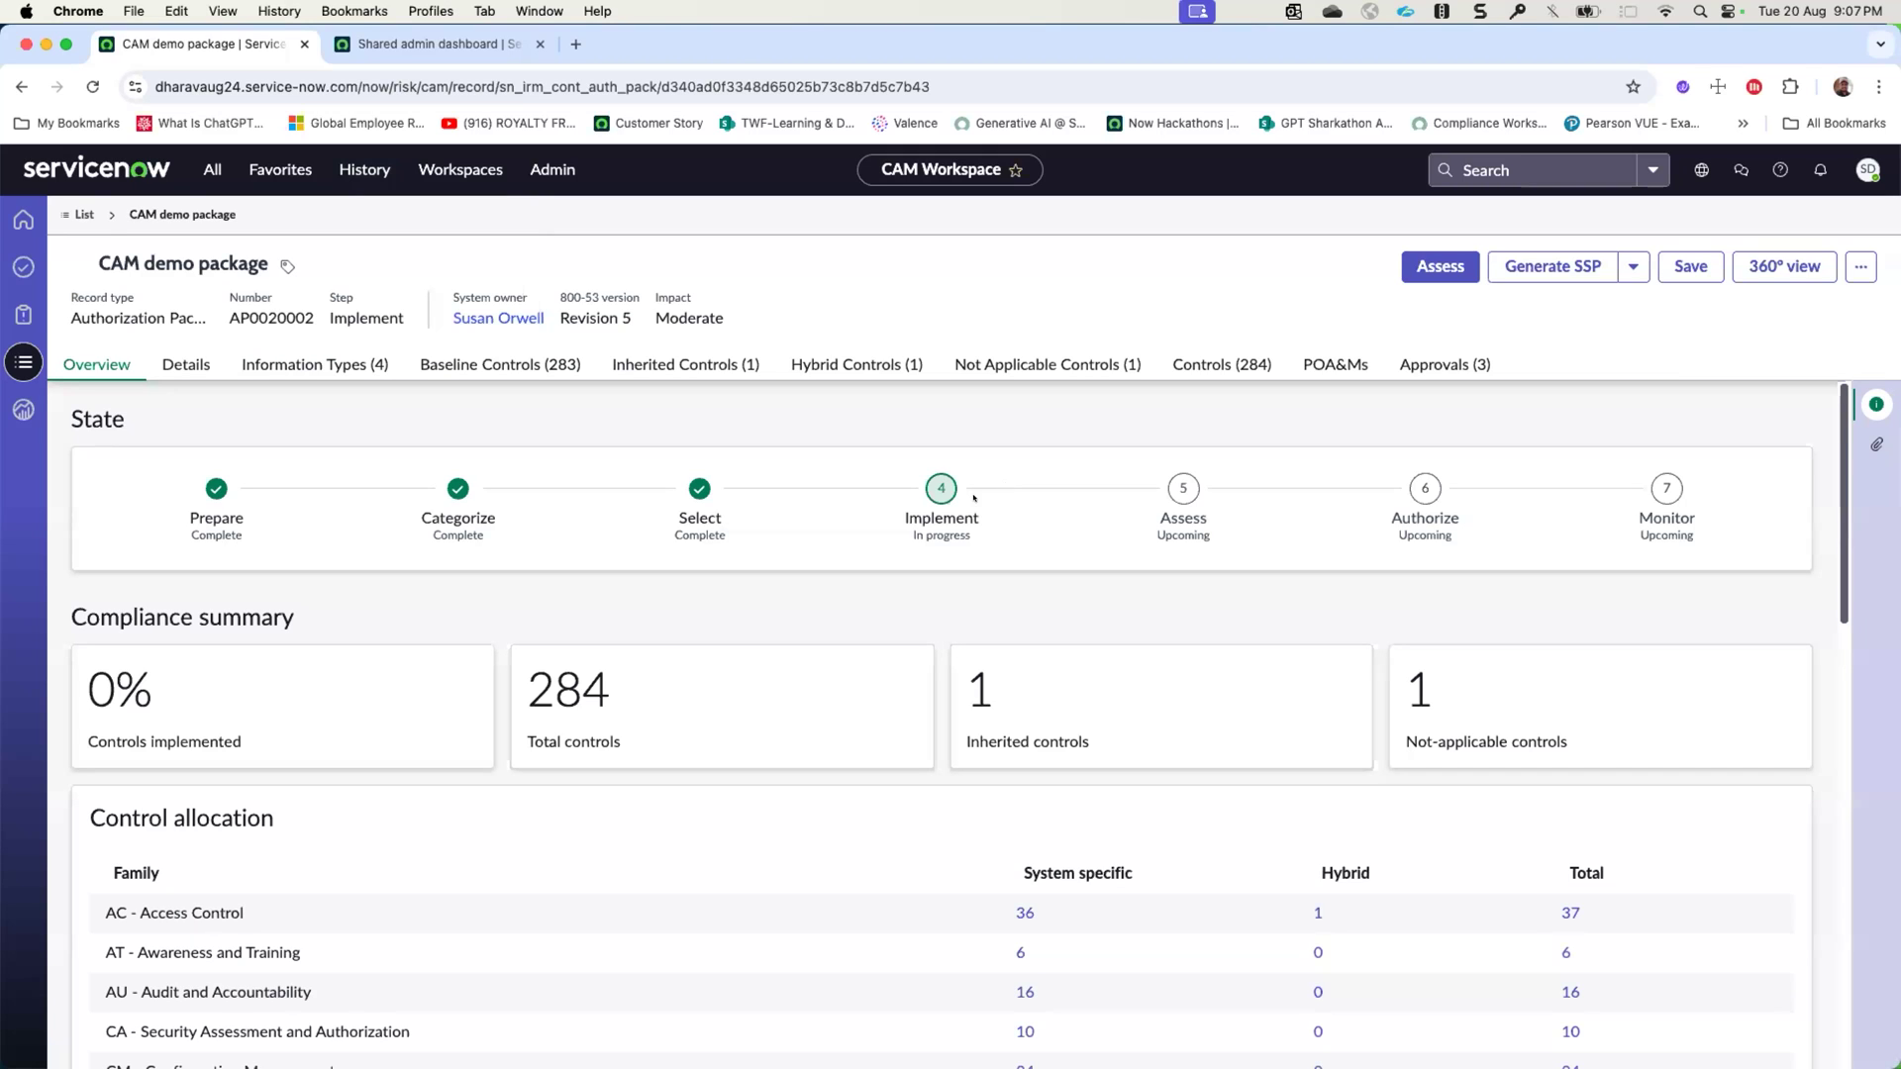
- Examine the CAM demo package's state, compliance summary, control allocation by family, POA&M overview and control requirement details
{"action": "scroll", "coordinate": [1161, 757], "scroll_direction": "down", "scroll_amount": 1}
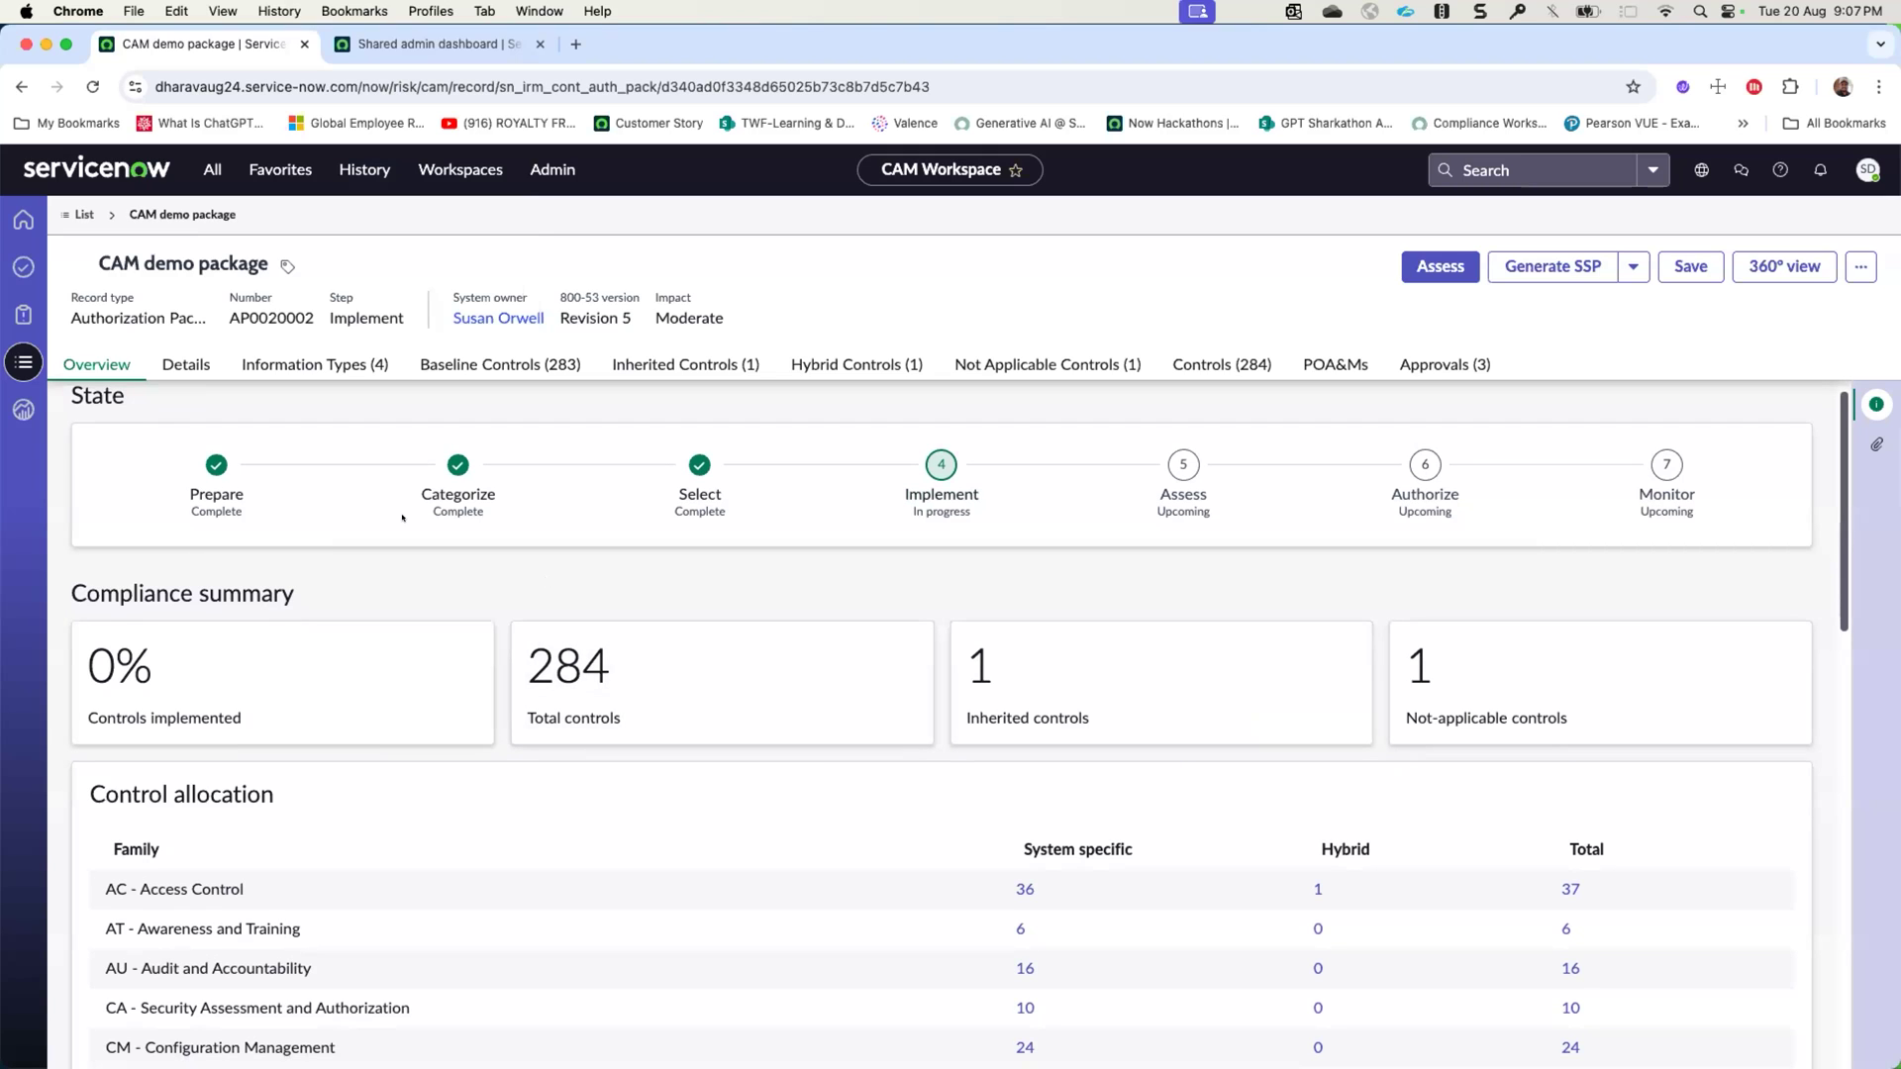
{"action": "scroll", "coordinate": [402, 517], "scroll_direction": "down", "scroll_amount": 2}
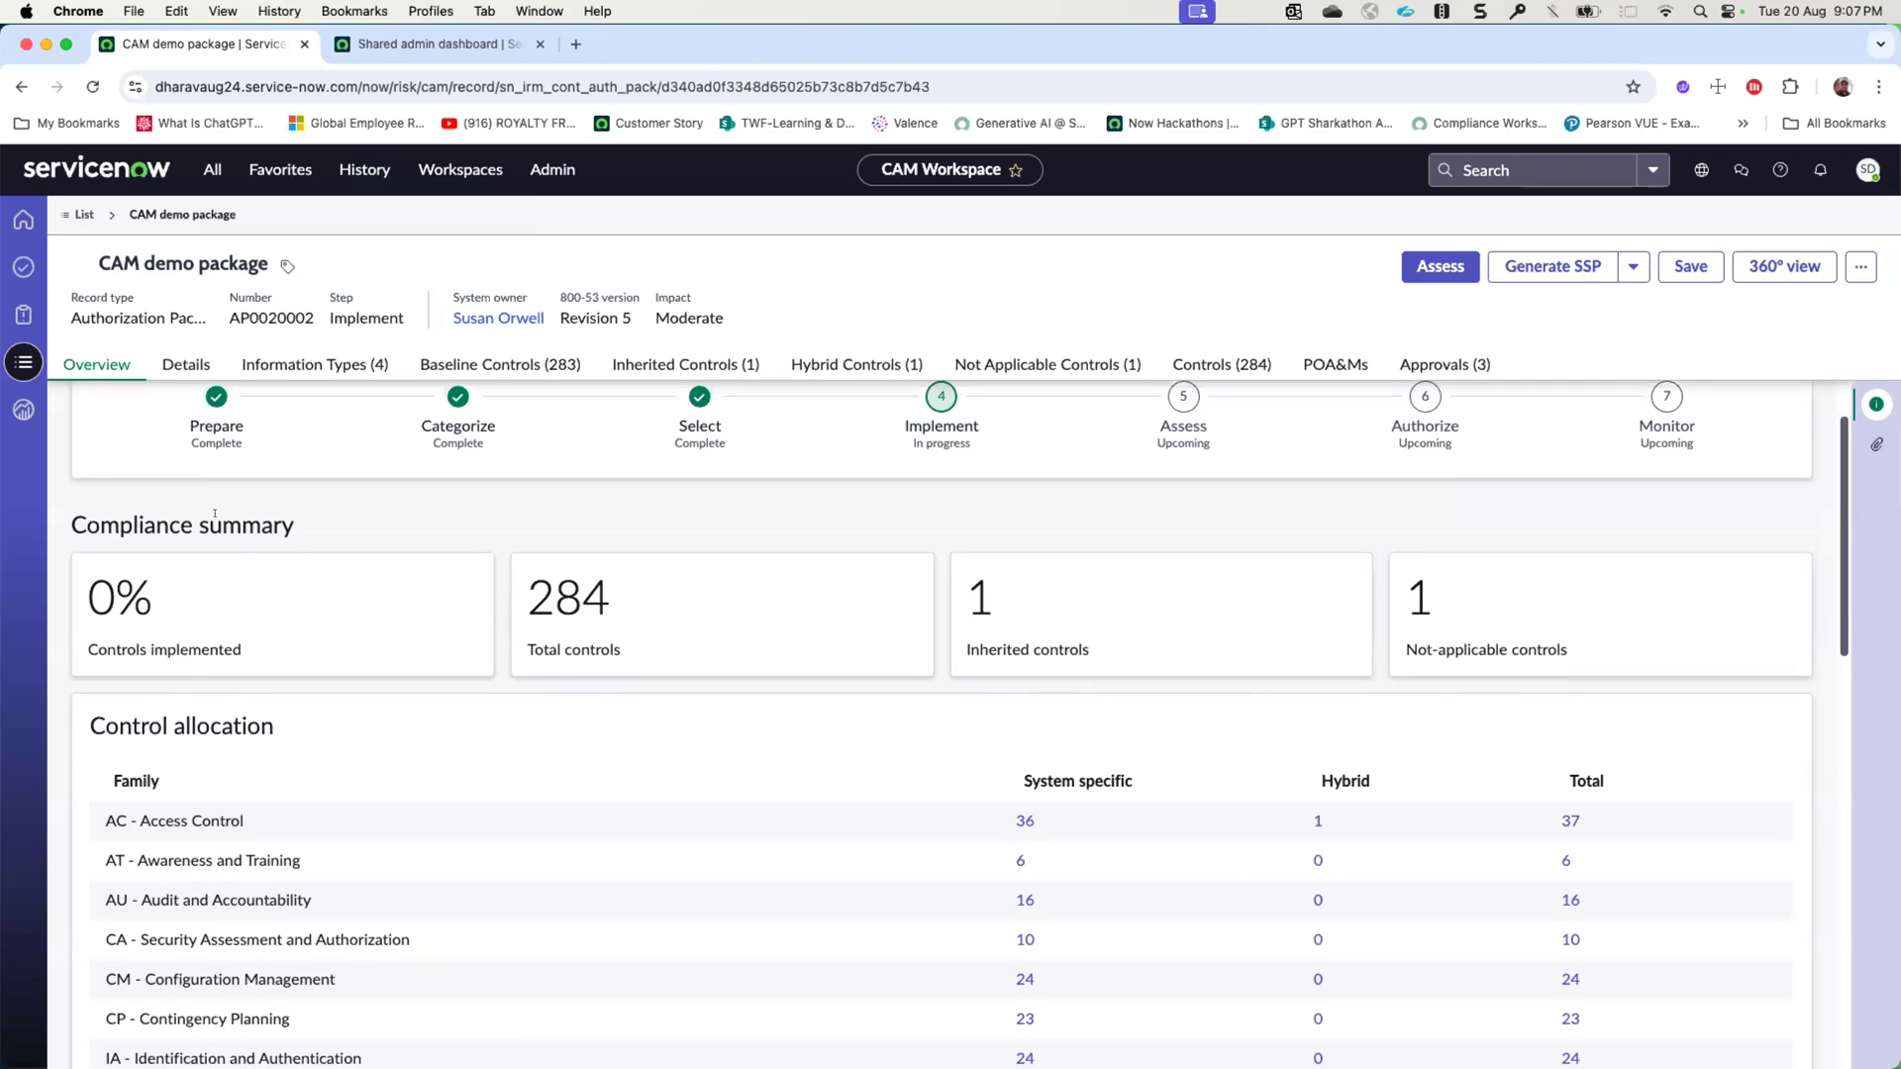
{"action": "left_click_drag", "start_coordinate": [227, 514], "coordinate": [338, 530]}
{"action": "scroll", "coordinate": [1423, 598], "scroll_direction": "down", "scroll_amount": 3}
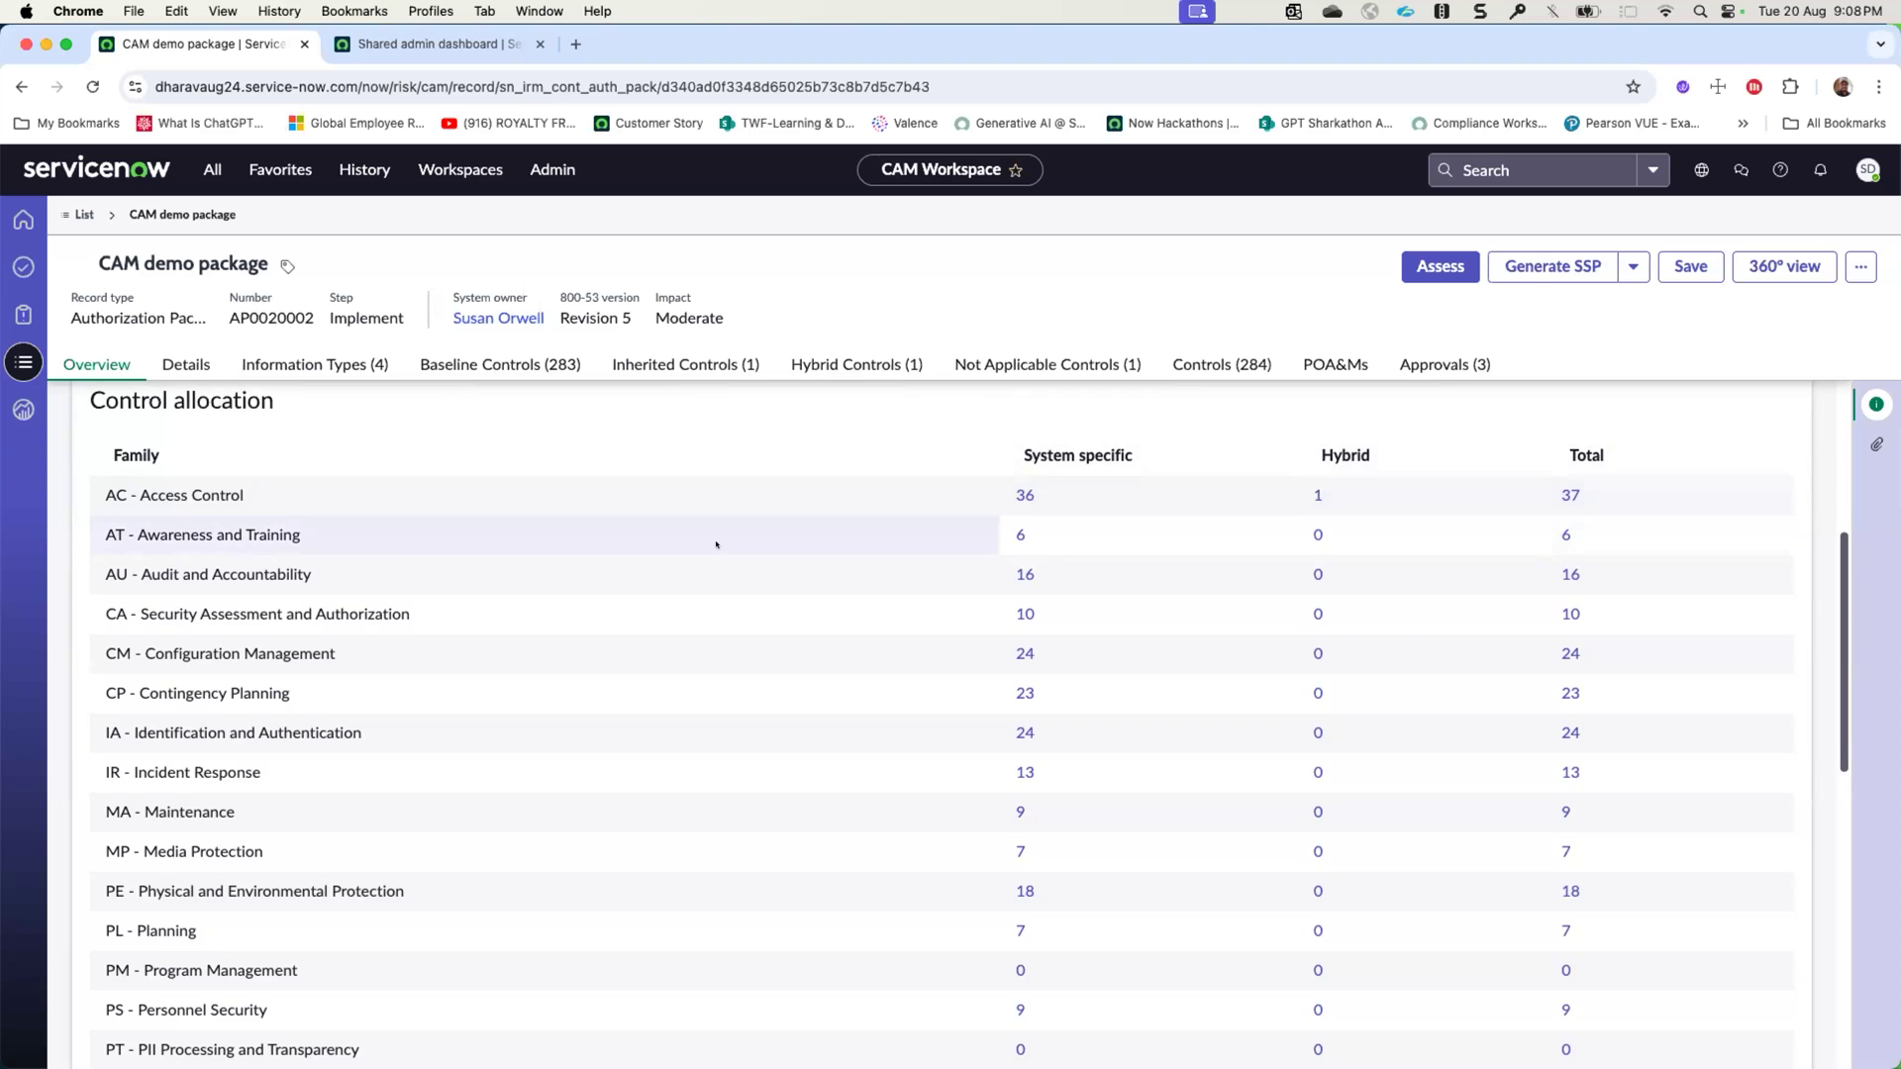
{"action": "scroll", "coordinate": [717, 544], "scroll_direction": "down", "scroll_amount": 8}
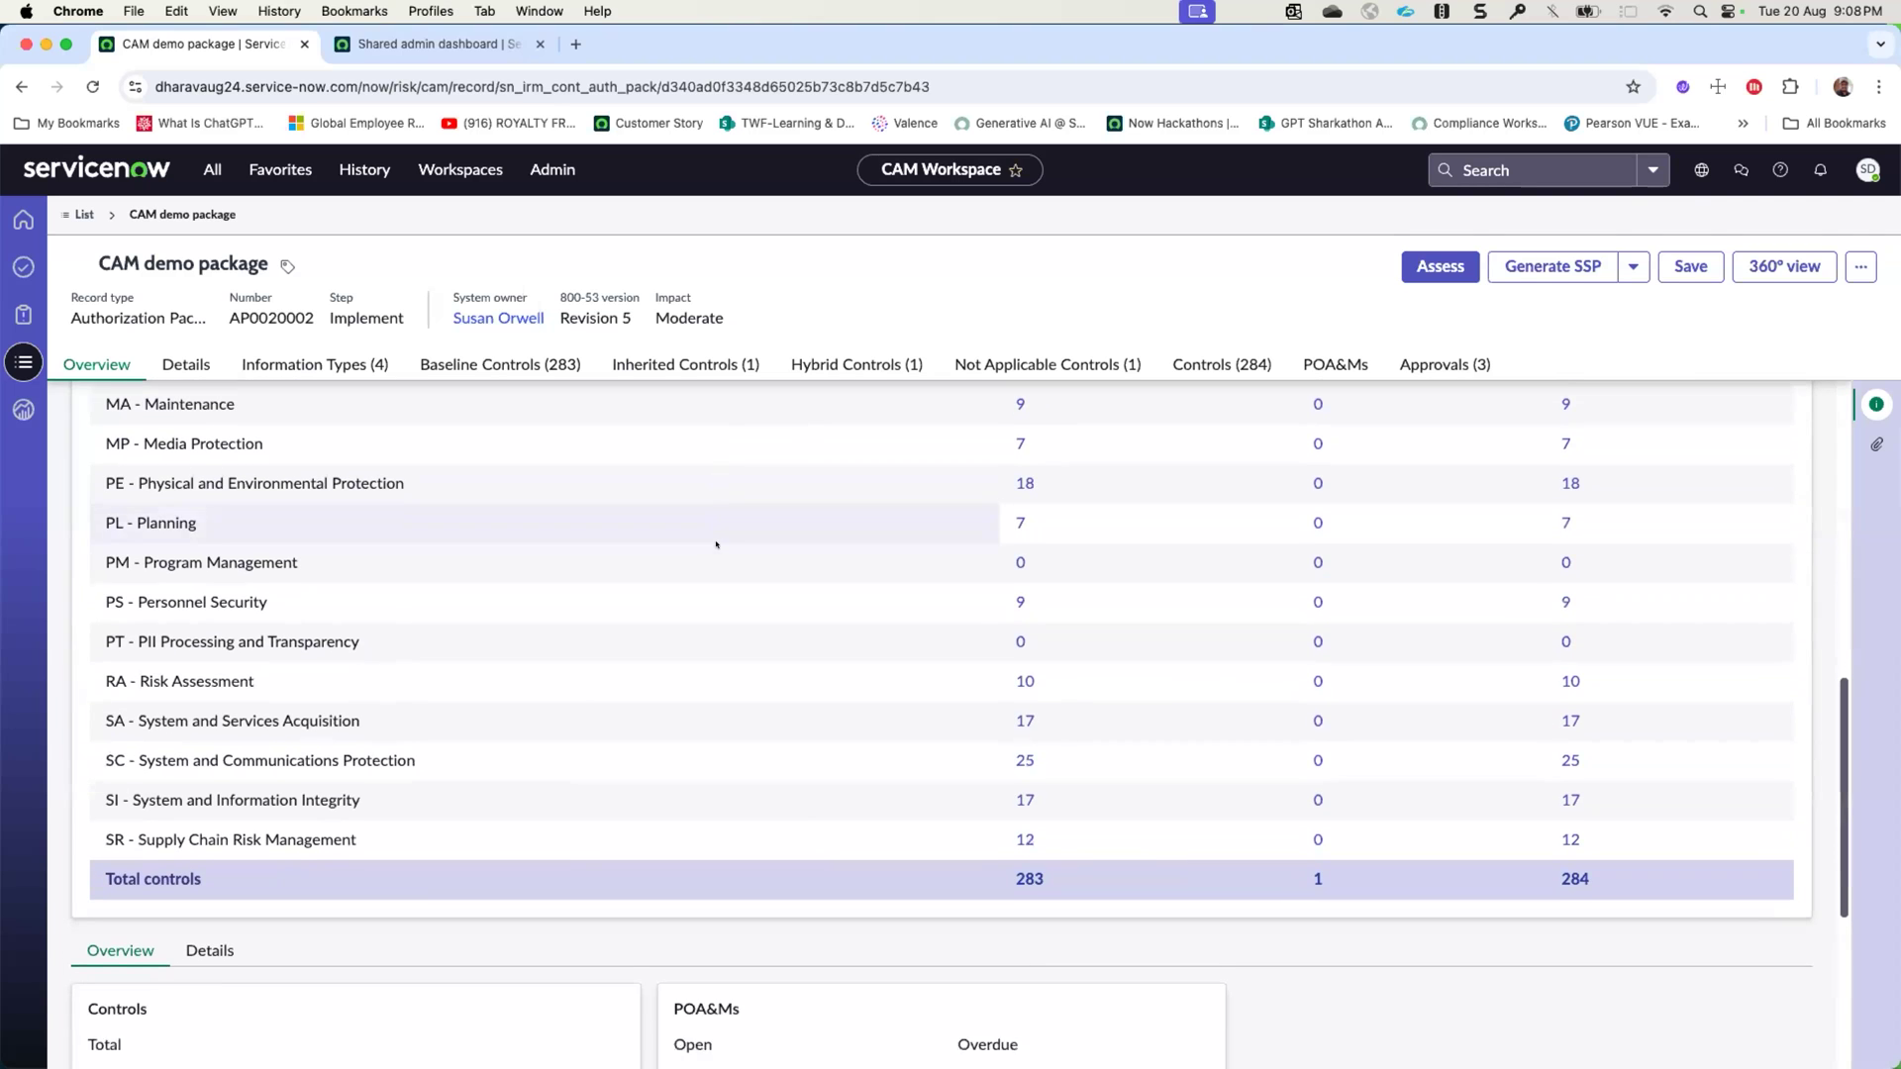
{"action": "scroll", "coordinate": [716, 543], "scroll_direction": "up", "scroll_amount": 5}
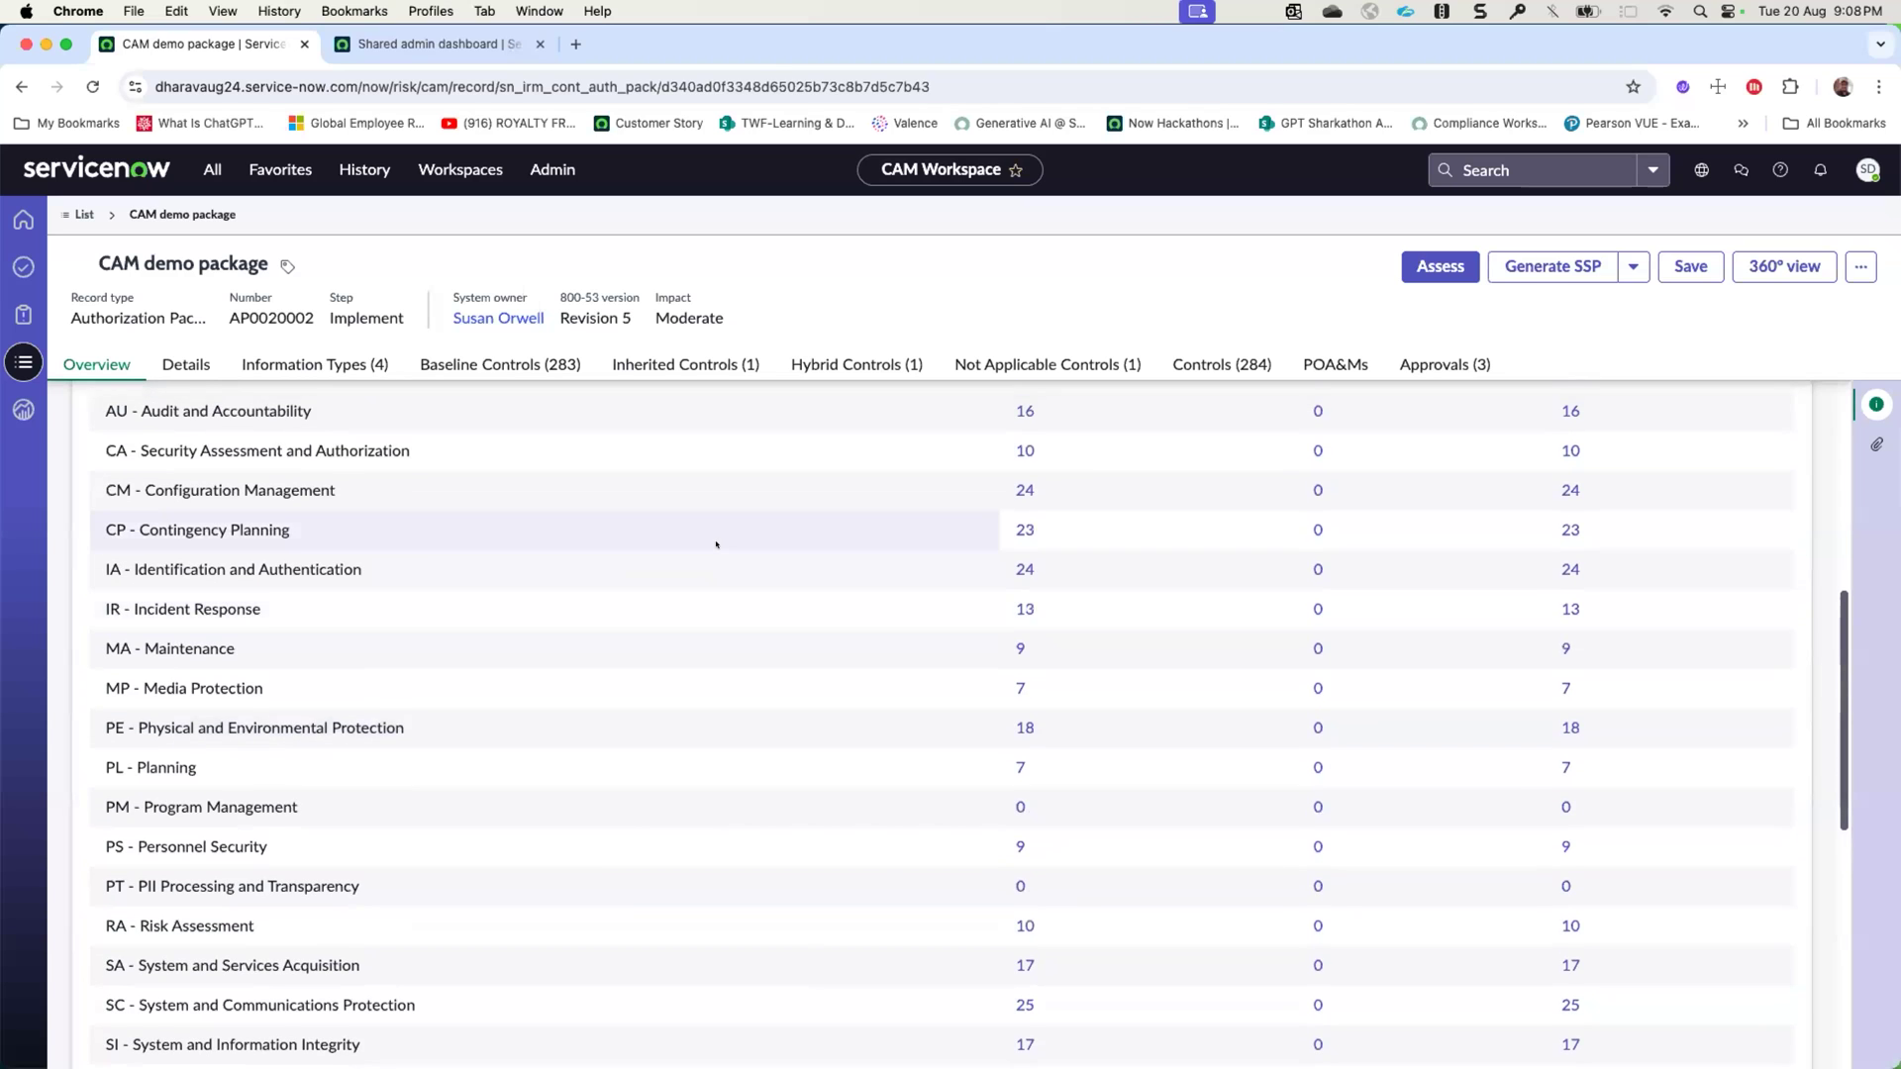
{"action": "scroll", "coordinate": [717, 544], "scroll_direction": "up", "scroll_amount": 4}
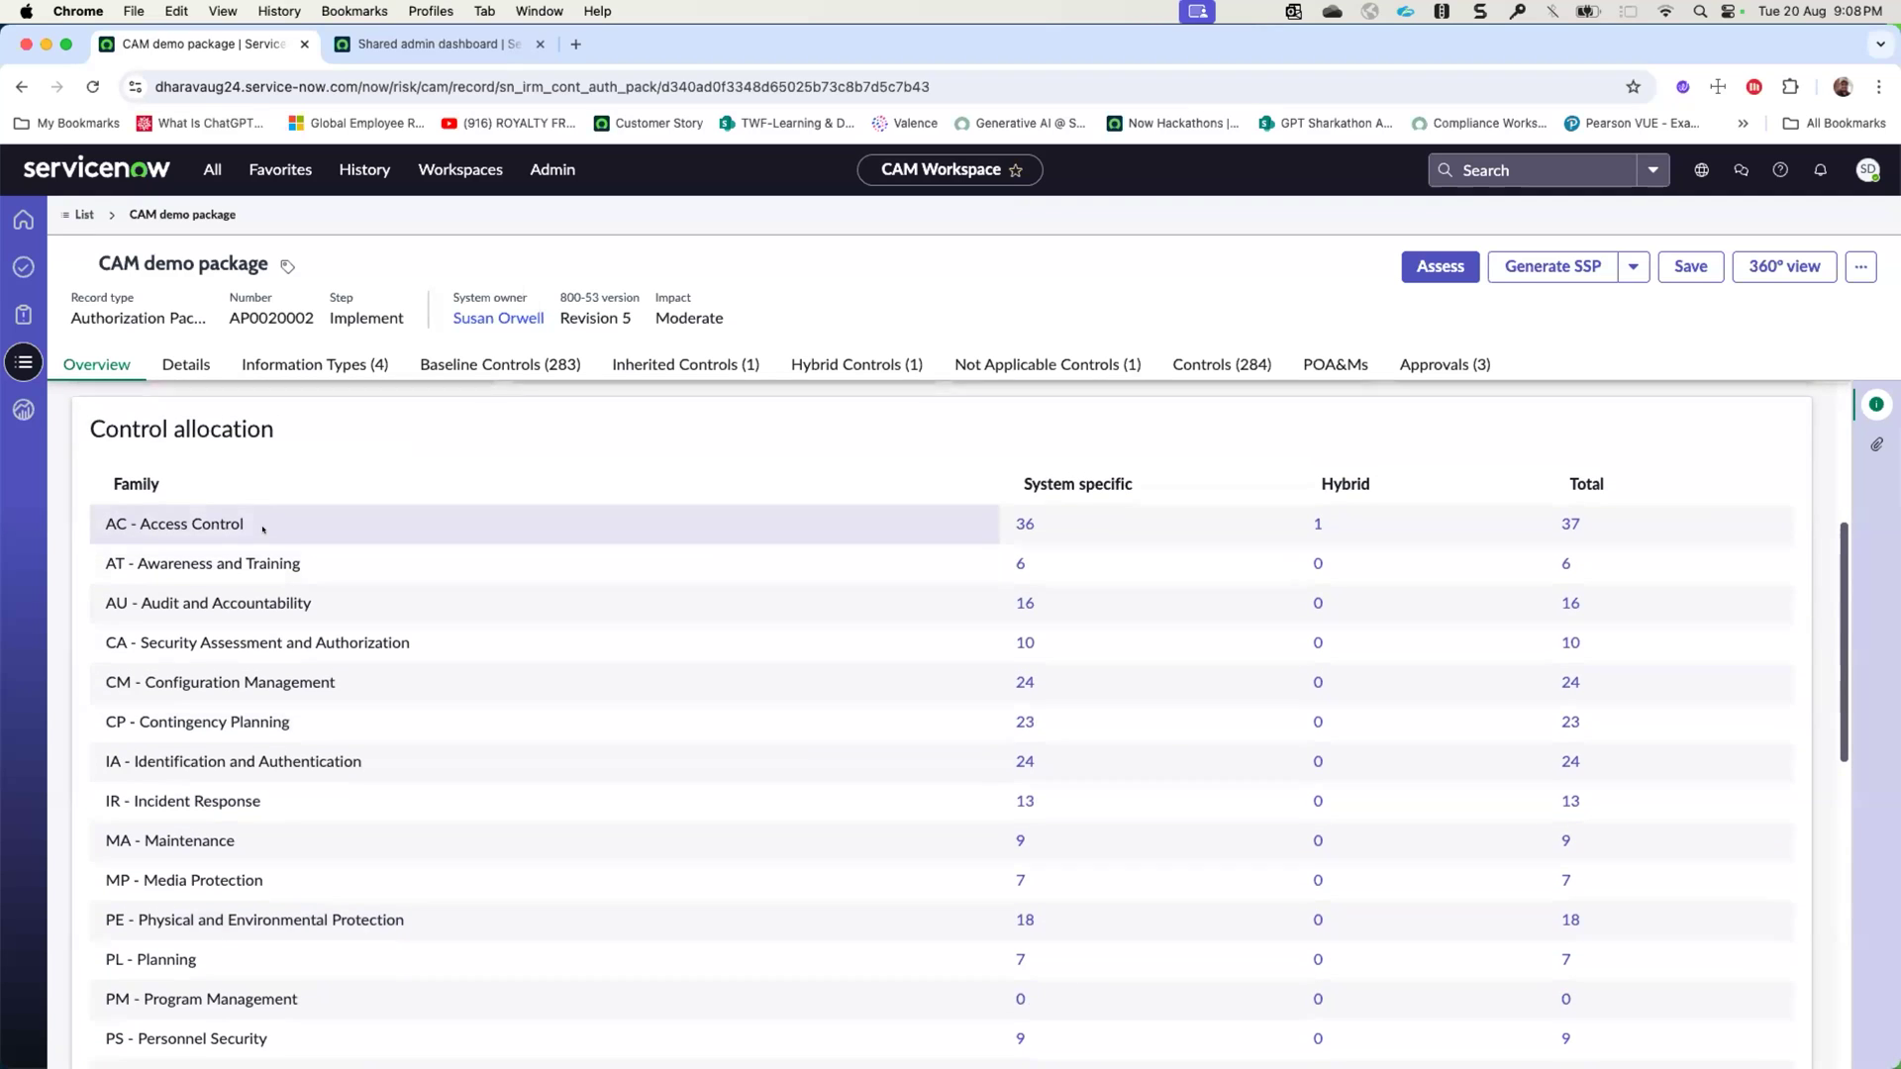
{"action": "scroll", "coordinate": [262, 529], "scroll_direction": "down", "scroll_amount": 10}
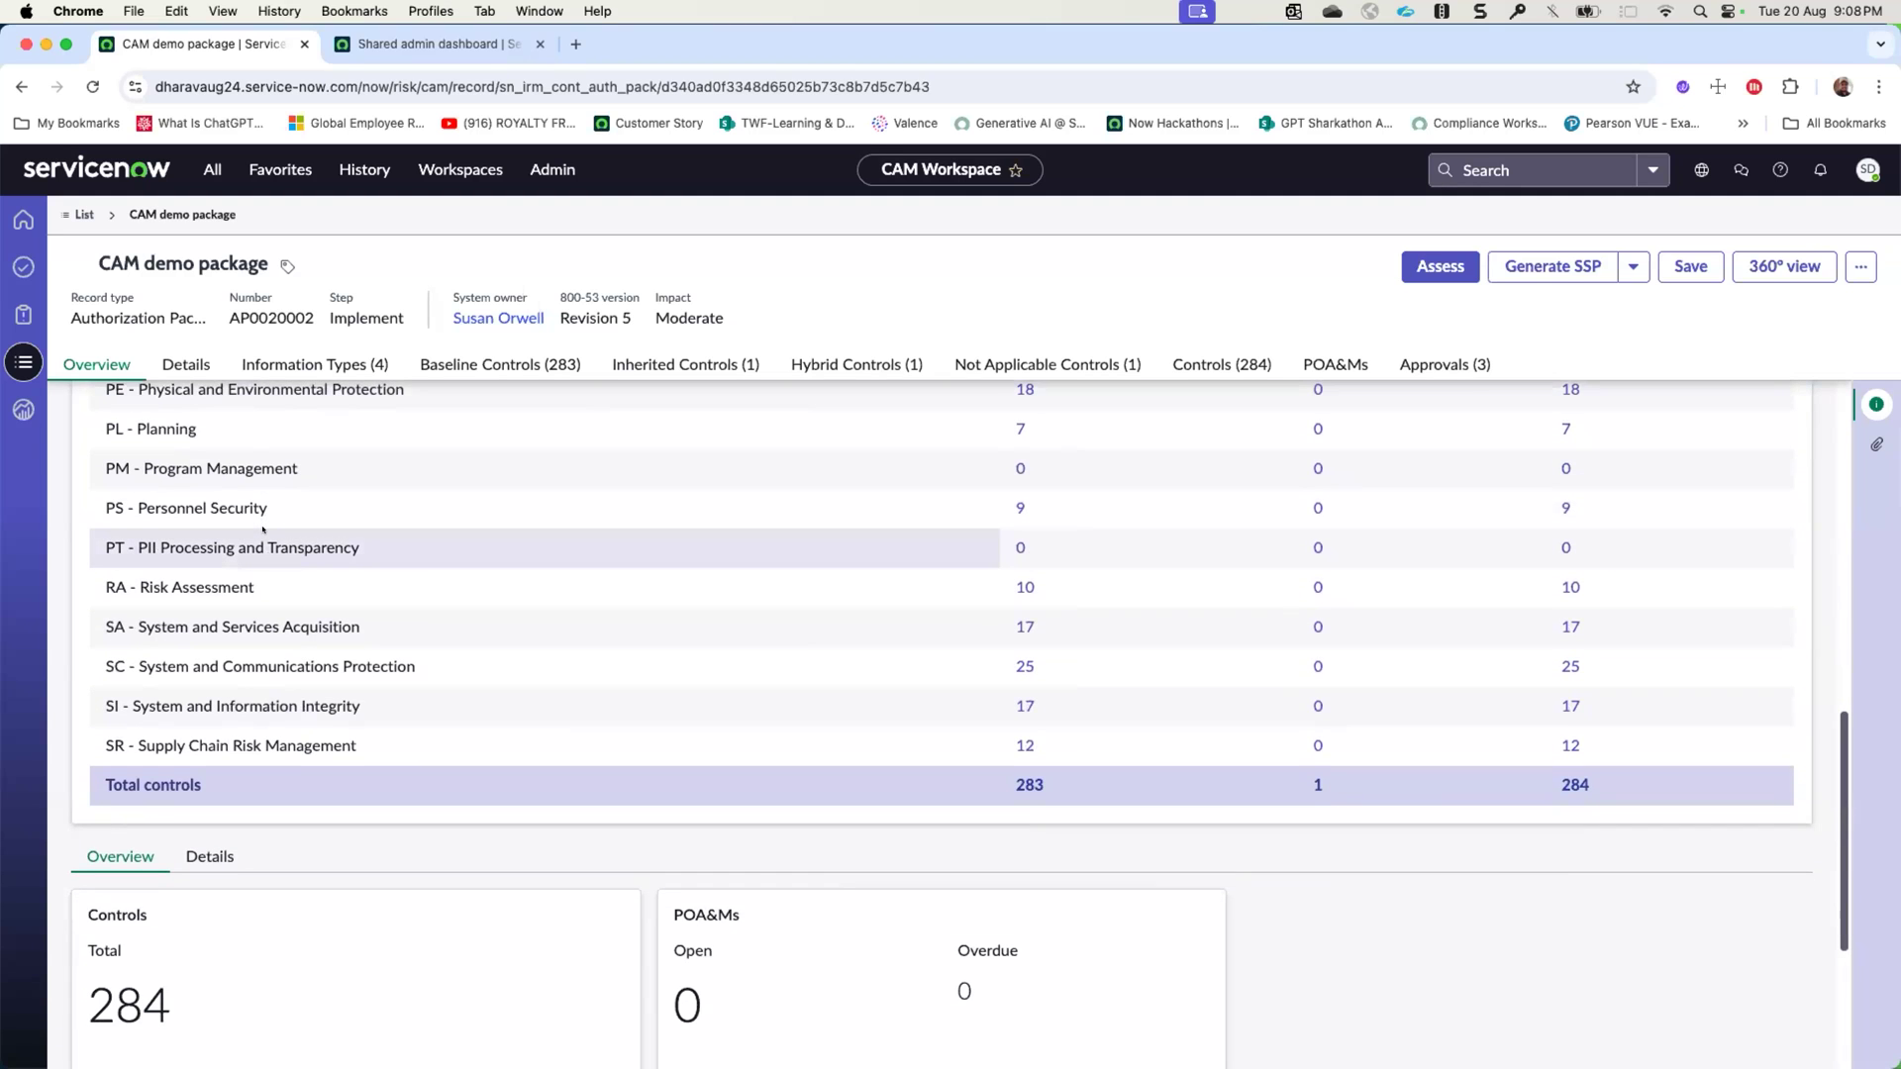
{"action": "scroll", "coordinate": [262, 529], "scroll_direction": "down", "scroll_amount": 6}
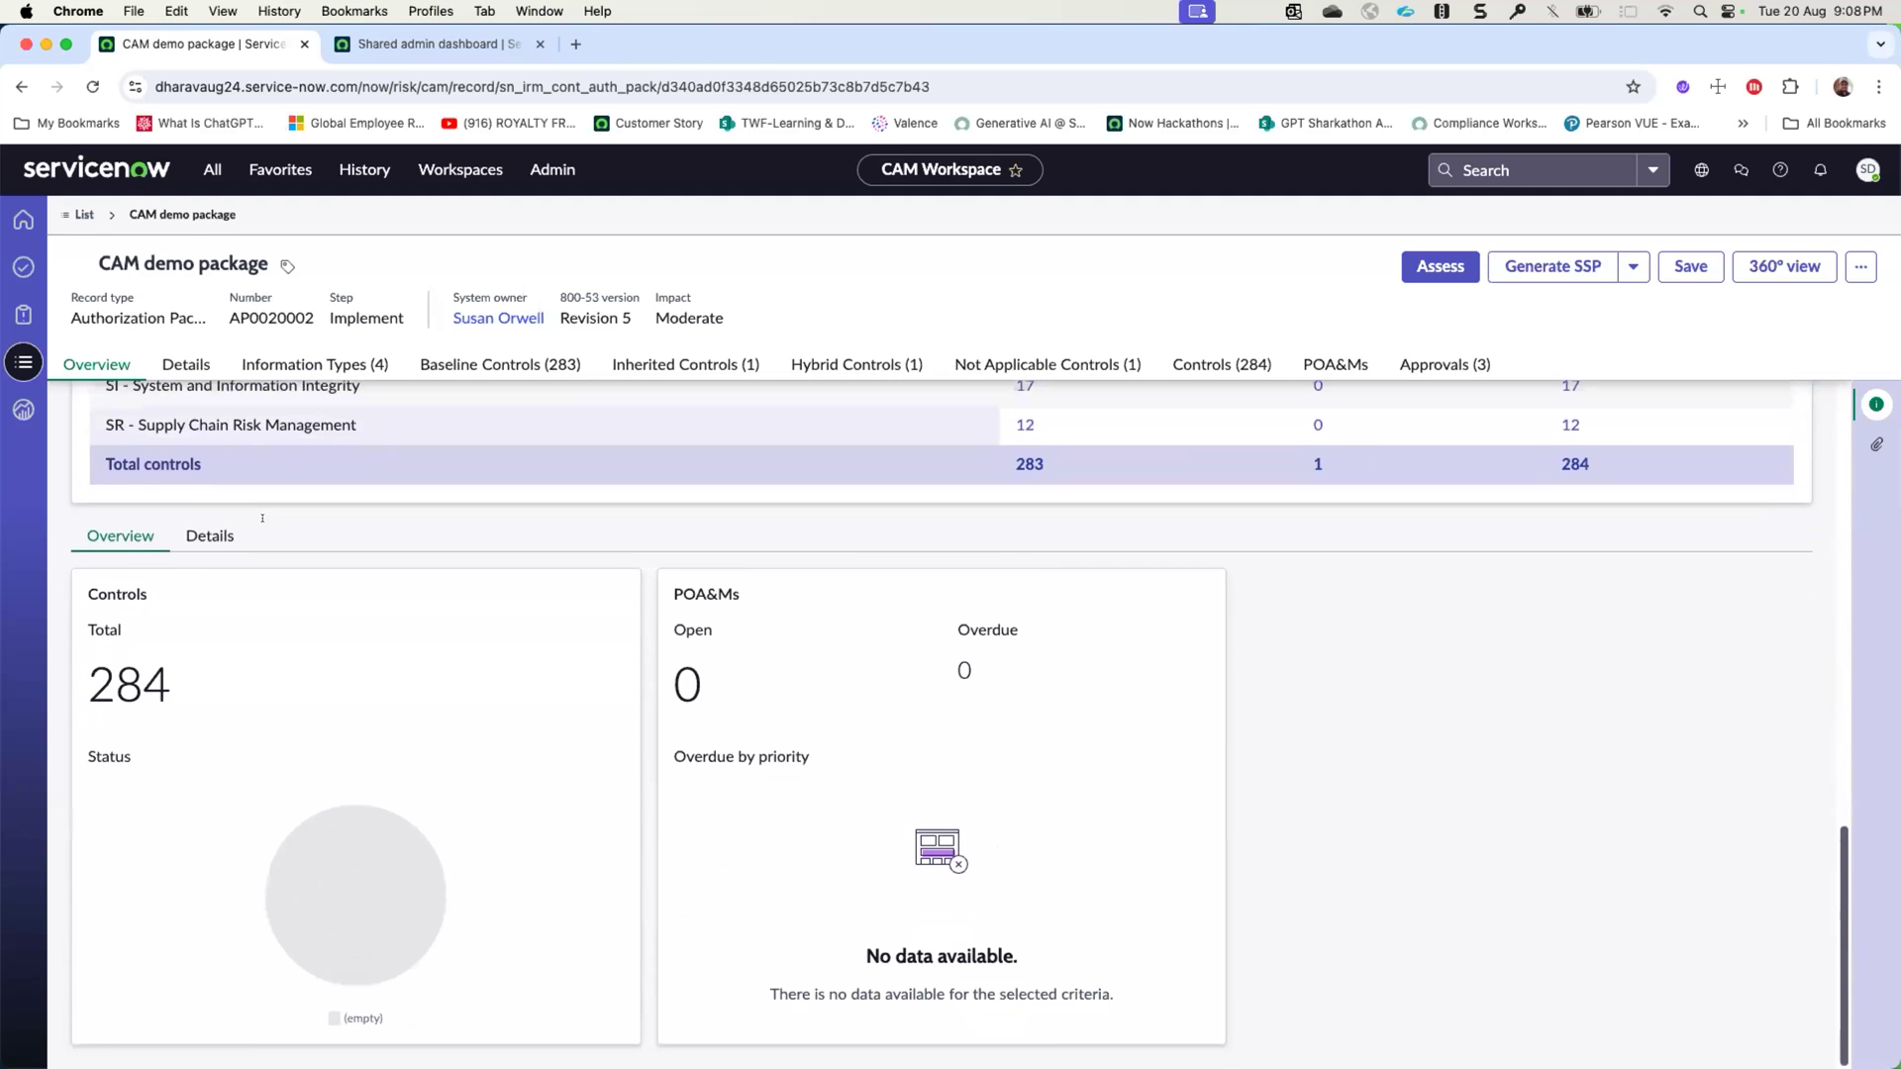
{"action": "mouse_move", "coordinate": [313, 899]}
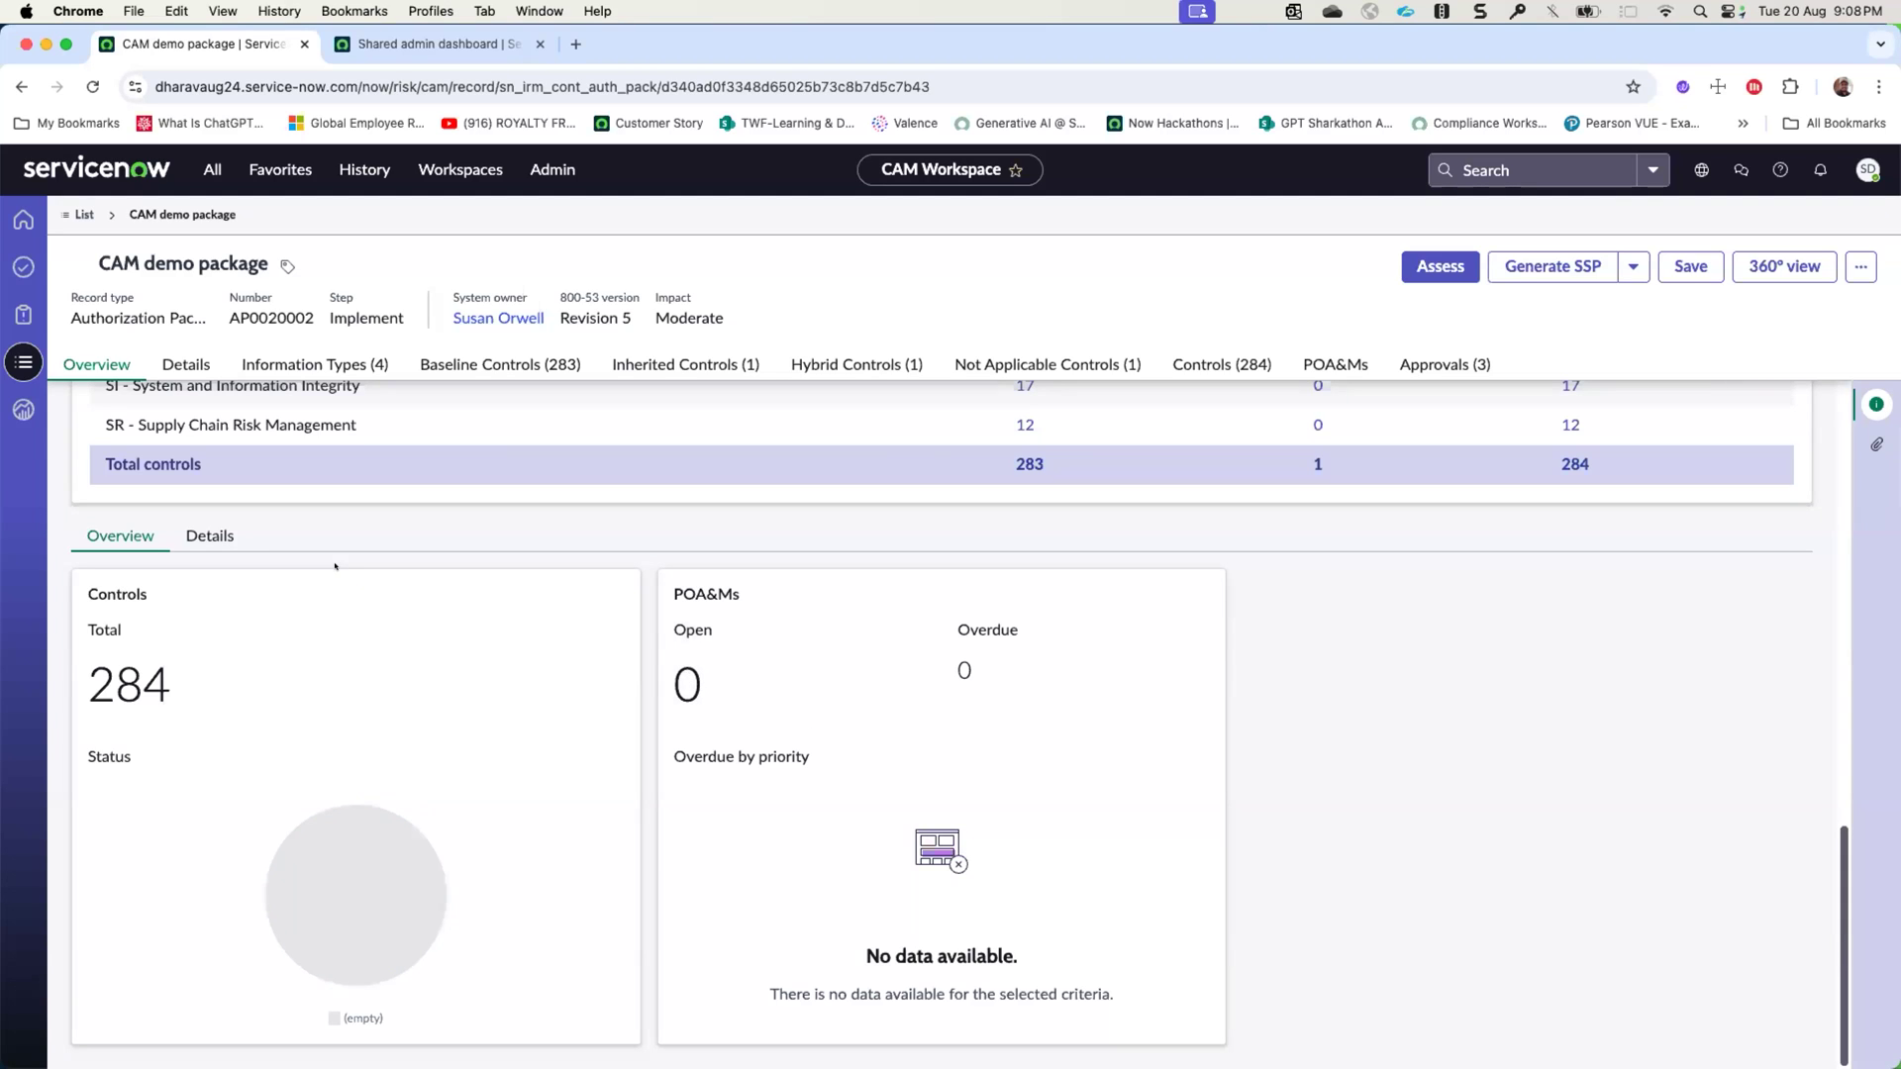
{"action": "left_click", "coordinate": [210, 538]}
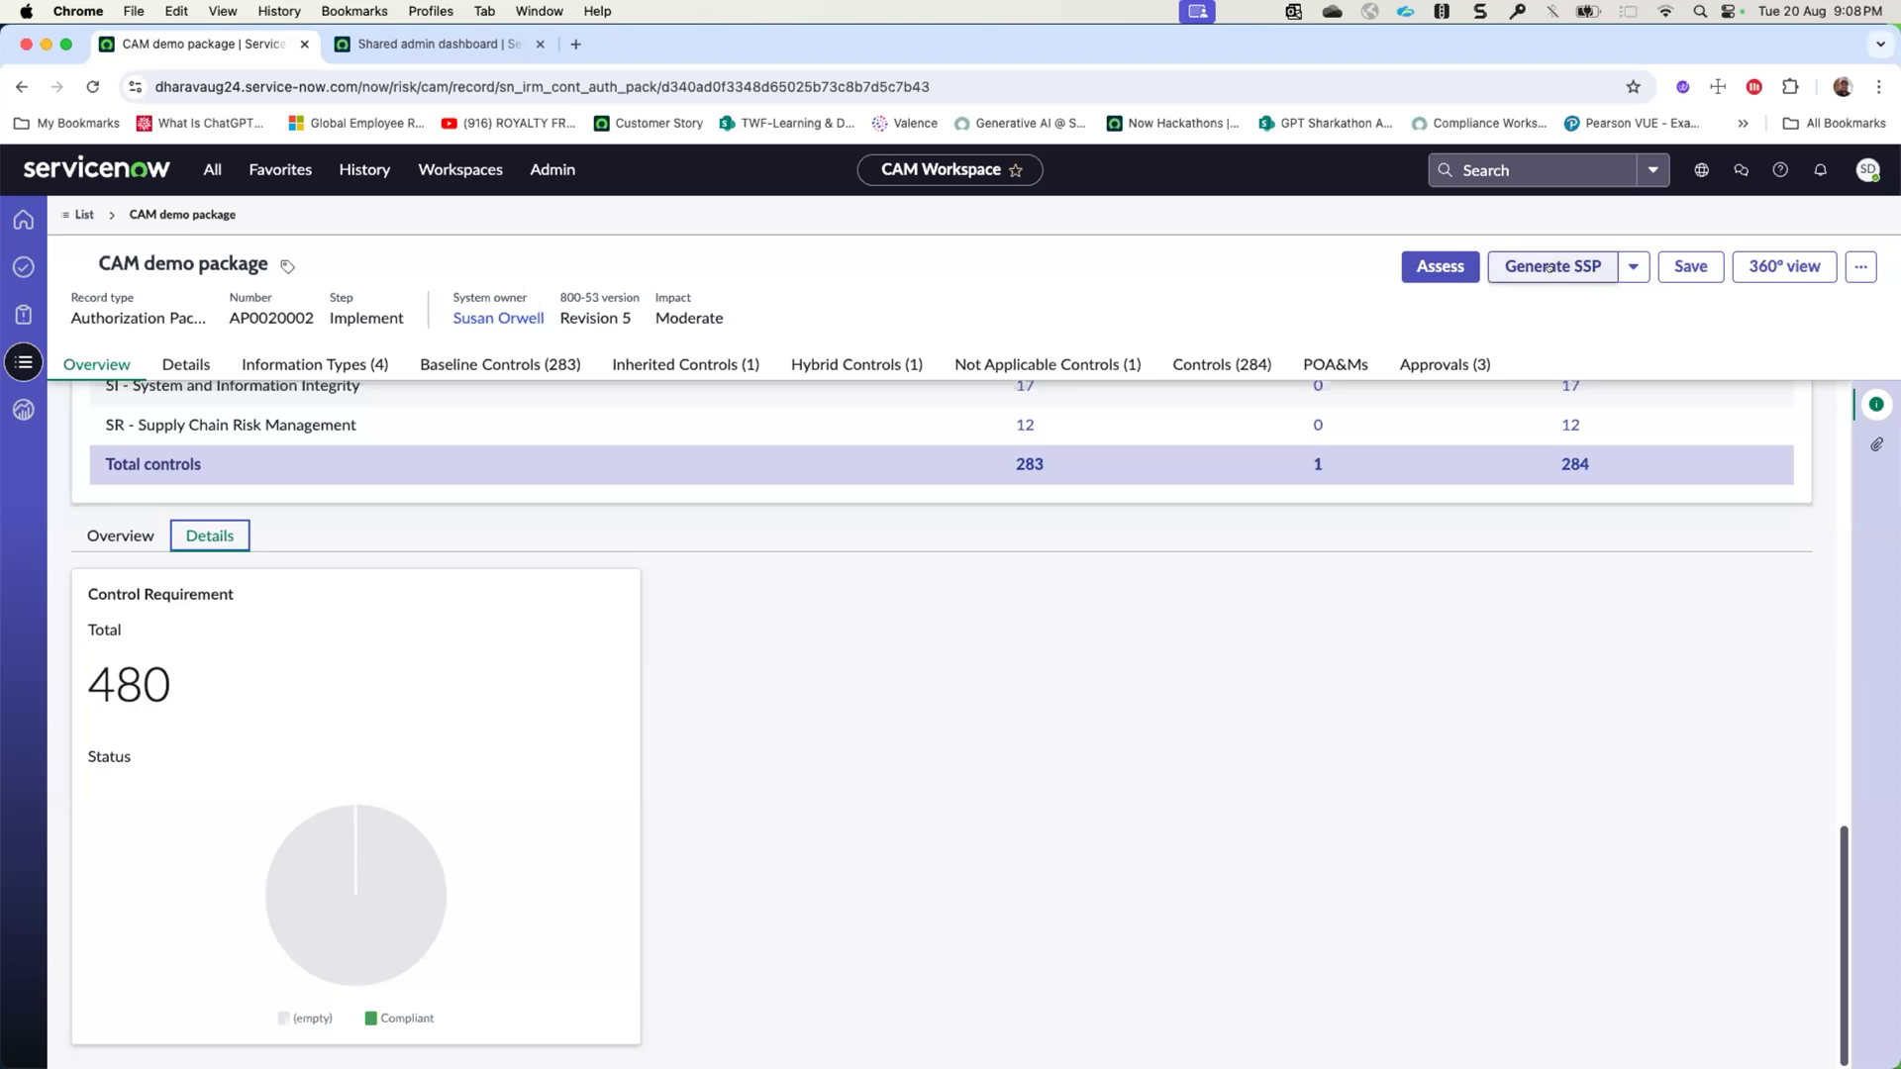
- Generate the SSP report for the CAM demo package and show the package's attachments
{"action": "left_click", "coordinate": [178, 364]}
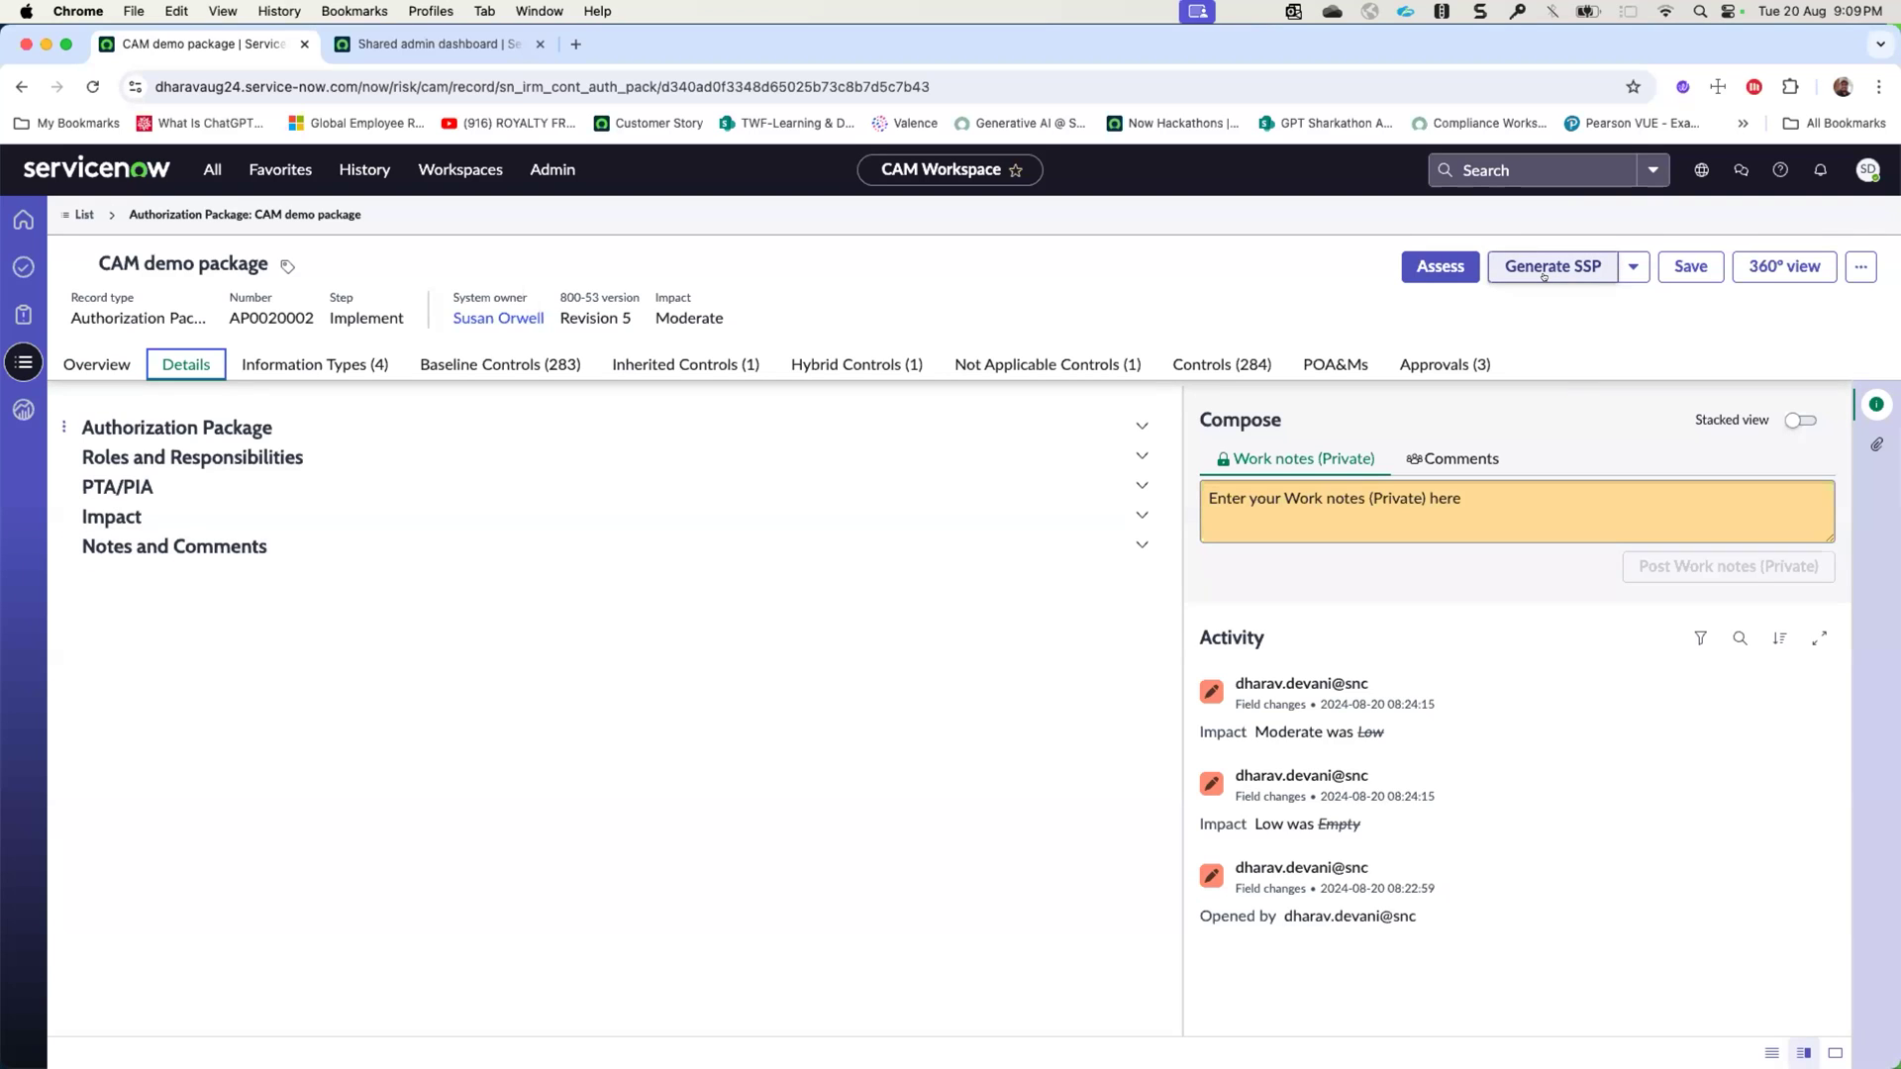
{"action": "left_click", "coordinate": [1633, 267]}
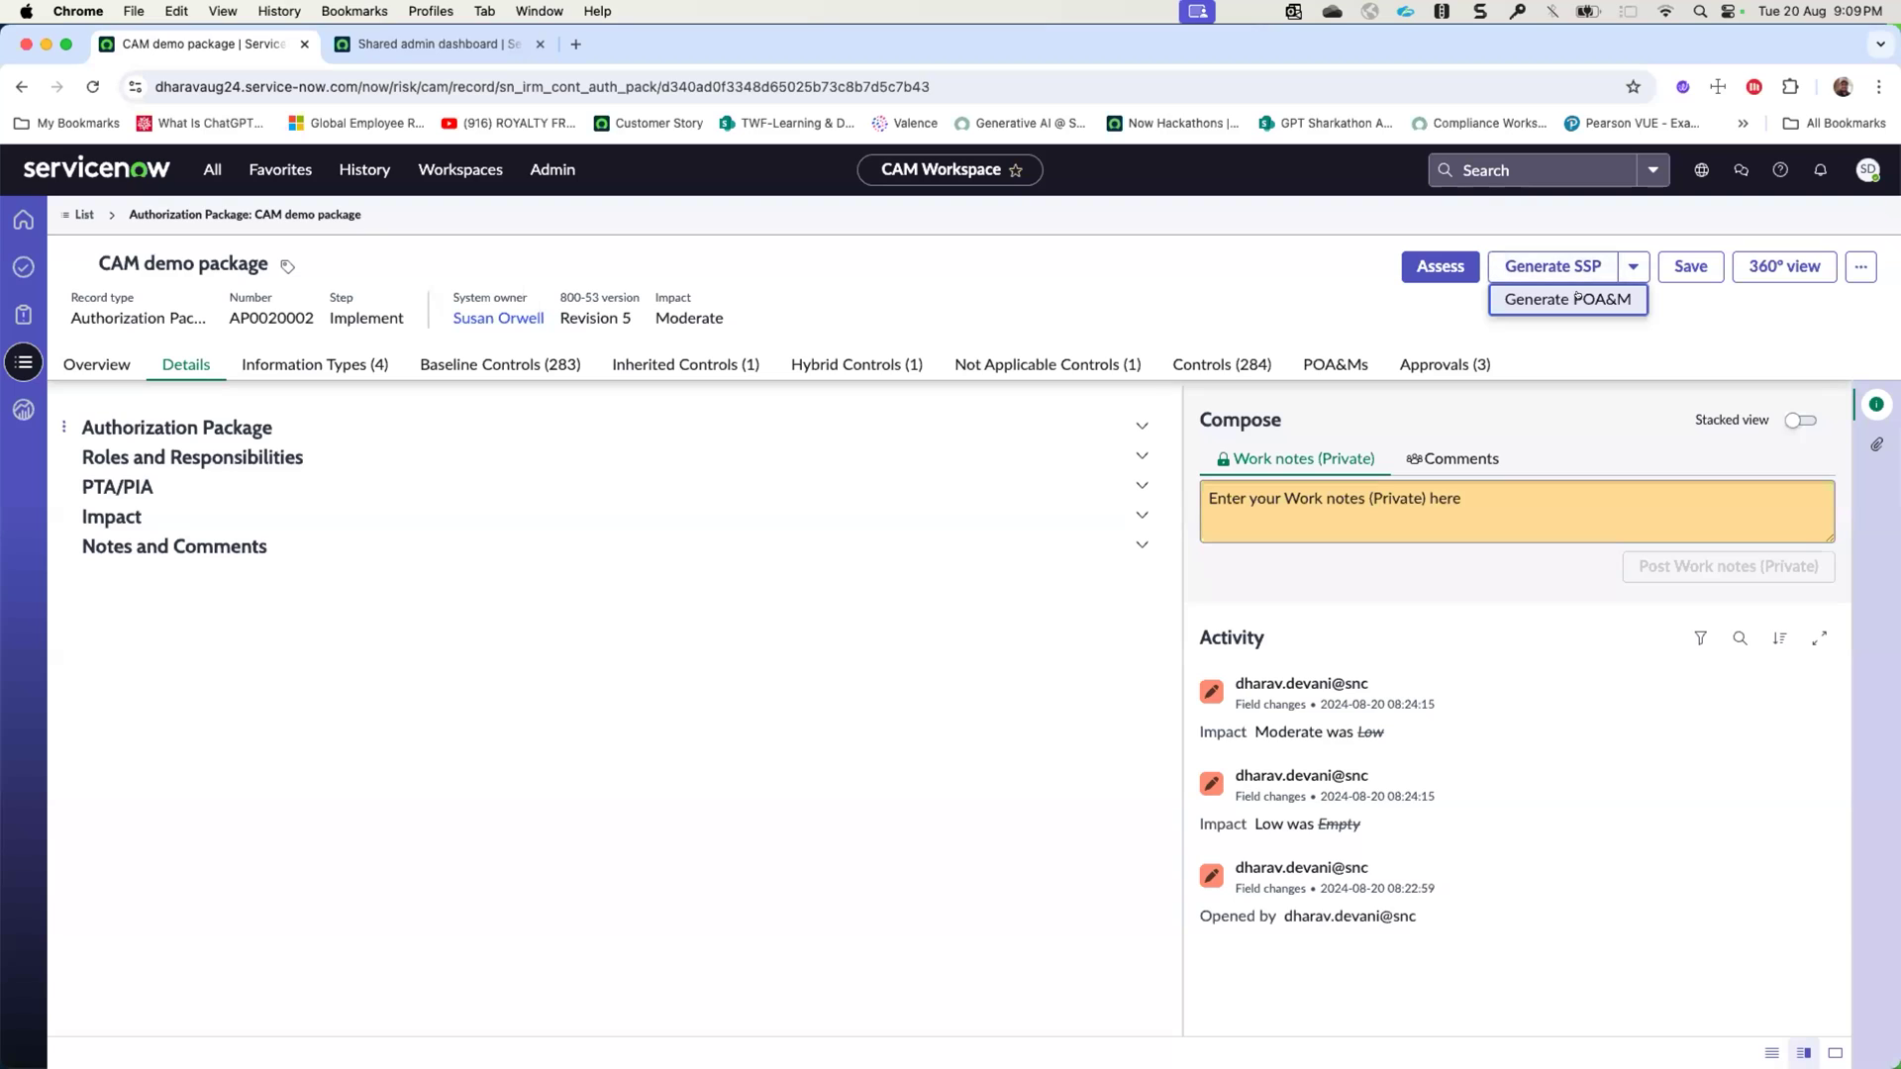
{"action": "left_click", "coordinate": [1495, 297]}
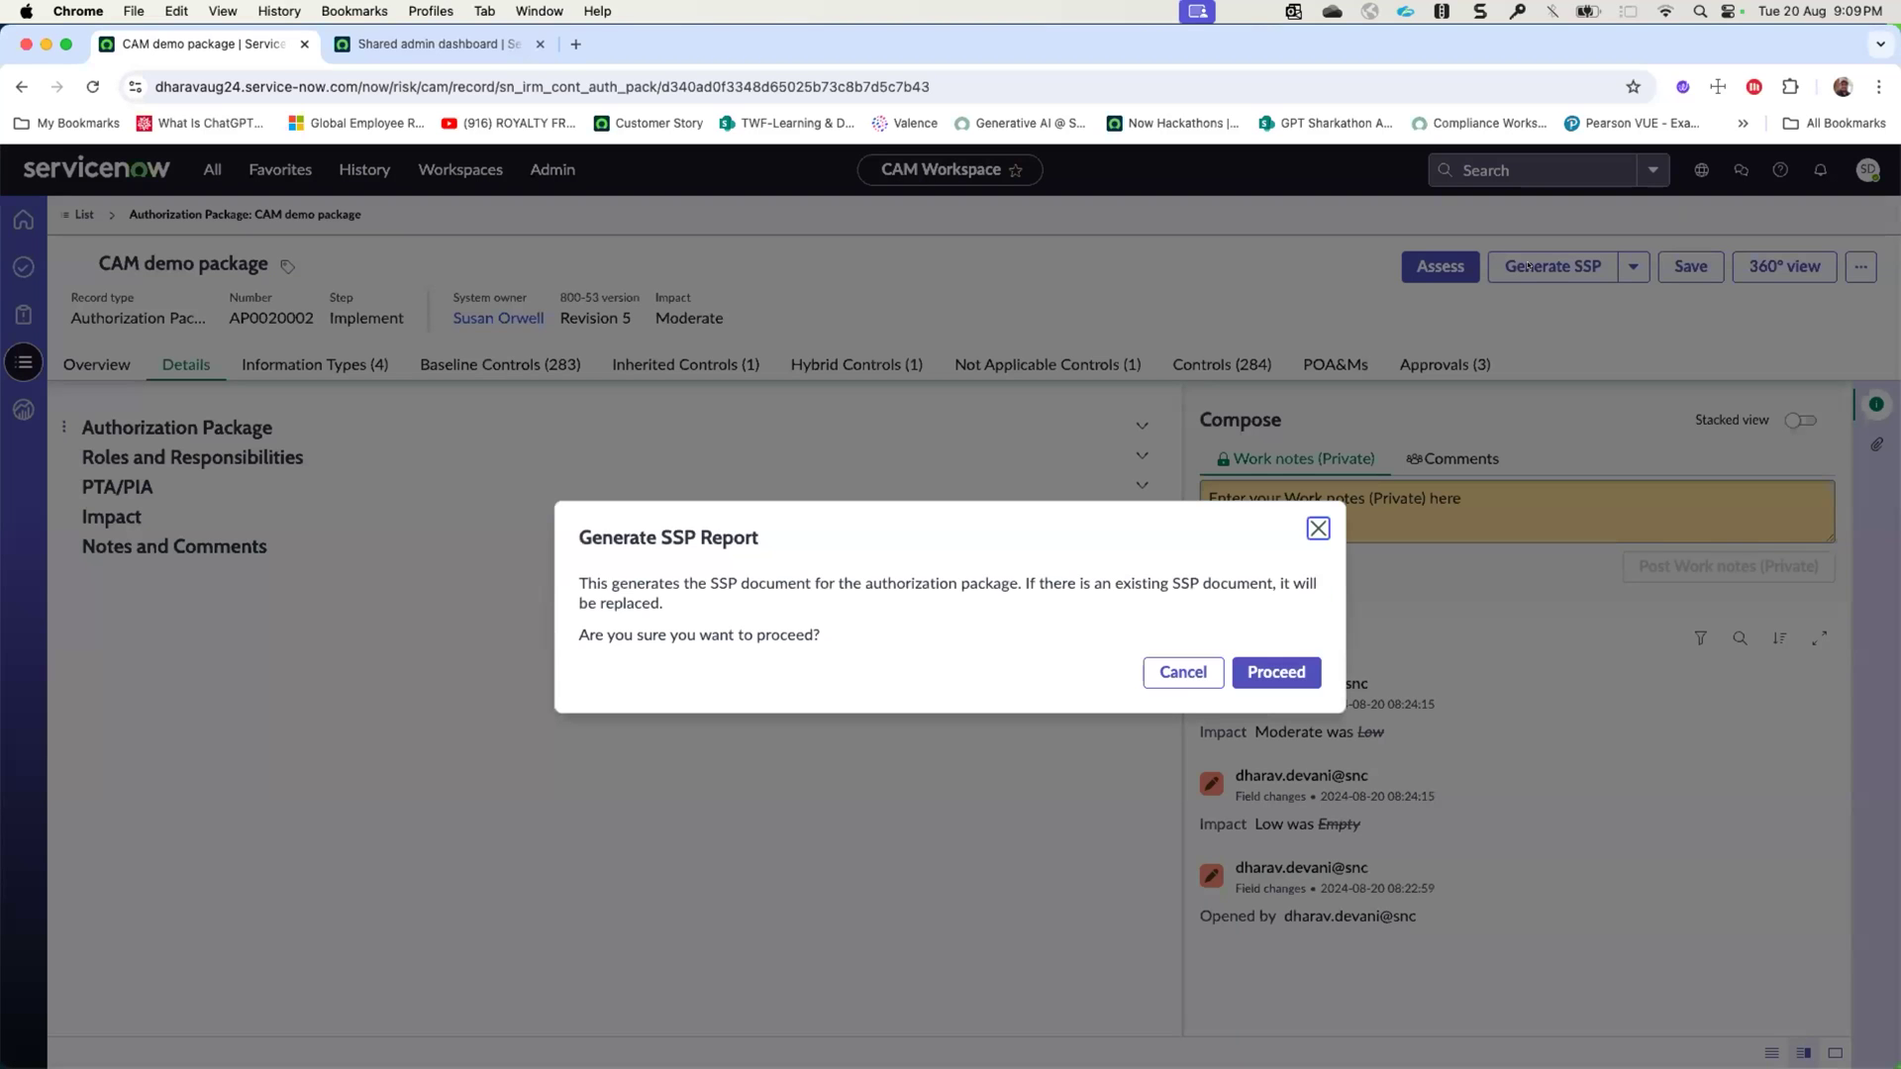
{"action": "left_click_drag", "start_coordinate": [882, 583], "coordinate": [1070, 583]}
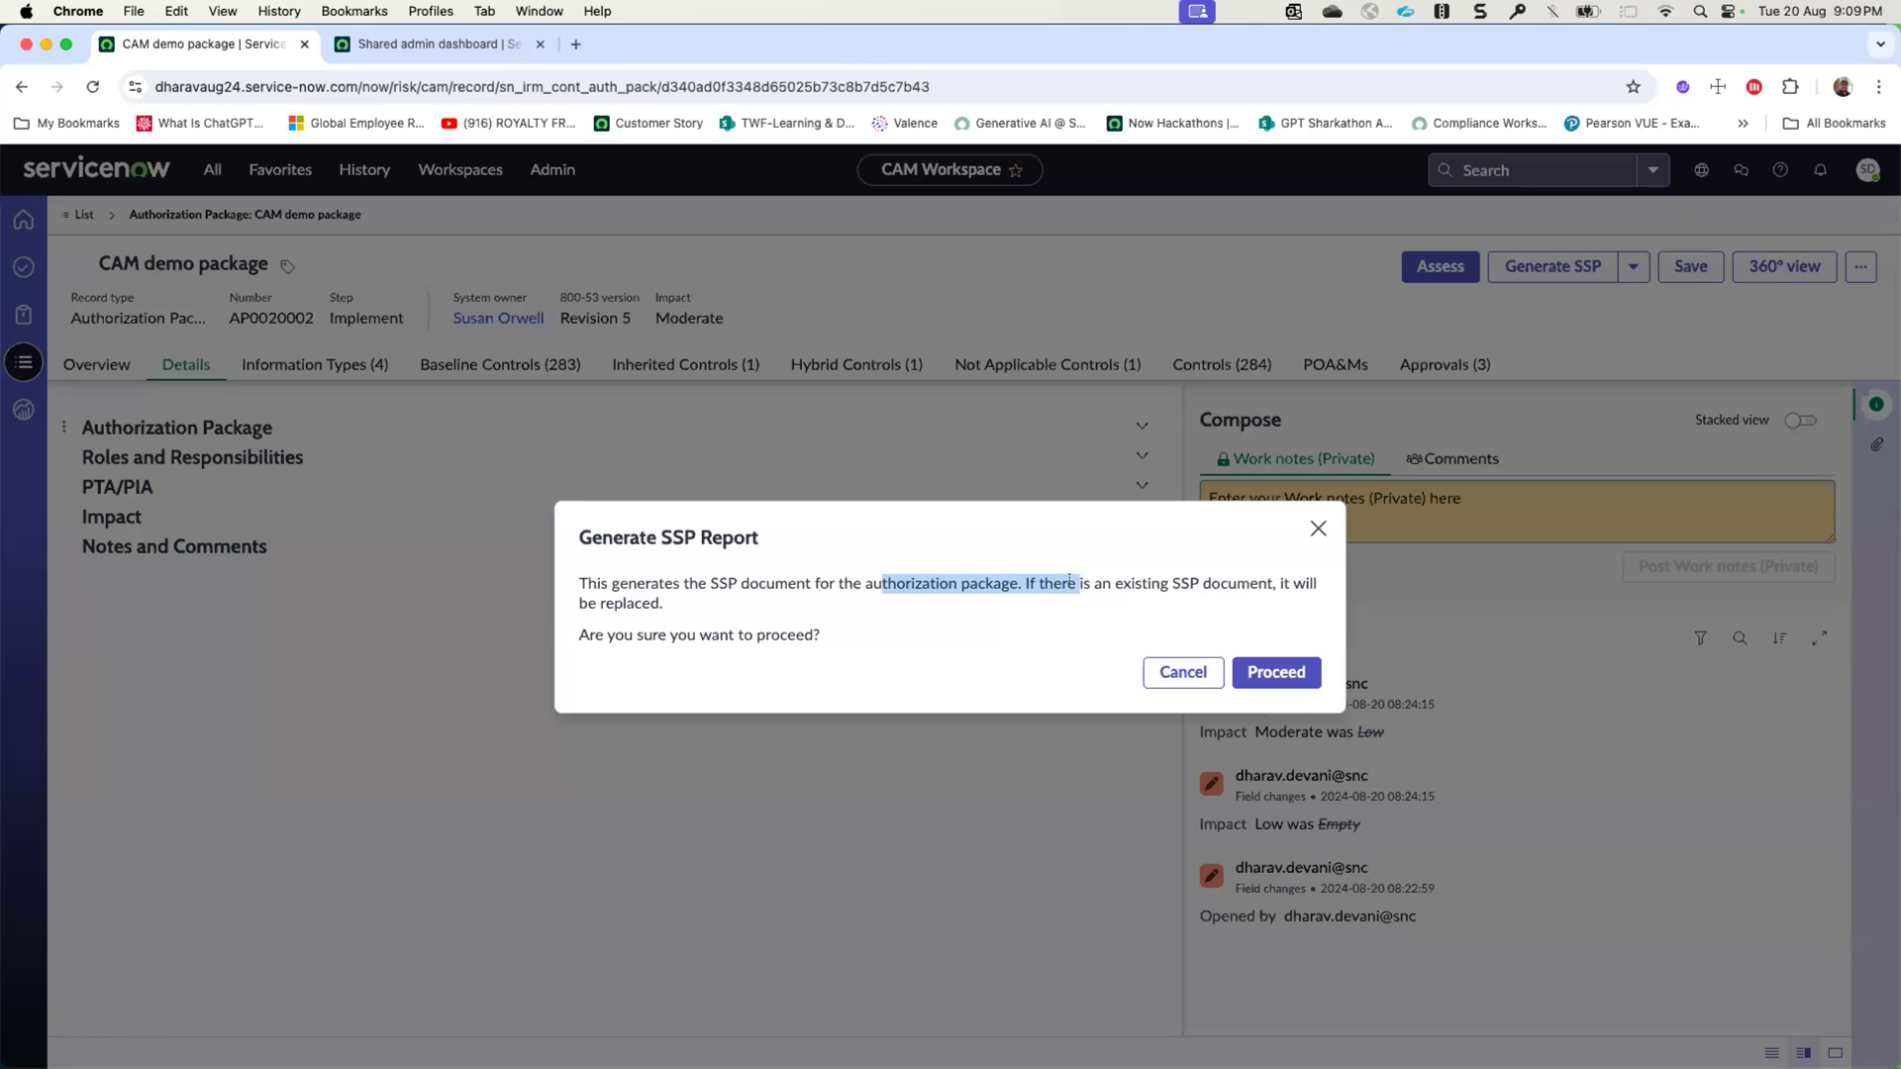
{"action": "left_click", "coordinate": [1144, 583]}
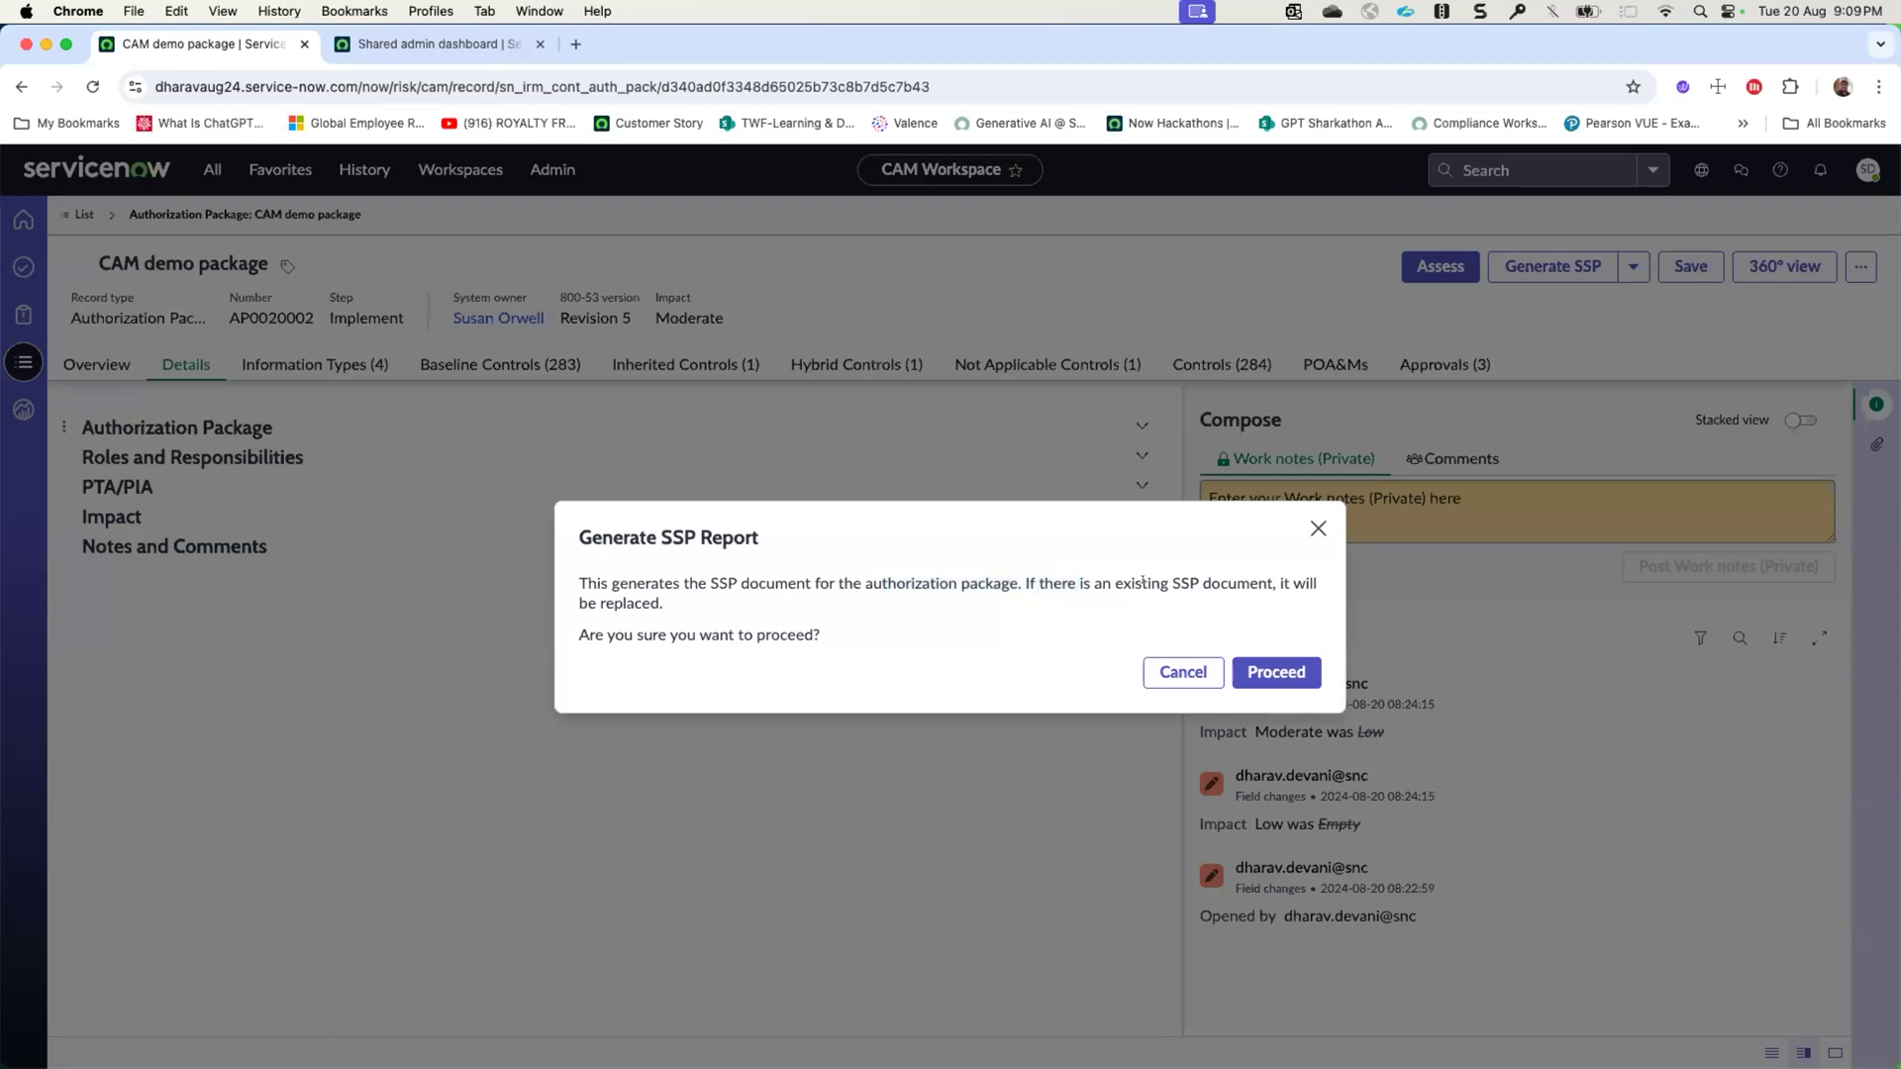
{"action": "left_click", "coordinate": [1255, 660]}
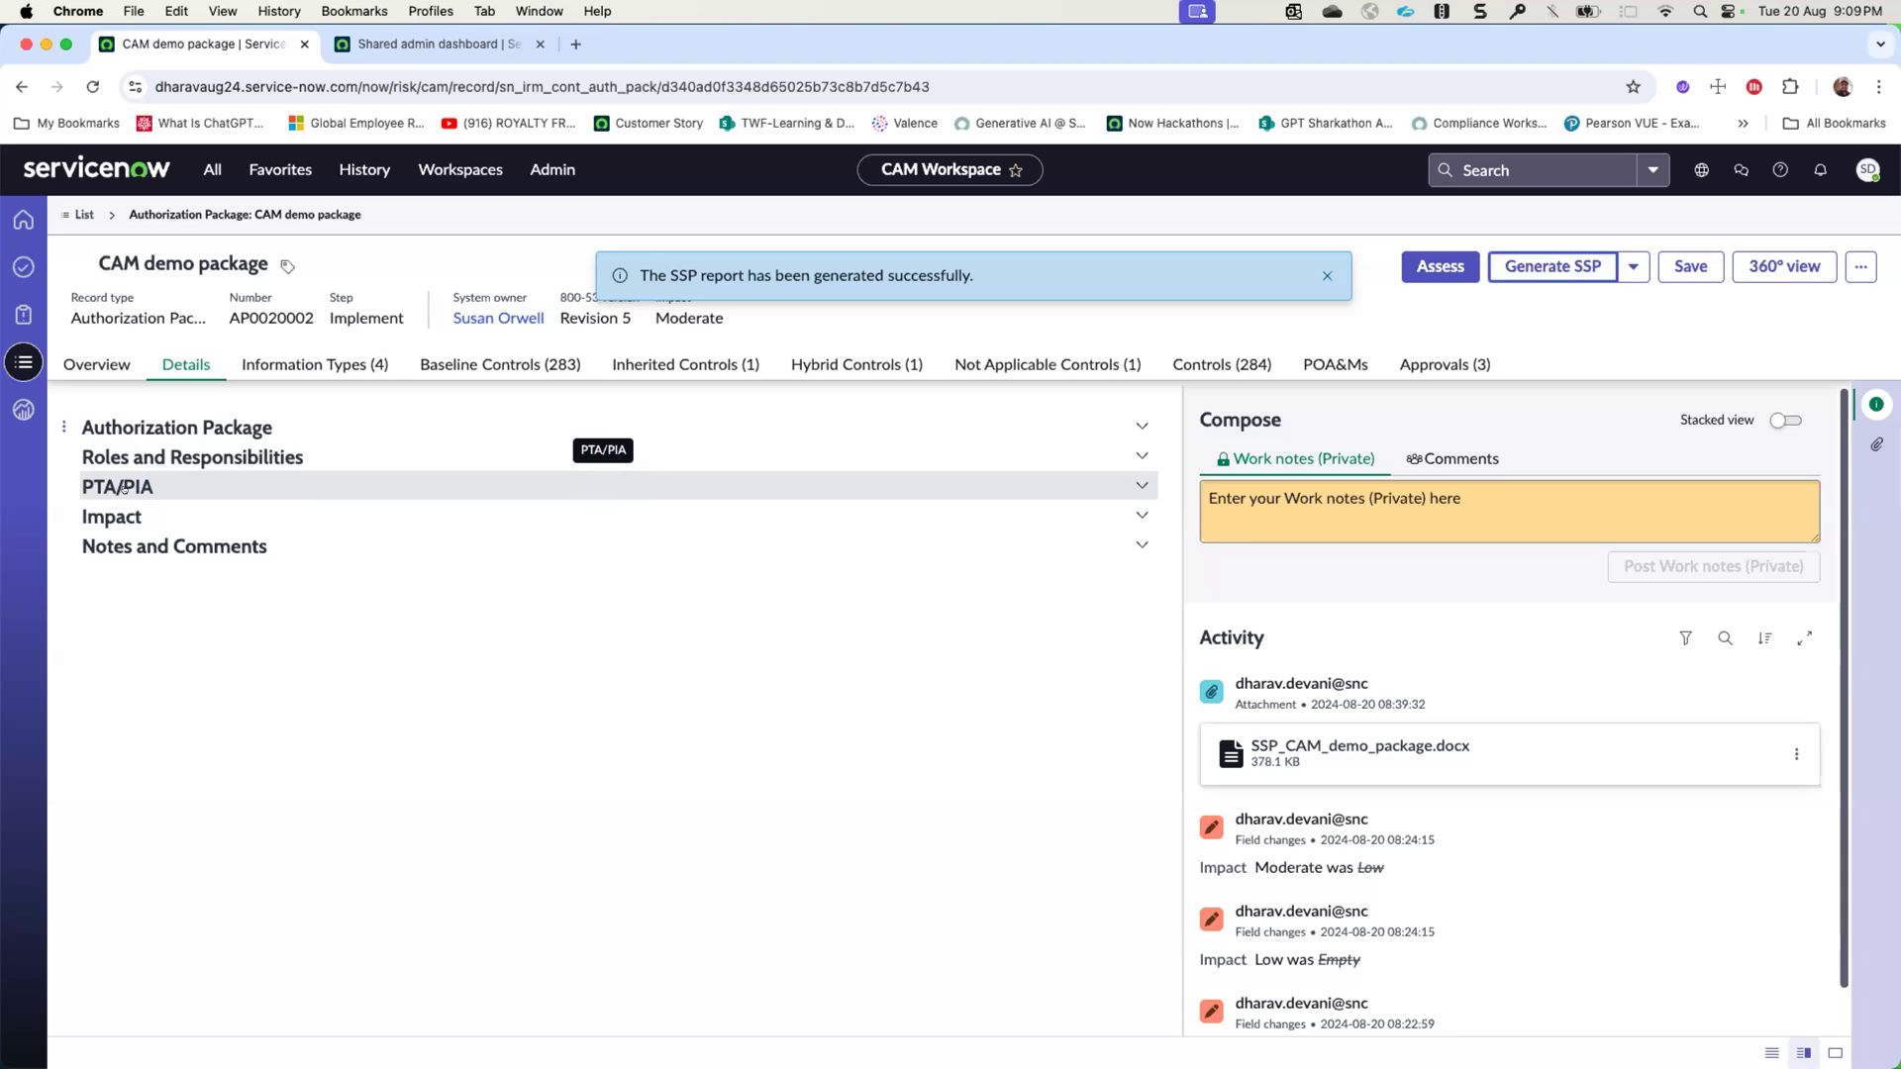
{"action": "left_click", "coordinate": [1875, 443]}
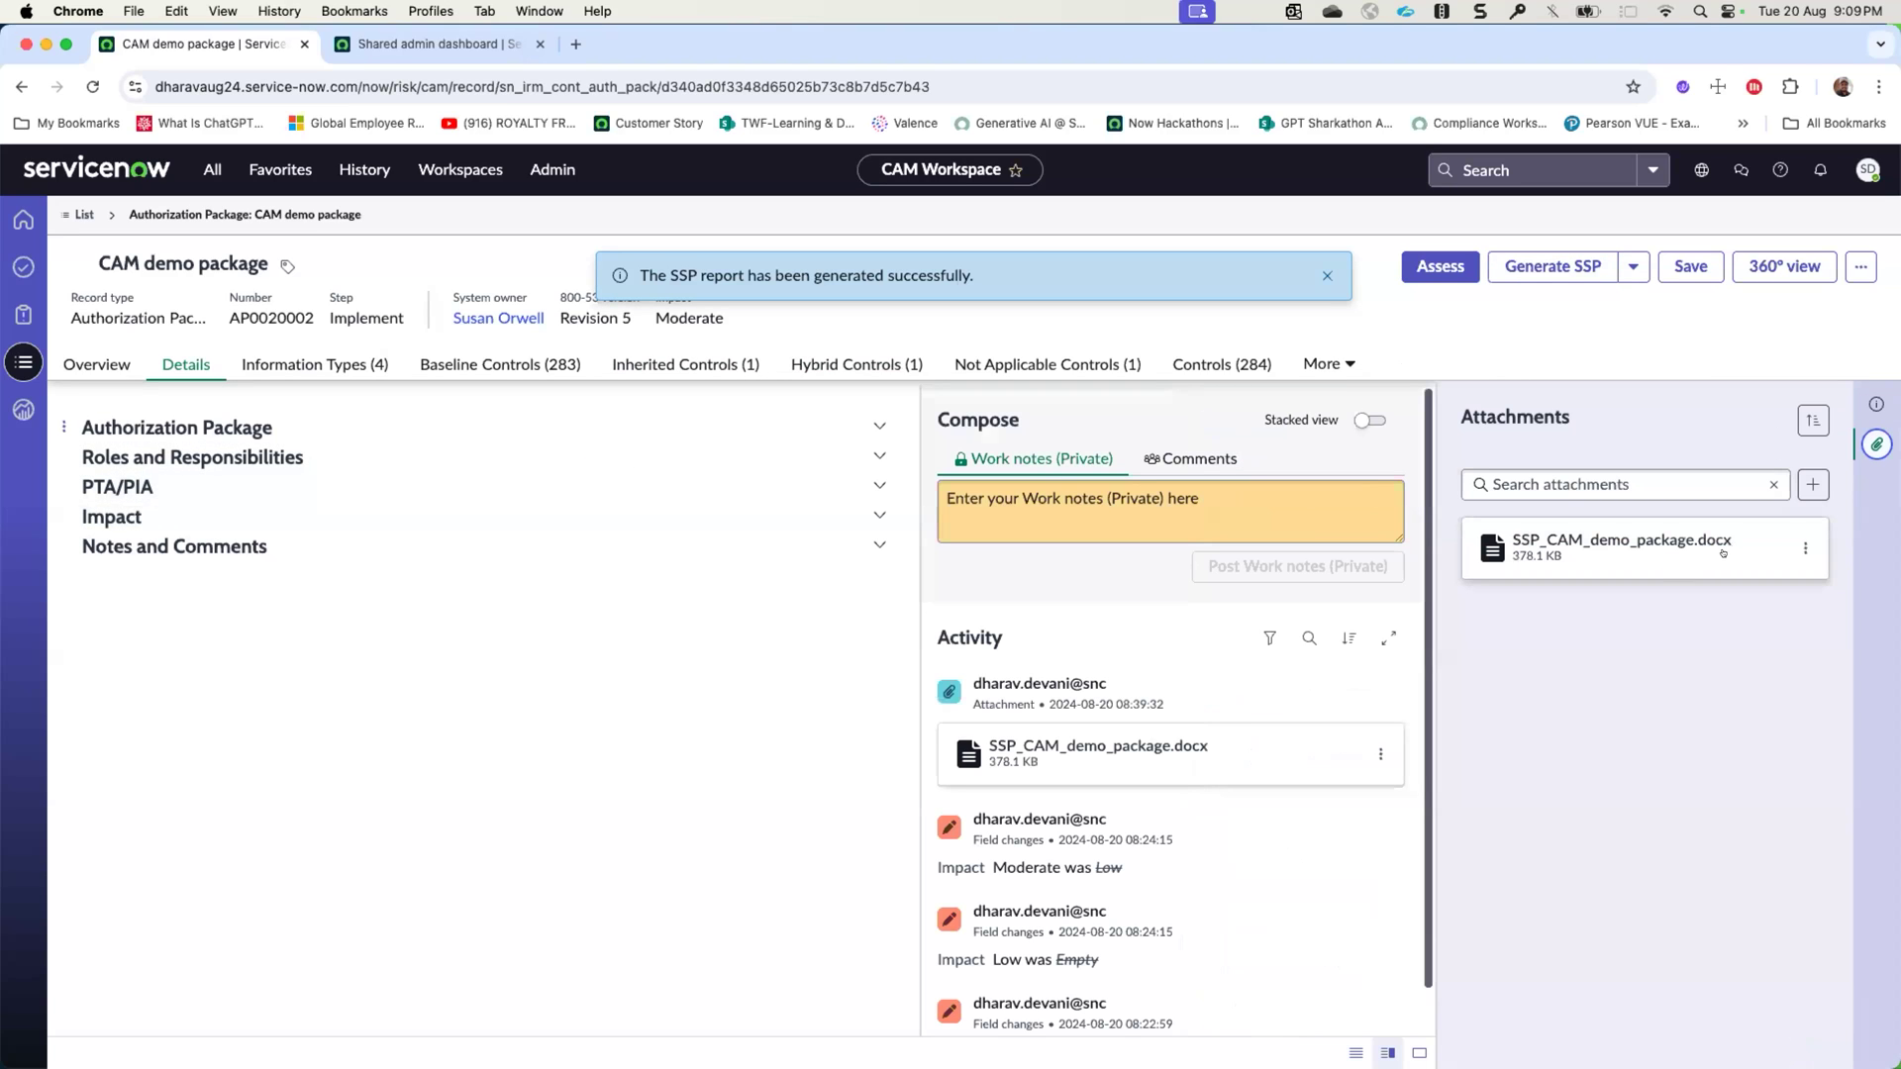
- Download the attached SSP_CAM_demo_package.docx and open it in Word
{"action": "left_click", "coordinate": [1804, 547]}
{"action": "left_click", "coordinate": [1768, 566]}
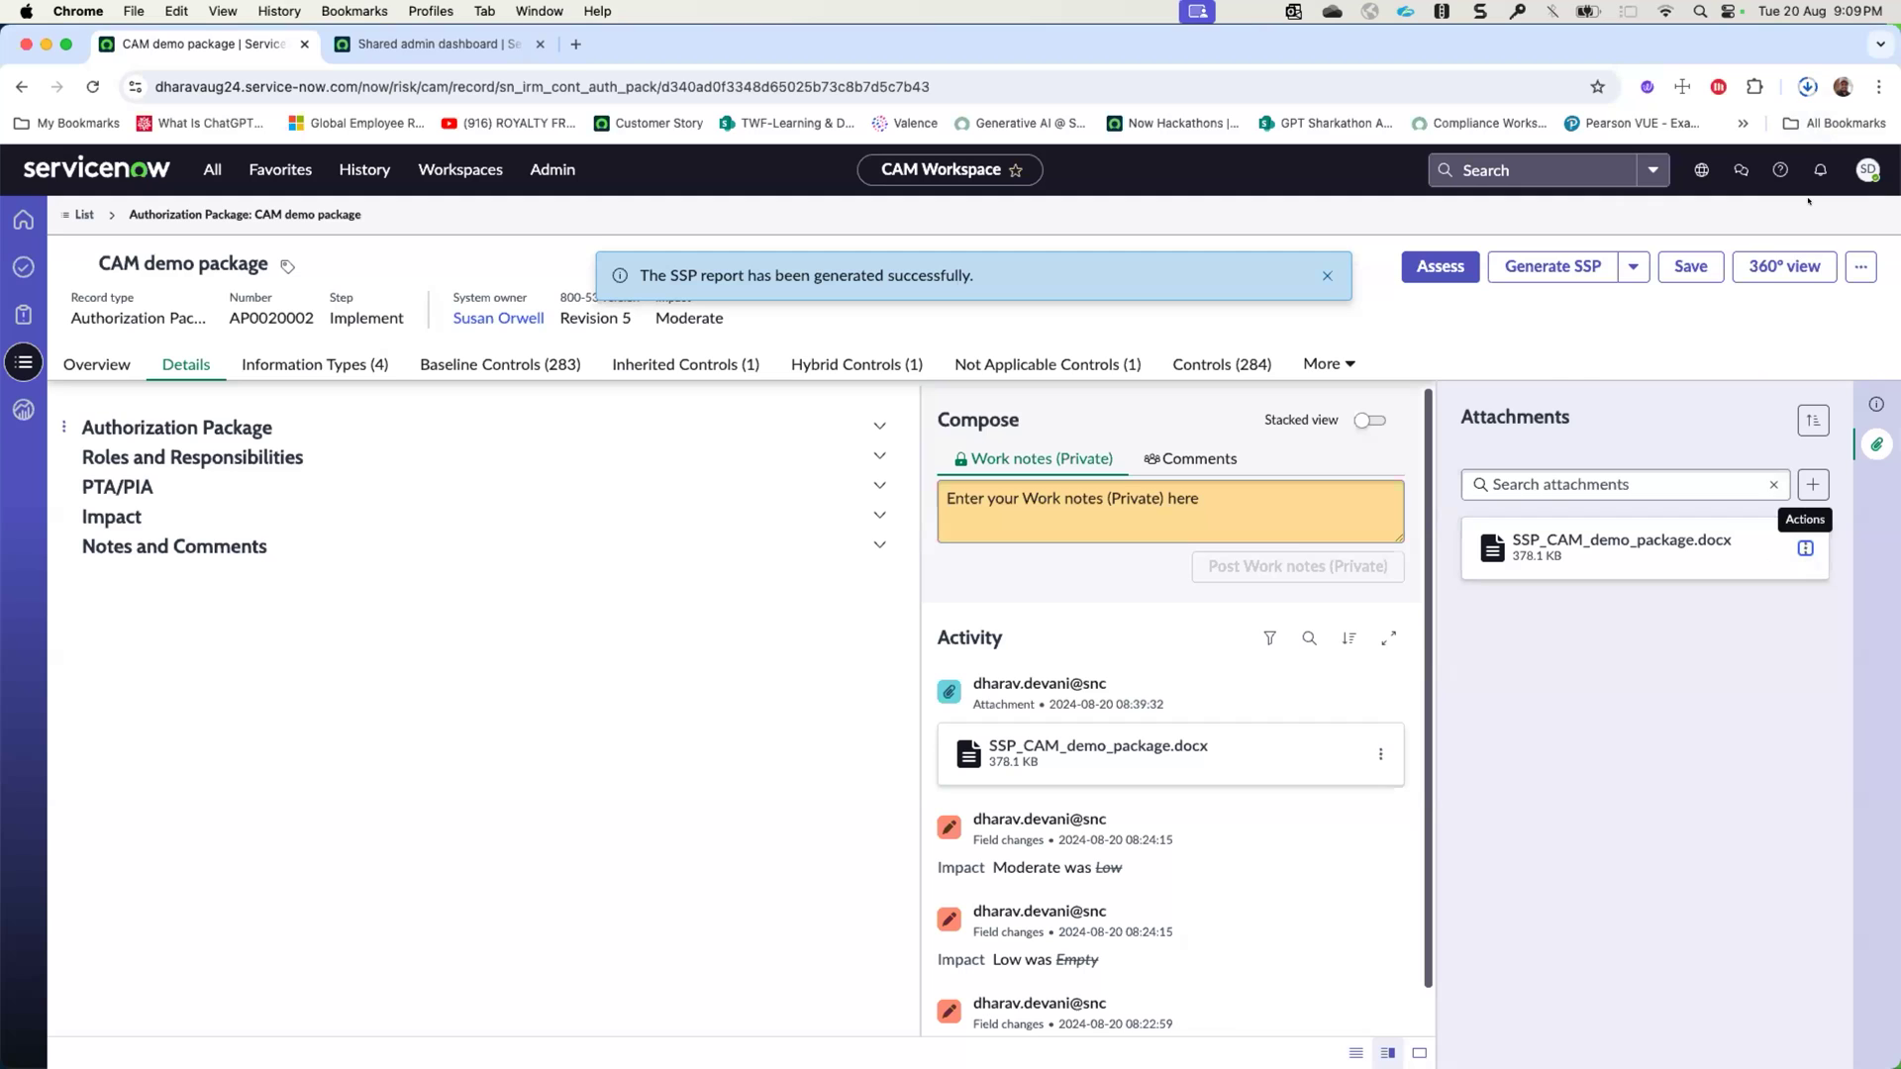
{"action": "left_click", "coordinate": [1807, 86]}
{"action": "left_click", "coordinate": [1684, 134]}
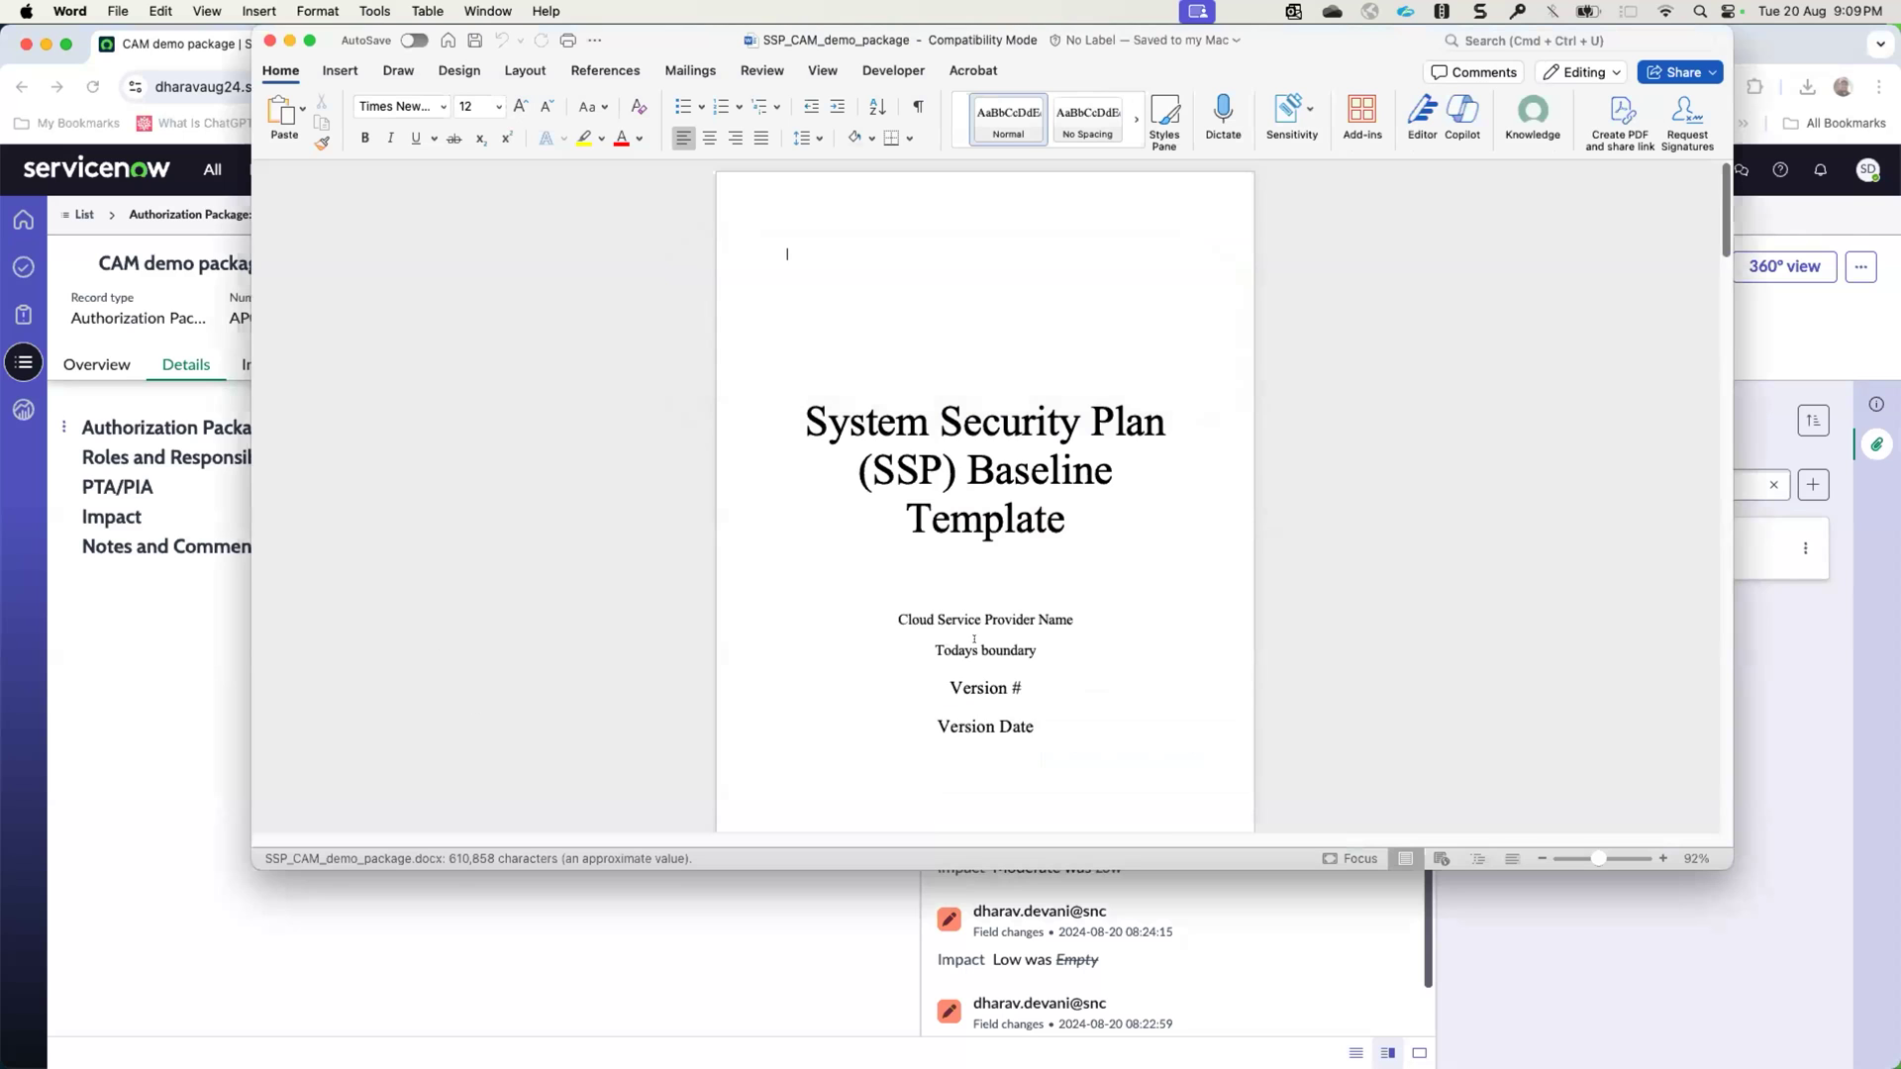
- Examine the SSP document's information types and security categorization sections, then close the document
{"action": "scroll", "coordinate": [975, 639], "scroll_direction": "down", "scroll_amount": 20}
{"action": "scroll", "coordinate": [974, 639], "scroll_direction": "down", "scroll_amount": 15}
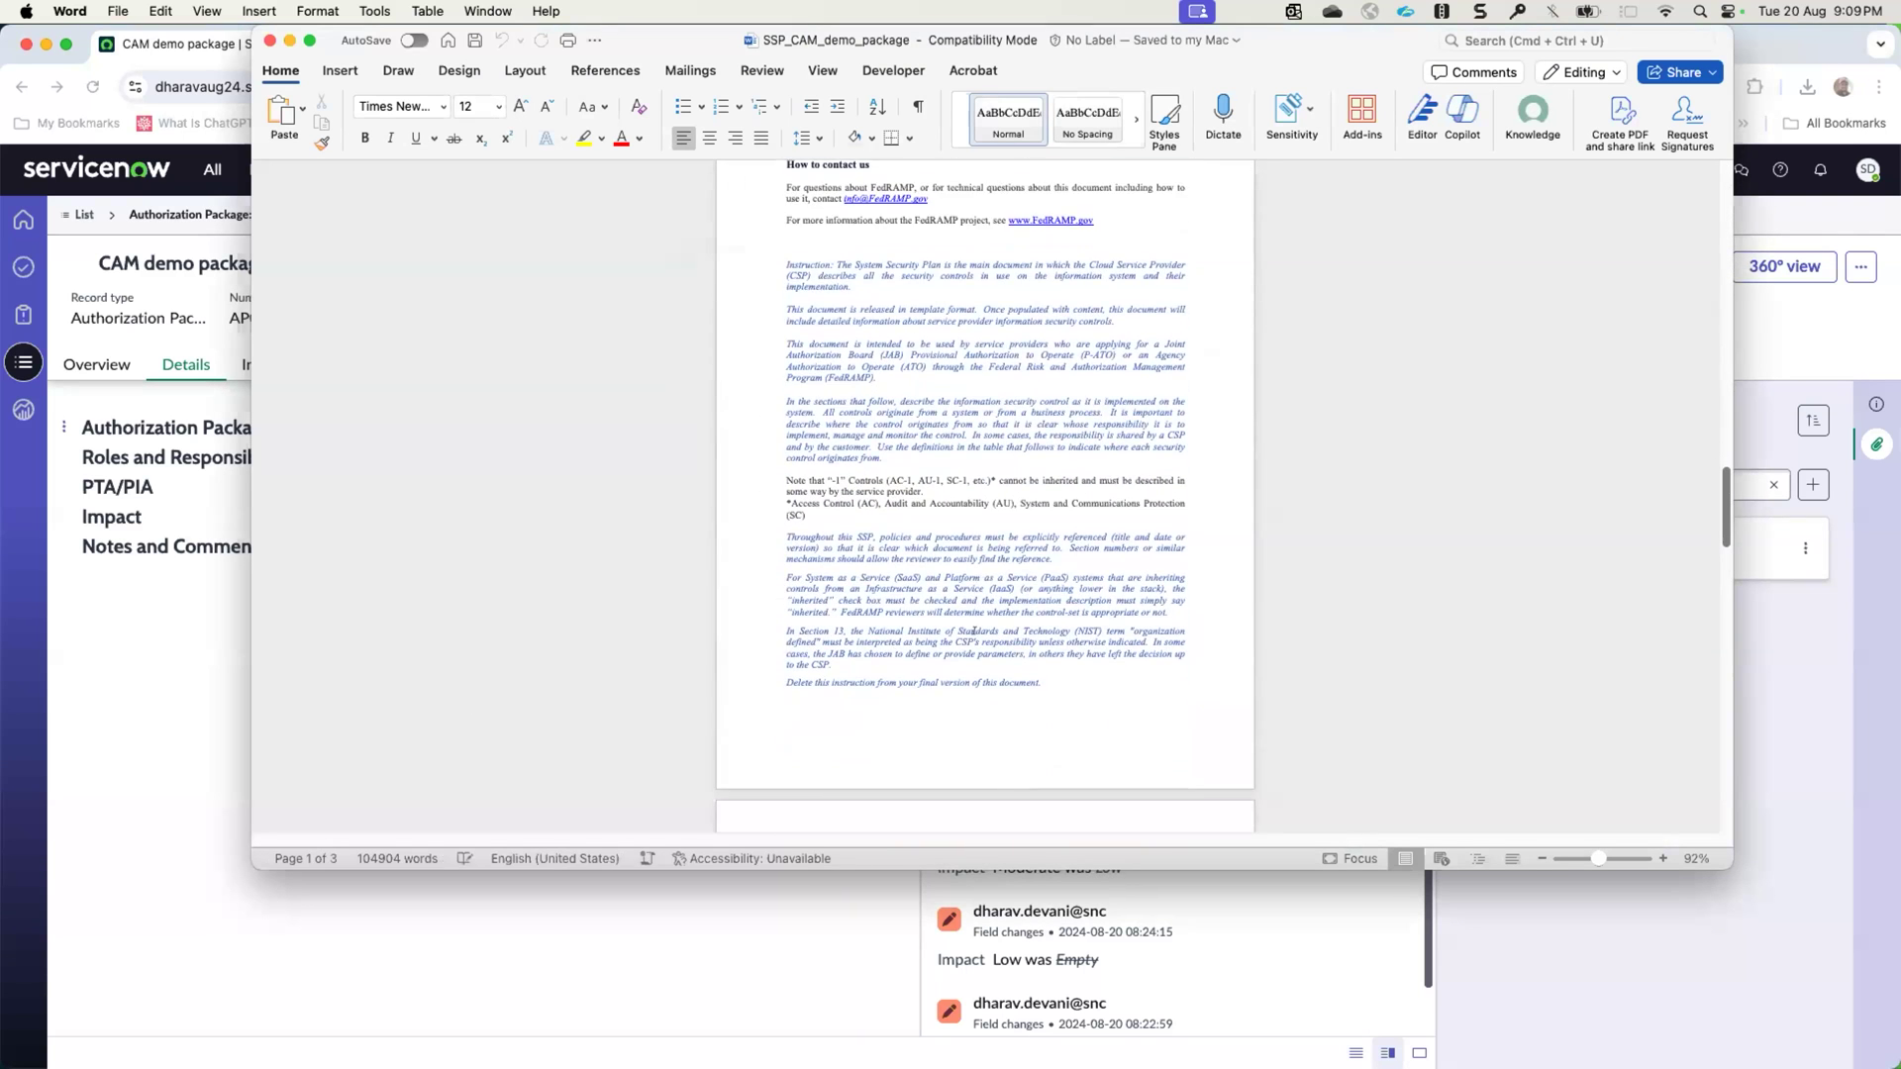
{"action": "scroll", "coordinate": [975, 631], "scroll_direction": "down", "scroll_amount": 10}
{"action": "scroll", "coordinate": [848, 500], "scroll_direction": "down", "scroll_amount": 10}
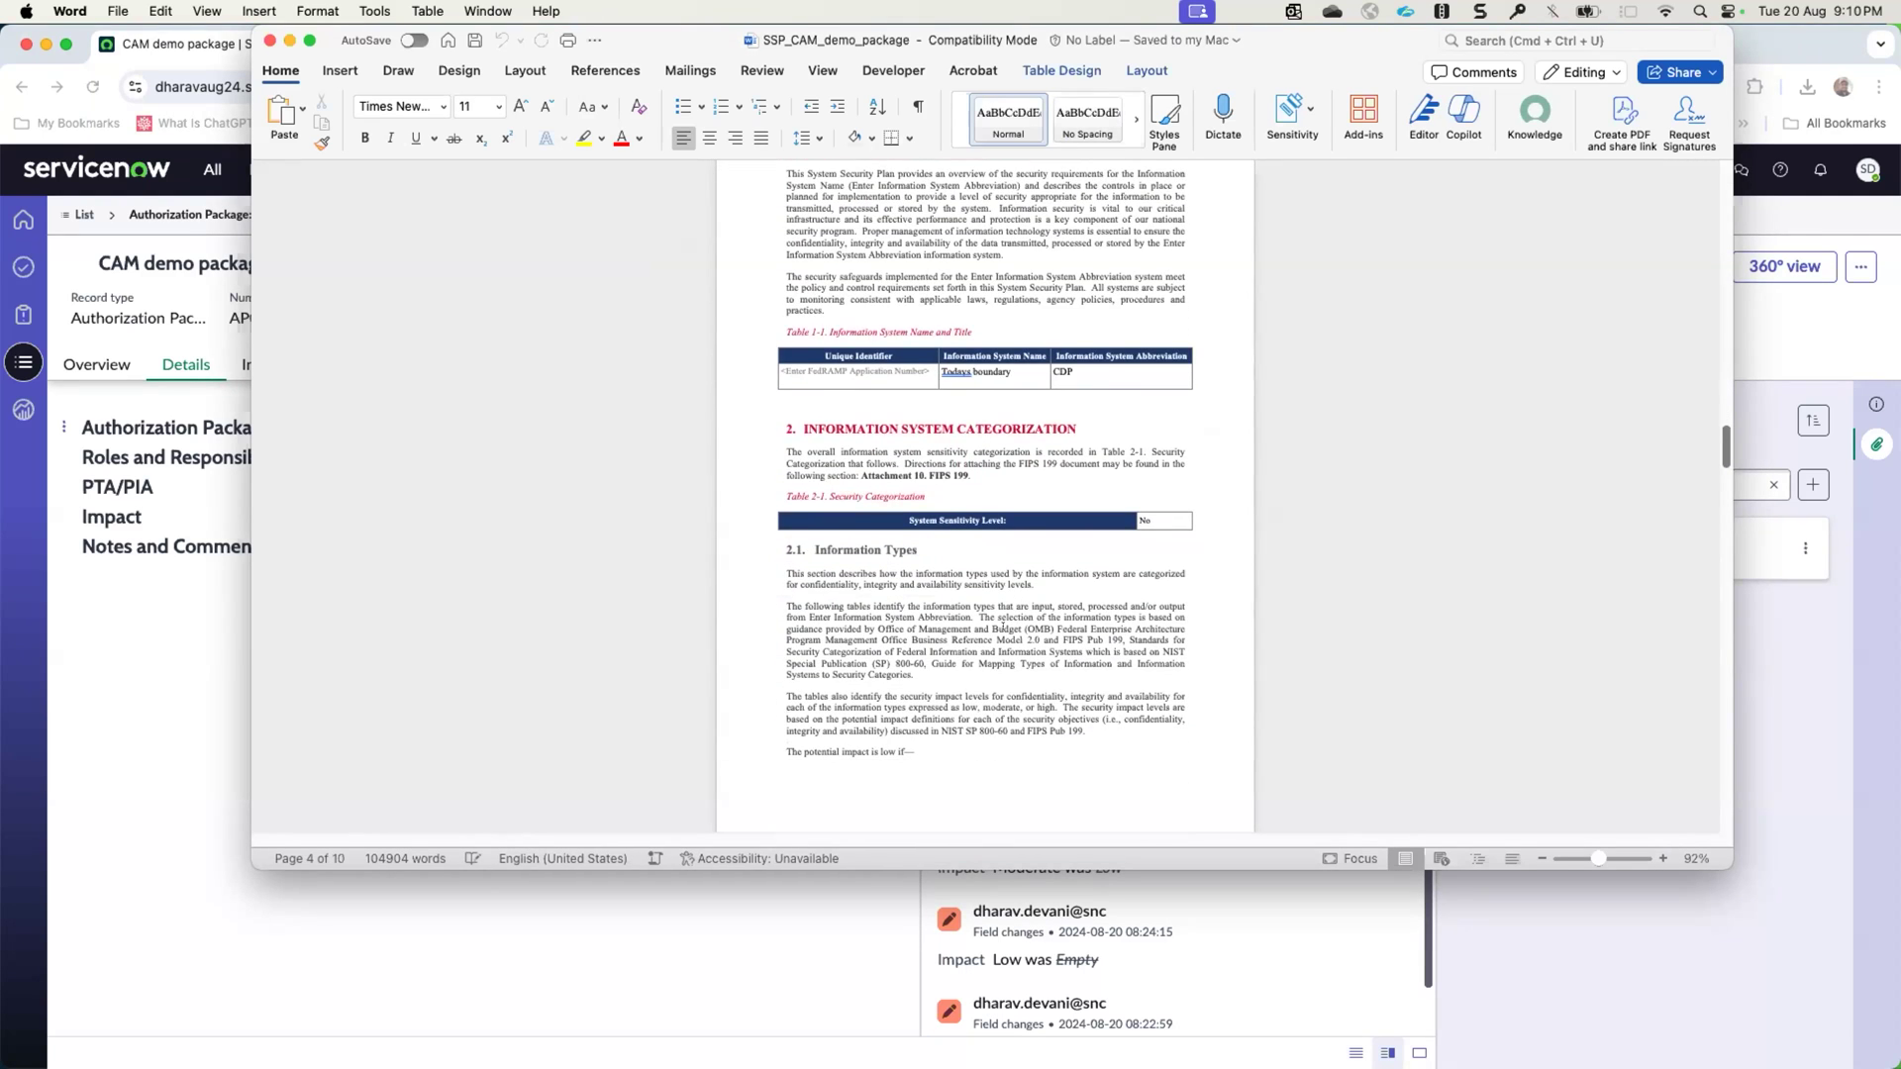
{"action": "scroll", "coordinate": [1003, 627], "scroll_direction": "down", "scroll_amount": 10}
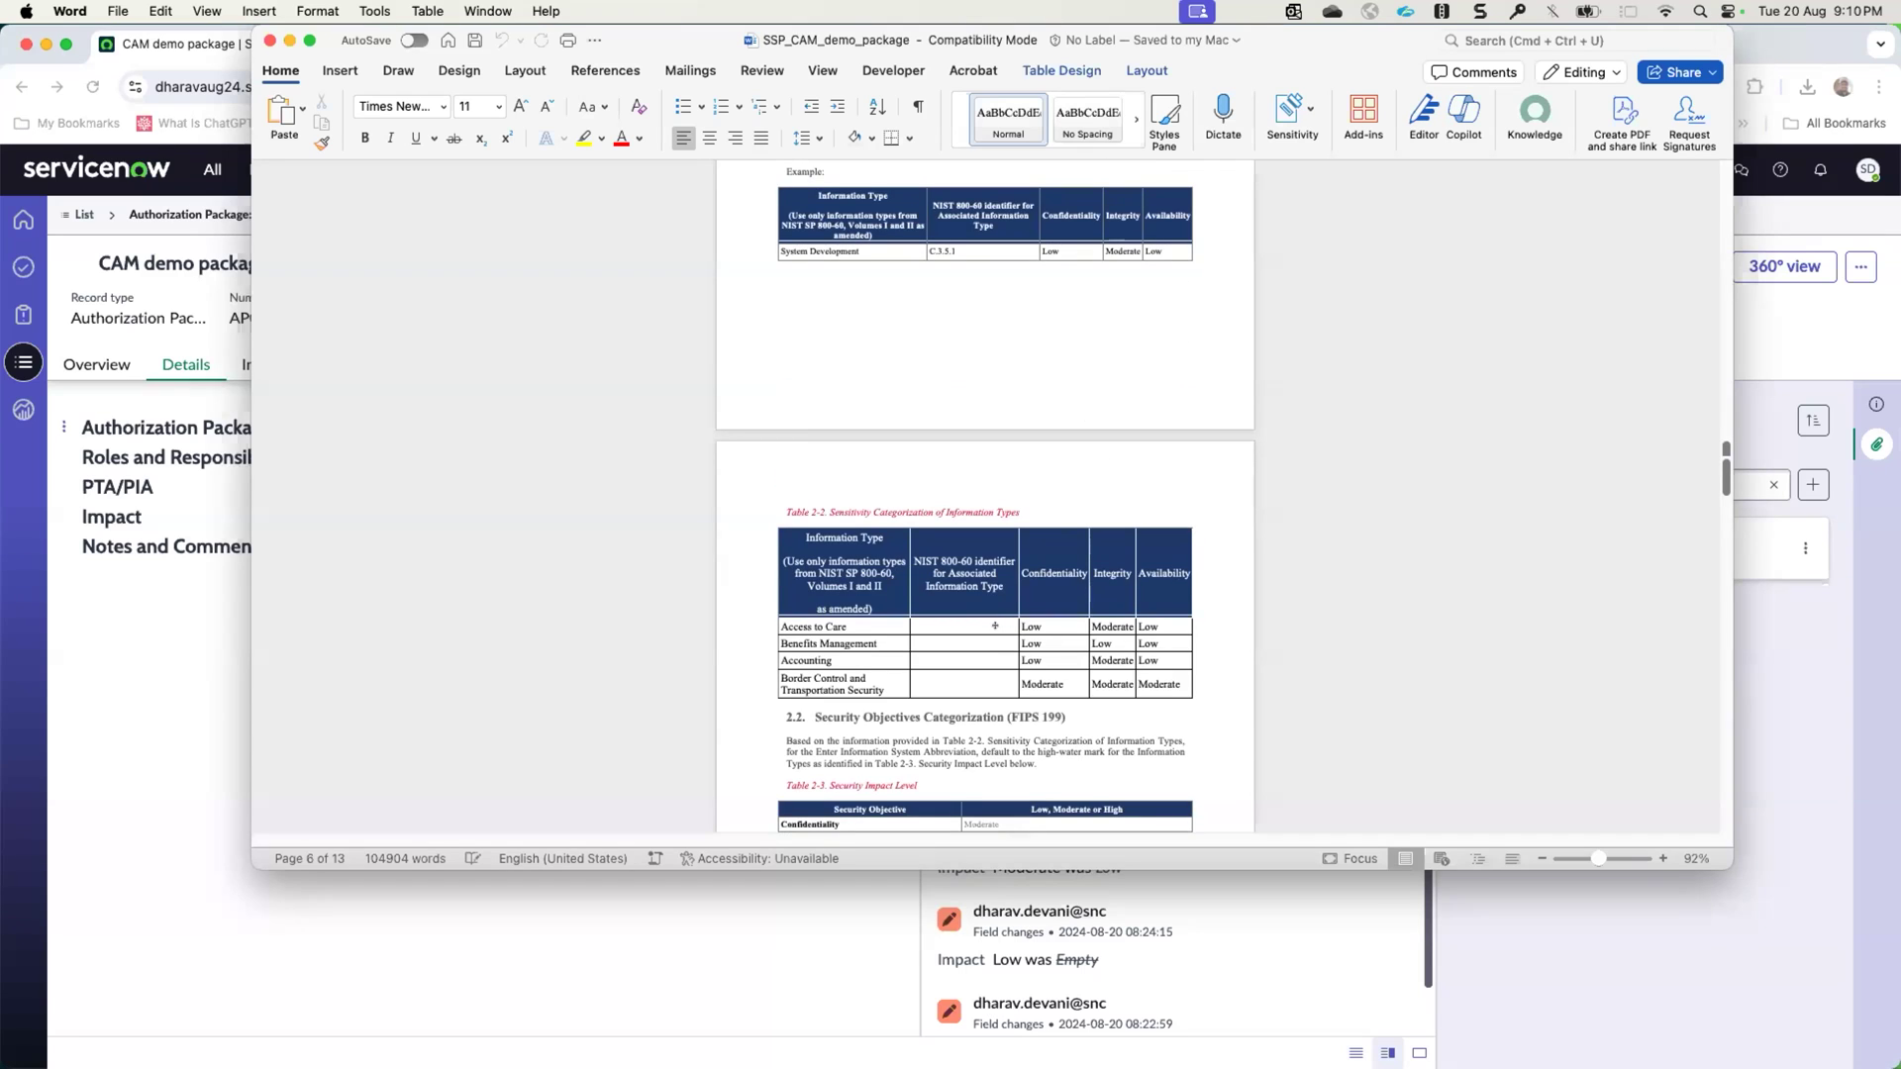
{"action": "scroll", "coordinate": [995, 625], "scroll_direction": "down", "scroll_amount": 5}
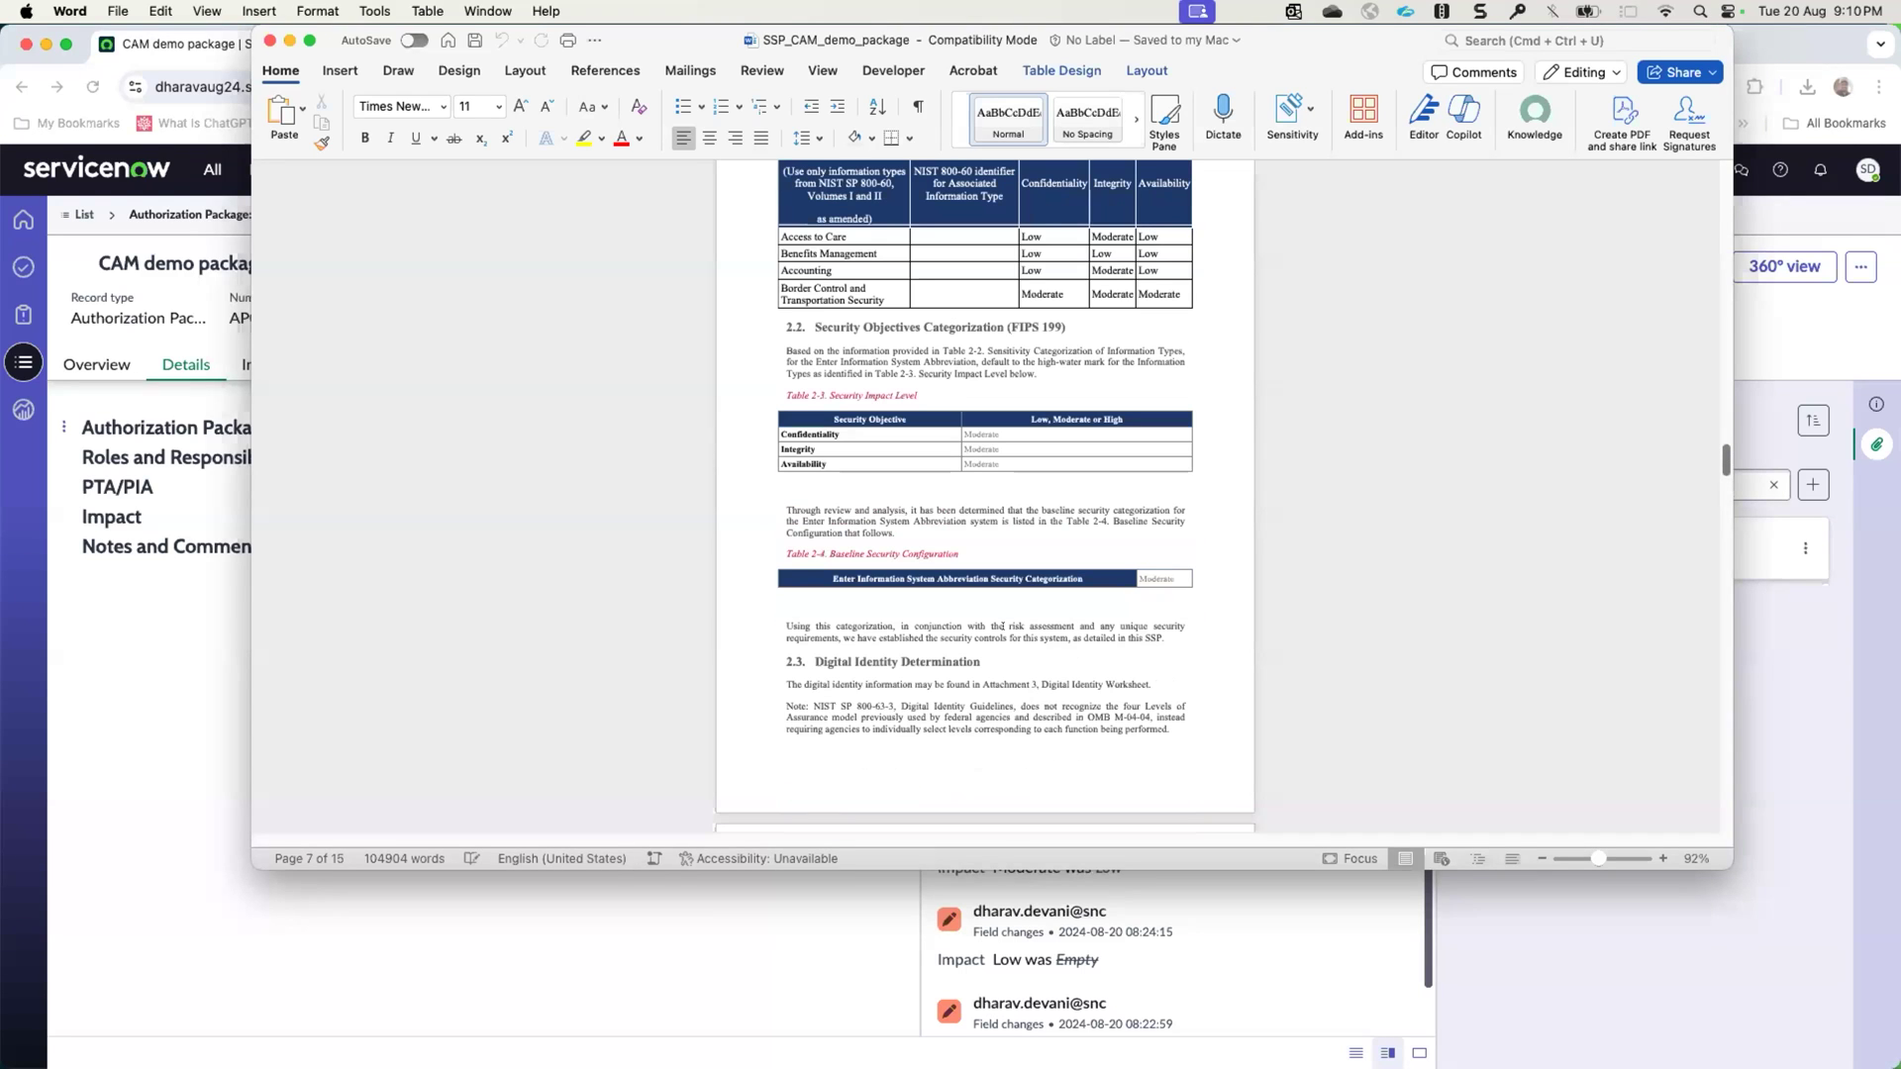
{"action": "scroll", "coordinate": [1002, 627], "scroll_direction": "down", "scroll_amount": 2}
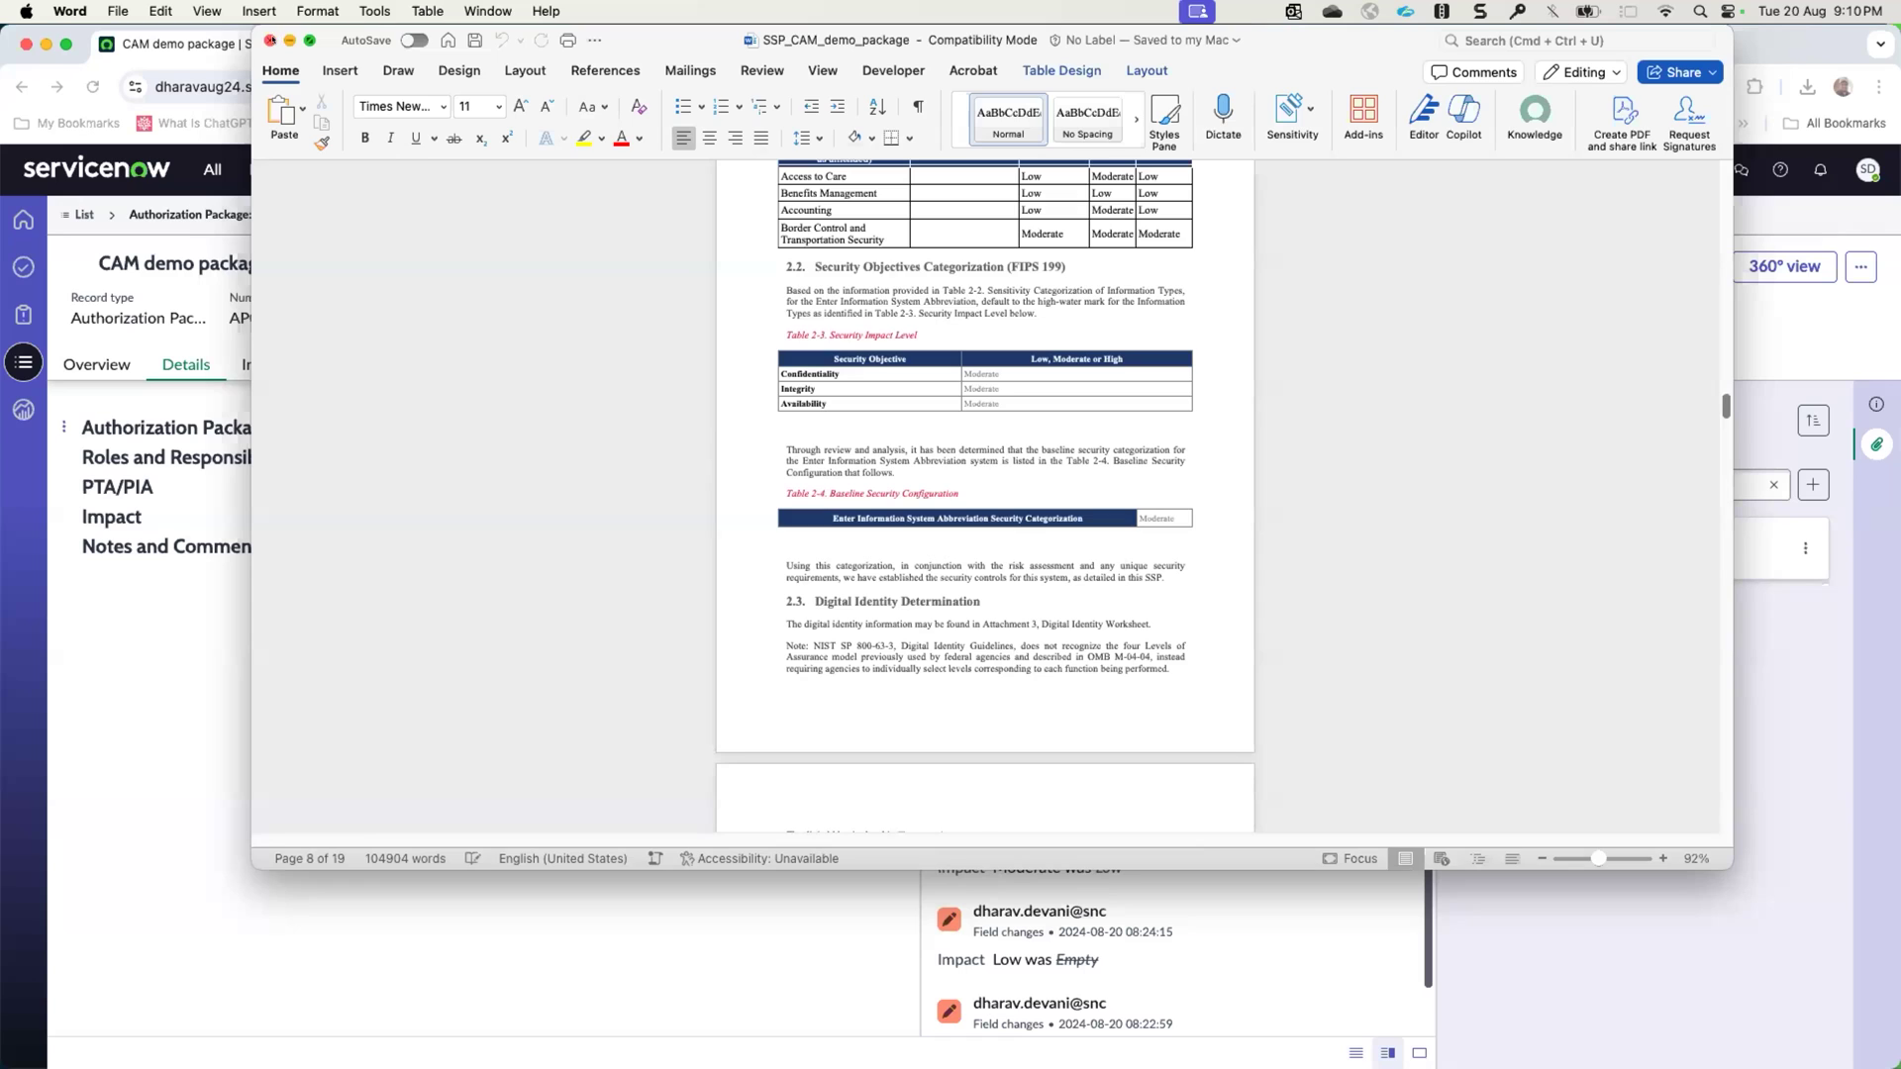
{"action": "left_click", "coordinate": [270, 39]}
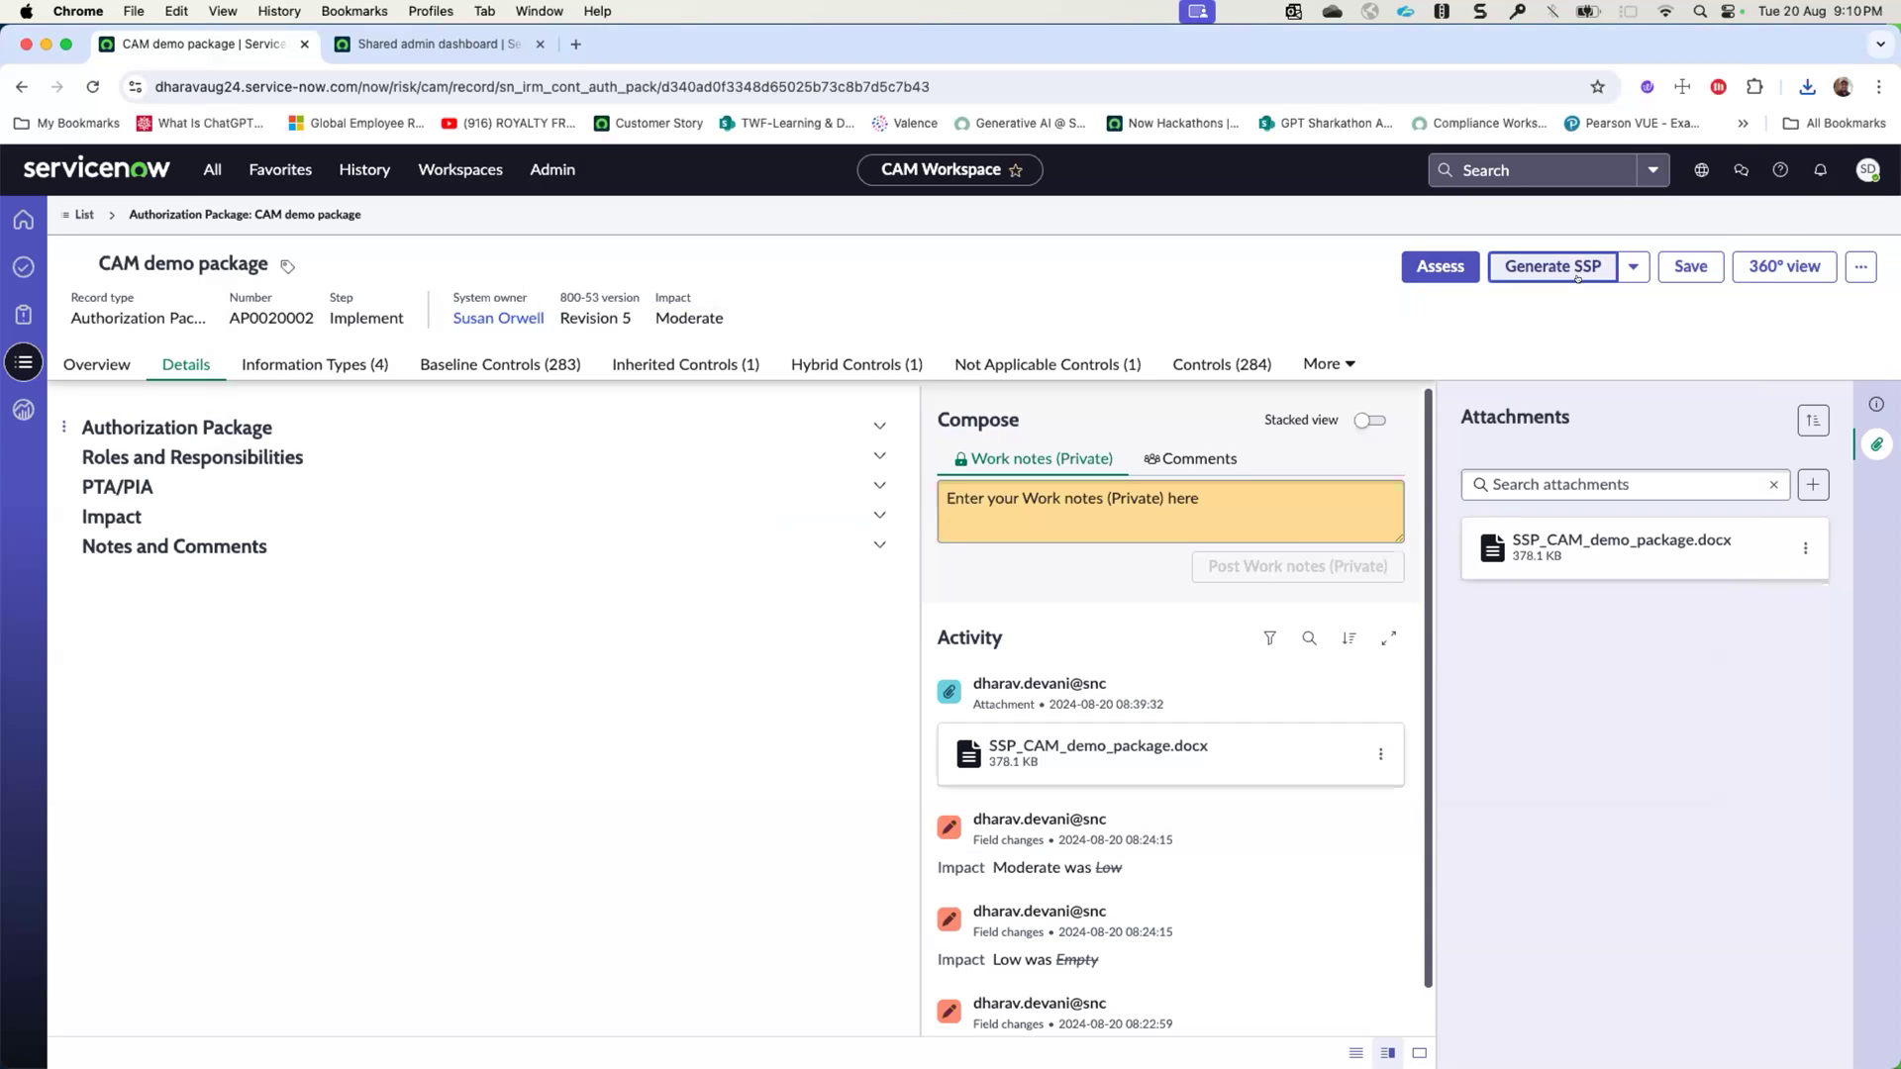
- Advance the CAM demo package to the Assess step and open its CAM demo package Assessment engagement
{"action": "left_click", "coordinate": [1438, 267]}
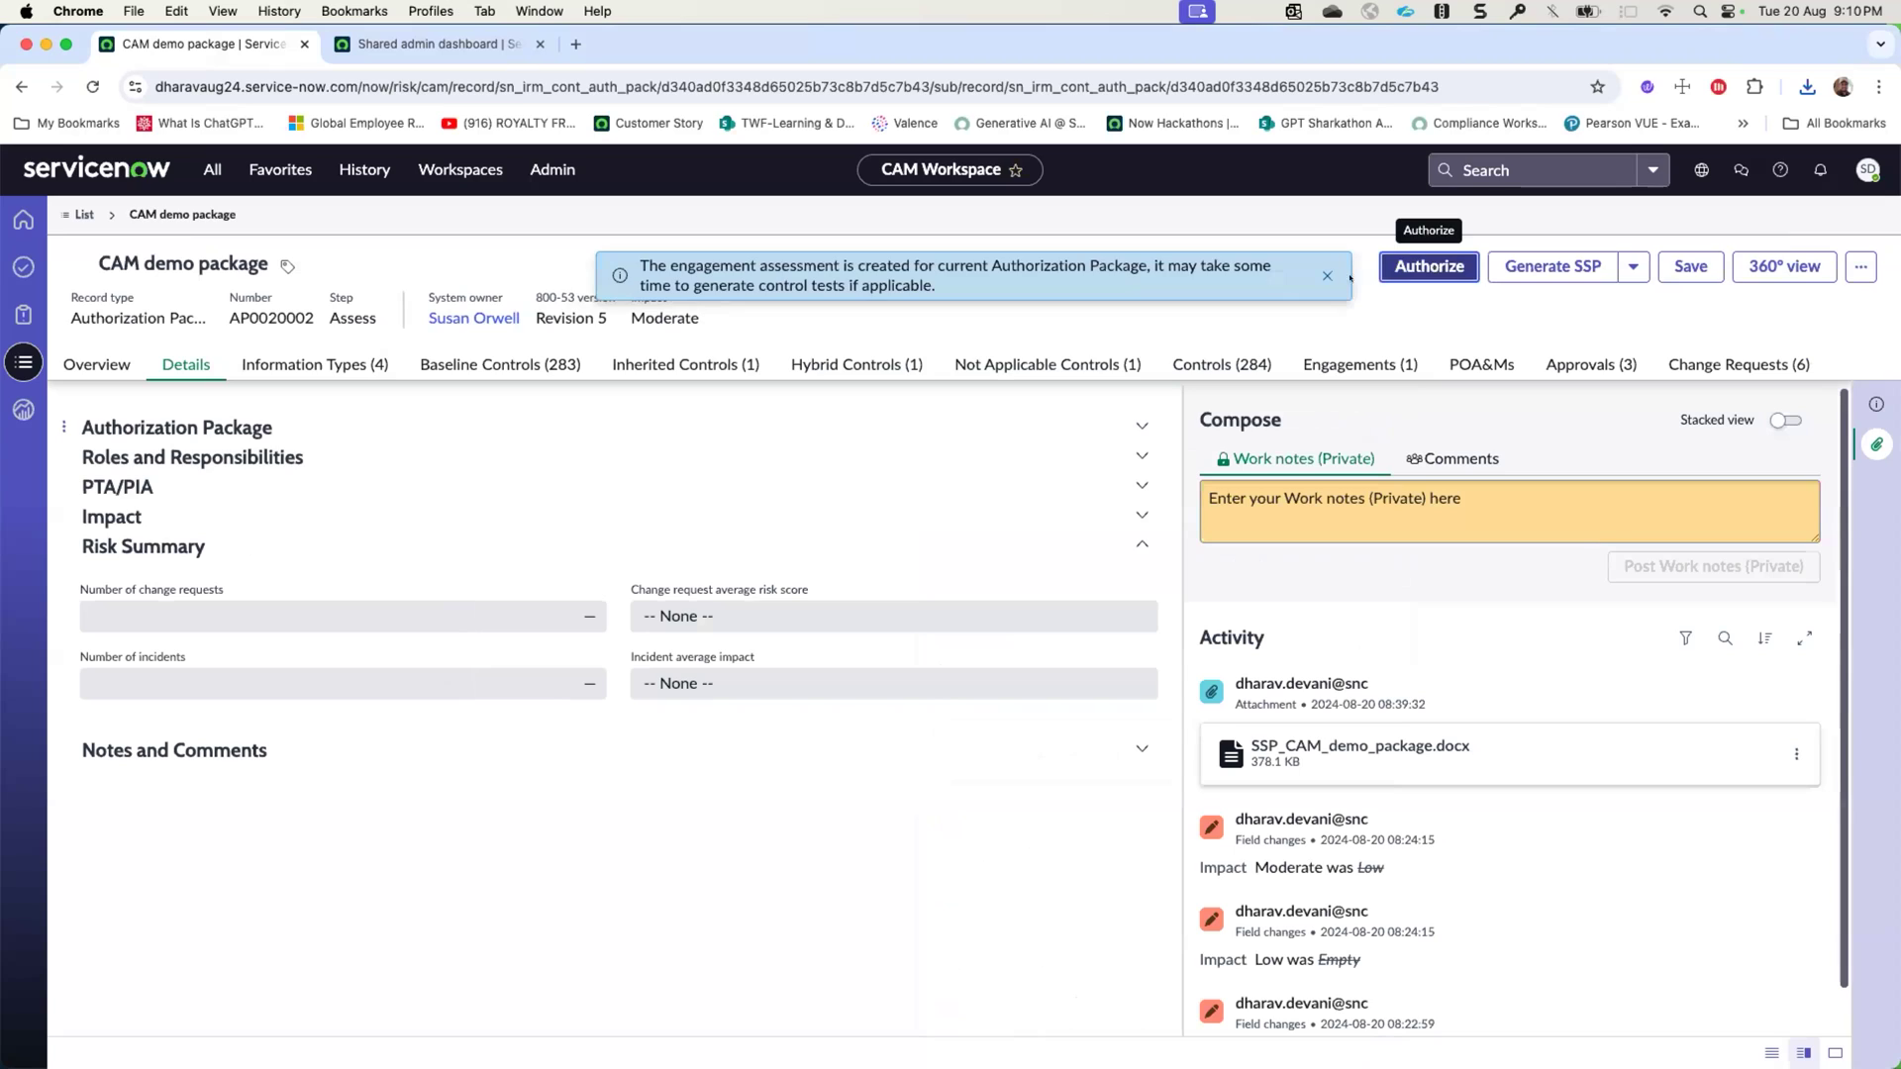
{"action": "left_click", "coordinate": [1325, 276]}
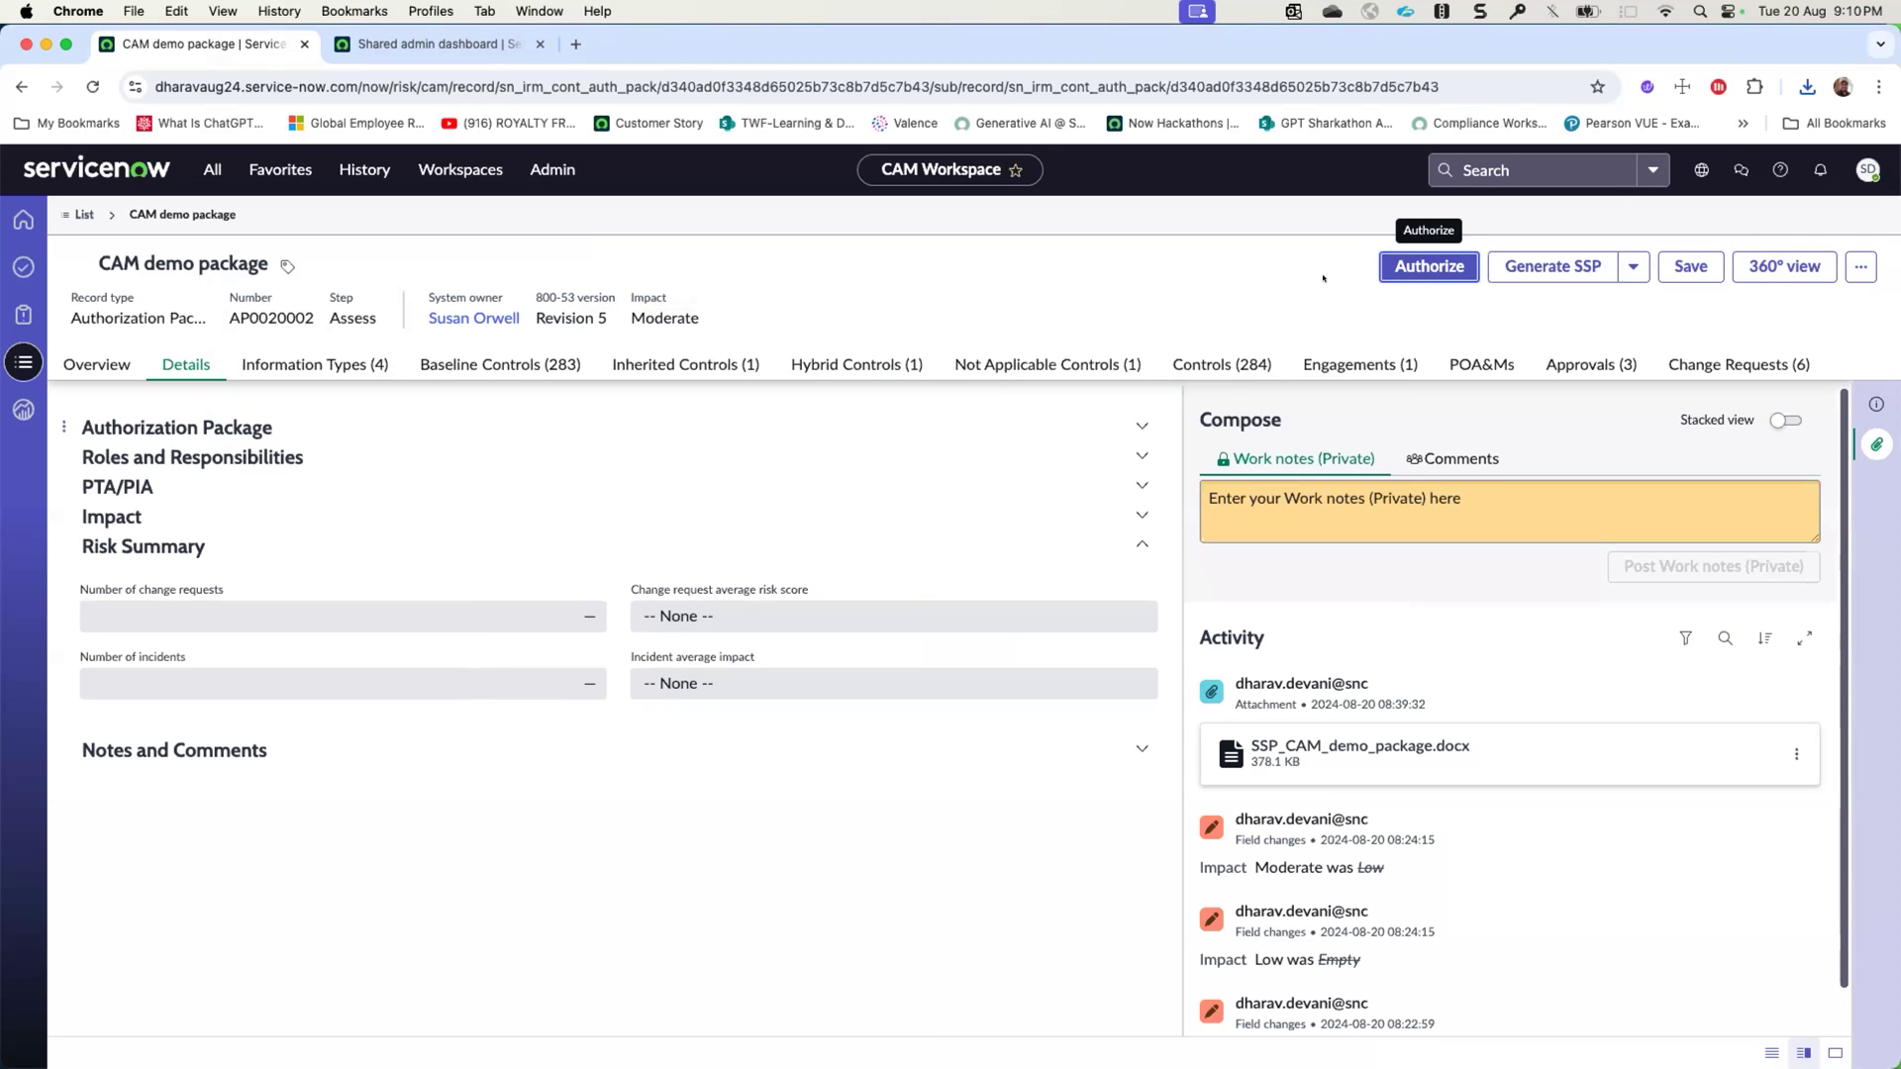
{"action": "left_click", "coordinate": [1342, 365]}
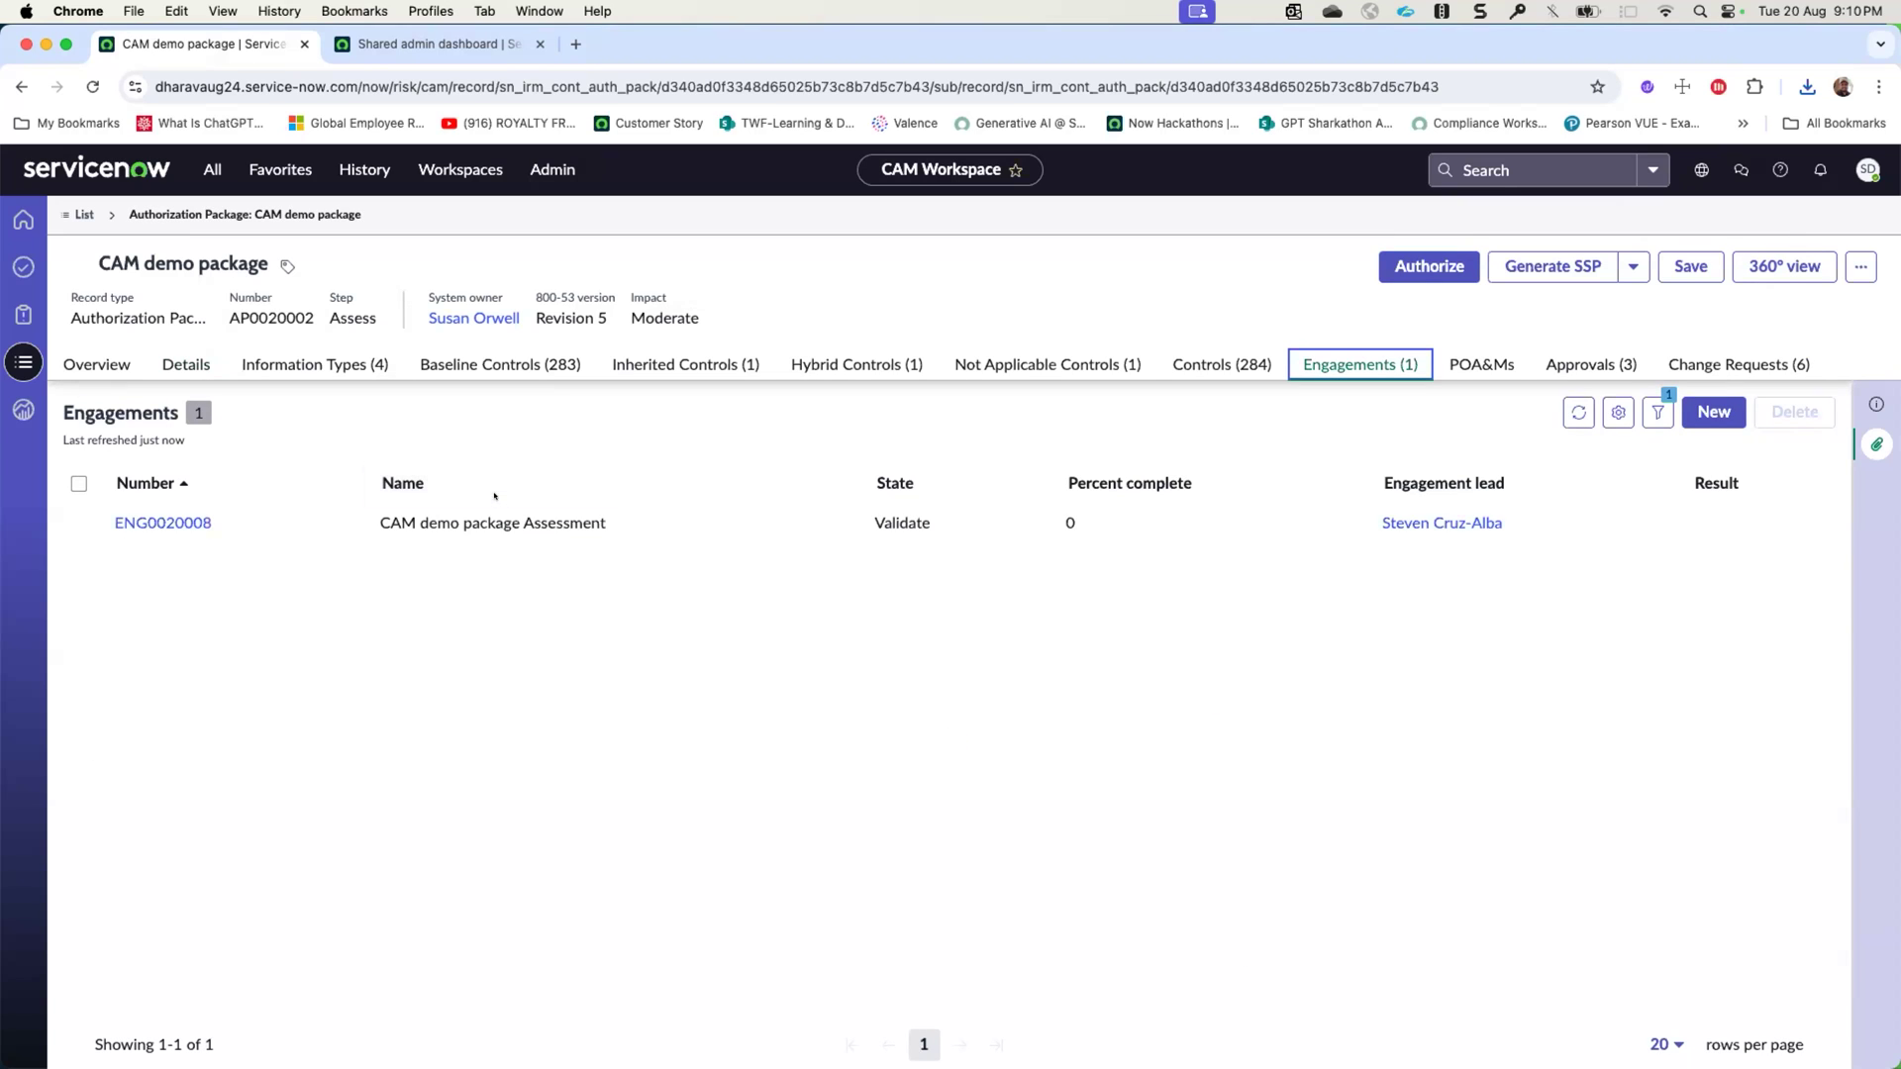
{"action": "left_click", "coordinate": [147, 517]}
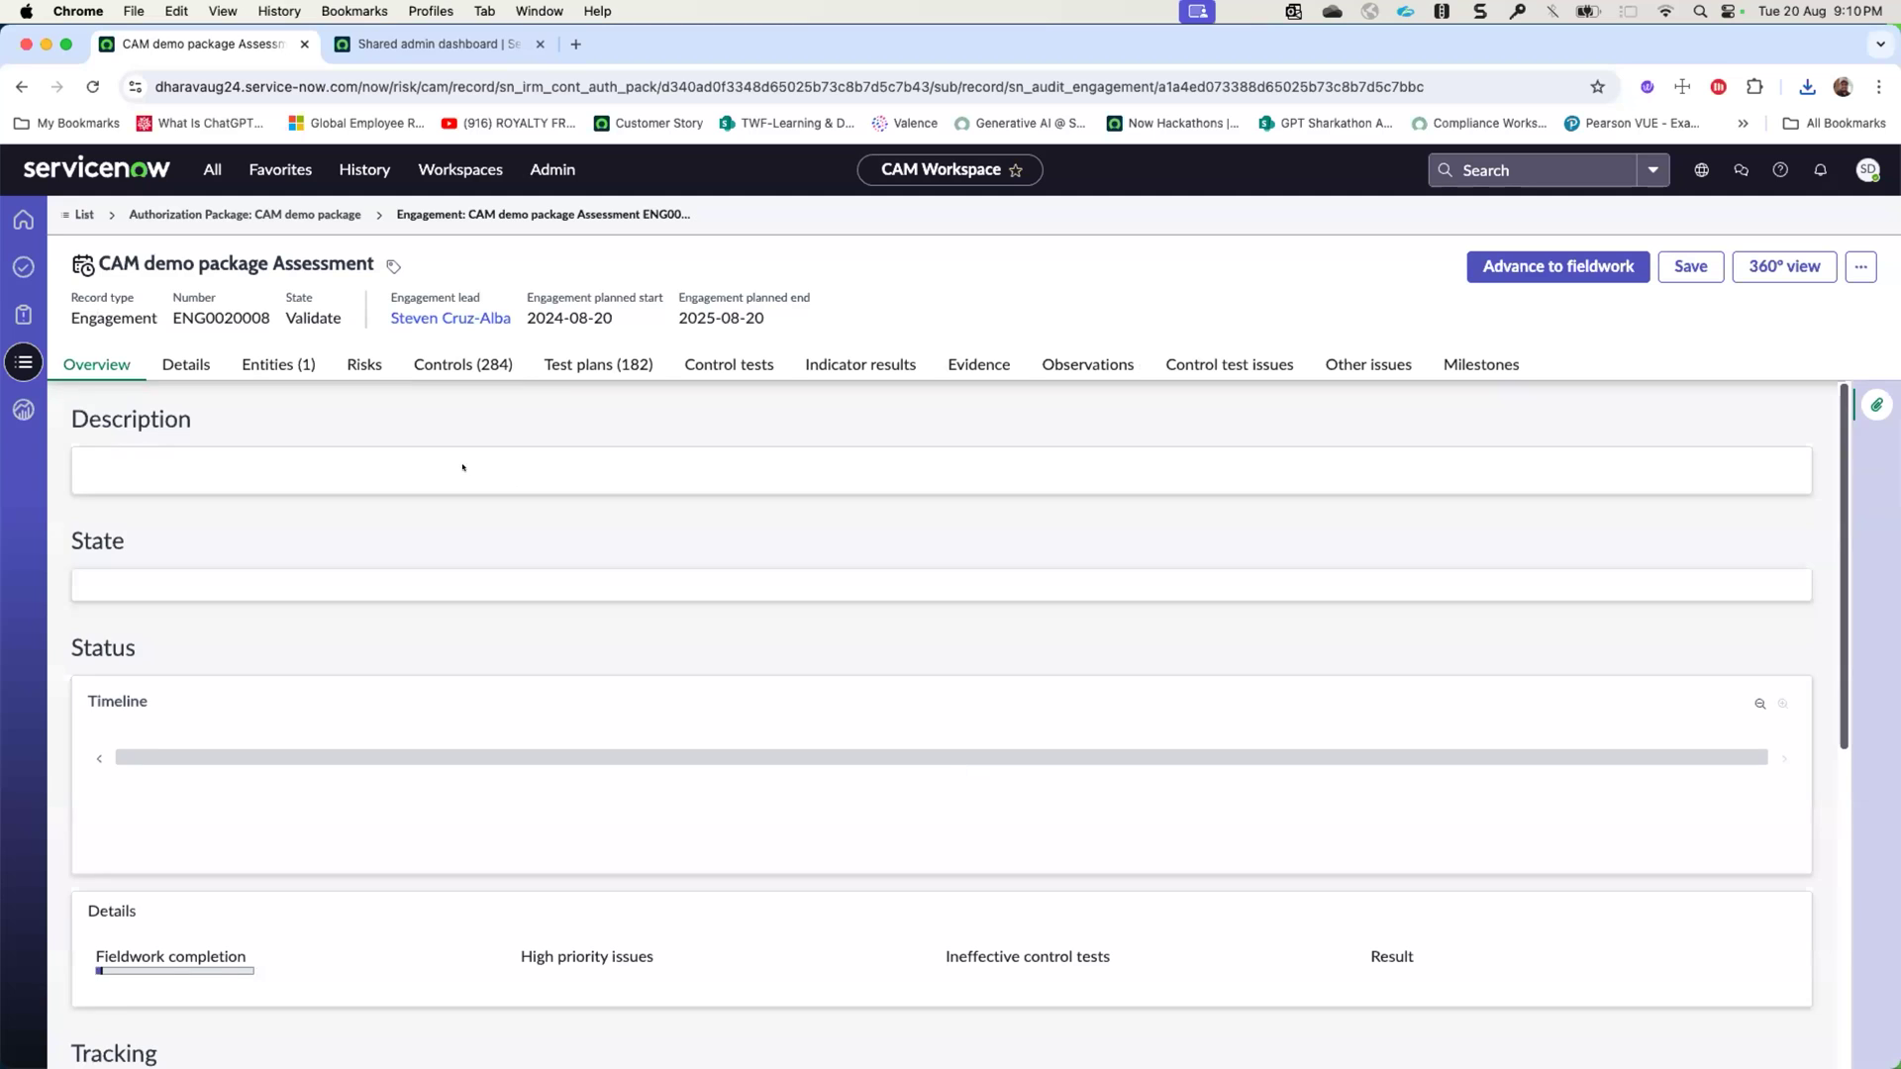
- Review the engagement's controls, test plans and refreshed control tests, then return to the CAM demo package
{"action": "left_click", "coordinate": [484, 365]}
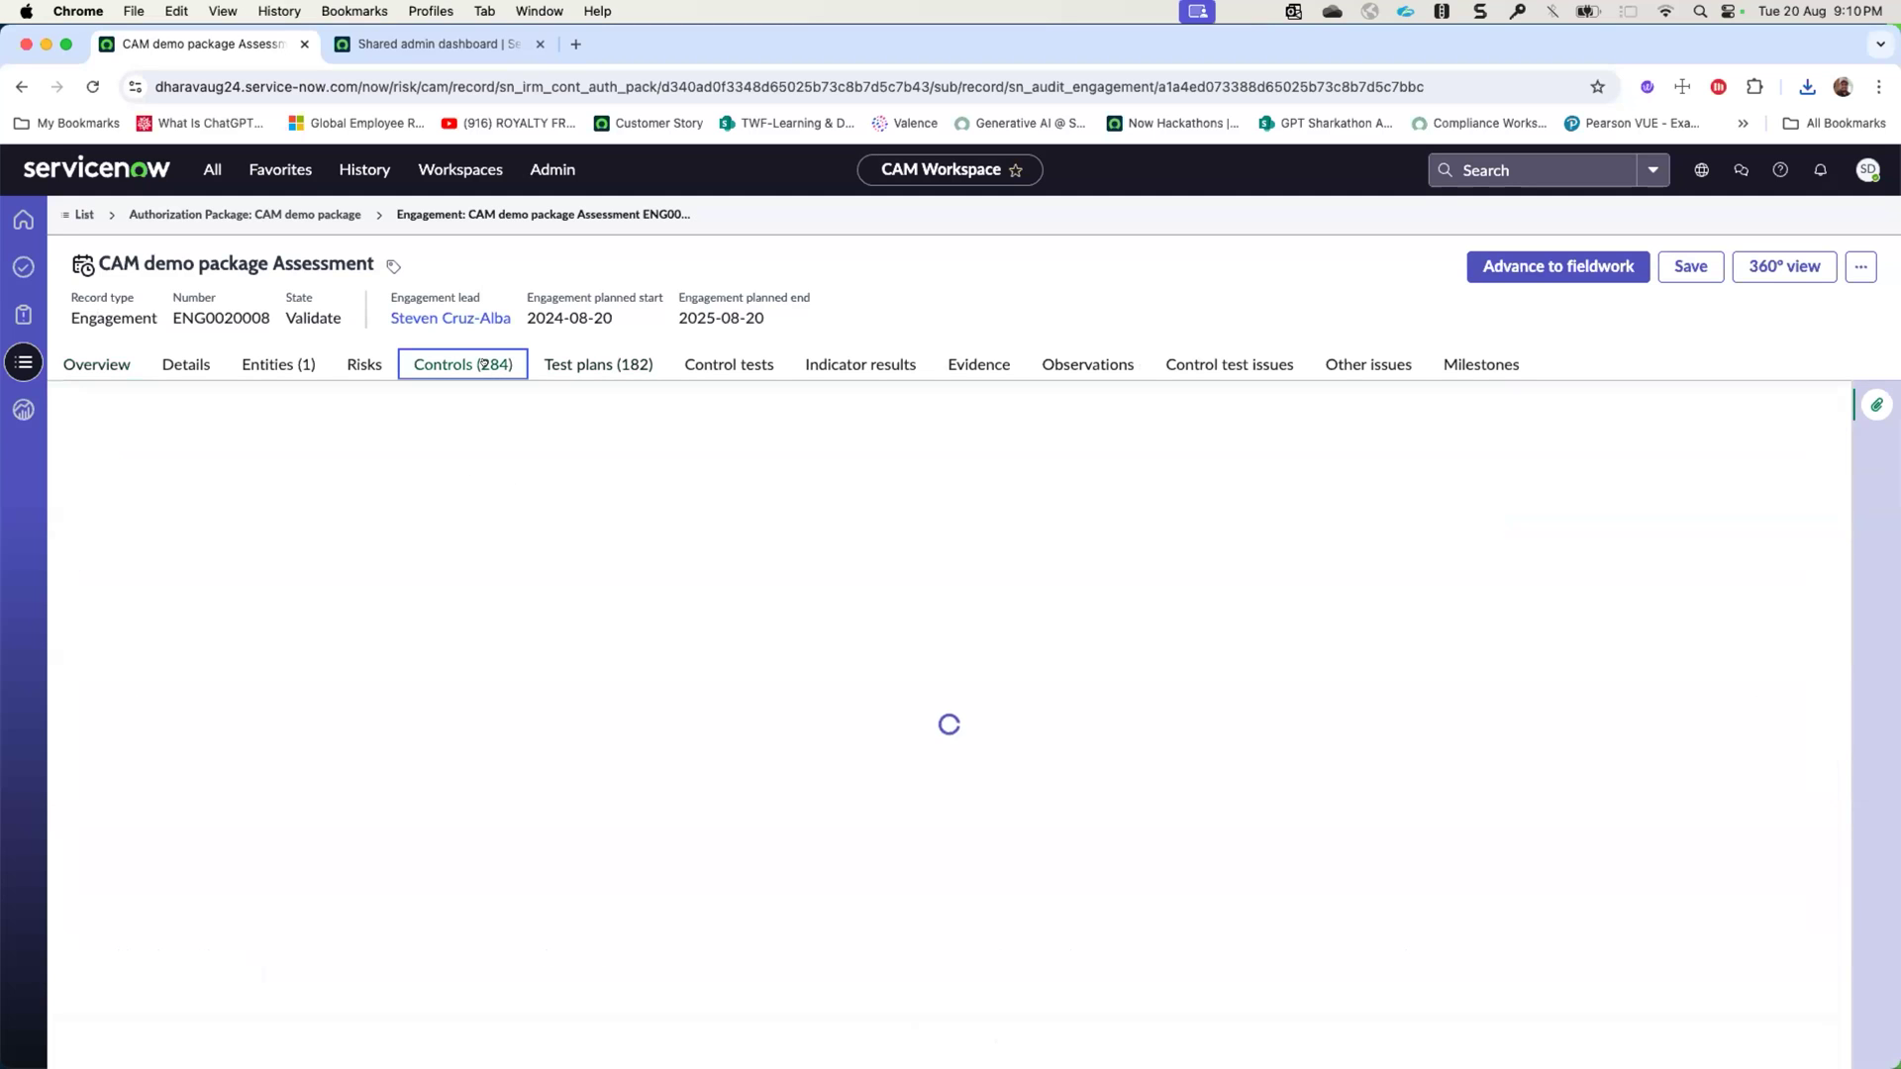
{"action": "left_click", "coordinate": [577, 368]}
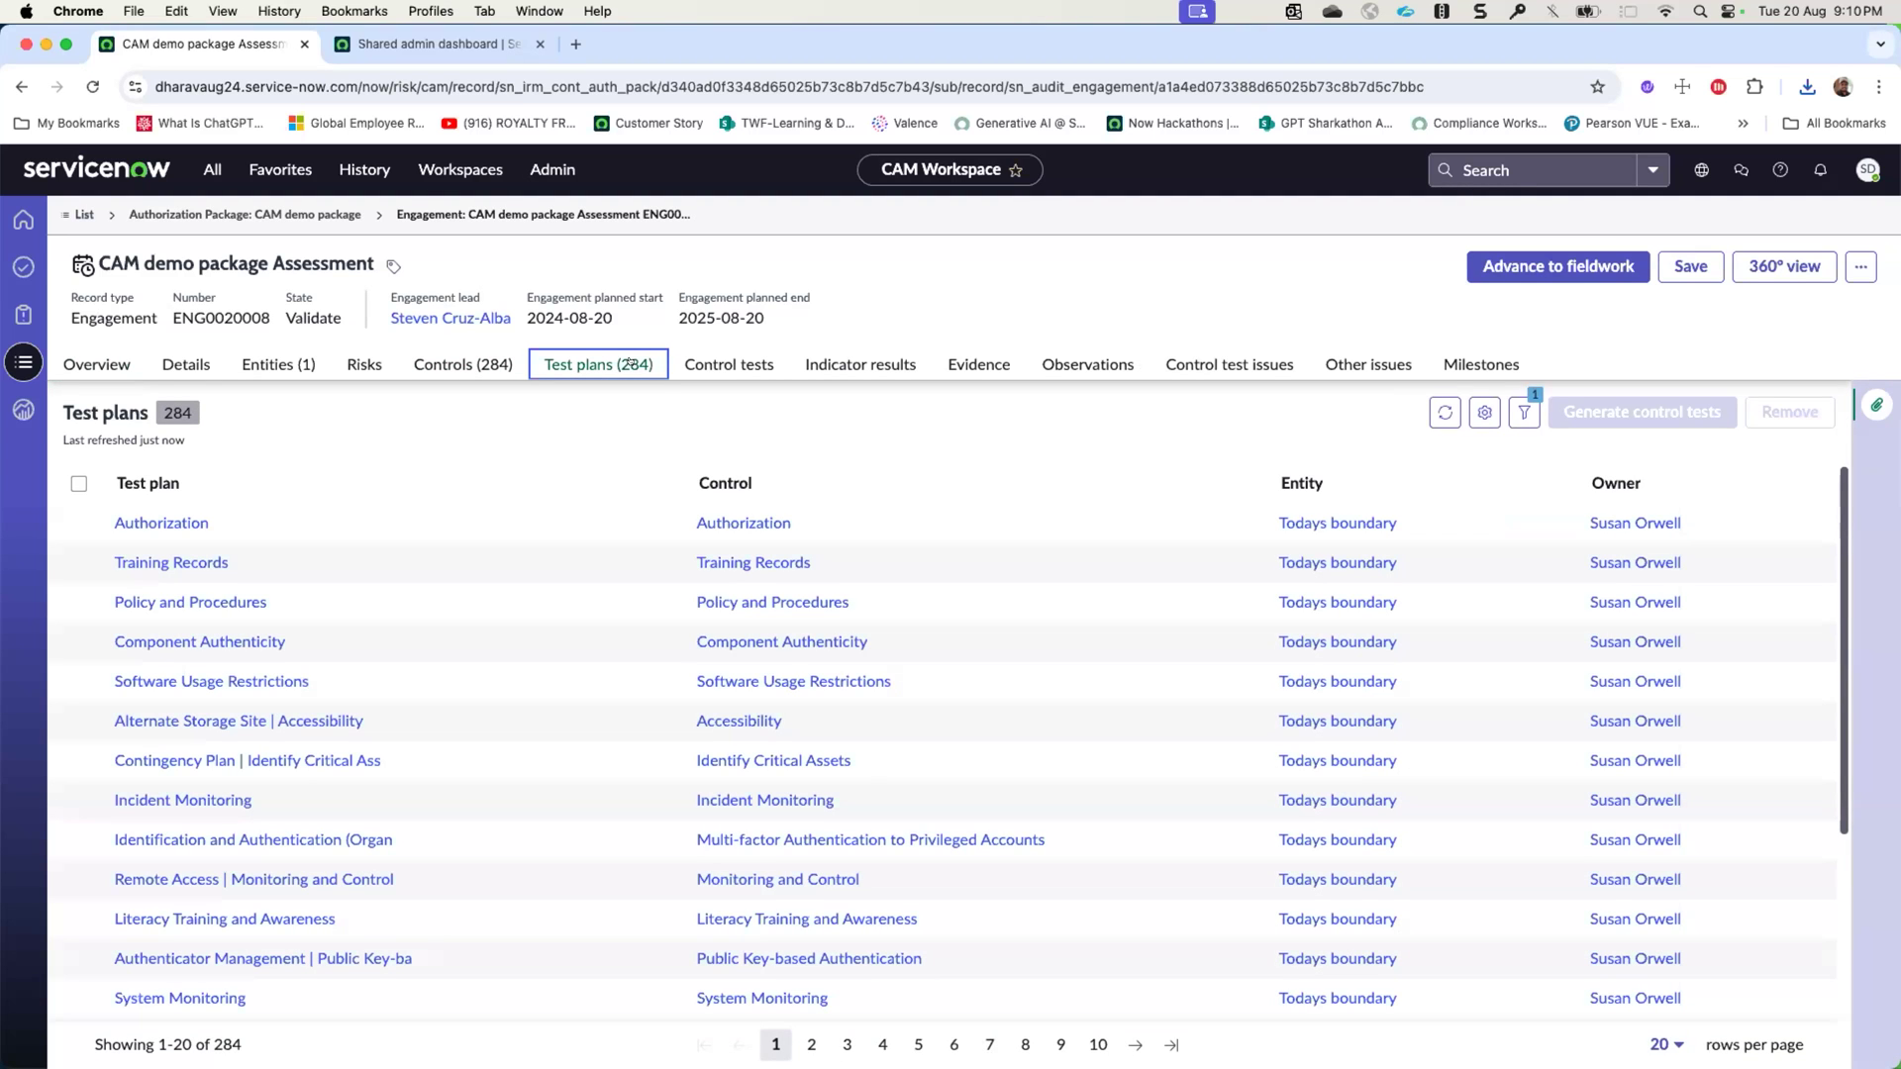
{"action": "left_click", "coordinate": [706, 364]}
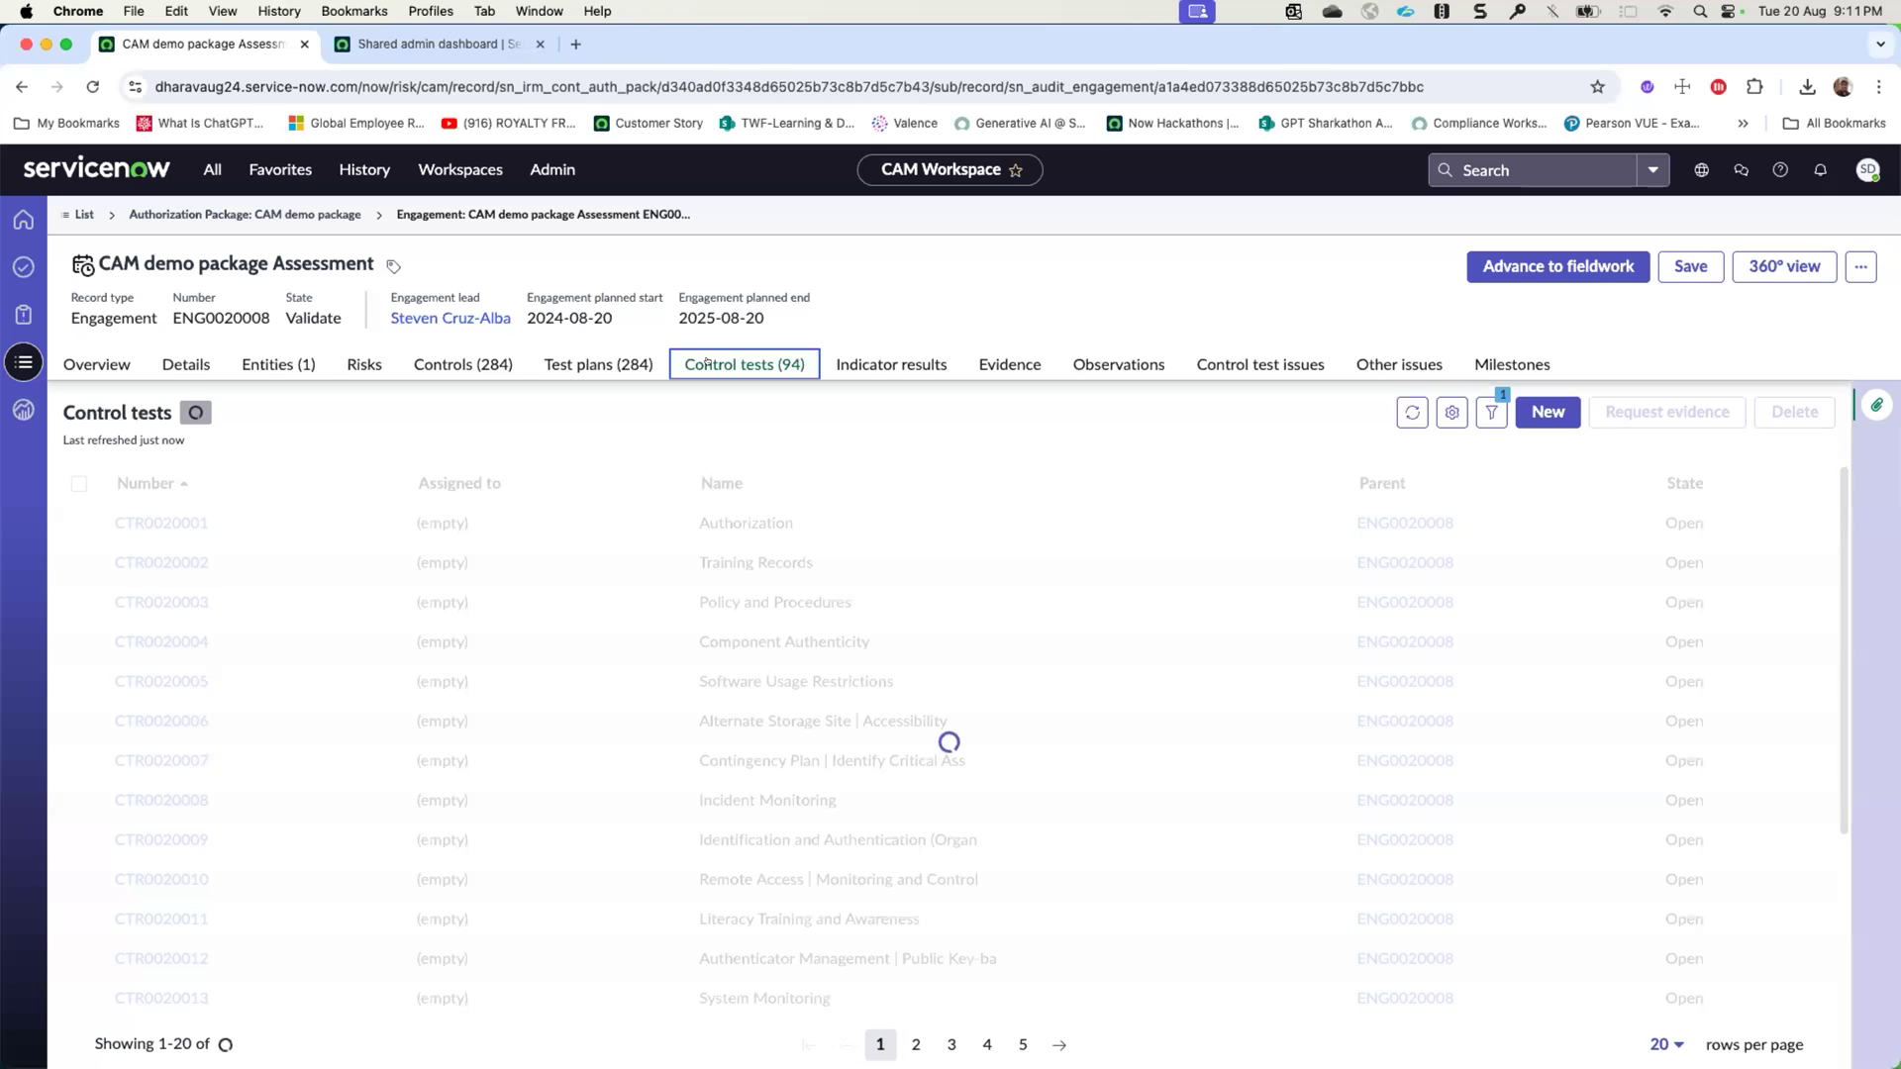
{"action": "left_click", "coordinate": [568, 363]}
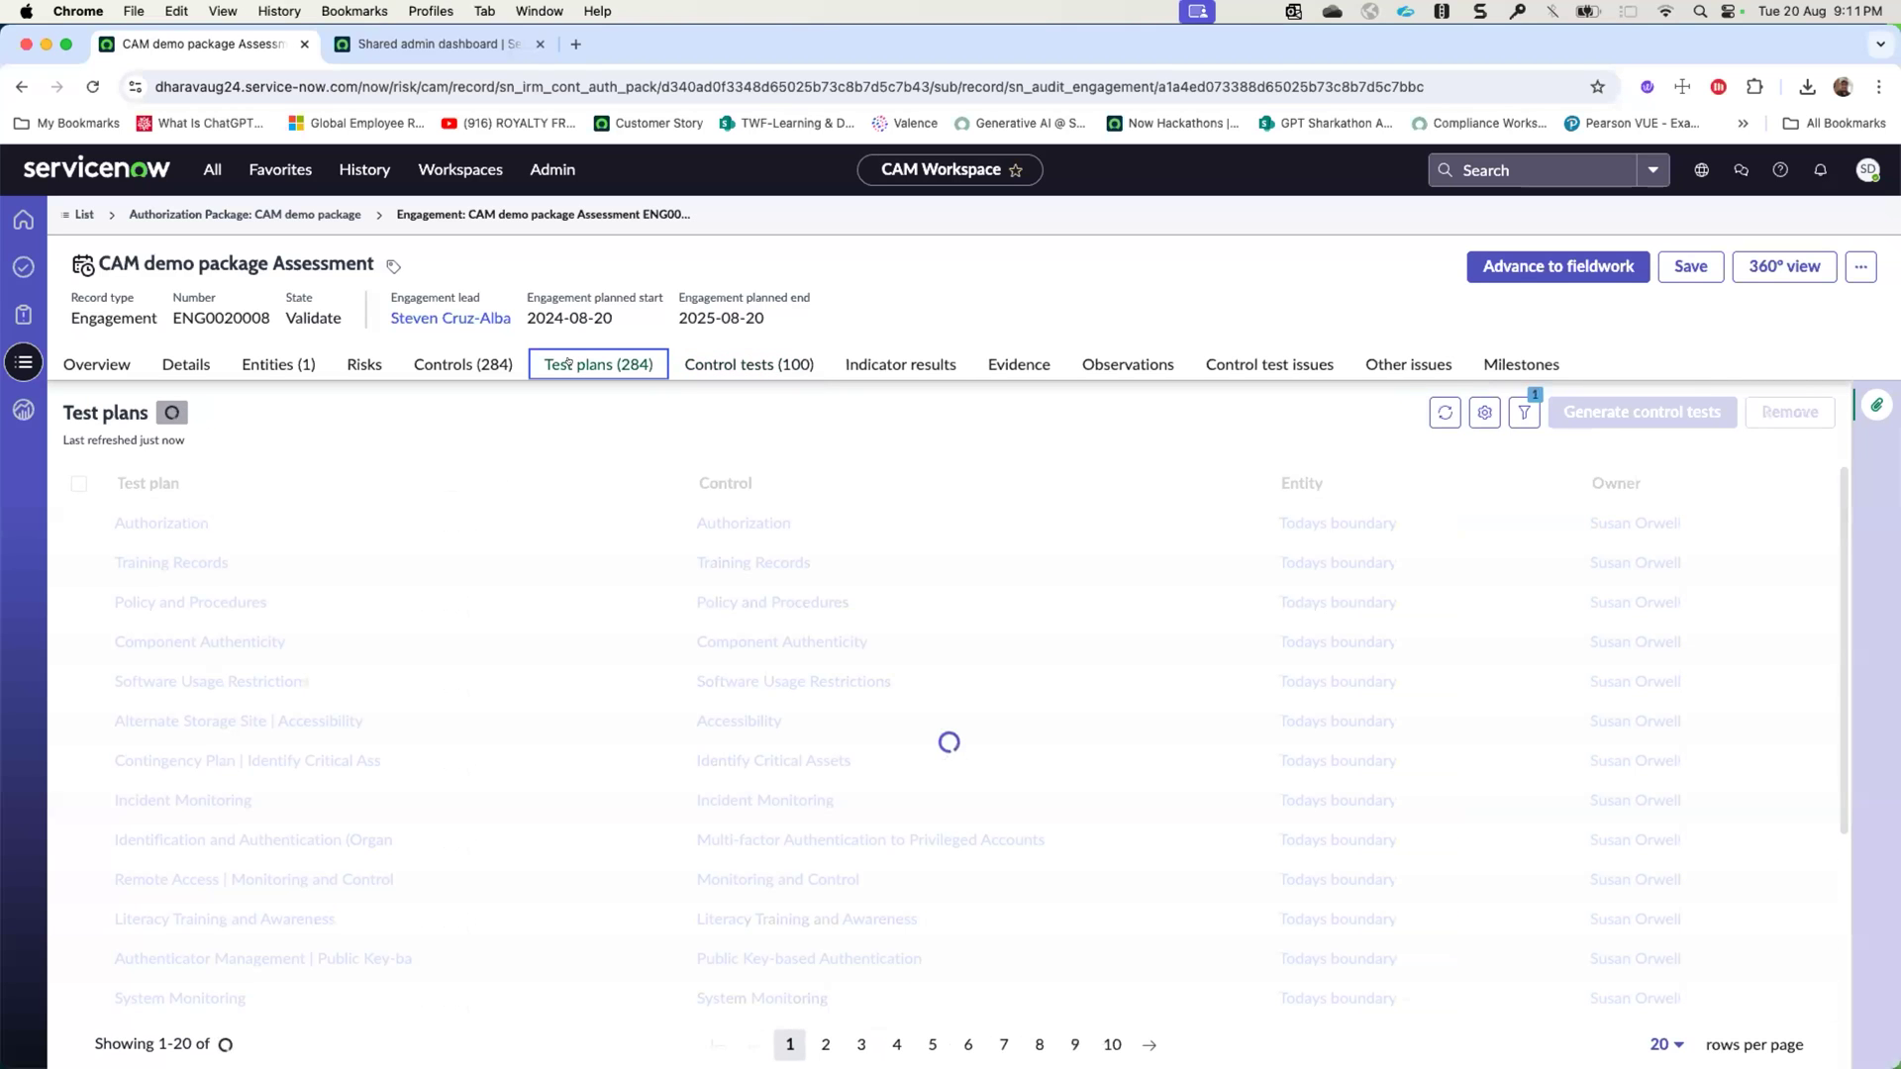
{"action": "left_click", "coordinate": [752, 361]}
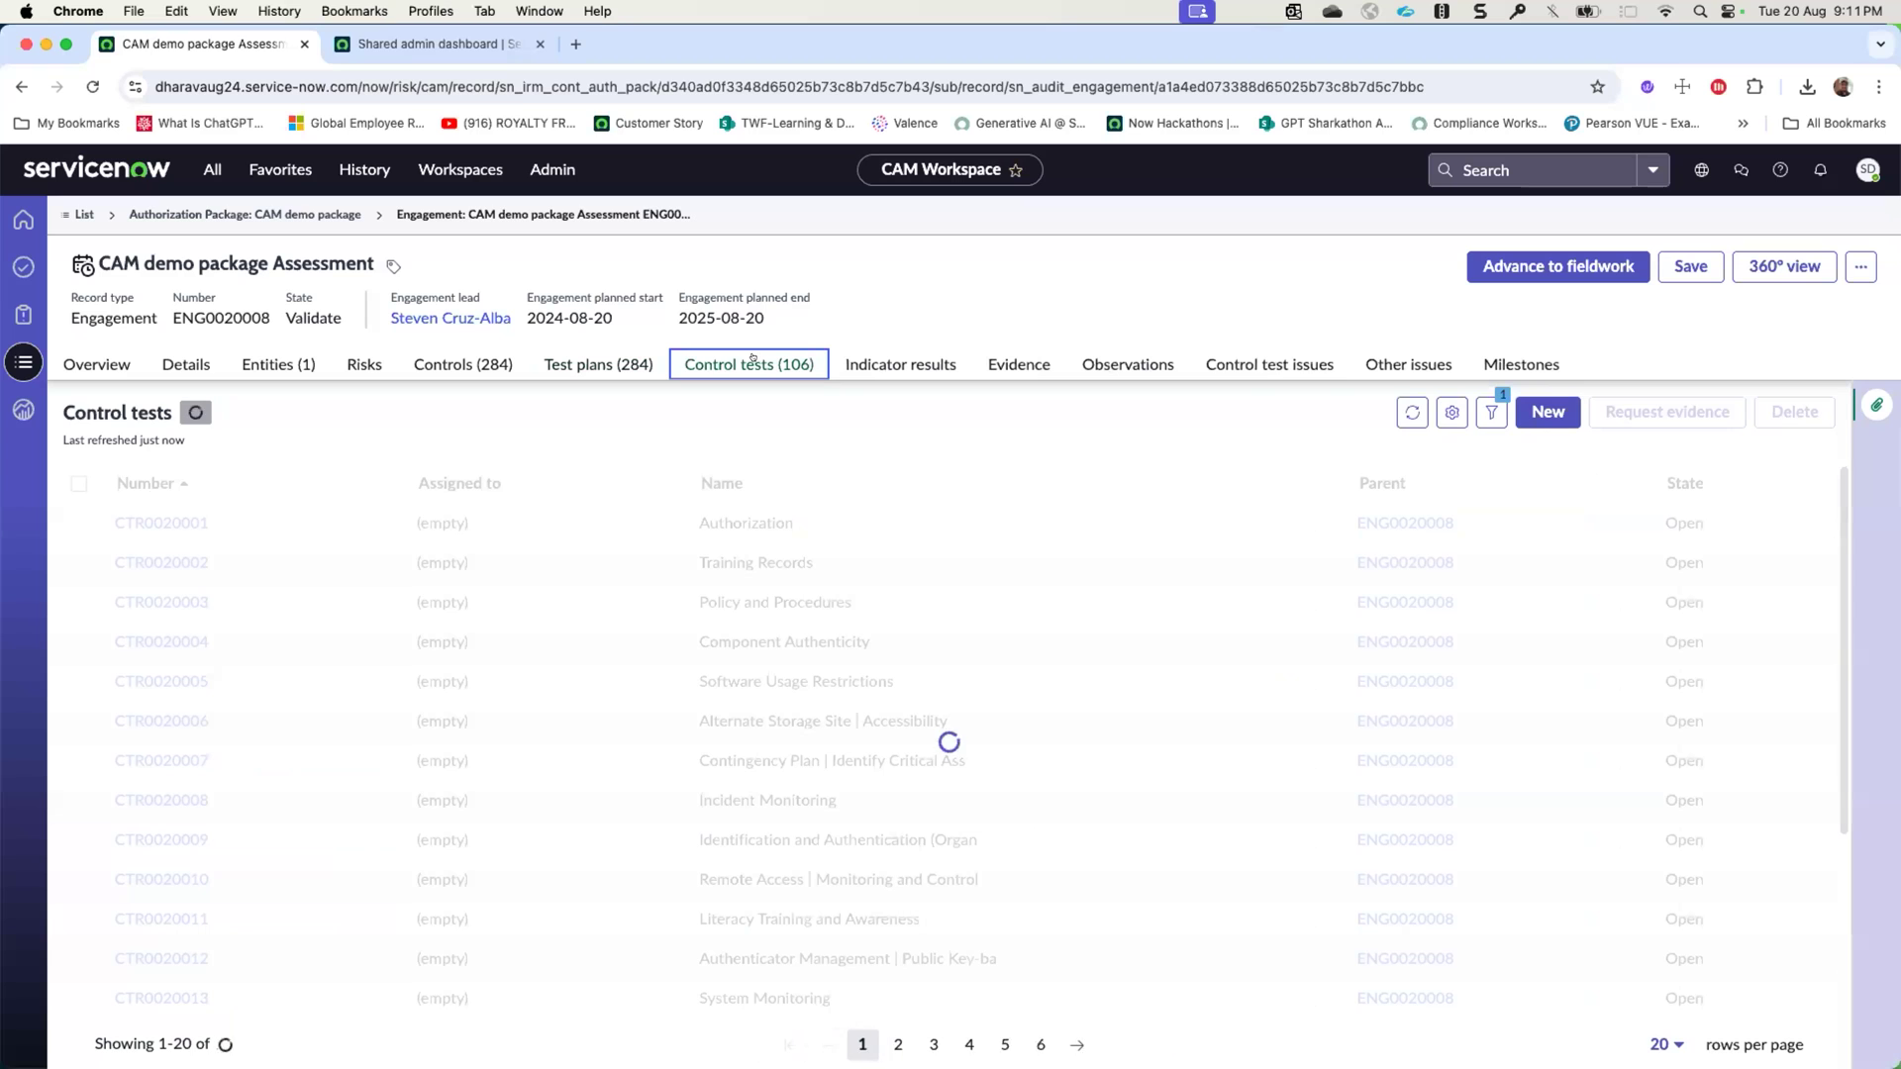
{"action": "left_click", "coordinate": [1412, 412]}
{"action": "left_click", "coordinate": [335, 214]}
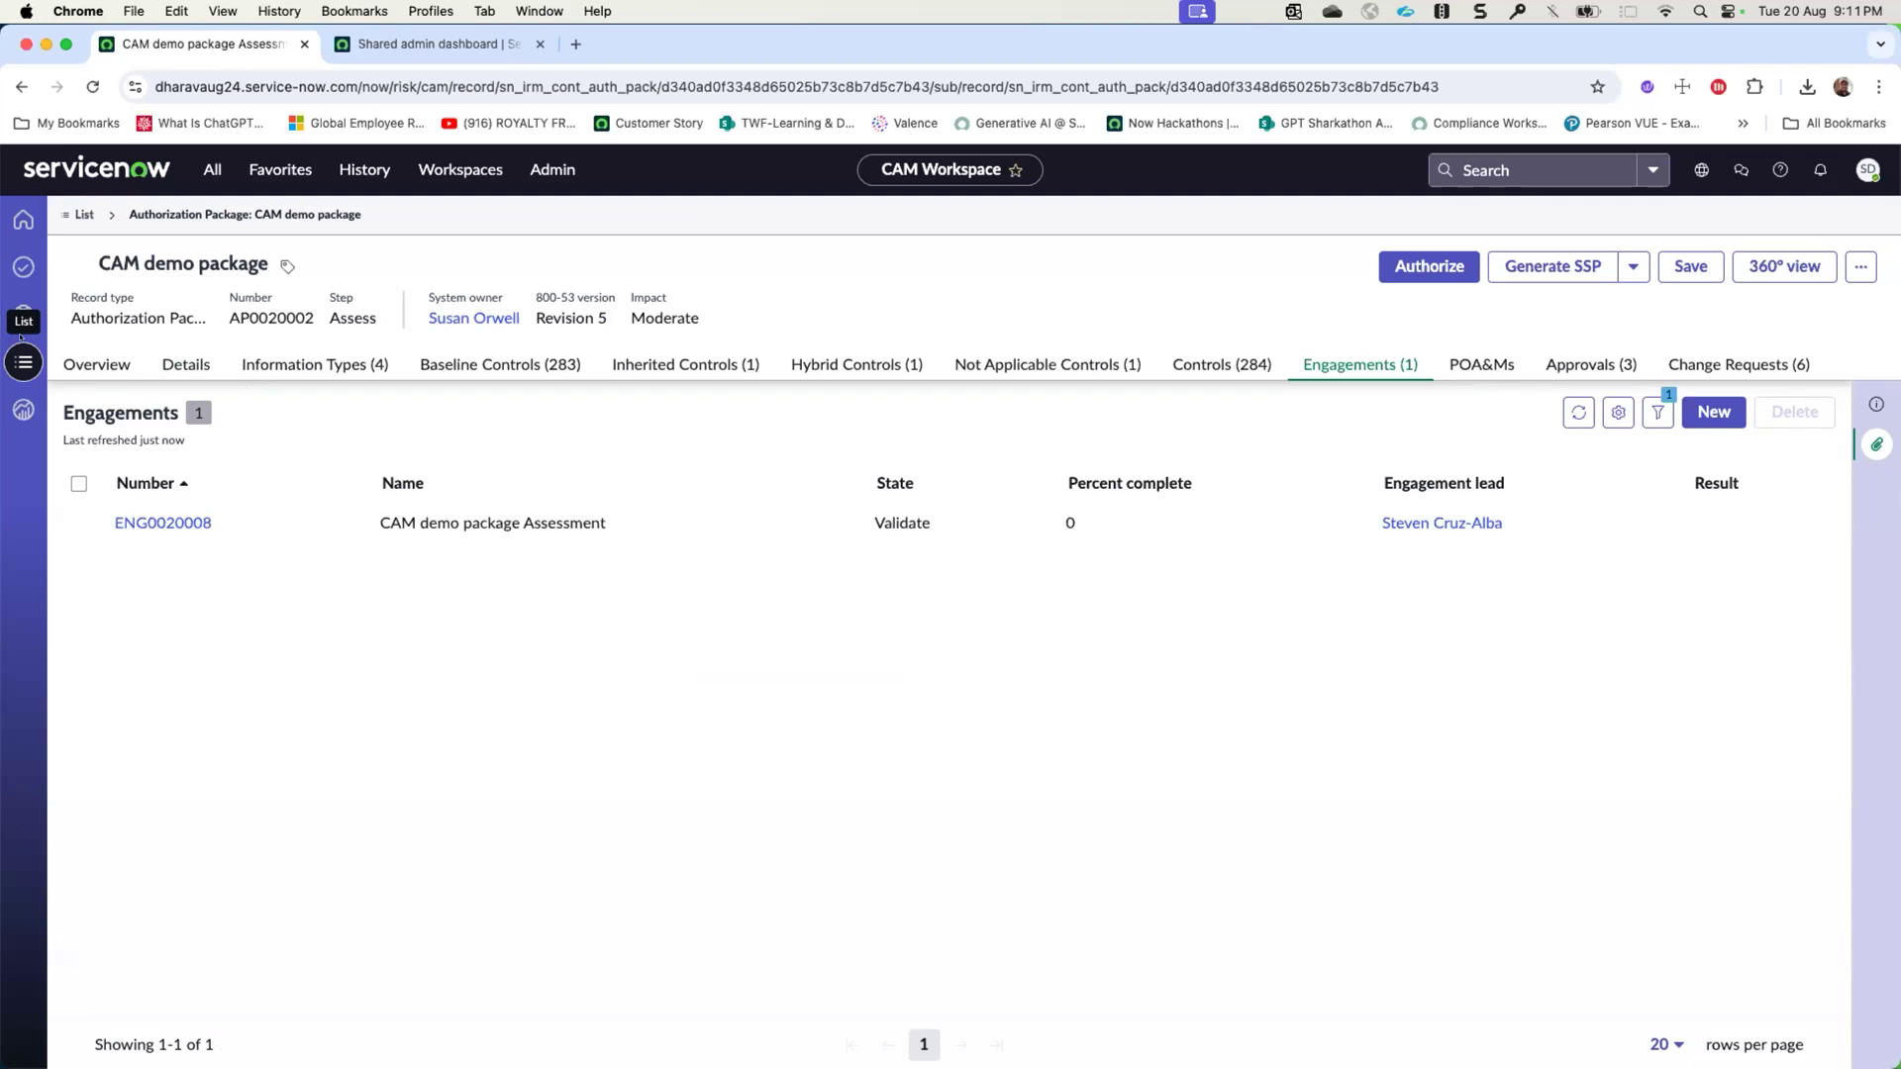
- Open the CAM Overview dashboard and check which other dashboards are available
{"action": "left_click", "coordinate": [16, 398]}
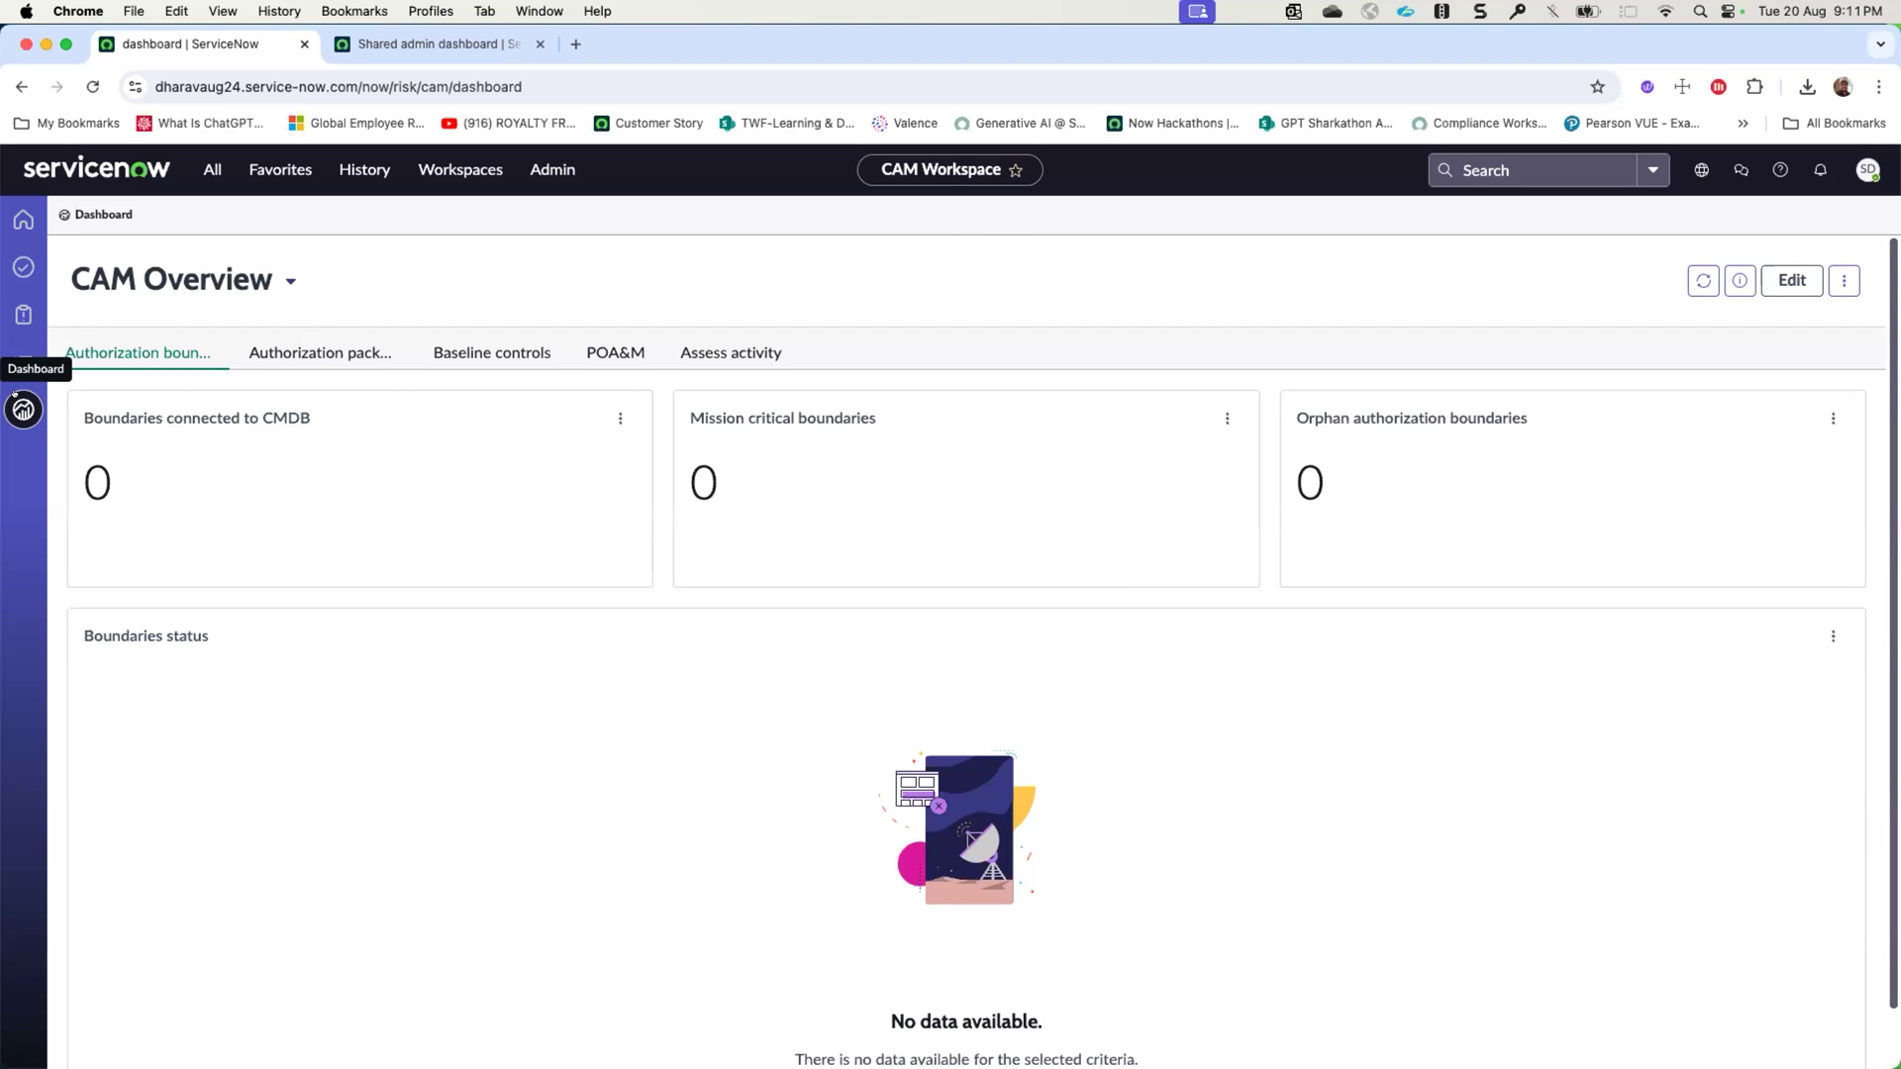
{"action": "left_click", "coordinate": [291, 281]}
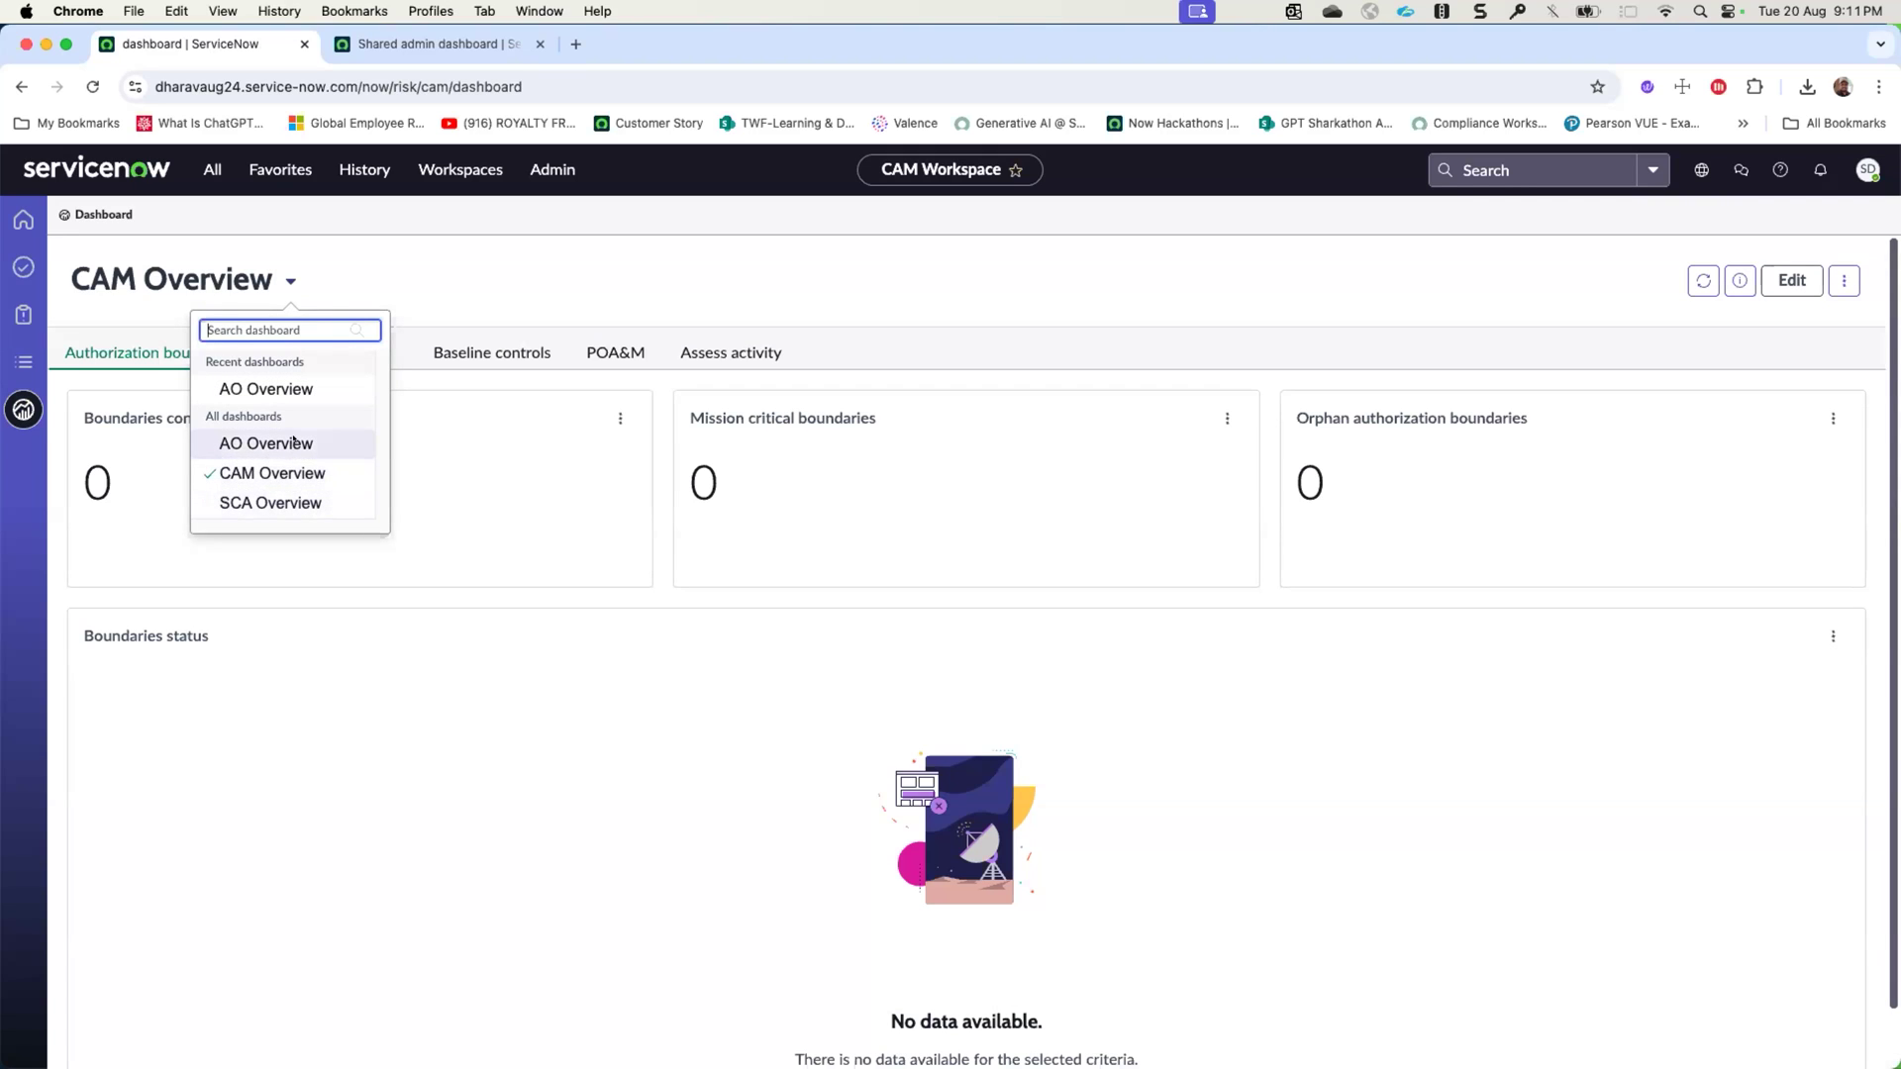
{"action": "left_click", "coordinate": [468, 421]}
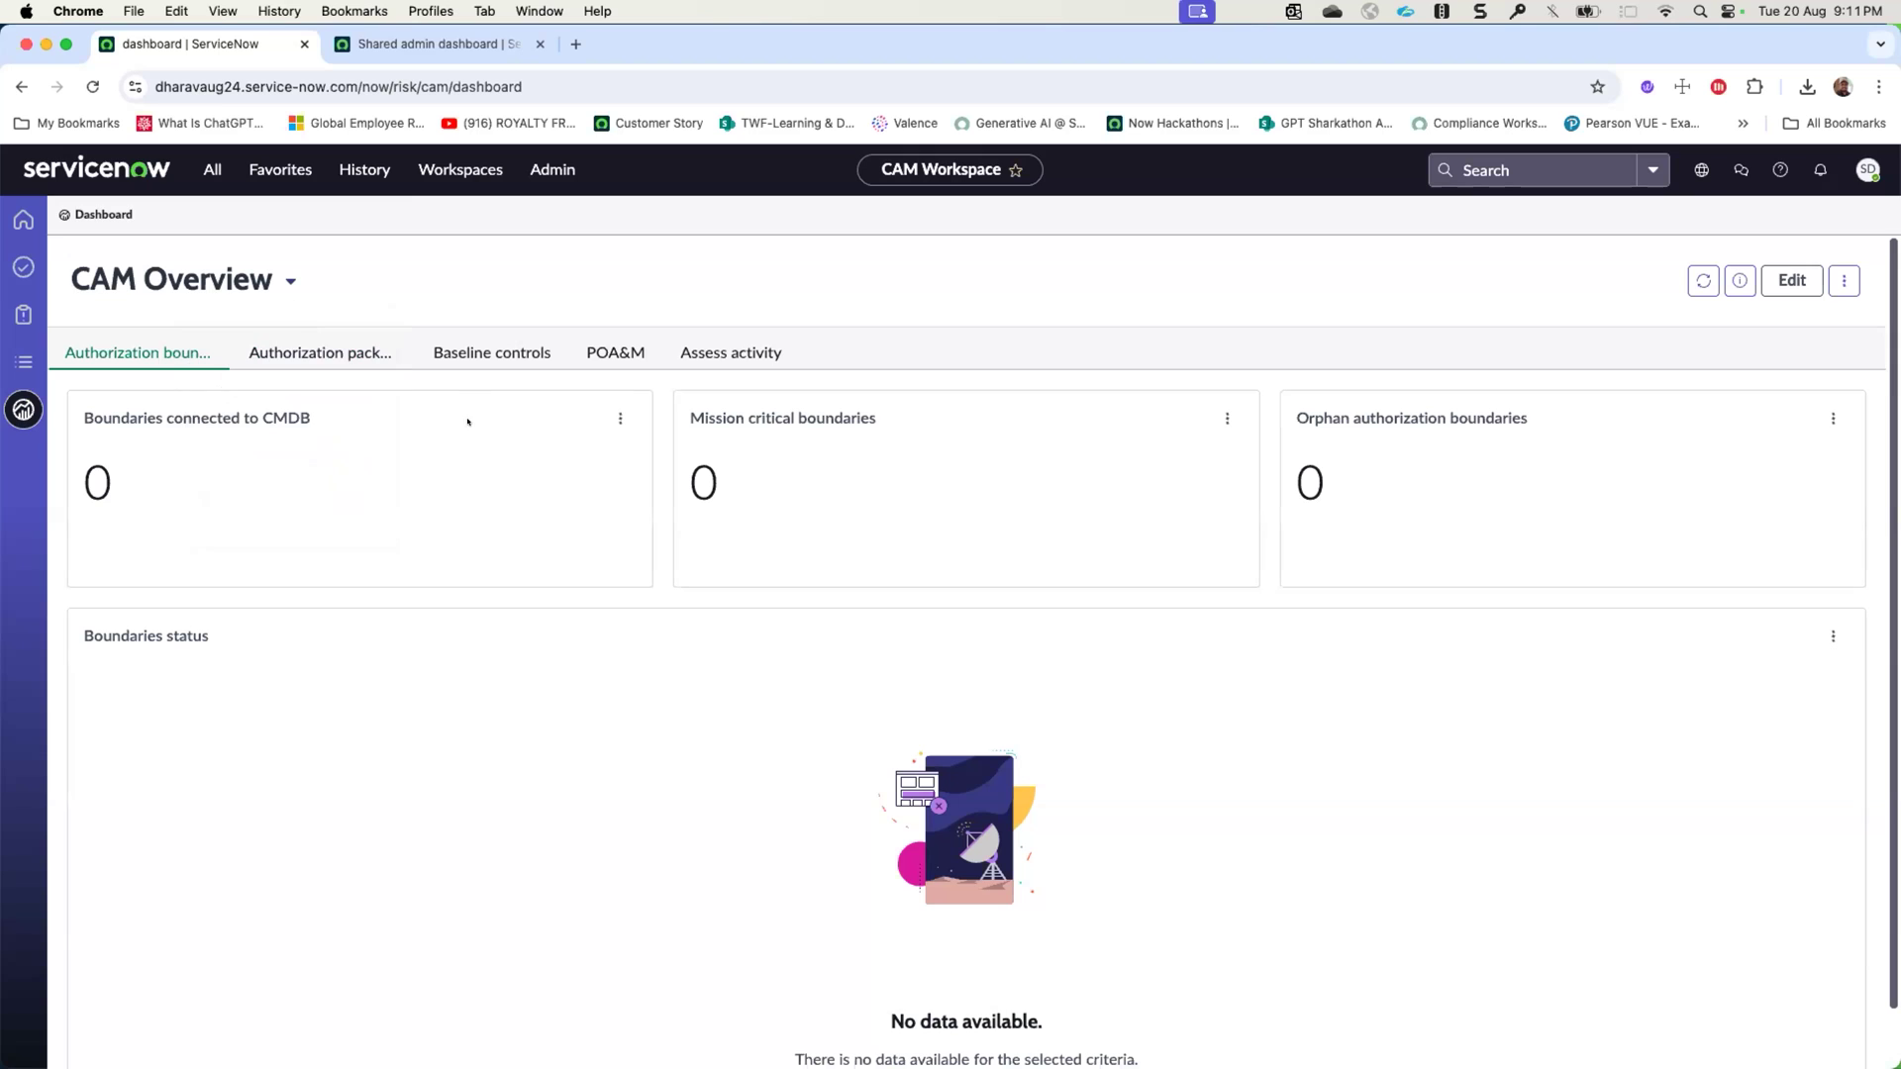
- Impersonate the CAM demo package's system owner from the recent impersonations
{"action": "left_click", "coordinate": [1868, 170]}
{"action": "left_click", "coordinate": [1737, 410]}
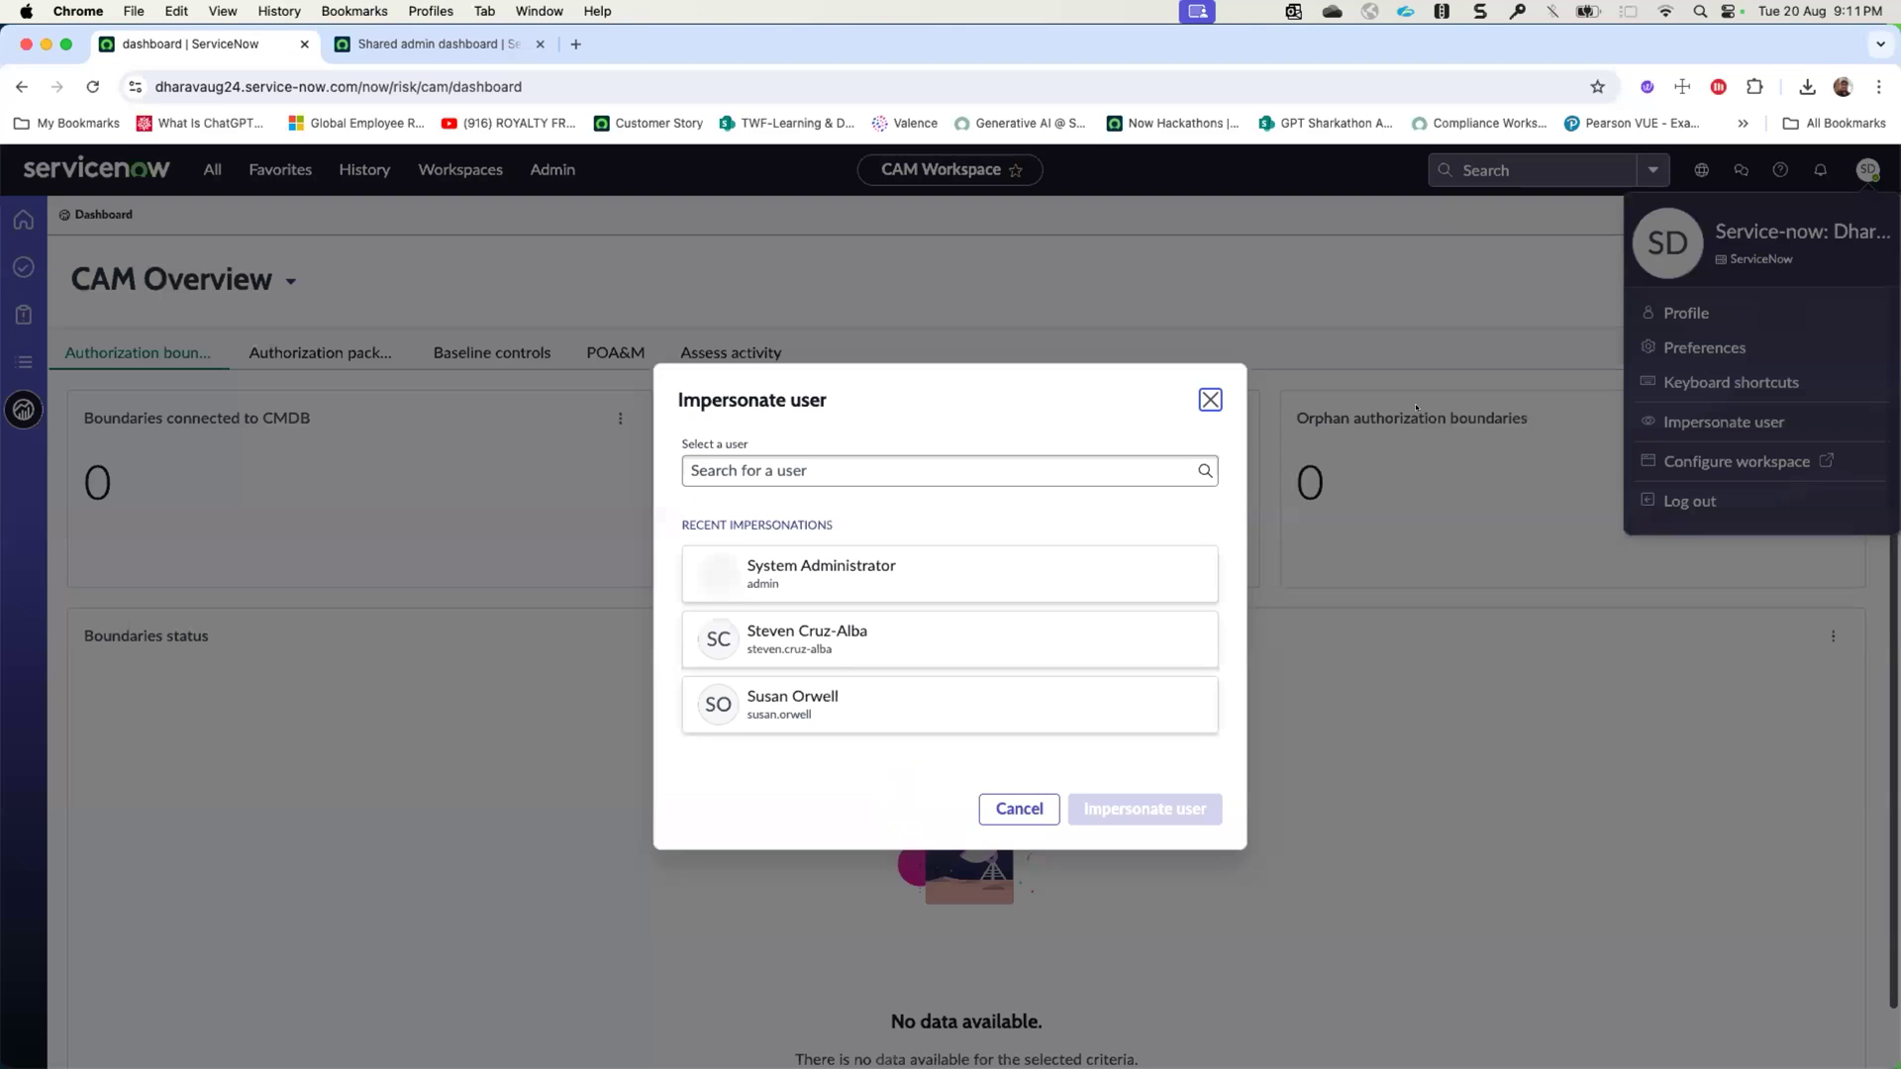
{"action": "left_click", "coordinate": [862, 704]}
{"action": "left_click", "coordinate": [1136, 794]}
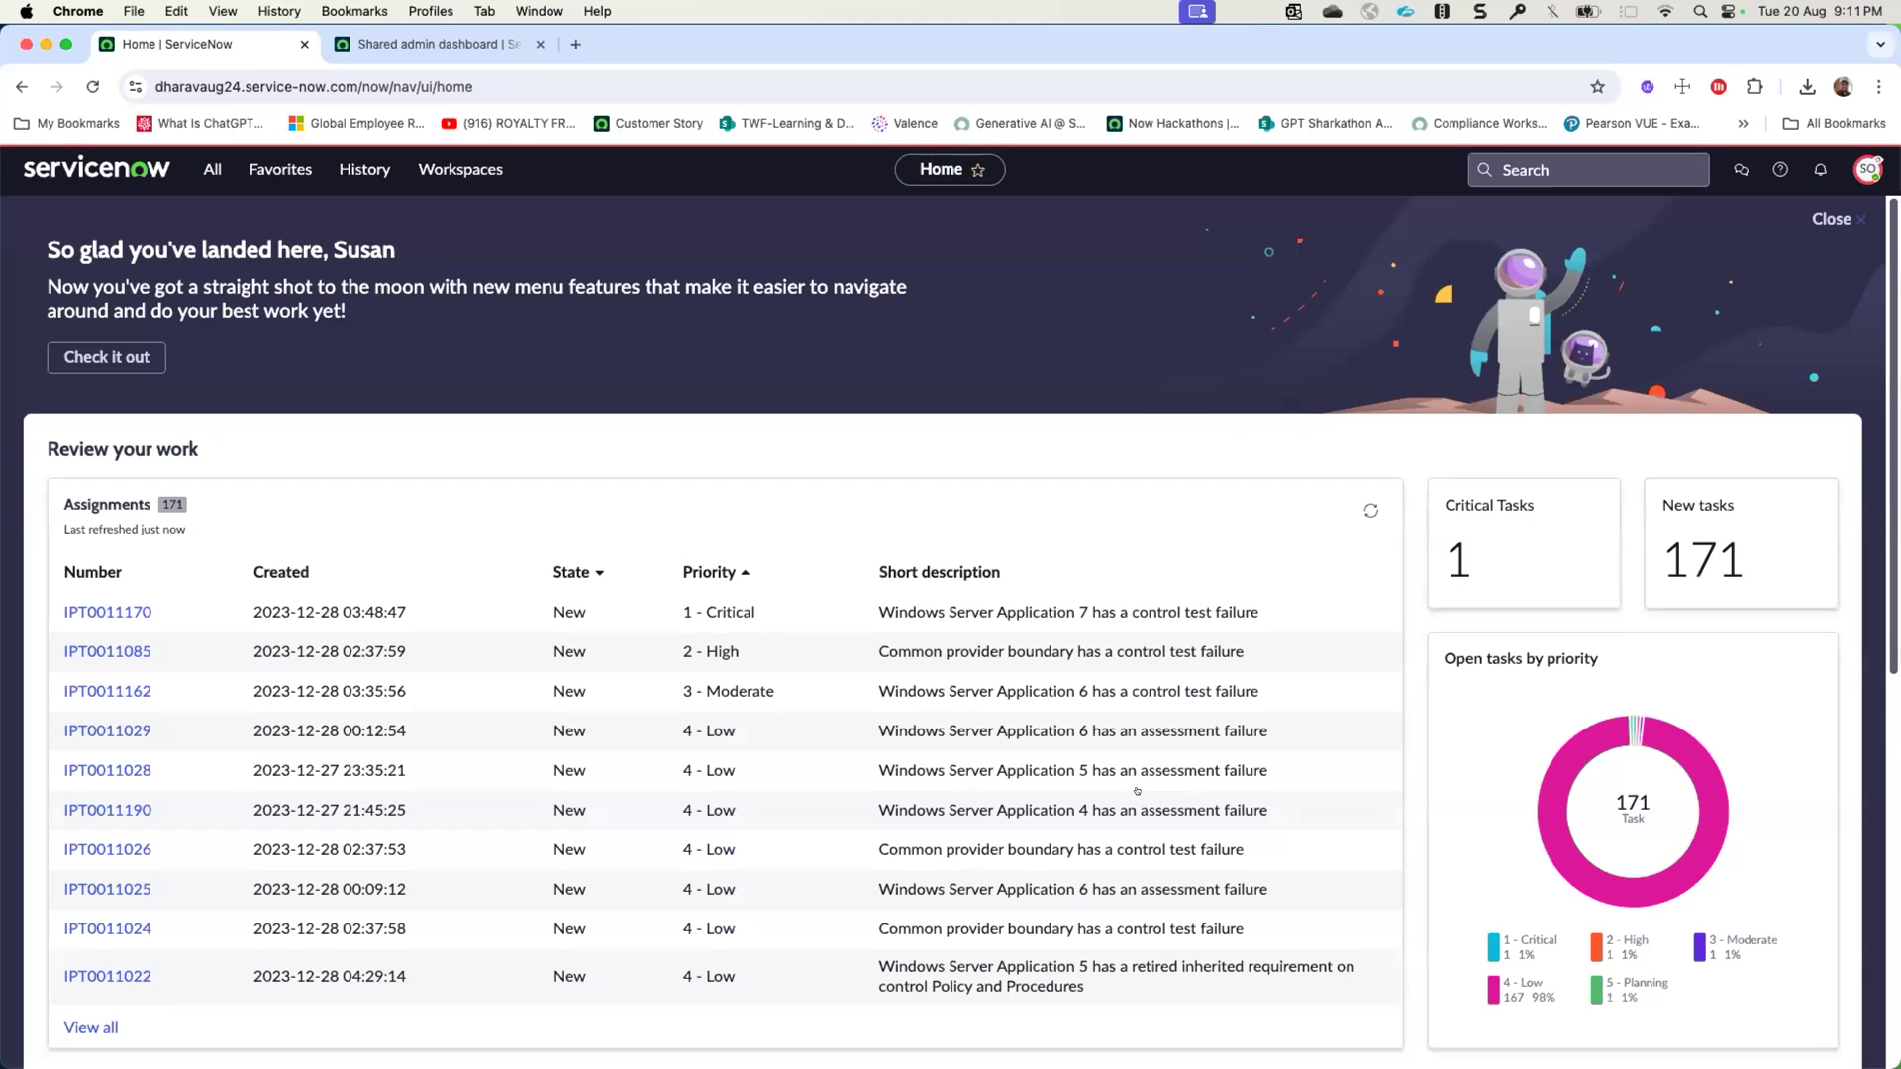
- Open the CAM Workspace as the impersonated system owner and show its CAM Overview dashboard
{"action": "left_click", "coordinate": [460, 169]}
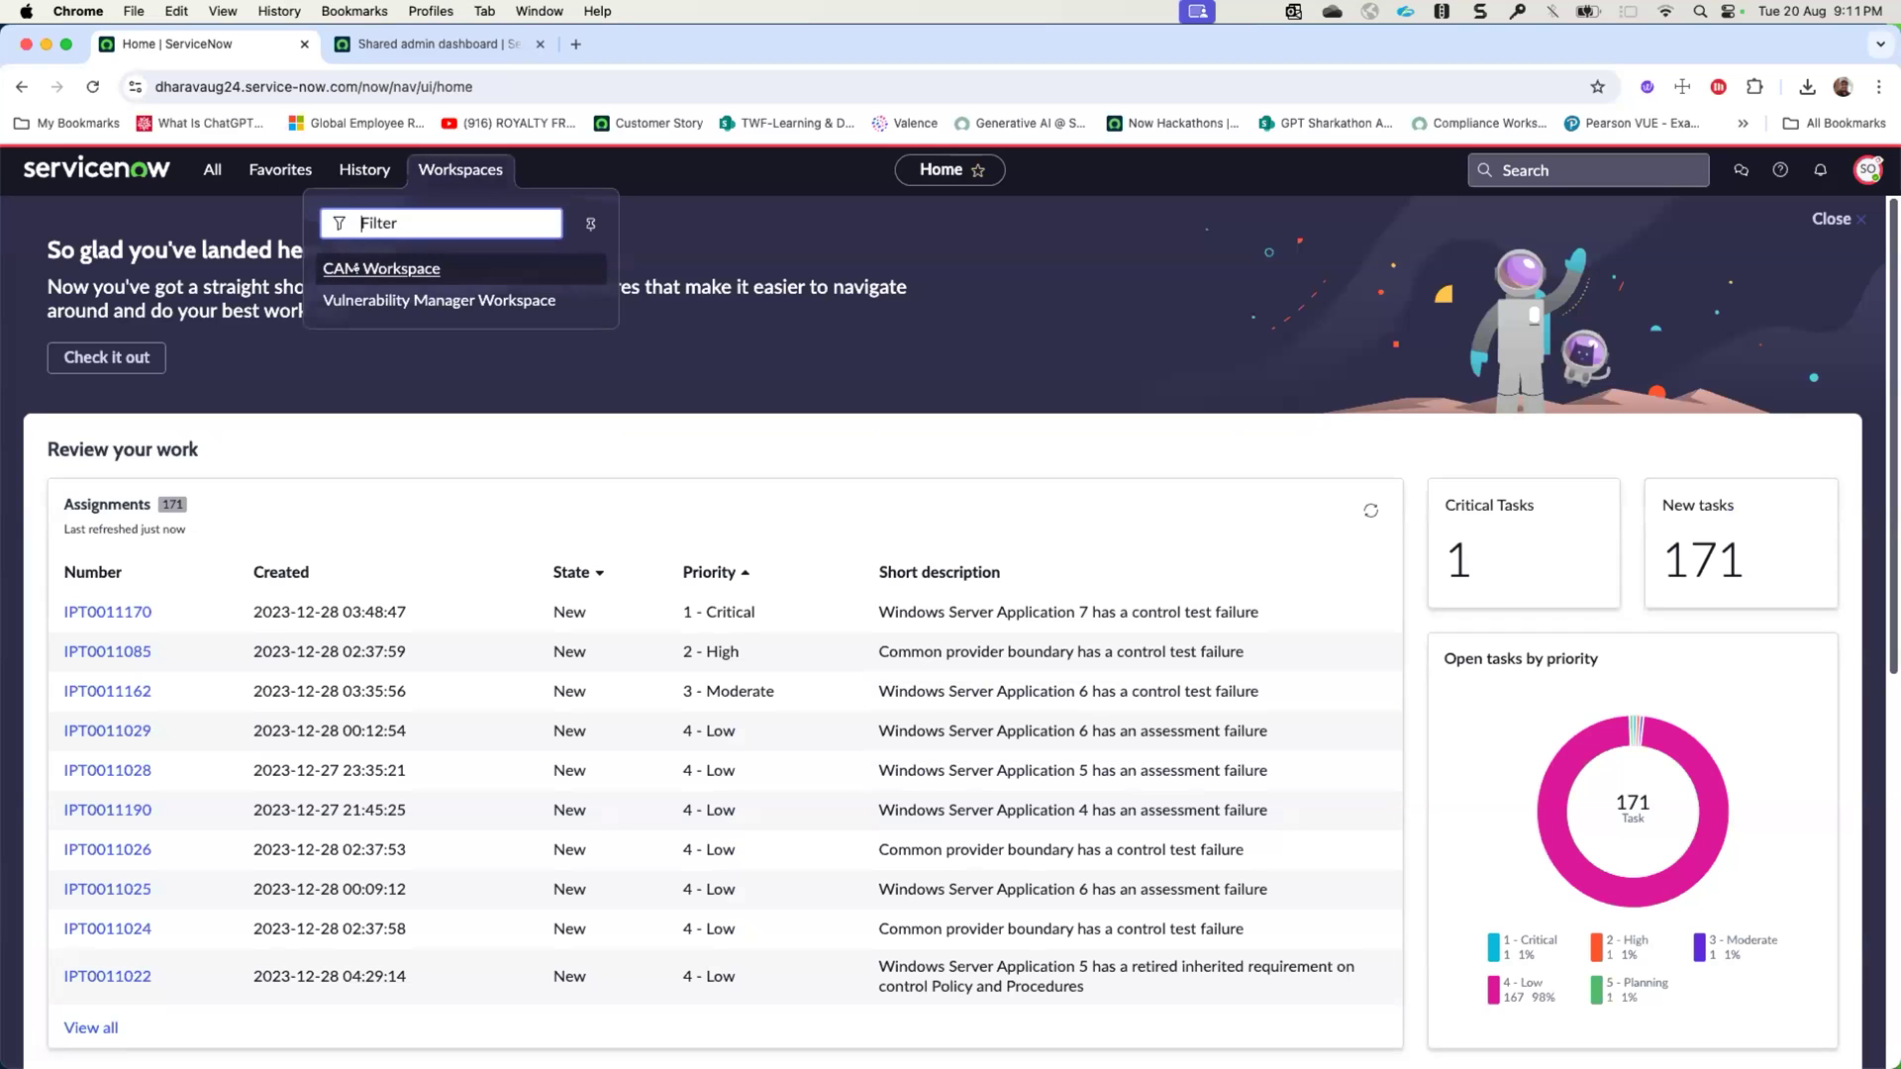
{"action": "left_click", "coordinate": [356, 264]}
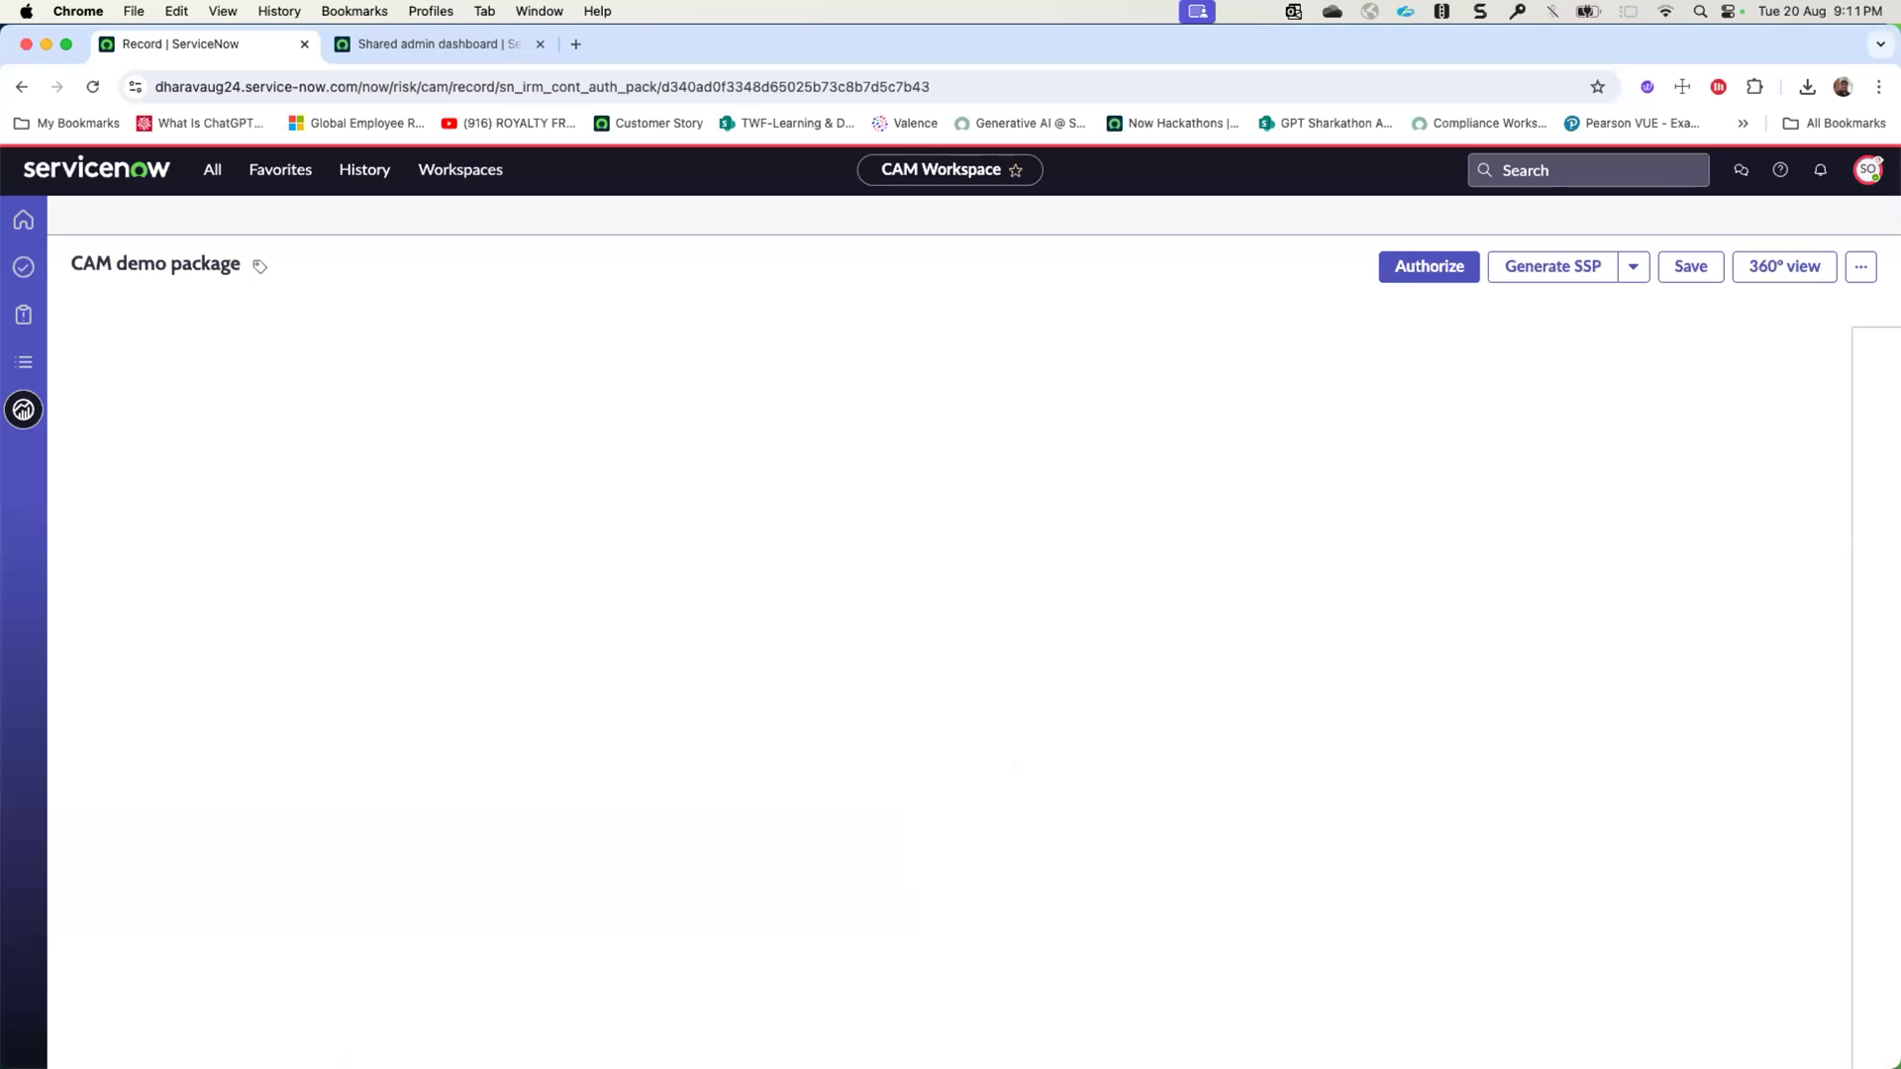
{"action": "left_click", "coordinate": [14, 364]}
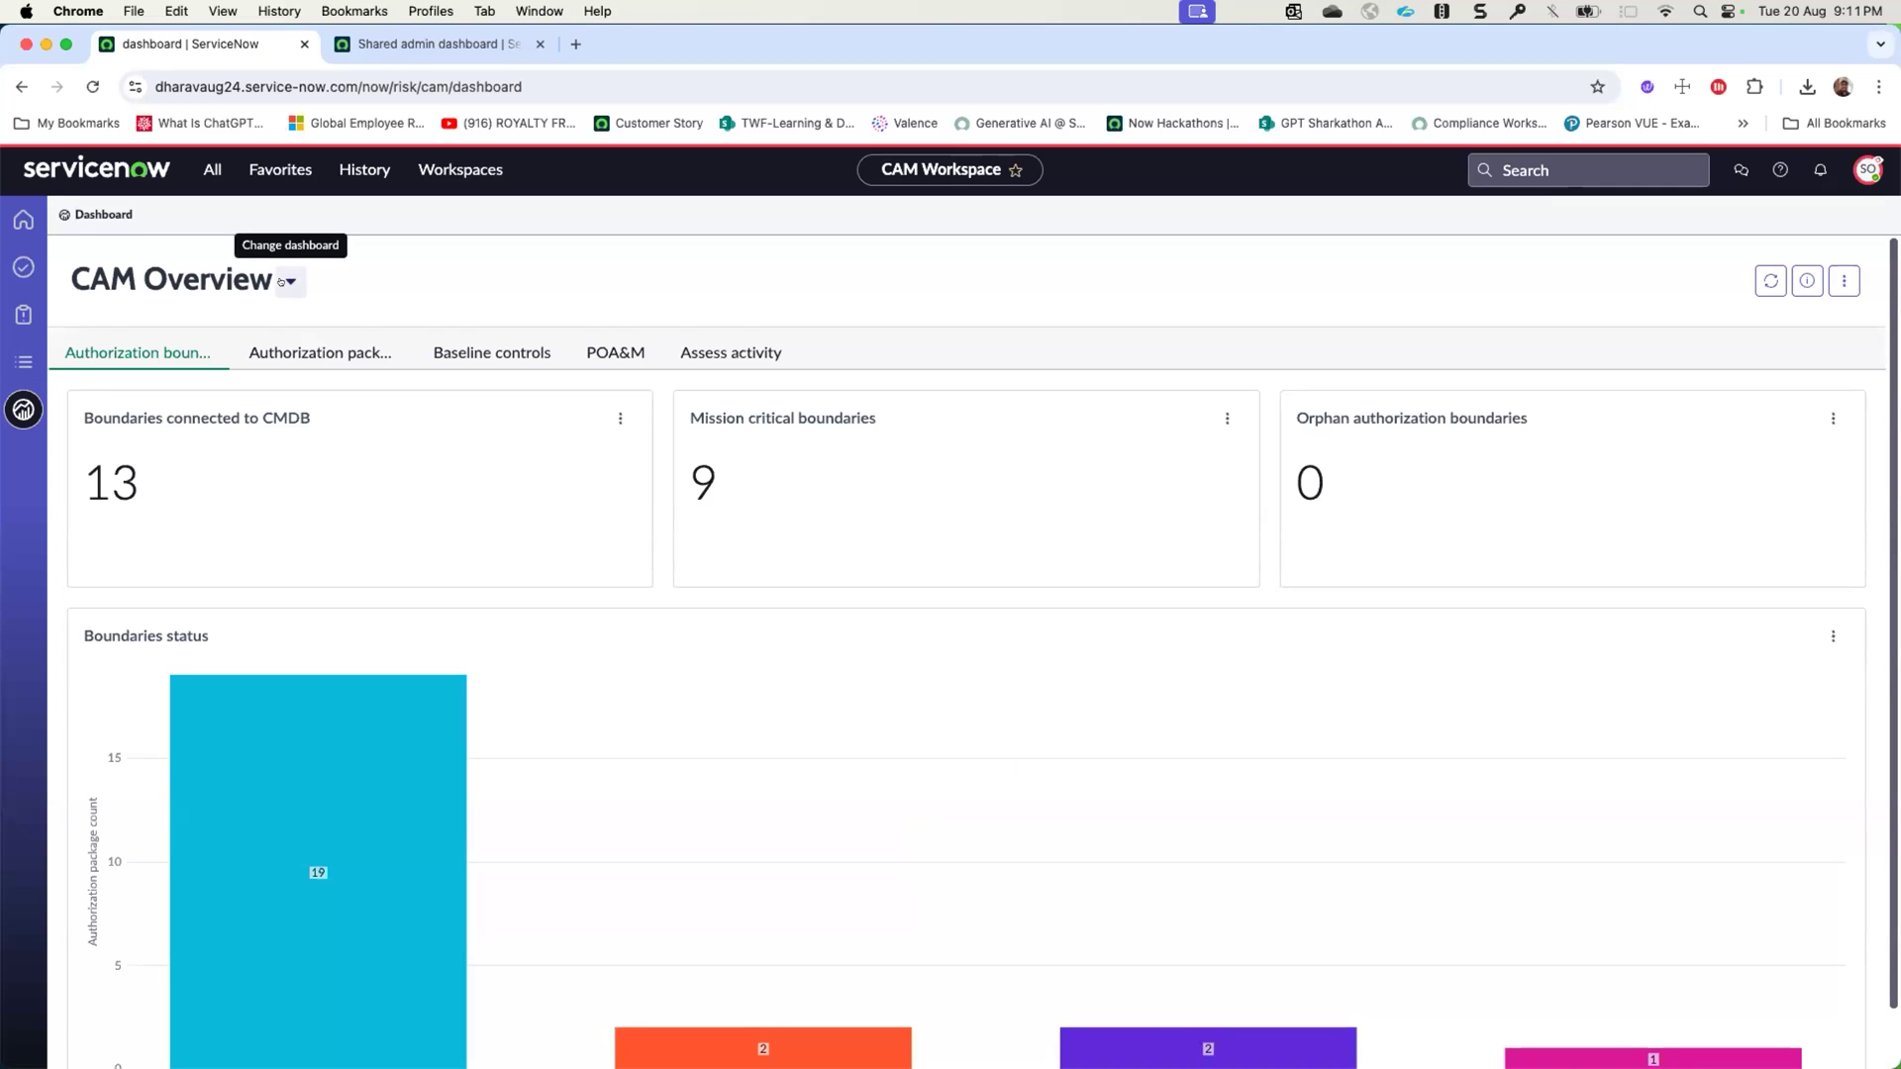
- Examine the dashboard's authorization boundary, POA&M, baseline control and authorization package views, and check the system owner's available dashboards
{"action": "scroll", "coordinate": [382, 540], "scroll_direction": "down", "scroll_amount": 1}
{"action": "scroll", "coordinate": [396, 475], "scroll_direction": "up", "scroll_amount": 1}
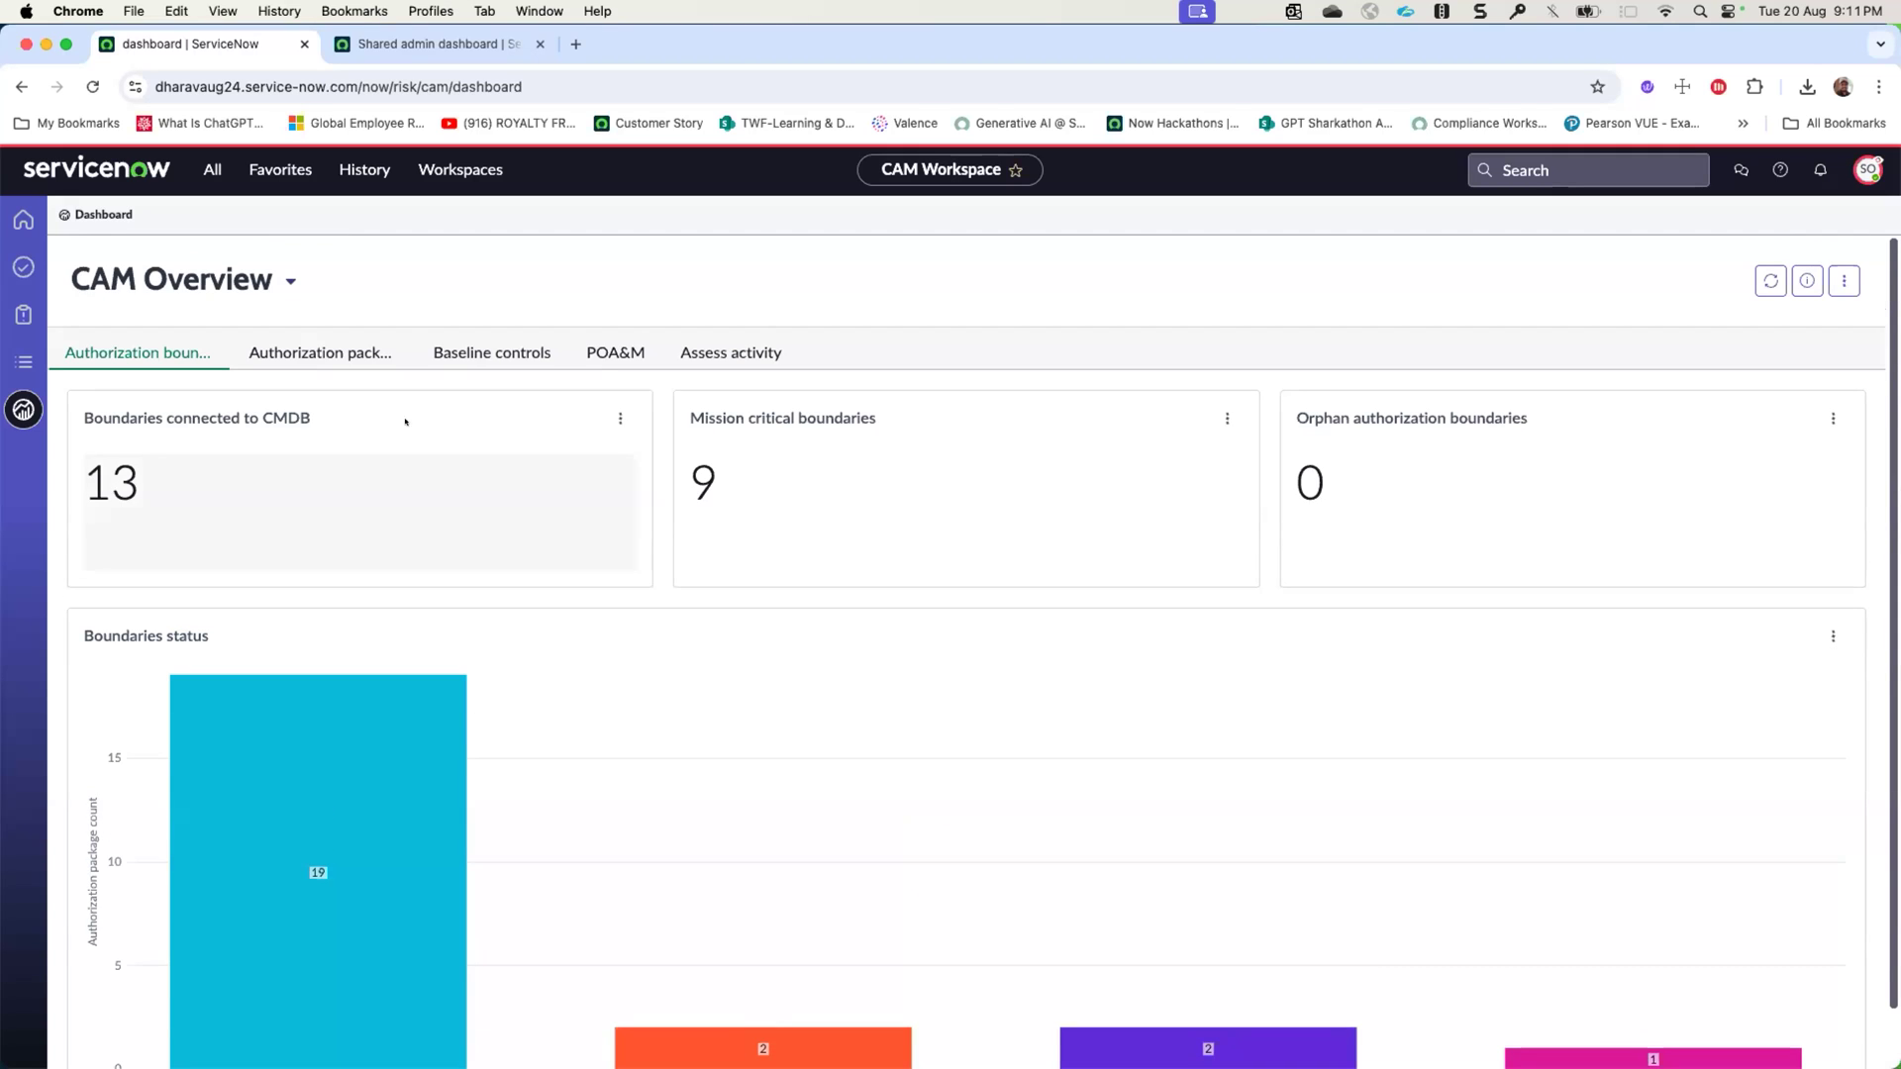
{"action": "left_click", "coordinate": [577, 346]}
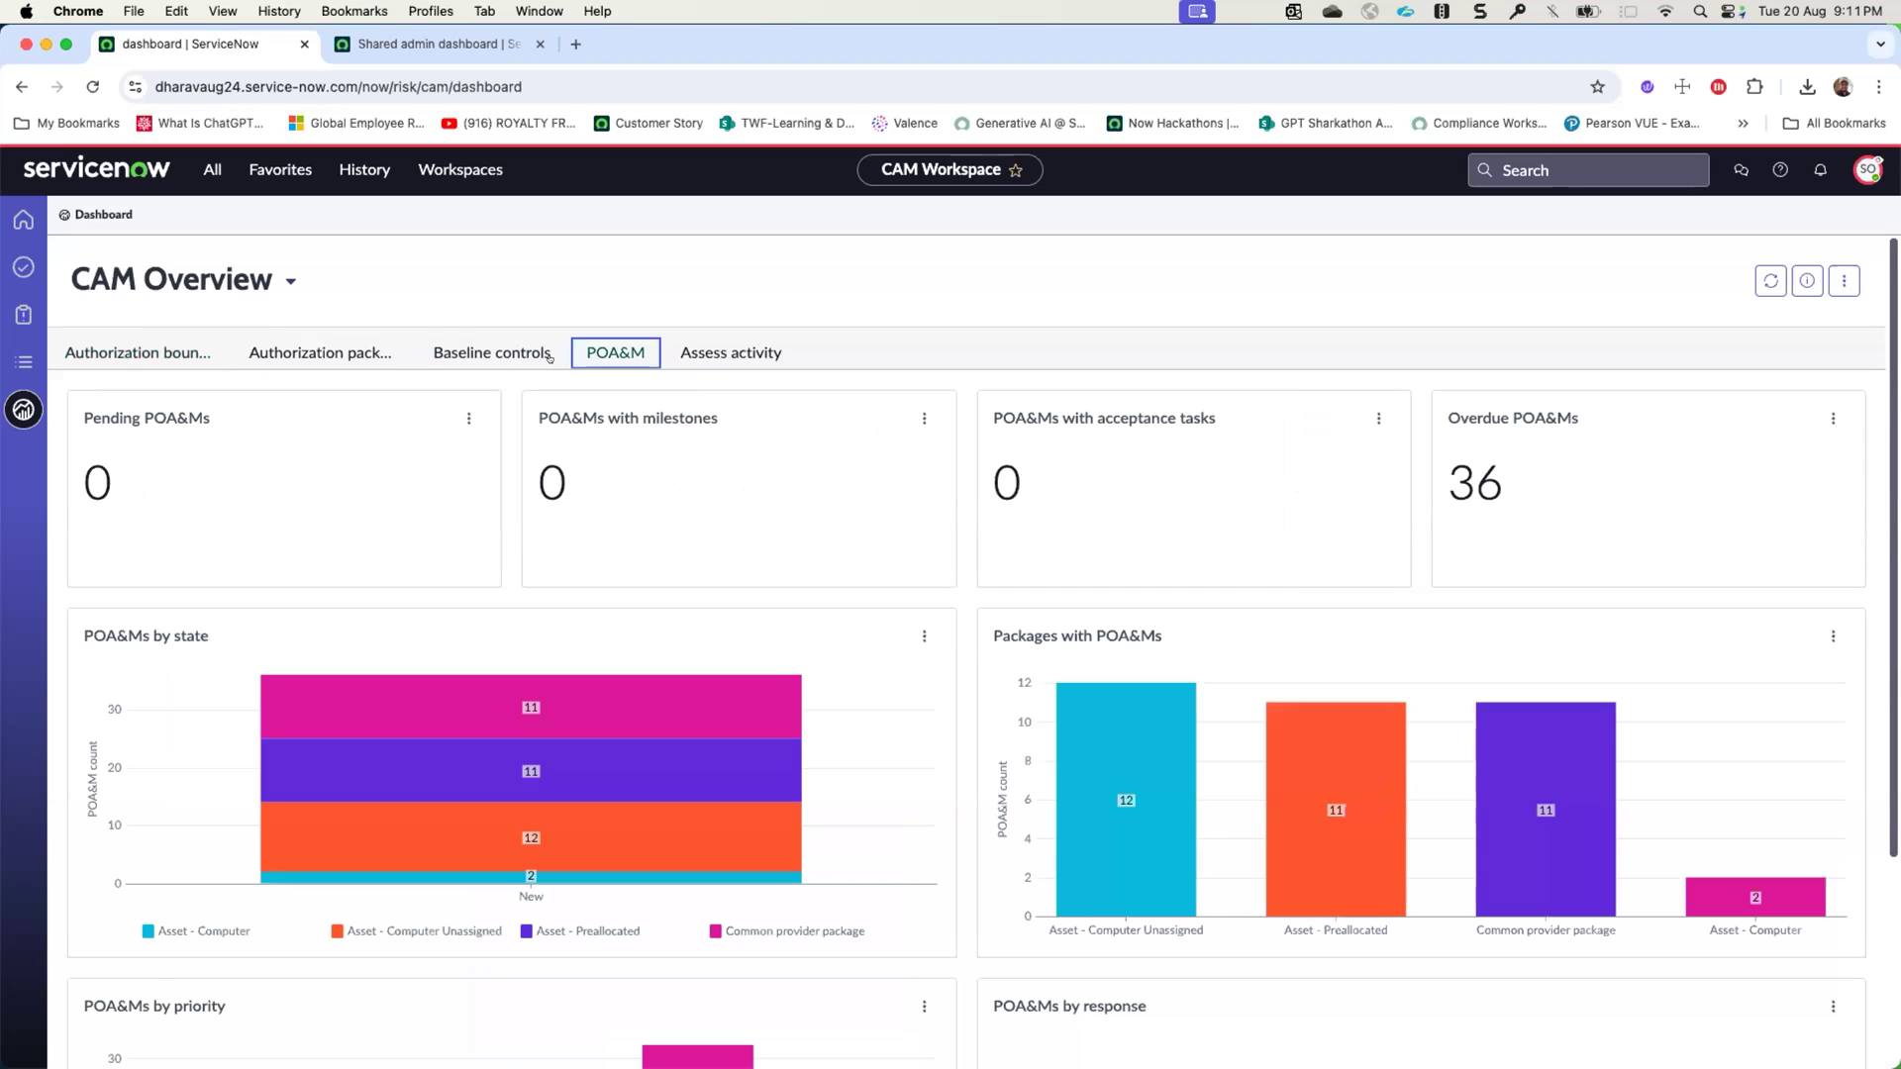
{"action": "left_click", "coordinate": [457, 351]}
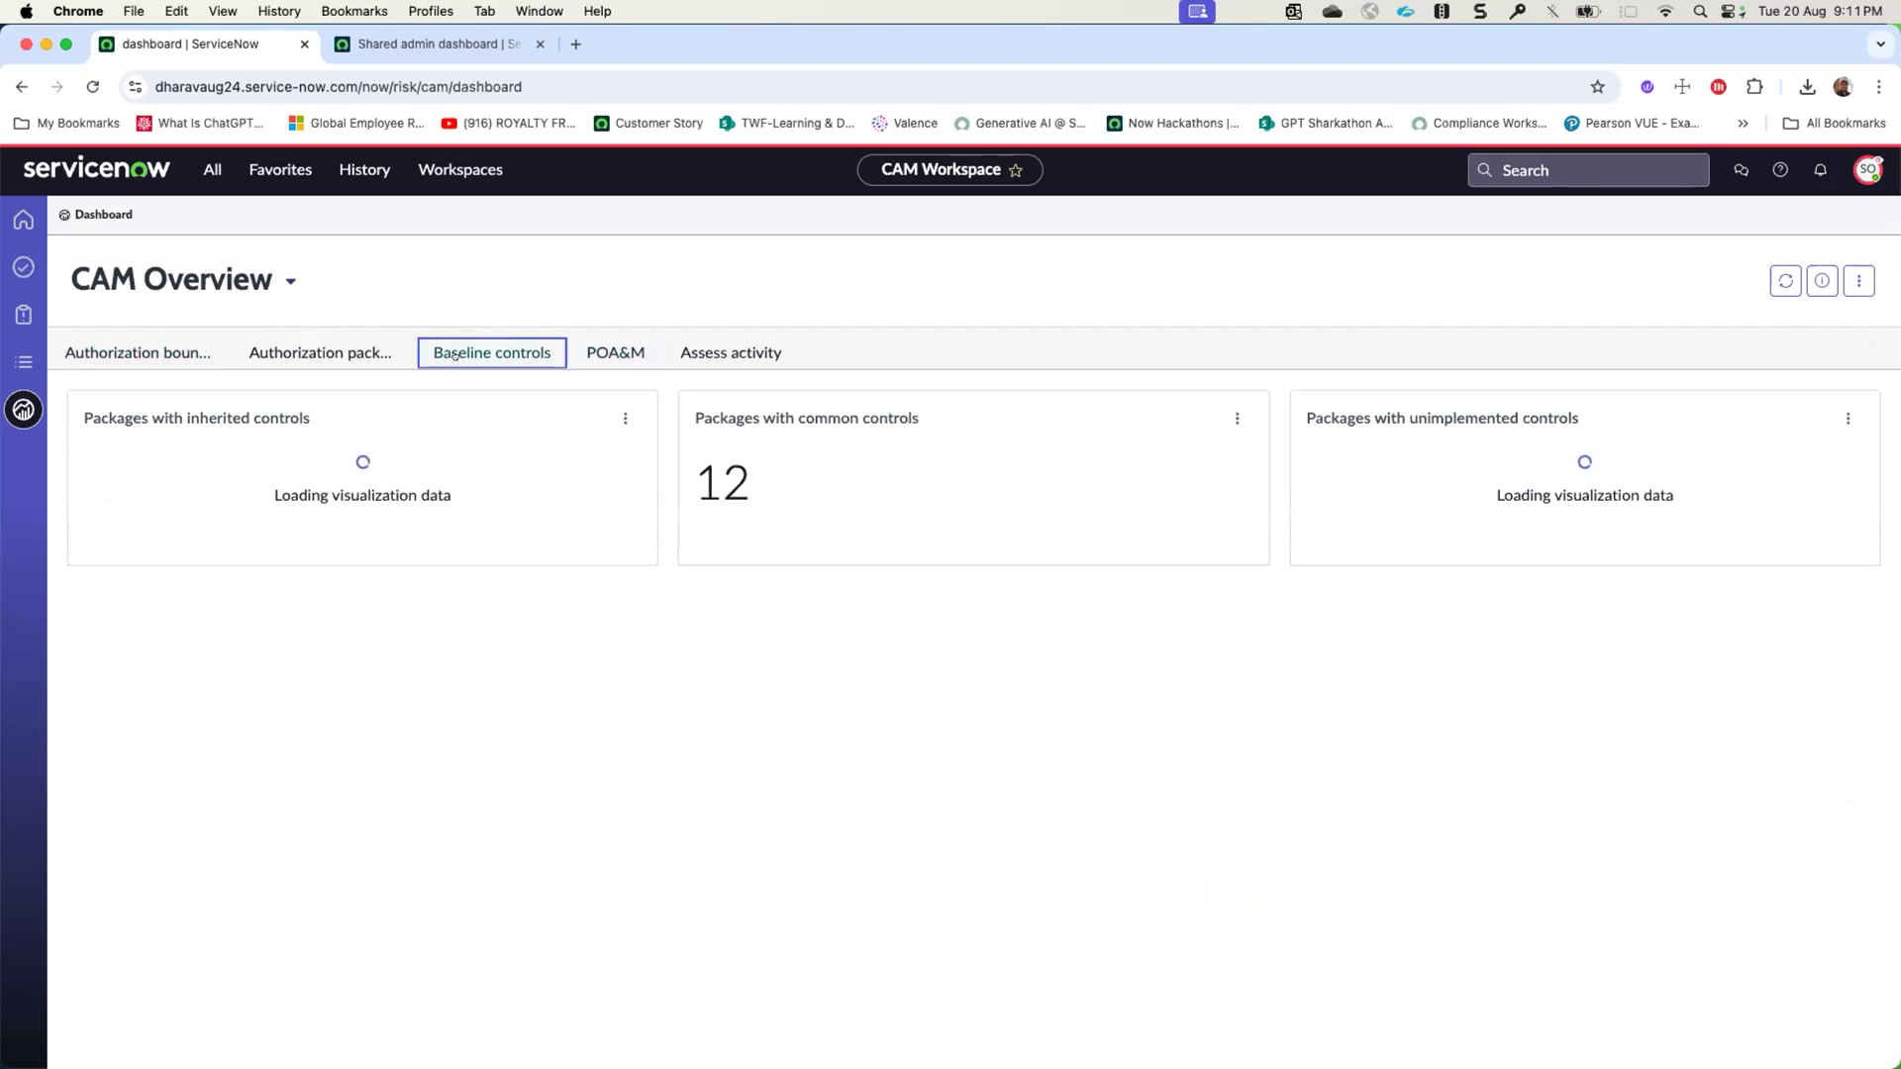
{"action": "left_click", "coordinate": [358, 354]}
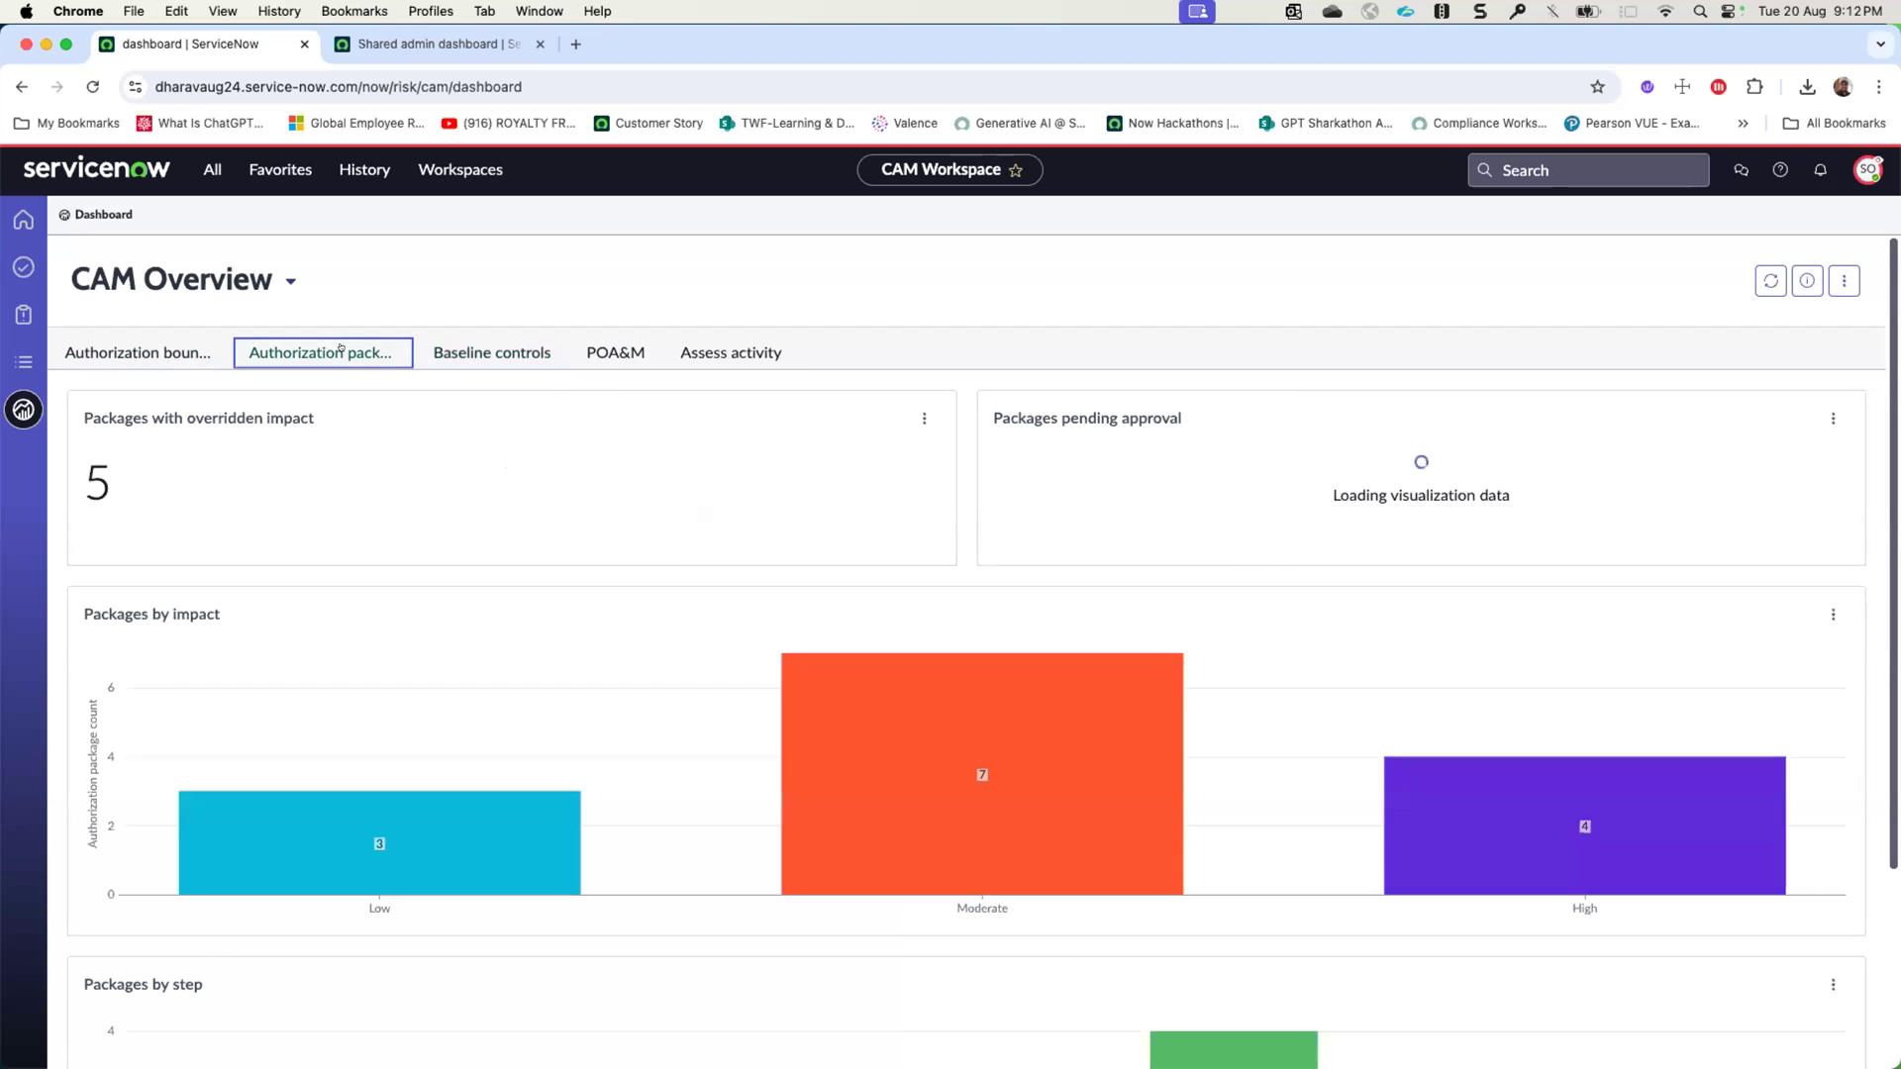
{"action": "left_click", "coordinate": [292, 280]}
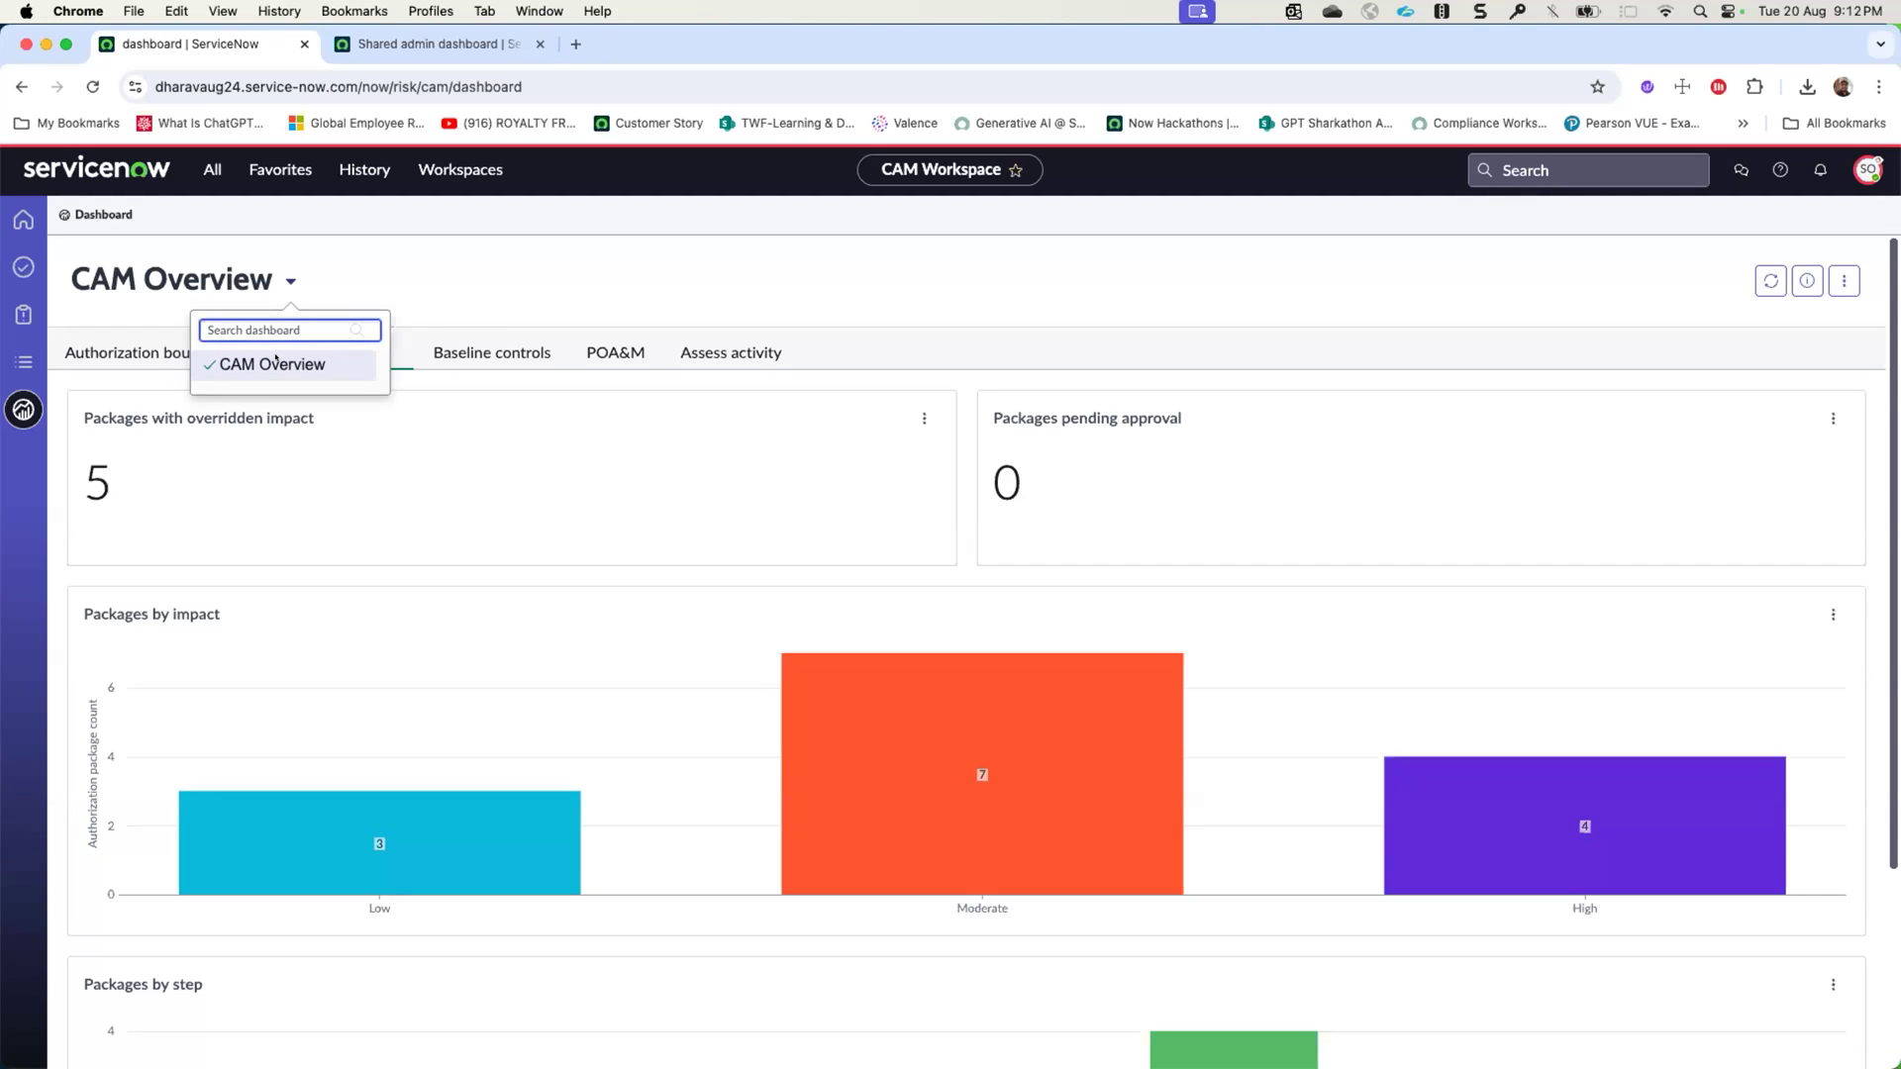
{"action": "left_click", "coordinate": [150, 345]}
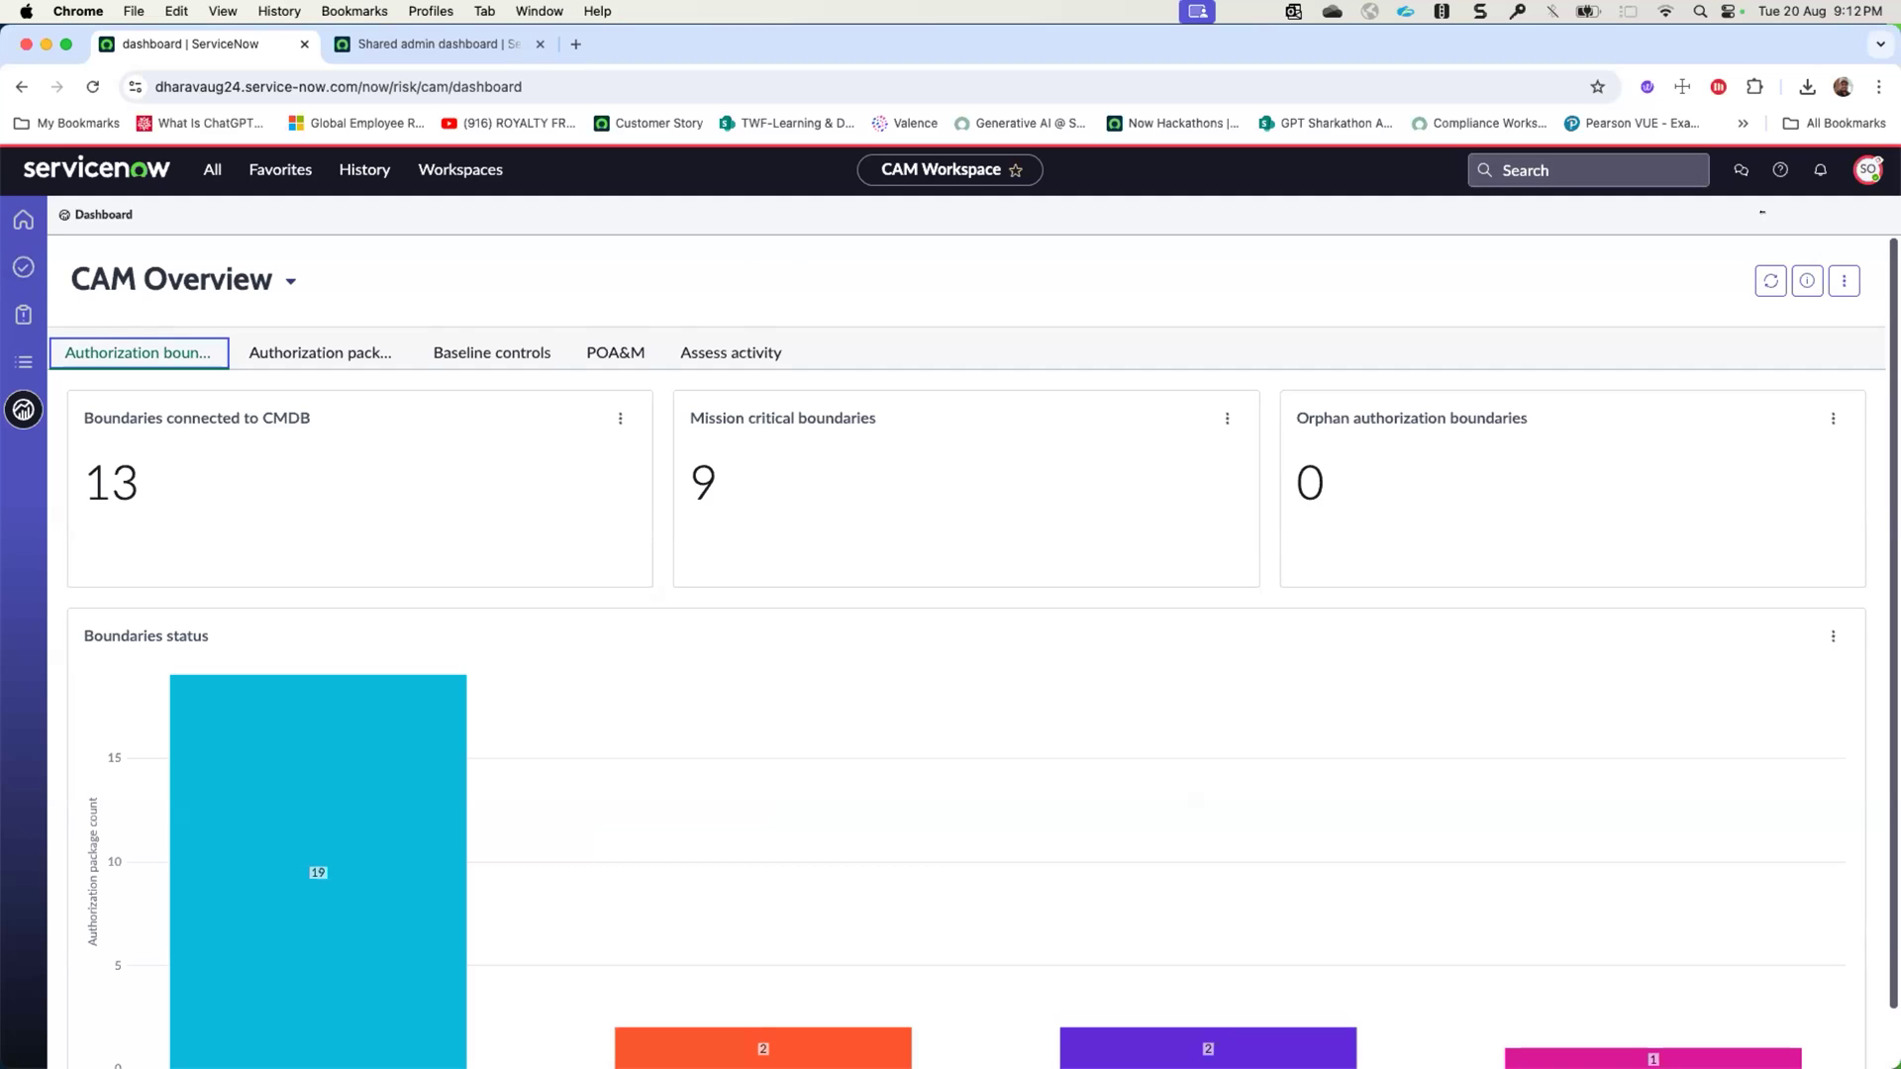
- End the impersonation and open the CAM Workspace home page as the administrator
{"action": "left_click", "coordinate": [1867, 170]}
{"action": "left_click", "coordinate": [1723, 430]}
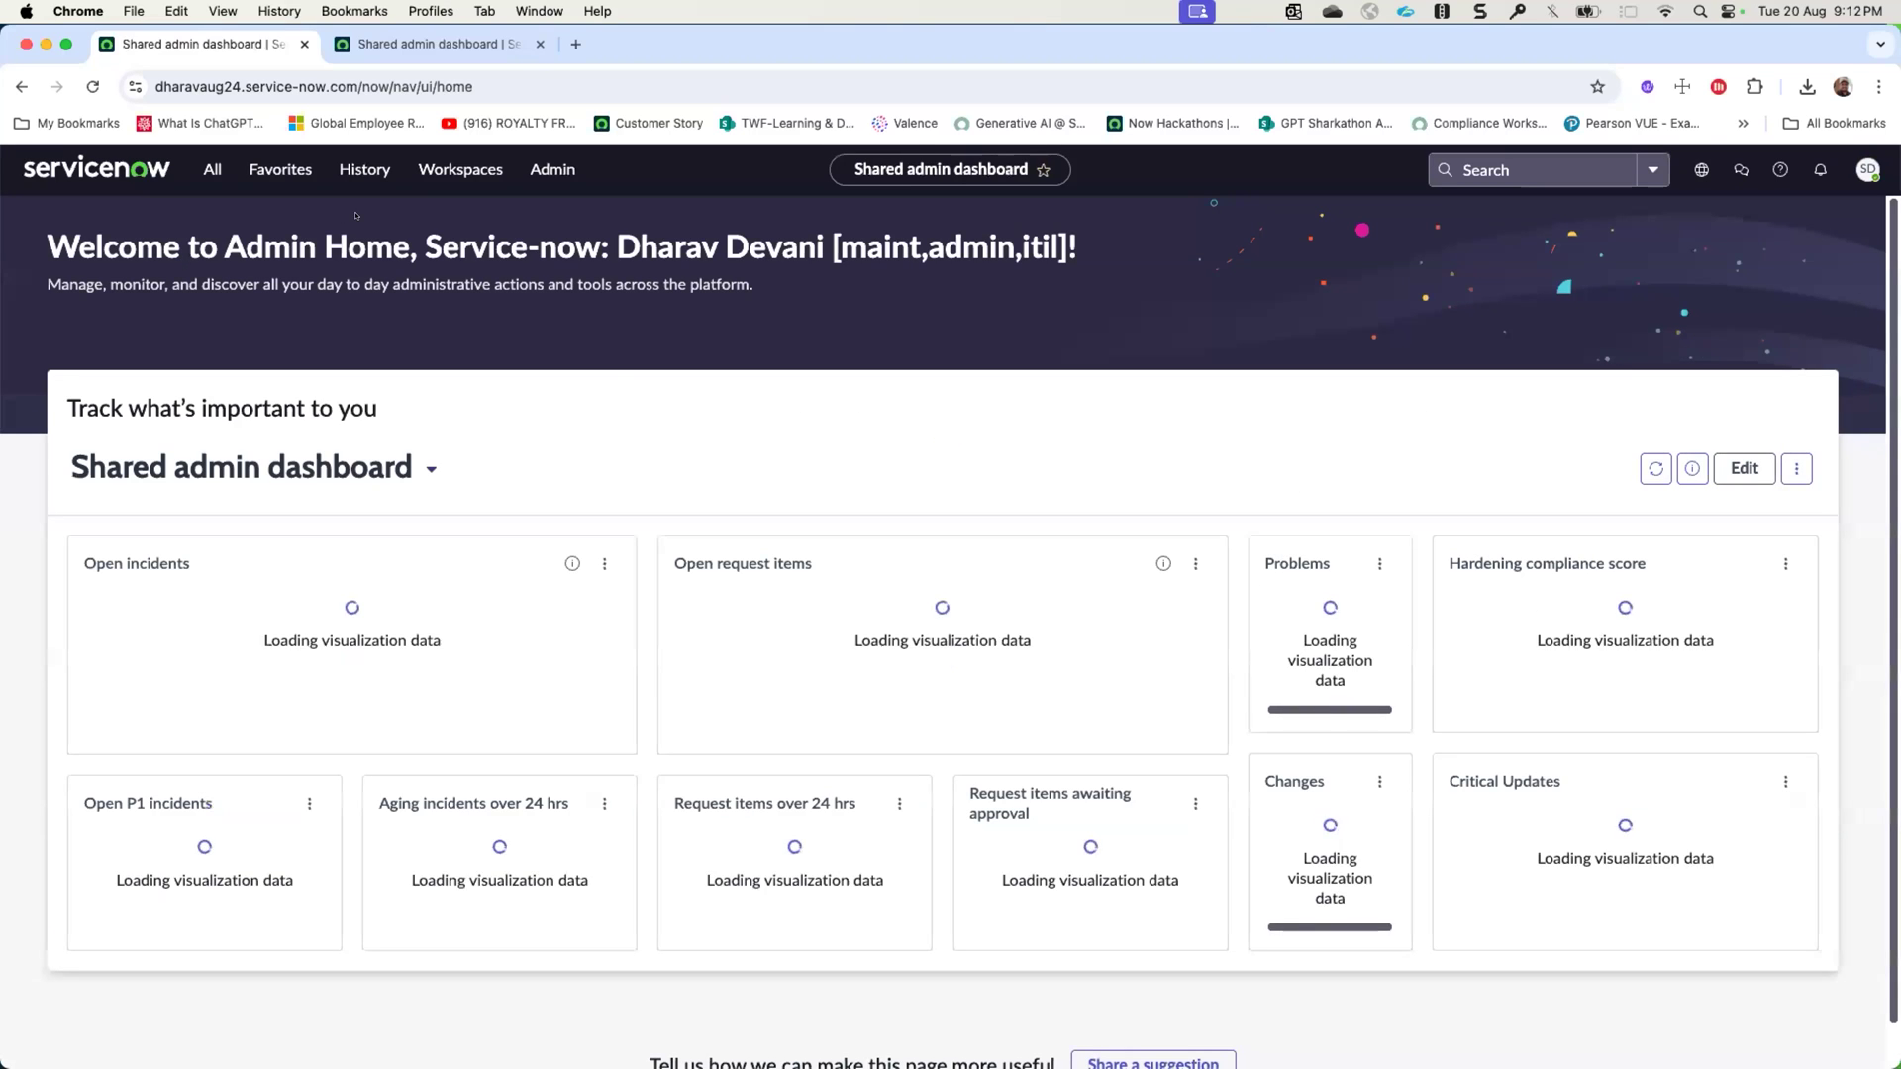
{"action": "left_click", "coordinate": [423, 181]}
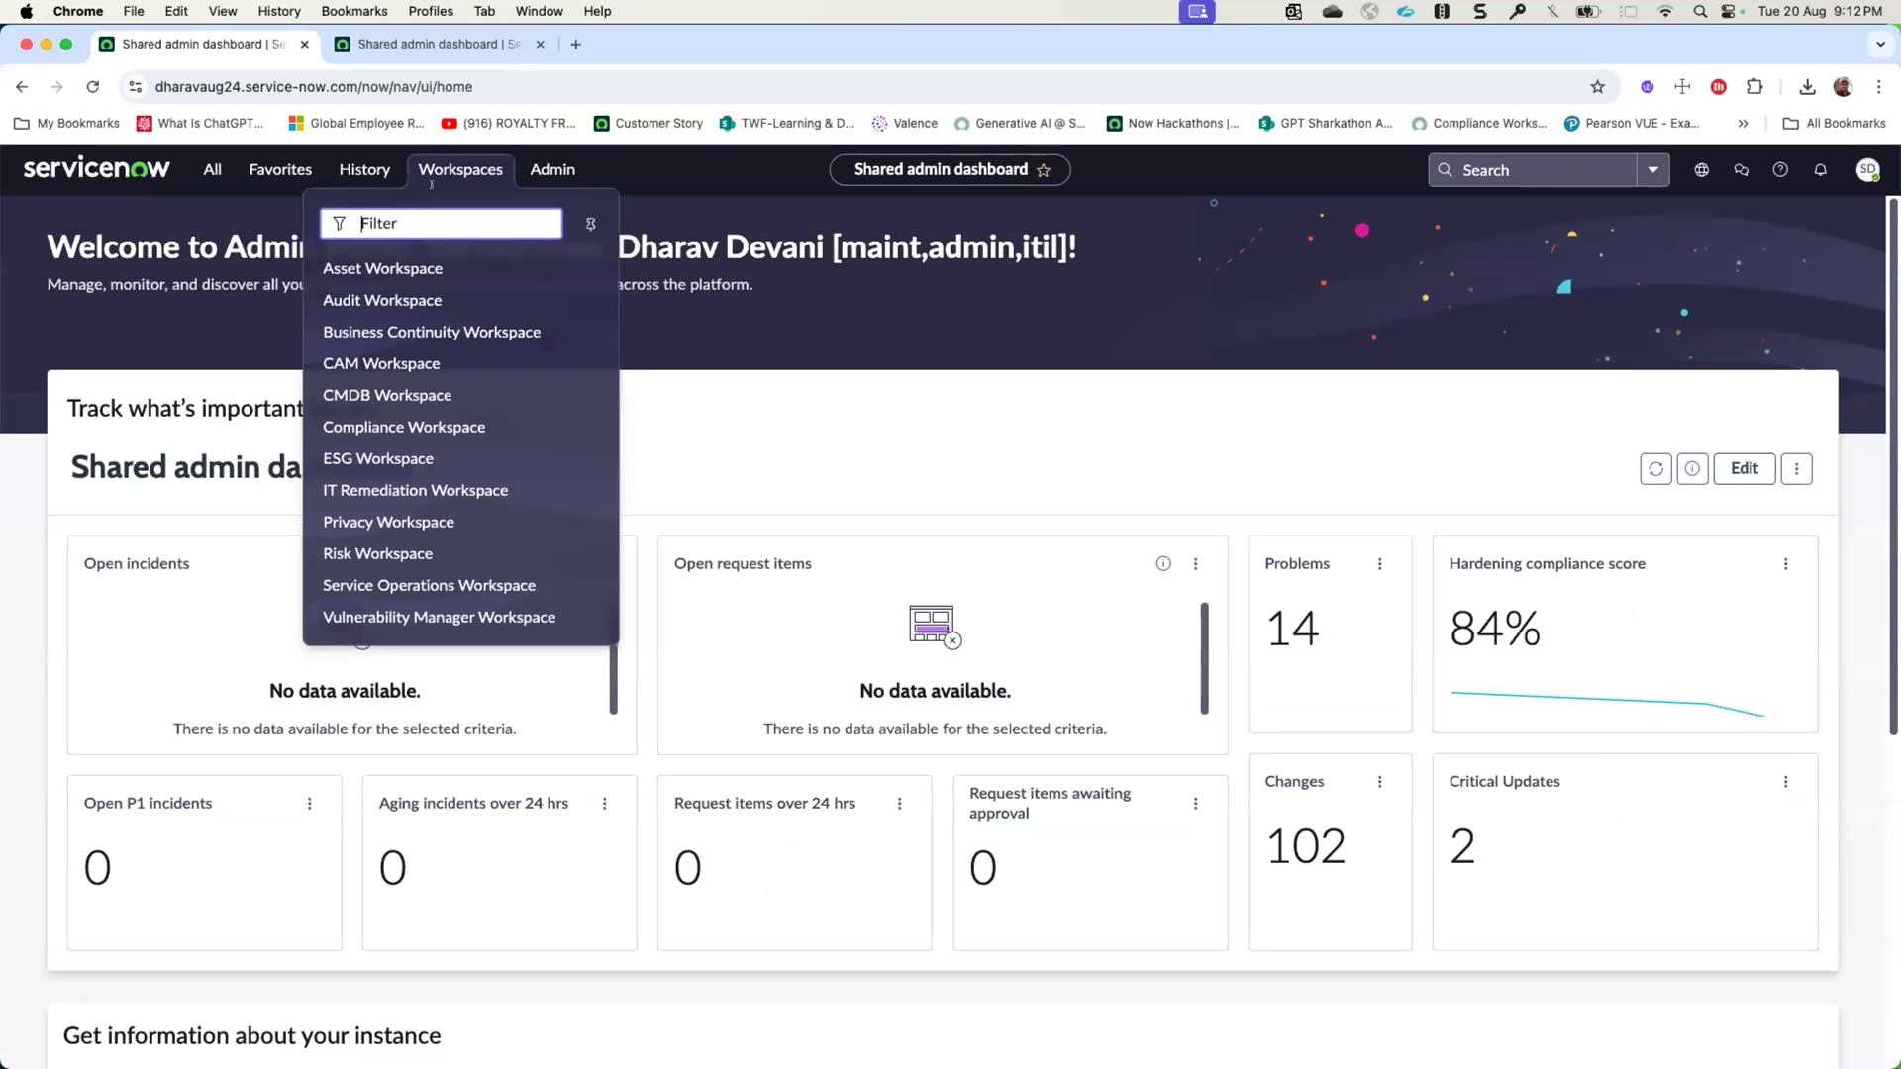
{"action": "left_click", "coordinate": [367, 358]}
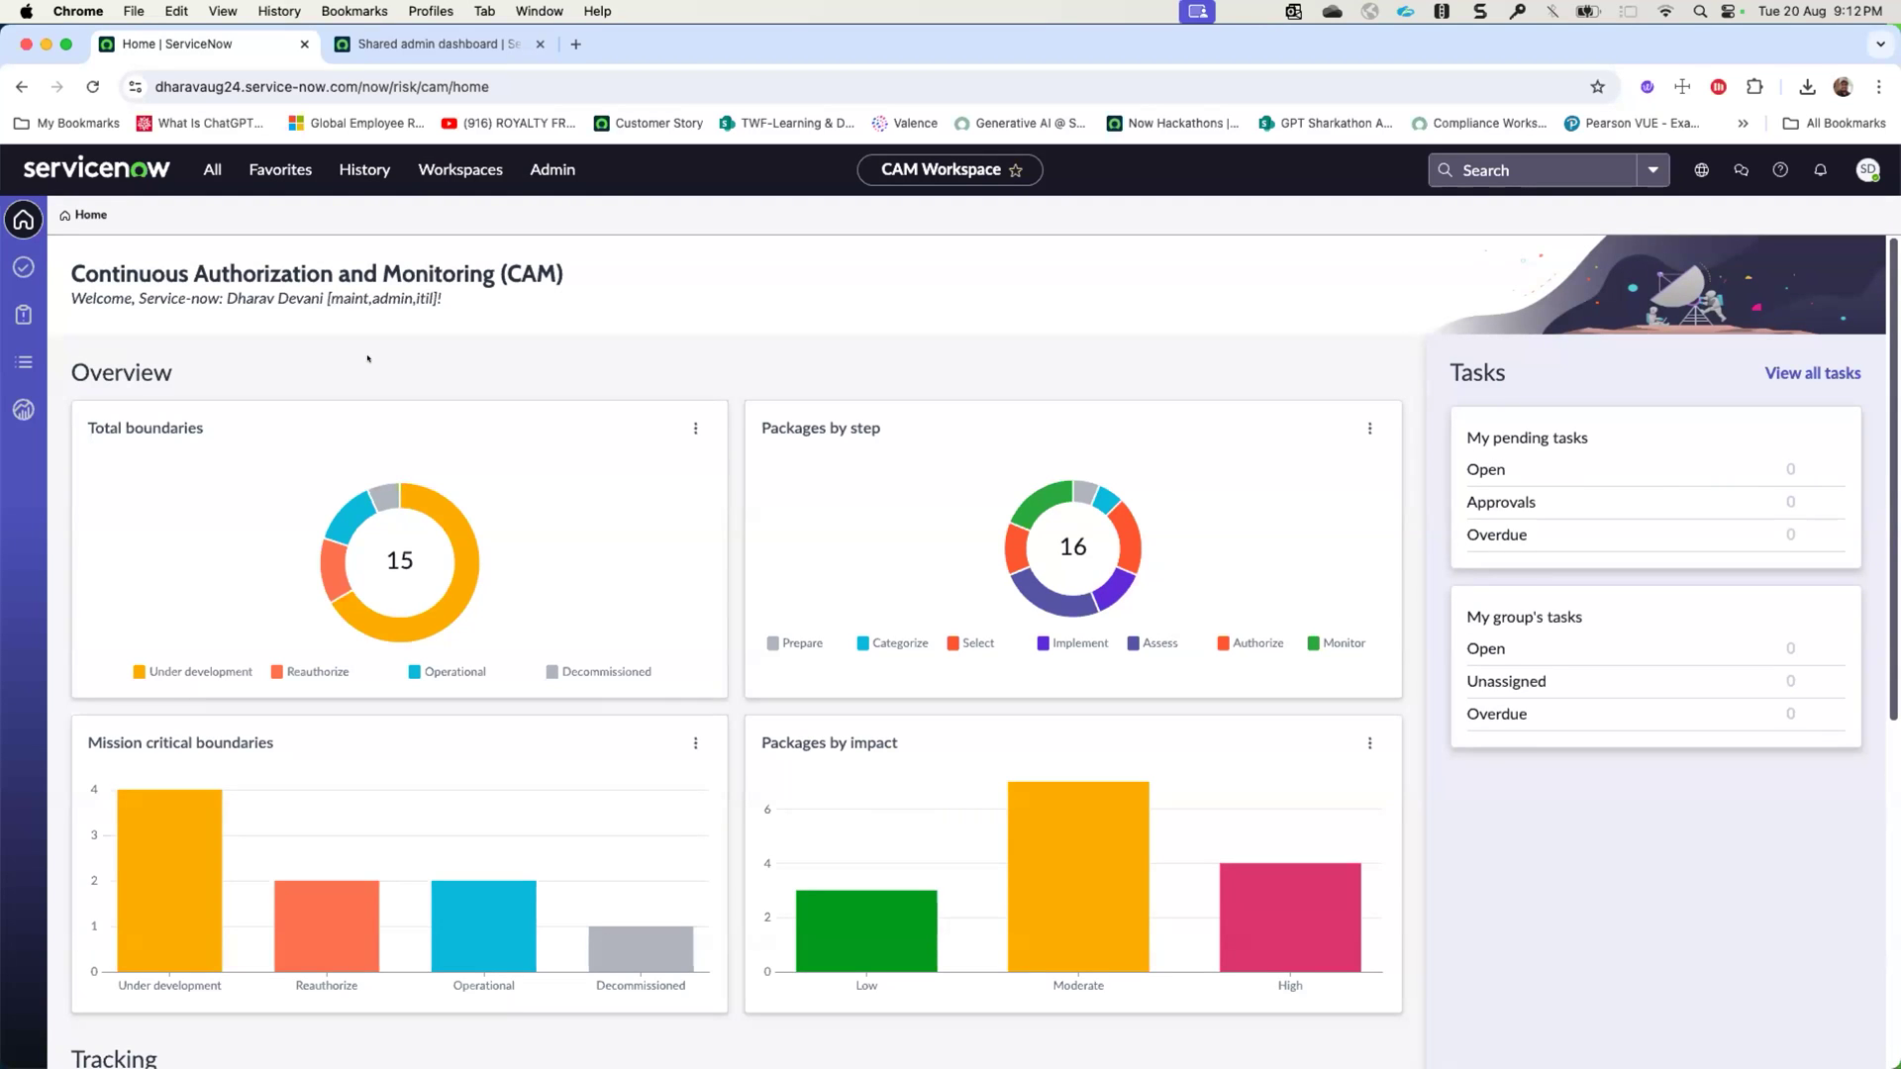
- Reopen the CAM demo package from the recently visited records and open its CAM demo package Assessment engagement
{"action": "left_click", "coordinate": [24, 361]}
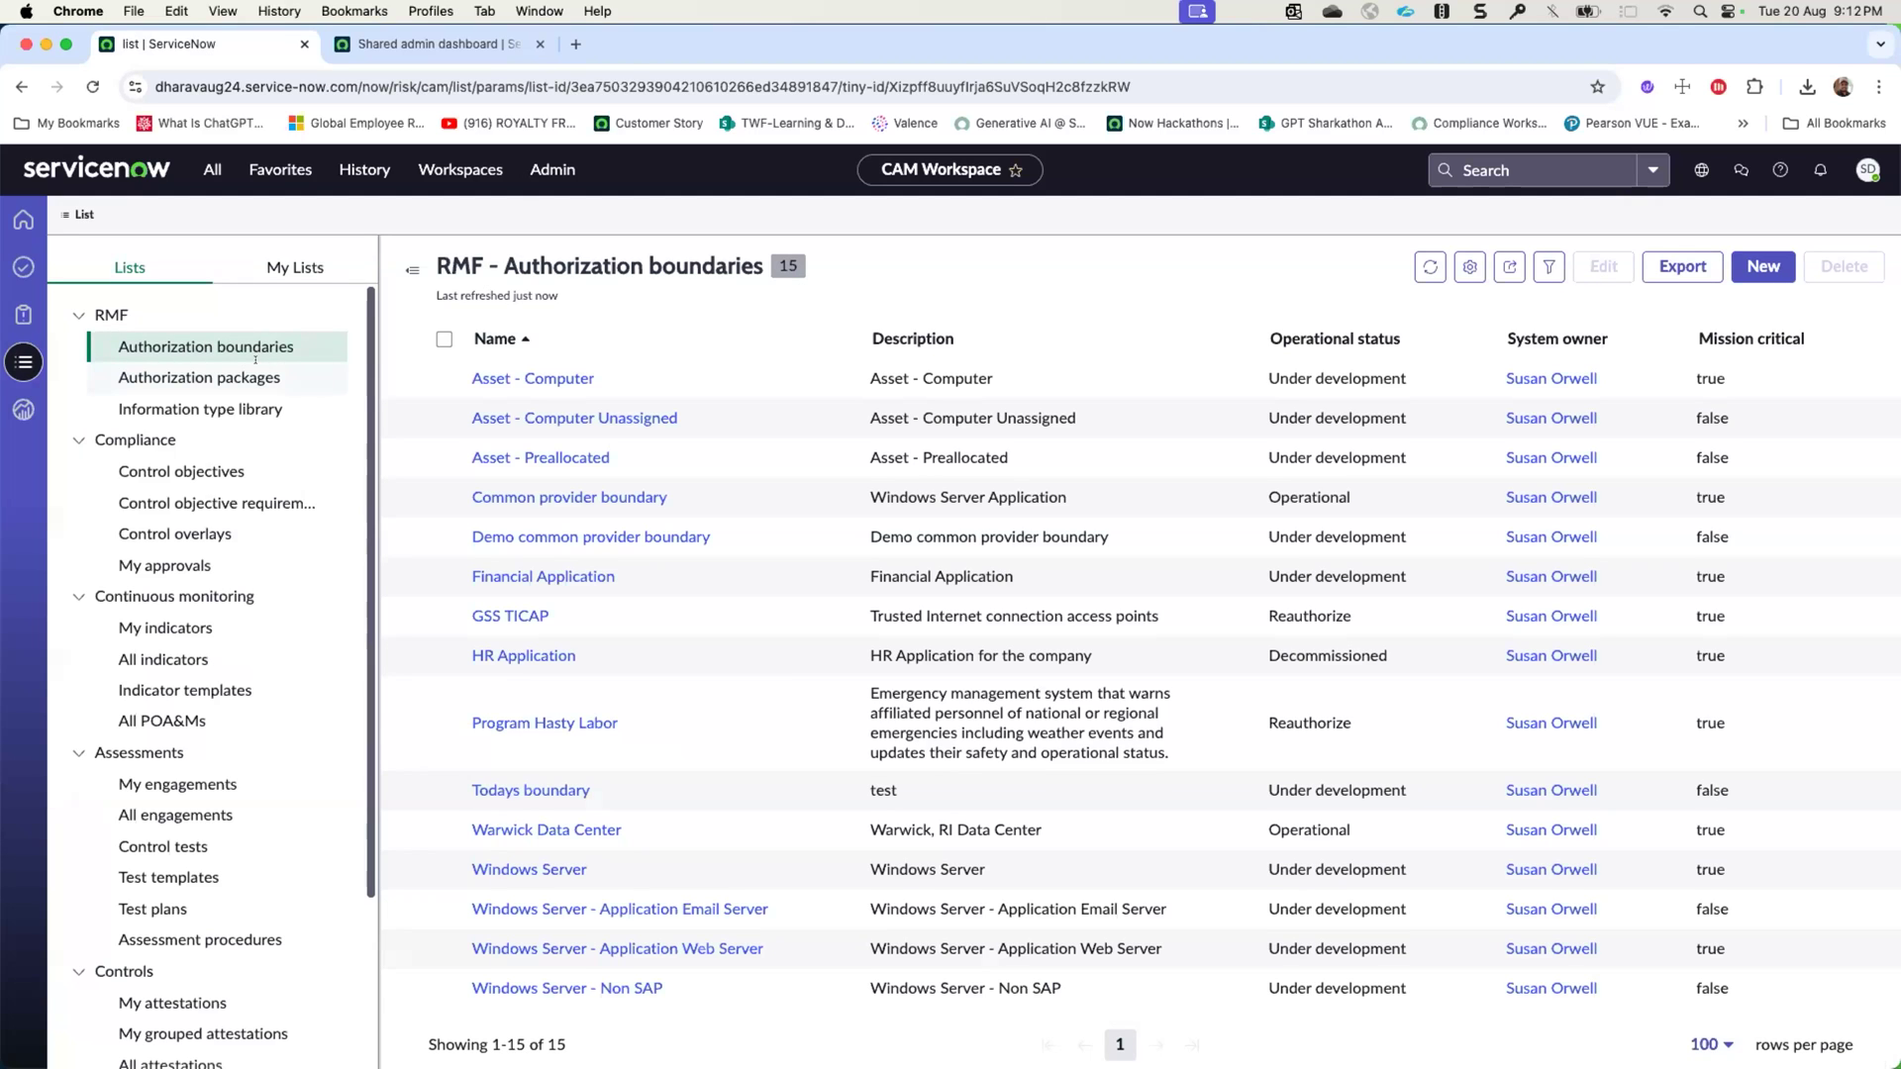
{"action": "left_click", "coordinate": [358, 170]}
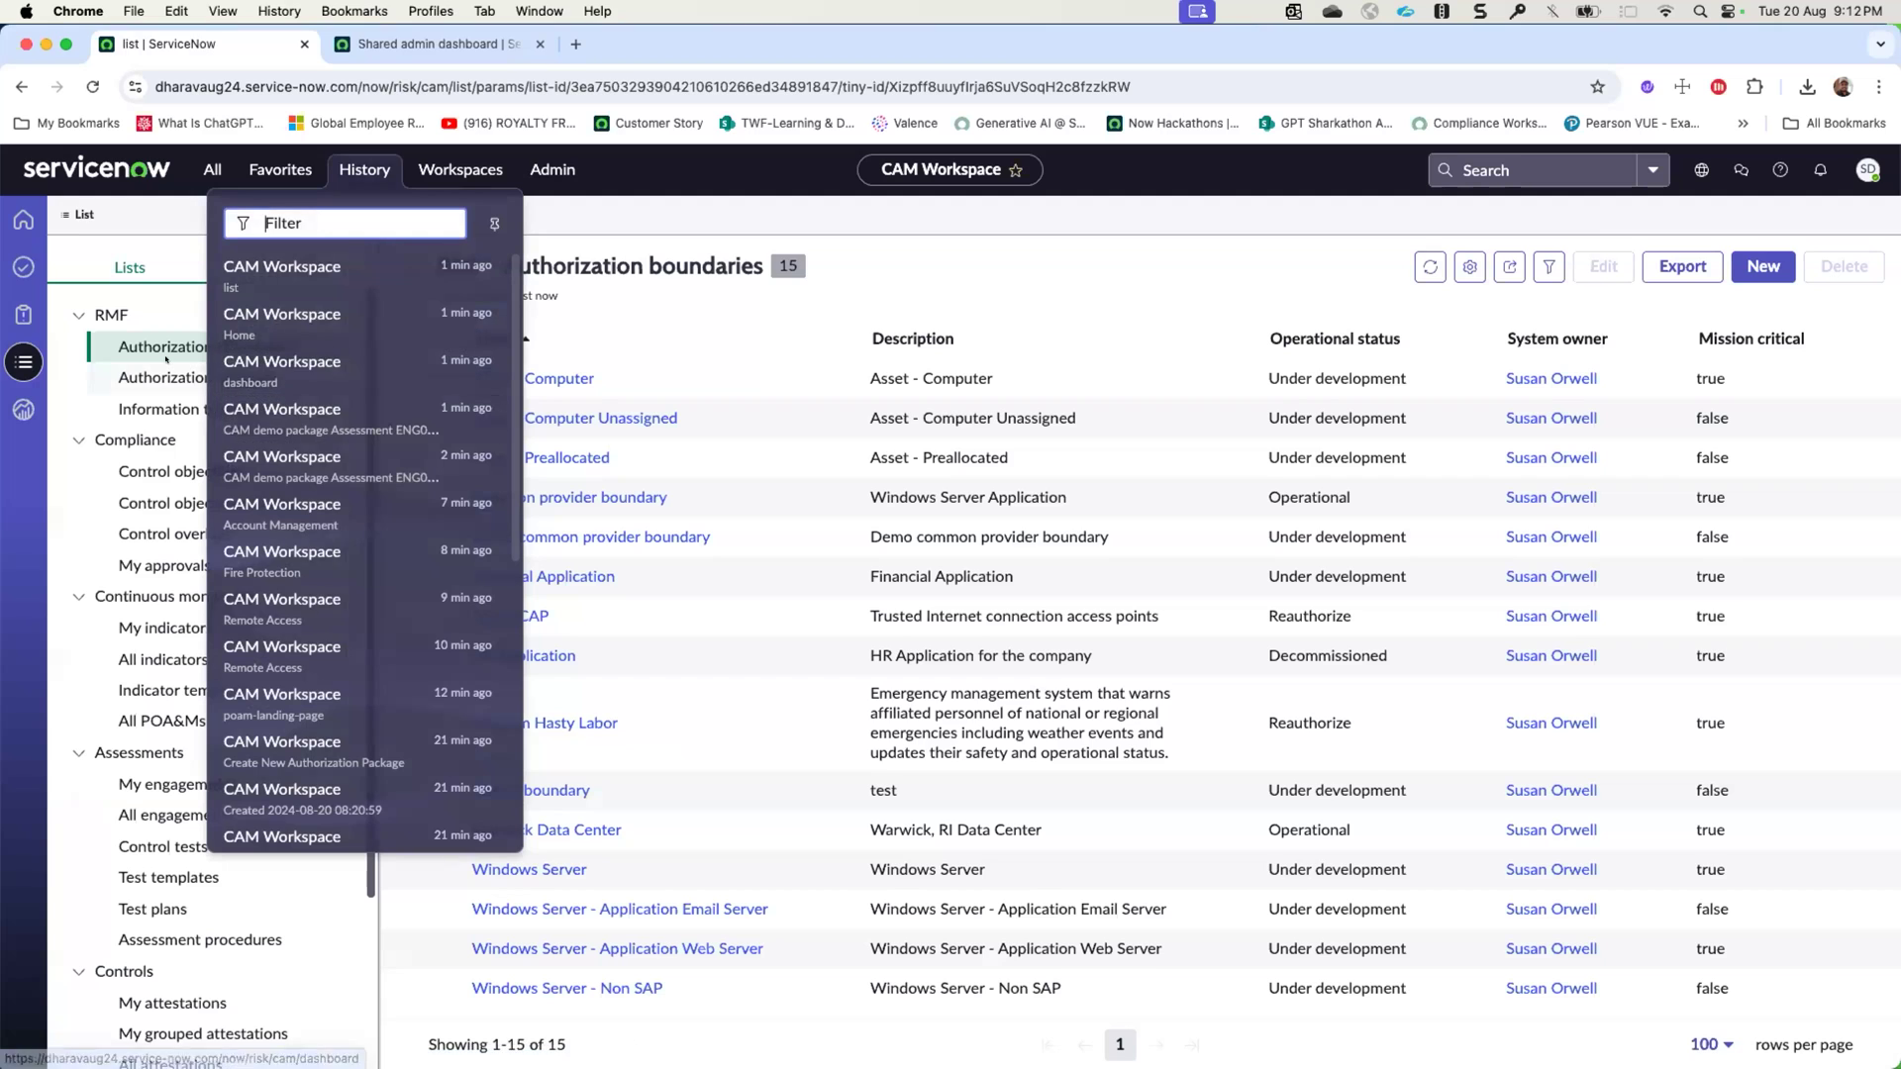
{"action": "left_click", "coordinate": [307, 406]}
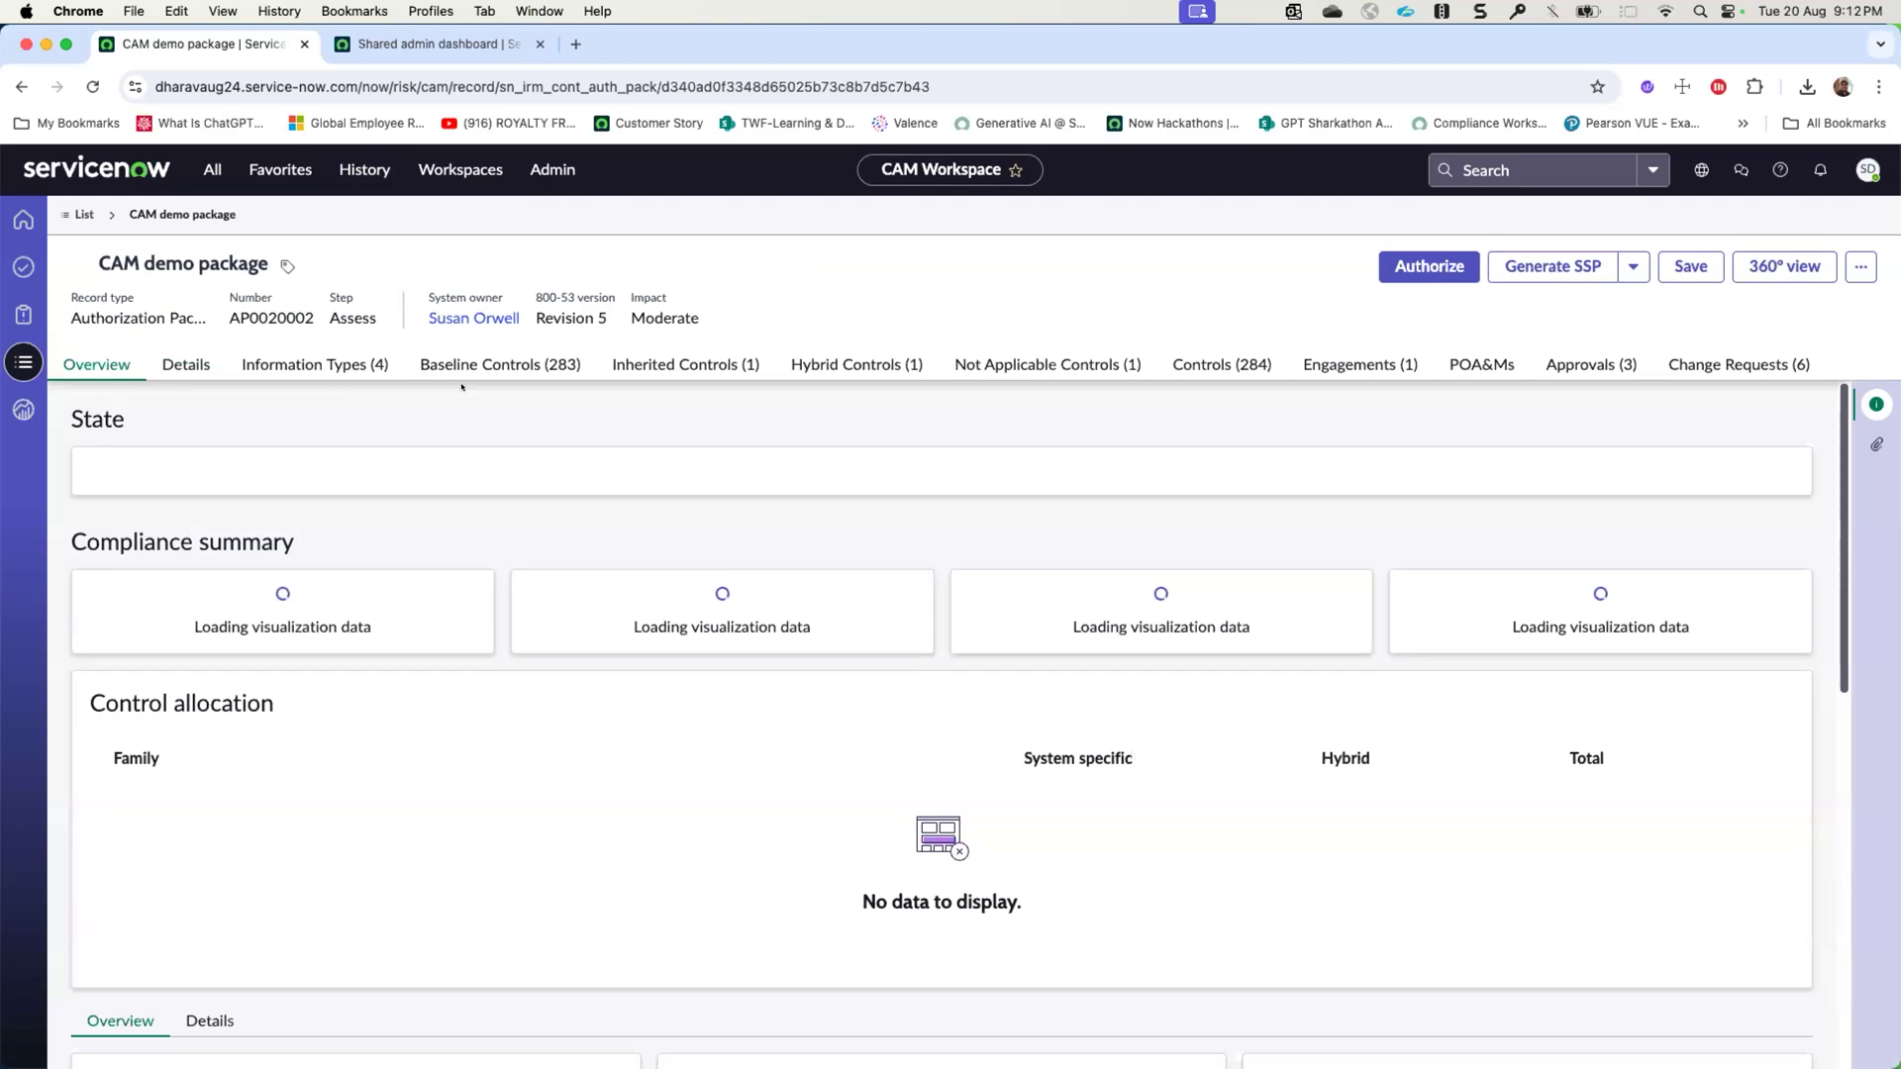
{"action": "left_click", "coordinate": [1360, 364]}
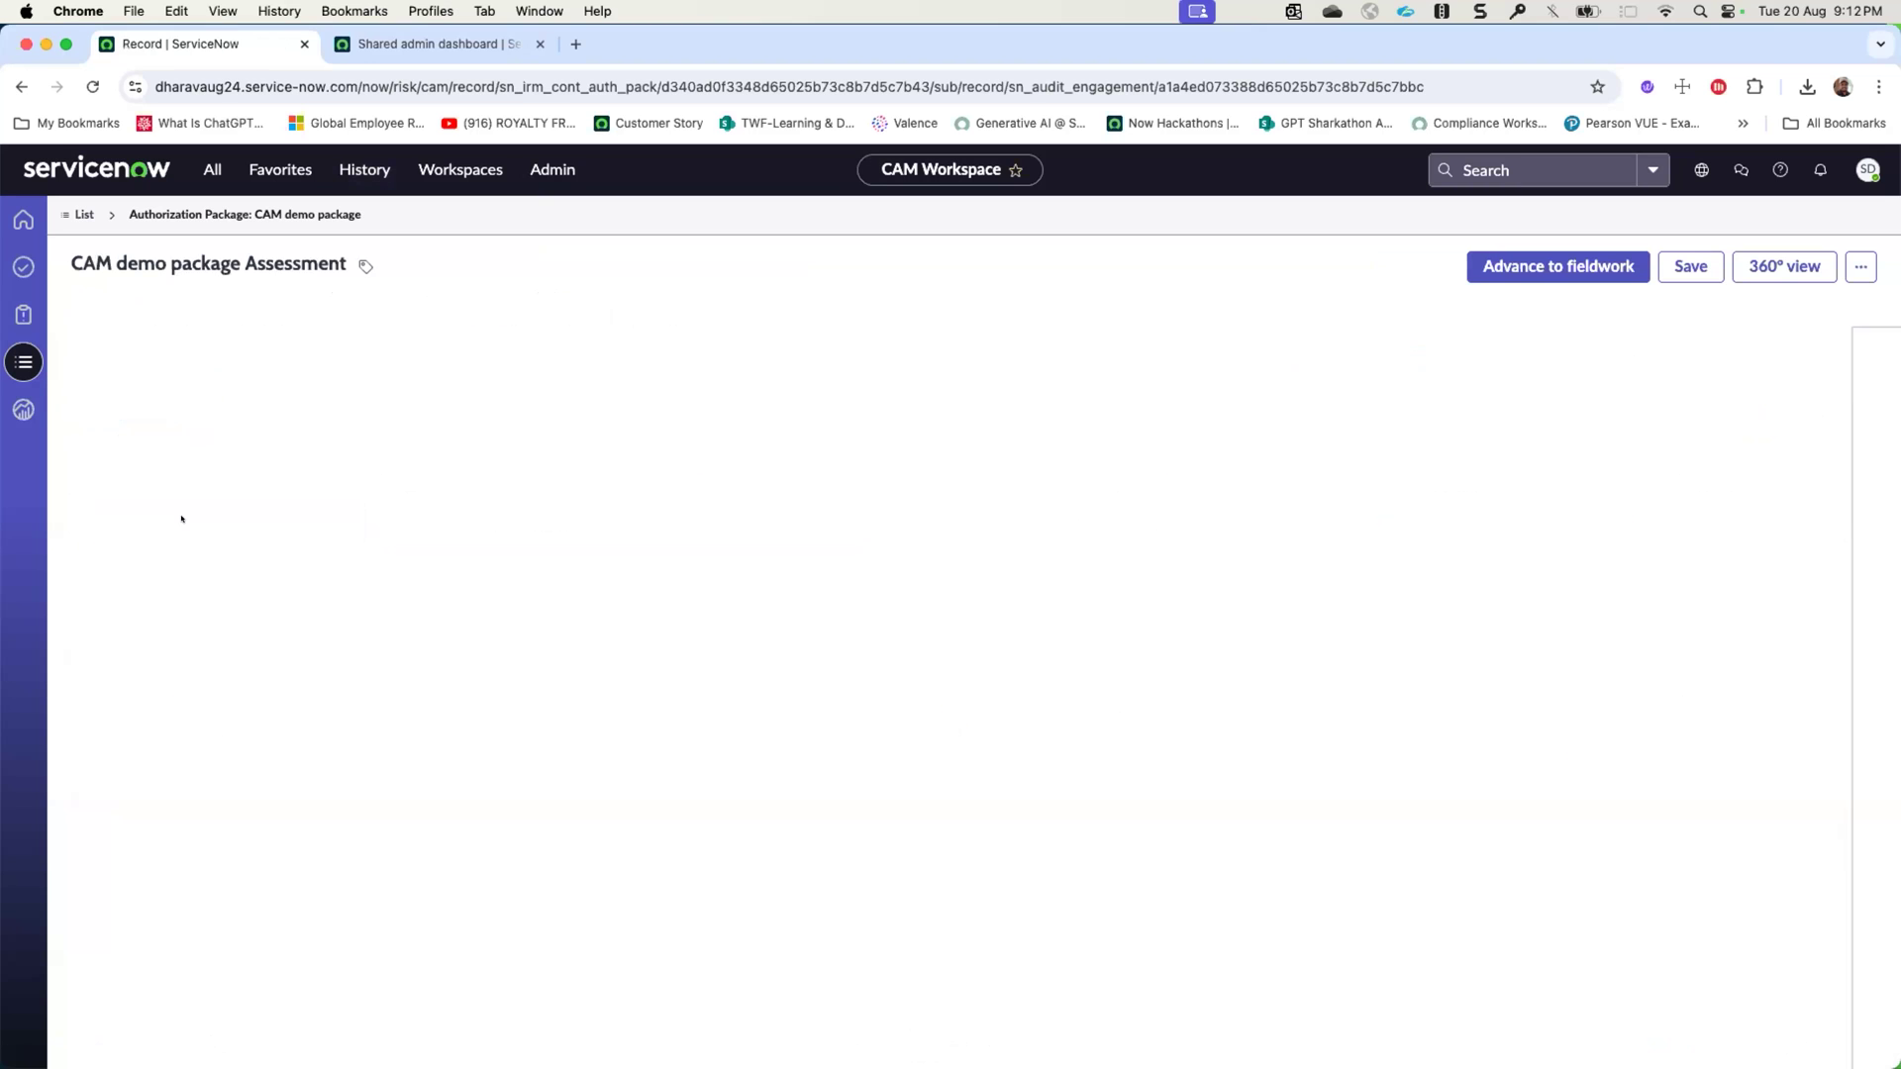
- Open the engagement's Training Records control test and show its assessment procedures
{"action": "left_click", "coordinate": [743, 359]}
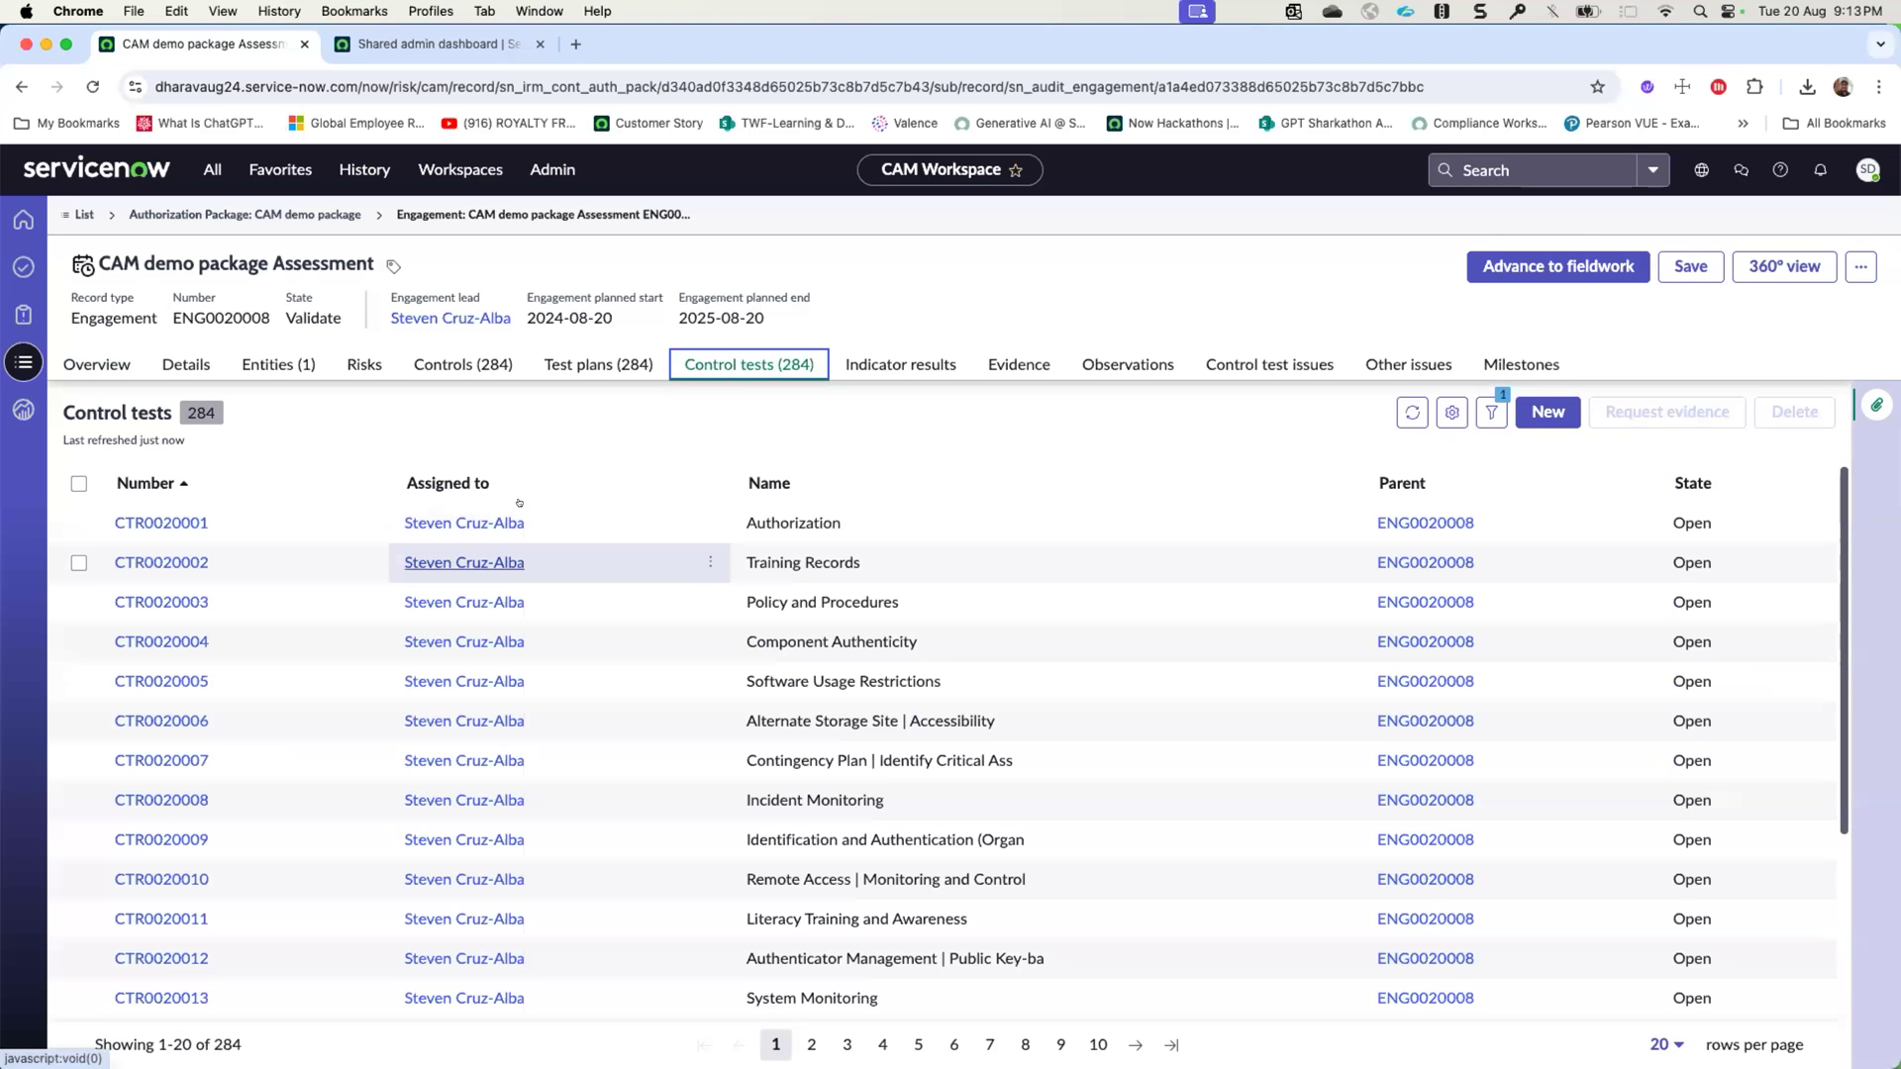
{"action": "left_click", "coordinate": [158, 562]}
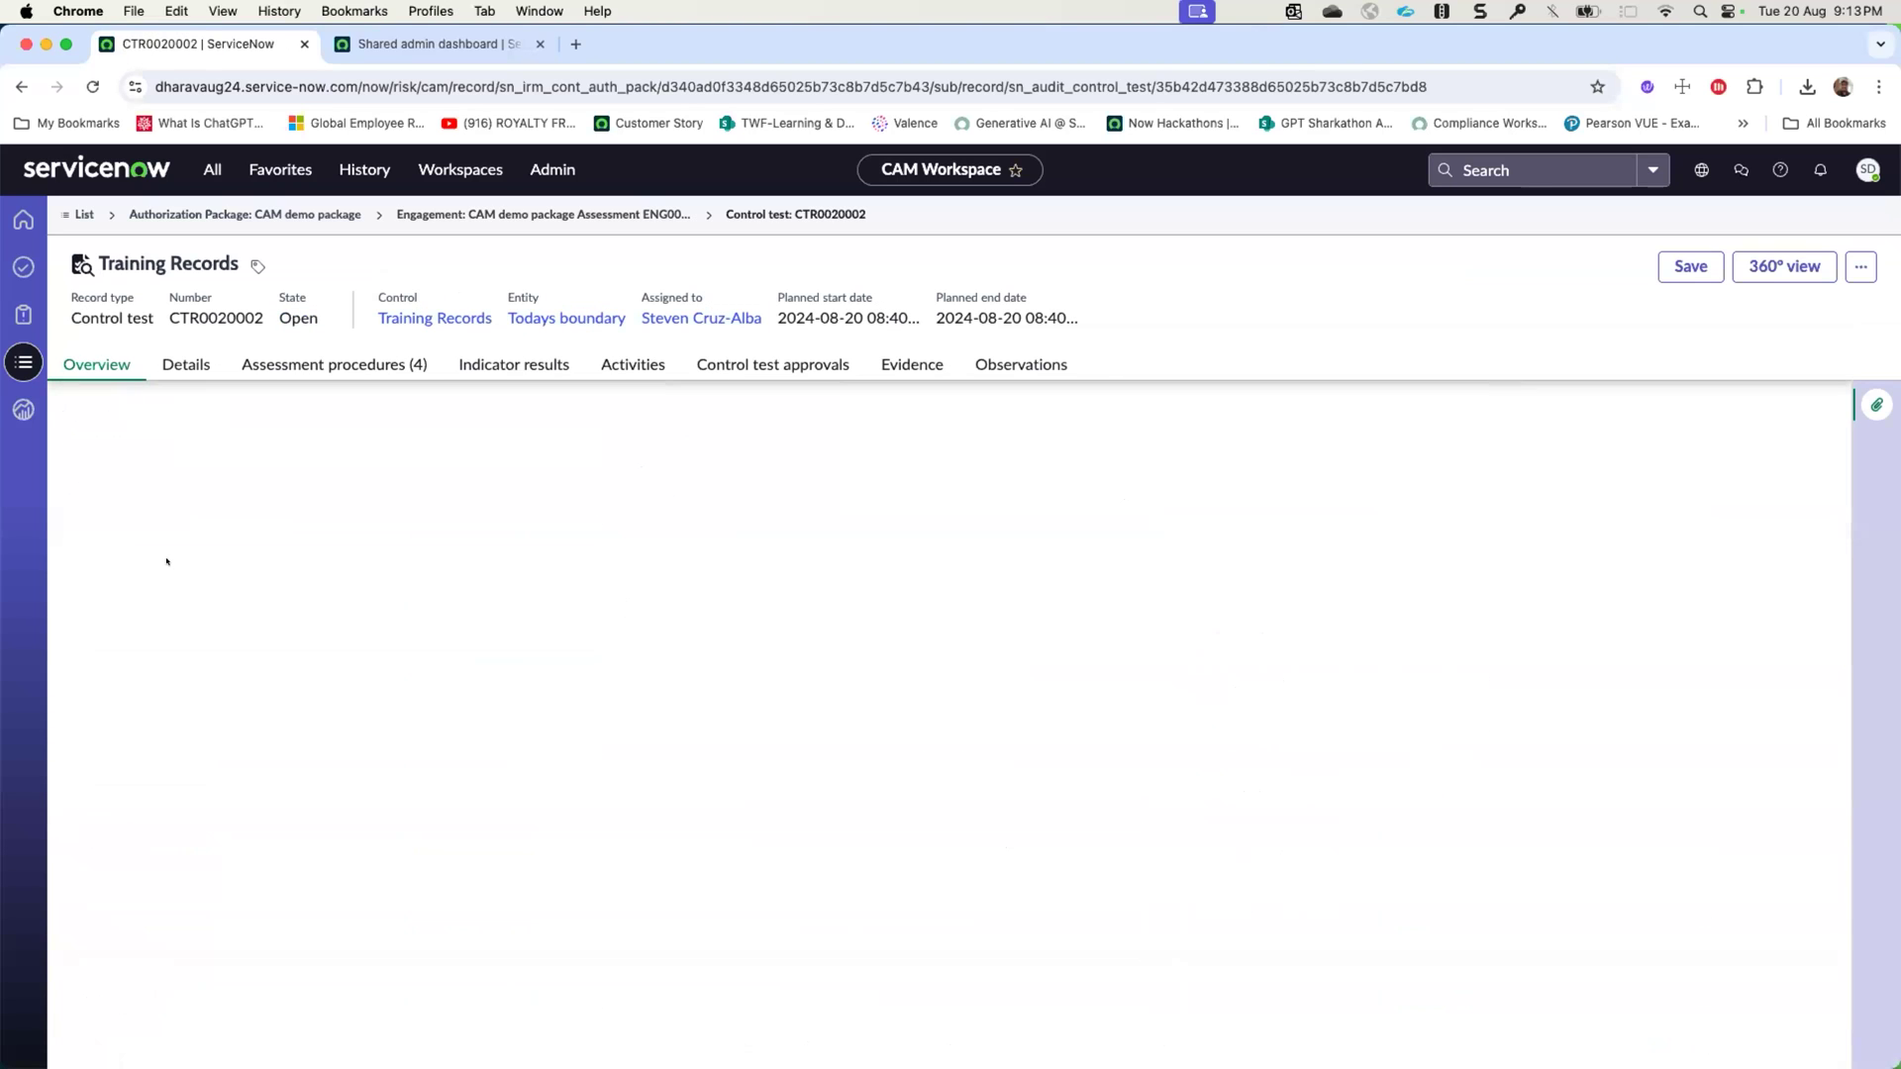
{"action": "left_click", "coordinate": [327, 364]}
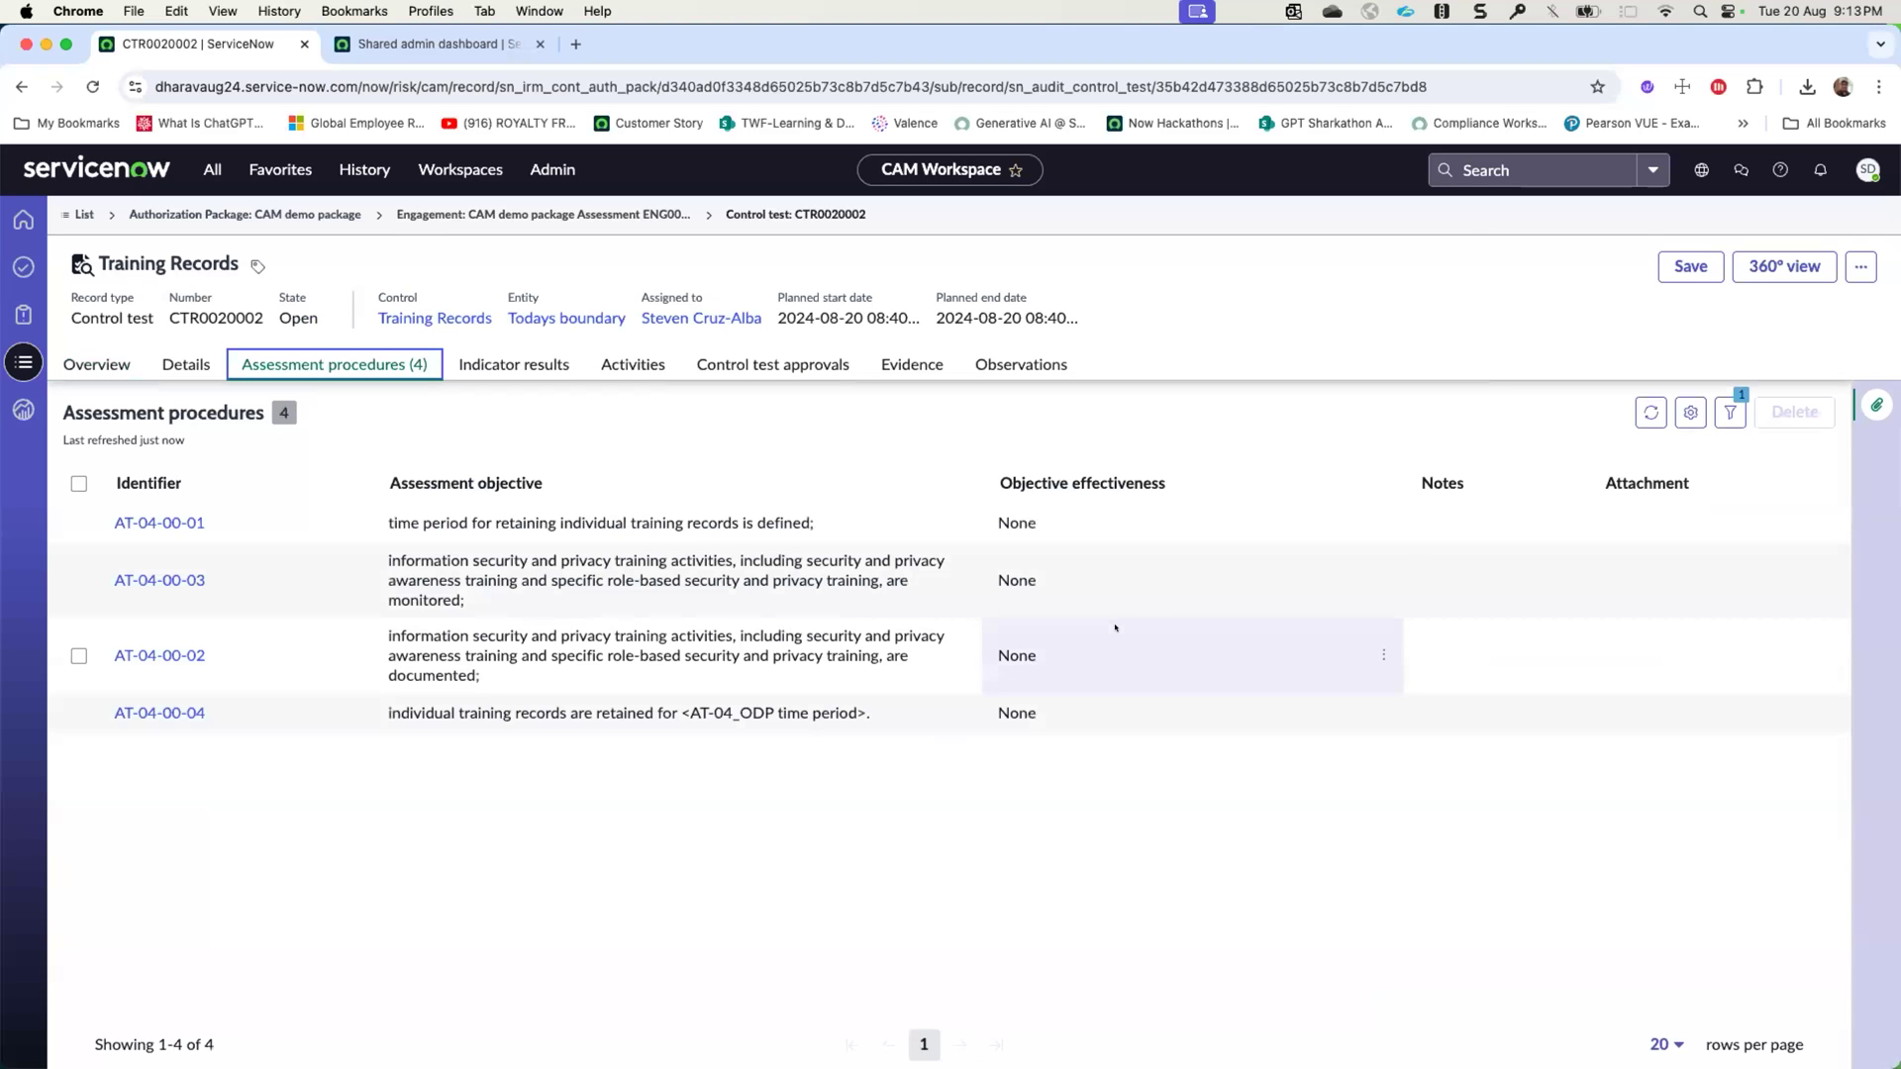
- Set the objective effectiveness of assessment procedure AT-04-00-01 to Effective
{"action": "left_click", "coordinate": [1116, 532]}
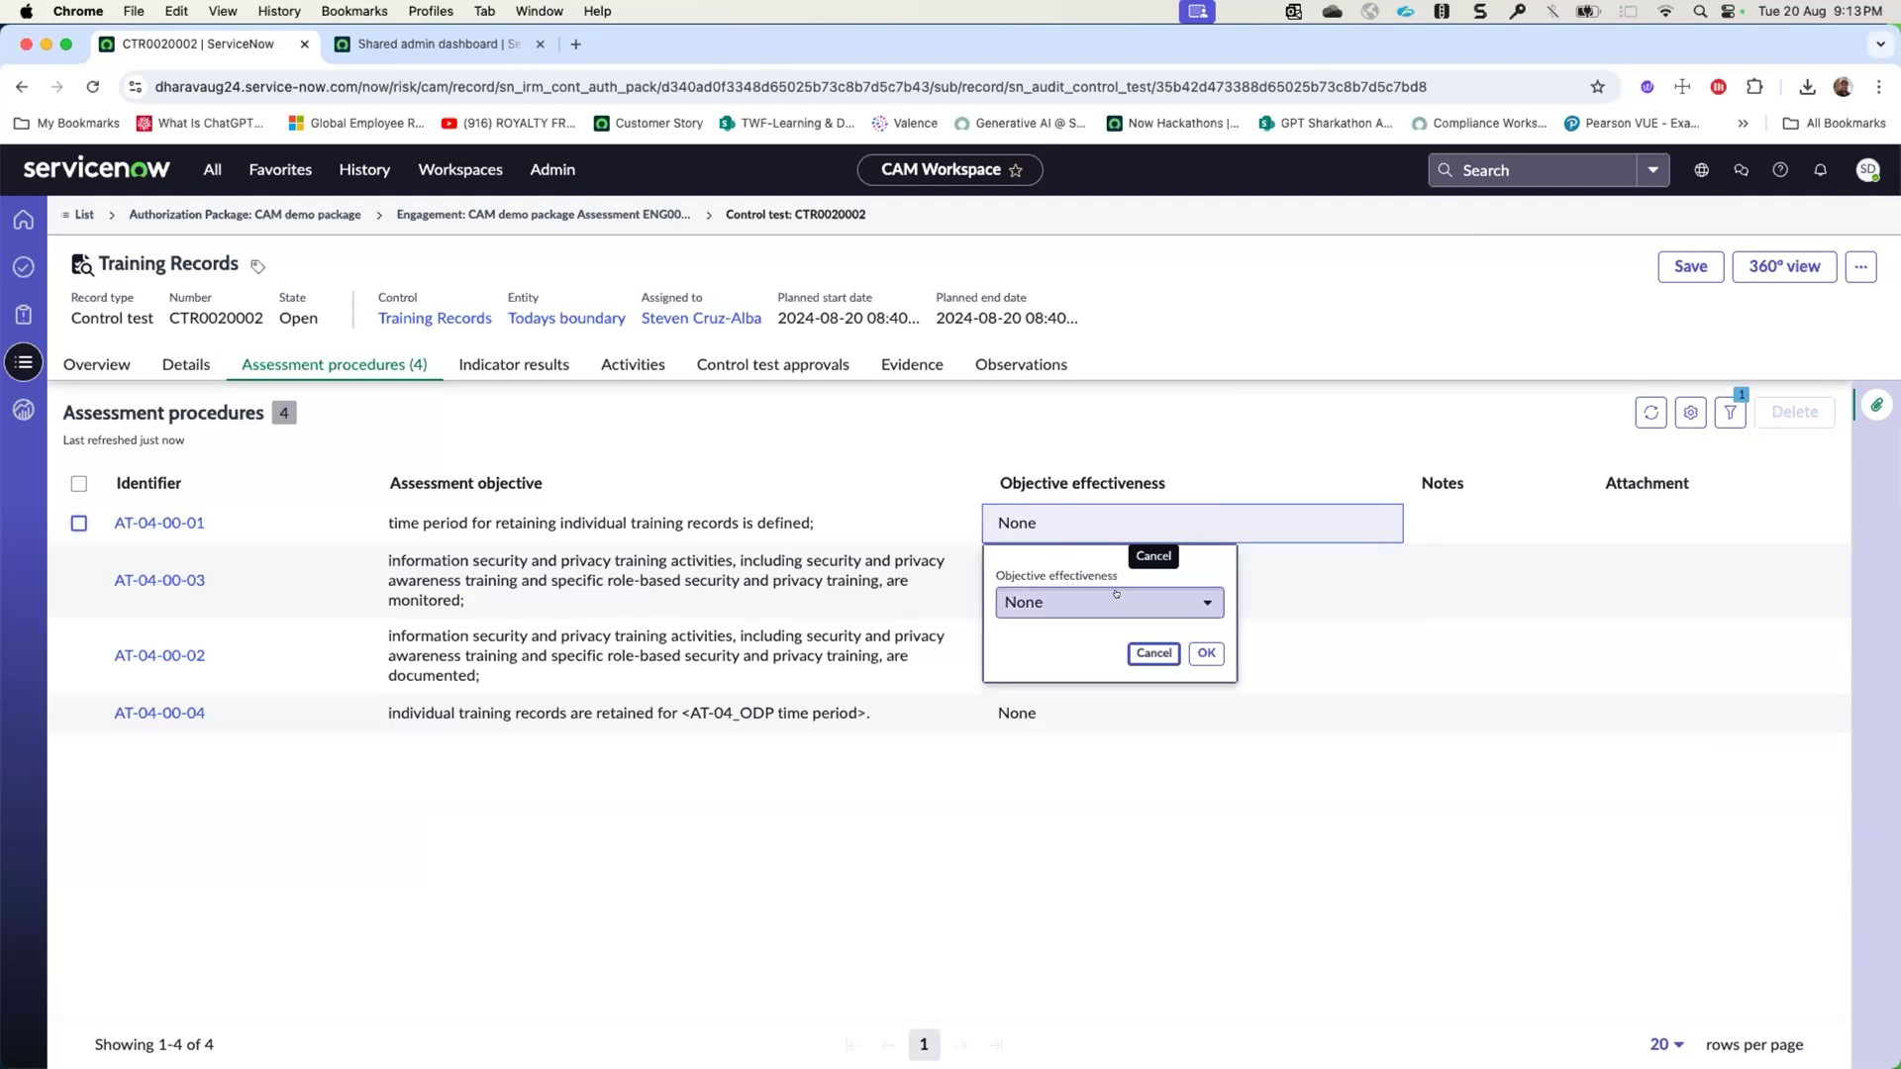
{"action": "left_click", "coordinate": [1092, 604]}
{"action": "left_click", "coordinate": [1069, 667]}
{"action": "left_click", "coordinate": [1207, 656]}
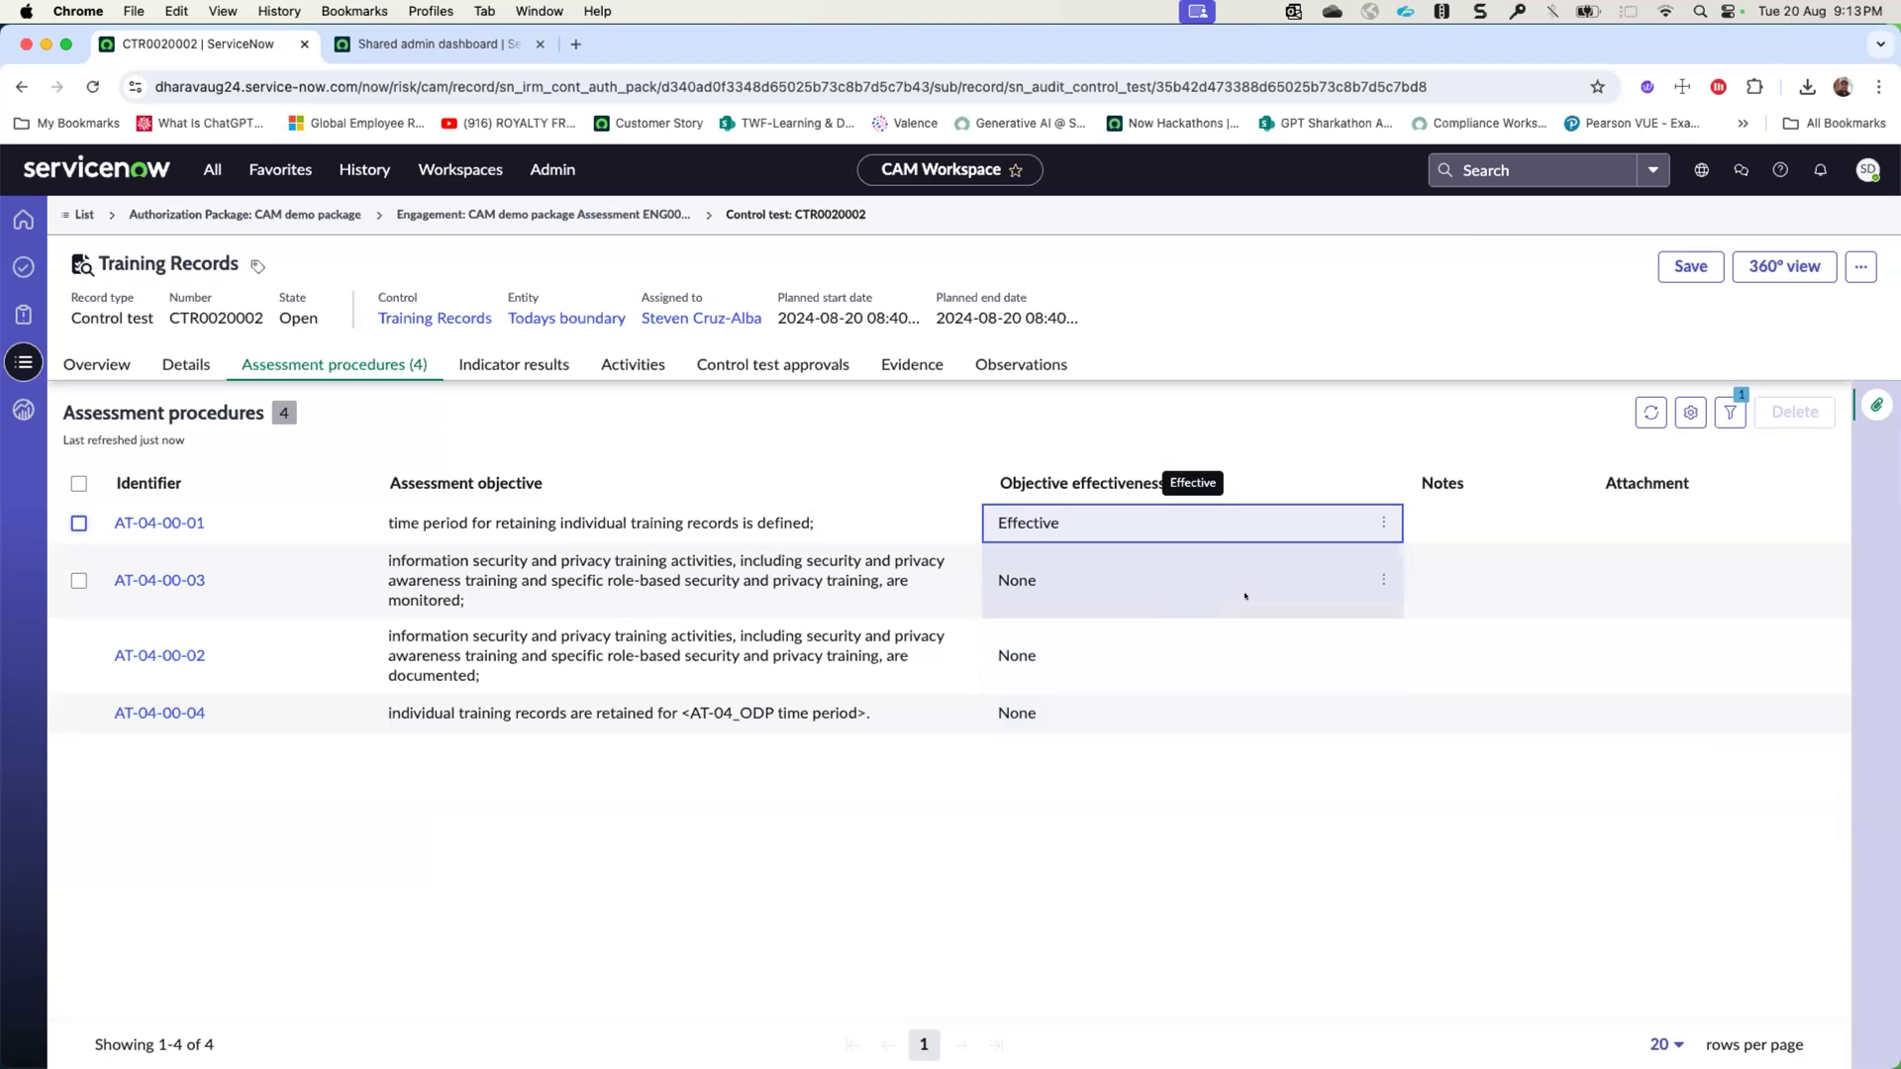
- Set the objective effectiveness of assessment procedure AT-04-00-03 to Ineffective and add the note "test"
{"action": "left_click_drag", "start_coordinate": [1244, 595], "coordinate": [1261, 657]}
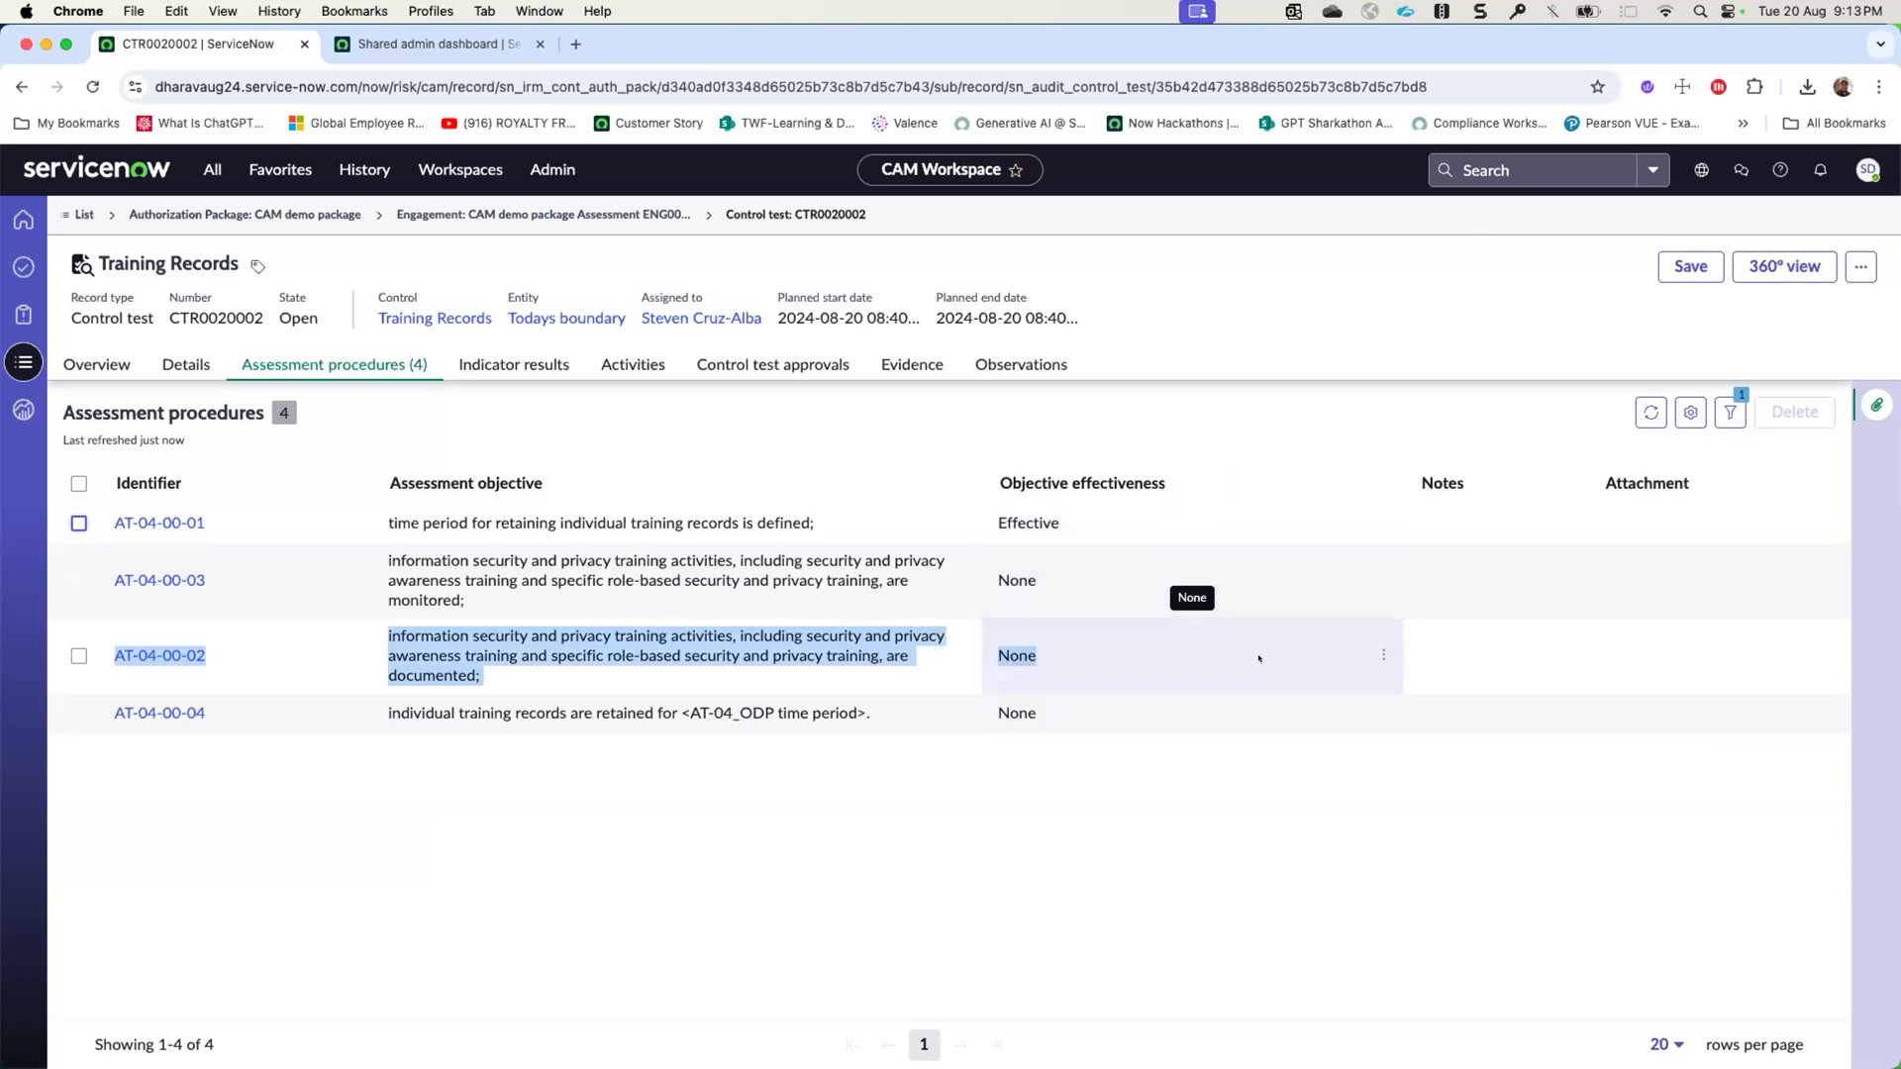
{"action": "left_click", "coordinate": [1290, 596]}
{"action": "left_click", "coordinate": [1290, 597]}
{"action": "left_click", "coordinate": [1099, 659]}
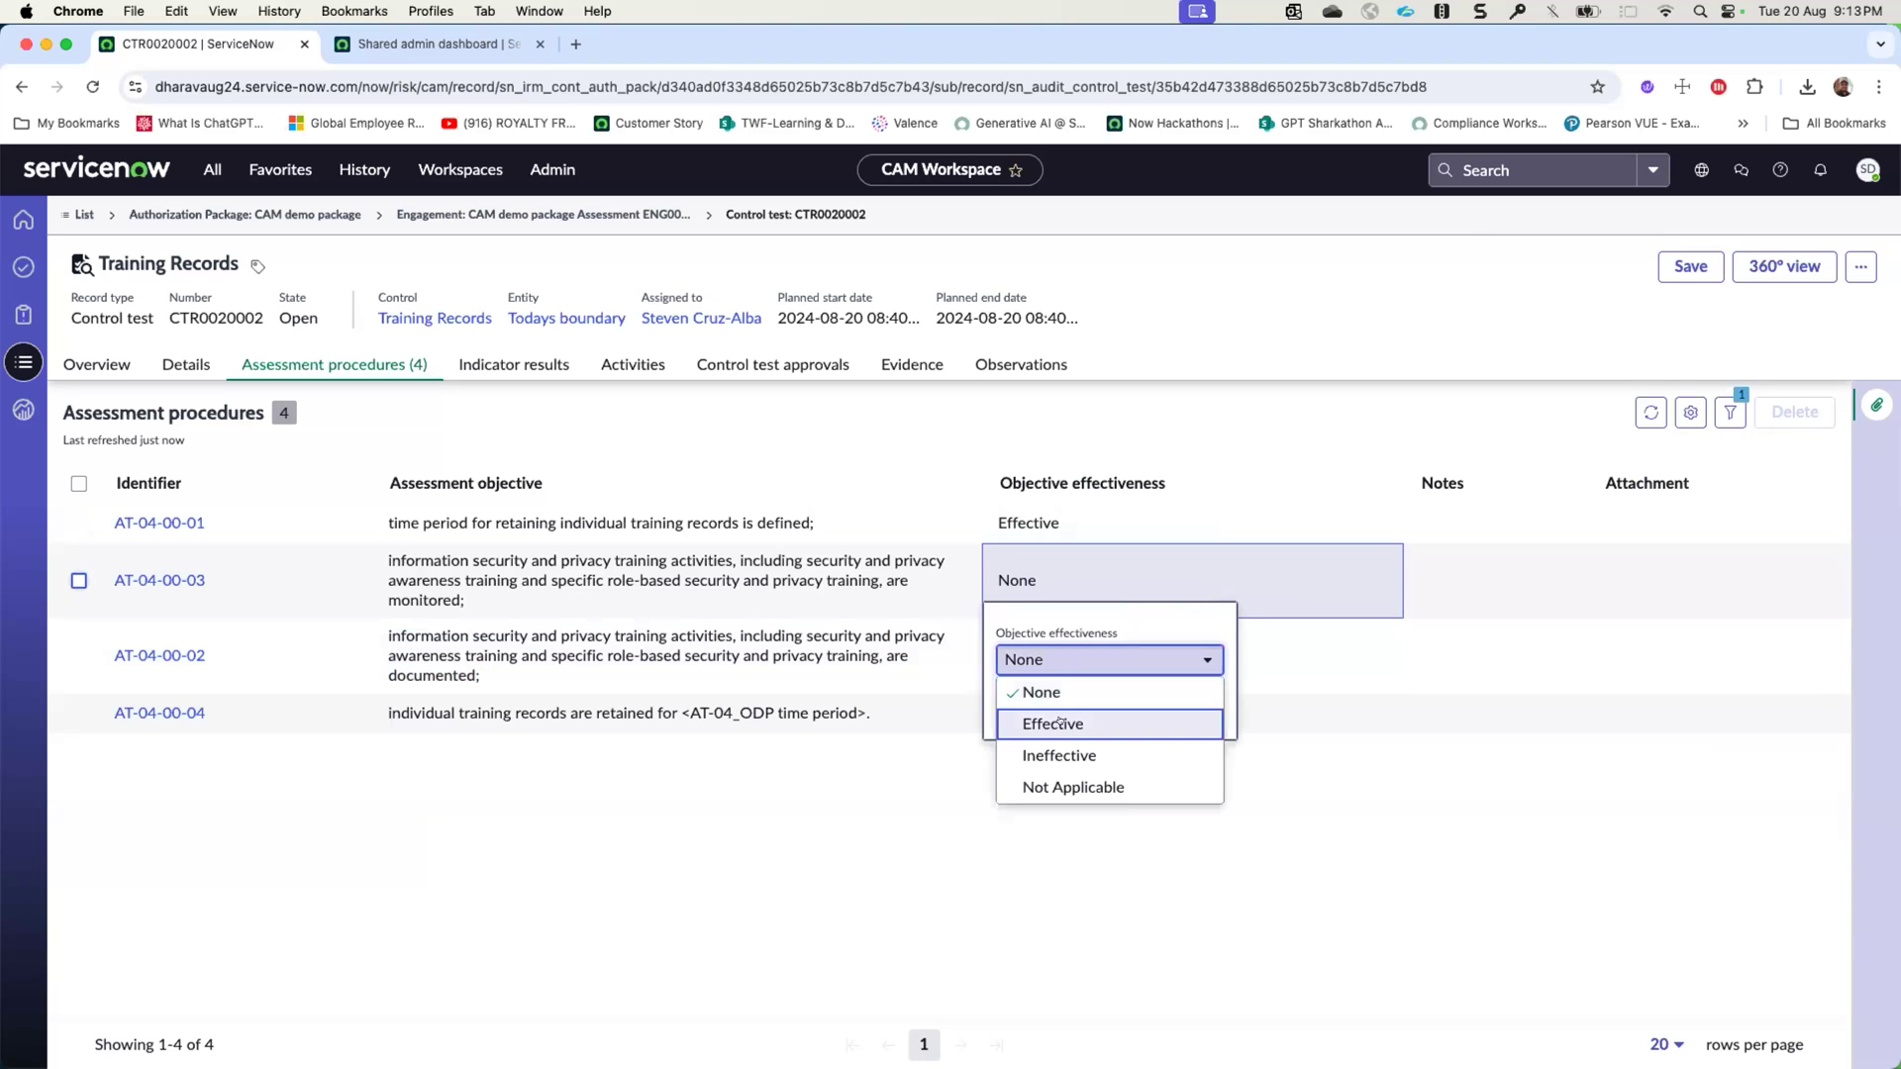
{"action": "left_click", "coordinate": [1058, 744]}
{"action": "left_click", "coordinate": [1207, 712]}
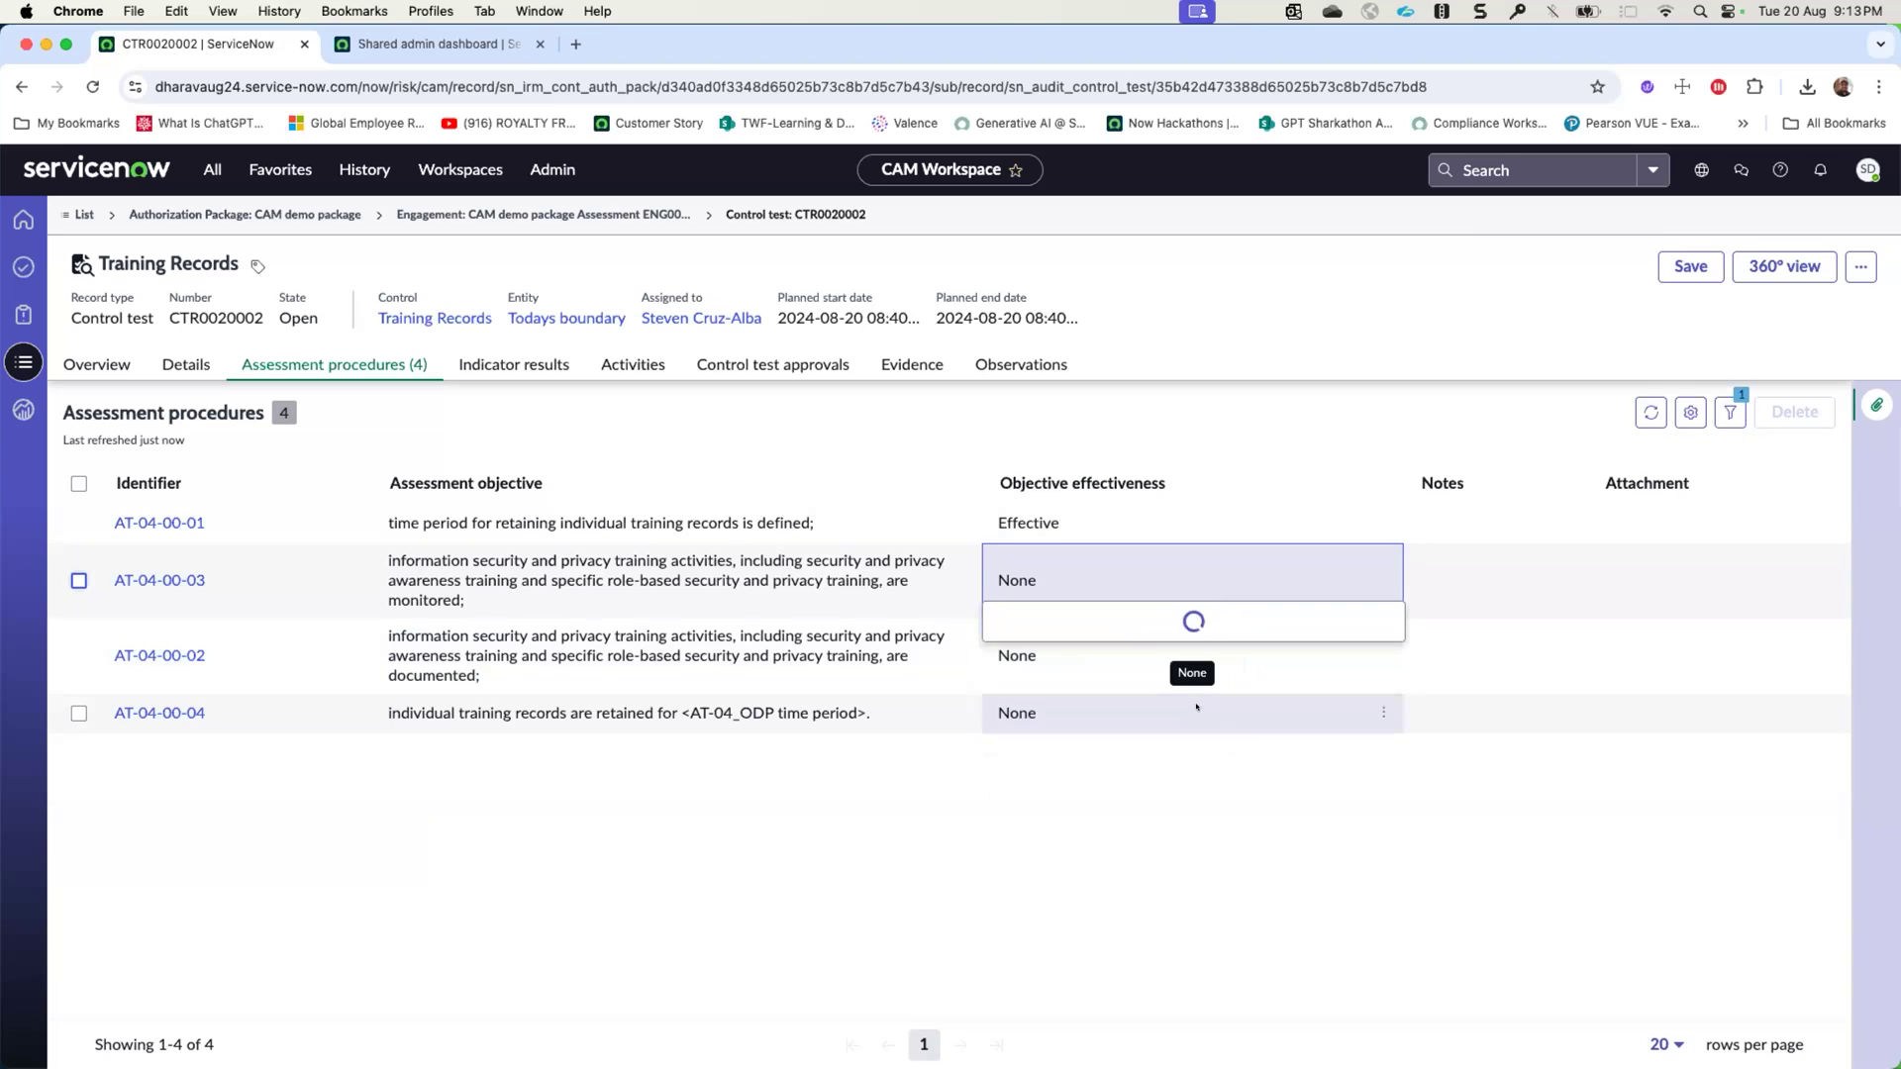
{"action": "left_click", "coordinate": [1443, 594]}
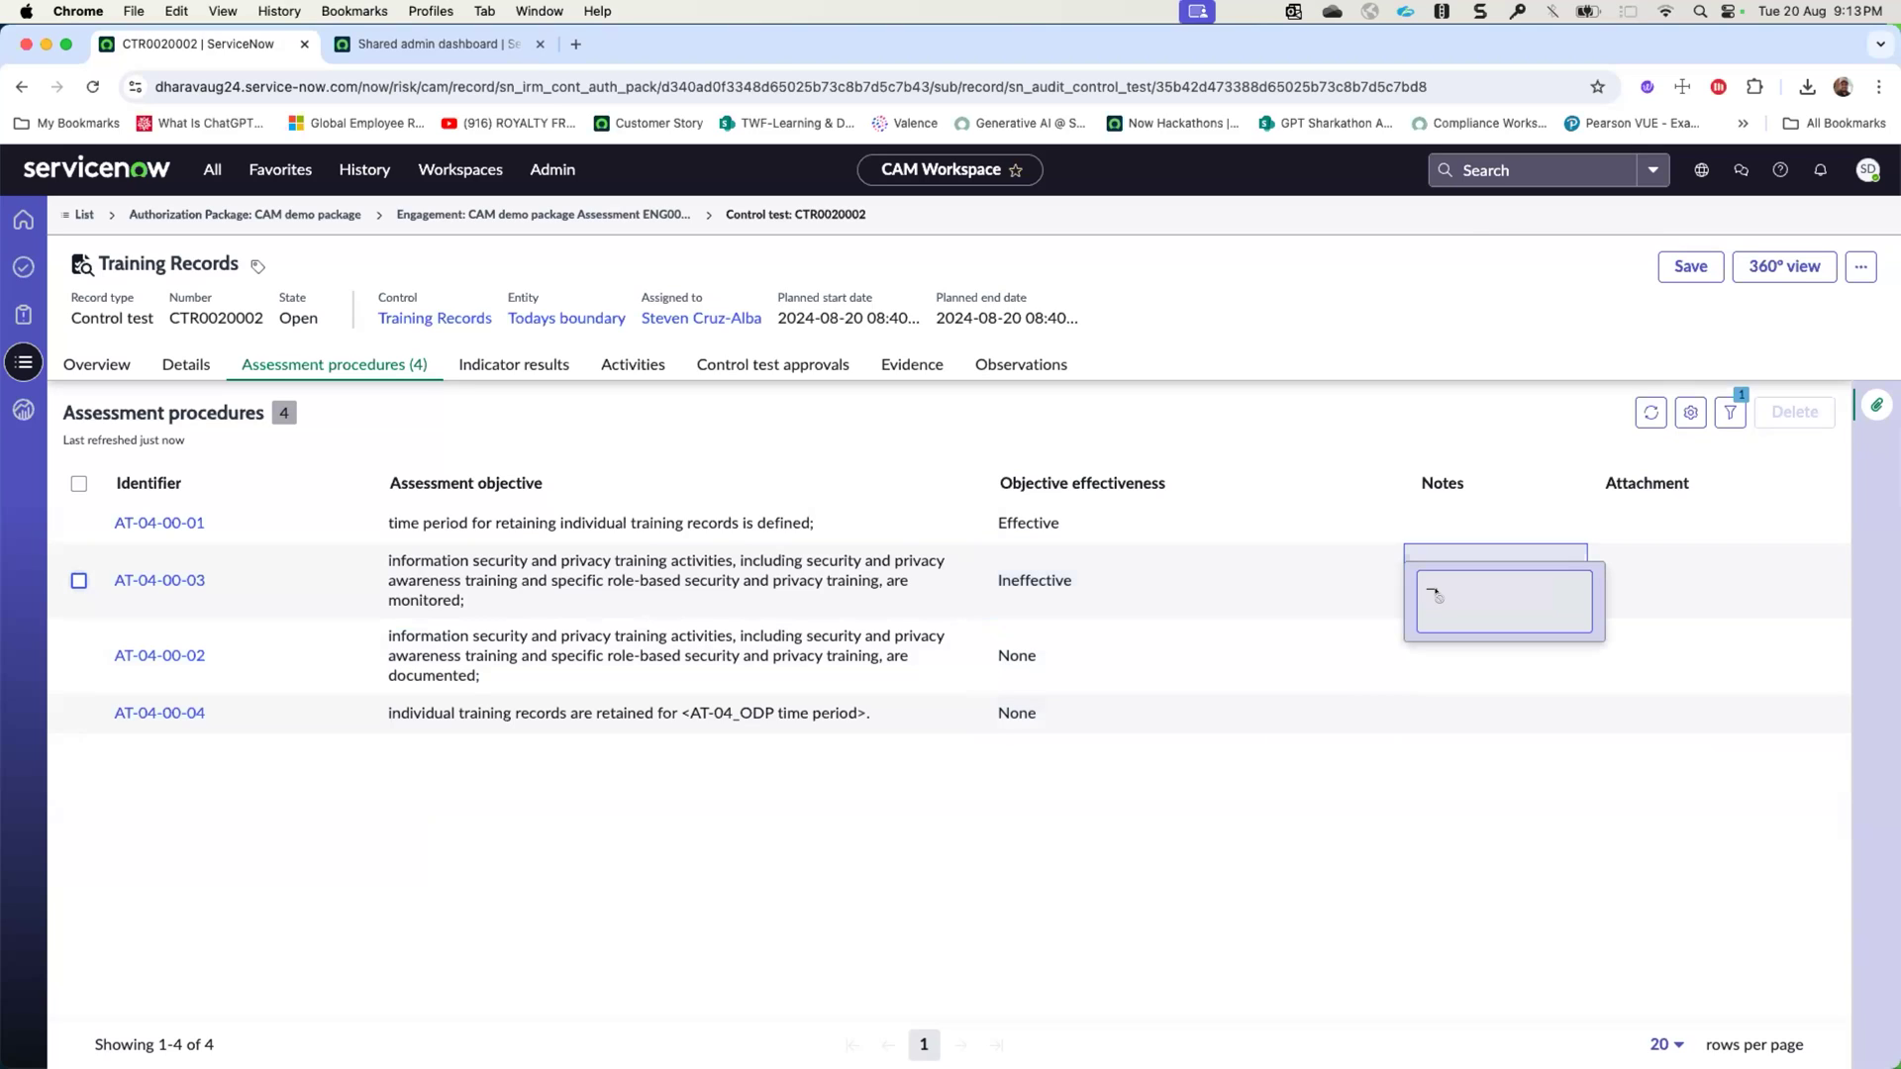
{"action": "type", "text": "test"}
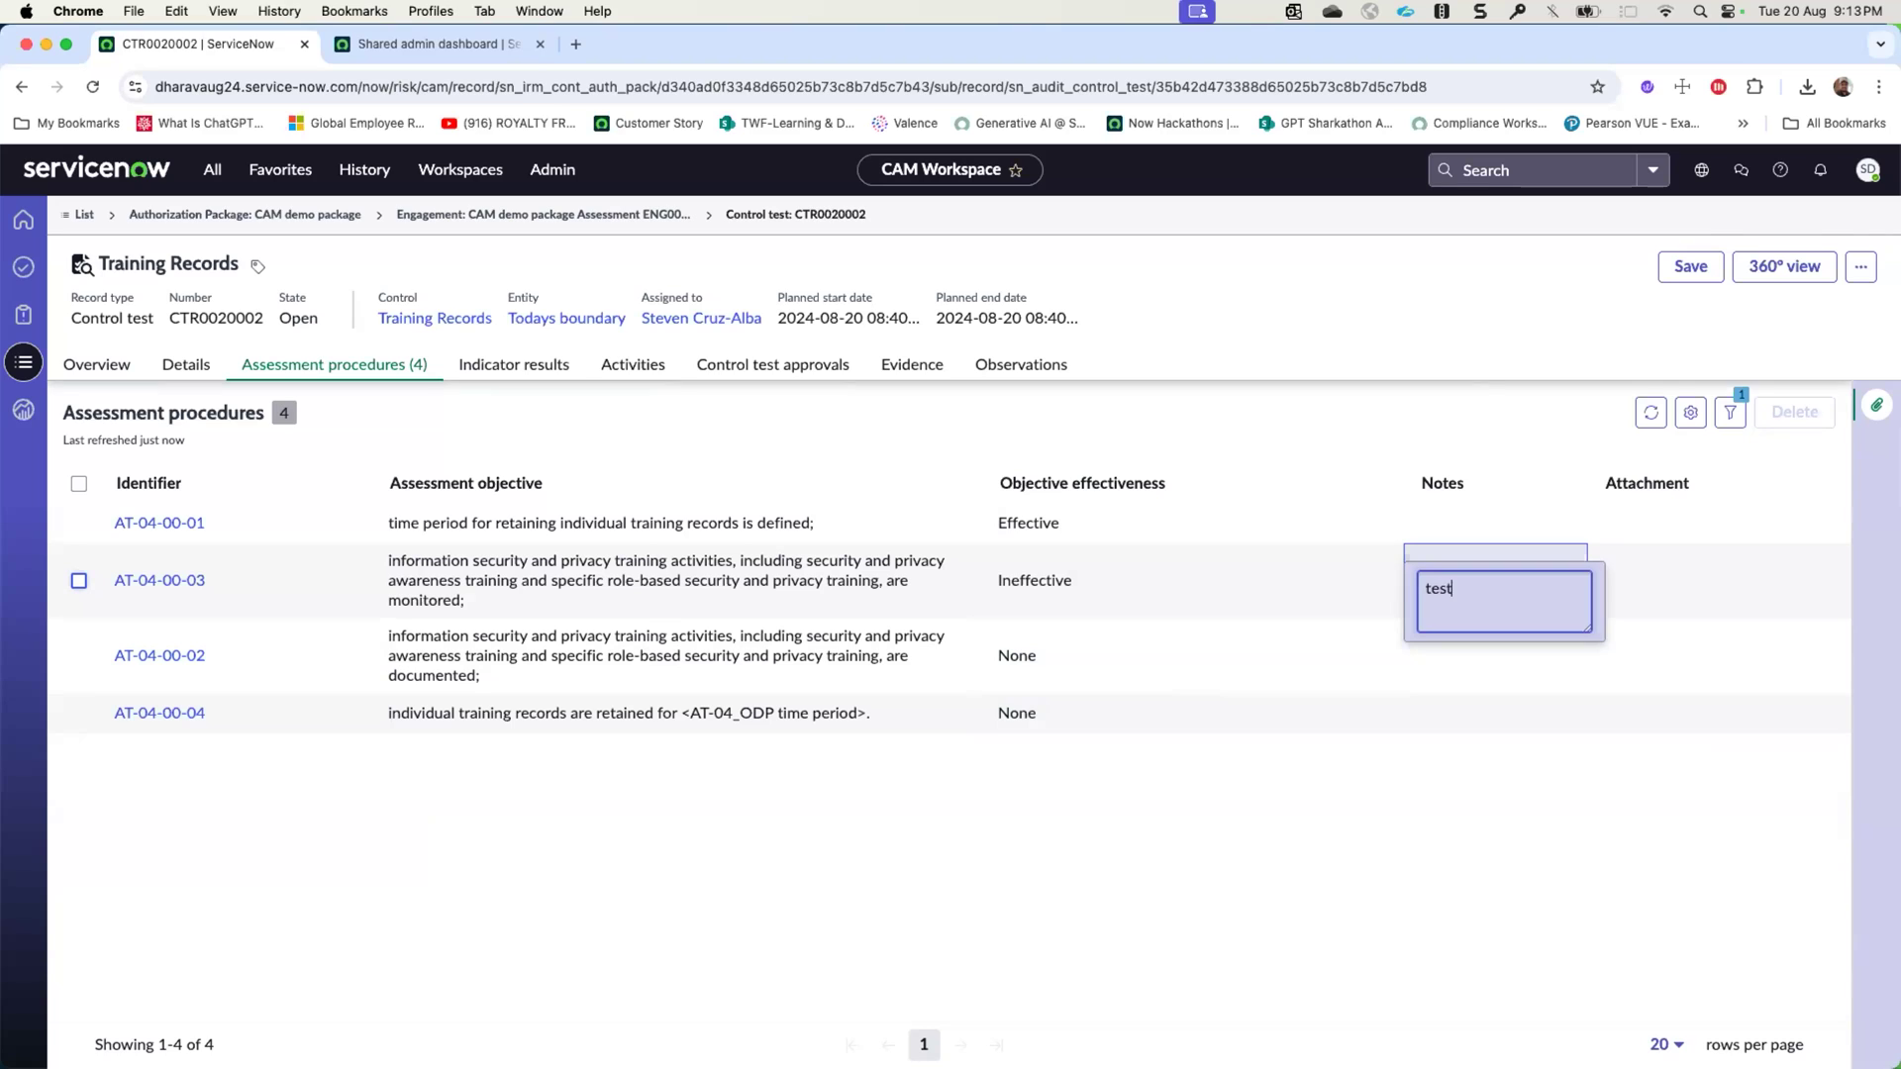
{"action": "key", "text": "Return"}
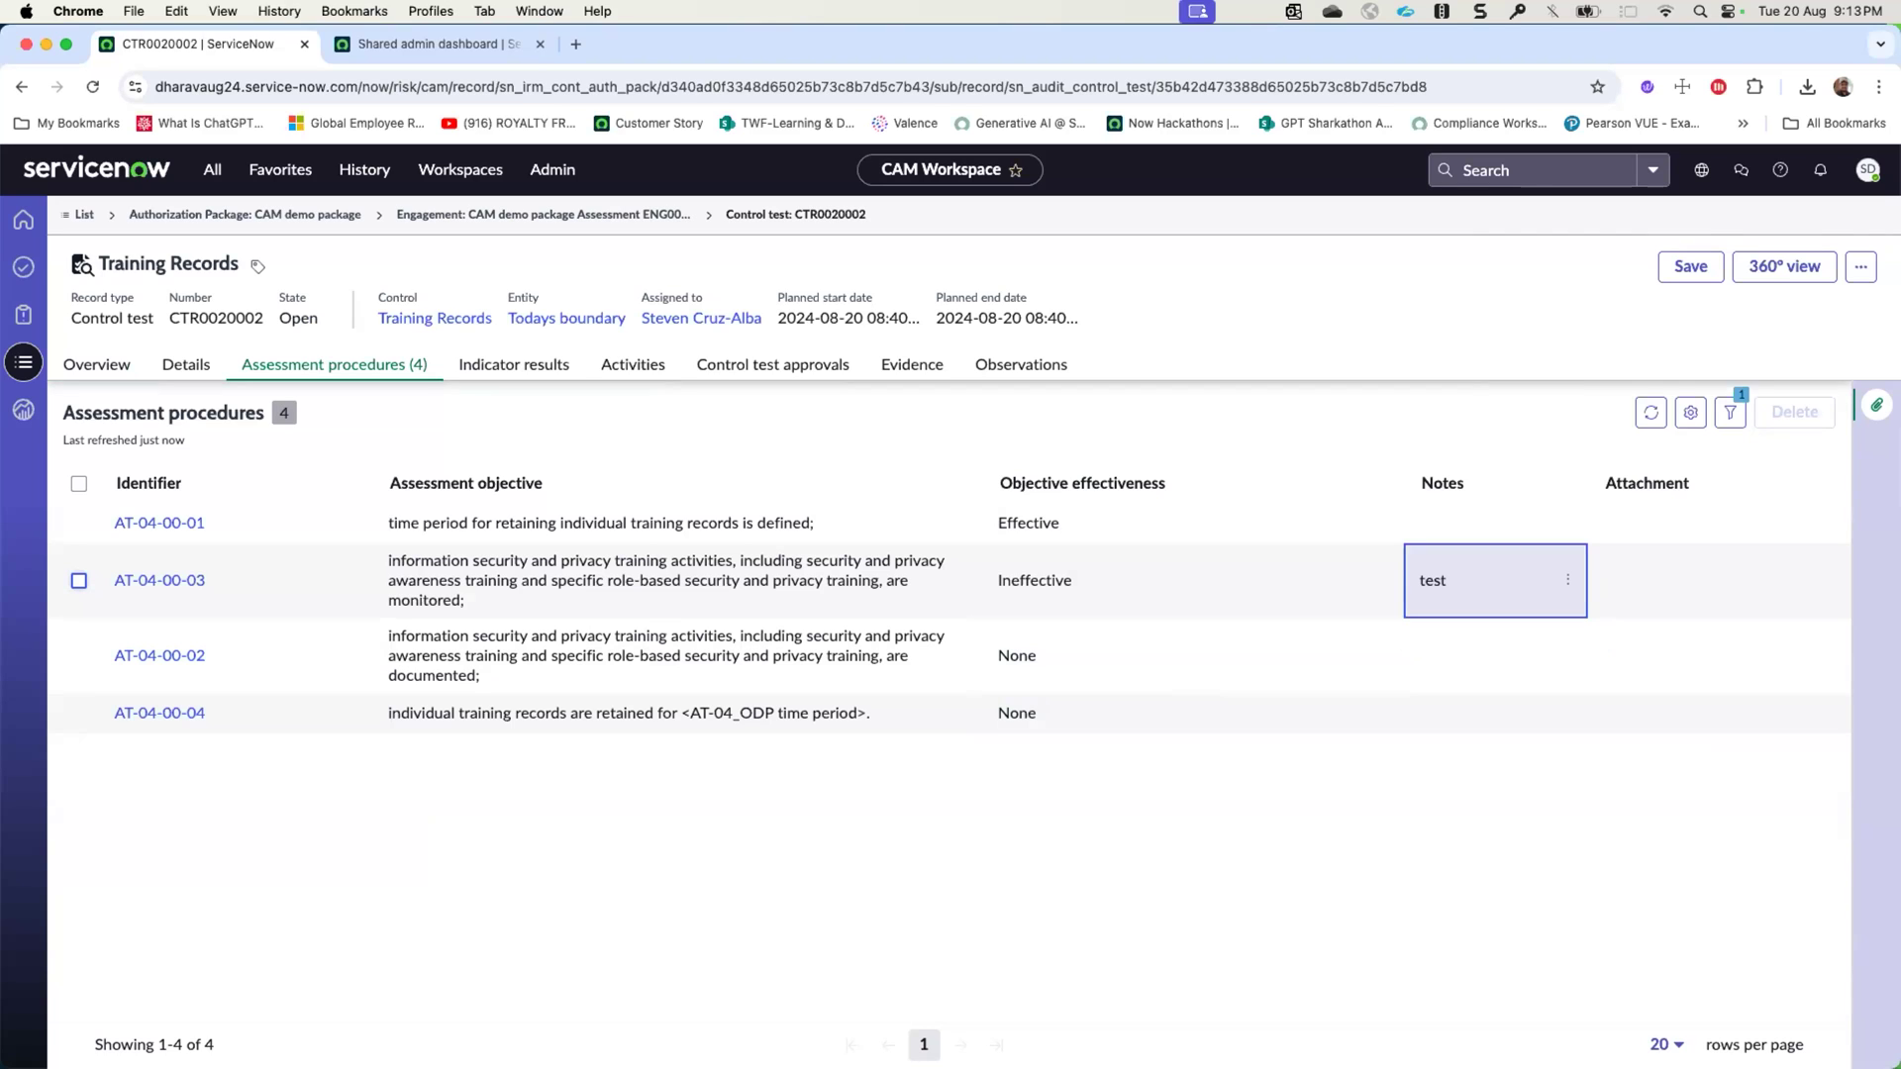
- Open the AT-04-00-03 assessment procedure record and attach the file bounday diagram.png to it
{"action": "left_click", "coordinate": [161, 565]}
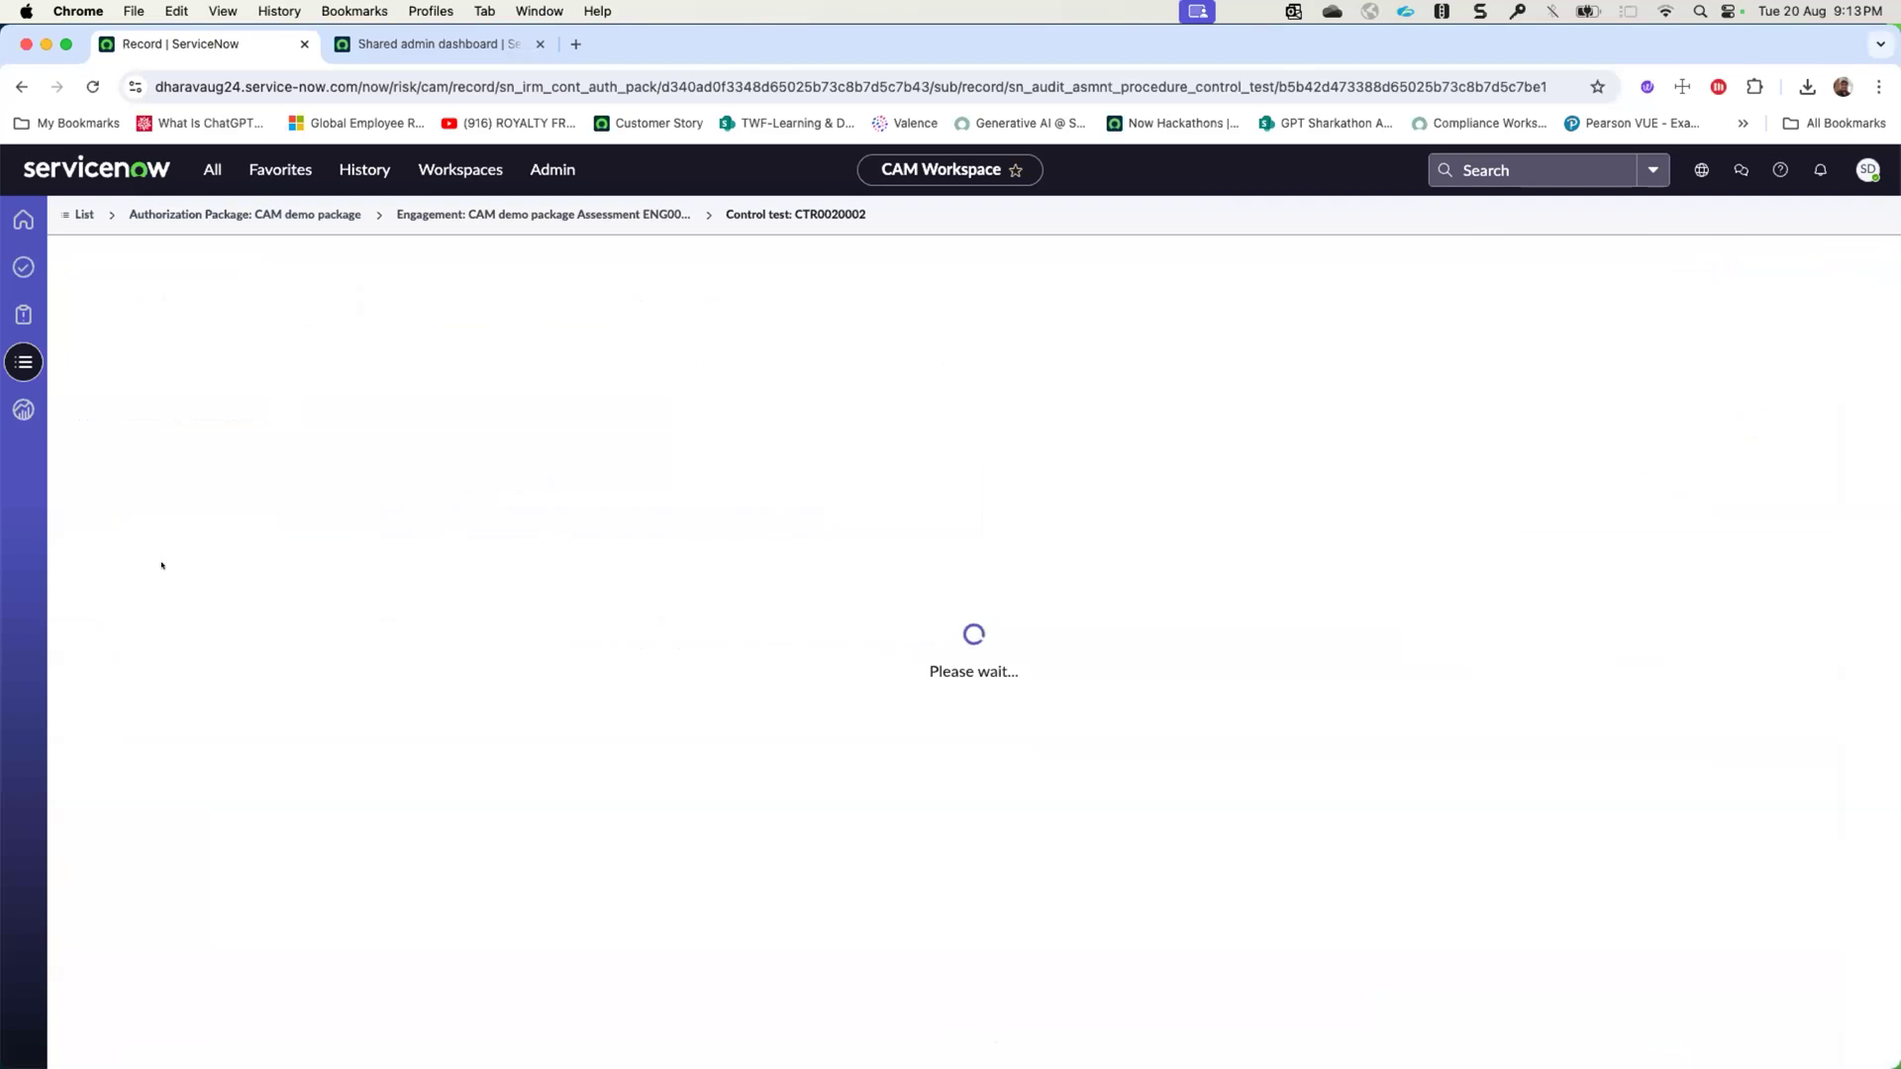
{"action": "left_click", "coordinate": [322, 604]}
{"action": "left_click_drag", "start_coordinate": [331, 578], "coordinate": [329, 616]}
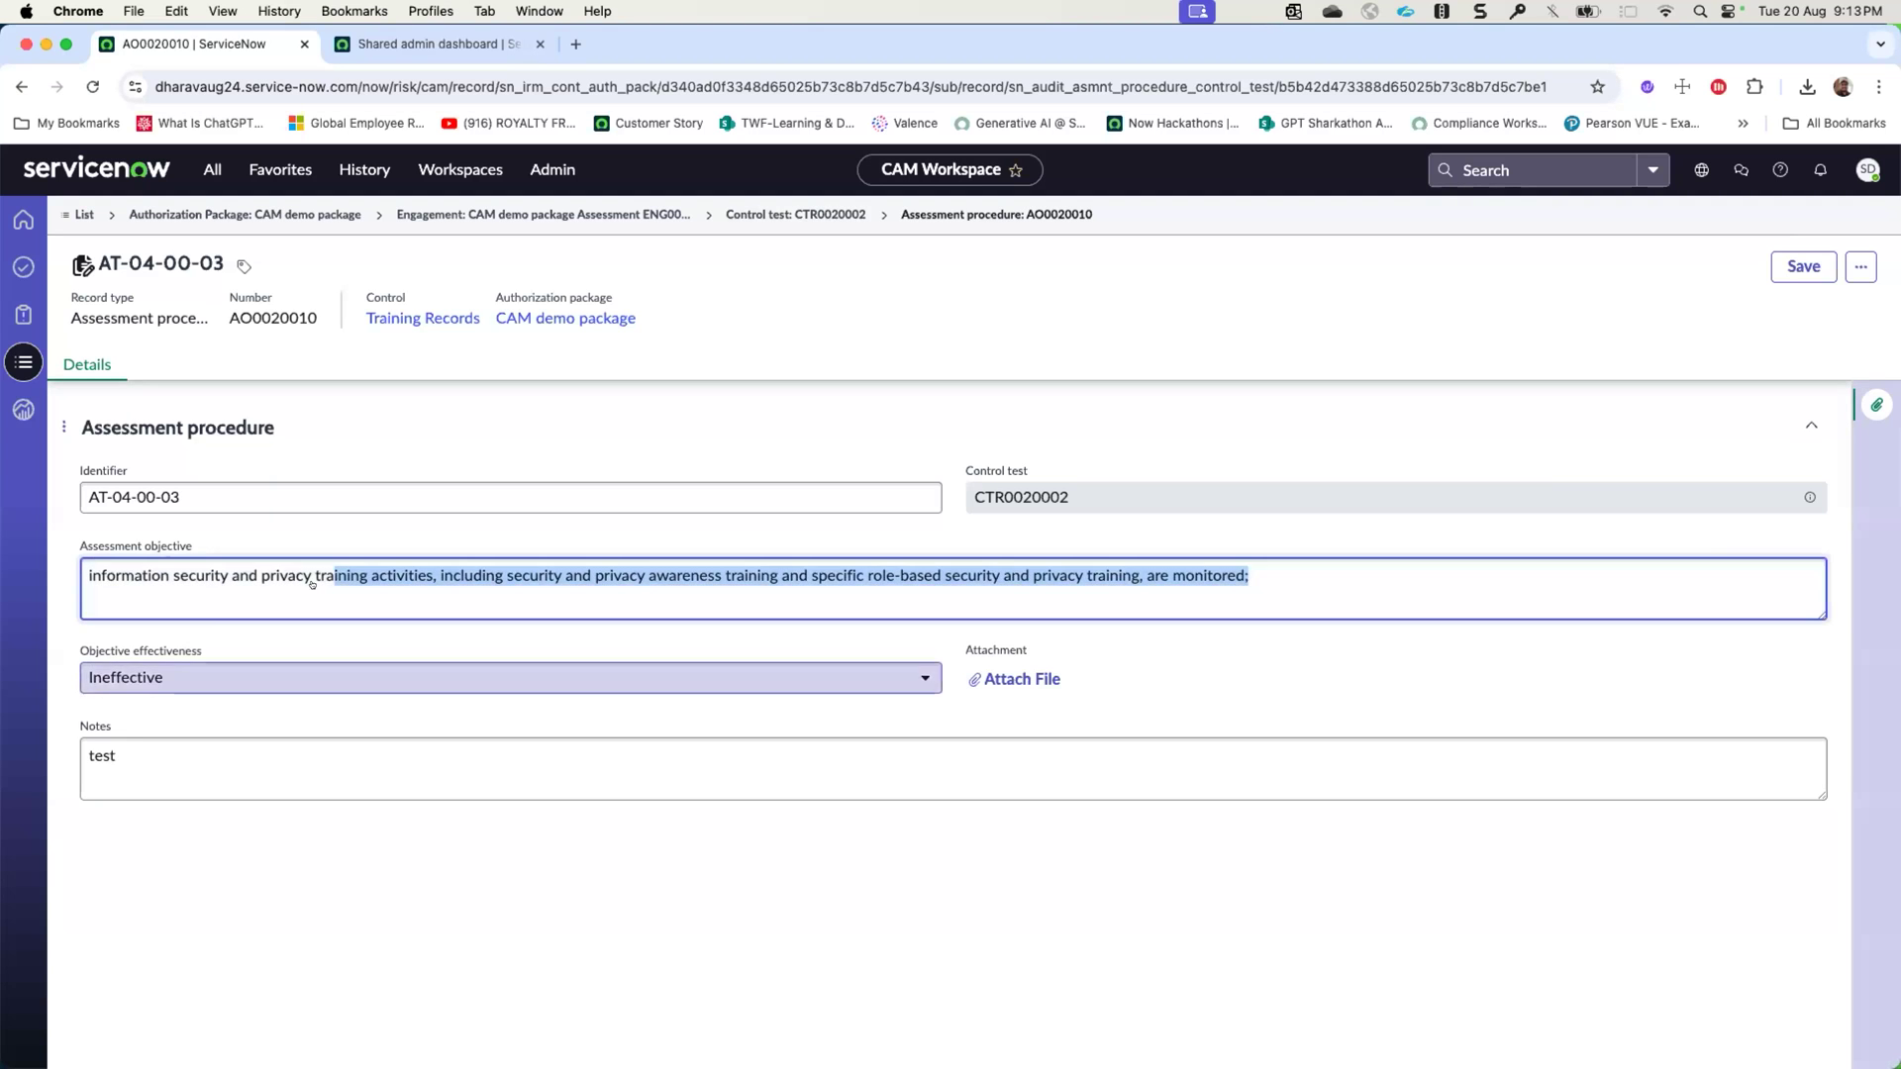
{"action": "left_click", "coordinate": [234, 756]}
{"action": "left_click", "coordinate": [1011, 679]}
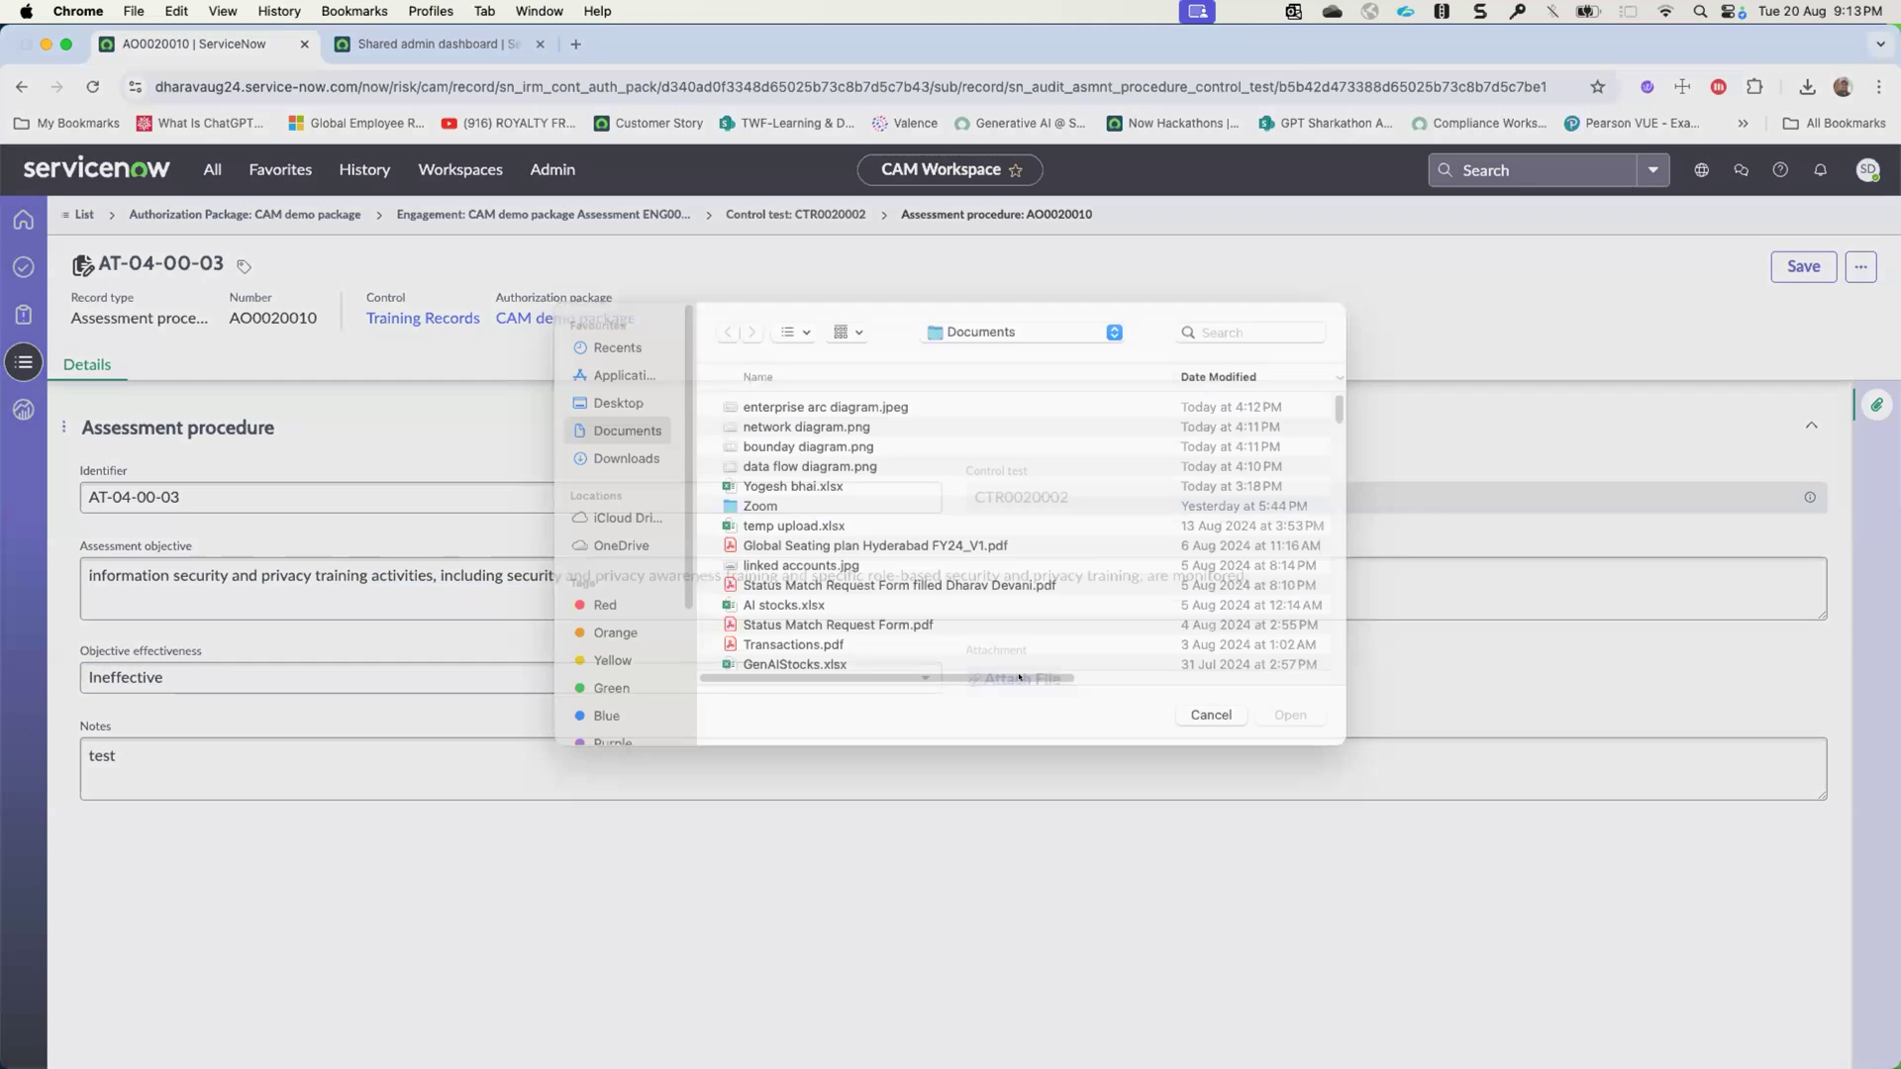
{"action": "left_click", "coordinate": [805, 469]}
{"action": "double_click", "coordinate": [805, 469]}
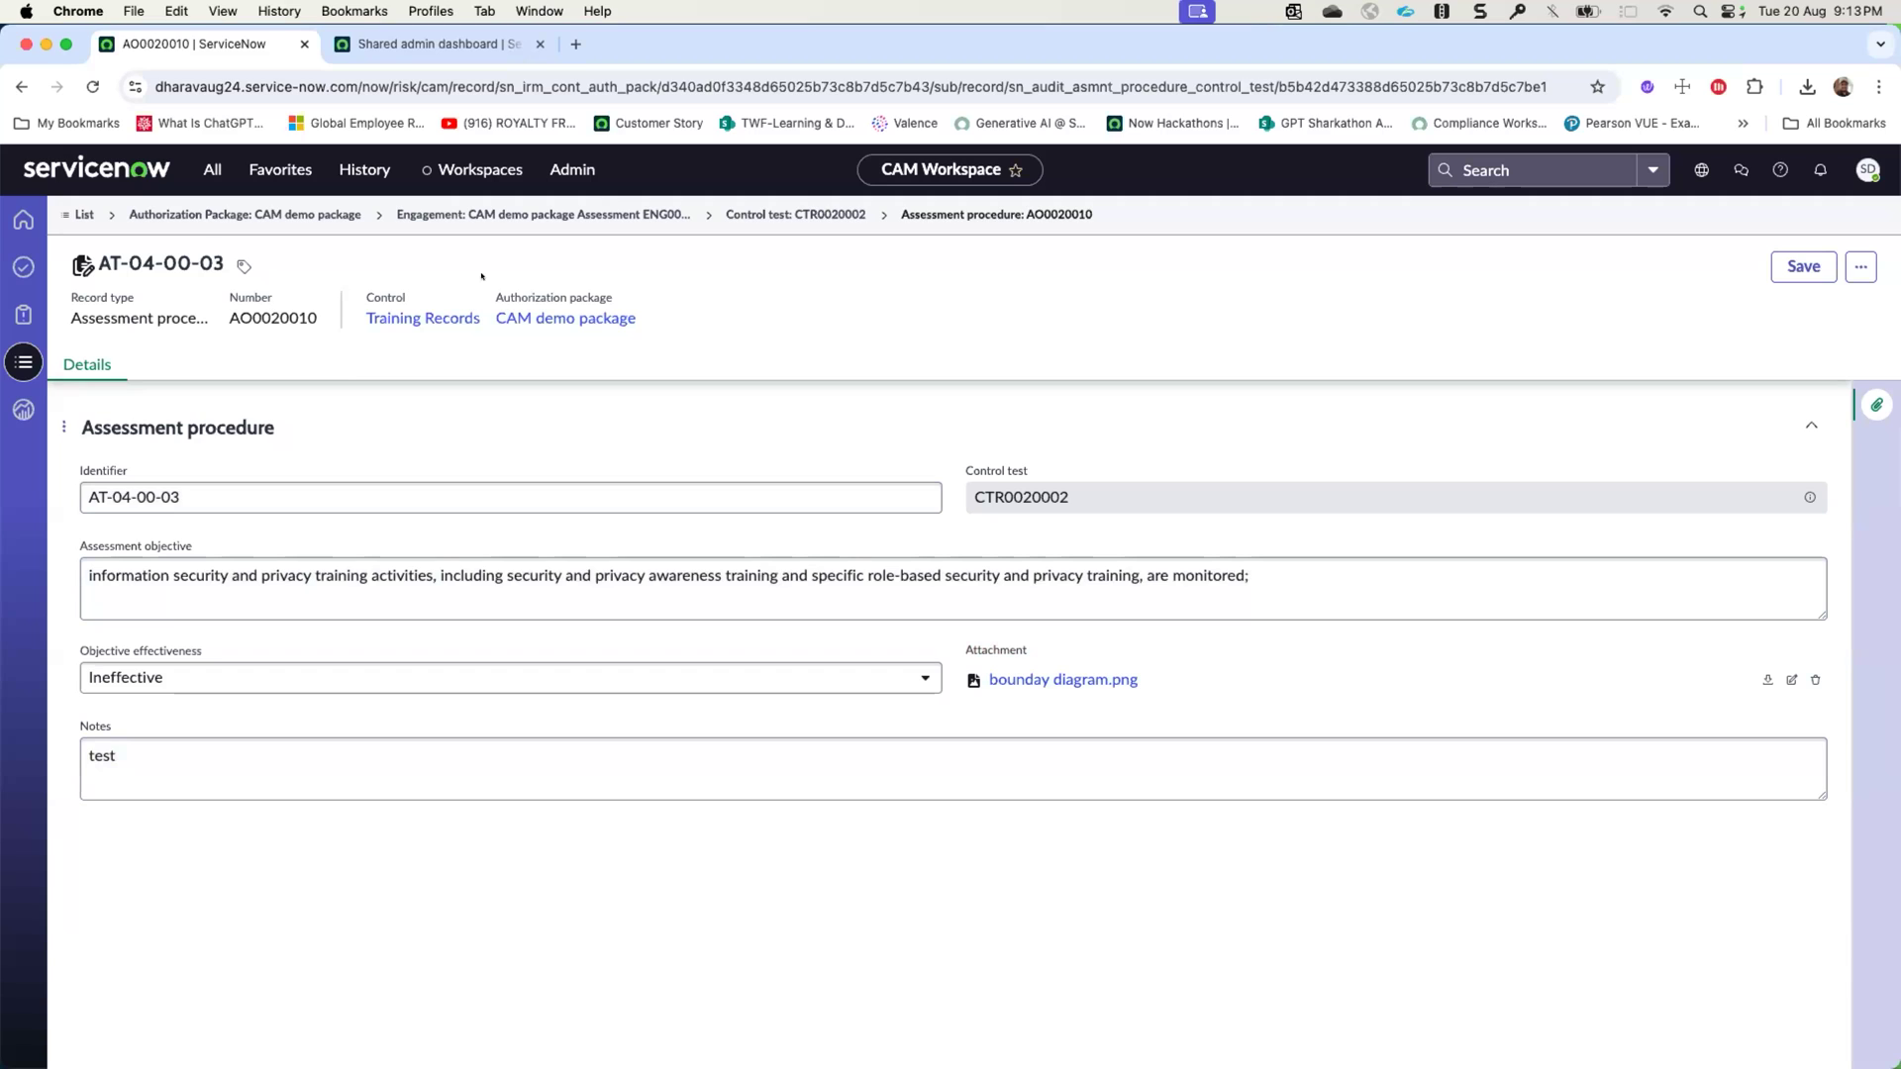
- Check the Training Records control test's effectiveness, assessment procedures and state choices, and open the control it is linked to
{"action": "left_click", "coordinate": [767, 214]}
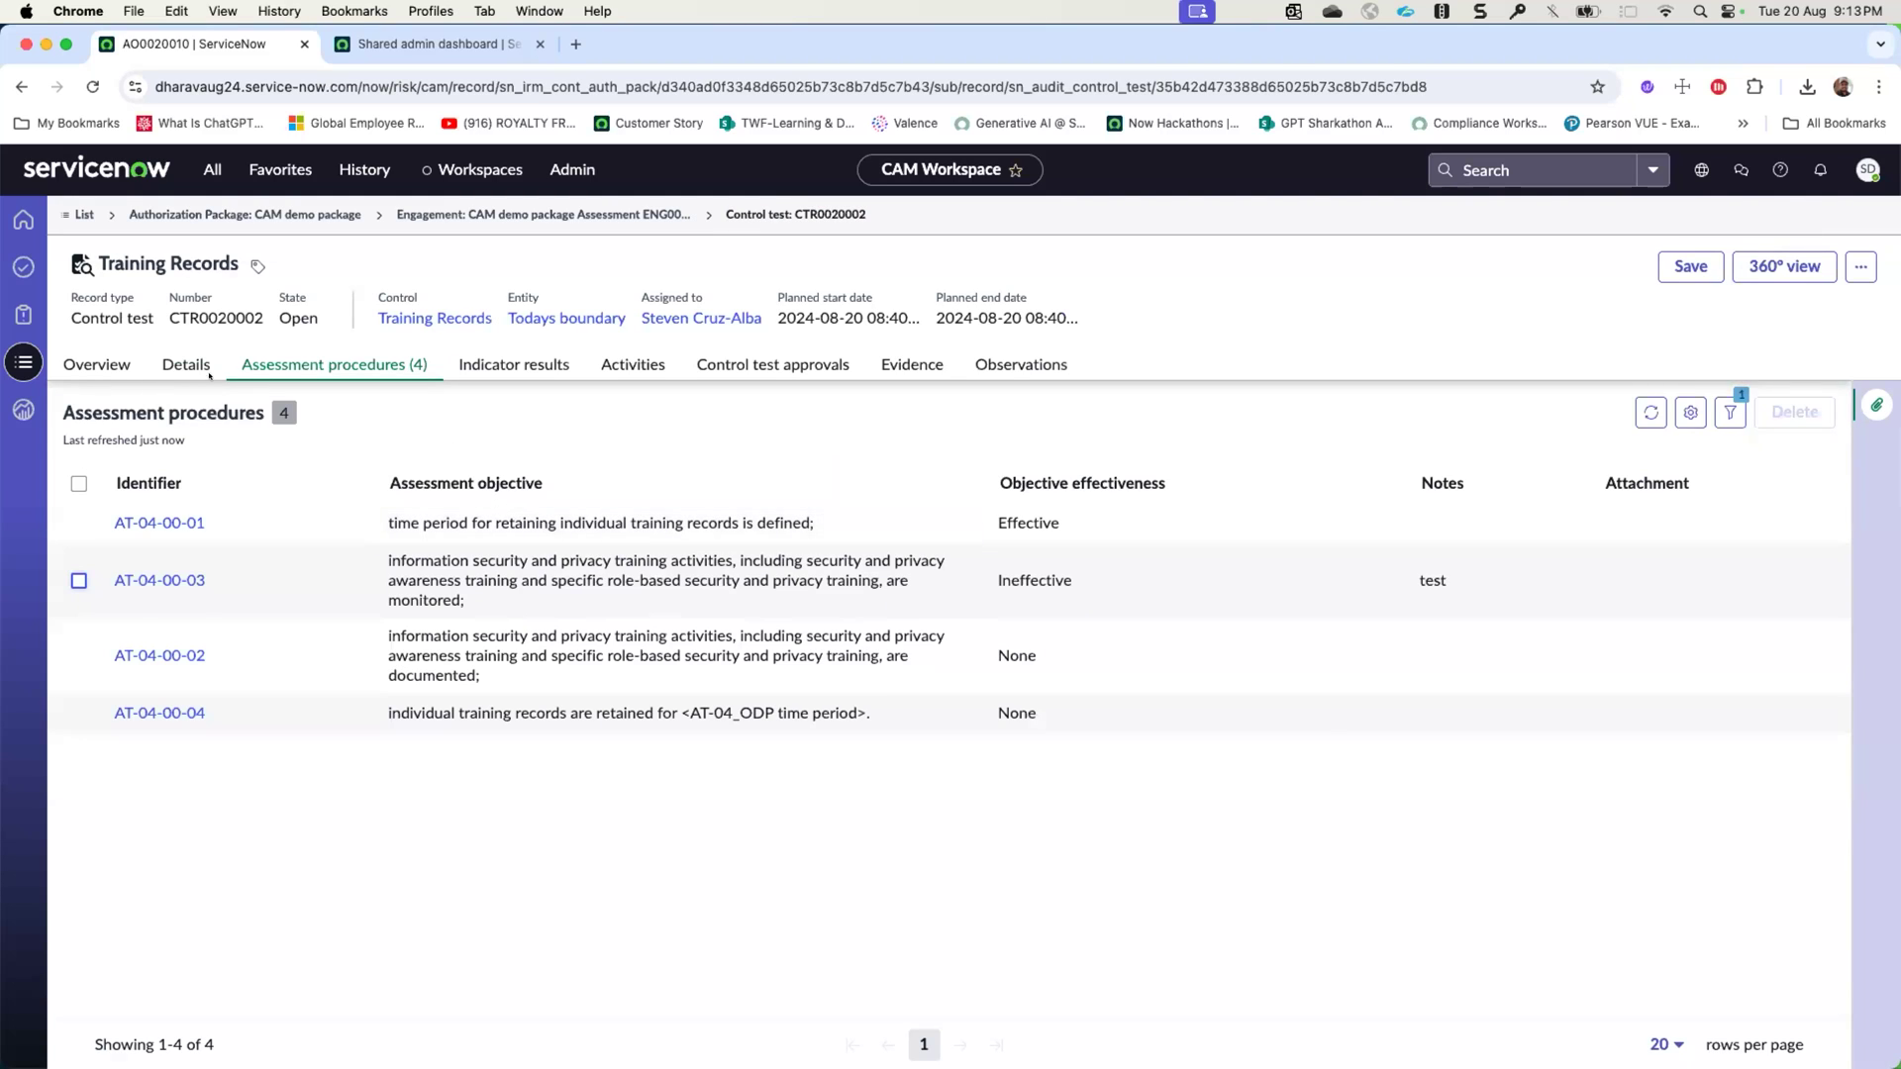
{"action": "left_click", "coordinate": [178, 364]}
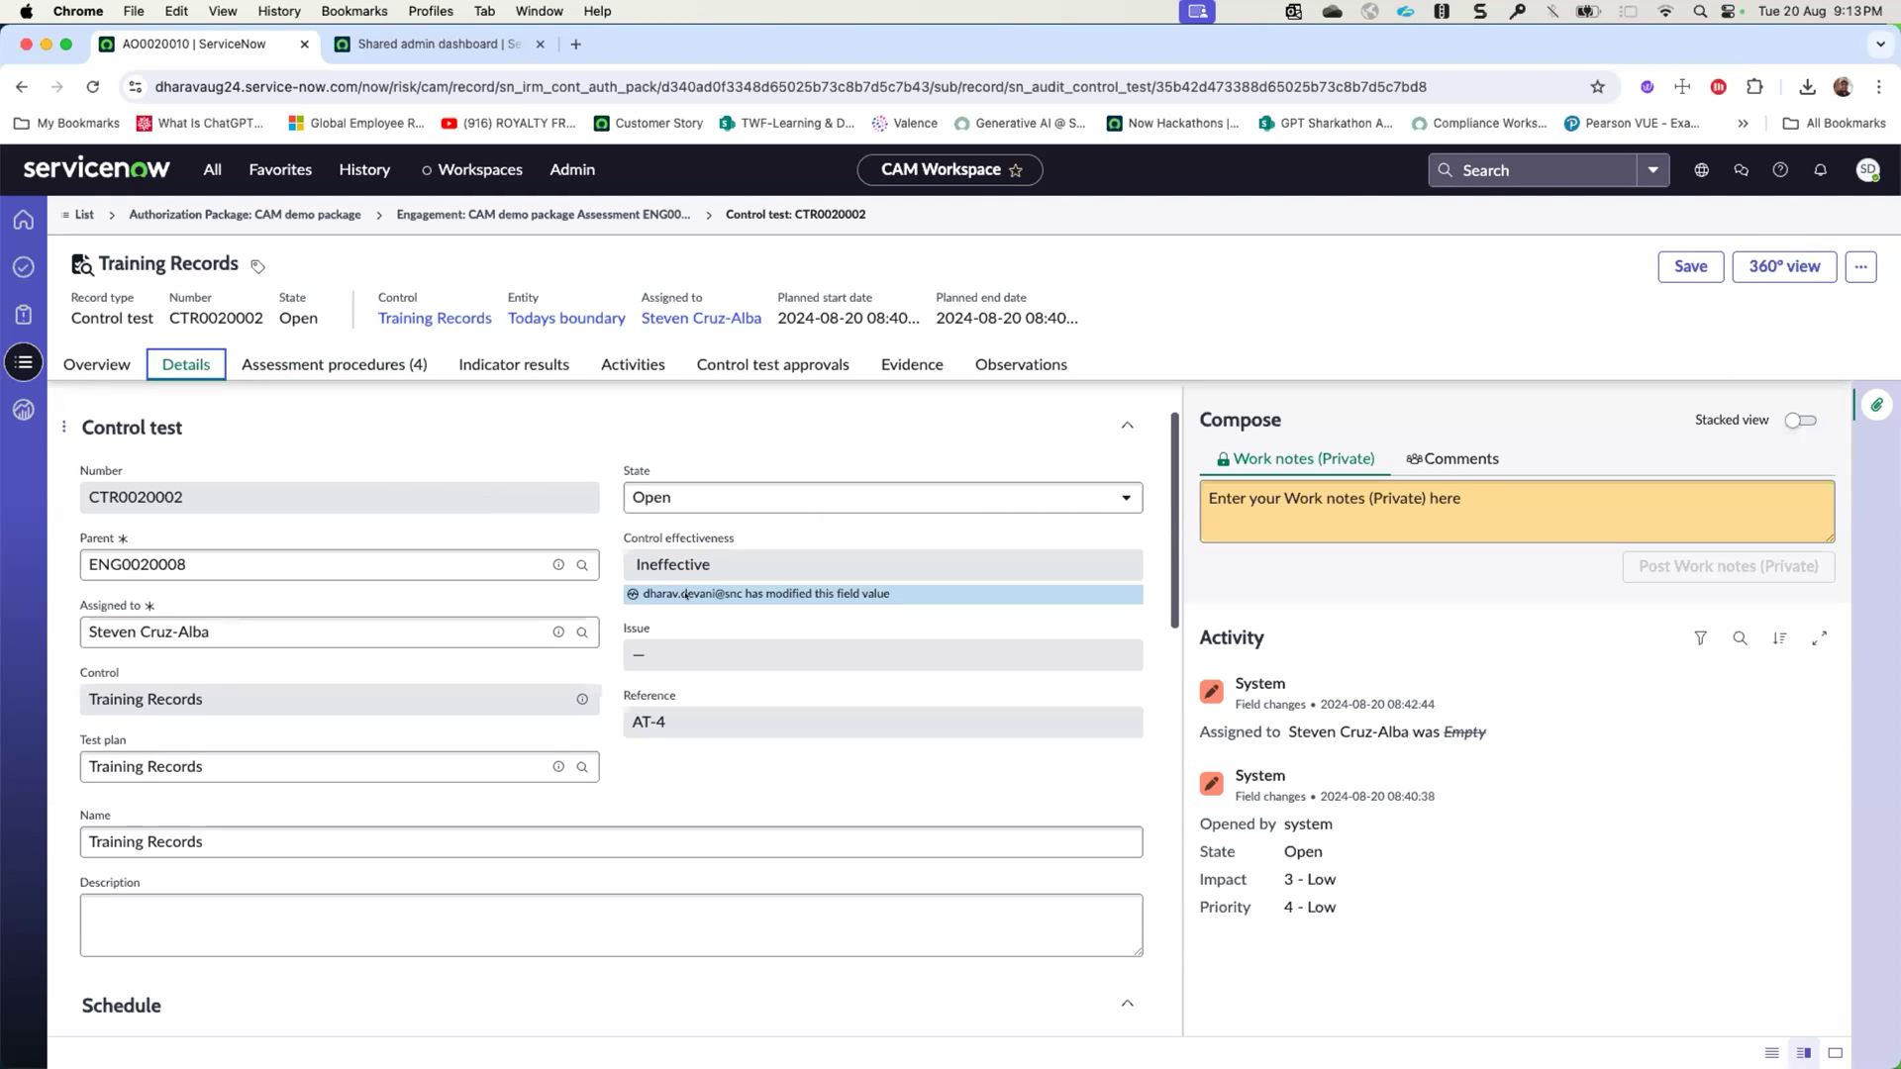
{"action": "left_click", "coordinate": [416, 377]}
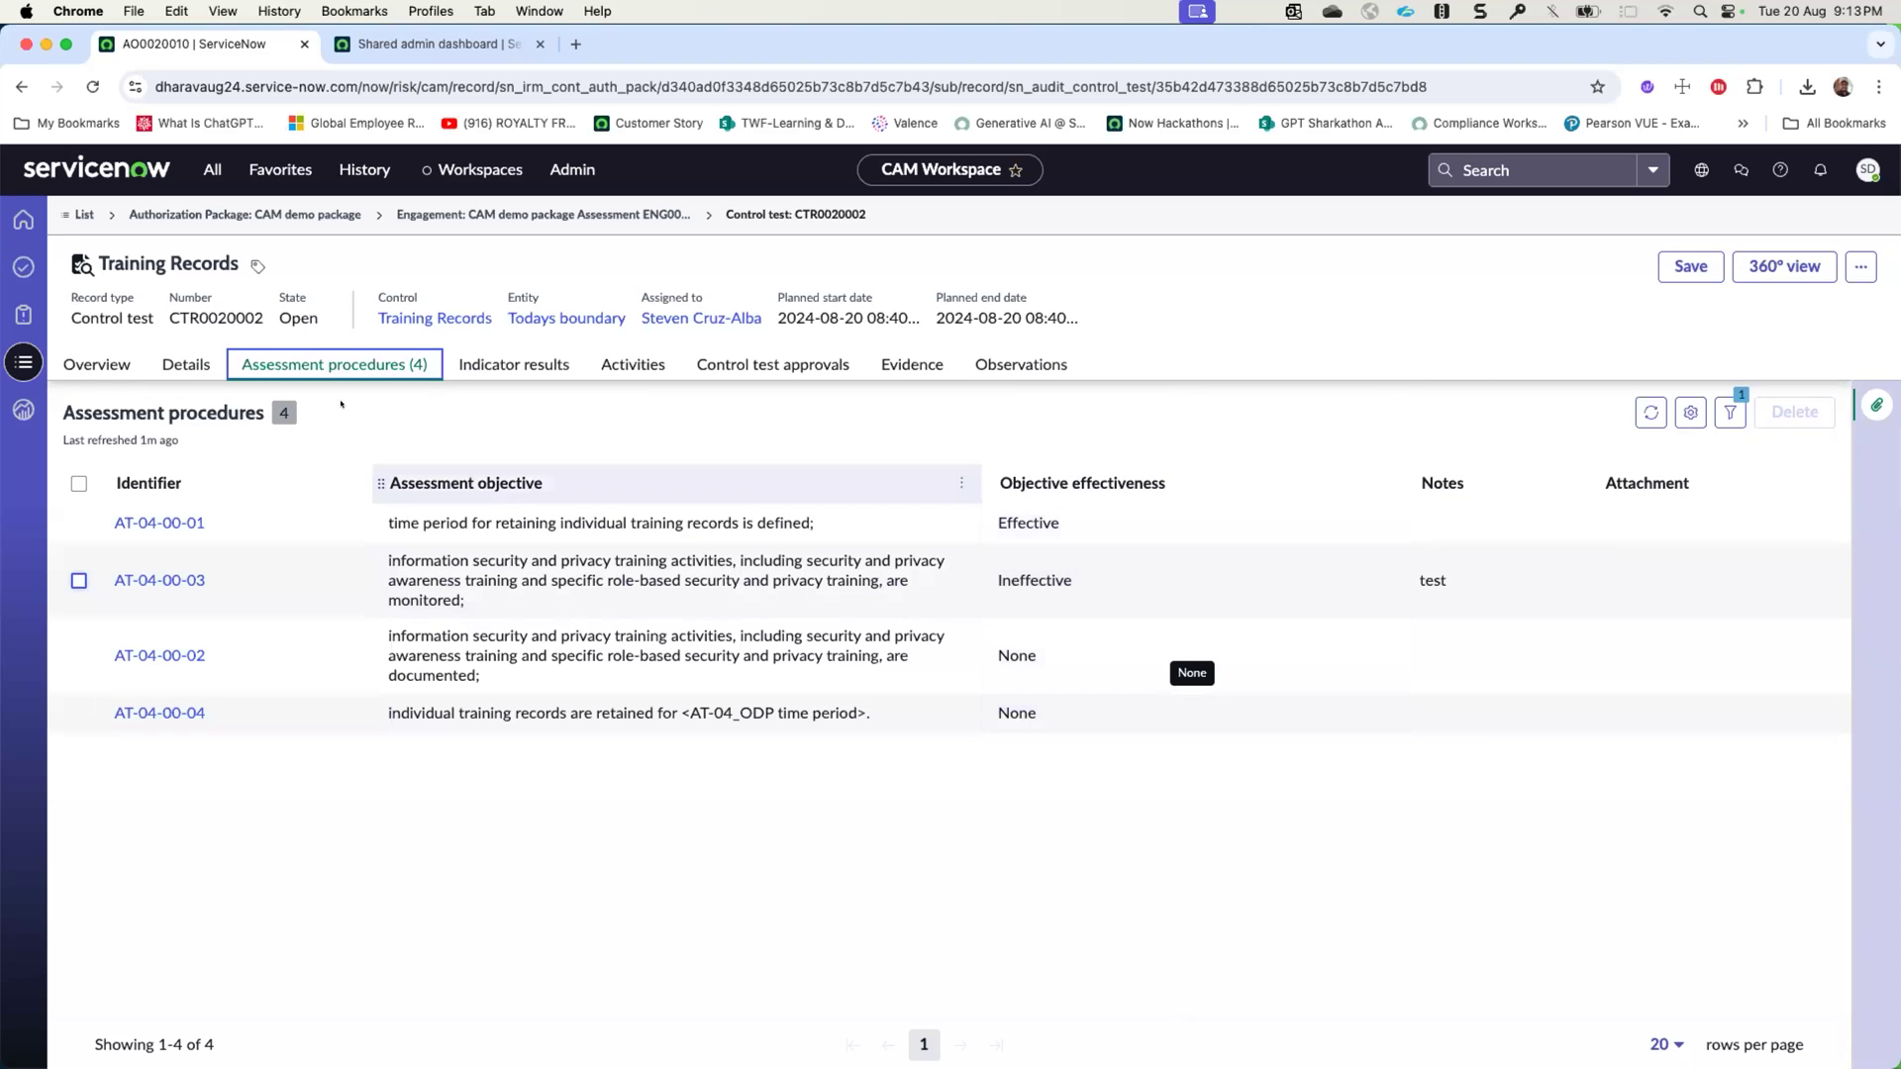
{"action": "left_click", "coordinate": [186, 364]}
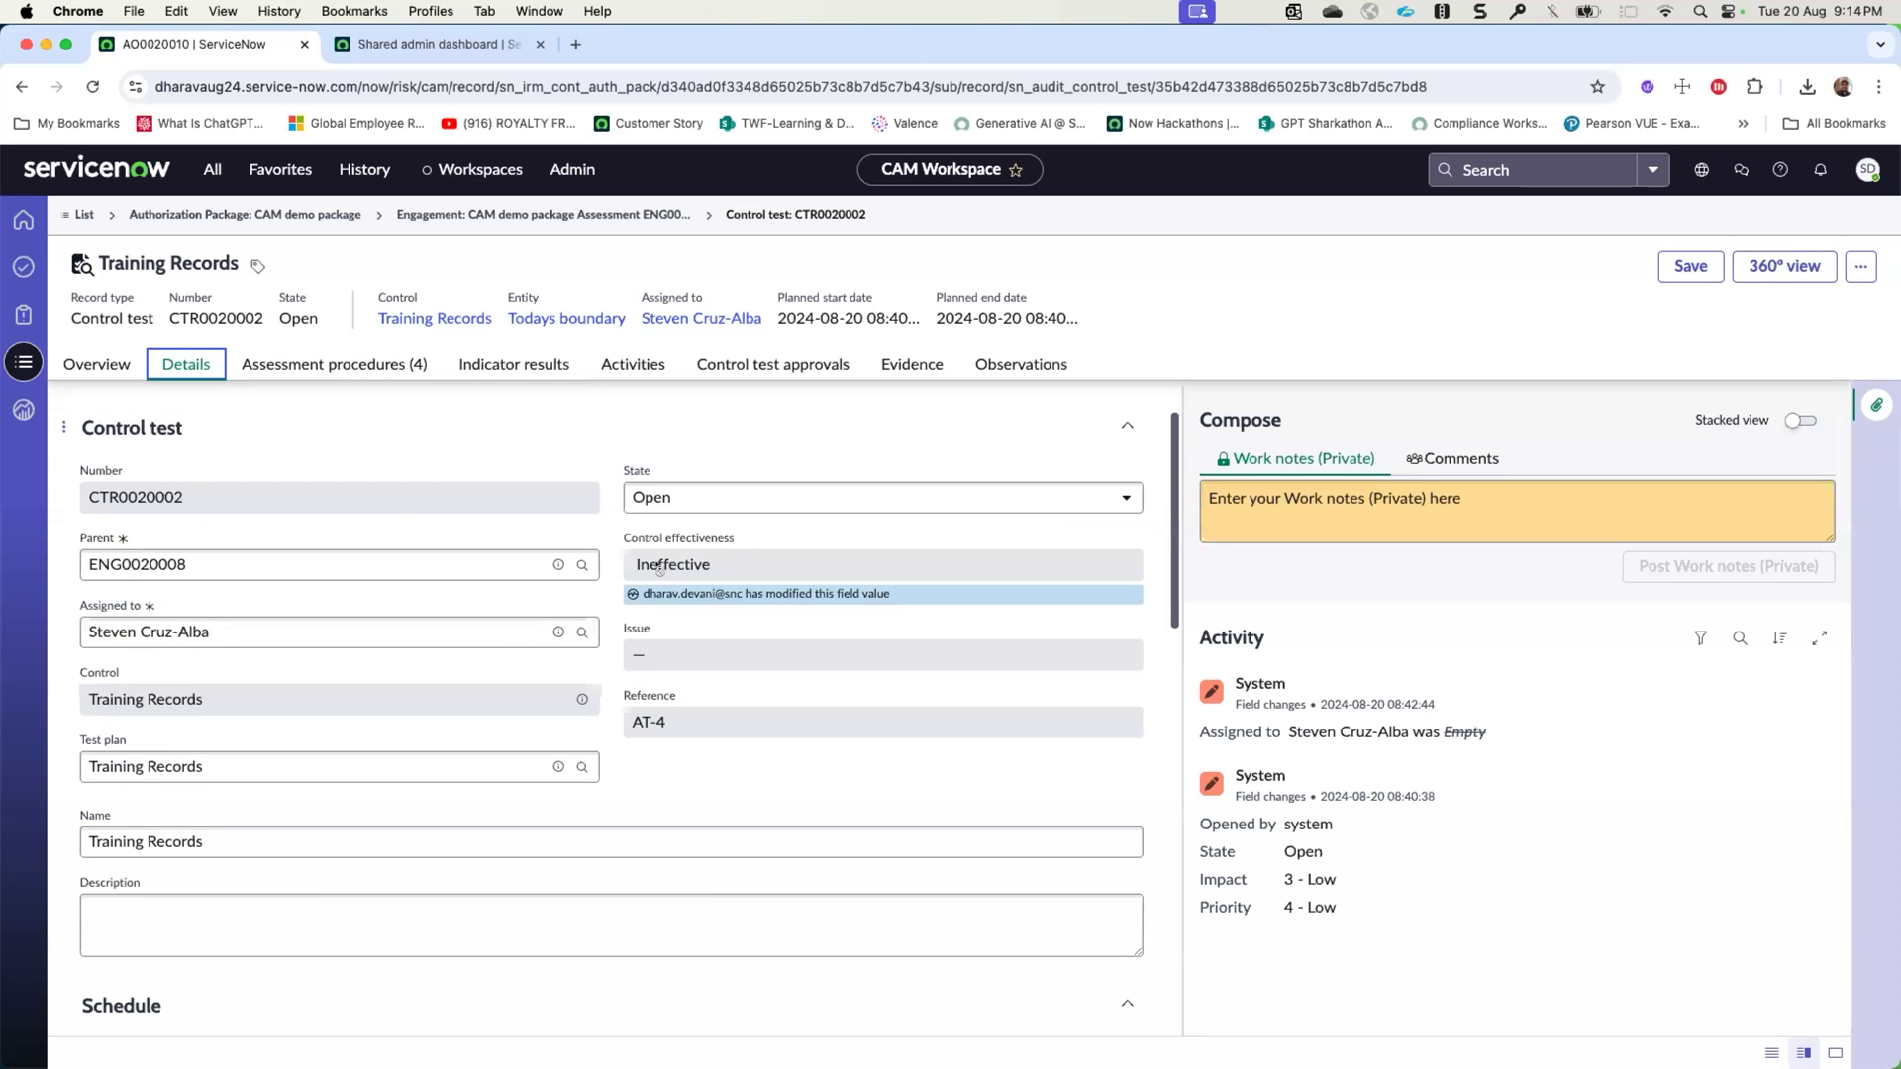
{"action": "left_click", "coordinate": [665, 501]}
{"action": "left_click", "coordinate": [605, 453]}
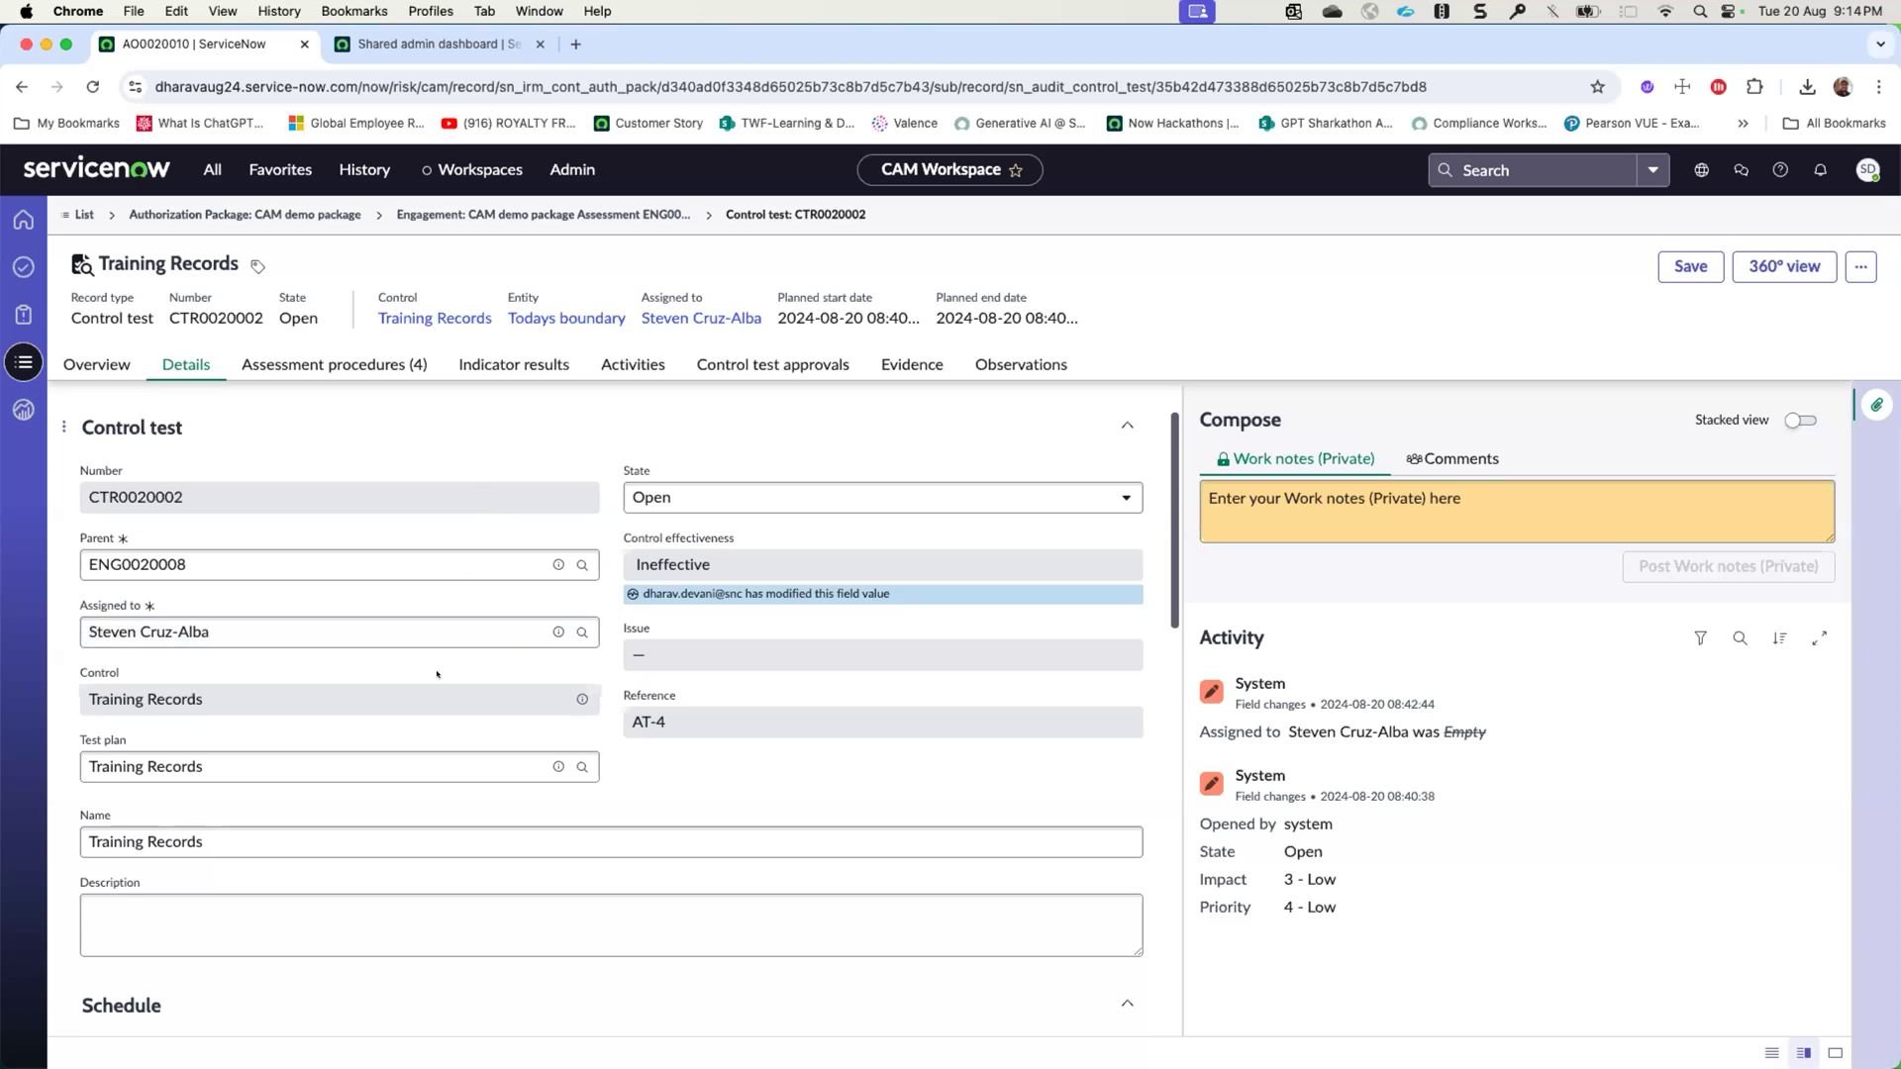
{"action": "scroll", "coordinate": [136, 630], "scroll_direction": "down", "scroll_amount": 2}
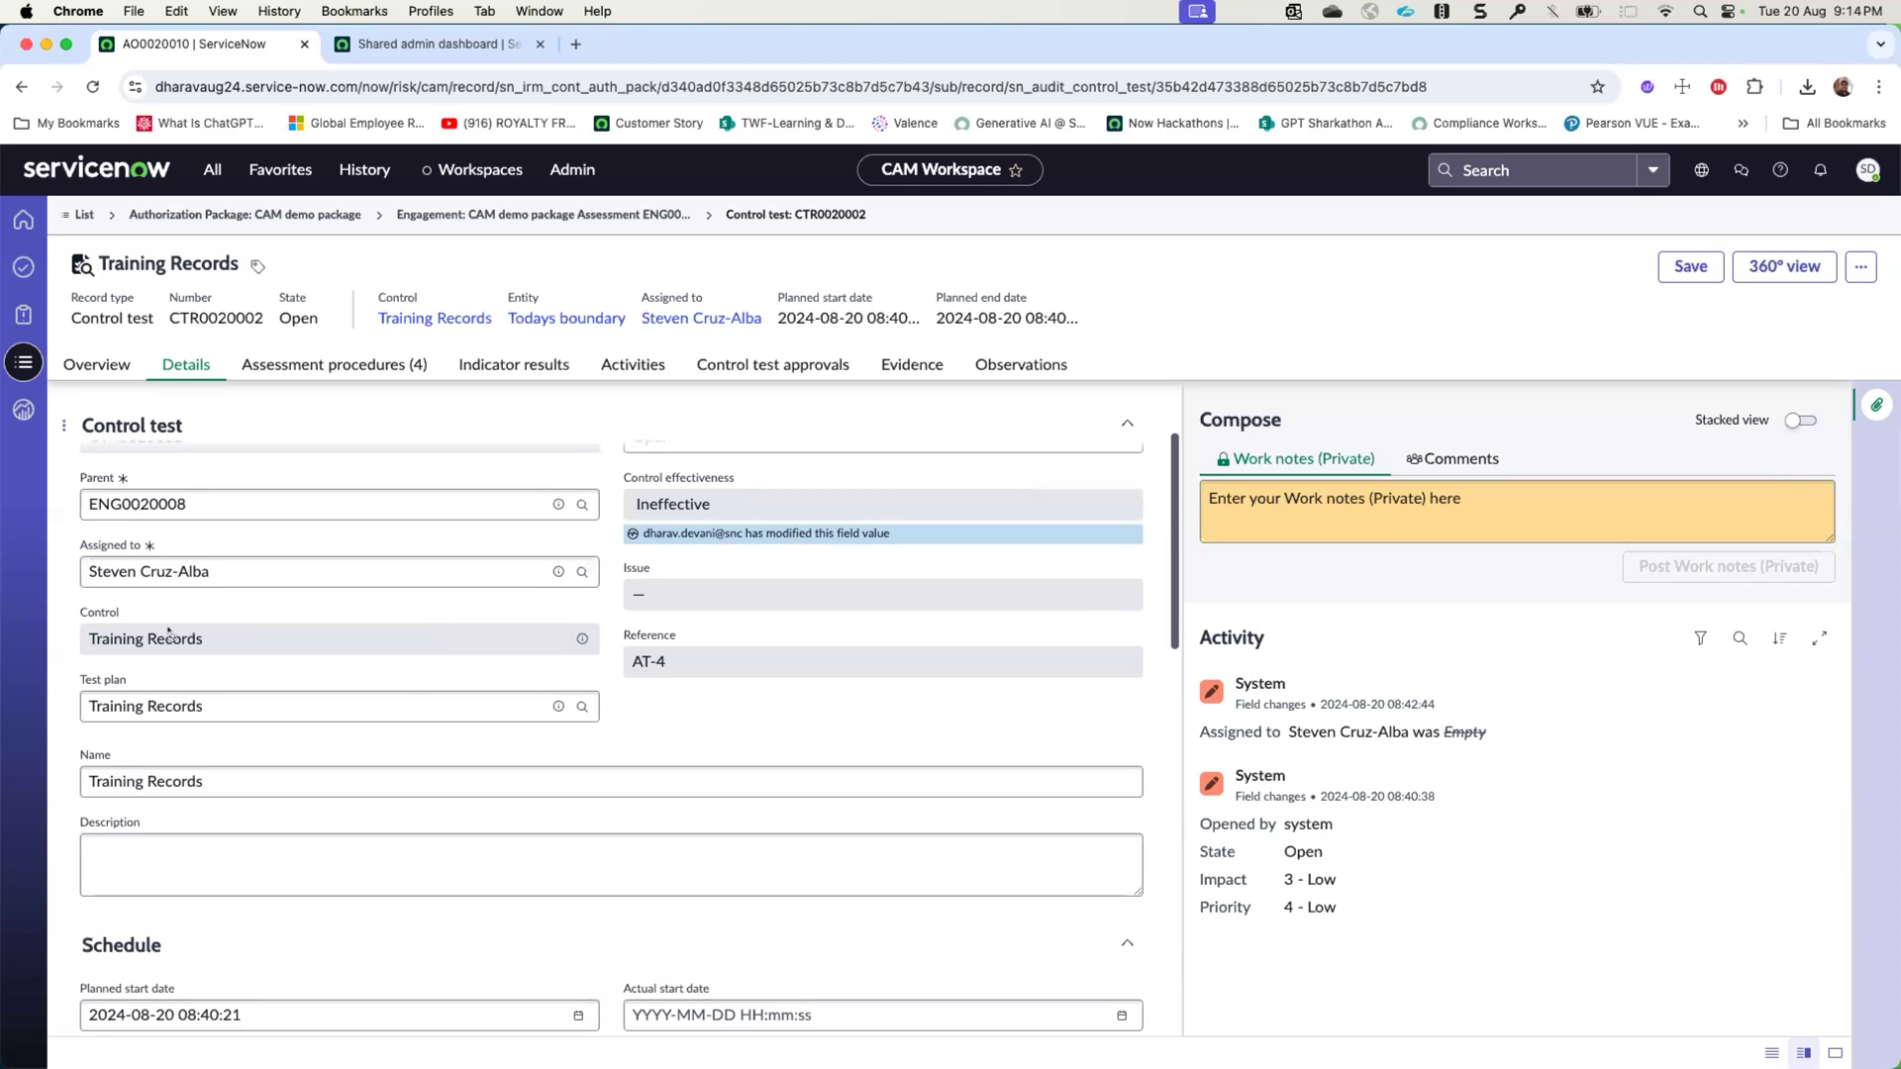
{"action": "left_click", "coordinate": [574, 641]}
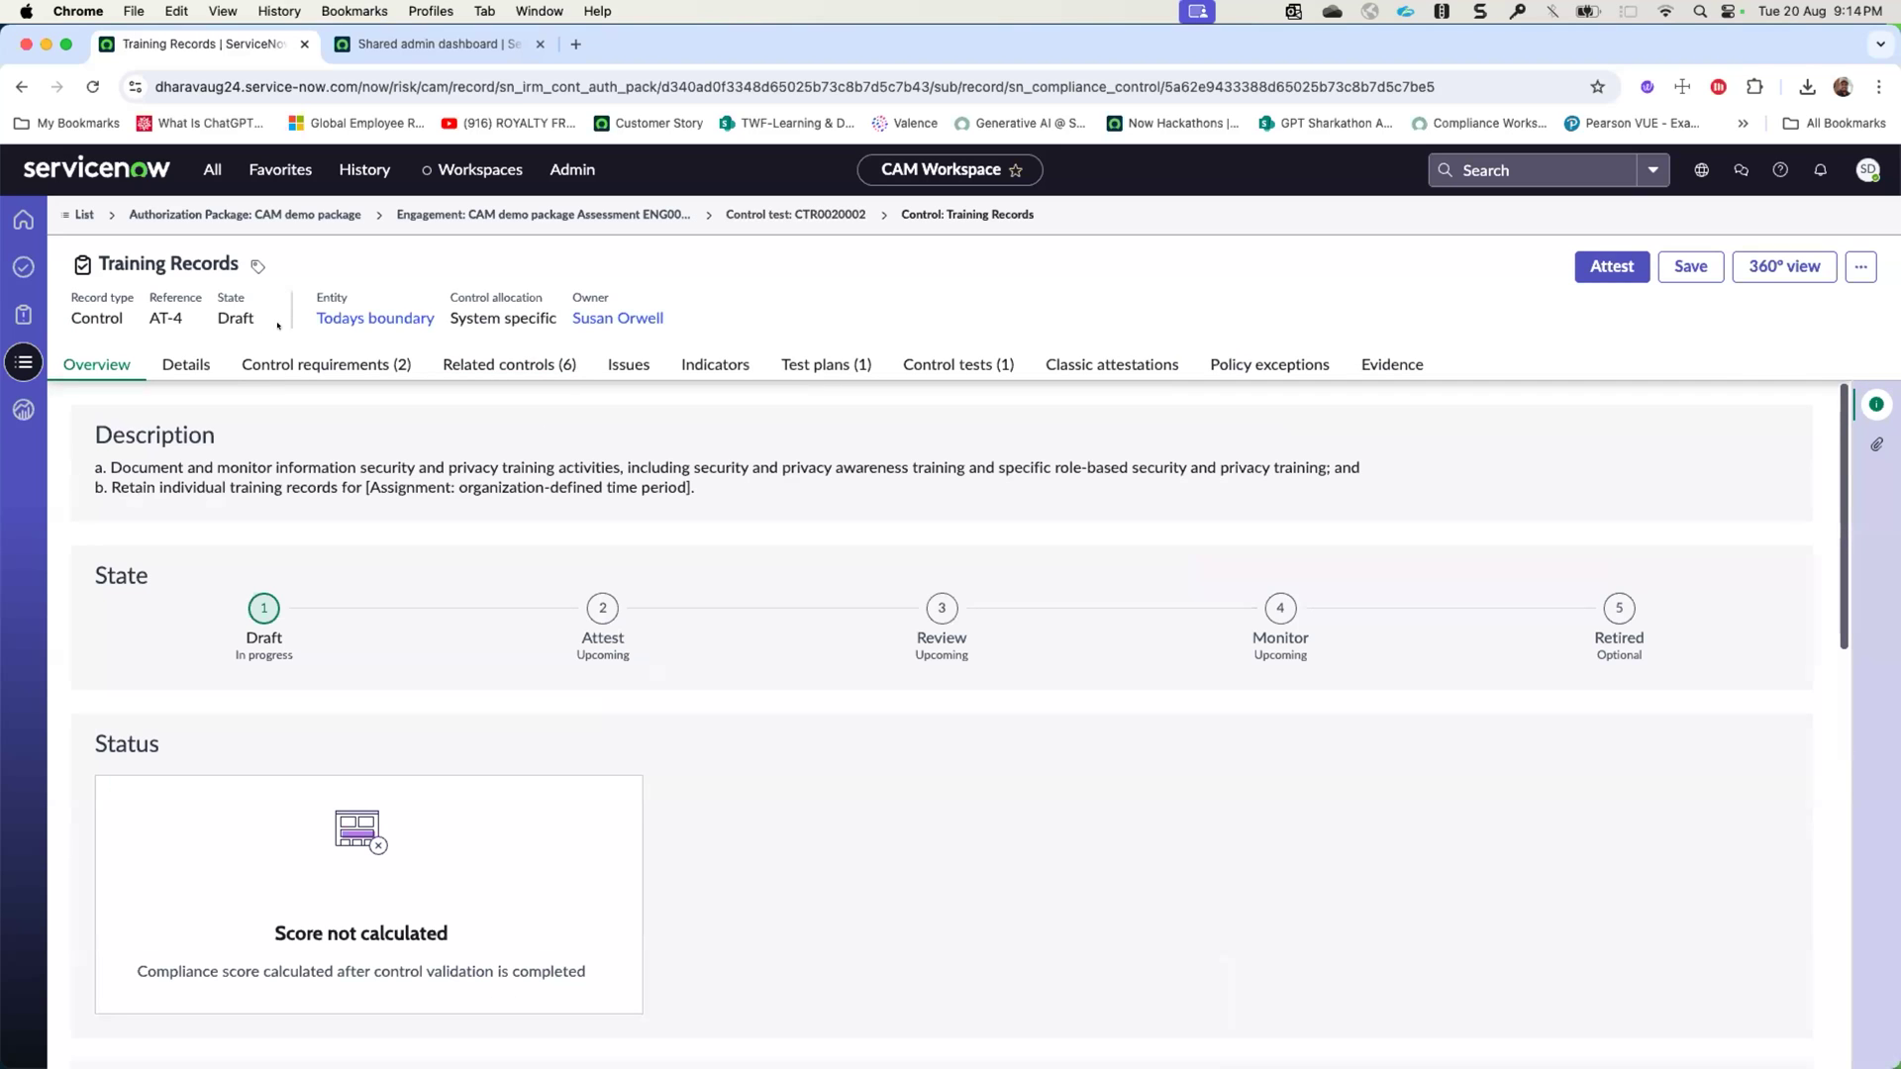
- Return to the CAM demo package and review its overview from the state down to the risk summary
{"action": "left_click", "coordinate": [278, 215]}
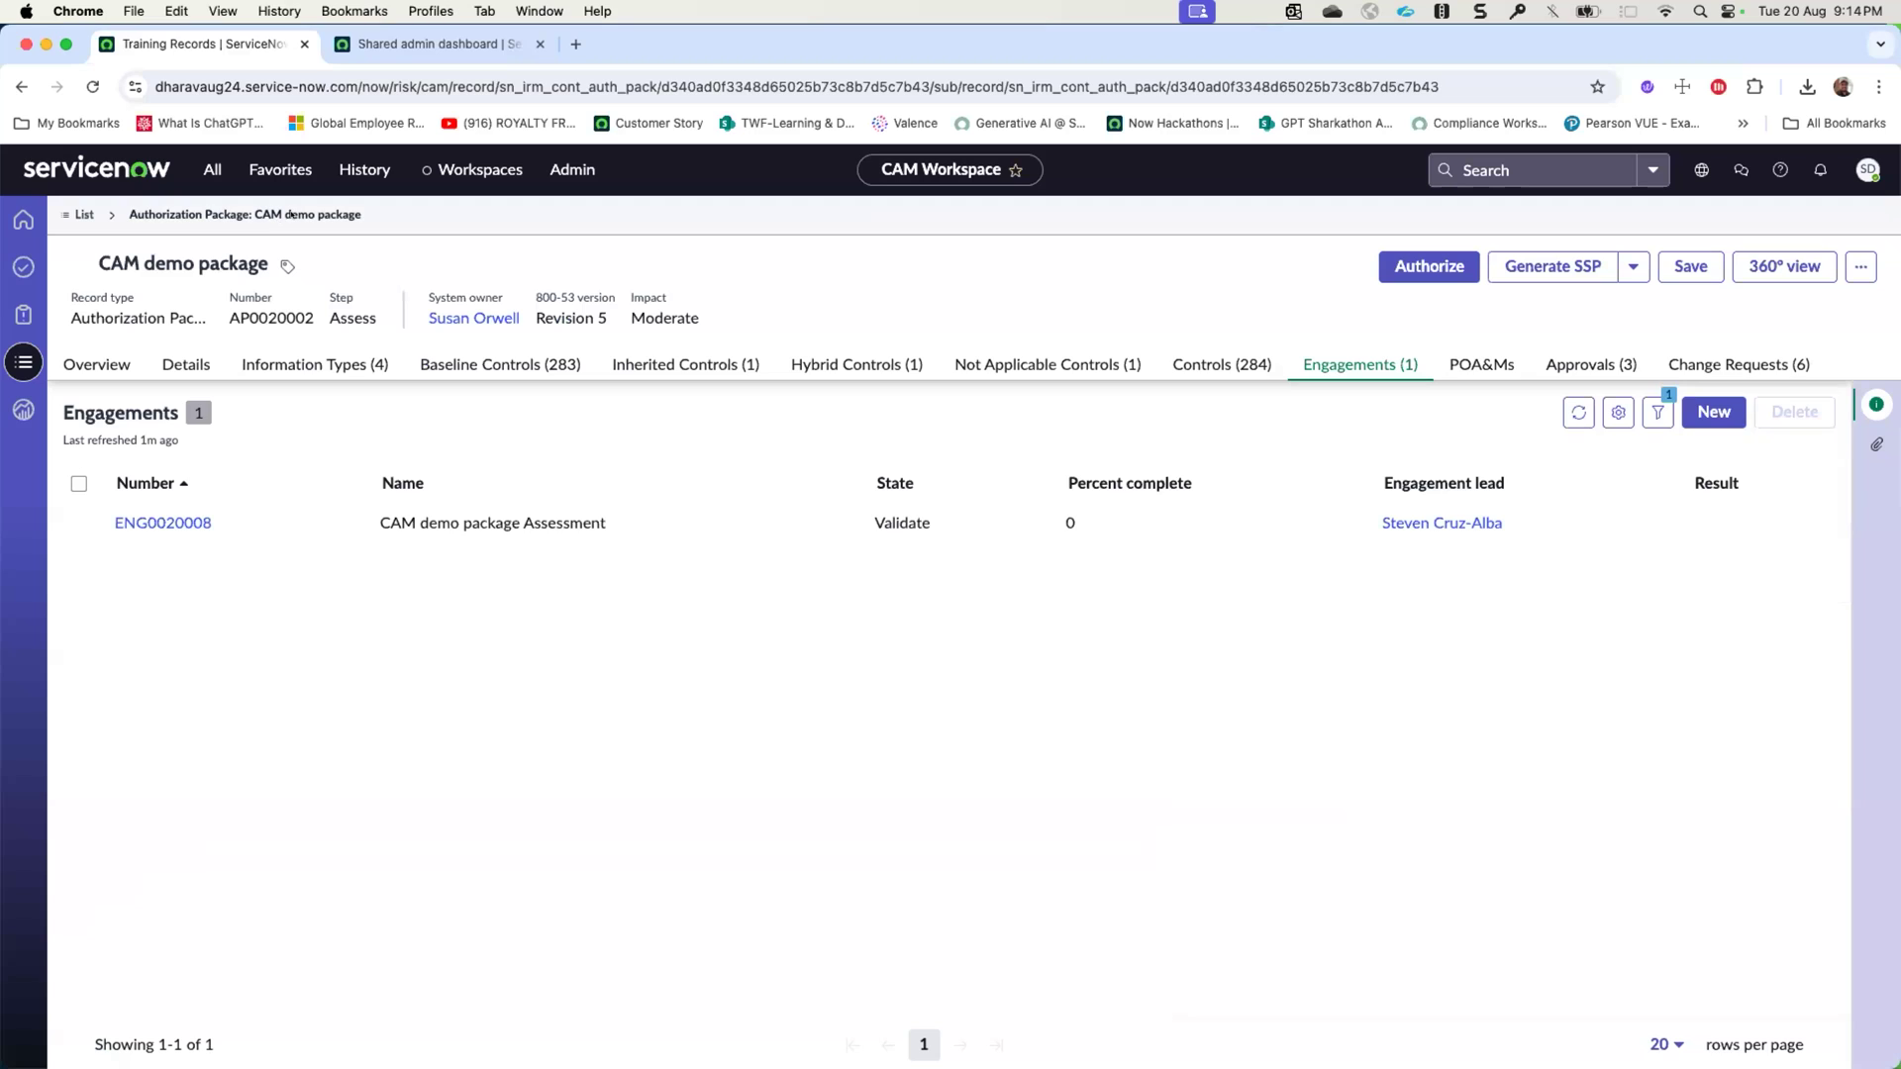
{"action": "left_click", "coordinate": [105, 361]}
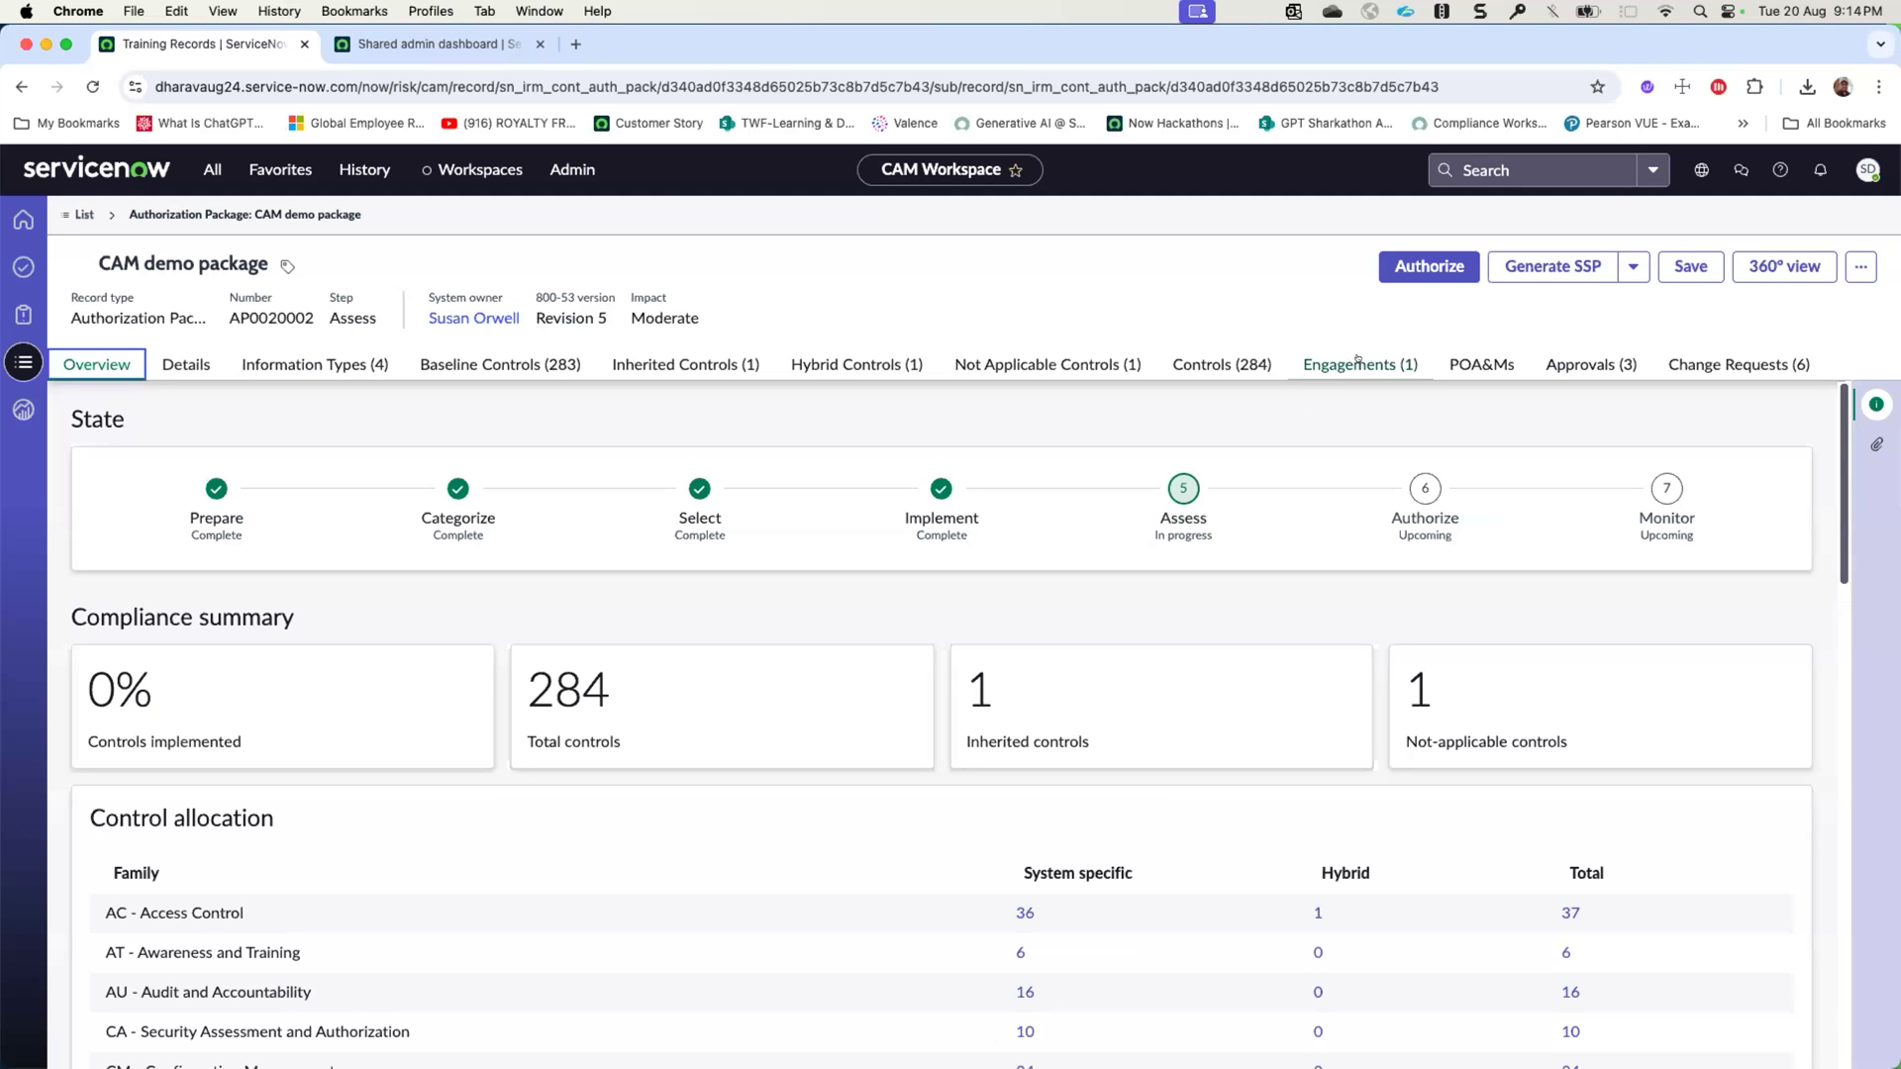
{"action": "scroll", "coordinate": [1180, 629], "scroll_direction": "down", "scroll_amount": 3}
{"action": "scroll", "coordinate": [1180, 629], "scroll_direction": "down", "scroll_amount": 15}
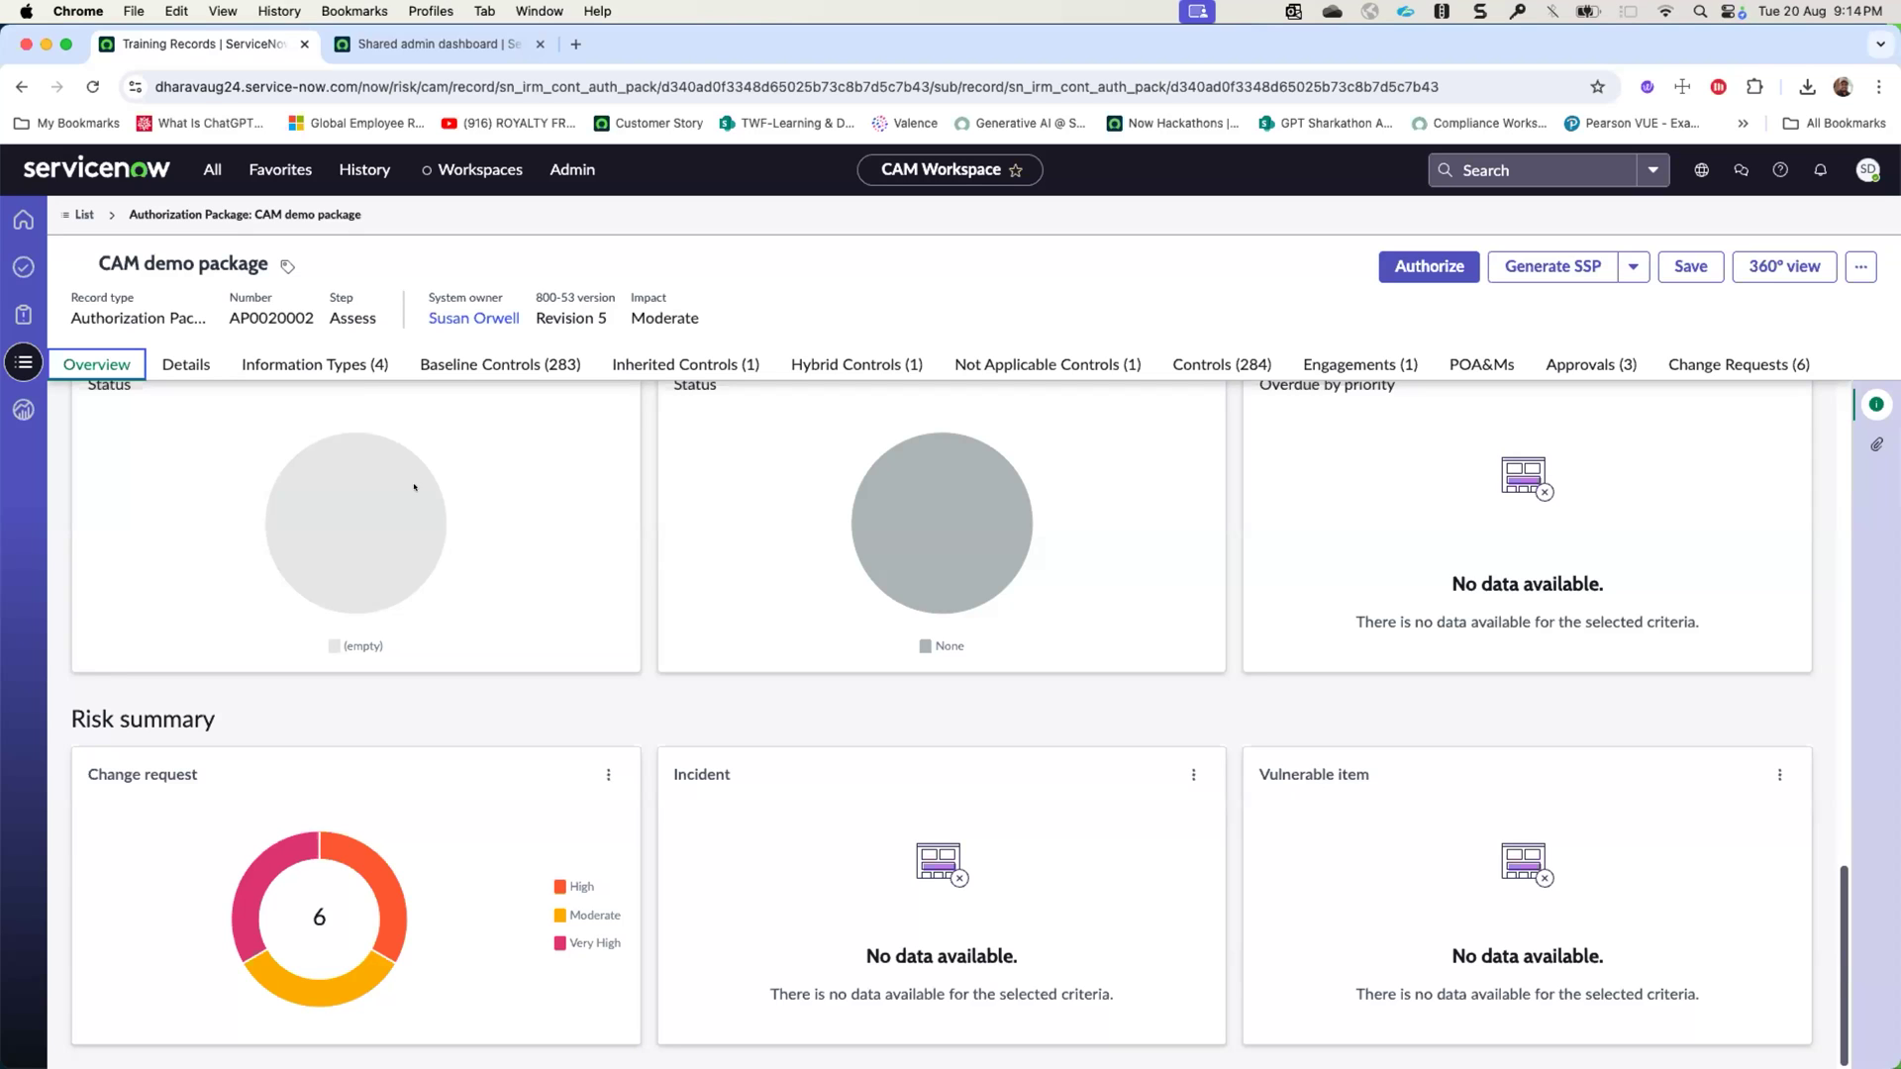
- Open the Windows Server - Application Email Server - Assess authorization package and examine its risk summary
{"action": "left_click", "coordinate": [24, 361]}
{"action": "left_click", "coordinate": [193, 380]}
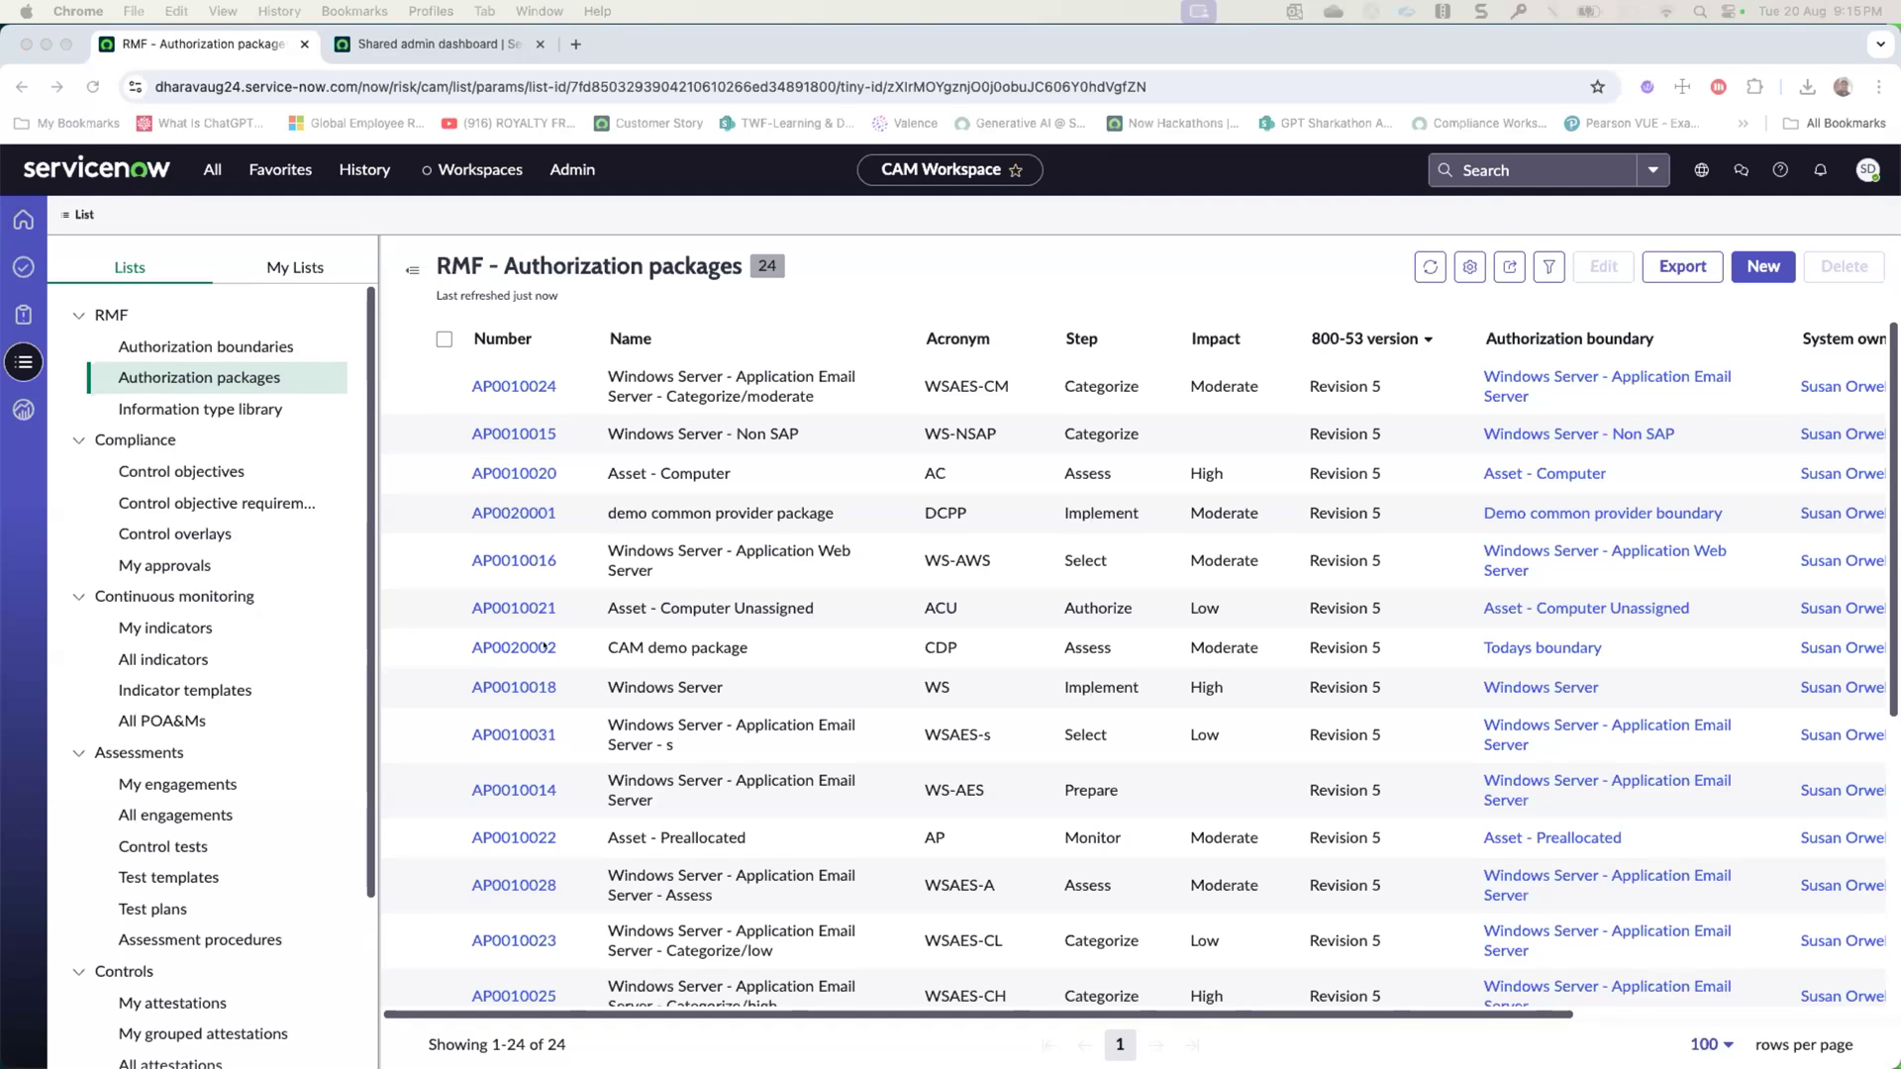
{"action": "scroll", "coordinate": [543, 647], "scroll_direction": "down", "scroll_amount": 5}
{"action": "left_click", "coordinate": [514, 571]}
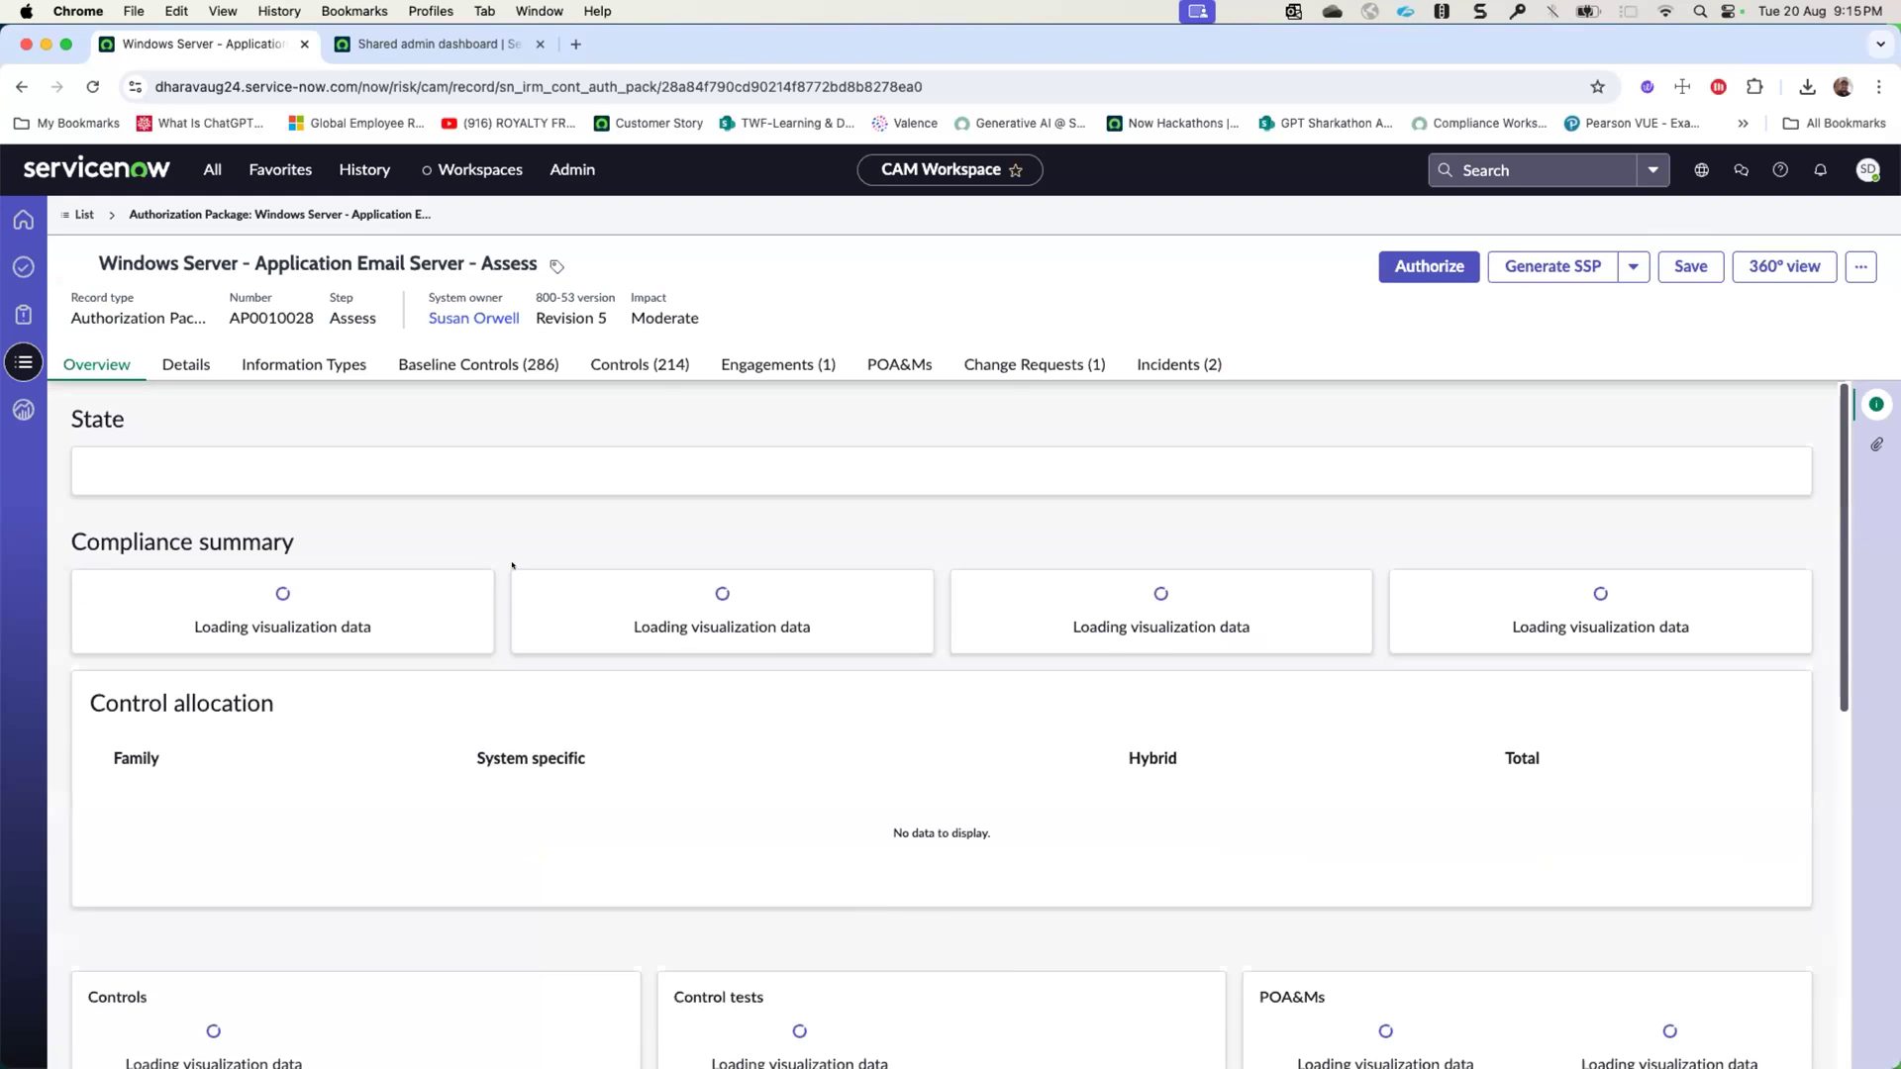
{"action": "scroll", "coordinate": [606, 756], "scroll_direction": "down", "scroll_amount": 15}
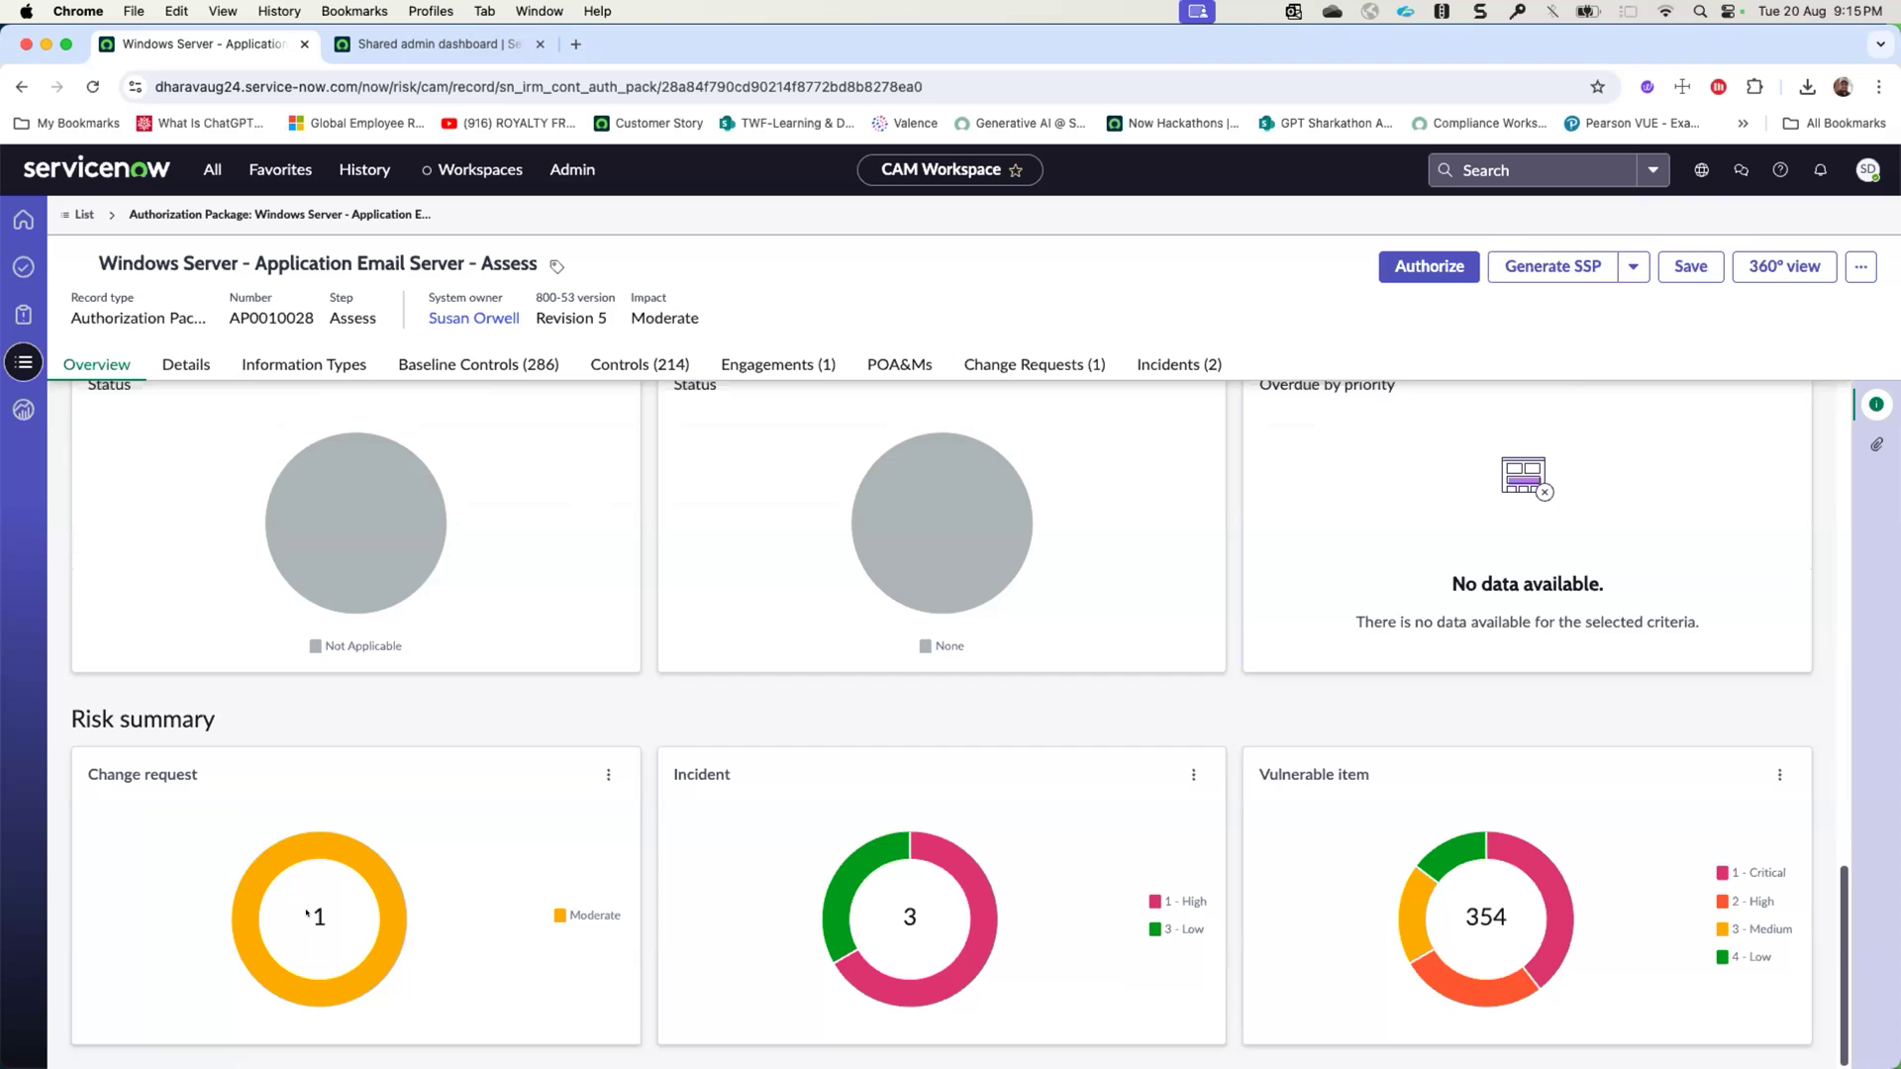
- Examine the change requests and incidents related to the email server package
{"action": "left_click", "coordinate": [1022, 369]}
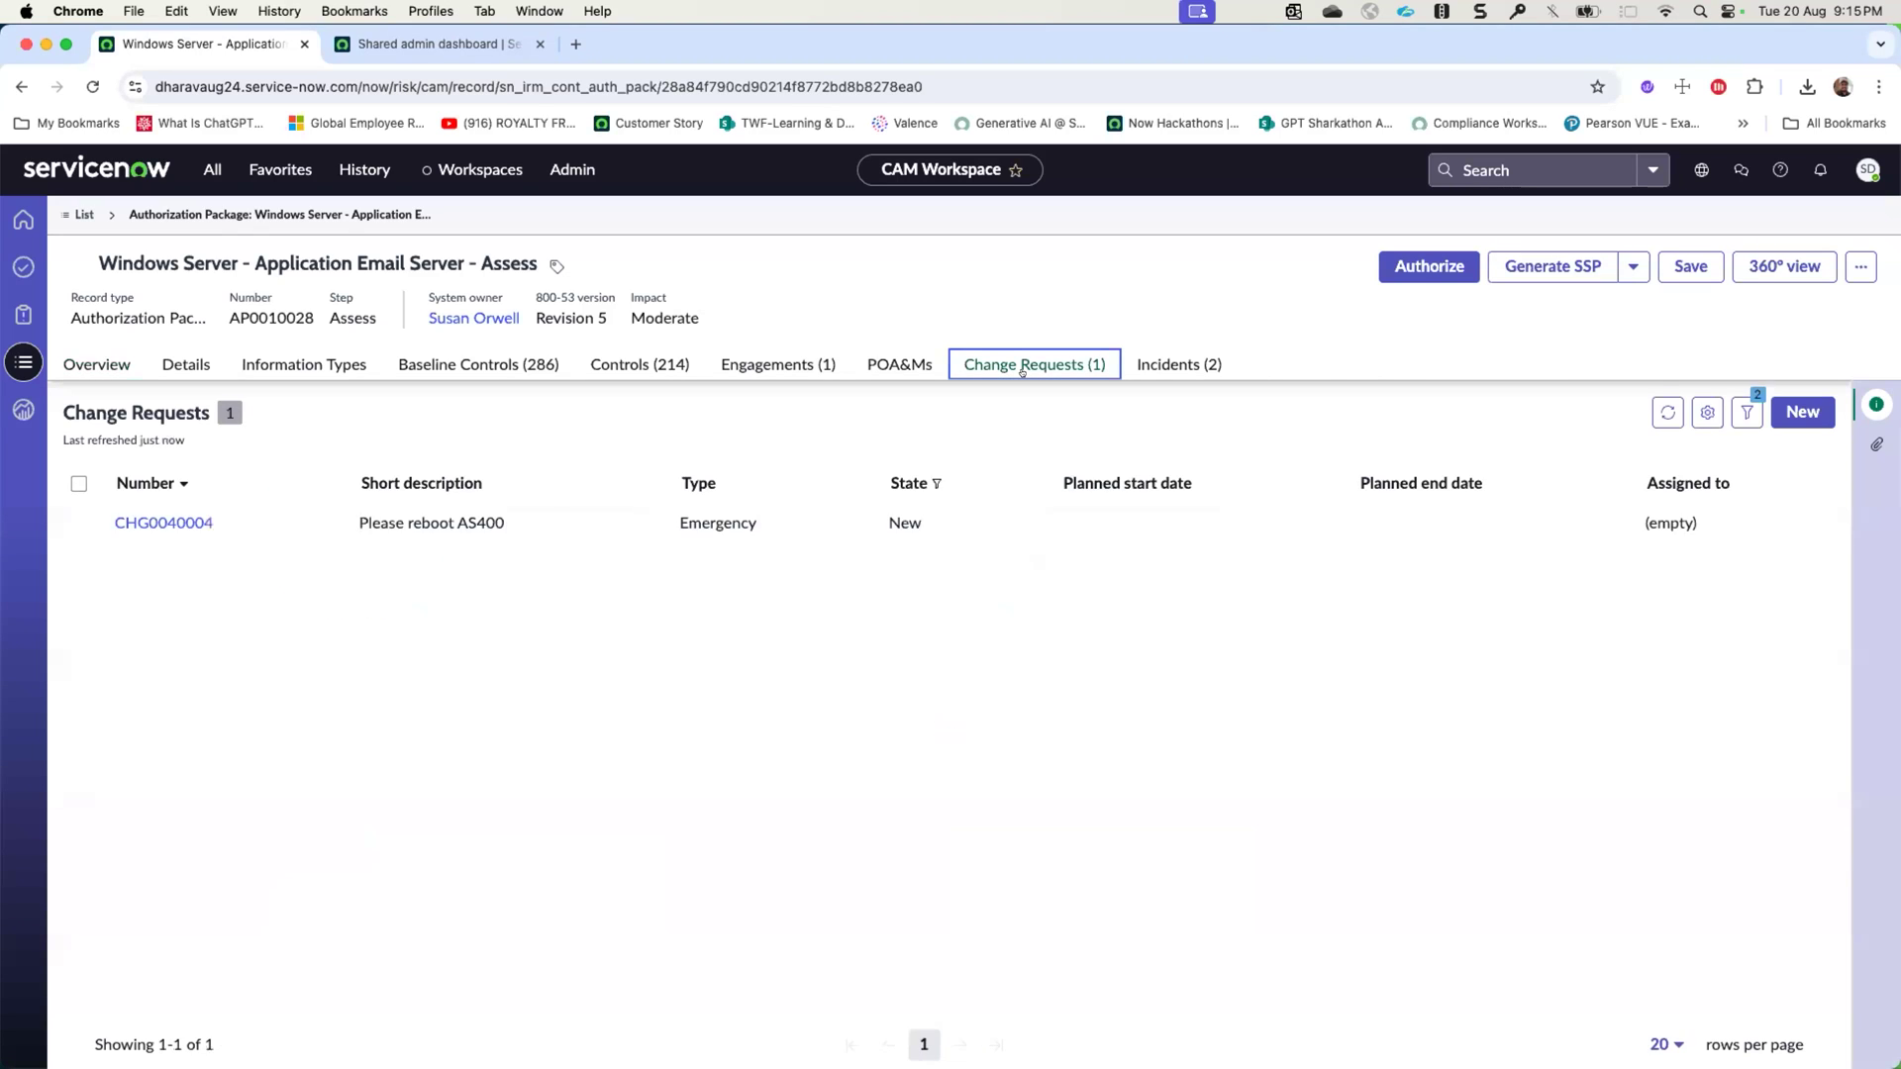
{"action": "left_click", "coordinate": [1149, 365]}
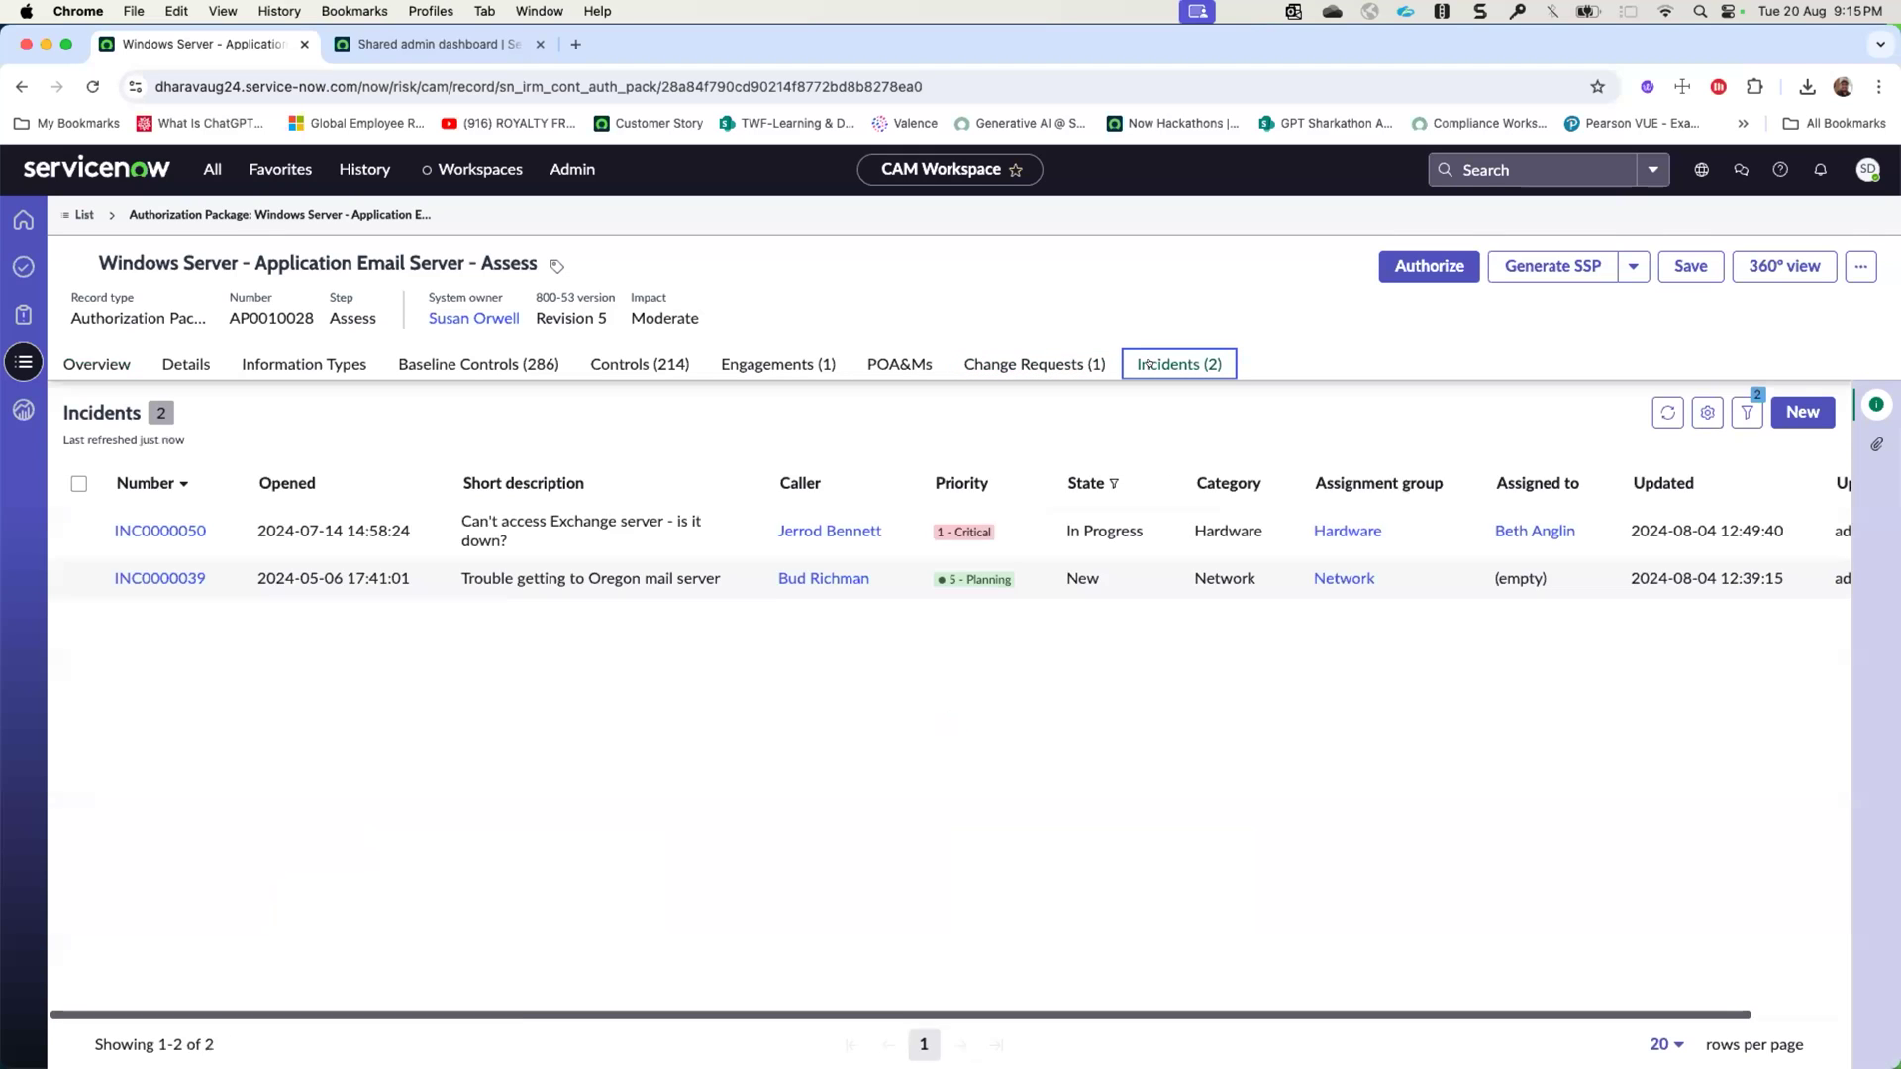
{"action": "left_click", "coordinate": [1024, 363]}
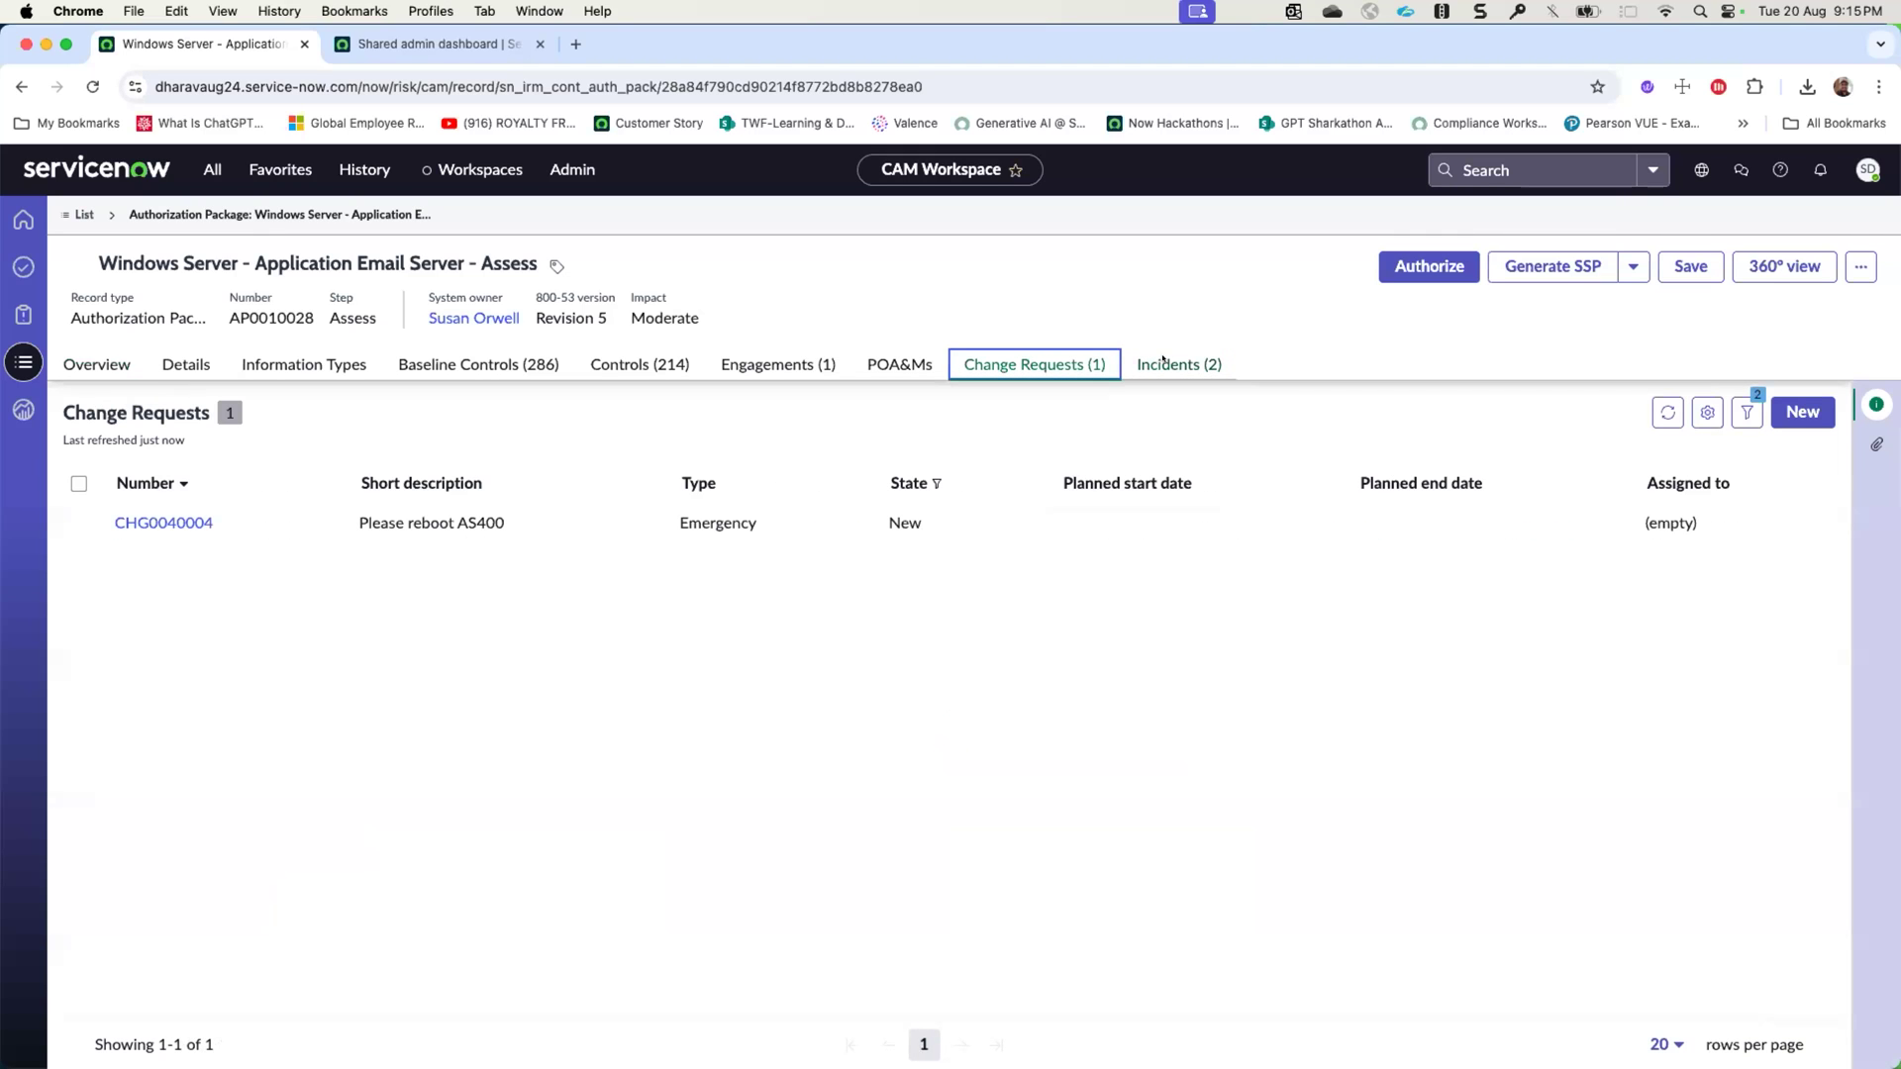
- Check the incidents related to the email server package and go back to its overview
{"action": "left_click", "coordinate": [1220, 364]}
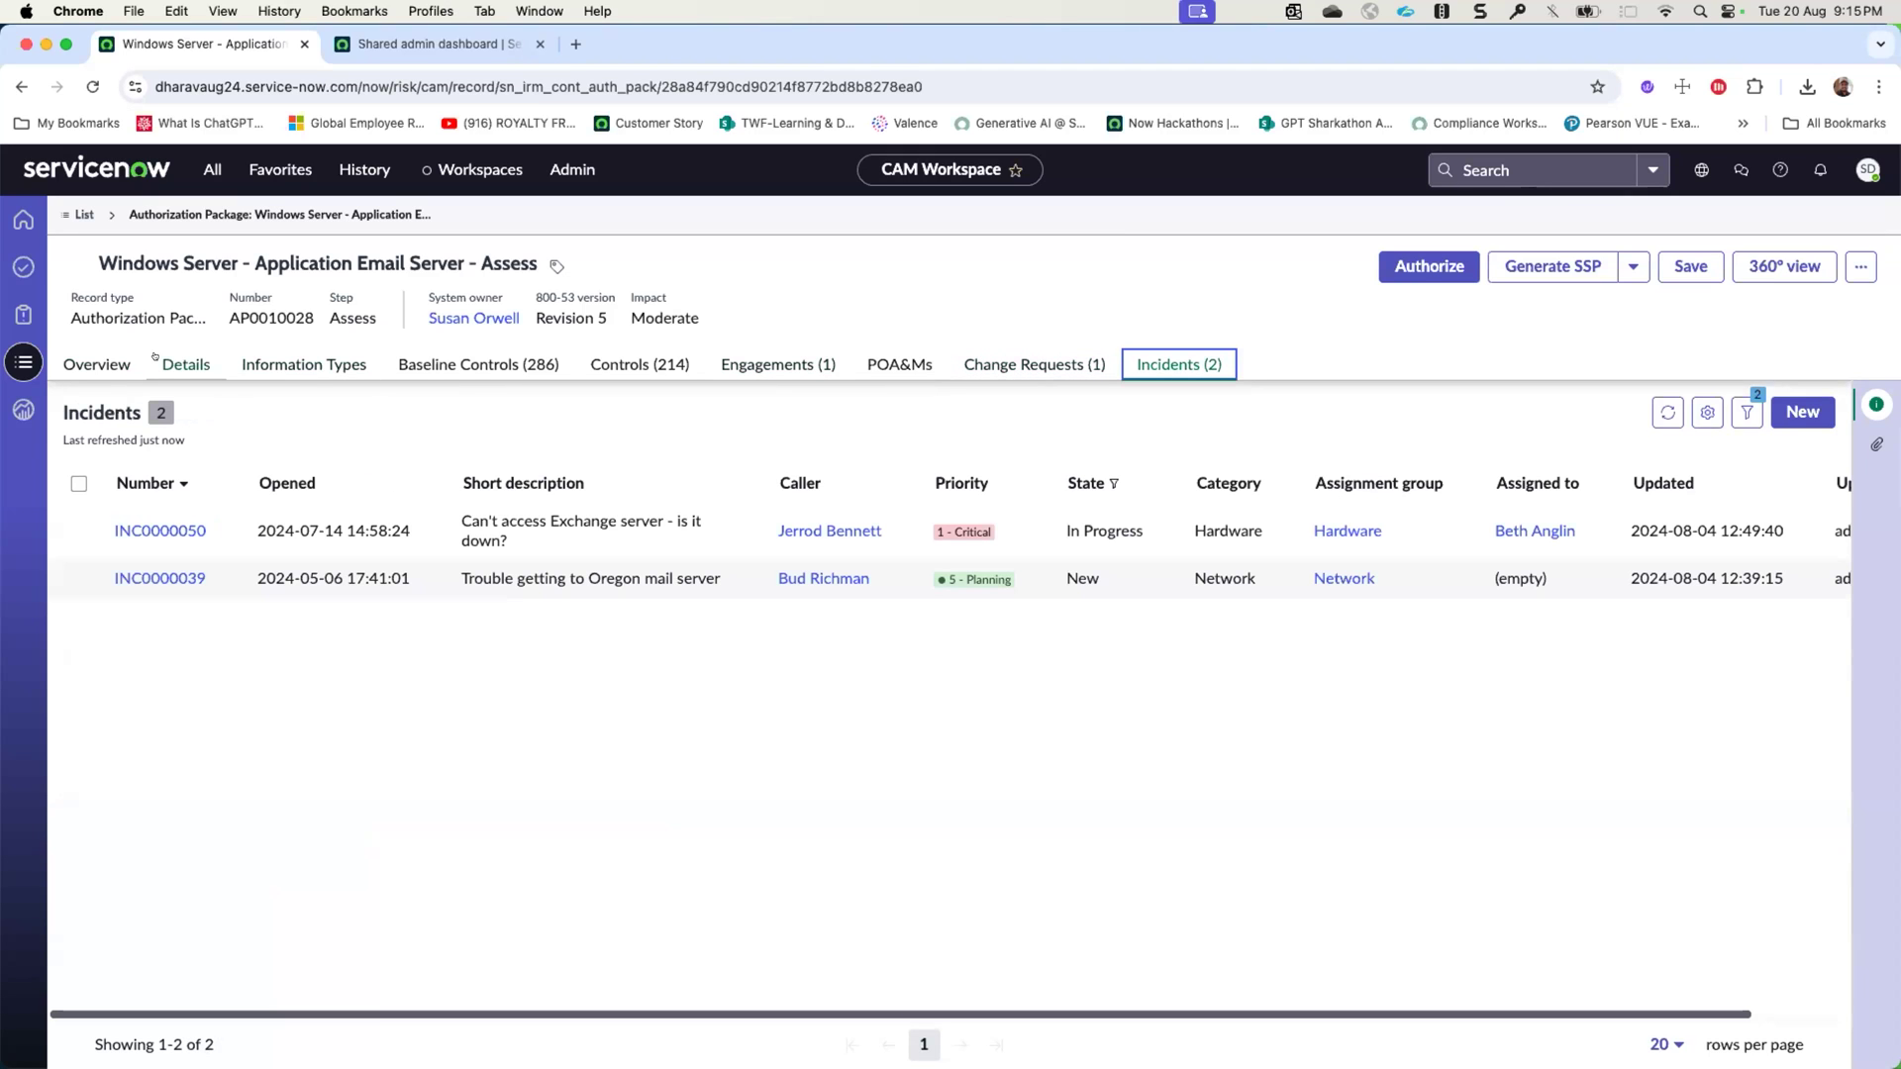
{"action": "left_click", "coordinate": [97, 365]}
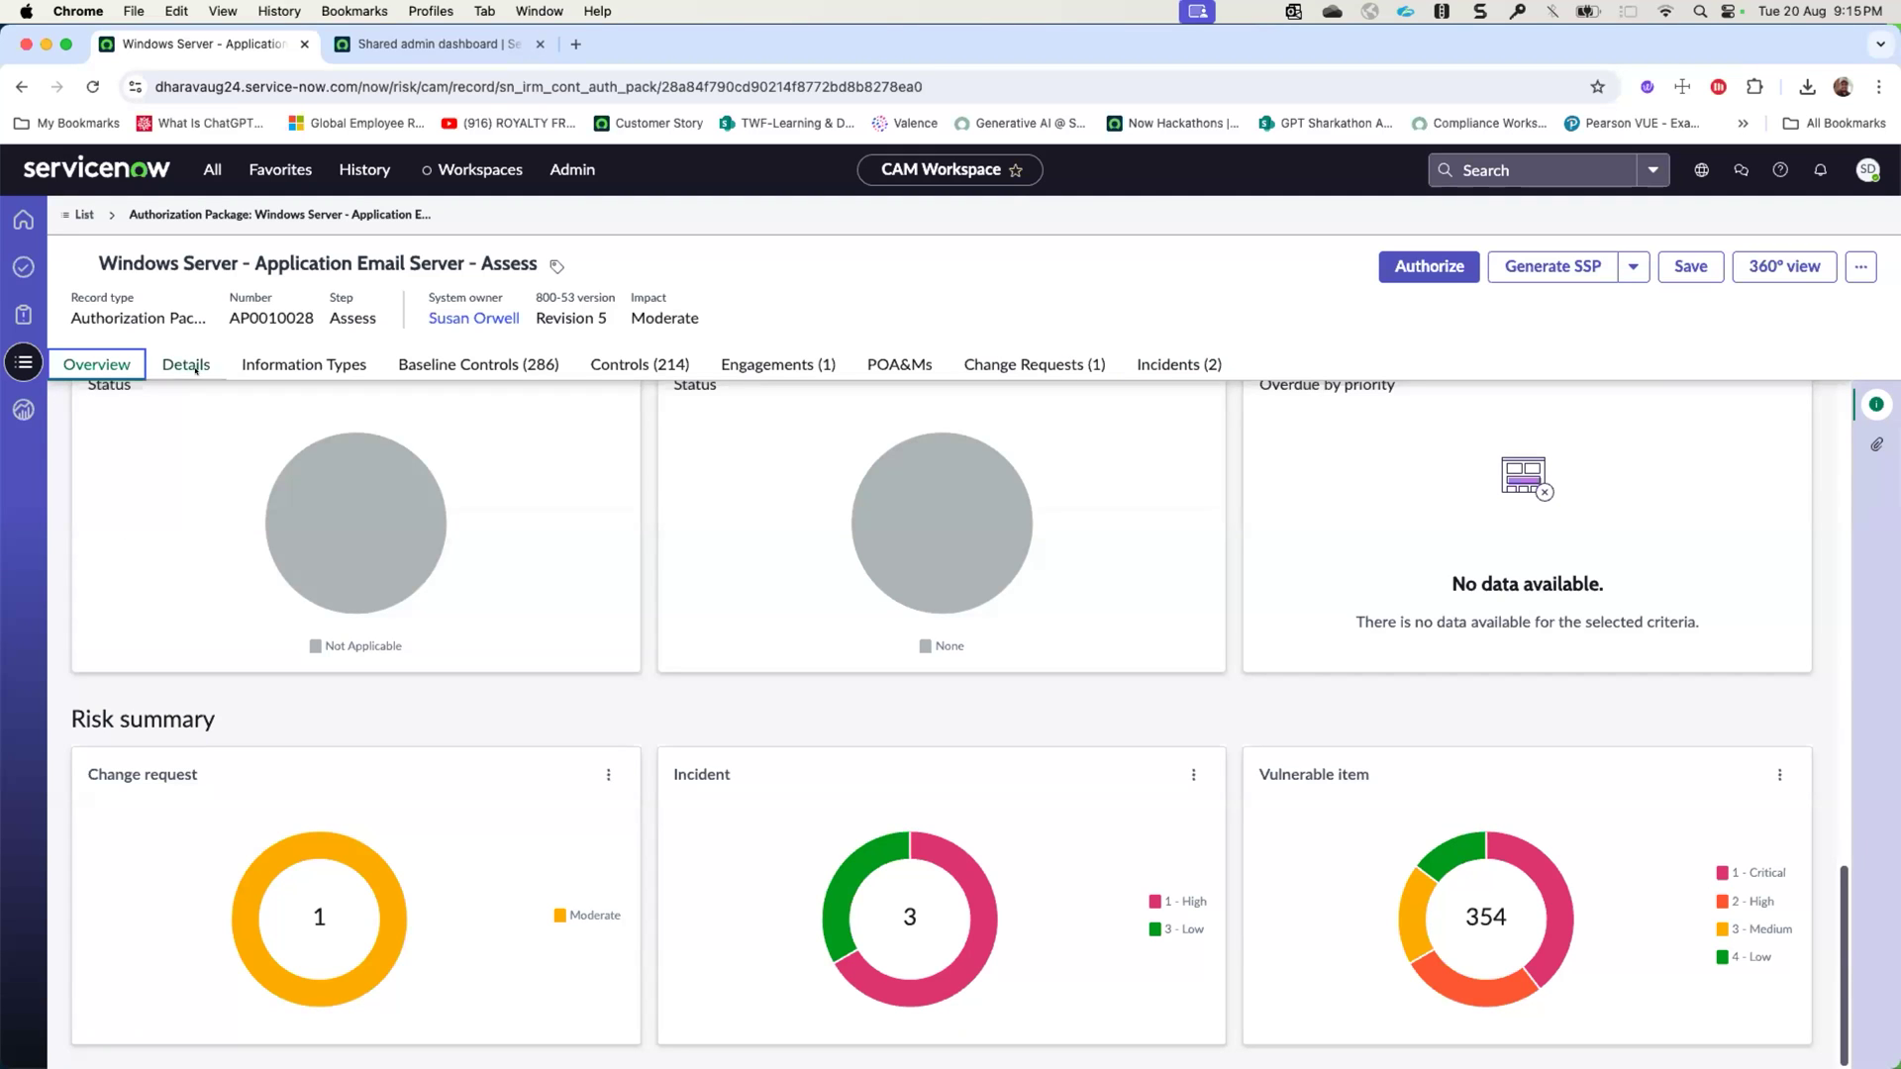
- Return to the RMF authorization packages list and look through it for the CAM demo package
{"action": "left_click", "coordinate": [364, 170]}
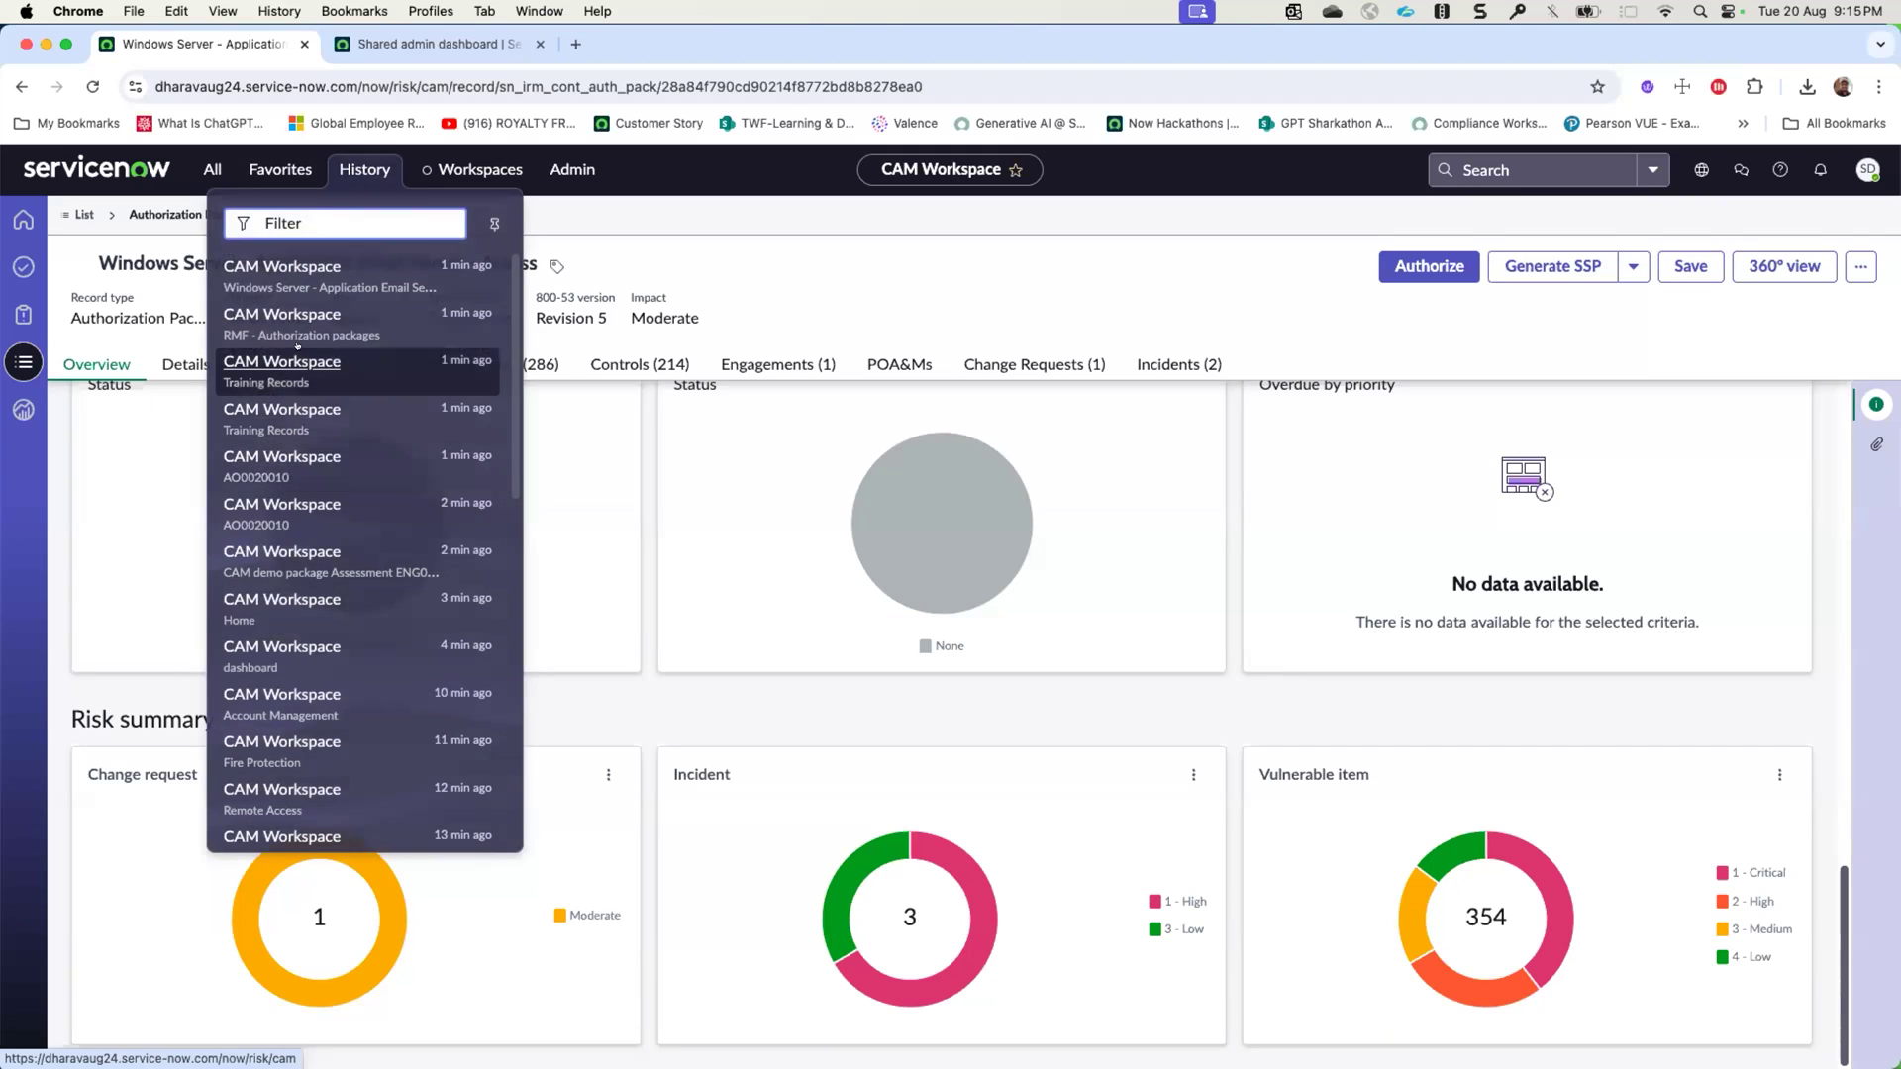
{"action": "left_click", "coordinate": [280, 552]}
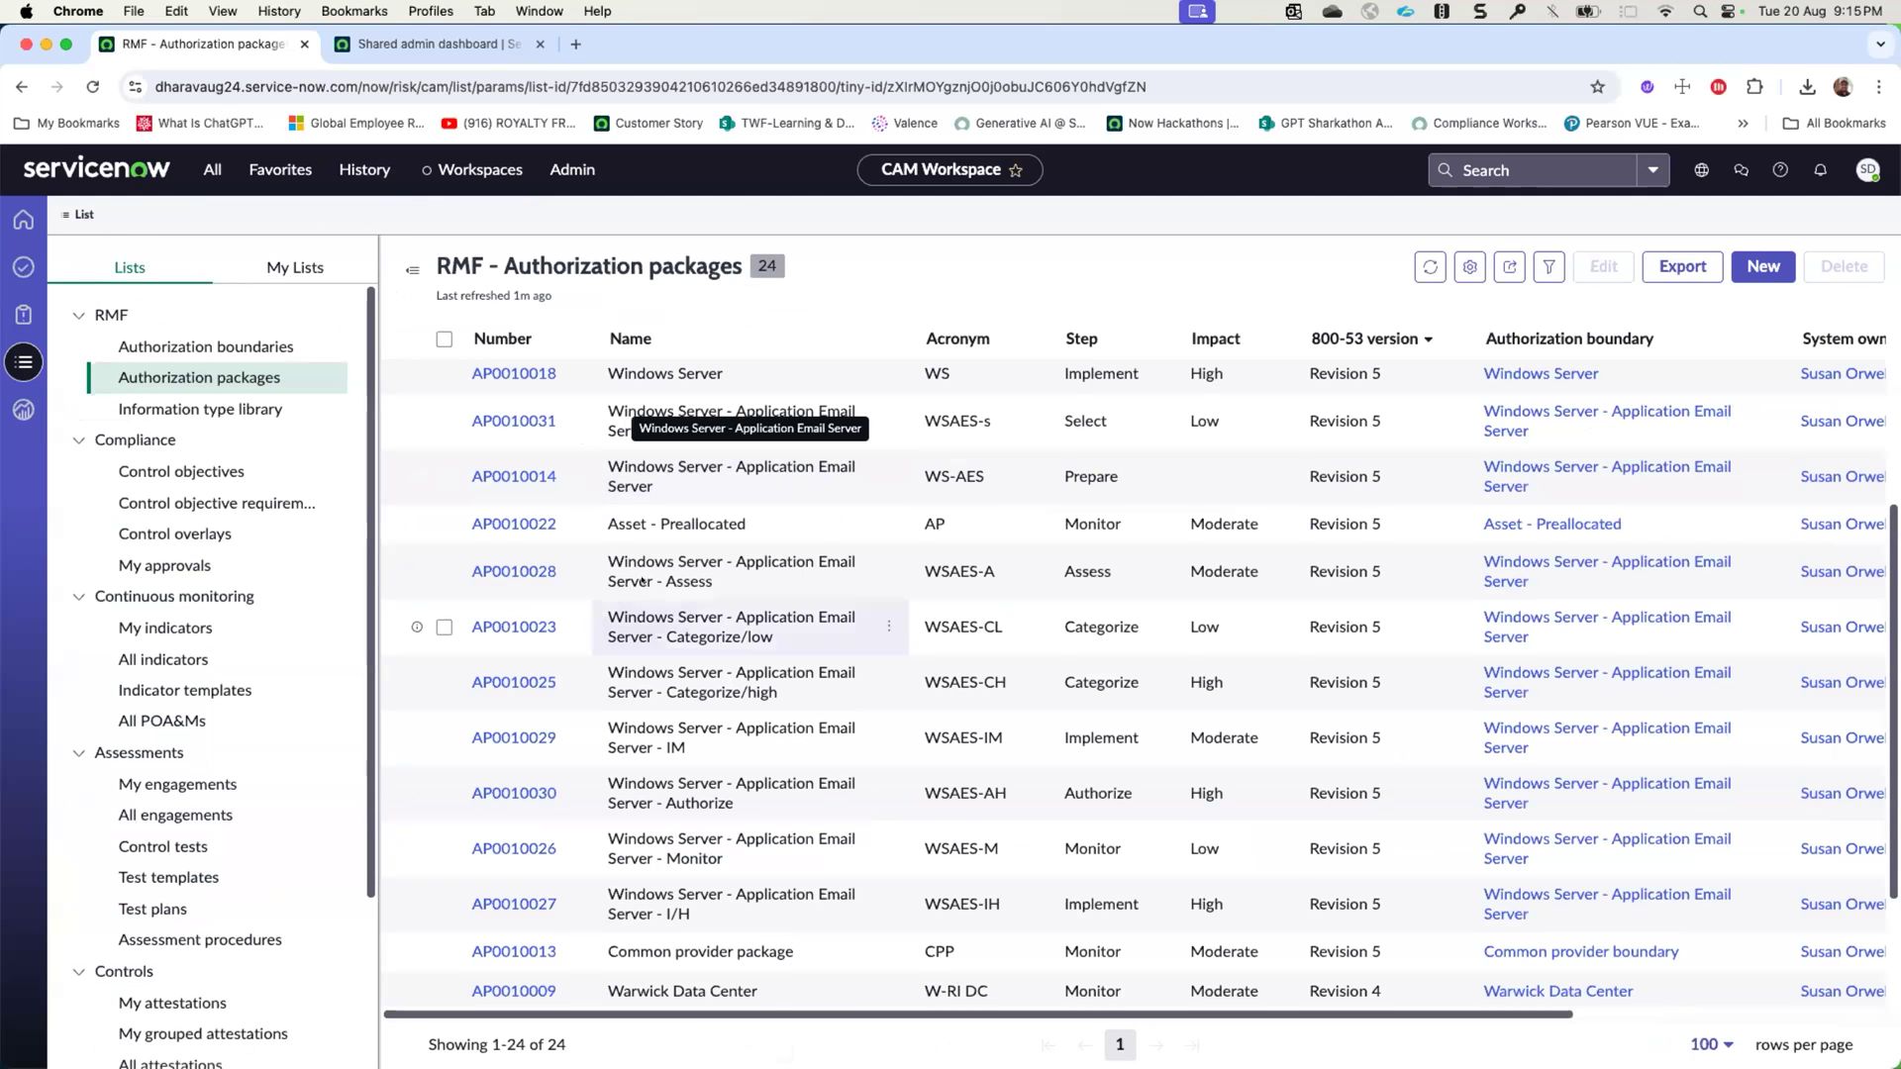
{"action": "scroll", "coordinate": [659, 640], "scroll_direction": "down", "scroll_amount": 2}
{"action": "scroll", "coordinate": [659, 642], "scroll_direction": "up", "scroll_amount": 3}
{"action": "scroll", "coordinate": [657, 640], "scroll_direction": "down", "scroll_amount": 3}
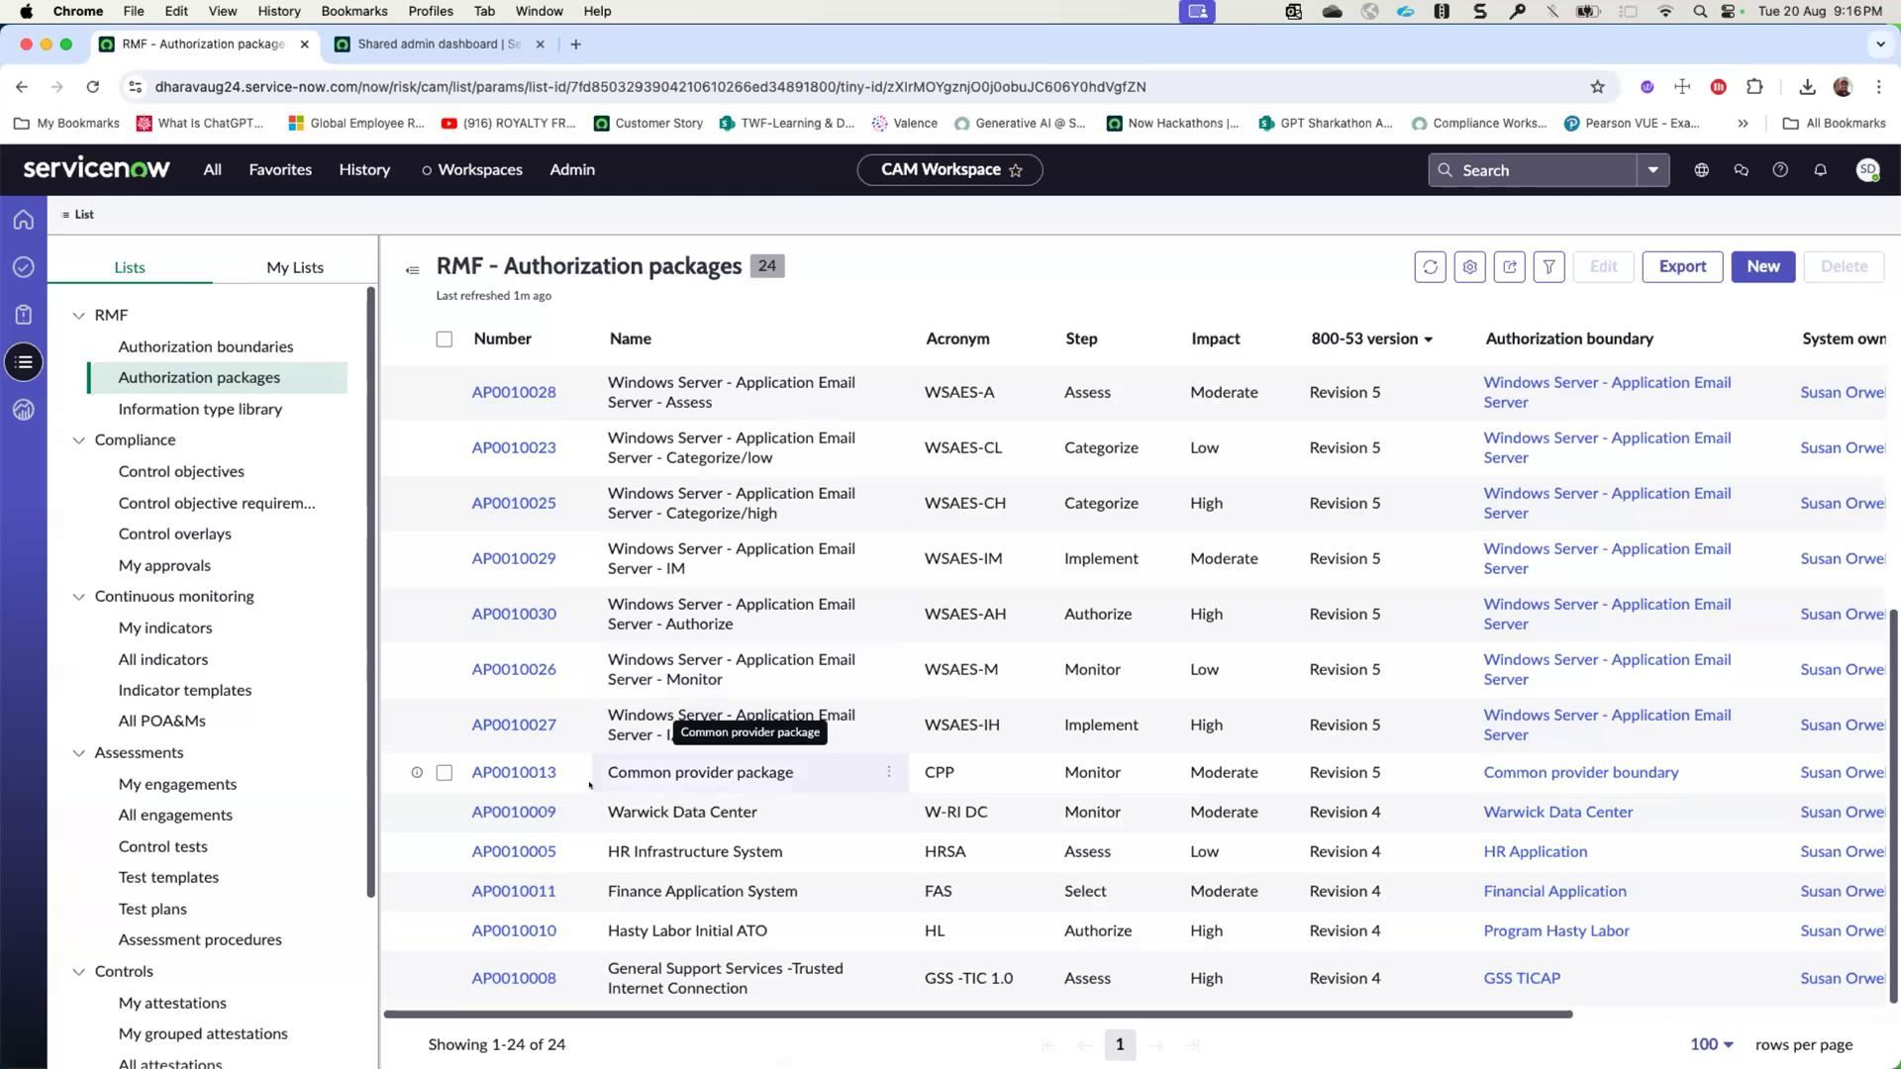
{"action": "left_click", "coordinate": [197, 407]}
{"action": "left_click", "coordinate": [195, 378]}
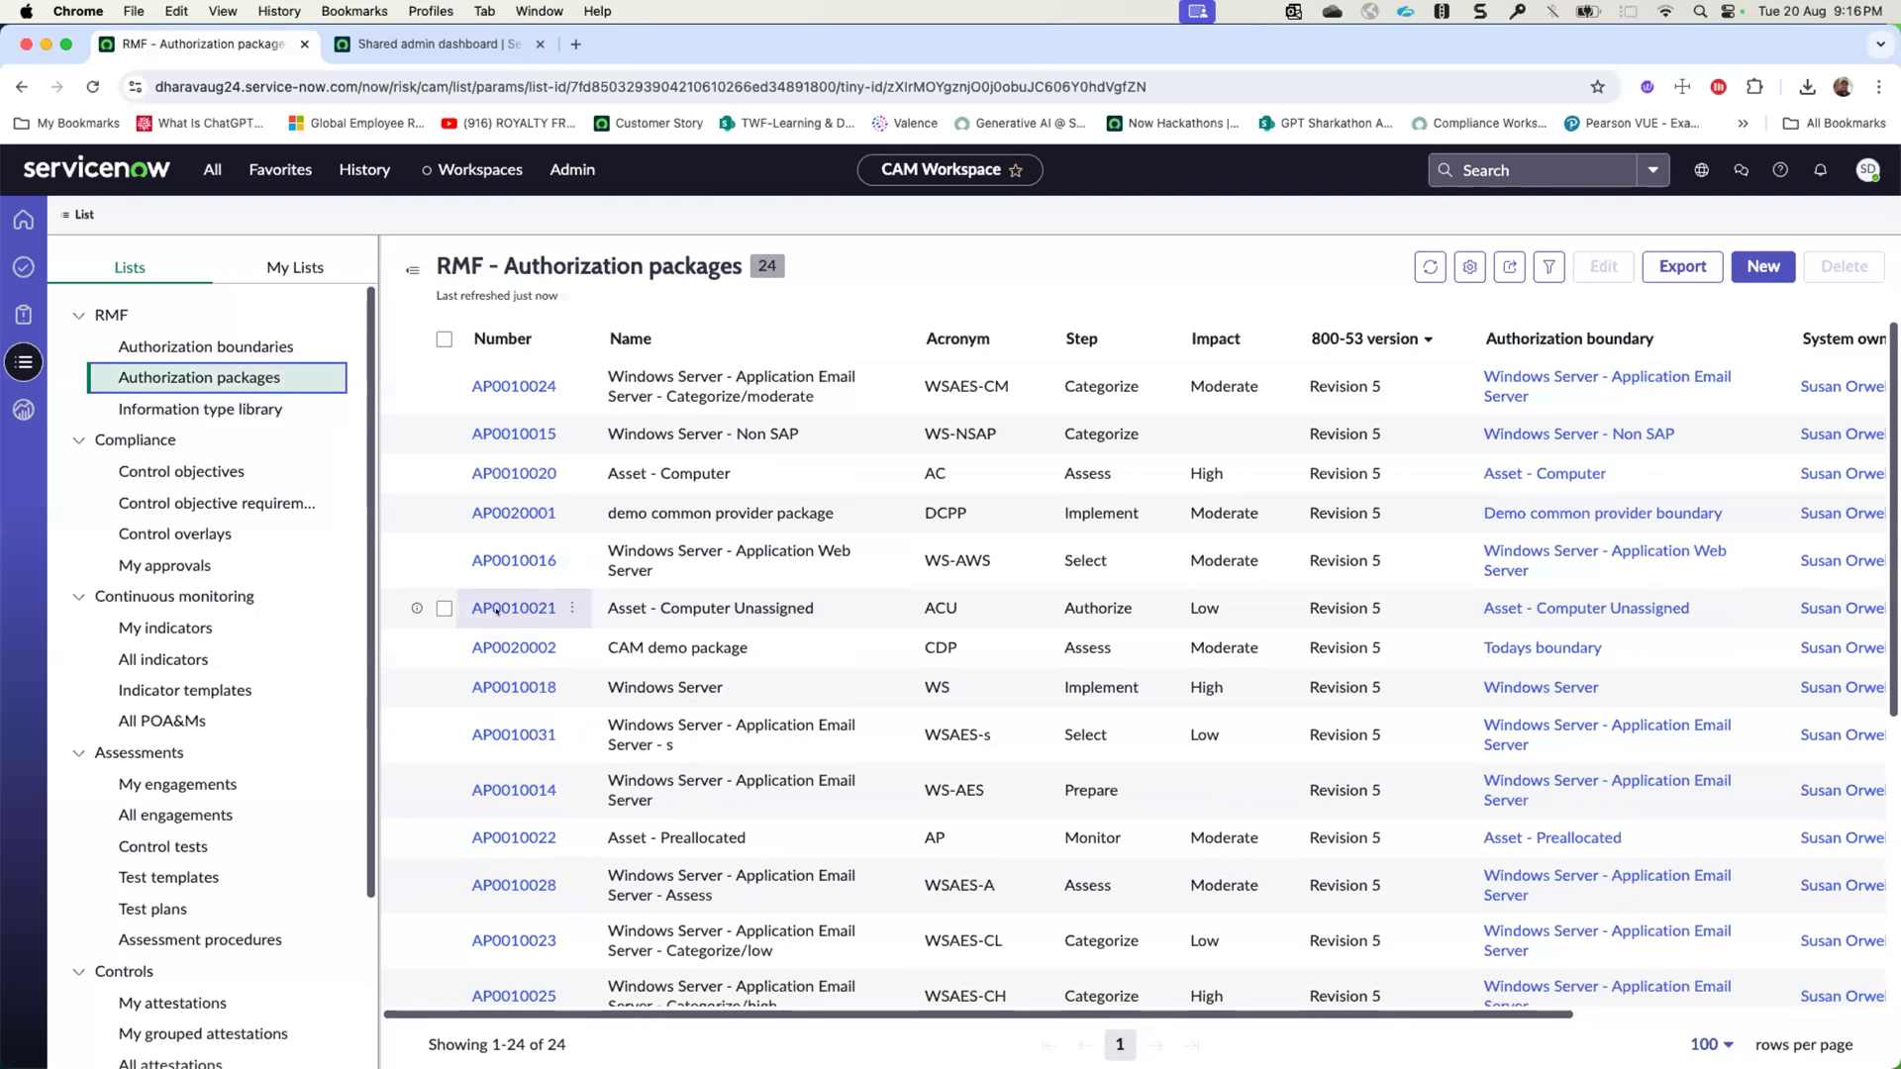
- Open the CAM demo package and advance it from its overview to the Authorize step
{"action": "left_click", "coordinate": [510, 647]}
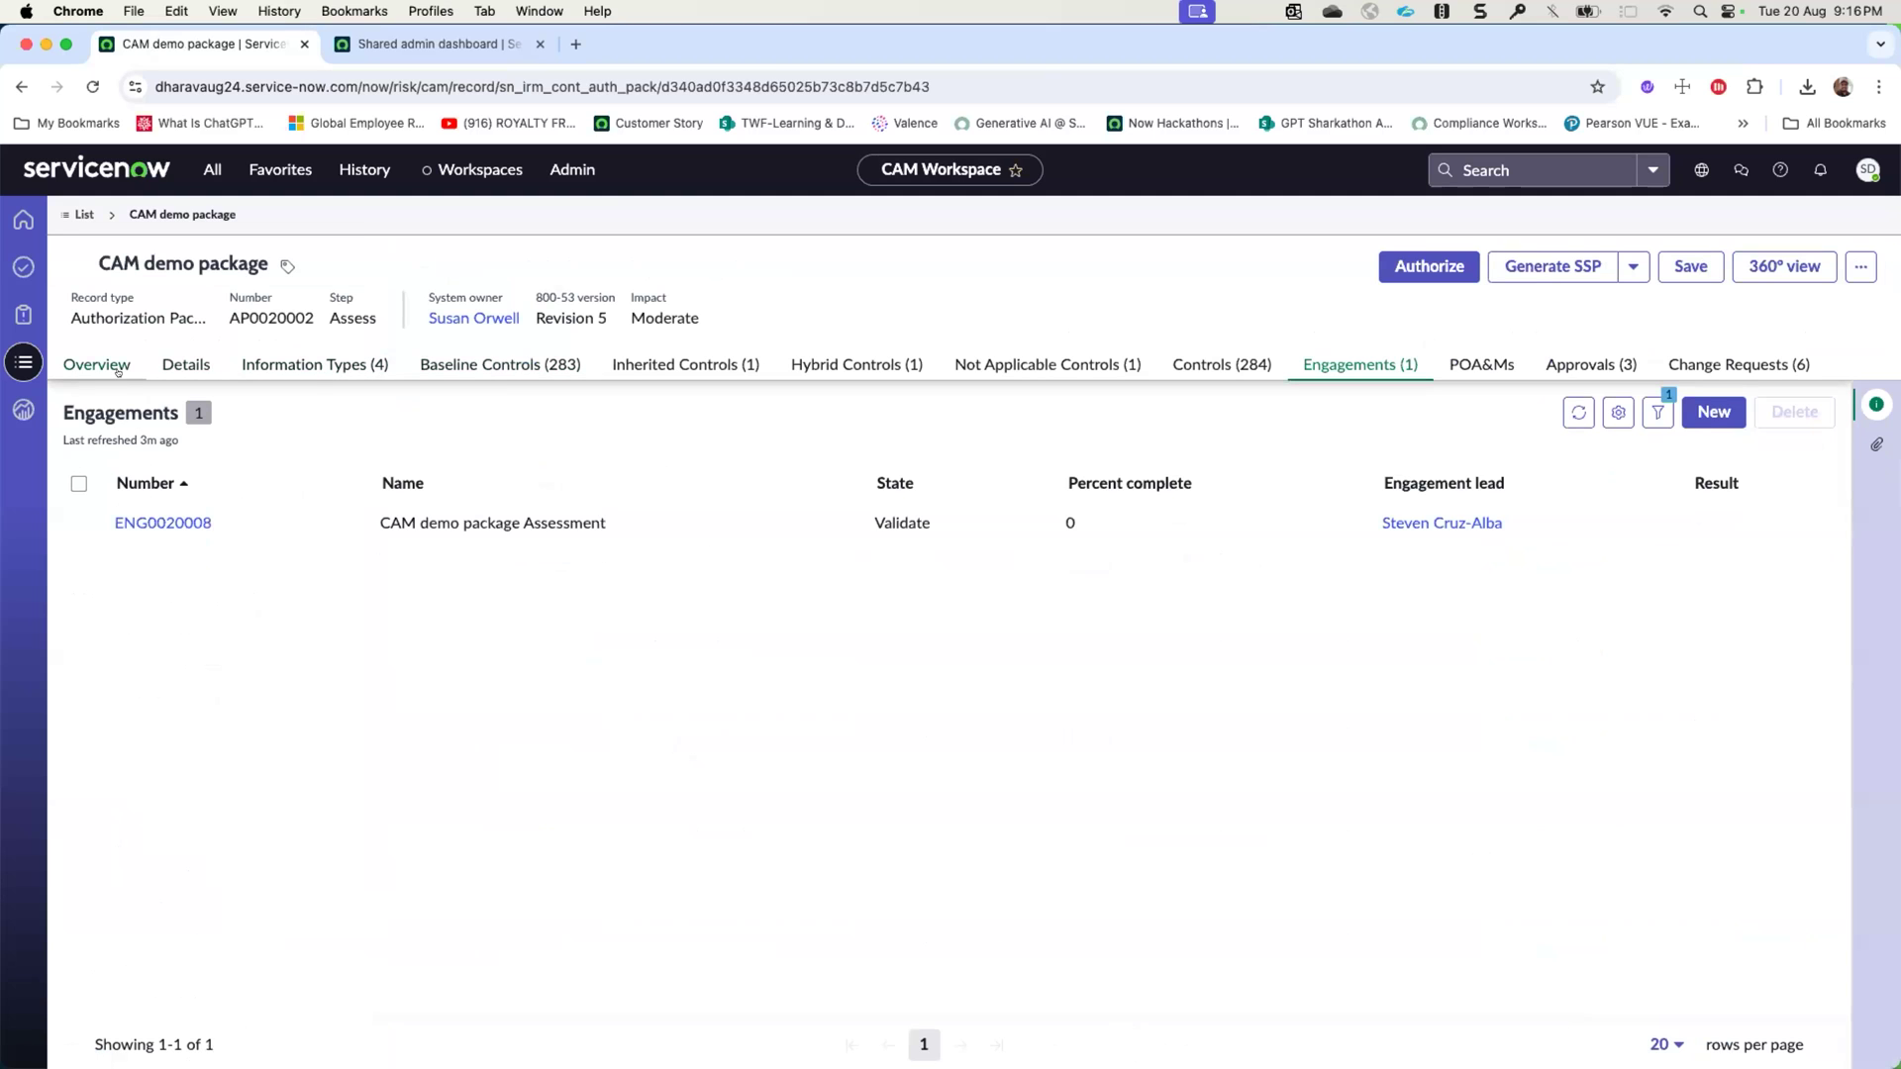
{"action": "left_click", "coordinate": [78, 366]}
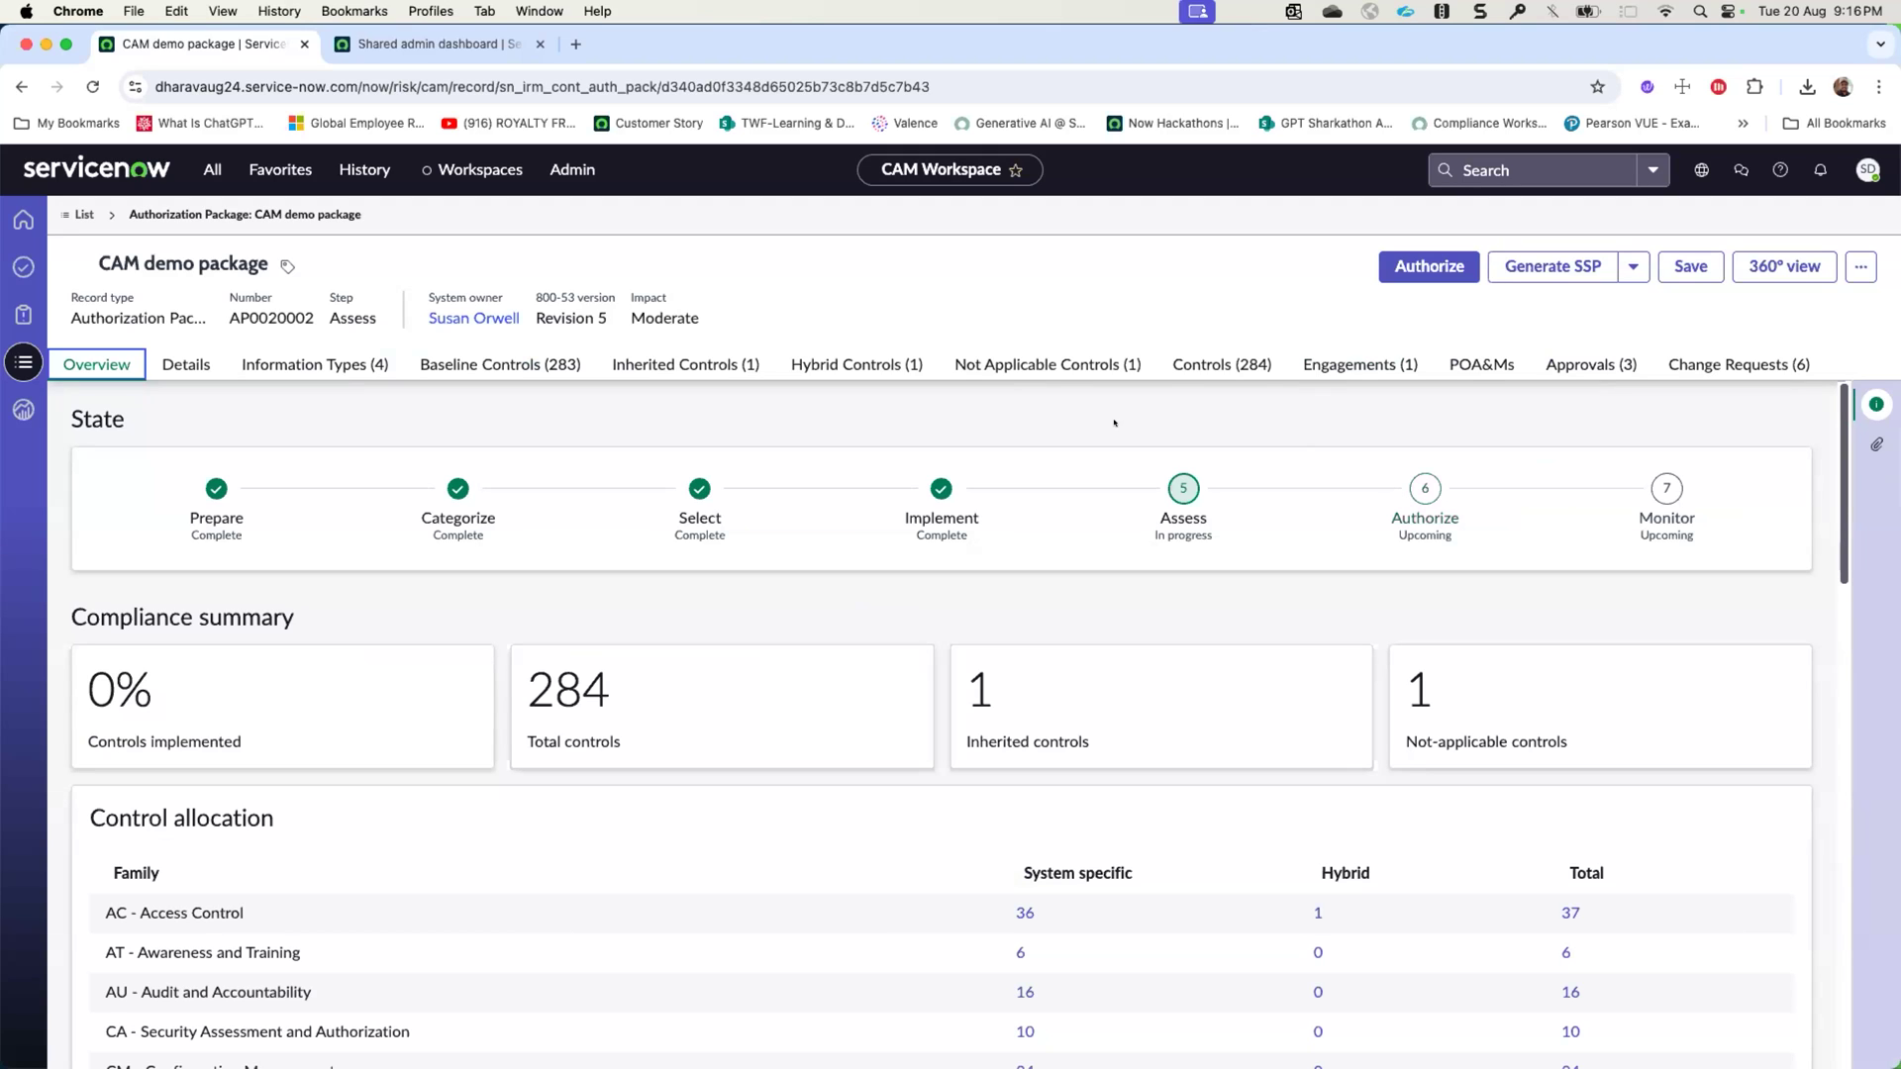
{"action": "left_click", "coordinate": [1393, 266]}
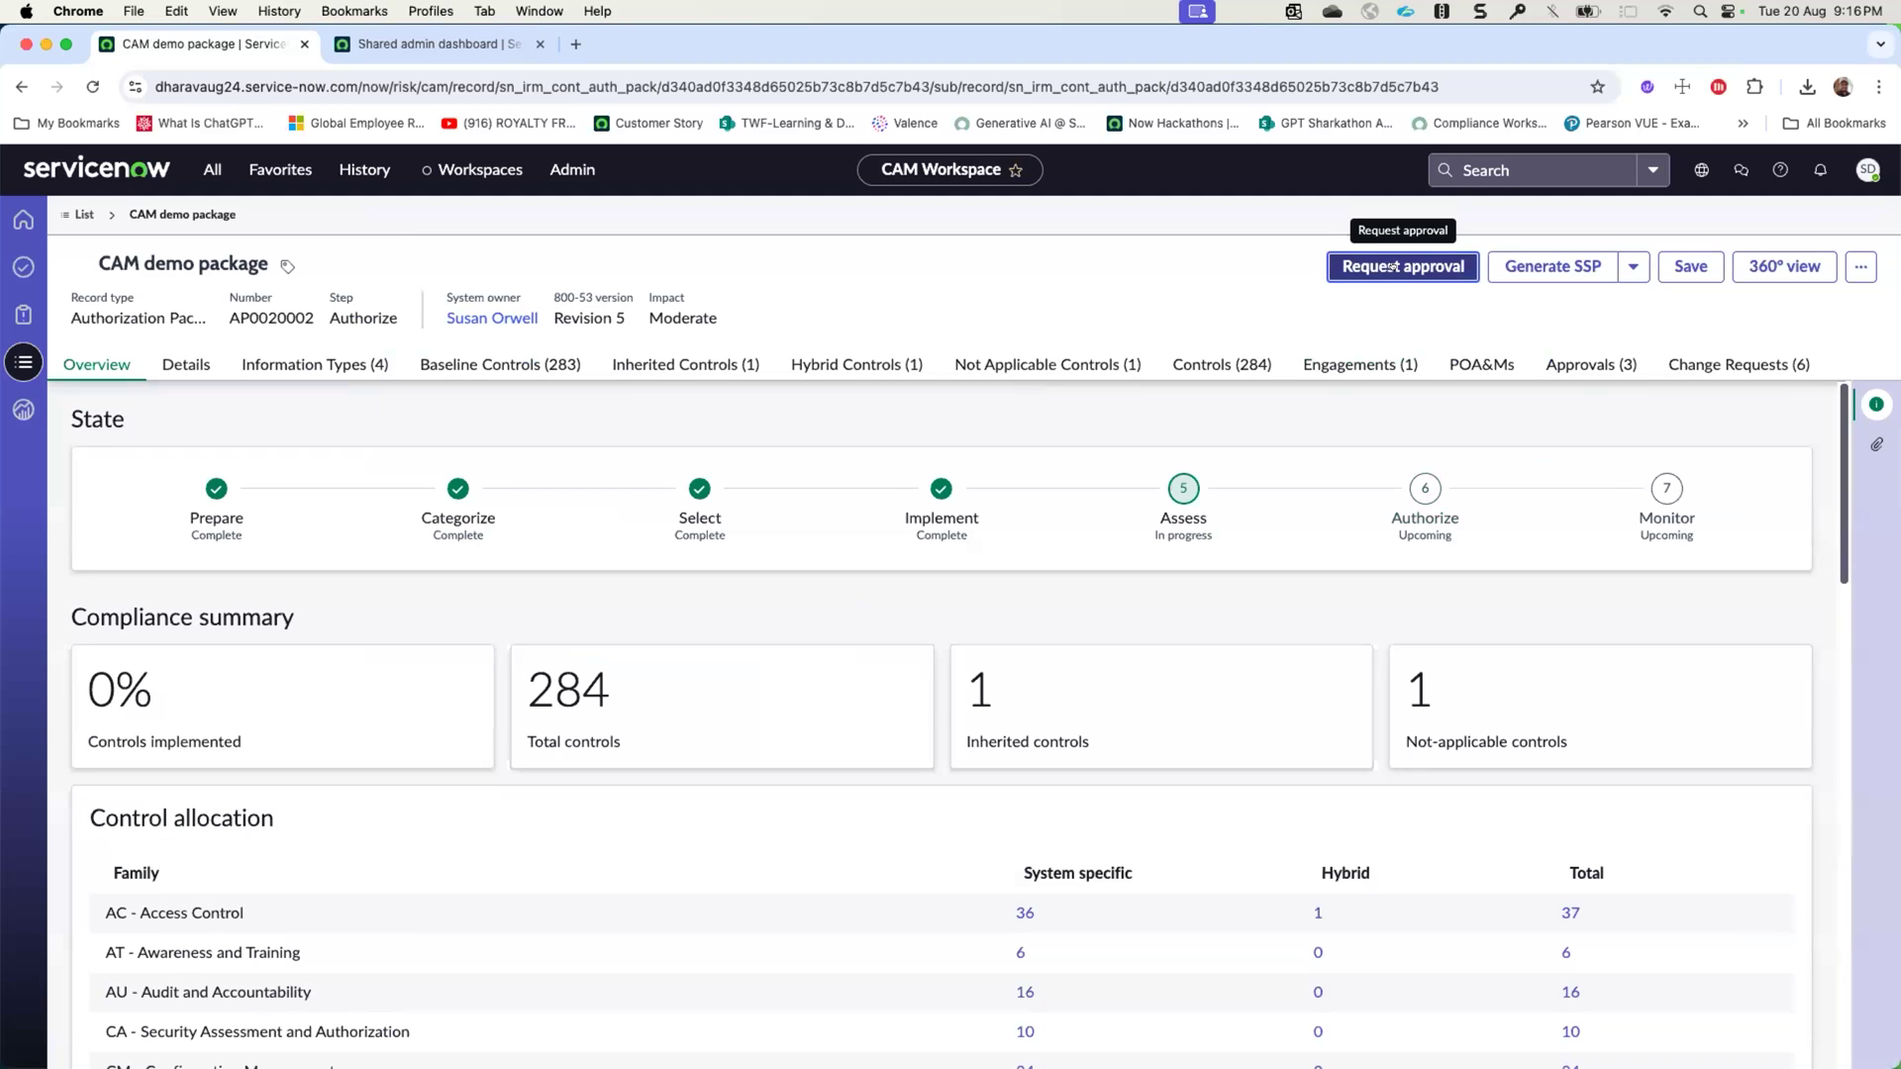
- Review the package details, checking the Risk Summary and Authorization sections, and leave Risk Summary collapsed
{"action": "left_click", "coordinate": [187, 364]}
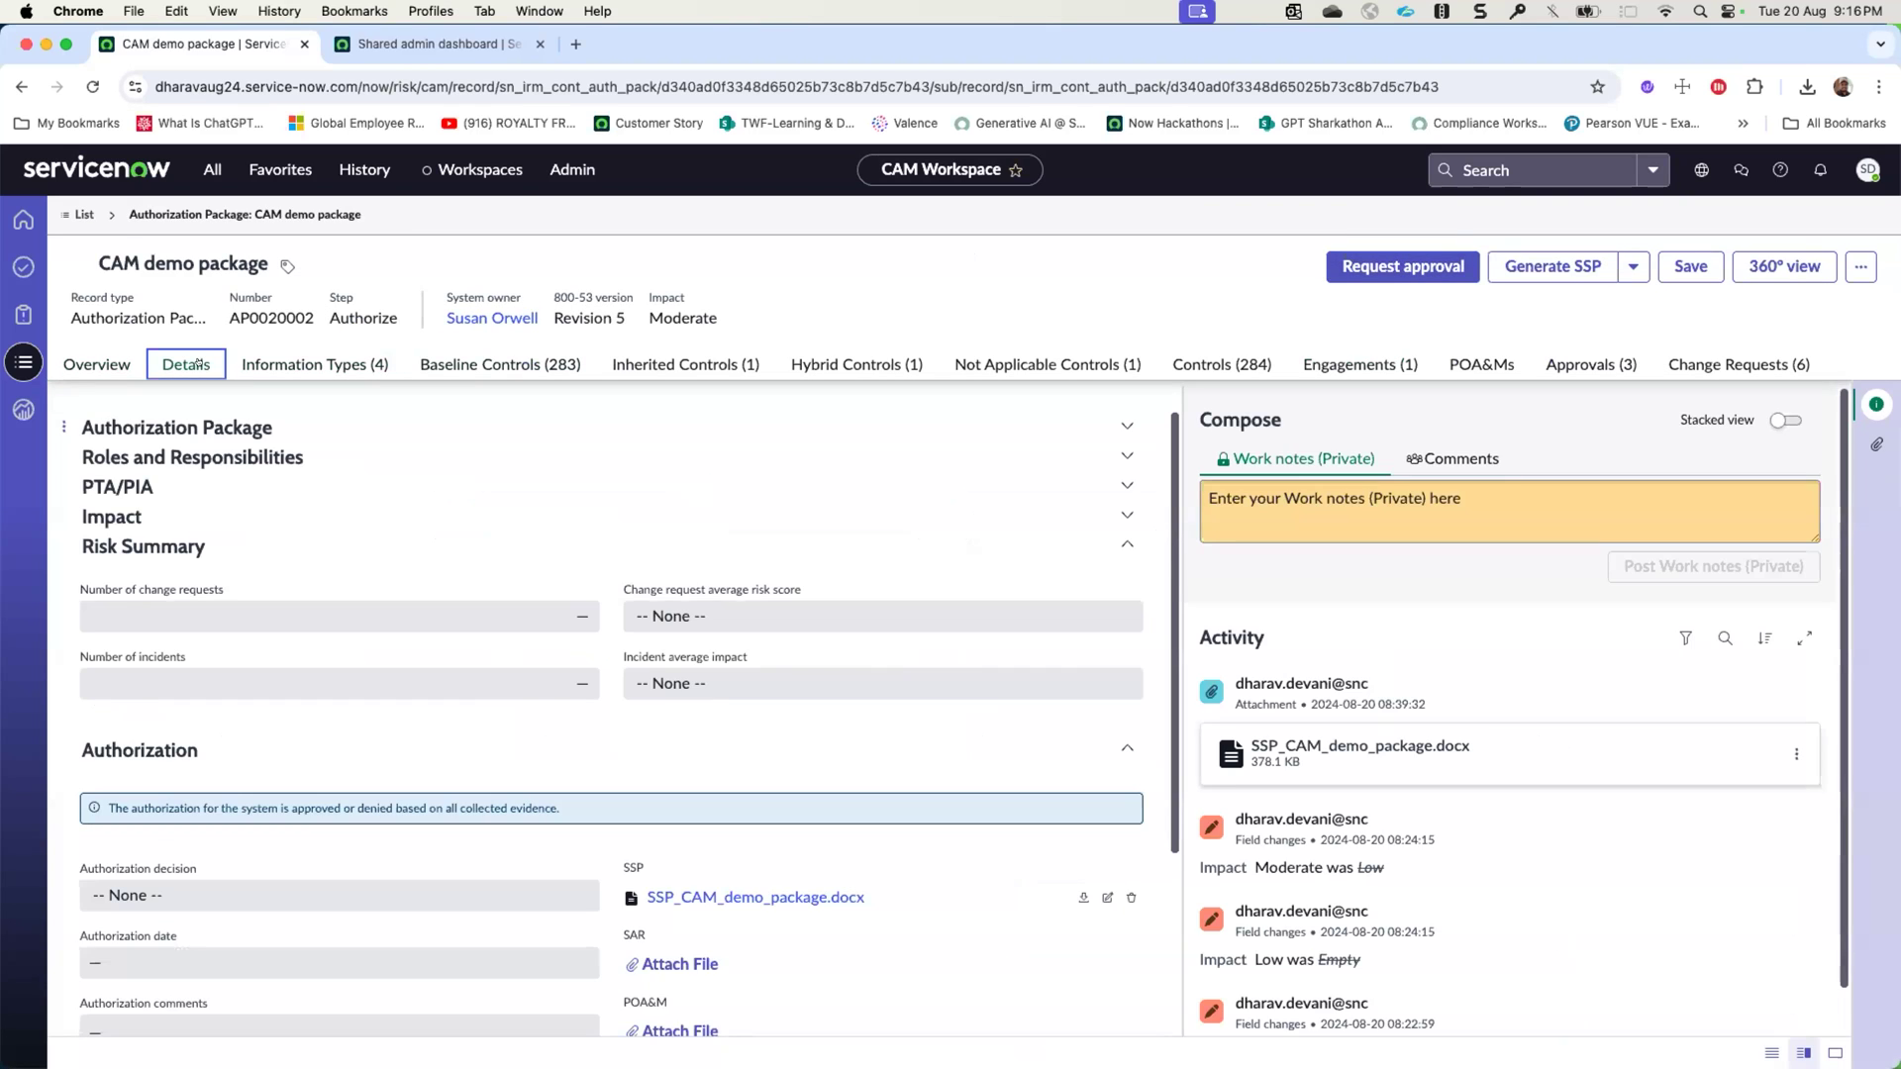
{"action": "scroll", "coordinate": [290, 593], "scroll_direction": "down", "scroll_amount": 1}
{"action": "scroll", "coordinate": [290, 594], "scroll_direction": "up", "scroll_amount": 1}
{"action": "left_click", "coordinate": [1055, 547]}
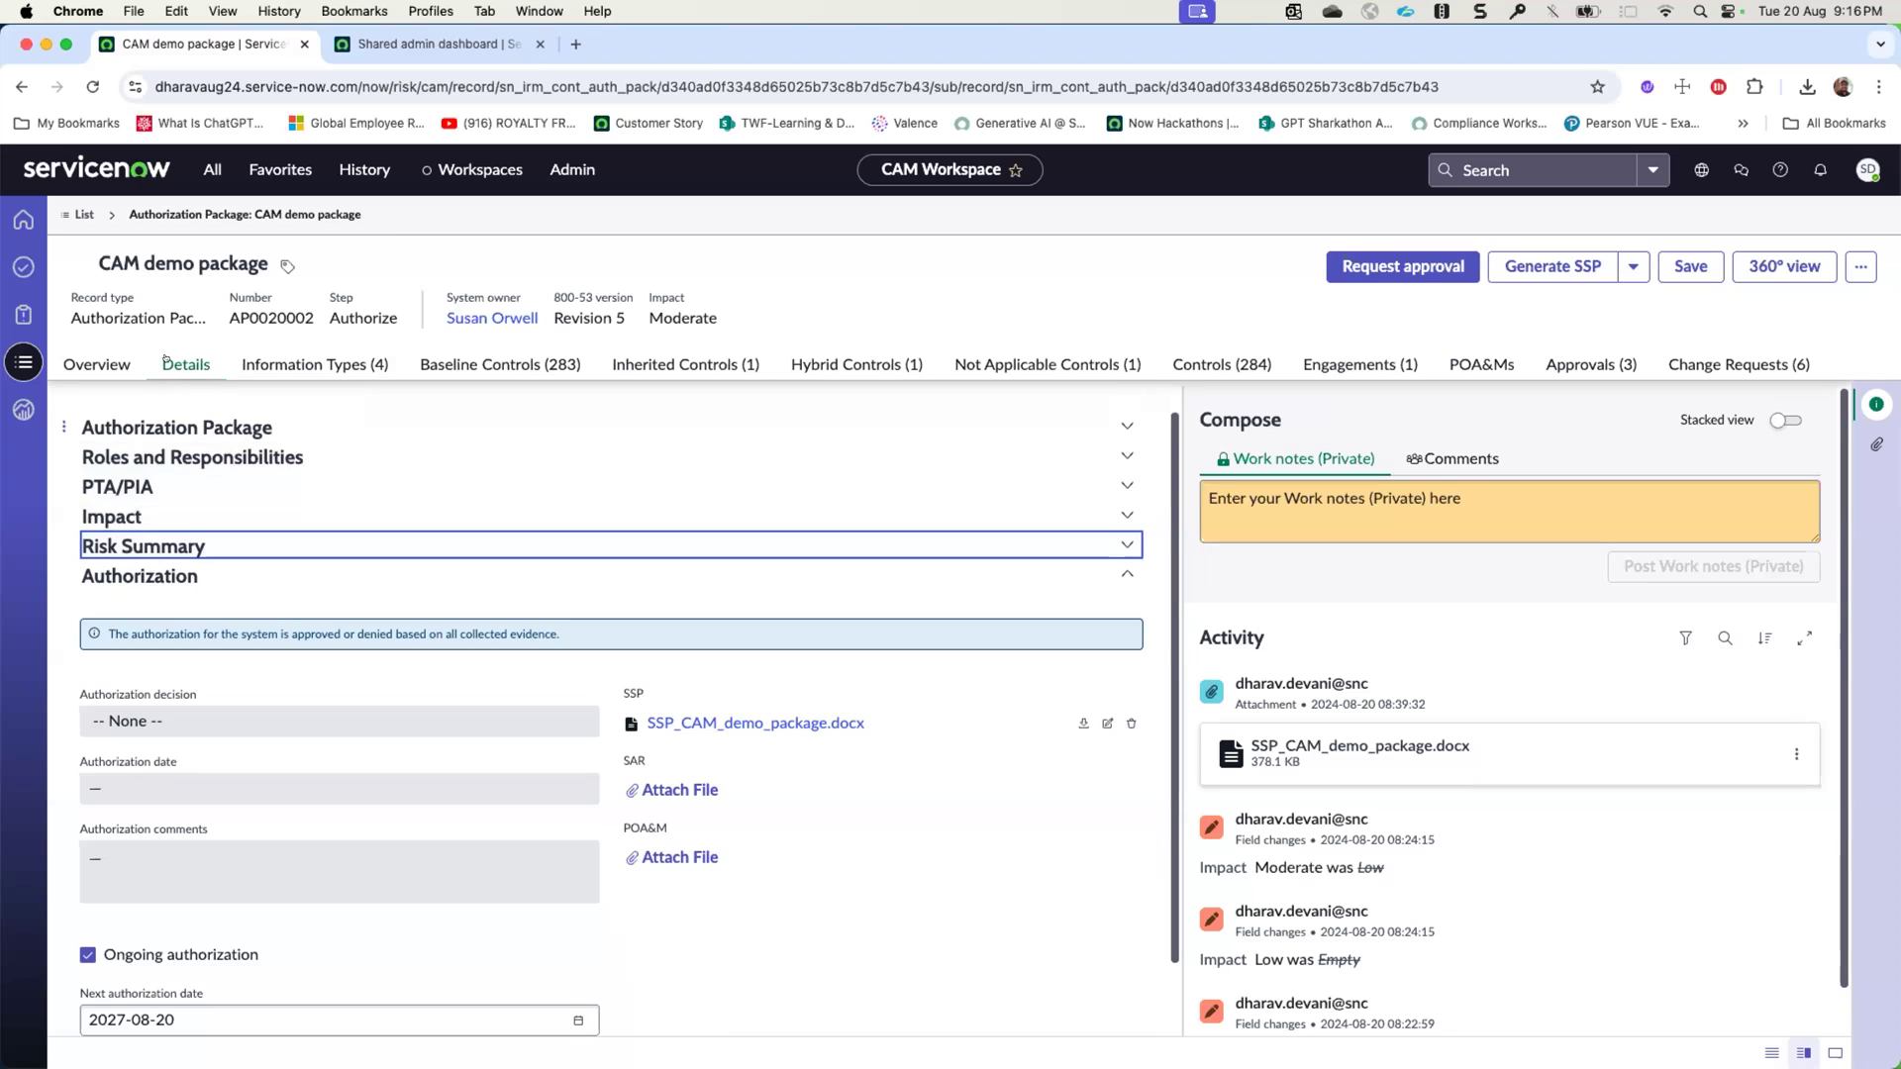
{"action": "left_click", "coordinate": [190, 541]}
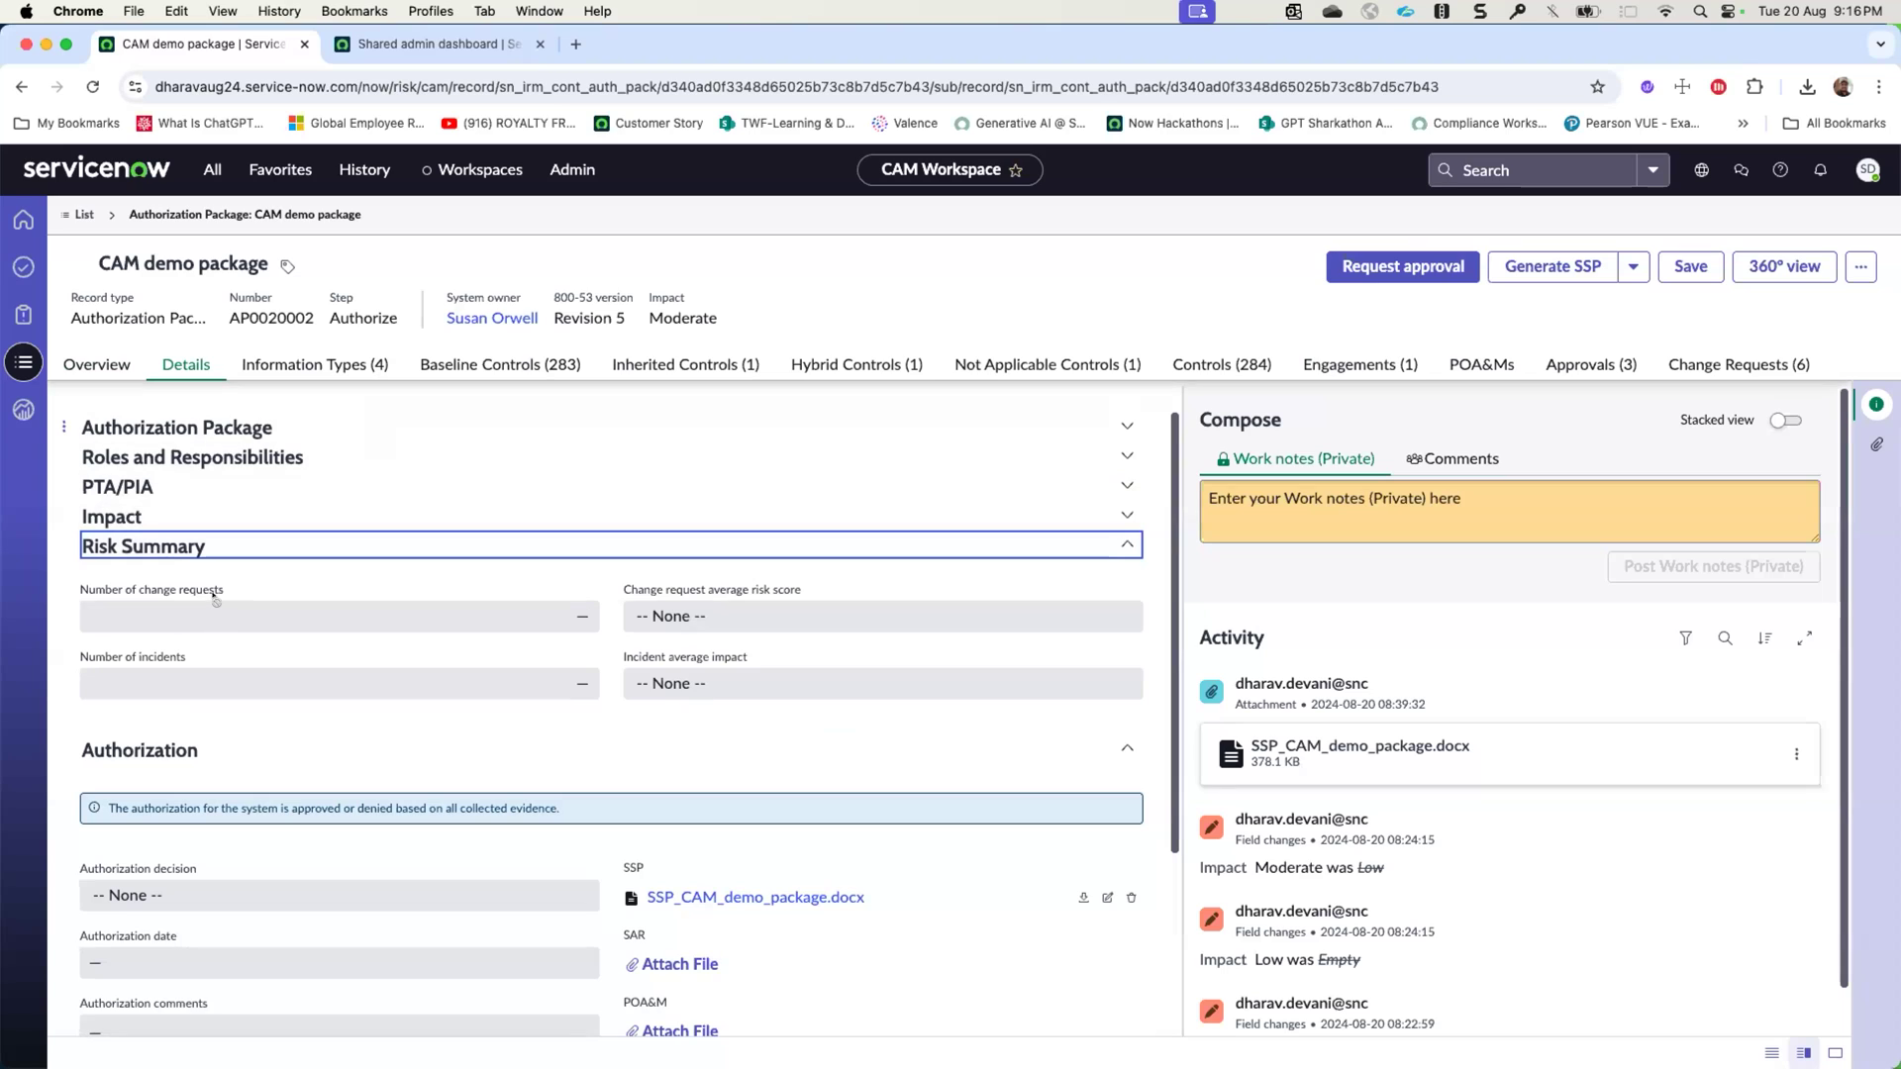
{"action": "left_click", "coordinate": [1126, 545]}
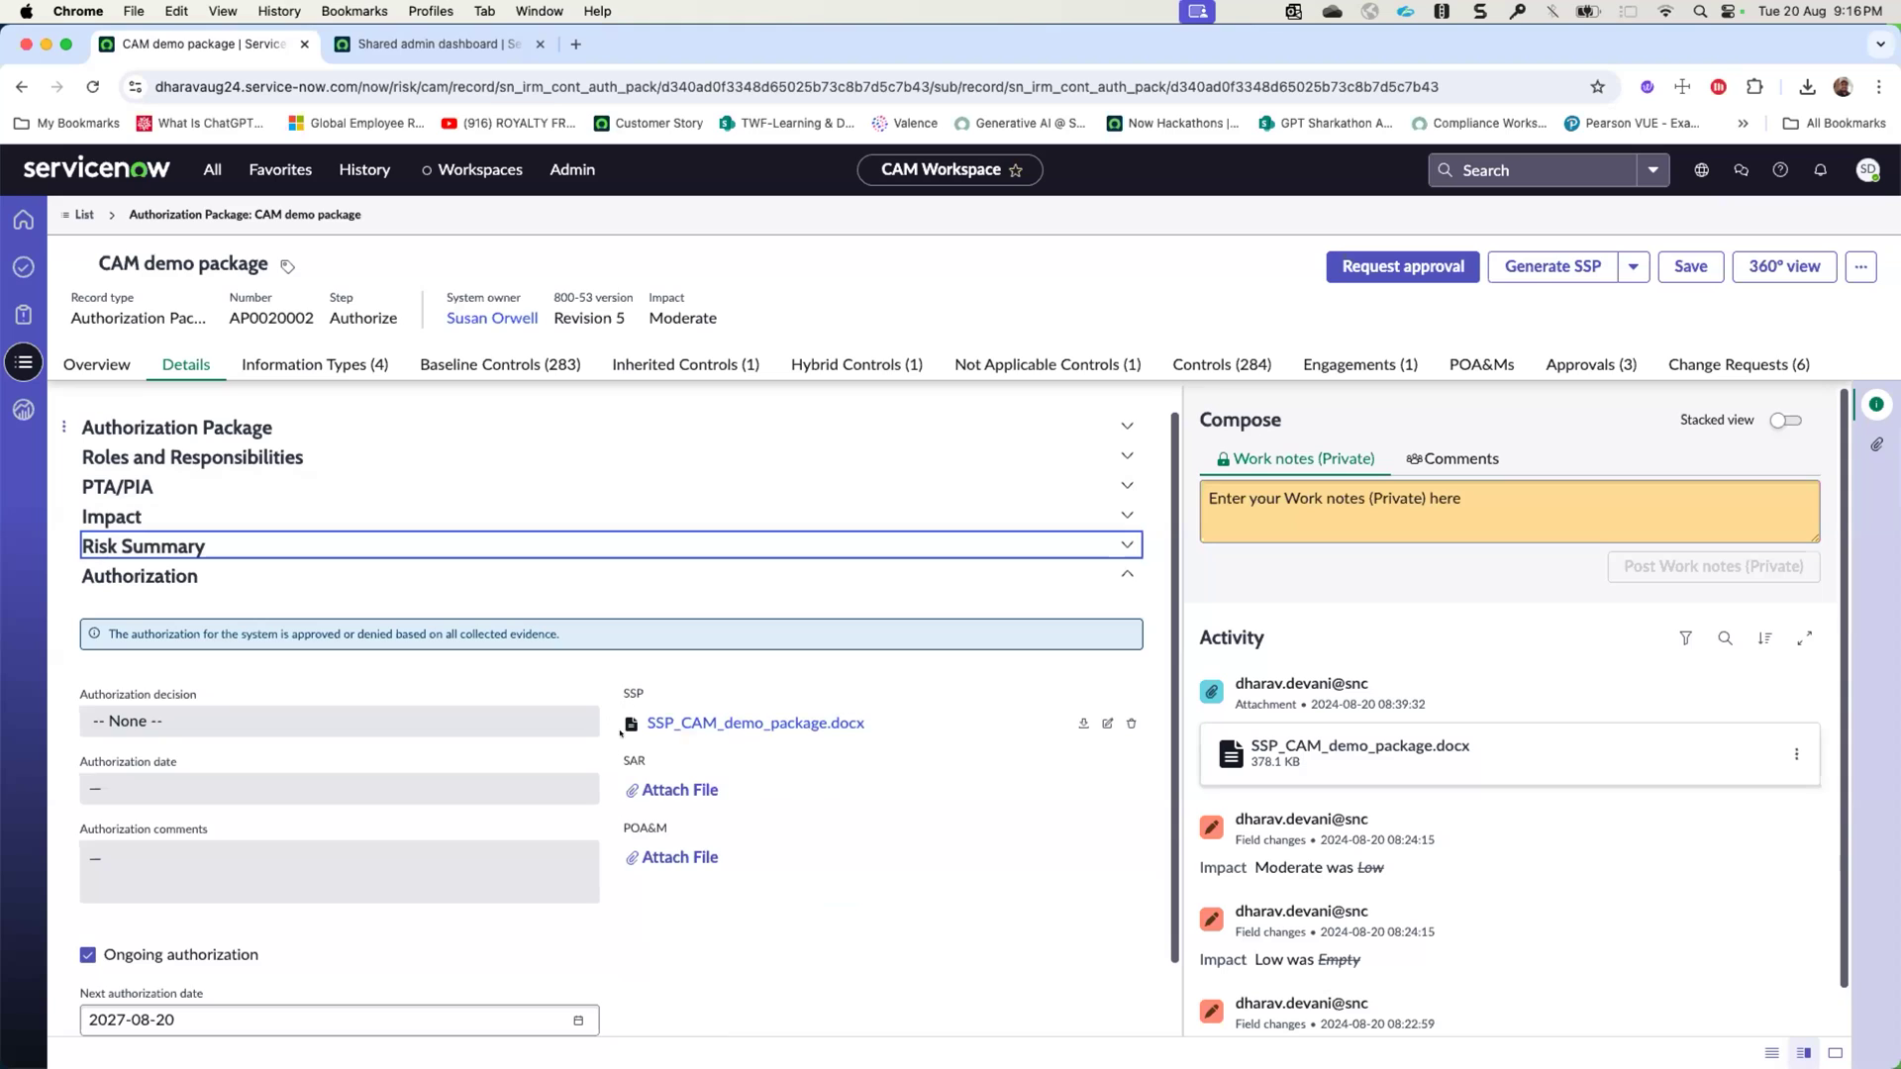
- Generate the SAR and POA&M reports for the CAM demo package
{"action": "left_click", "coordinate": [1629, 266]}
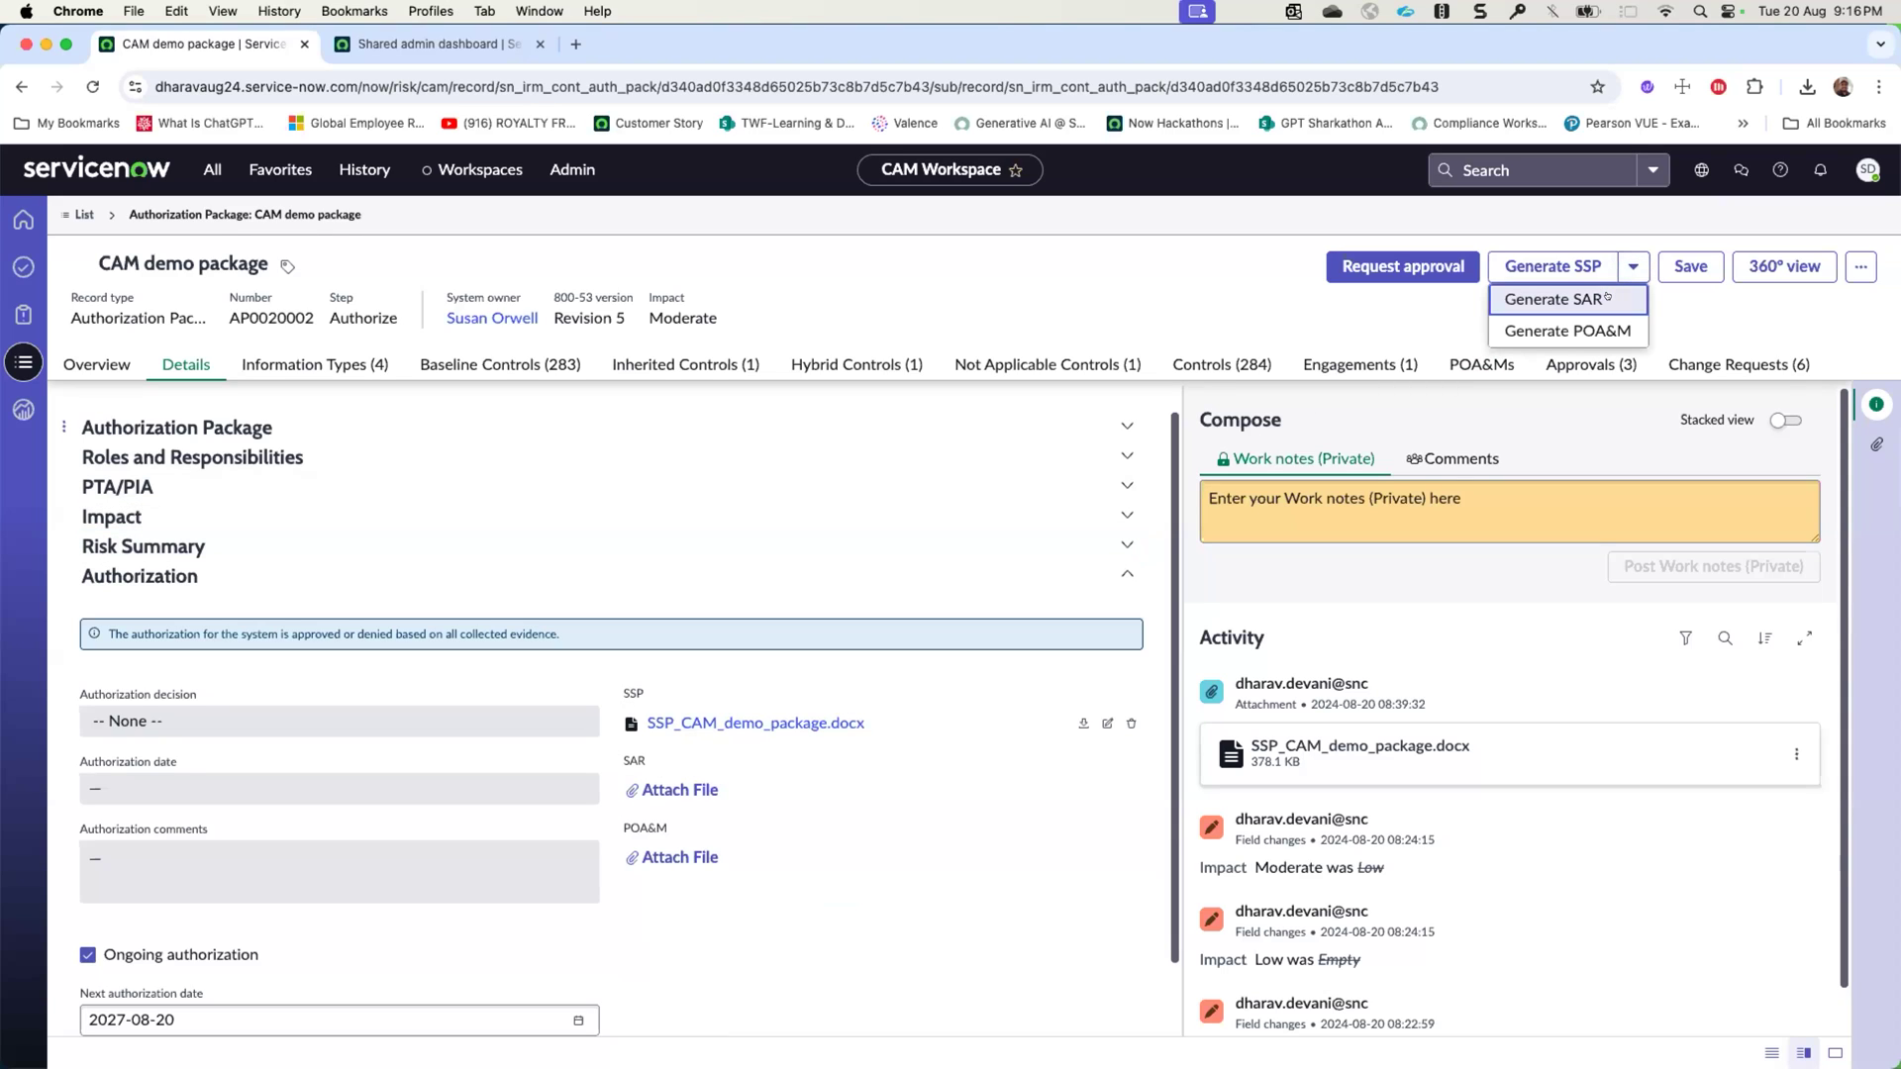
{"action": "left_click", "coordinate": [1606, 298]}
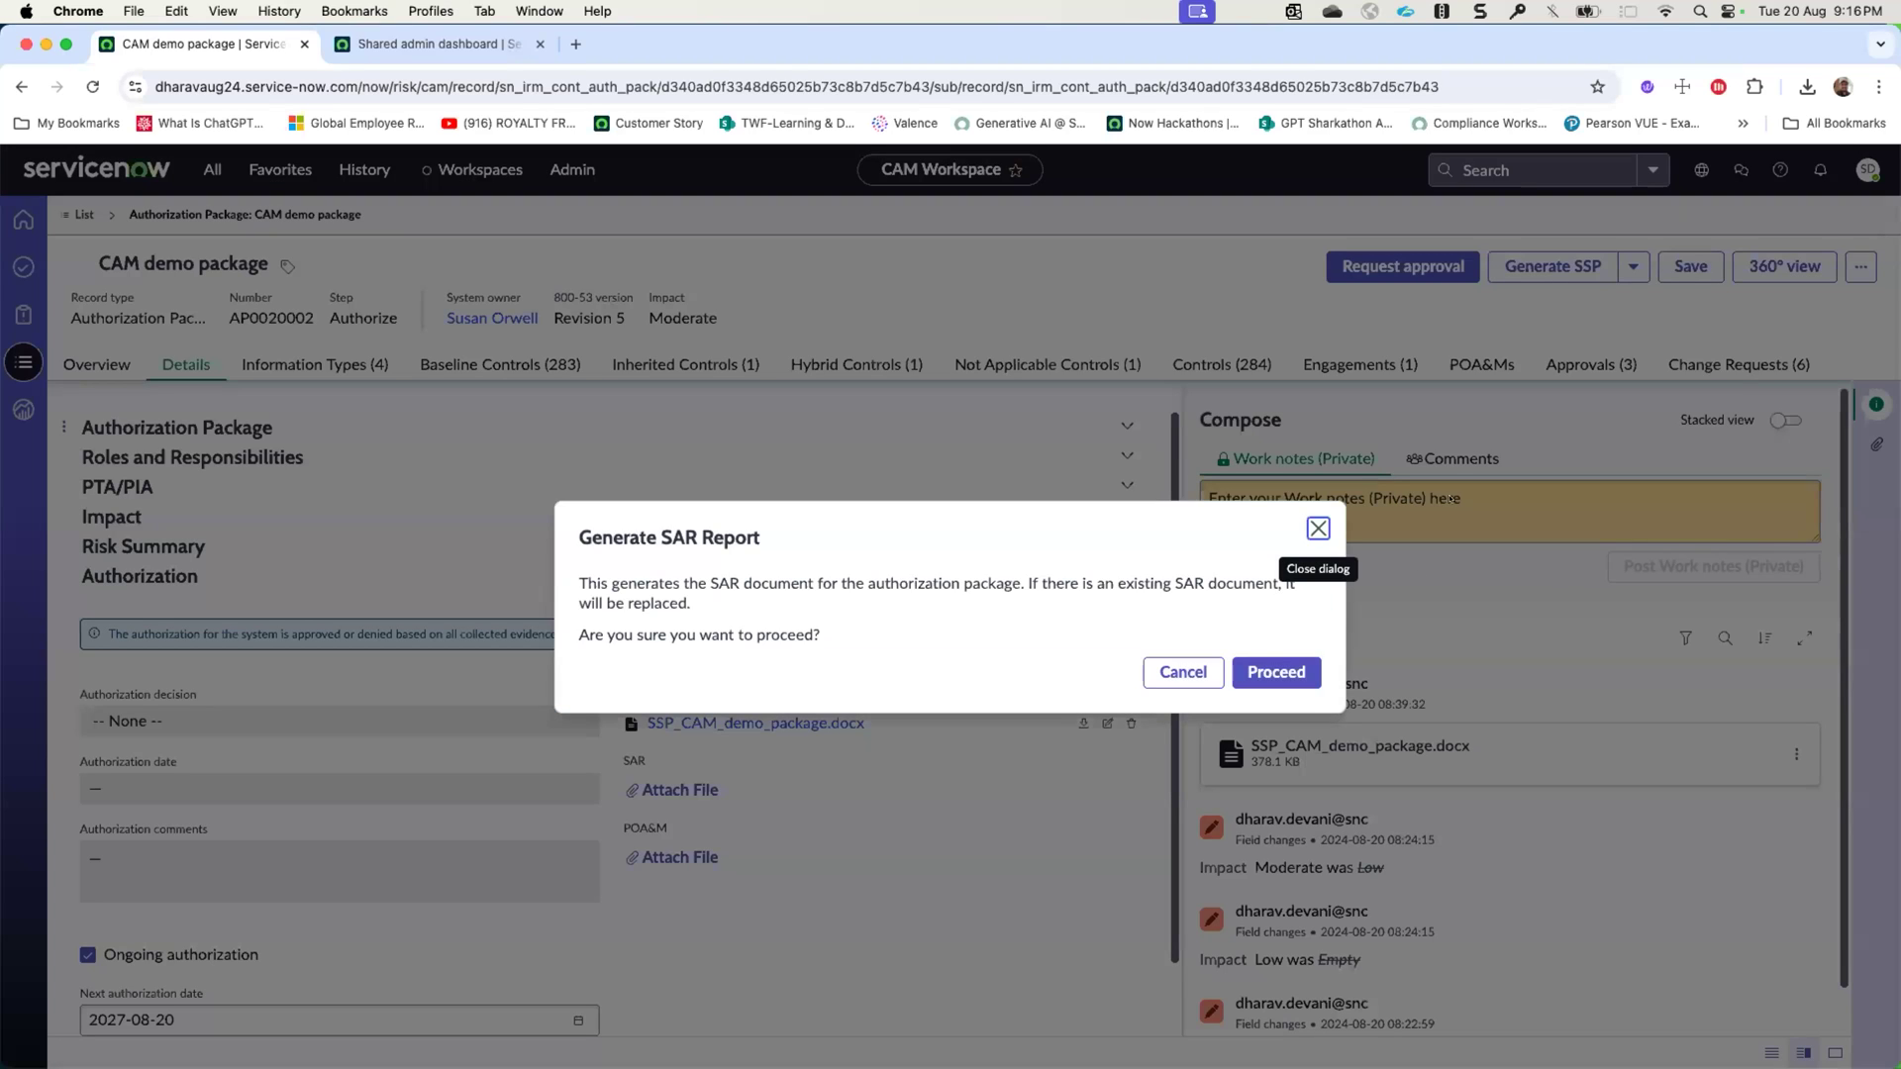
{"action": "left_click", "coordinate": [1309, 673]}
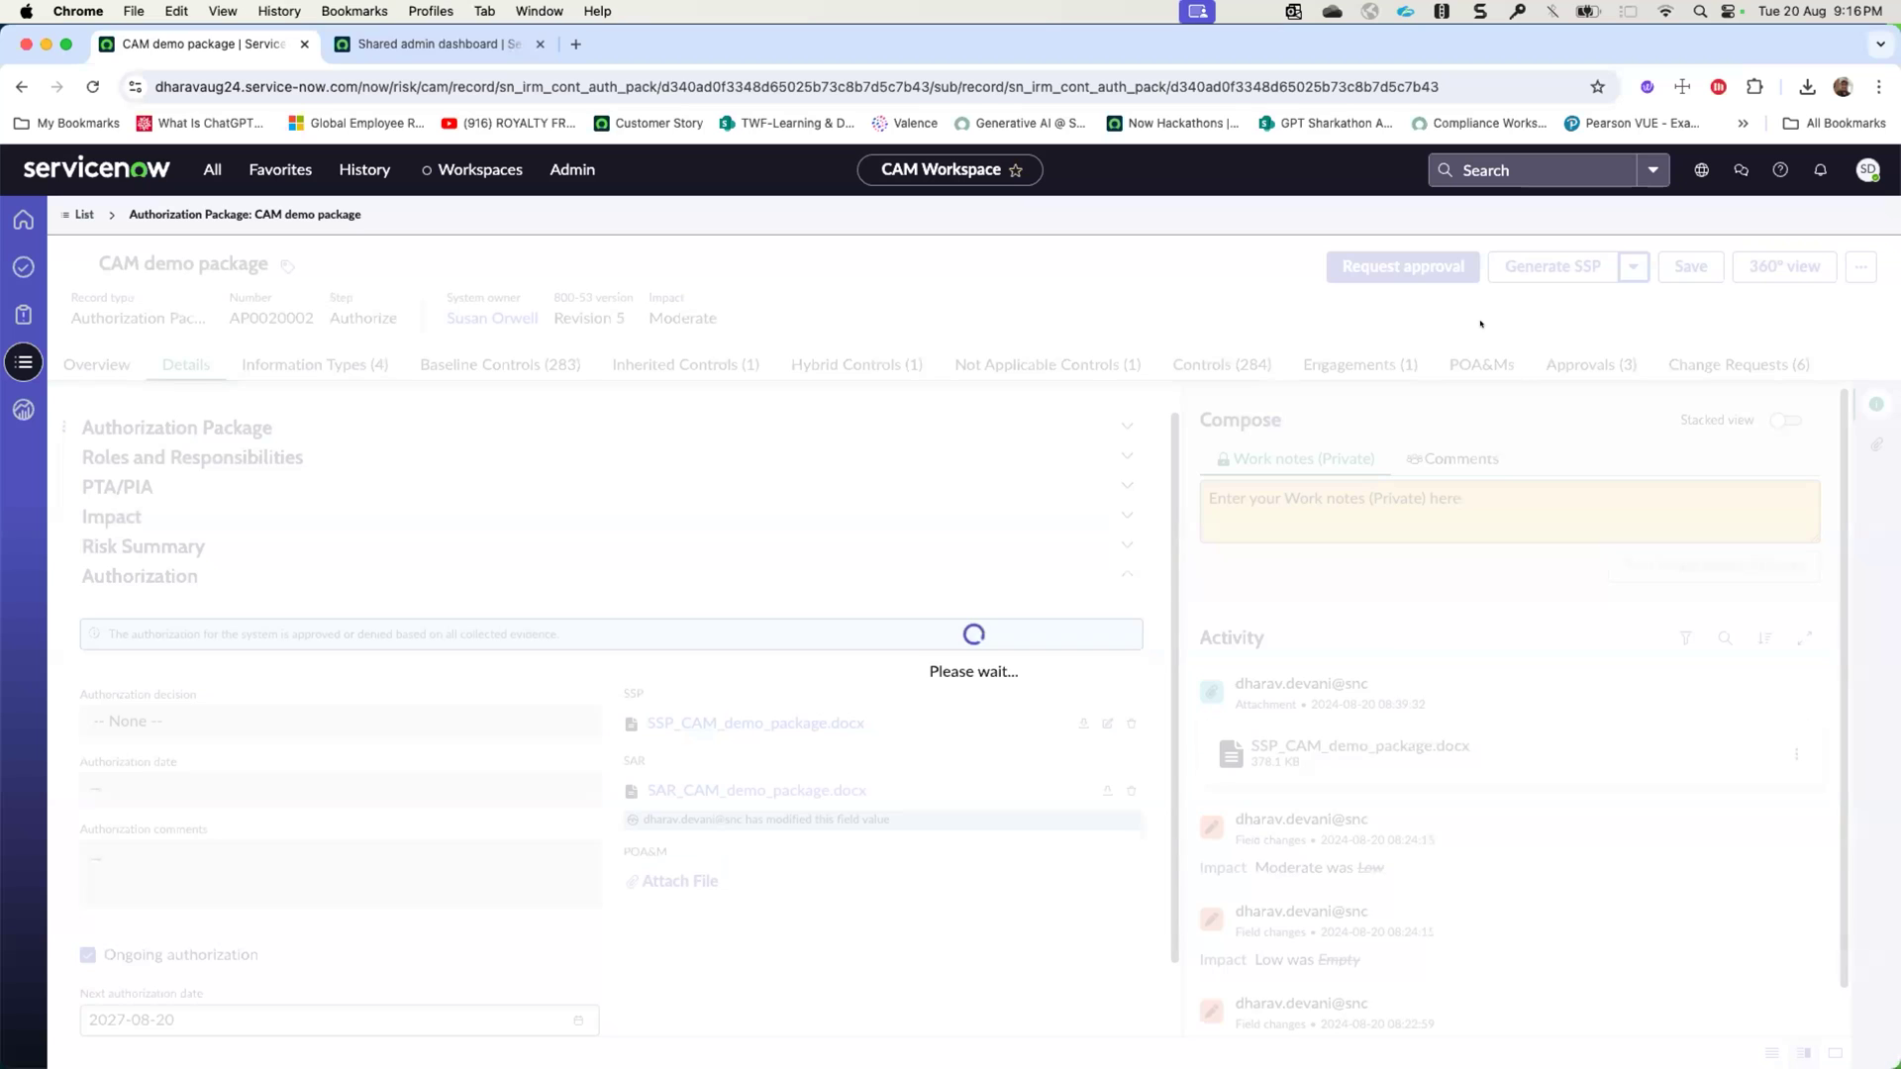
{"action": "left_click", "coordinate": [1634, 266]}
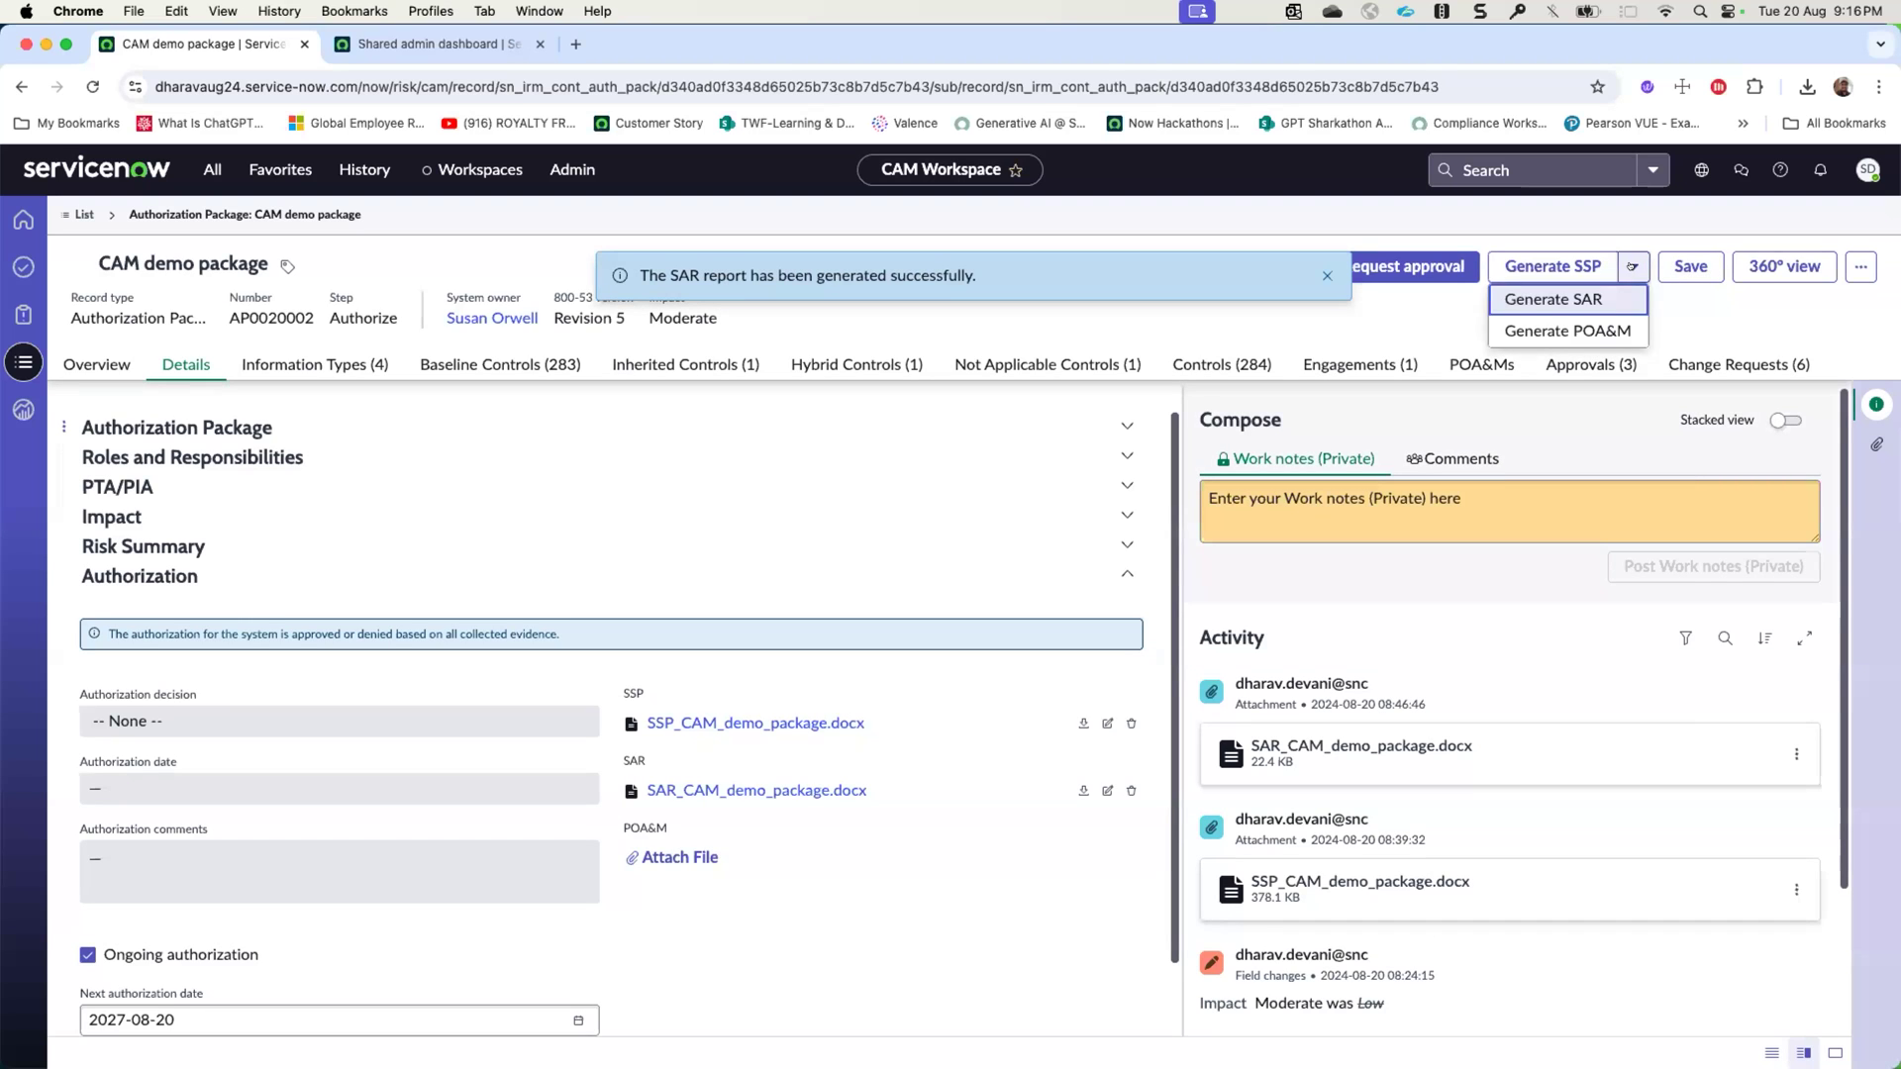
{"action": "left_click", "coordinate": [1577, 335]}
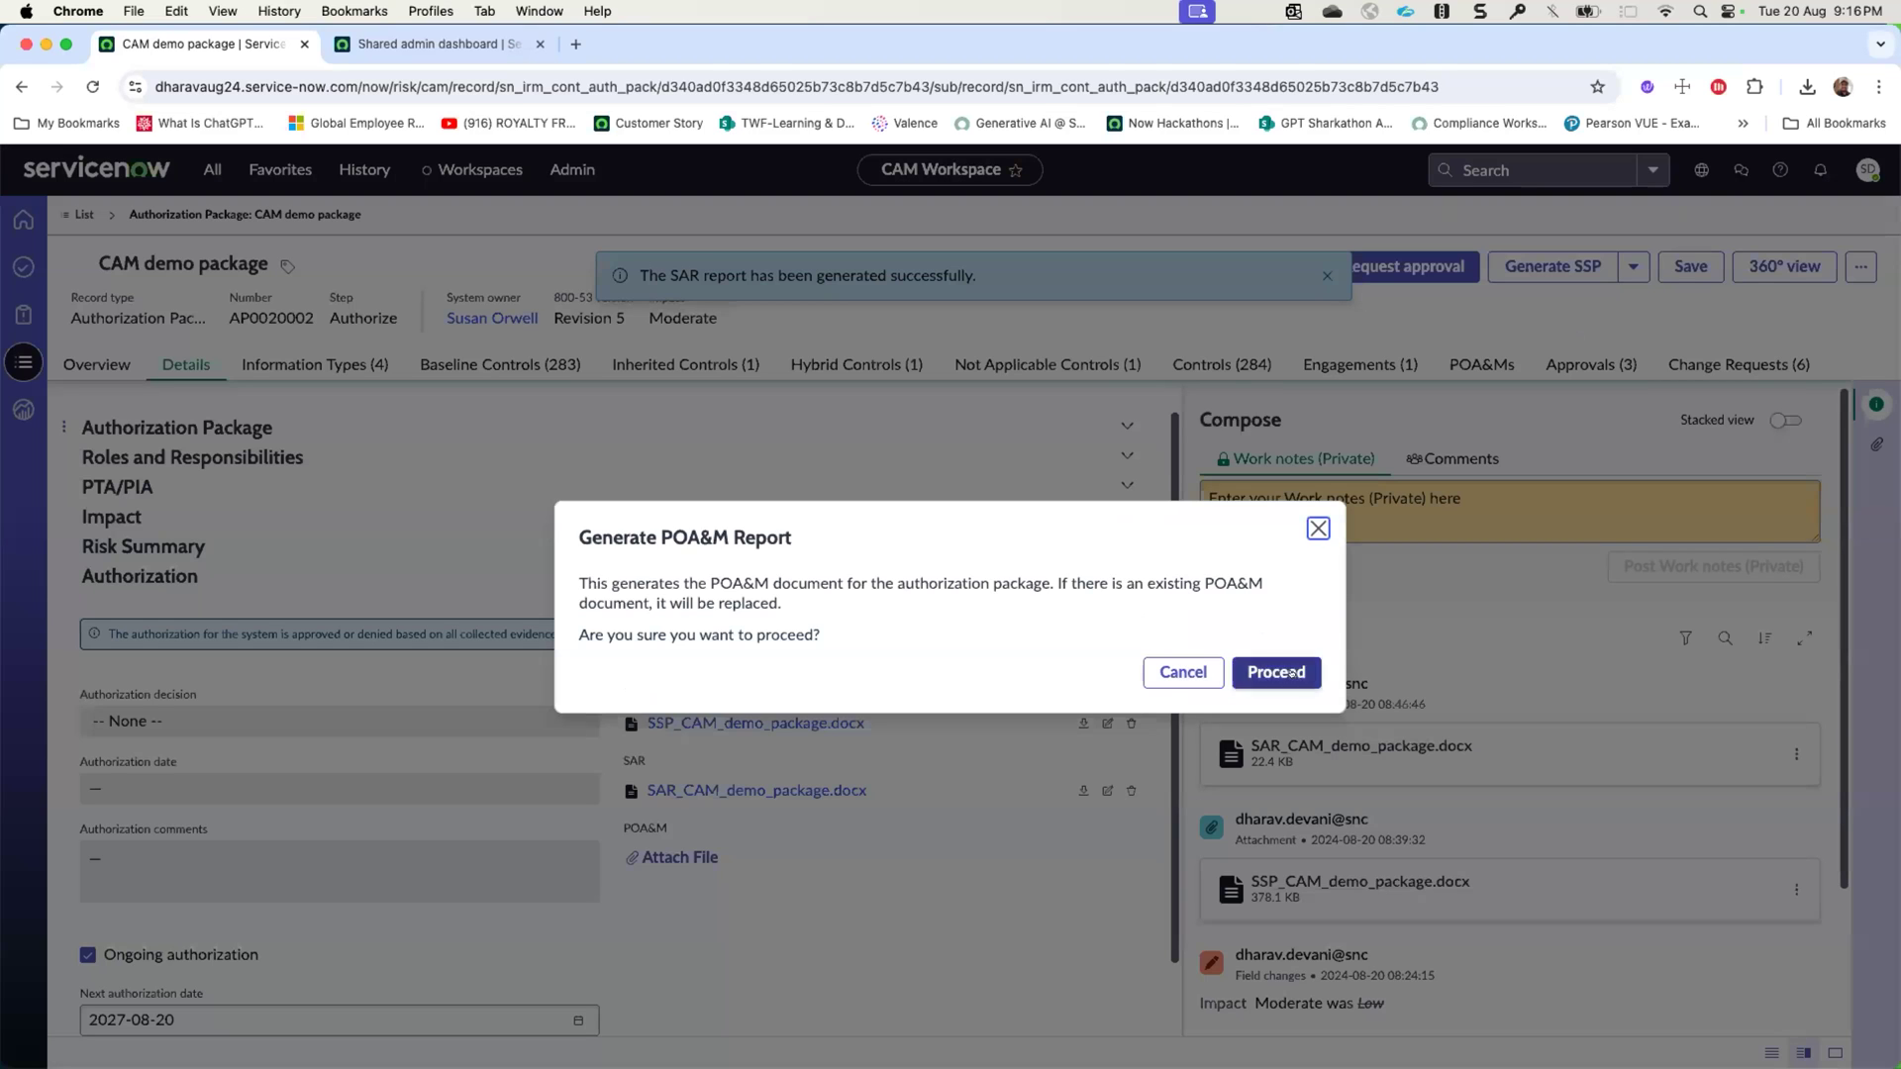
{"action": "left_click", "coordinate": [1293, 673]}
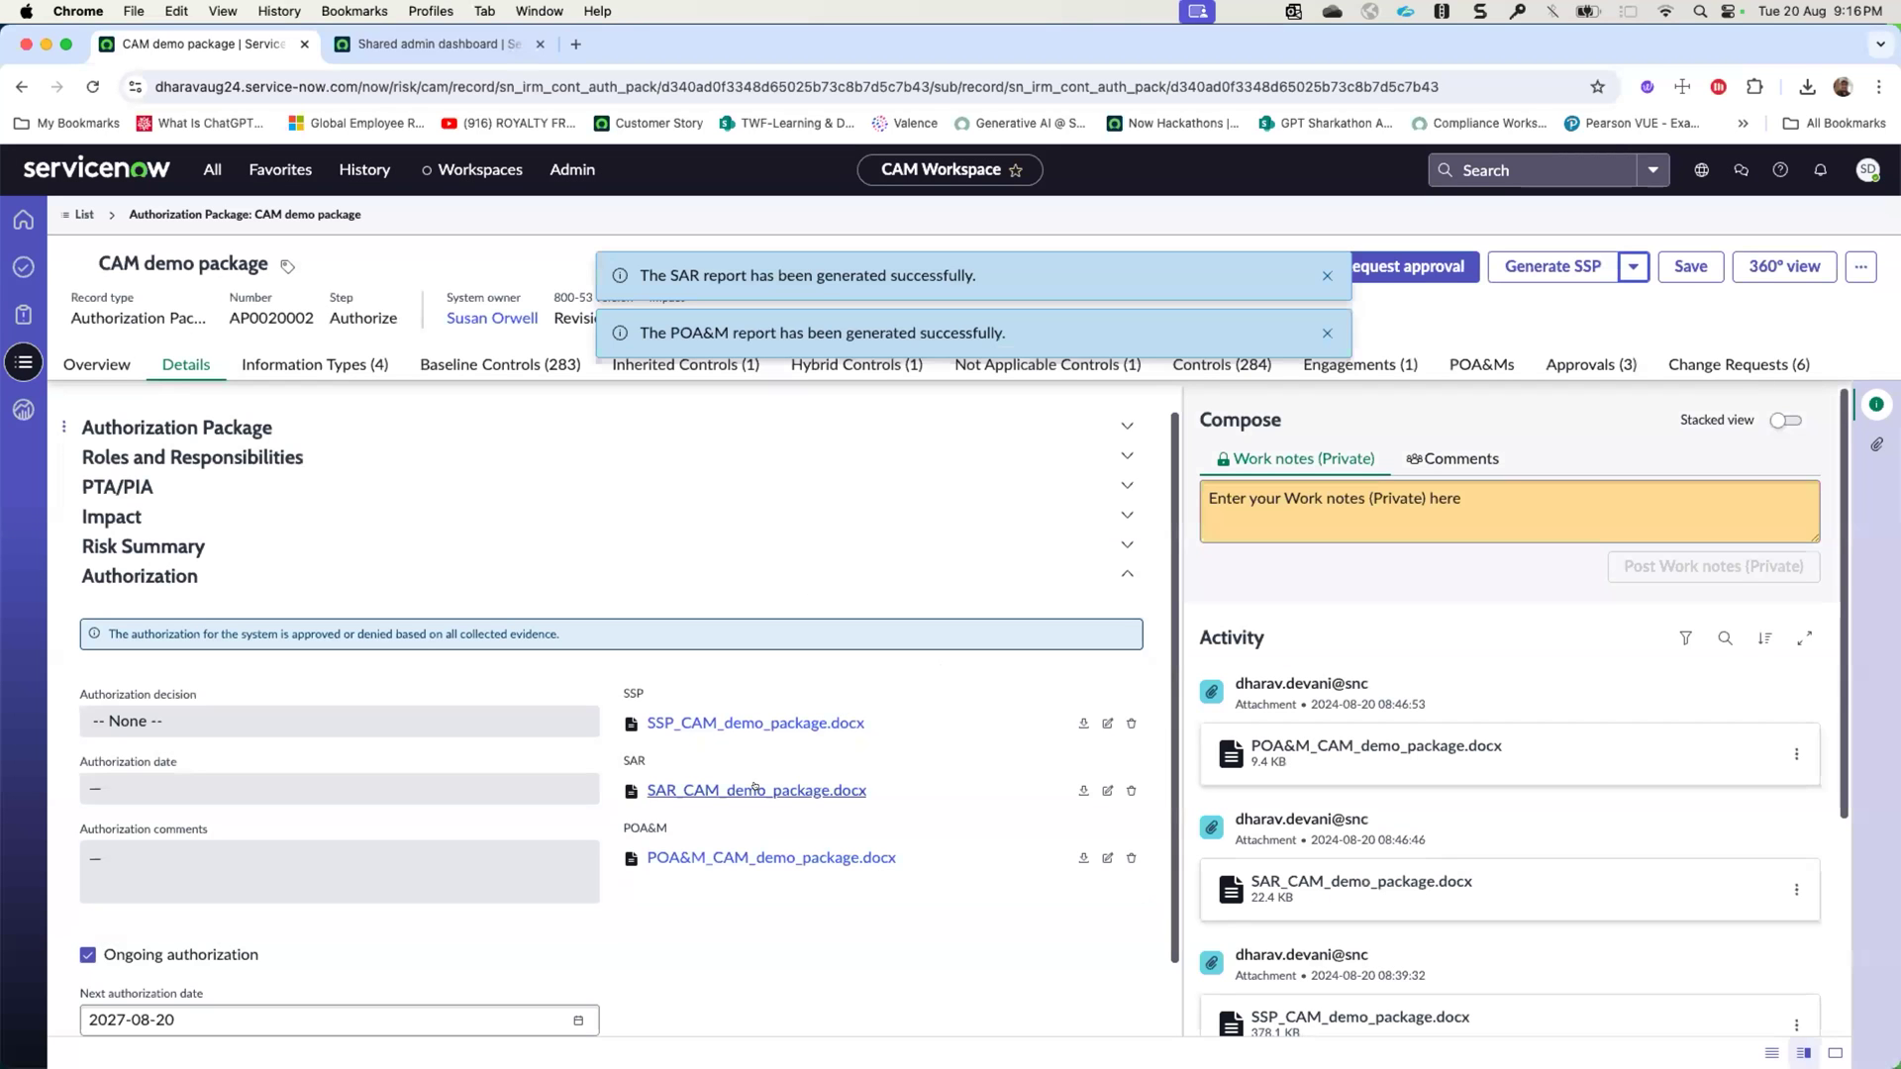
- Download SAR_CAM_demo_package.docx and POA&M_CAM_demo_package.docx from the package's Authorization section
{"action": "left_click", "coordinate": [1083, 790]}
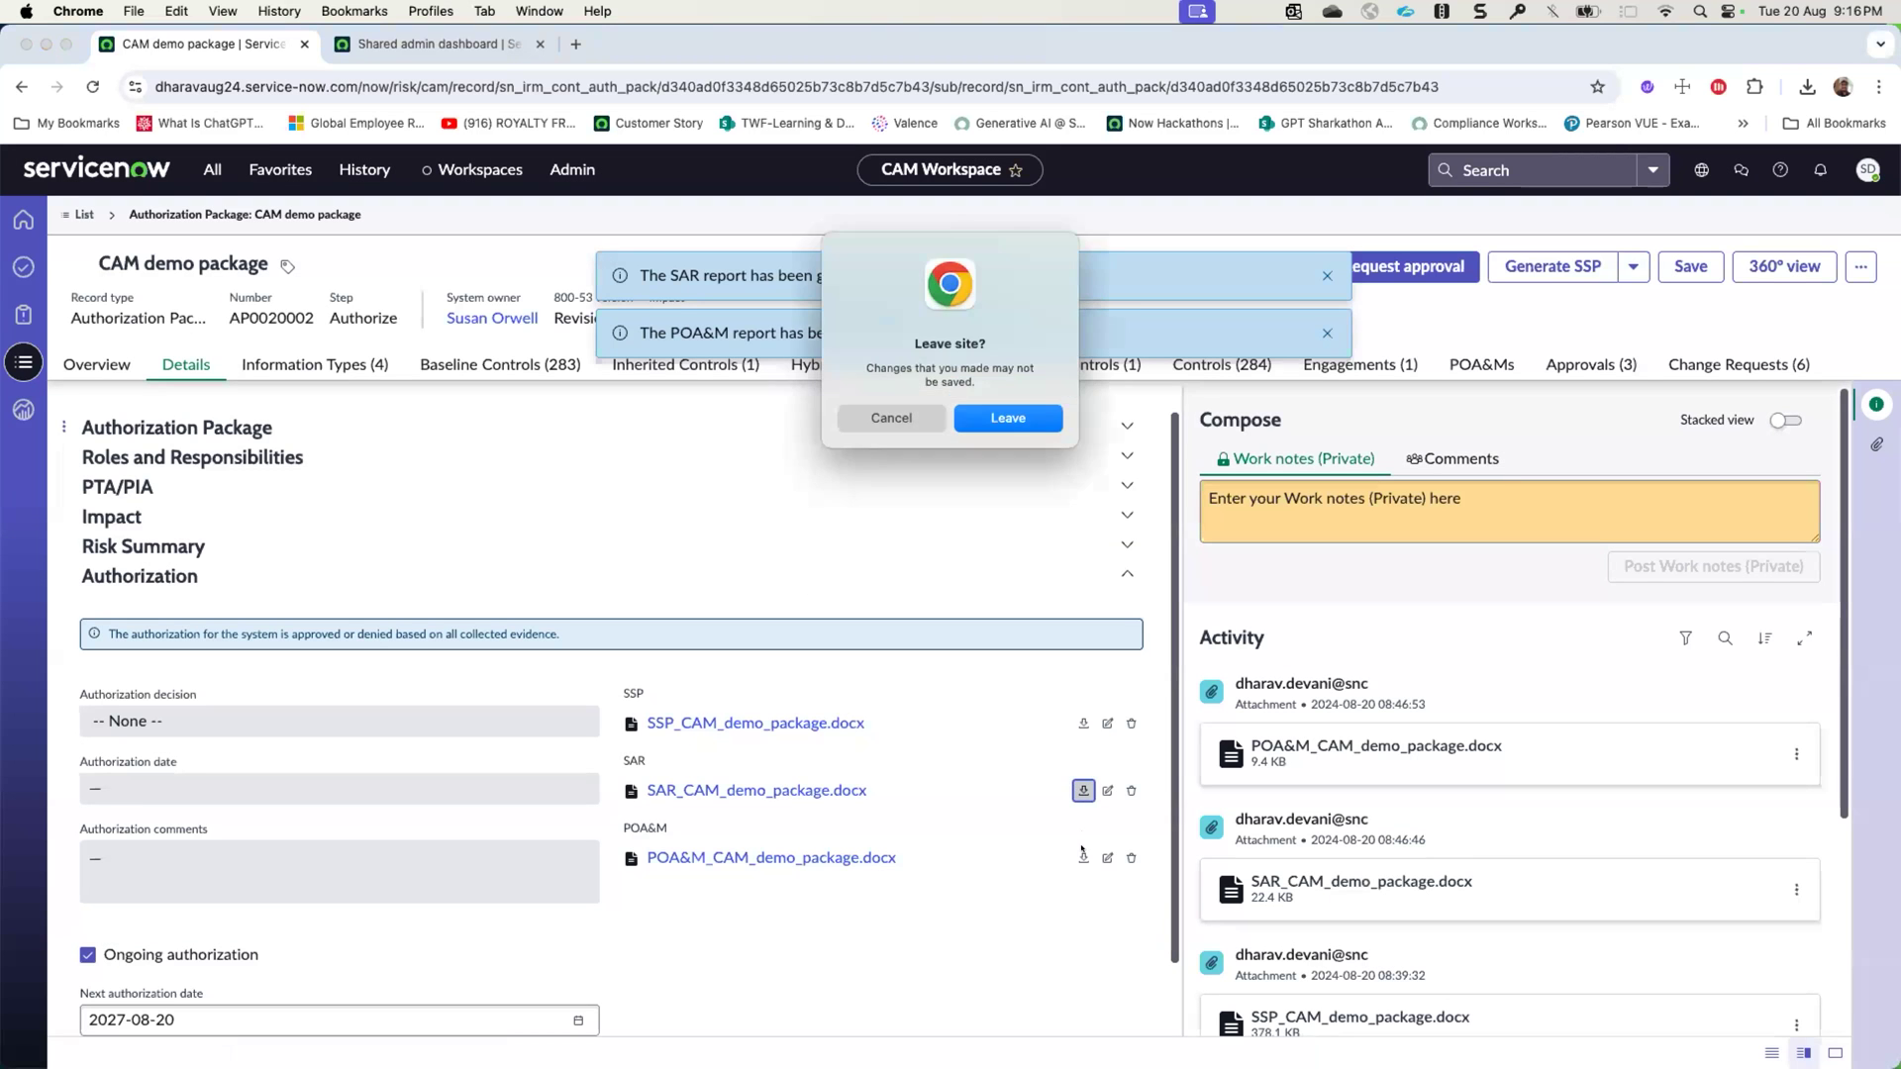
{"action": "left_click", "coordinate": [1008, 417]}
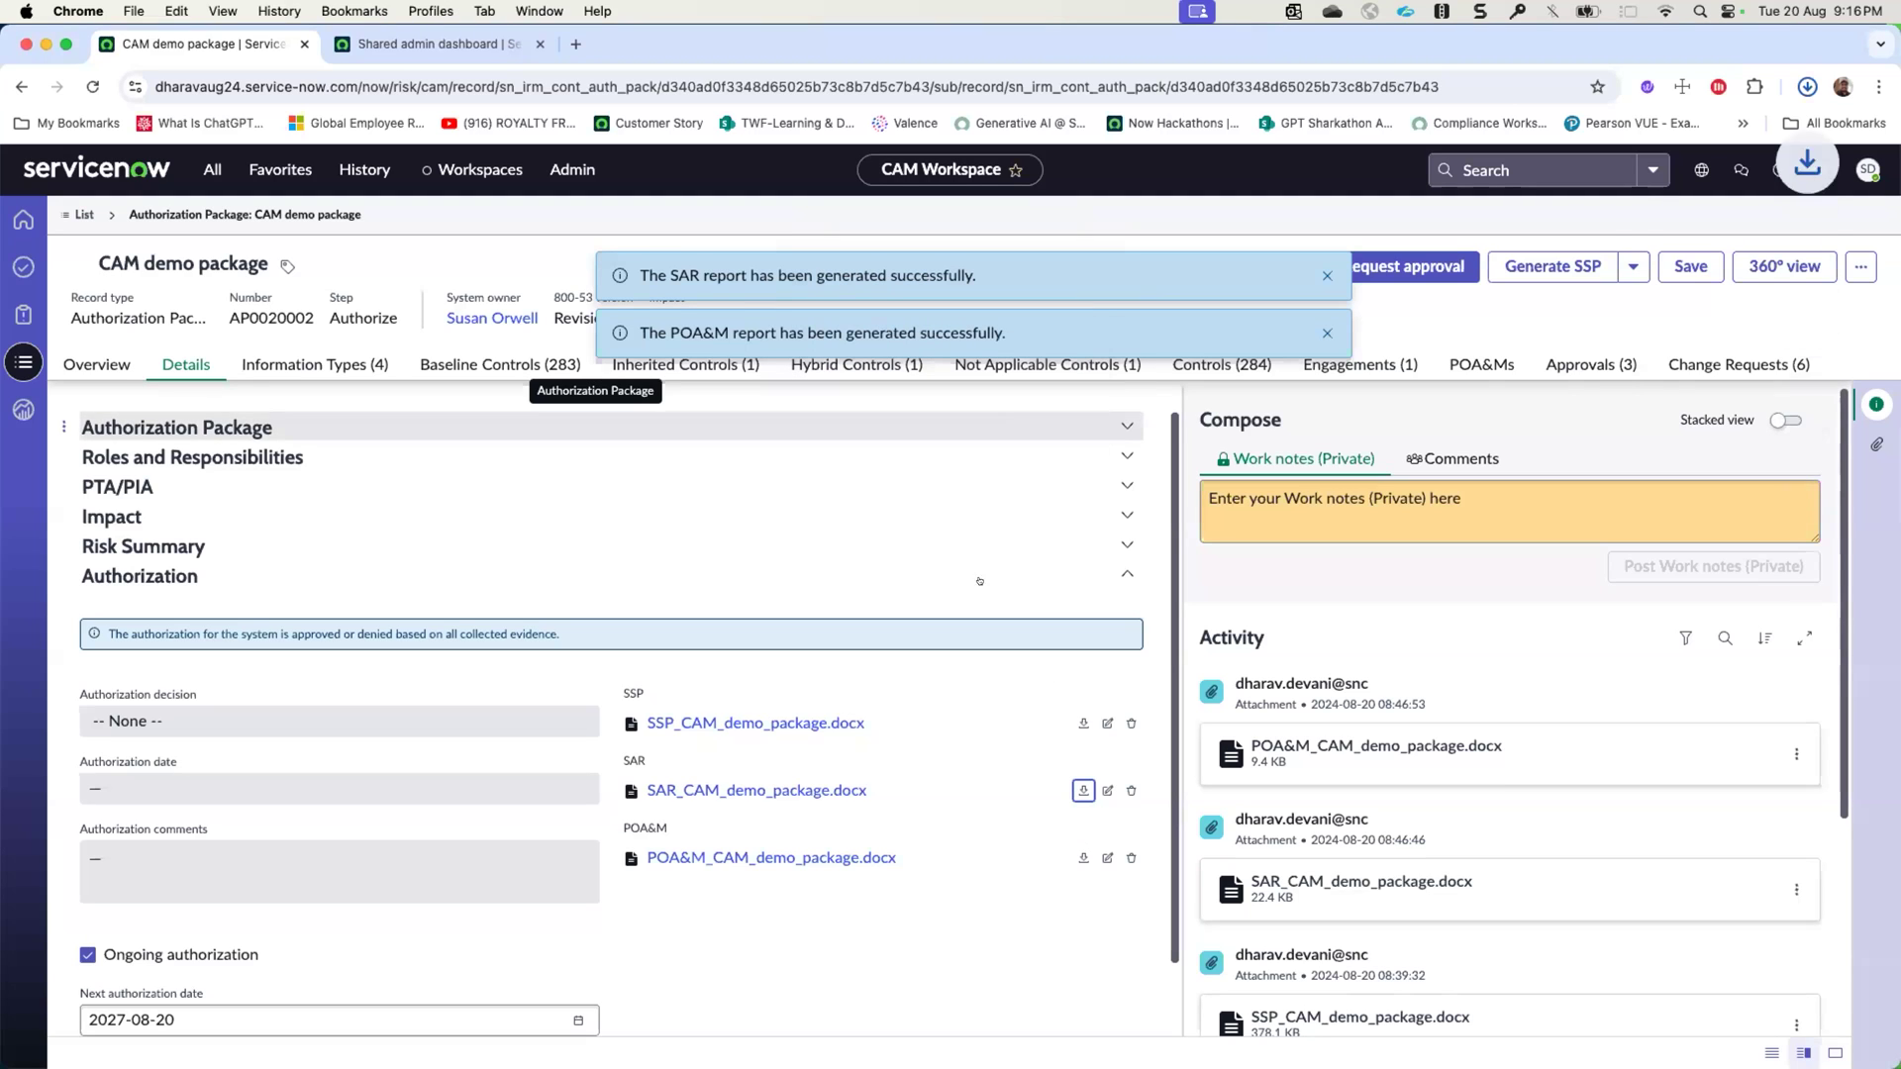
{"action": "left_click", "coordinate": [1083, 858]}
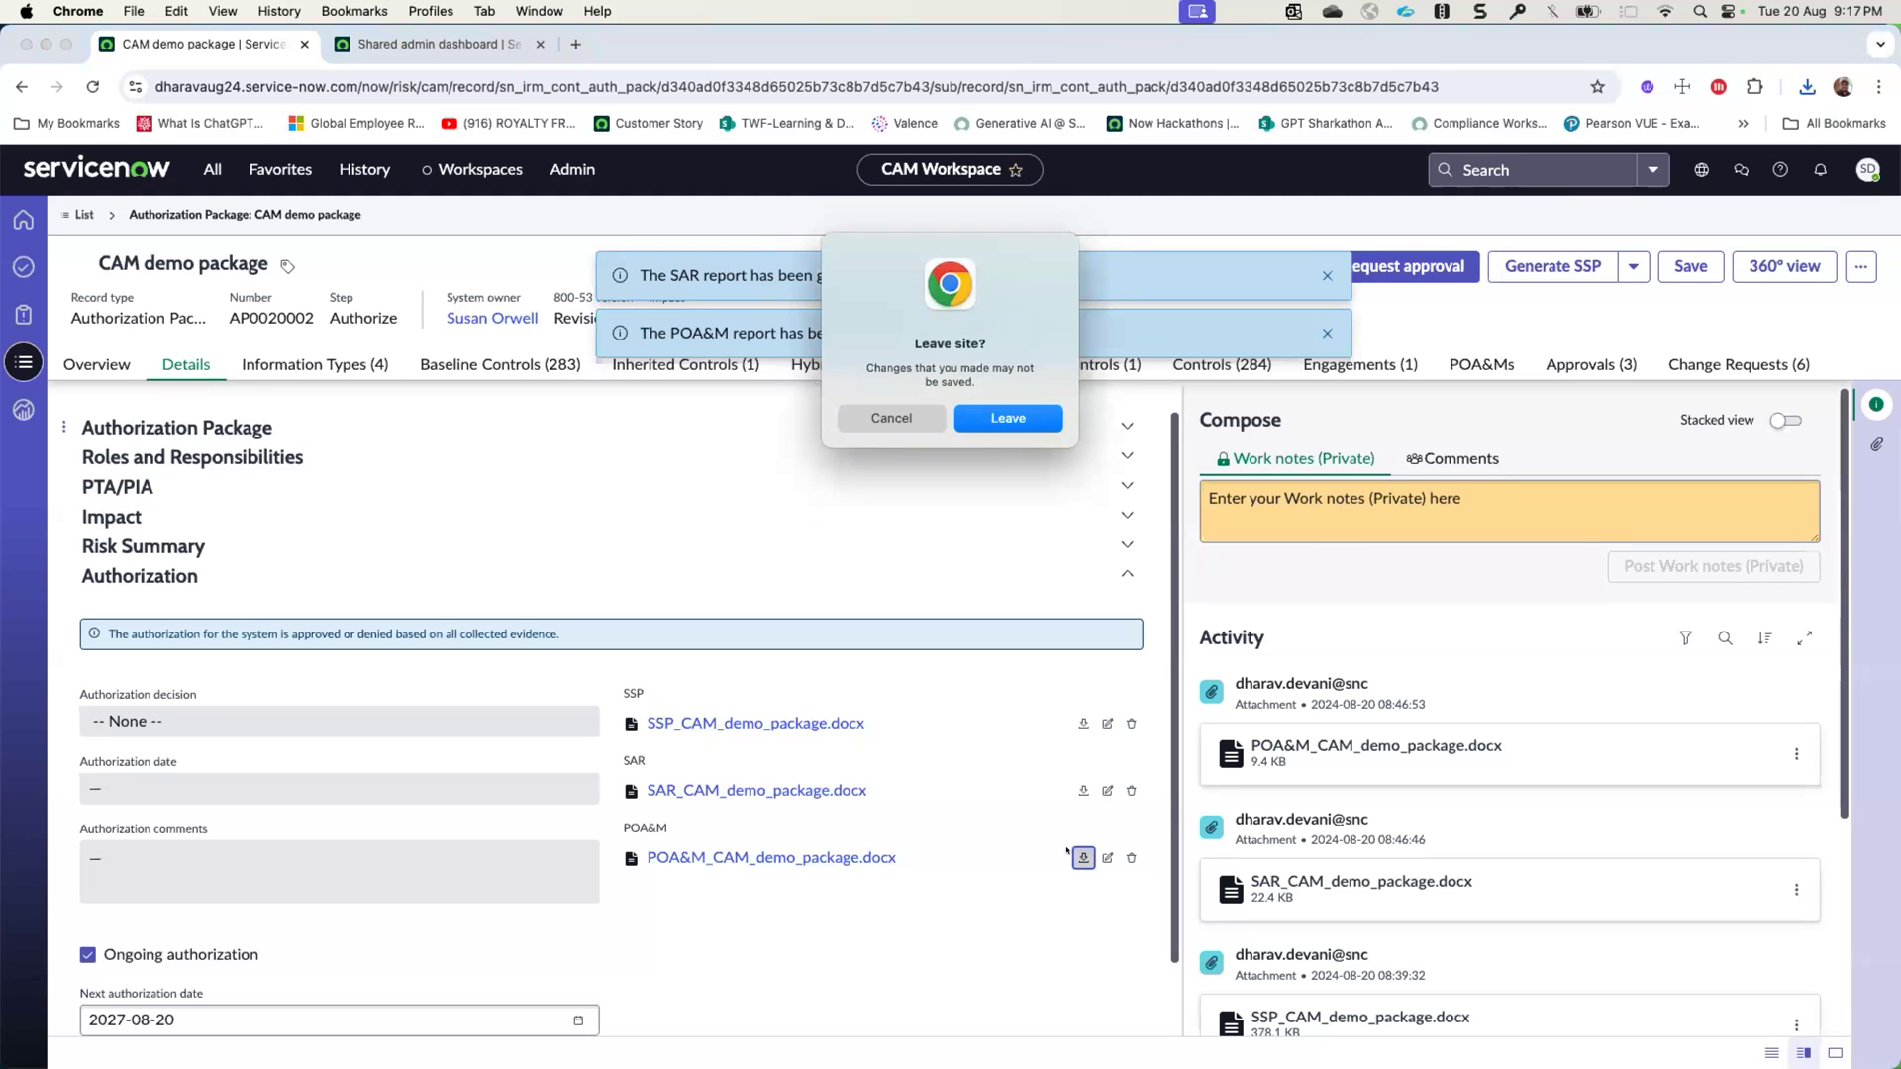
{"action": "left_click", "coordinate": [1020, 418]}
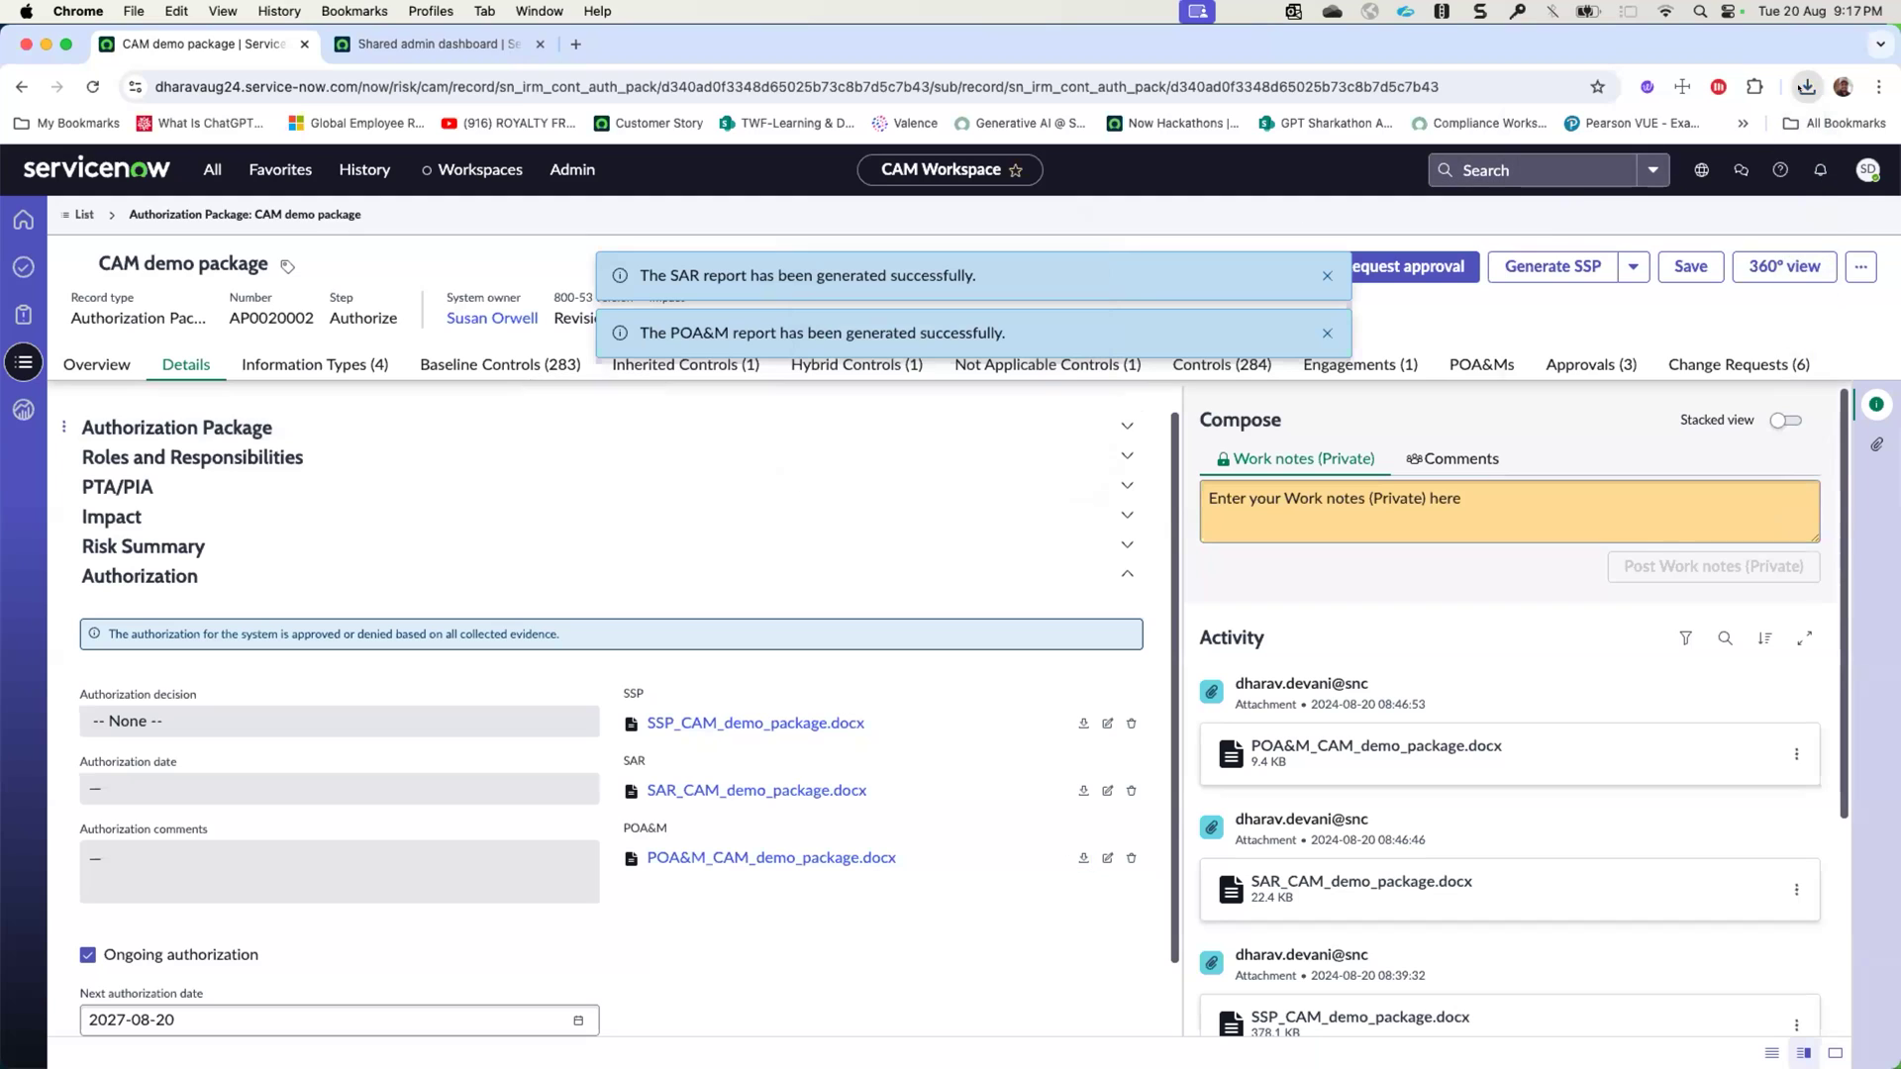
- Open the downloaded SAR report in Word, read it from the introduction through the scan results sections, and close it
{"action": "left_click", "coordinate": [1603, 238]}
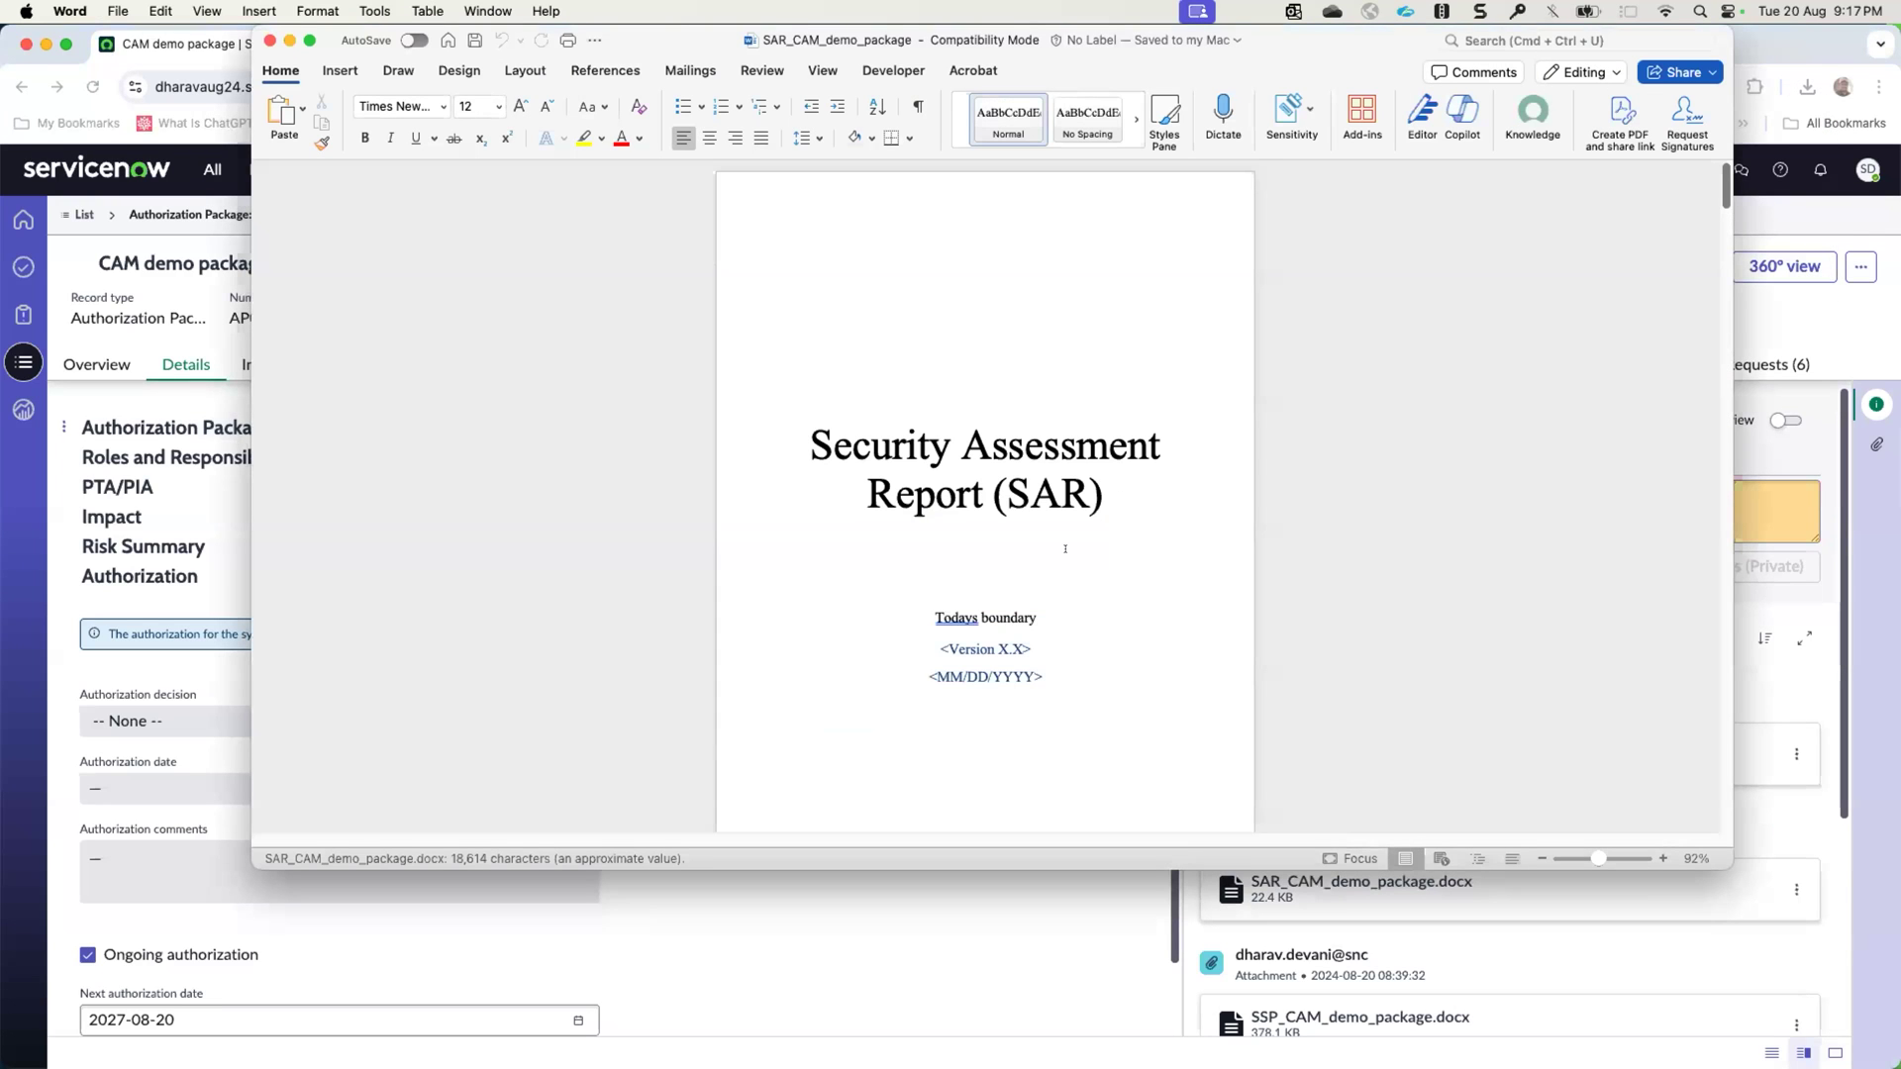
{"action": "scroll", "coordinate": [1065, 549], "scroll_direction": "down", "scroll_amount": 20}
{"action": "scroll", "coordinate": [1065, 549], "scroll_direction": "down", "scroll_amount": 10}
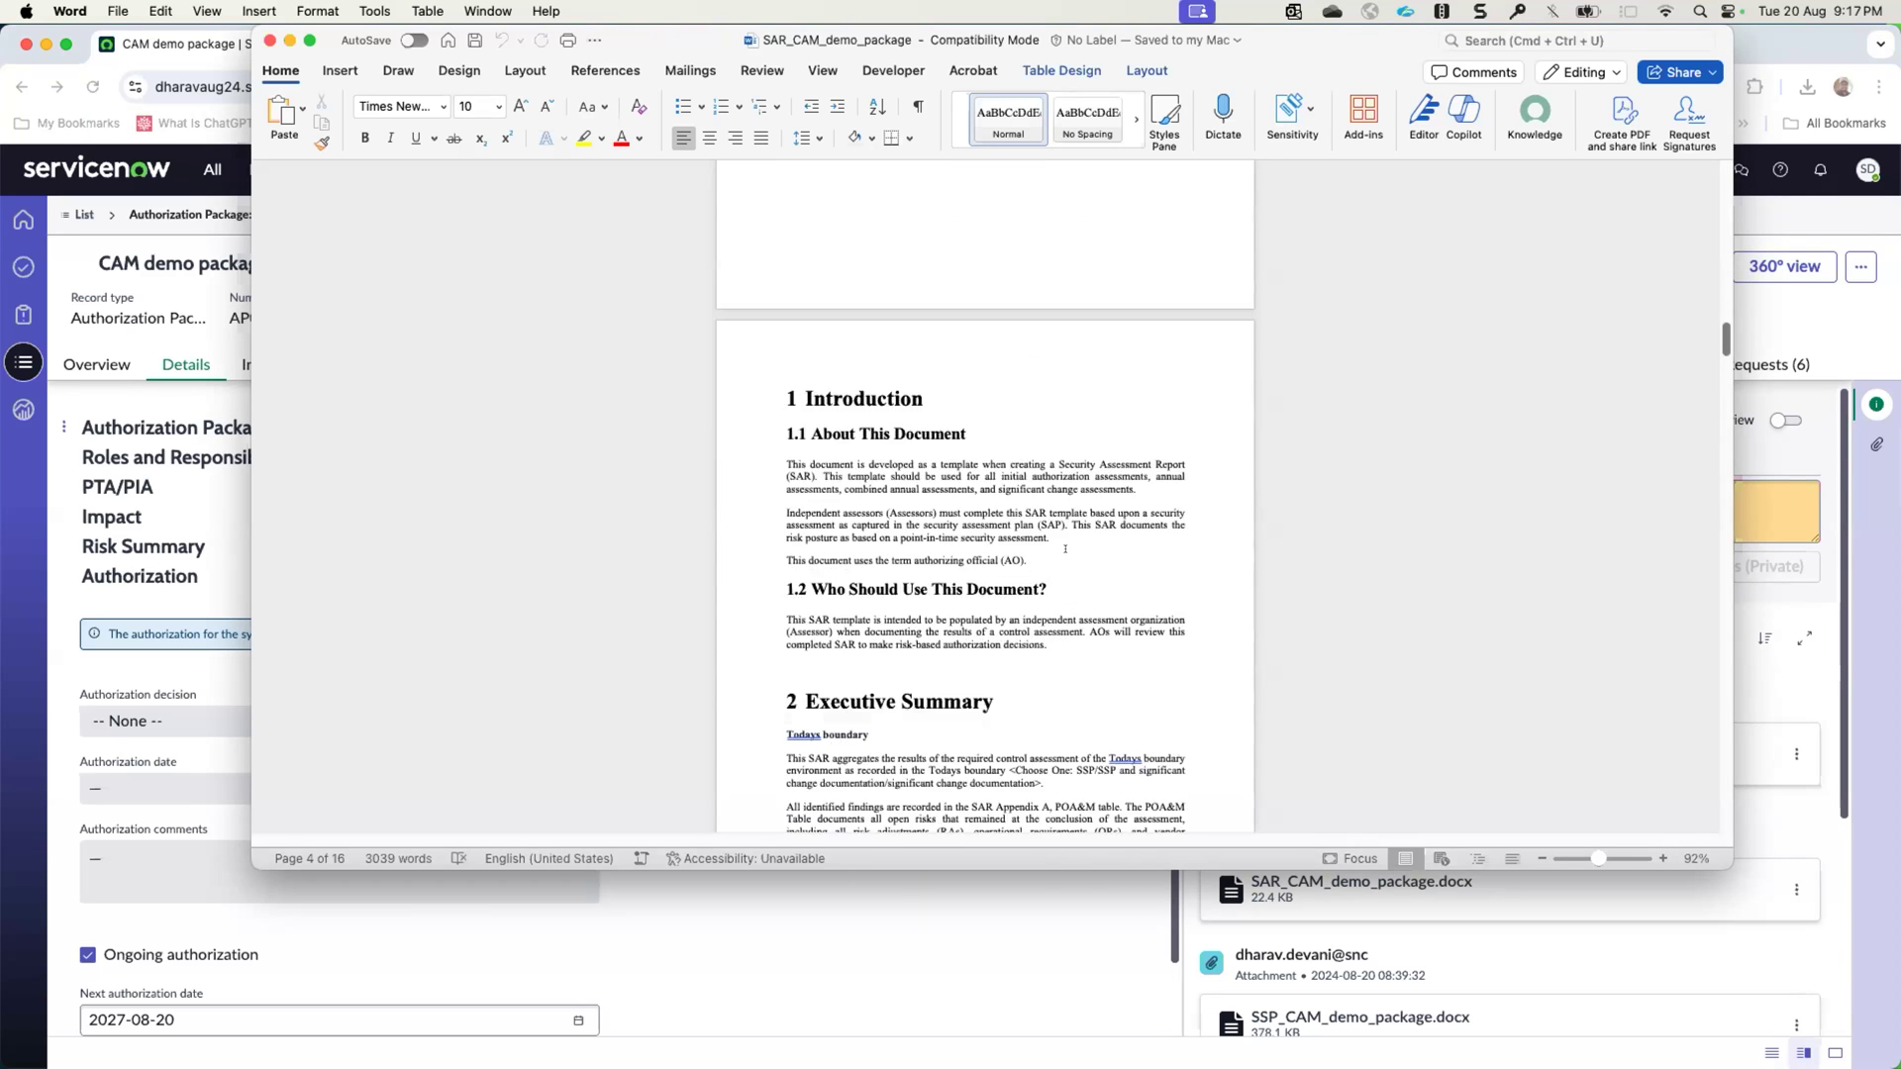
{"action": "scroll", "coordinate": [1065, 549], "scroll_direction": "down", "scroll_amount": 8}
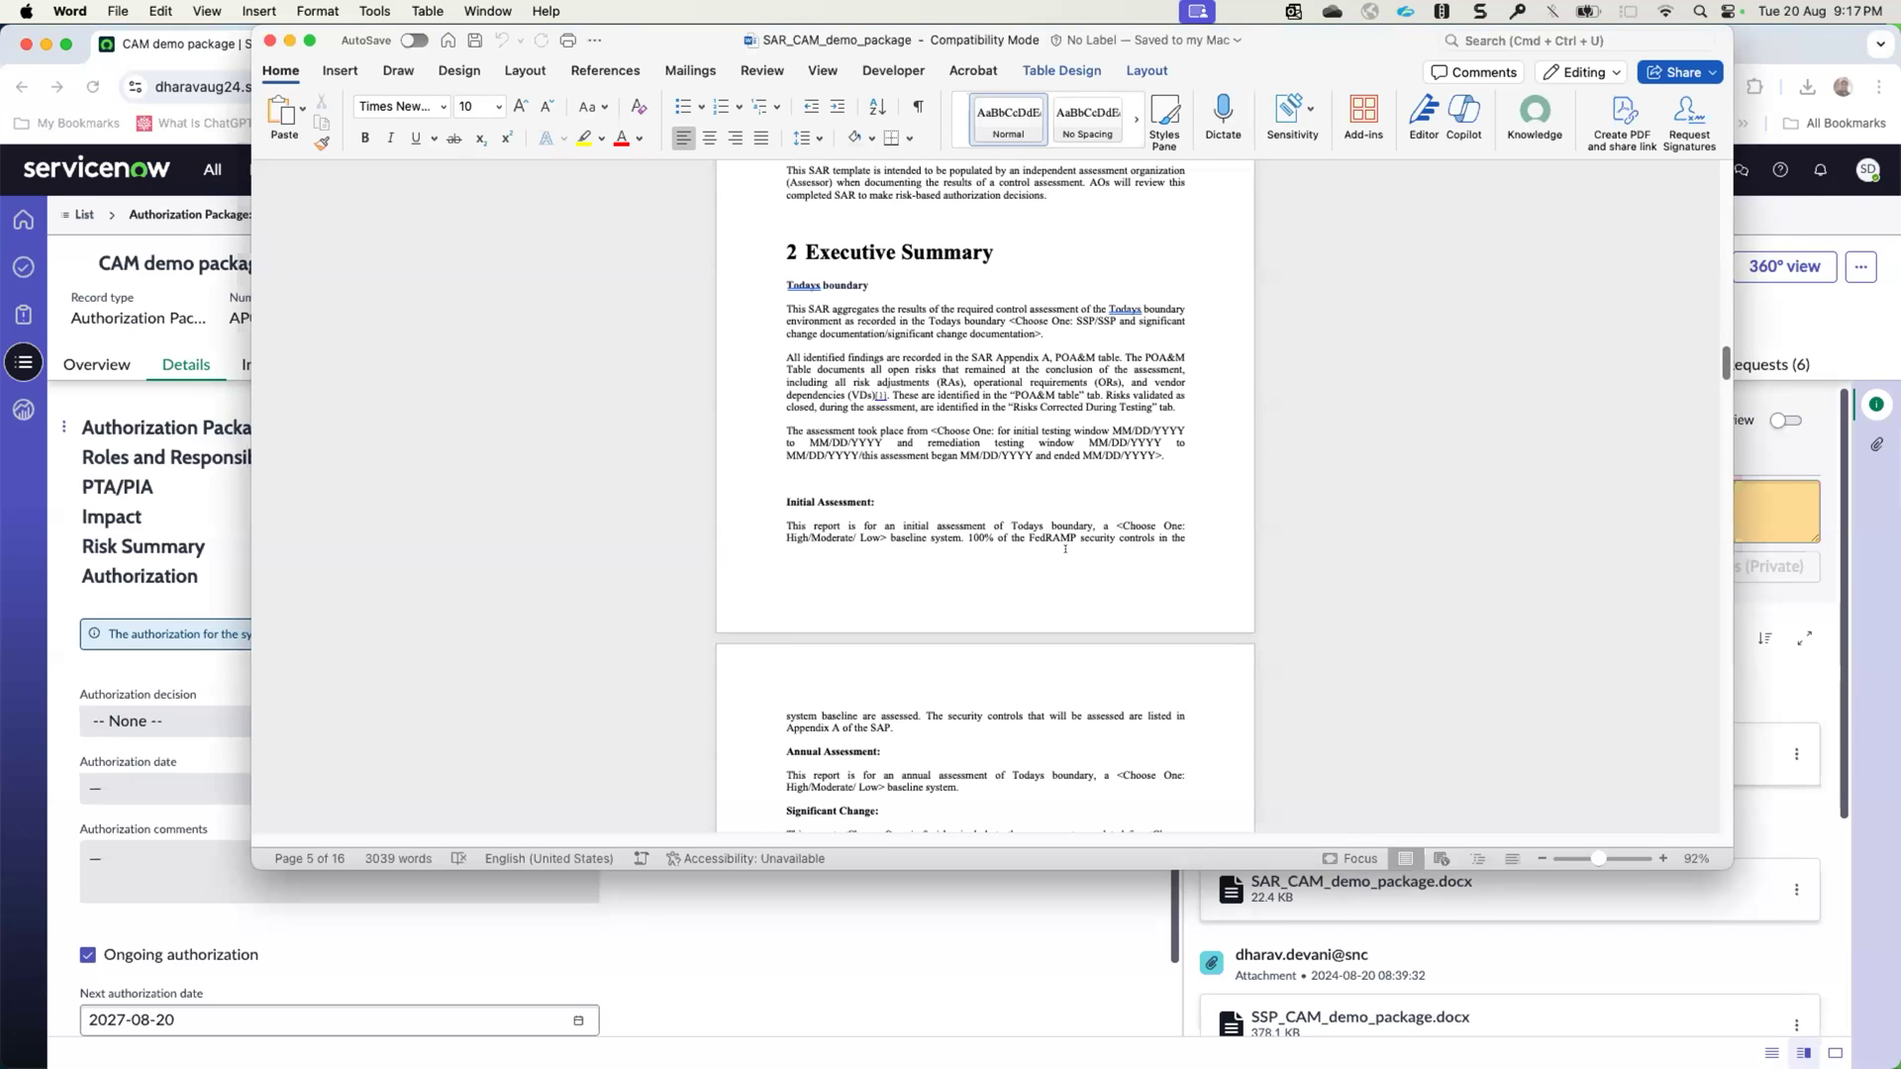
{"action": "scroll", "coordinate": [1065, 549], "scroll_direction": "down", "scroll_amount": 10}
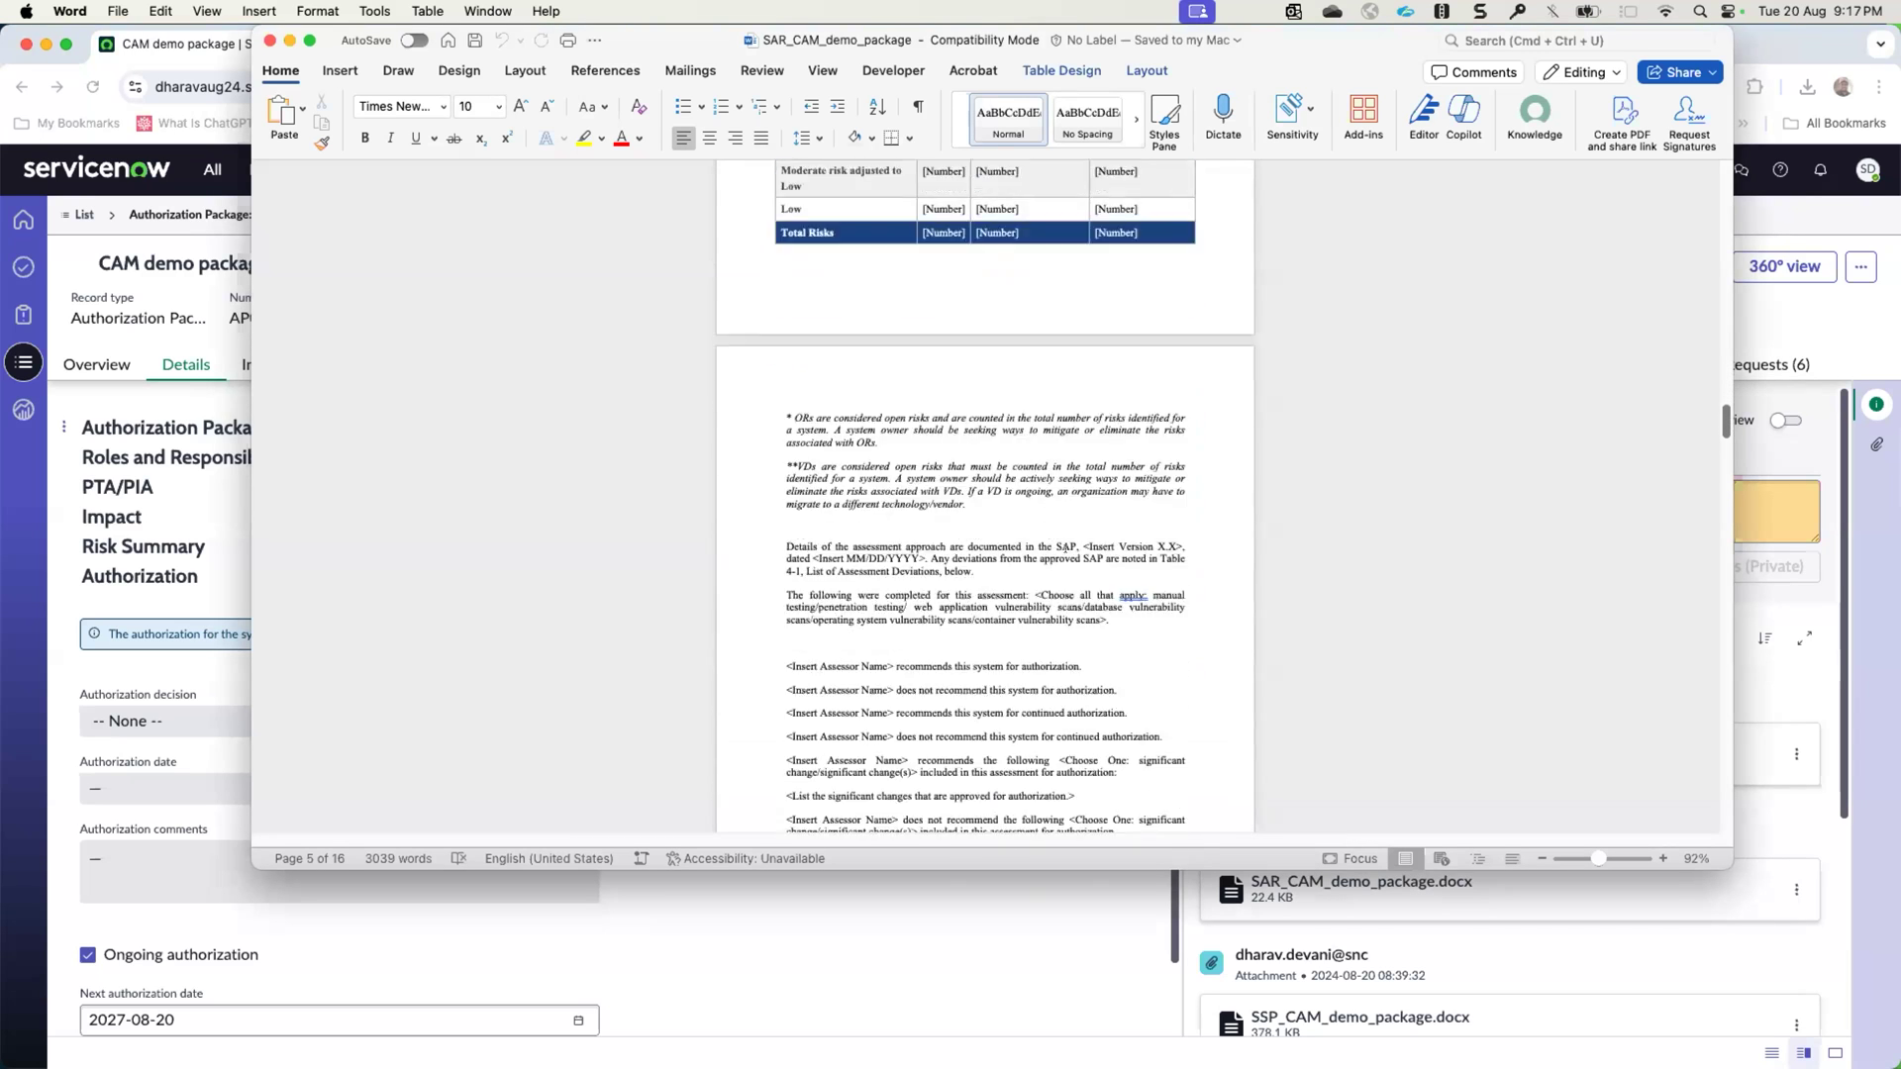
{"action": "scroll", "coordinate": [1065, 549], "scroll_direction": "down", "scroll_amount": 15}
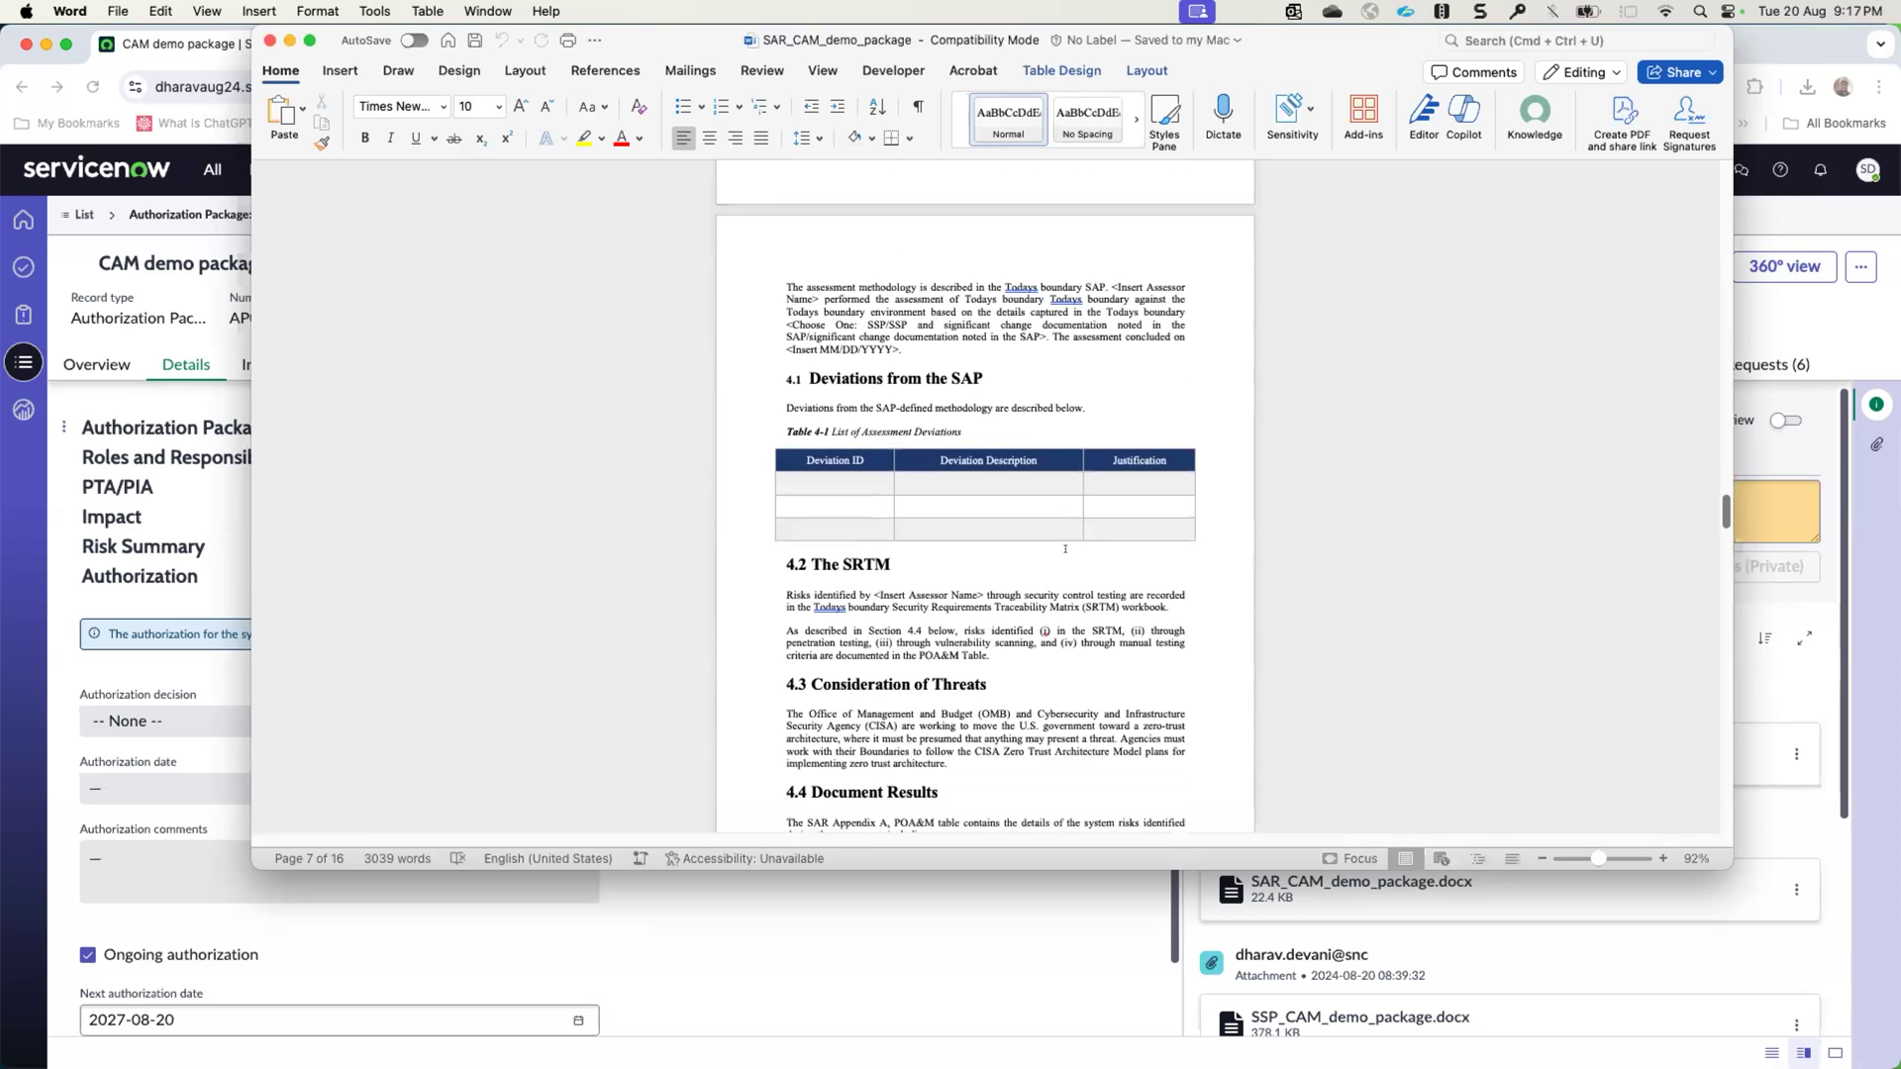
{"action": "scroll", "coordinate": [1065, 548], "scroll_direction": "down", "scroll_amount": 20}
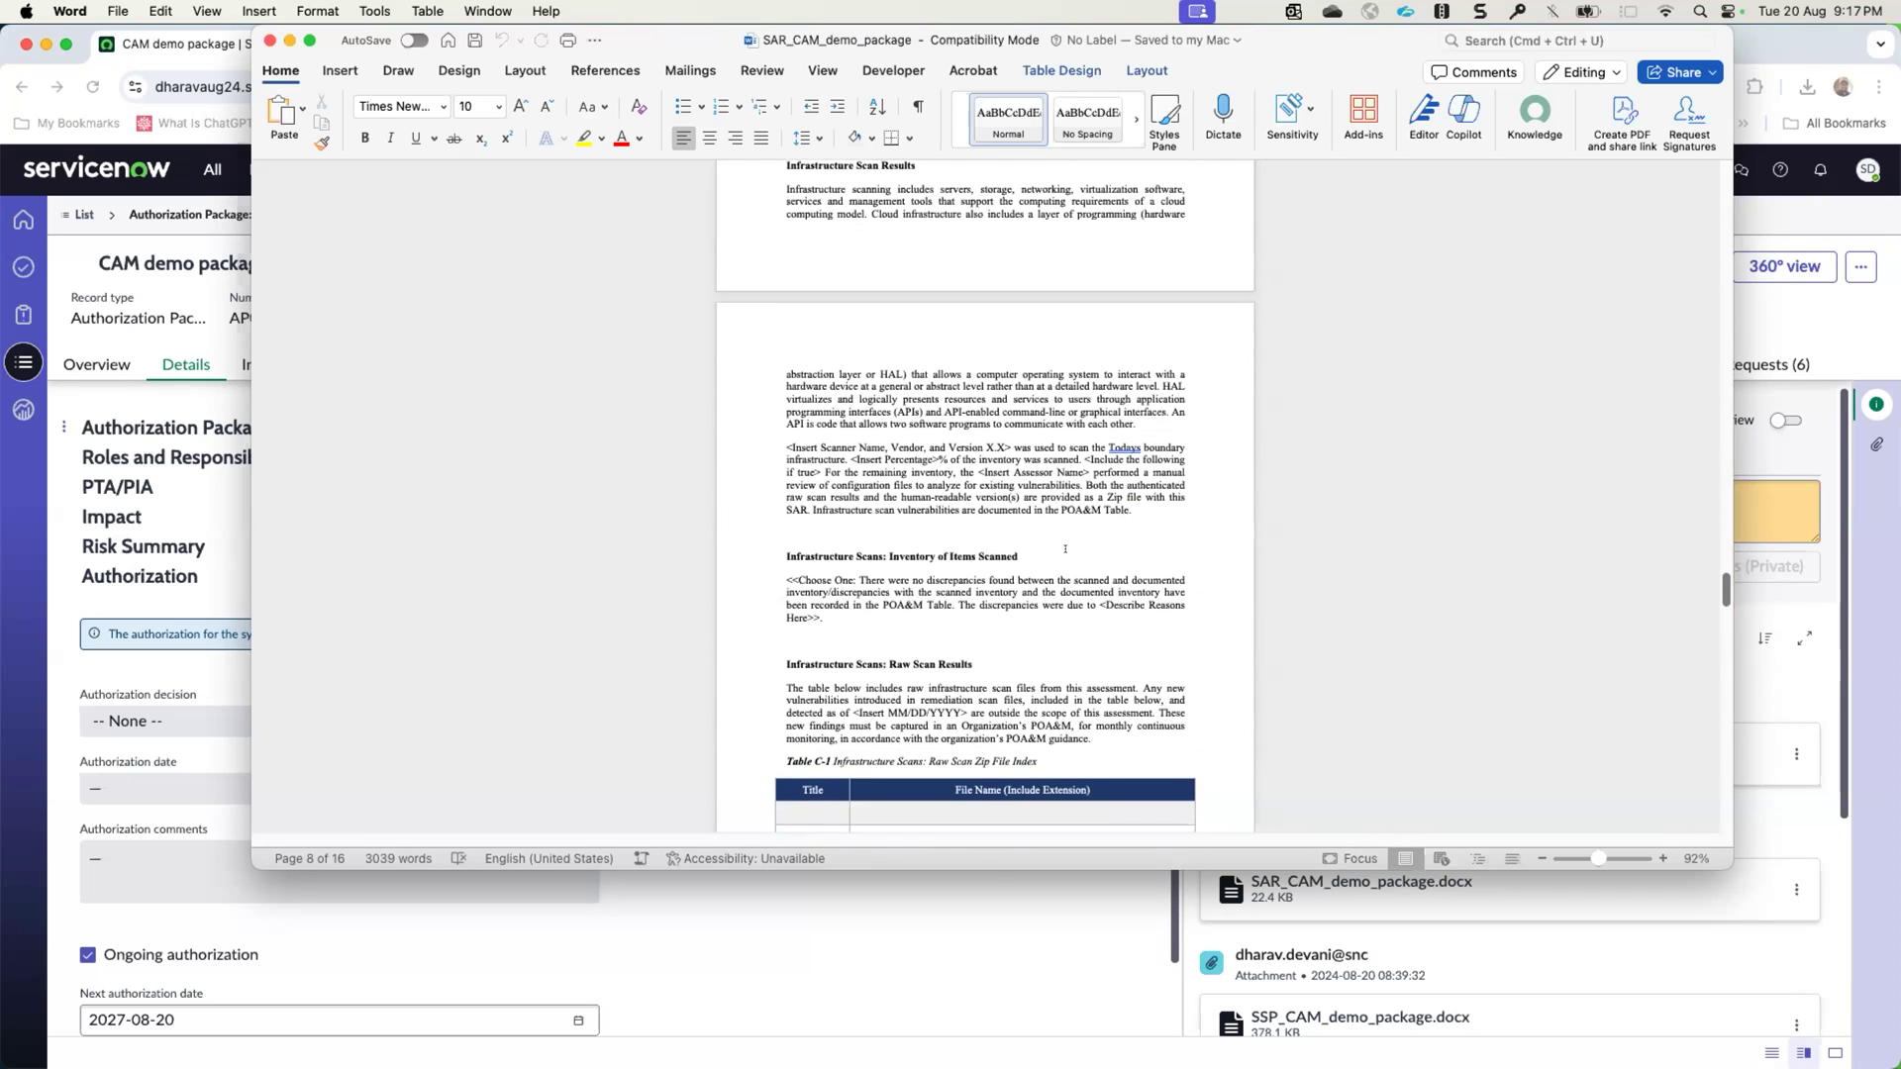
{"action": "scroll", "coordinate": [1065, 548], "scroll_direction": "down", "scroll_amount": 15}
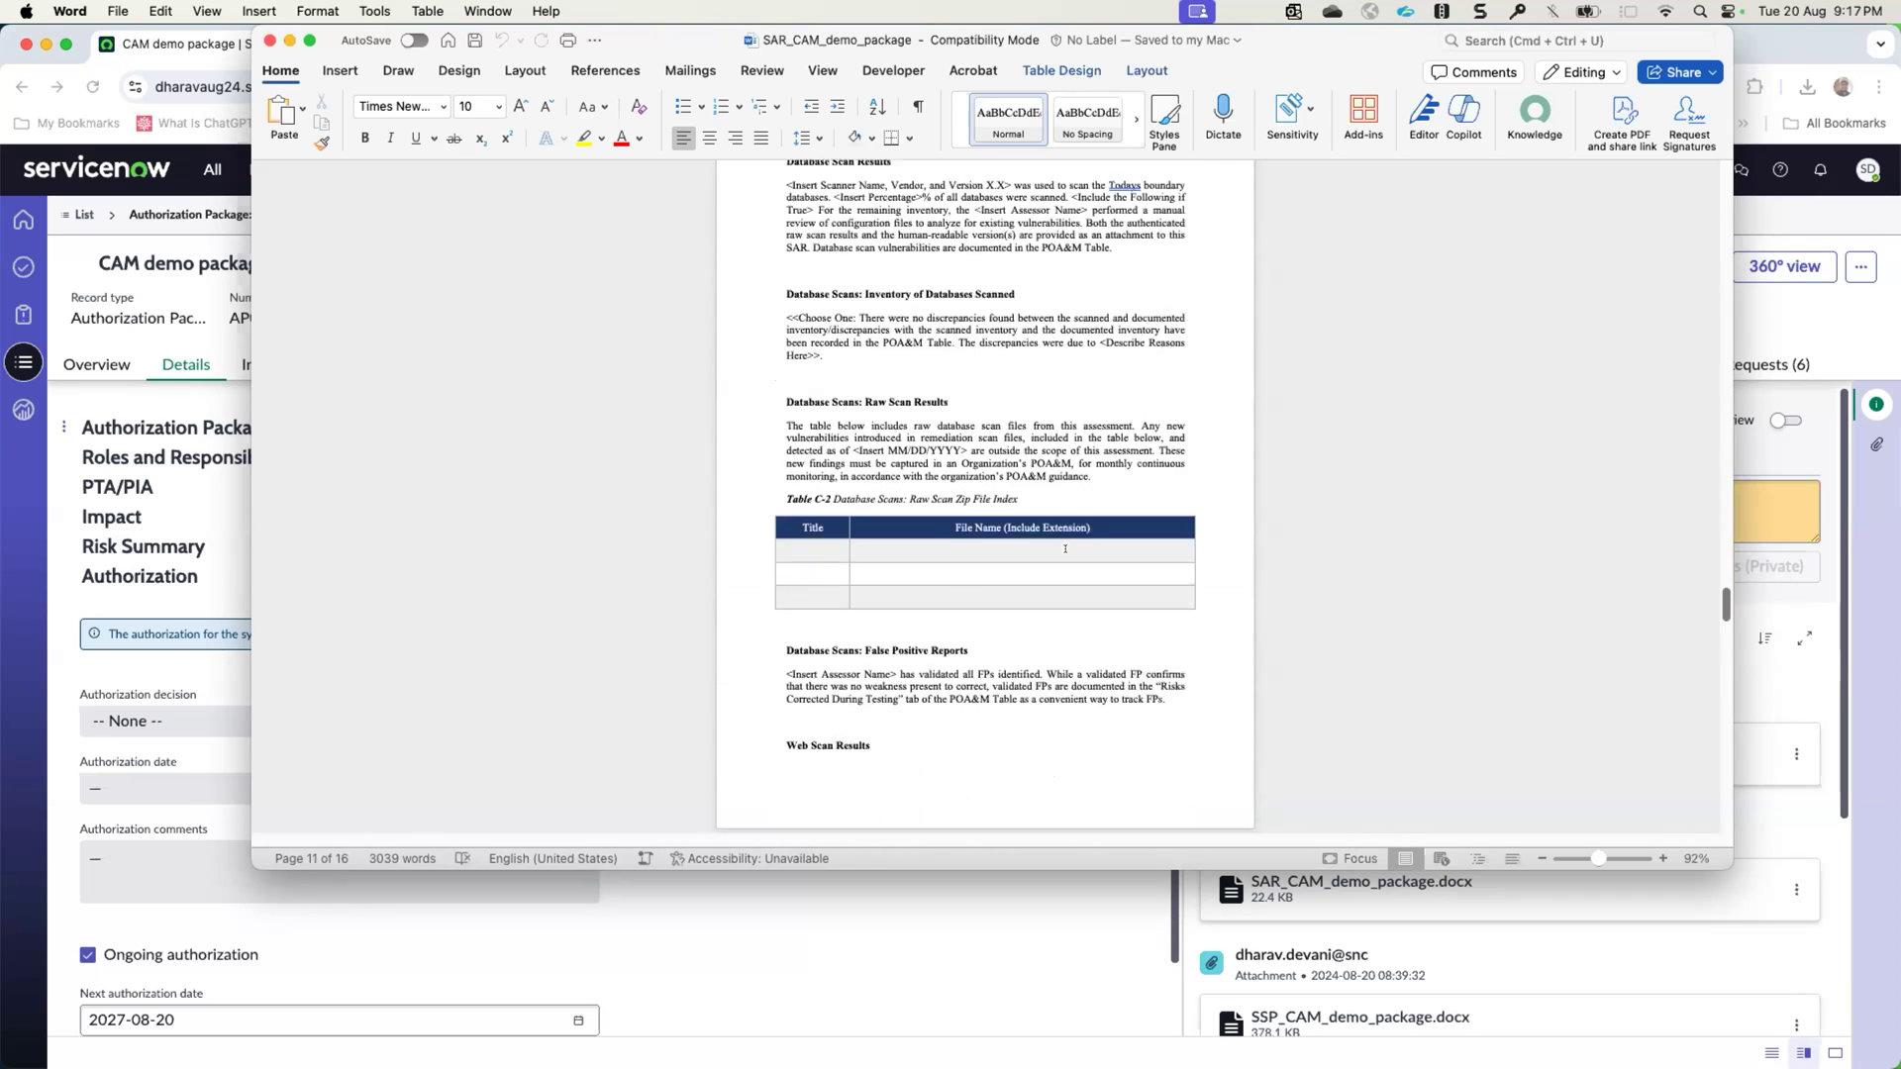
{"action": "scroll", "coordinate": [1066, 549], "scroll_direction": "down", "scroll_amount": 10}
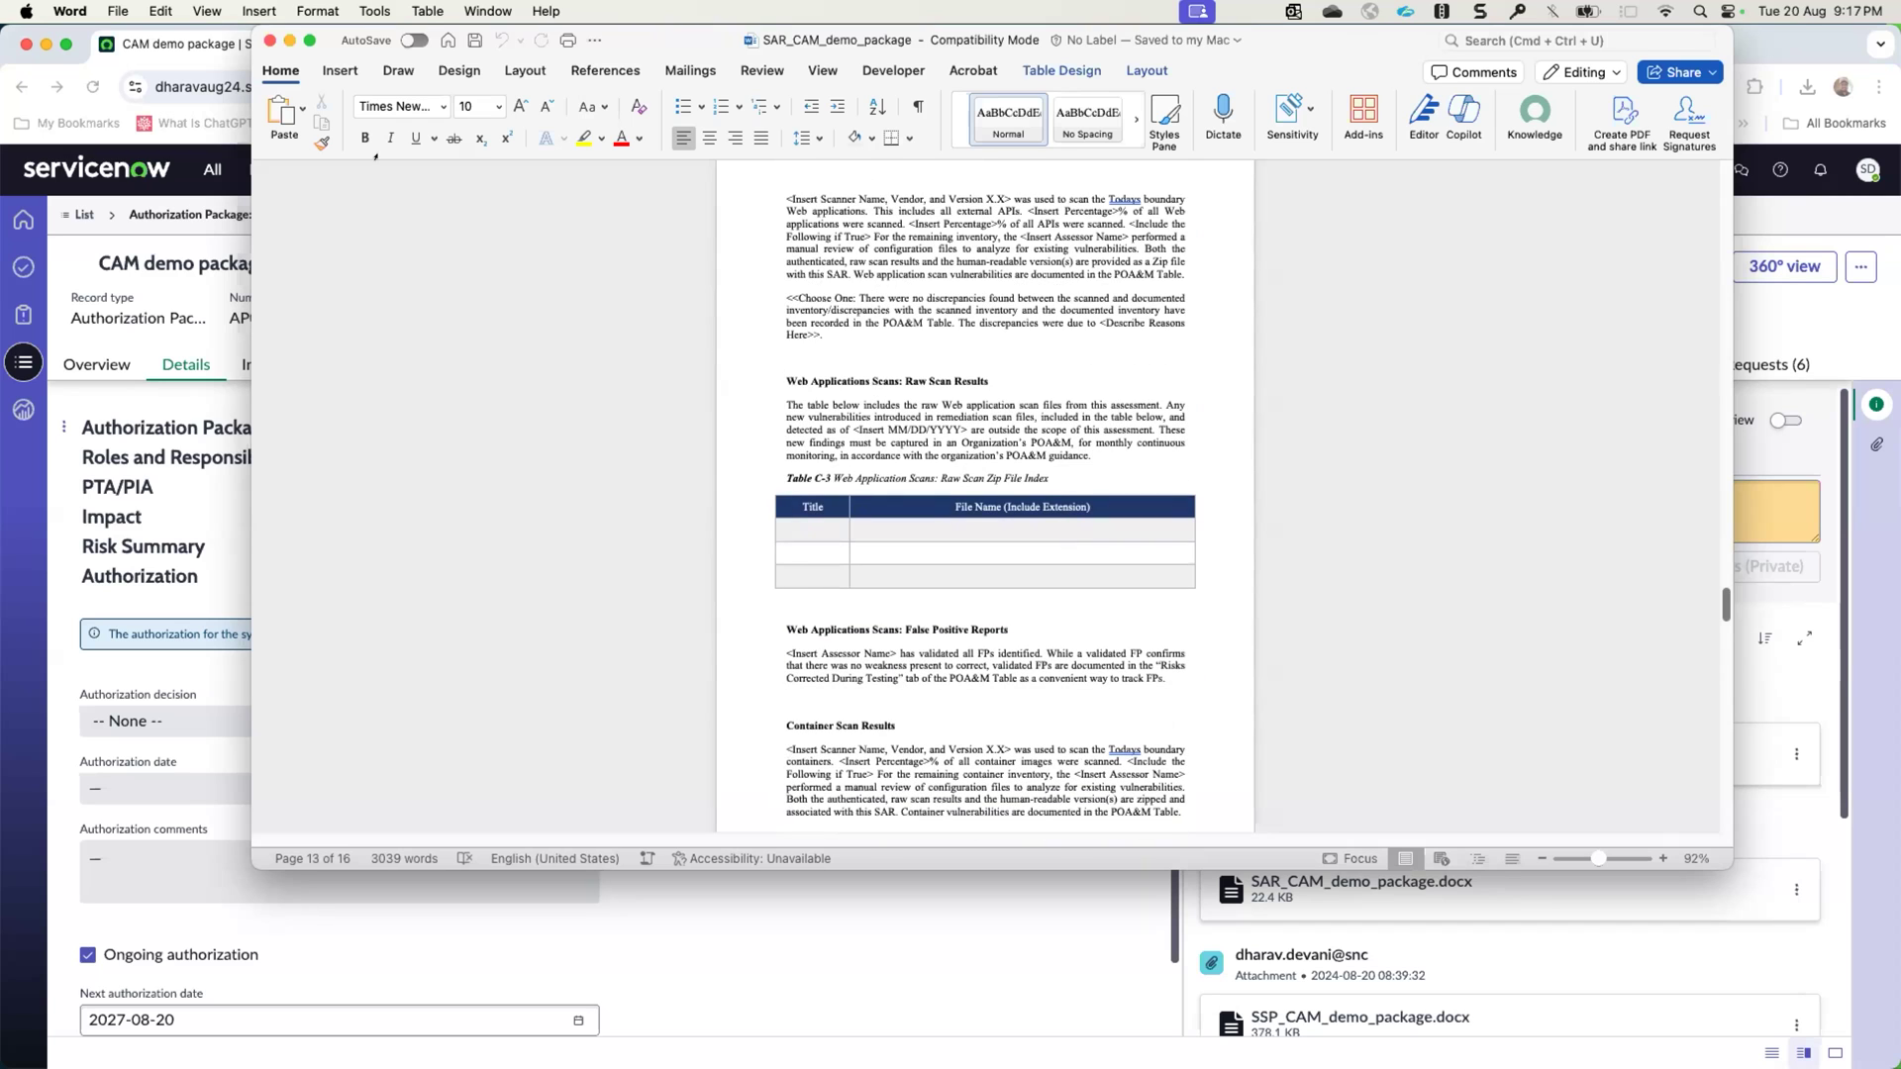
{"action": "left_click", "coordinate": [268, 41]}
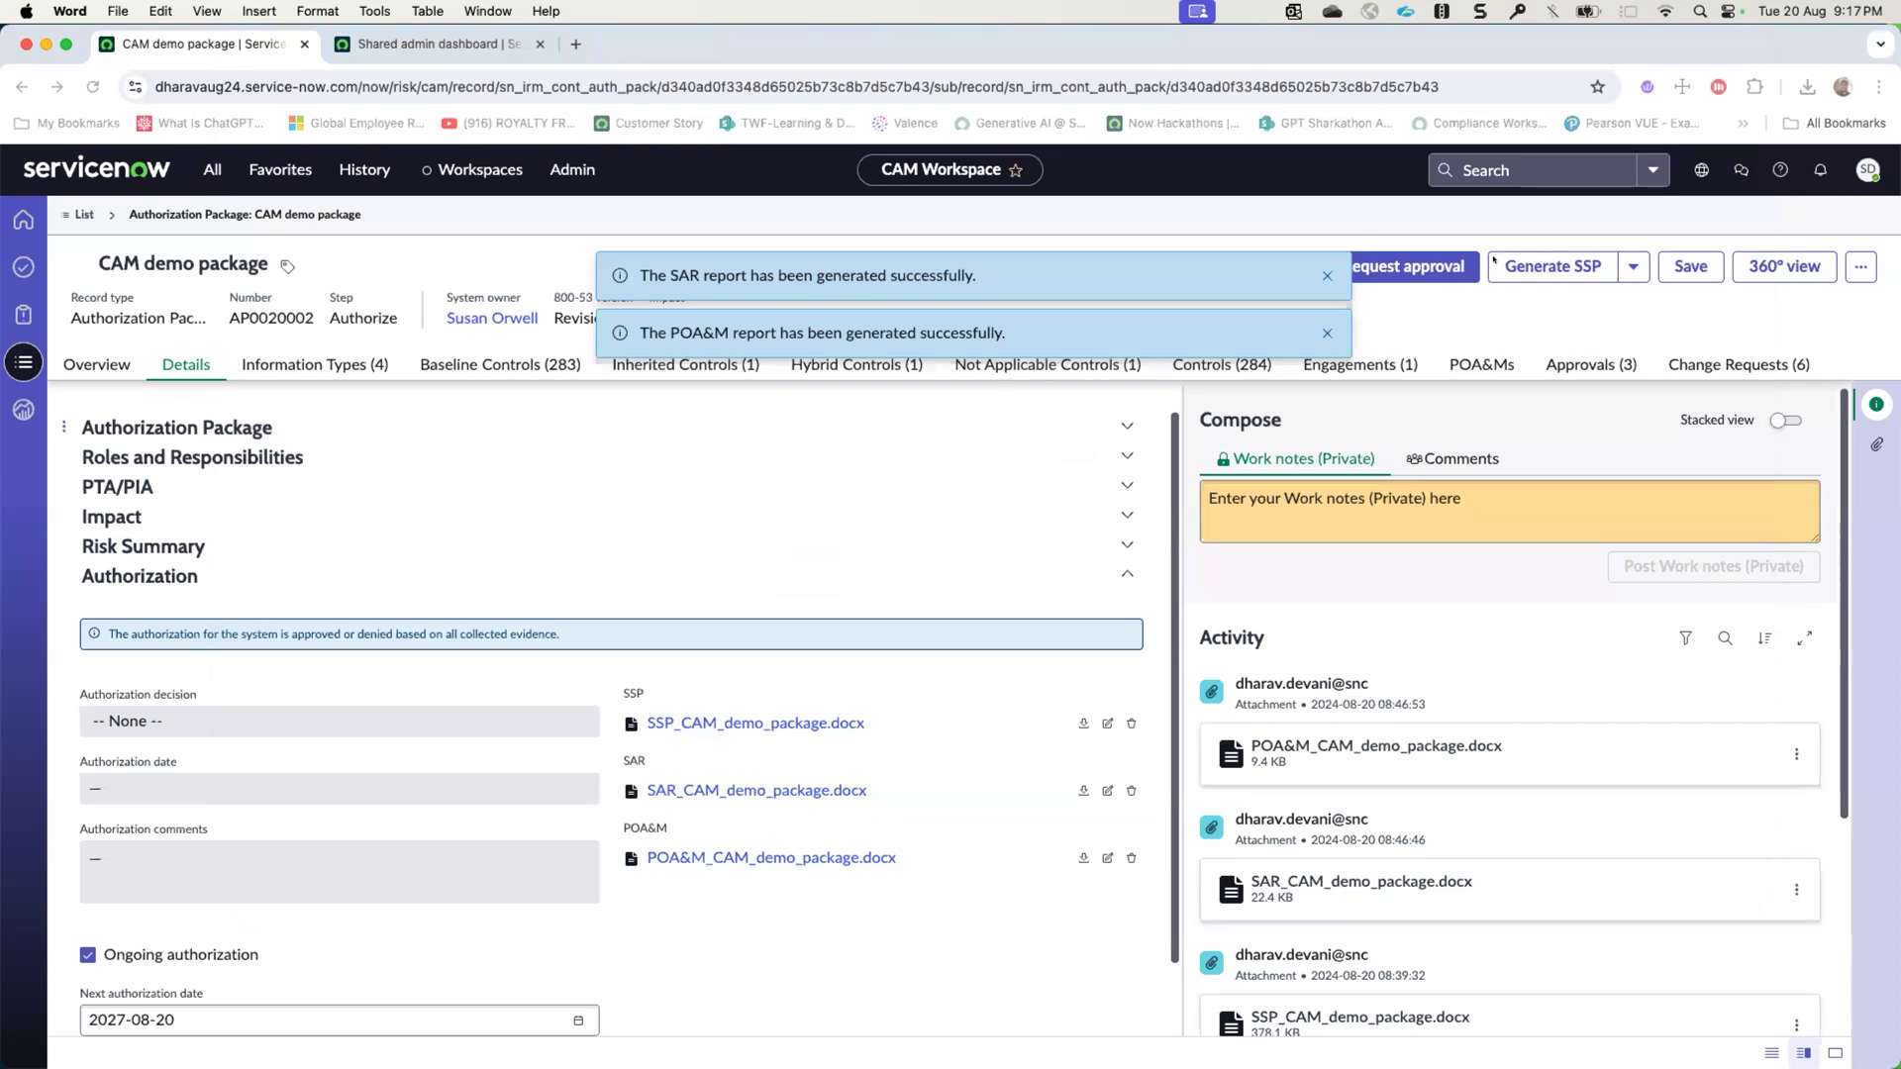
- Open the downloaded POA&M report in Word and review its overview, open POA&M, closed POA&M and record of changes tables
{"action": "left_click", "coordinate": [1807, 87]}
{"action": "left_click", "coordinate": [1664, 168]}
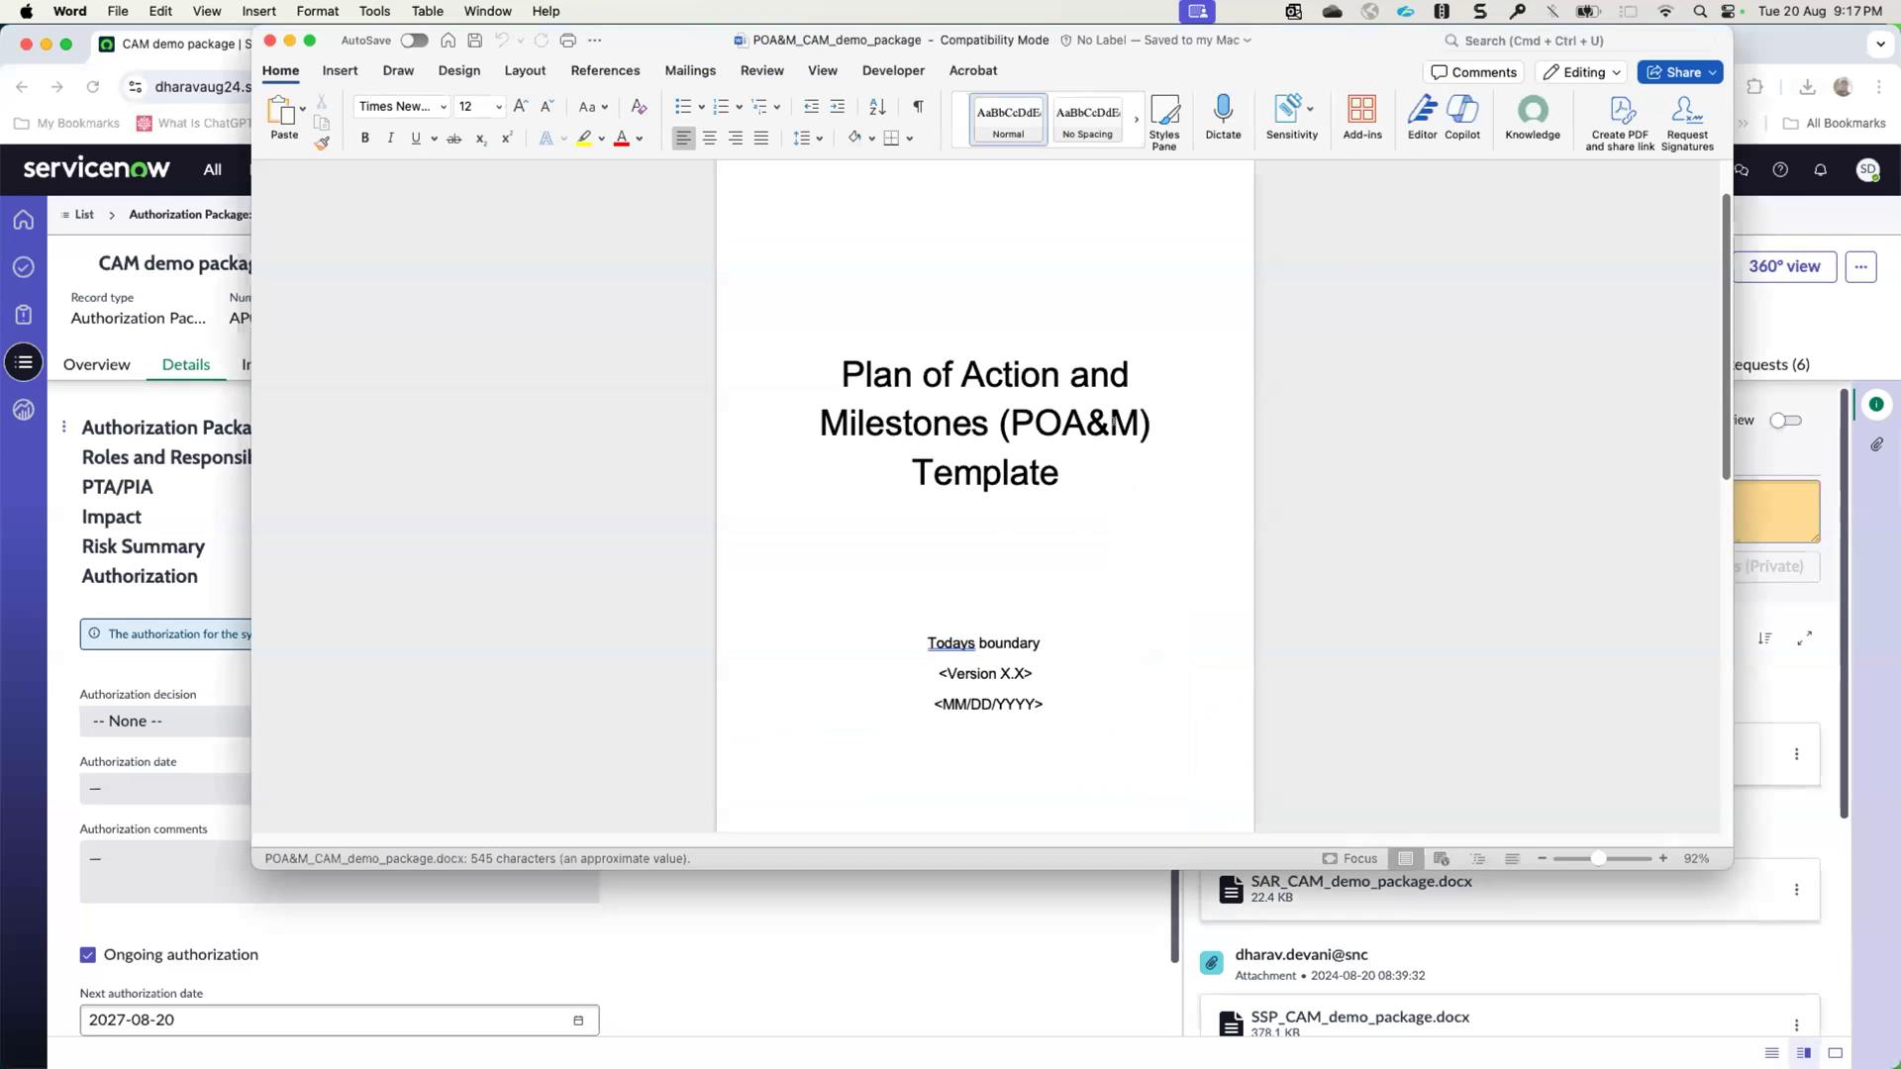
{"action": "scroll", "coordinate": [1113, 423], "scroll_direction": "down", "scroll_amount": 10}
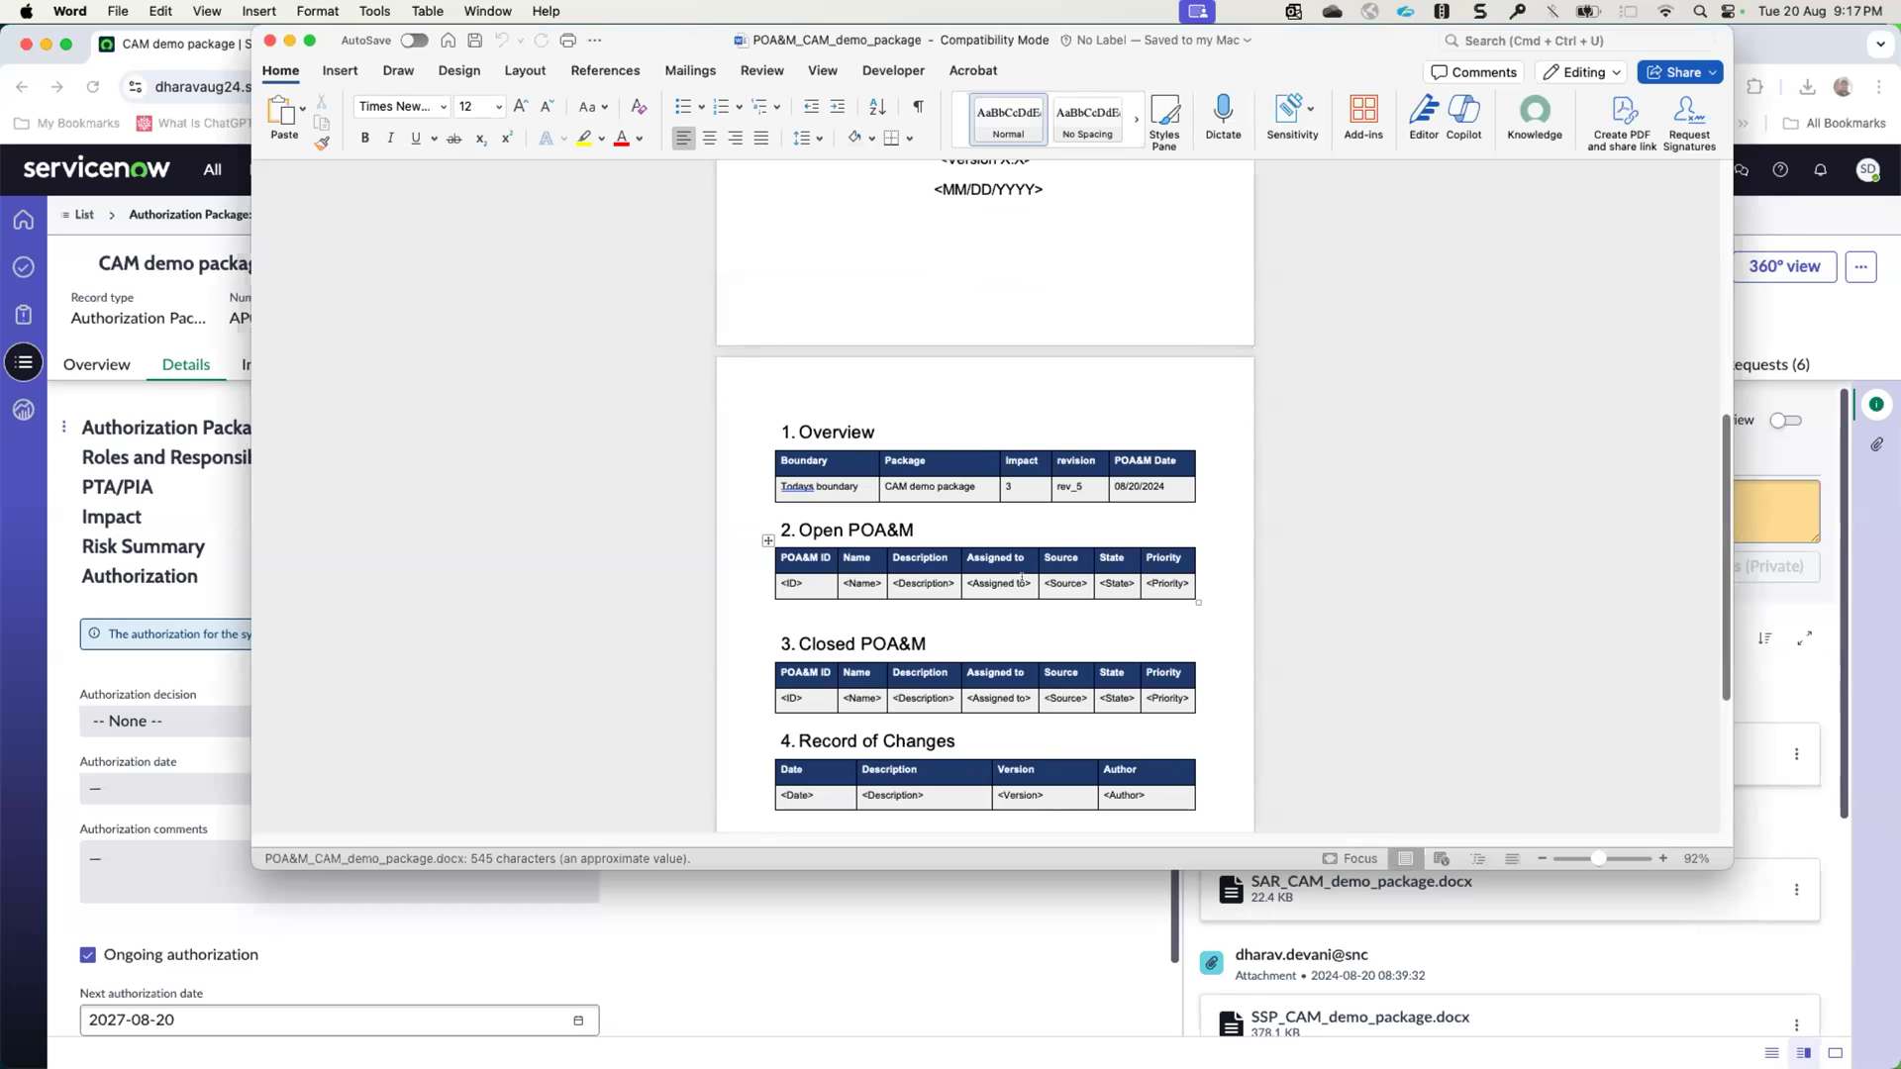
{"action": "scroll", "coordinate": [795, 588], "scroll_direction": "down", "scroll_amount": 5}
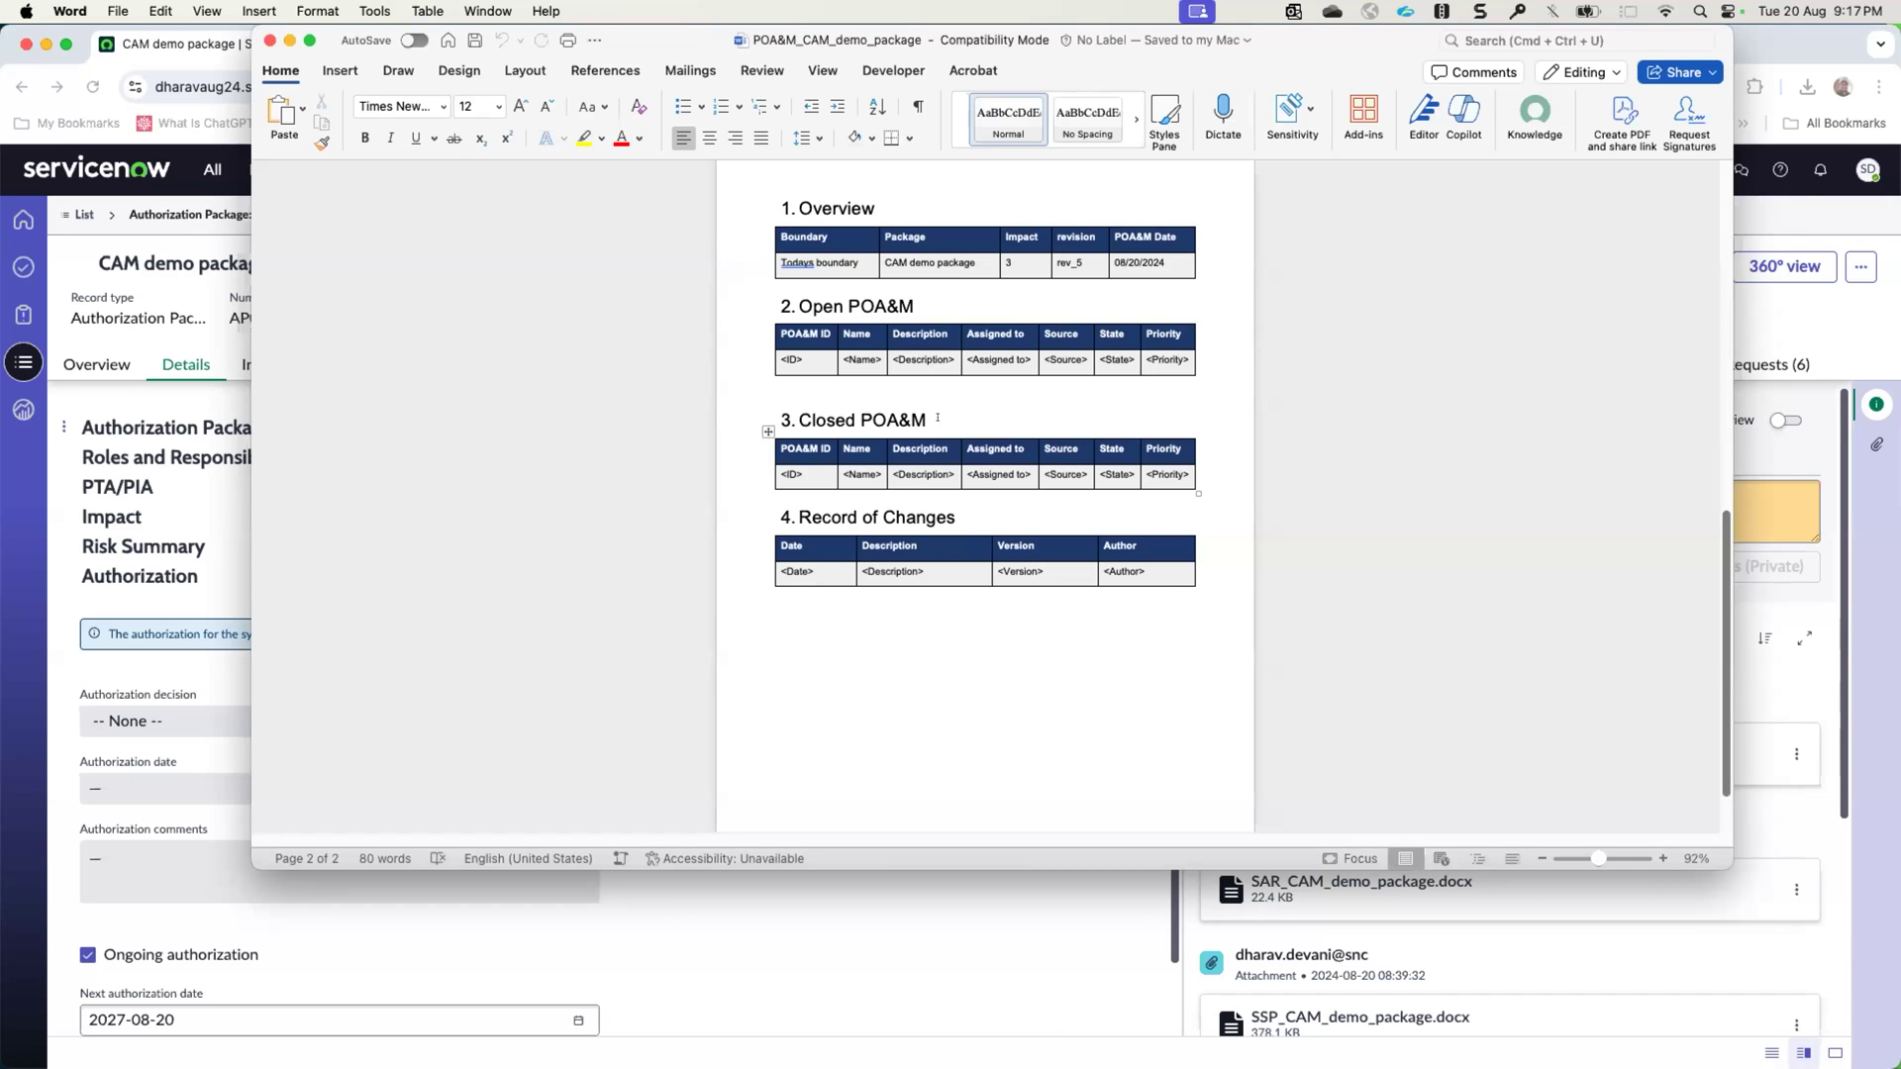
- Return to the POA&M report's cover page, close the document, and dismiss the report notifications on the CAM demo package
{"action": "scroll", "coordinate": [777, 310], "scroll_direction": "up", "scroll_amount": 10}
{"action": "scroll", "coordinate": [864, 325], "scroll_direction": "up", "scroll_amount": 3}
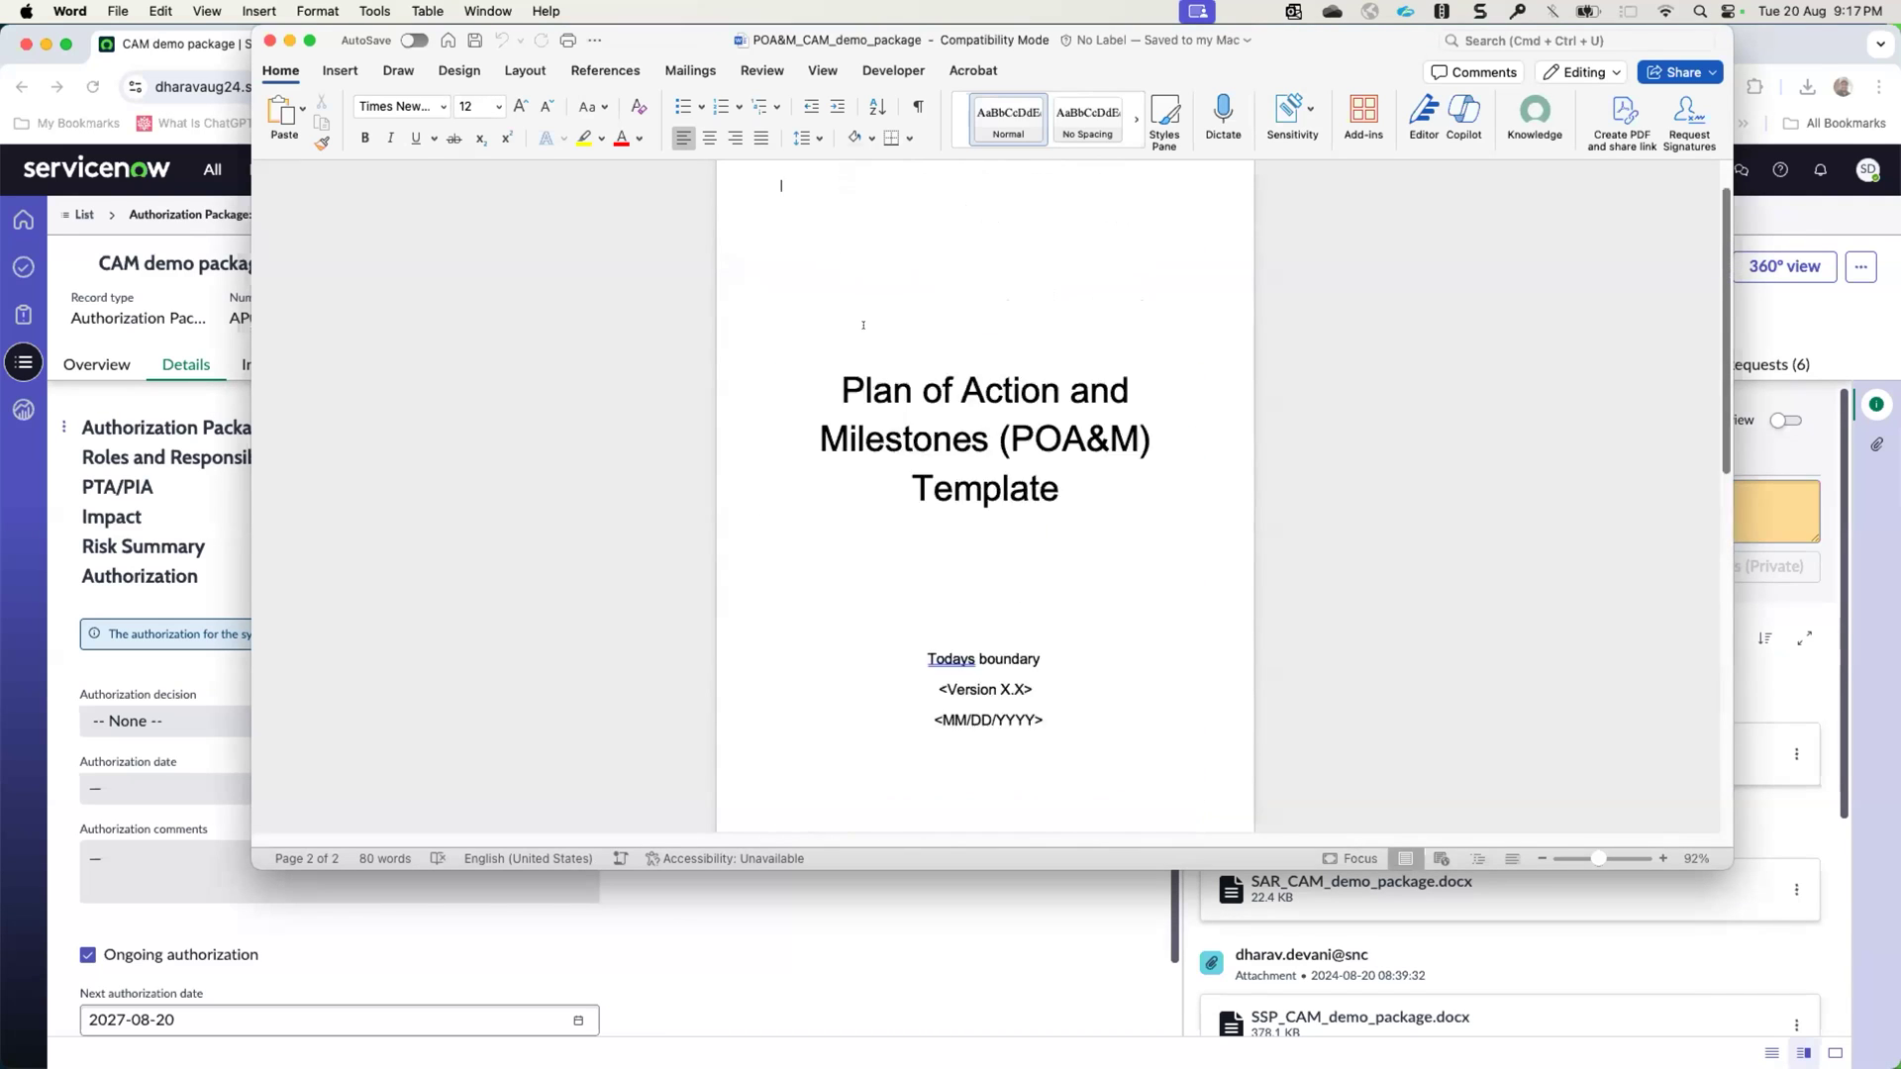
{"action": "left_click", "coordinate": [268, 40]}
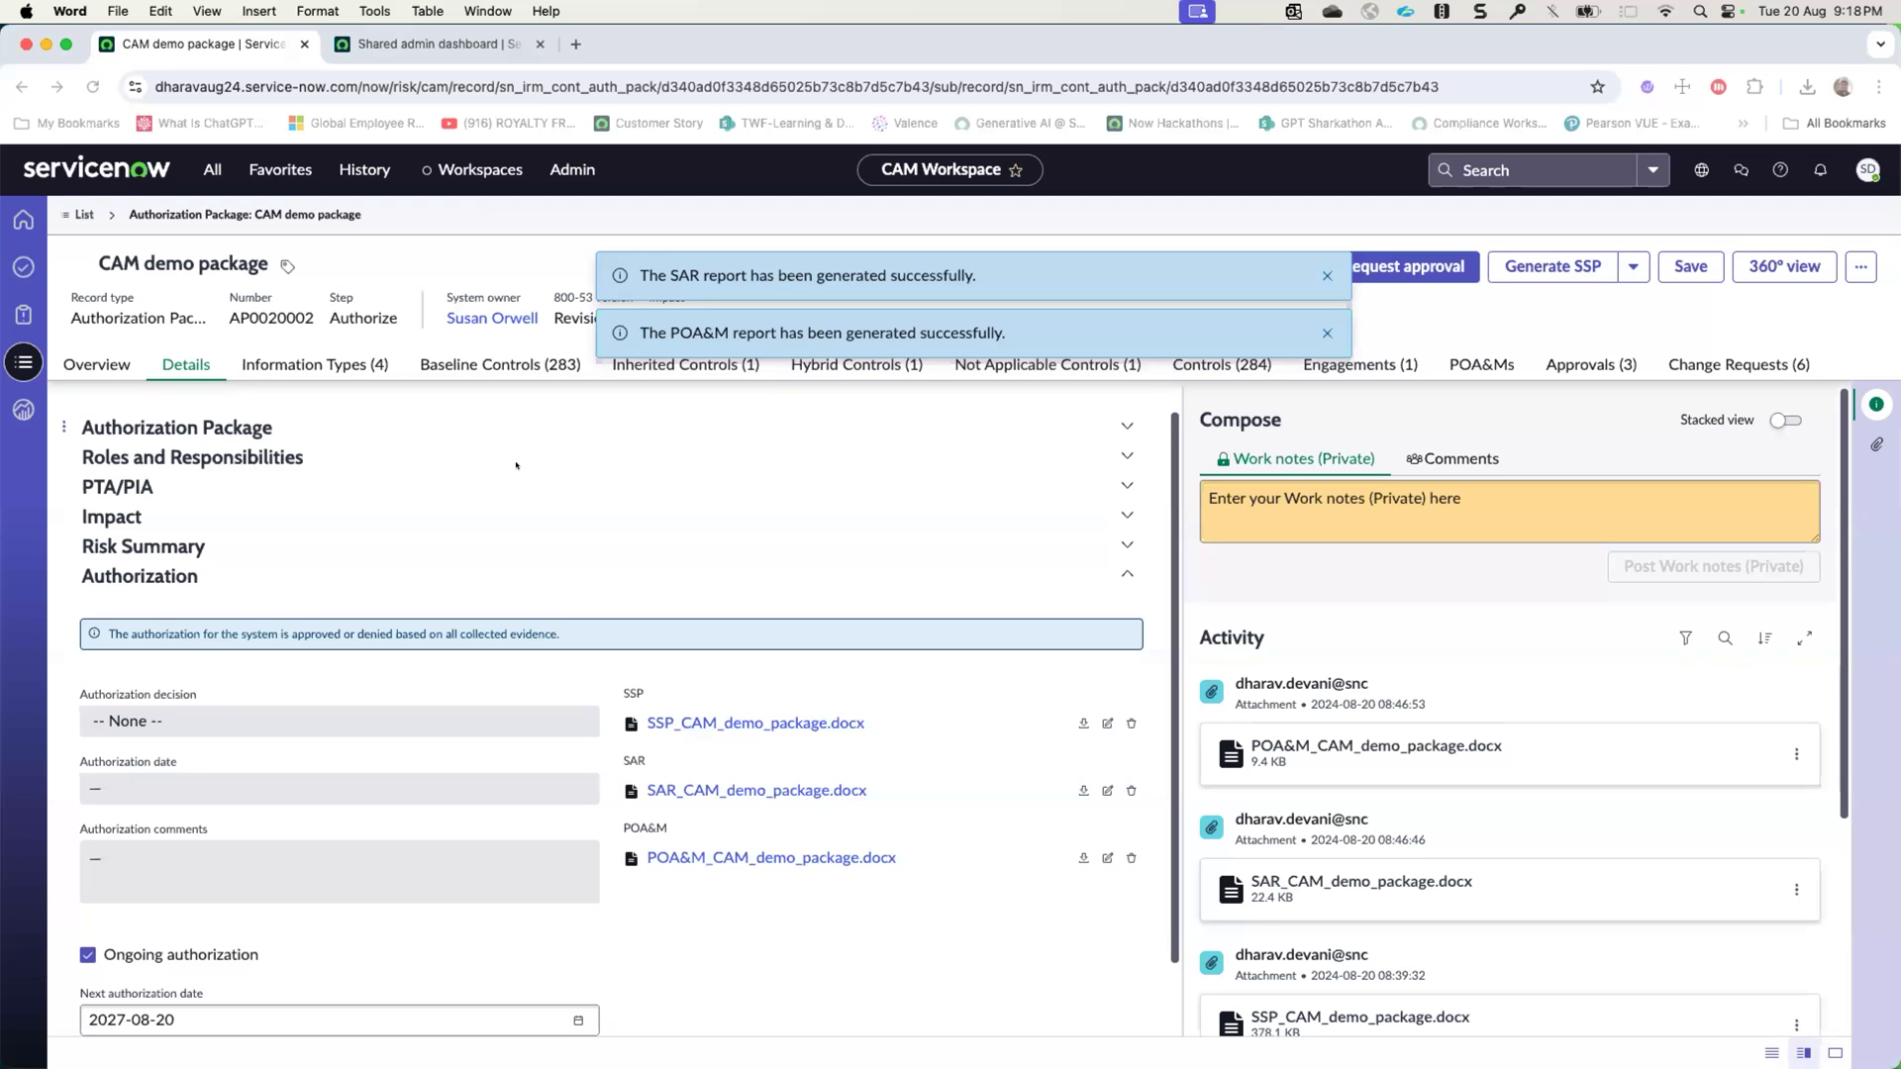
{"action": "left_click", "coordinate": [1318, 248]}
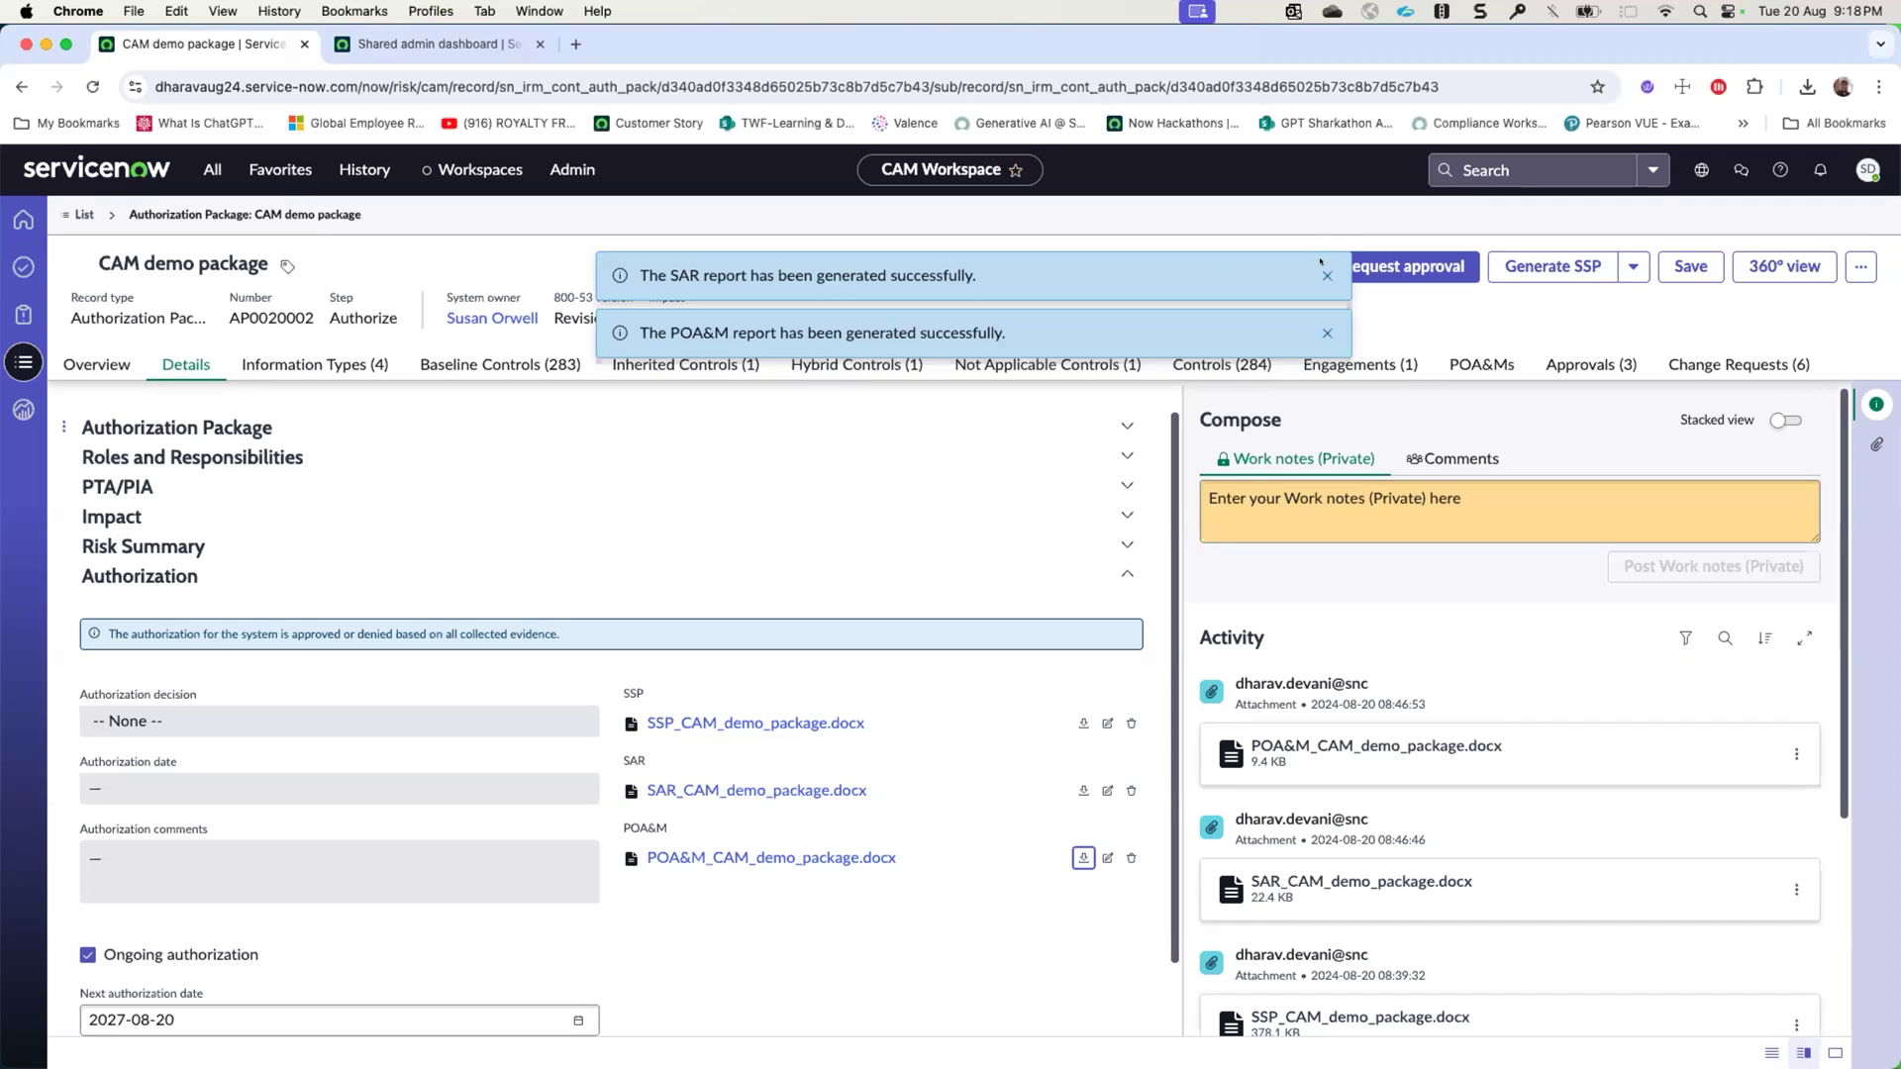
{"action": "left_click", "coordinate": [1326, 275]}
{"action": "left_click", "coordinate": [1327, 275]}
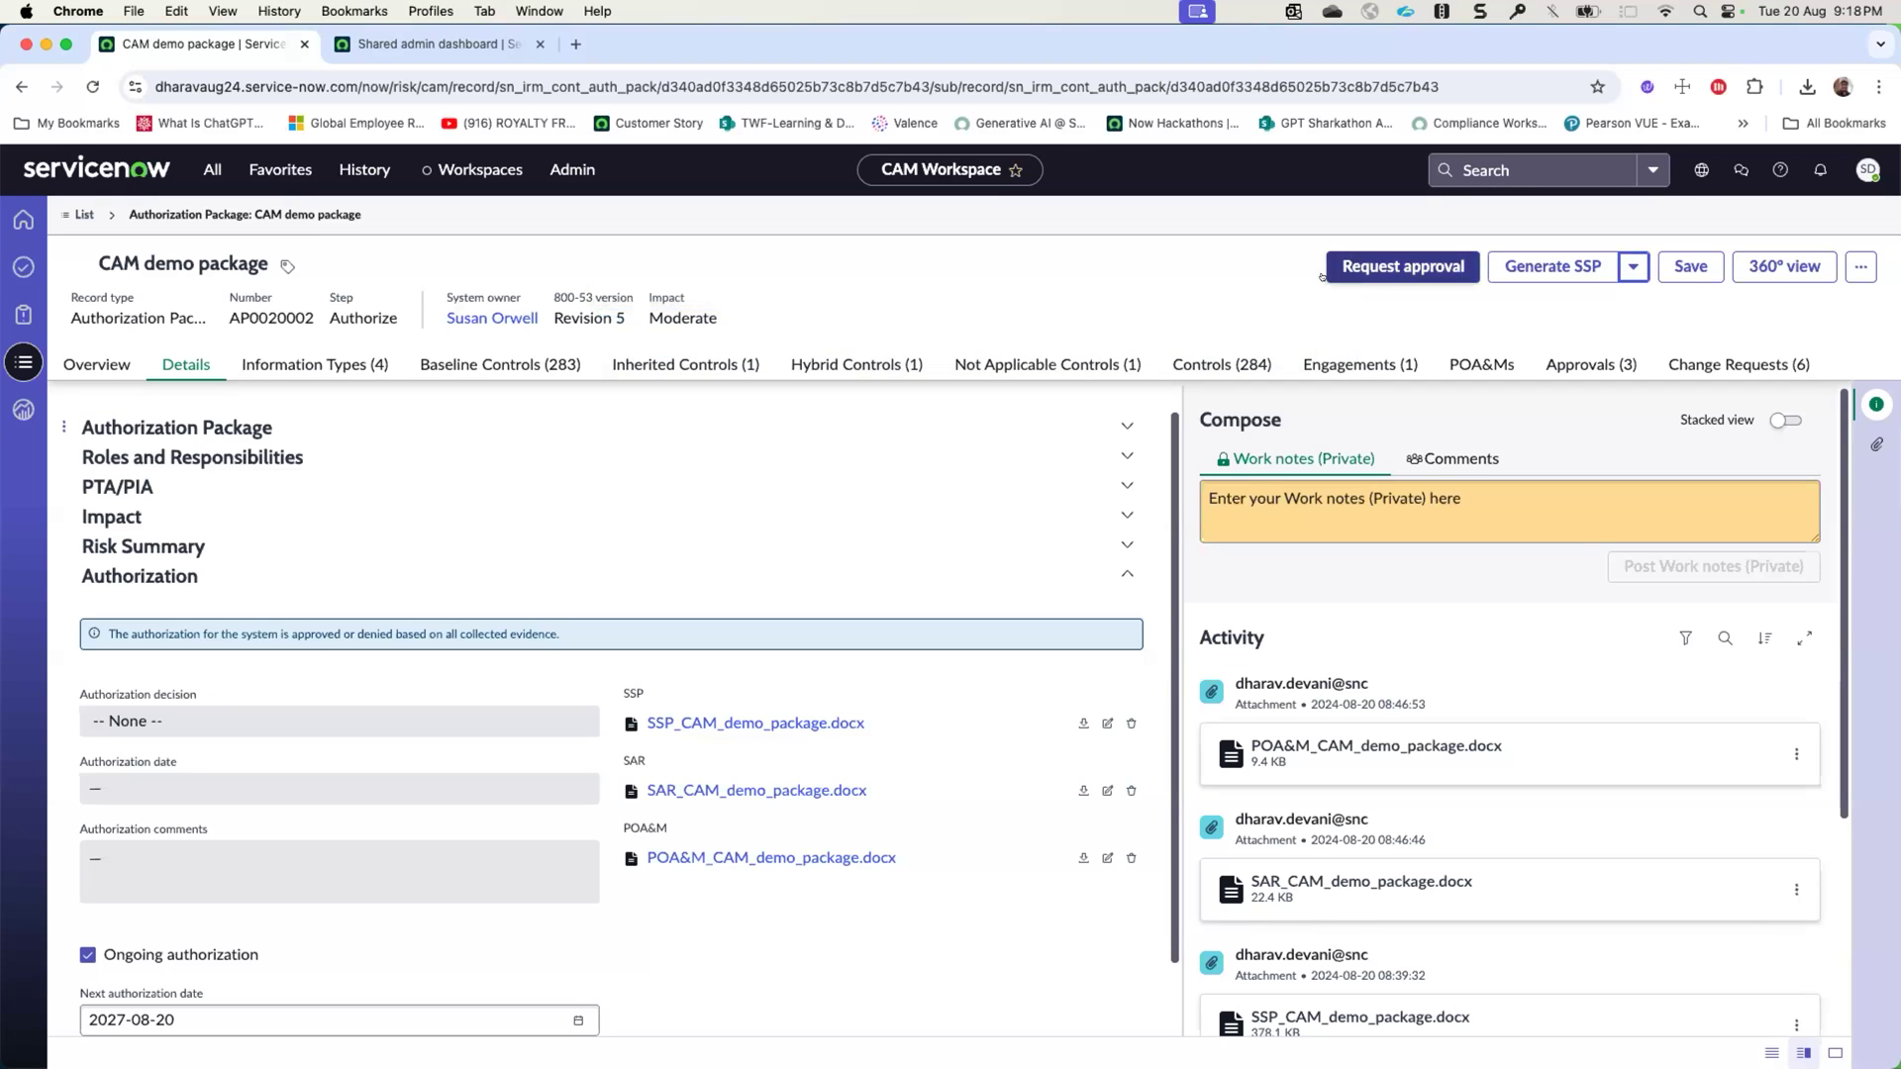
- Export the OSCAL SSP for the CAM demo package and dismiss the processing notification
{"action": "left_click", "coordinate": [1861, 266]}
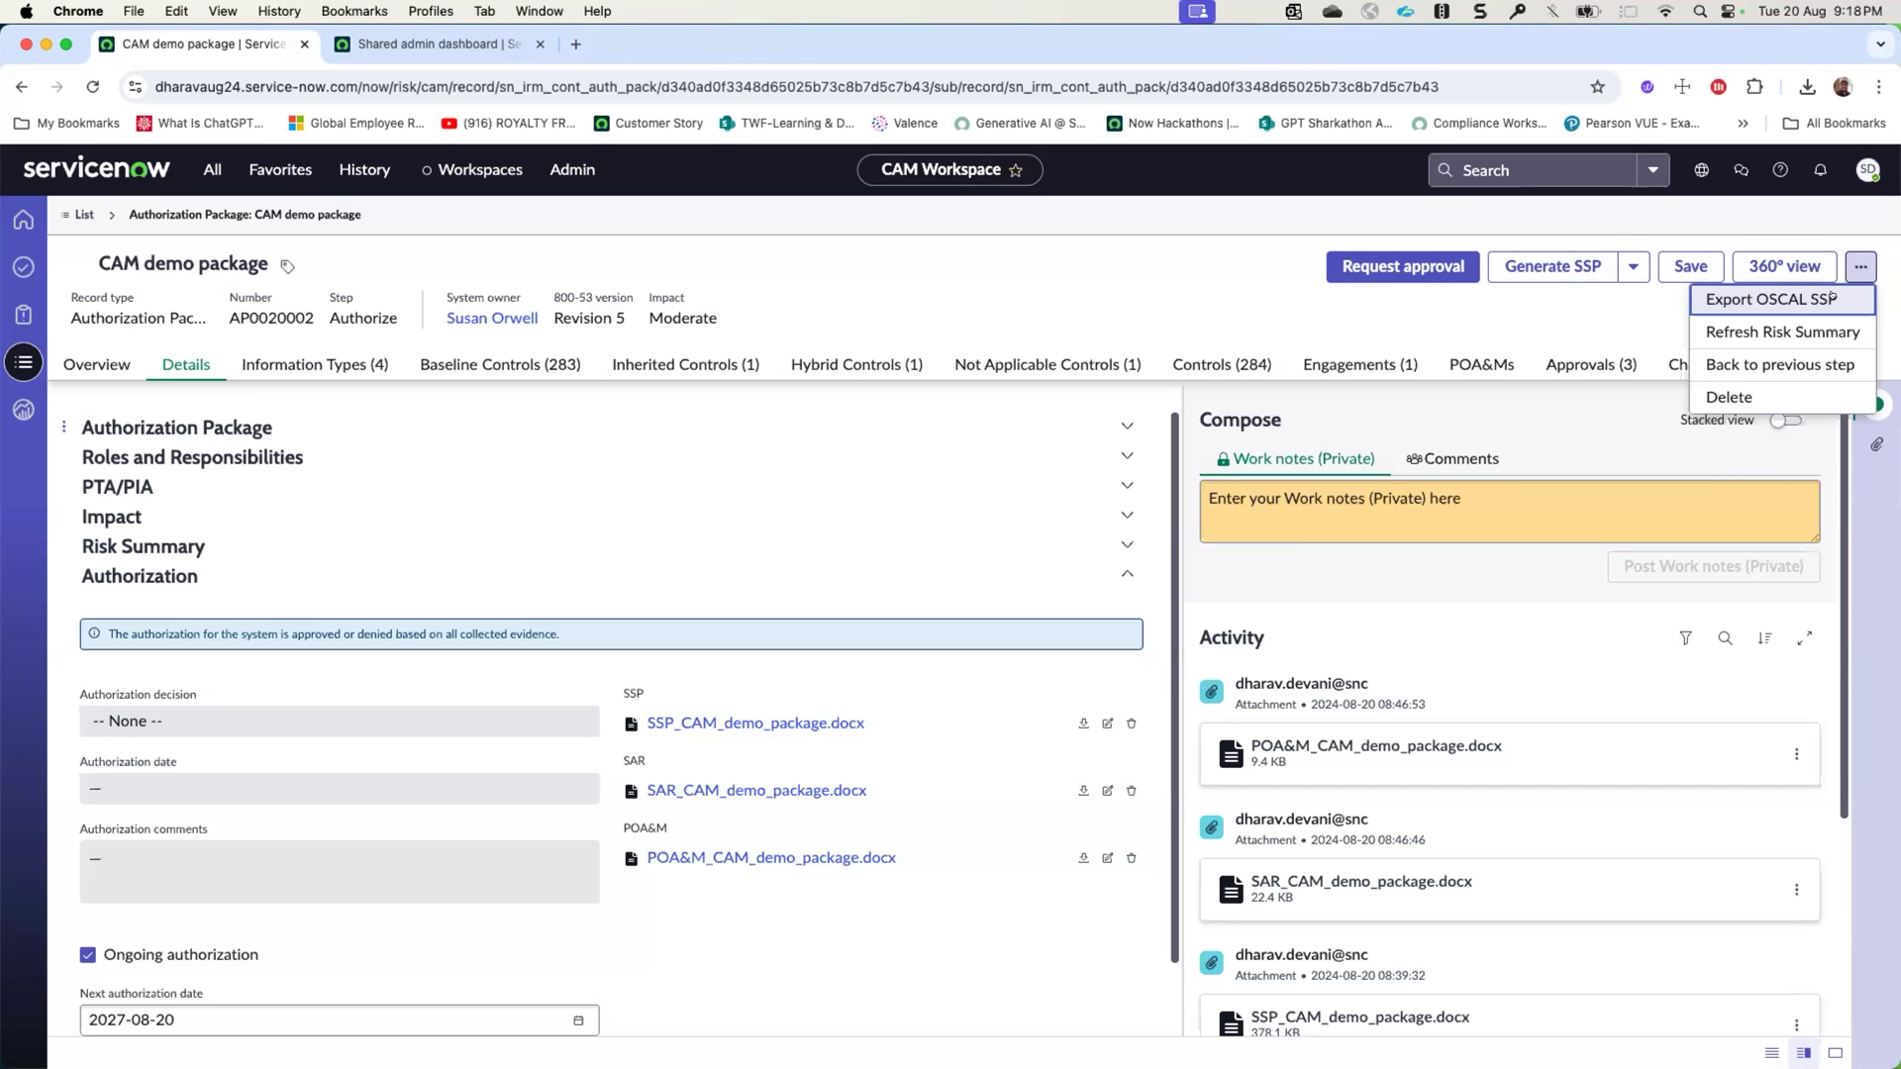
{"action": "left_click", "coordinate": [1832, 297]}
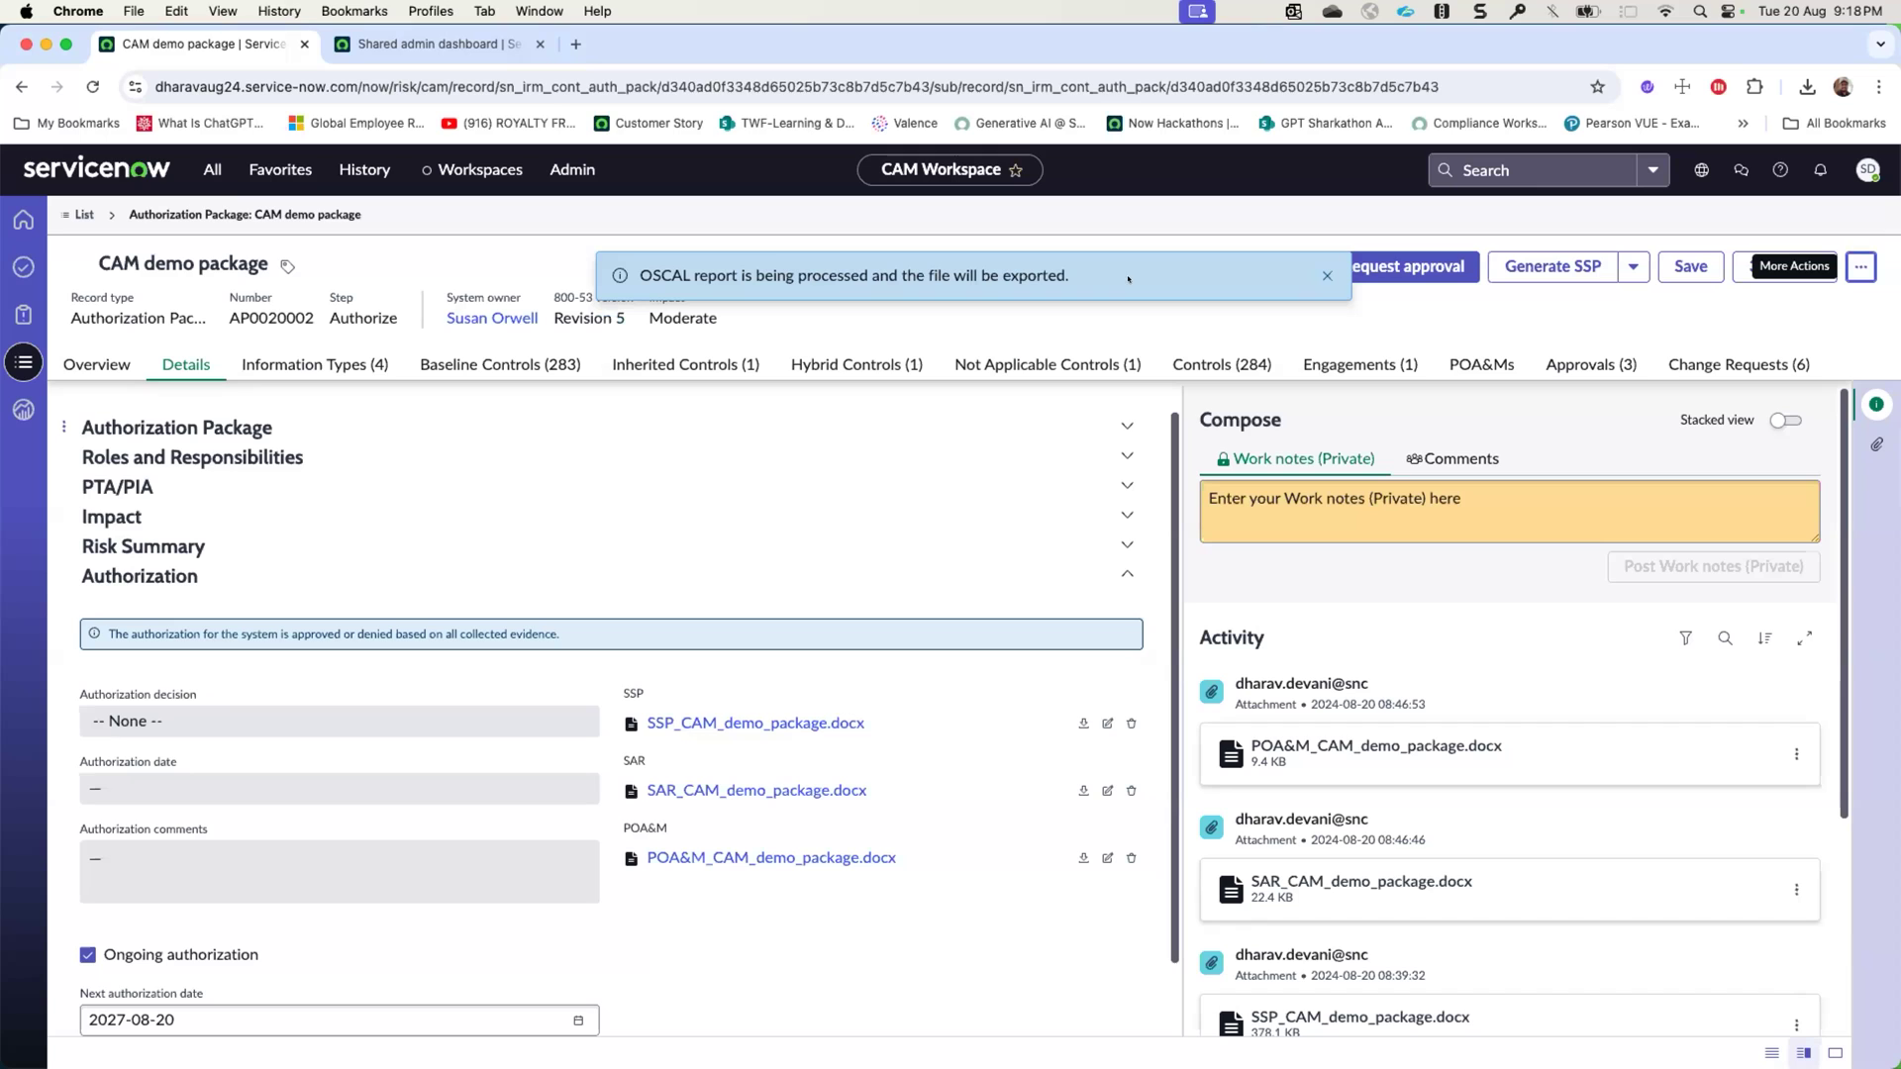
{"action": "left_click", "coordinate": [1327, 275]}
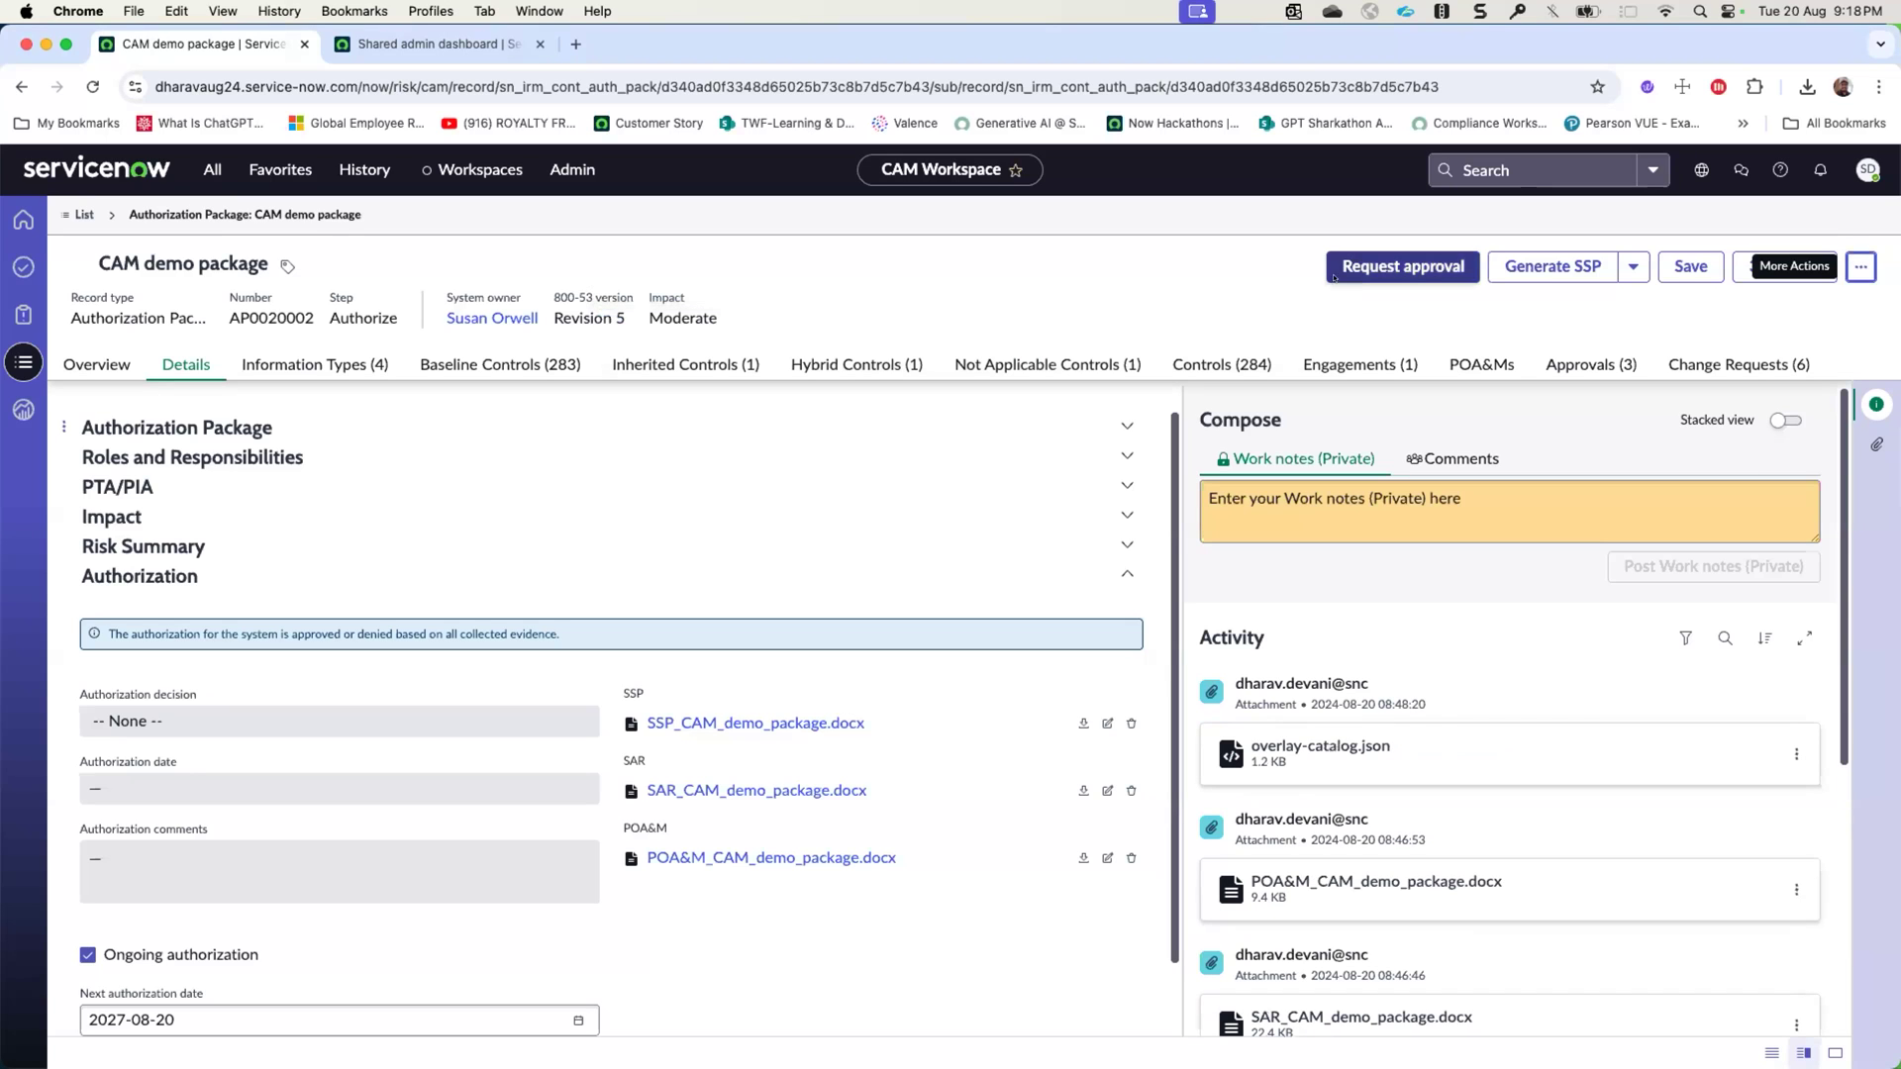
- Show the package's attachments and download oscal-ssp.zip from the activity stream
{"action": "left_click", "coordinate": [1873, 444]}
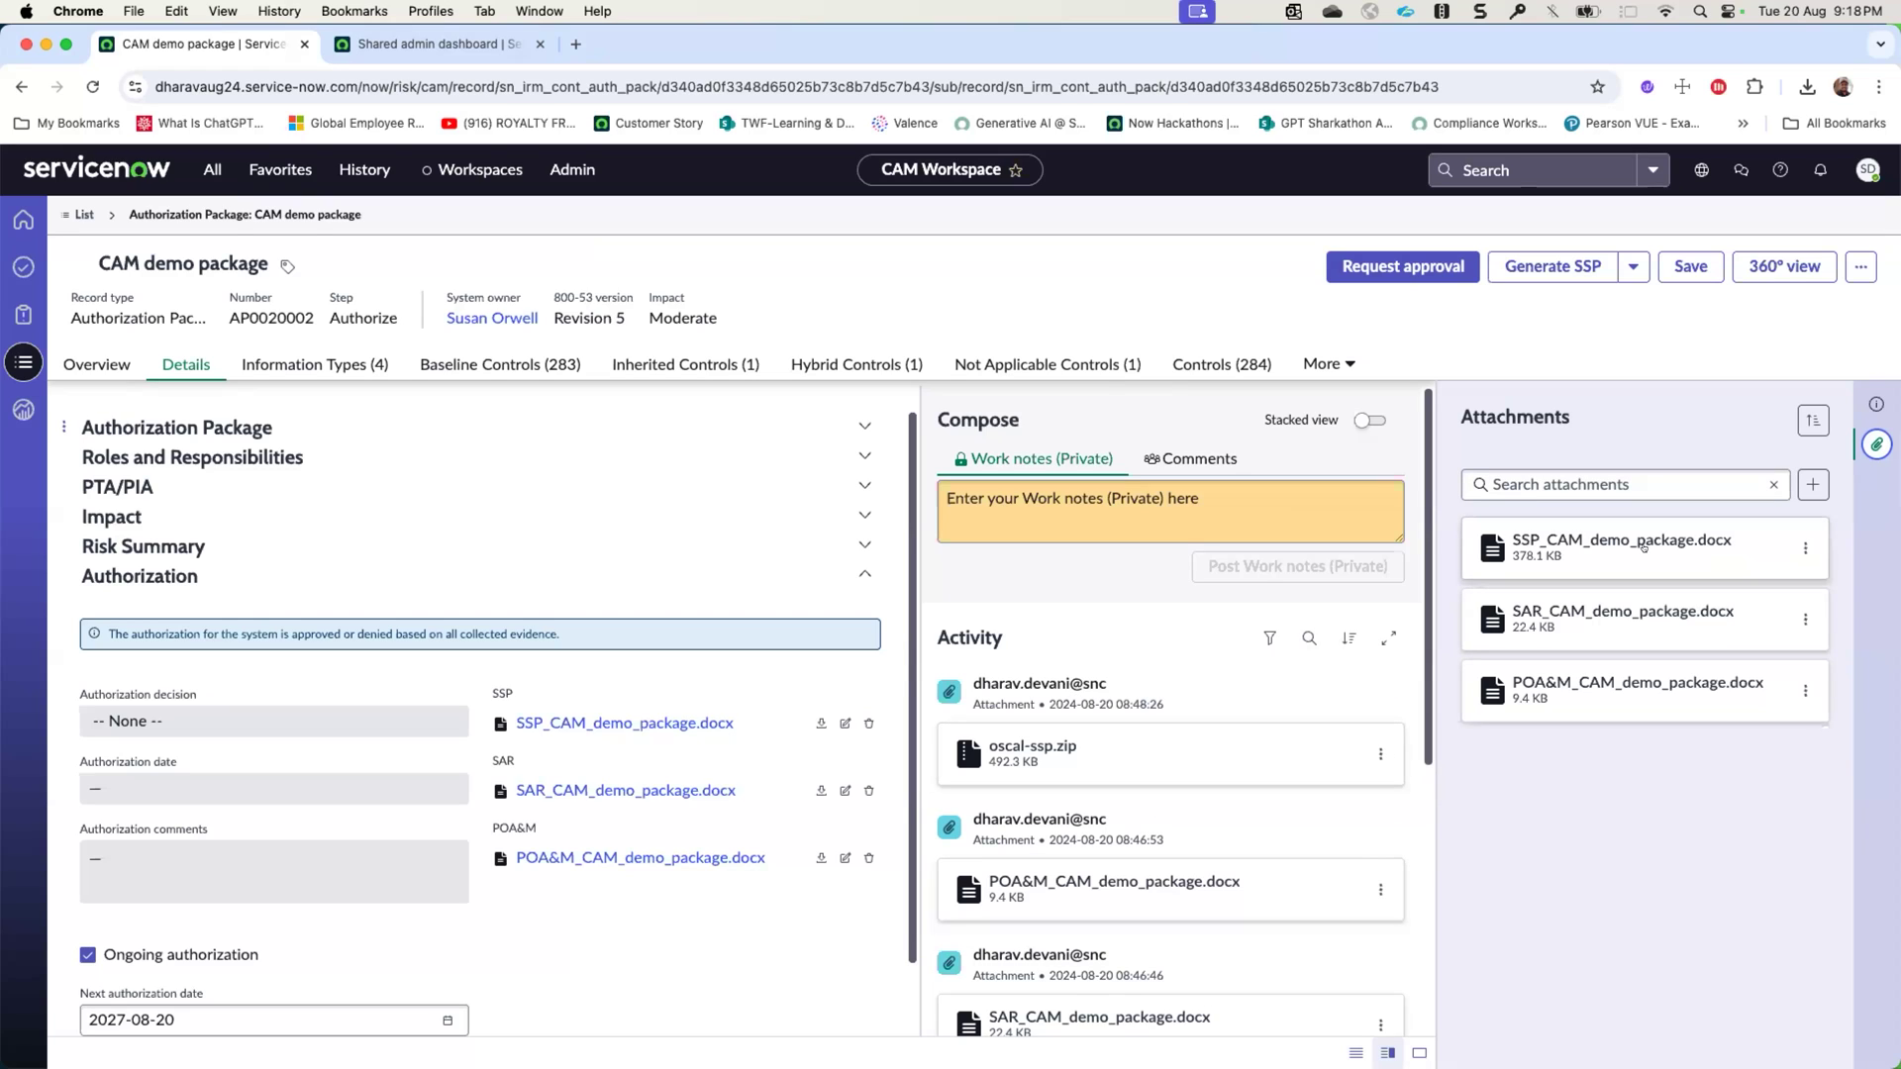
{"action": "left_click", "coordinate": [1876, 406]}
{"action": "left_click", "coordinate": [1870, 438]}
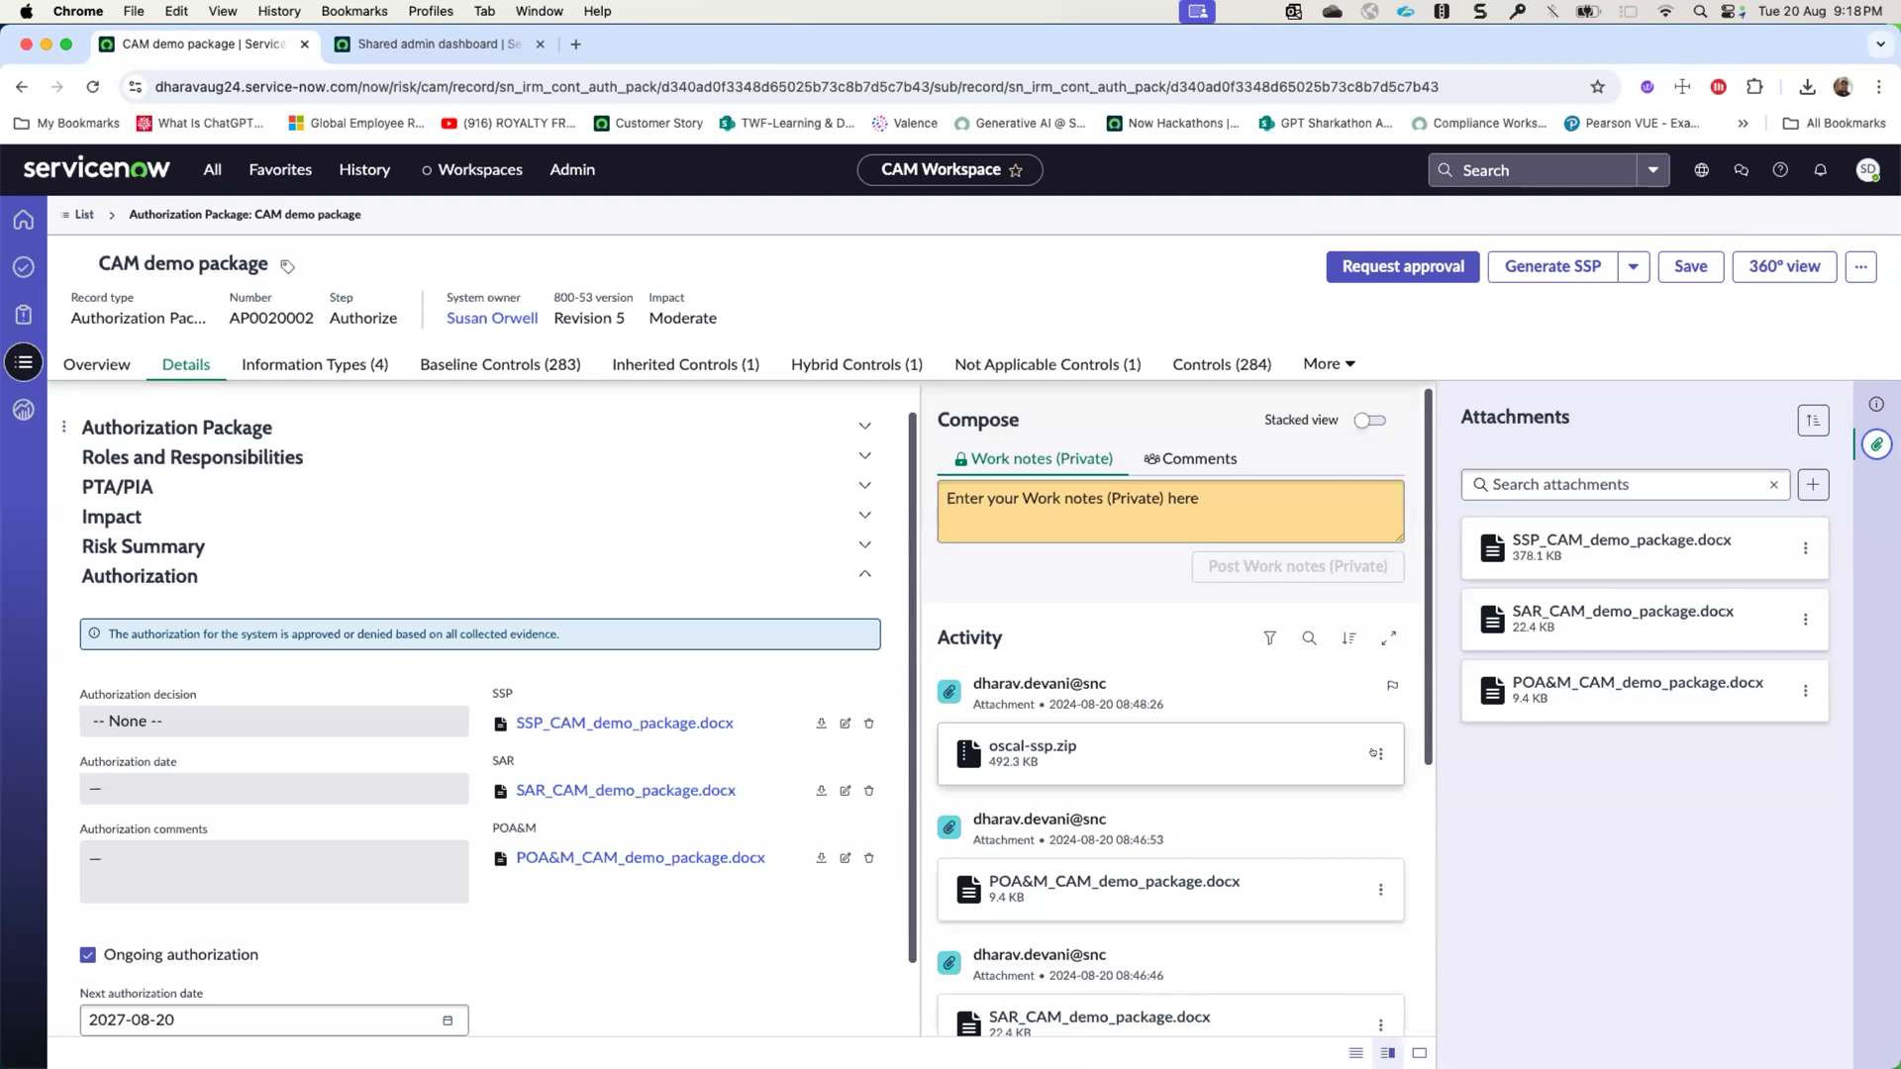
{"action": "left_click", "coordinate": [1377, 753]}
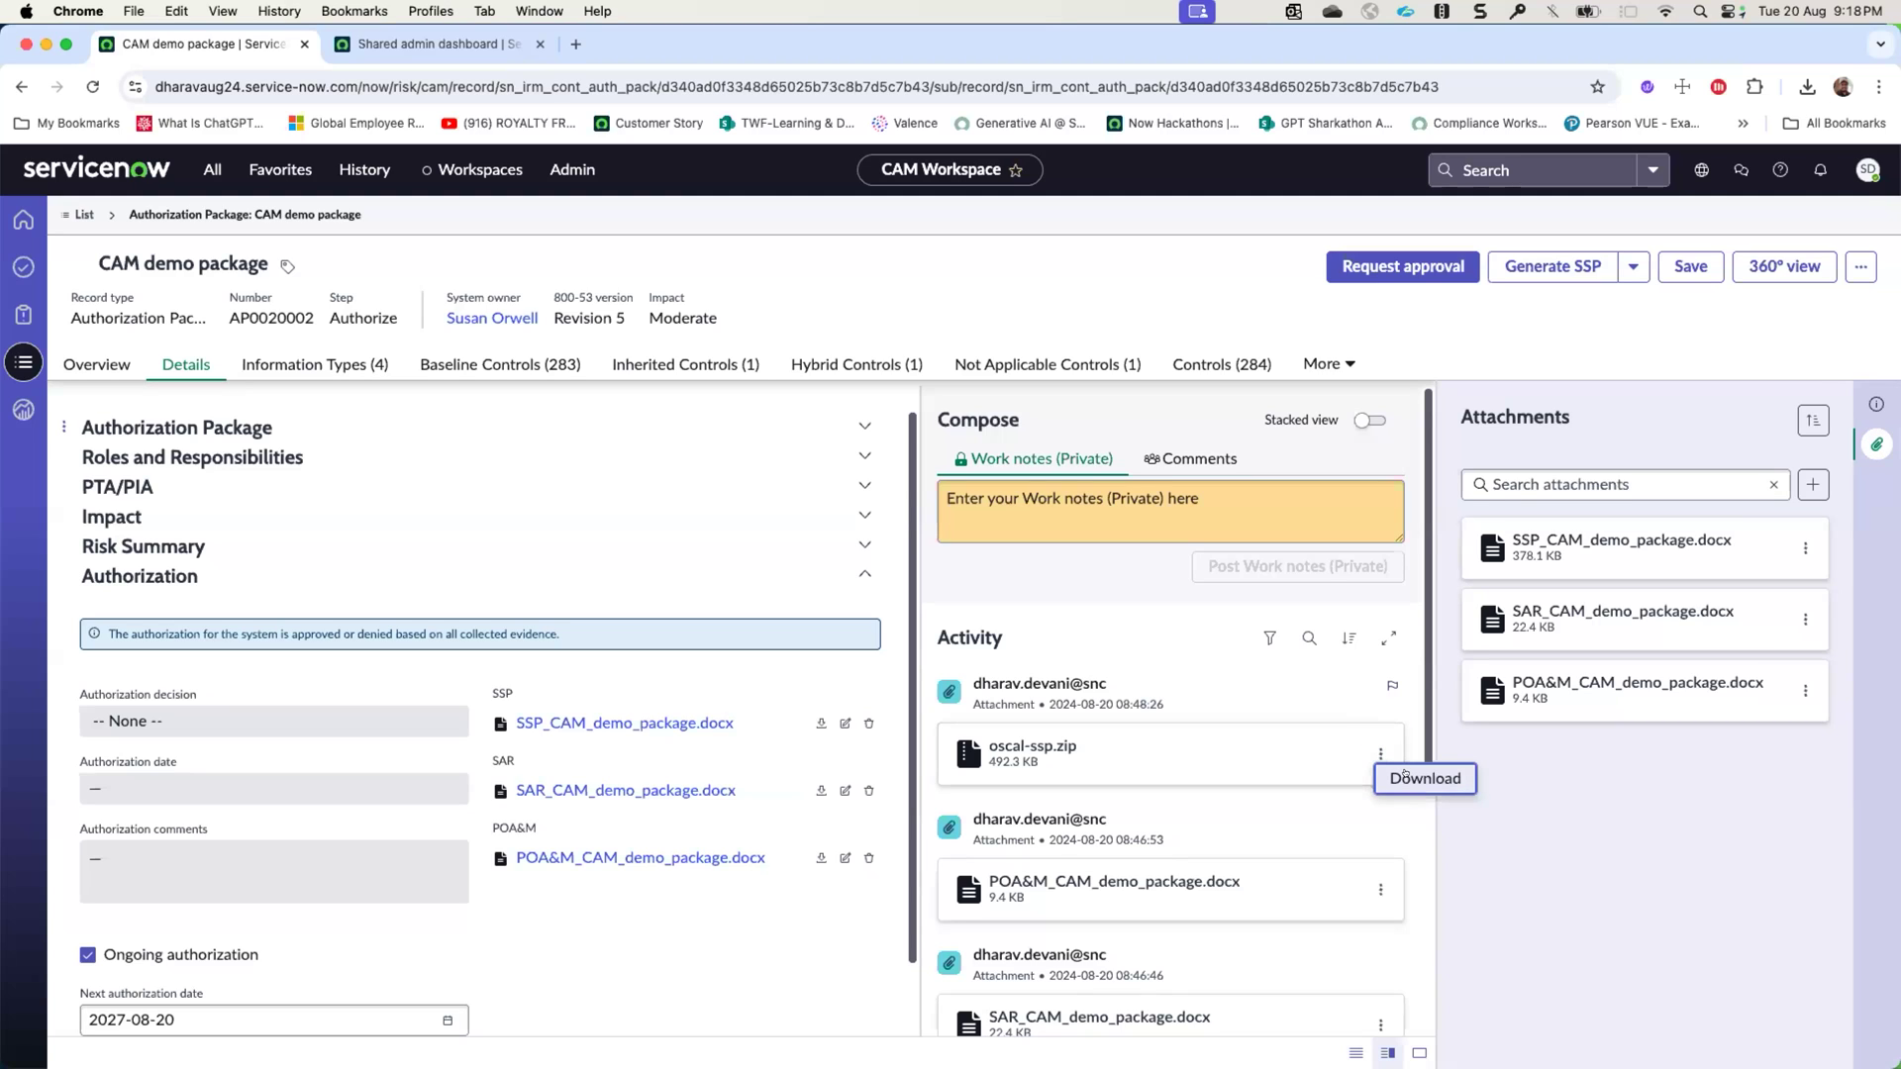
{"action": "left_click", "coordinate": [1413, 775]}
{"action": "left_click", "coordinate": [1055, 418]}
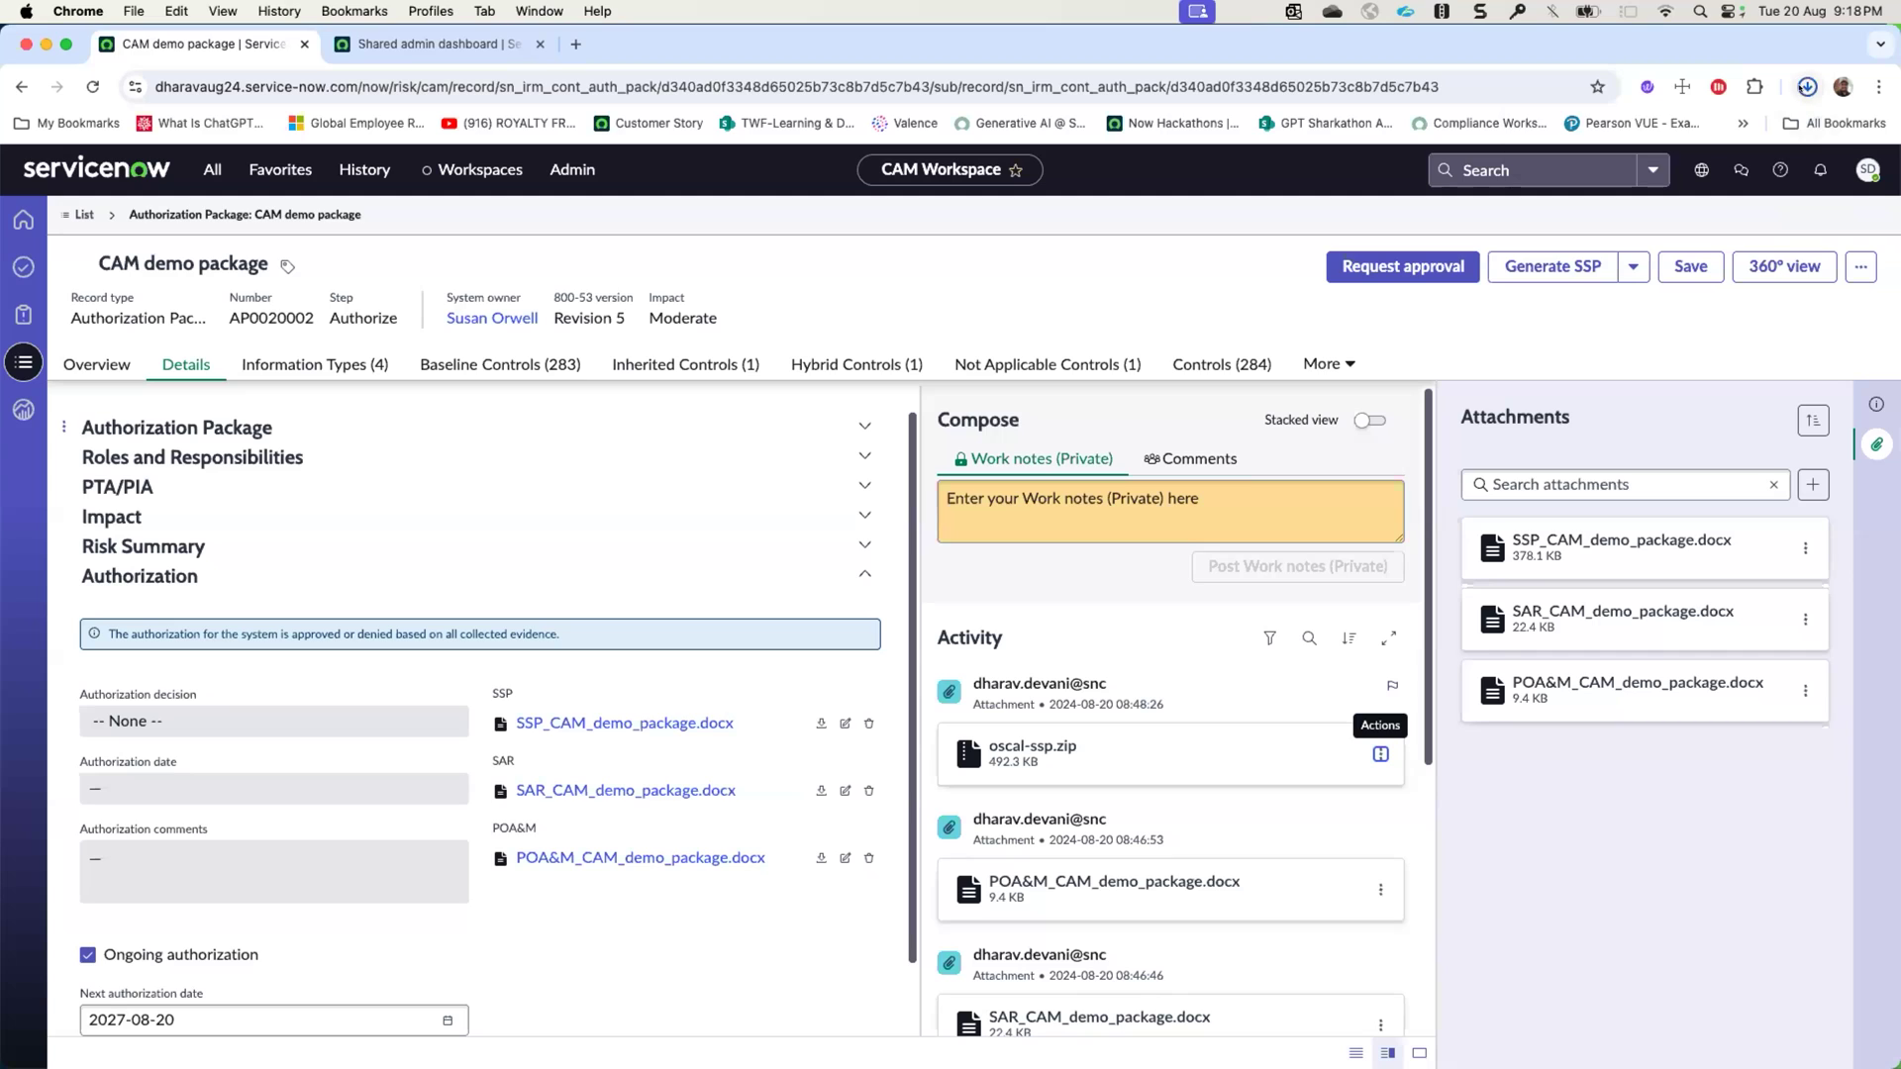
- Locate the OSCAL download in the Finder Downloads folder and open the extracted oscal-ssp (2) folder
{"action": "left_click", "coordinate": [1807, 86]}
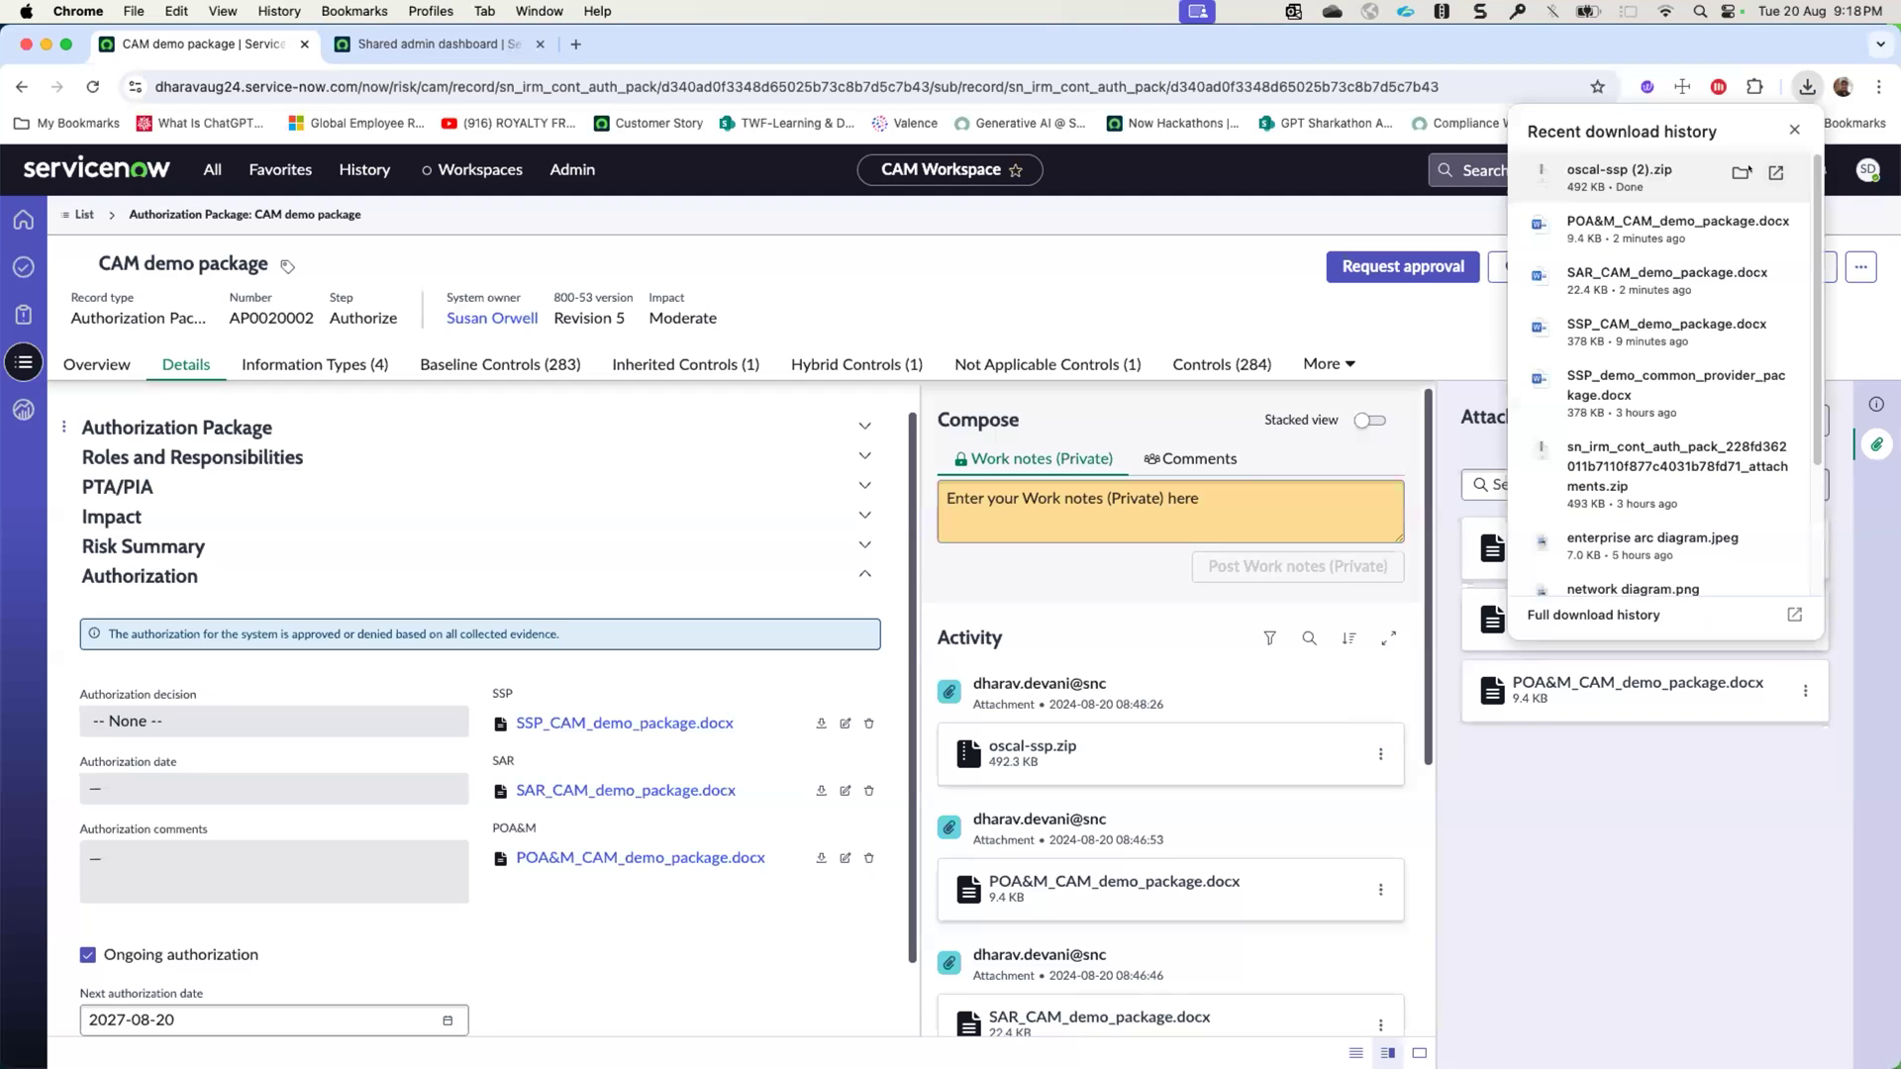
{"action": "left_click", "coordinate": [1741, 173]}
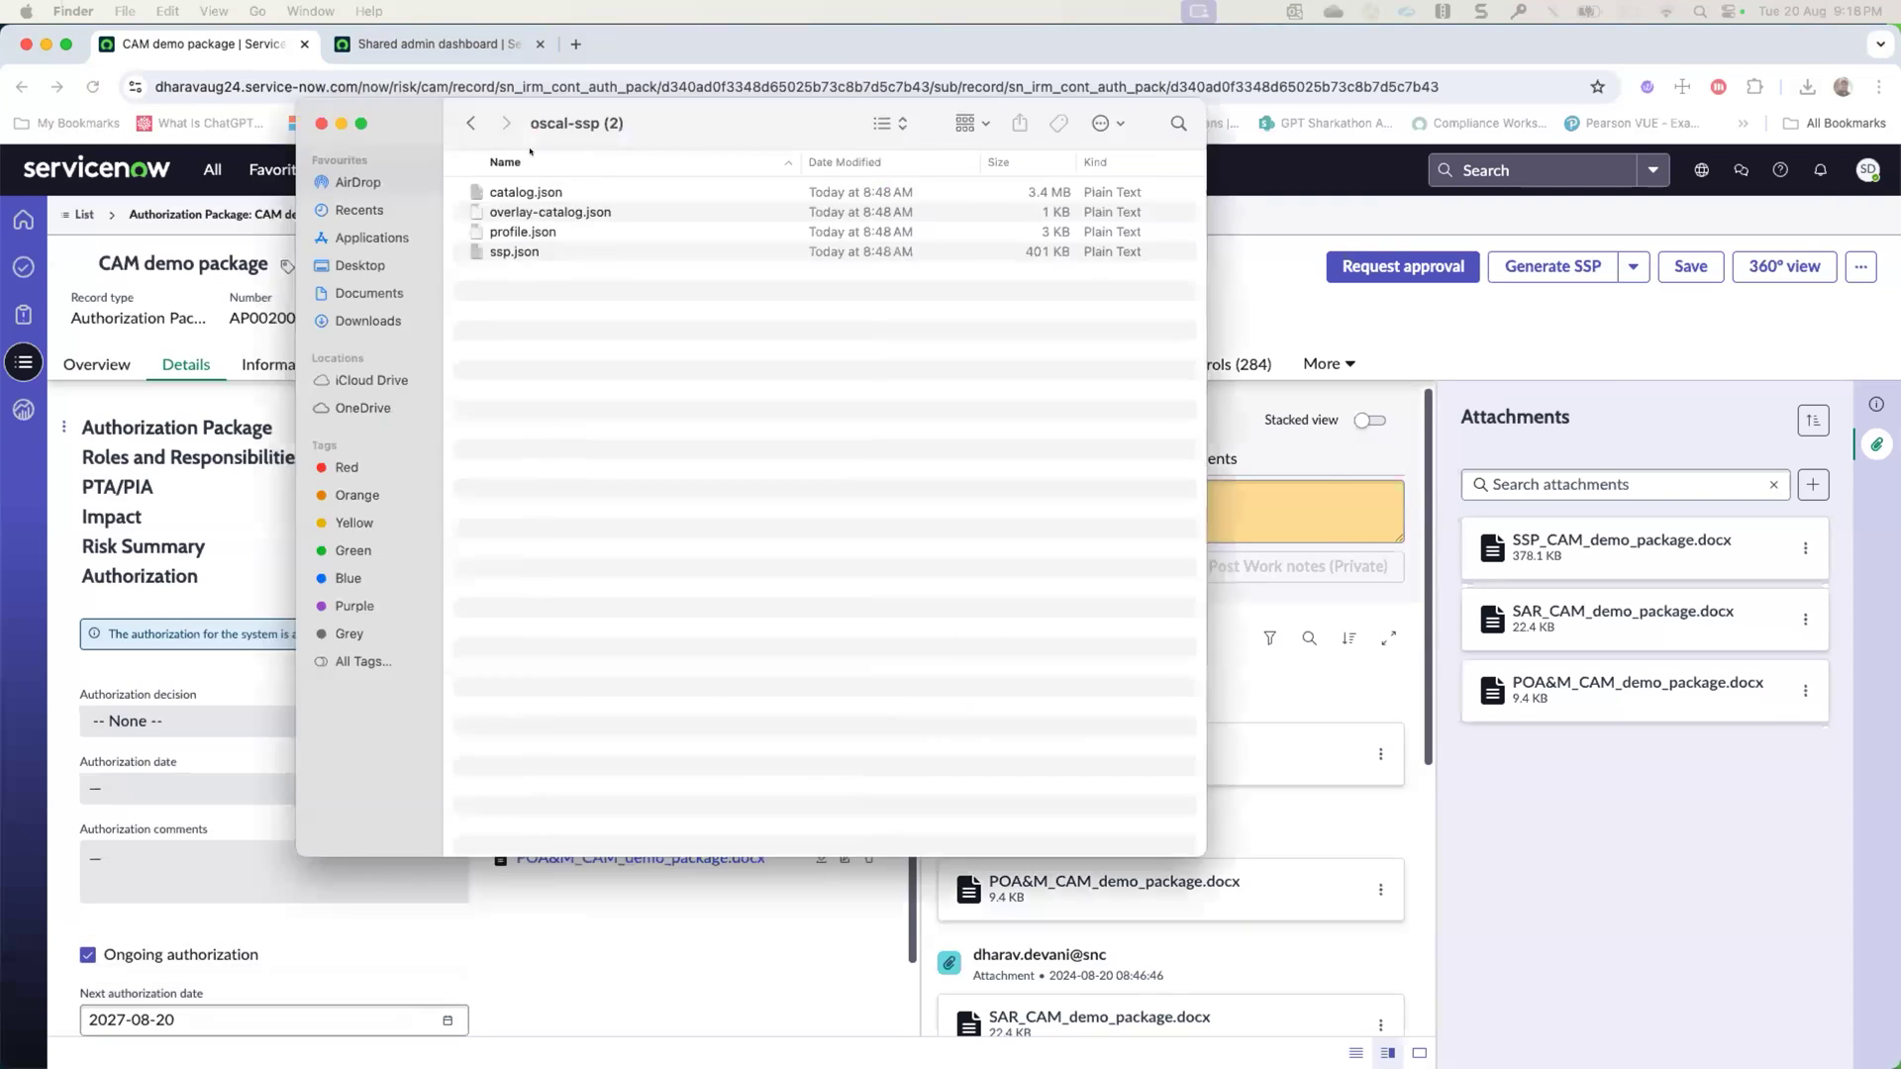
{"action": "left_click_drag", "start_coordinate": [414, 105], "coordinate": [1019, 191]}
{"action": "left_click", "coordinate": [1077, 204]}
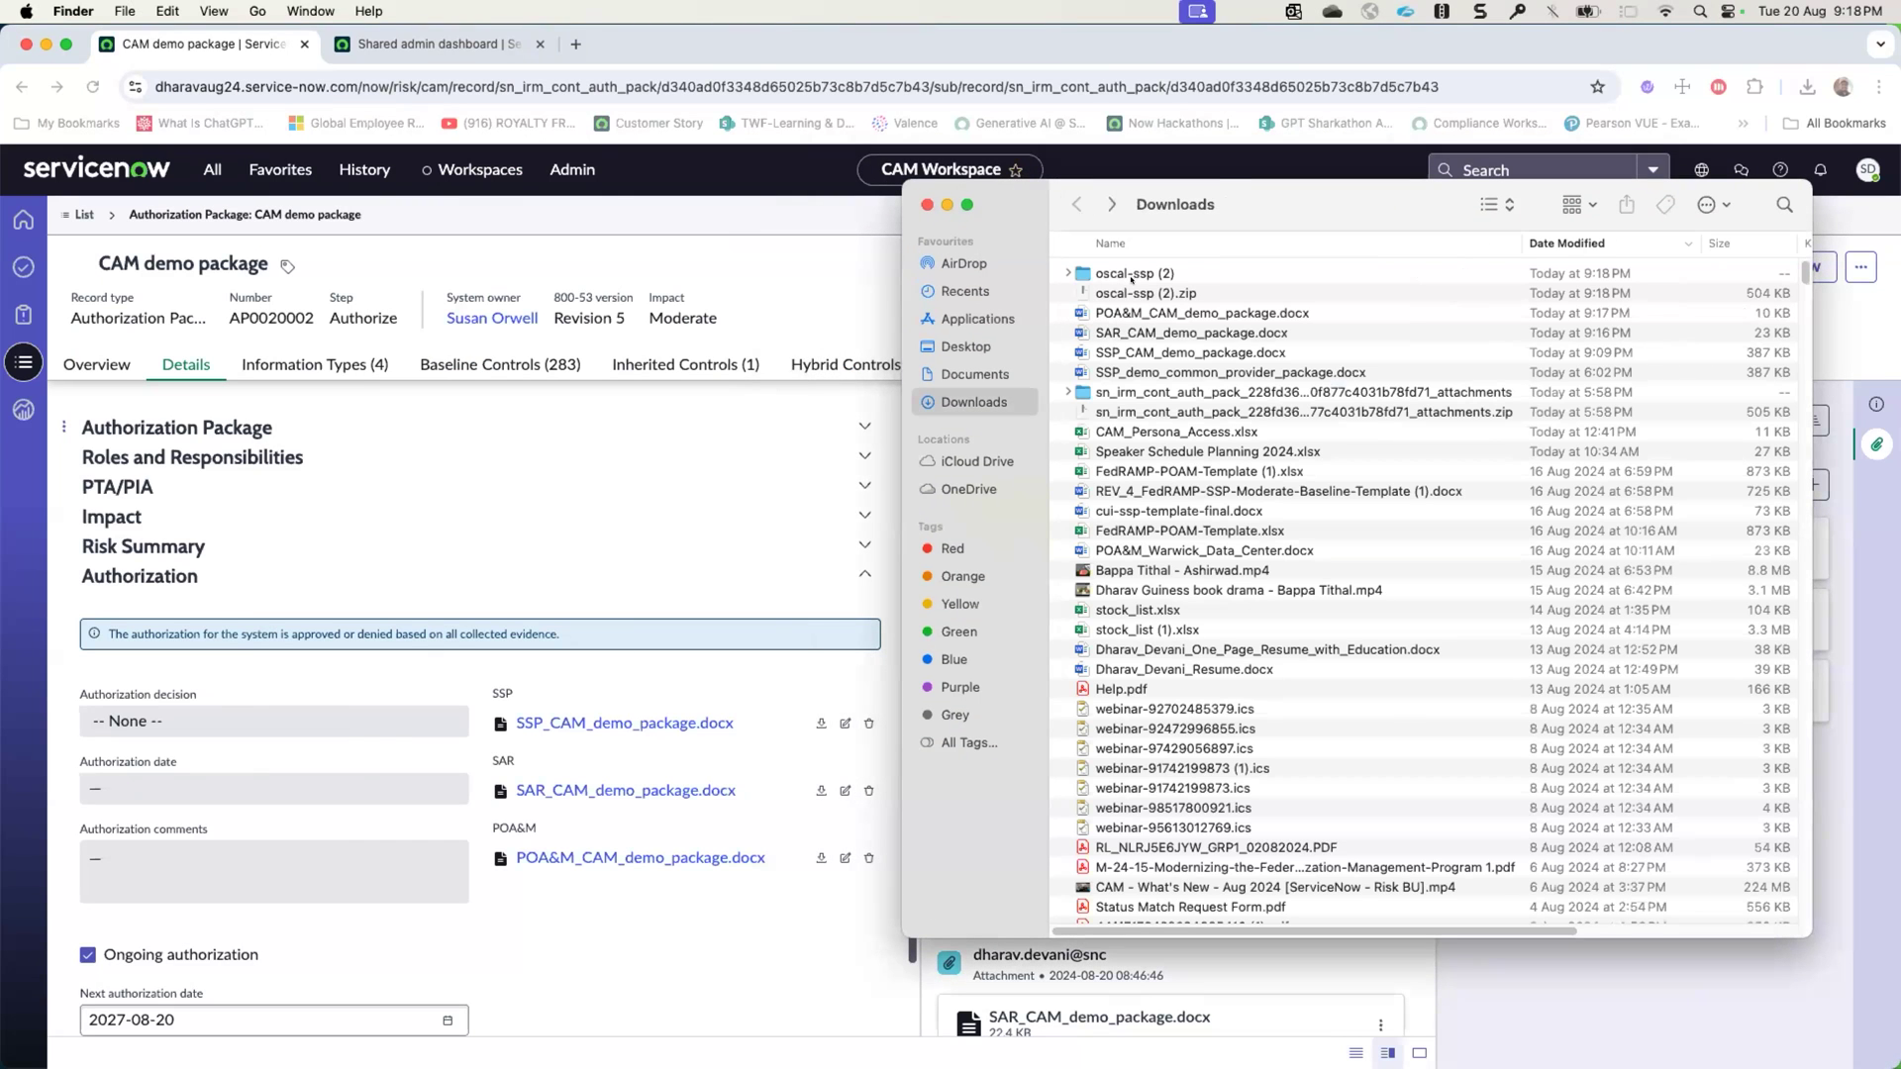
{"action": "double_click", "coordinate": [1119, 275]}
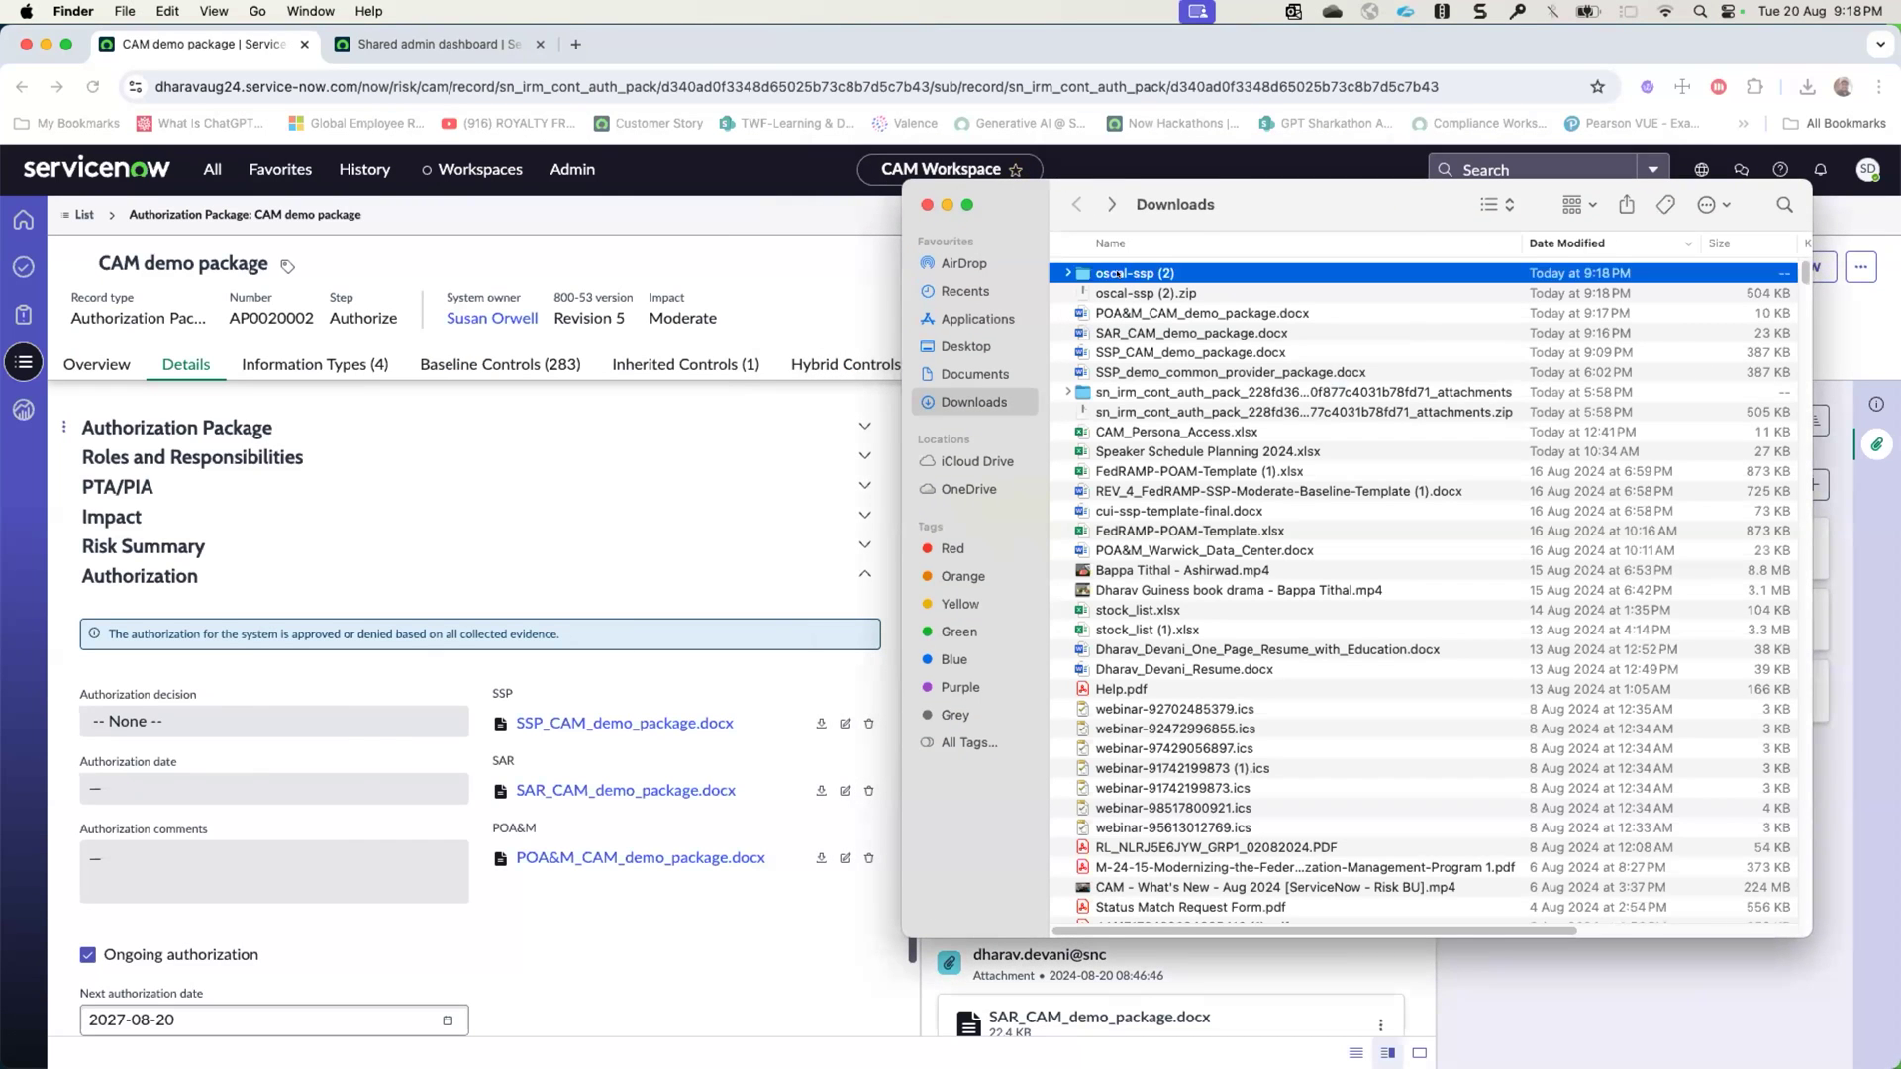
- Go through catalog.json, overlay-catalog.json, profile.json and ssp.json in the exported folder, and close the Finder window
{"action": "left_click", "coordinate": [1118, 274]}
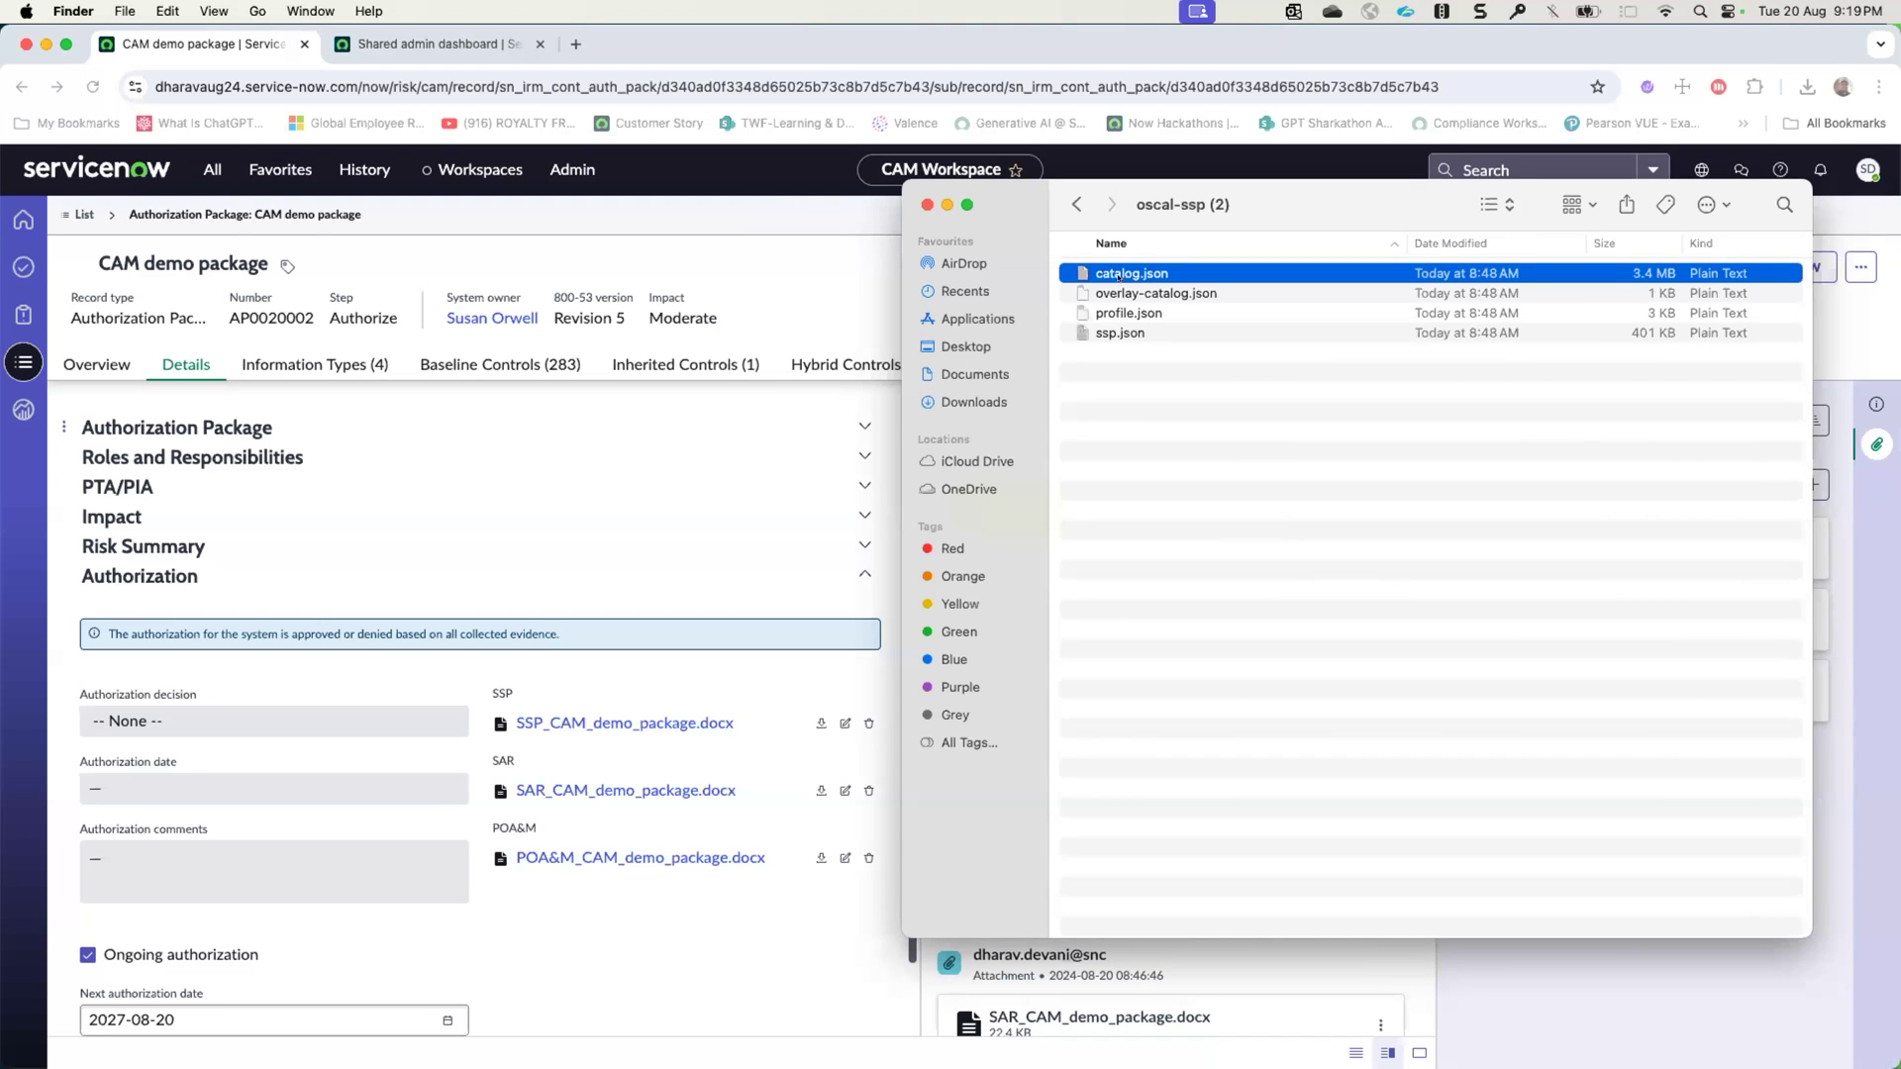
{"action": "left_click", "coordinate": [1128, 294]}
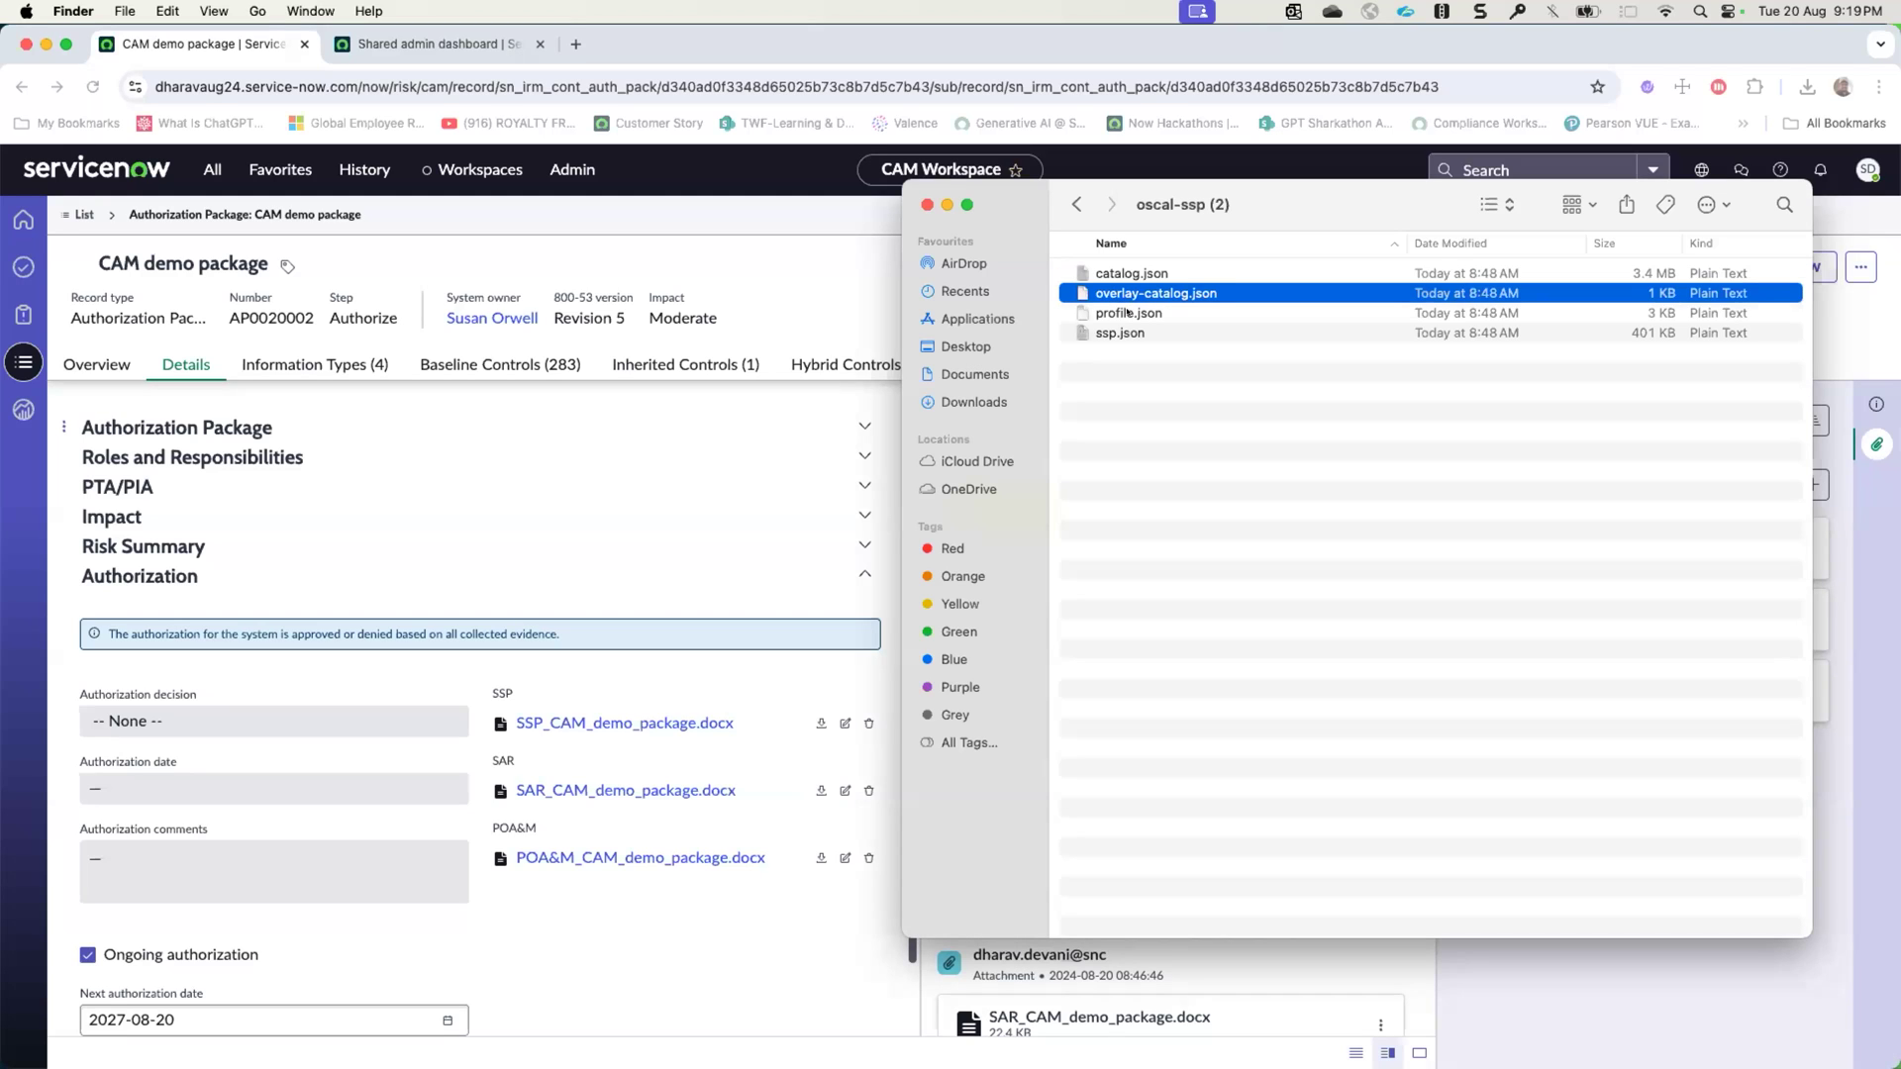
{"action": "left_click", "coordinate": [1127, 313]}
{"action": "left_click", "coordinate": [1127, 330]}
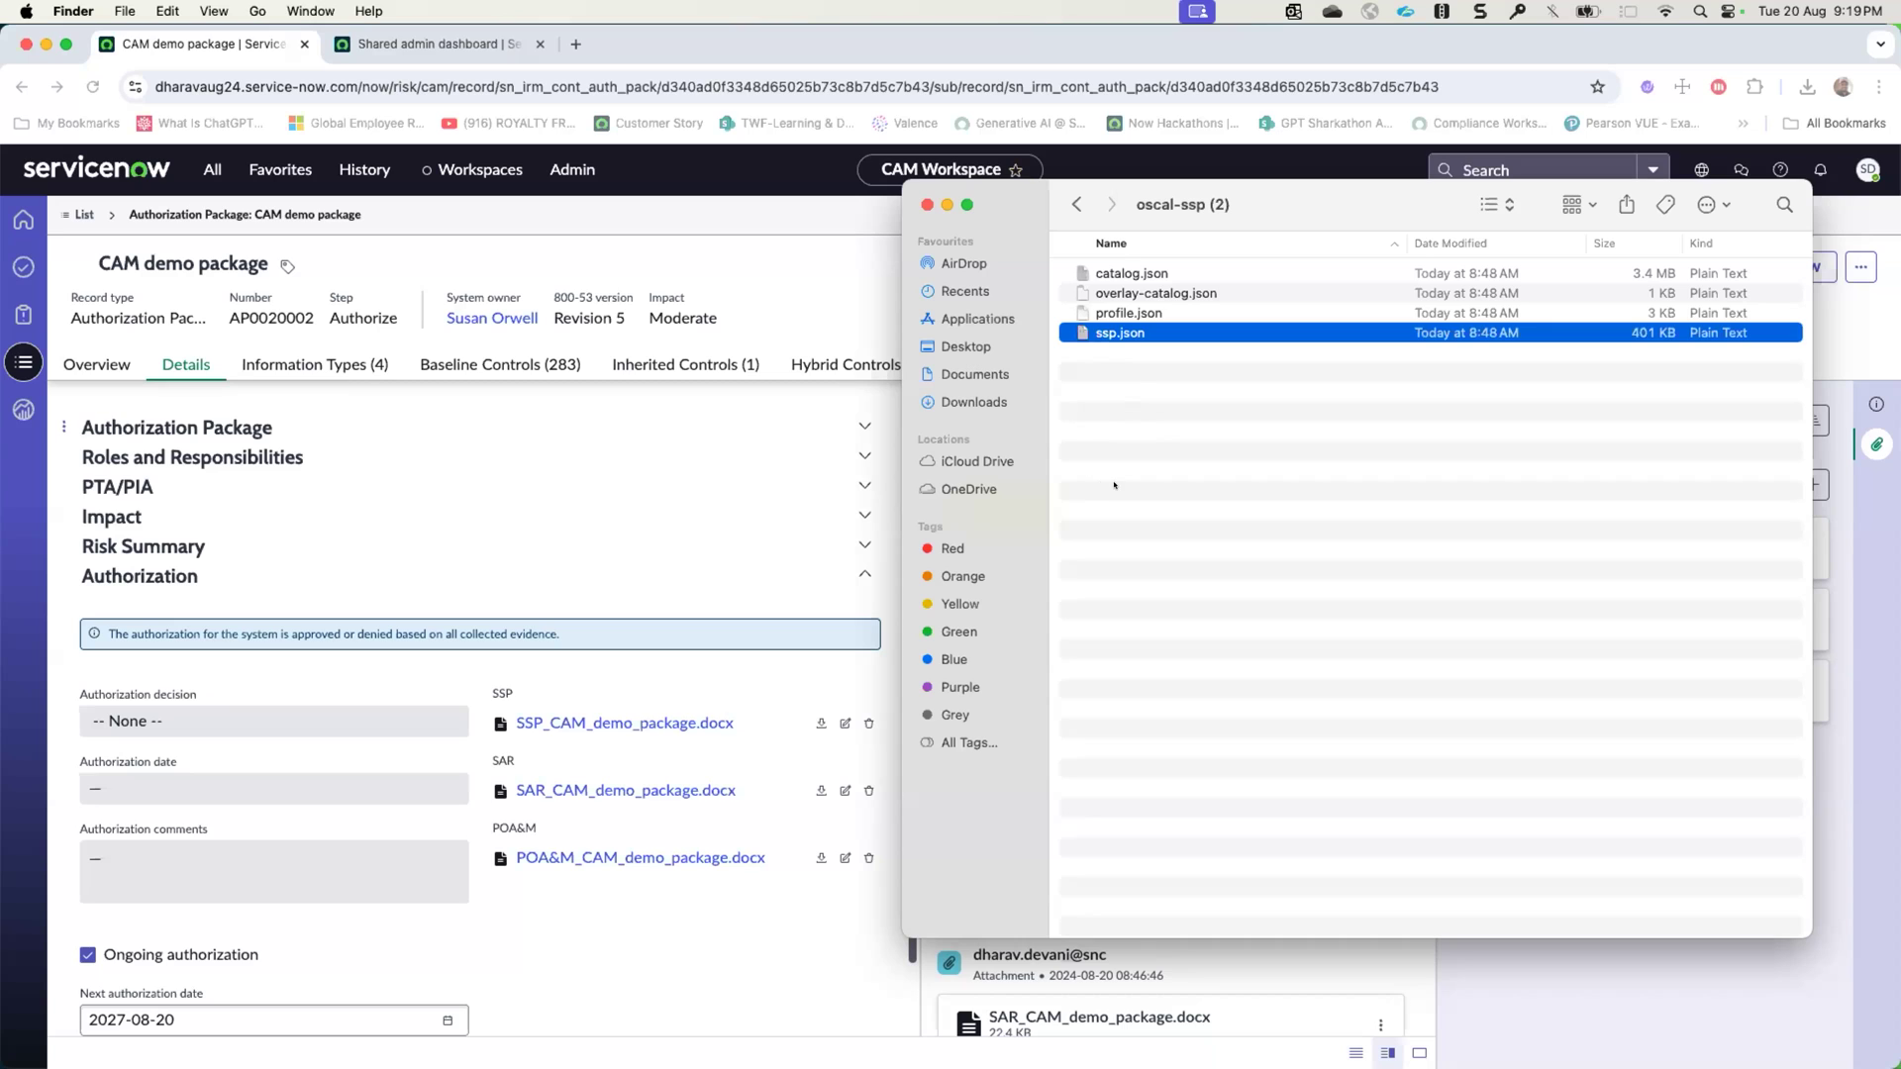
{"action": "left_click", "coordinate": [926, 203]}
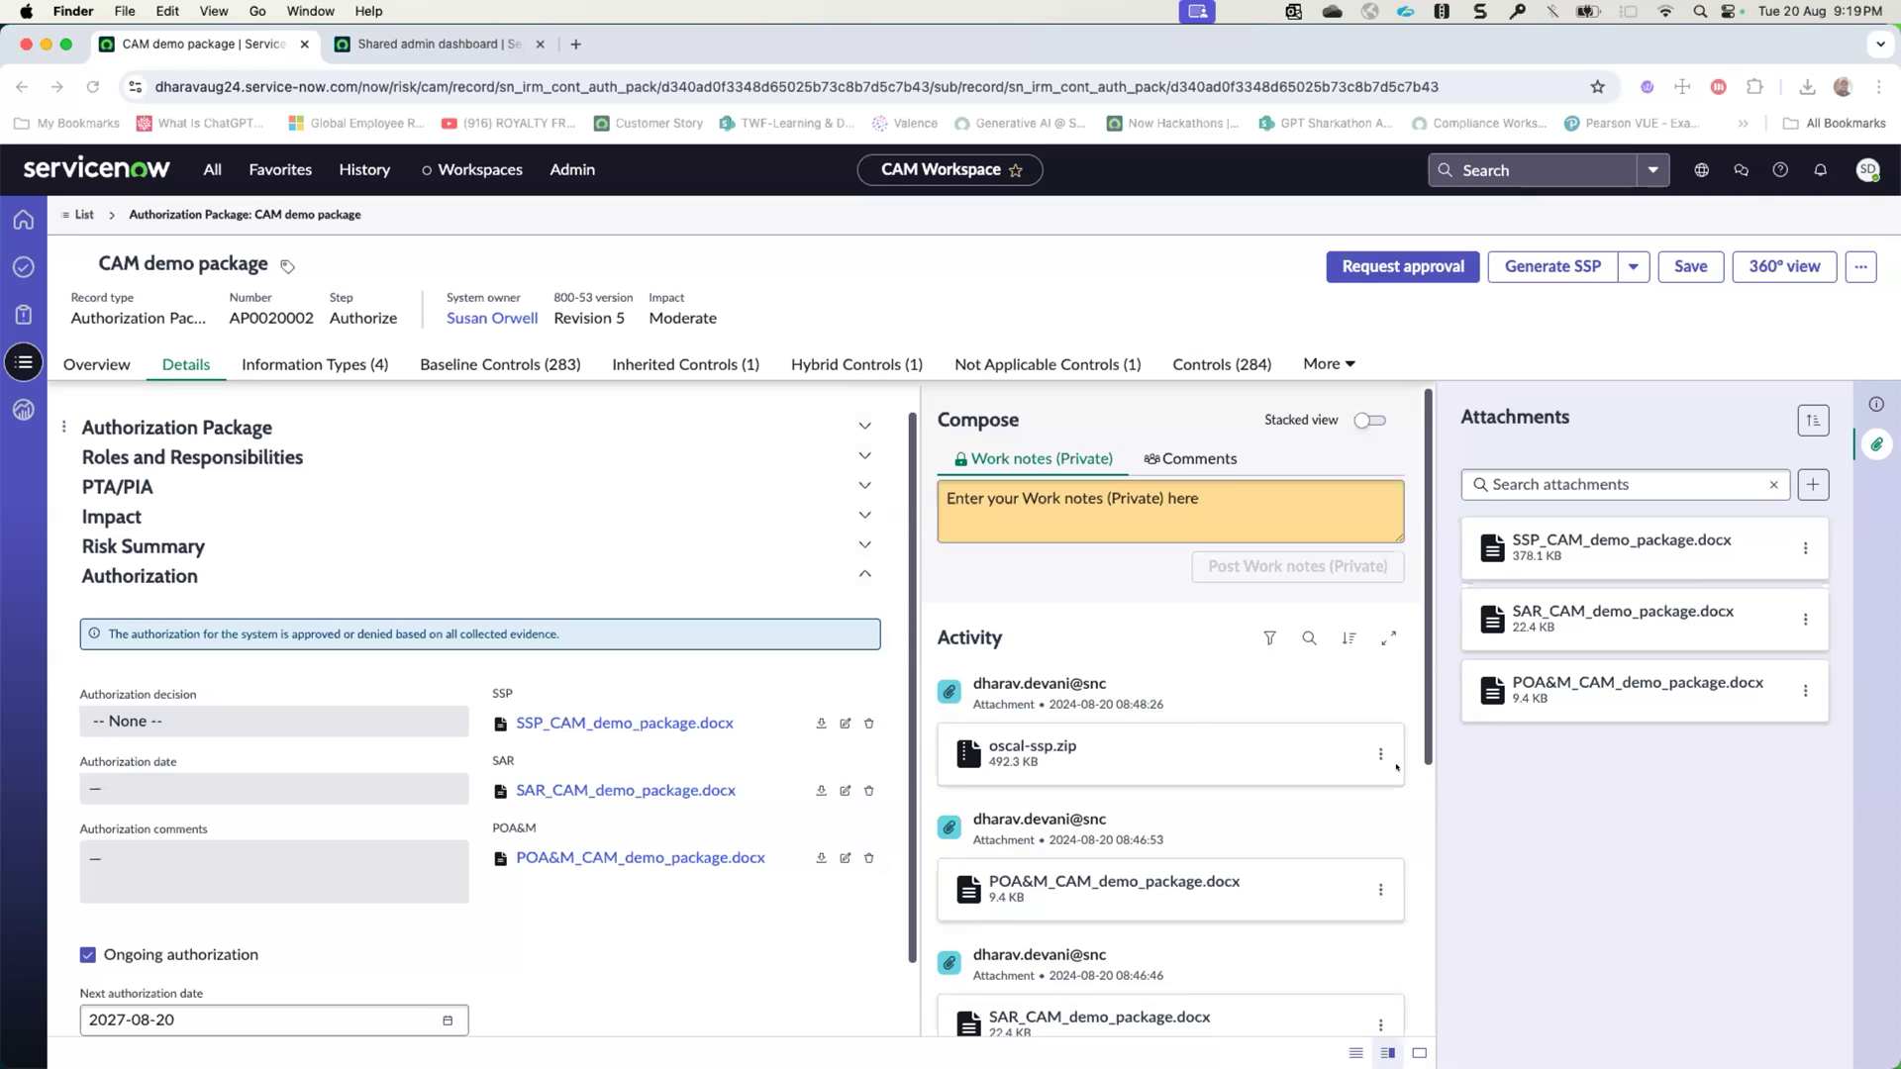
- Request approval for the CAM demo package at the Authorize step and dismiss the review notification
{"action": "left_click", "coordinate": [1539, 782]}
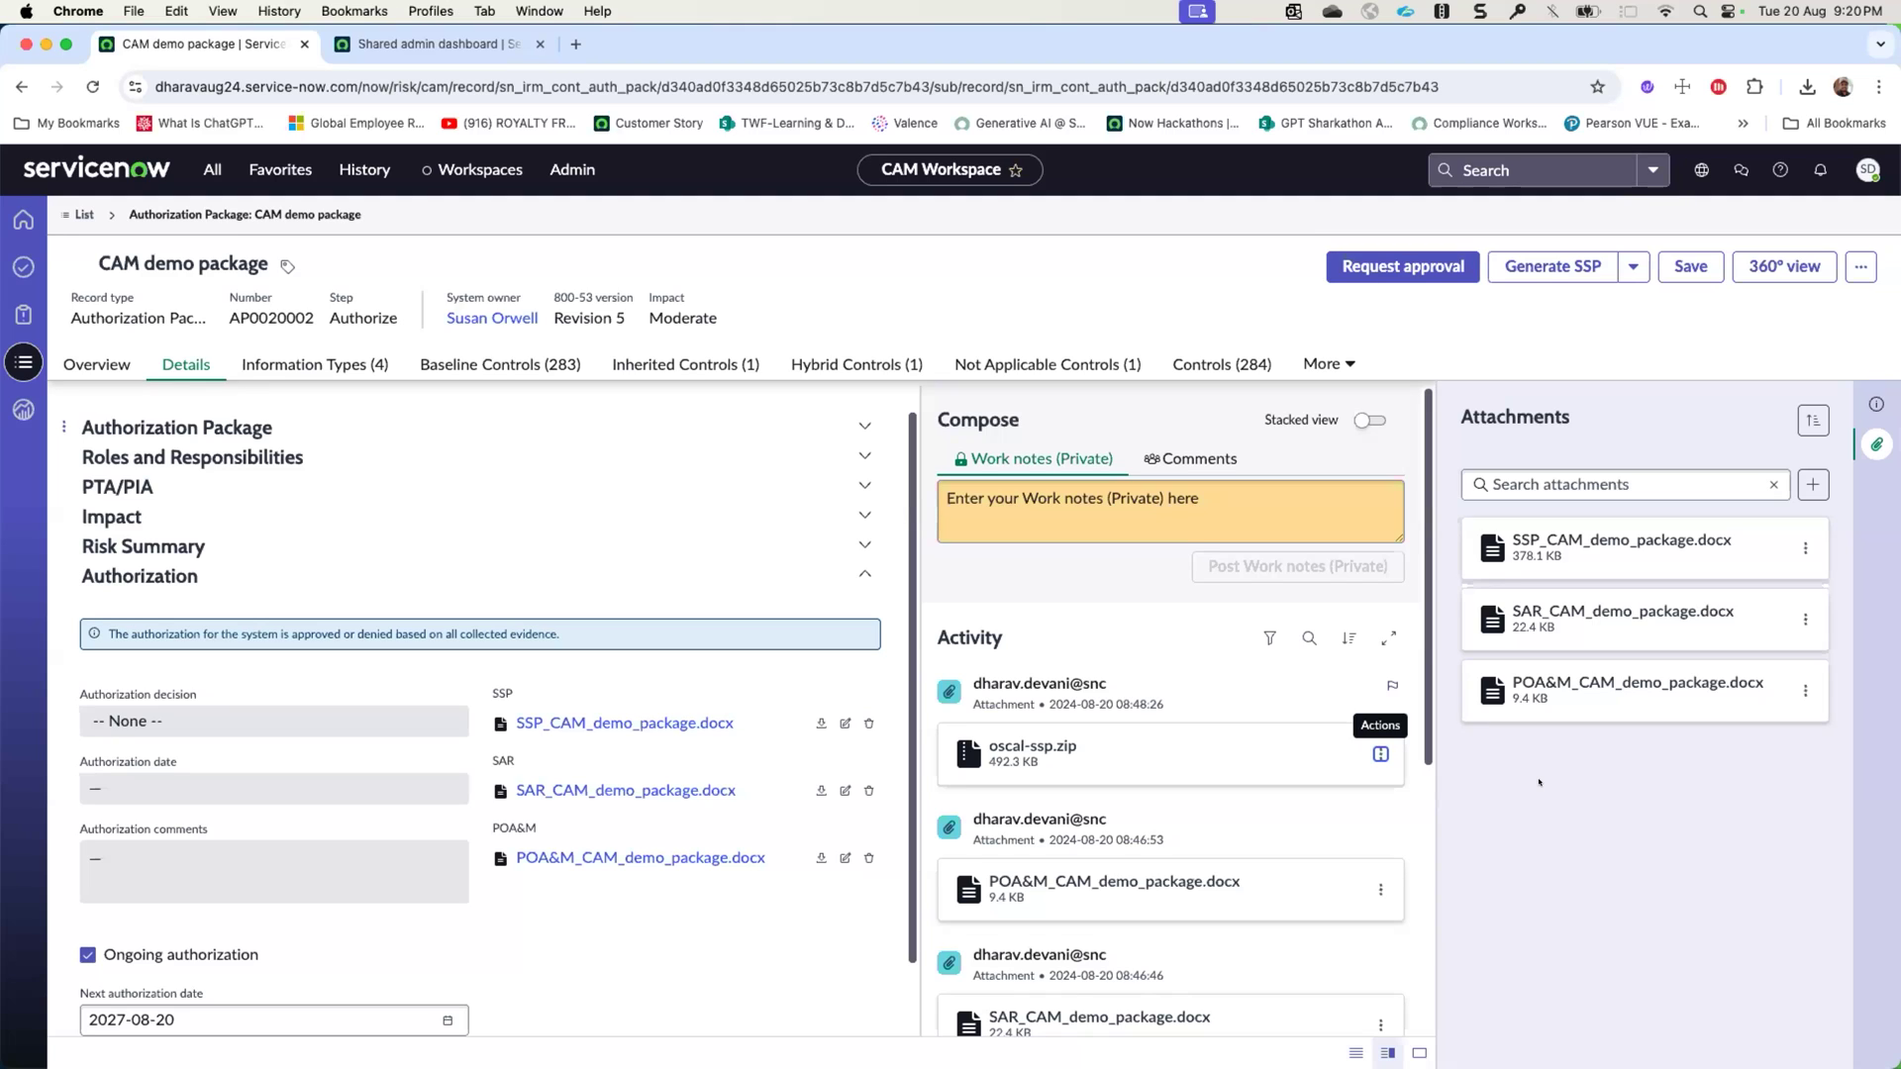
{"action": "left_click", "coordinate": [1400, 269]}
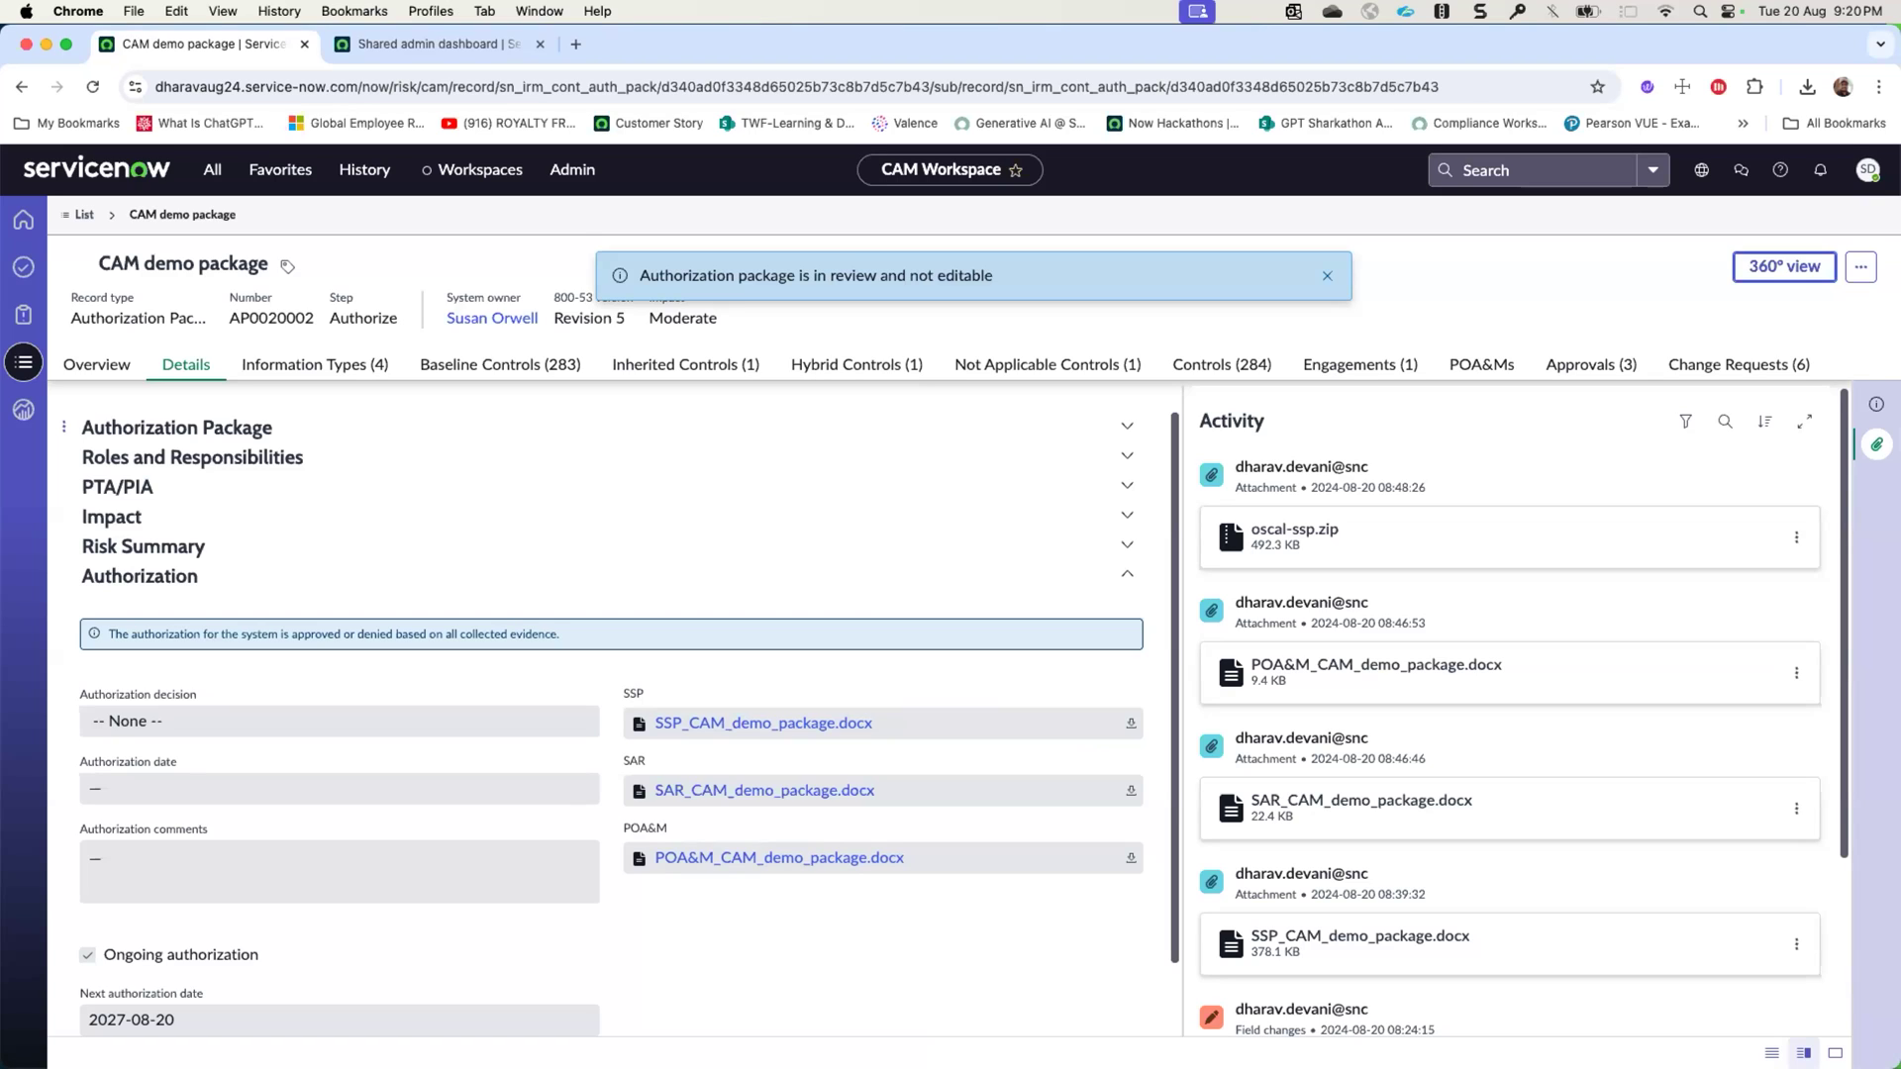
{"action": "left_click", "coordinate": [1327, 275]}
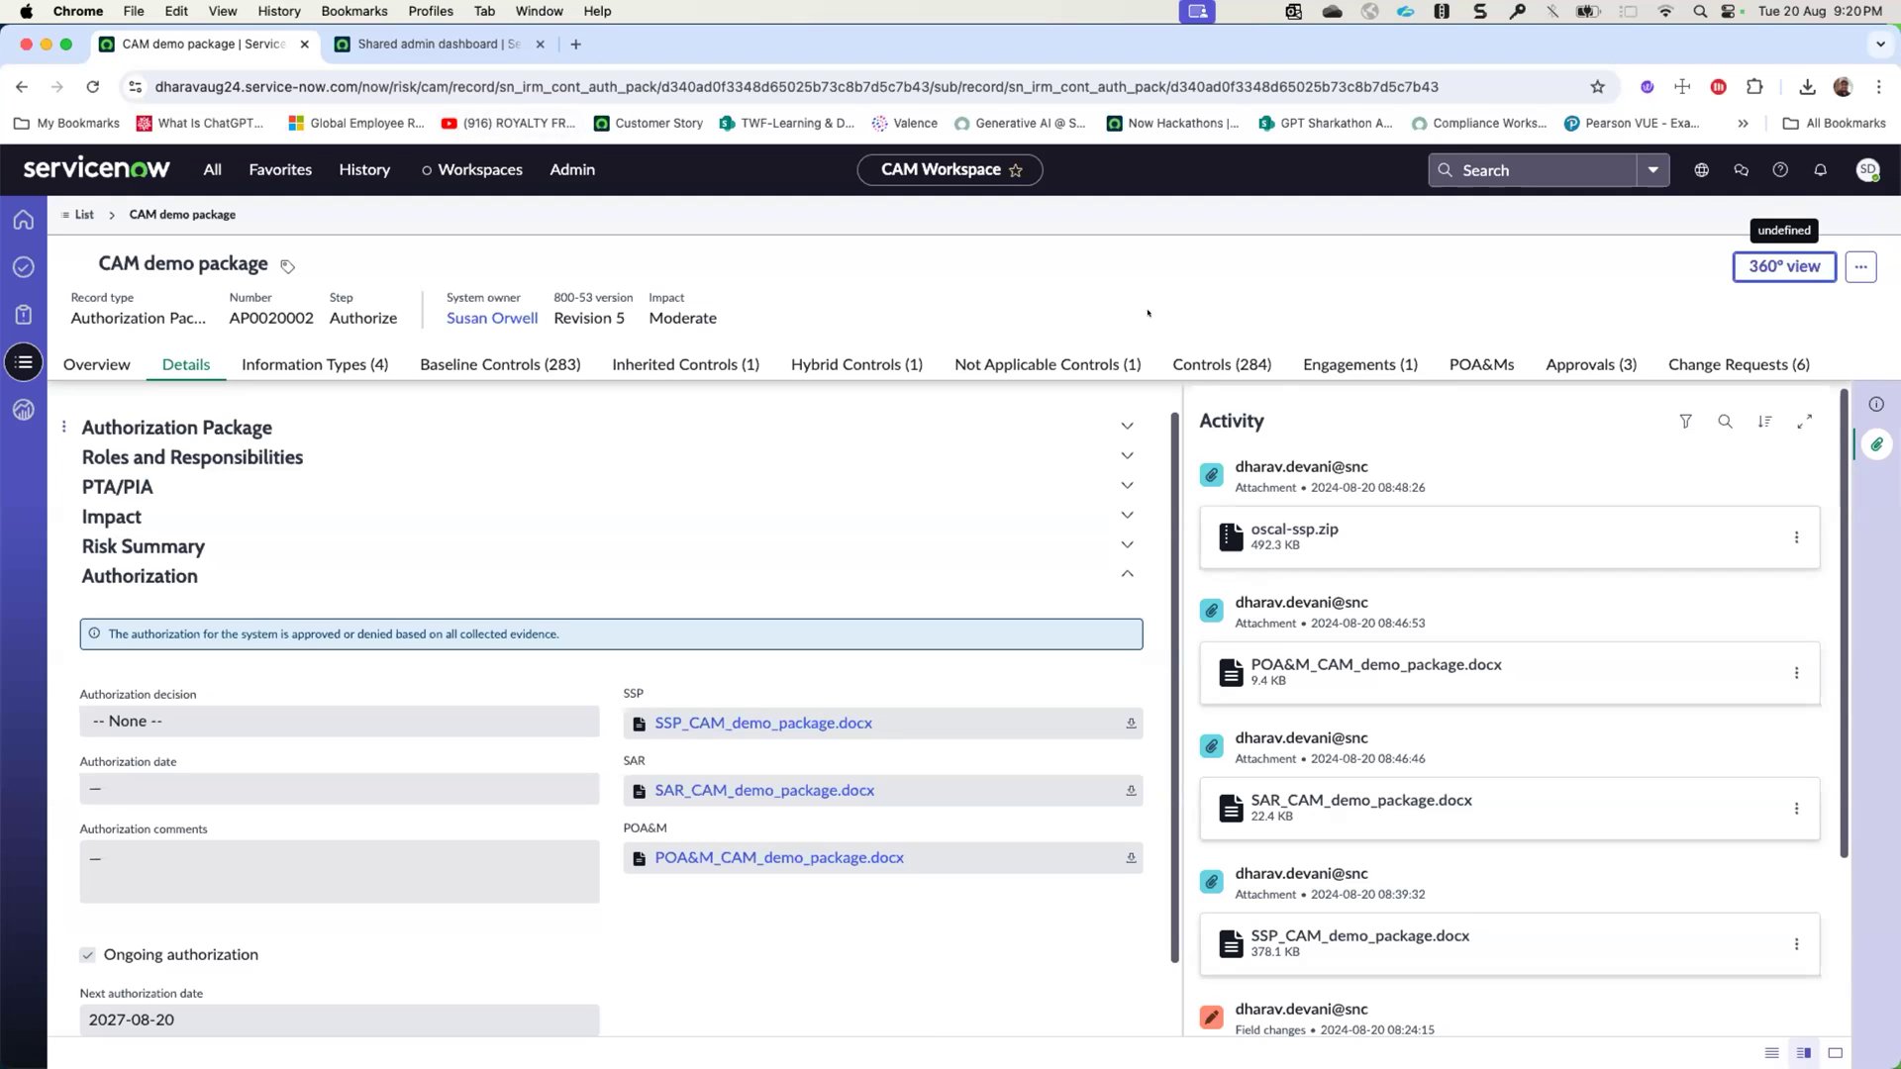
- Set the state of the package's requested Authorize approval to Approved
{"action": "left_click", "coordinate": [1589, 367]}
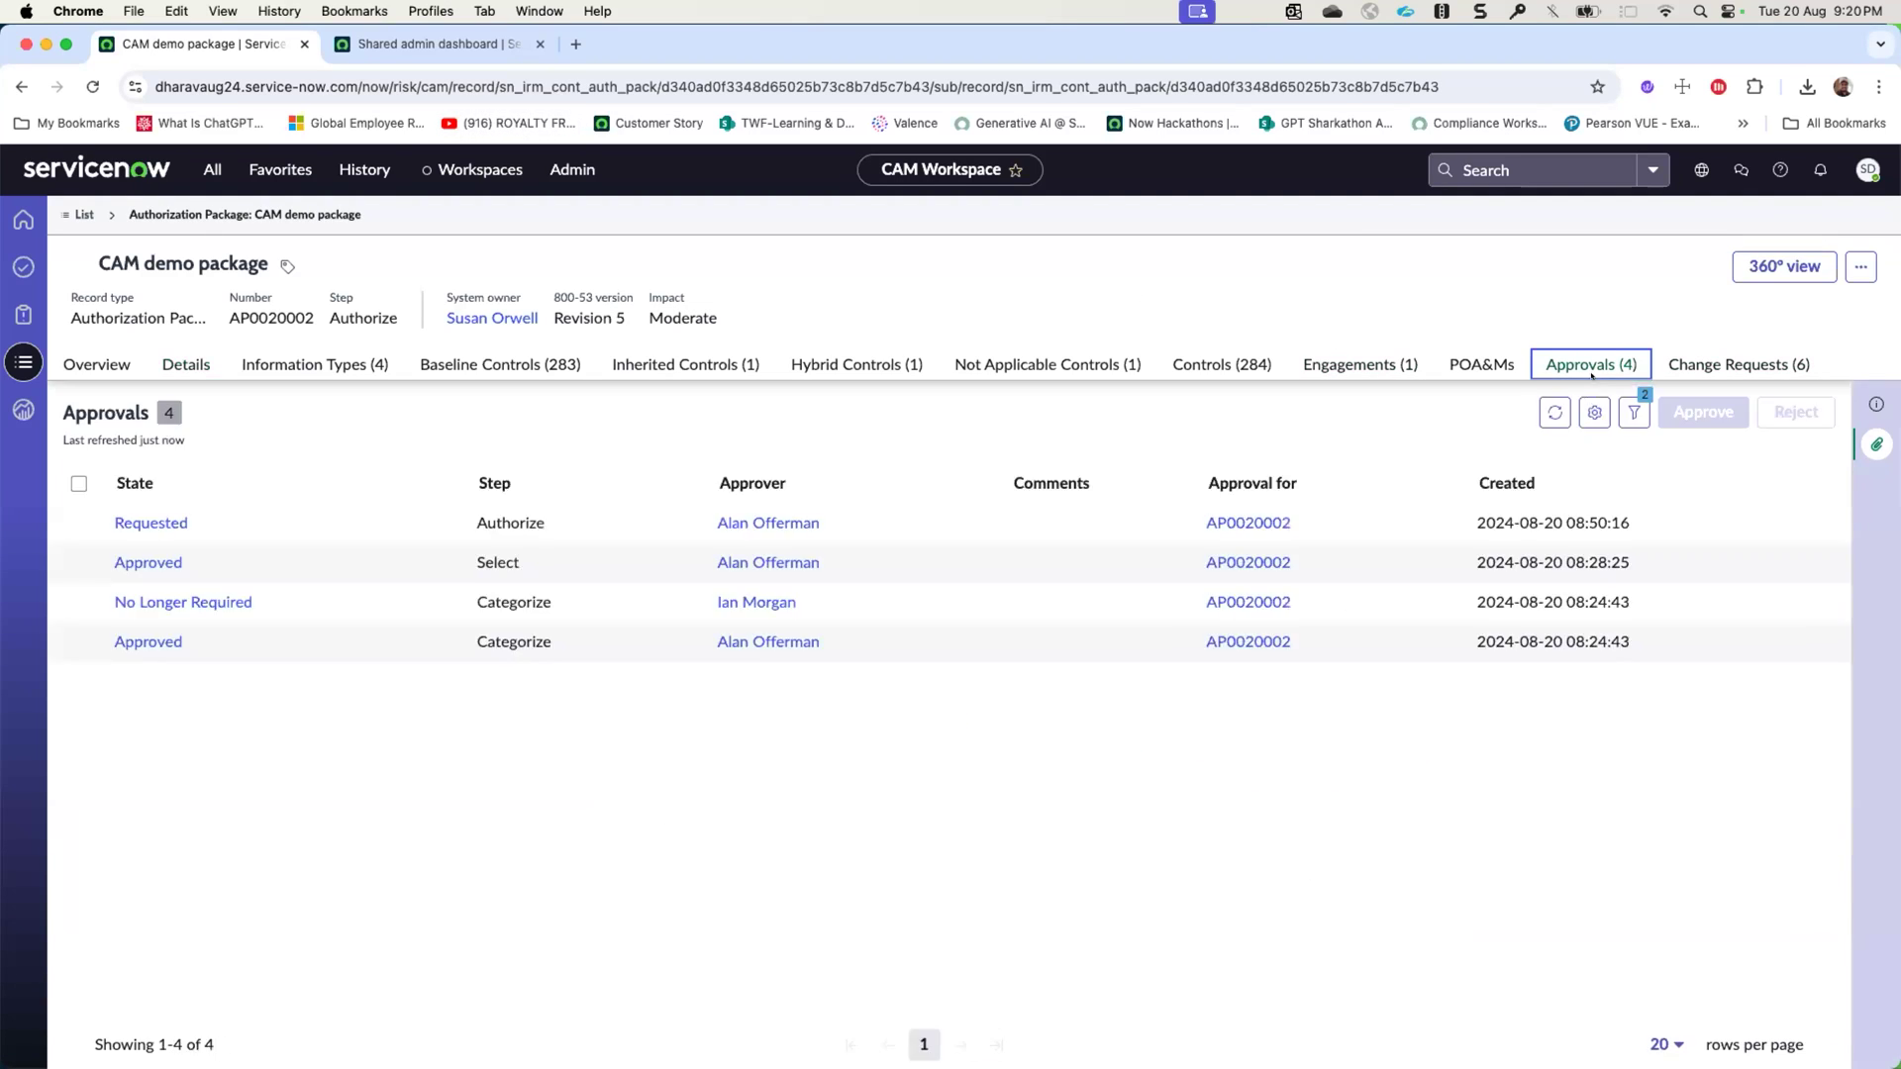
{"action": "double_click", "coordinate": [264, 523]}
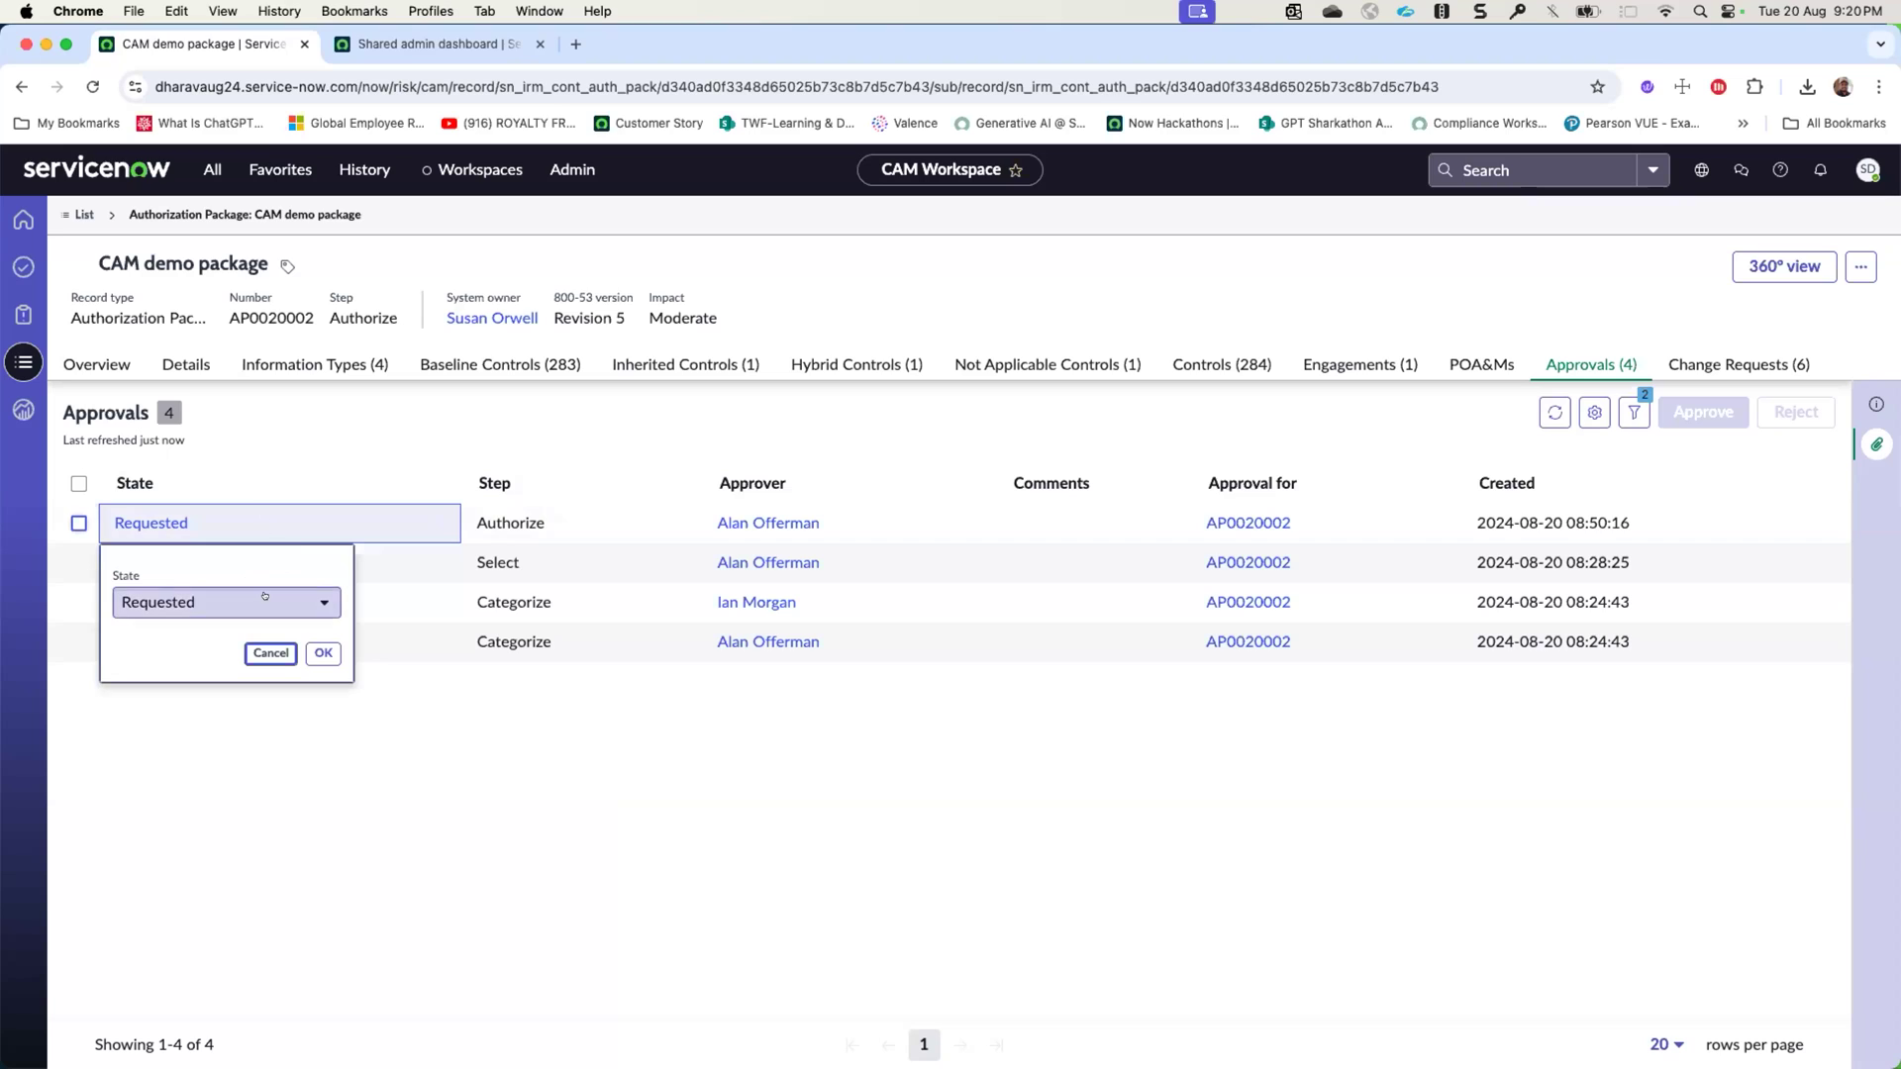
{"action": "left_click", "coordinate": [263, 602]}
{"action": "left_click", "coordinate": [229, 698]}
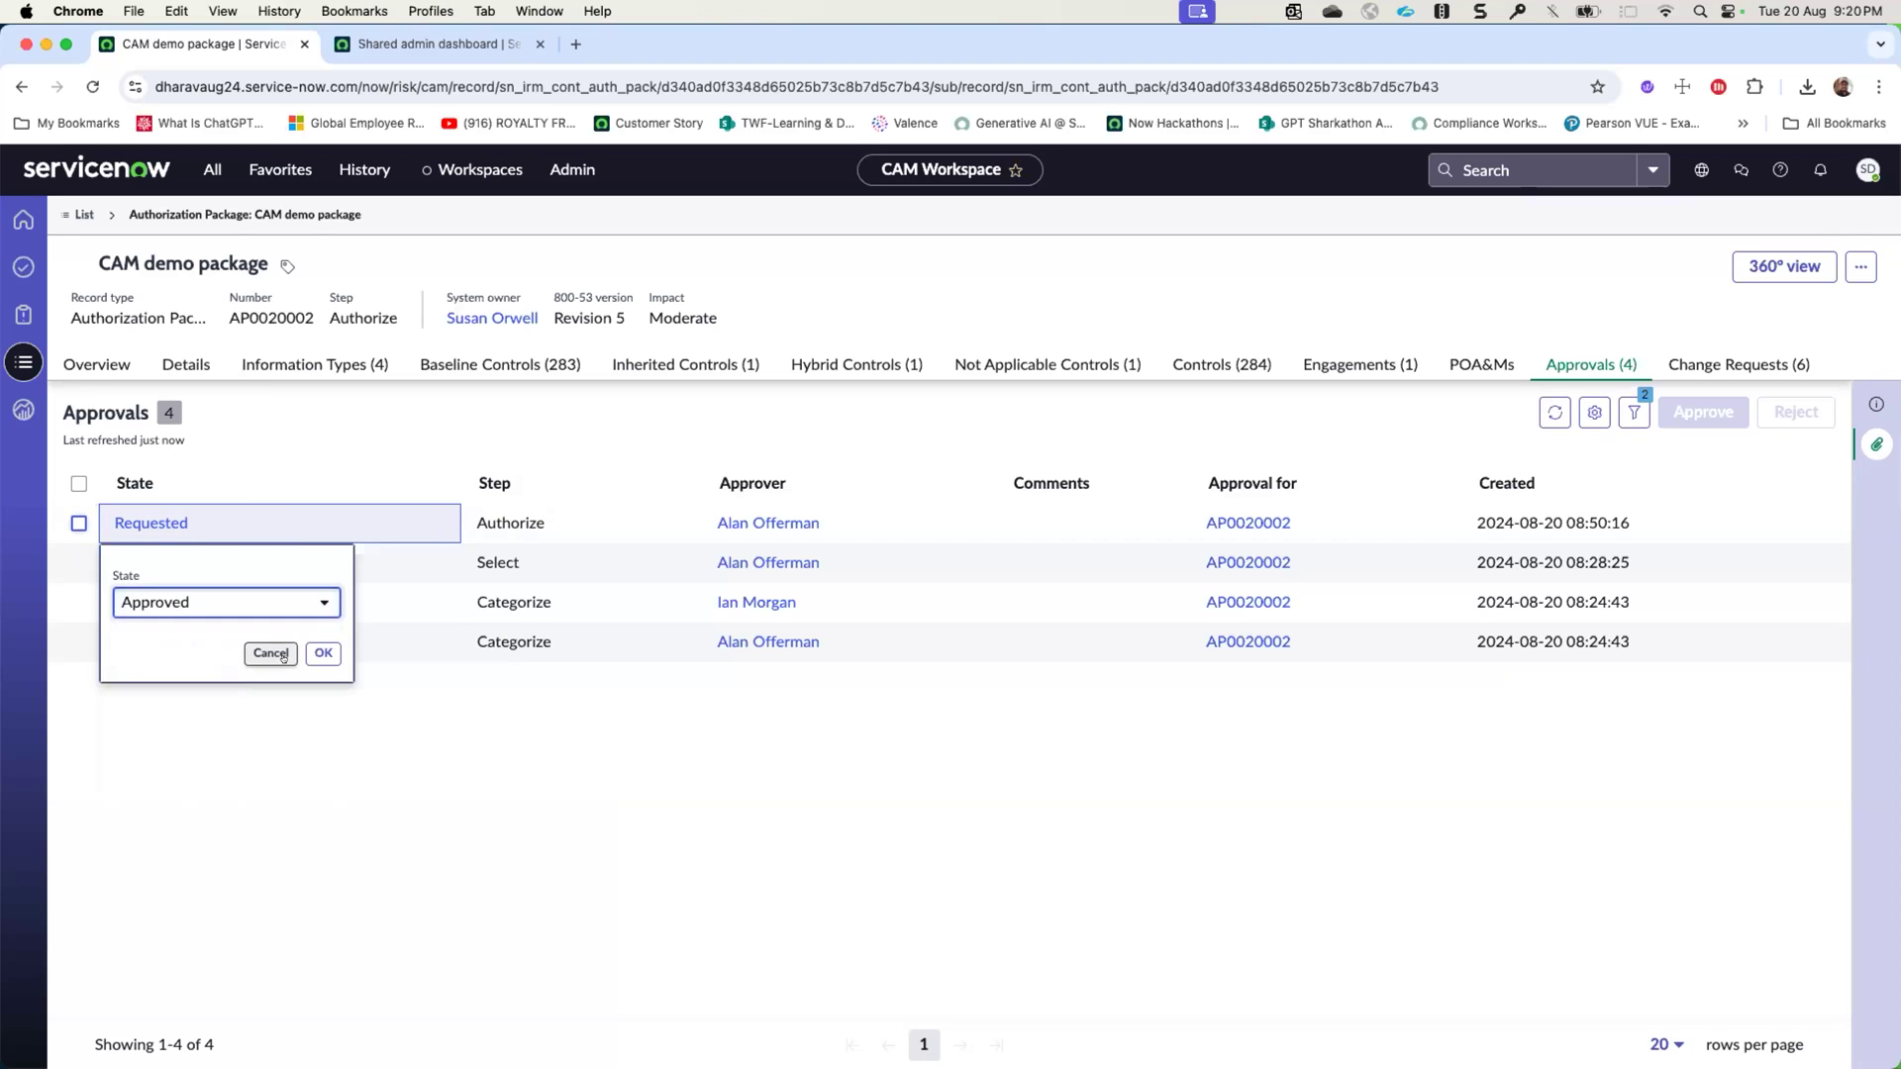
{"action": "left_click", "coordinate": [311, 651]}
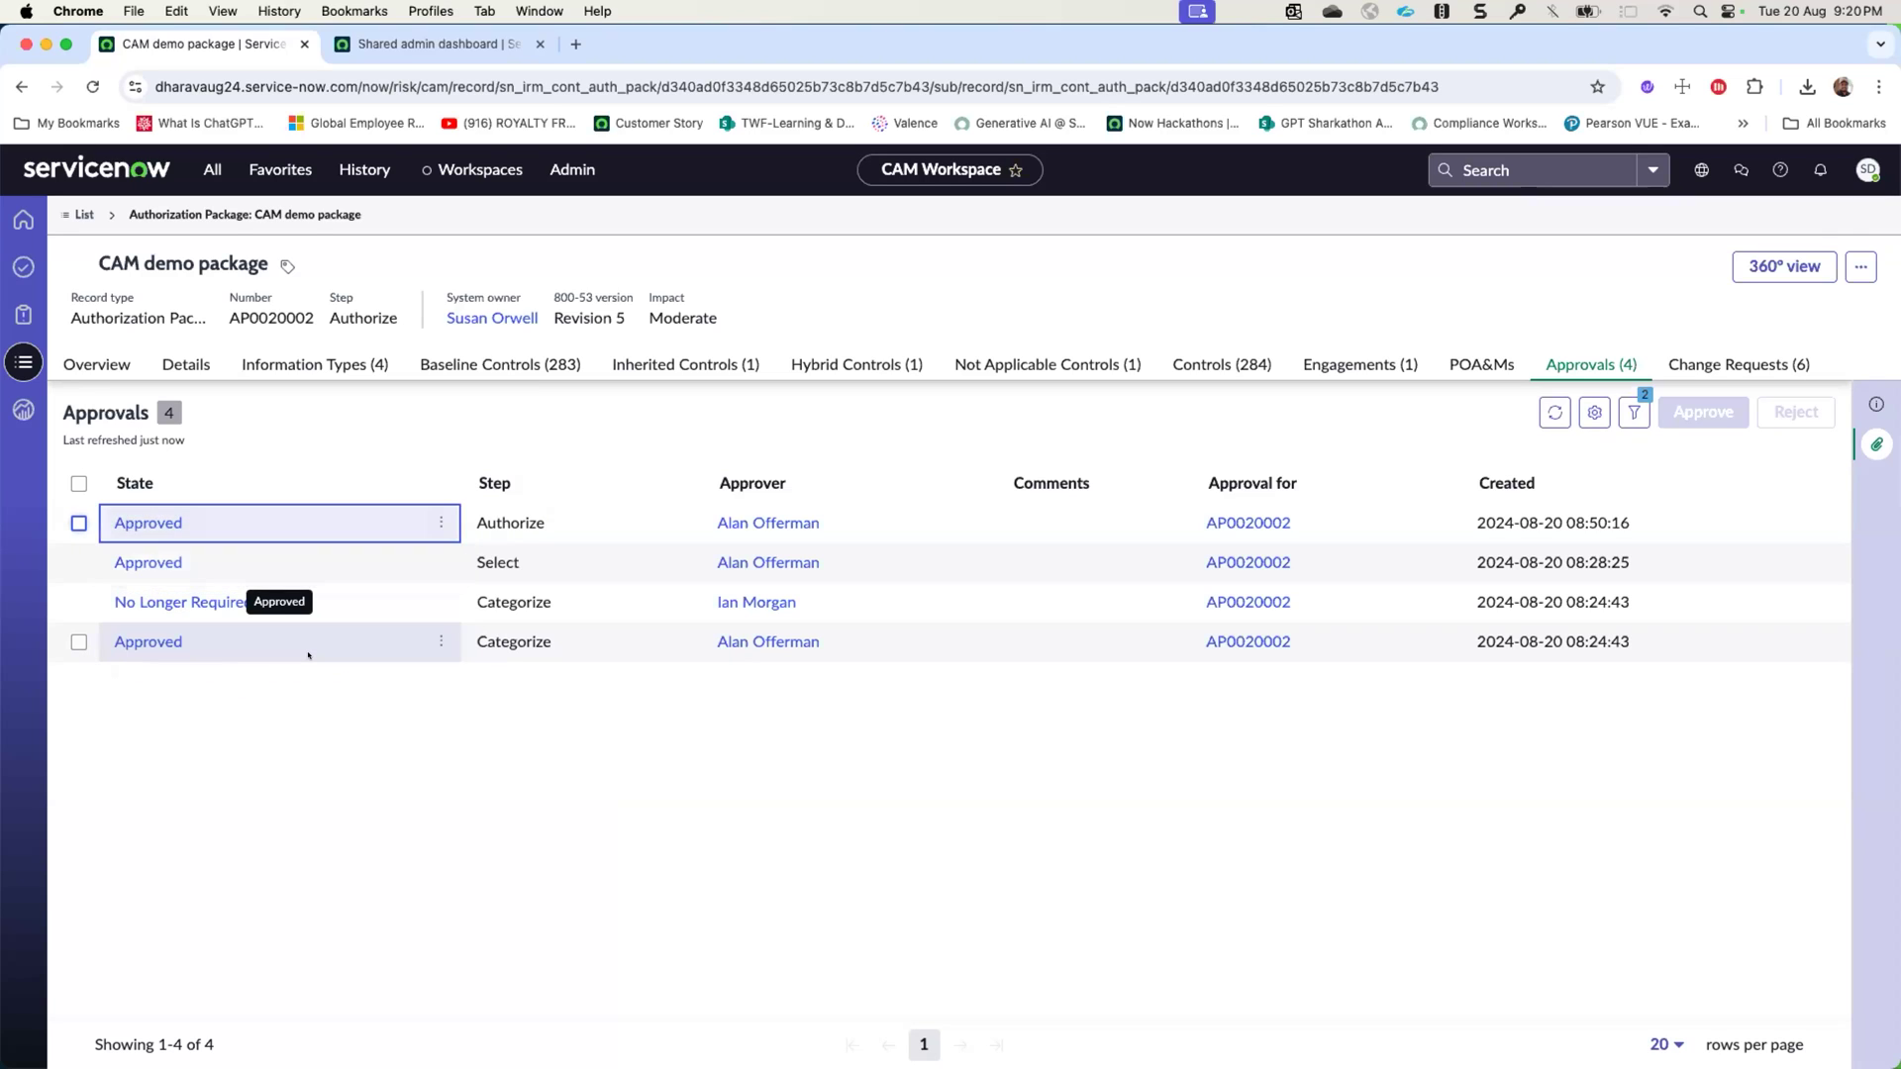
- Open the package overview and reload the page to refresh the progress of its authorization steps
{"action": "left_click", "coordinate": [96, 364]}
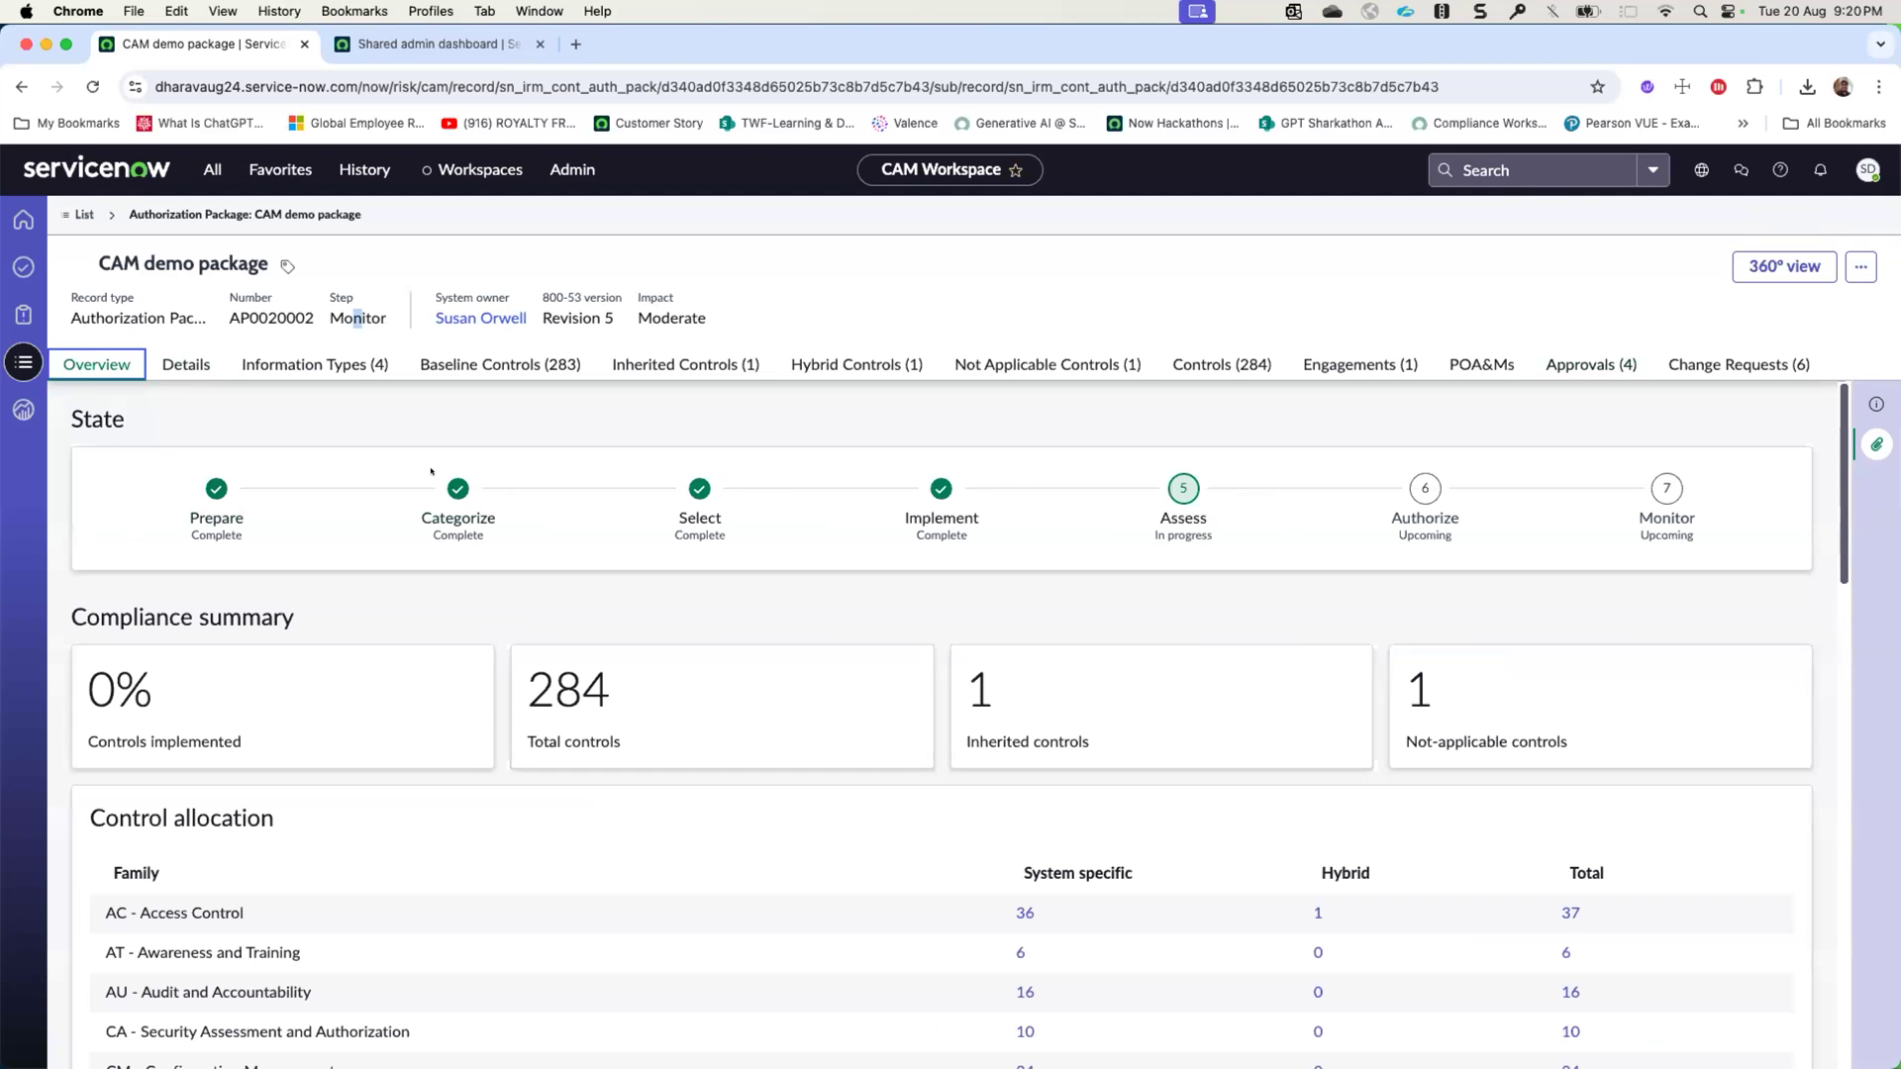
{"action": "key", "text": "super+r"}
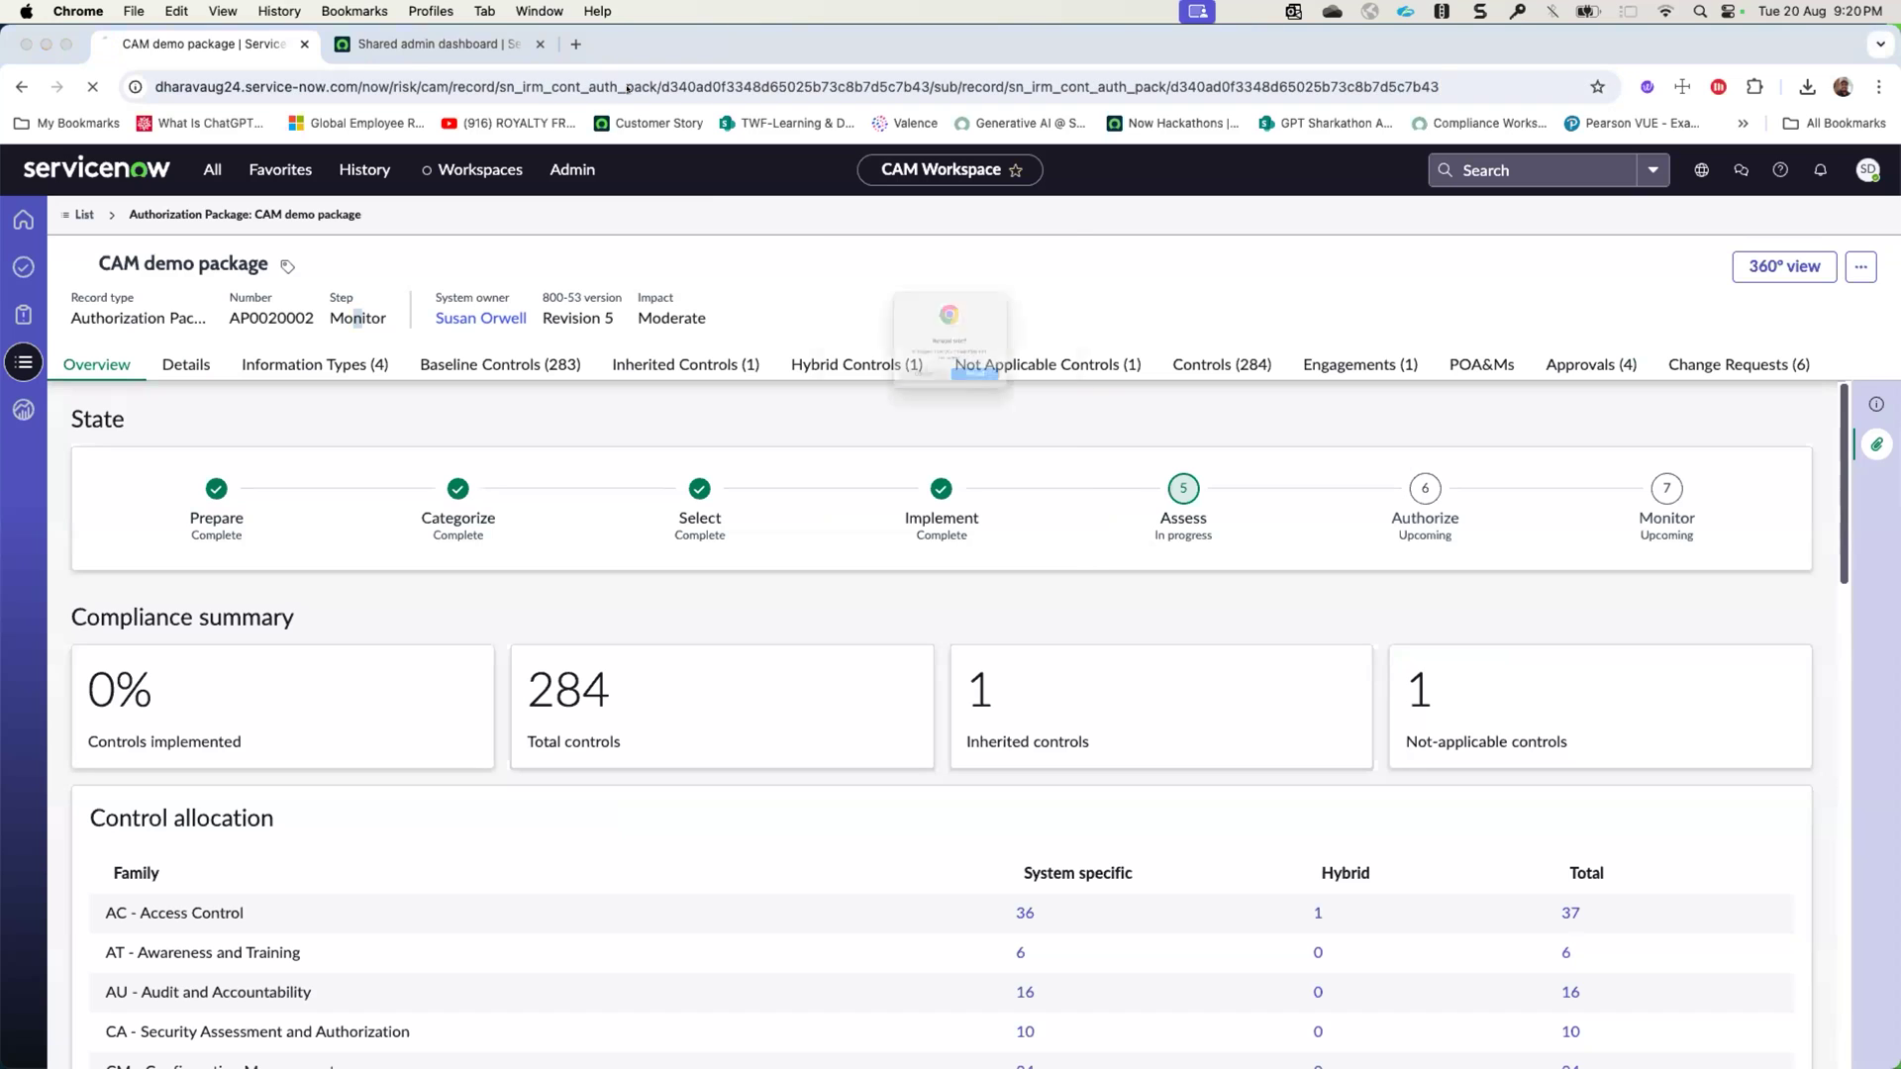
{"action": "left_click", "coordinate": [991, 413]}
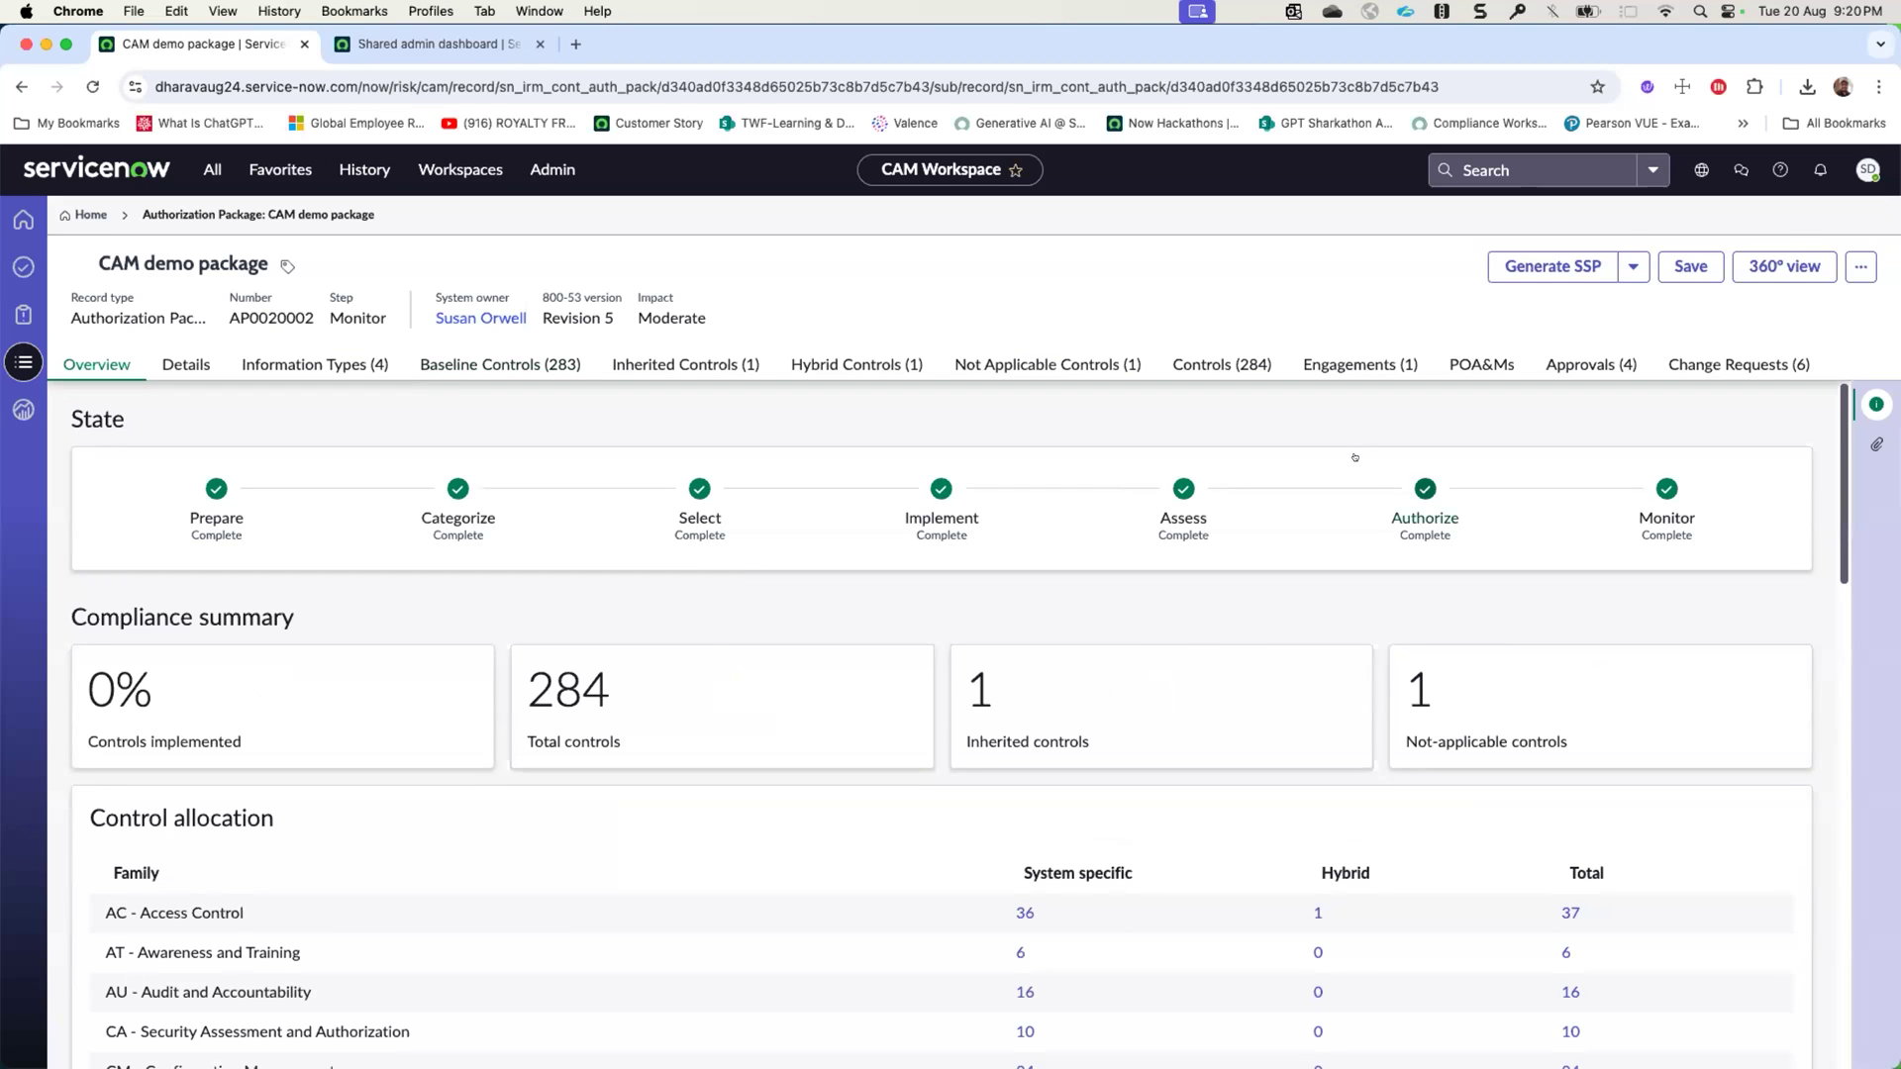
- Review the overview's compliance summary, control allocation, control and test charts, and risk summary, including the detailed charts
{"action": "scroll", "coordinate": [1003, 675], "scroll_direction": "down", "scroll_amount": 5}
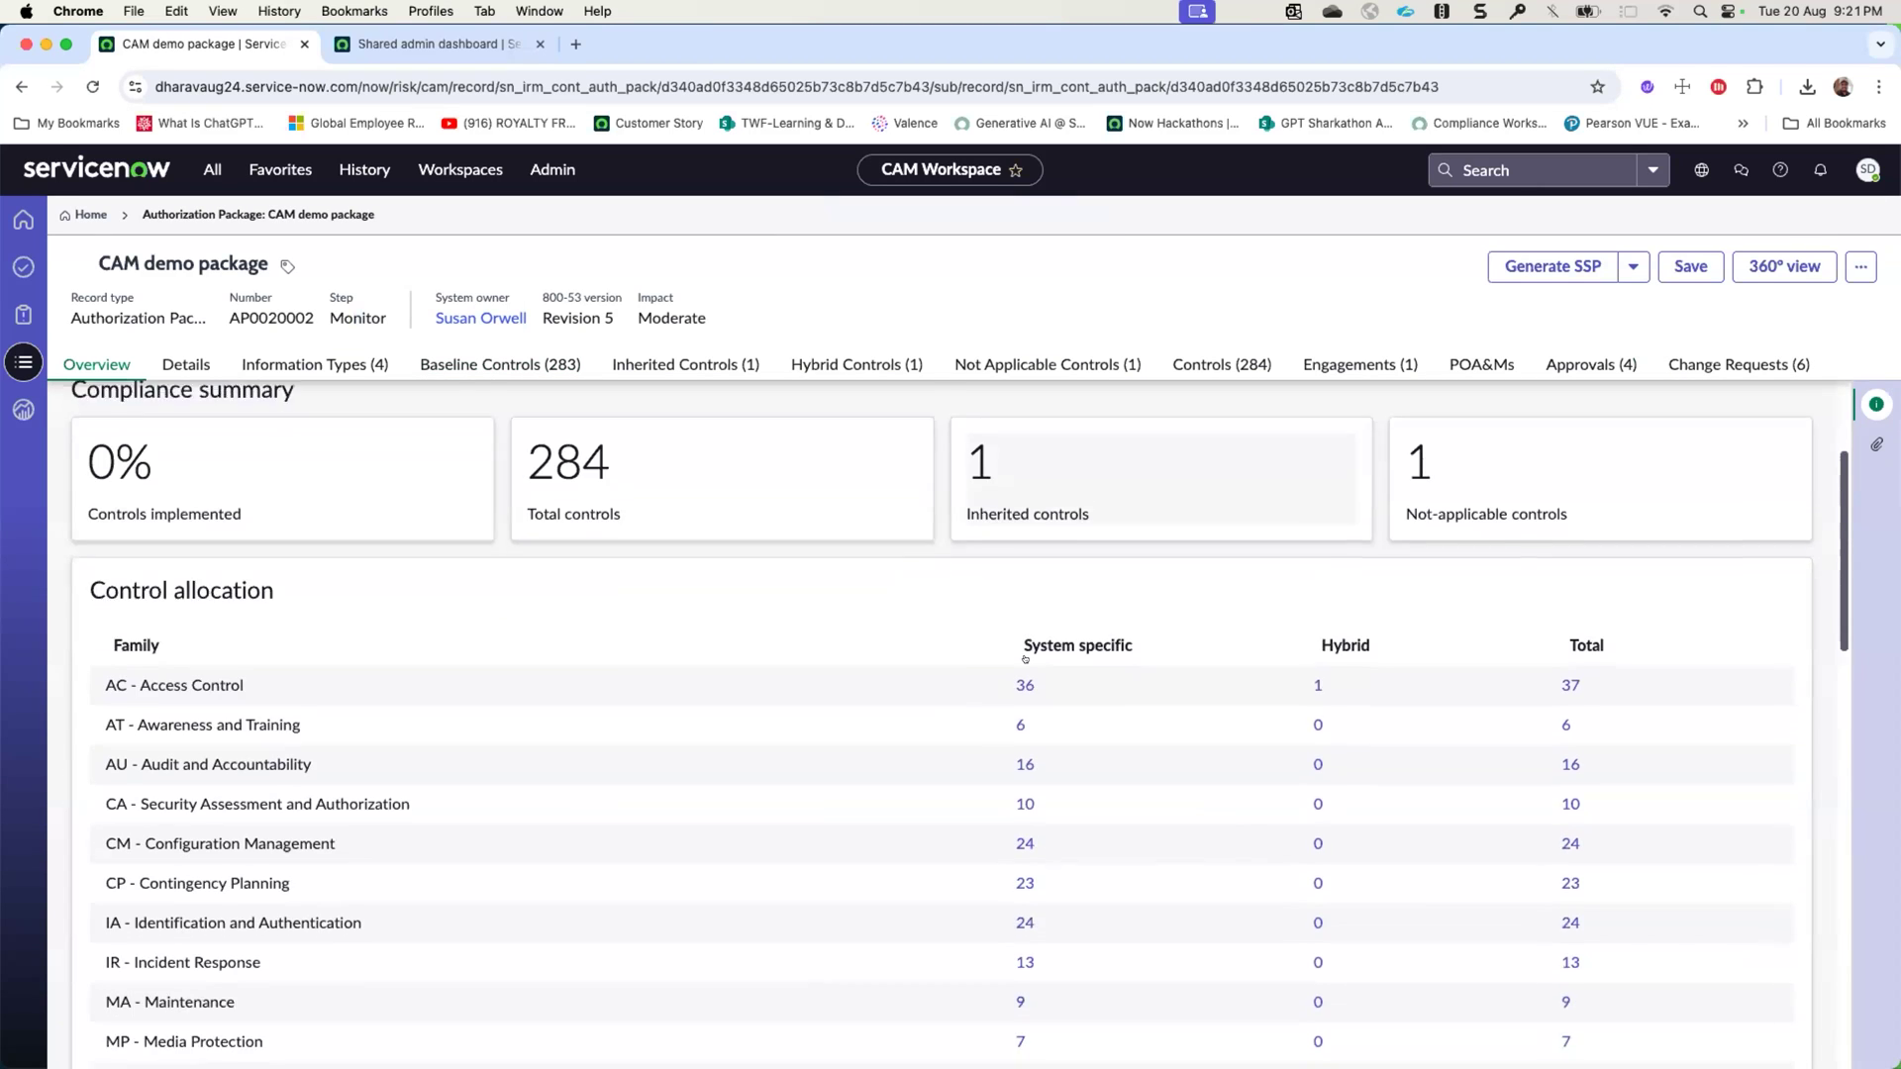
{"action": "scroll", "coordinate": [1003, 674], "scroll_direction": "down", "scroll_amount": 10}
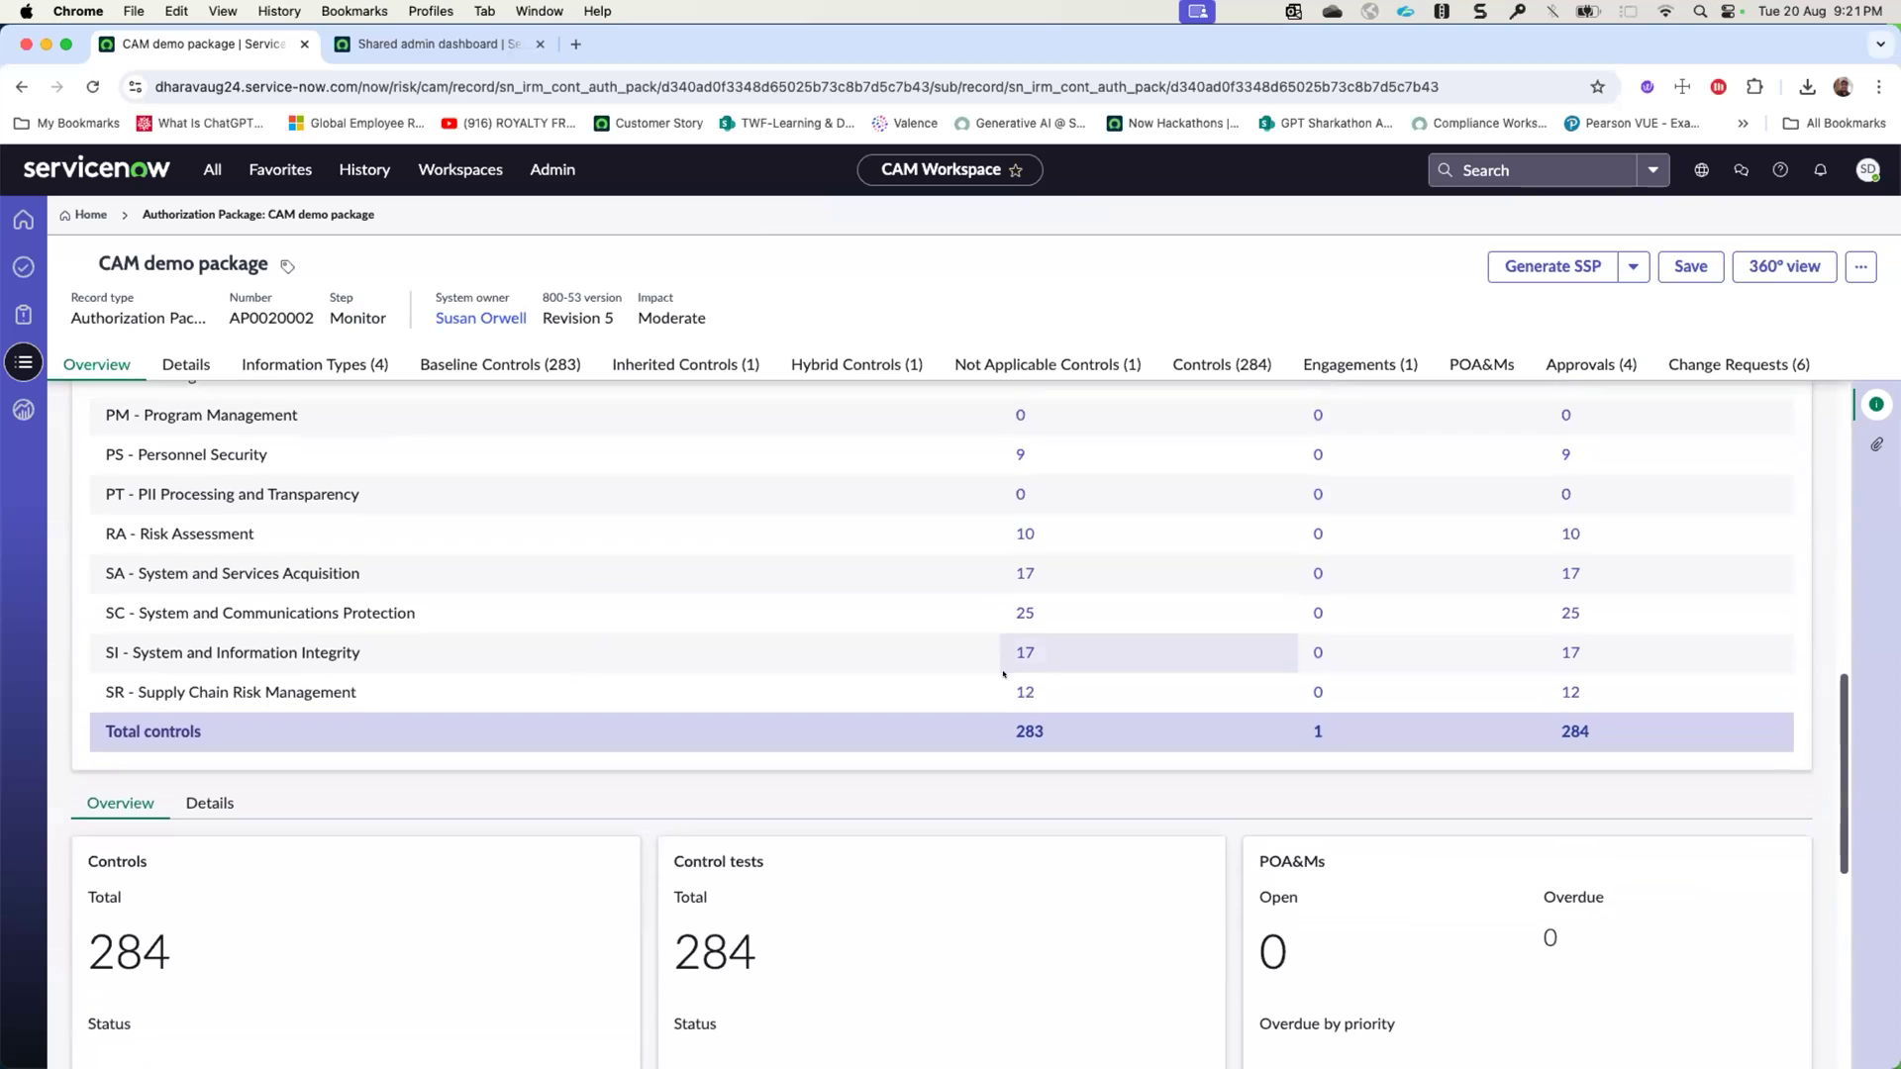
{"action": "scroll", "coordinate": [384, 582], "scroll_direction": "down", "scroll_amount": 2}
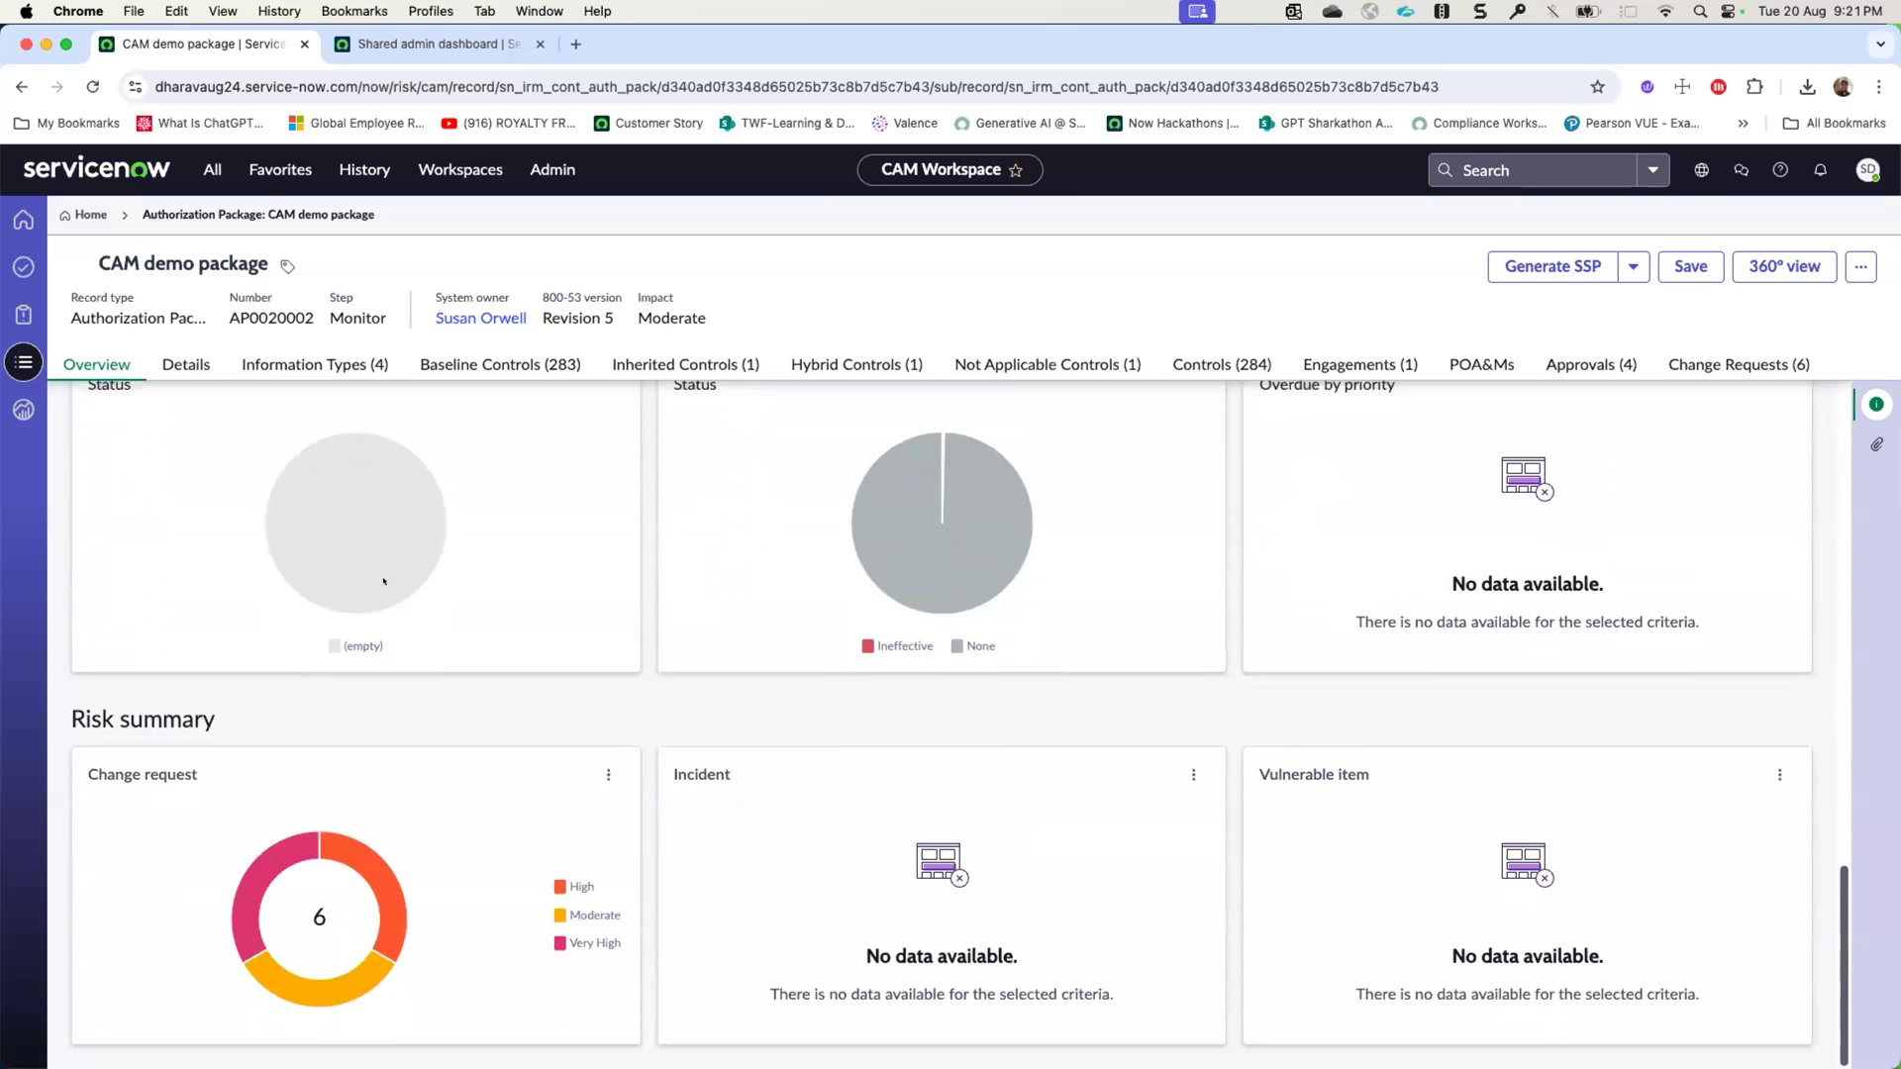
{"action": "scroll", "coordinate": [353, 803], "scroll_direction": "up", "scroll_amount": 4}
{"action": "left_click", "coordinate": [203, 563]}
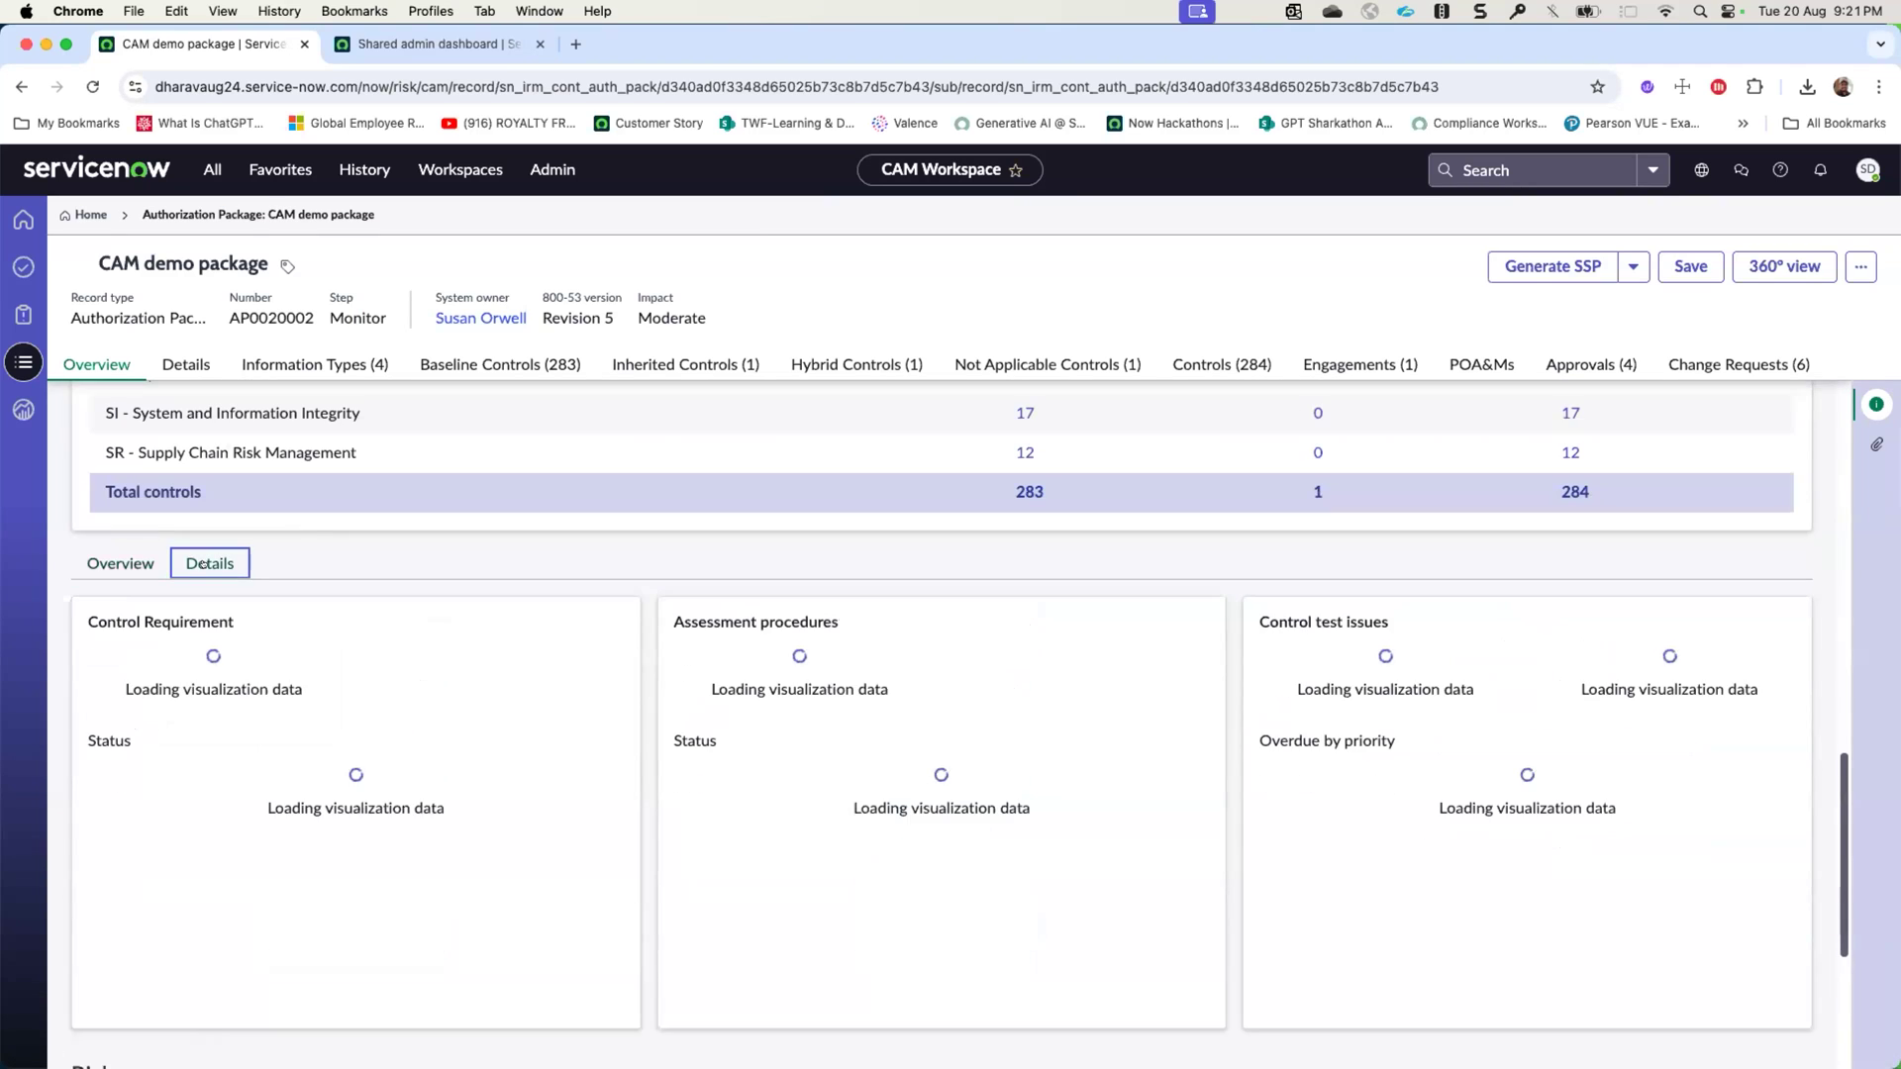
{"action": "left_click", "coordinate": [136, 563]}
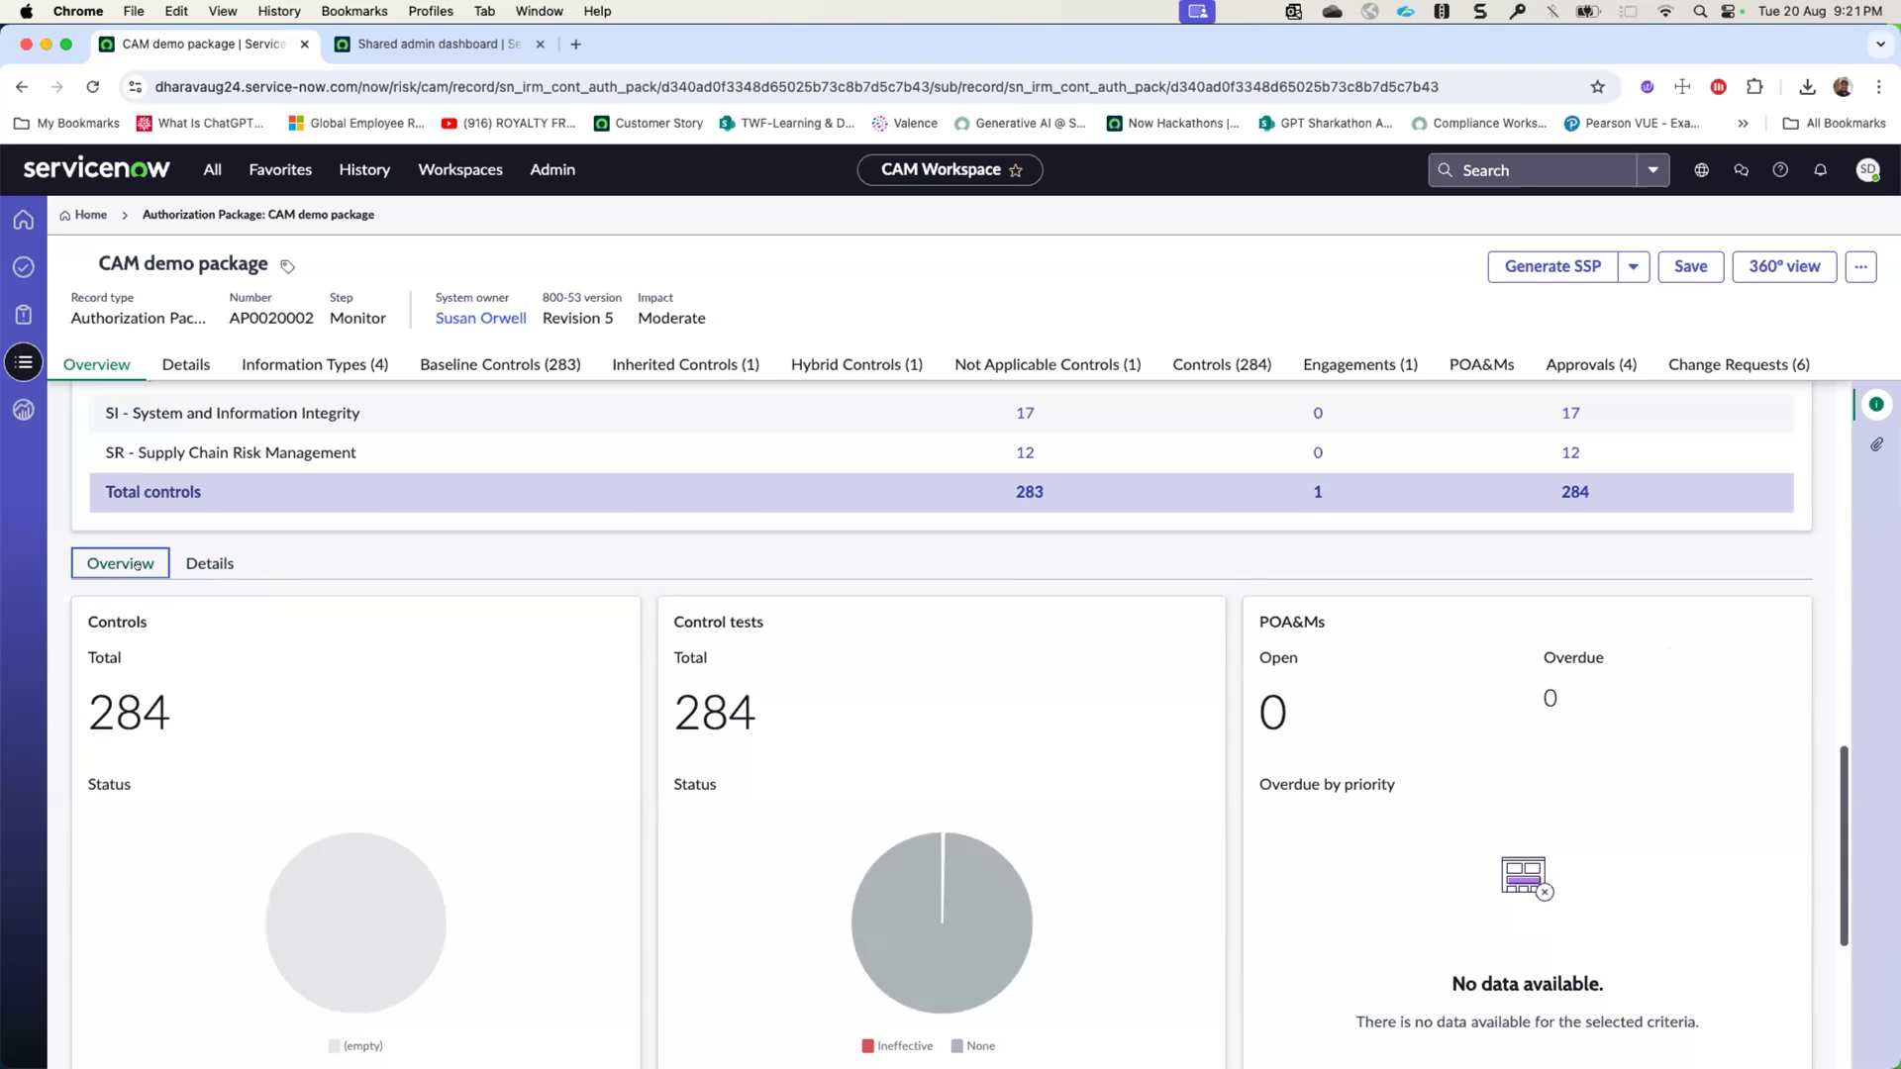
- Open the 360° view of the CAM demo package
{"action": "scroll", "coordinate": [135, 563], "scroll_direction": "up", "scroll_amount": 5}
{"action": "left_click", "coordinate": [1763, 258]}
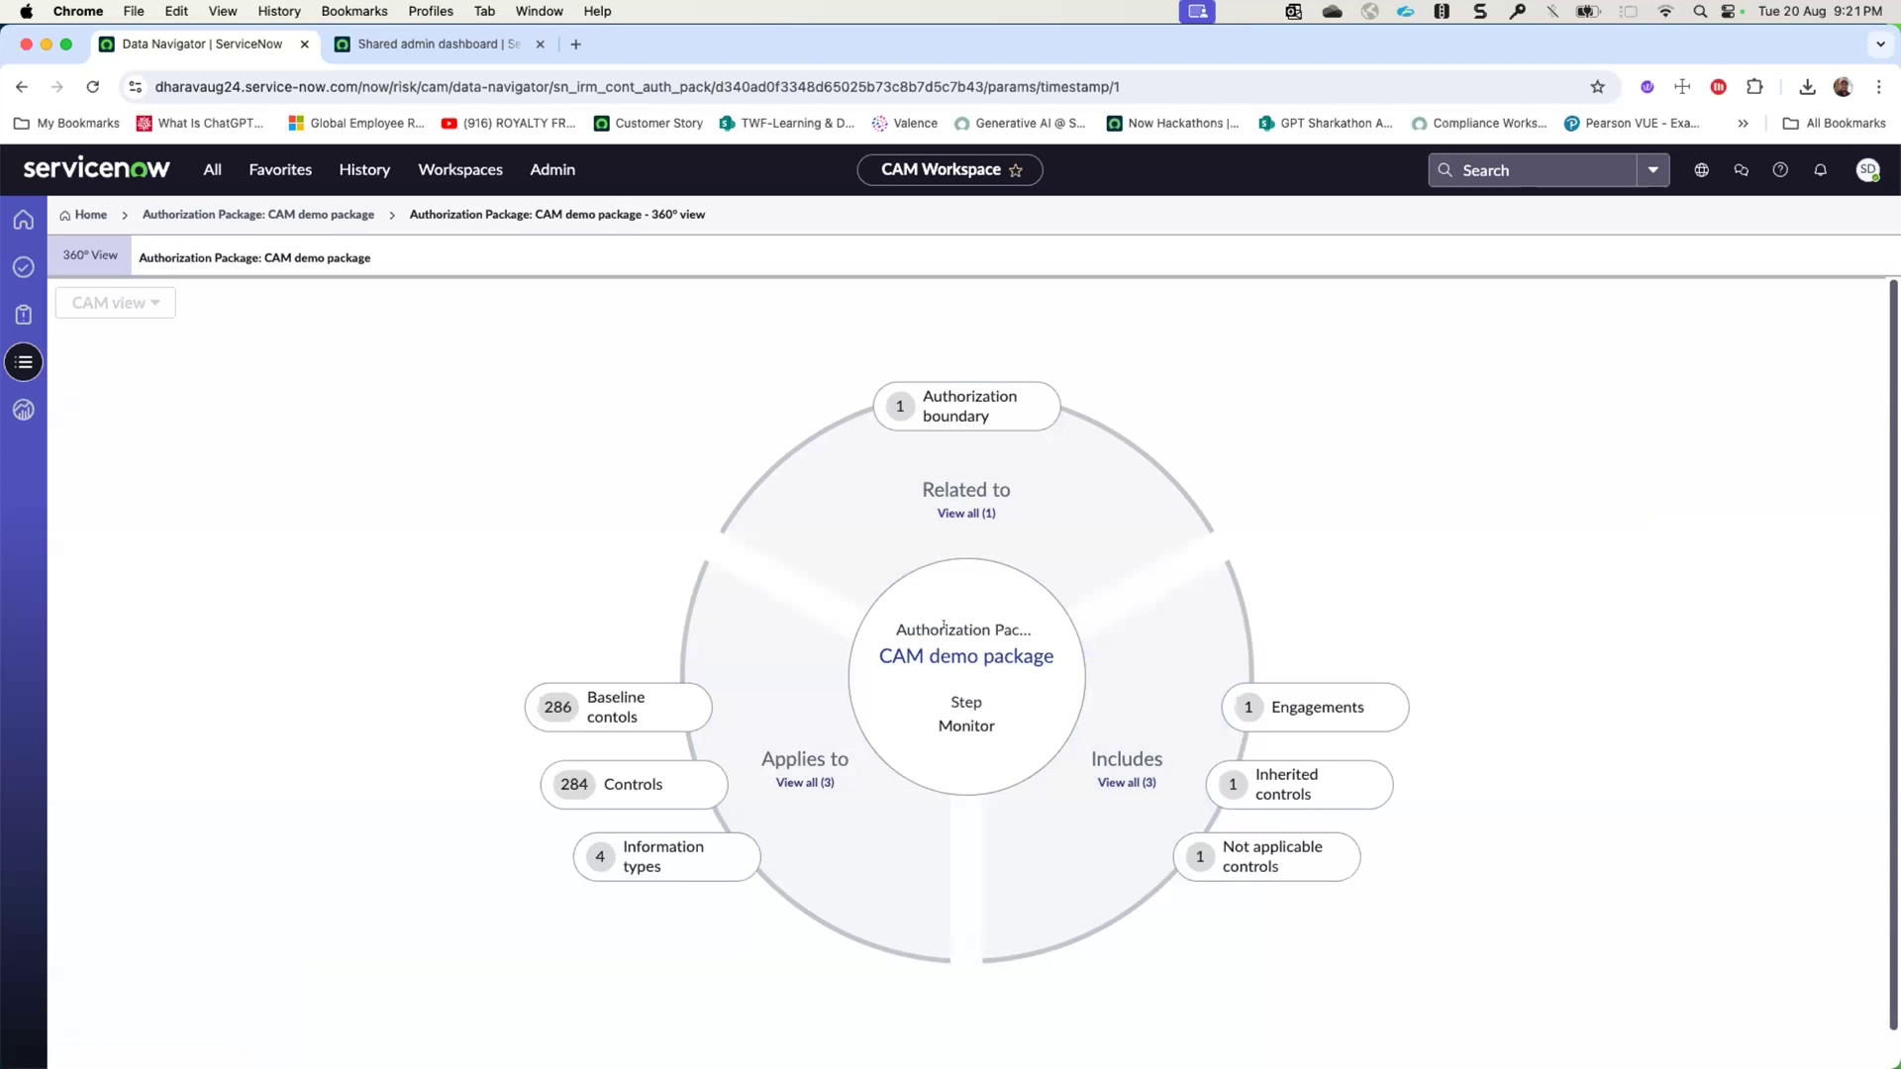
- Examine the package's baseline controls and the relationships of the Policy and Procedures control objective, and return to the package's 360° view
{"action": "left_click", "coordinate": [612, 707]}
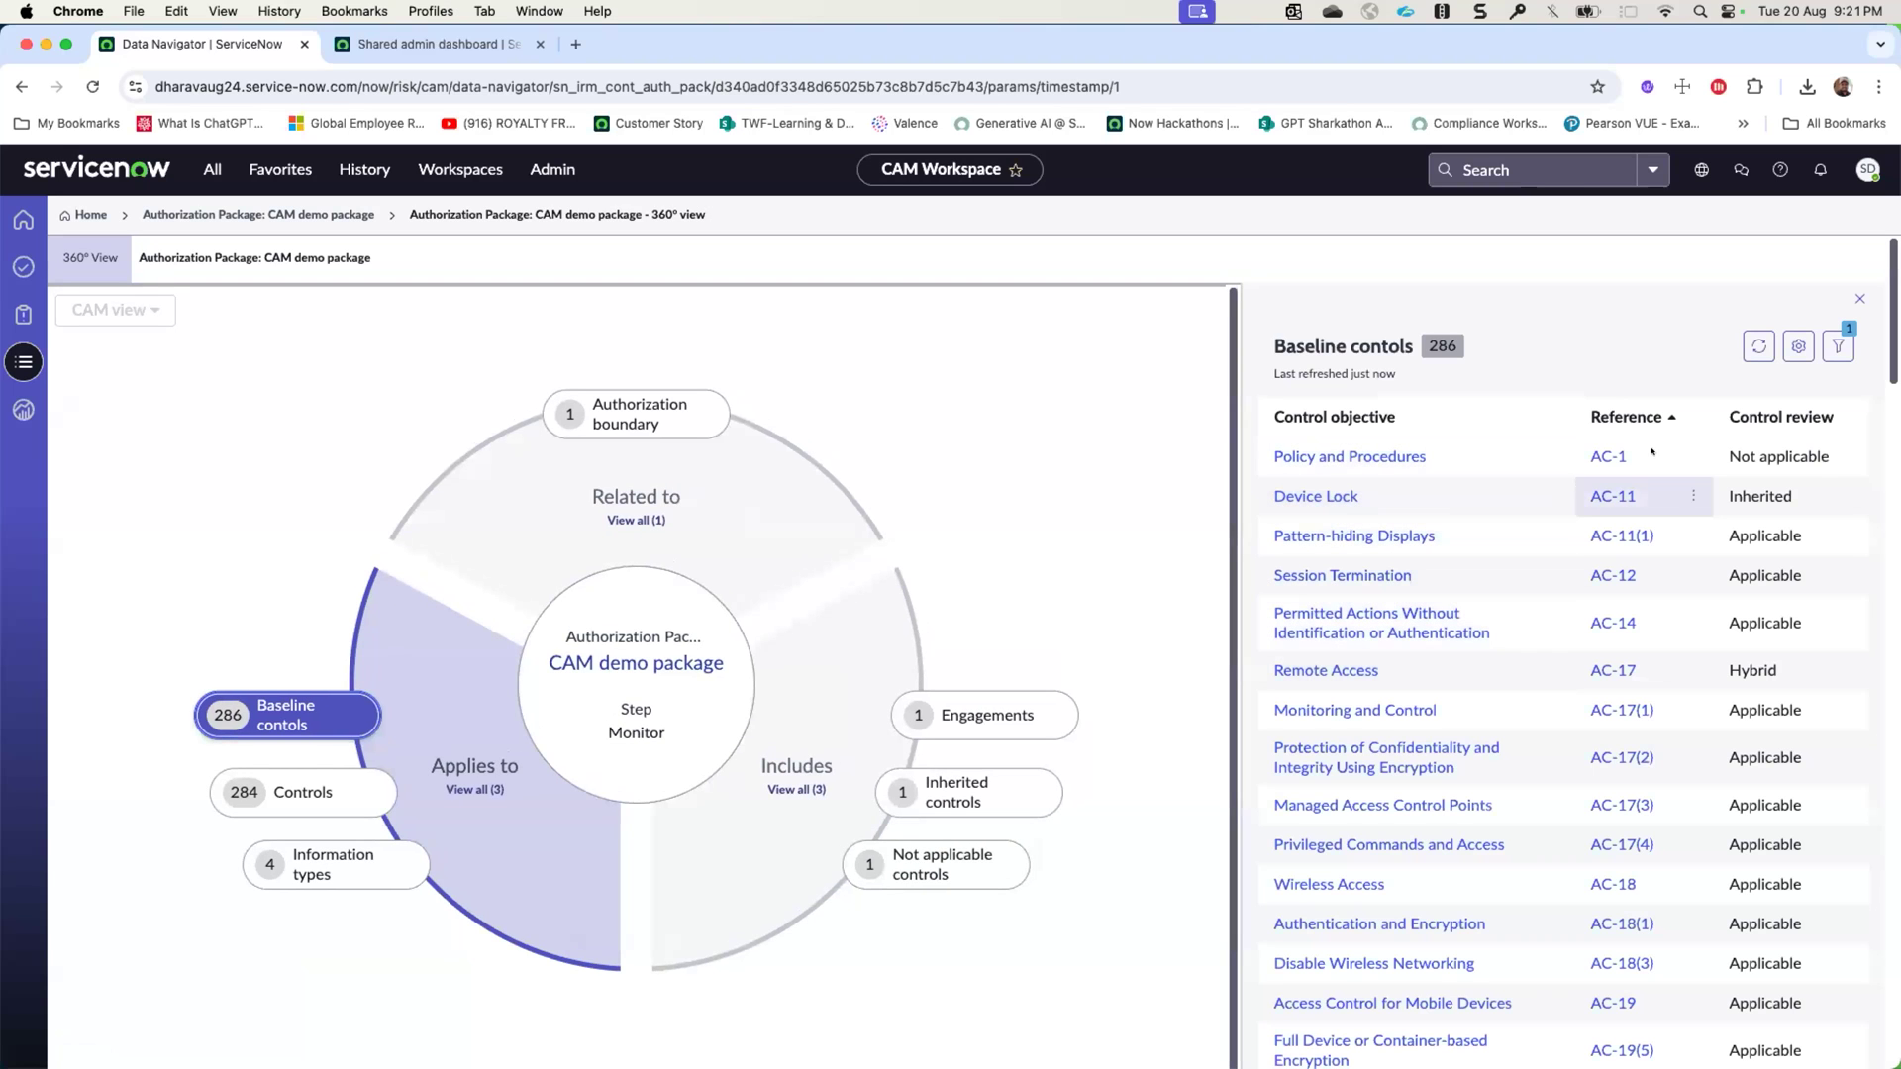
{"action": "left_click", "coordinate": [1323, 456]}
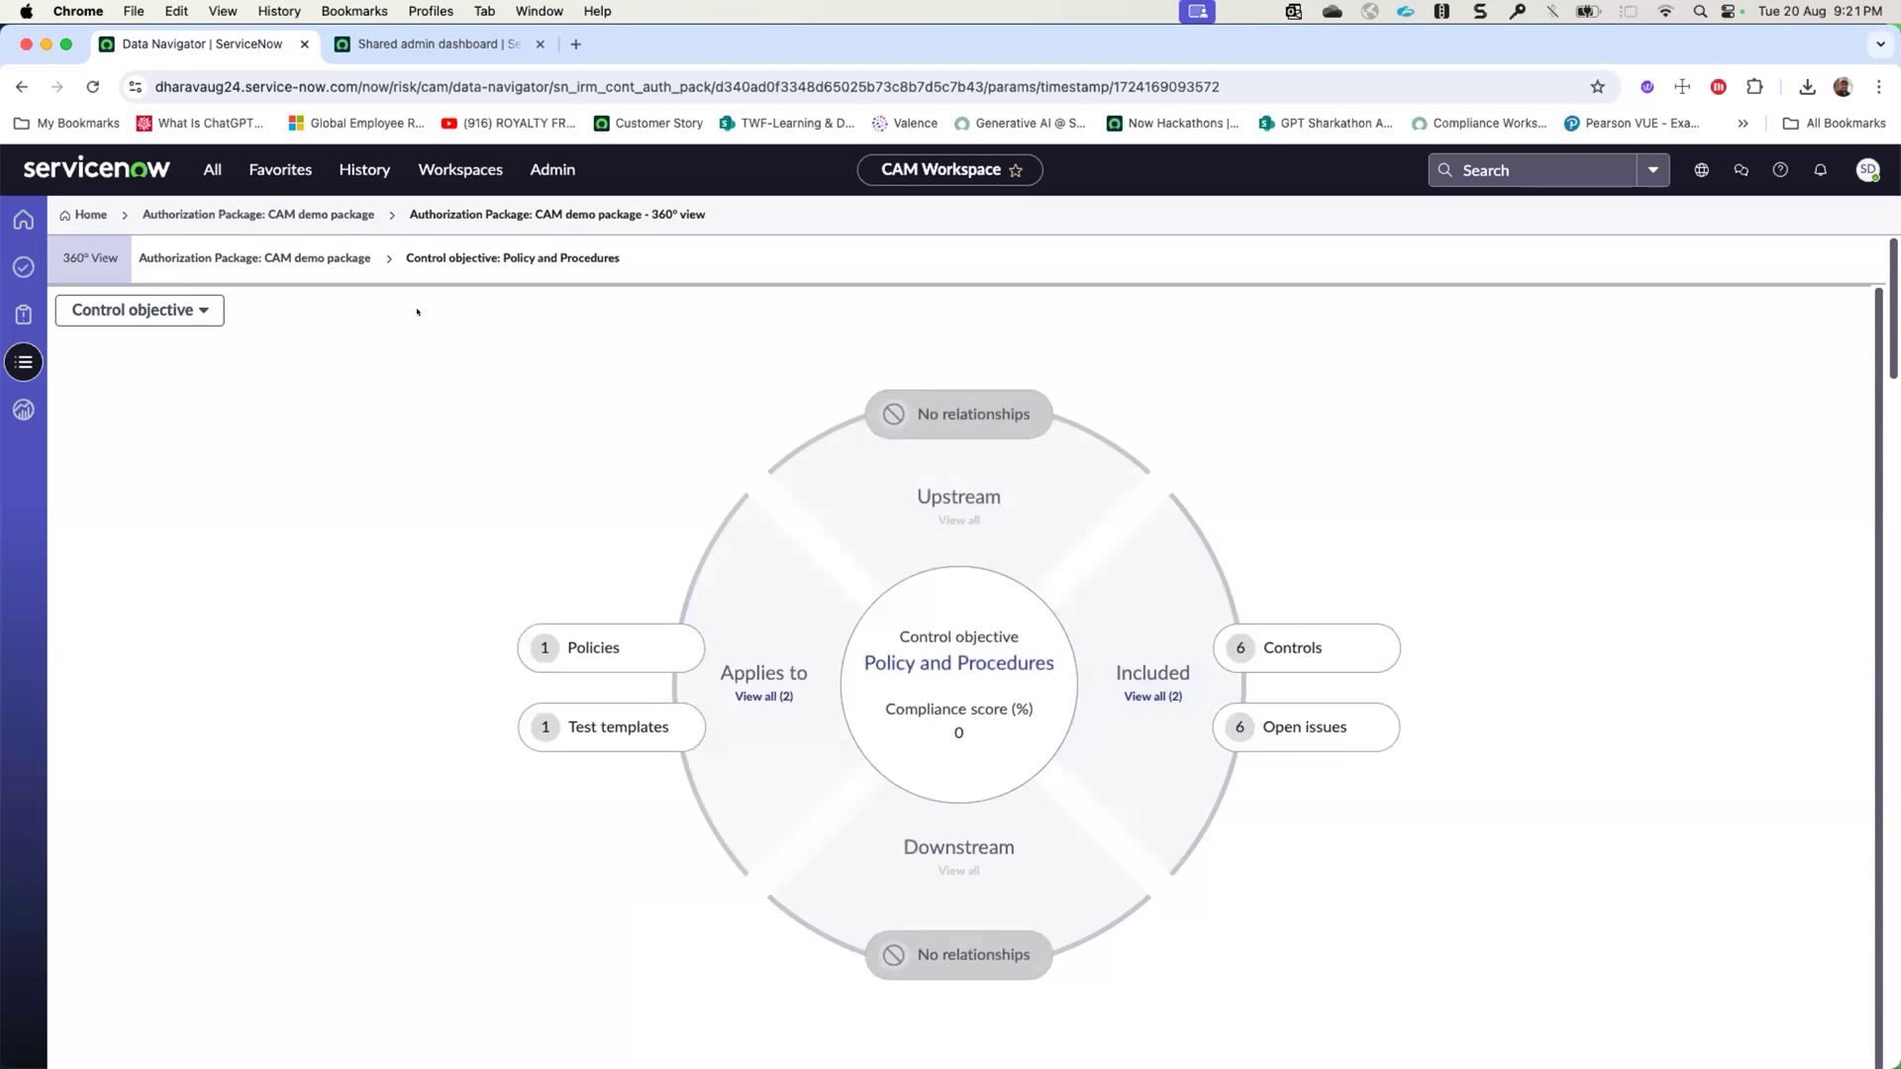
{"action": "left_click", "coordinate": [298, 258]}
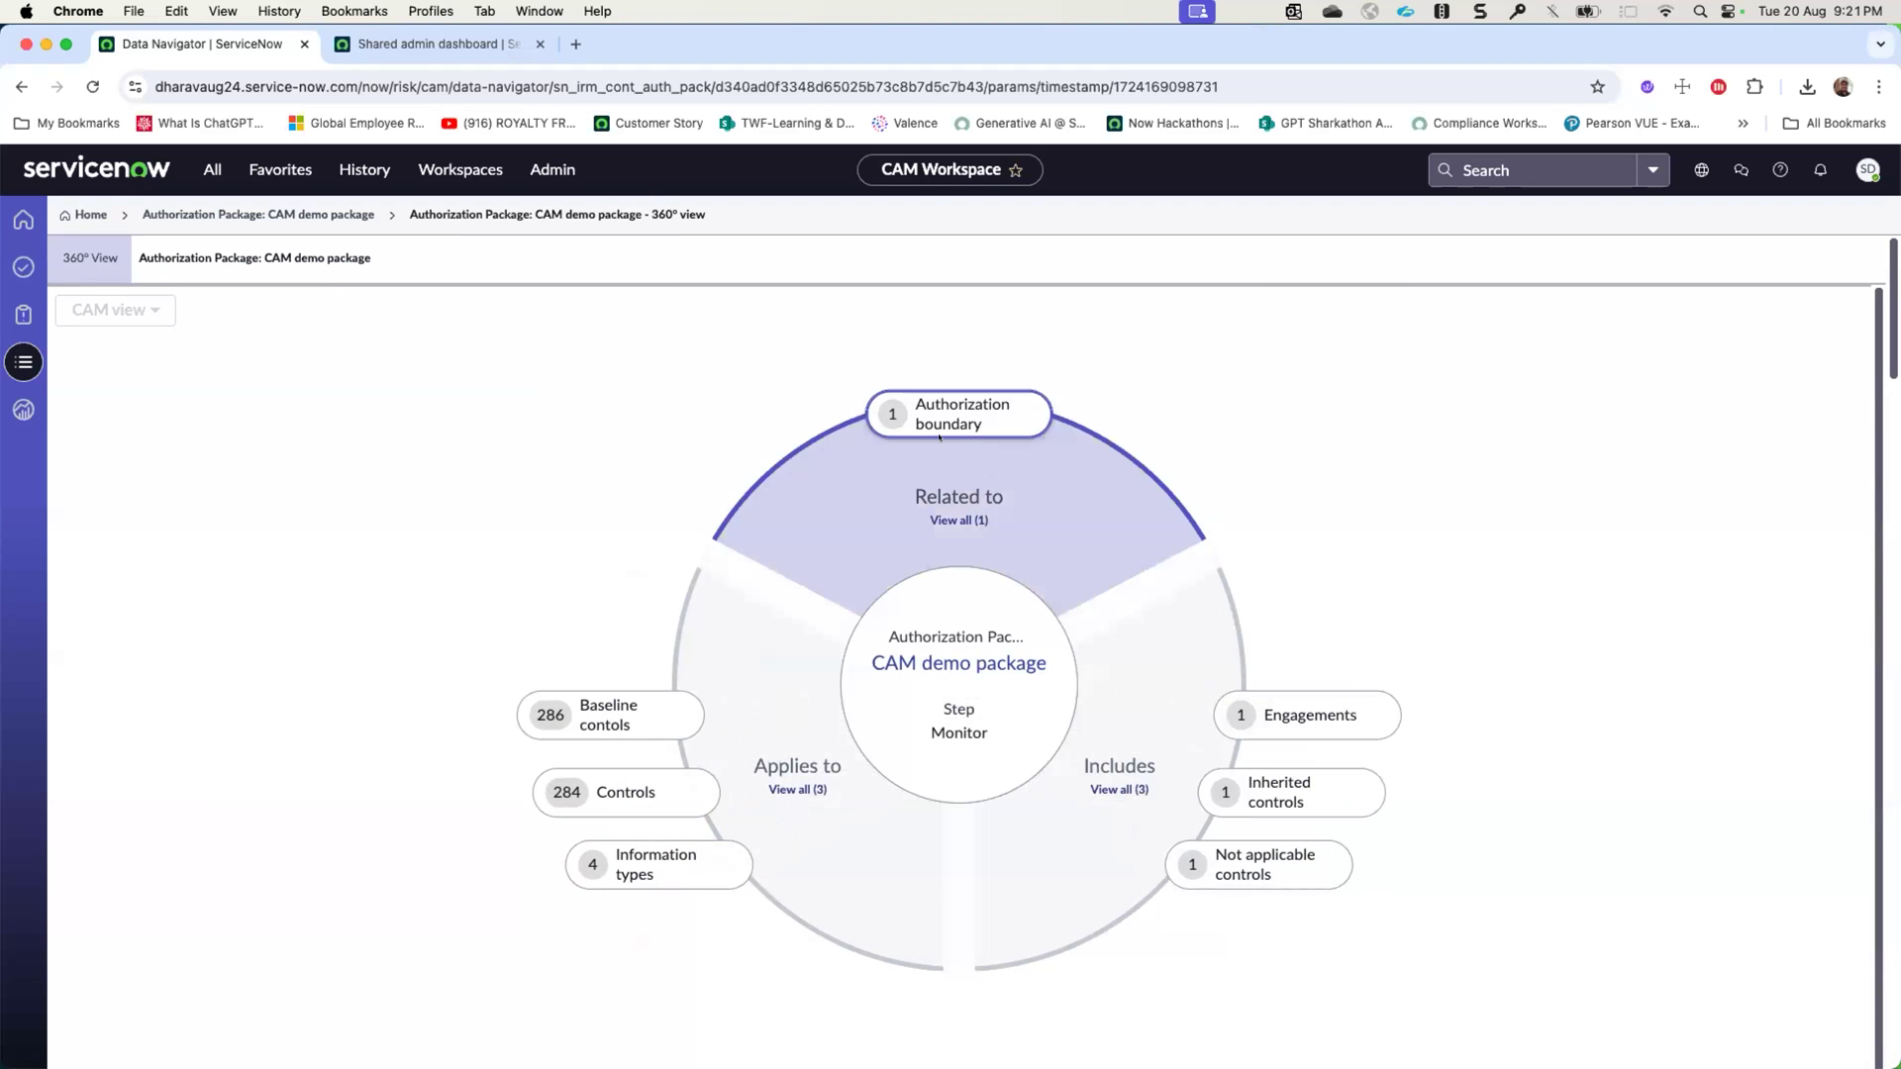
- Trace the inherited Device Lock objective to its control for the Demo common provider boundary, and return to the package's 360° view
{"action": "left_click", "coordinate": [1281, 789]}
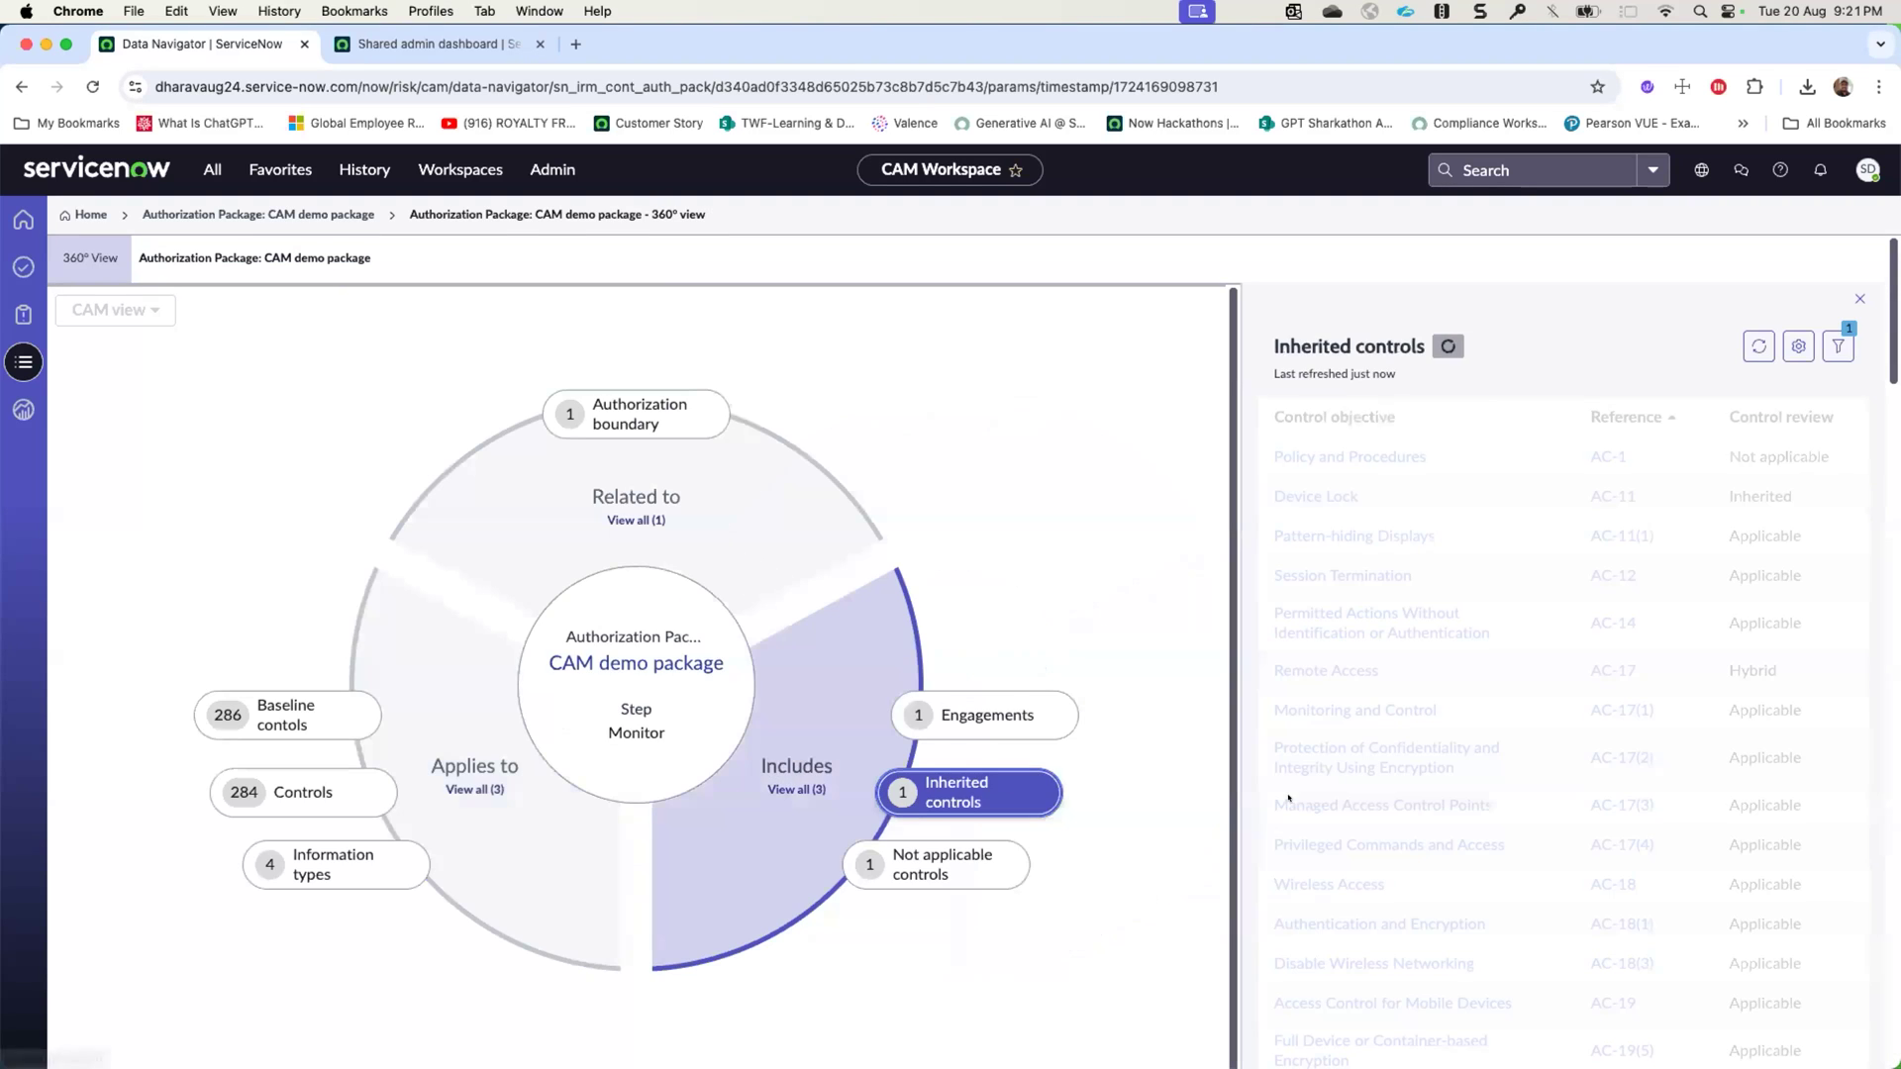
{"action": "left_click", "coordinate": [1307, 451]}
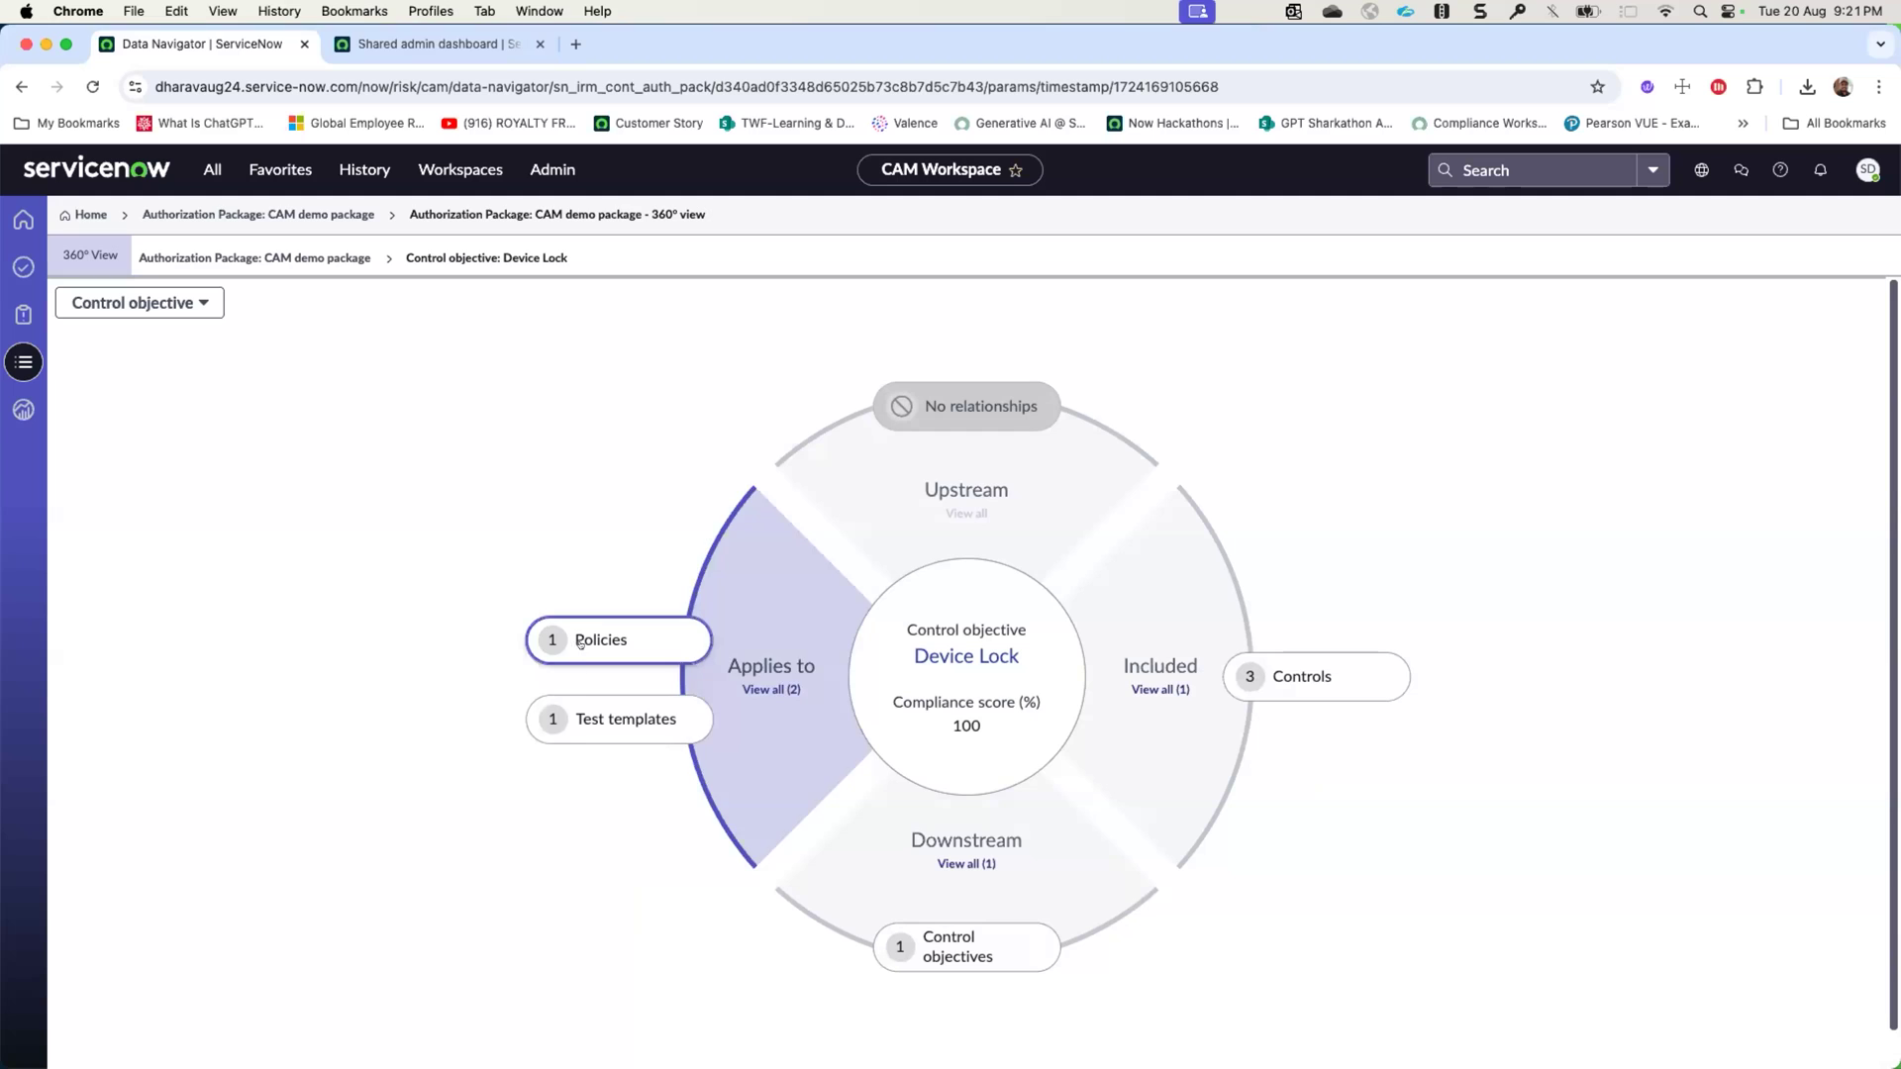
{"action": "left_click", "coordinate": [1270, 671]}
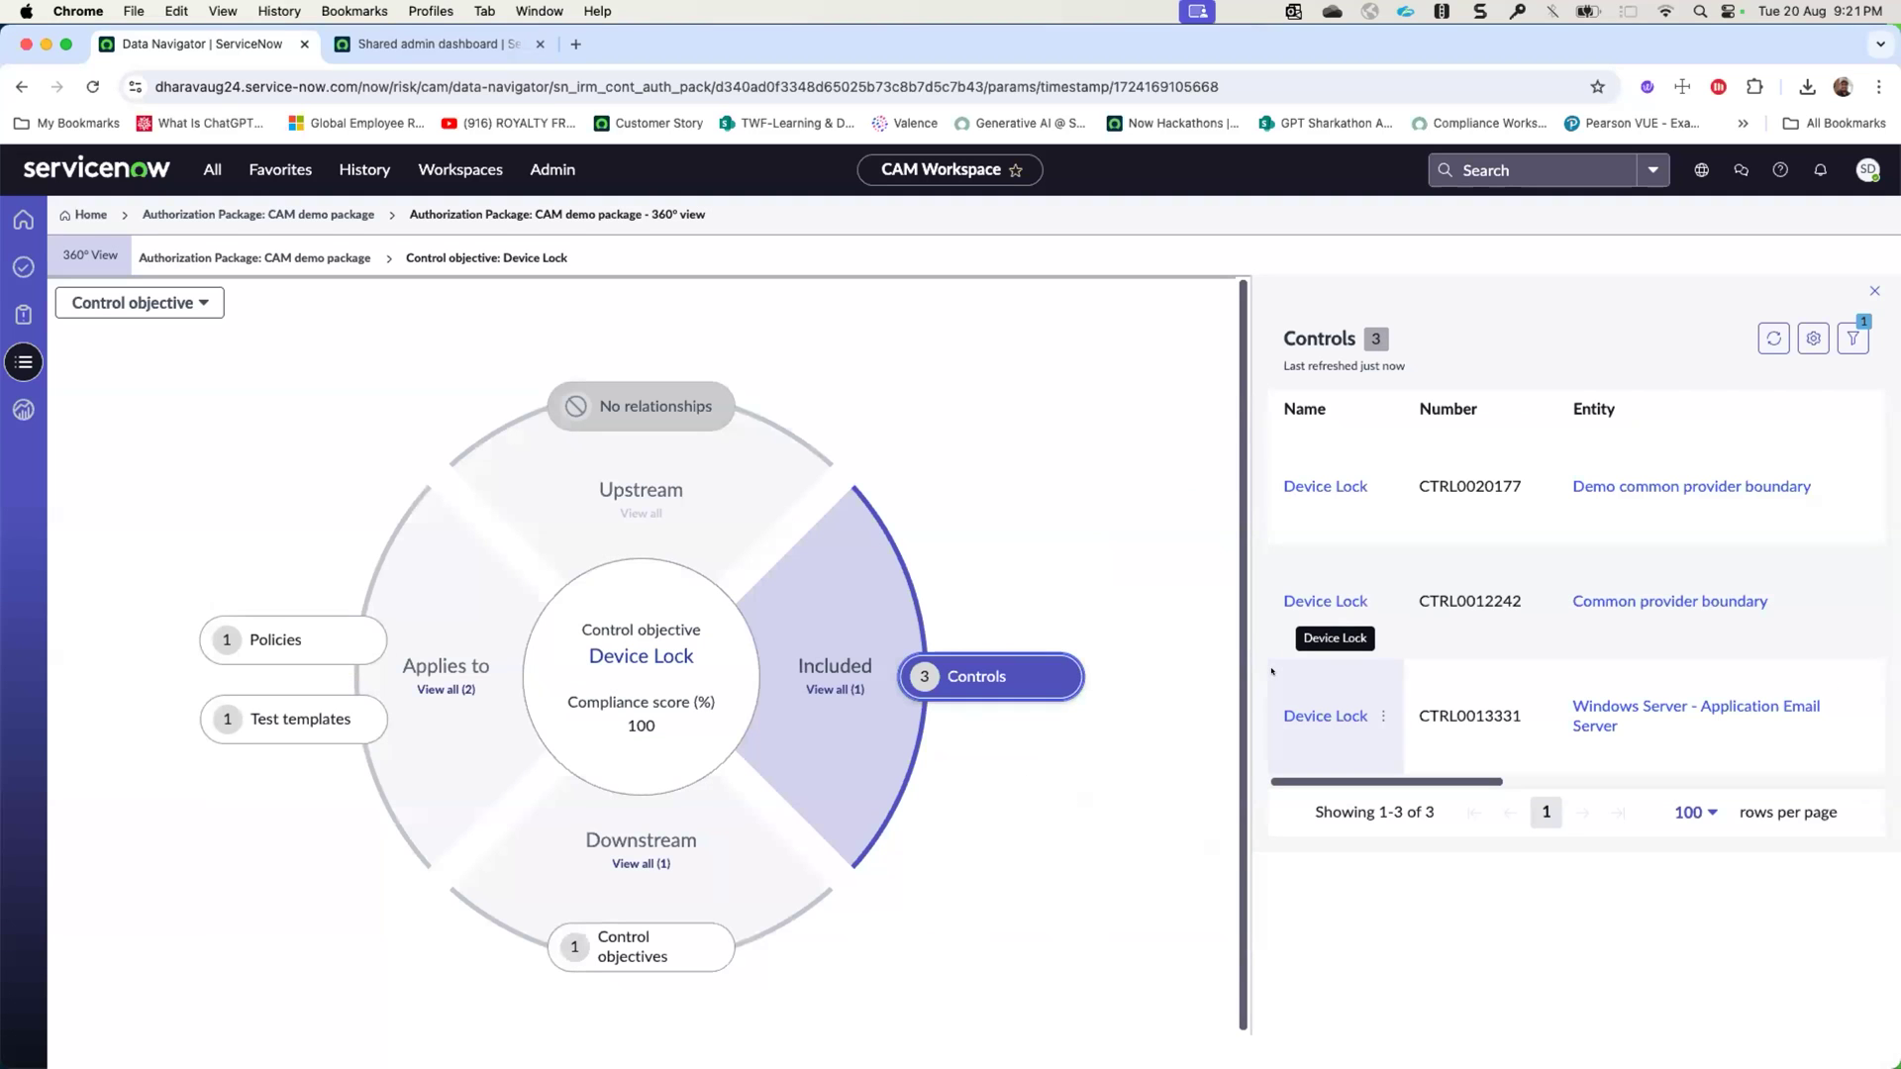
{"action": "left_click", "coordinate": [1306, 484]}
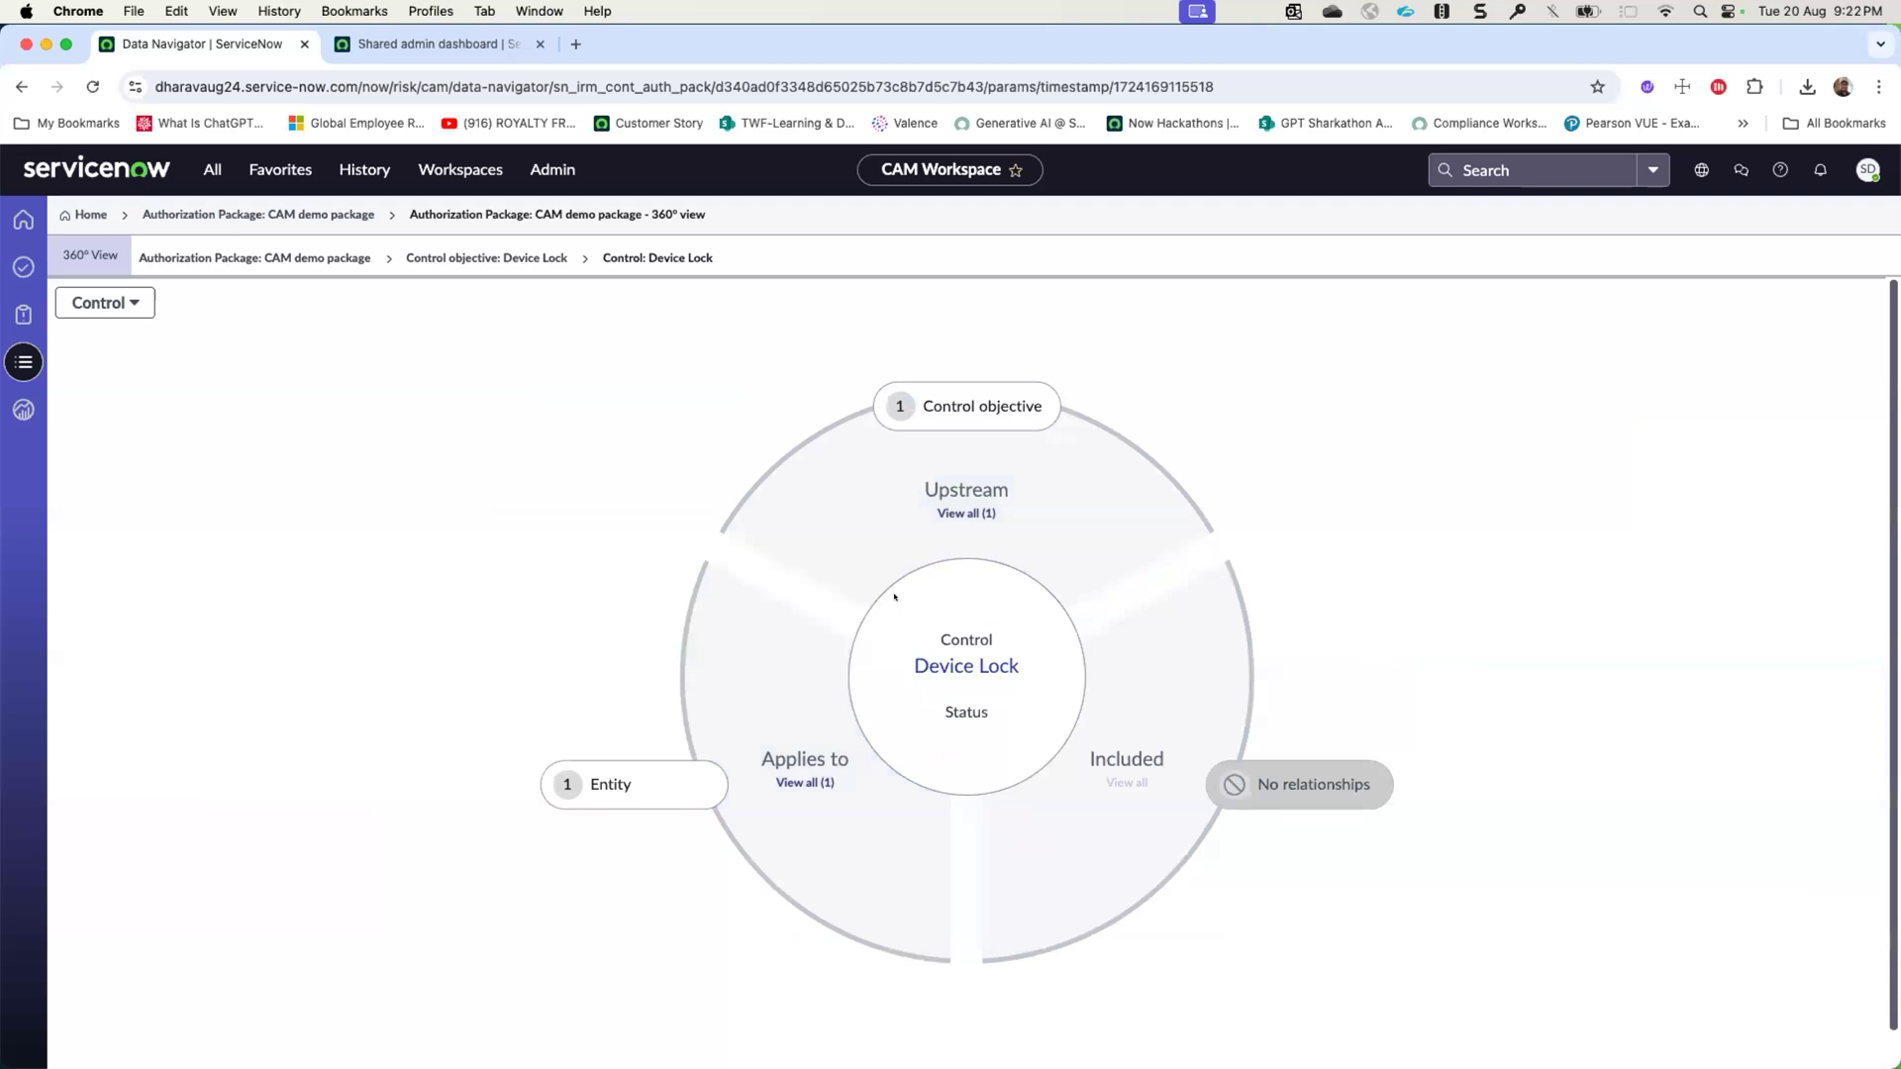
{"action": "left_click", "coordinate": [256, 259]}
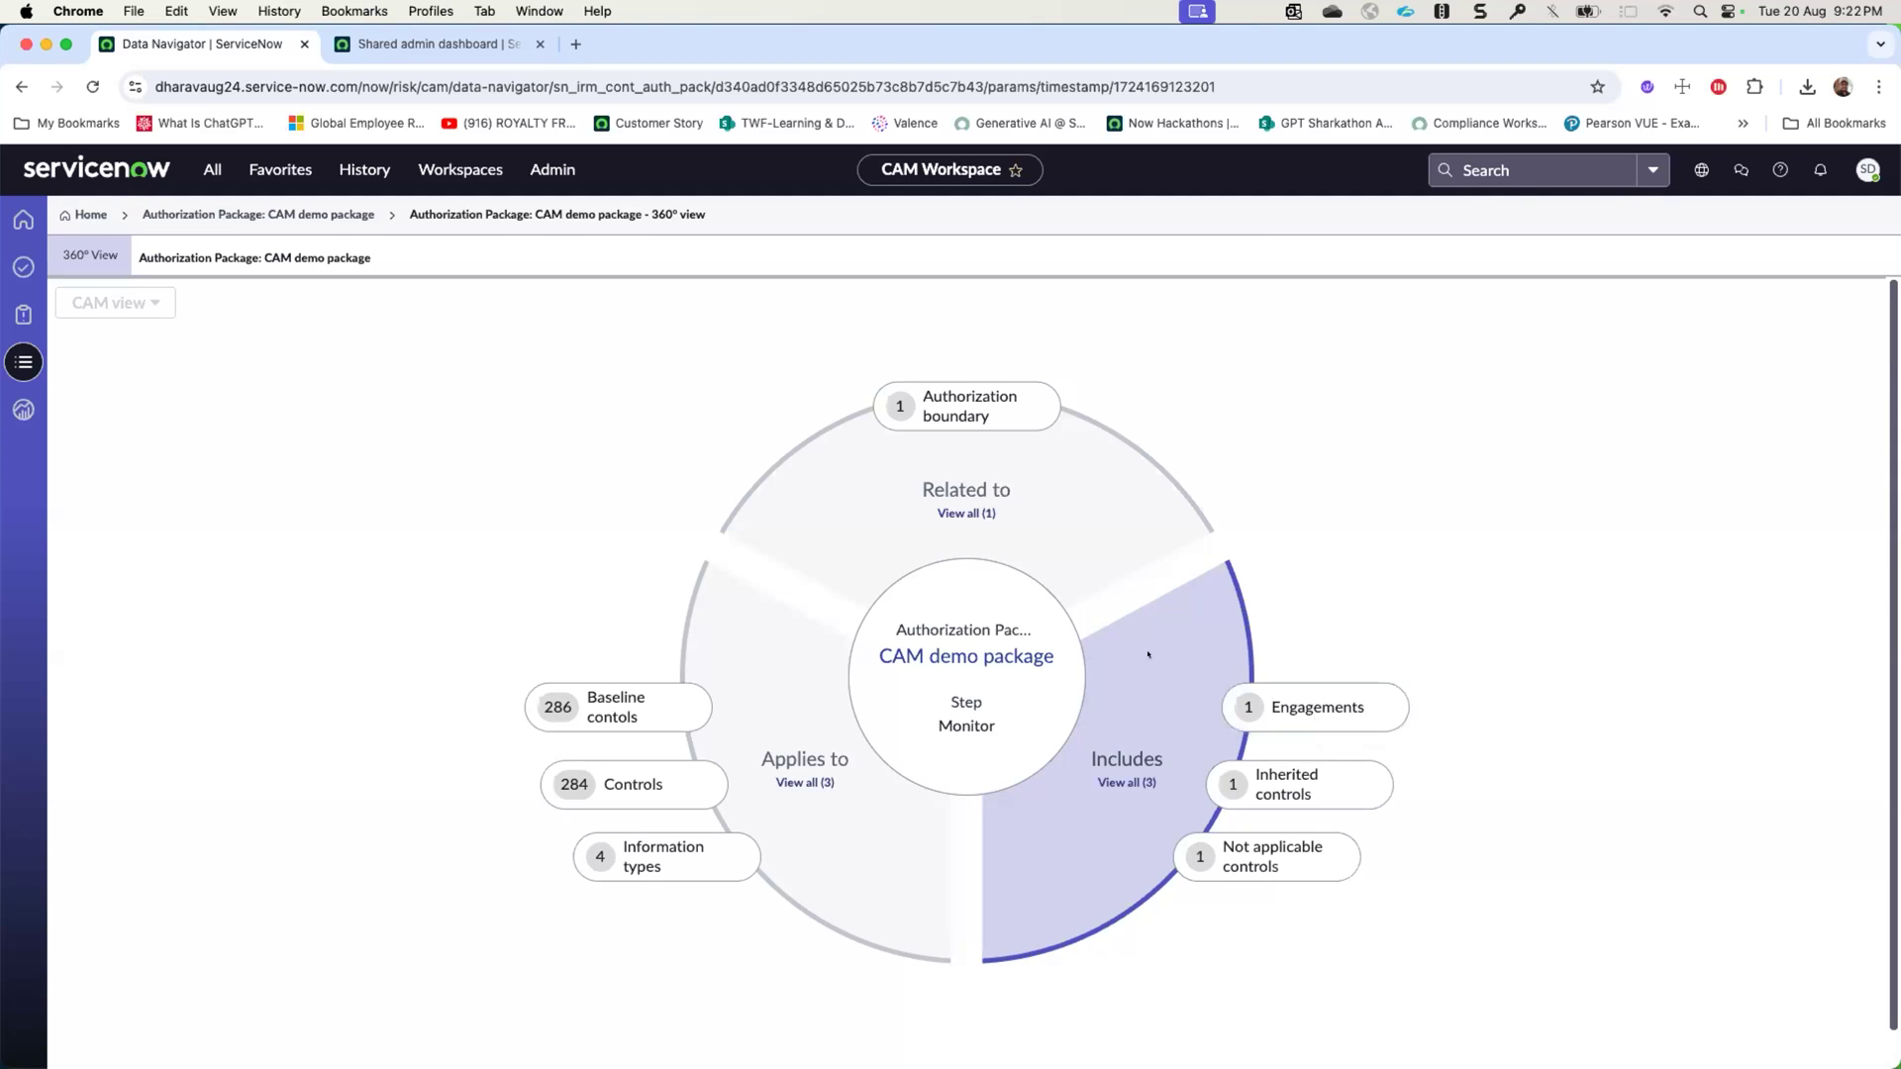
- Check the report generation options on the CAM demo package record and open its CAM demo package Assessment engagement
{"action": "left_click", "coordinate": [986, 656]}
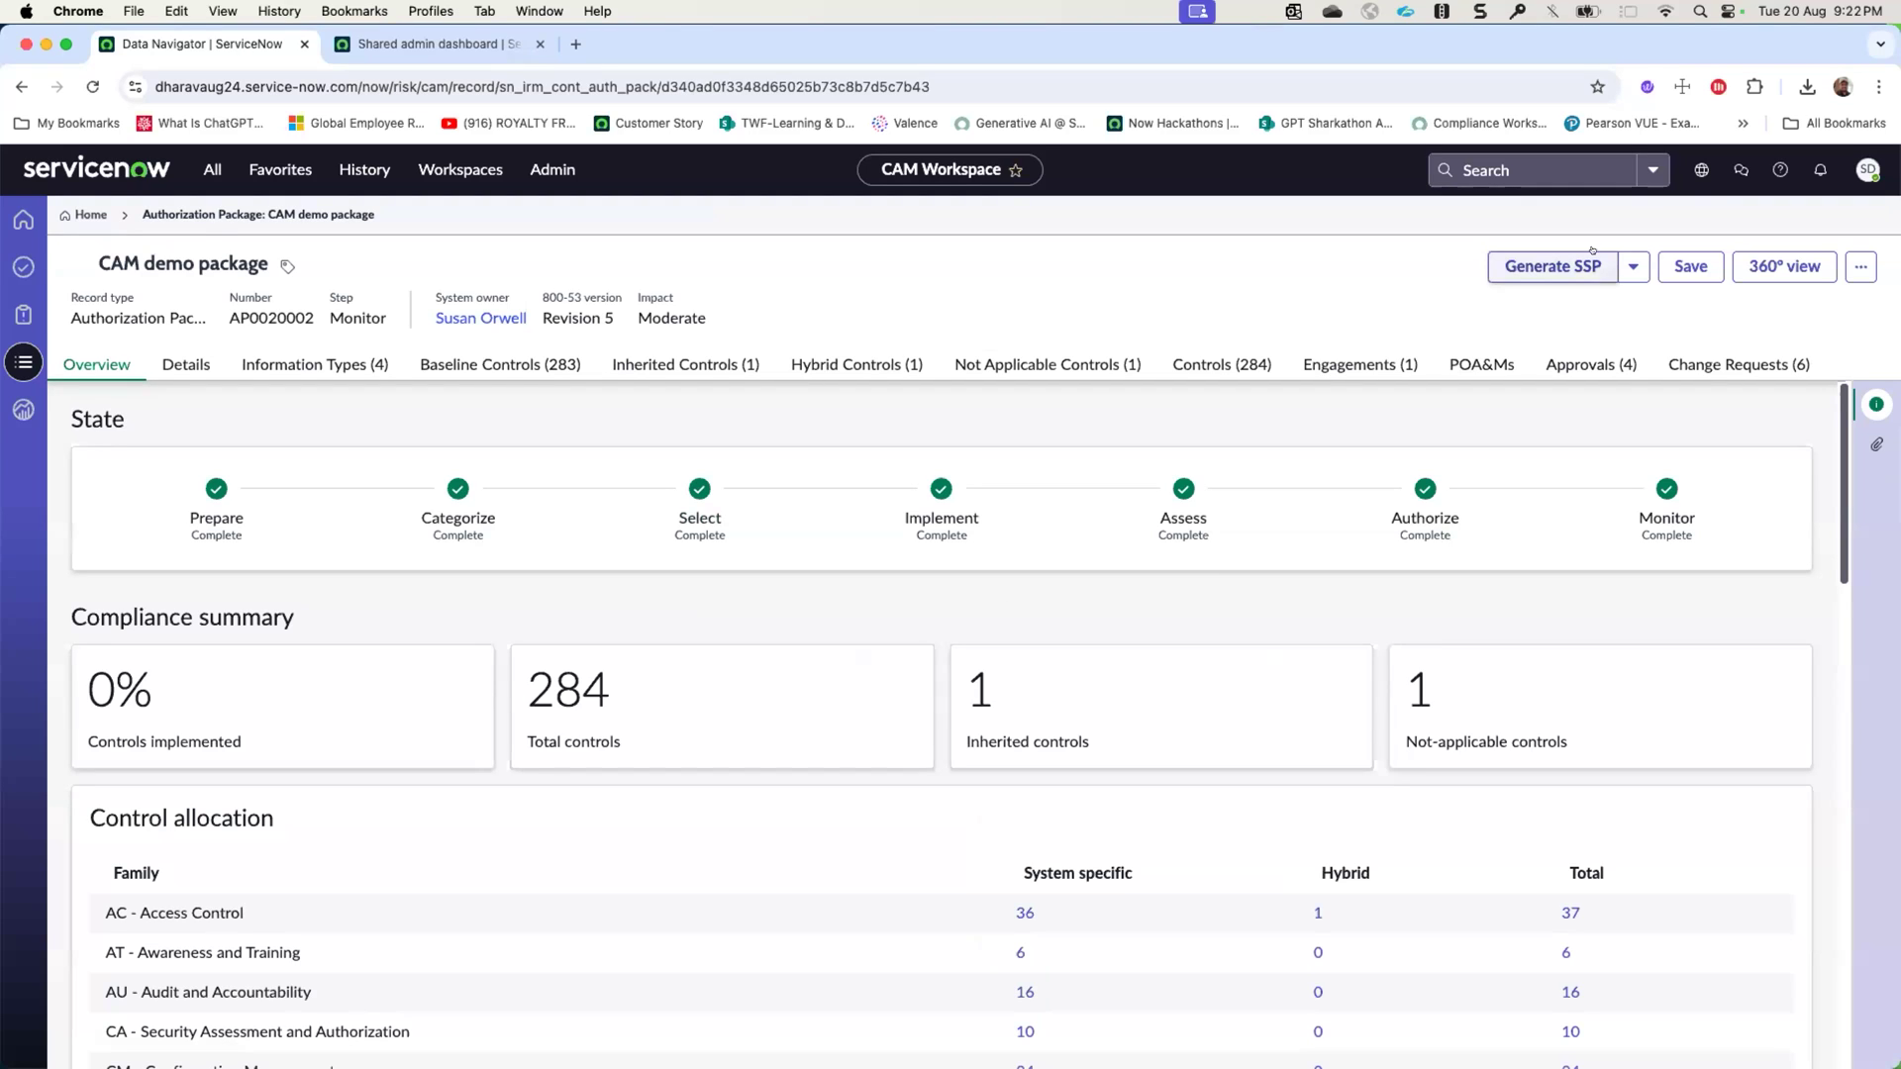
{"action": "left_click", "coordinate": [1634, 267]}
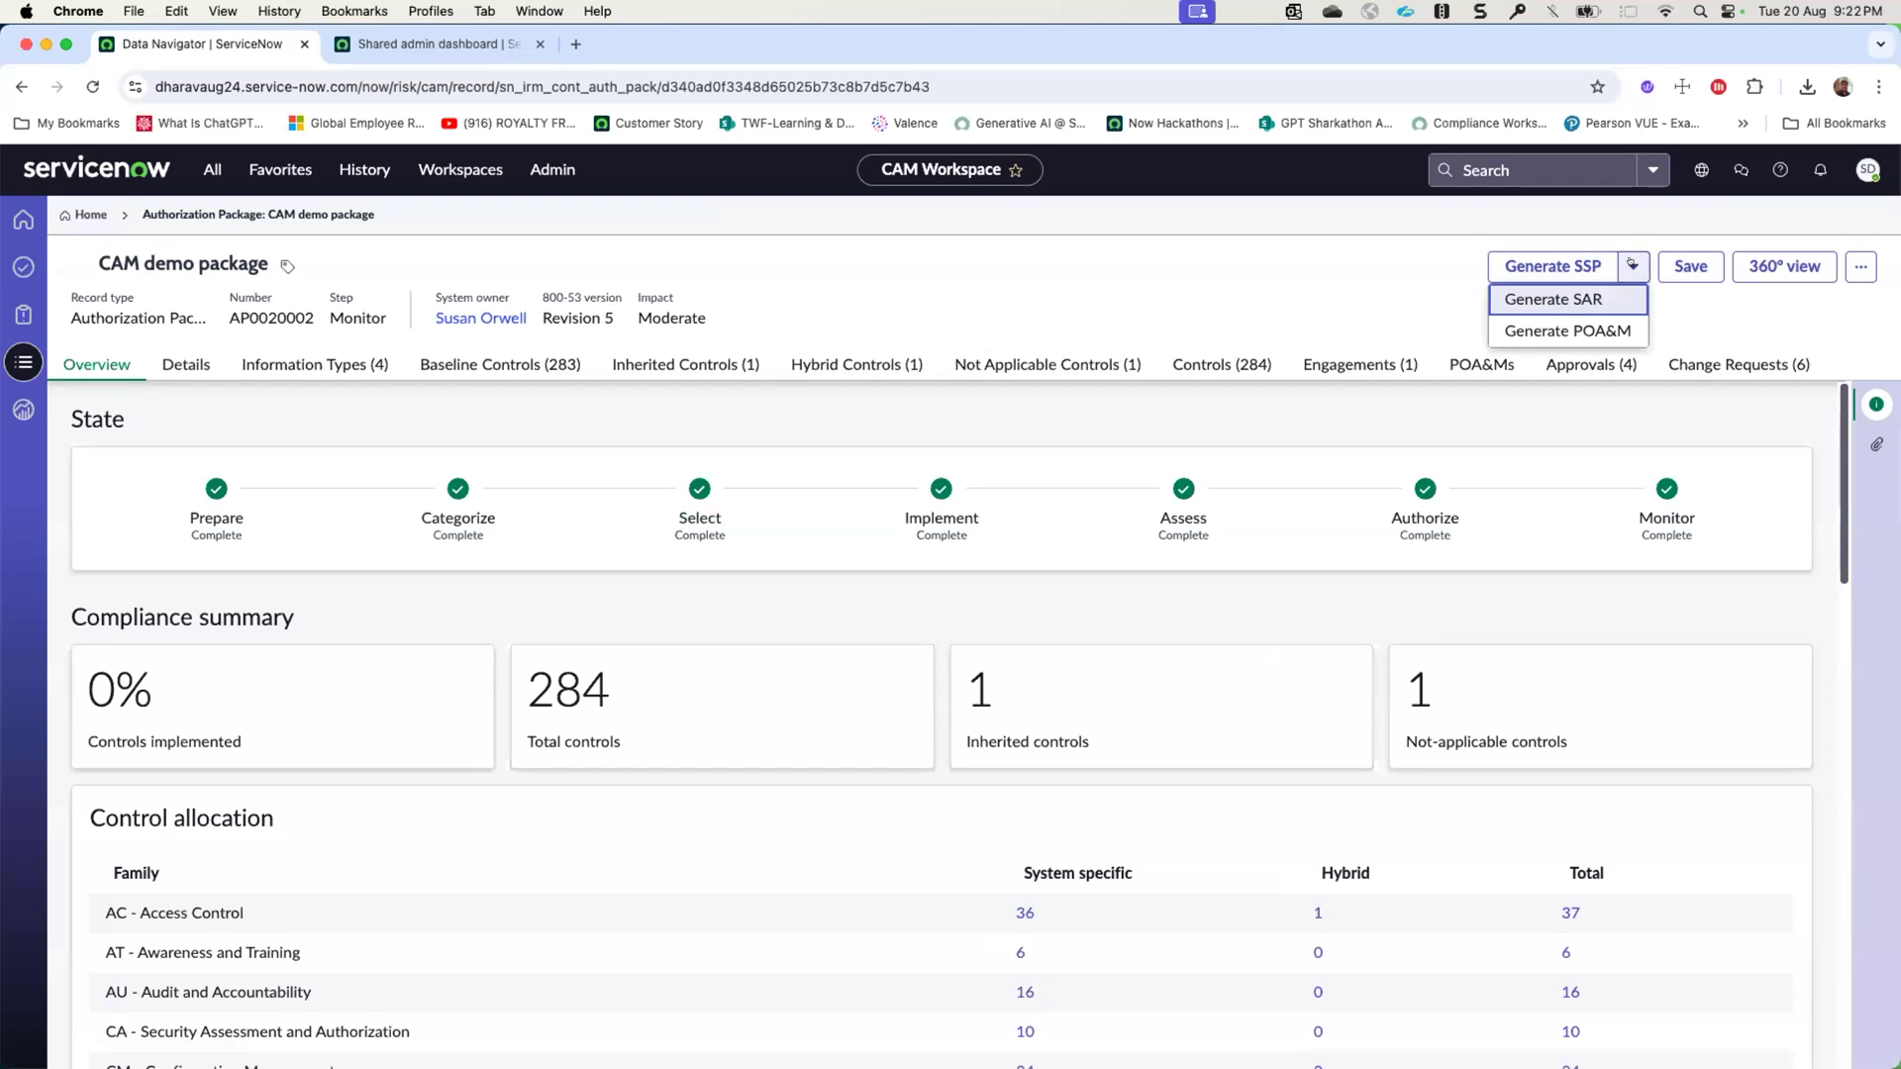
{"action": "left_click", "coordinate": [1810, 299]}
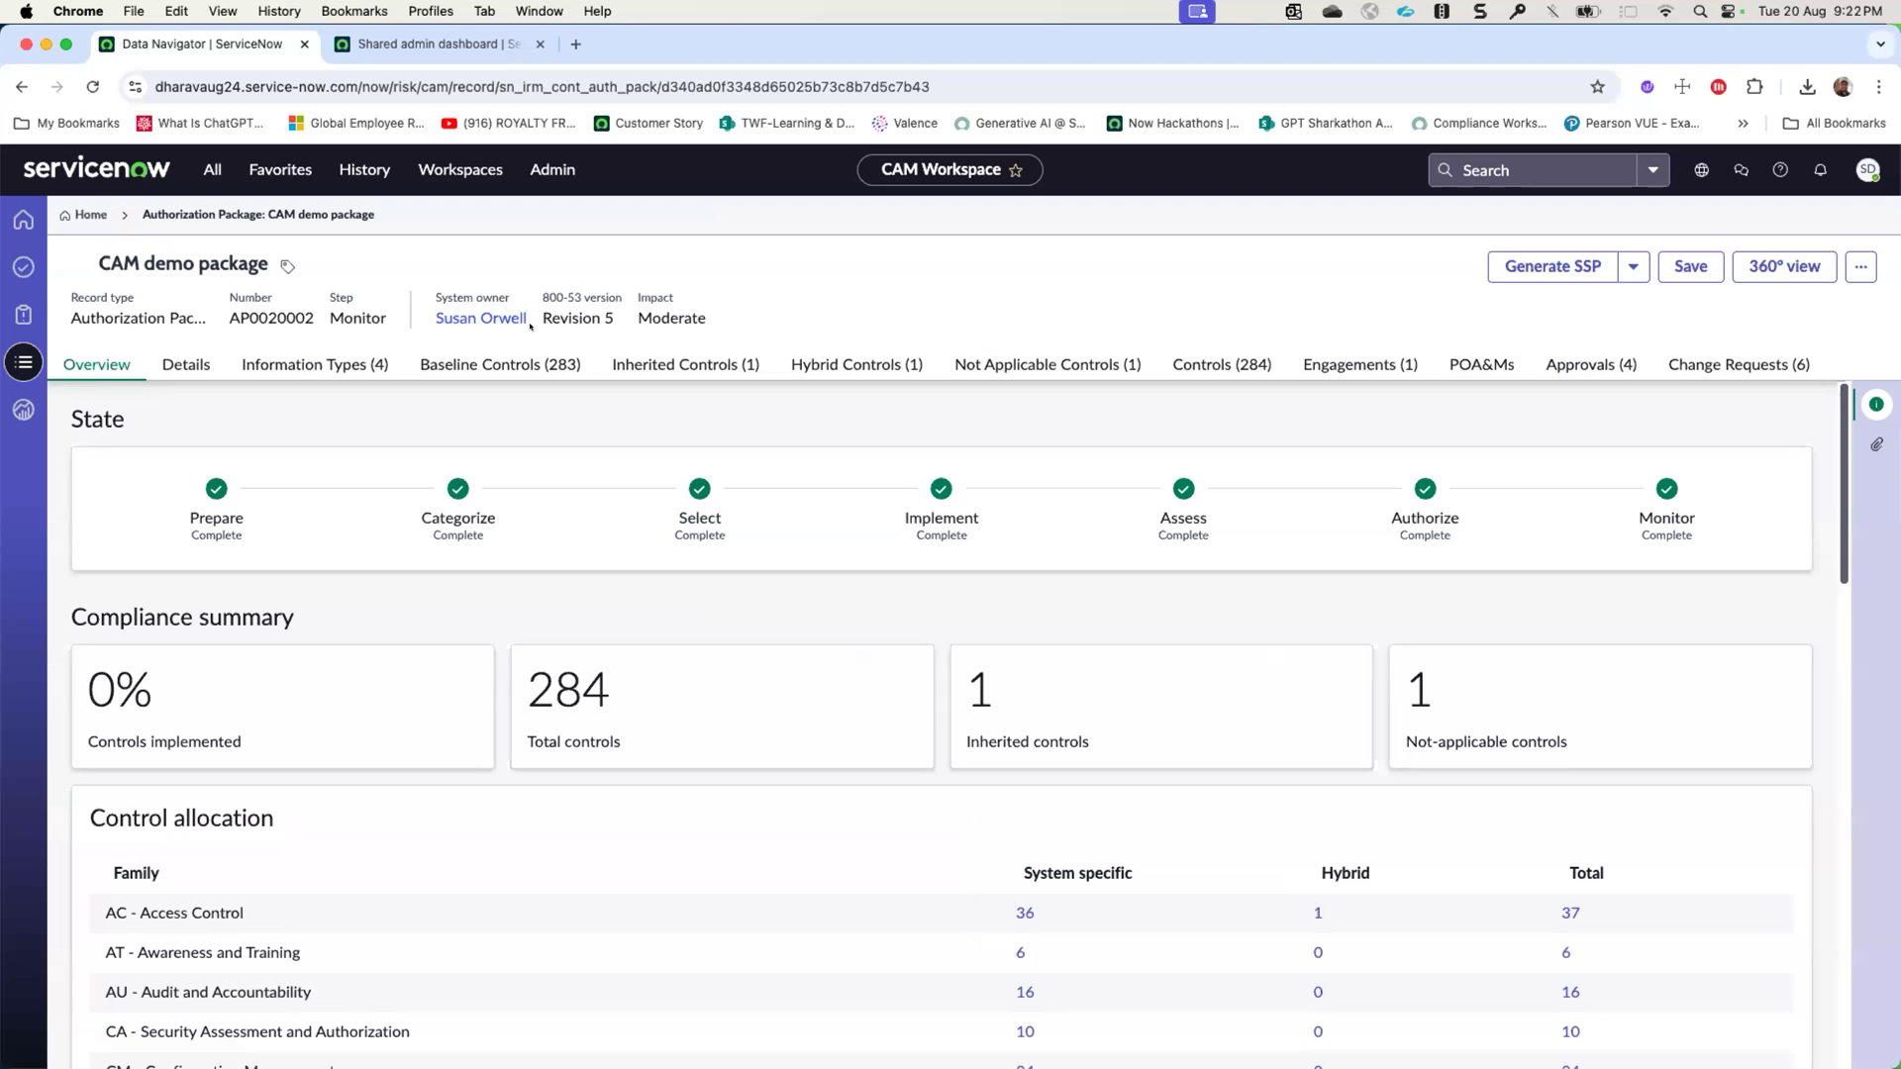
{"action": "left_click", "coordinate": [1364, 364]}
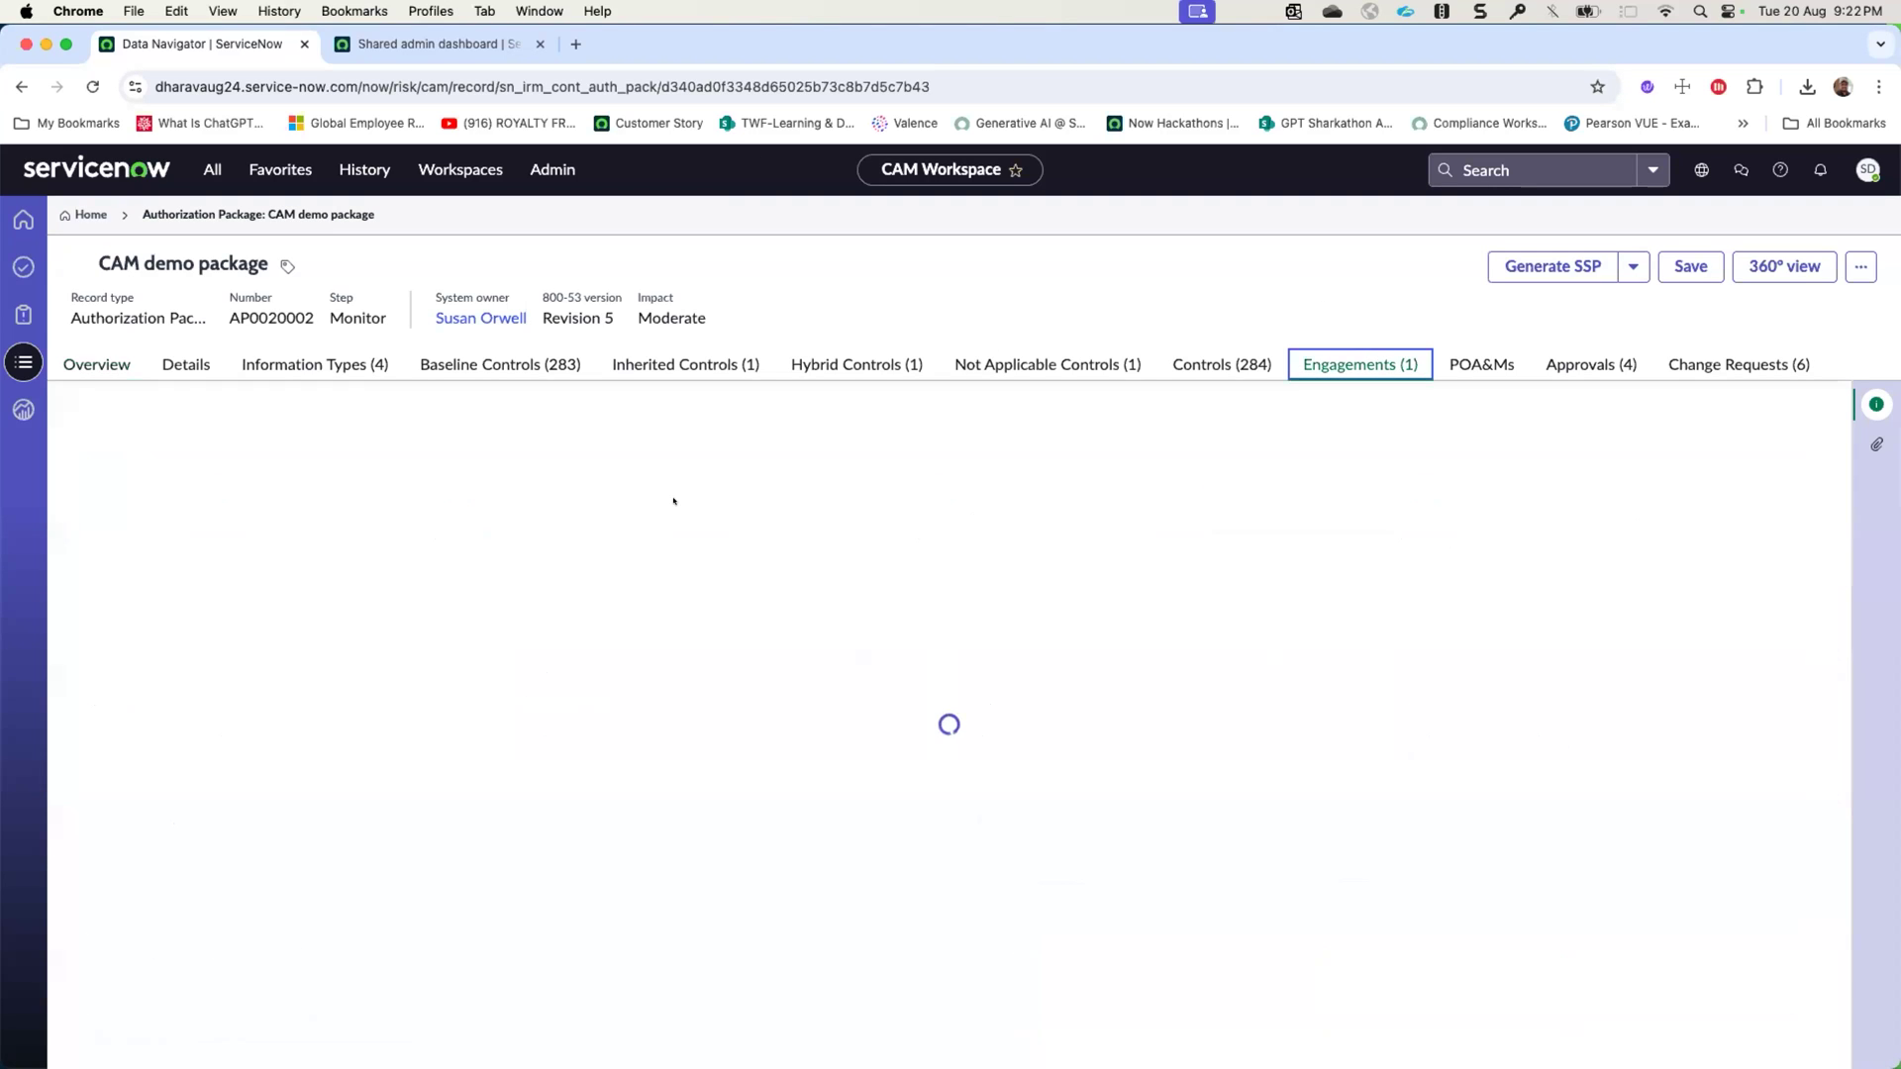
{"action": "left_click", "coordinate": [165, 521]}
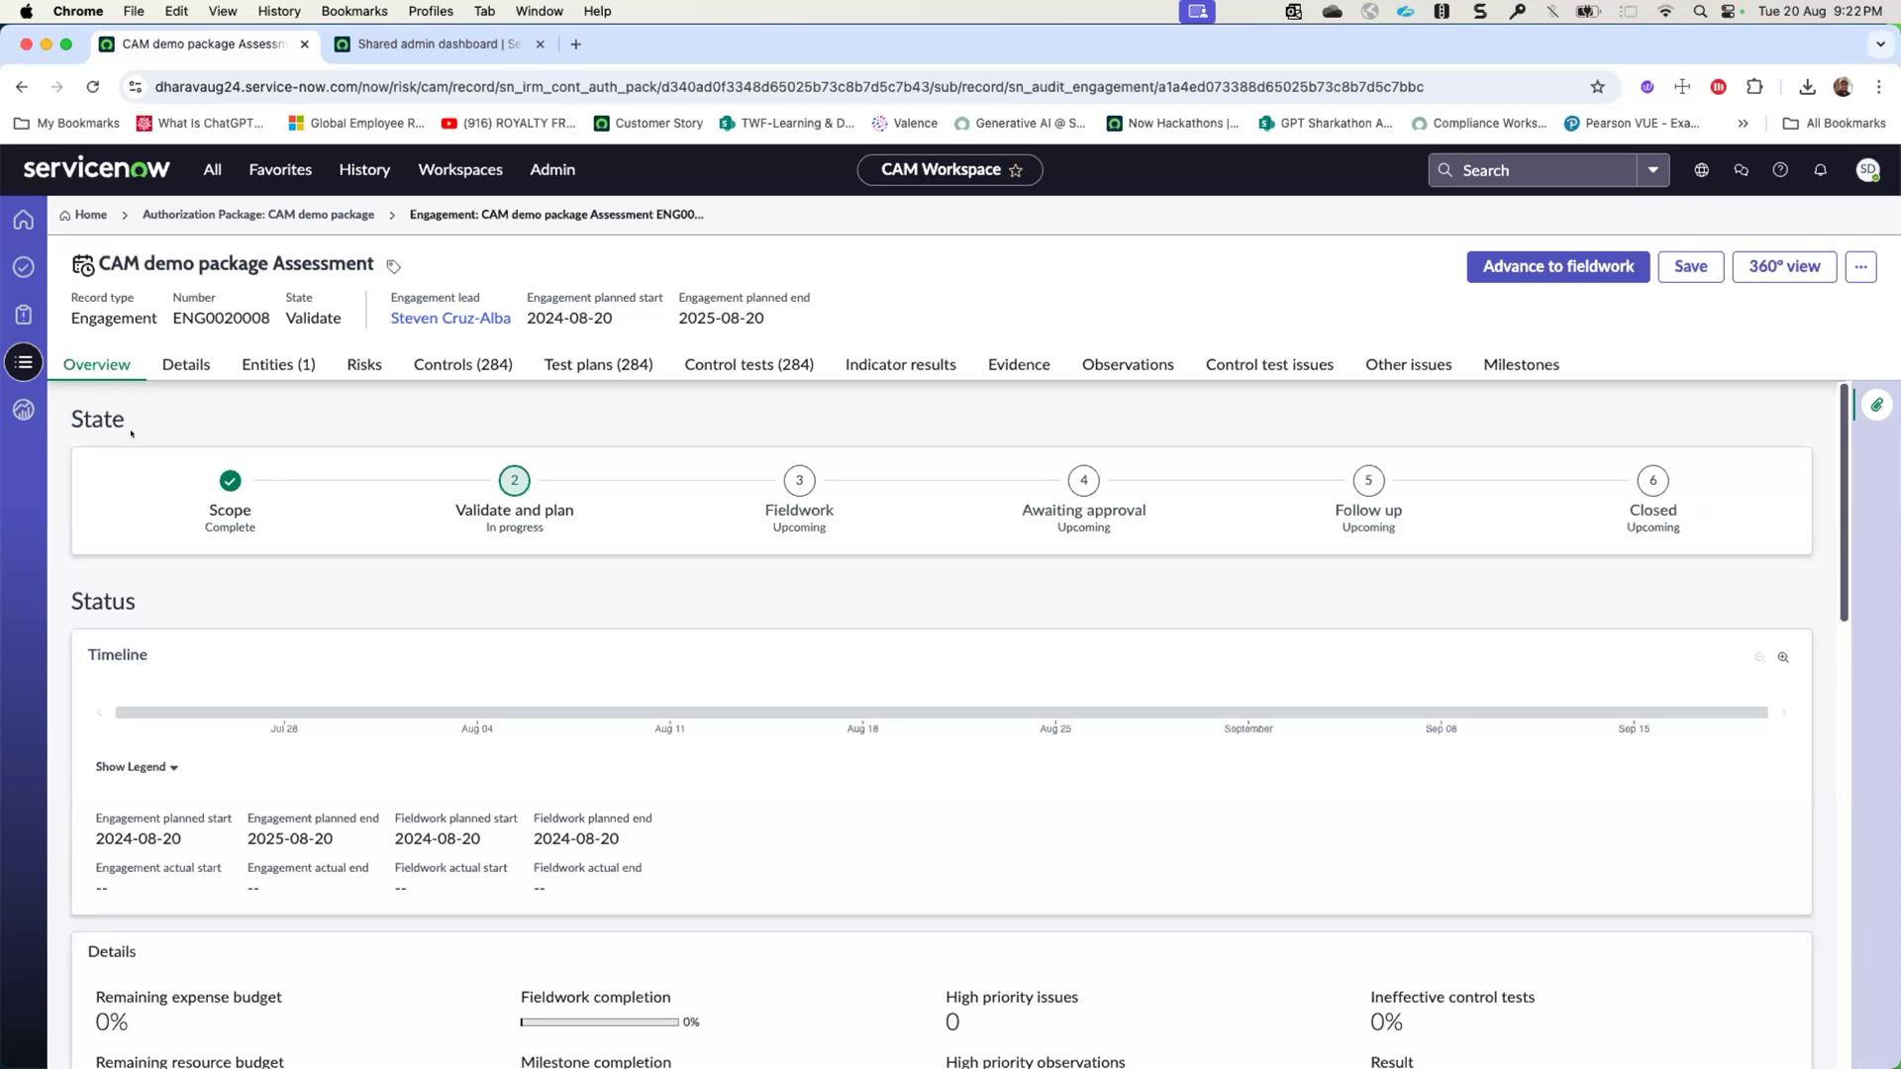
- Look through the workspace's available dashboards, Plan of Action & Milestones overview, task list and home page
{"action": "left_click", "coordinate": [24, 409]}
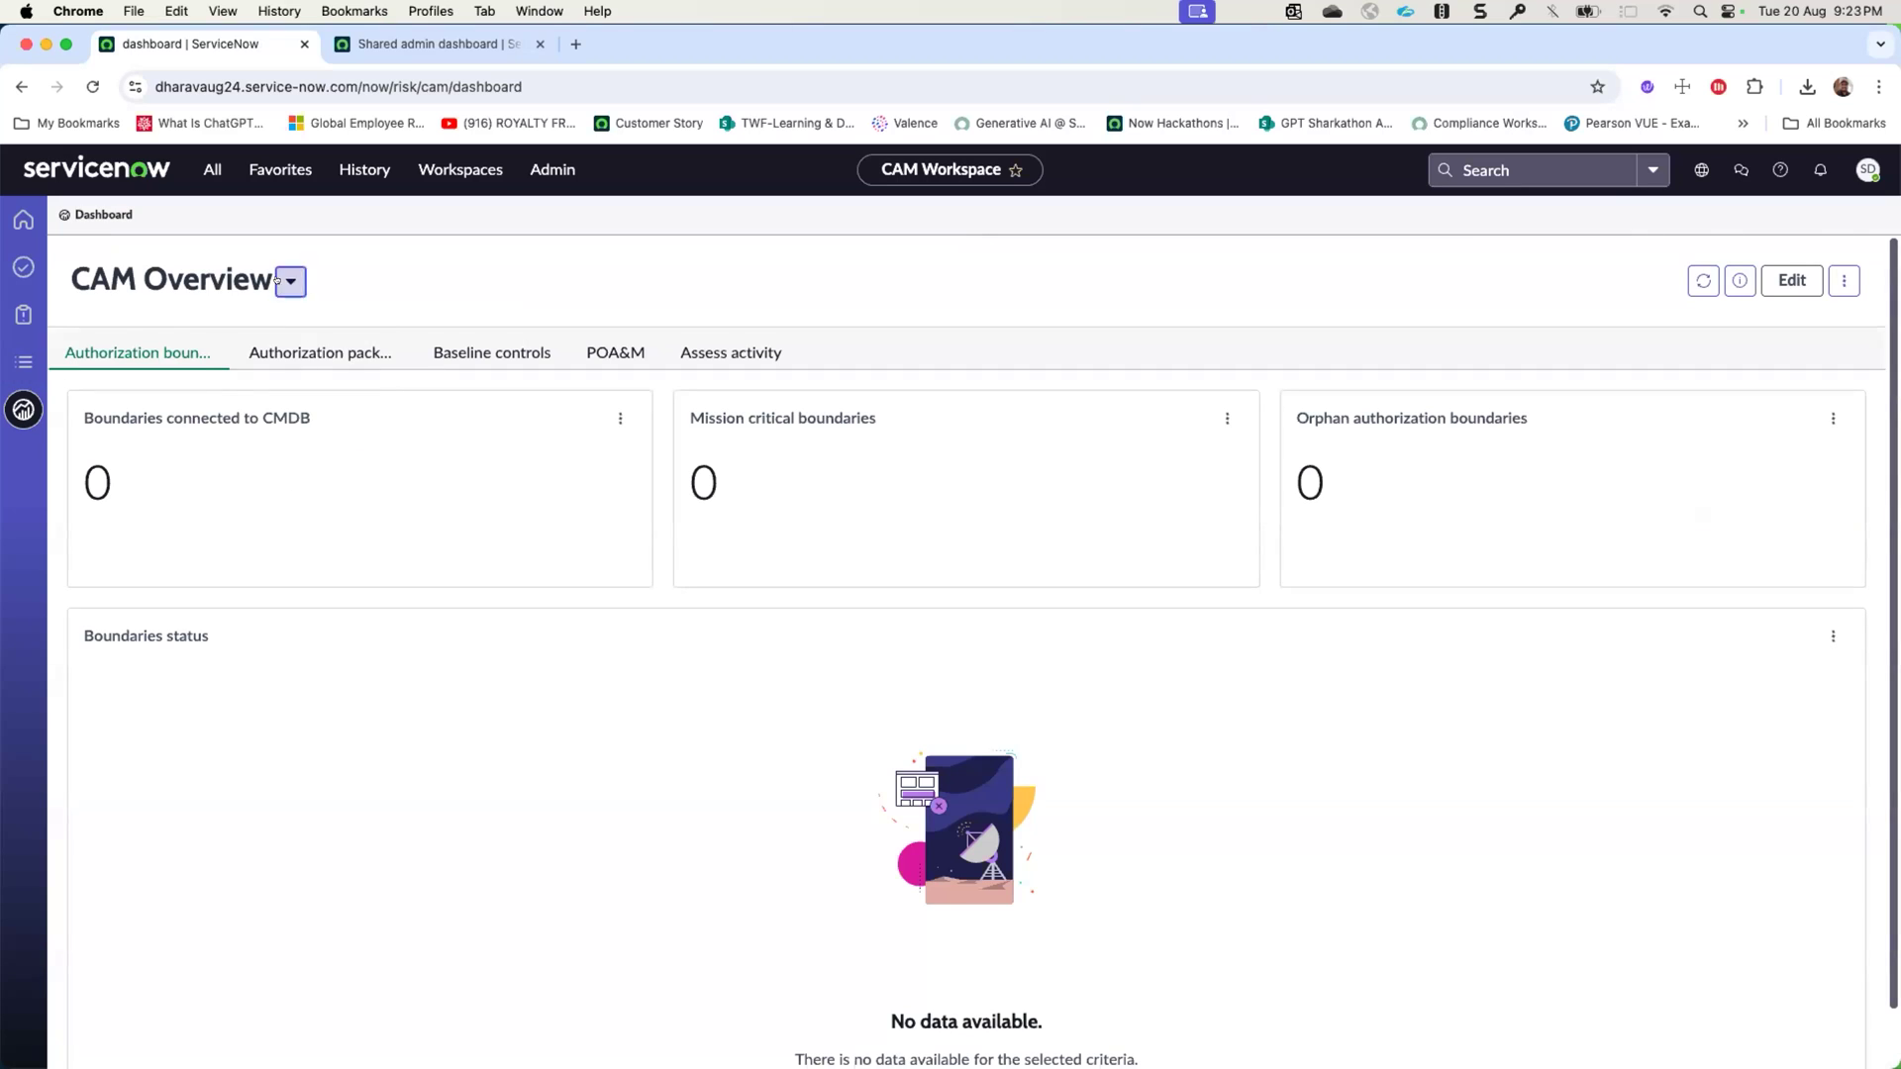
{"action": "left_click", "coordinate": [290, 281]}
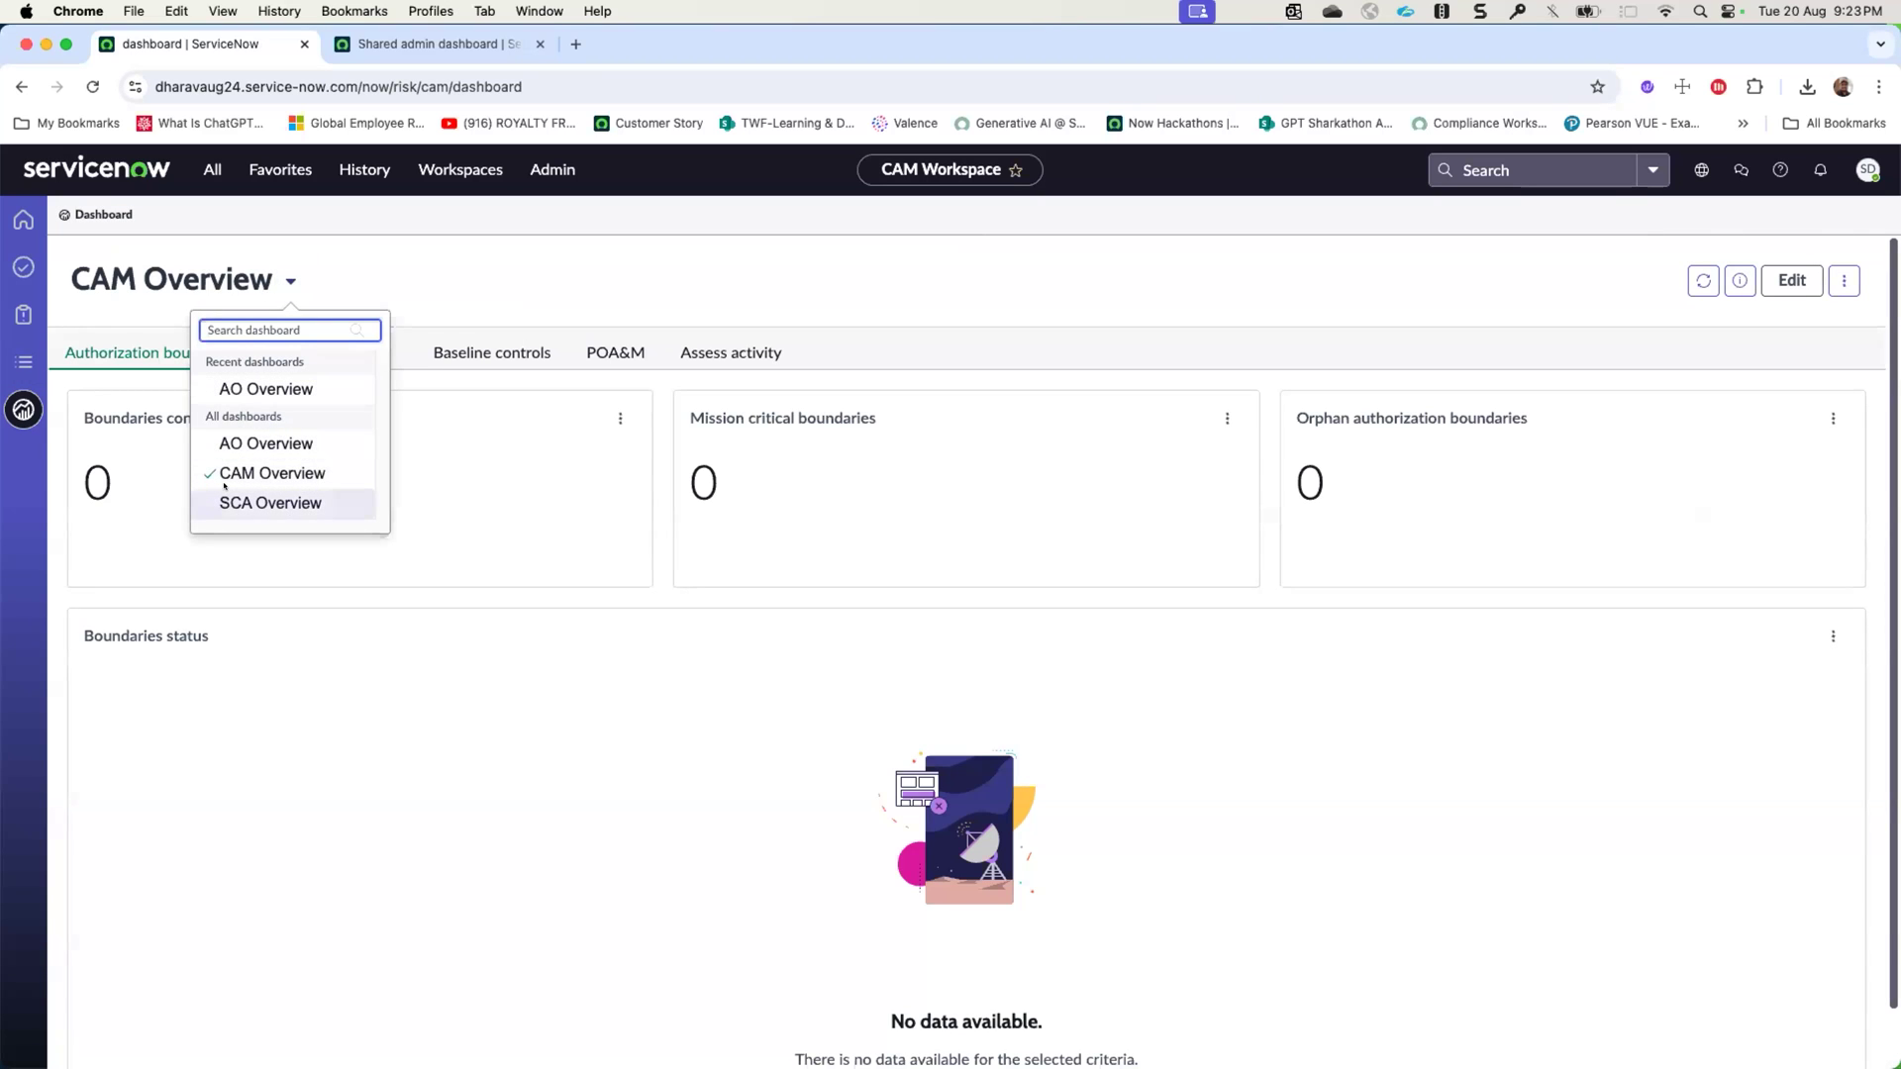
{"action": "left_click", "coordinate": [14, 303]}
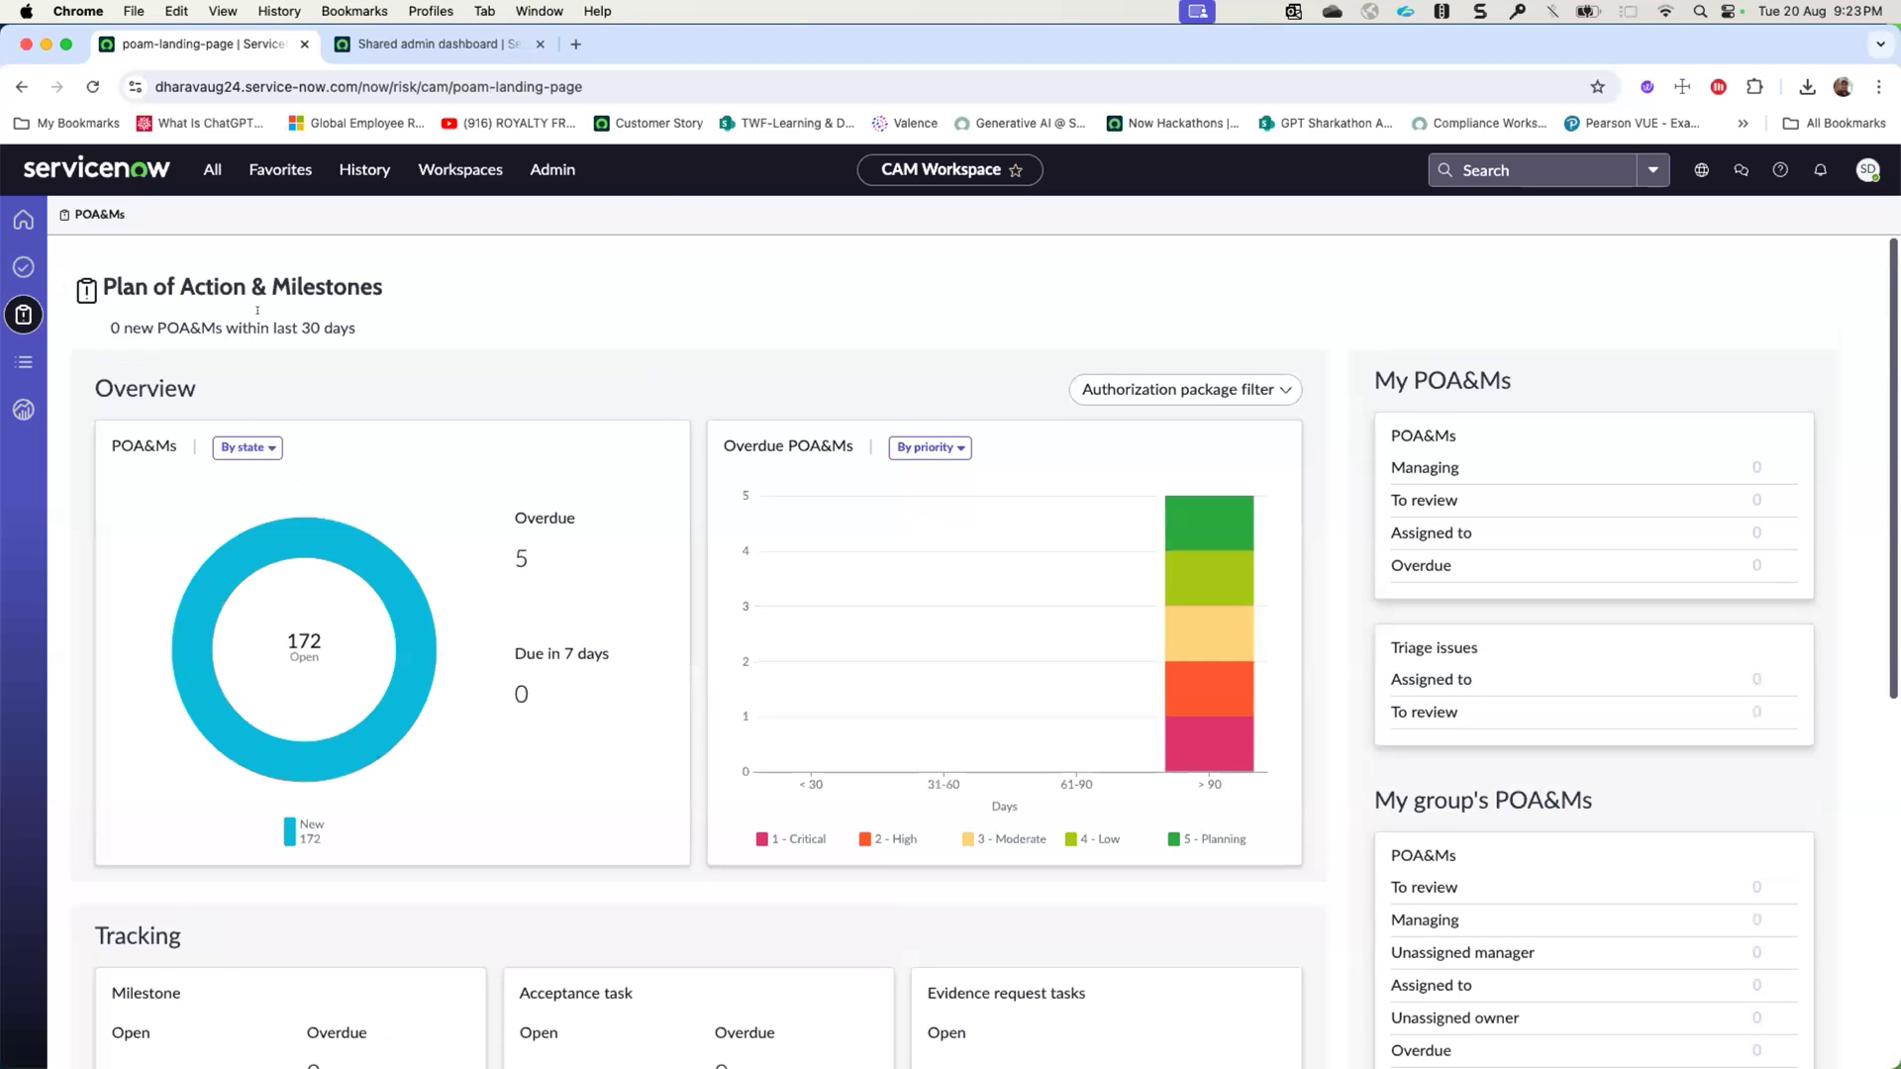
{"action": "scroll", "coordinate": [609, 455], "scroll_direction": "down", "scroll_amount": 7}
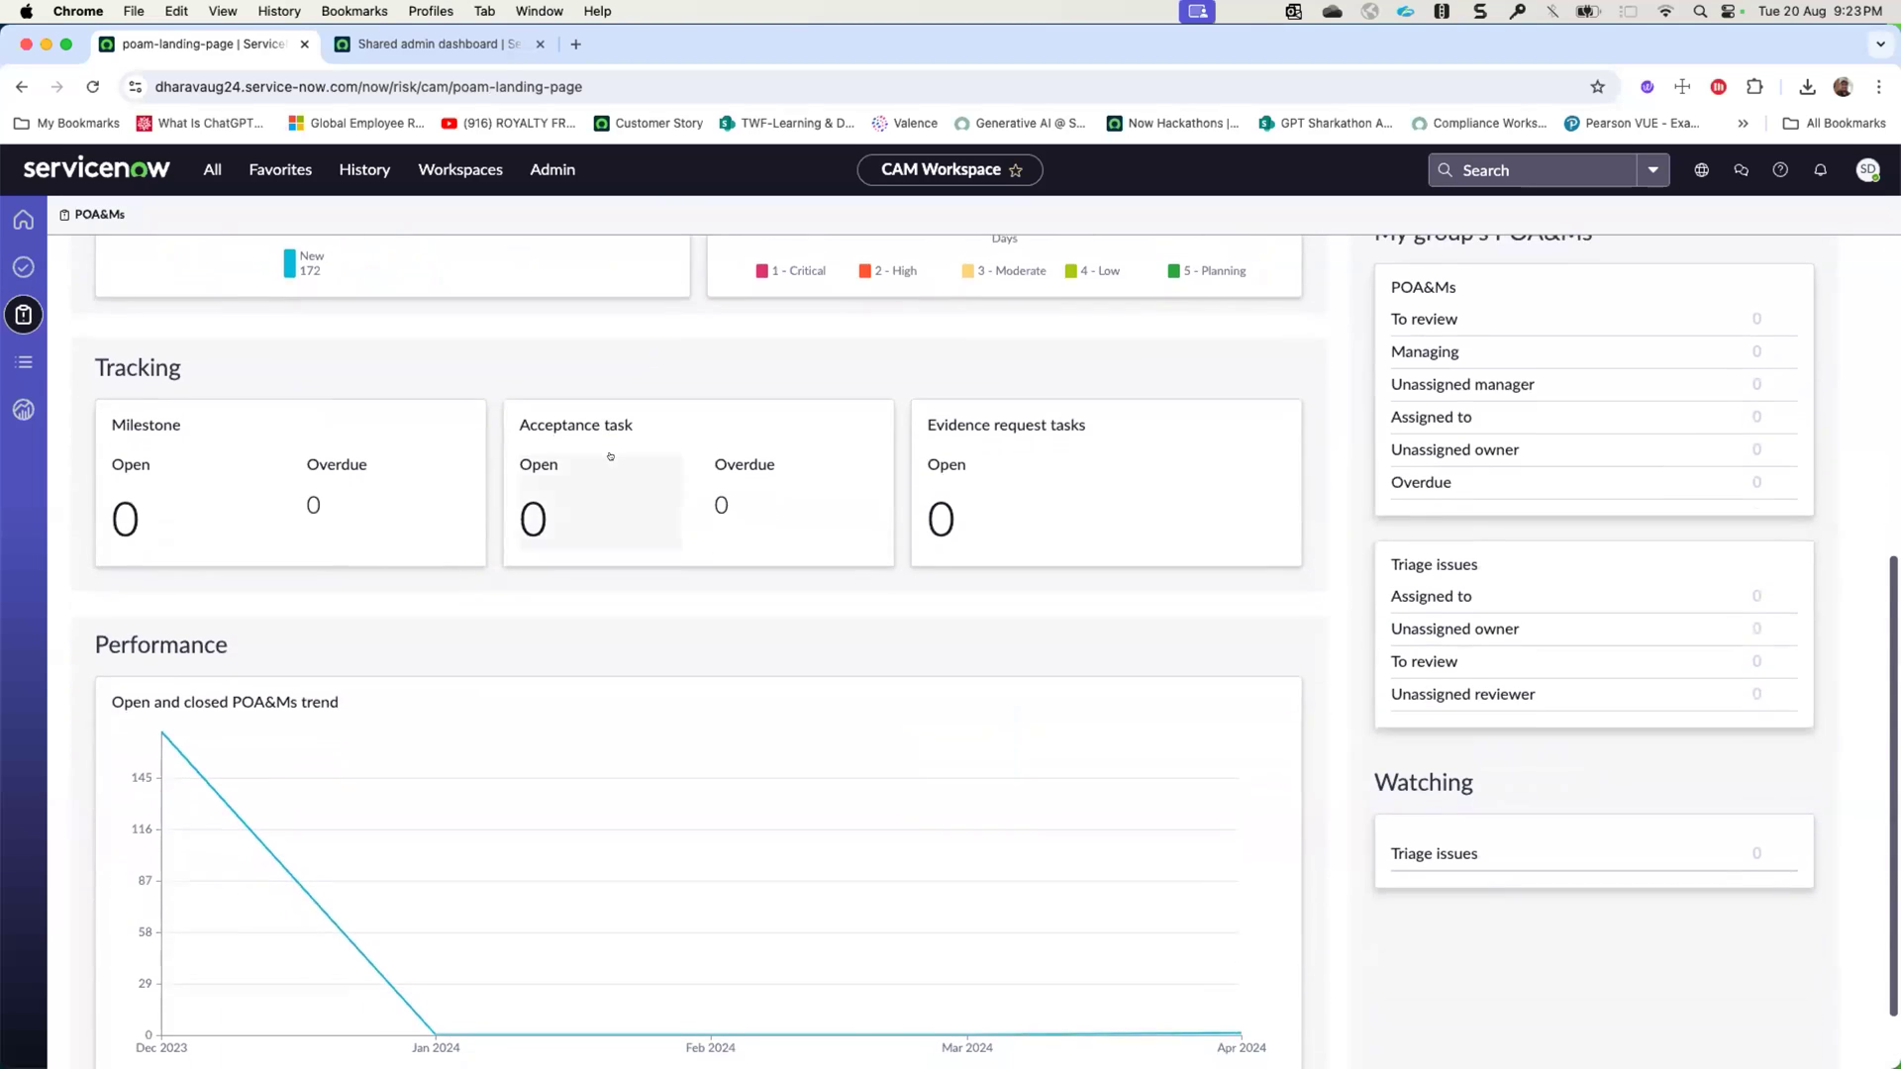
{"action": "scroll", "coordinate": [610, 456], "scroll_direction": "up", "scroll_amount": 7}
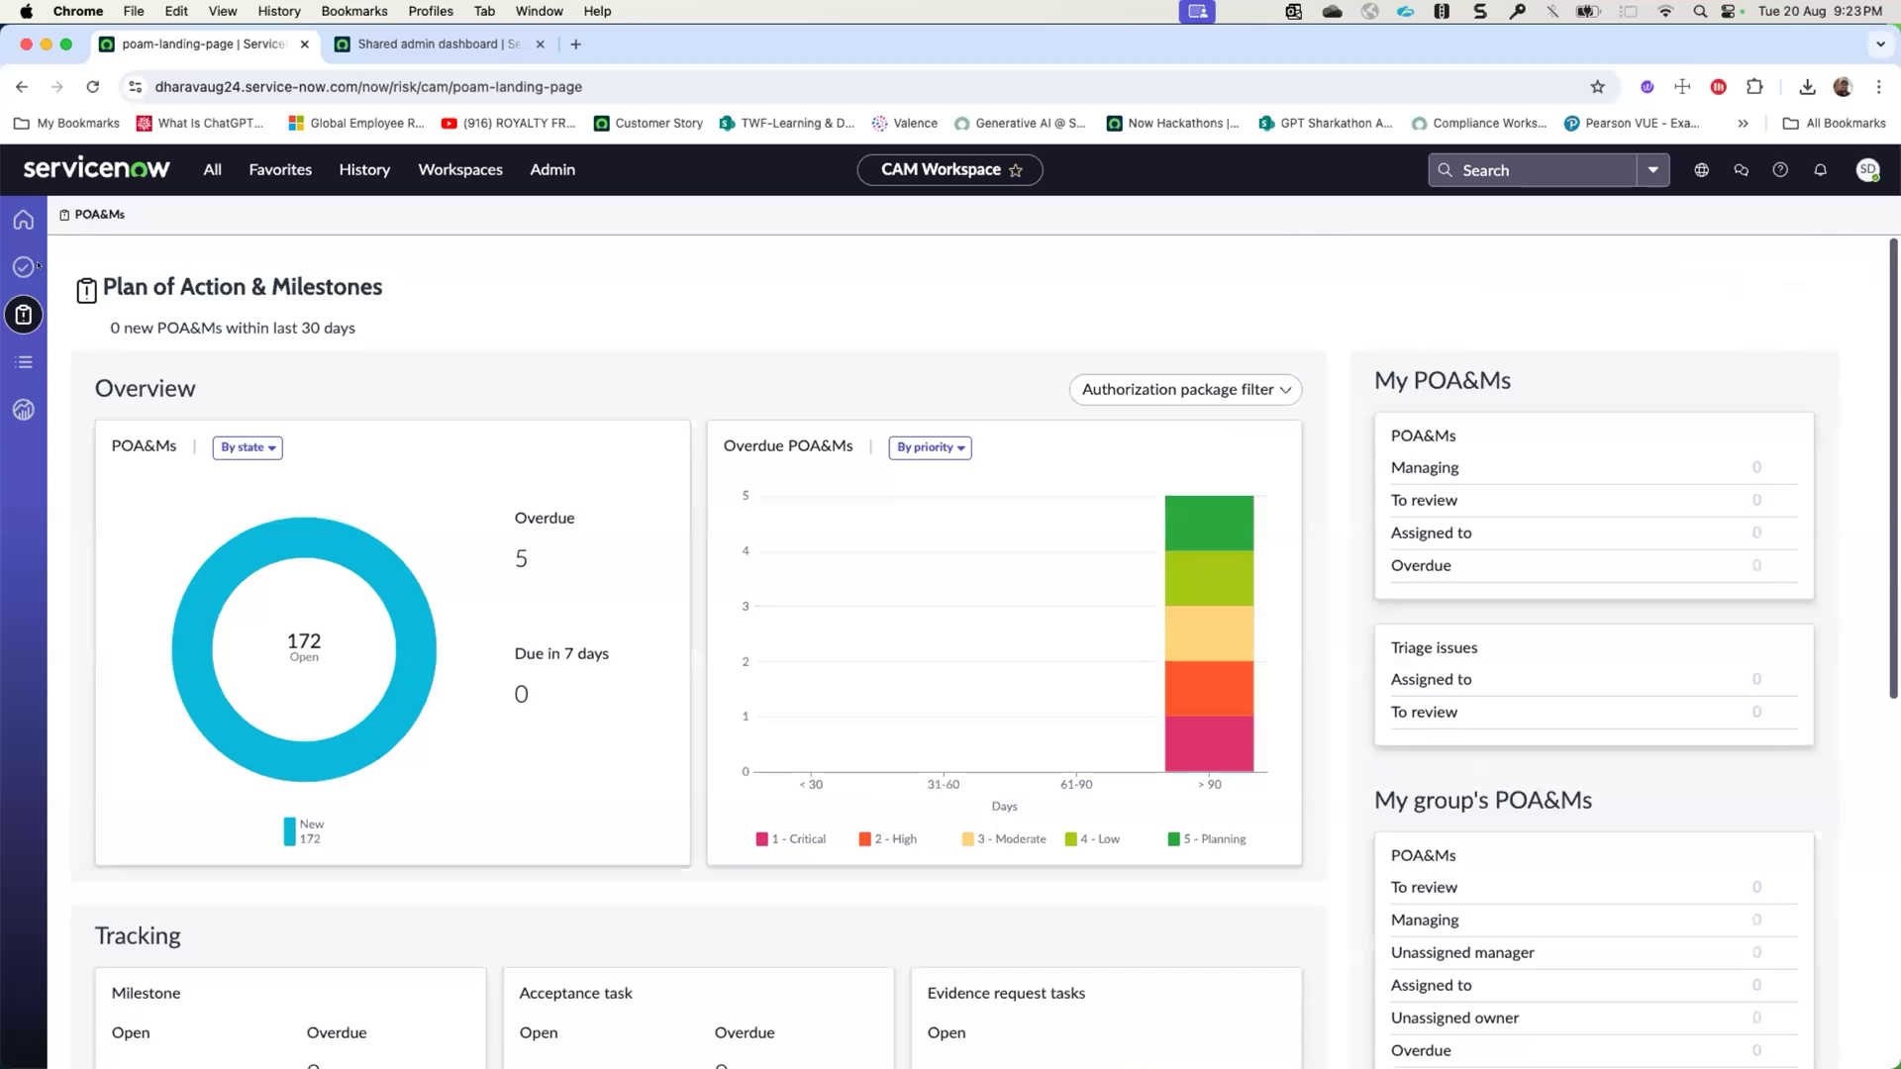
{"action": "left_click", "coordinate": [25, 267]}
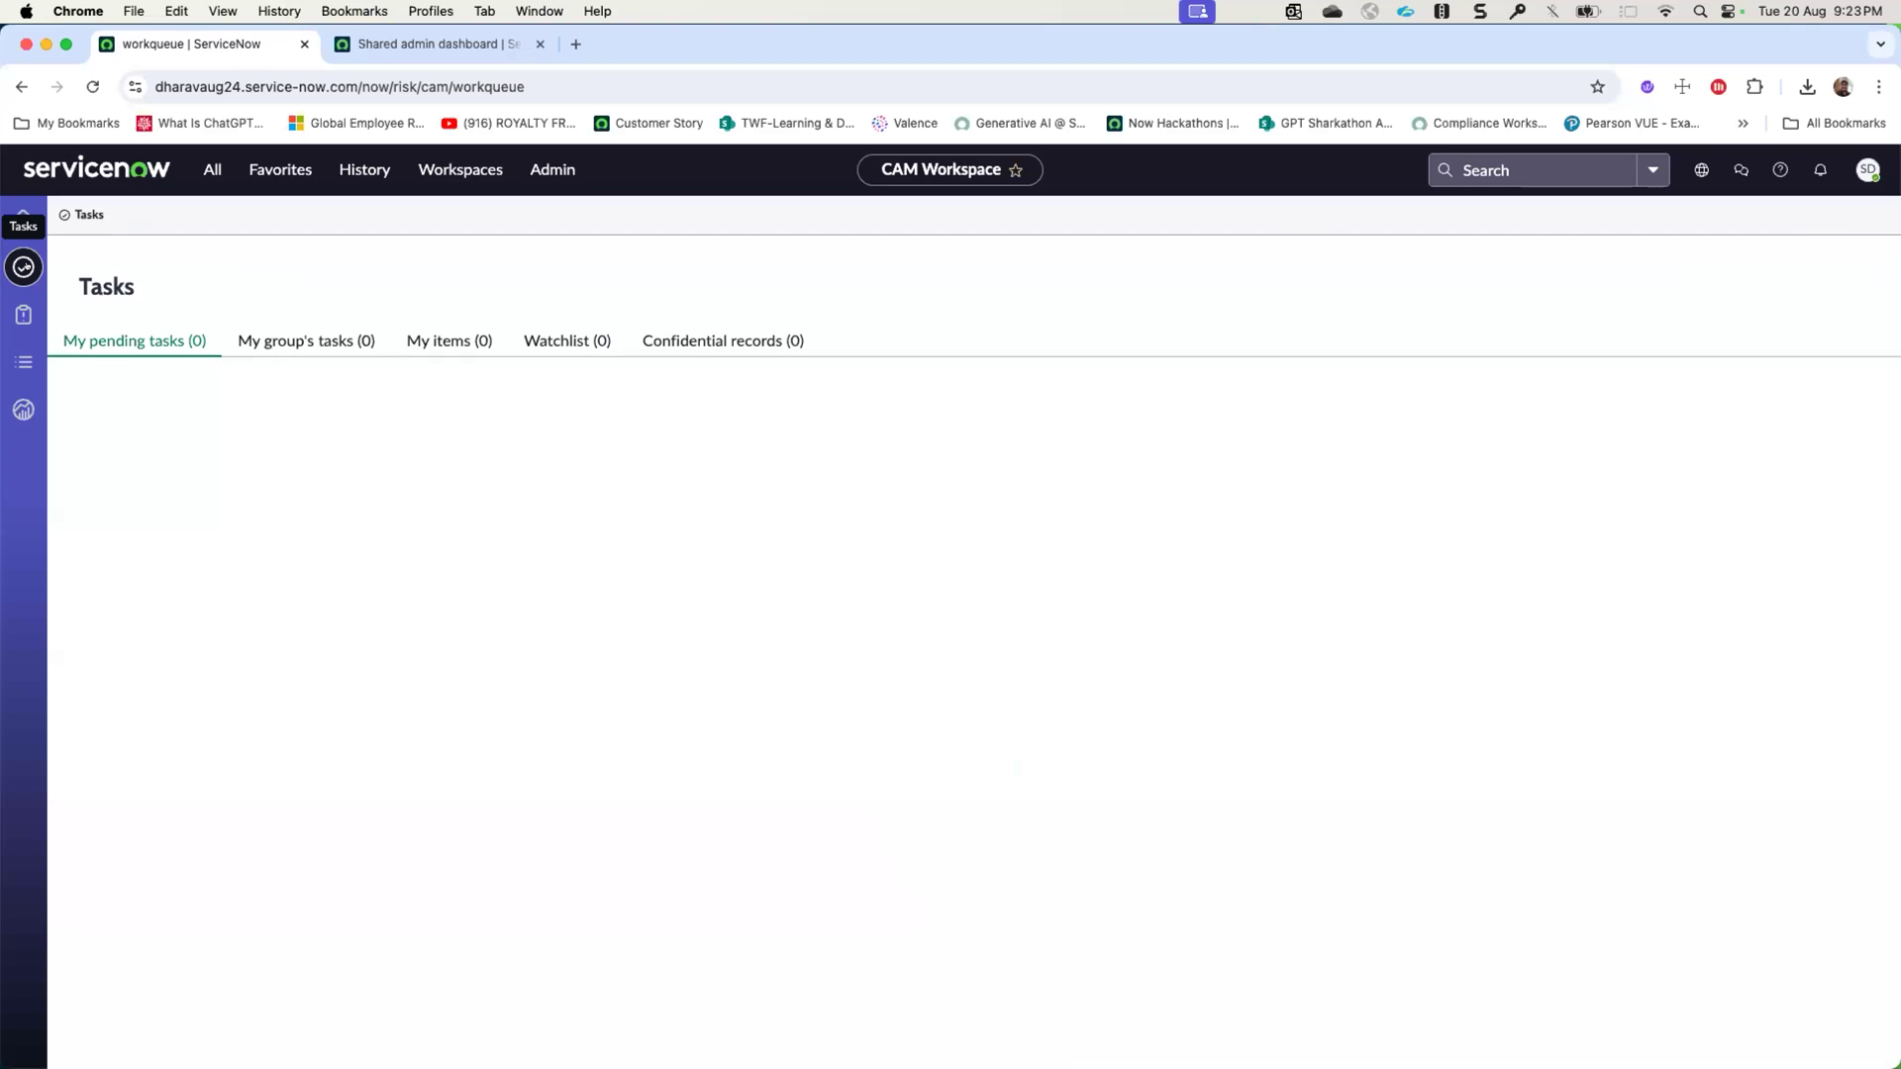
{"action": "left_click", "coordinate": [21, 217]}
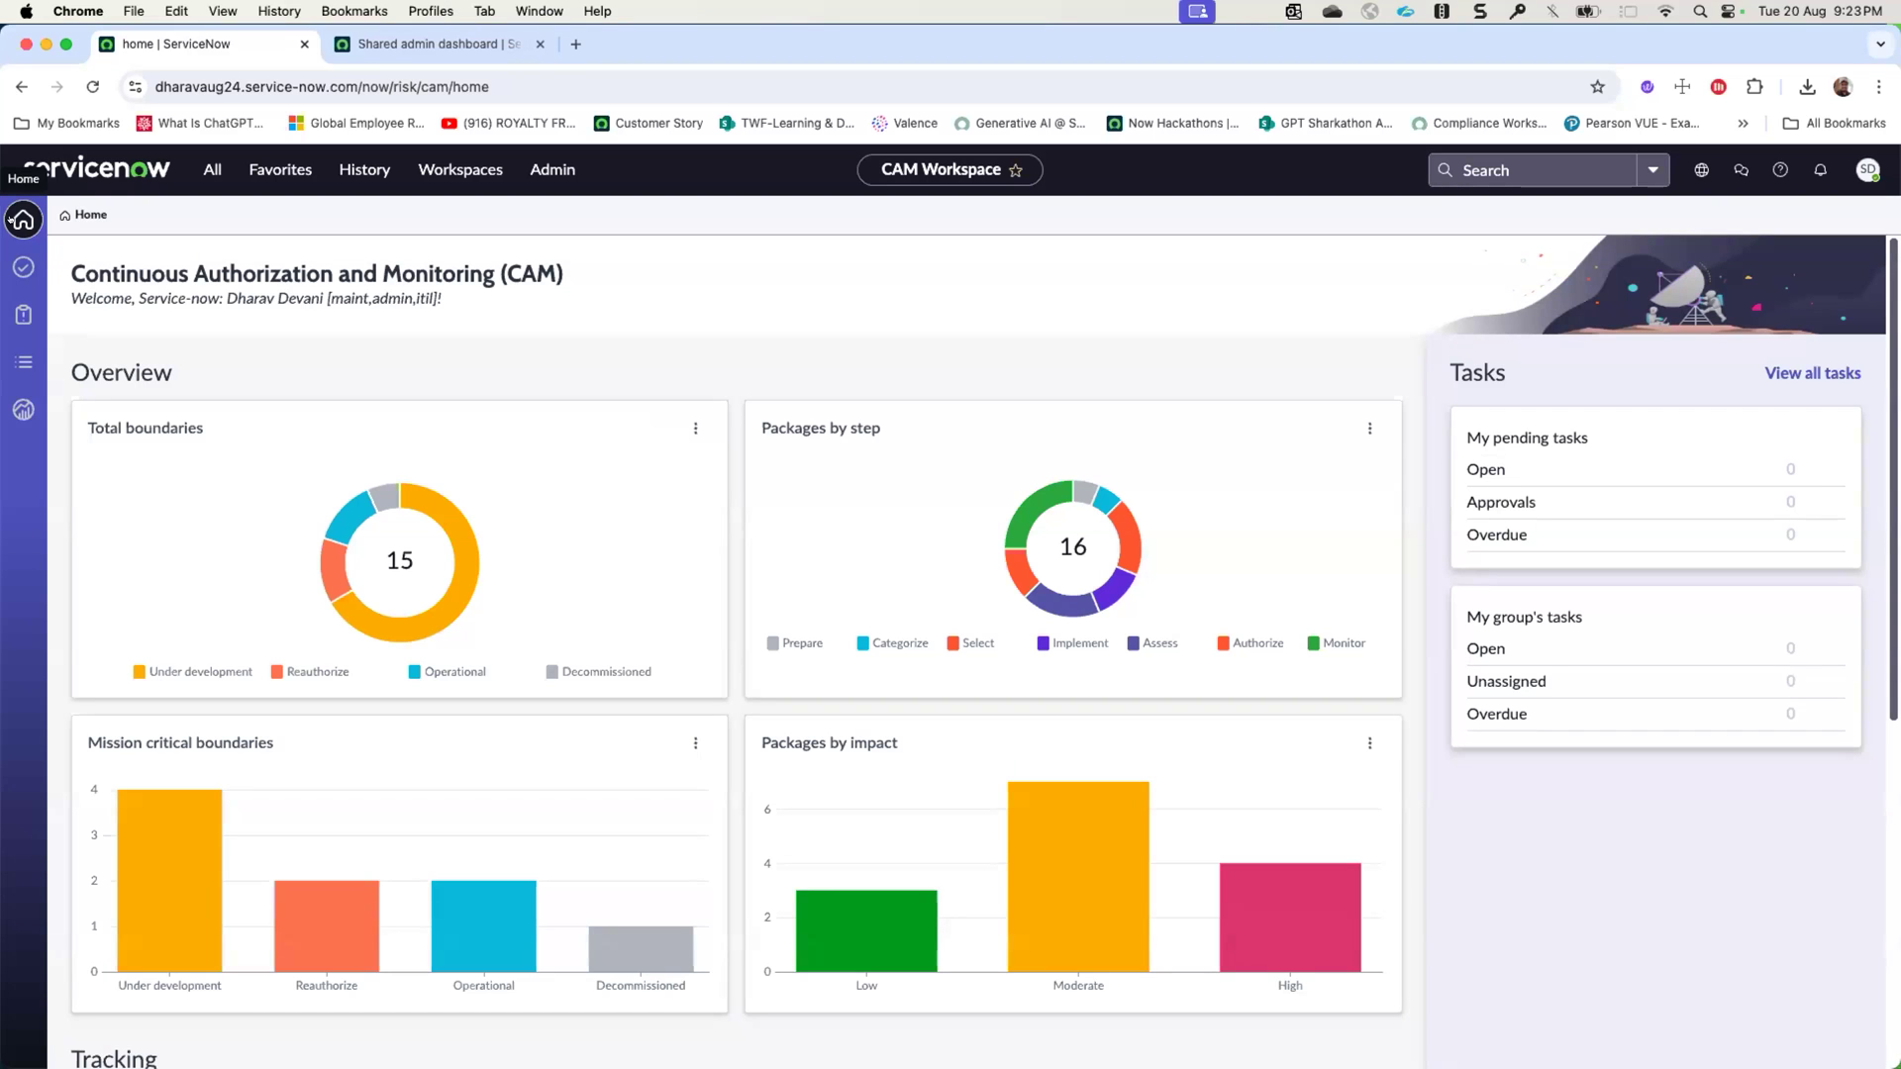
- Find the Document Templates module under Continuous Authorization and Monitoring administration and open the GRC POAM Template
{"action": "left_click", "coordinate": [212, 170]}
{"action": "type", "text": "document templ"}
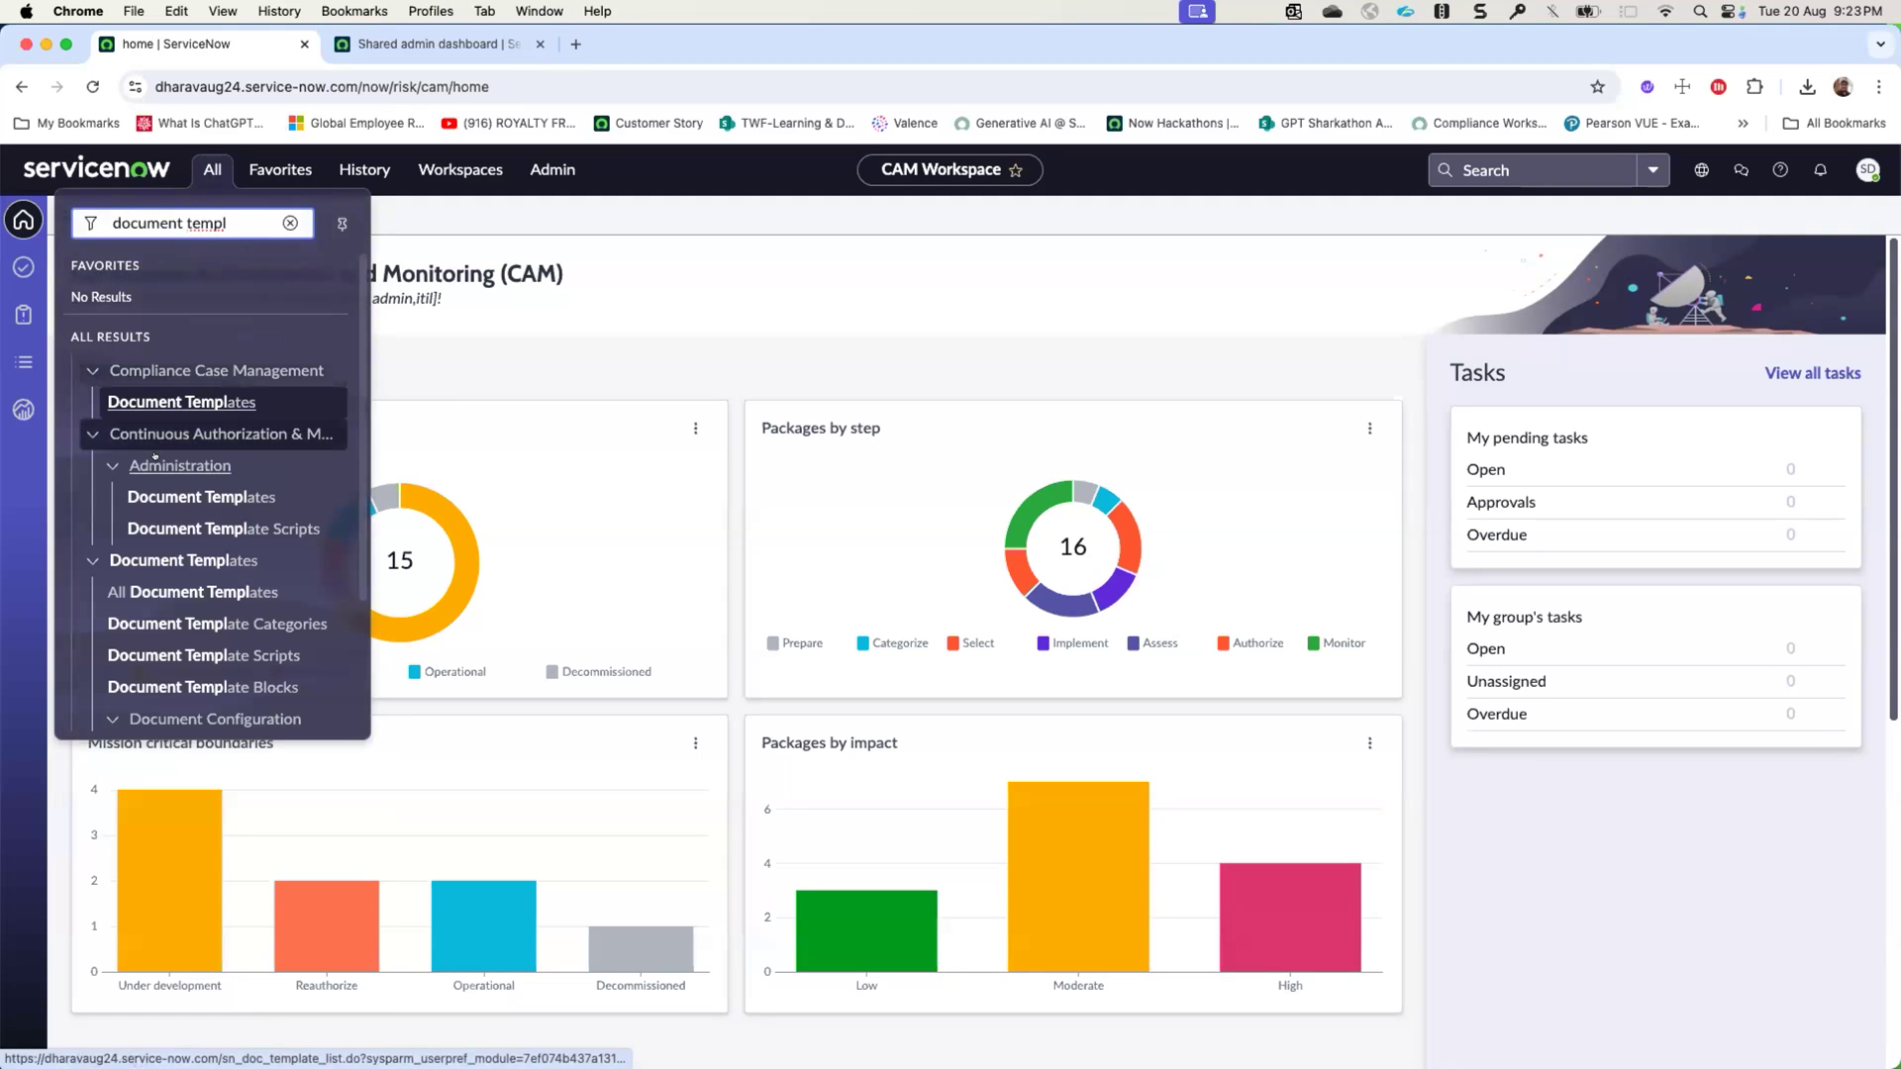
{"action": "left_click", "coordinate": [155, 487]}
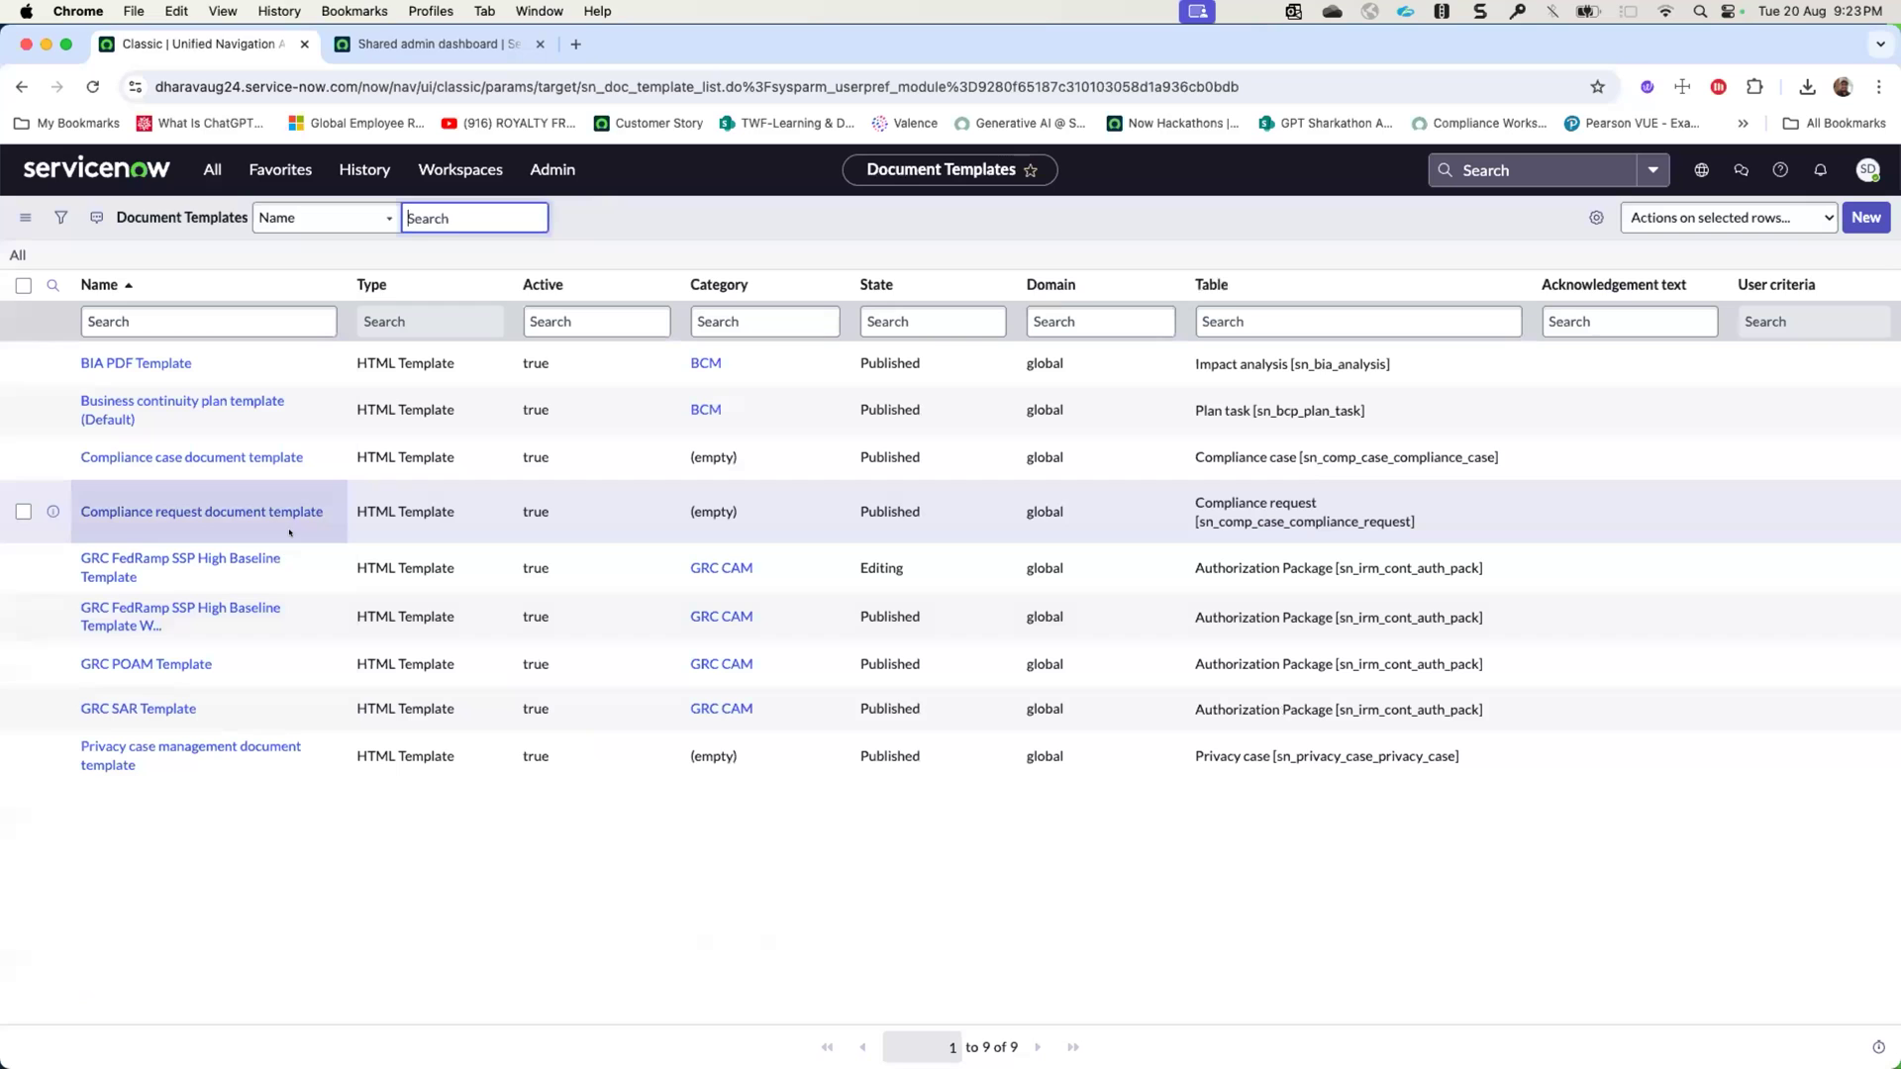
{"action": "left_click", "coordinate": [172, 663]}
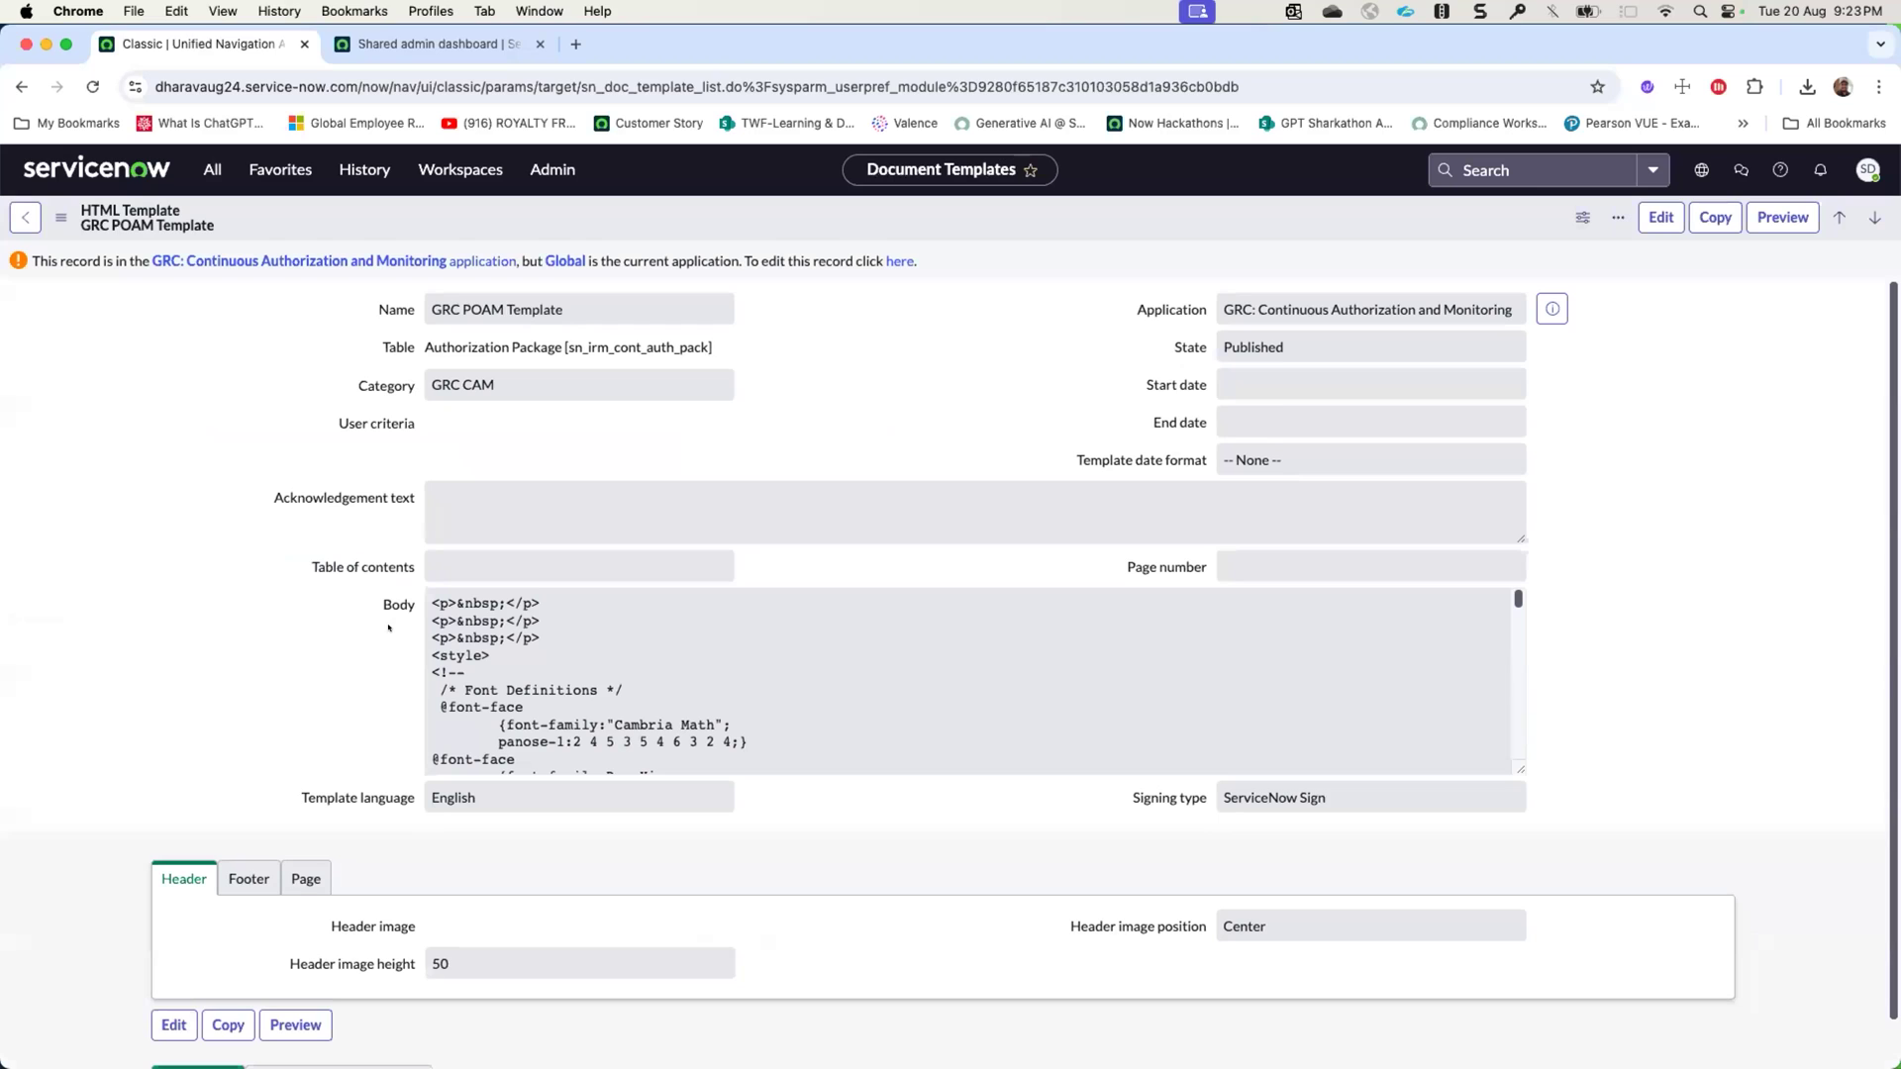
{"action": "left_click", "coordinate": [897, 259]}
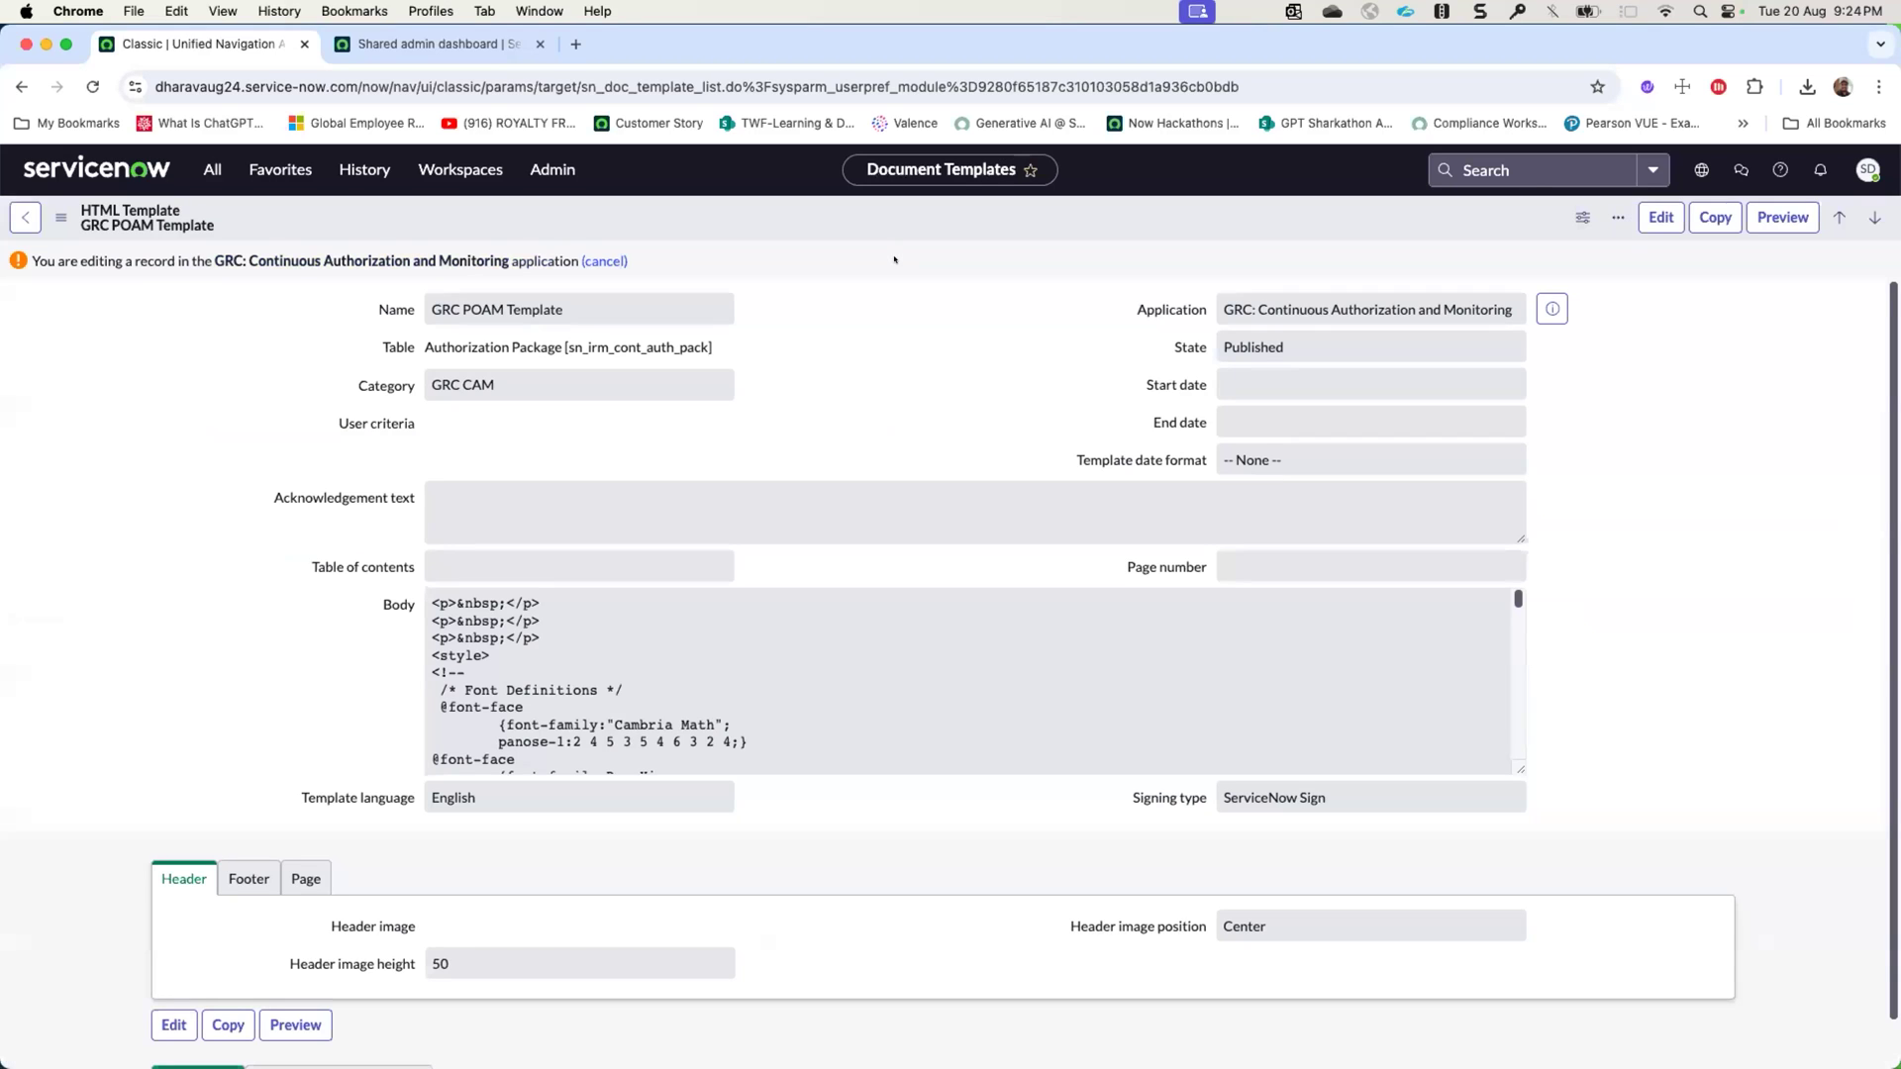
{"action": "scroll", "coordinate": [753, 434], "scroll_direction": "down", "scroll_amount": 3}
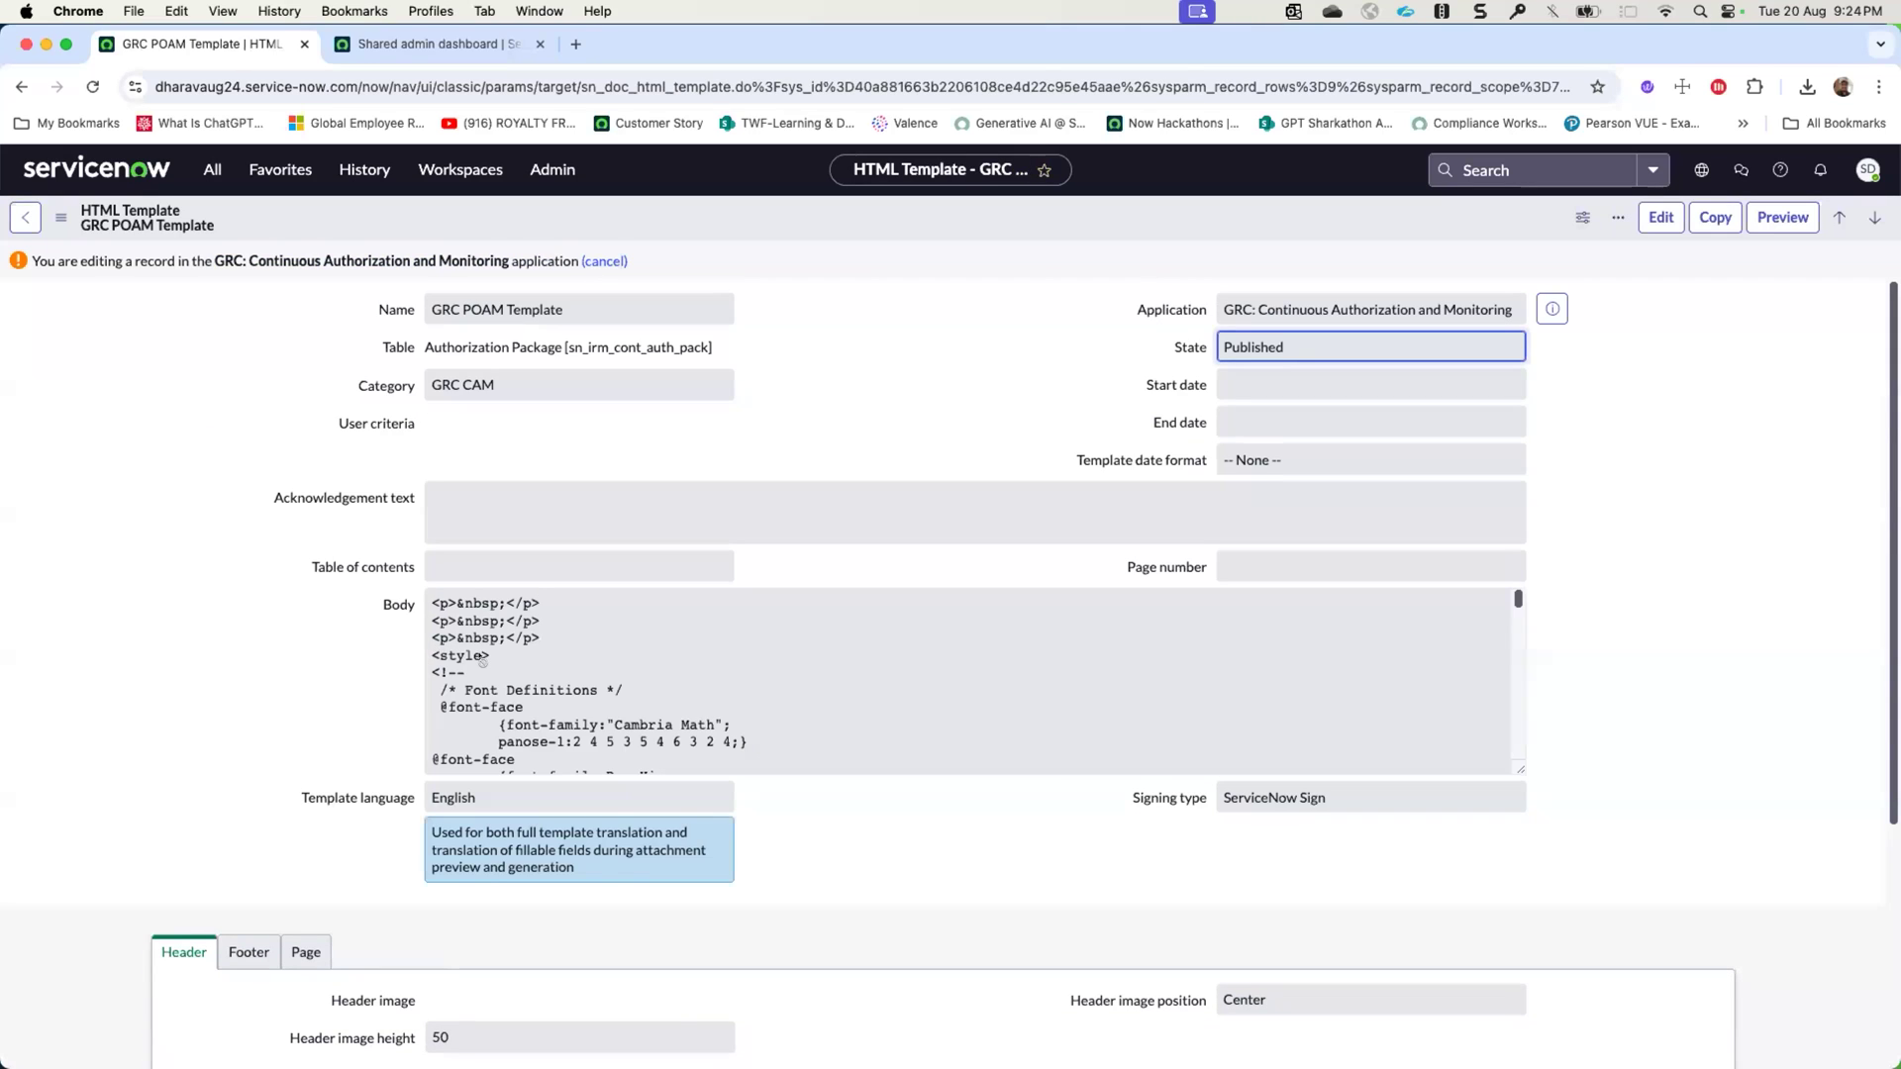
{"action": "left_click", "coordinate": [602, 261]}
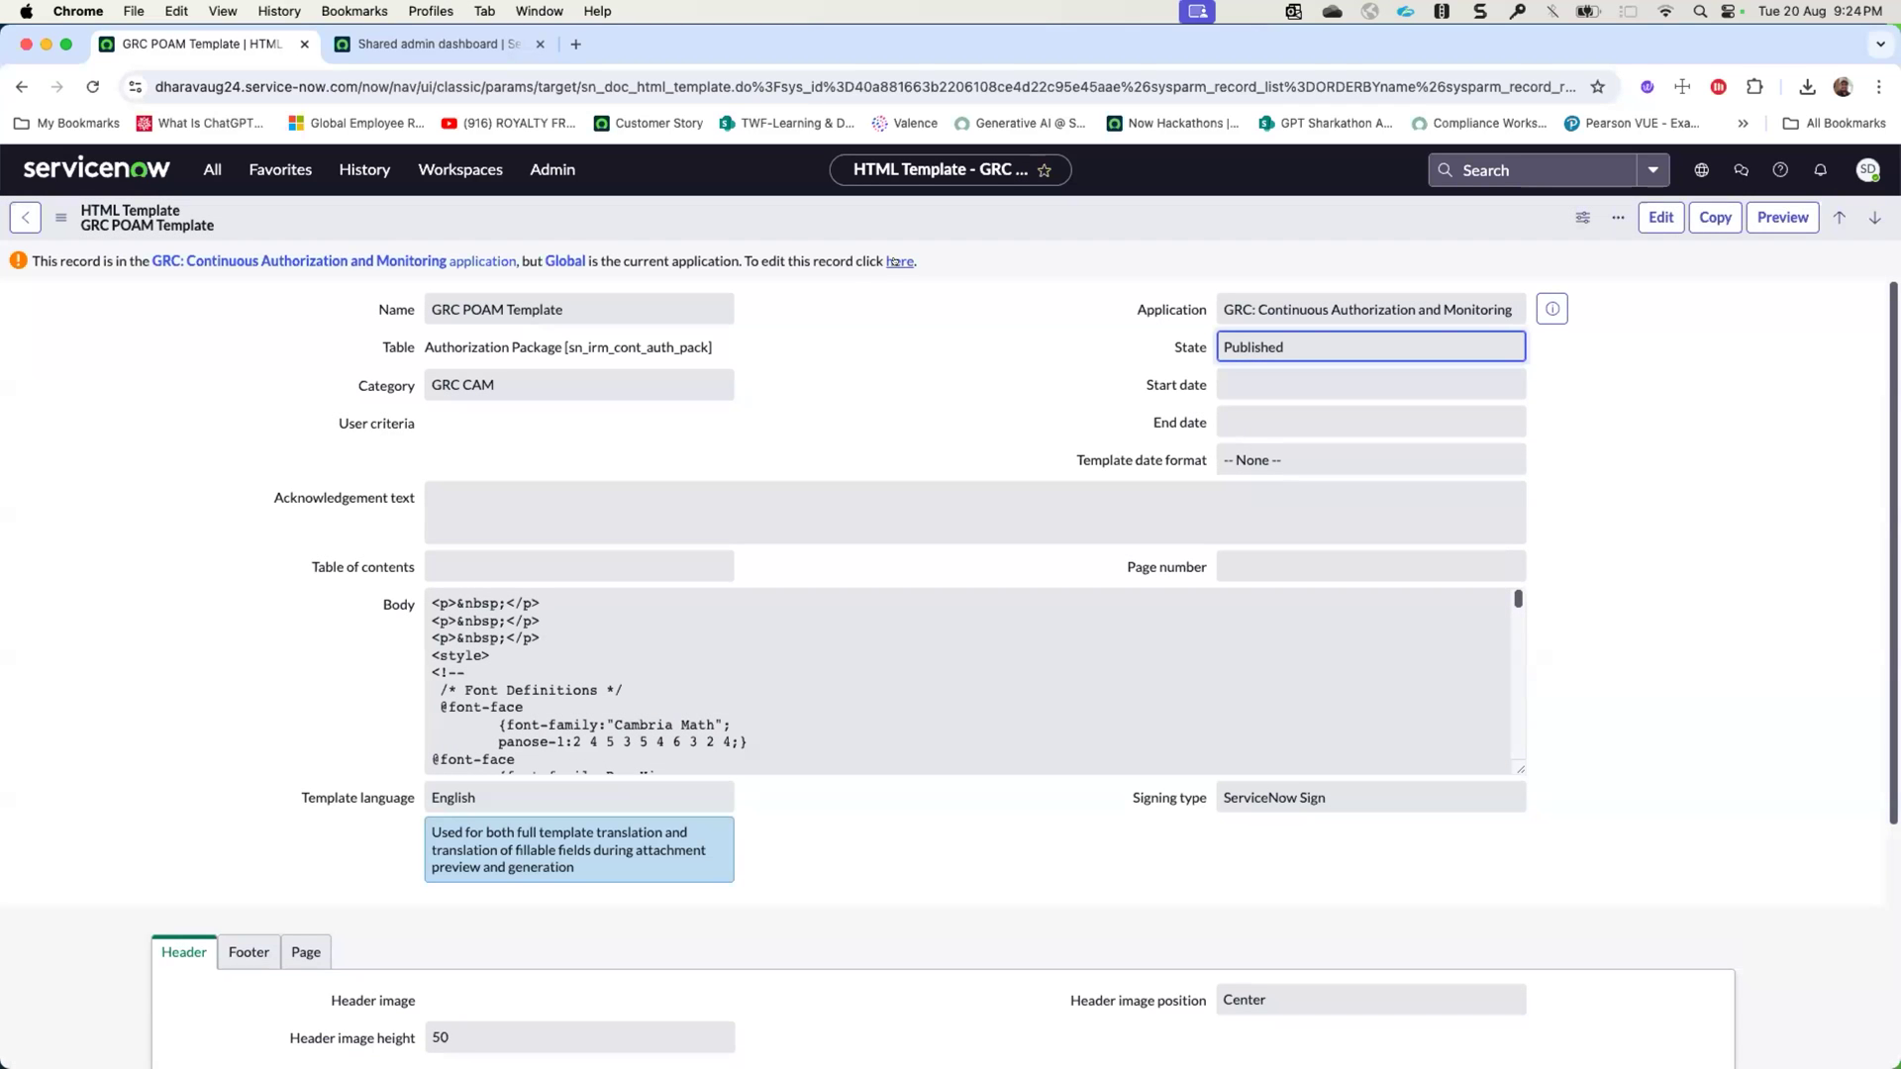
- Put the GRC POAM Template into the Editing state and enable record editing in the GRC: Continuous Authorization and Monitoring application
{"action": "left_click", "coordinate": [897, 262]}
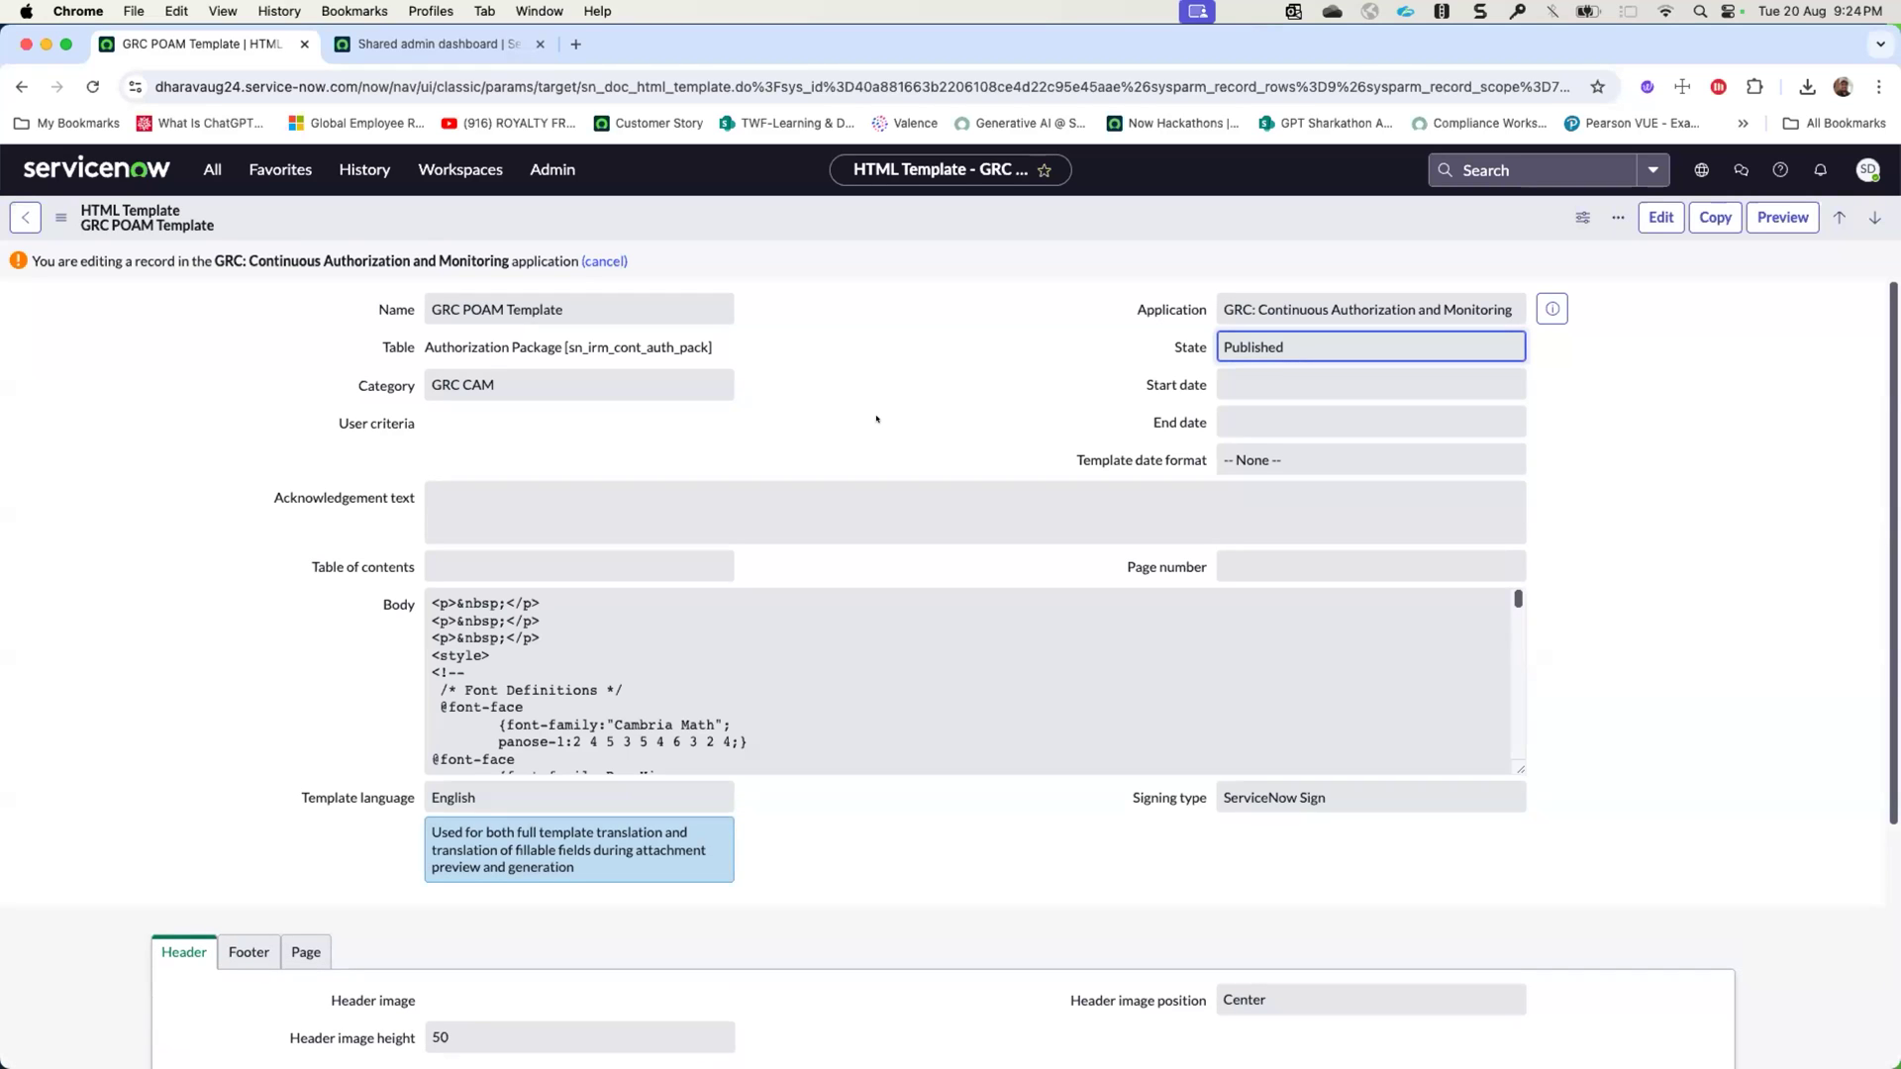
{"action": "left_click", "coordinate": [1659, 211]}
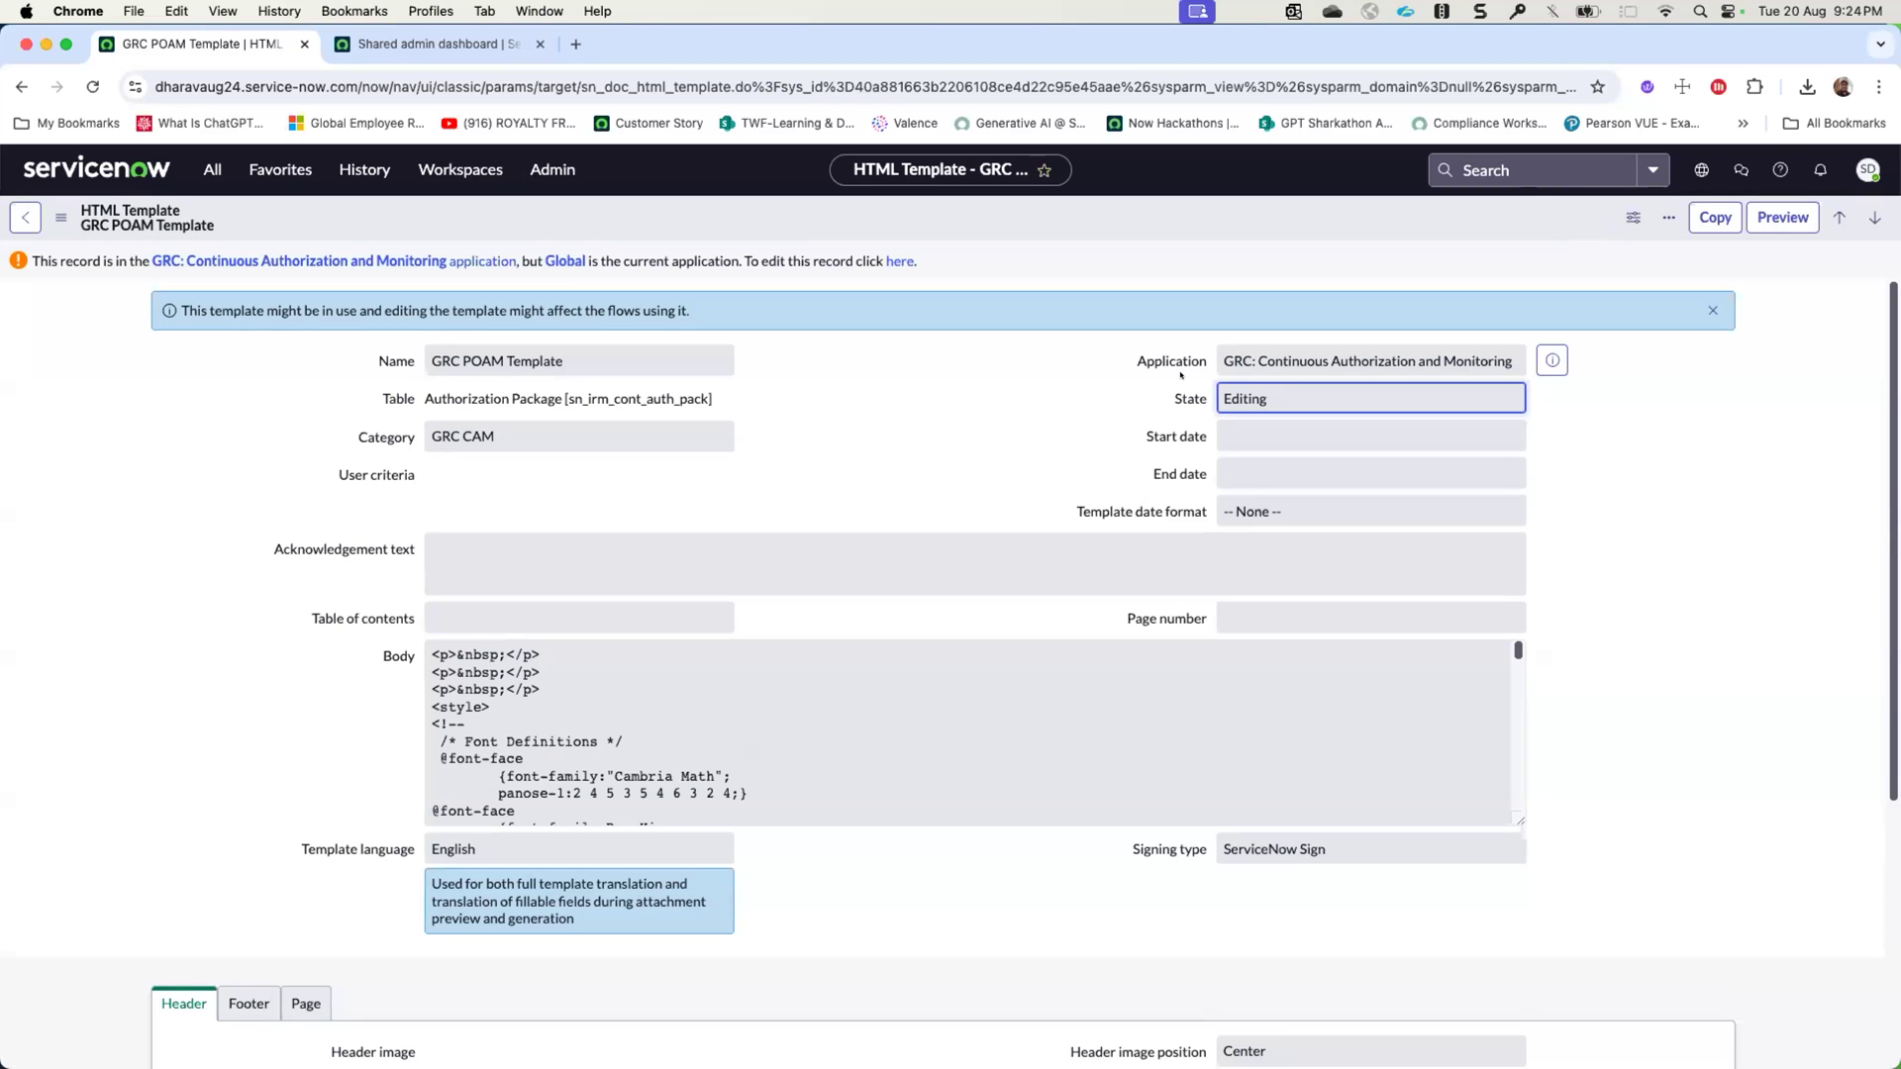
{"action": "left_click", "coordinate": [900, 263]}
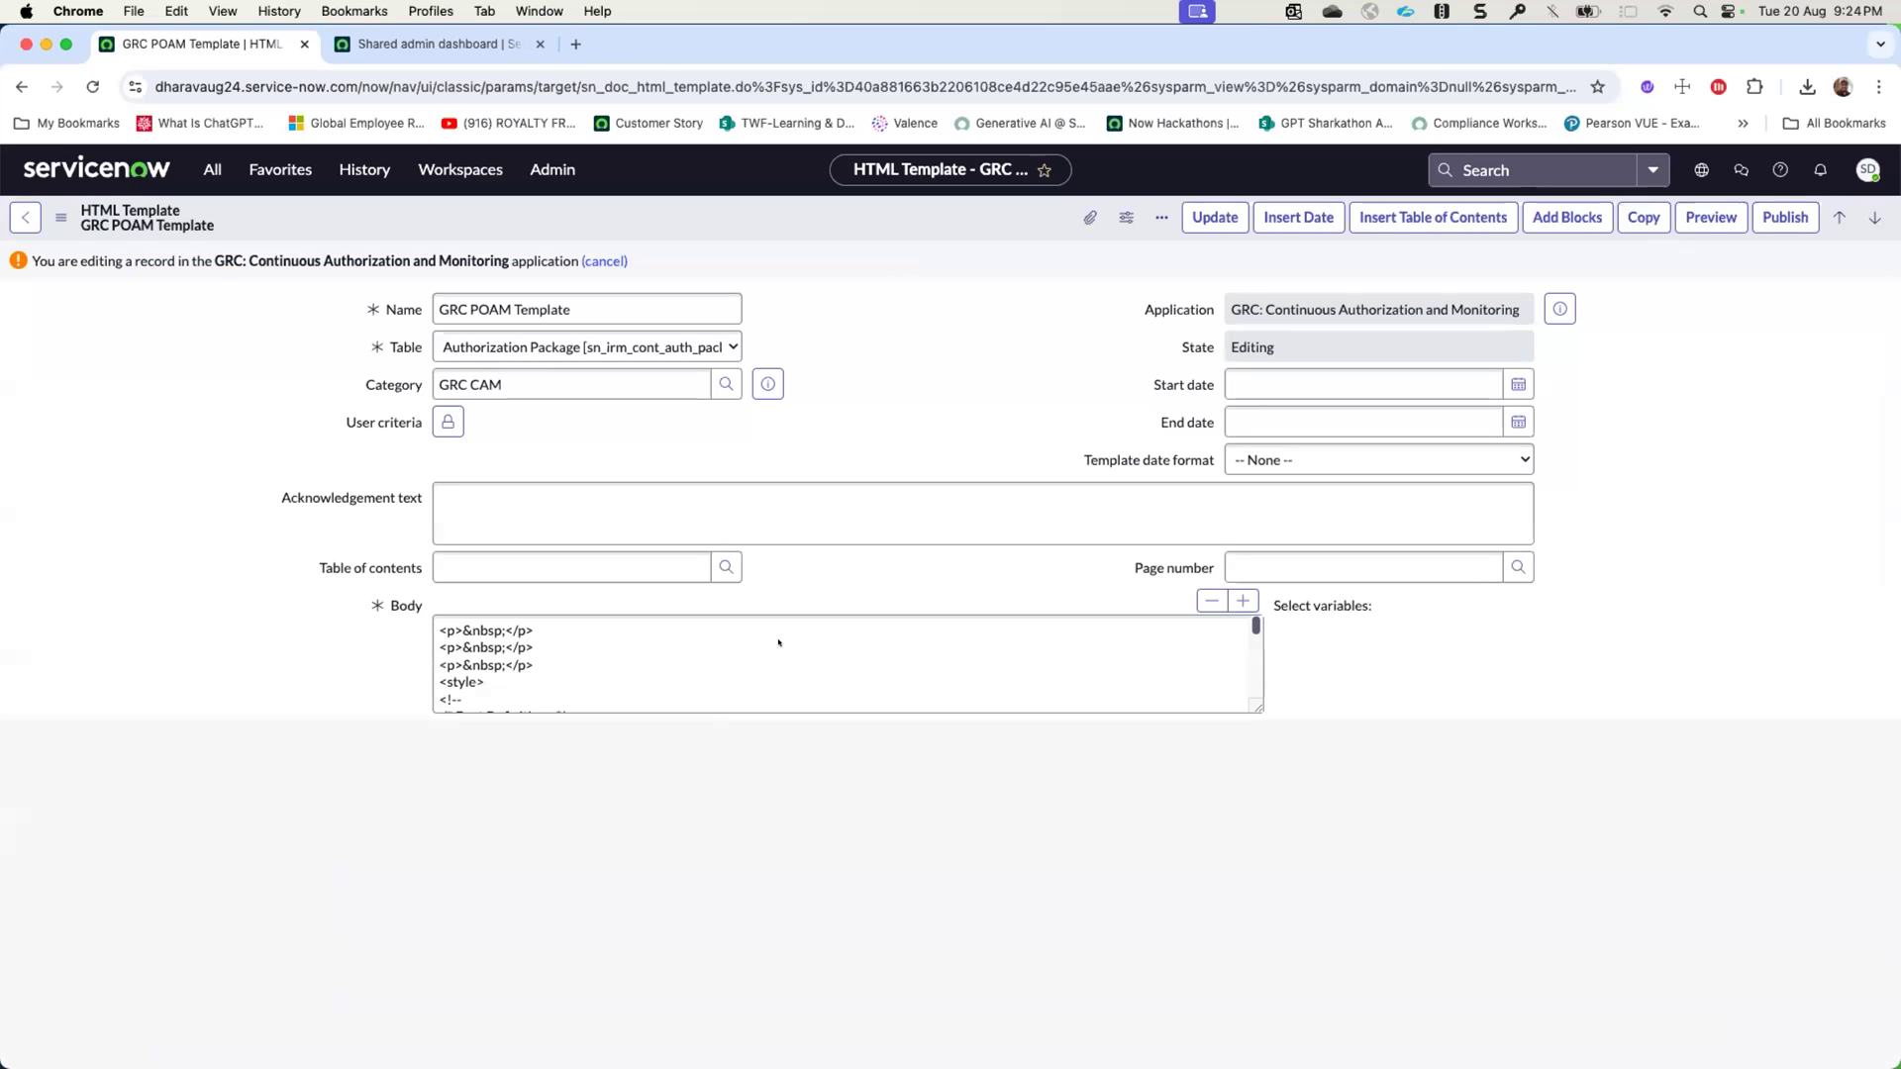
- Expand the template's body editor to full screen and review its title page, variables, POA&M sections and Record of Changes table
{"action": "left_click", "coordinate": [778, 643]}
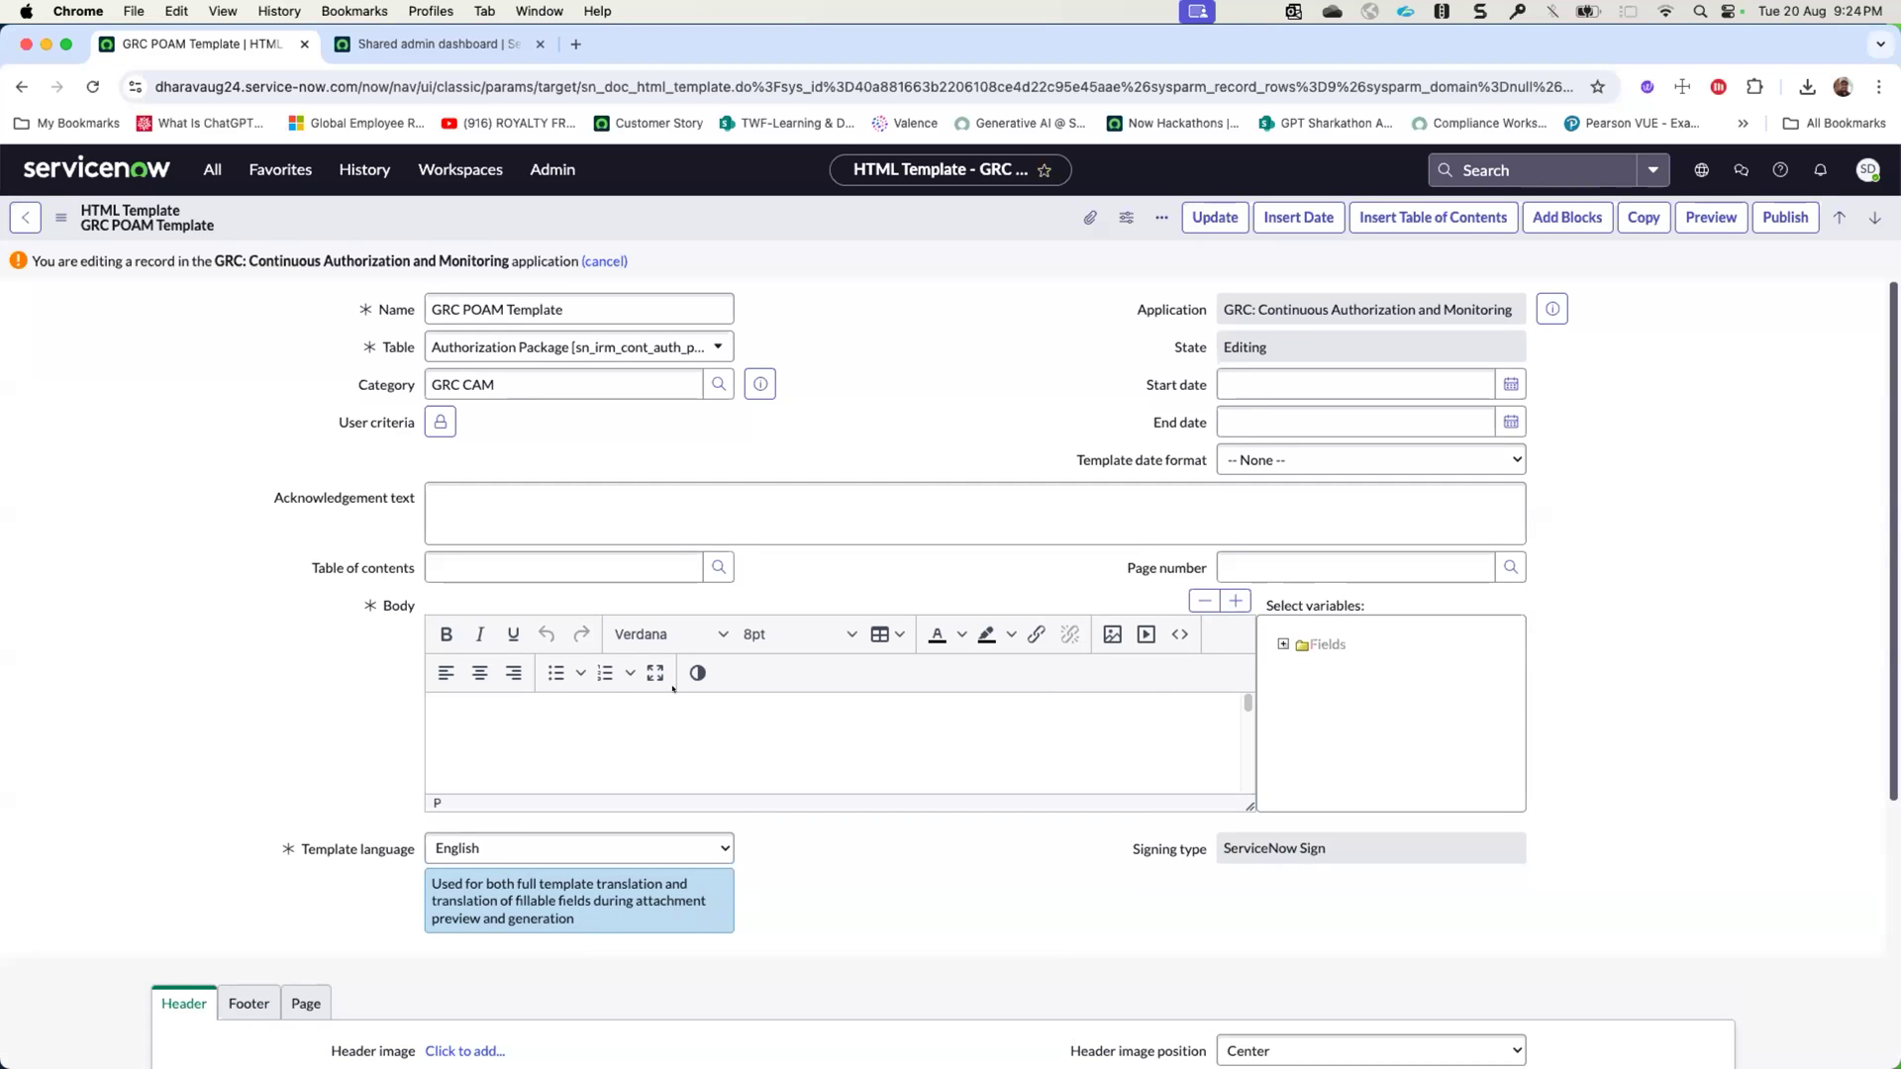
{"action": "left_click", "coordinate": [654, 673]}
{"action": "scroll", "coordinate": [653, 672], "scroll_direction": "down", "scroll_amount": 3}
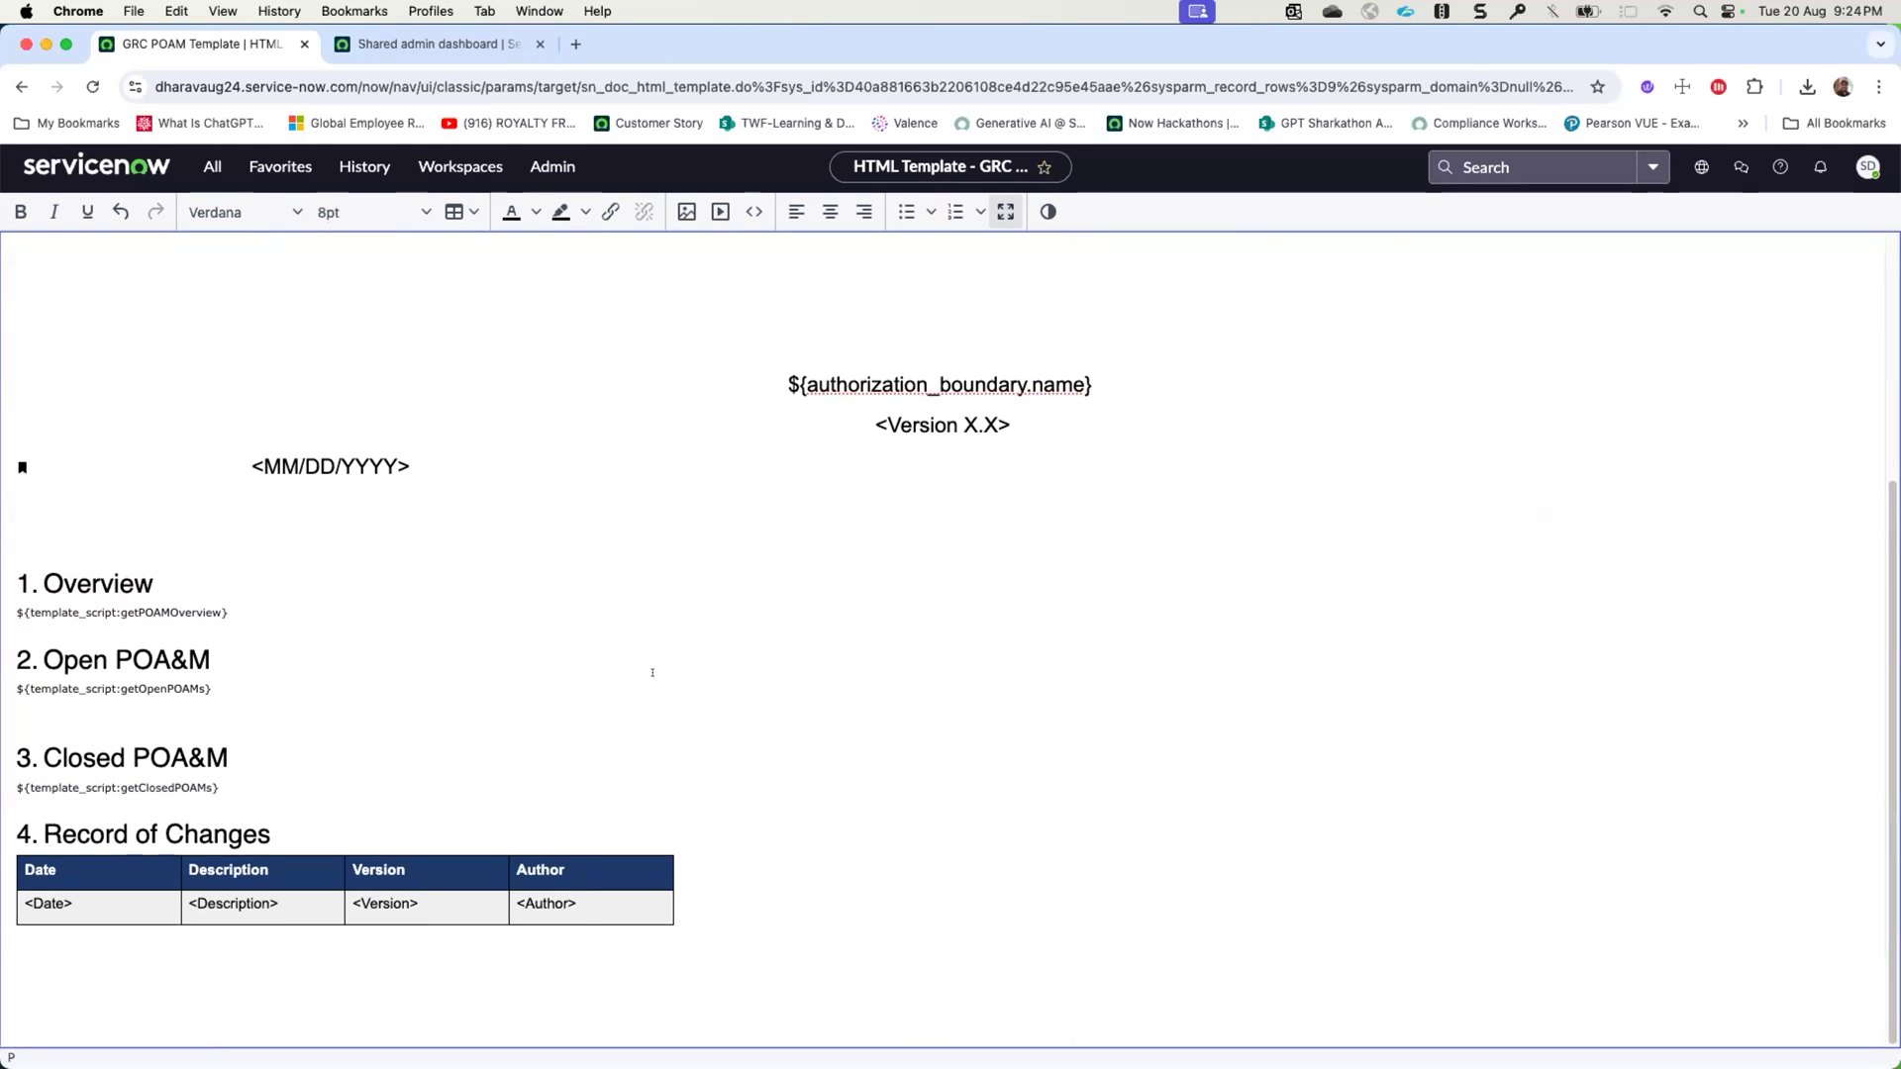
{"action": "scroll", "coordinate": [653, 673], "scroll_direction": "up", "scroll_amount": 3}
{"action": "scroll", "coordinate": [653, 672], "scroll_direction": "down", "scroll_amount": 3}
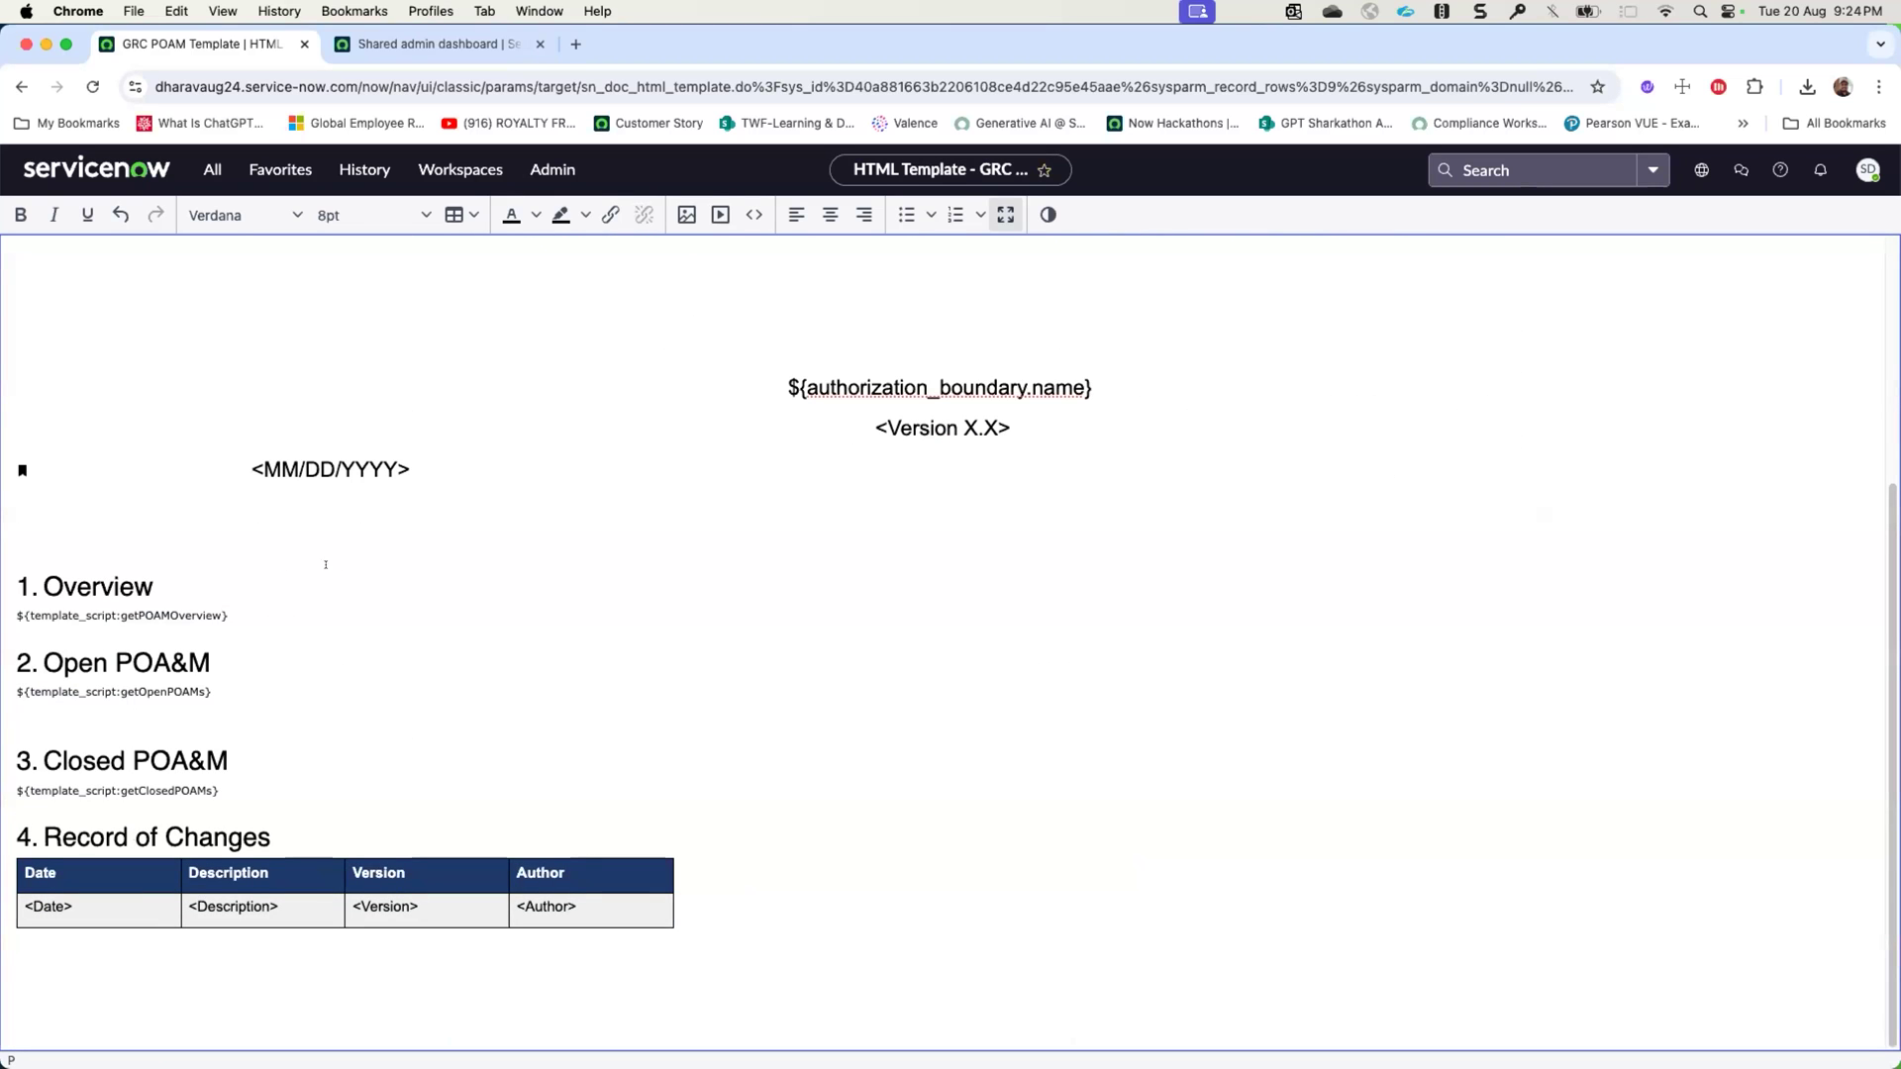
{"action": "scroll", "coordinate": [326, 566], "scroll_direction": "up", "scroll_amount": 4}
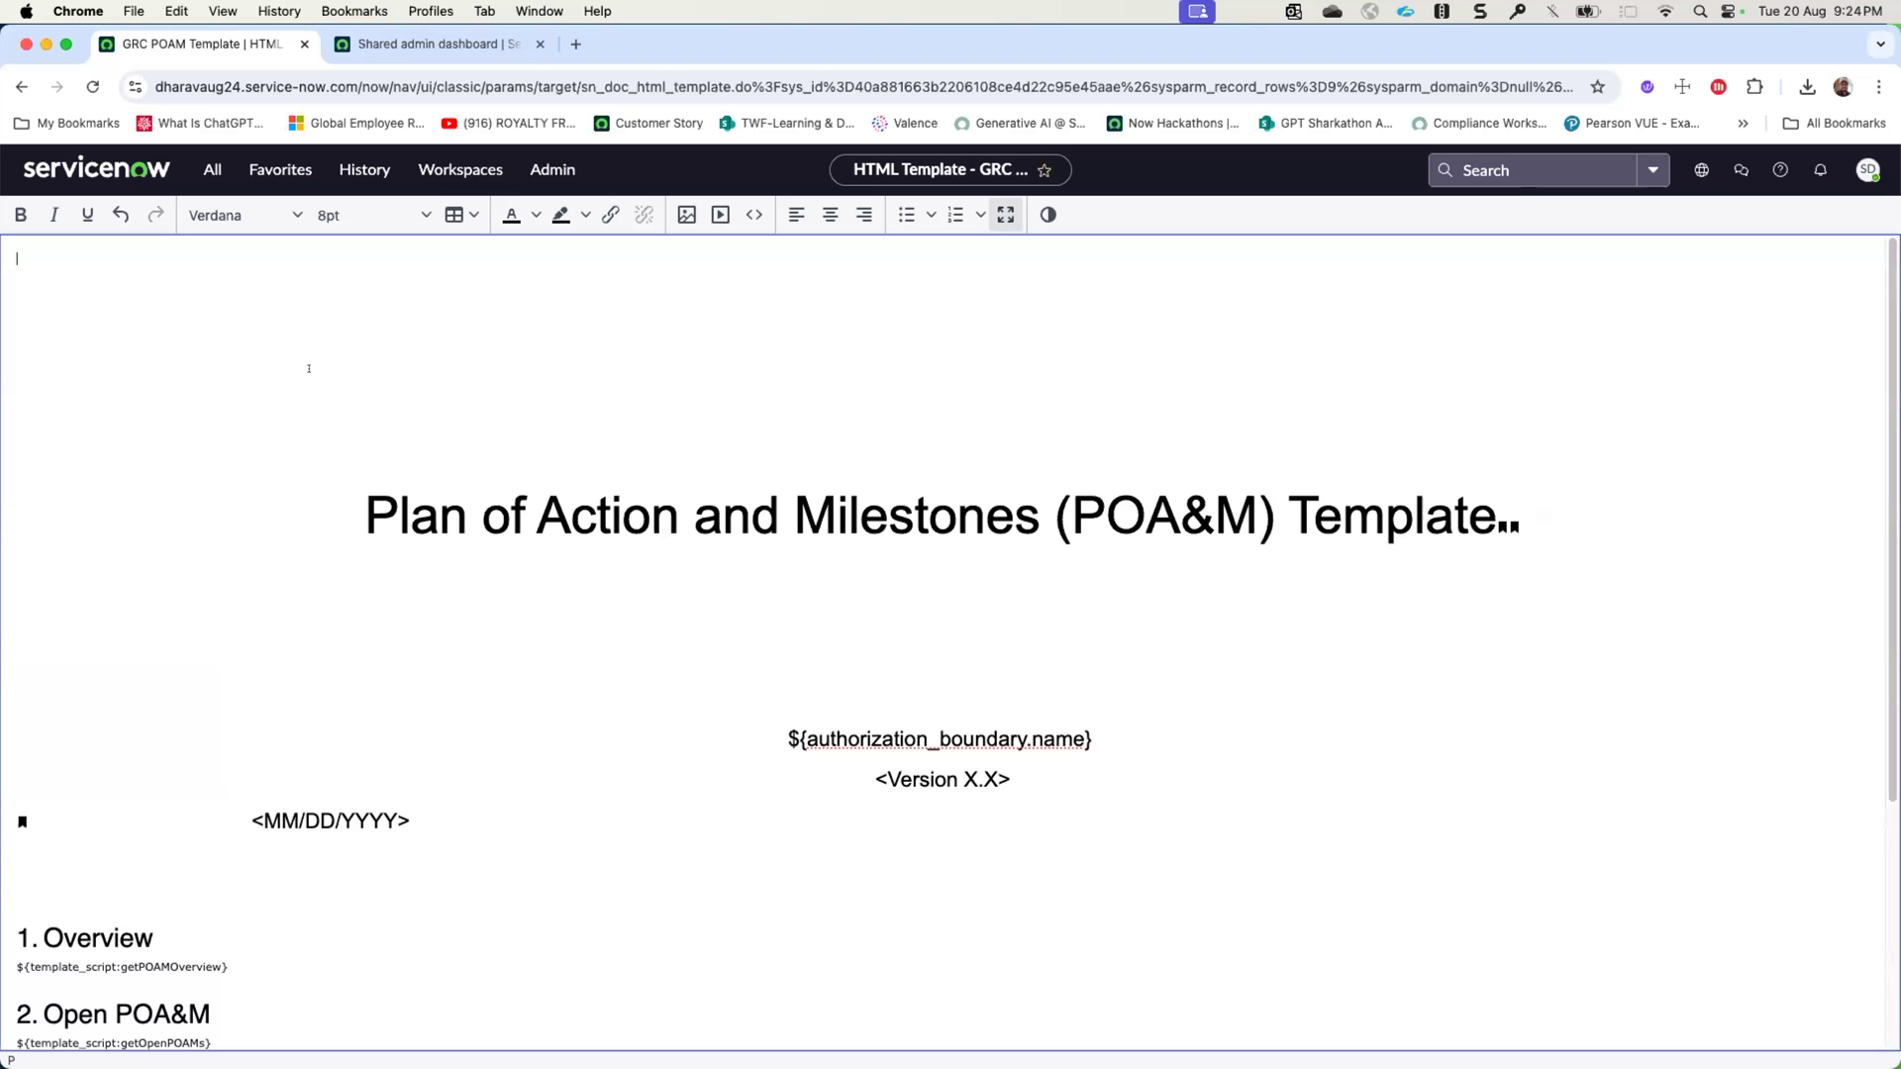
{"action": "scroll", "coordinate": [398, 597], "scroll_direction": "down", "scroll_amount": 4}
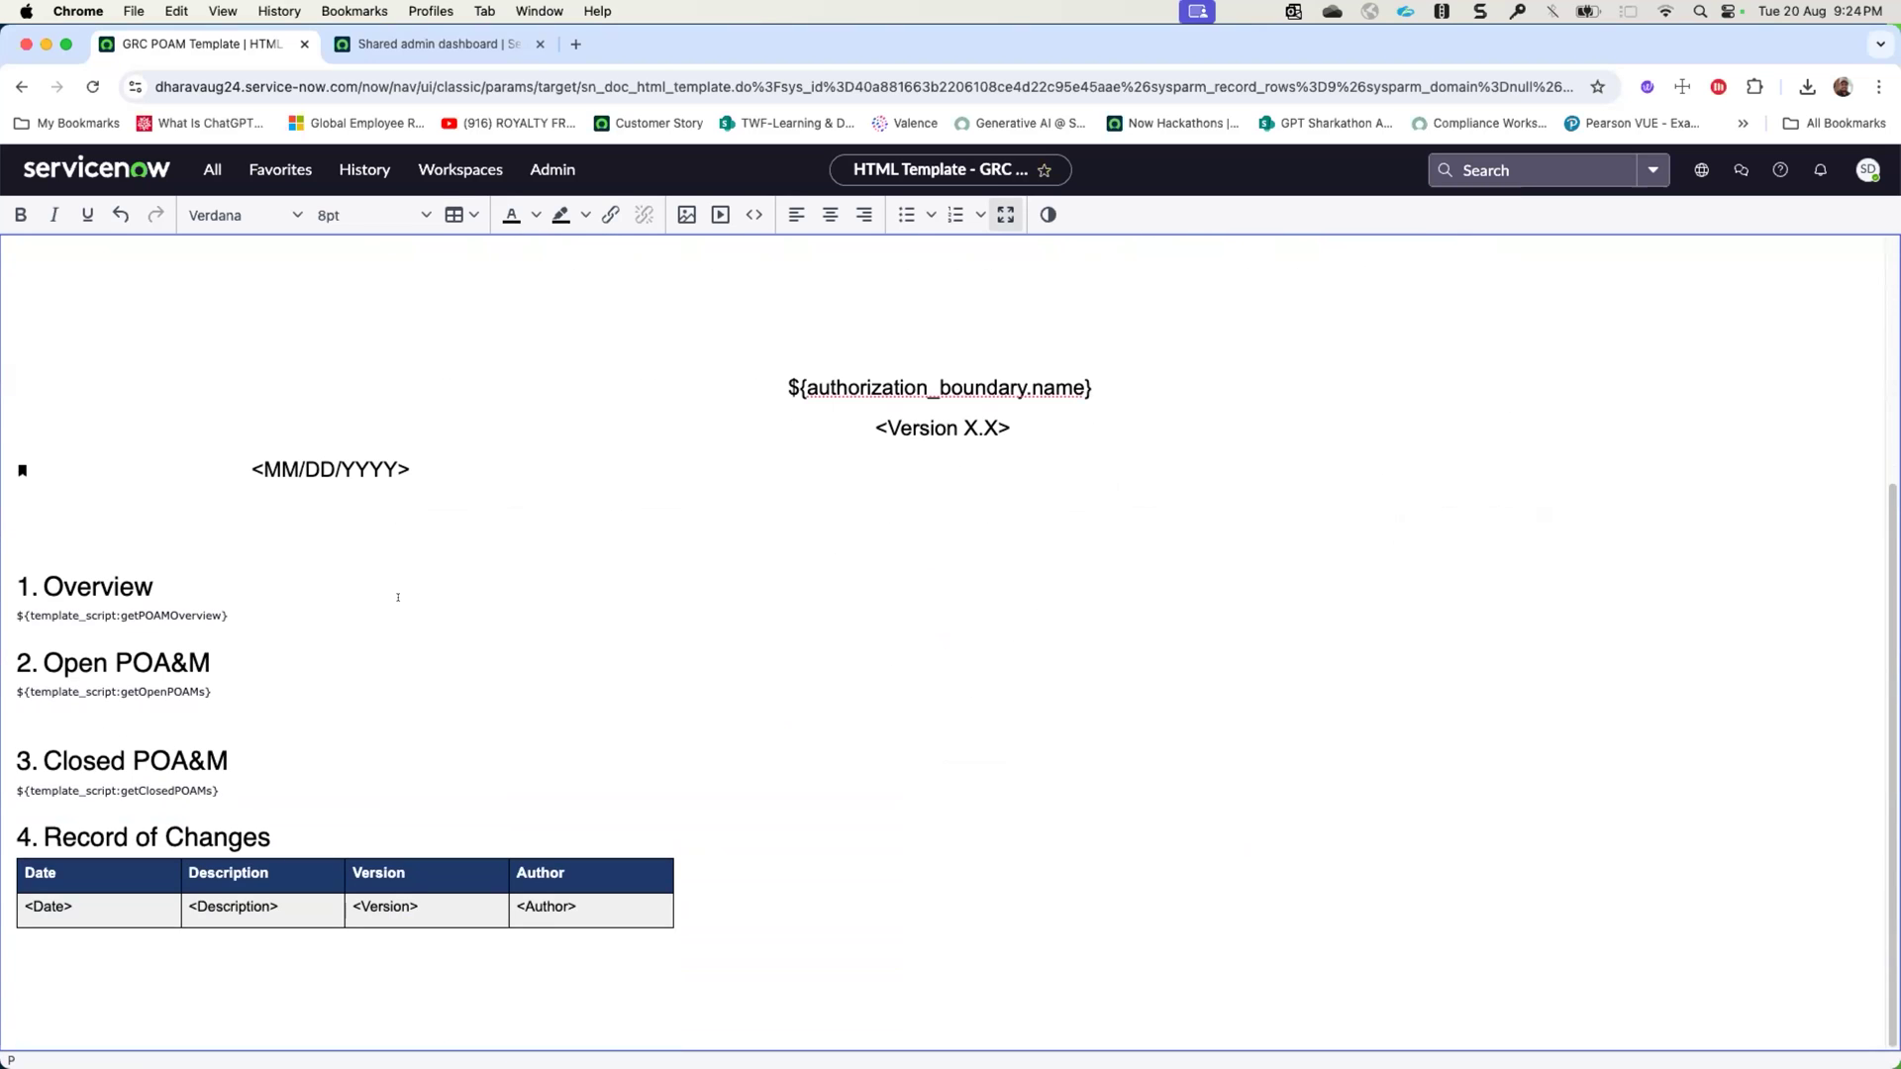
{"action": "scroll", "coordinate": [398, 598], "scroll_direction": "up", "scroll_amount": 4}
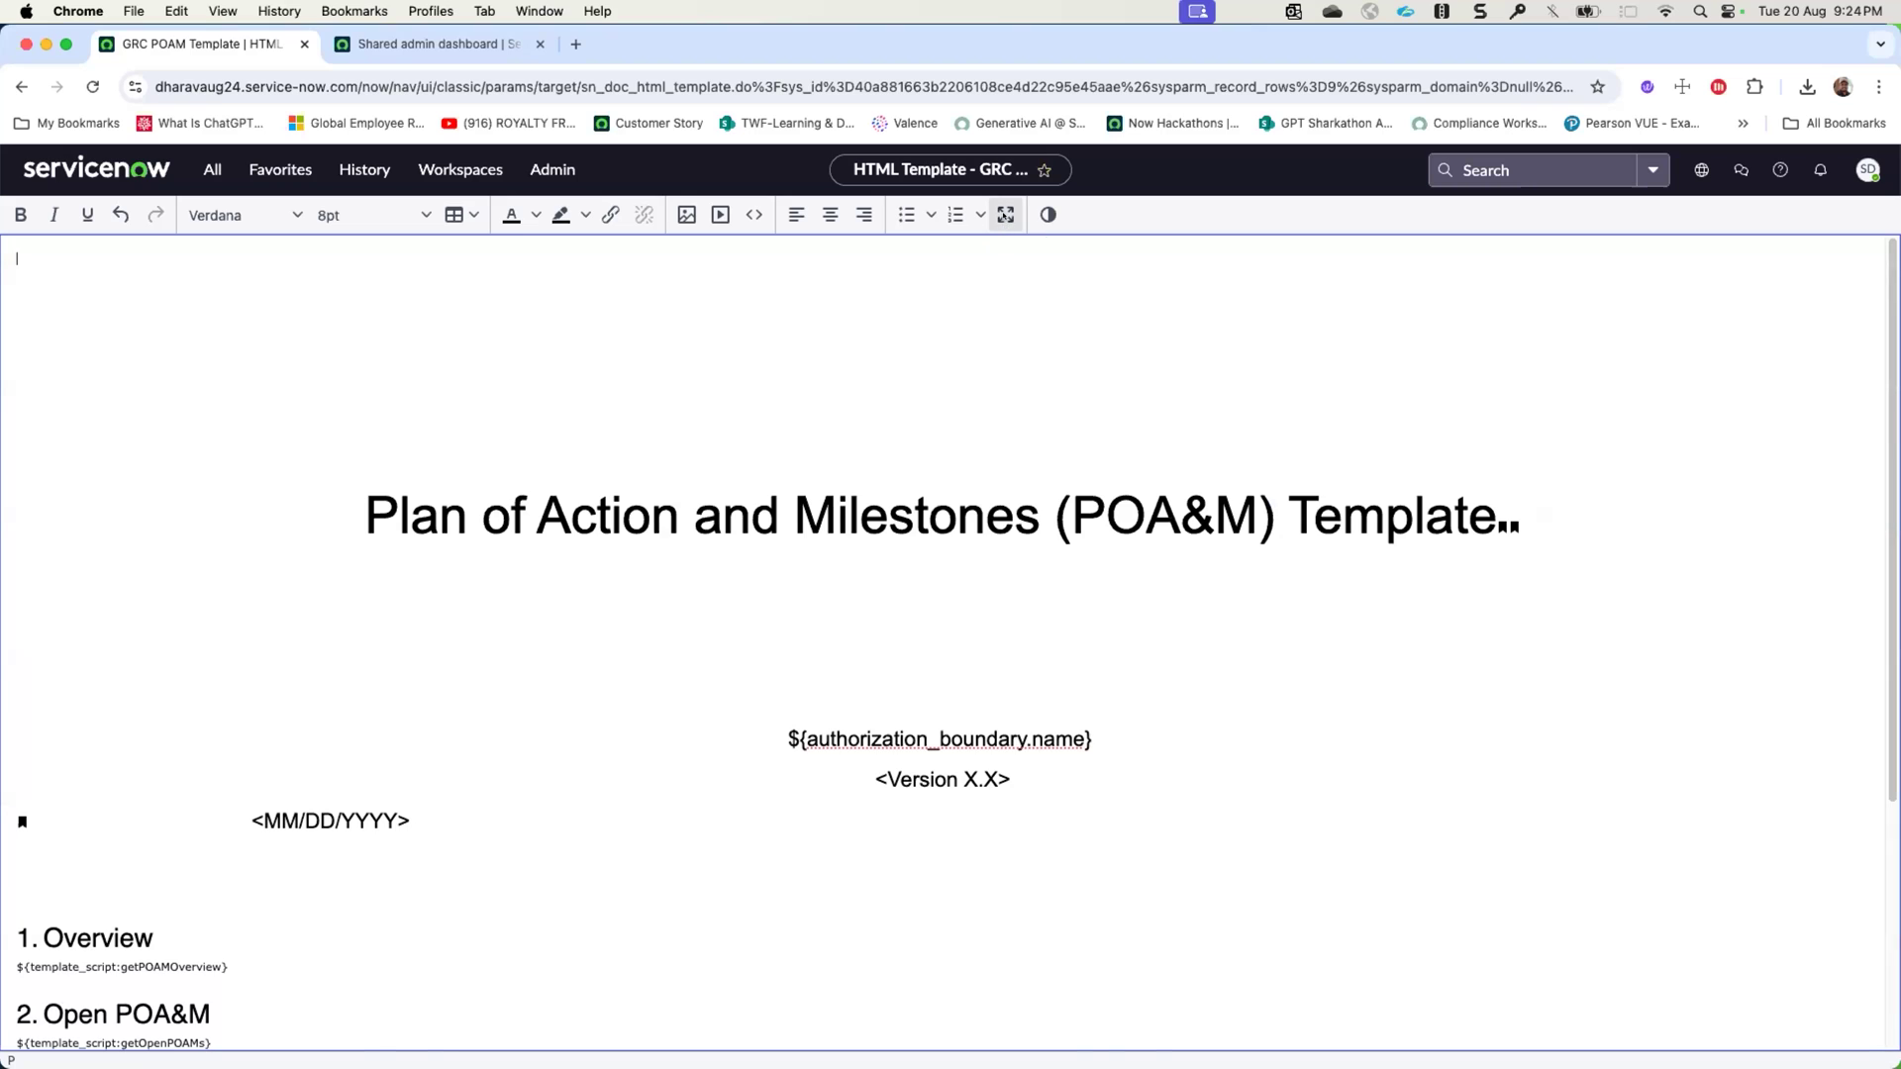
- Exit the full-screen body editor and open the Common provider package in the other instance's CAM Workspace
{"action": "left_click", "coordinate": [1005, 215]}
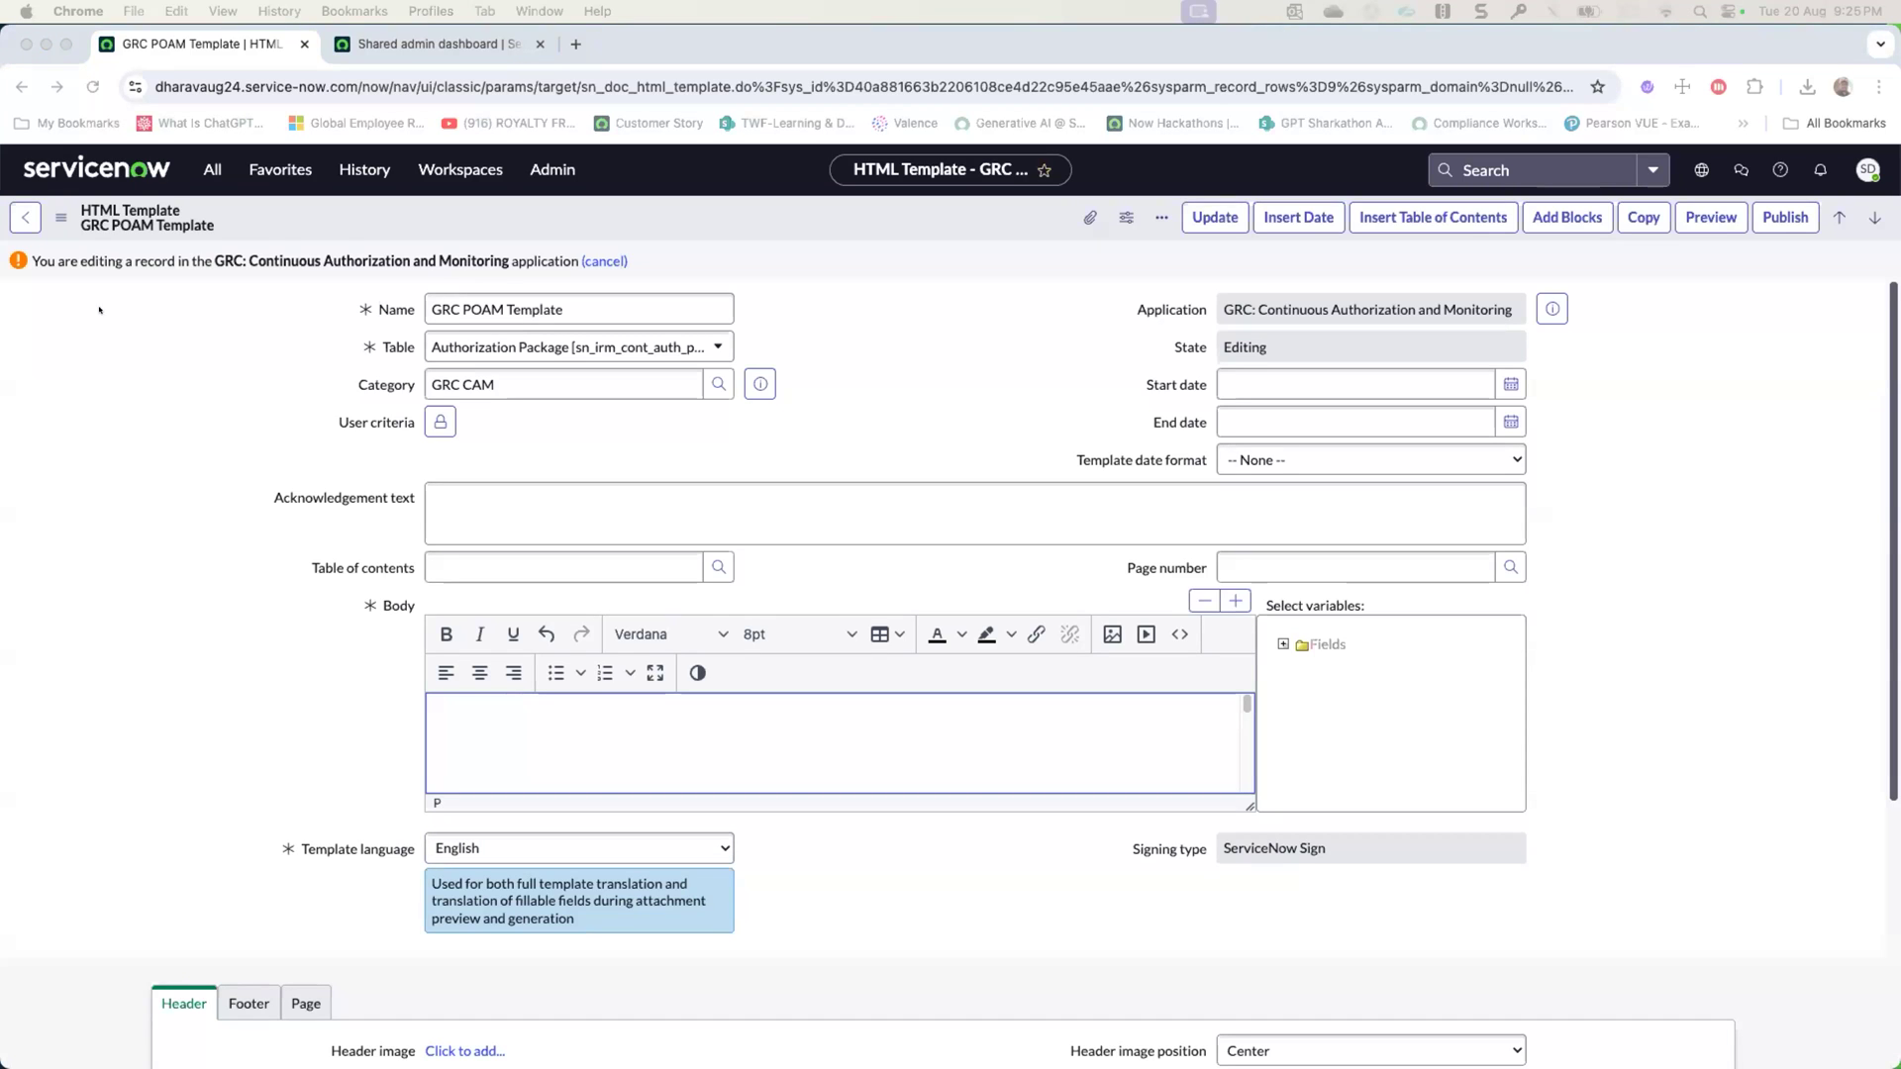
{"action": "left_click", "coordinate": [448, 55]}
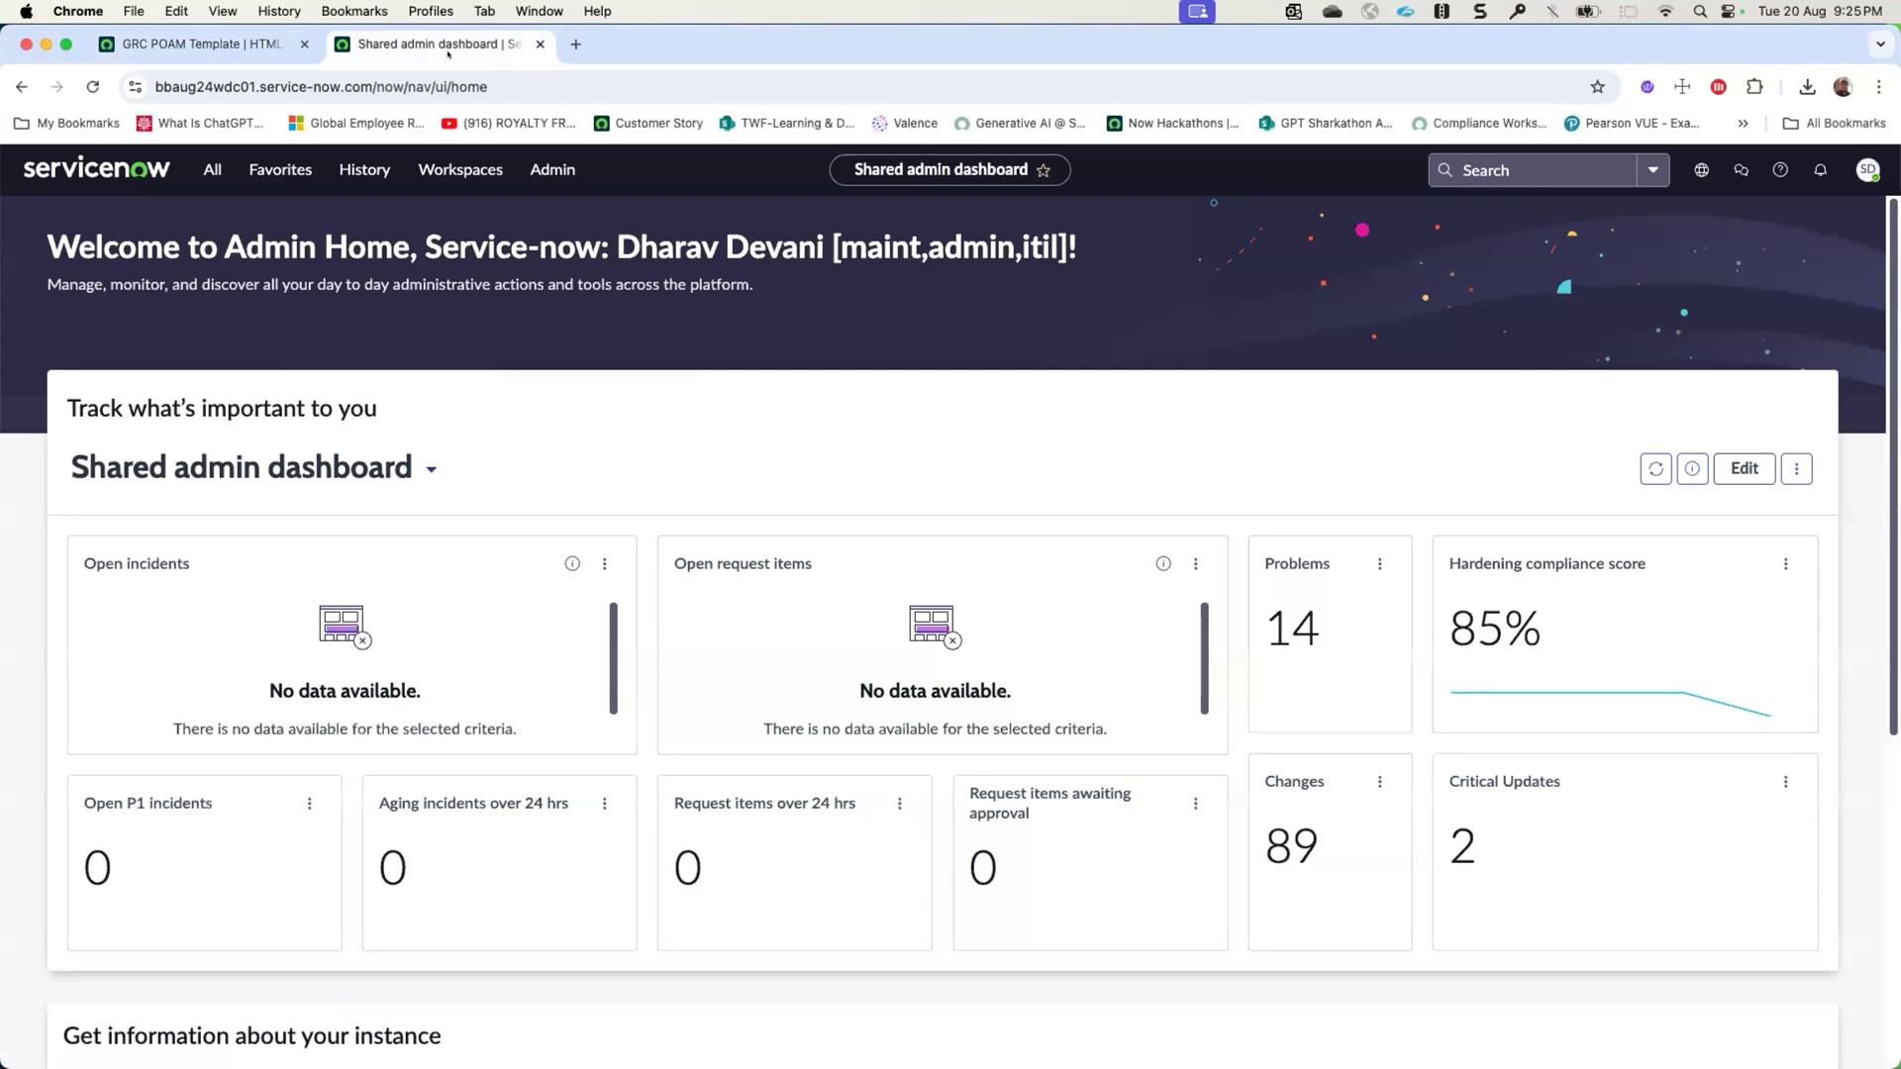
{"action": "left_click", "coordinate": [460, 169]}
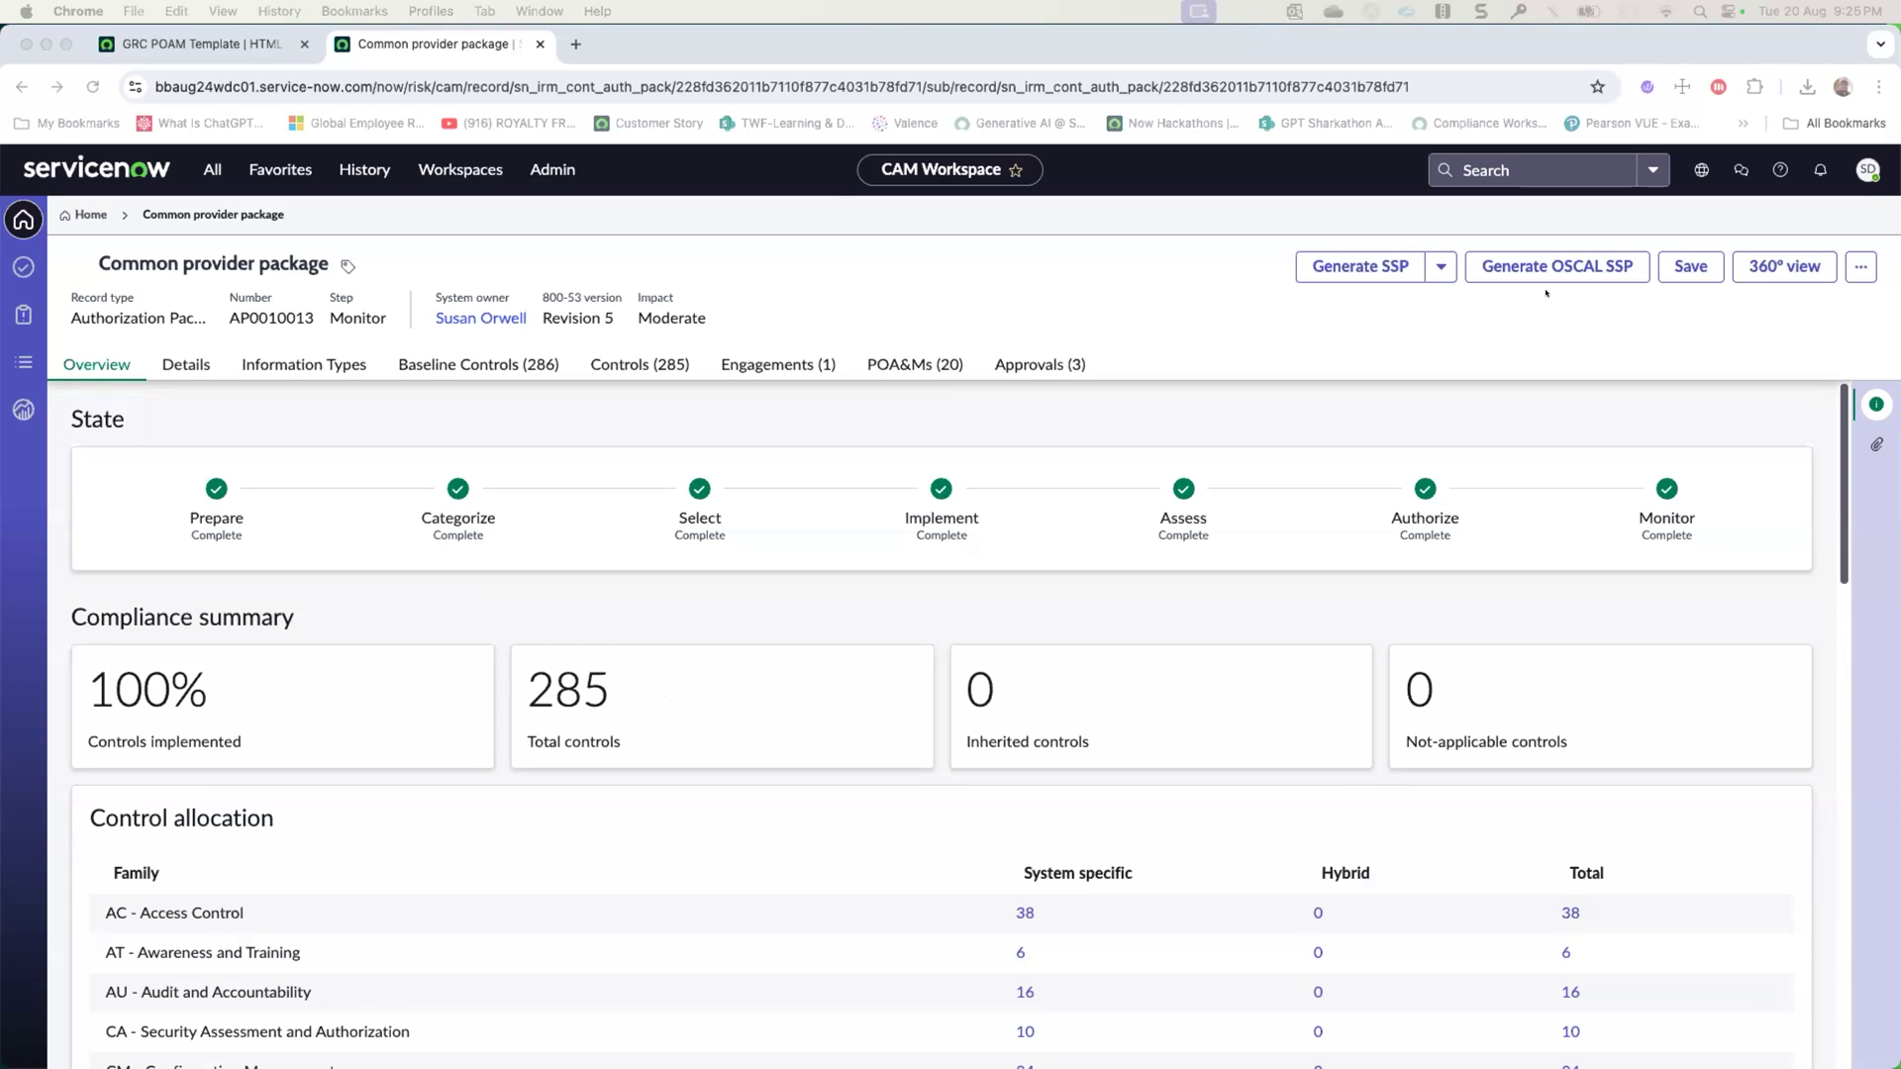
- Generate the OSCAL SSP for the Common provider package and download it
{"action": "left_click", "coordinate": [1546, 293]}
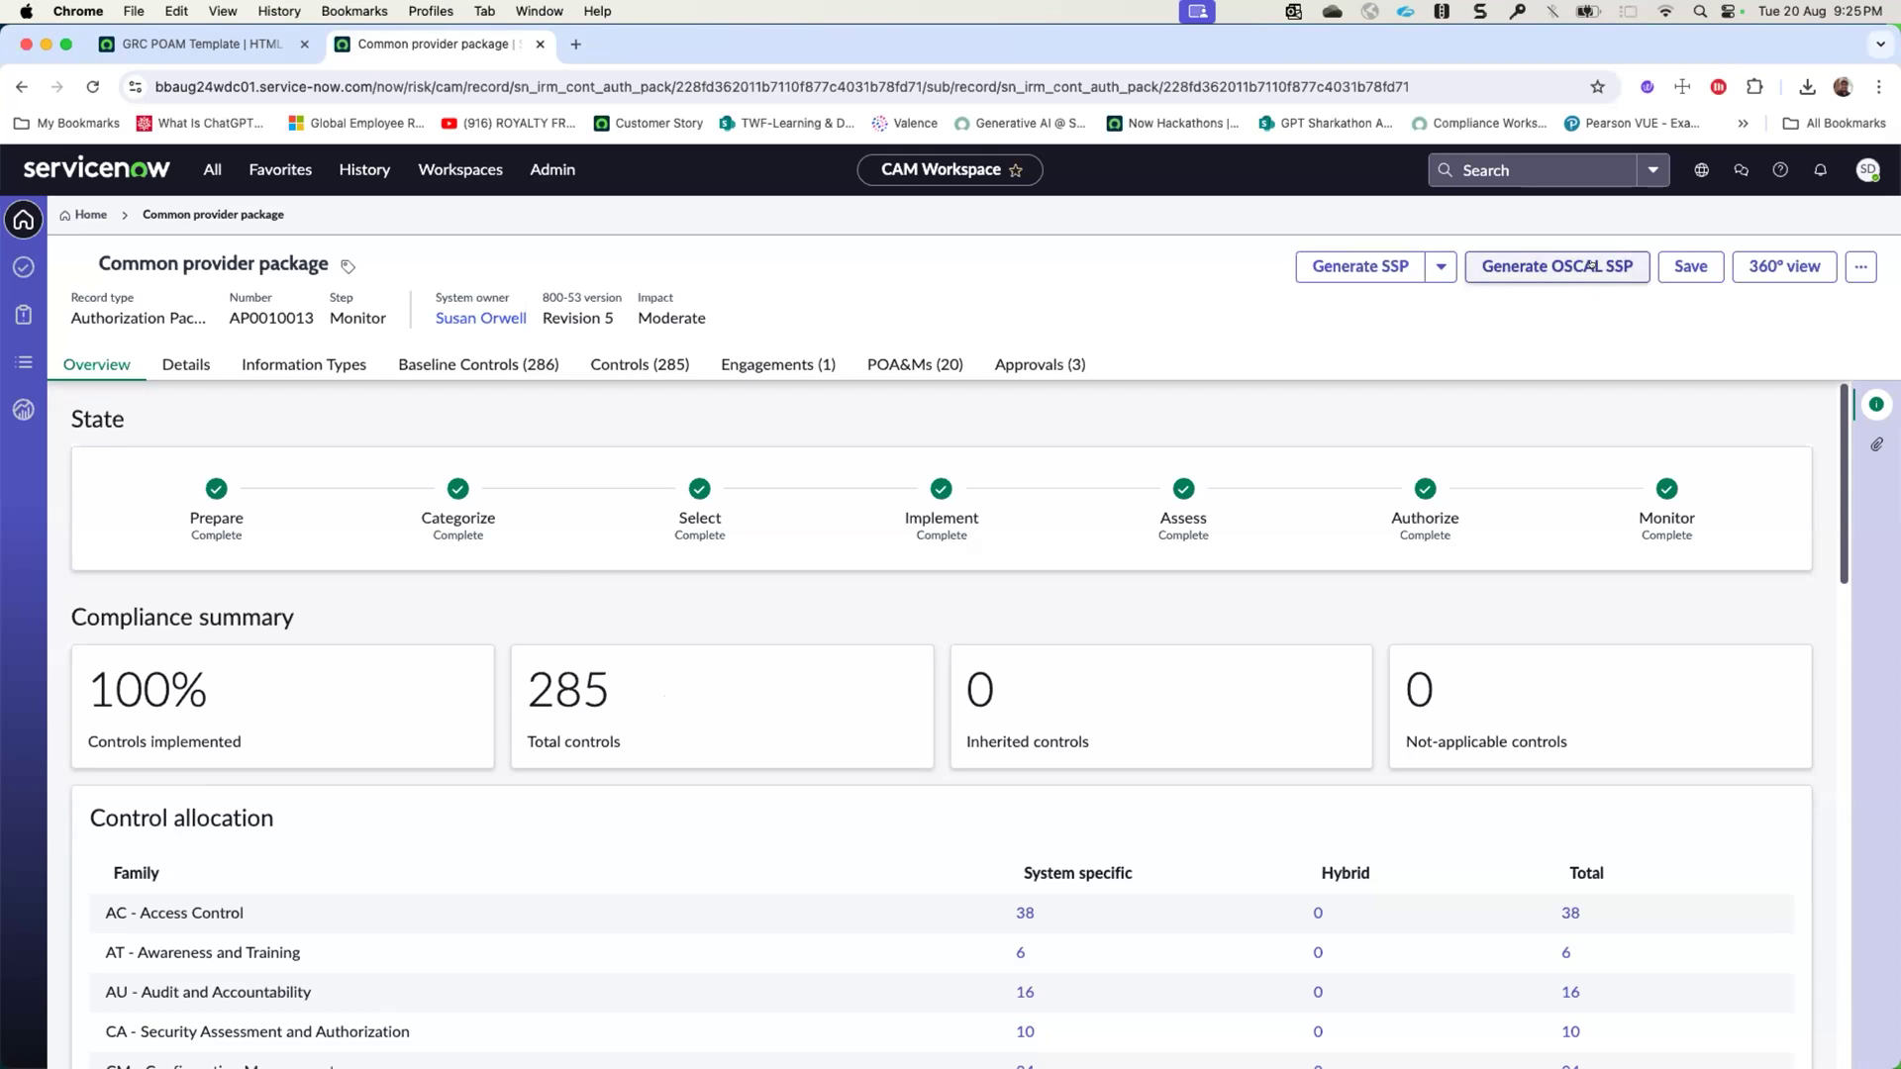
{"action": "left_click", "coordinate": [1588, 266]}
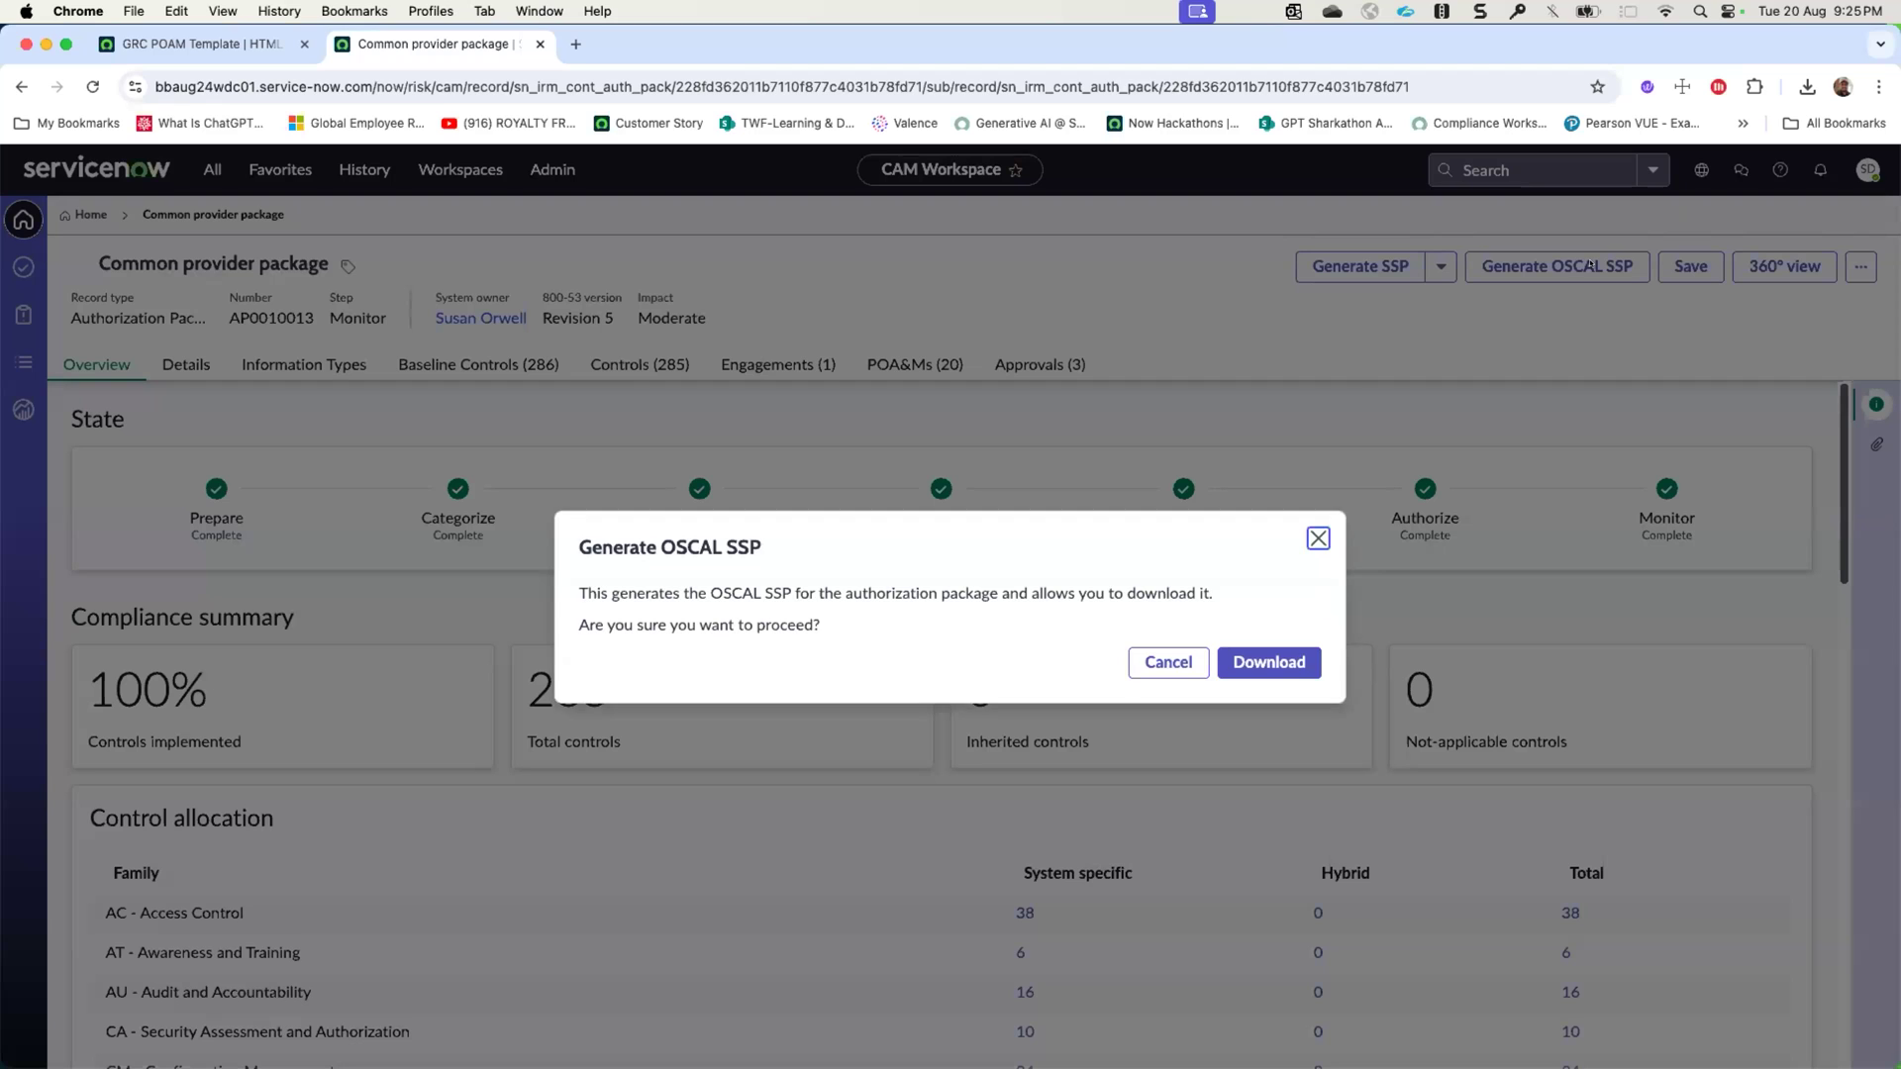
{"action": "left_click", "coordinate": [1260, 661]}
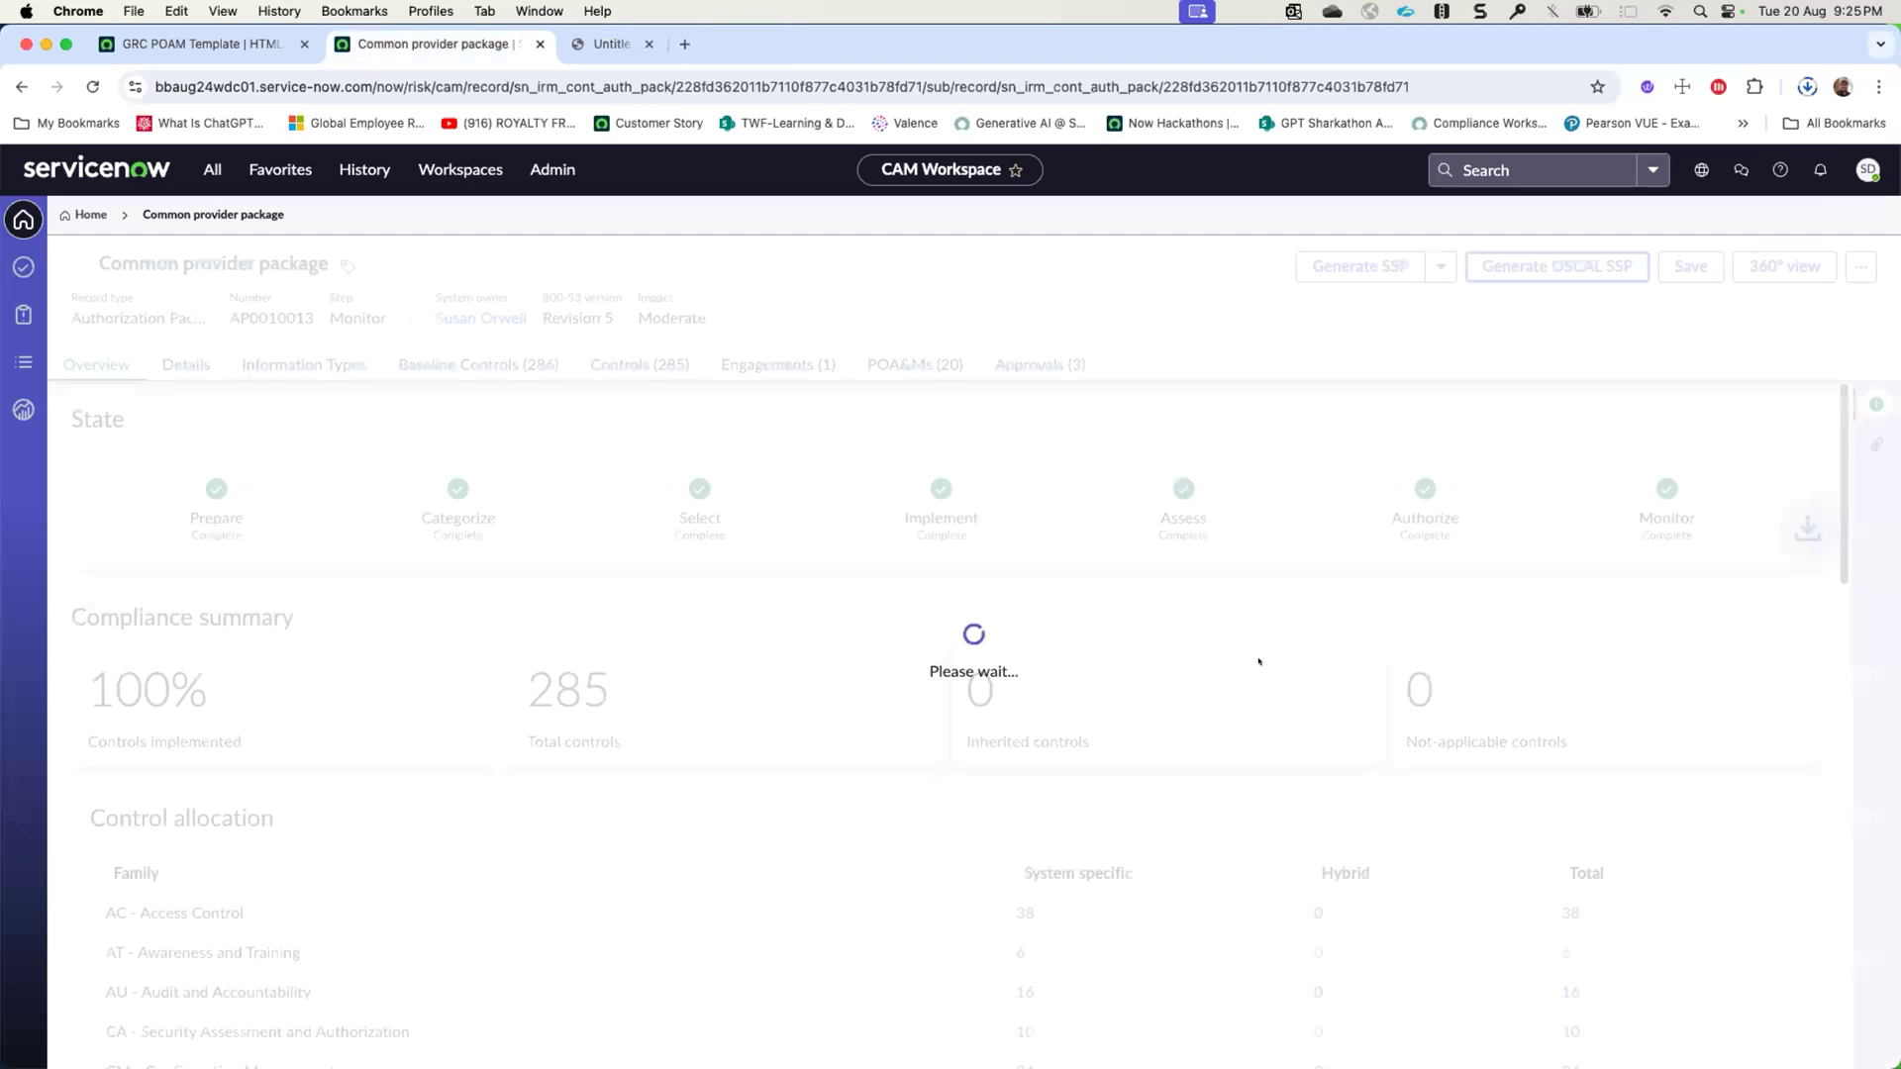
- Show the downloaded OSCAL SSP archive in Finder, extract it and view its JSON files, then dismiss the download message in the workspace
{"action": "left_click", "coordinate": [1798, 87]}
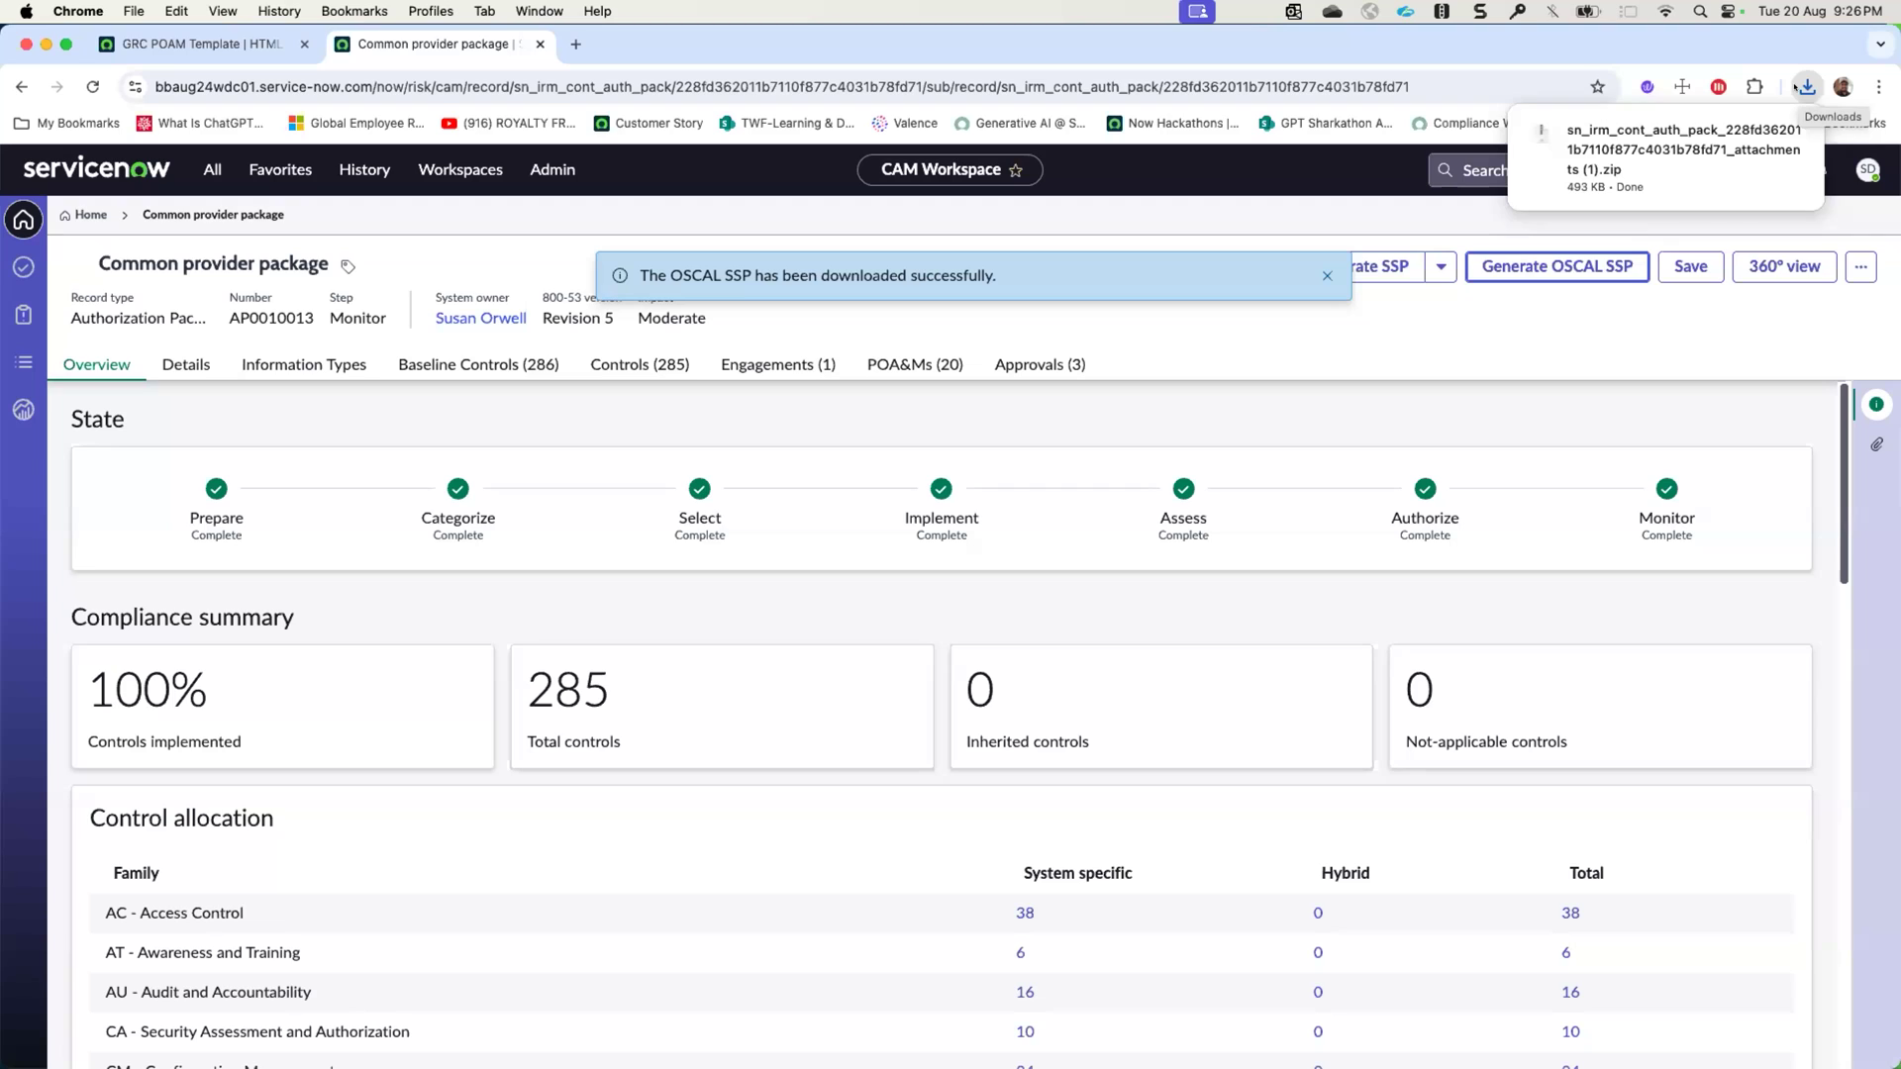
{"action": "left_click", "coordinate": [1795, 87]}
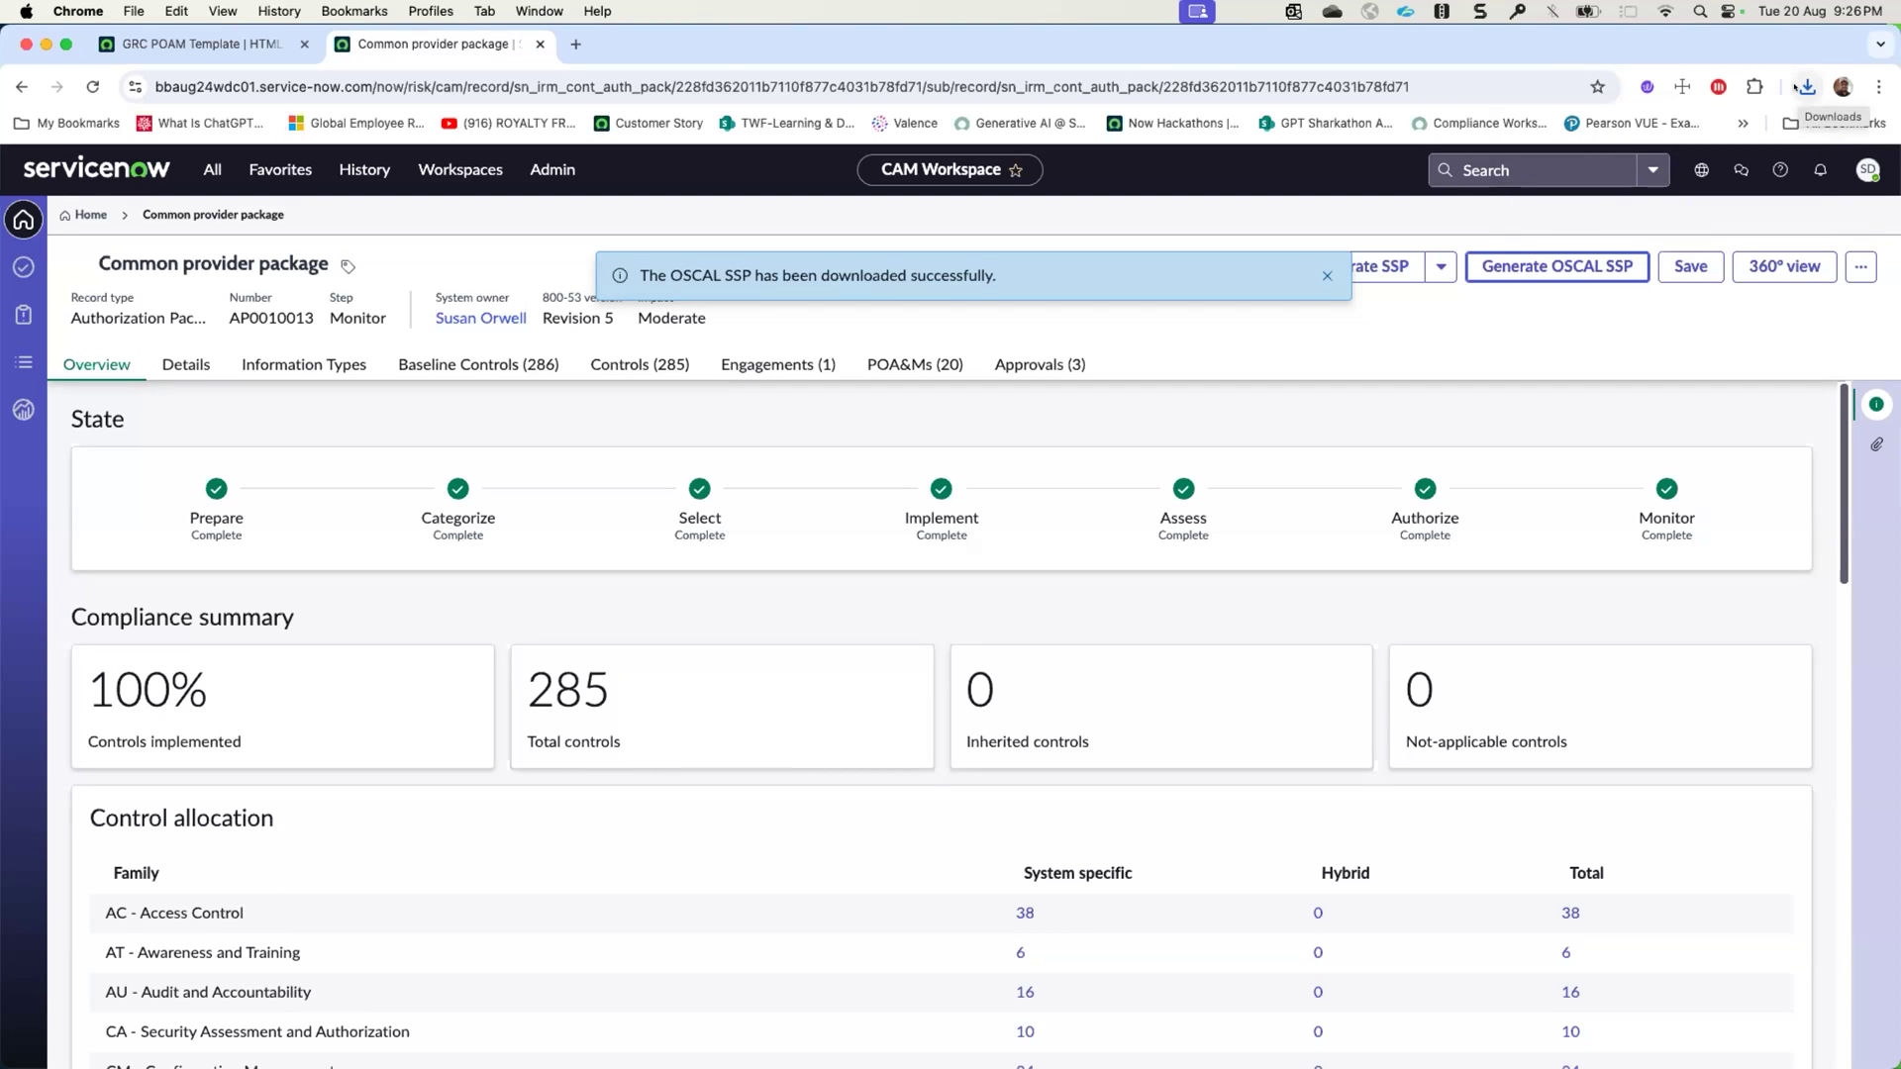
{"action": "left_click", "coordinate": [1806, 88]}
{"action": "left_click", "coordinate": [1740, 172]}
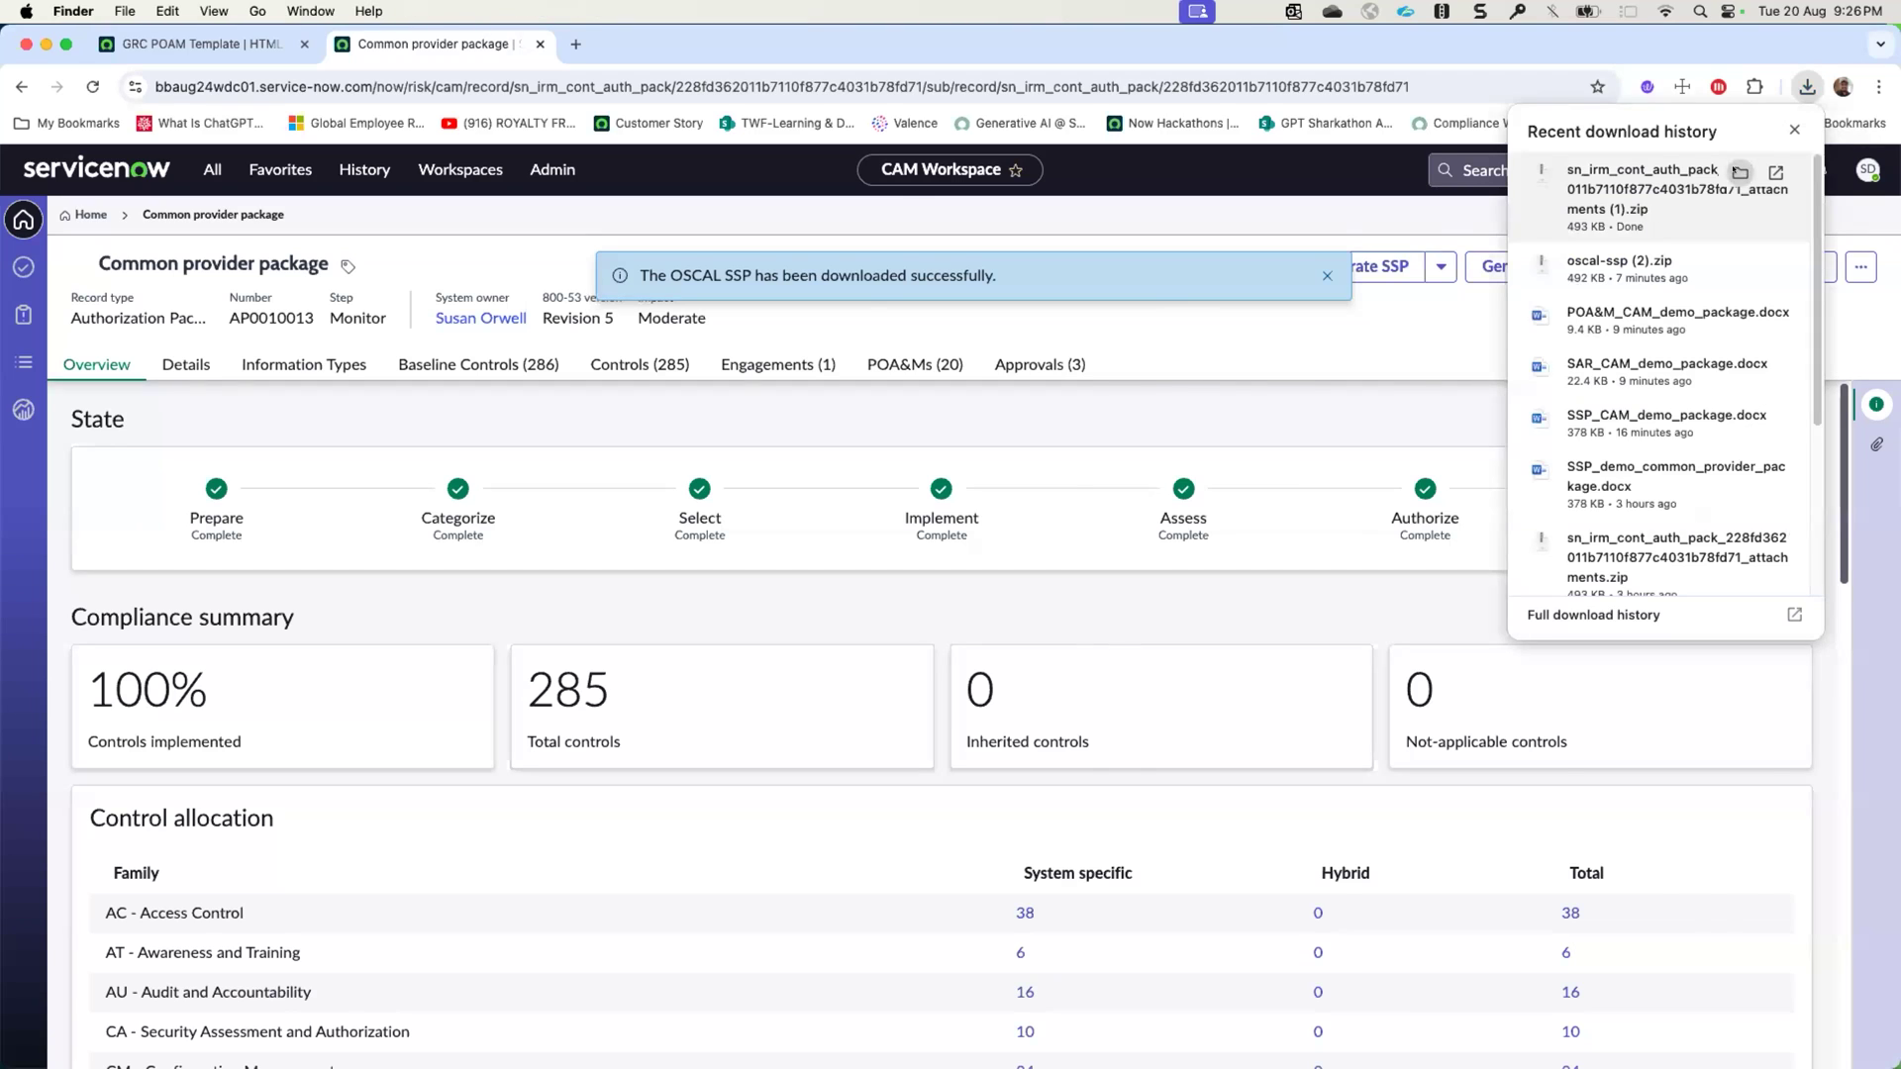
{"action": "double_click", "coordinate": [1158, 263]}
{"action": "double_click", "coordinate": [1131, 274]}
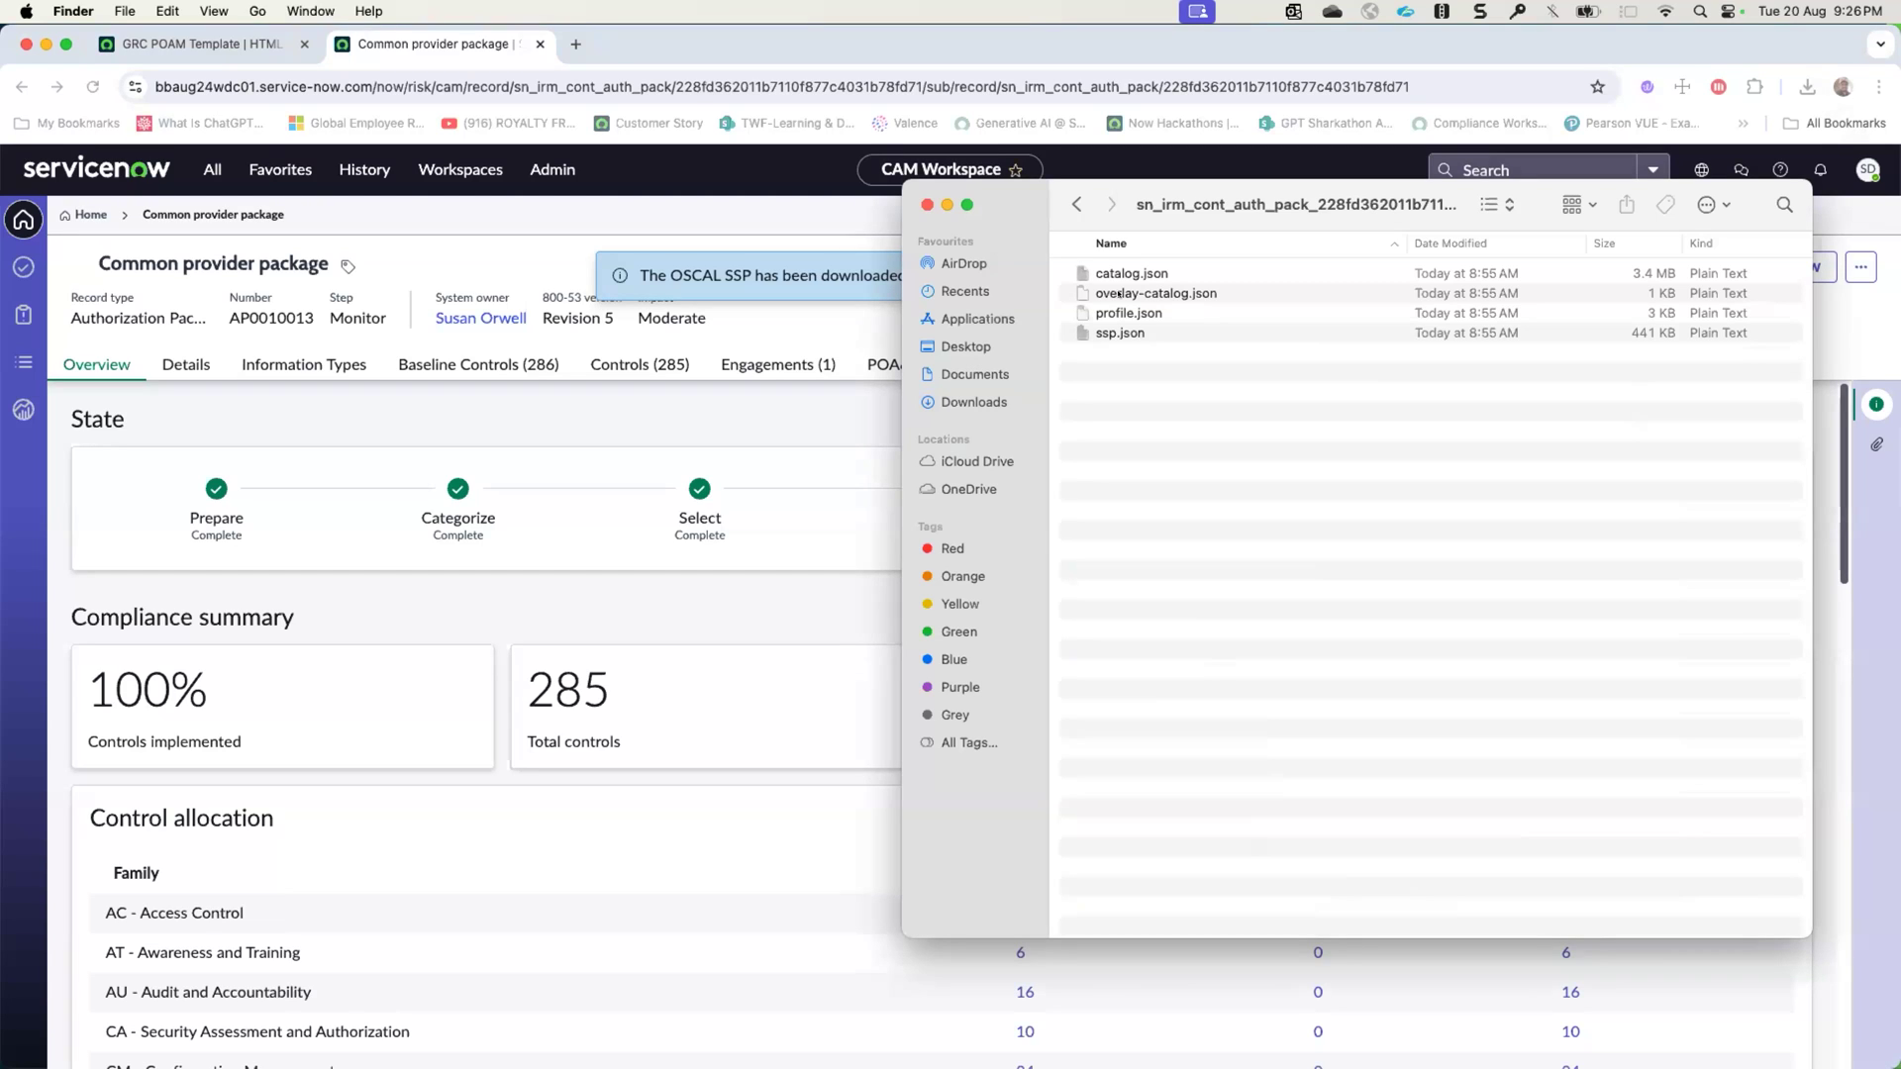
{"action": "left_click", "coordinate": [478, 433]}
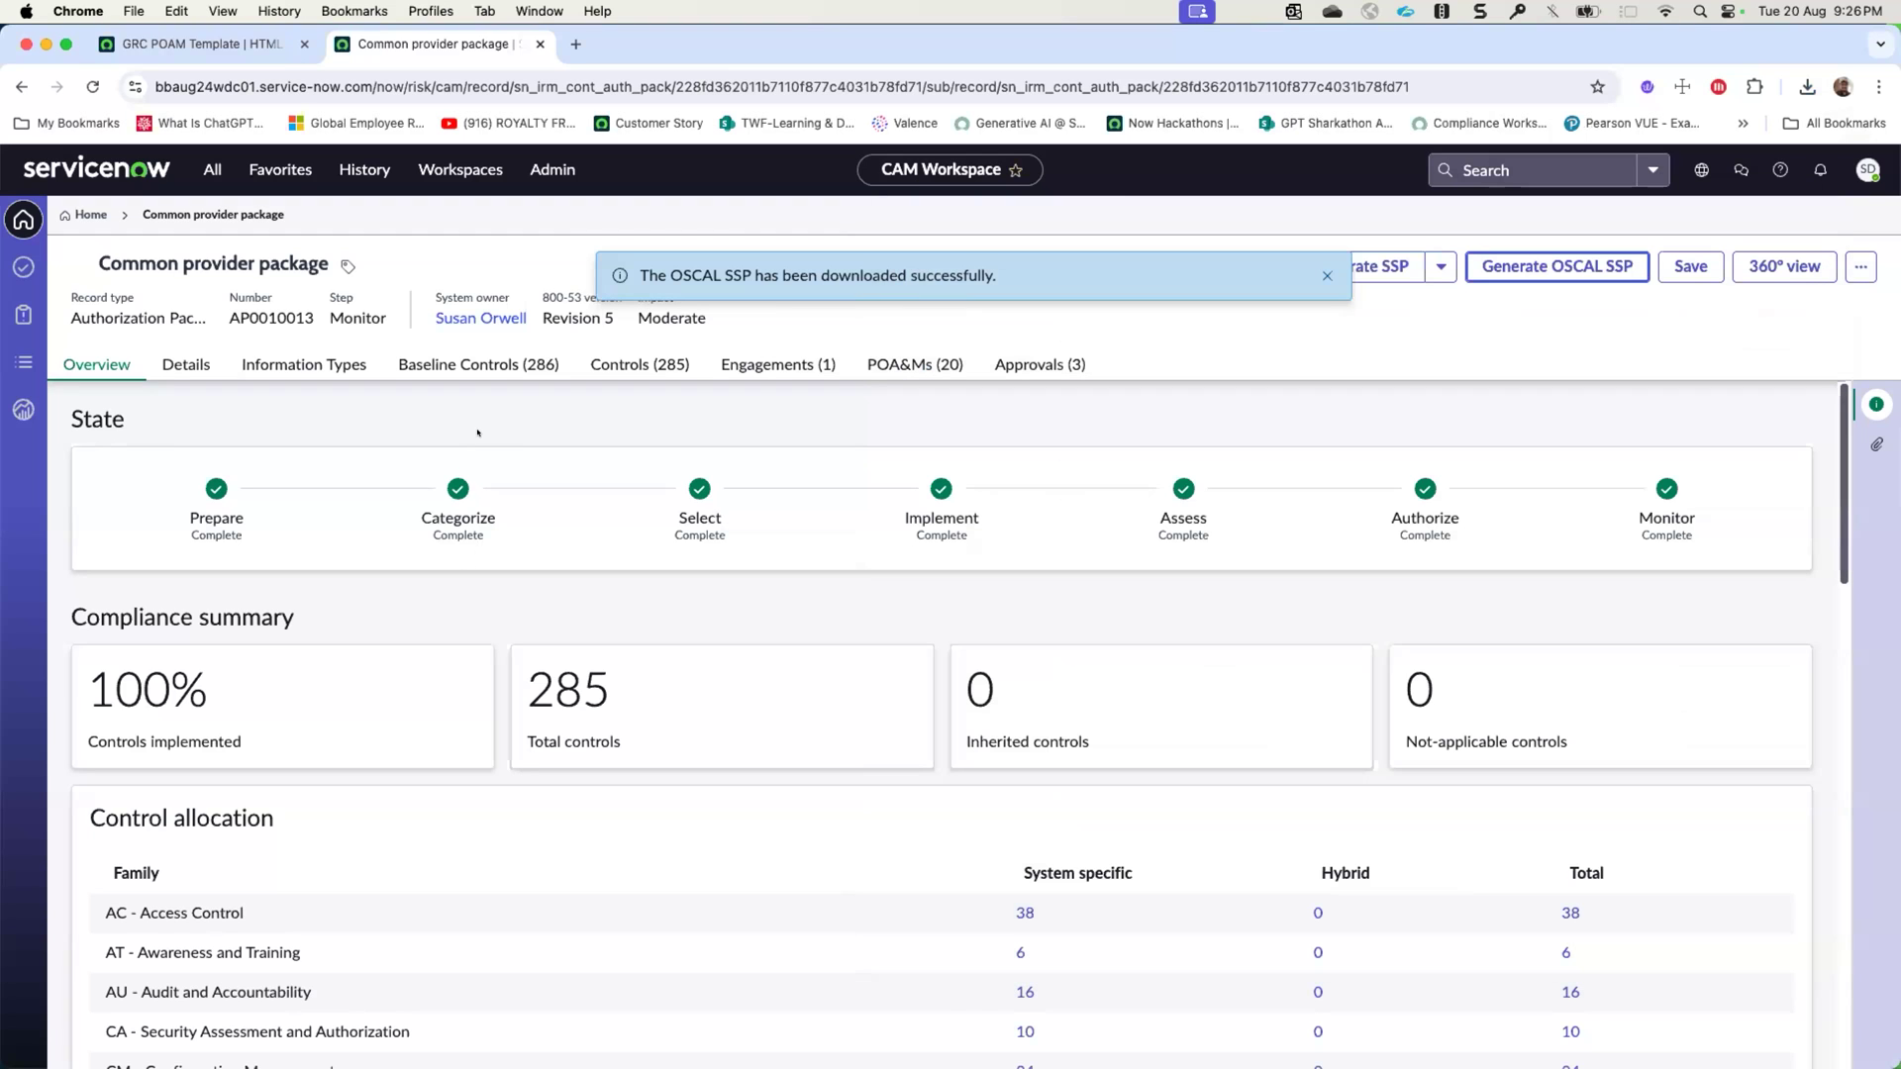
{"action": "left_click", "coordinate": [1325, 277]}
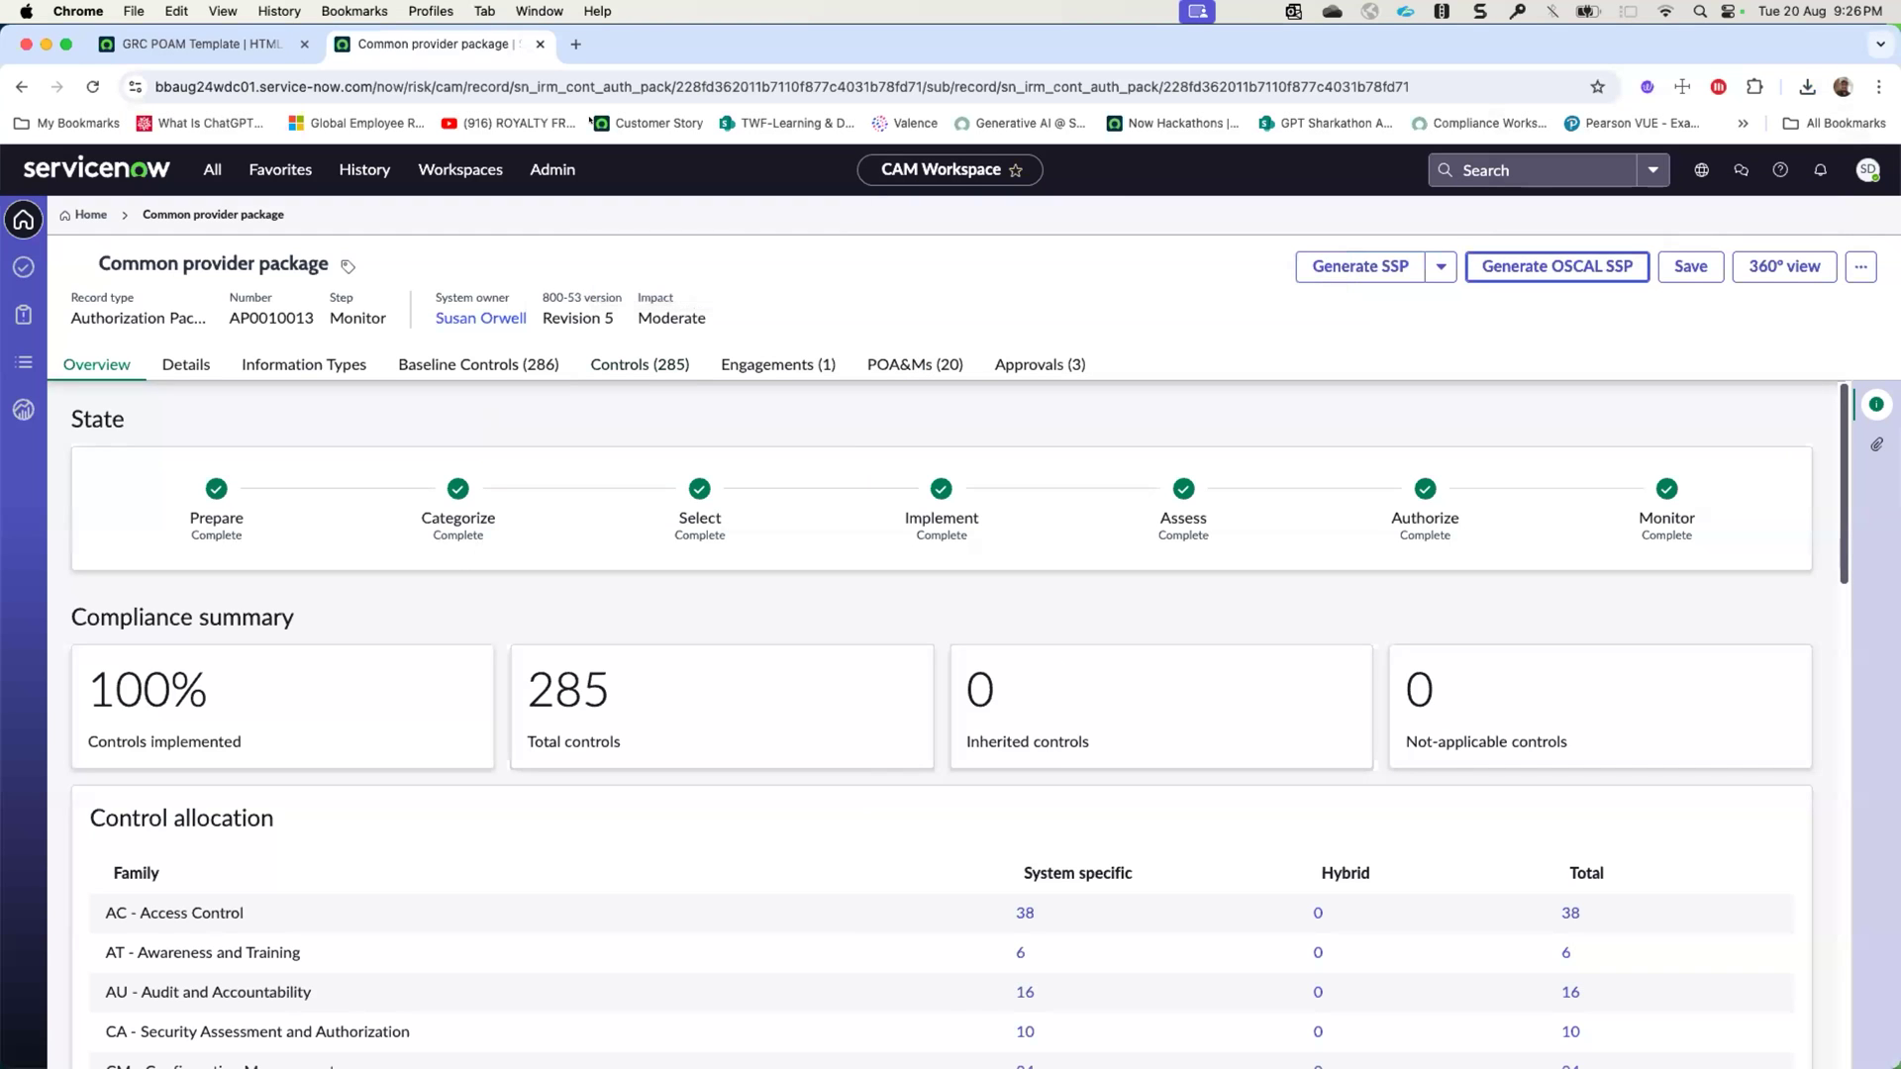
- Return to the instance with the GRC POAM Template and open its CAM Workspace home page
{"action": "left_click", "coordinate": [248, 44]}
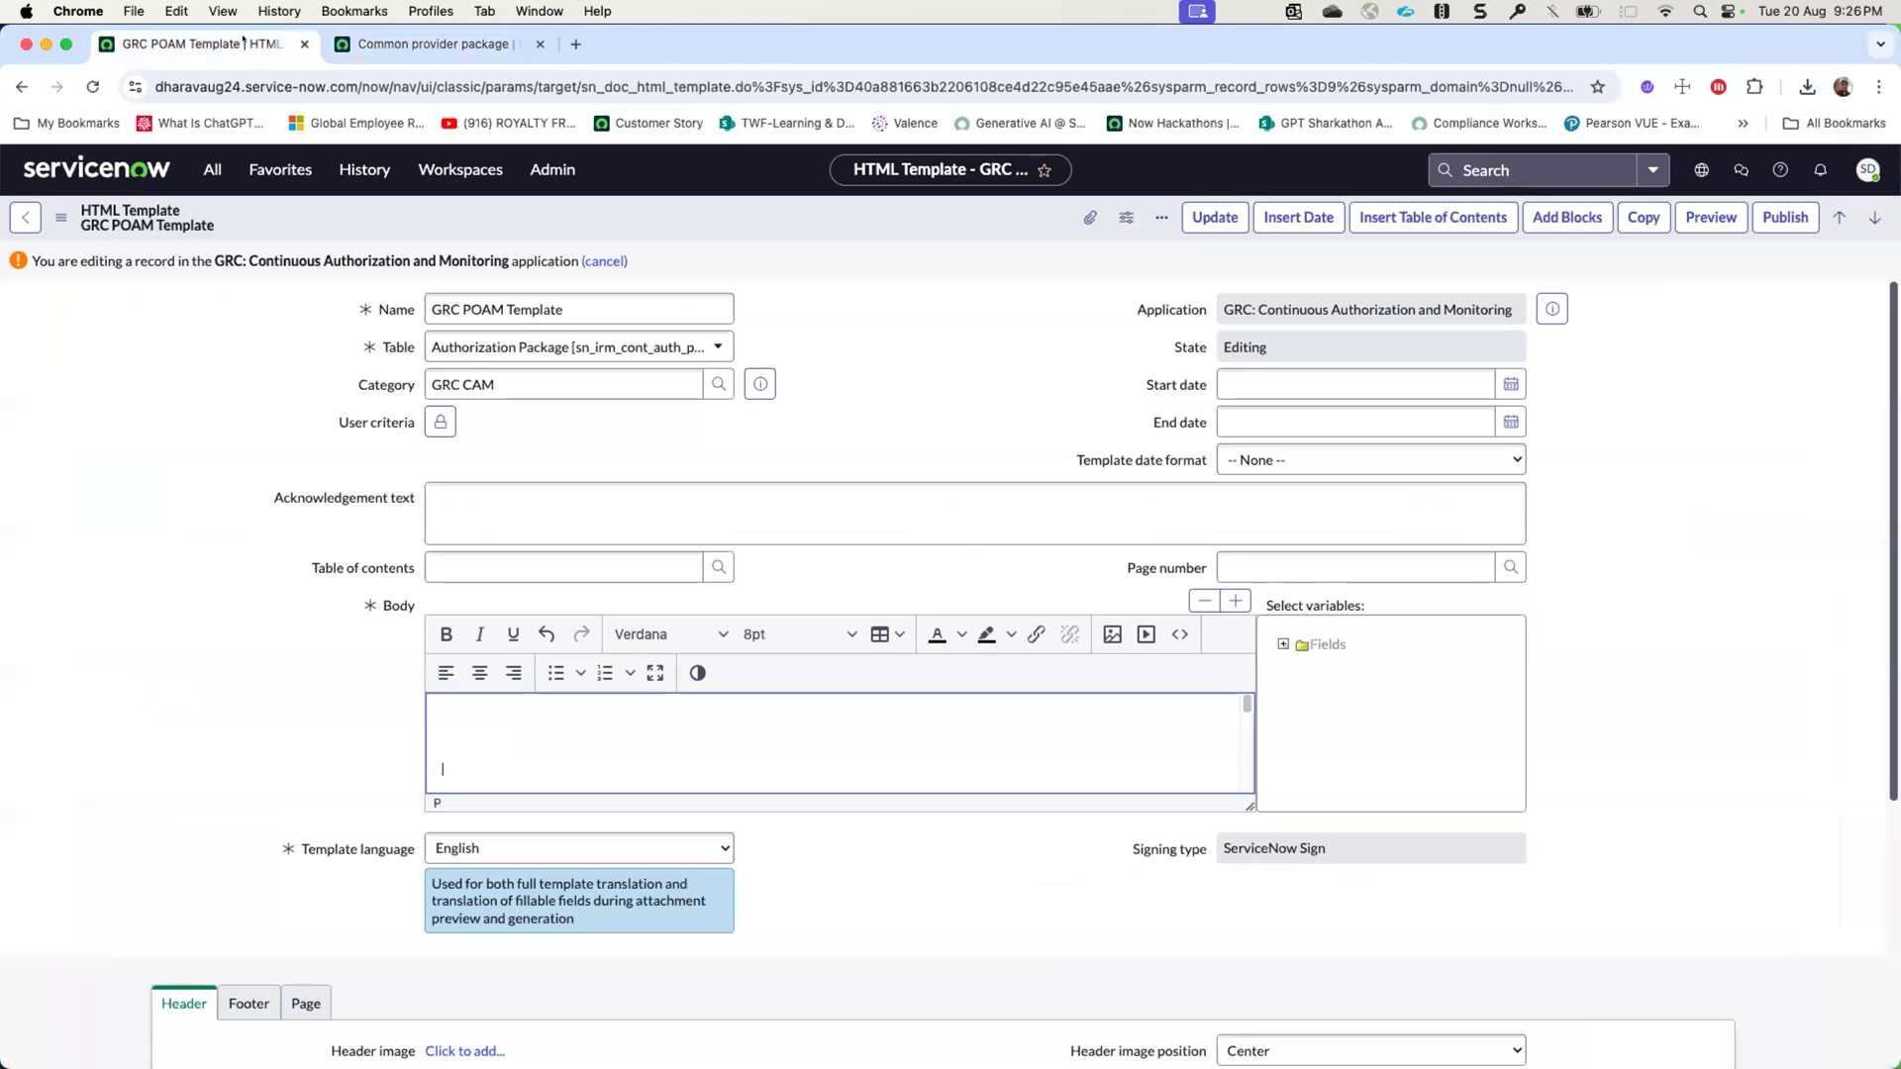
{"action": "left_click", "coordinate": [460, 170]}
{"action": "left_click", "coordinate": [381, 366]}
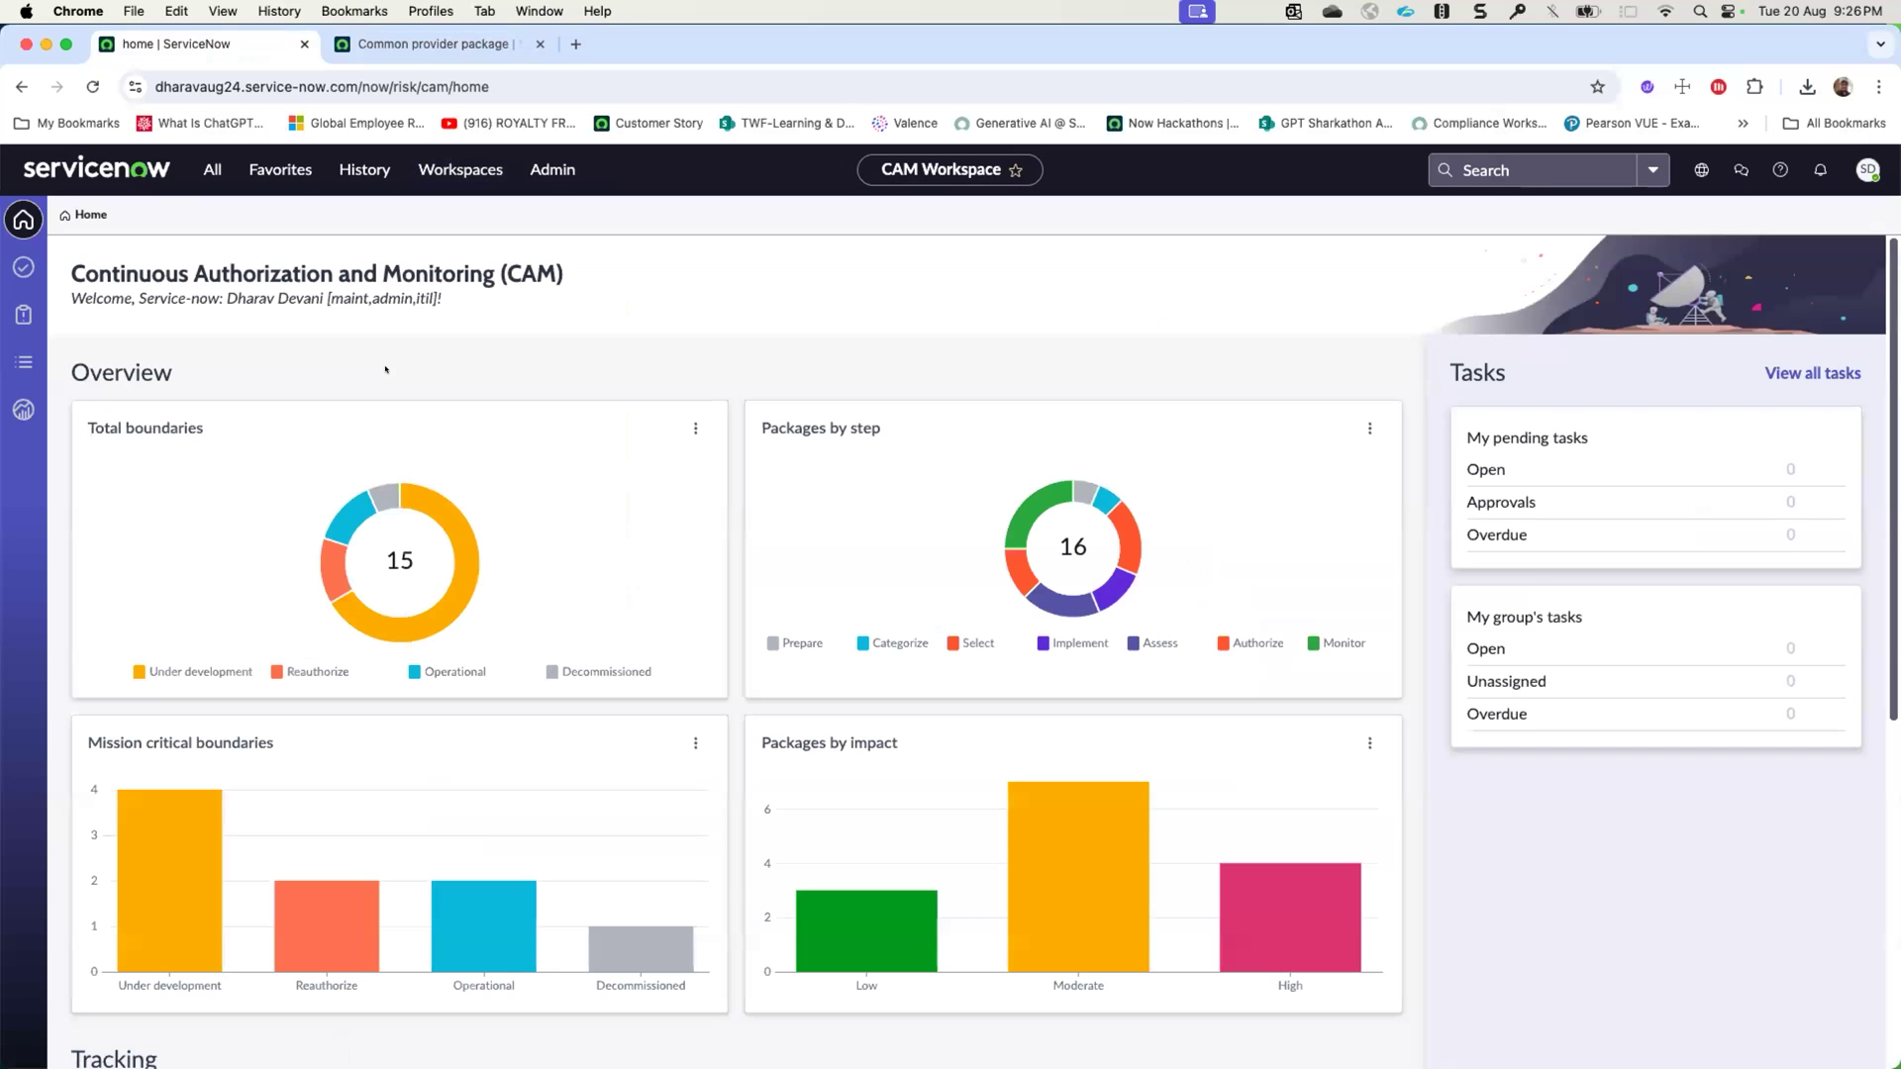